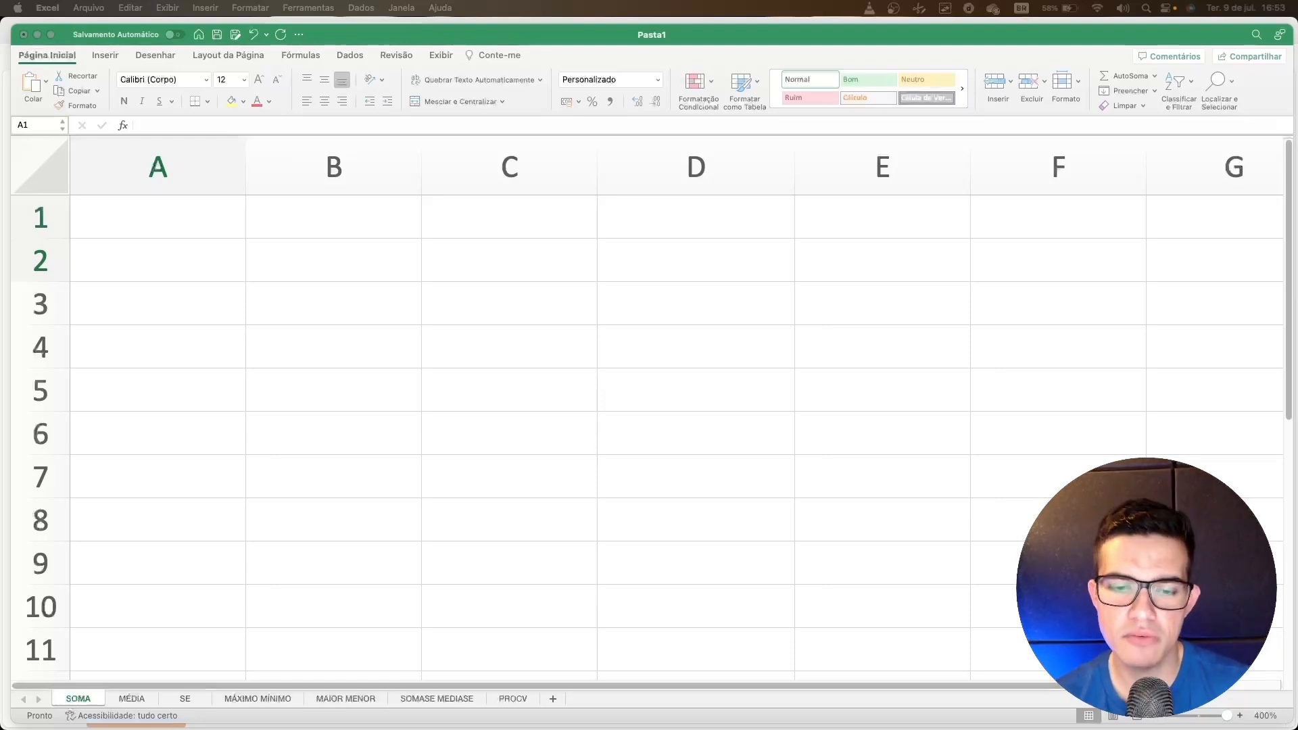
Enter the value 10 in cell A1 of the SOMA sheet
click(556, 304)
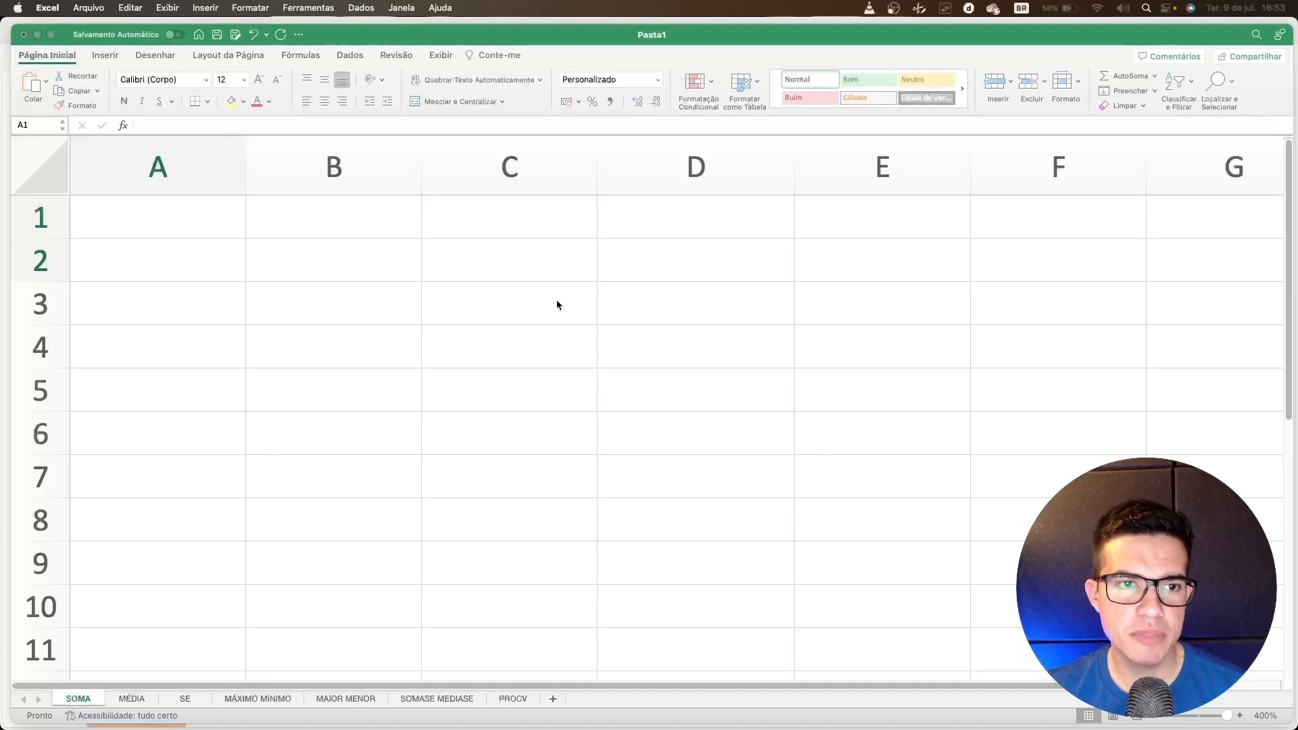
click(257, 253)
click(190, 226)
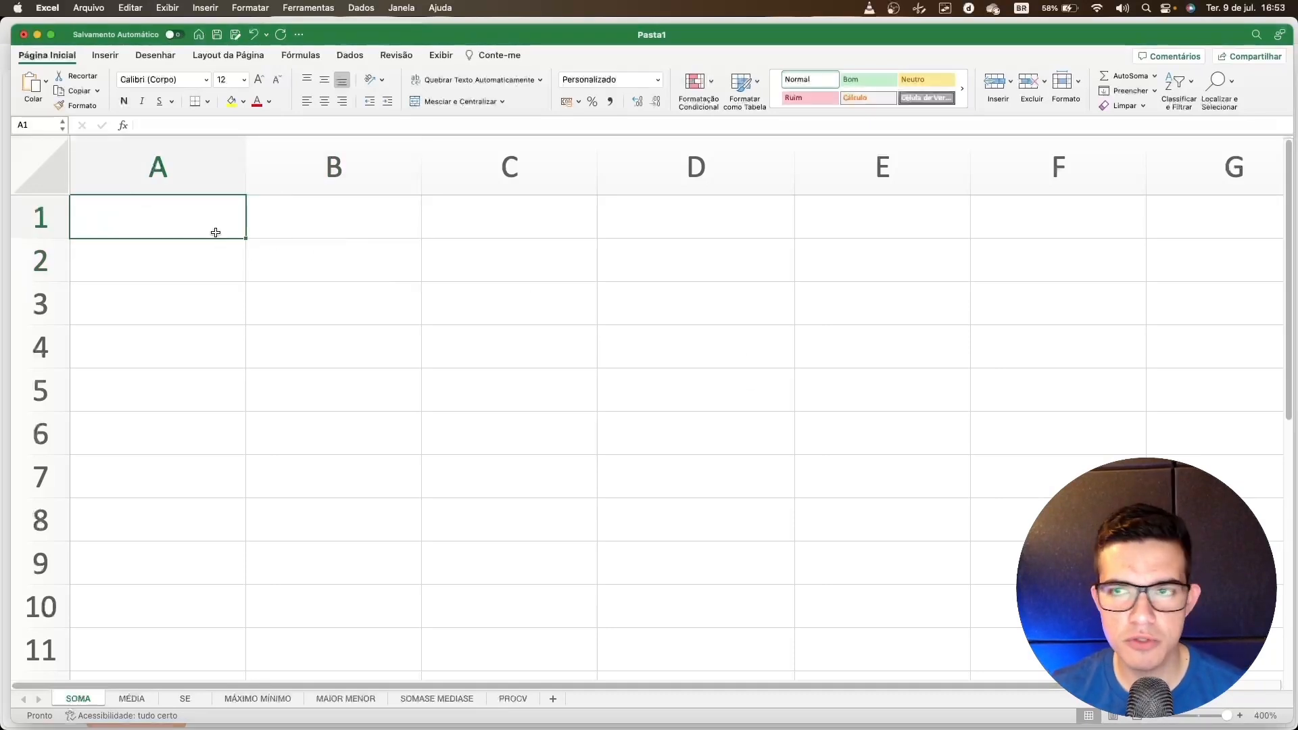
scroll(179, 235, up, 1)
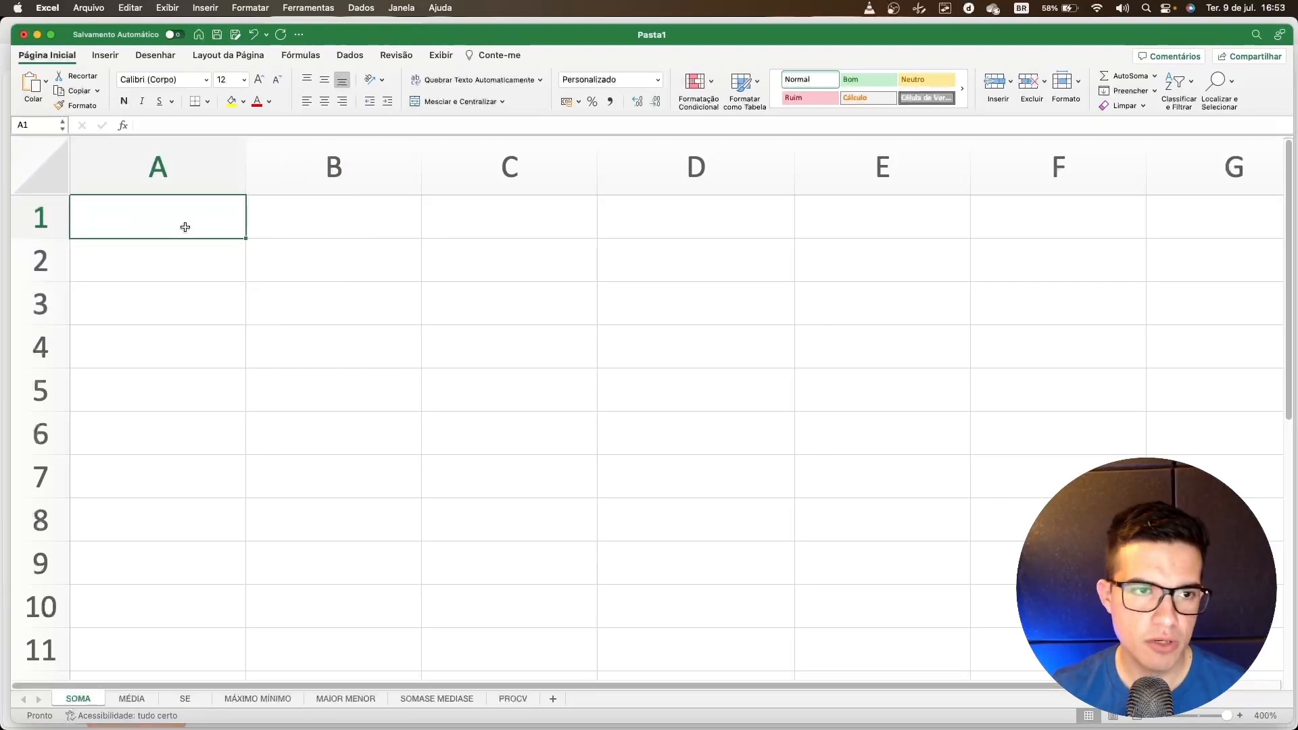
text(10)
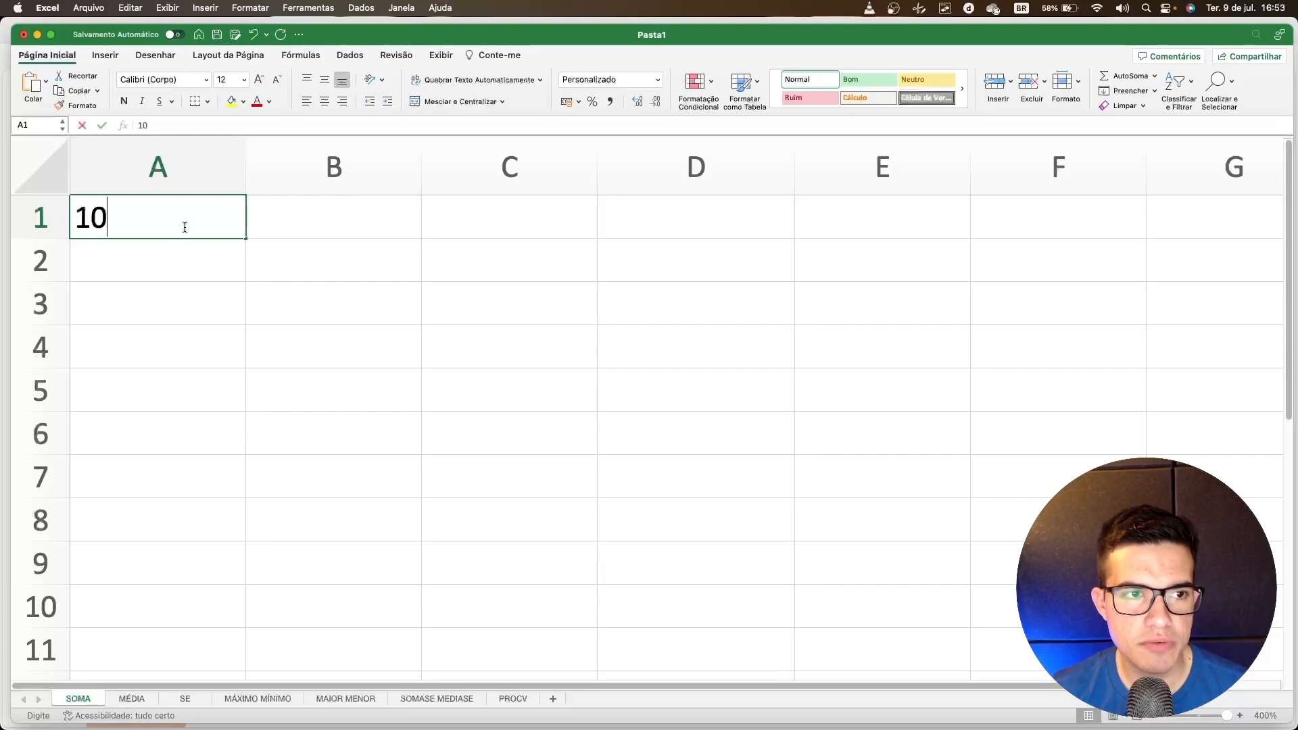
key(Return)
click(185, 227)
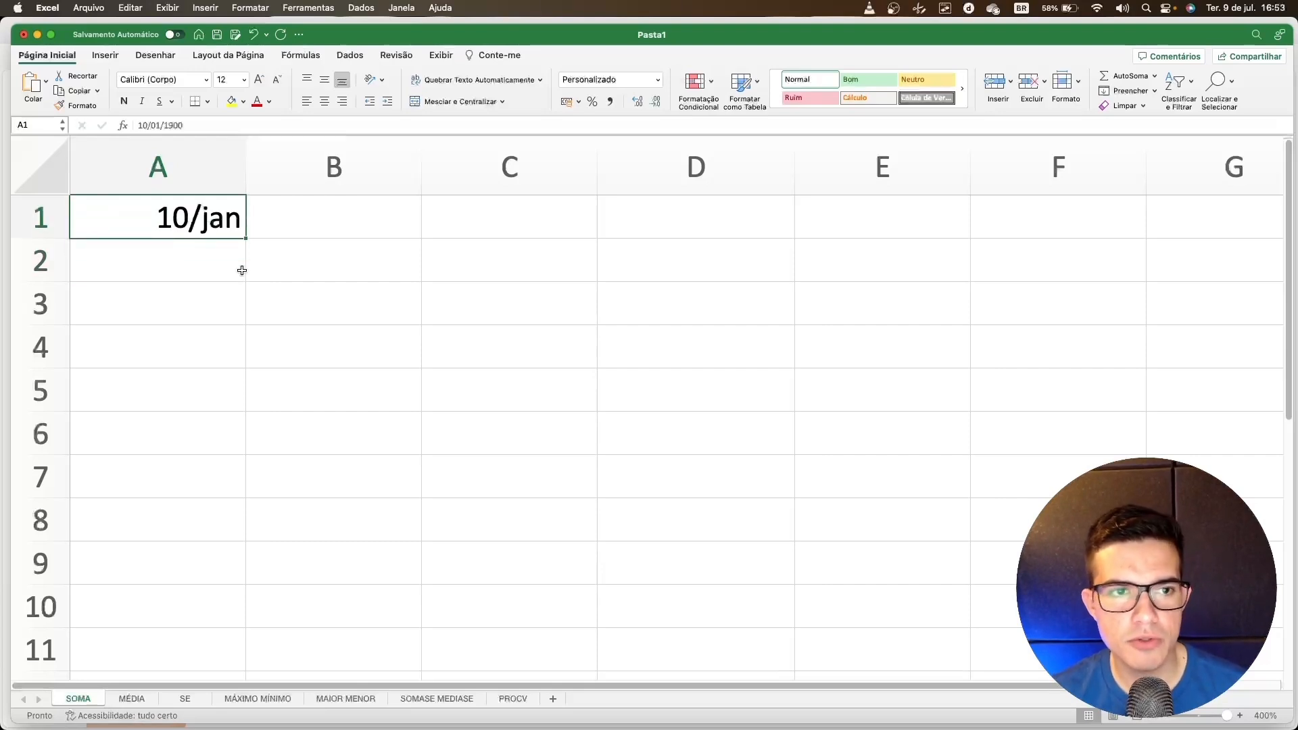
Clear the formats of all cells in the SOMA sheet
click(51, 170)
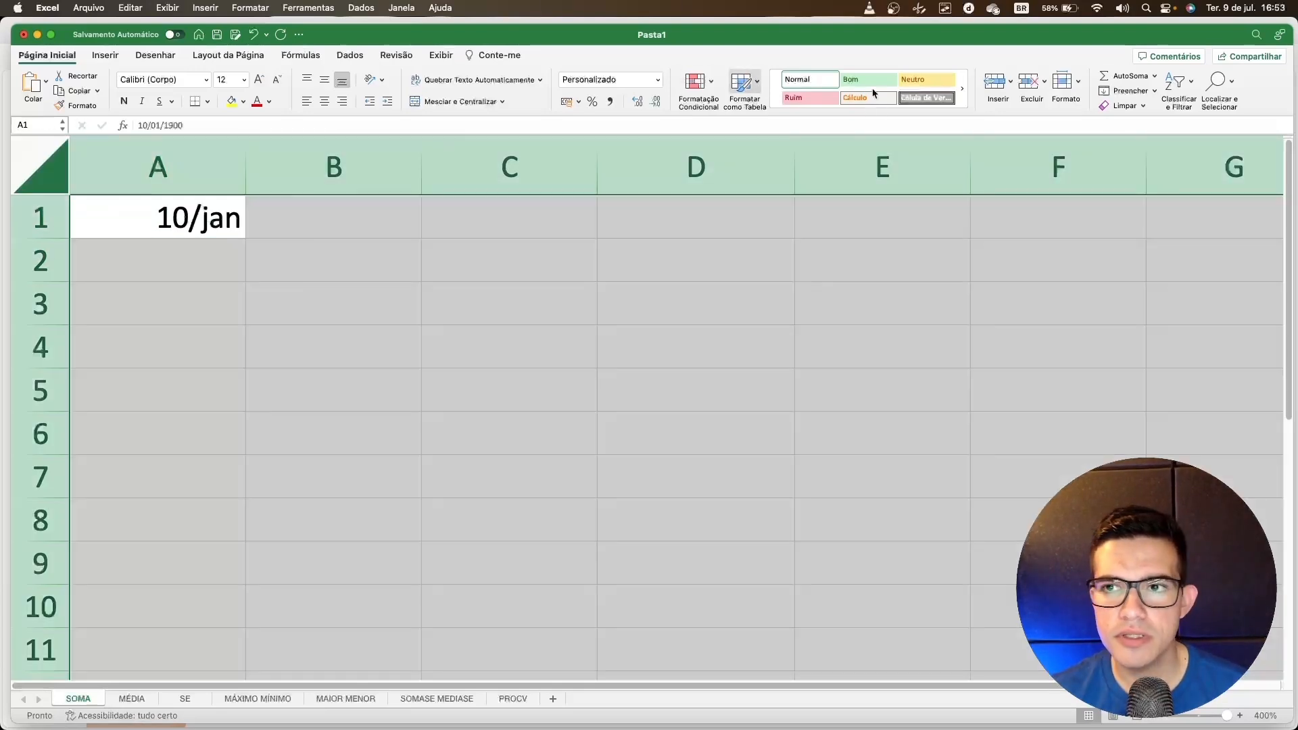
click(1137, 106)
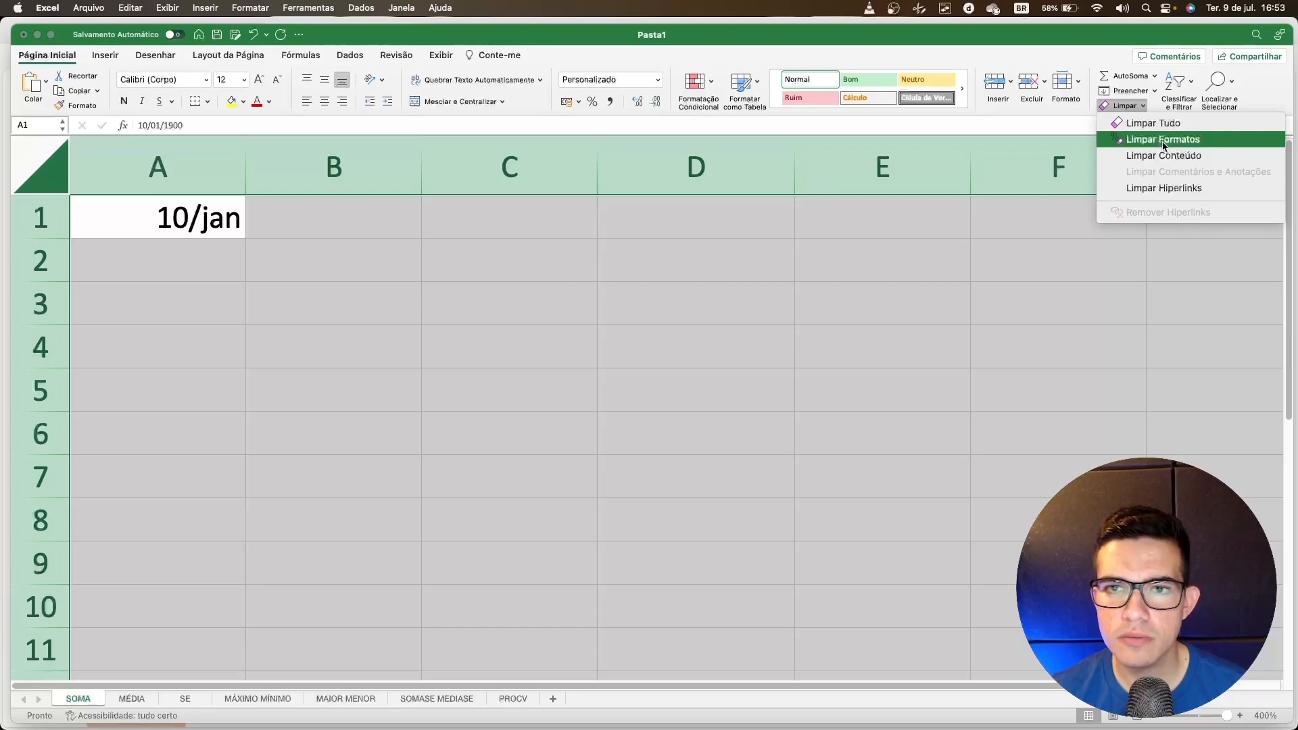
click(1163, 140)
Fill in the sample numbers: 20 in cell B1, 30 in A2 and 40 in B2
click(305, 270)
click(283, 235)
click(243, 263)
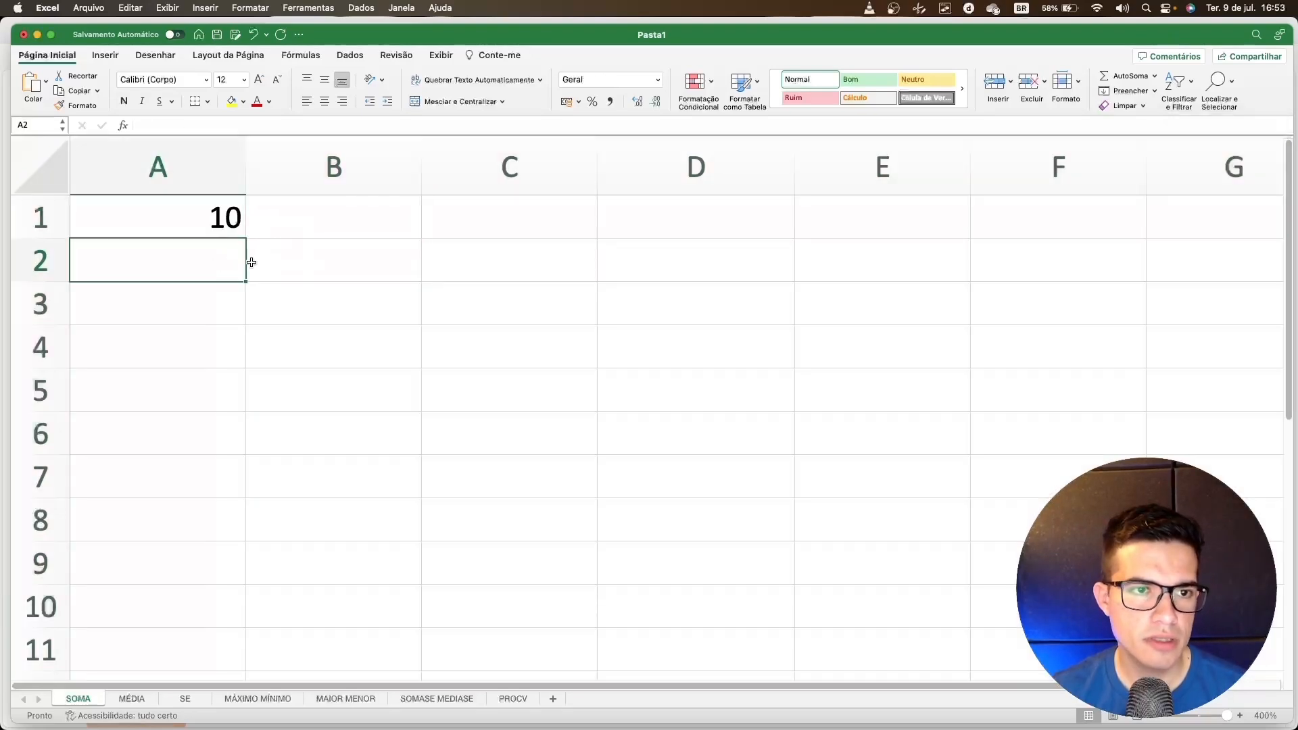
click(298, 226)
text(20)
key(Return)
key(Left)
text(30)
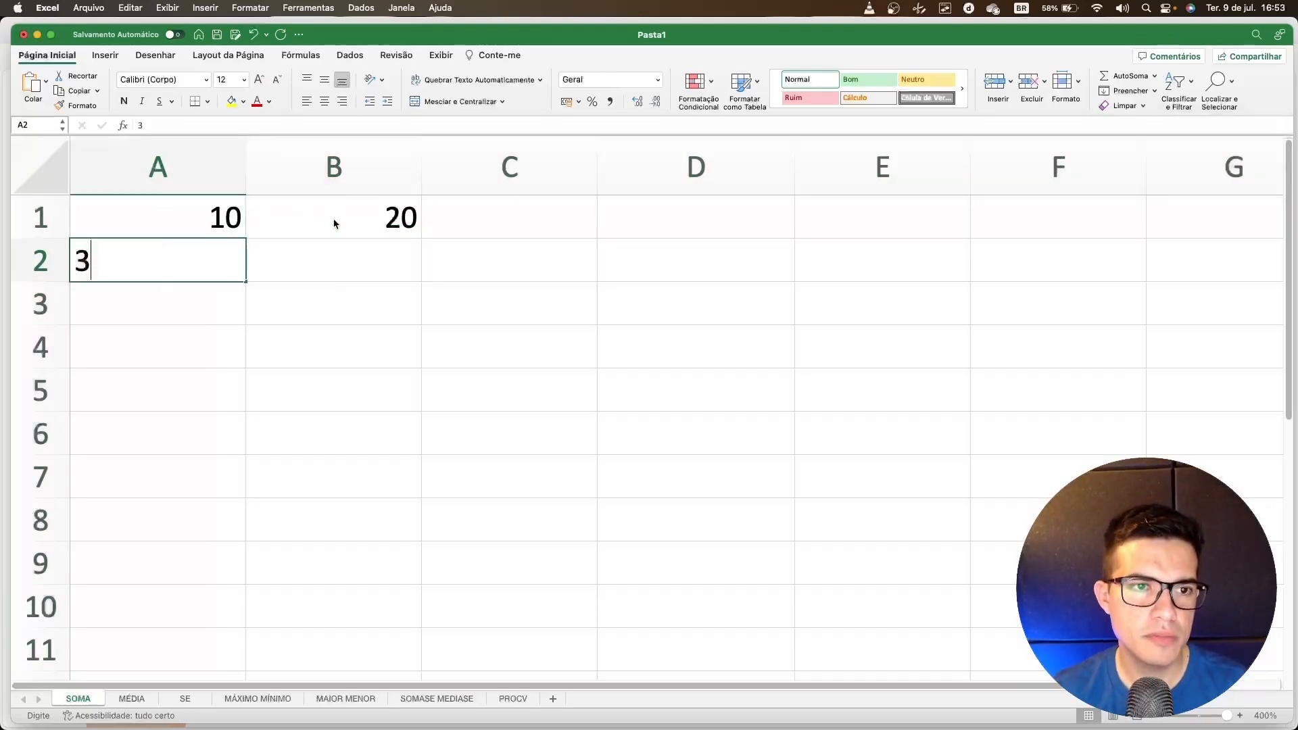
key(Tab)
text(40)
key(Return)
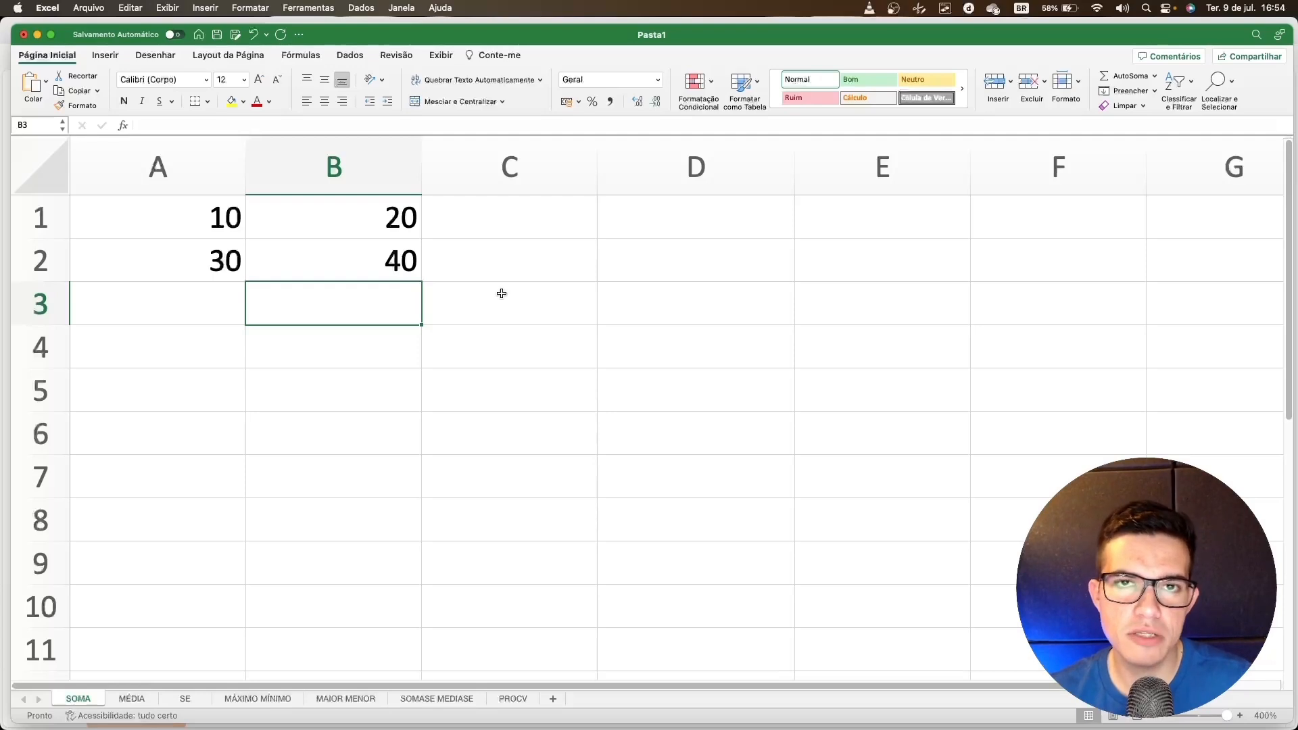
Add up the four values in cell A3 with the formula =A1+A2+B1+B2
click(214, 306)
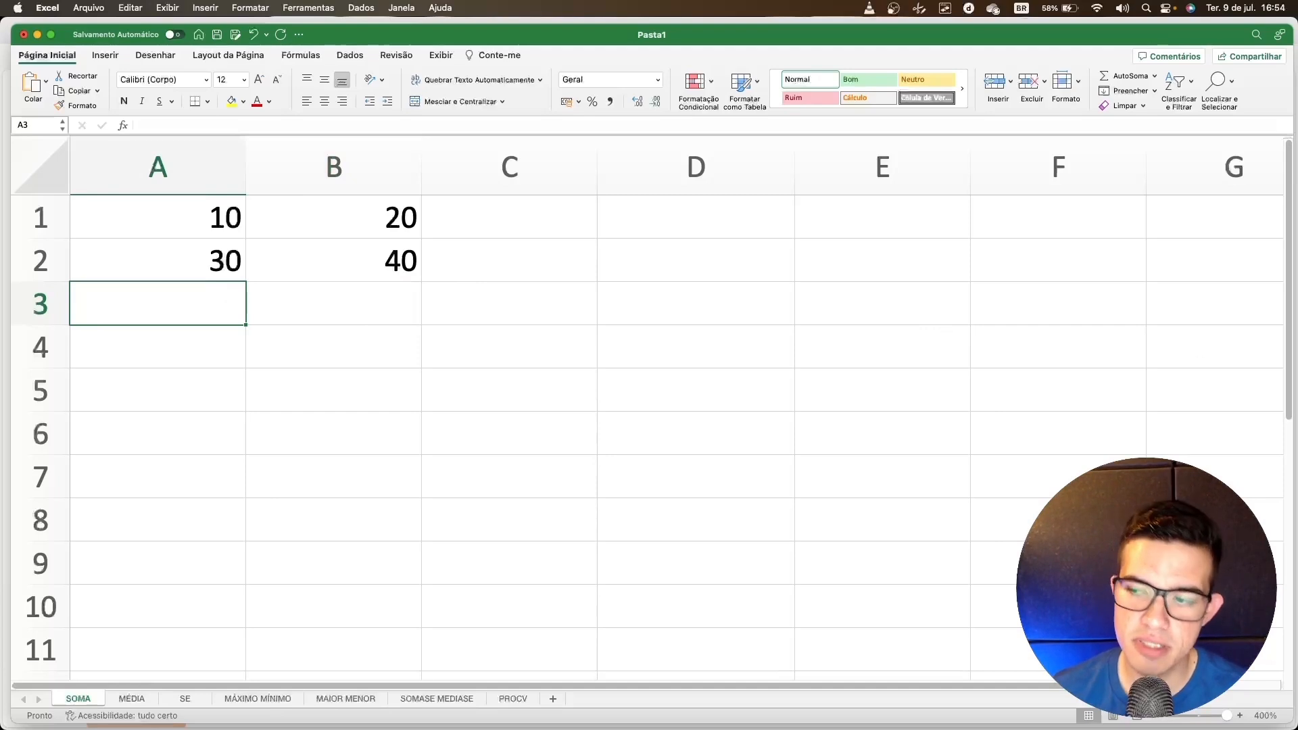
key(Right)
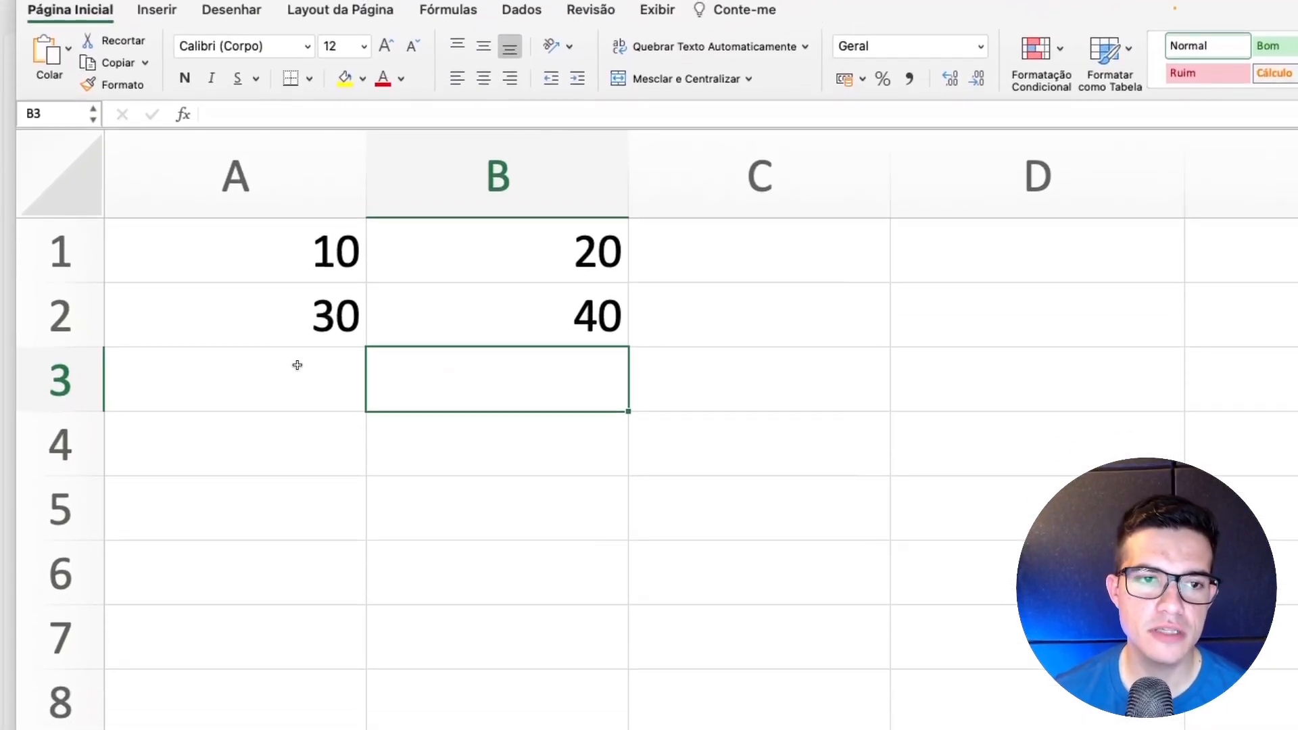
double_click(292, 365)
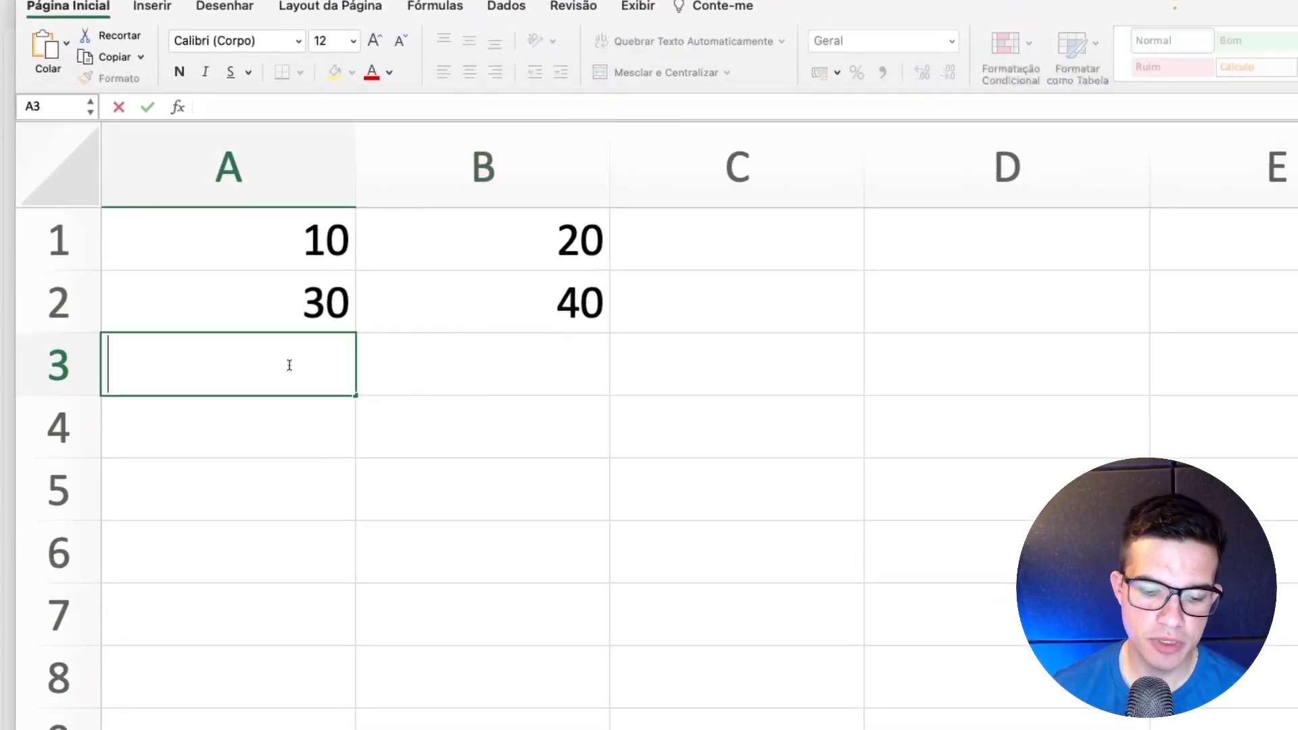
text(=)
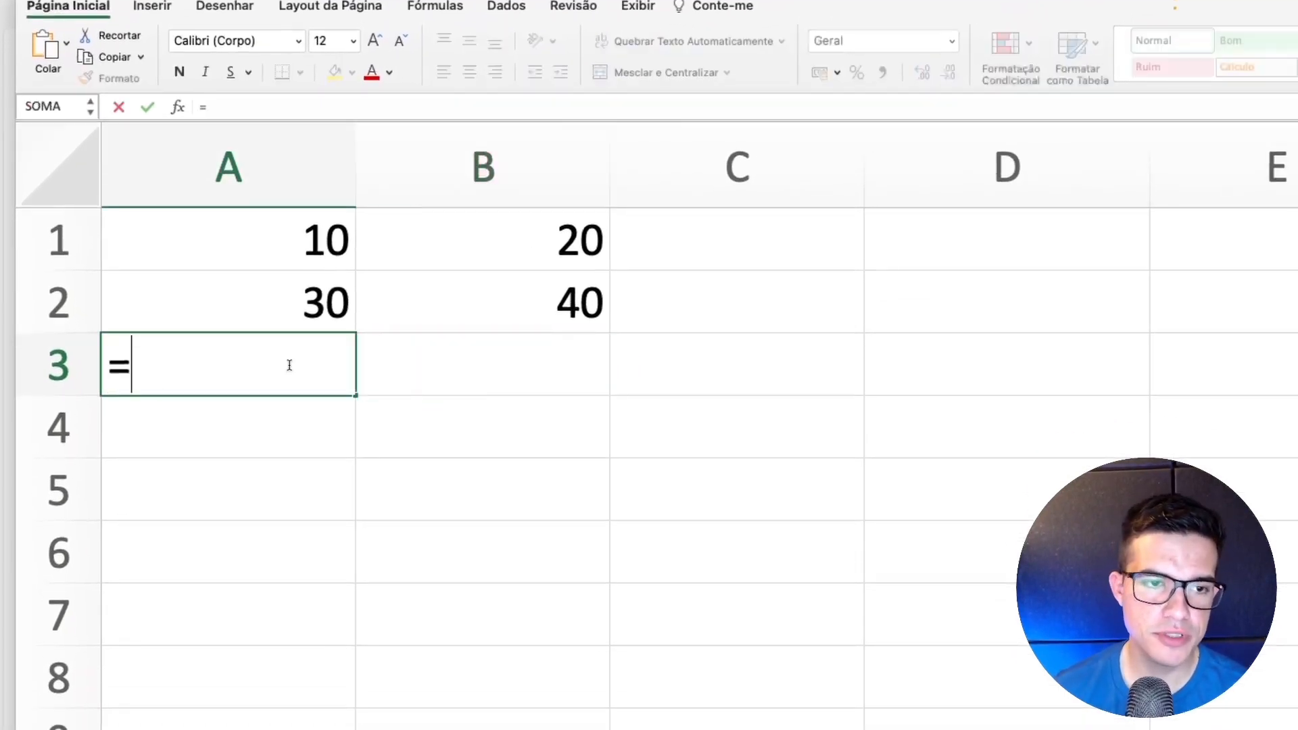
text(A1)
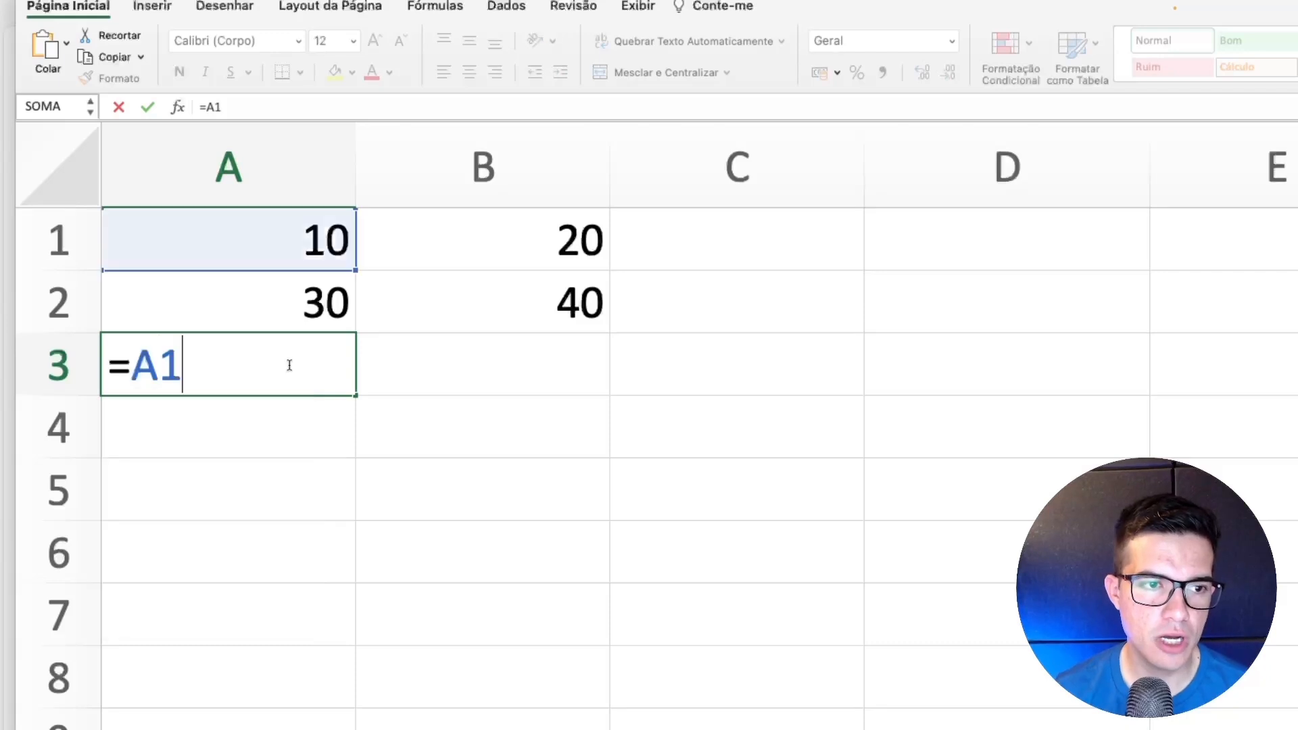
text(+A2)
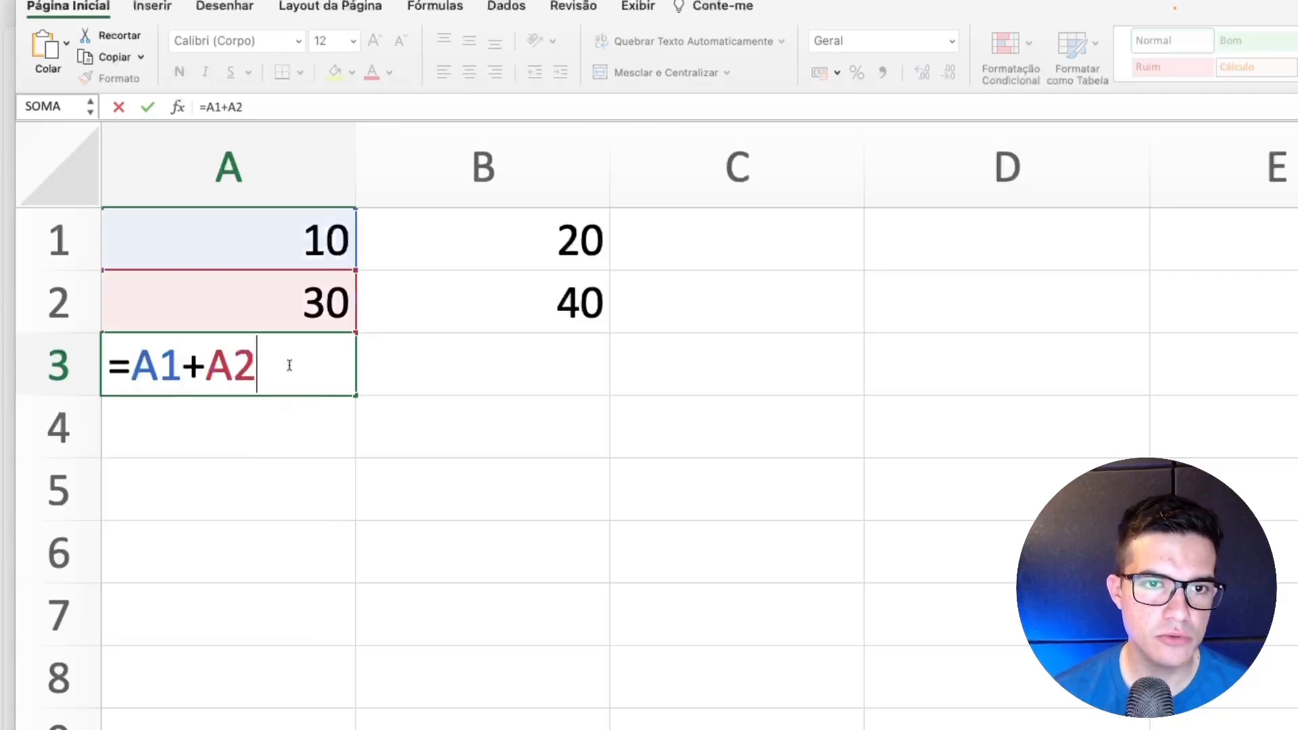
text(+B1+)
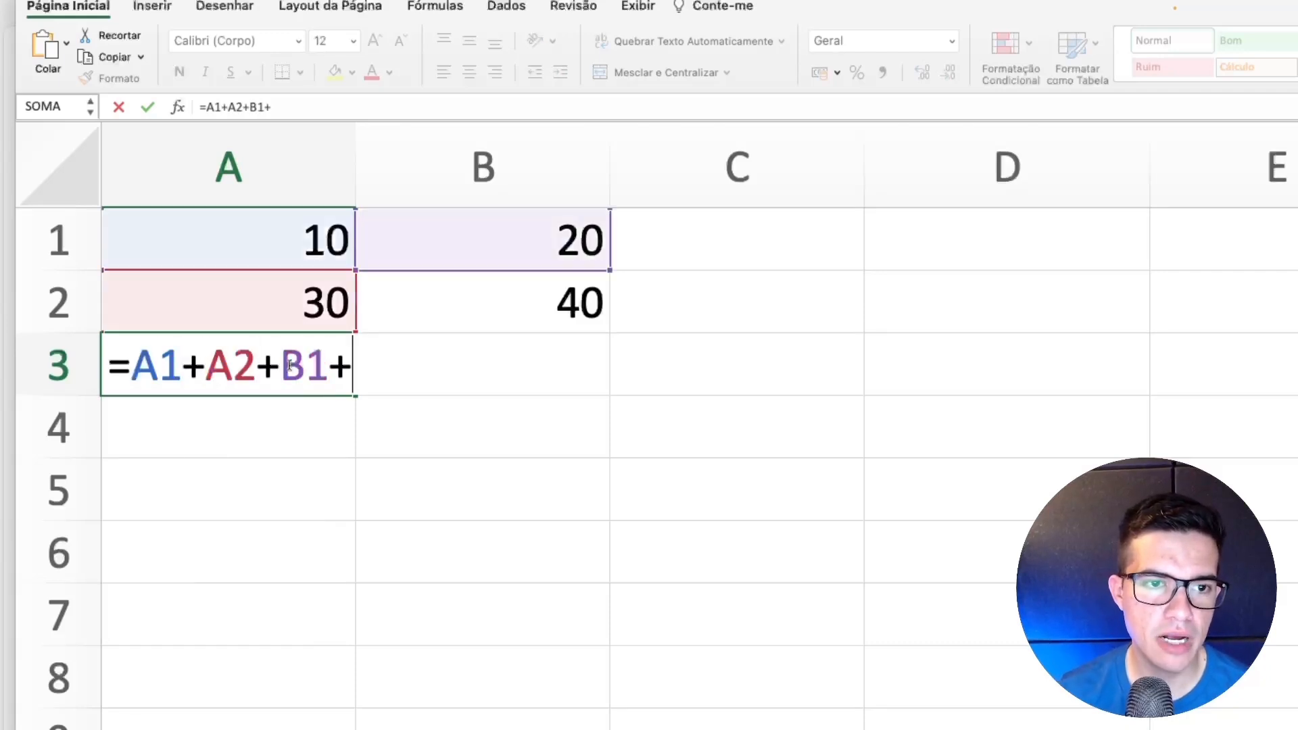
text(B2)
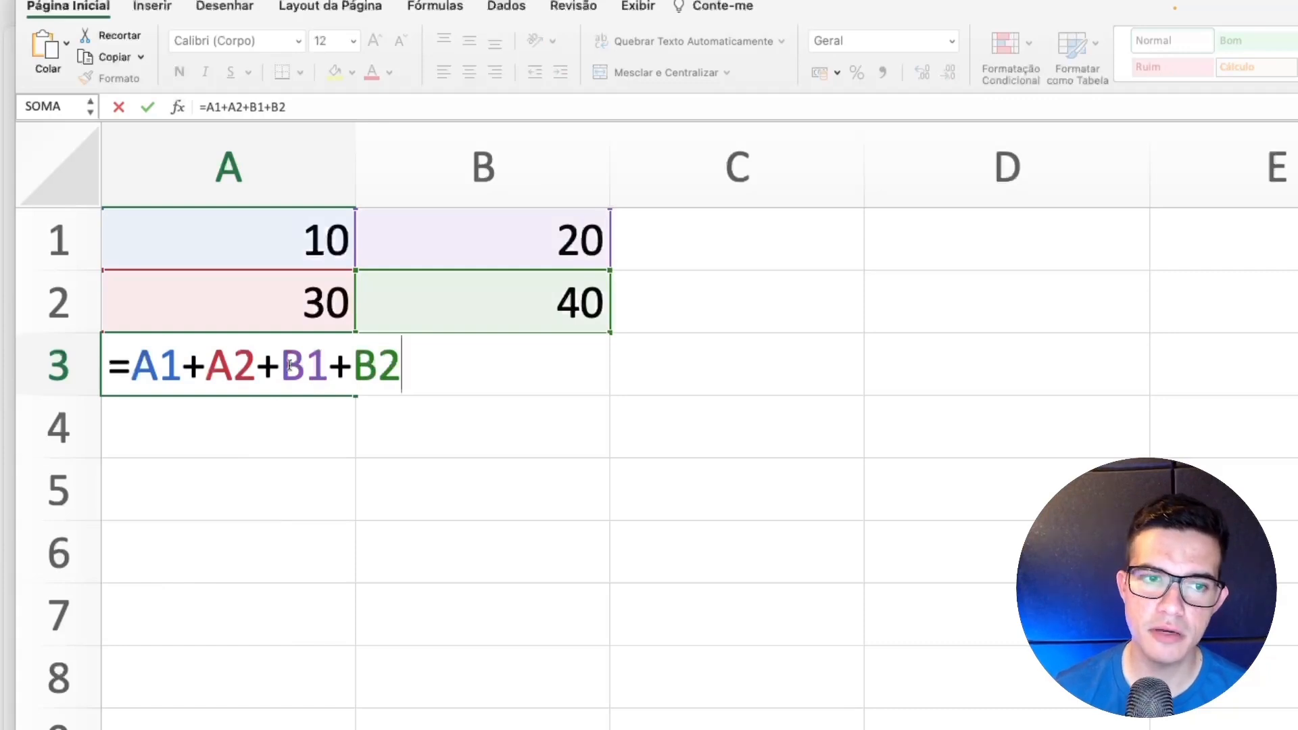
key(Return)
Replace the cell-by-cell addition in A3 with the formula =SOMA(A1:B2)
double_click(291, 370)
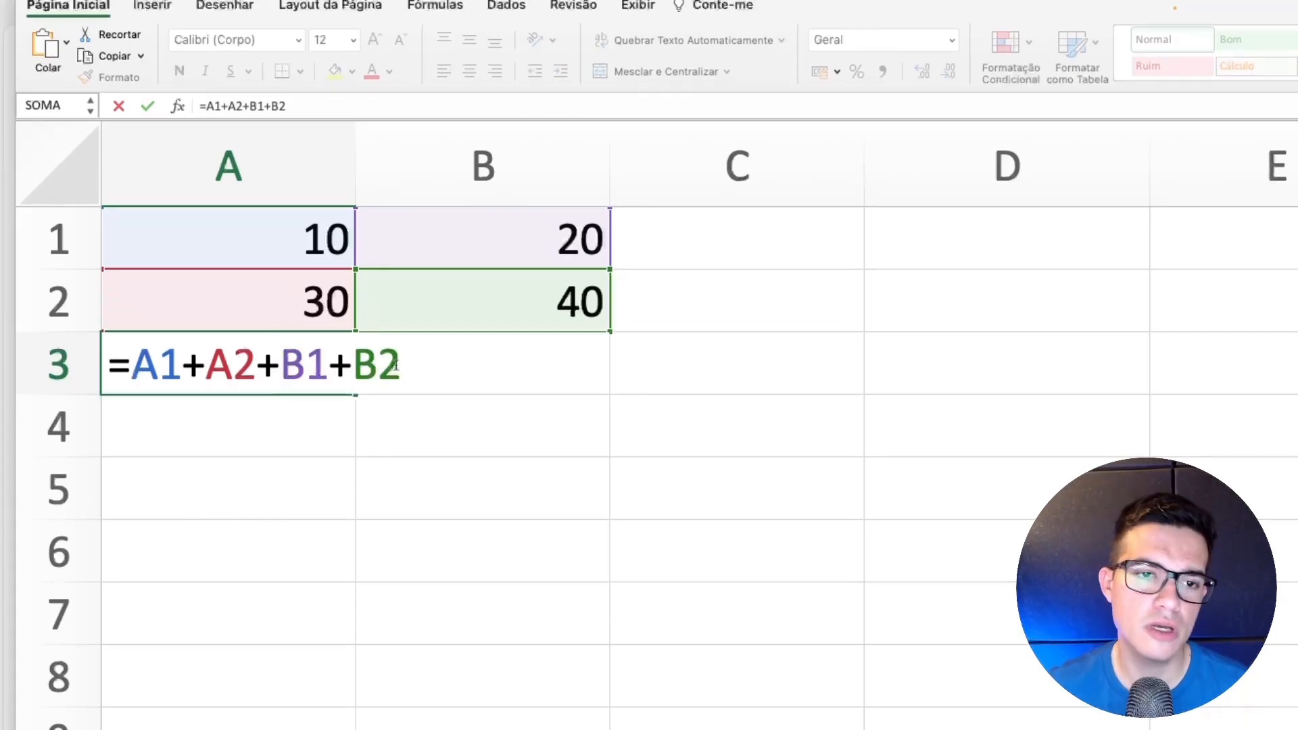
drag(397, 366, 132, 366)
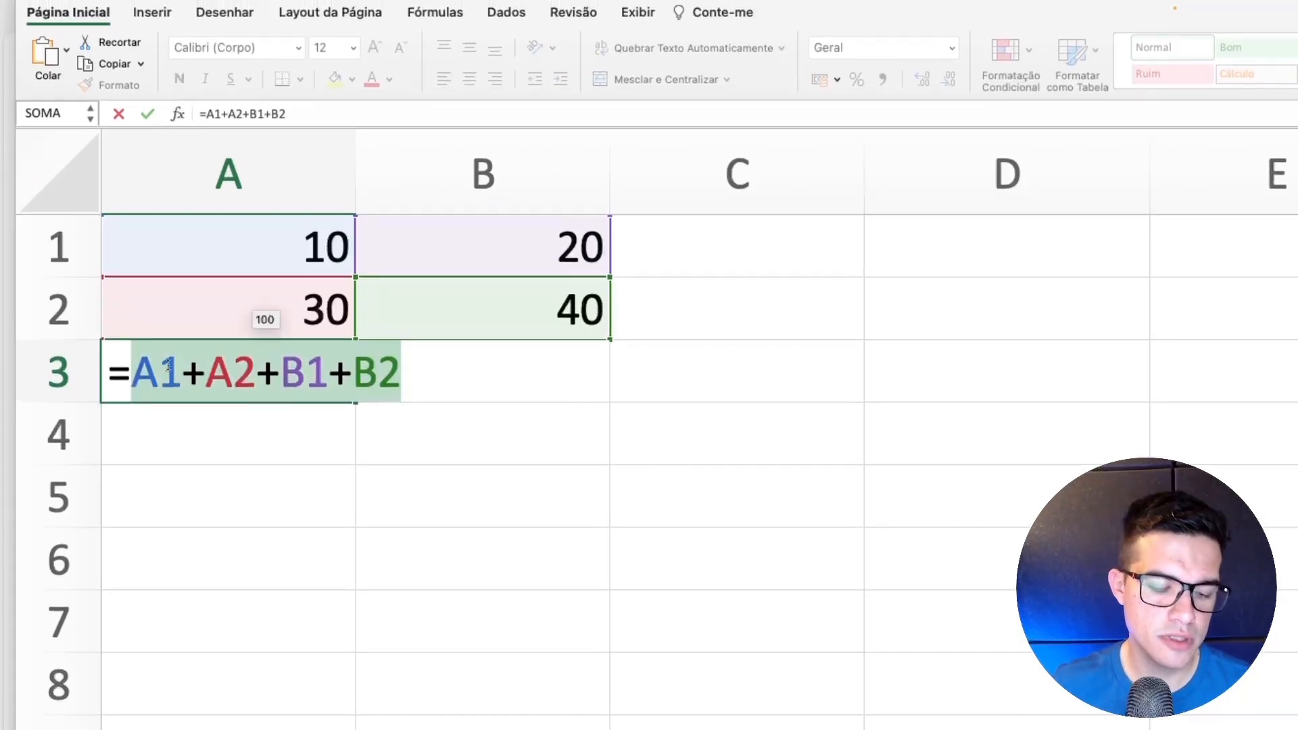
text(SOMA)
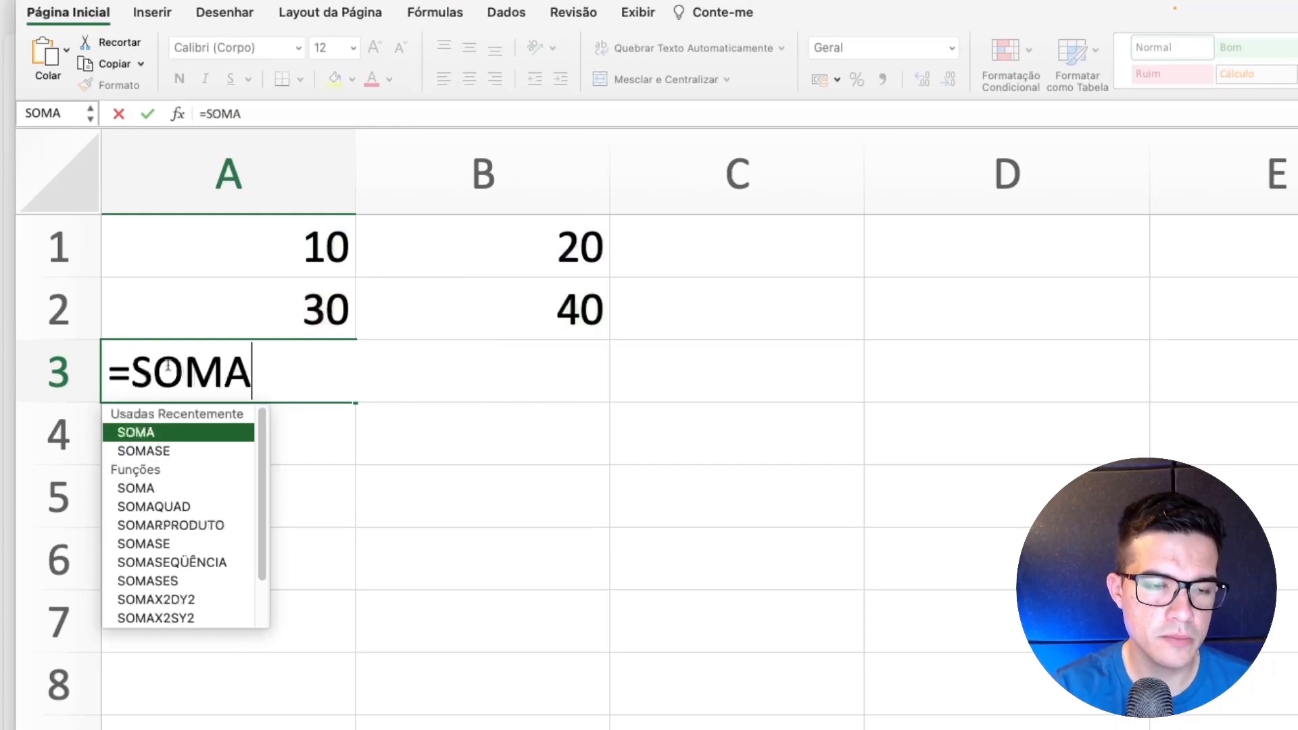
text((A1)
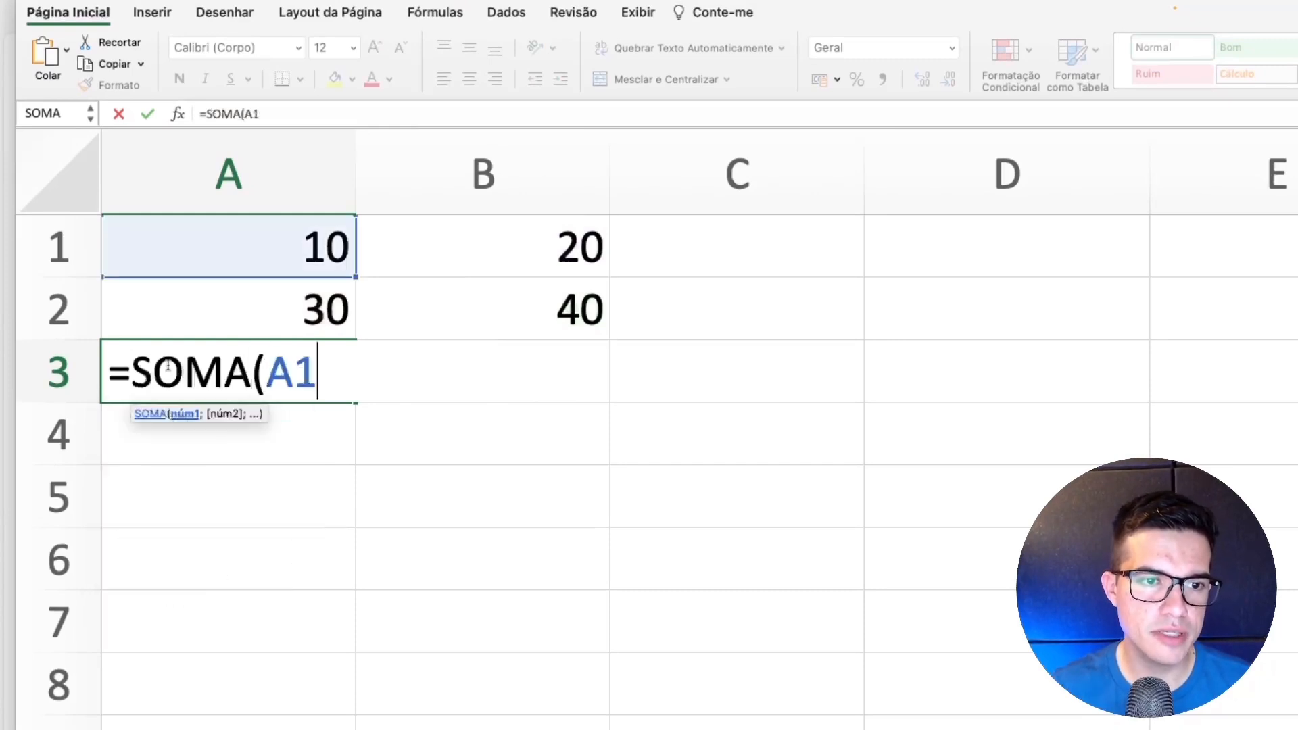
text(:B)
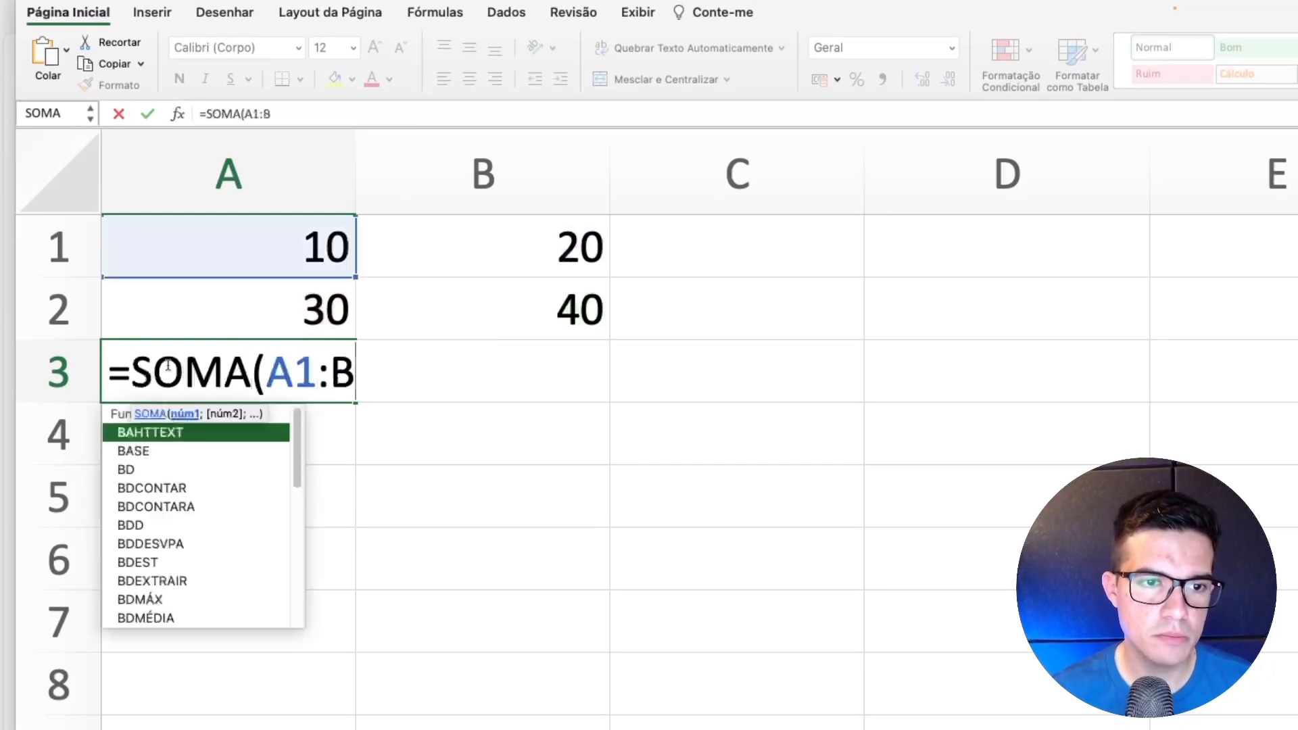
text(2))
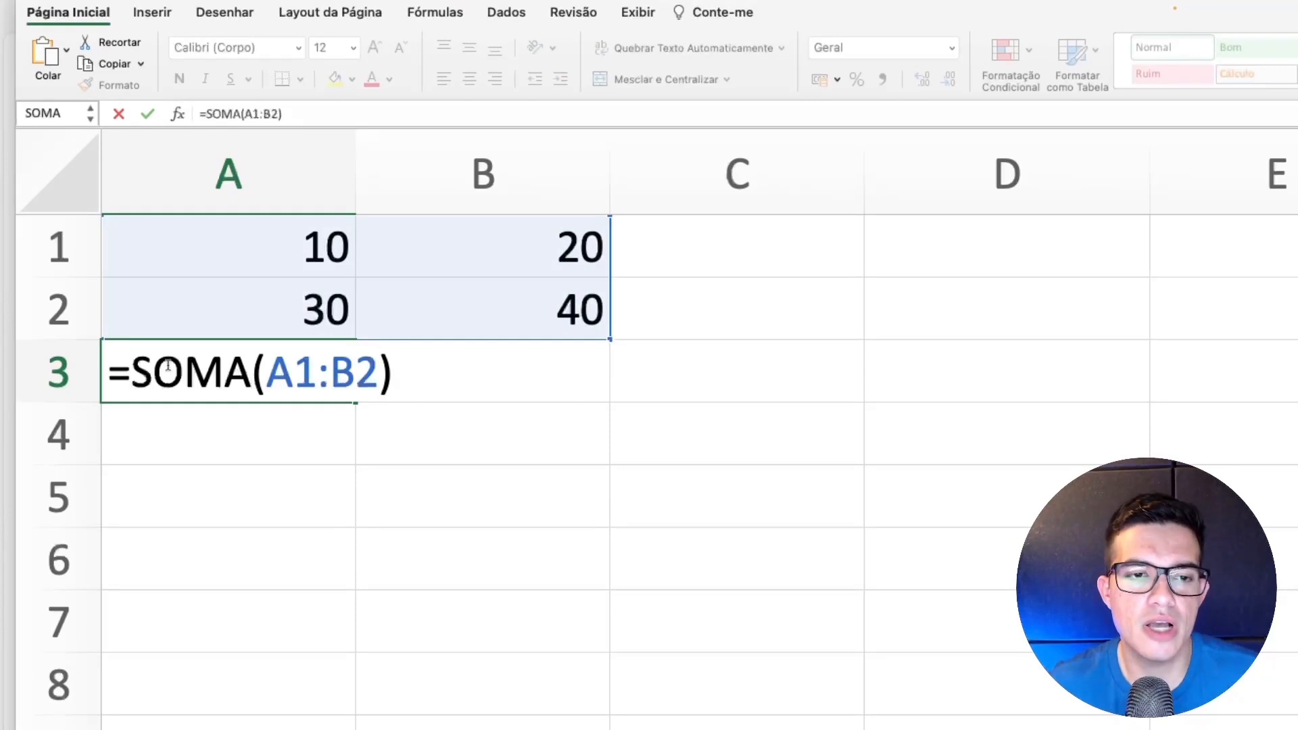
key(Return)
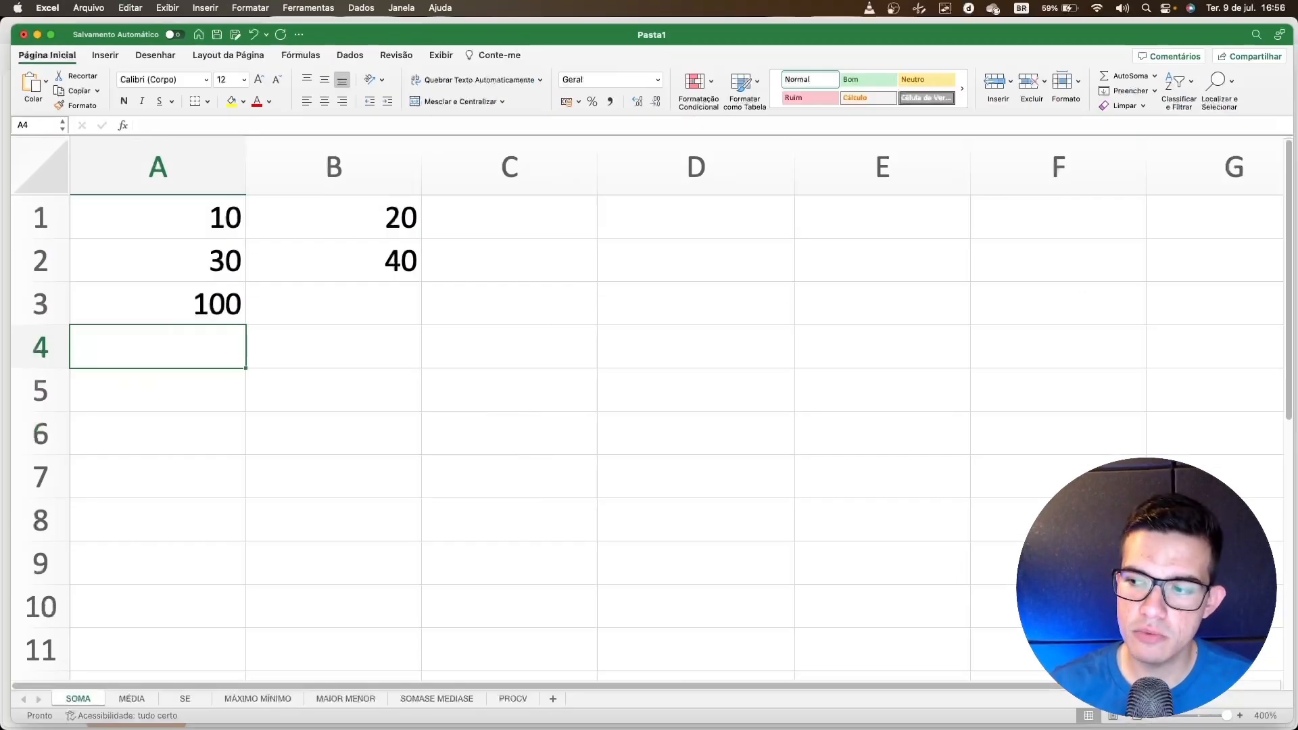
Reopen the SOMA formula in cell A3 to examine the range it references, leaving the formula as is
key(Up)
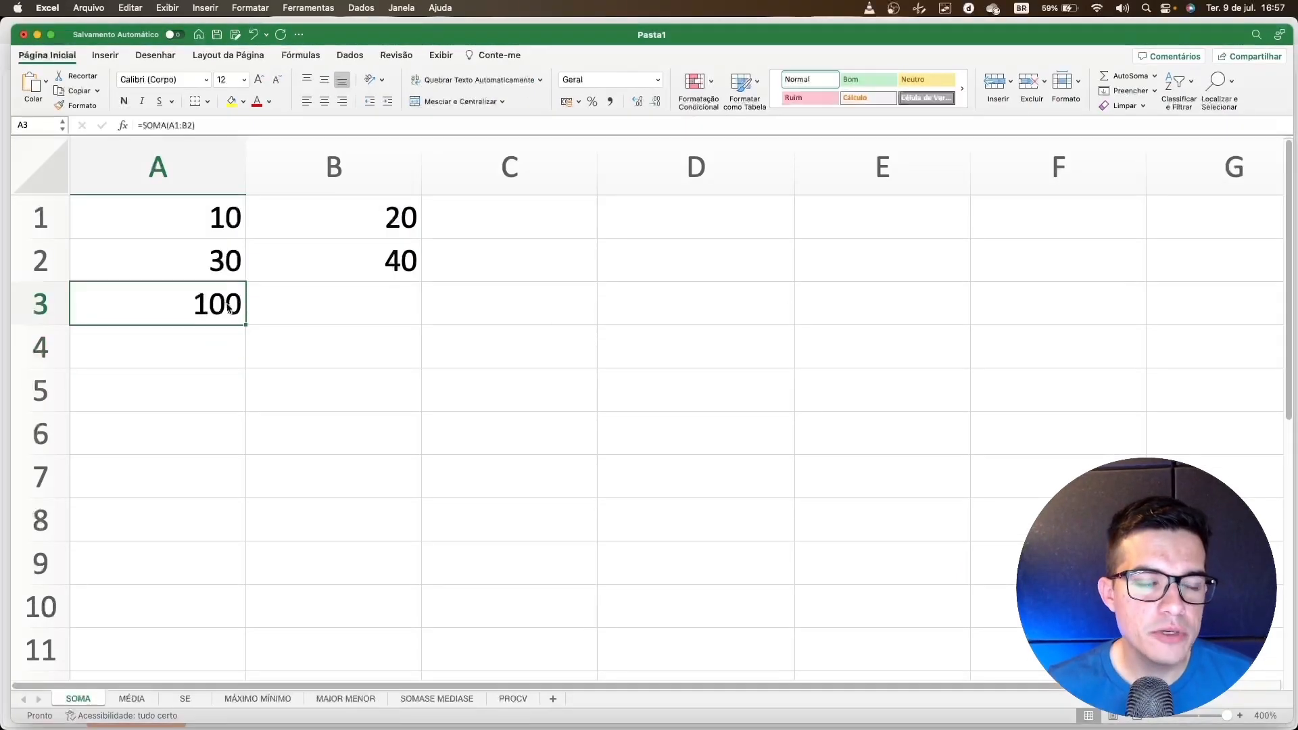
double_click(219, 301)
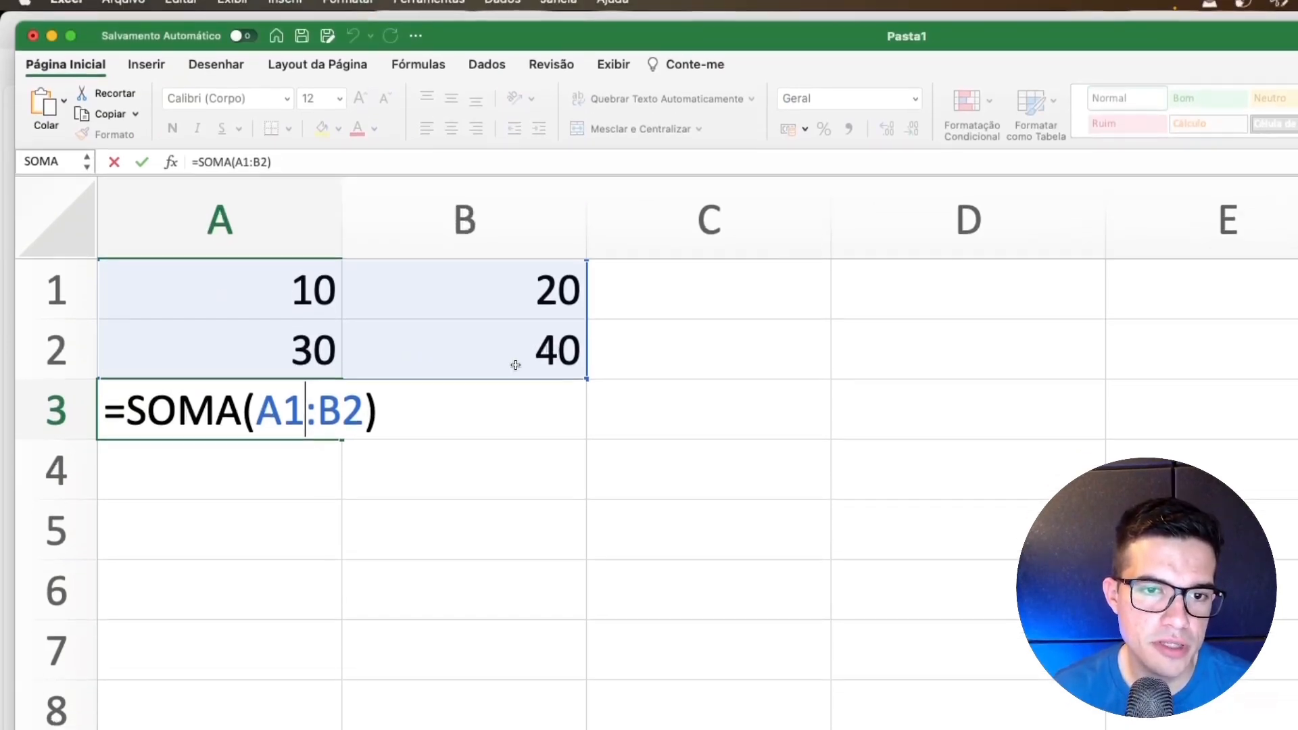
key(Left)
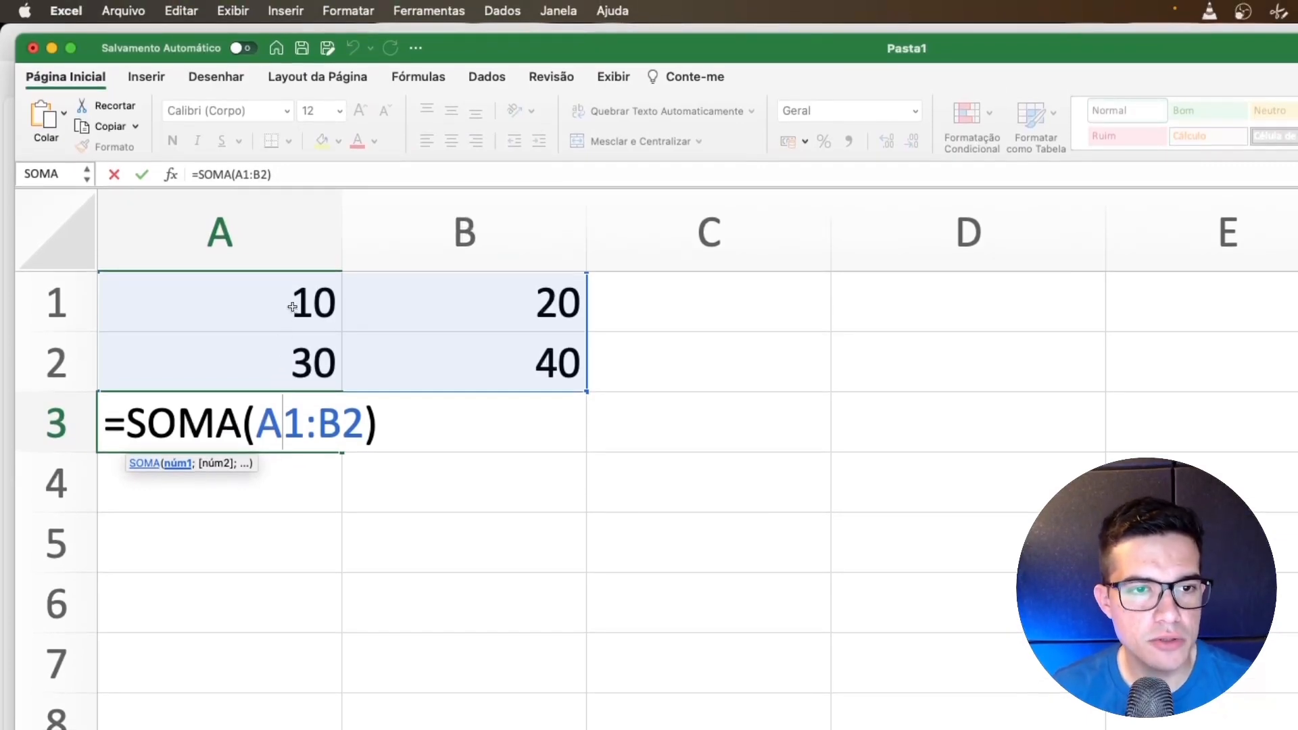
key(Return)
Circle the four values in A1, A2, B1 and B2 with the red pen
click(228, 83)
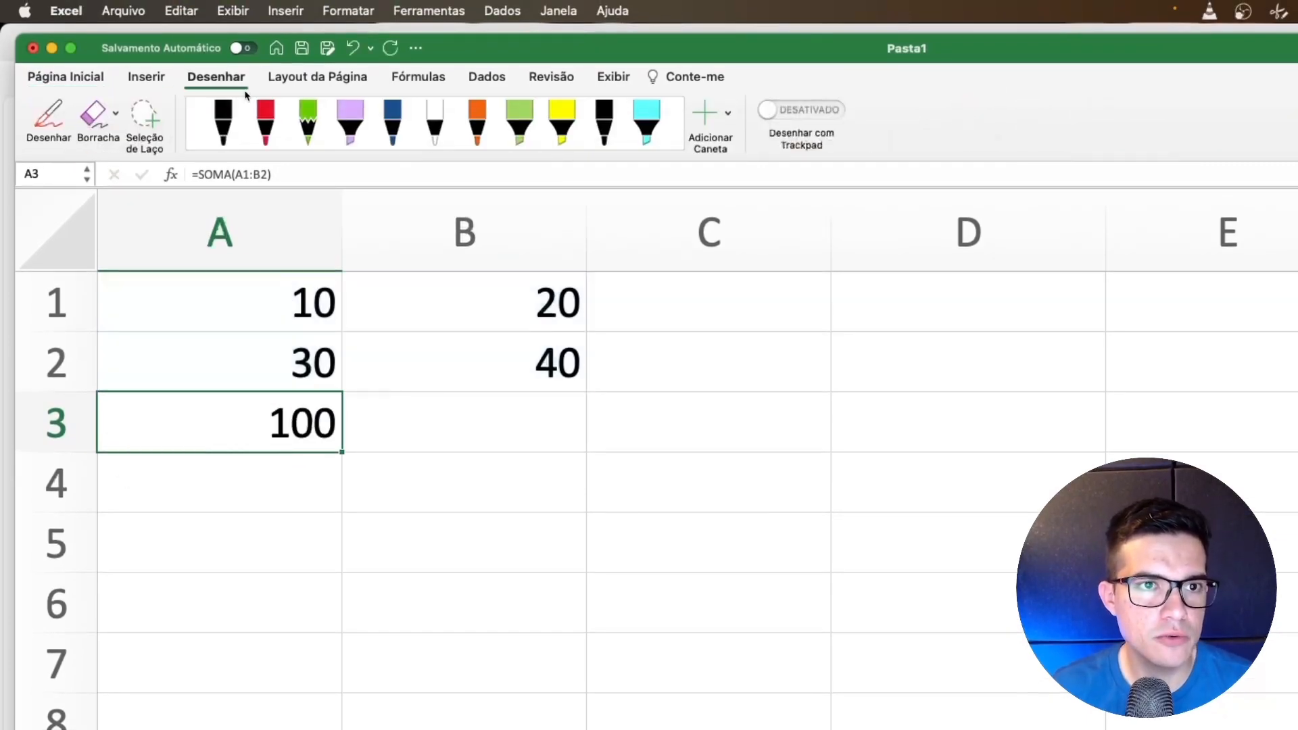
click(280, 128)
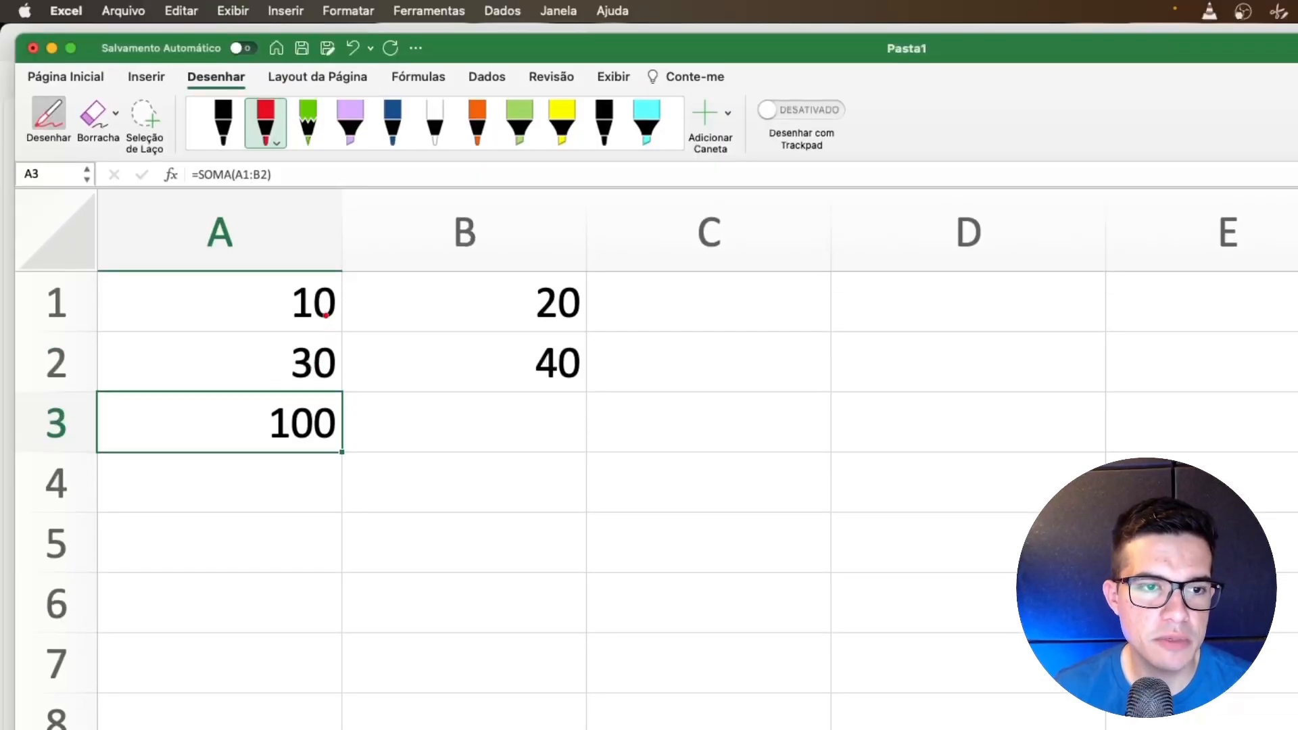
mouse_move(336, 276)
mouse_down()
mouse_move(278, 270)
mouse_move(274, 349)
mouse_move(348, 273)
mouse_up()
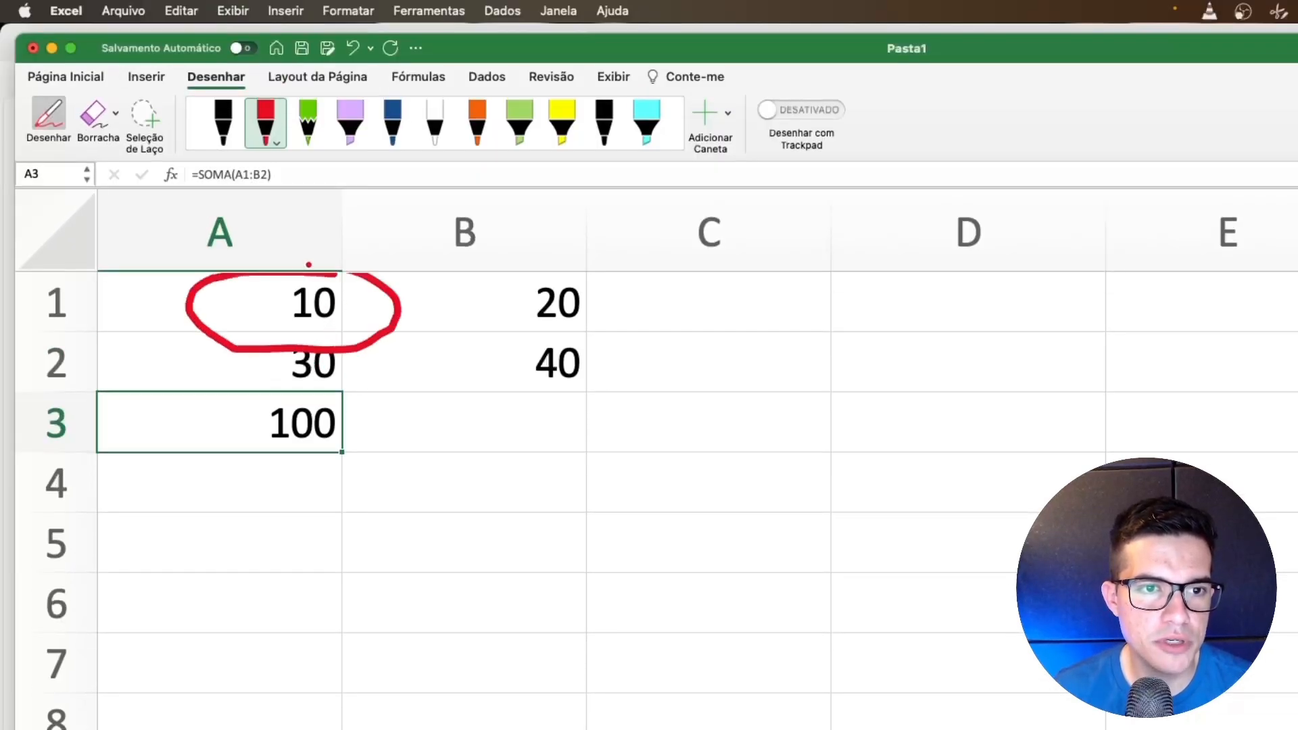
mouse_move(351, 336)
mouse_down()
mouse_move(232, 327)
mouse_move(356, 368)
mouse_move(347, 346)
mouse_up()
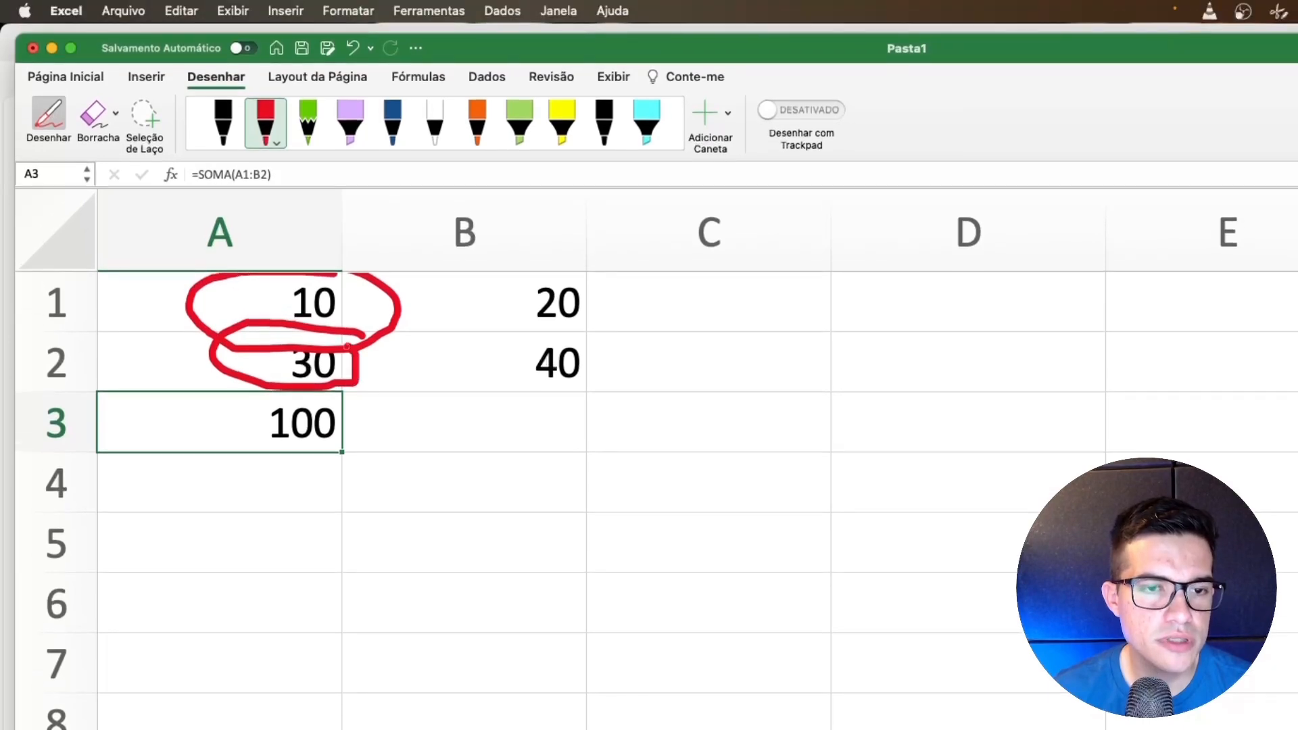
mouse_move(574, 279)
mouse_down()
mouse_move(535, 355)
mouse_move(537, 268)
mouse_up()
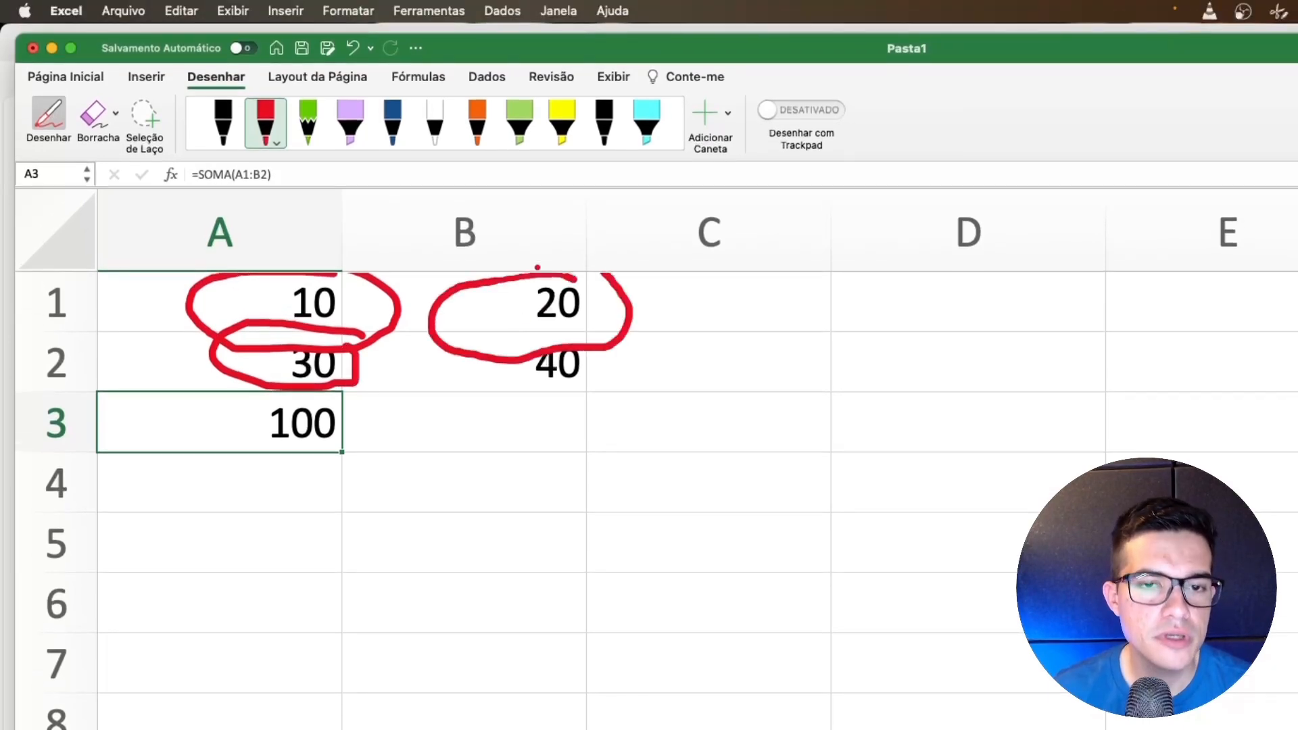
mouse_move(622, 364)
mouse_down()
mouse_move(473, 345)
mouse_move(581, 382)
mouse_move(601, 363)
mouse_up()
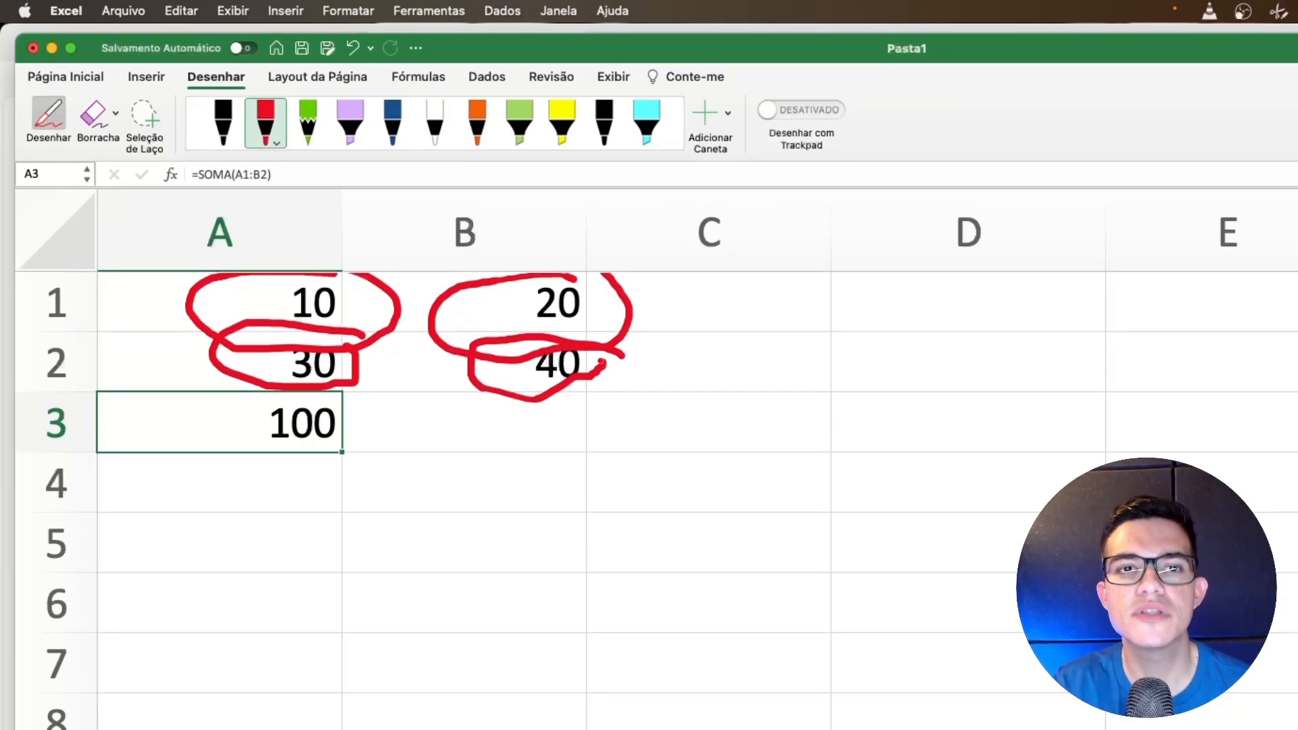
key(Escape)
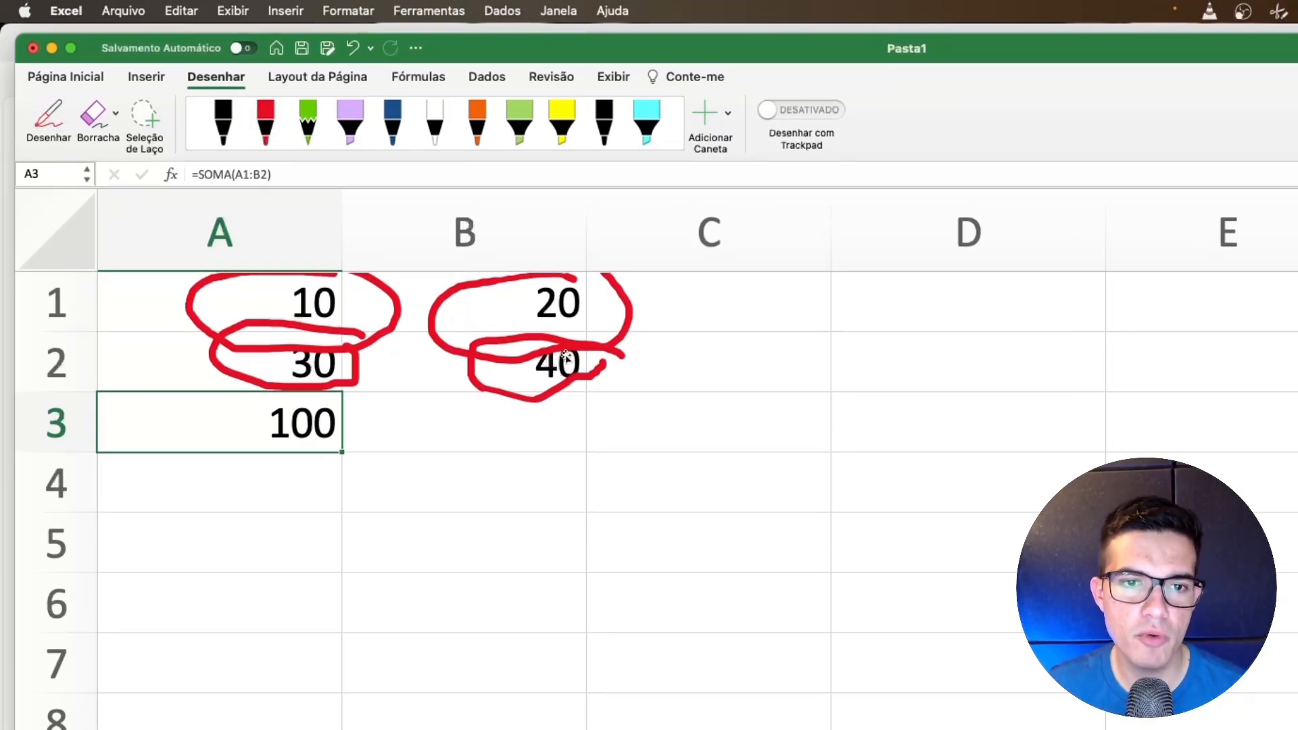
Erase the red ink circles around the values and change the formula in cell A3 to =SOMA(A1;B2)
click(557, 340)
key(BackSpace)
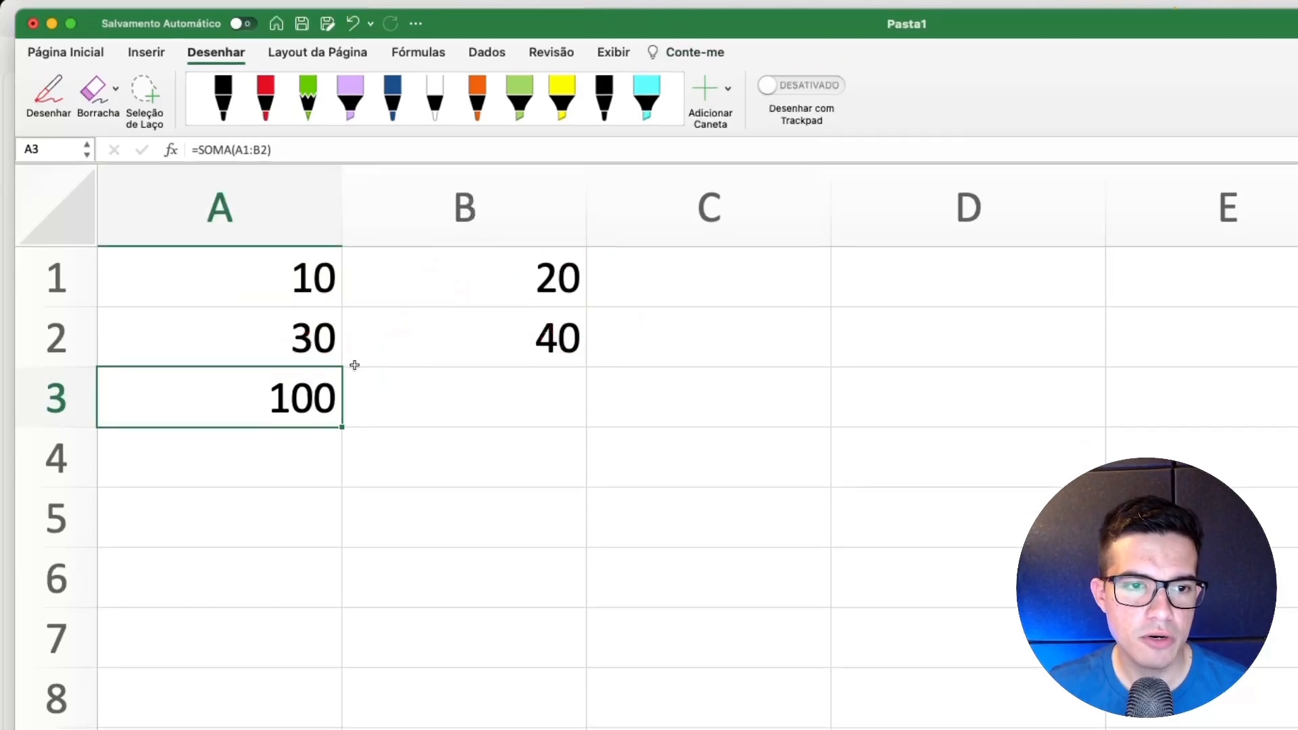
double_click(297, 415)
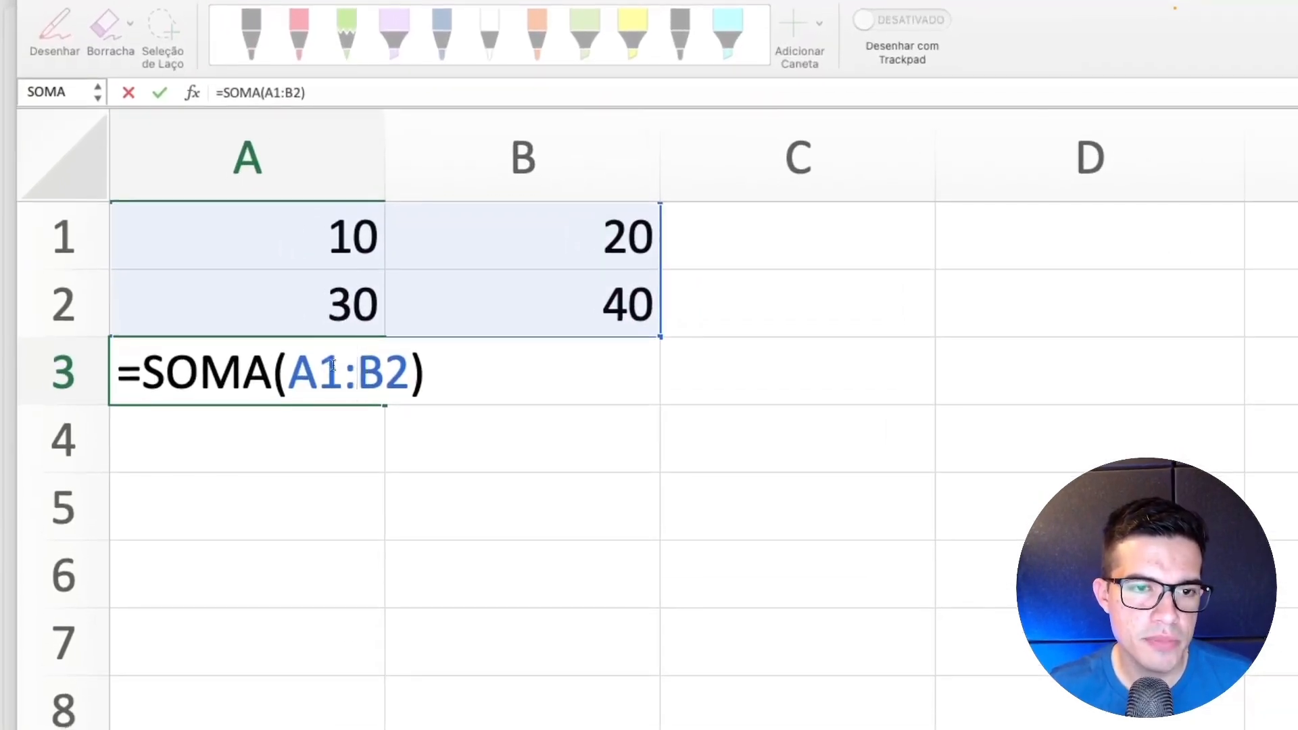
drag(356, 373, 344, 373)
text(;)
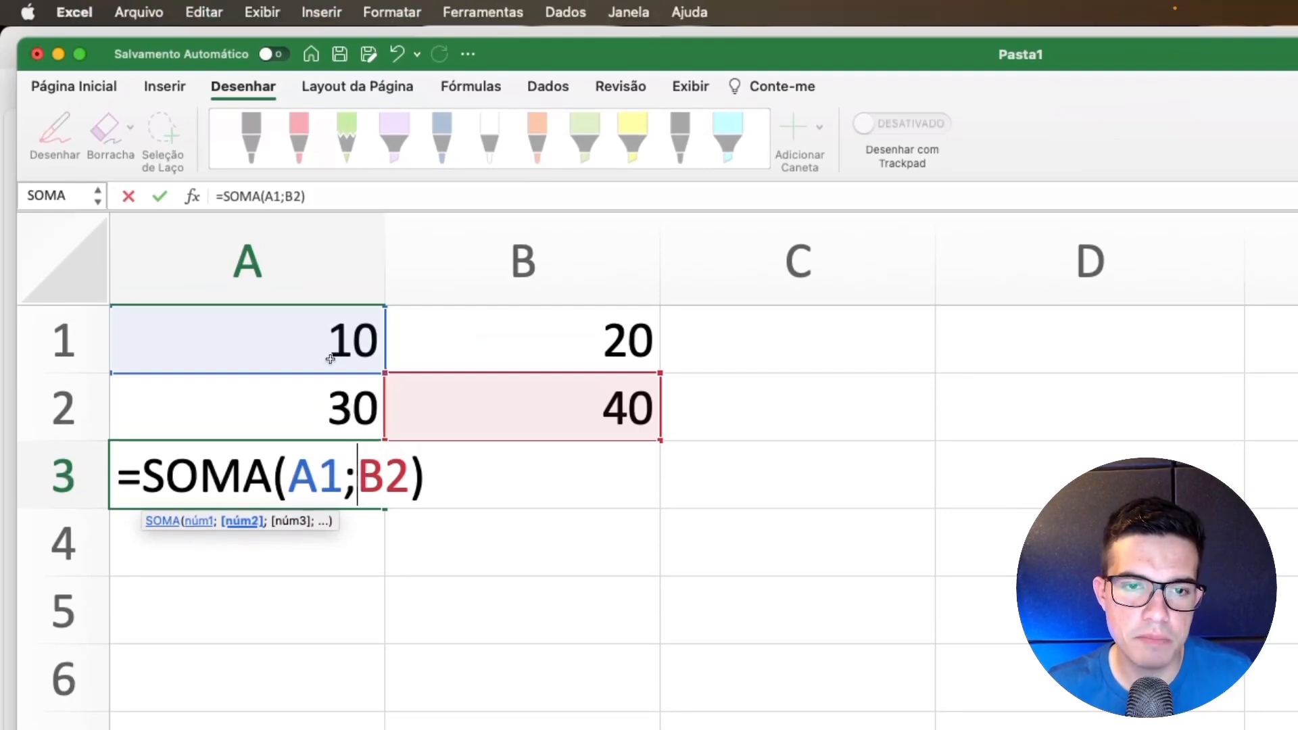
key(Return)
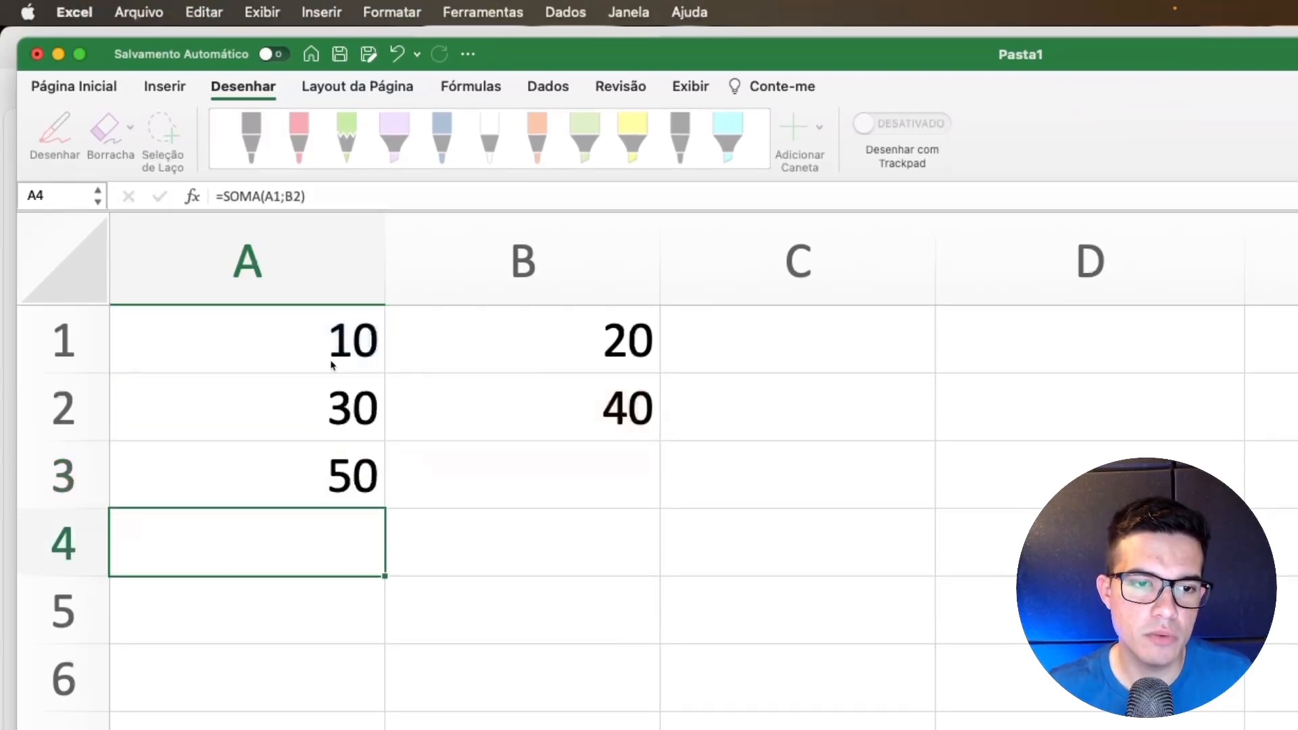
Restore the colon in the formula in cell A3 so it sums the whole range, =SOMA(A1:B2)
double_click(273, 453)
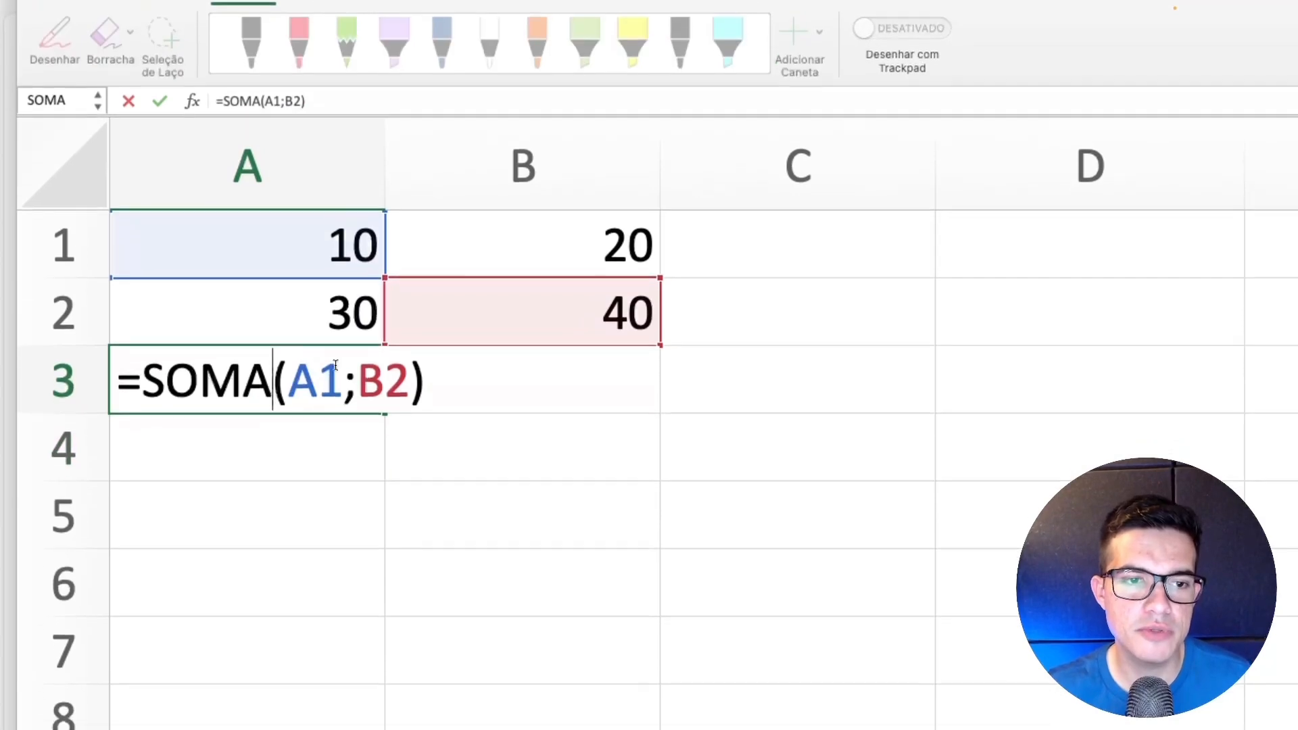
double_click(347, 380)
text(:)
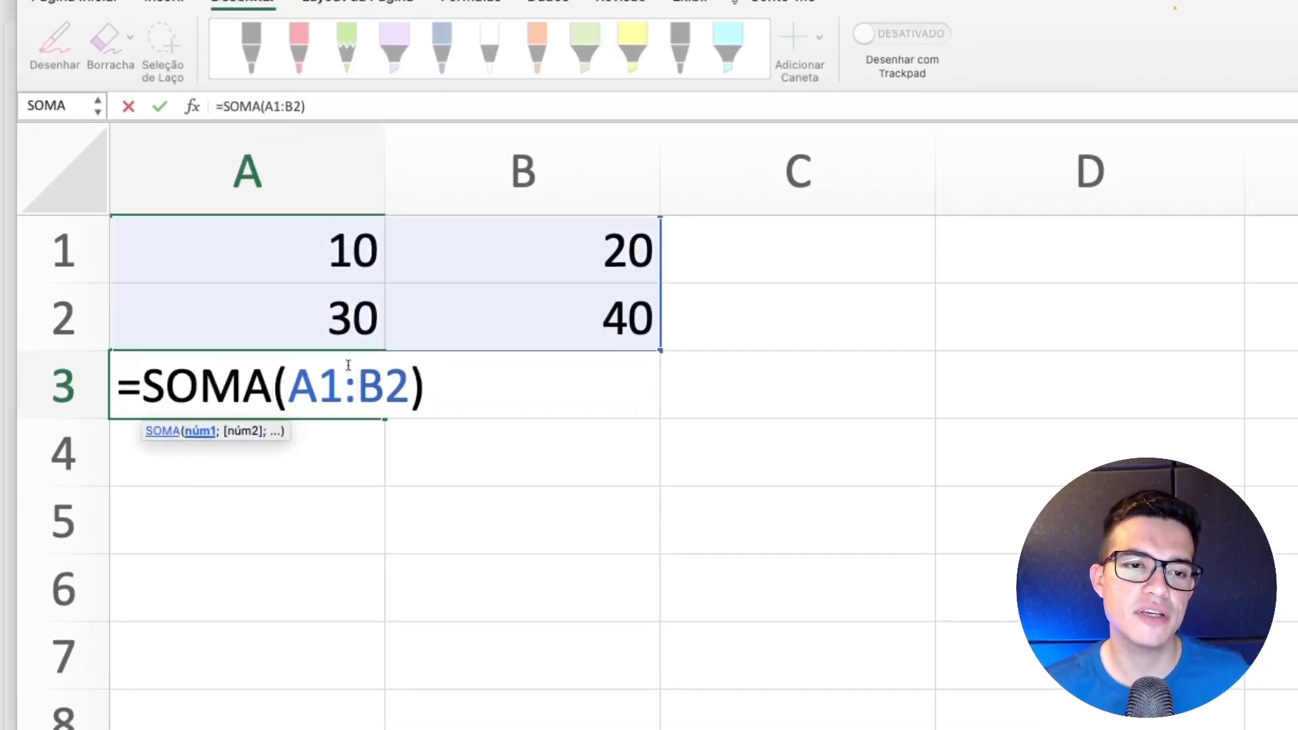
drag(291, 385, 401, 384)
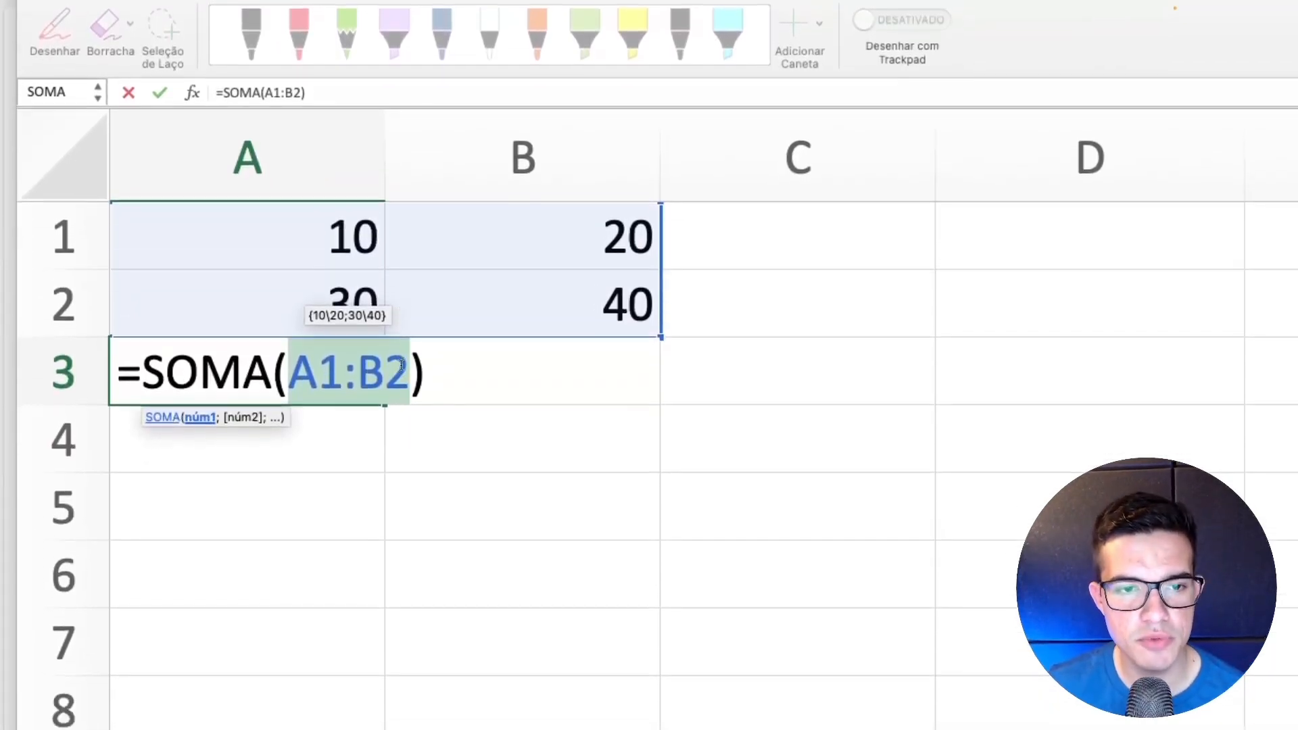
click(402, 365)
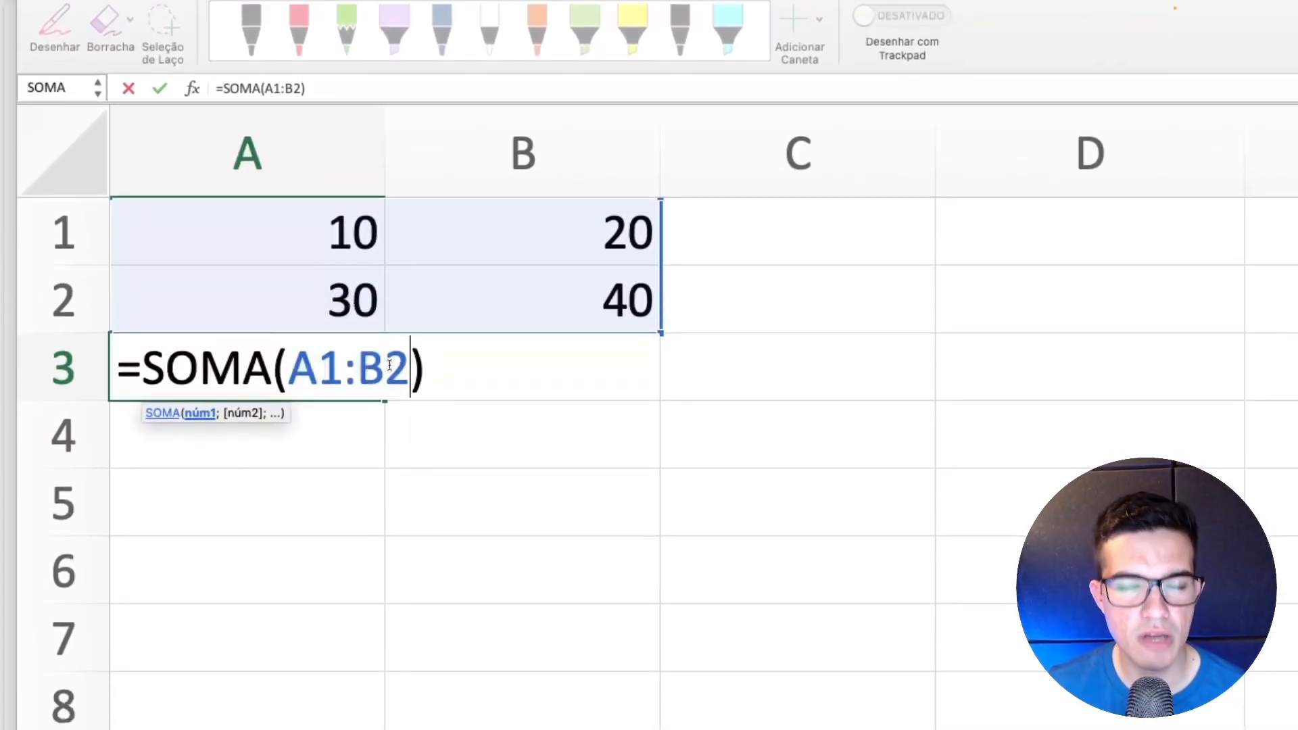
key(Return)
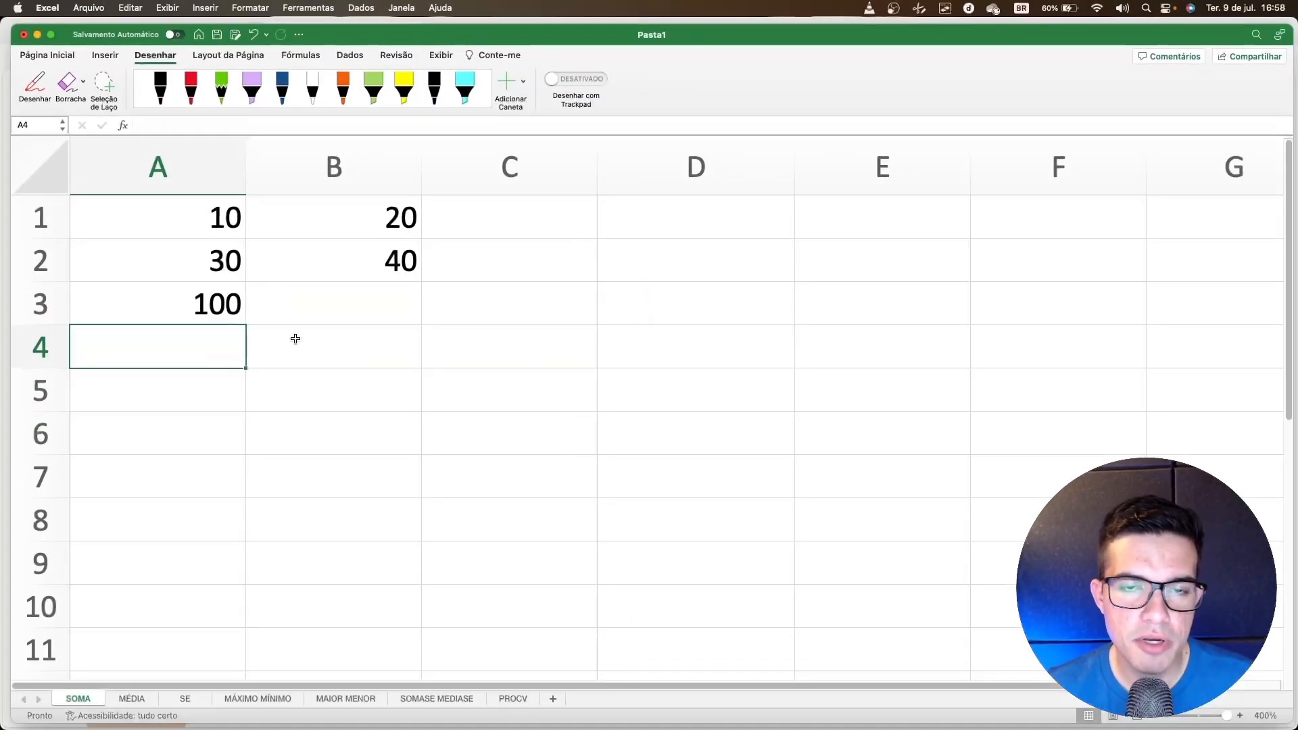
Switch to Microsoft Edge and capture the IBFC 2023 SEJUSP-MG question about =SOMA(A1:B2), with its four alternatives, to the clipboard
click(408, 380)
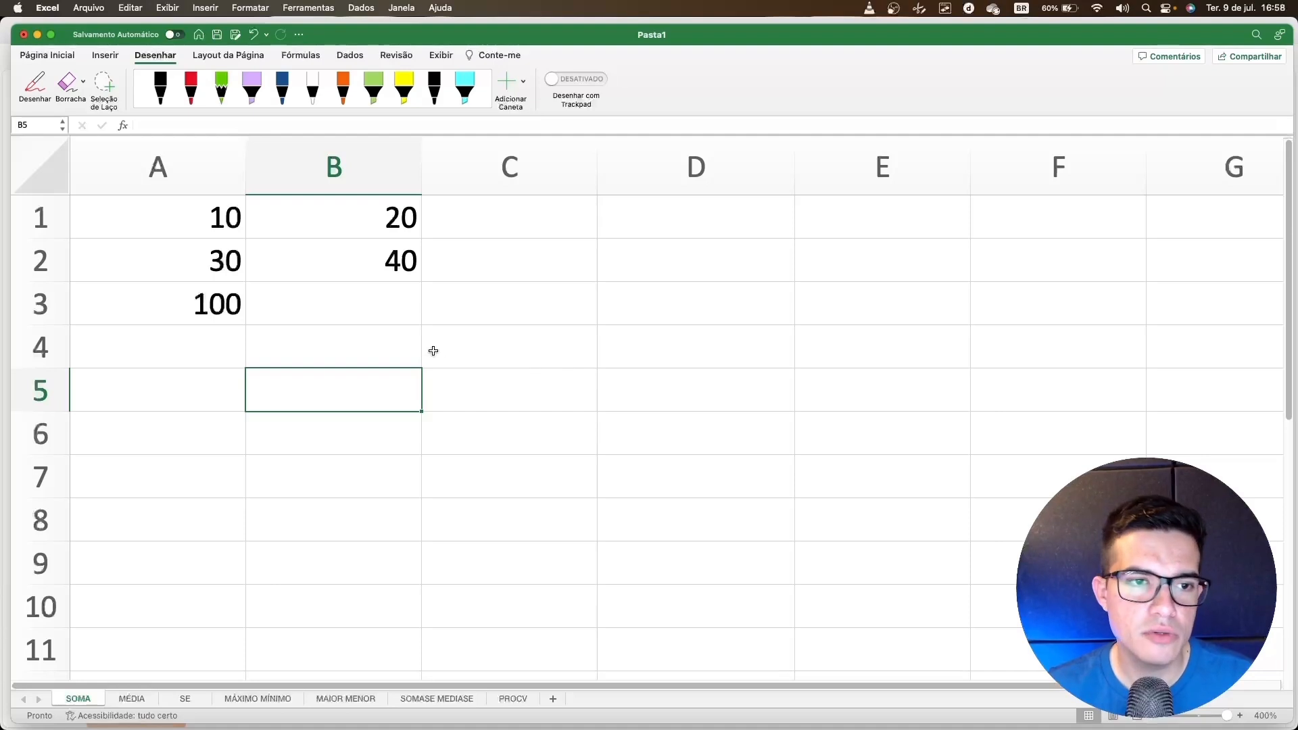
scroll(374, 342, down, 1)
scroll(369, 344, down, 1)
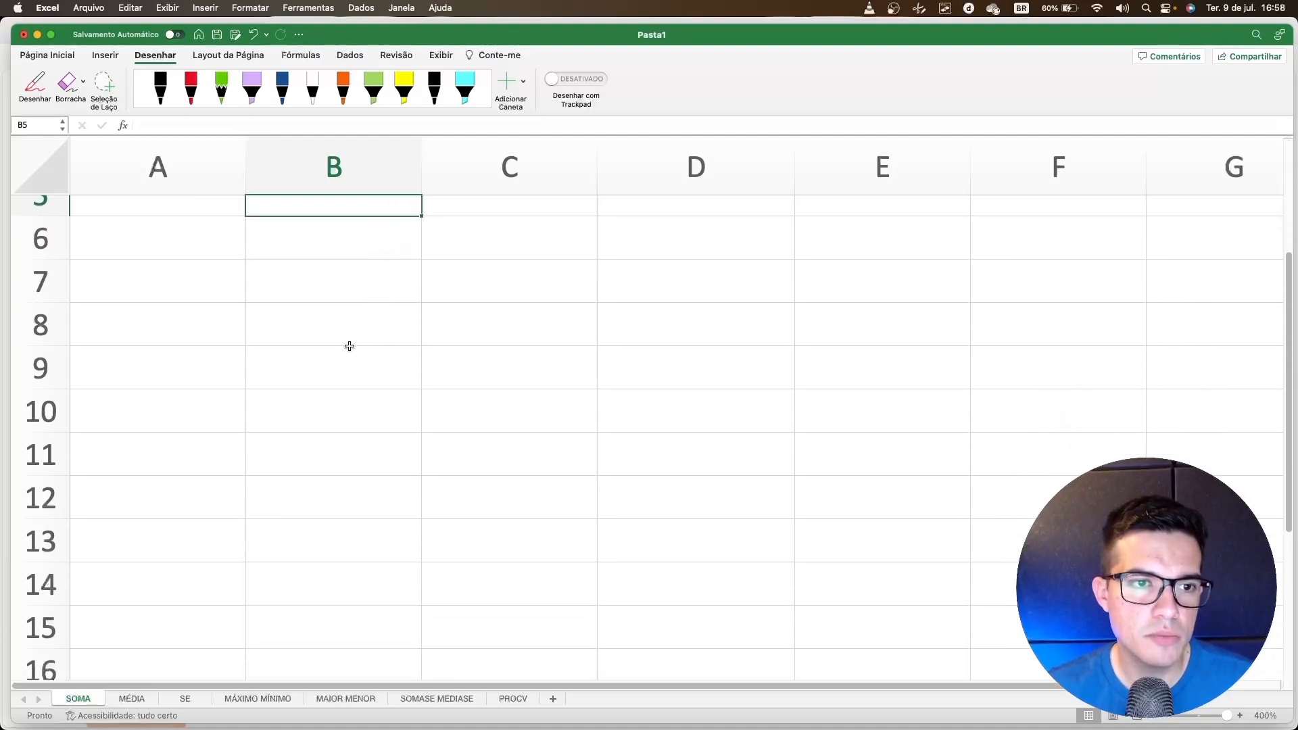
click(348, 346)
scroll(333, 348, down, 1)
click(249, 310)
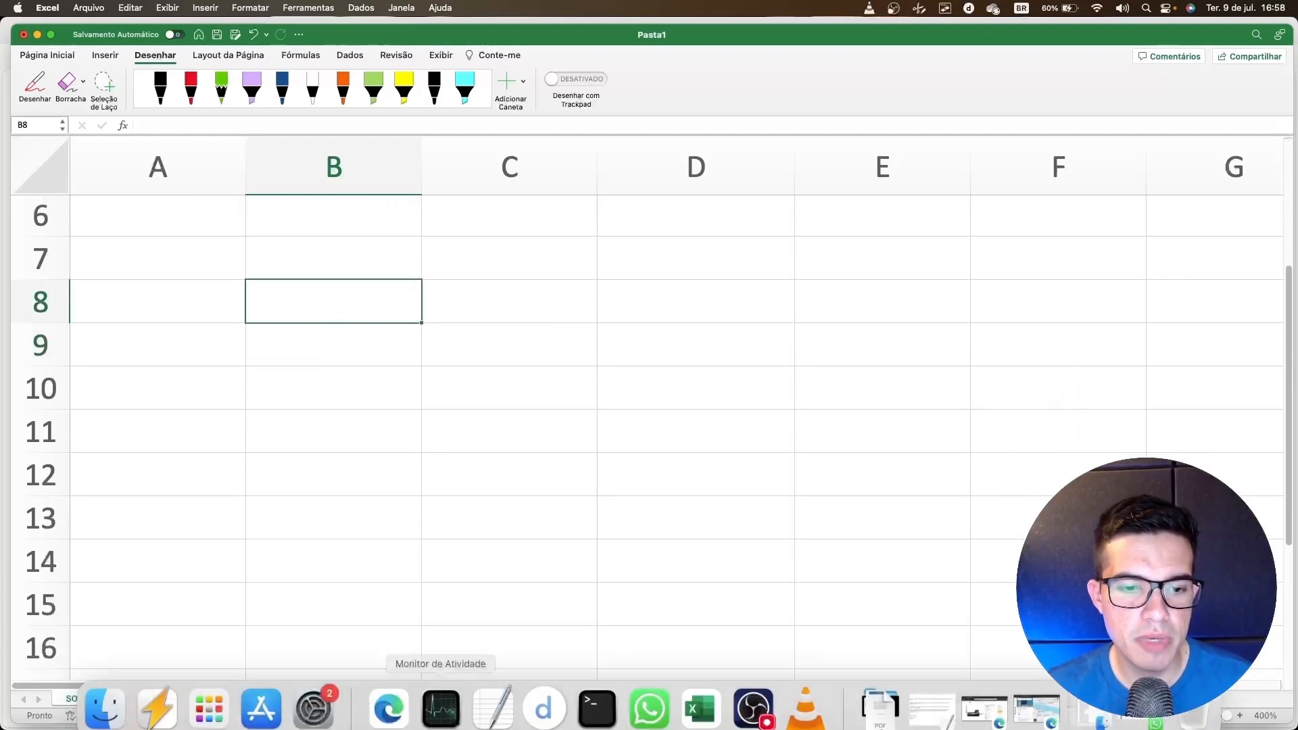
click(387, 718)
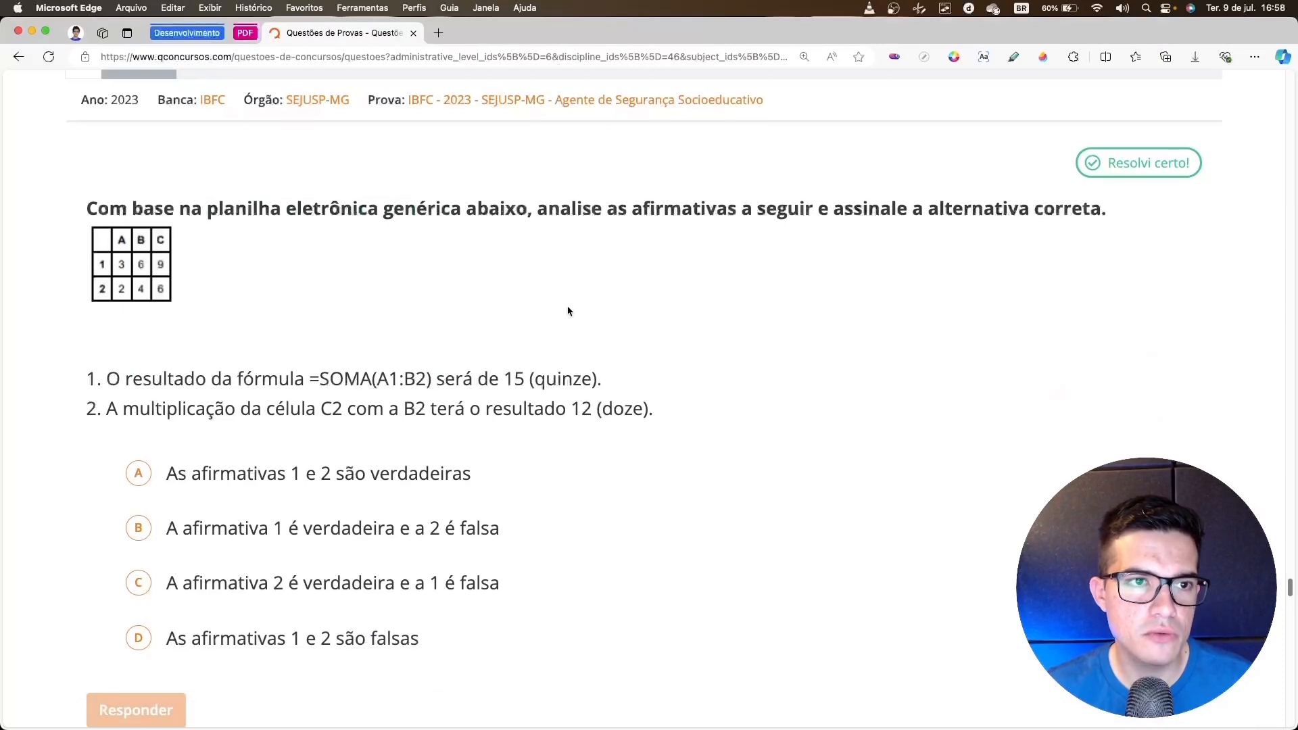
scroll(568, 309, down, 1)
key(super+shift+4)
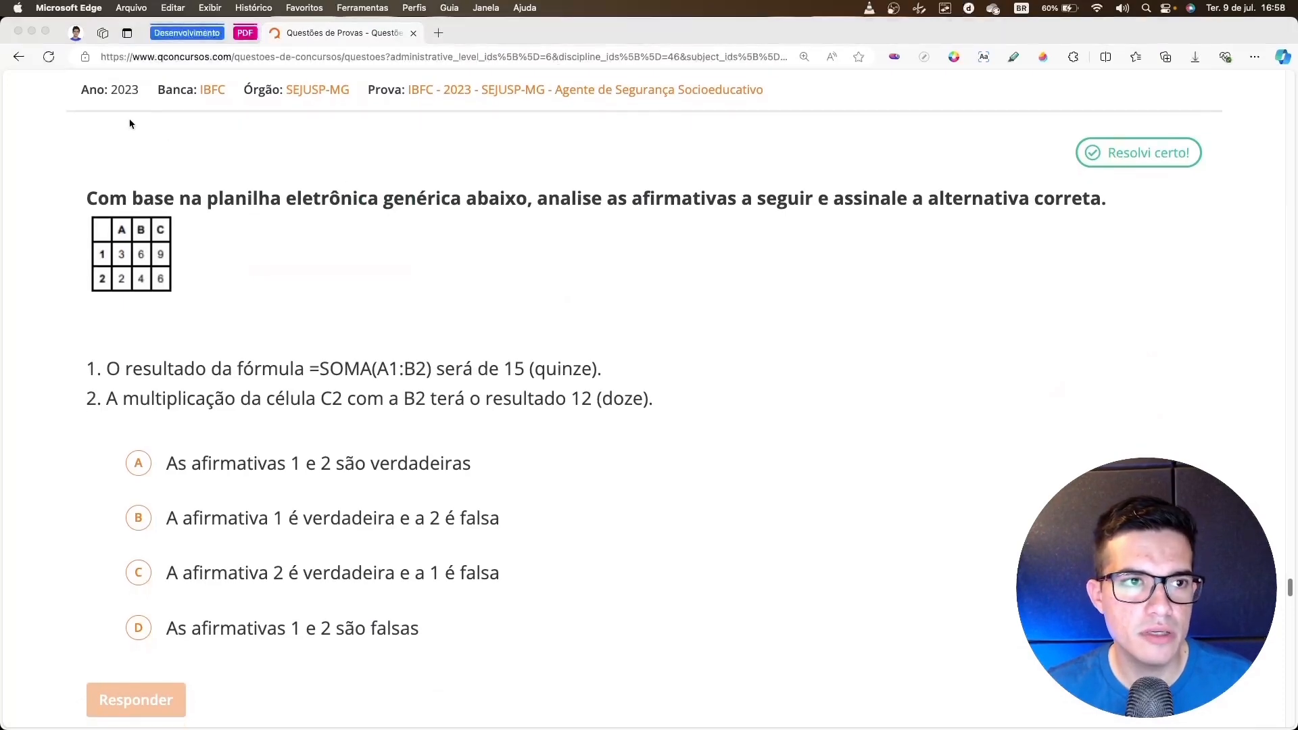
mouse_move(72, 73)
mouse_down()
mouse_move(845, 353)
mouse_move(1088, 565)
mouse_move(1122, 629)
mouse_move(1116, 656)
mouse_up()
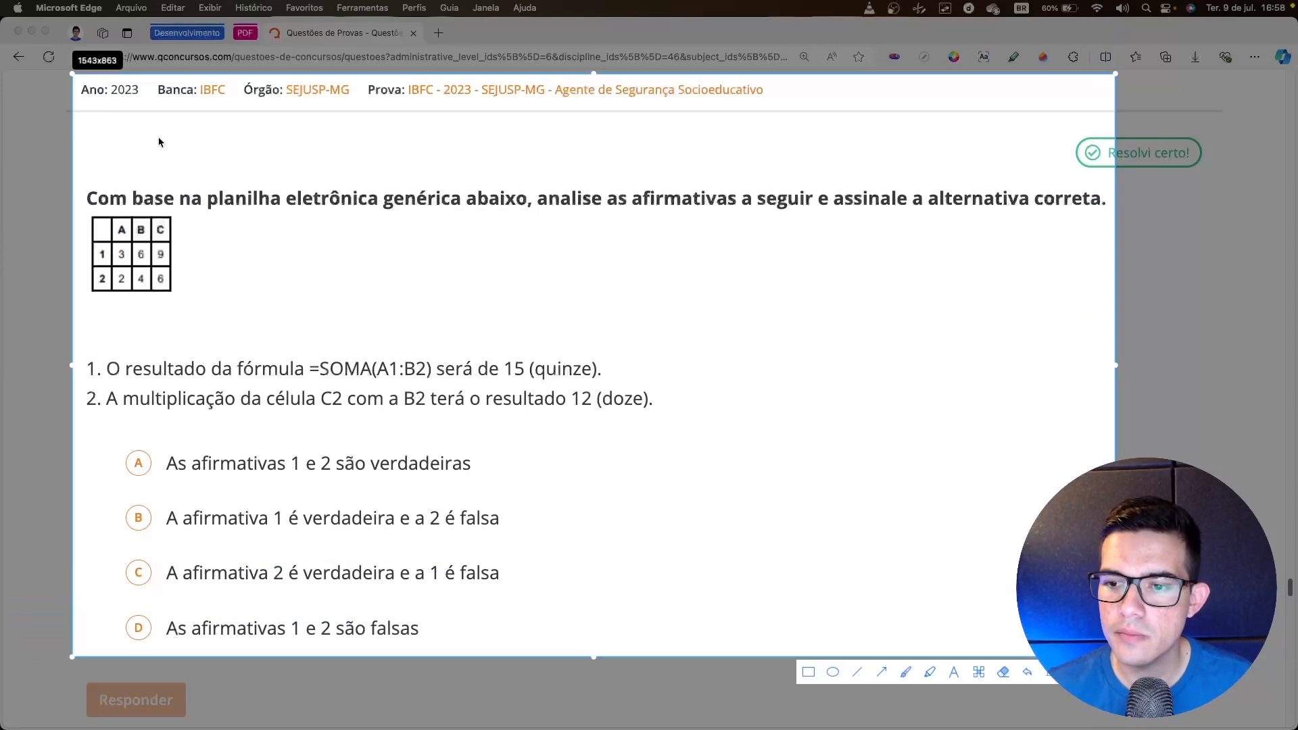
click(1101, 672)
Return to Excel and paste the captured question into the SOMA sheet at cell A8, below the sample values
key(alt+Tab)
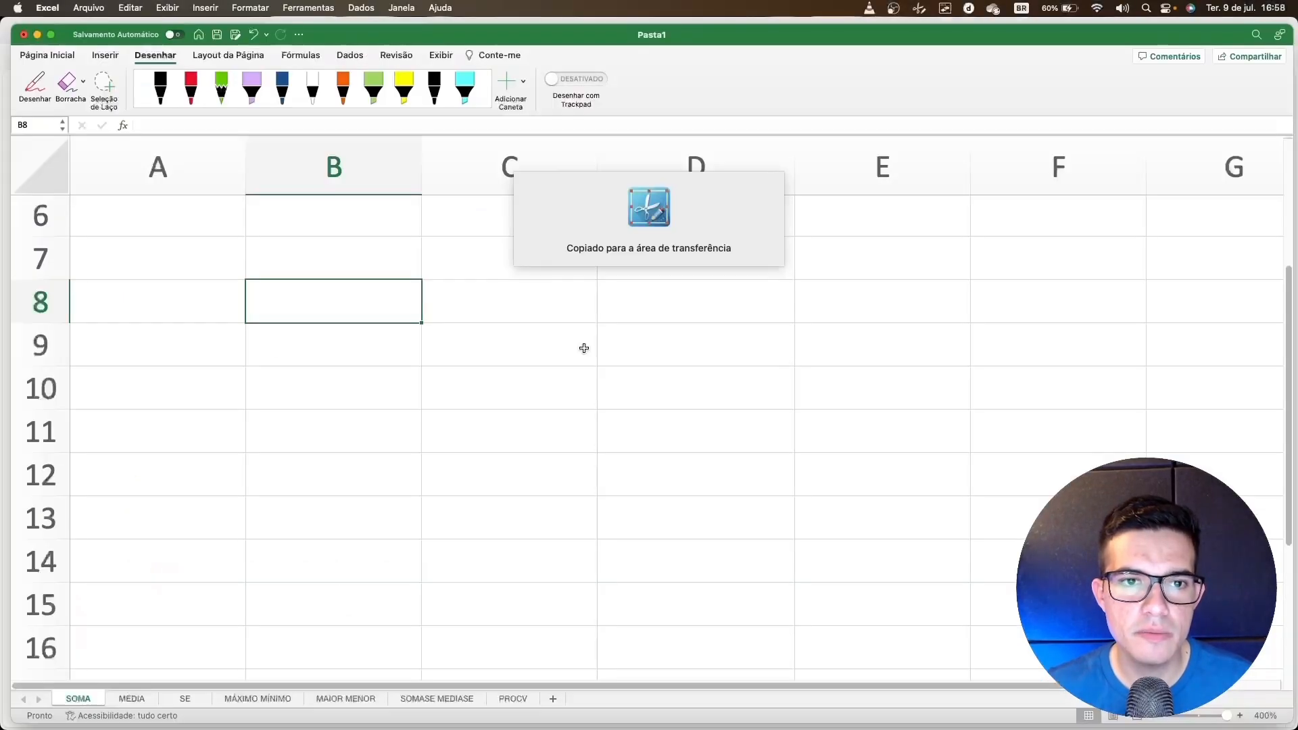
key(Down)
click(203, 302)
scroll(202, 302, up, 1)
scroll(203, 301, down, 1)
key(super+v)
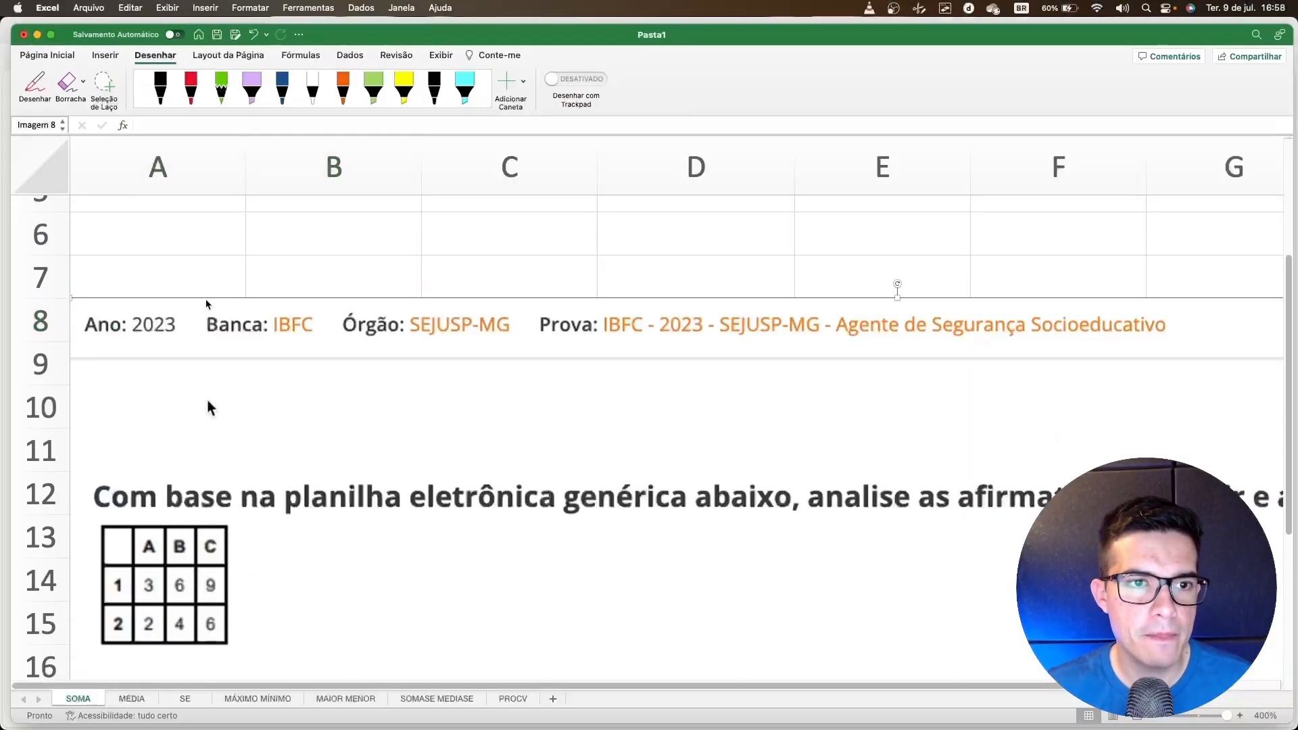
Resize and move the pasted question image so it fits across columns A to E, around rows 6 to 16
drag(450, 368, 518, 302)
drag(139, 232, 331, 352)
drag(458, 462, 258, 339)
drag(130, 228, 213, 271)
drag(300, 352, 186, 290)
click(51, 35)
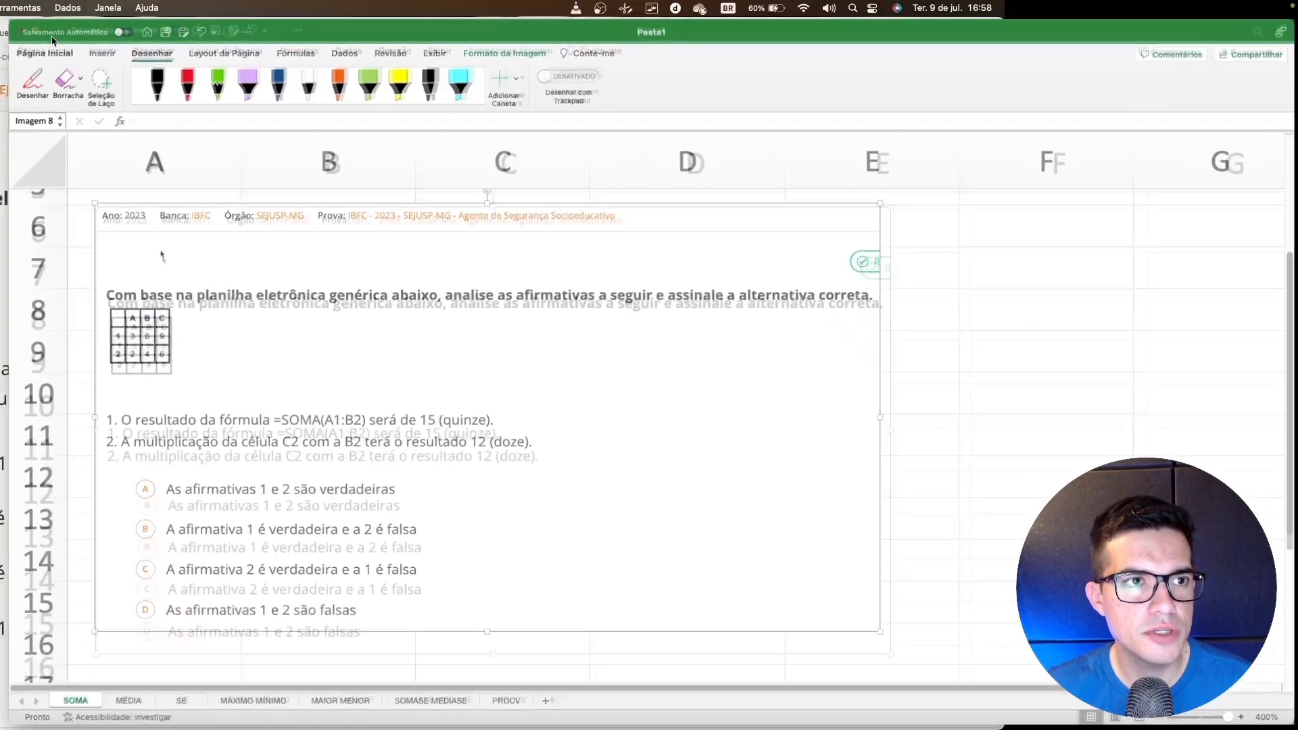
drag(435, 308, 428, 304)
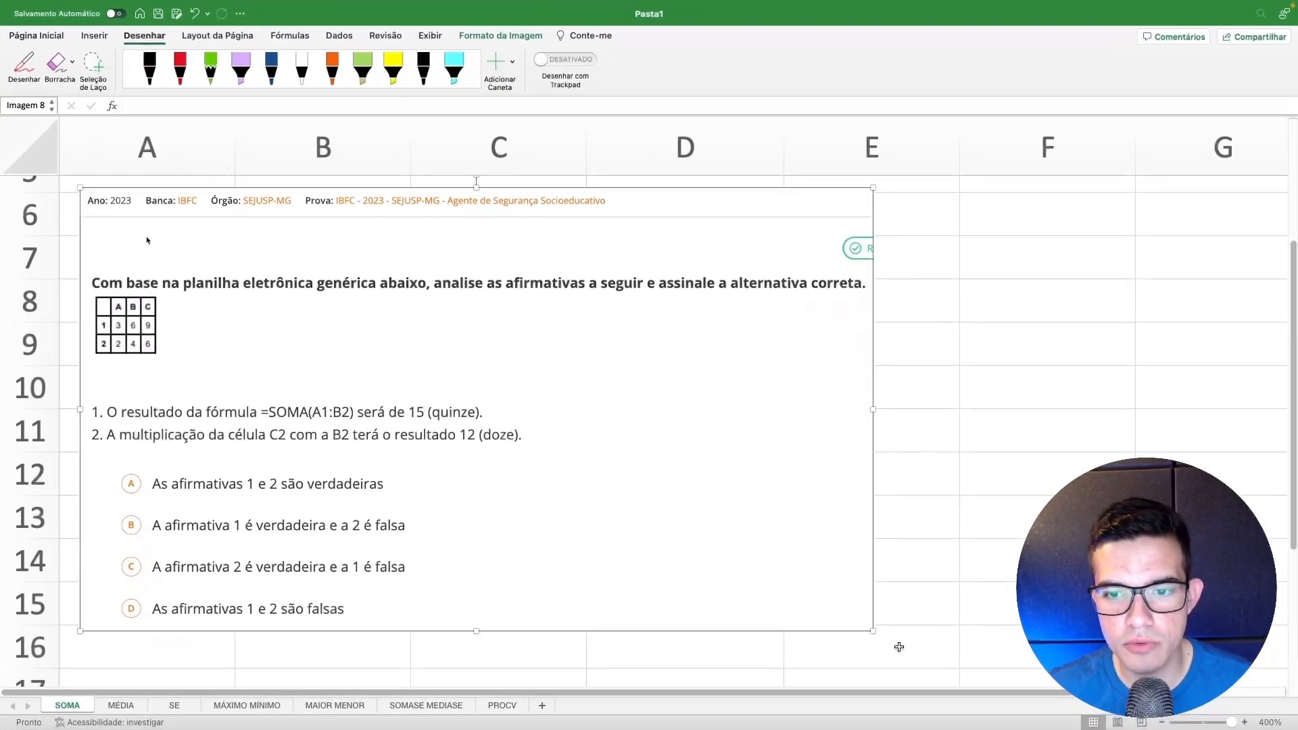
drag(876, 632, 909, 650)
Collapse the ribbon and reposition the question image slightly lower within columns A to E
click(36, 35)
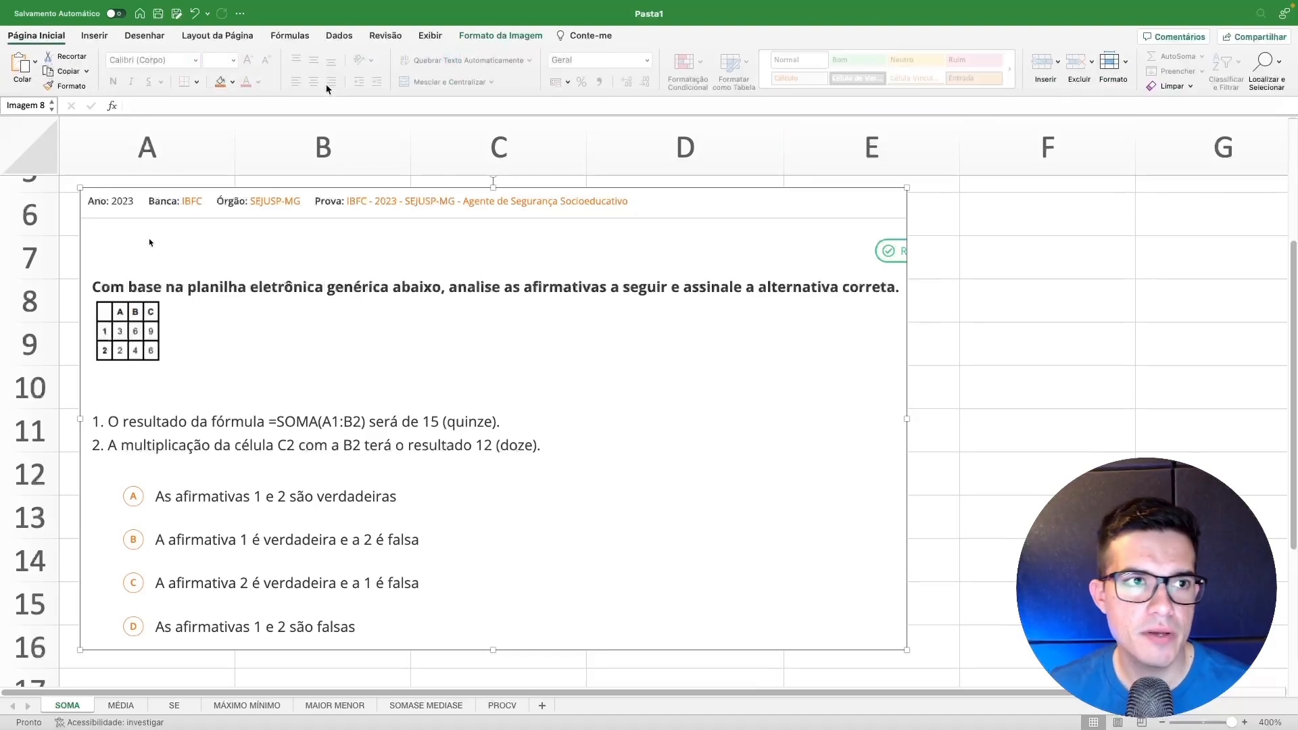
click(1018, 271)
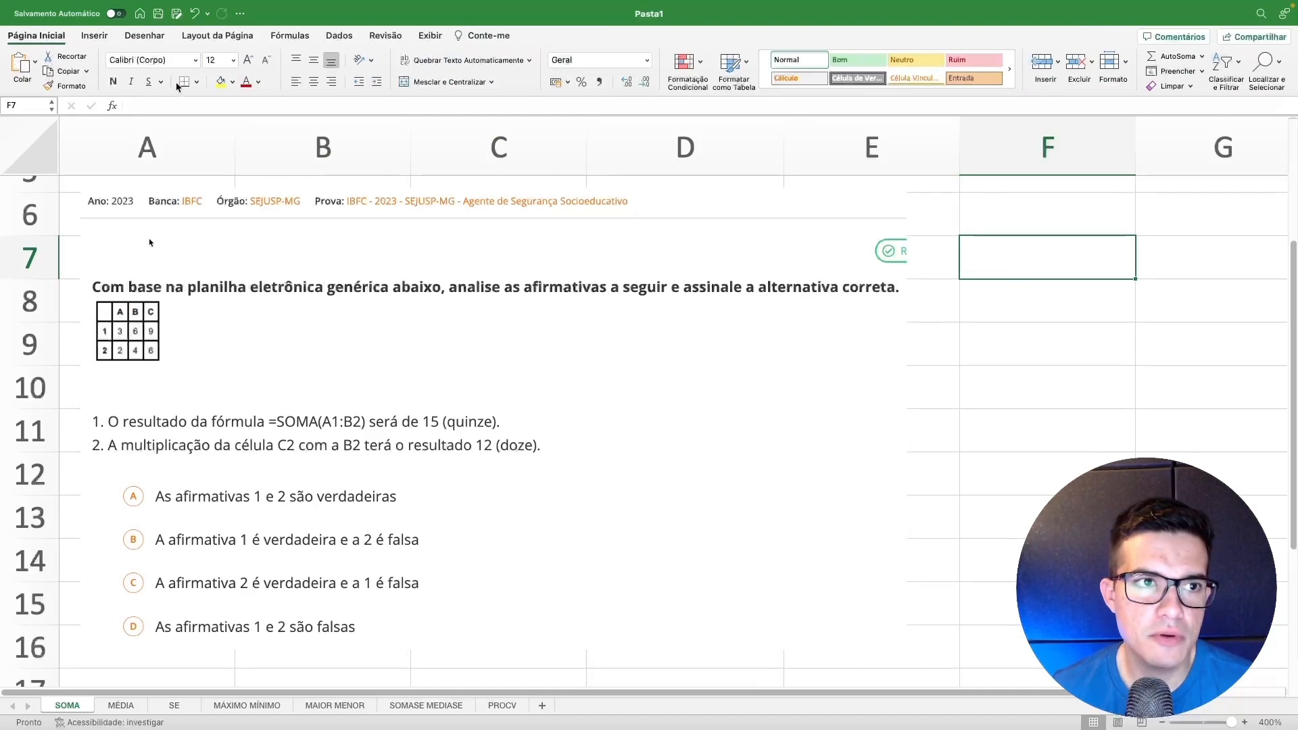
click(37, 36)
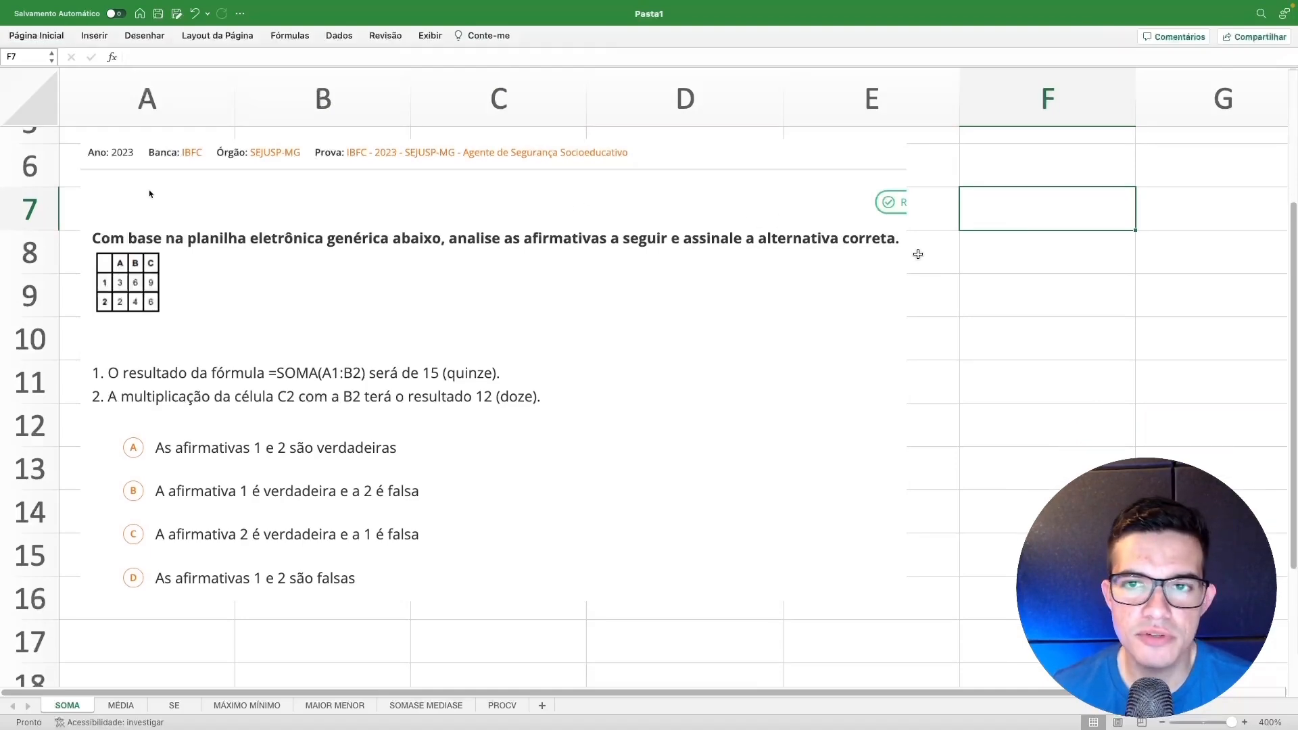
drag(867, 278, 832, 292)
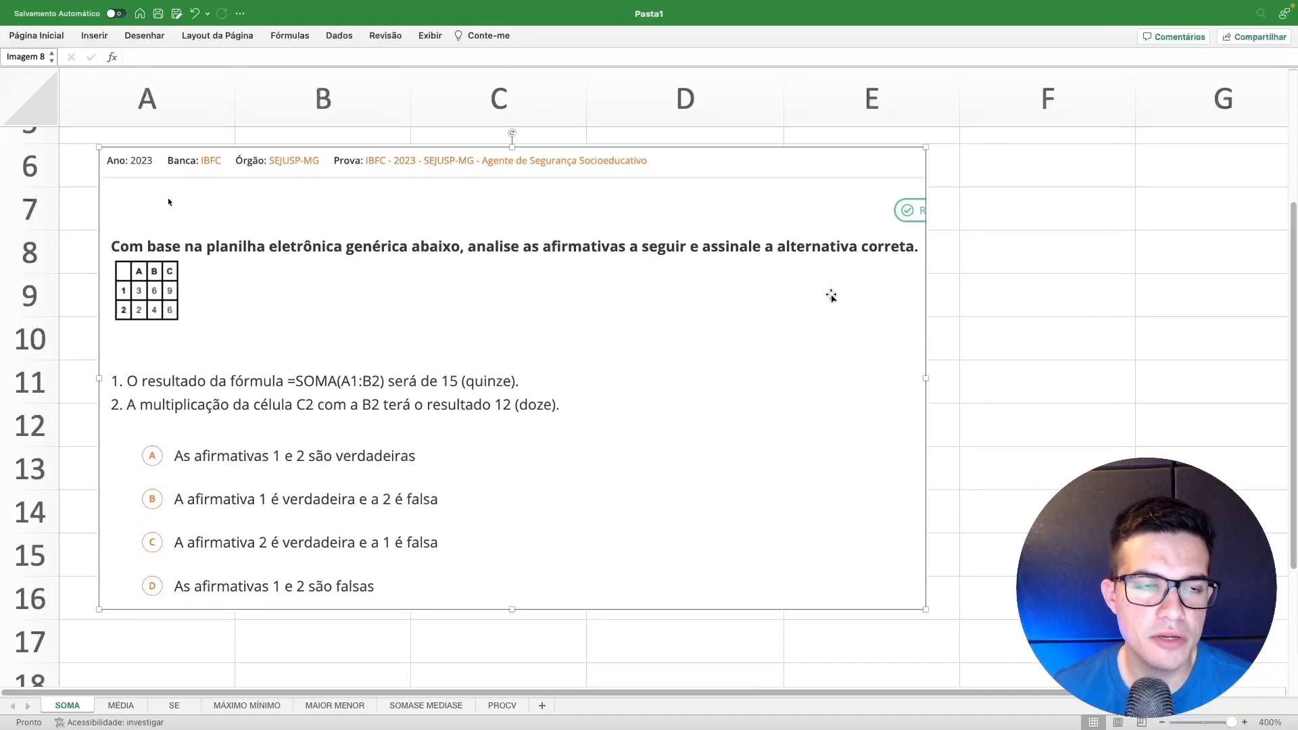
scroll(832, 293, up, 4)
scroll(690, 323, down, 5)
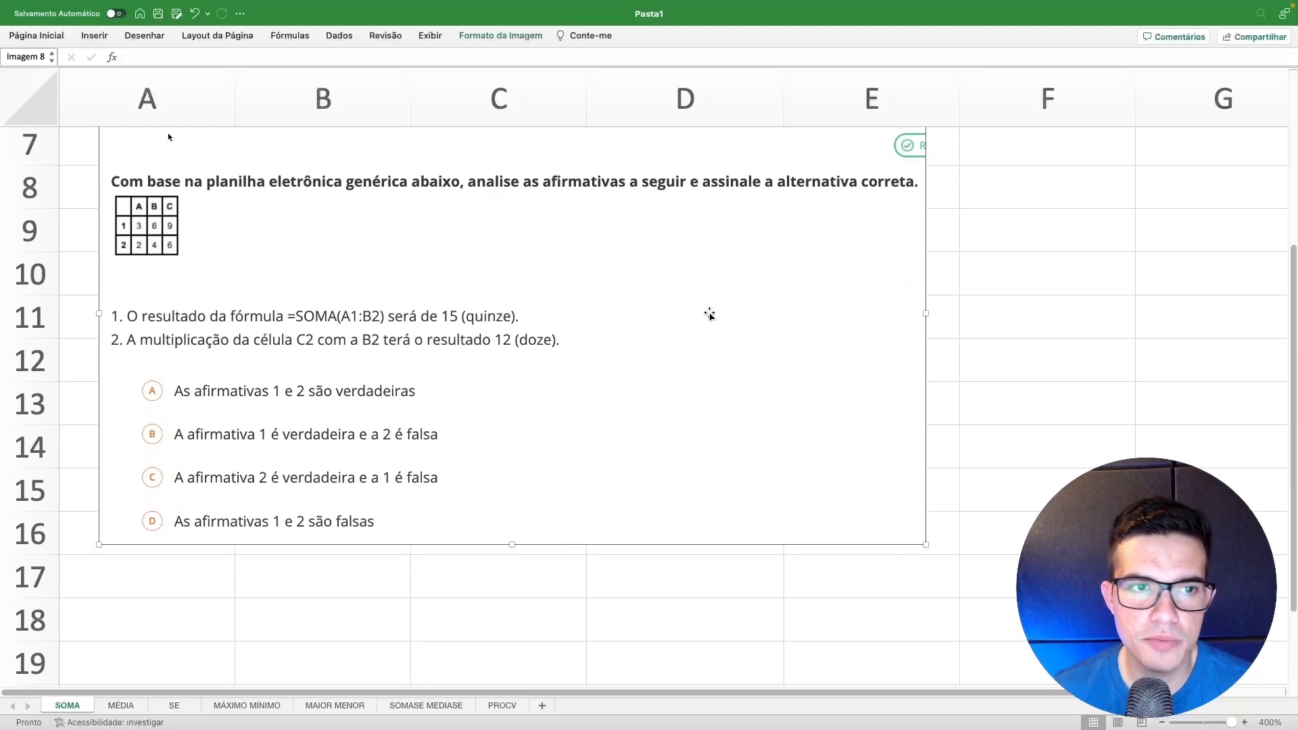
mouse_move(675, 322)
mouse_down()
mouse_move(660, 338)
mouse_move(674, 340)
mouse_up()
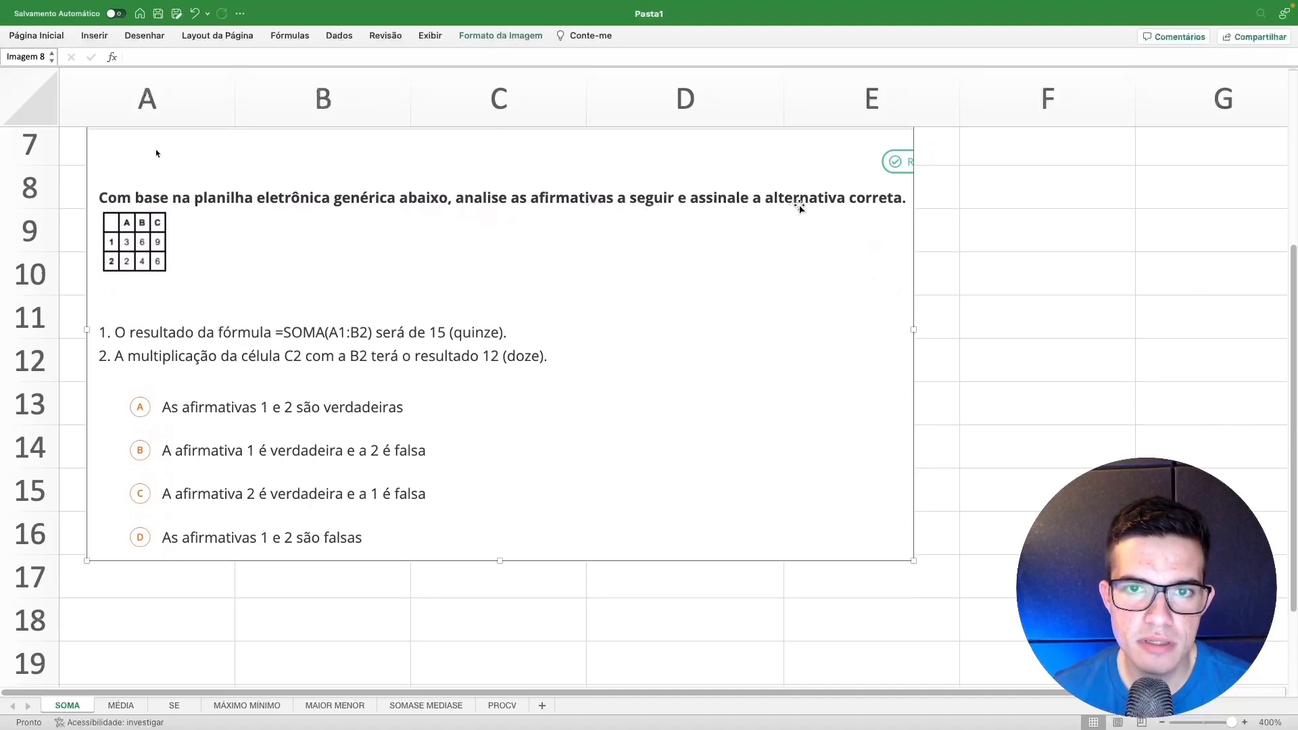
drag(222, 283, 230, 287)
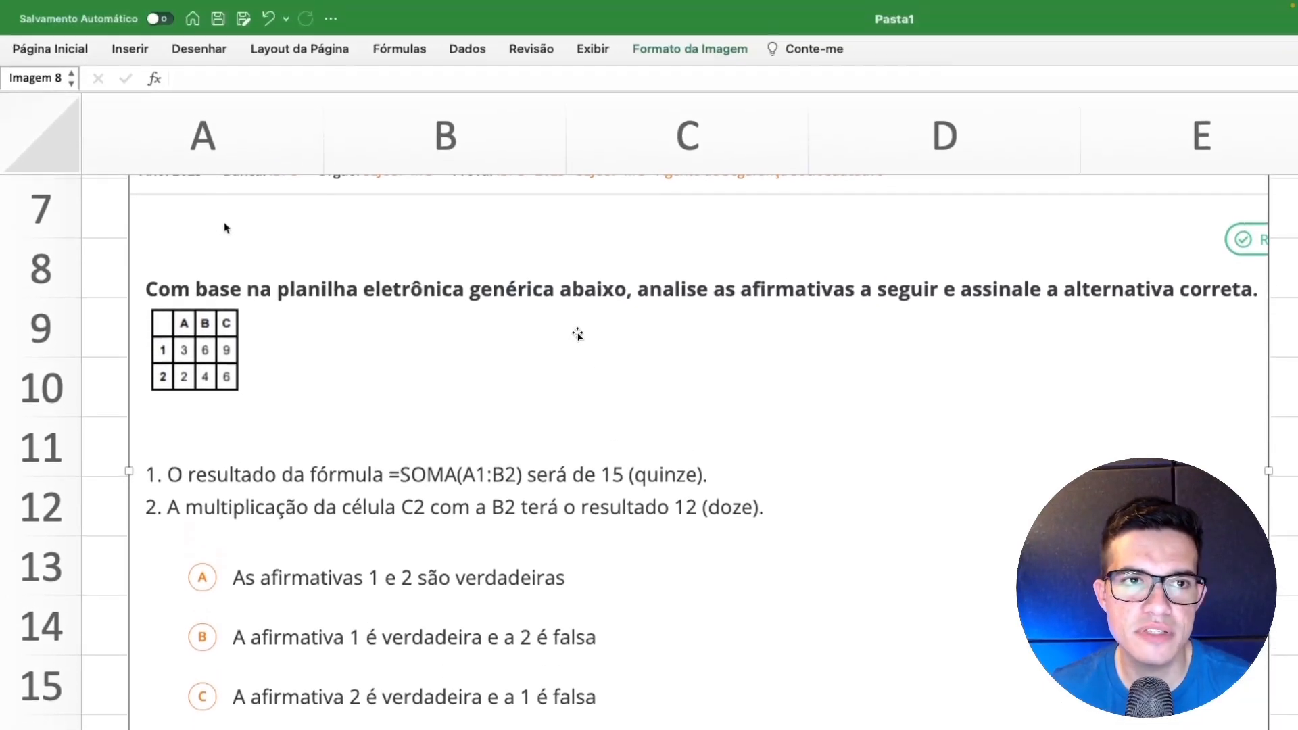
With the red pen, mark the values 3, 2, 4 and 6 in the question's table, and underline "será de" and tick statement 1
click(199, 48)
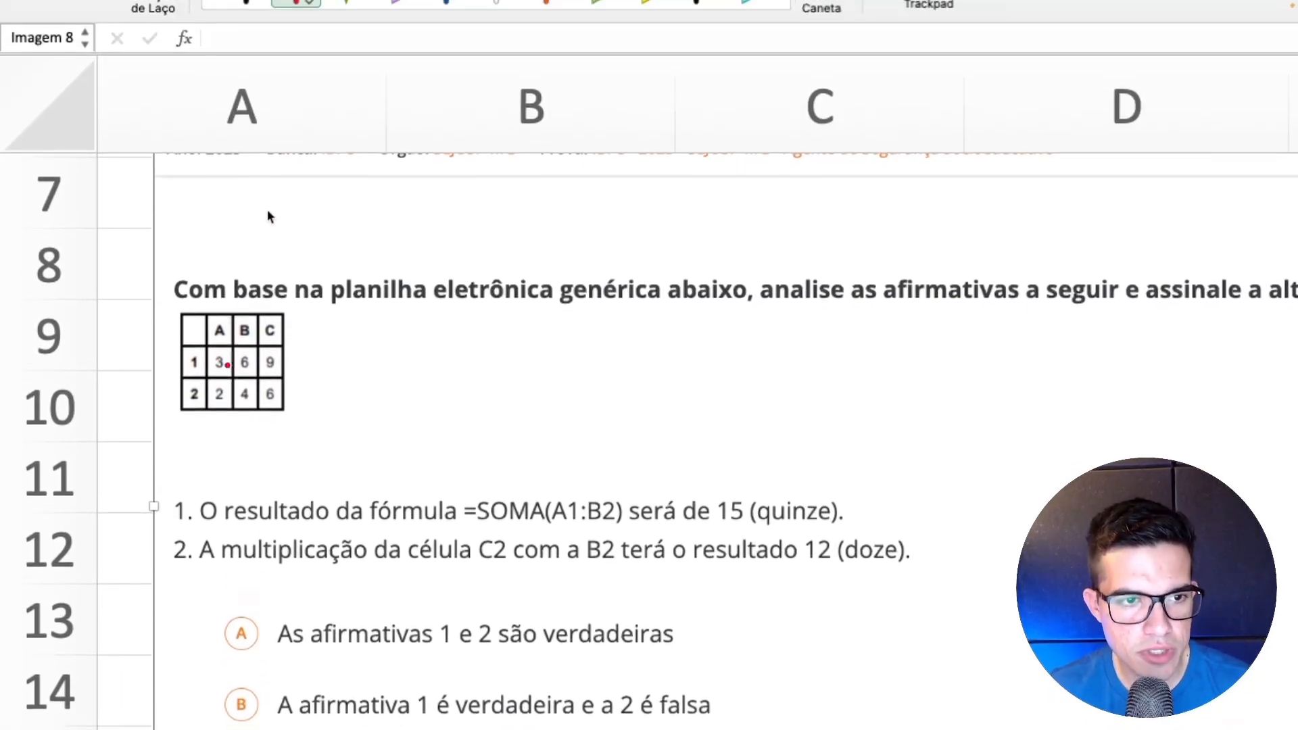
mouse_move(229, 363)
mouse_down()
mouse_move(205, 376)
mouse_move(228, 391)
mouse_move(229, 355)
mouse_up()
drag(215, 412, 226, 411)
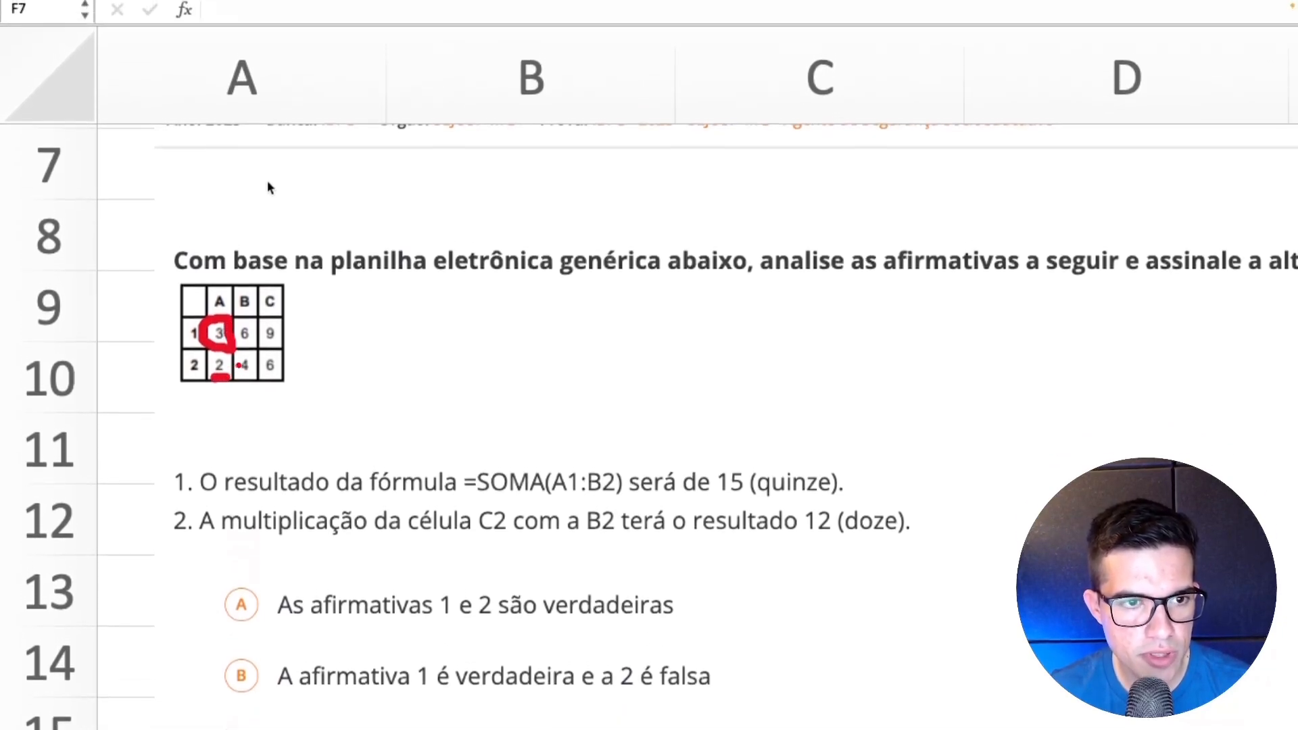
drag(238, 365, 256, 364)
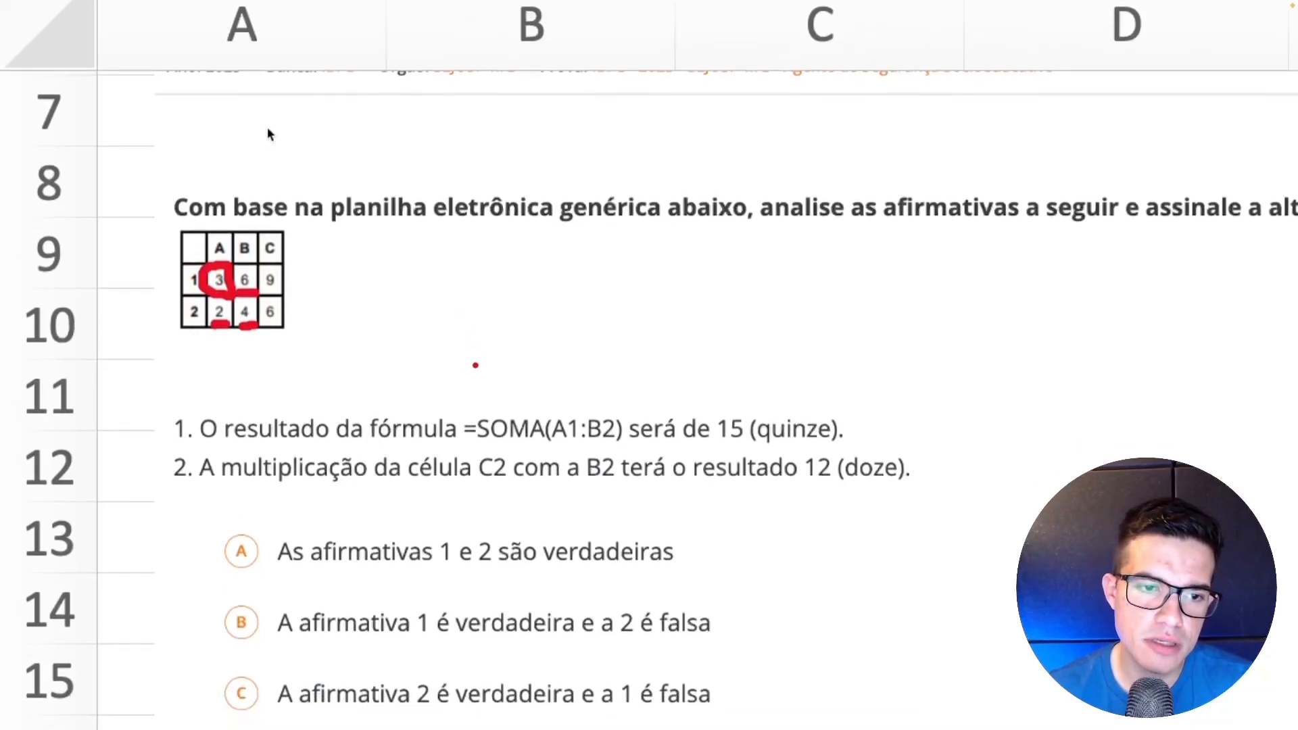
drag(646, 381, 719, 381)
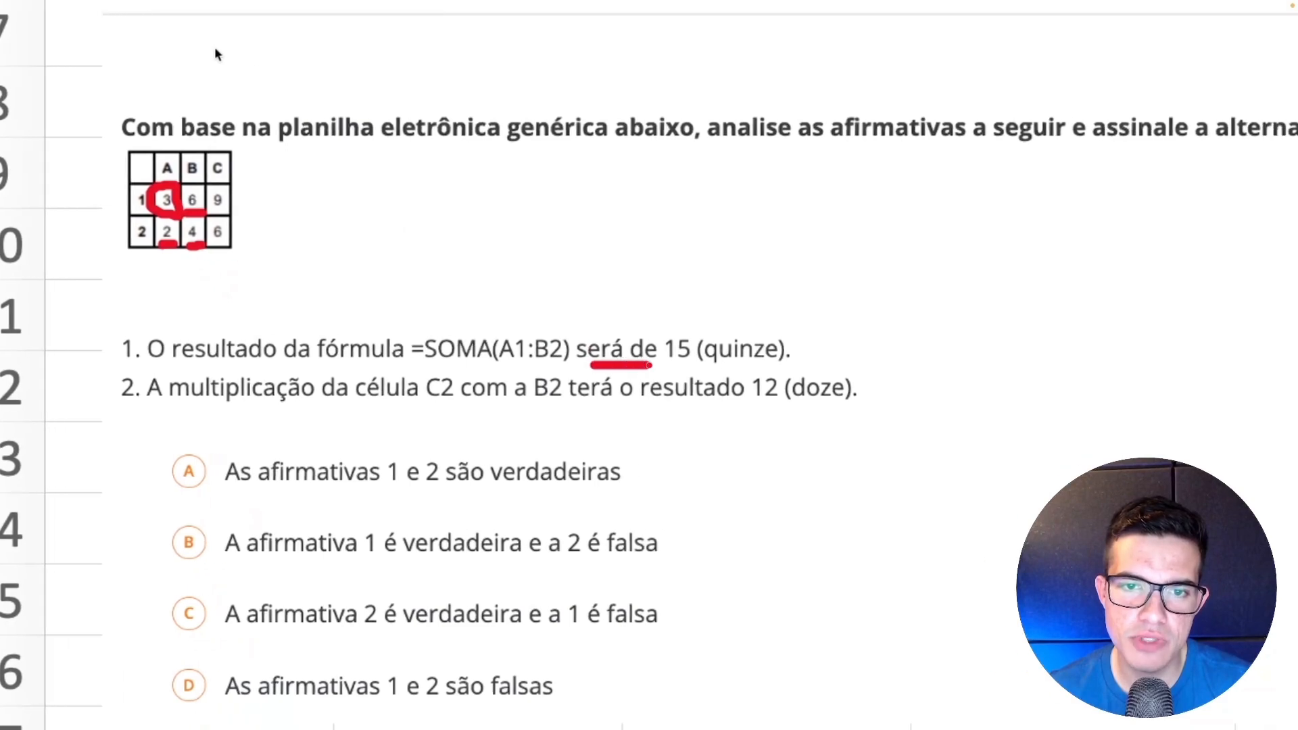
mouse_move(156, 353)
mouse_down()
mouse_move(204, 334)
mouse_move(168, 356)
mouse_up()
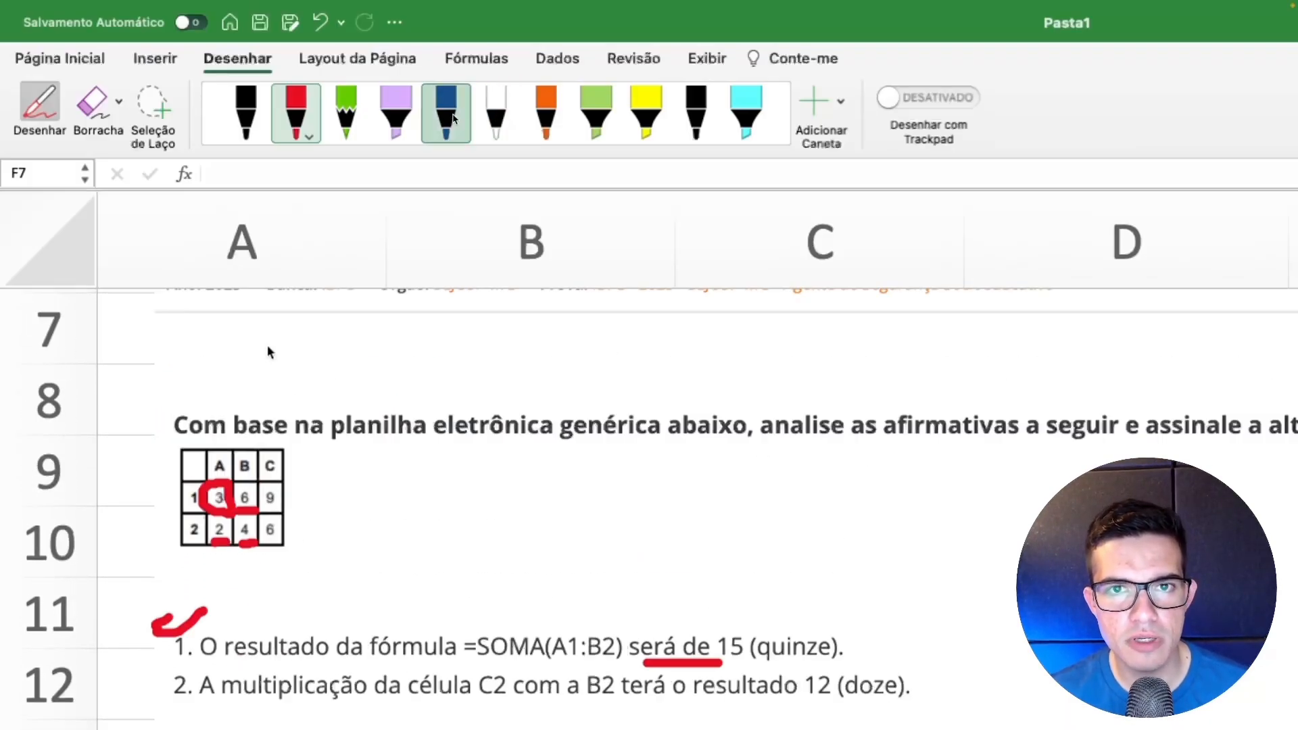
Highlight the values in C2 and B2 of the question's table with the yellow highlighter
click(446, 109)
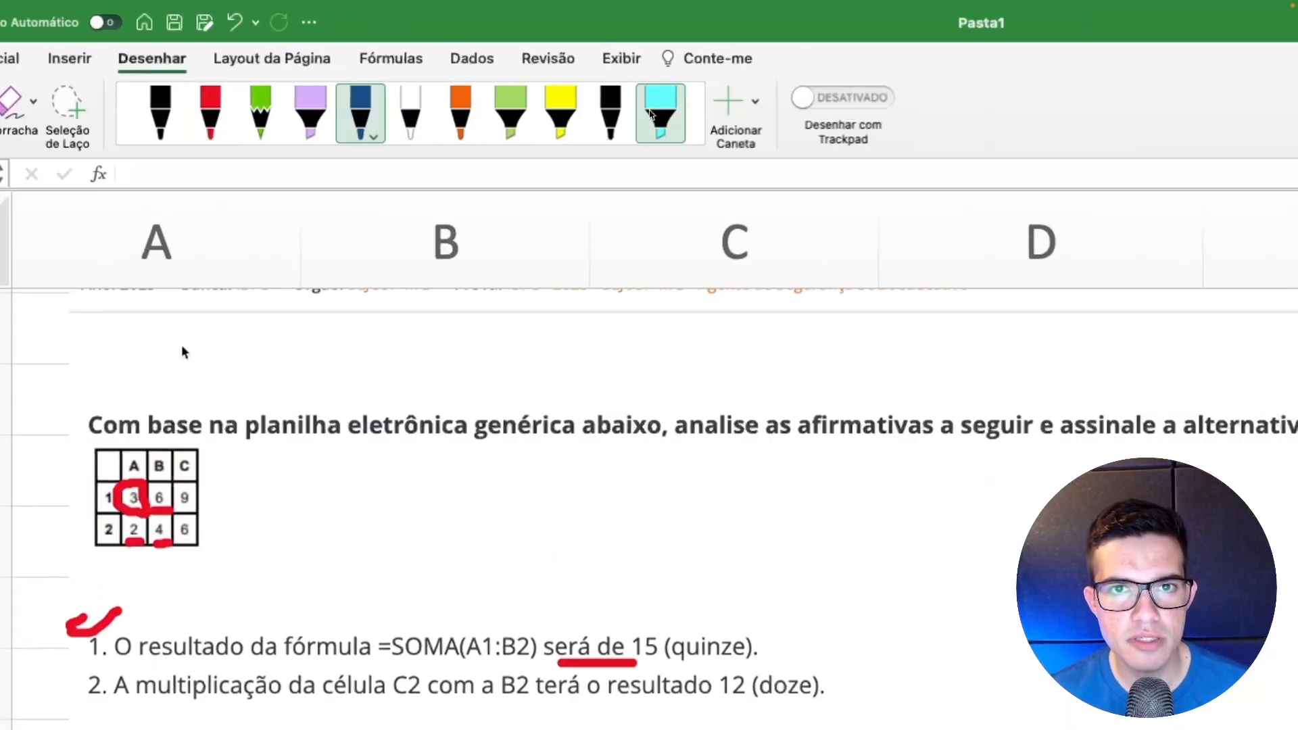
click(556, 115)
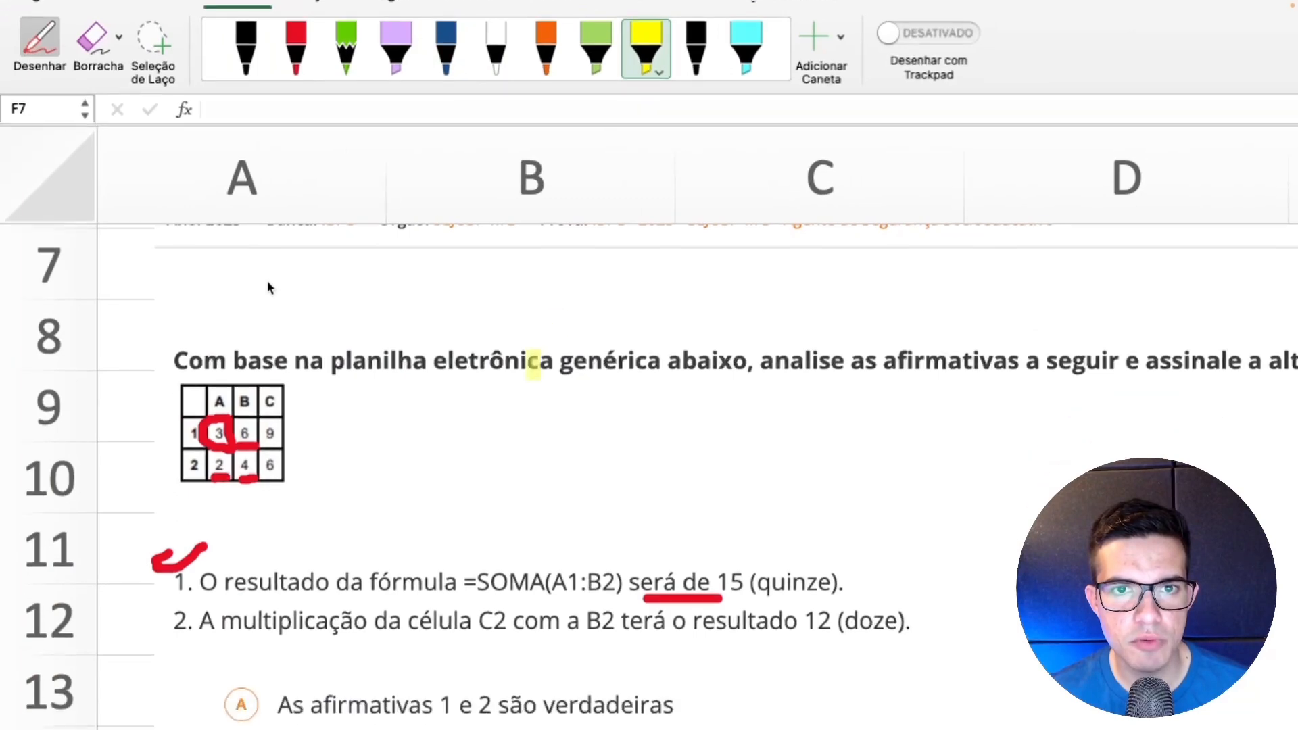
drag(270, 323, 270, 347)
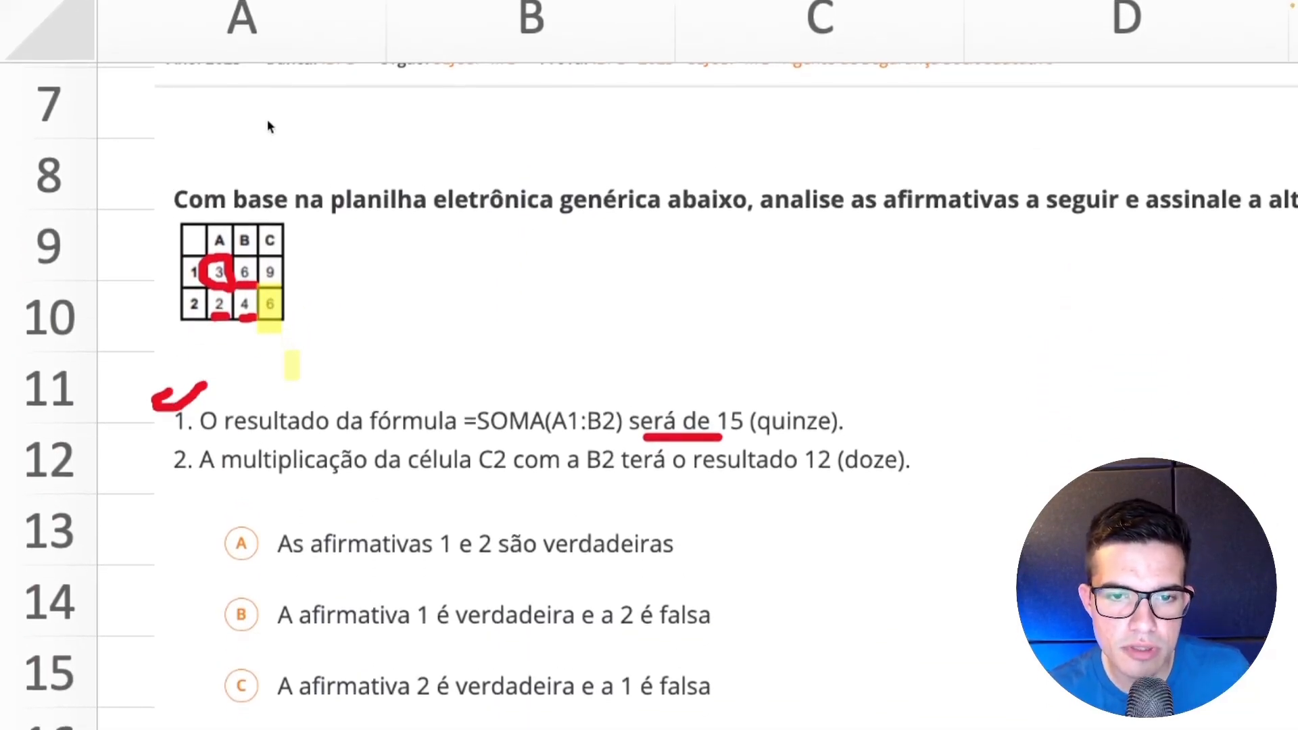
click(244, 306)
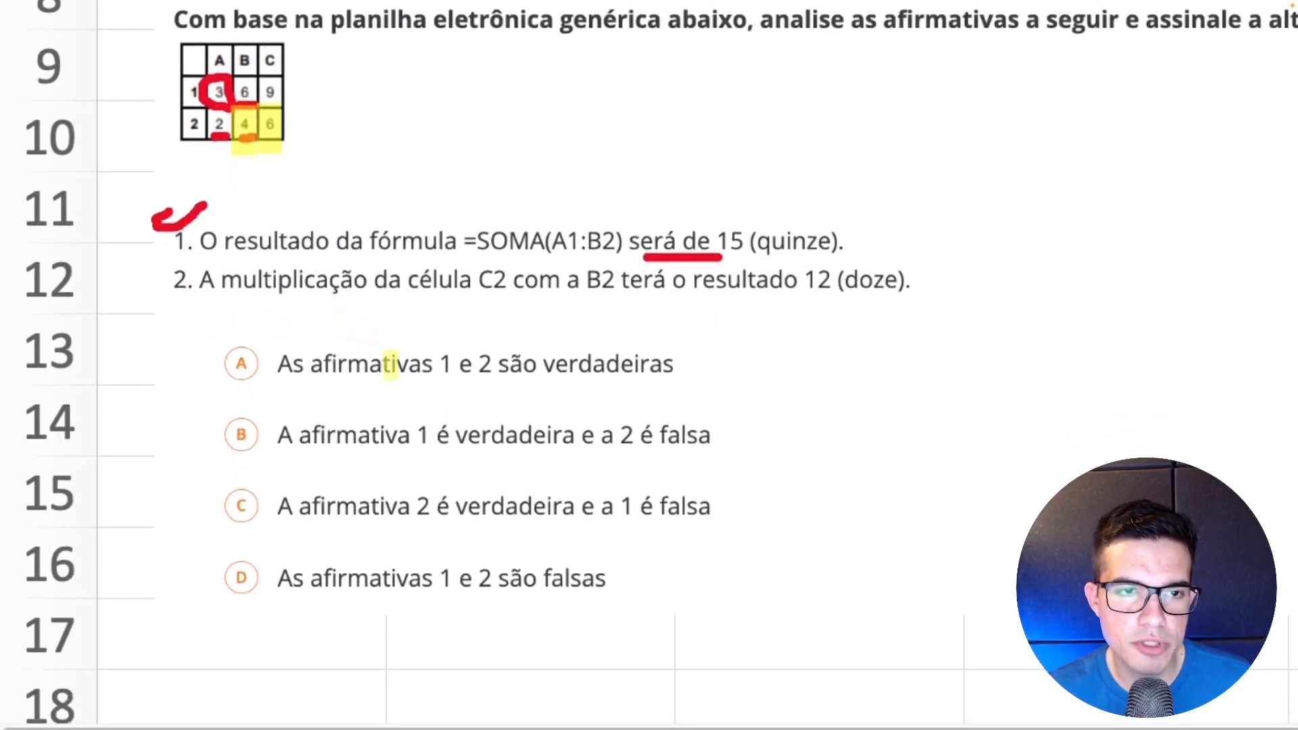
Highlight answer B and its letter in the question with the yellow highlighter, and stop drawing
drag(299, 370, 749, 372)
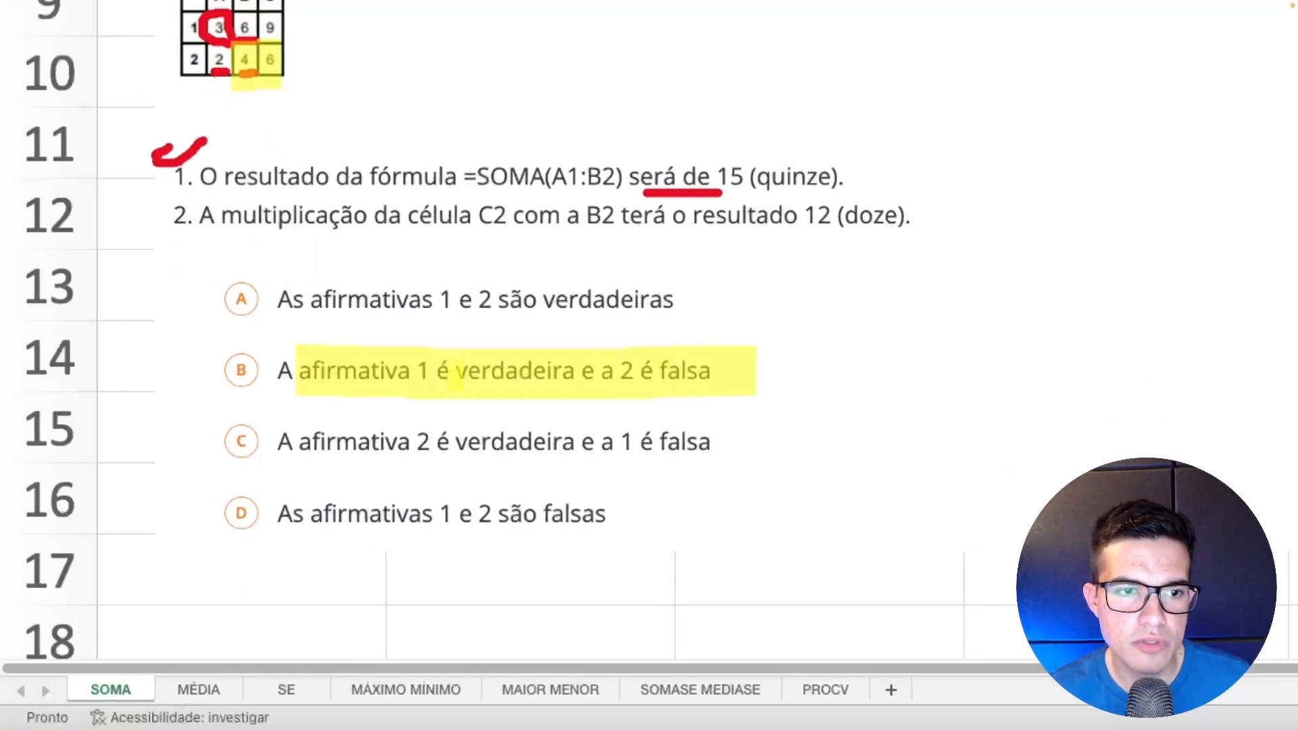
drag(224, 370, 269, 371)
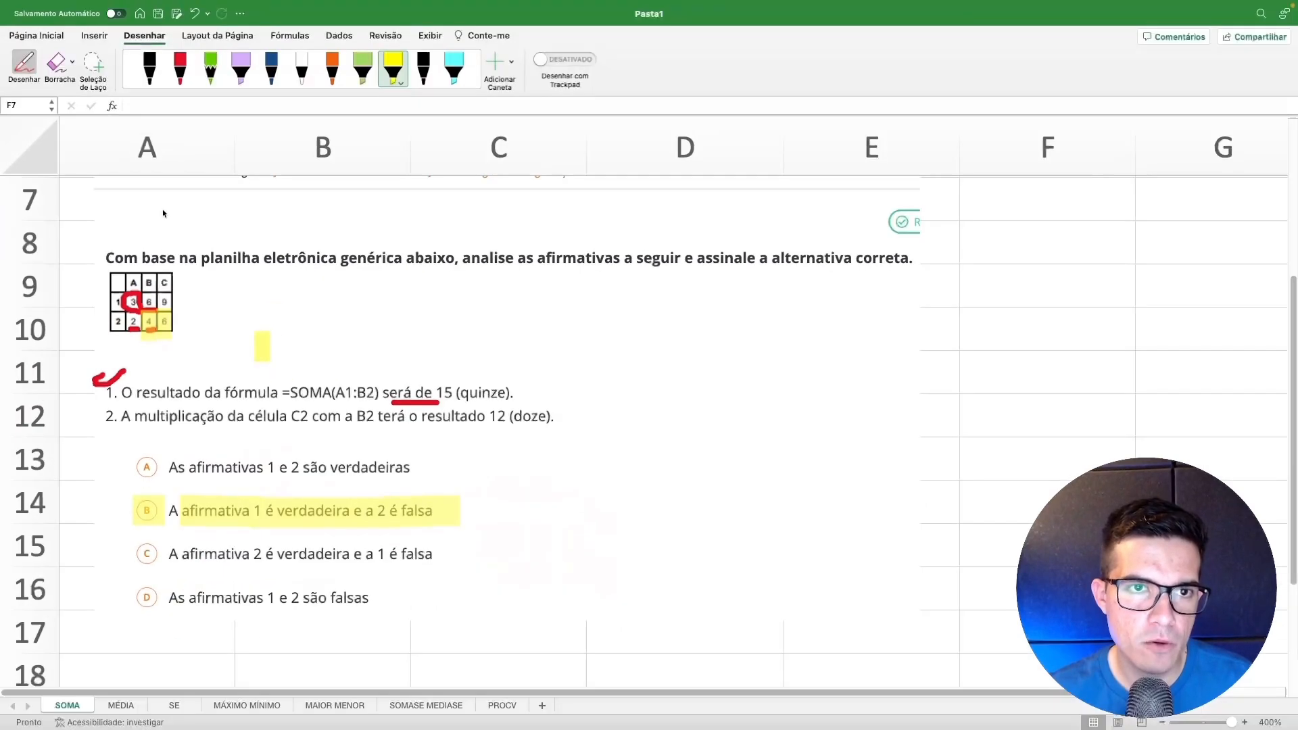
click(396, 84)
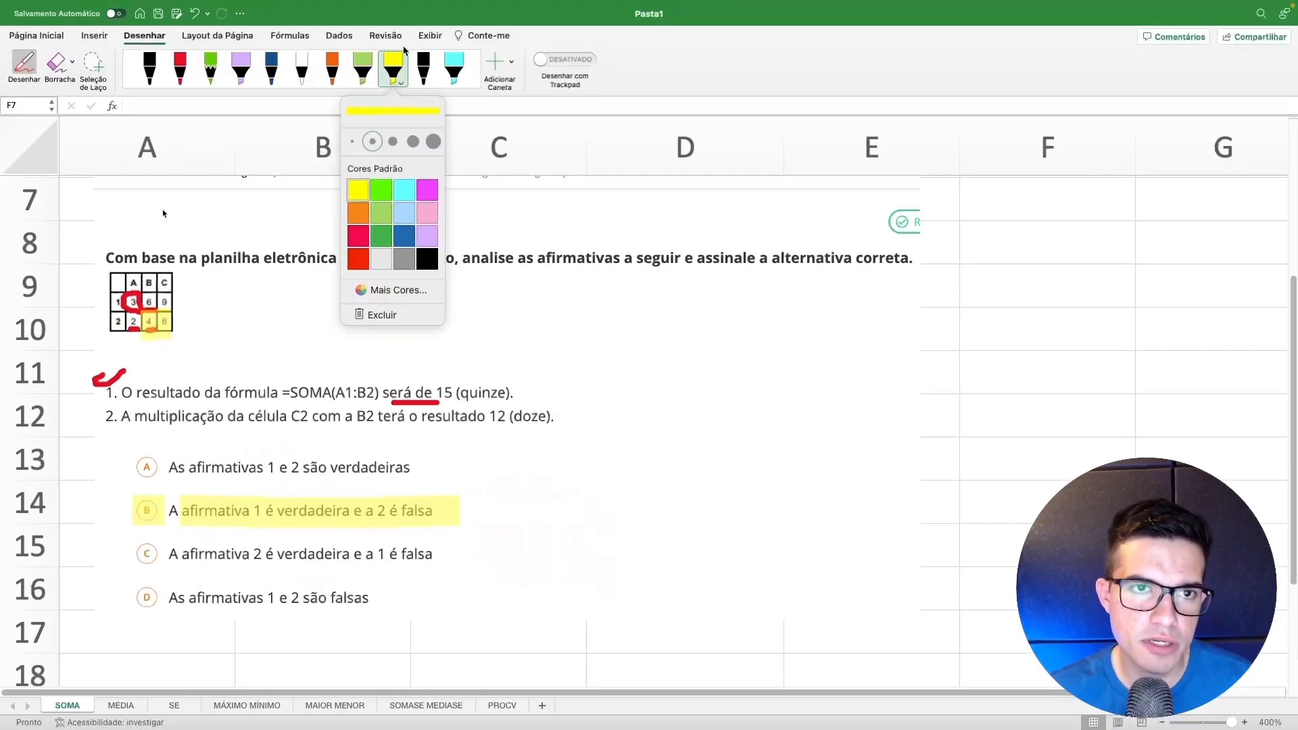
click(420, 45)
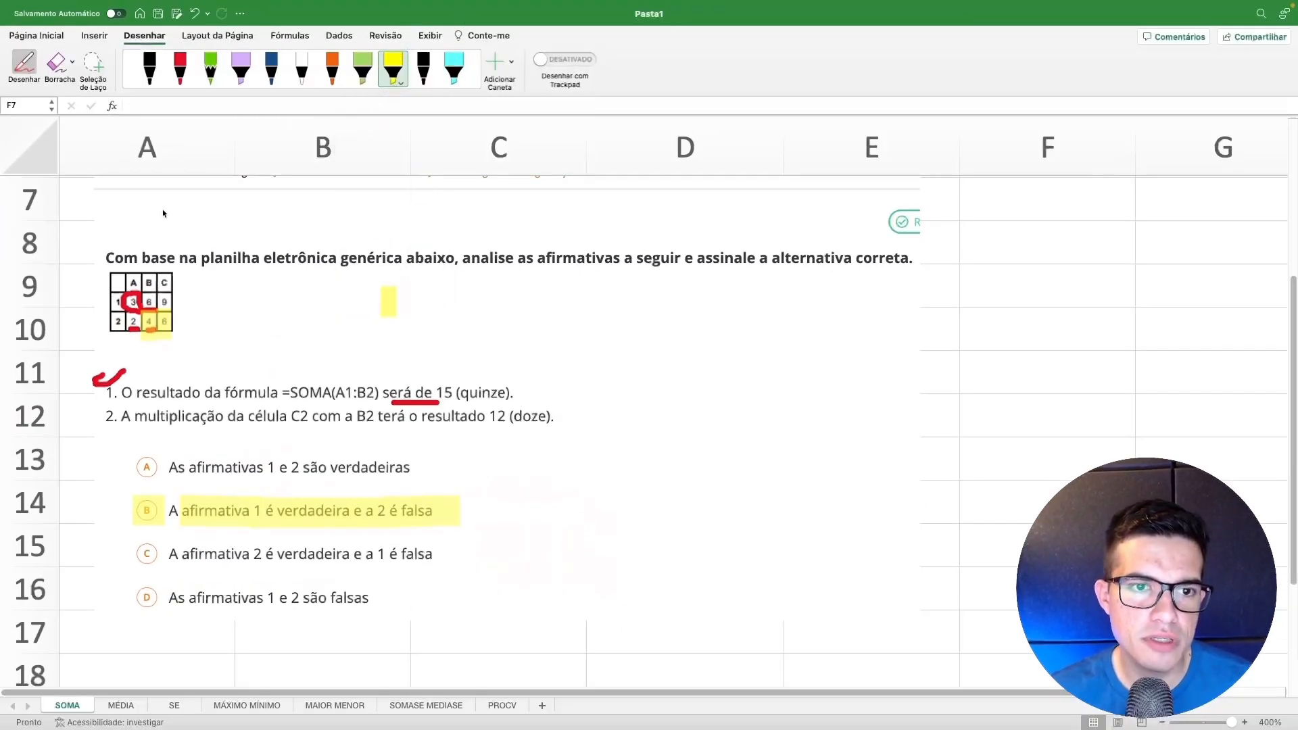
key(Escape)
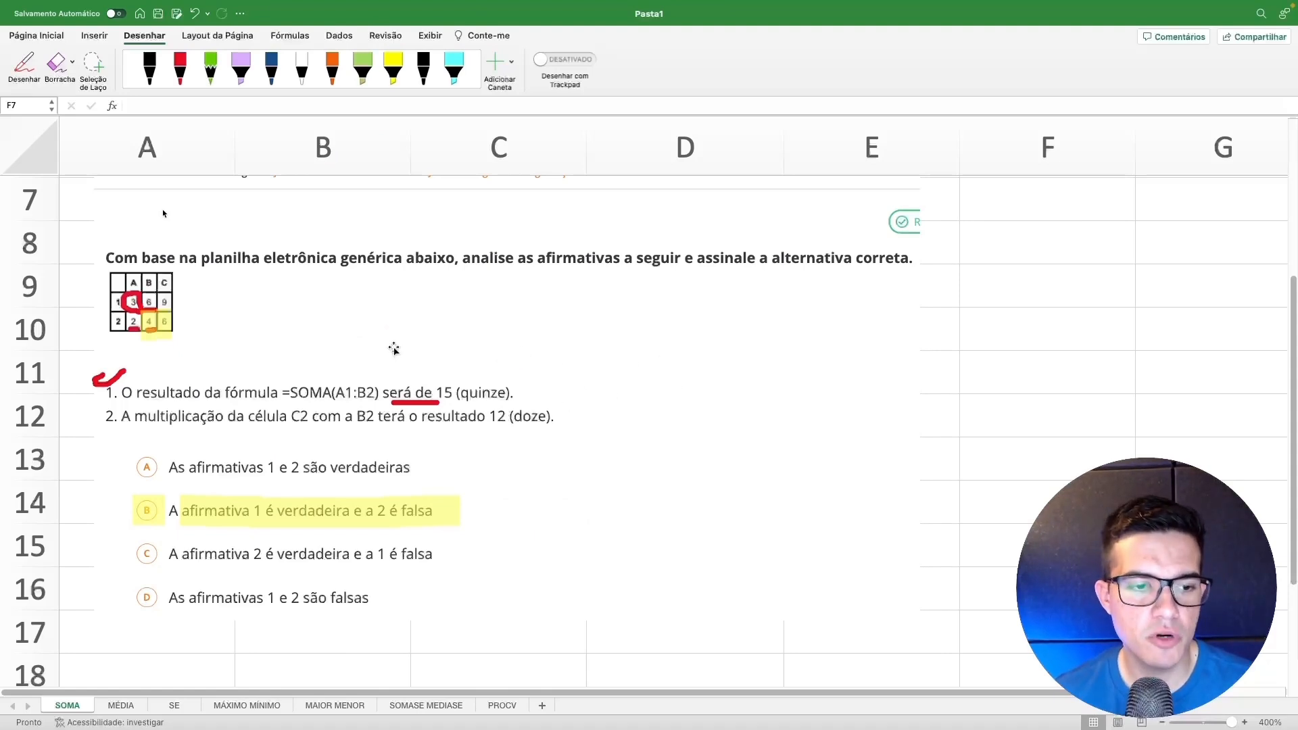
scroll(394, 348, up, 5)
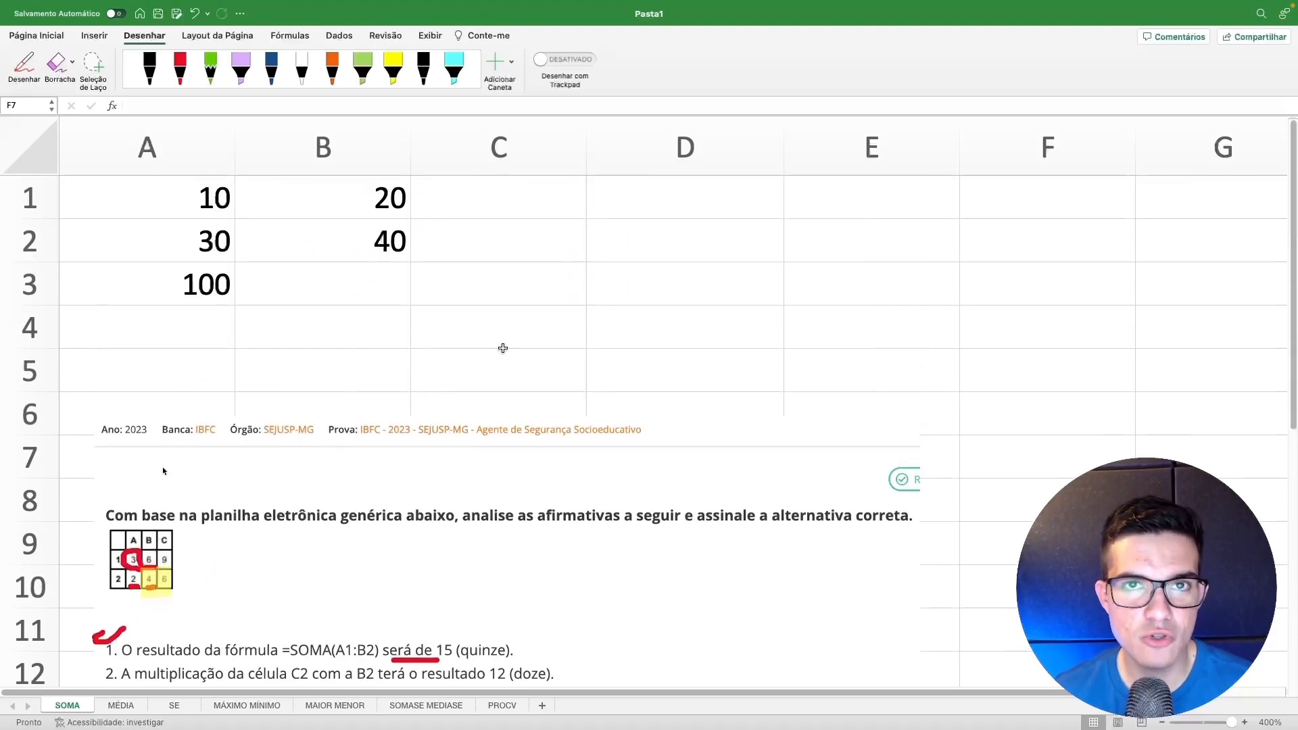
scroll(521, 348, down, 5)
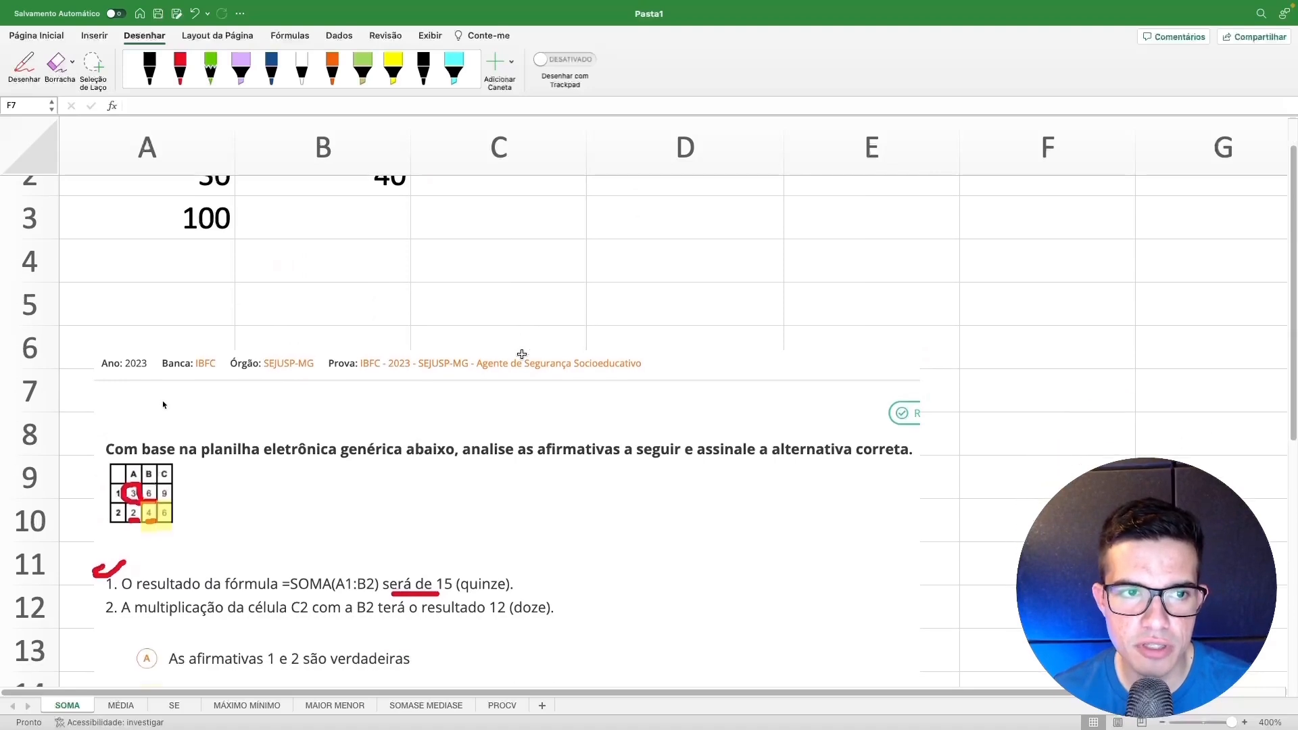
On the MÉDIA sheet, enter MATEMÁTICA in A1 and PORTUGUÊS in A2
key(ctrl+Page_Down)
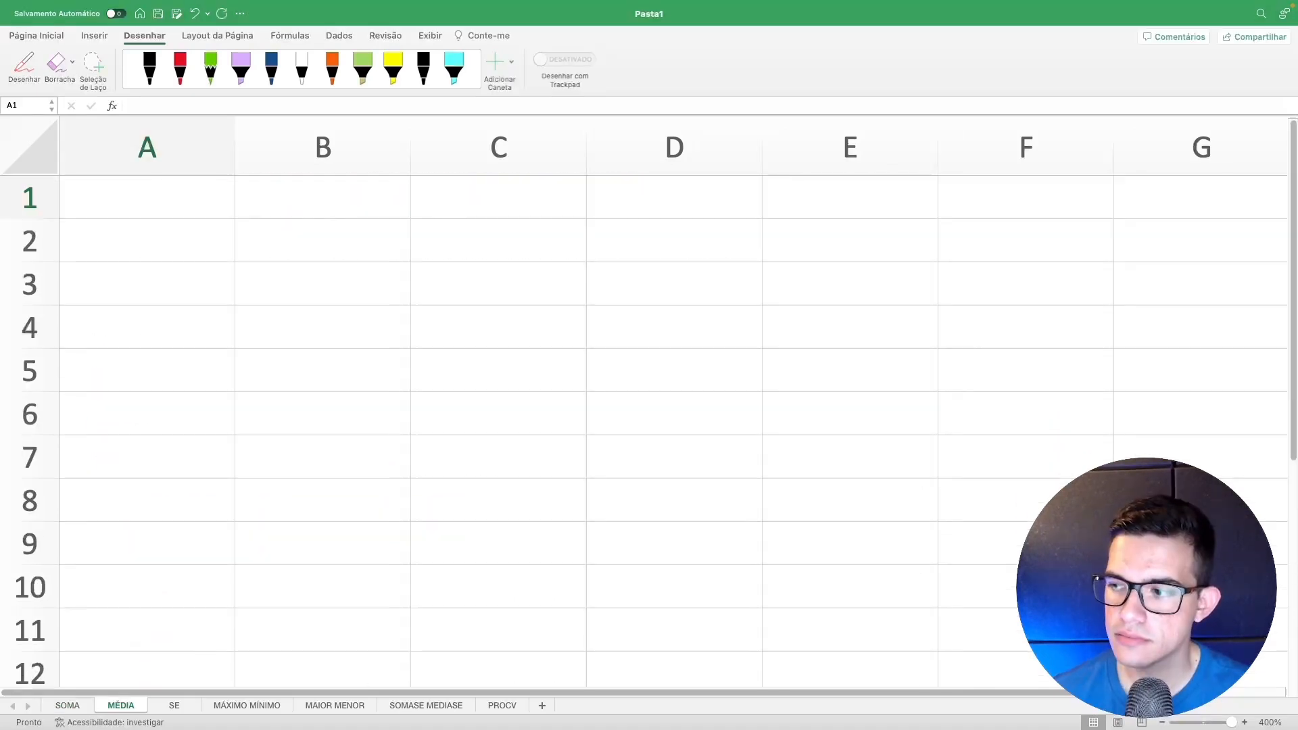
click(209, 204)
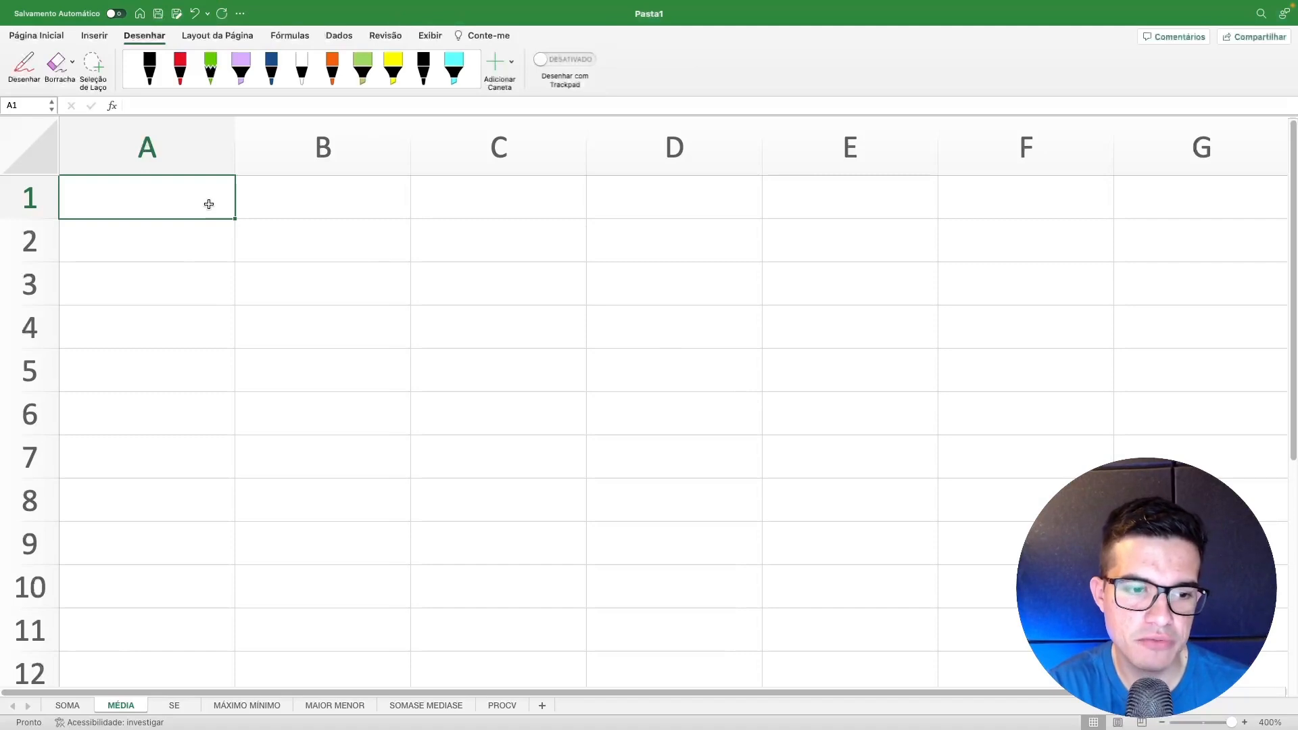
key(Return)
click(172, 205)
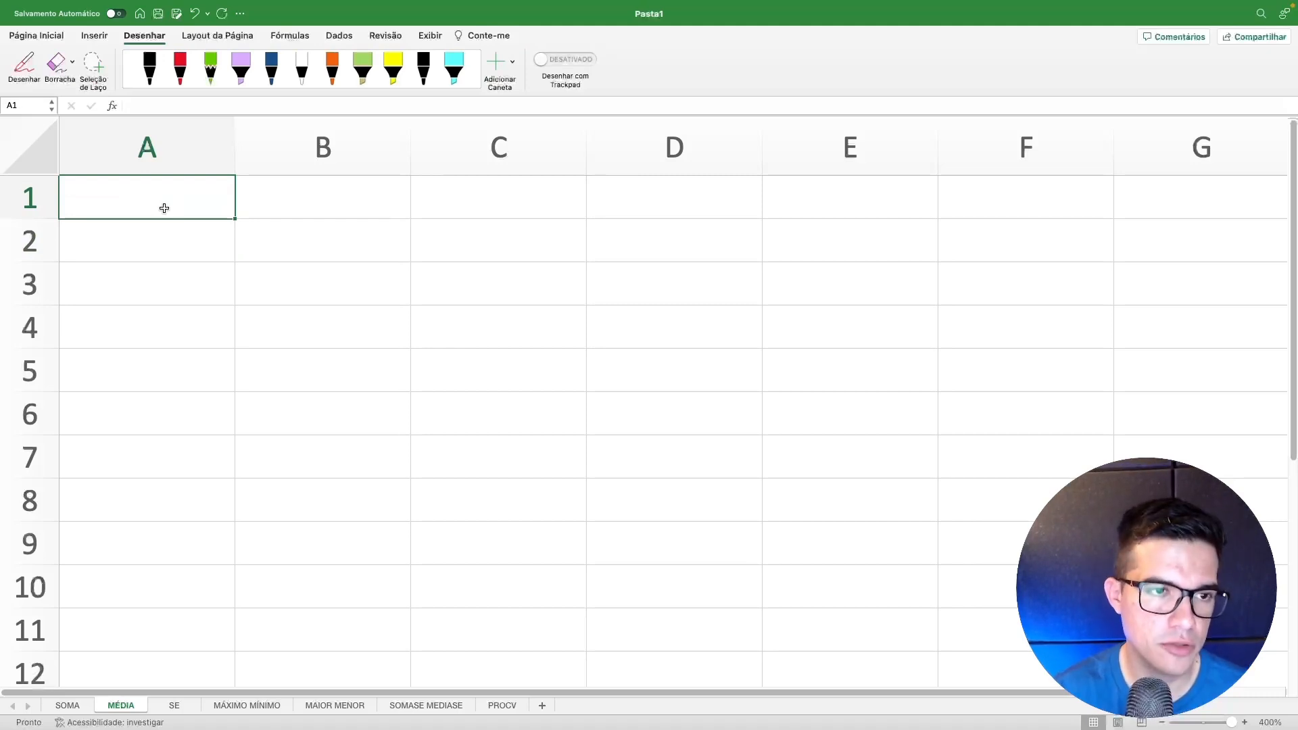
key(Return)
click(164, 208)
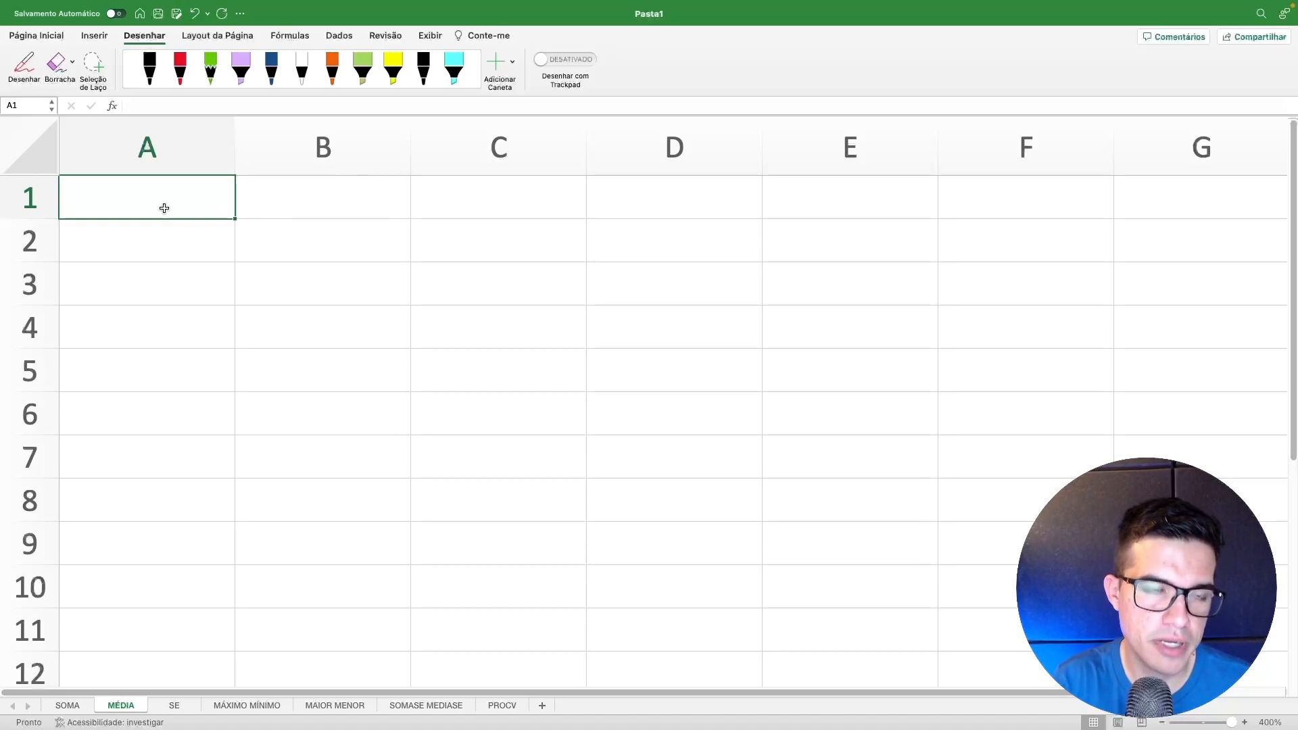
text(MATEMÁTI)
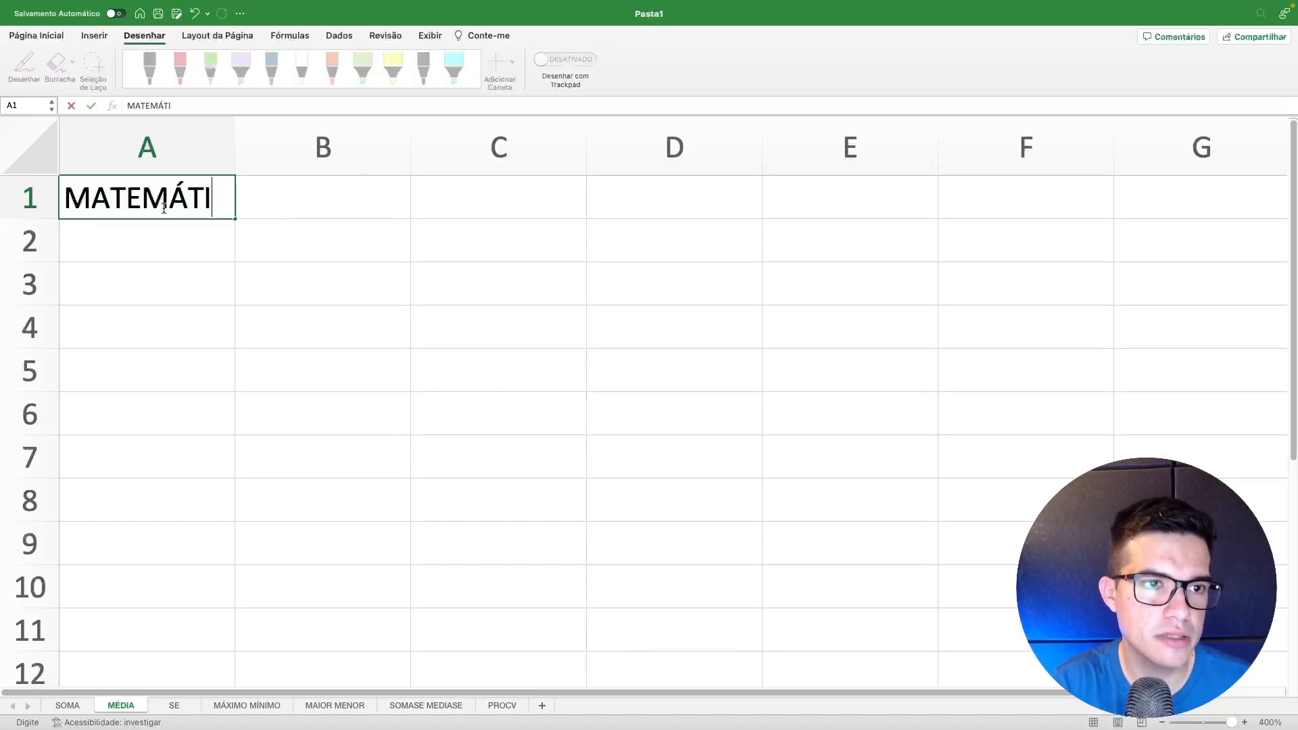
text(CA)
key(Return)
text(PORTUGUÊS)
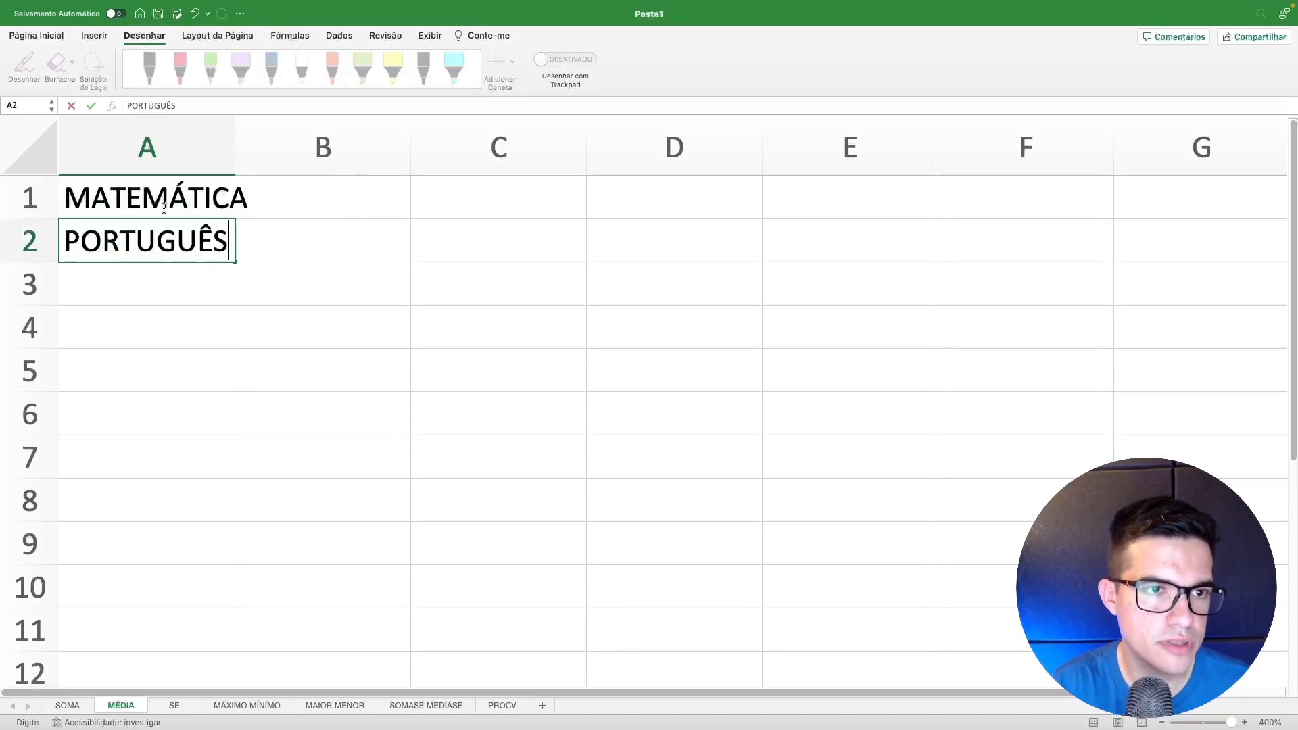
key(Return)
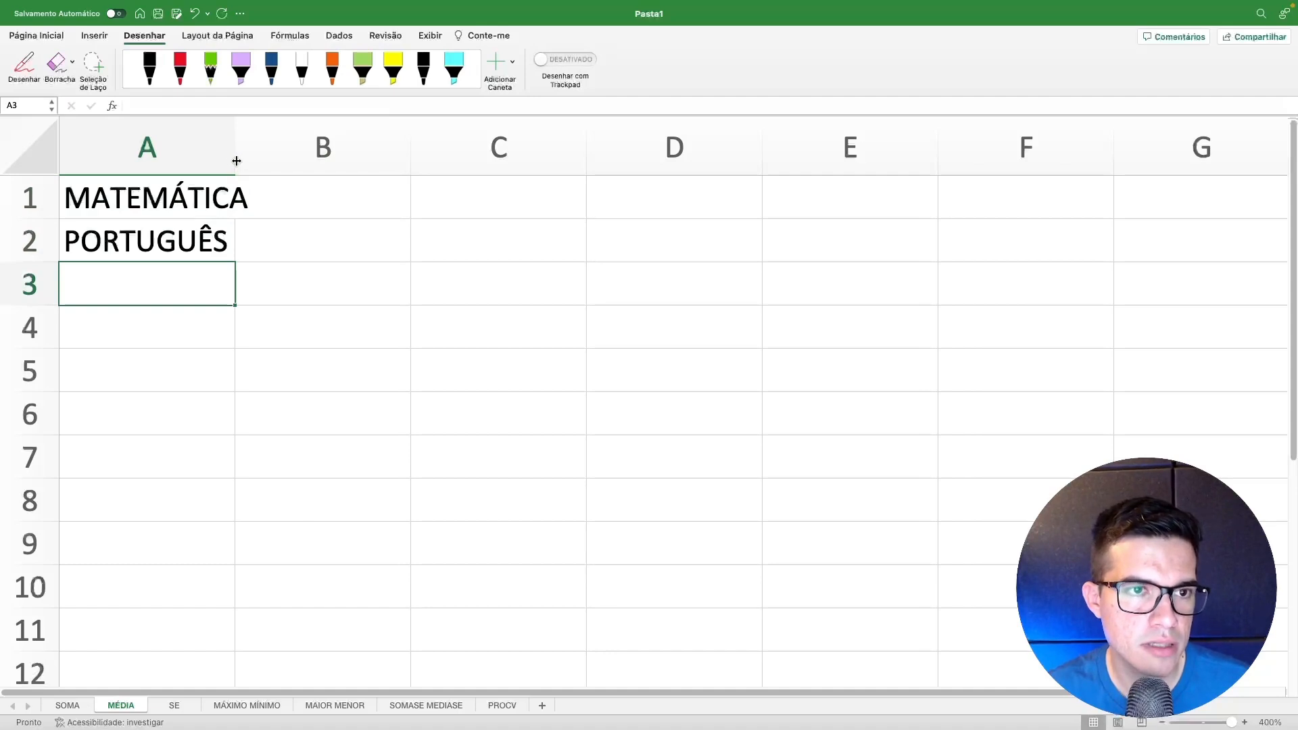
Widen column A to fit the subject names and insert an empty row above MATEMÁTICA
drag(237, 160, 263, 161)
click(348, 202)
right_click(25, 206)
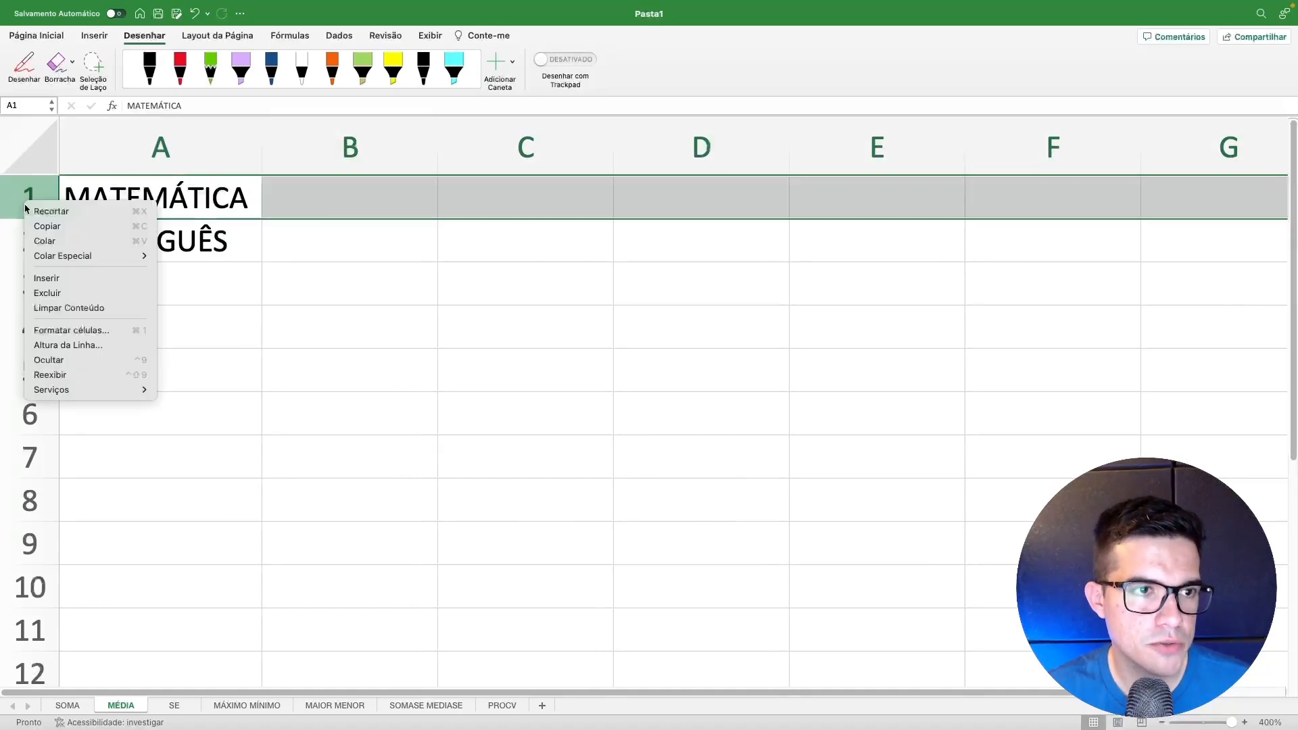
click(50, 277)
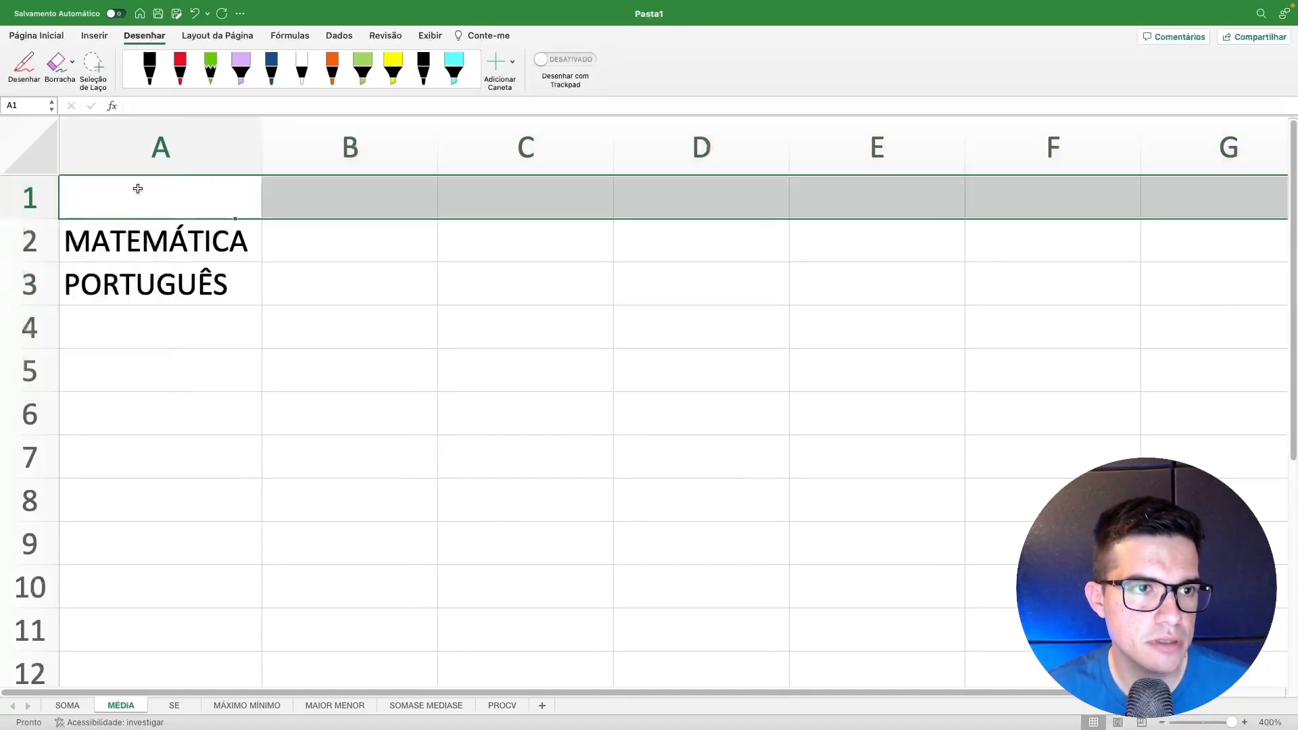
Enter the headers DISCIPLINA in A1 and UNID 1 in B1
click(138, 188)
text(DISCIPLINA)
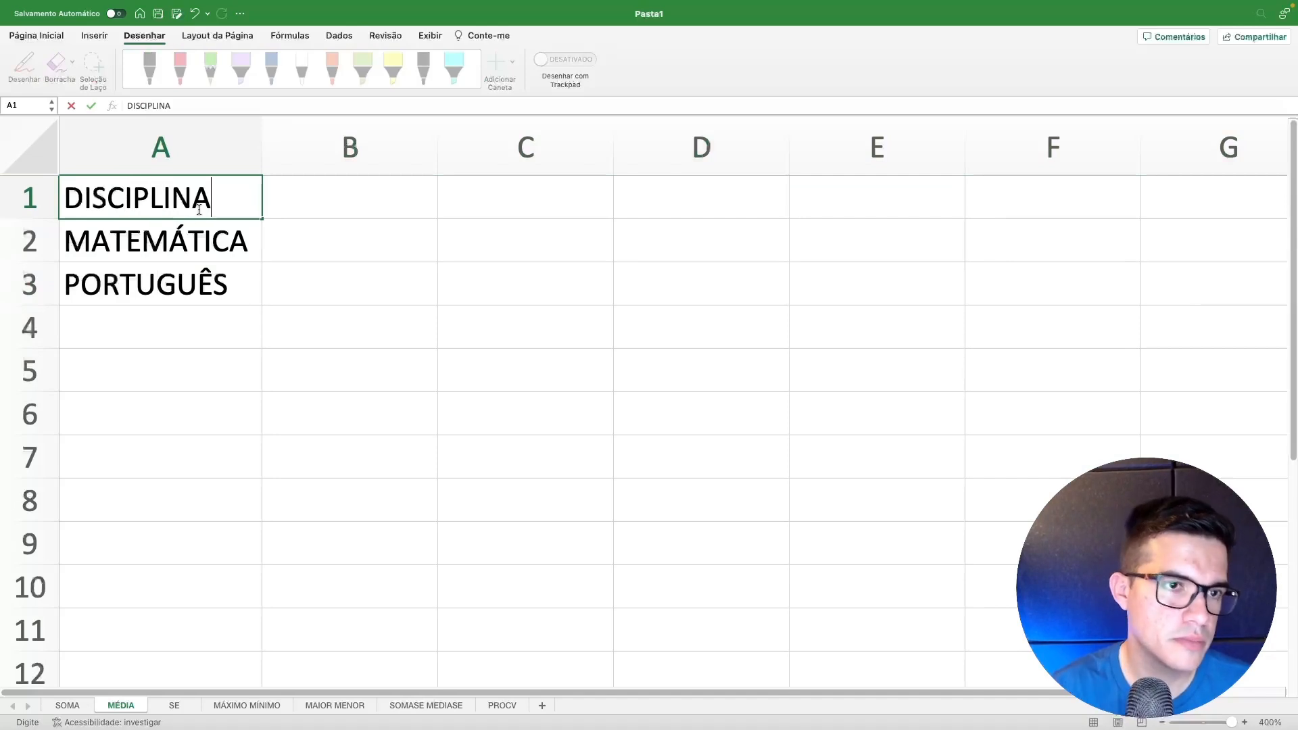
key(Tab)
text(UNIDADE)
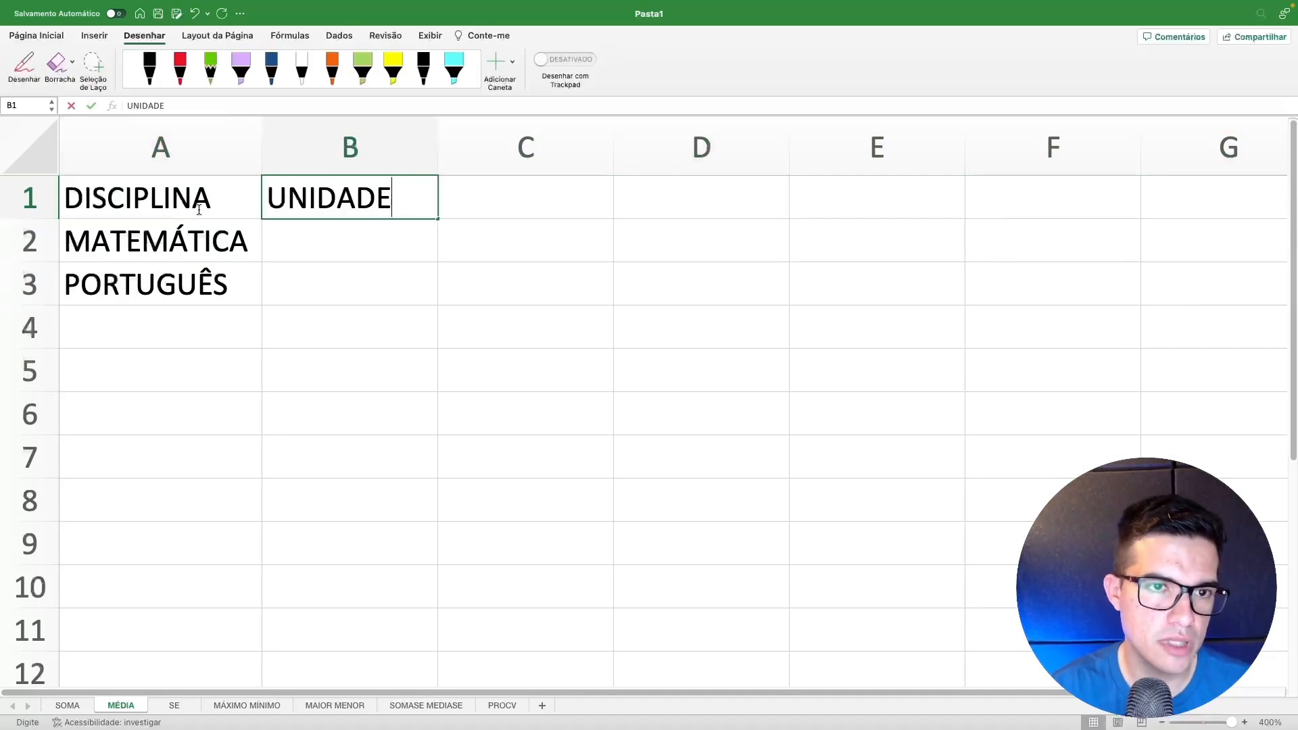
key(Return)
key(Up)
text(1)
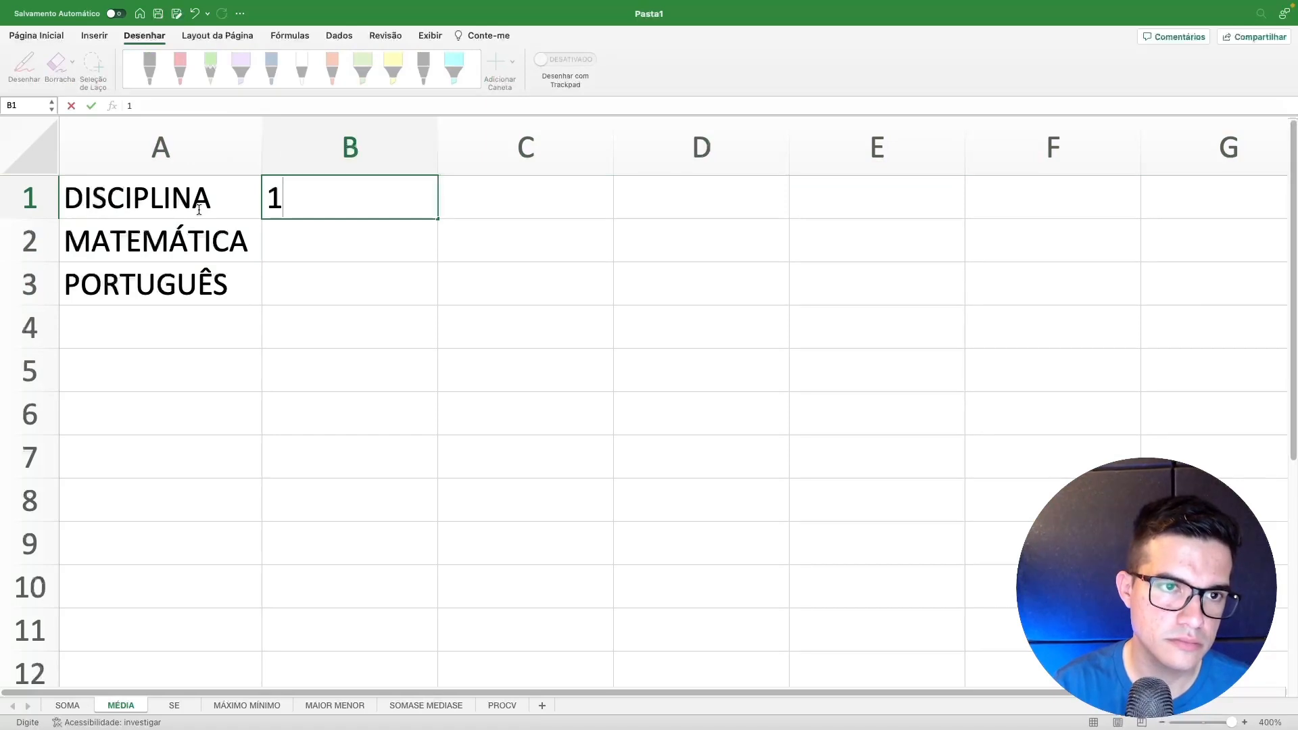
text( UN)
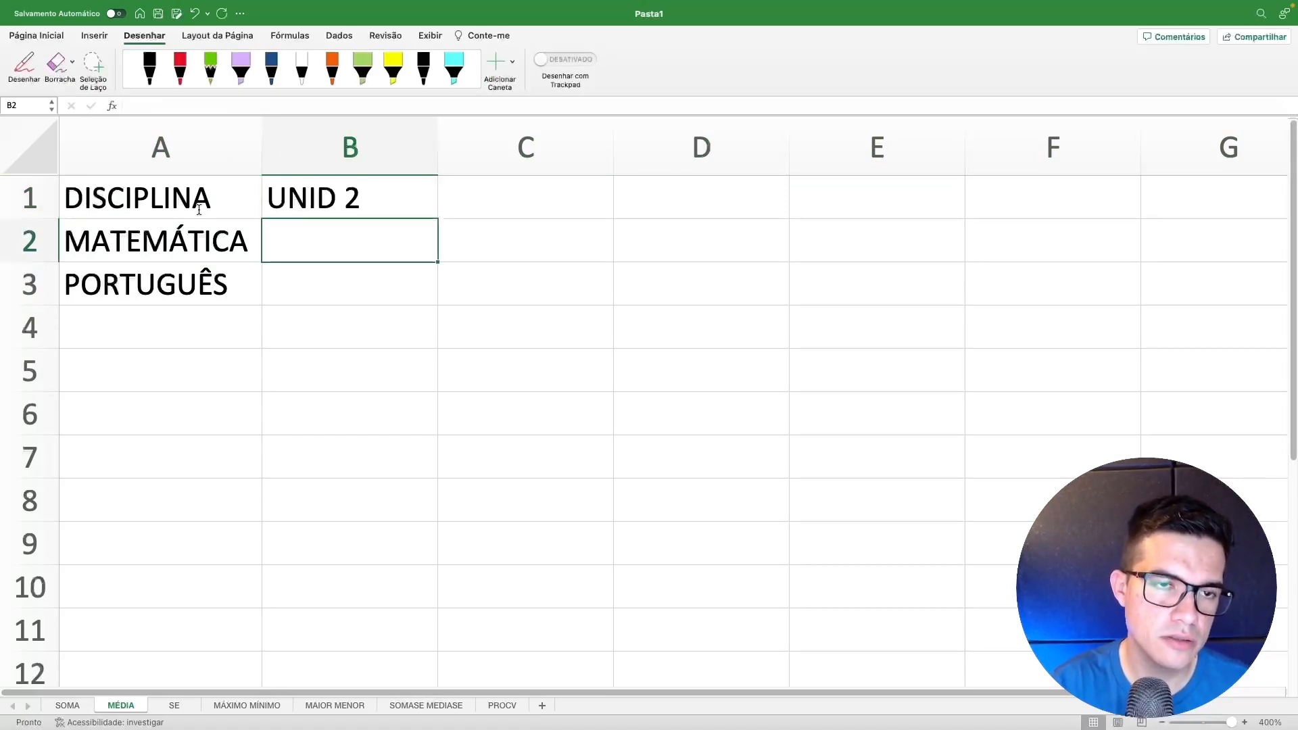
key(Up)
double_click(377, 200)
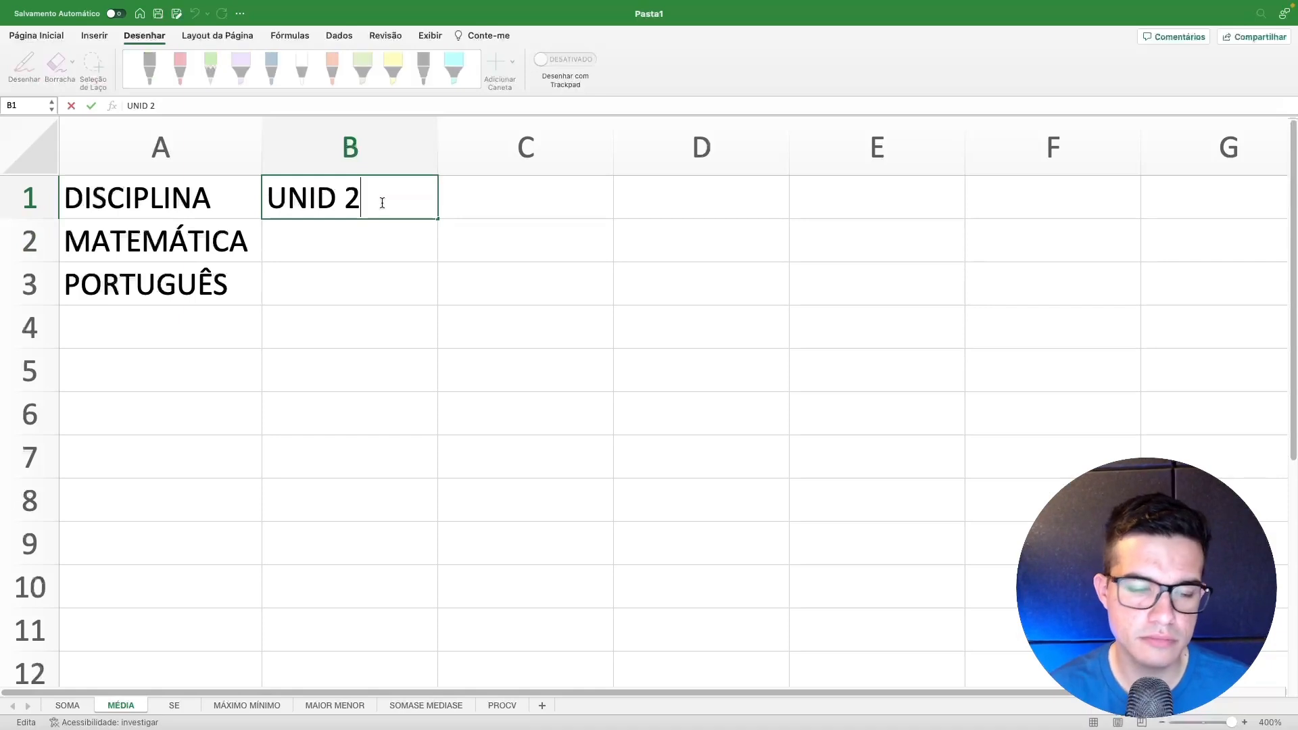
key(BackSpace)
text(1)
key(Return)
Fill the UNID 1 header as a series from B1 across to E1, ending at UNID 4
click(399, 206)
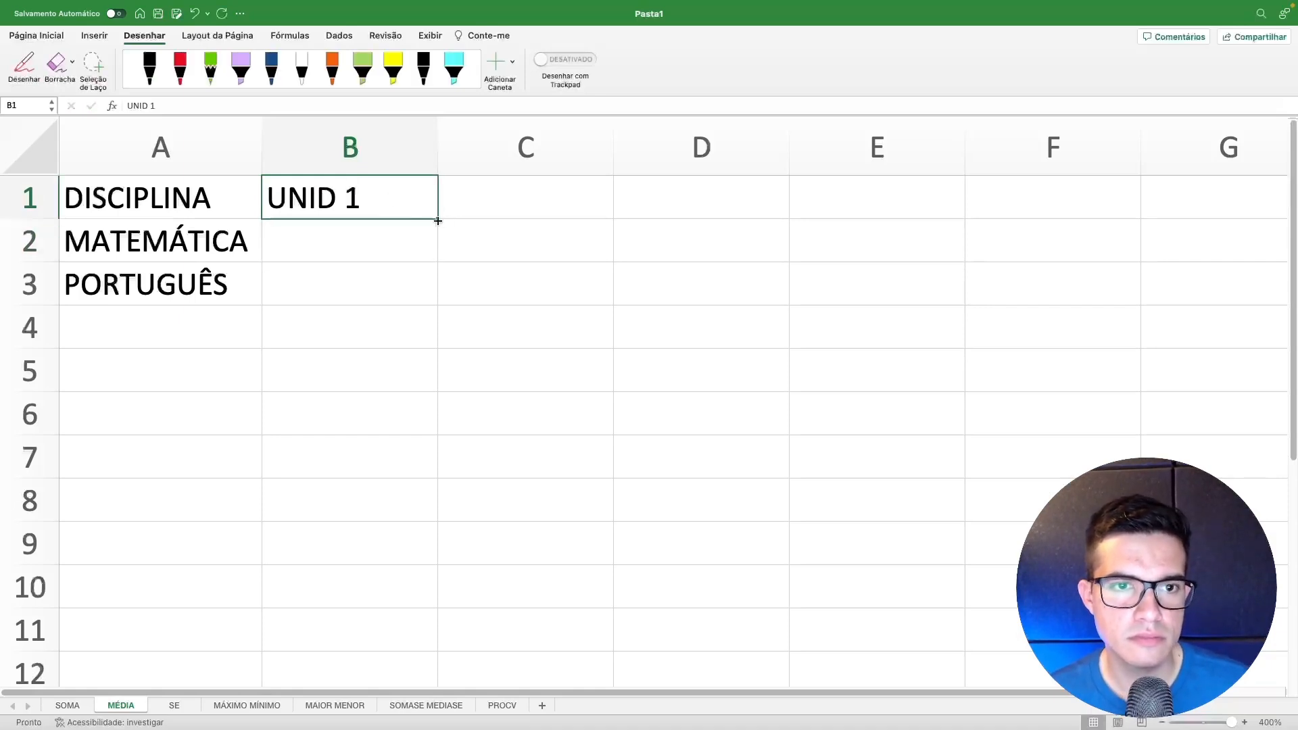
drag(438, 220, 879, 218)
click(473, 265)
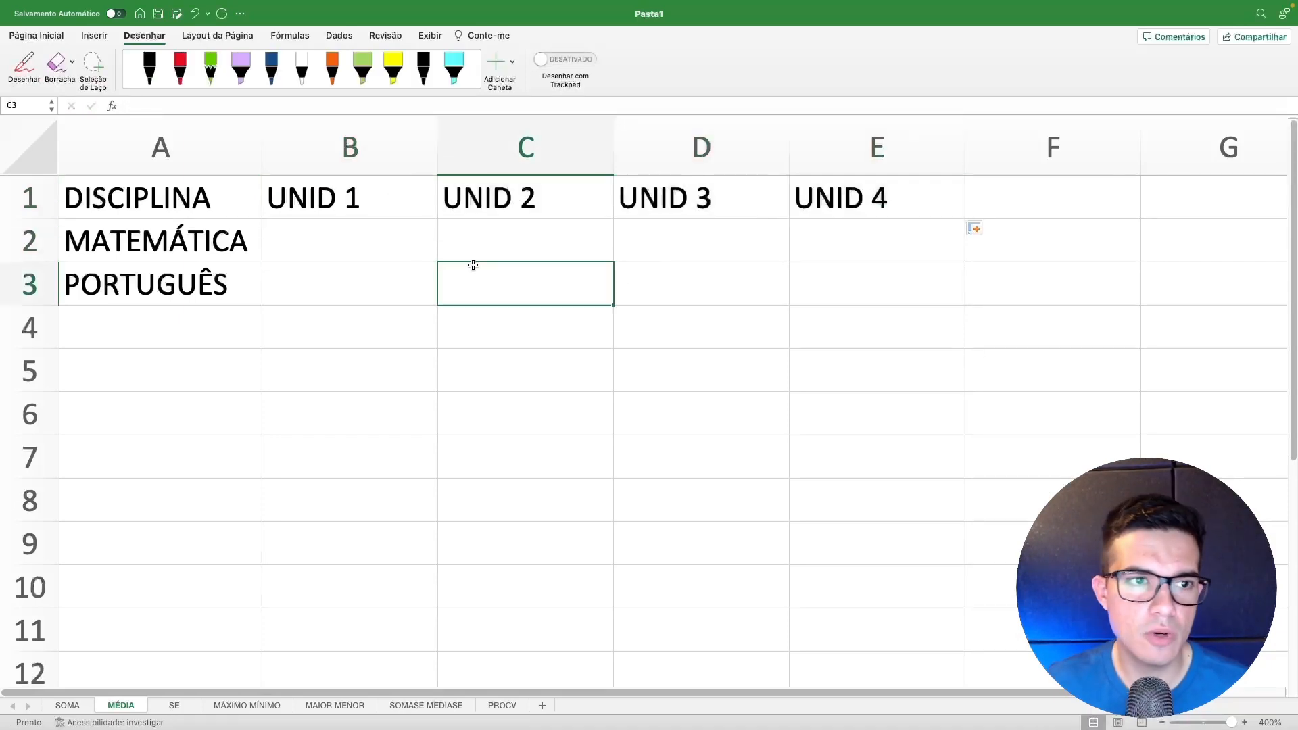
Enter the MATEMÁTICA grades 7, 8, 6,5 and 5 in B2 to E2
click(362, 259)
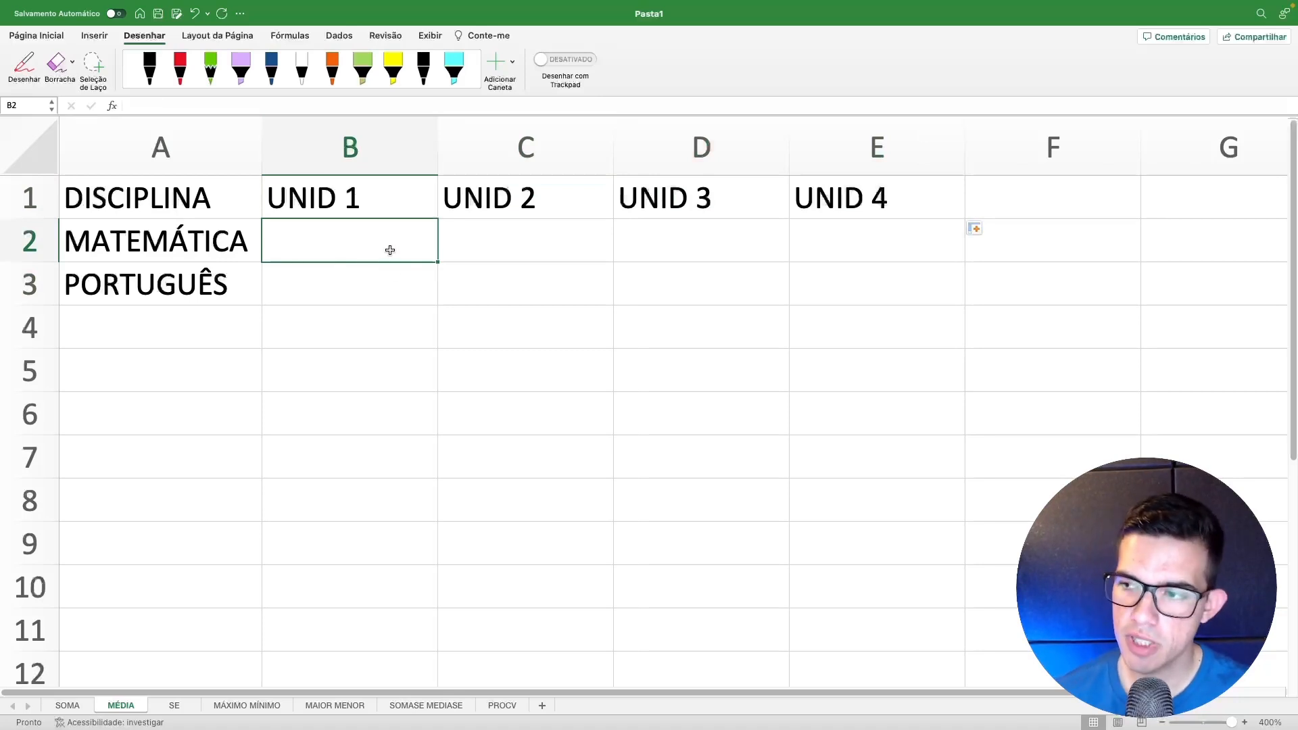
text(7)
key(Return)
key(Right)
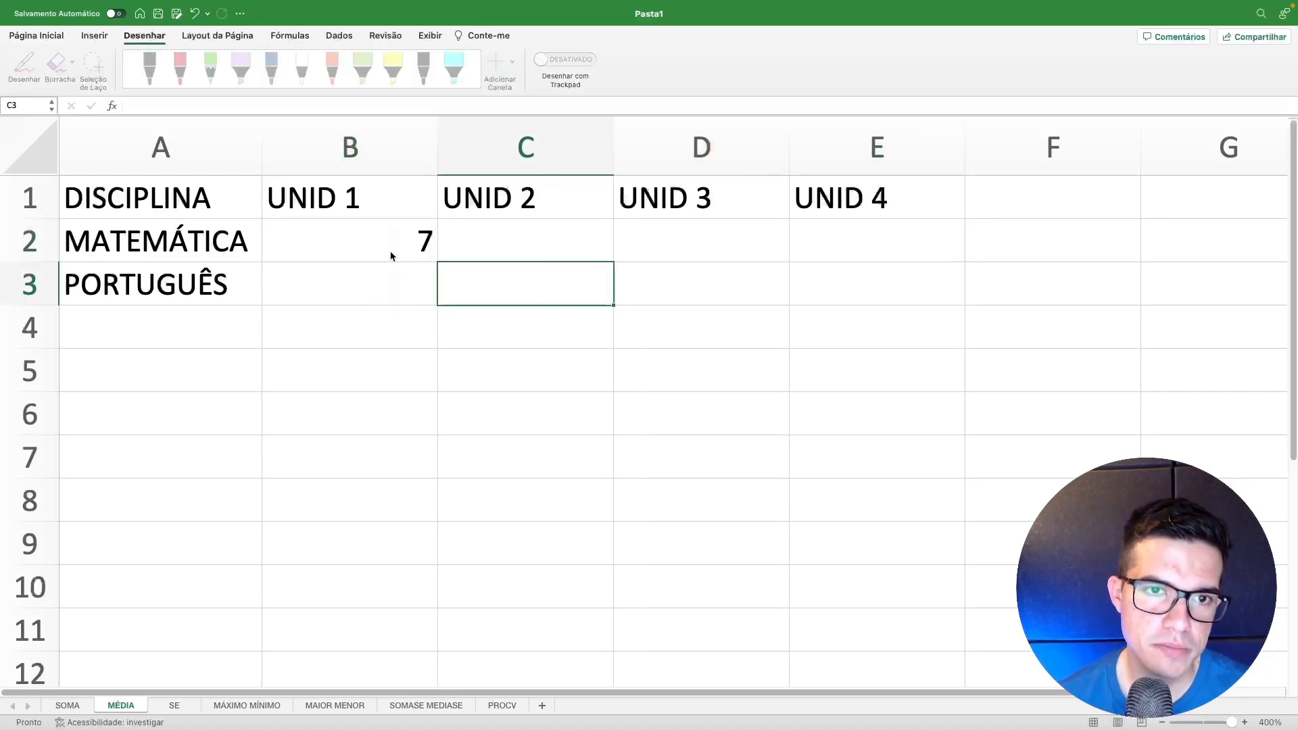
key(Up)
text(8)
key(Right)
text(6,5)
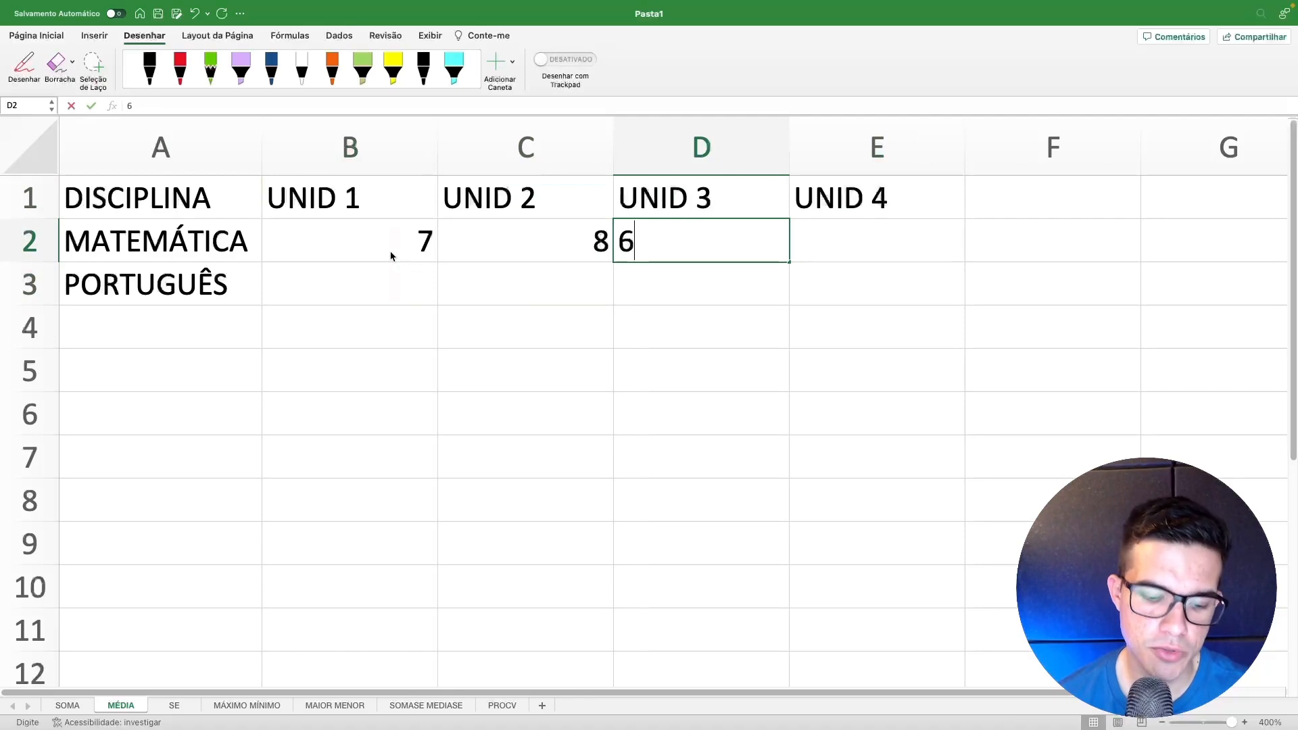
key(Return)
key(Right)
key(Up)
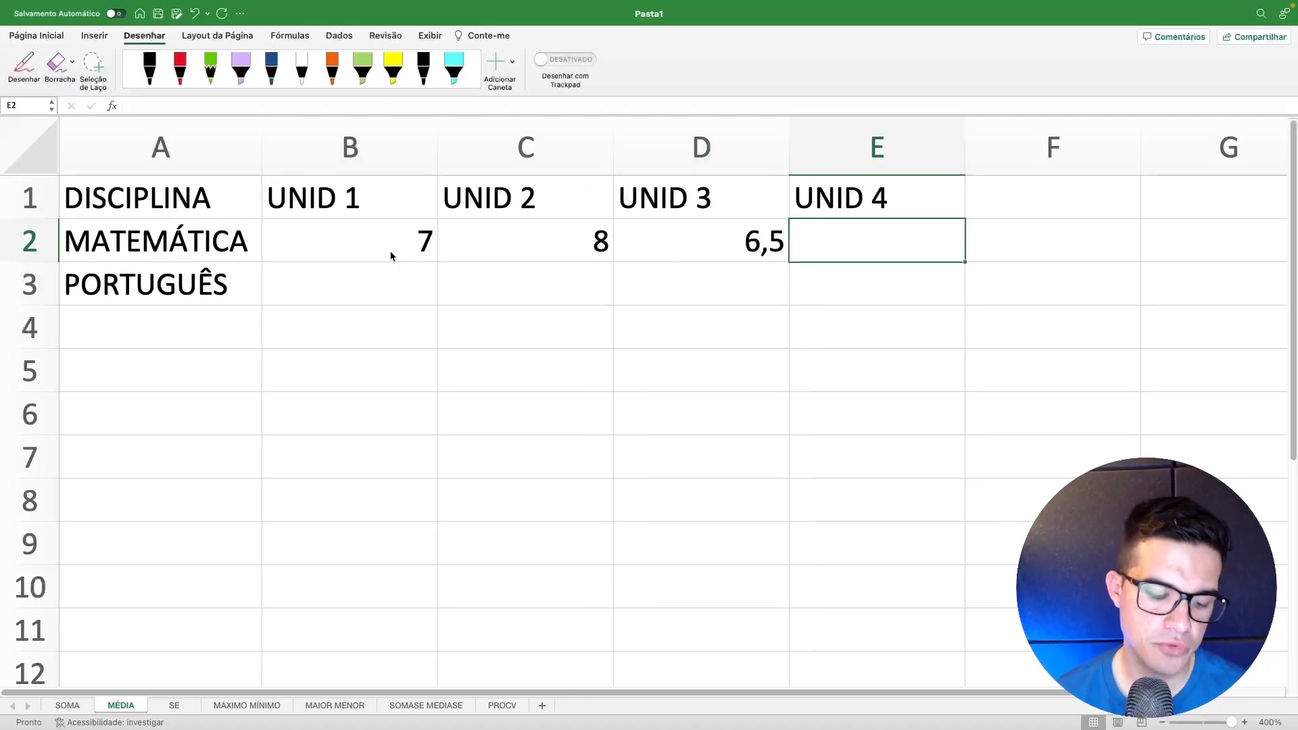
text(5)
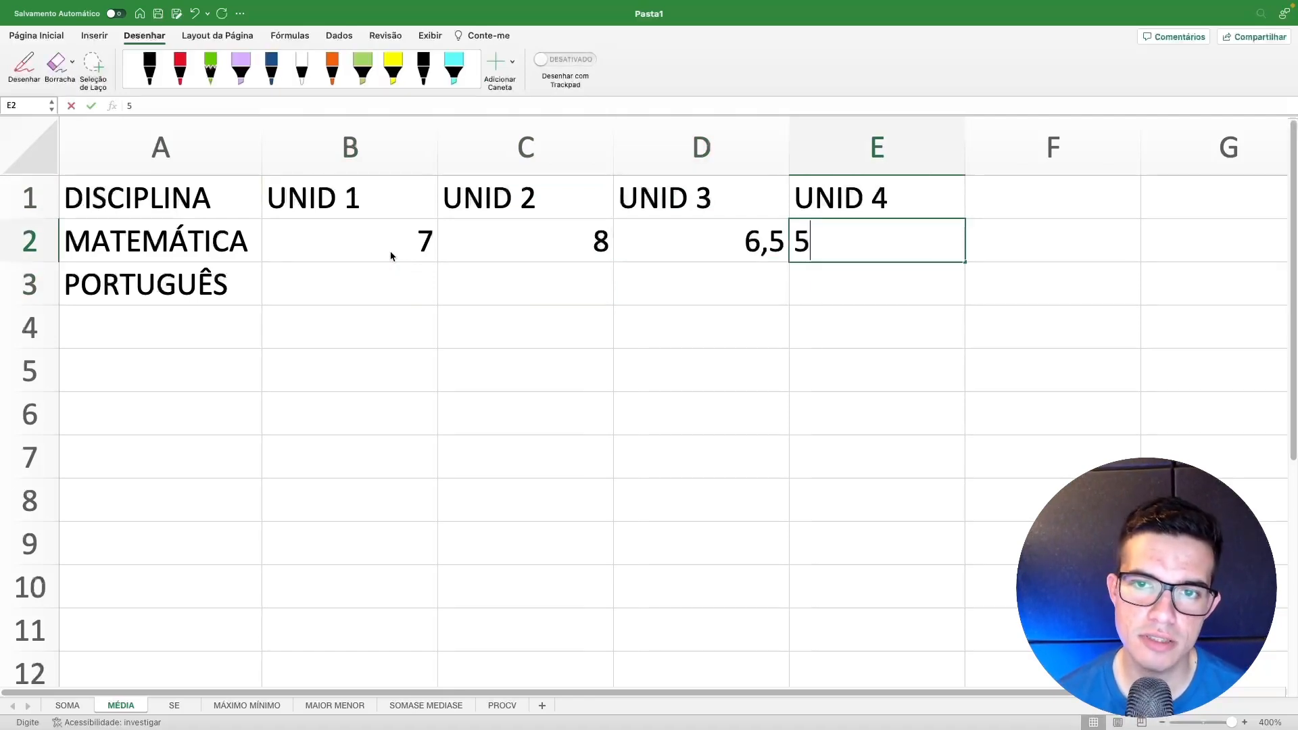
key(Return)
Enter the PORTUGUÊS grades 8, 9, 9,5 and 7,5 in B3 to E3
click(382, 275)
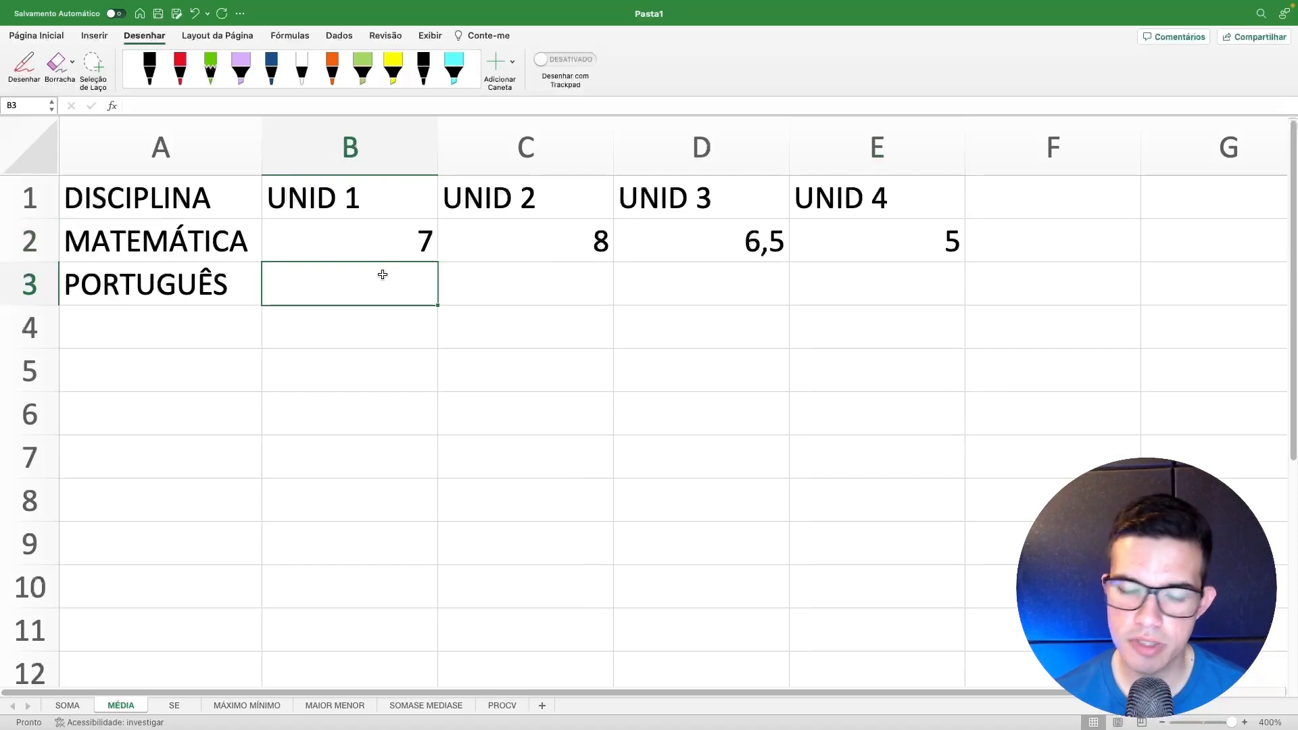
text(8)
key(Tab)
text(9)
key(Tab)
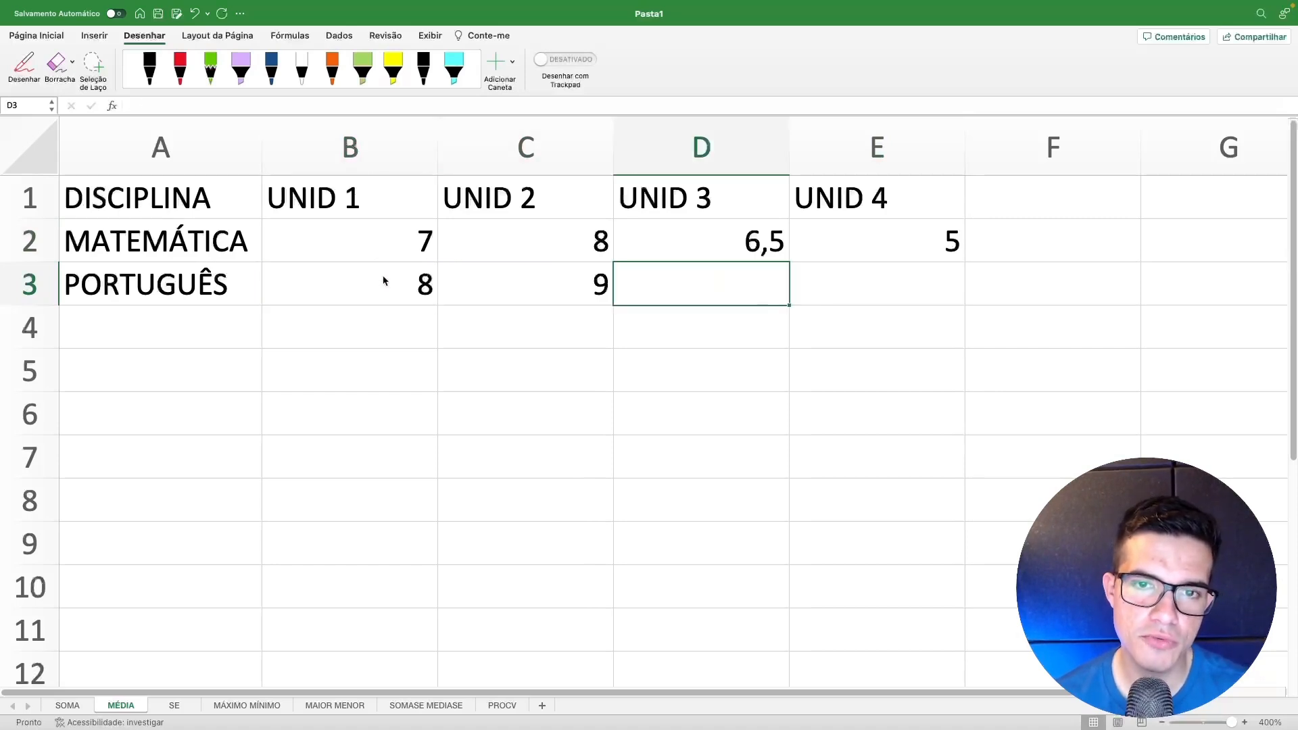
text(9,5)
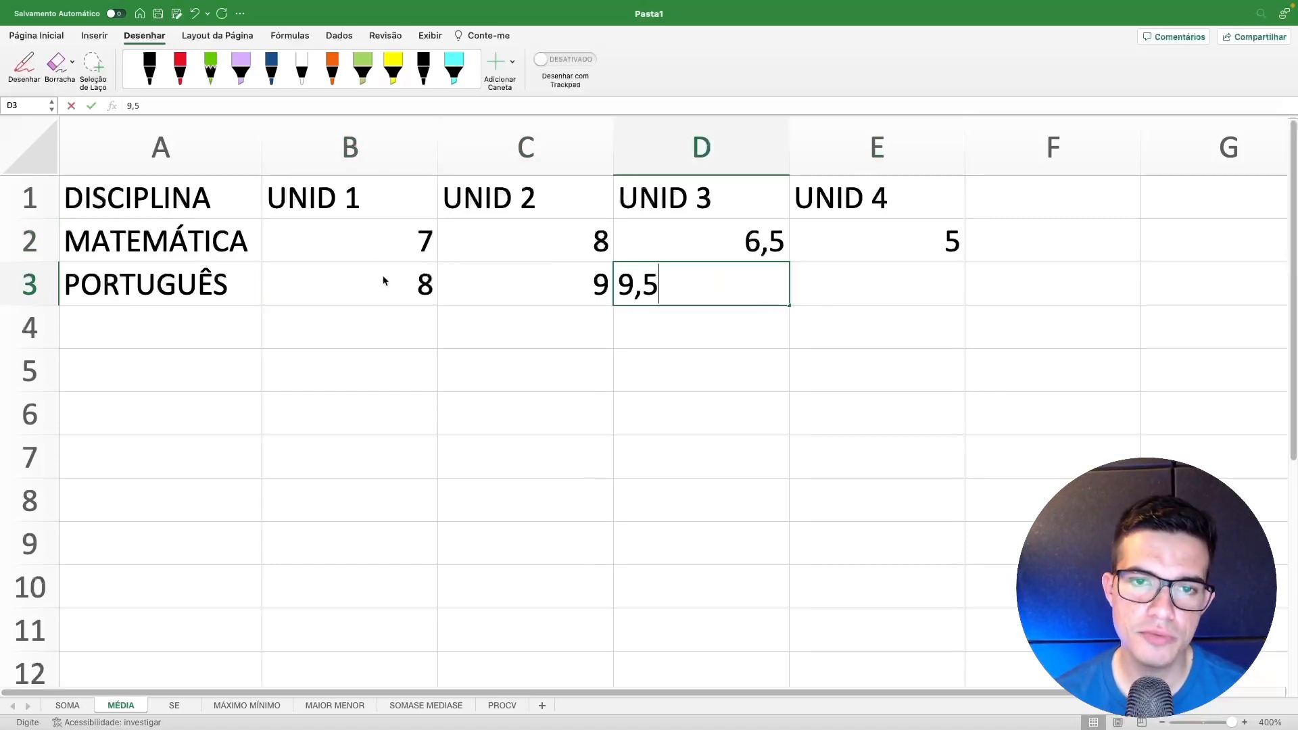
key(Tab)
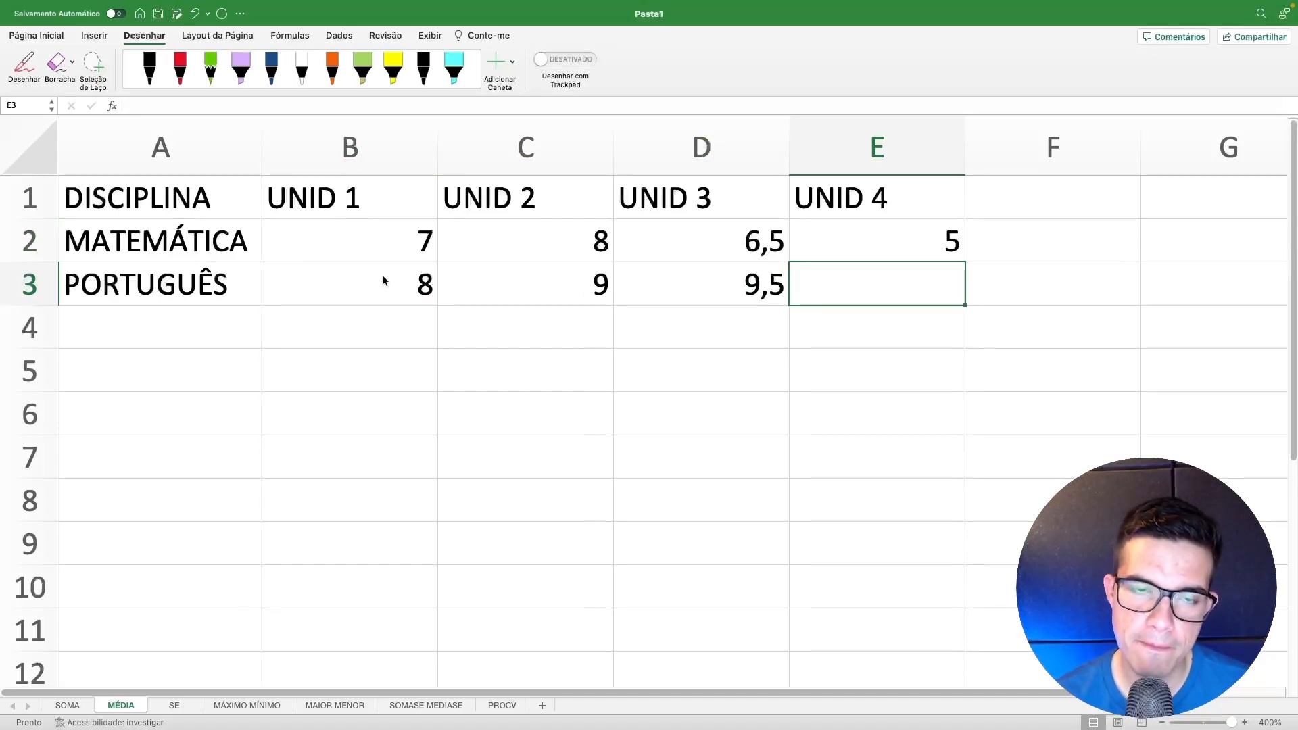
text(7,5)
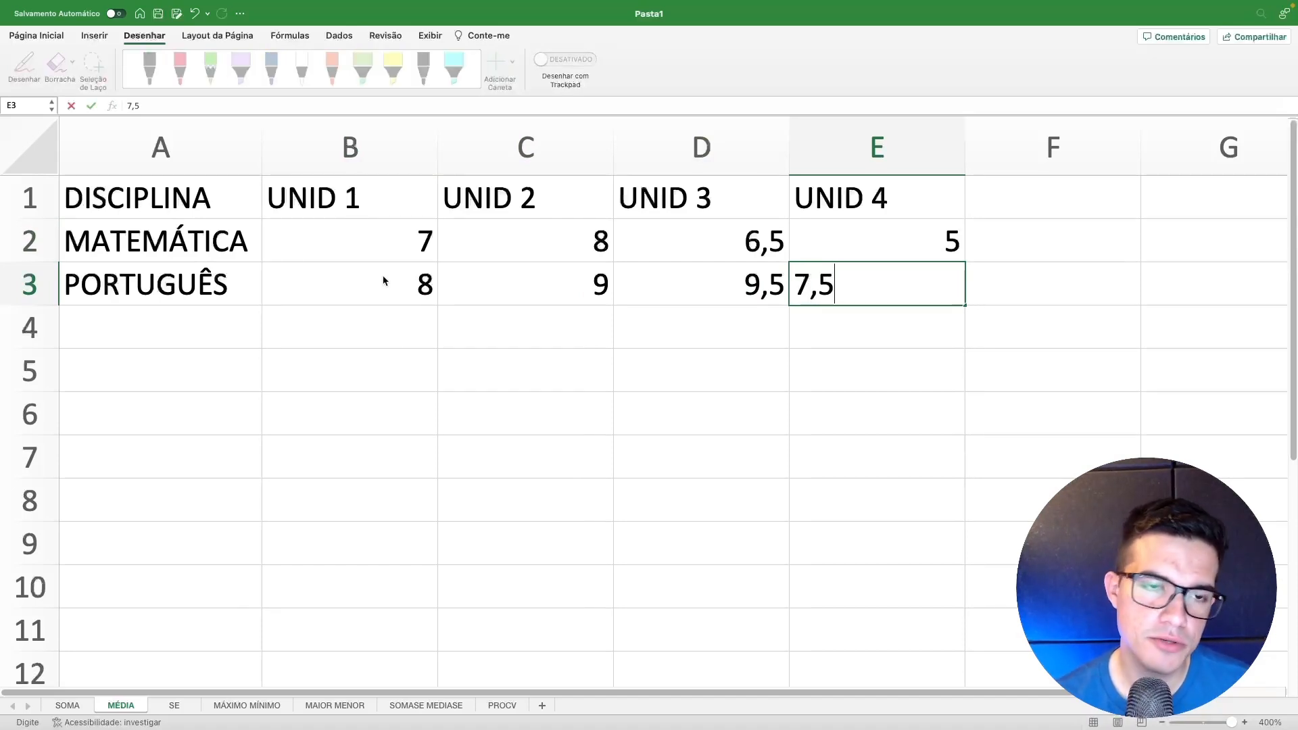
click(430, 406)
Center the contents of the grades table A1:E3 horizontally
drag(336, 244, 939, 287)
drag(142, 194, 878, 298)
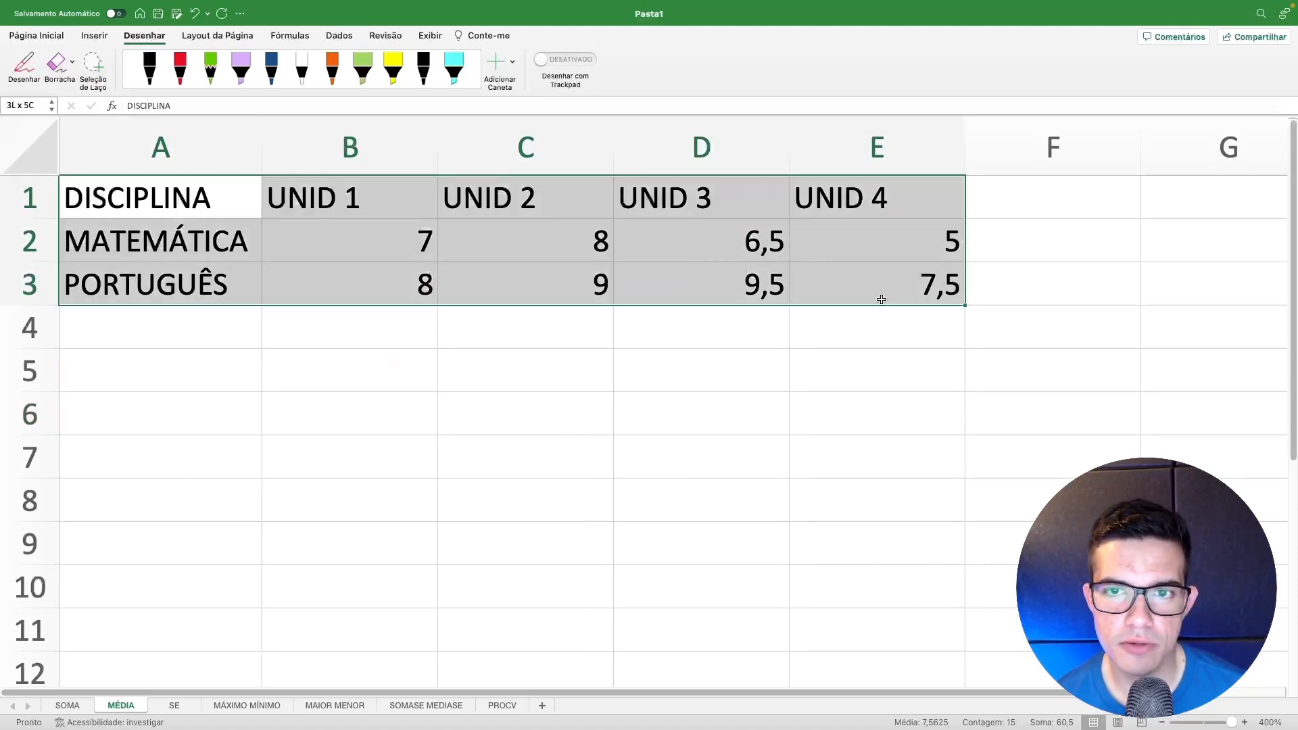
click(37, 35)
click(310, 84)
click(514, 413)
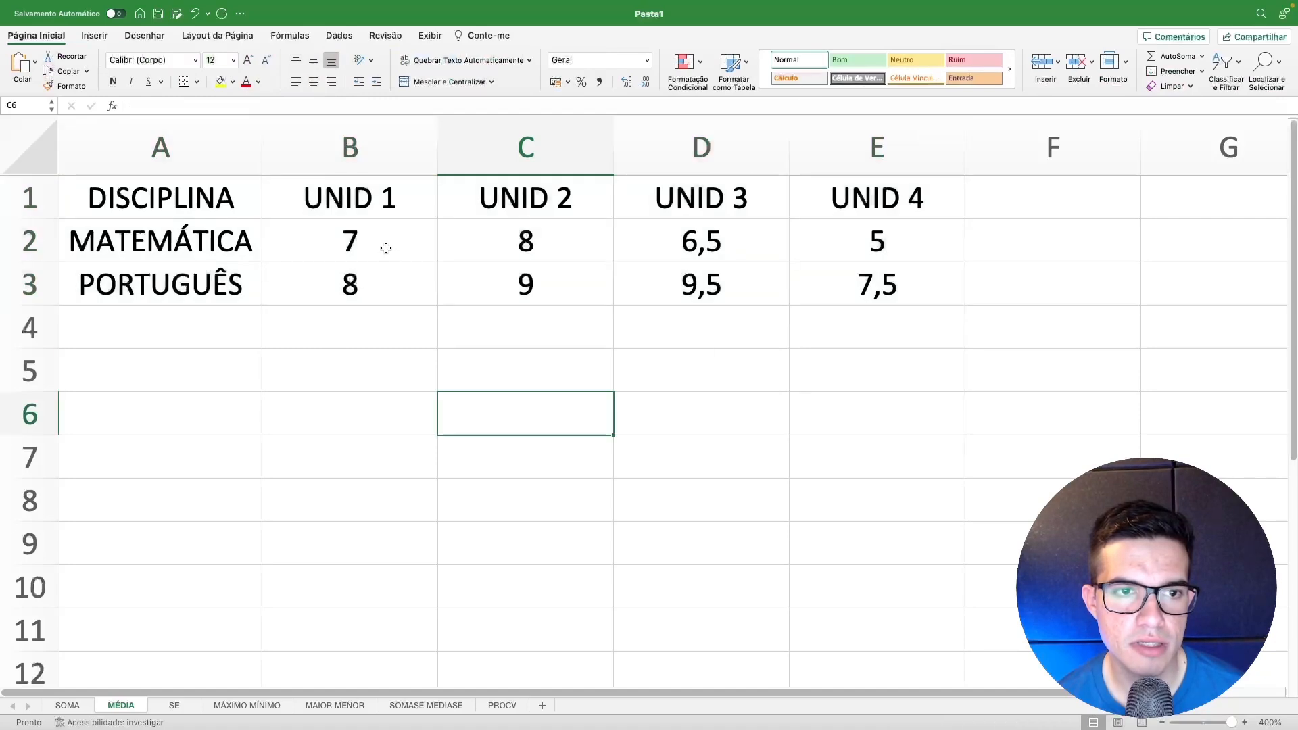
Format the grades in B2:E3 to show one decimal place
drag(385, 247, 947, 284)
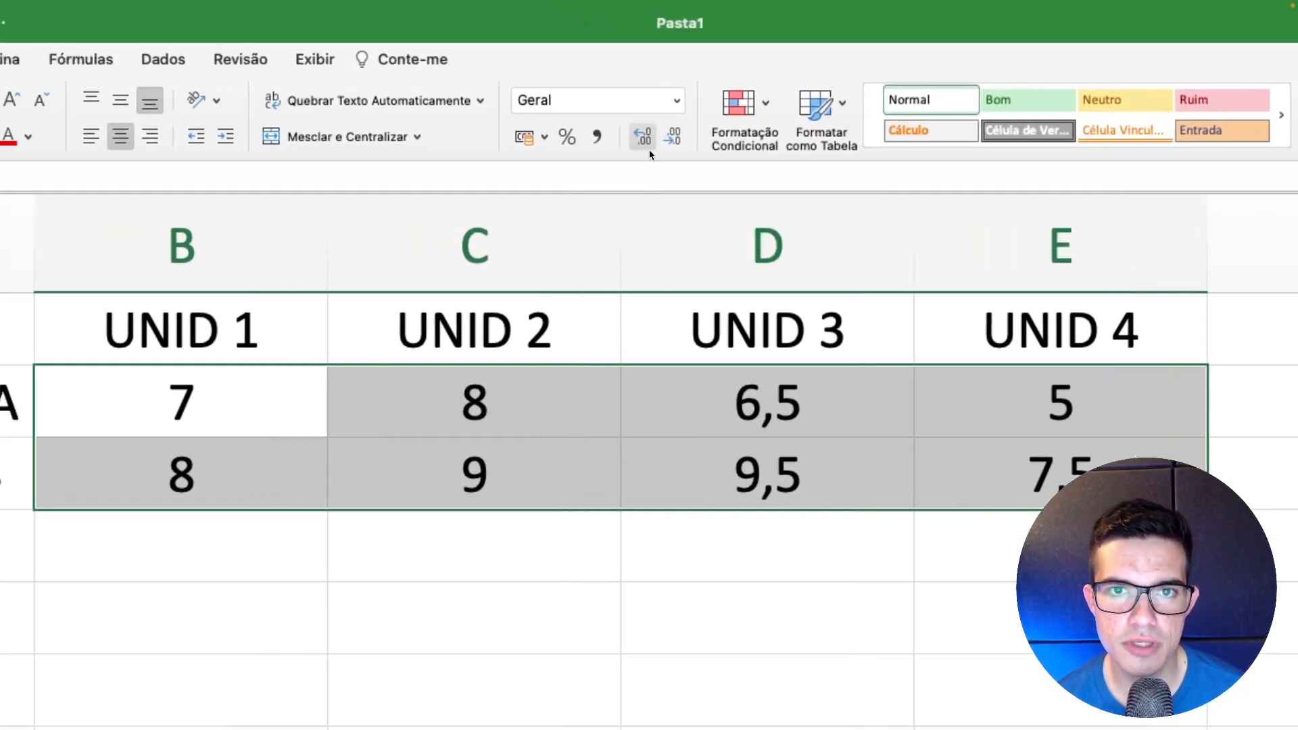
click(649, 140)
click(649, 139)
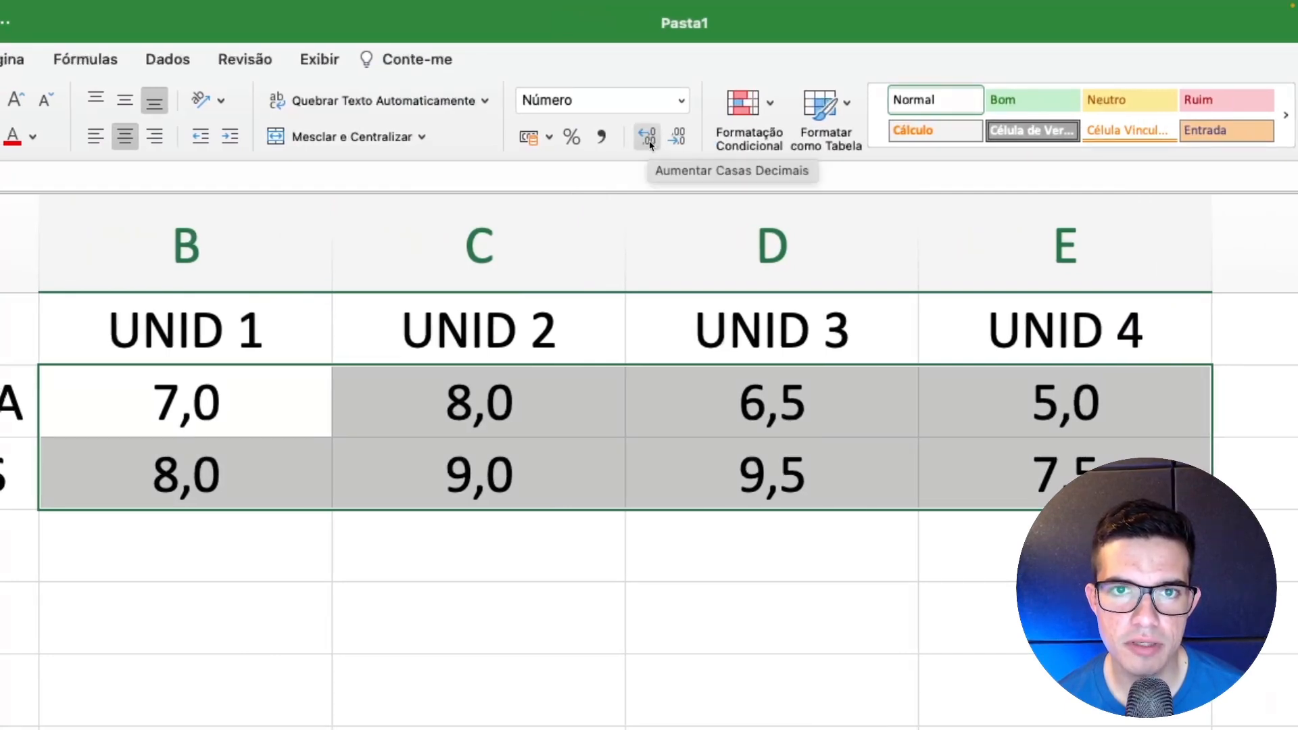
click(650, 143)
click(677, 140)
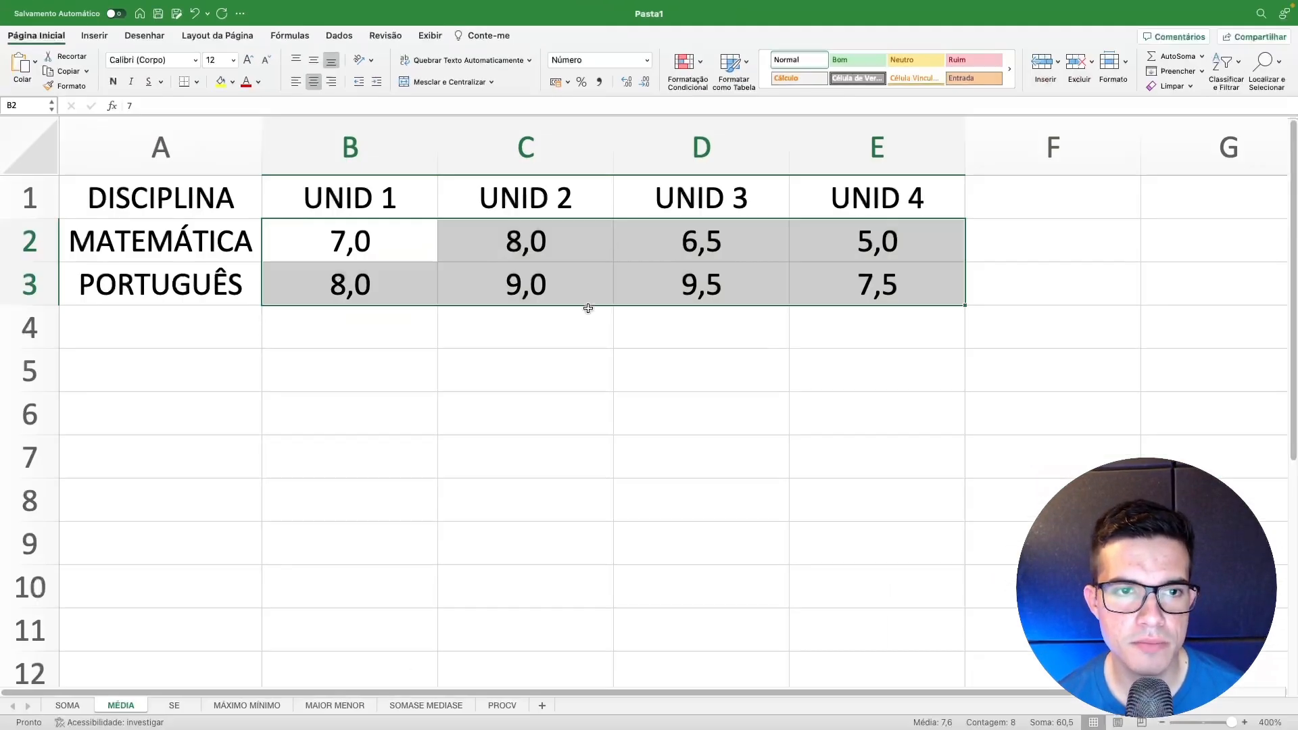
click(588, 308)
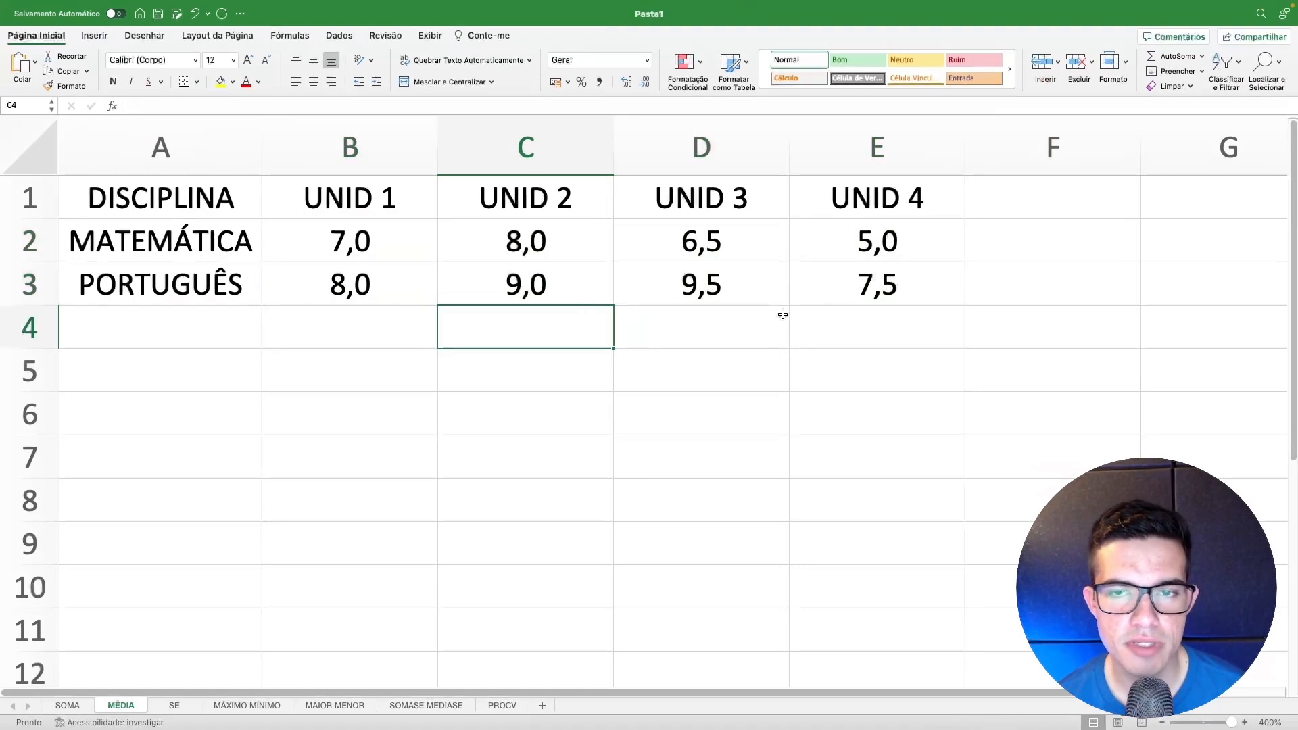
Add the column header MÉDIA in F1, beside UNID 4
click(1028, 207)
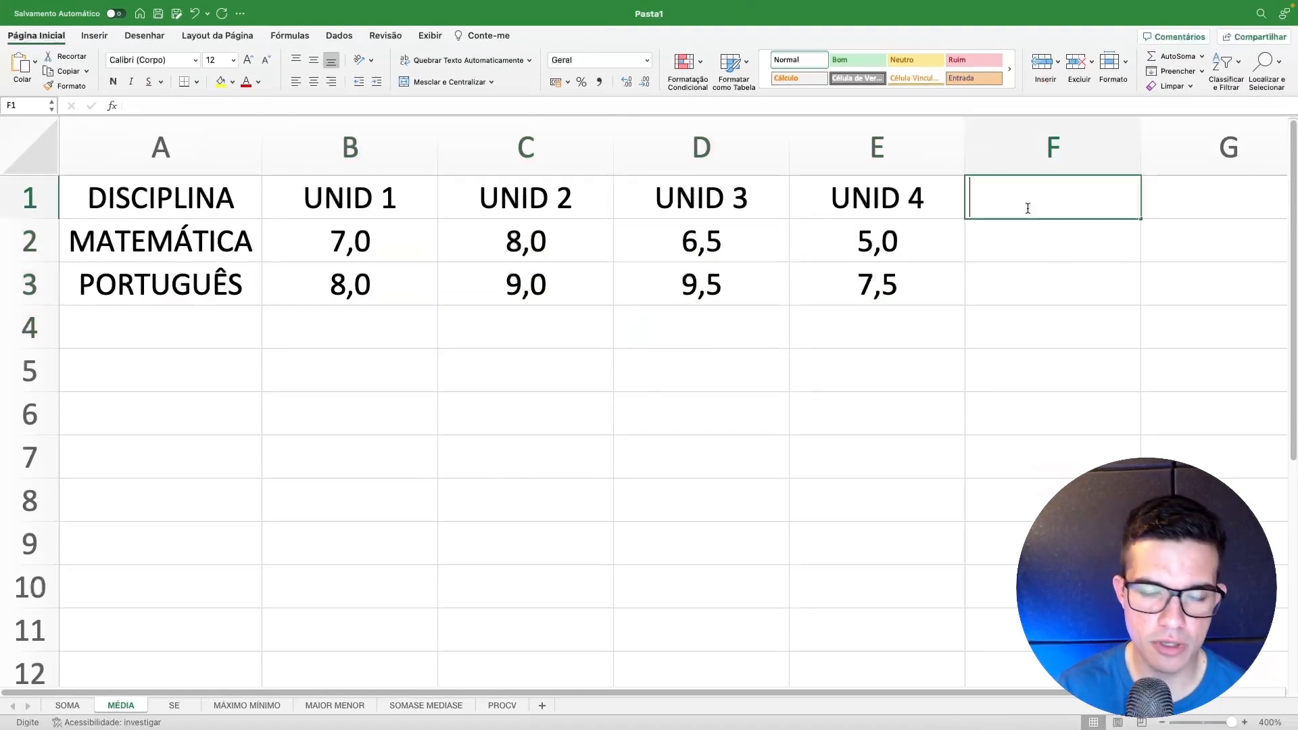
text(MÉDIA)
key(Return)
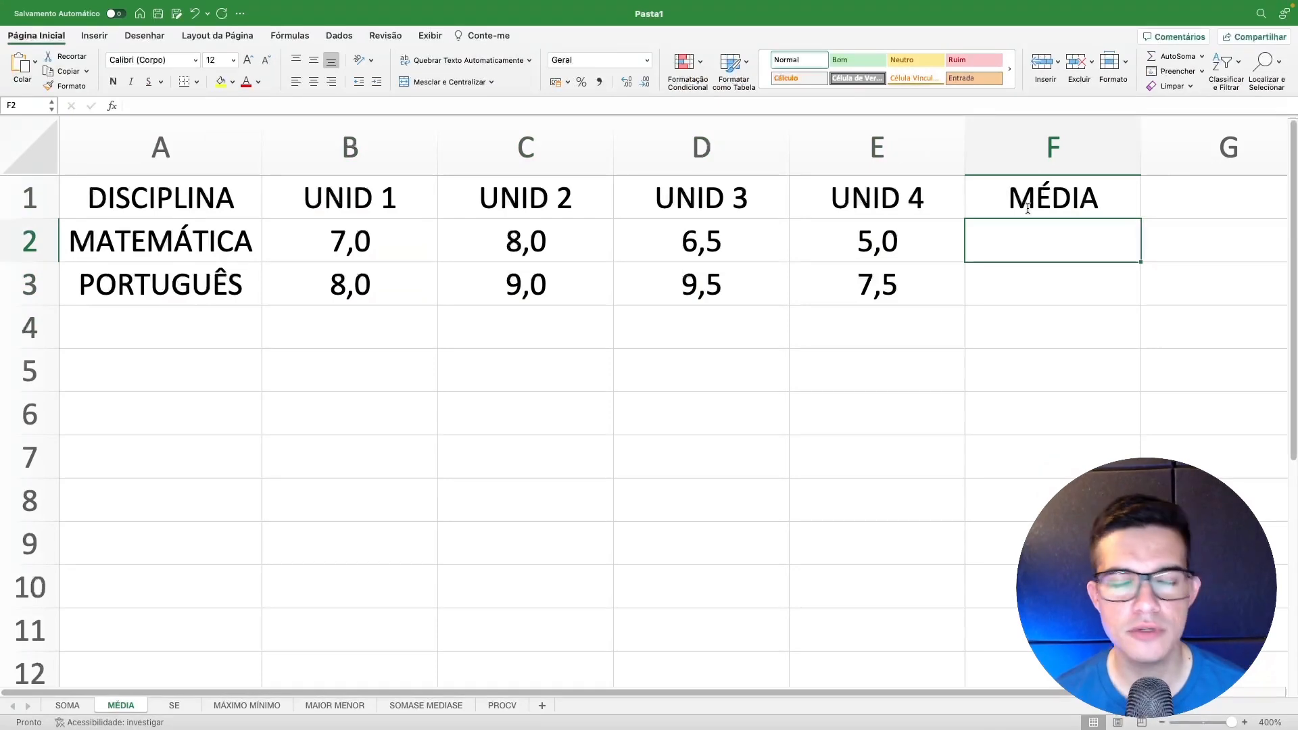
Calculate the MATEMÁTICA average in F2 with the formula =MÉDIA(B2:E2)
text(=MÉDI)
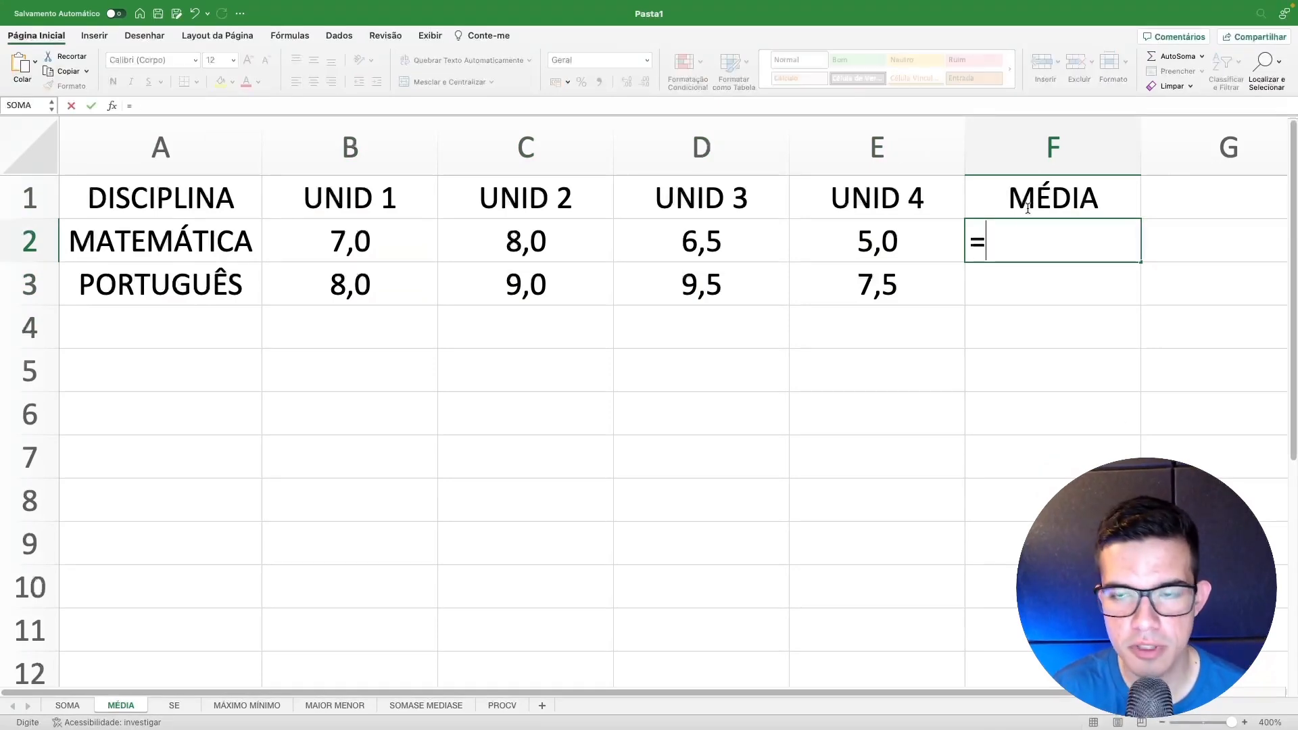
text(A()
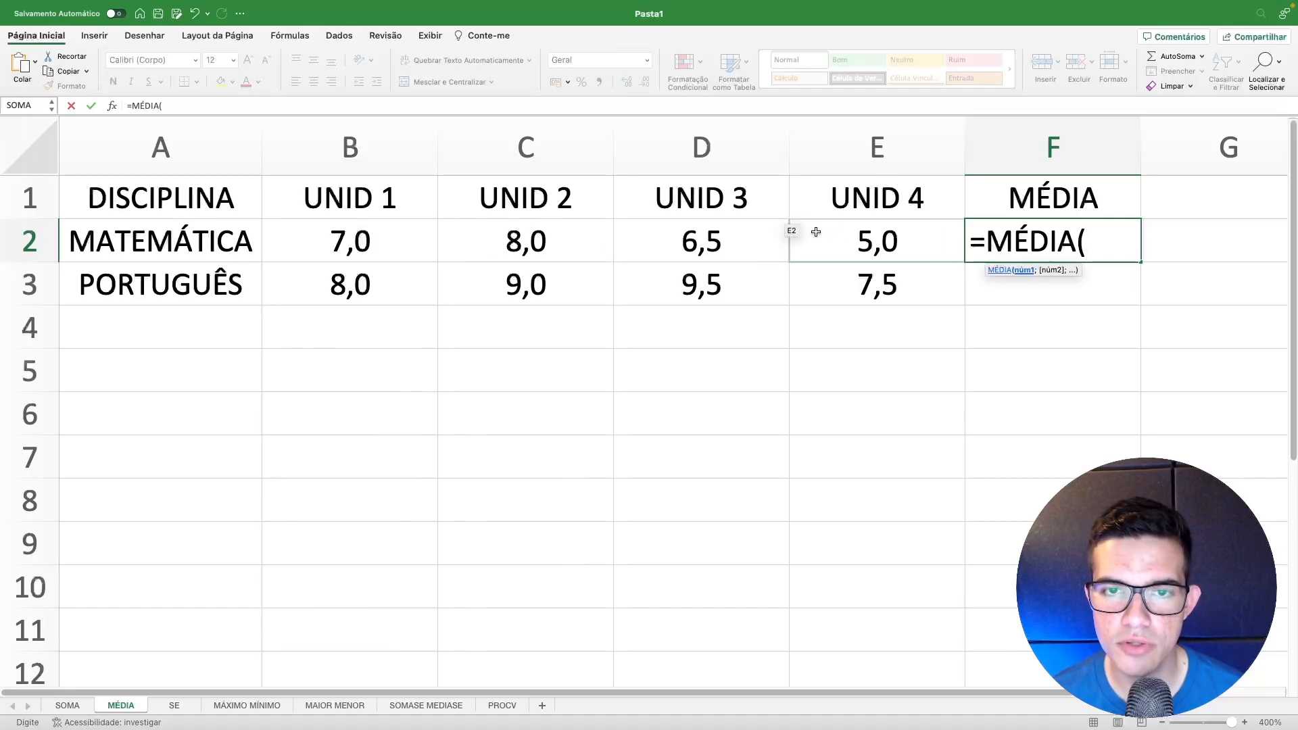
drag(355, 238, 872, 241)
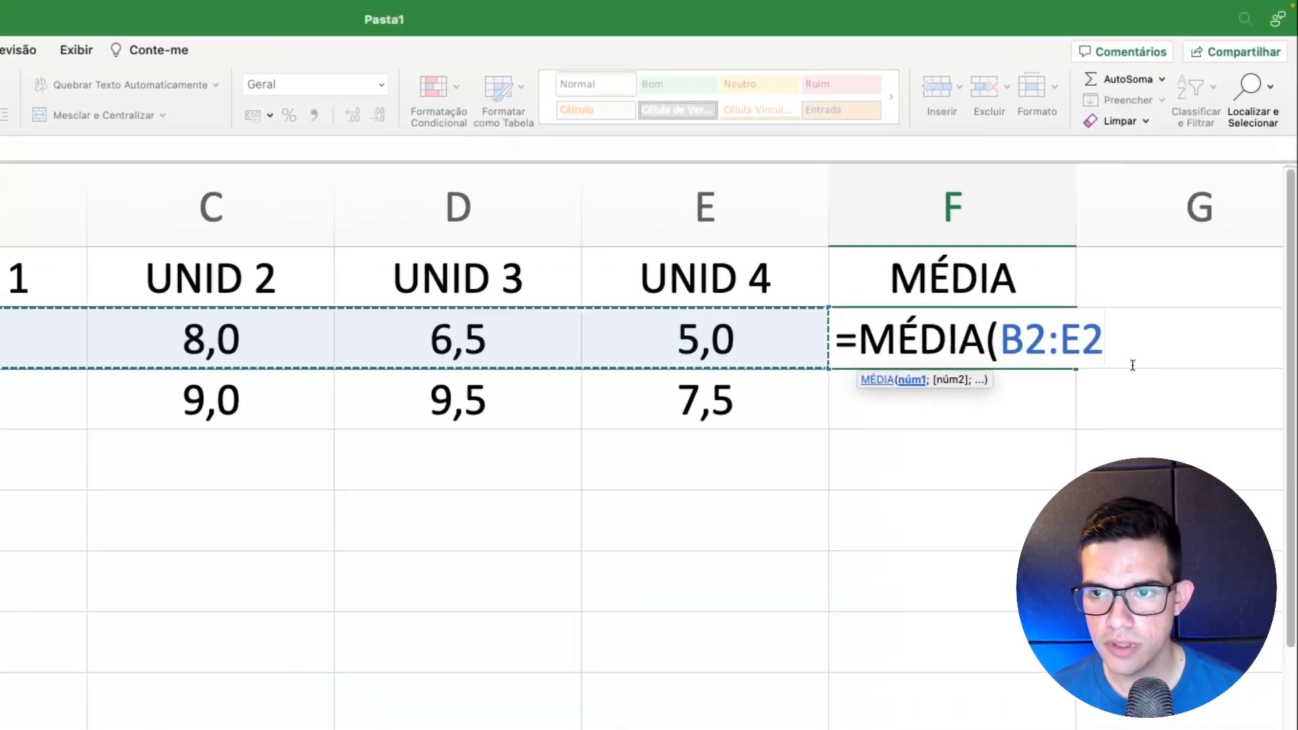
text())
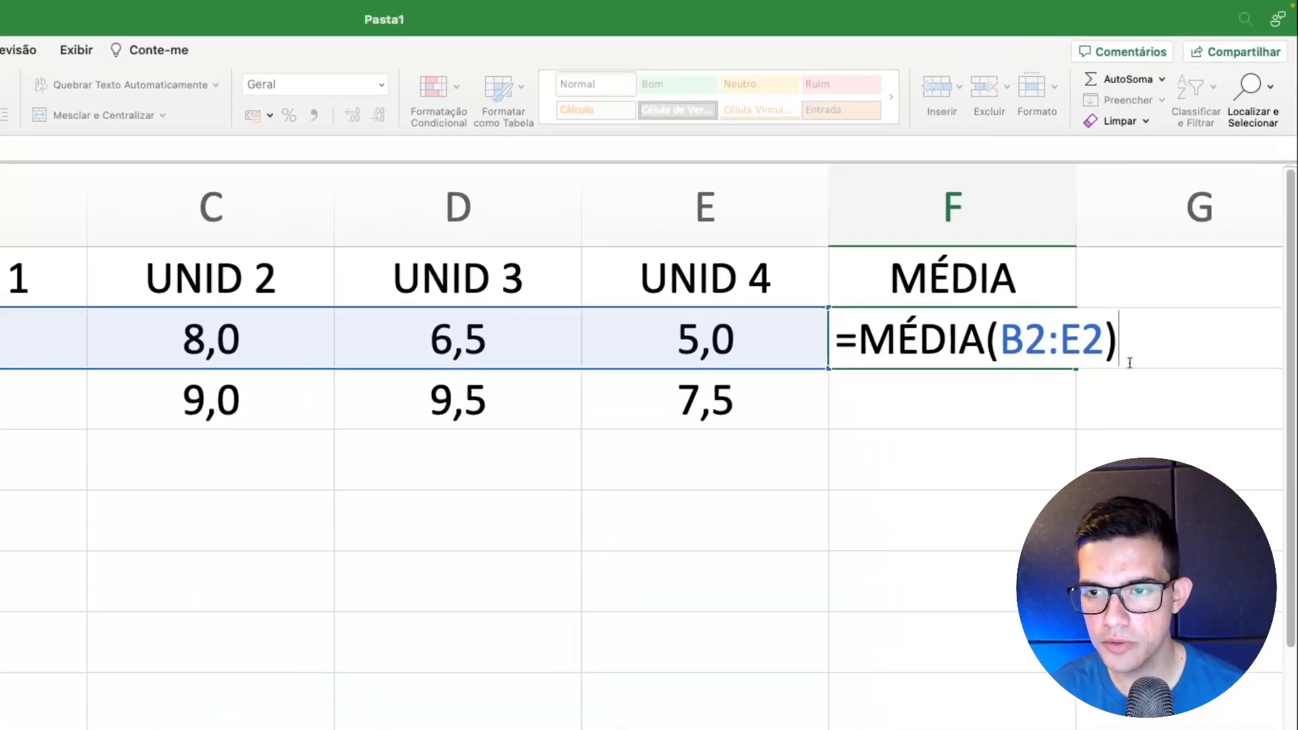
key(Return)
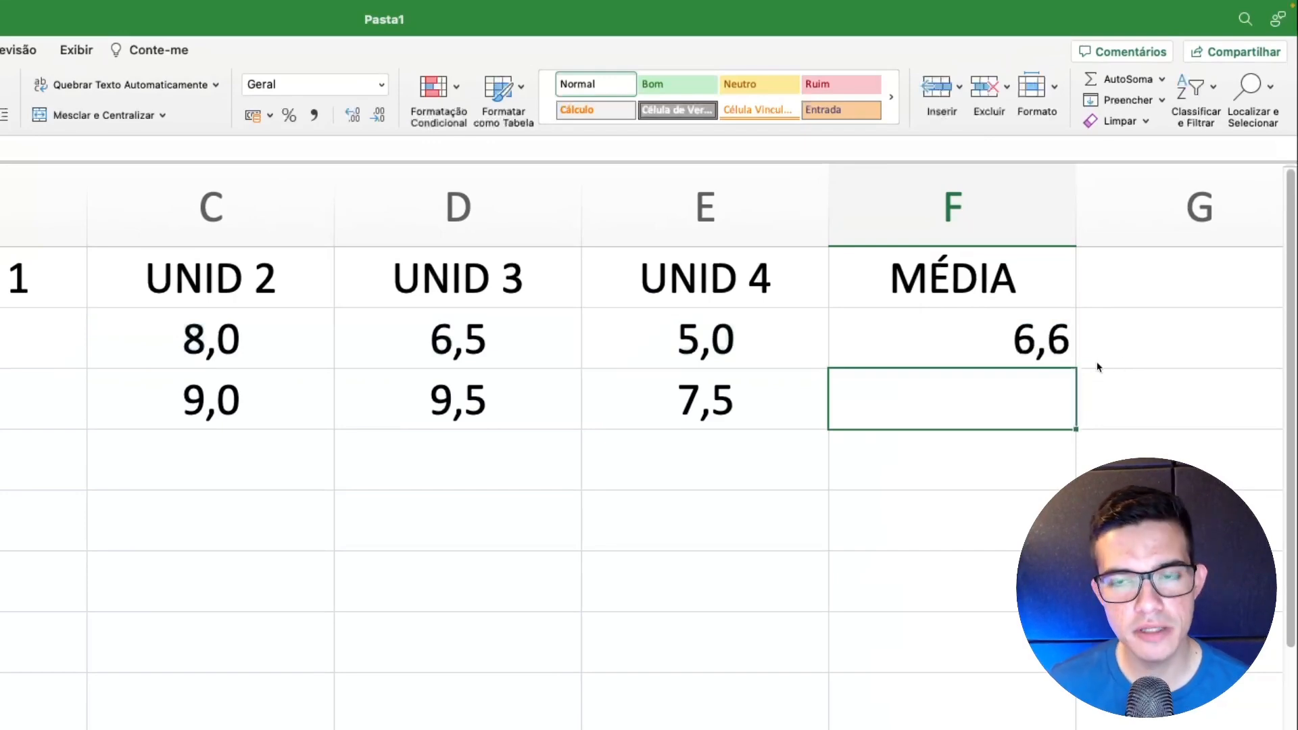
Fill the average formula from F2 down to F3 for the PORTUGUÊS row
click(1024, 340)
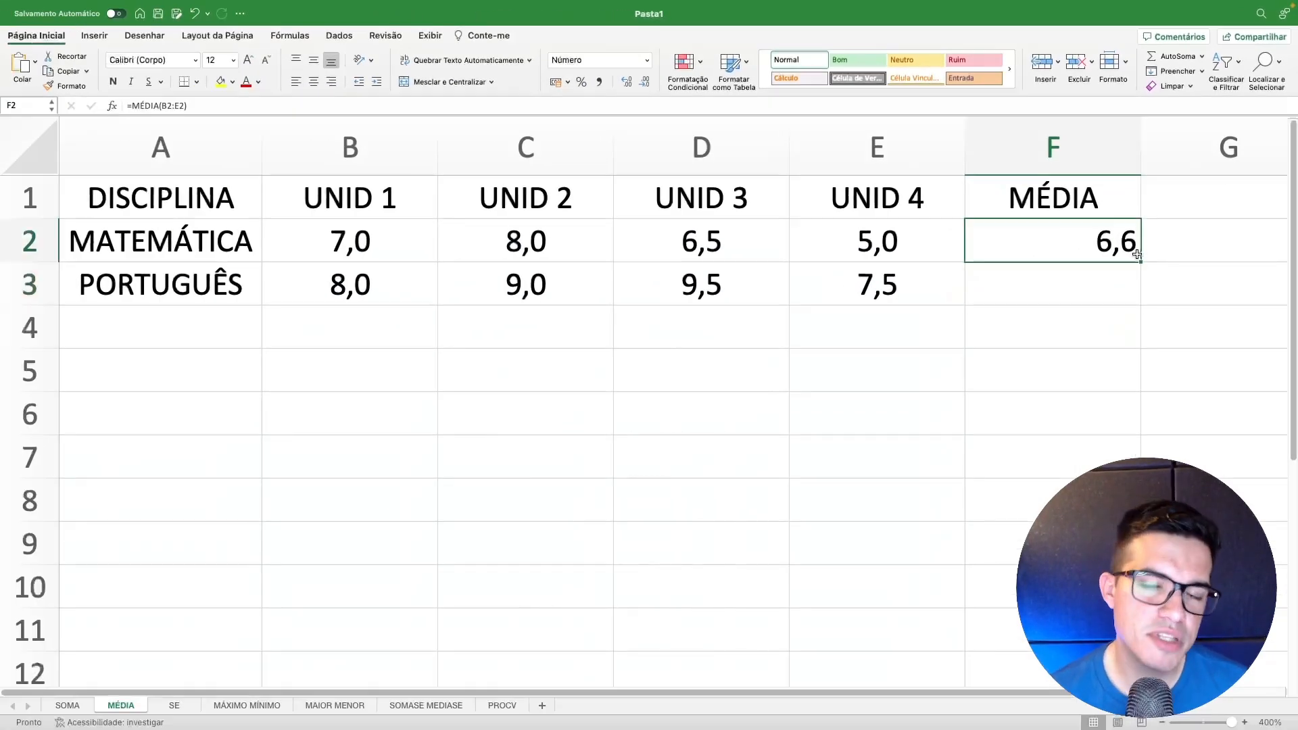
drag(1141, 261, 1141, 260)
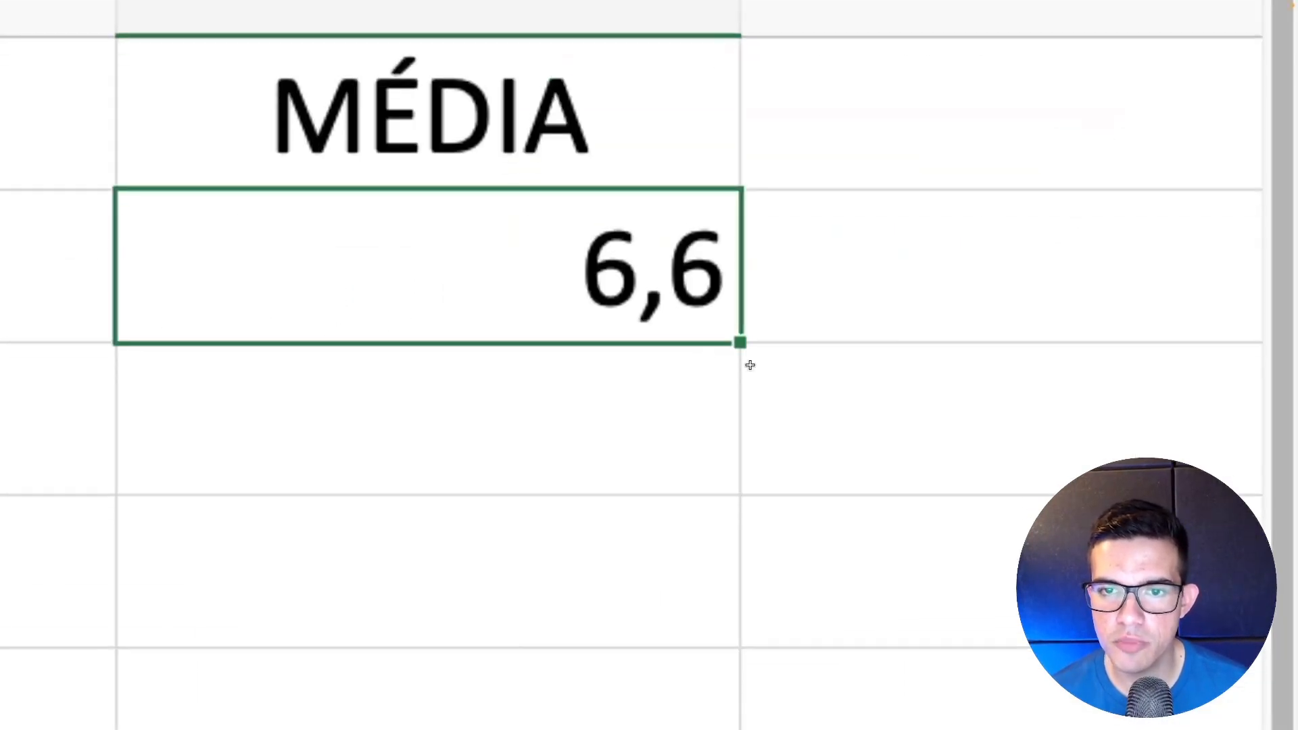
drag(750, 366, 743, 465)
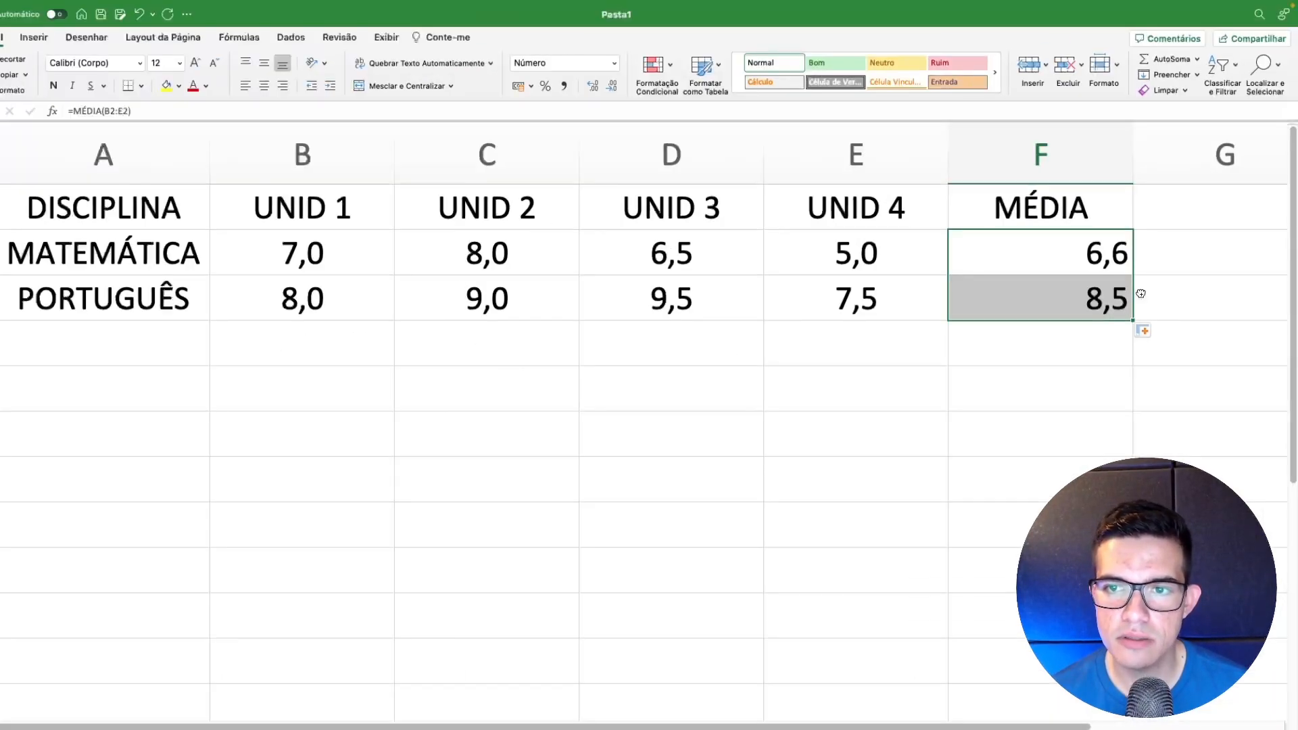
click(1150, 287)
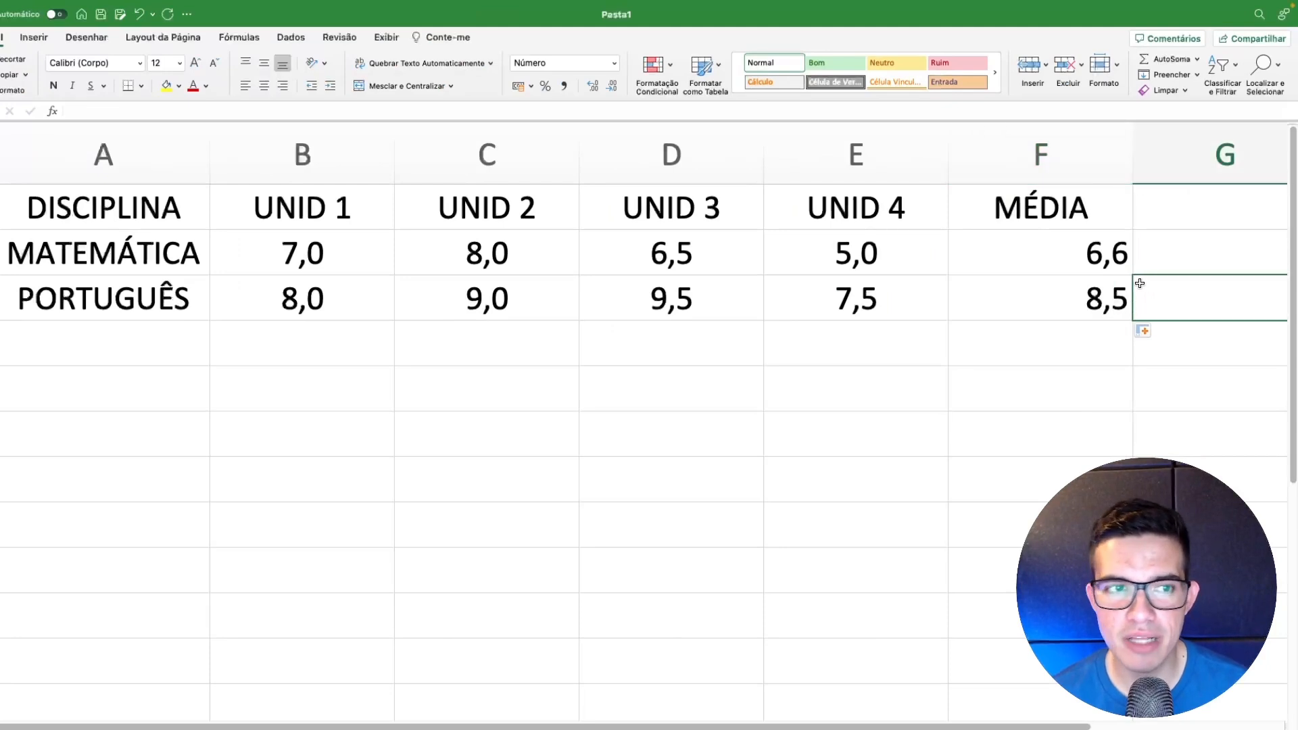
scroll(733, 347, down, 1)
scroll(737, 327, up, 1)
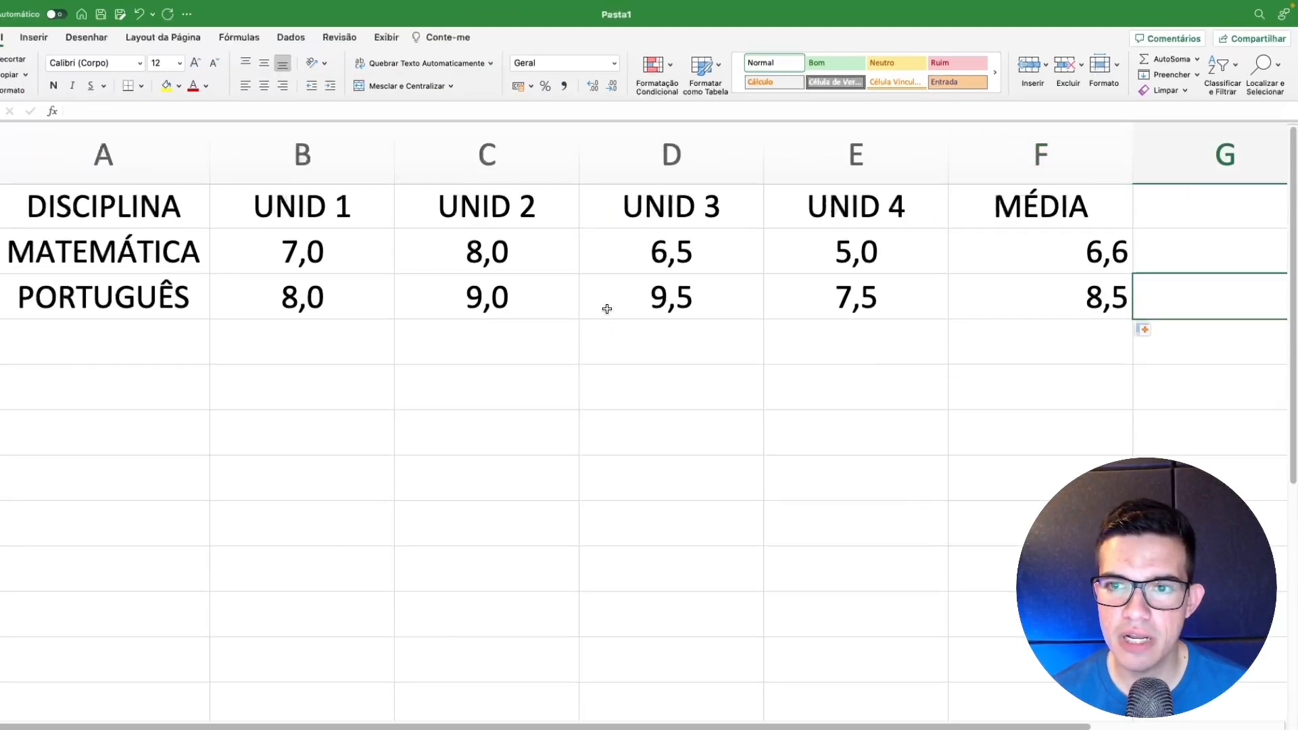
Open the filled formula in F3, check its cell range, and delete the whole formula
click(862, 294)
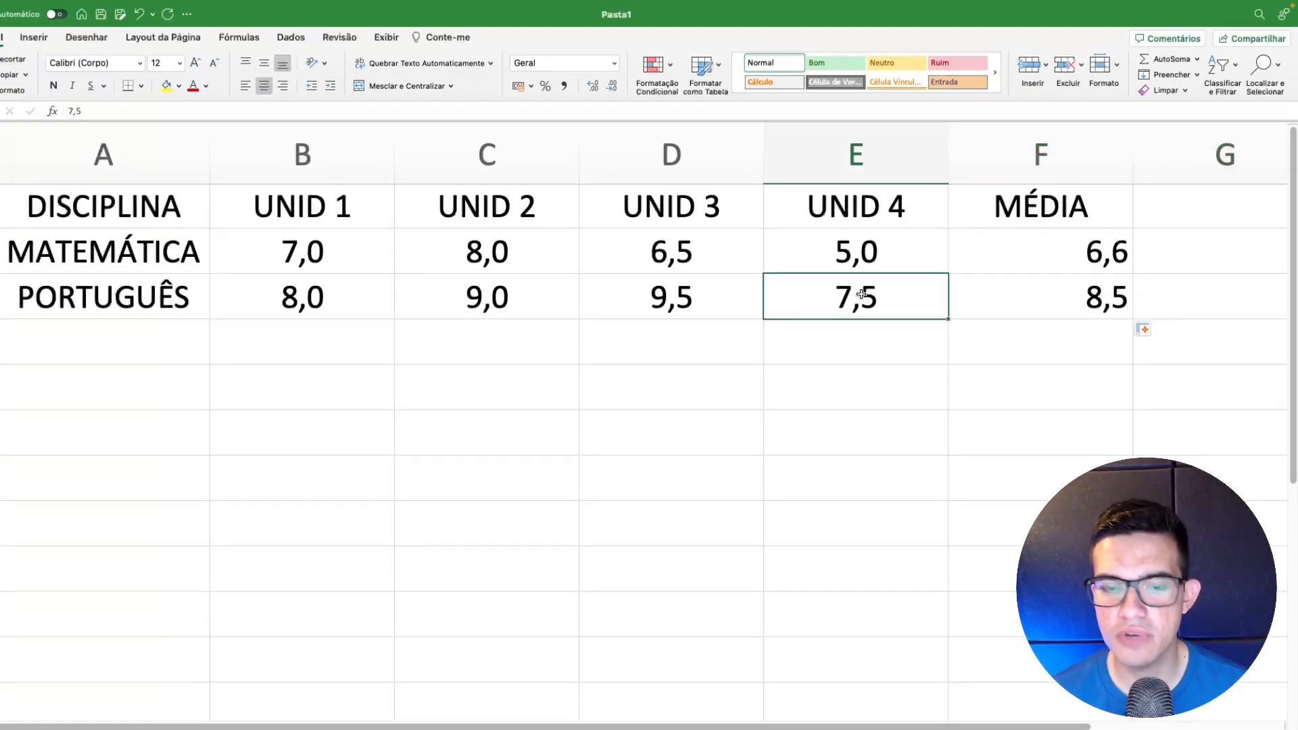
scroll(885, 300, down, 1)
scroll(890, 293, up, 1)
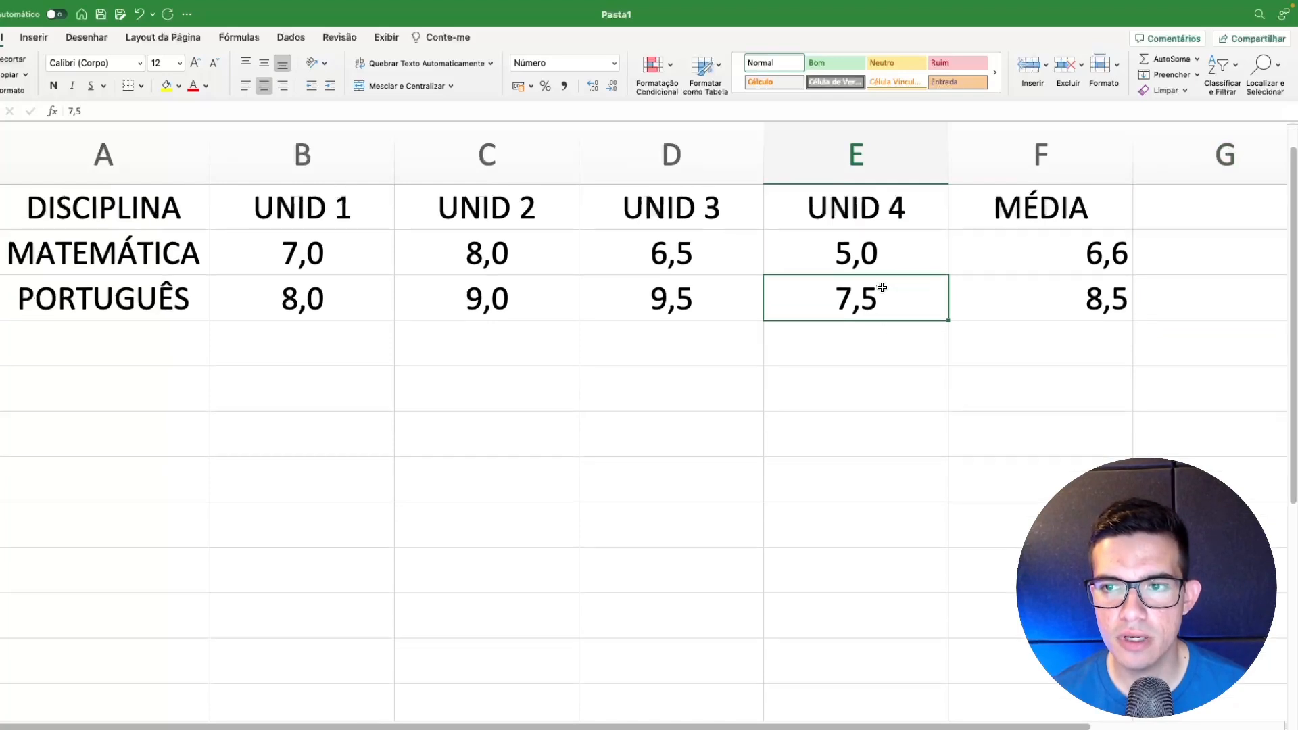
click(994, 293)
double_click(993, 294)
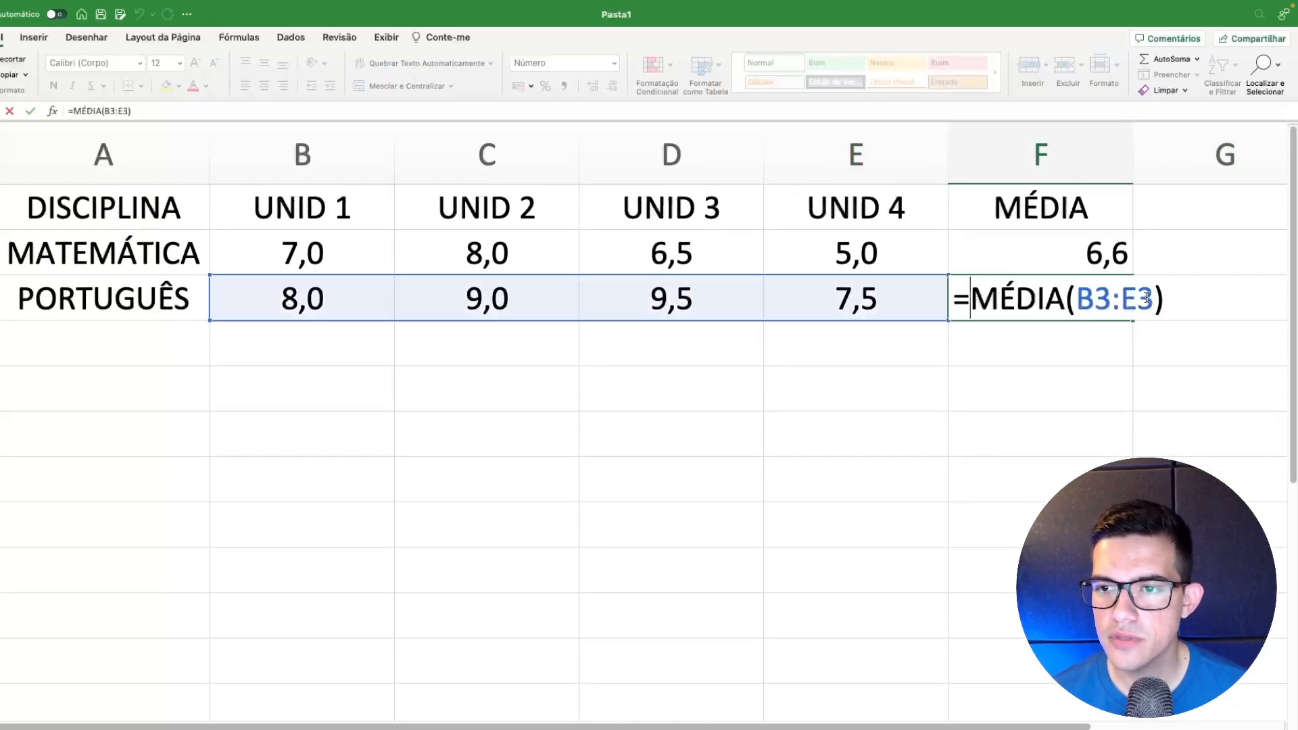
drag(1162, 298, 1077, 298)
click(1182, 298)
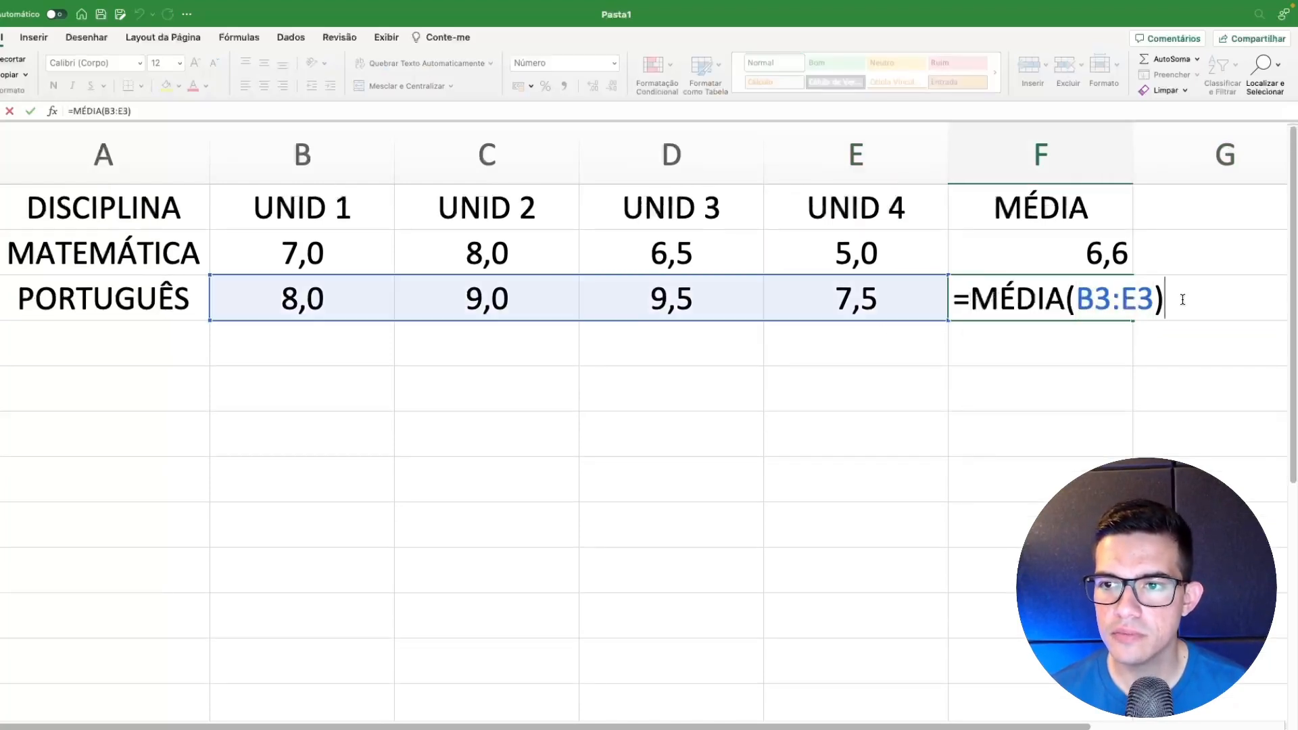
drag(1181, 298, 959, 288)
key(BackSpace)
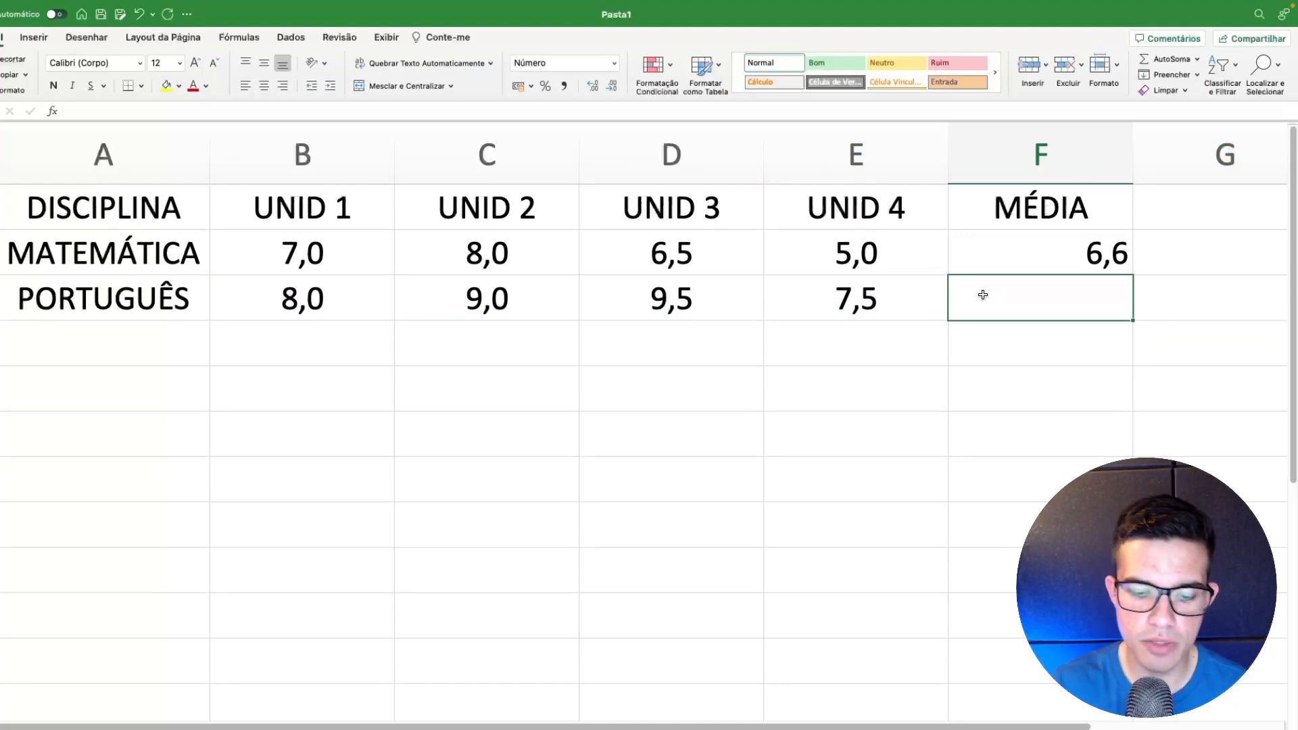
Calculate the PORTUGUÊS average in F3 by writing out the formula =MÉDIA(B3:E3)
text(=MÉDIA()
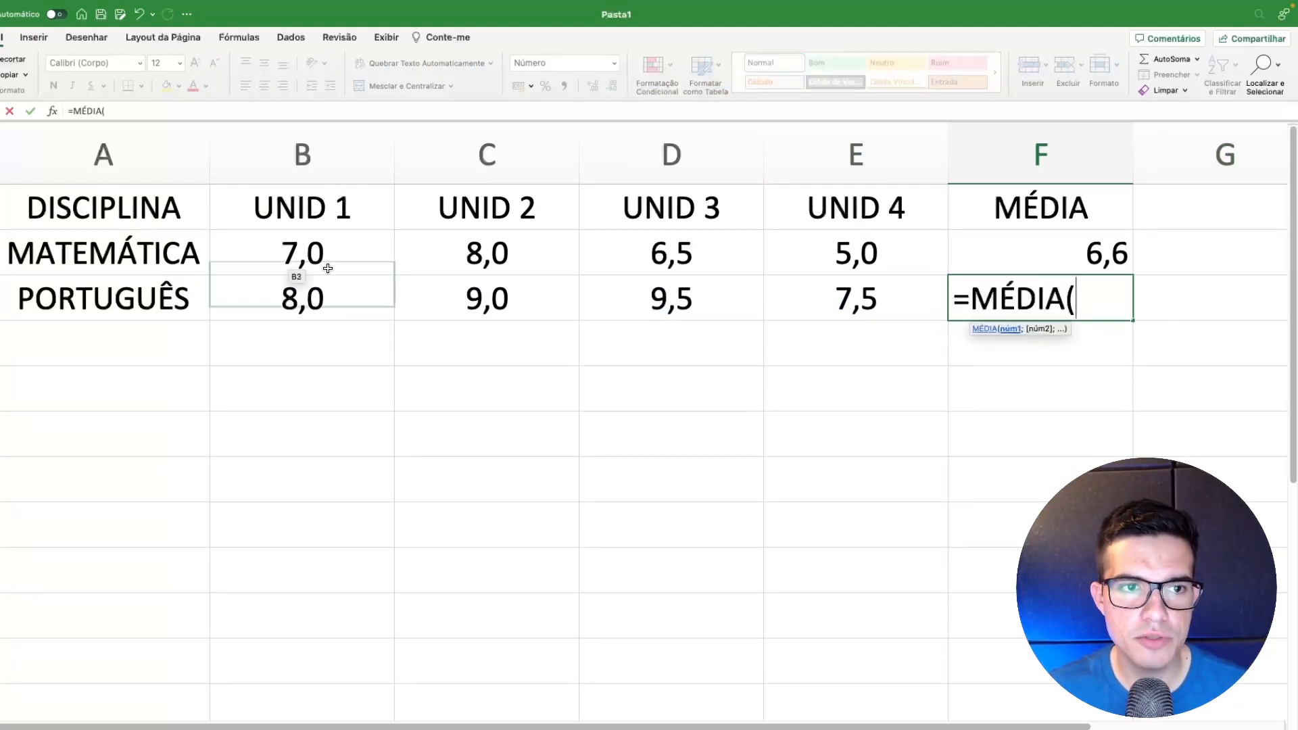
text(B)
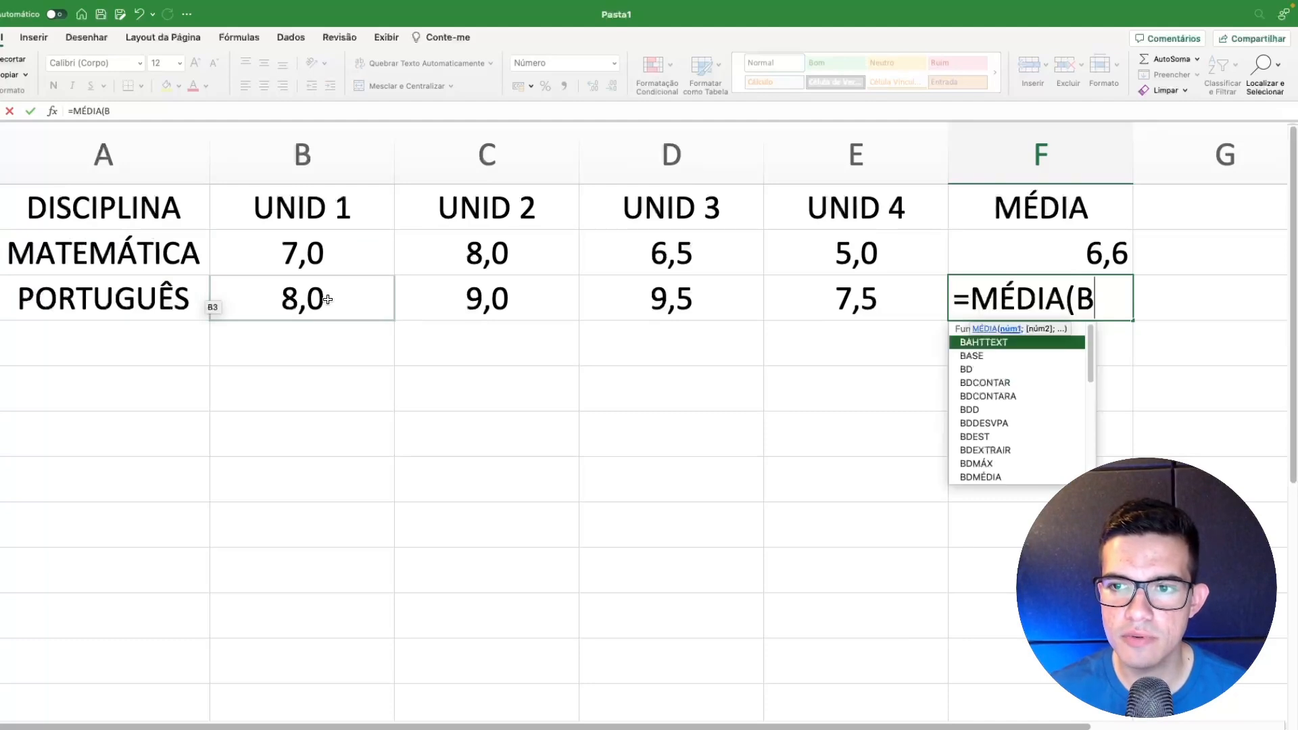
text(3:B)
key(BackSpace)
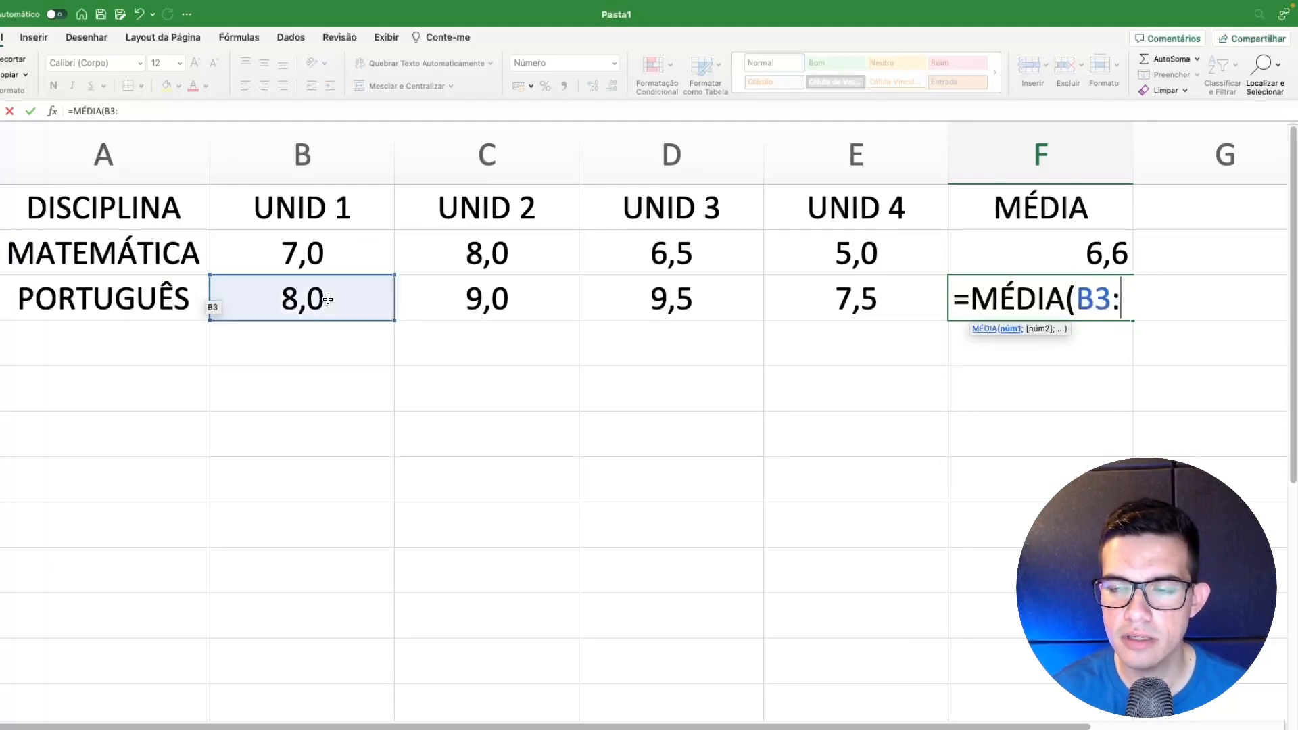
text(E3))
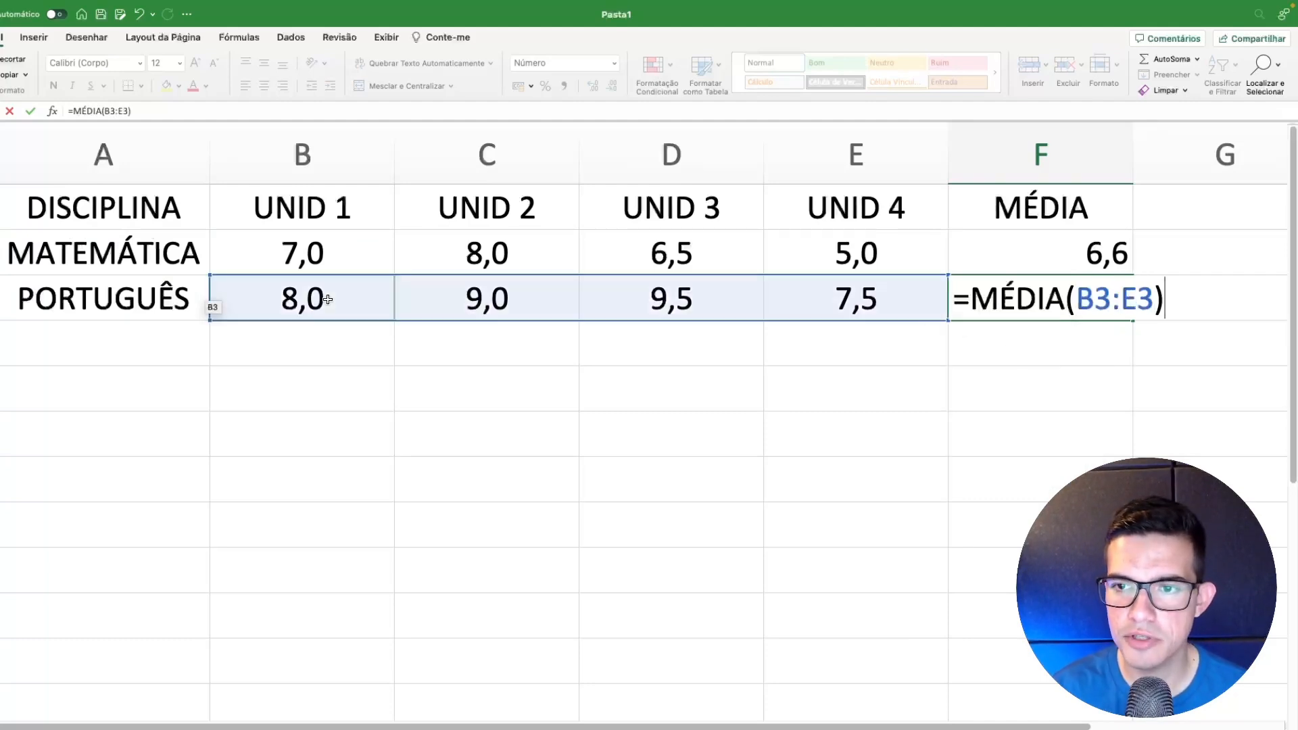
key(Return)
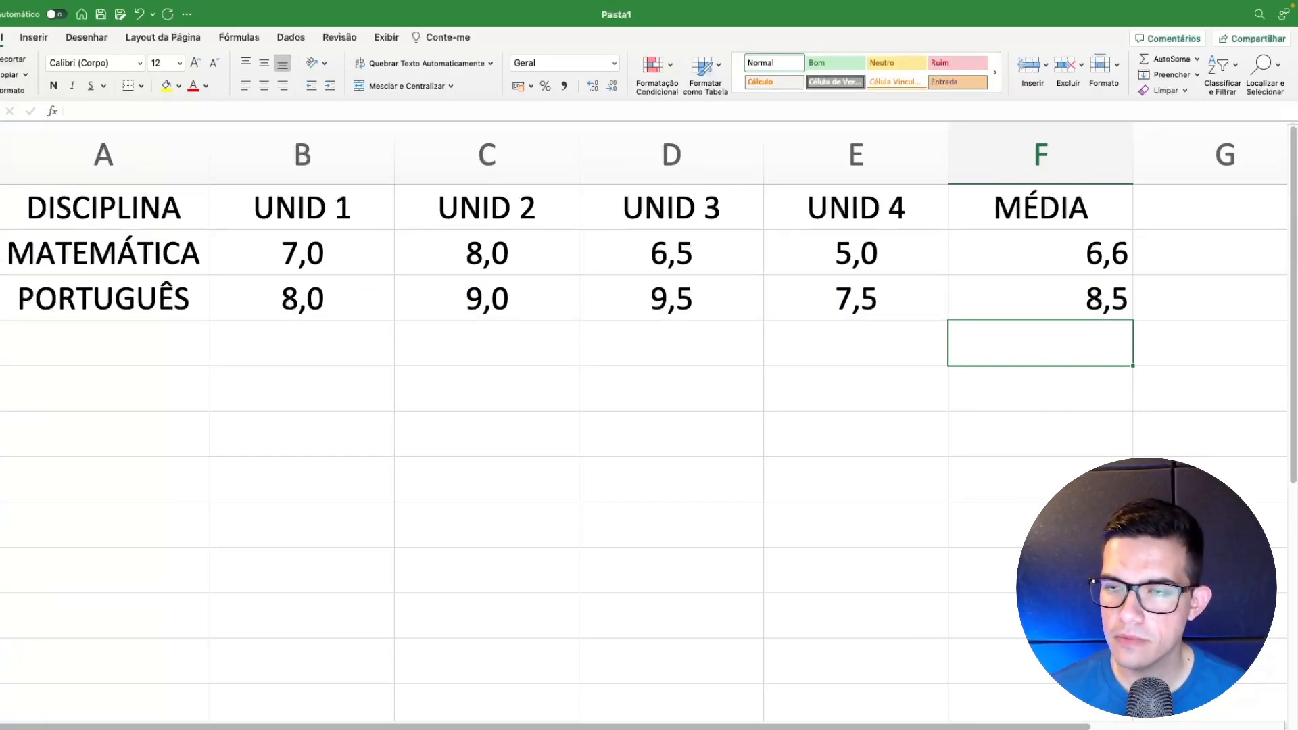
Switch to Microsoft Edge and show the CESPE / CEBRASPE 2021 PC-DF question about averaging crimes with =MÉDIA(B2:C3)
click(513, 342)
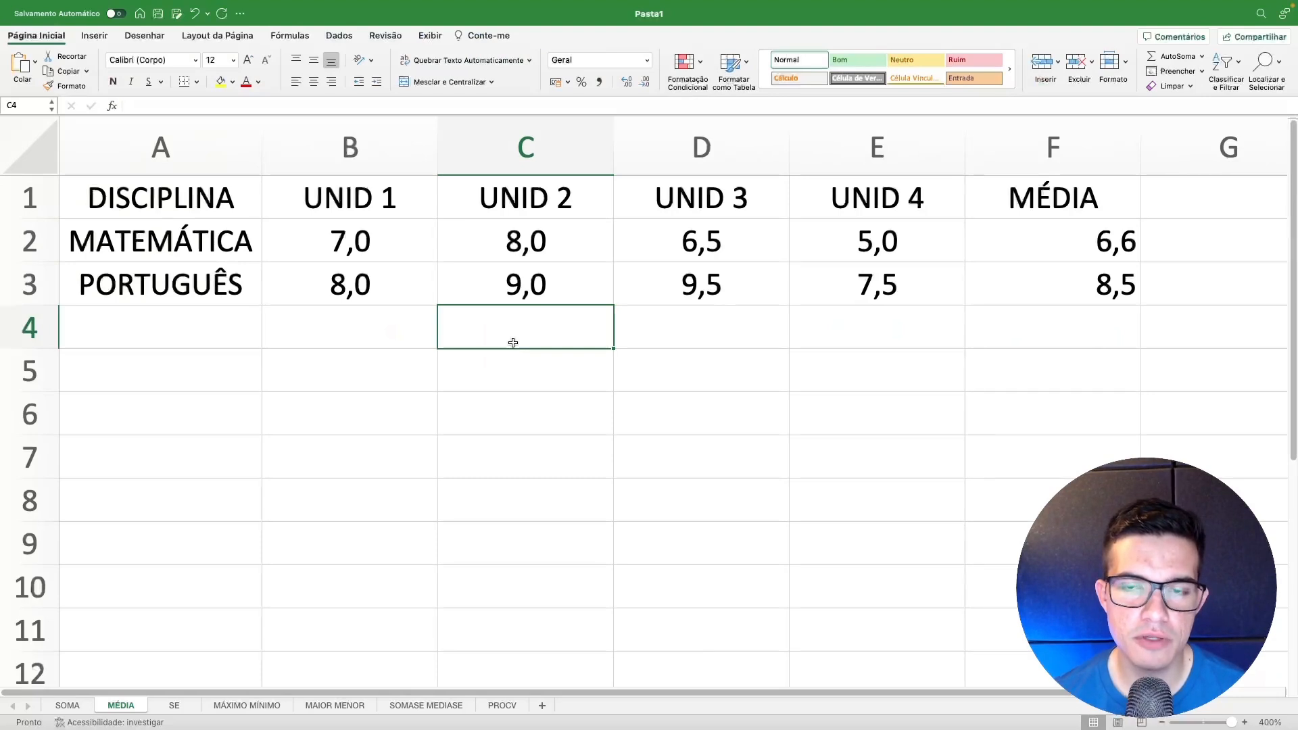
click(1068, 231)
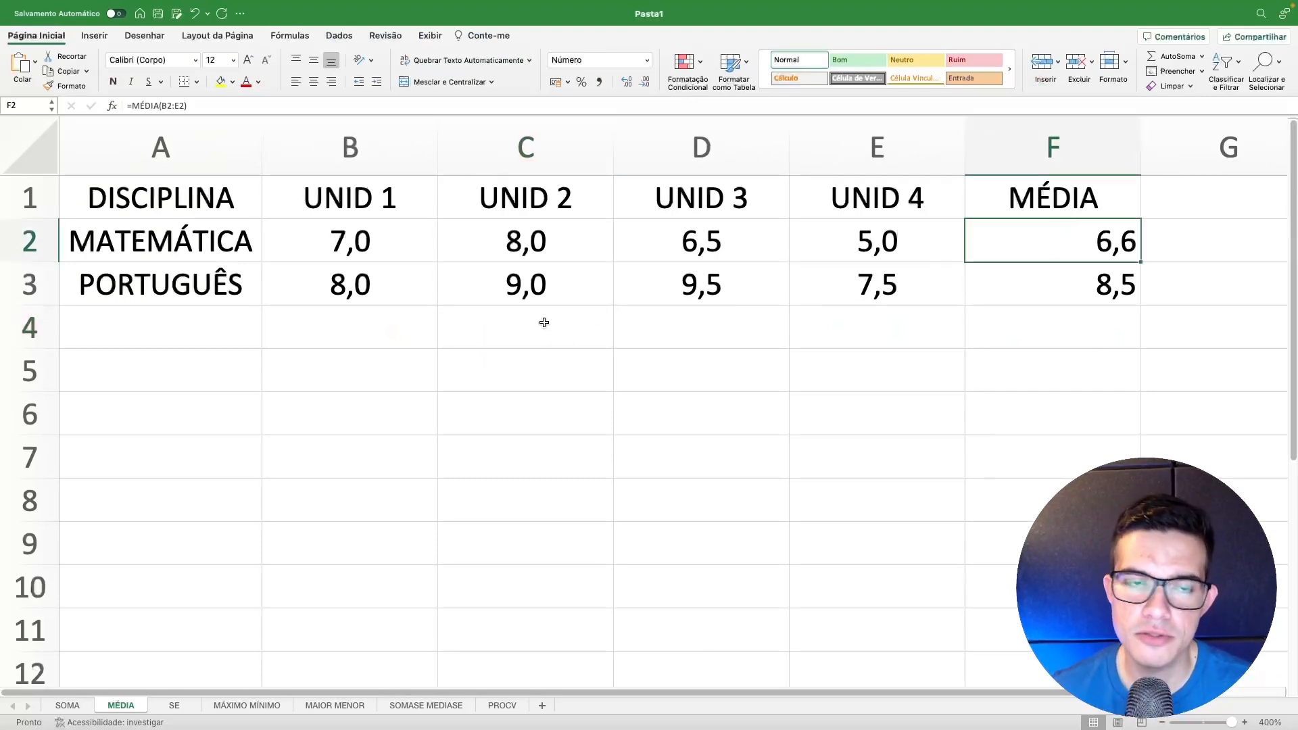
scroll(564, 329, down, 5)
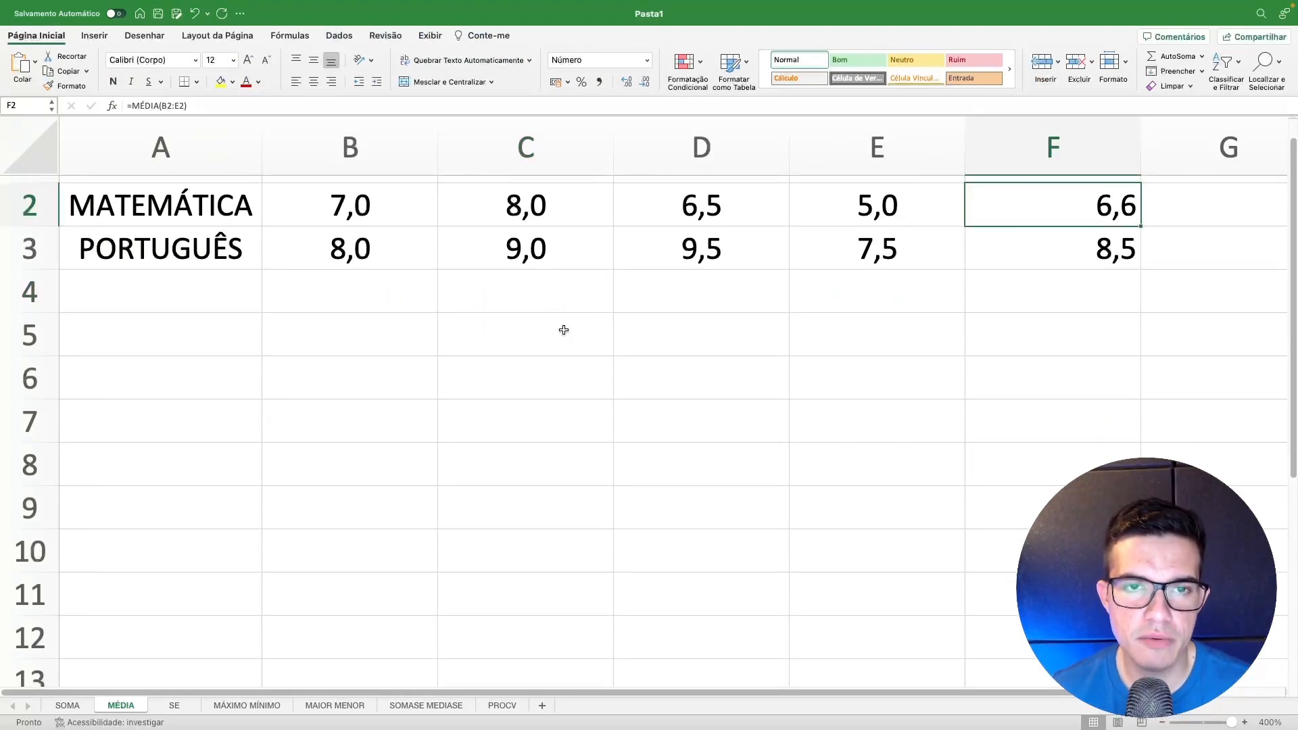
key(alt+Tab)
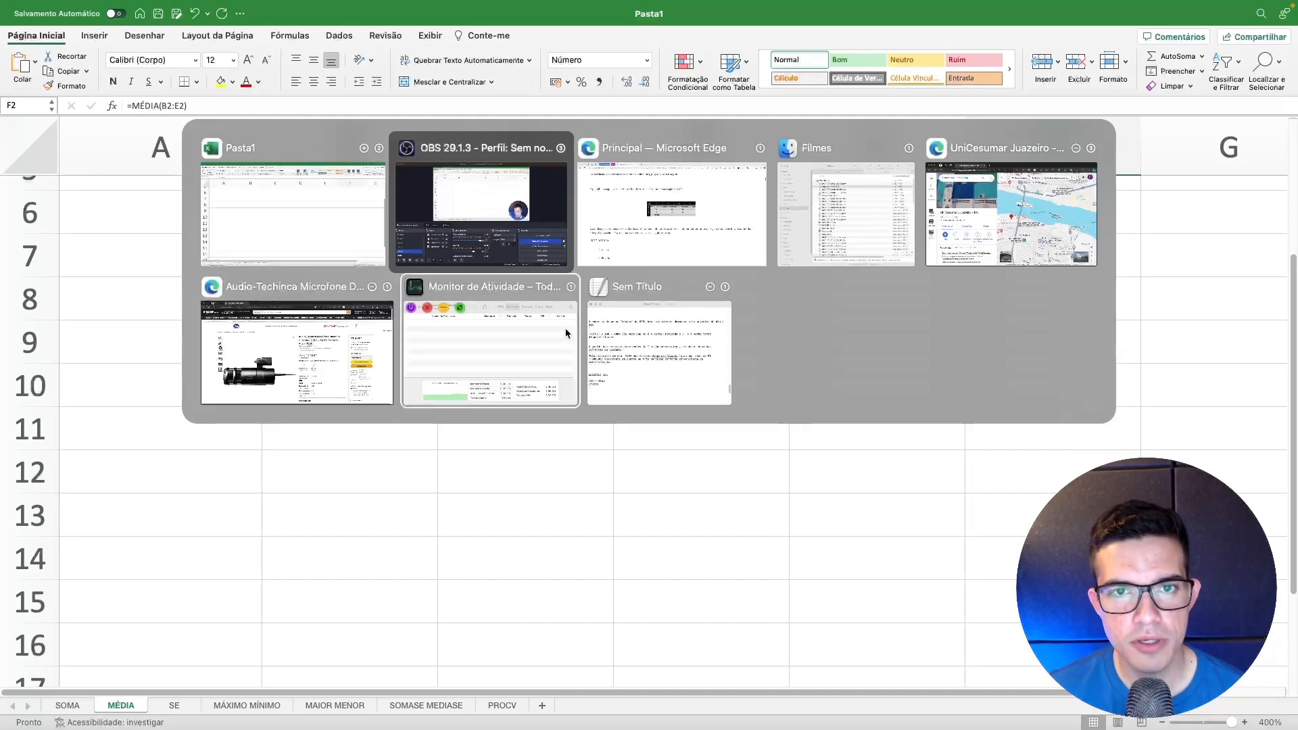
click(565, 333)
scroll(764, 163, up, 2)
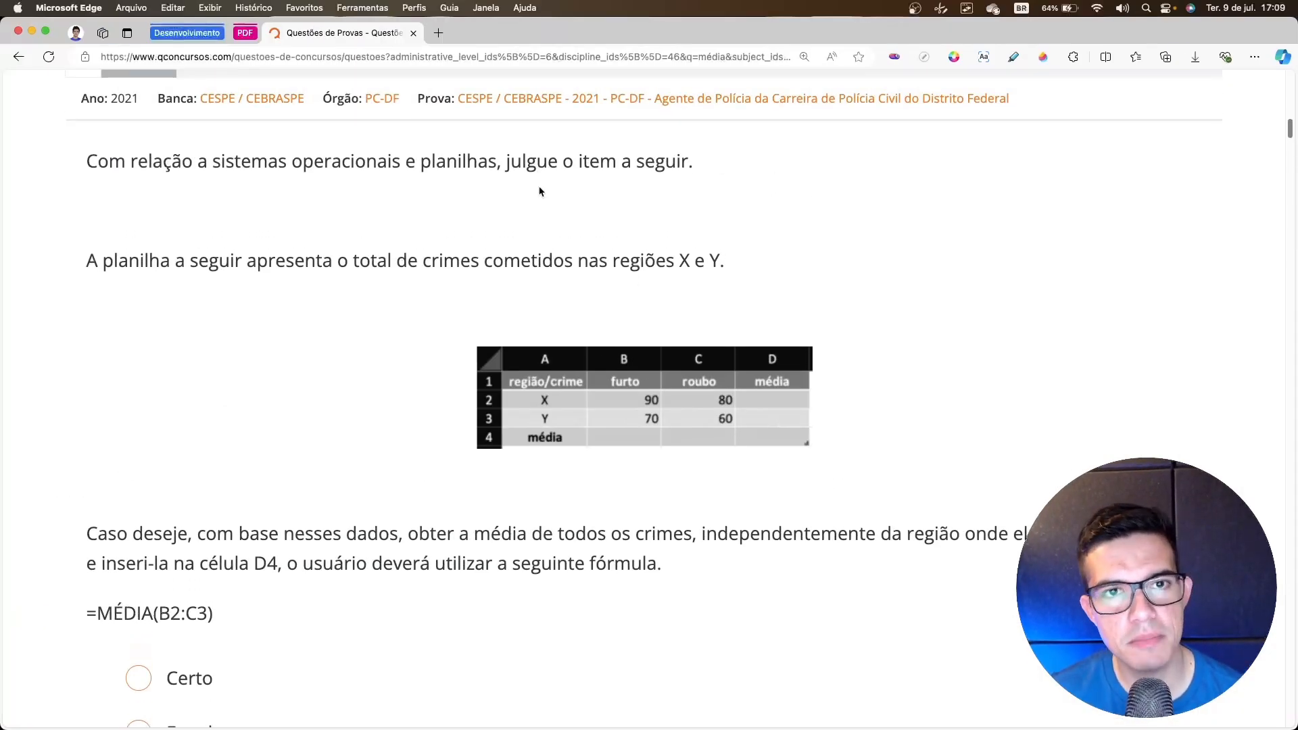
scroll(201, 267, down, 1)
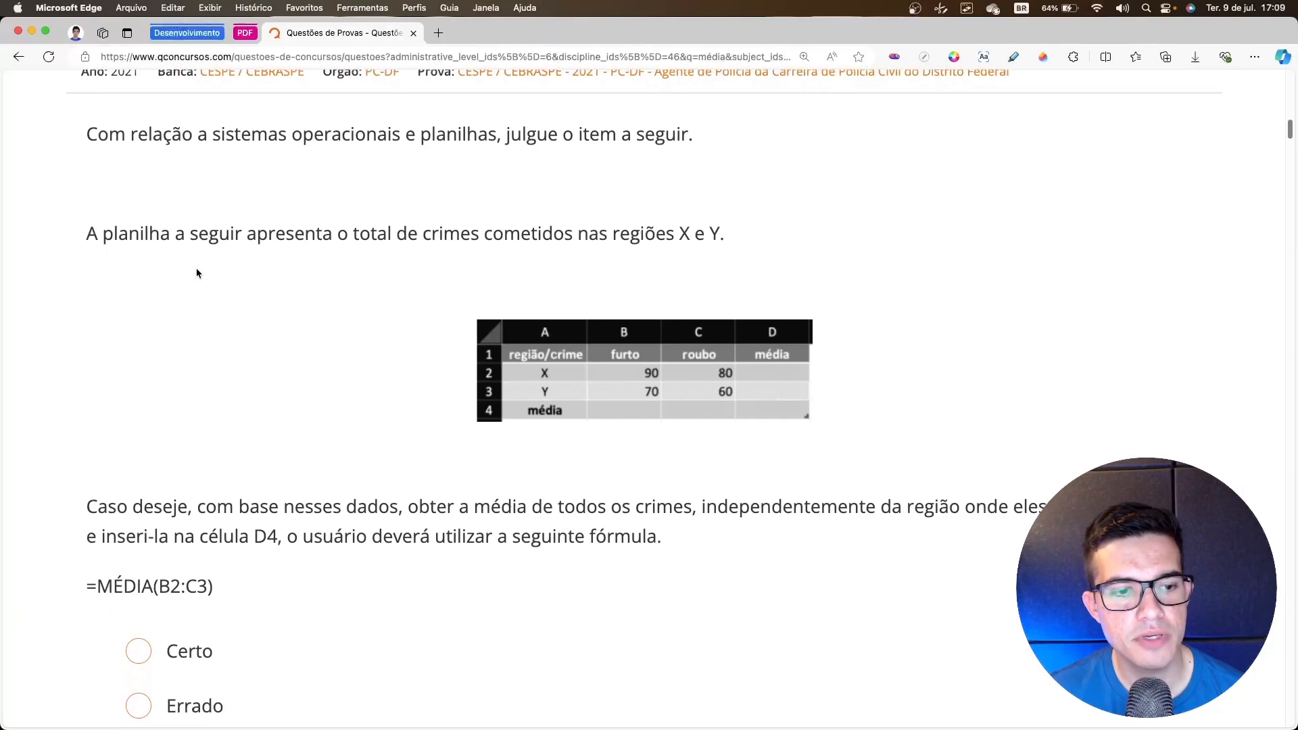
scroll(197, 273, up, 1)
Copy a screenshot of the whole question, including its table and answer options, and return to the MÉDIA sheet in Excel
key(super+shift+4)
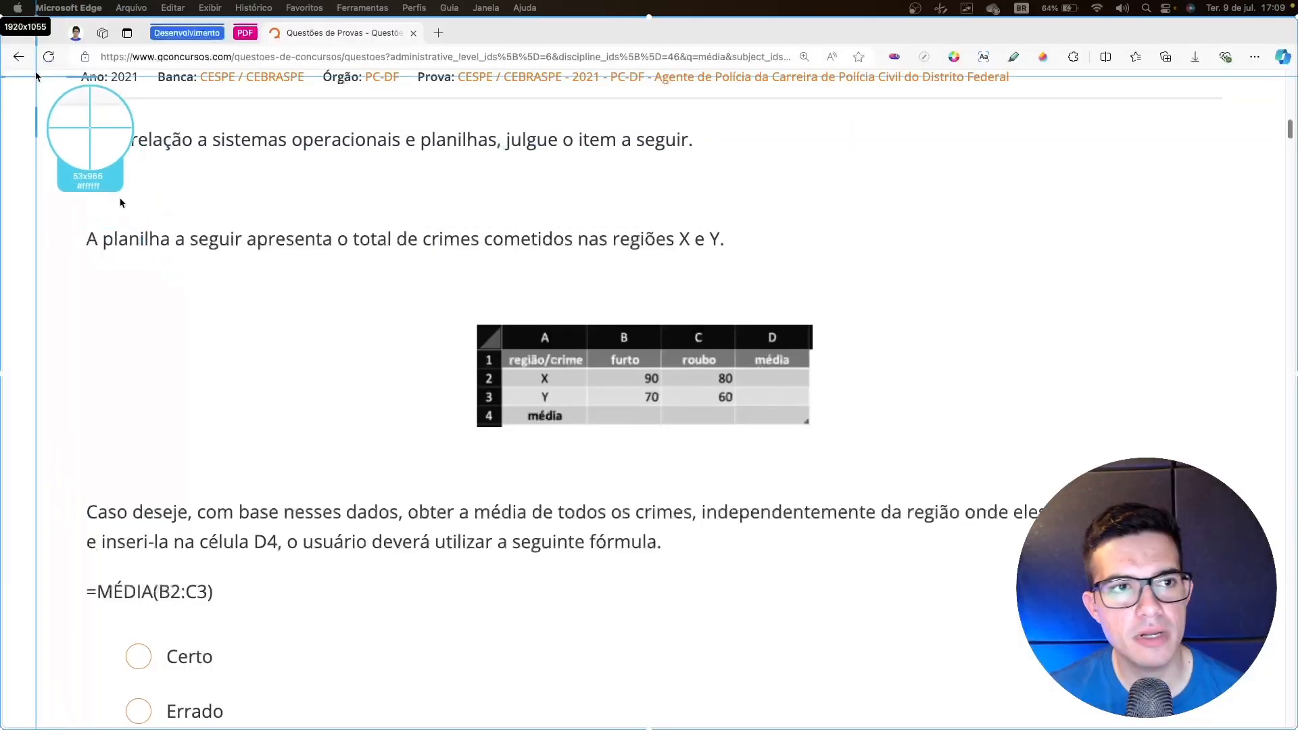
drag(67, 69, 1208, 728)
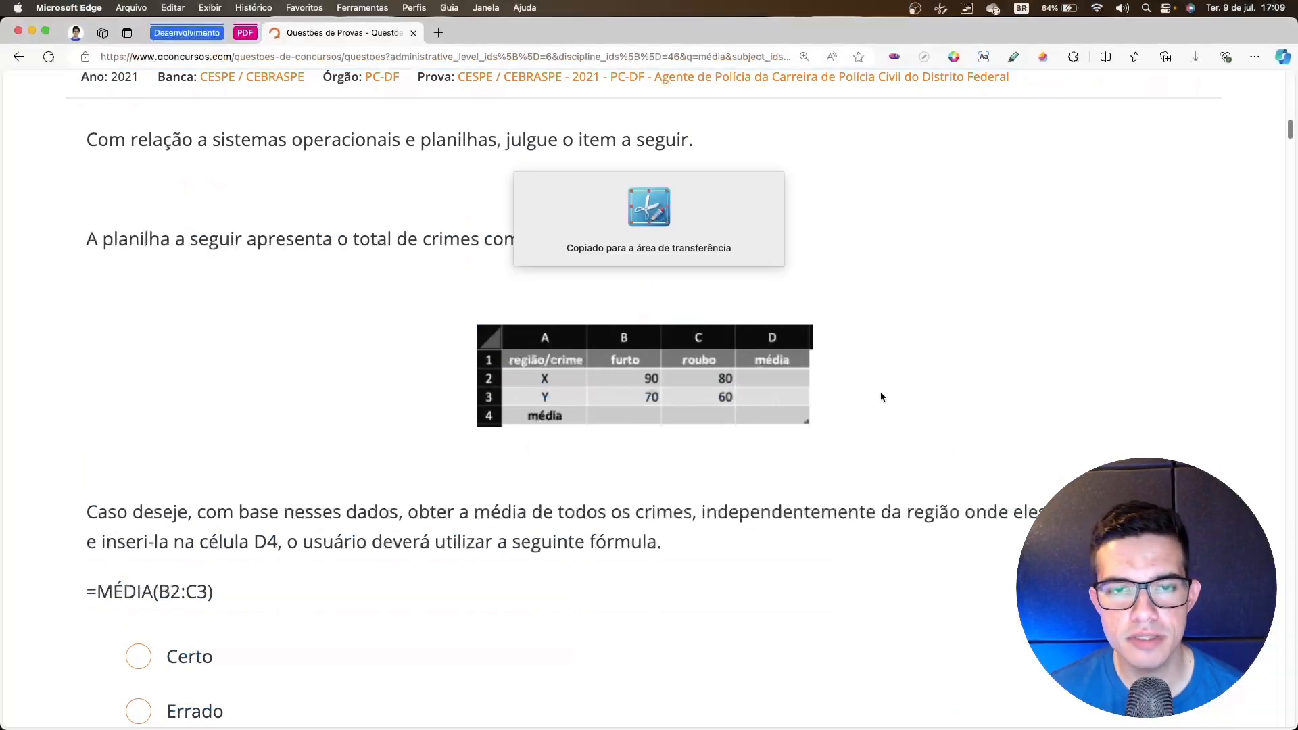
key(super+Tab)
scroll(433, 327, up, 3)
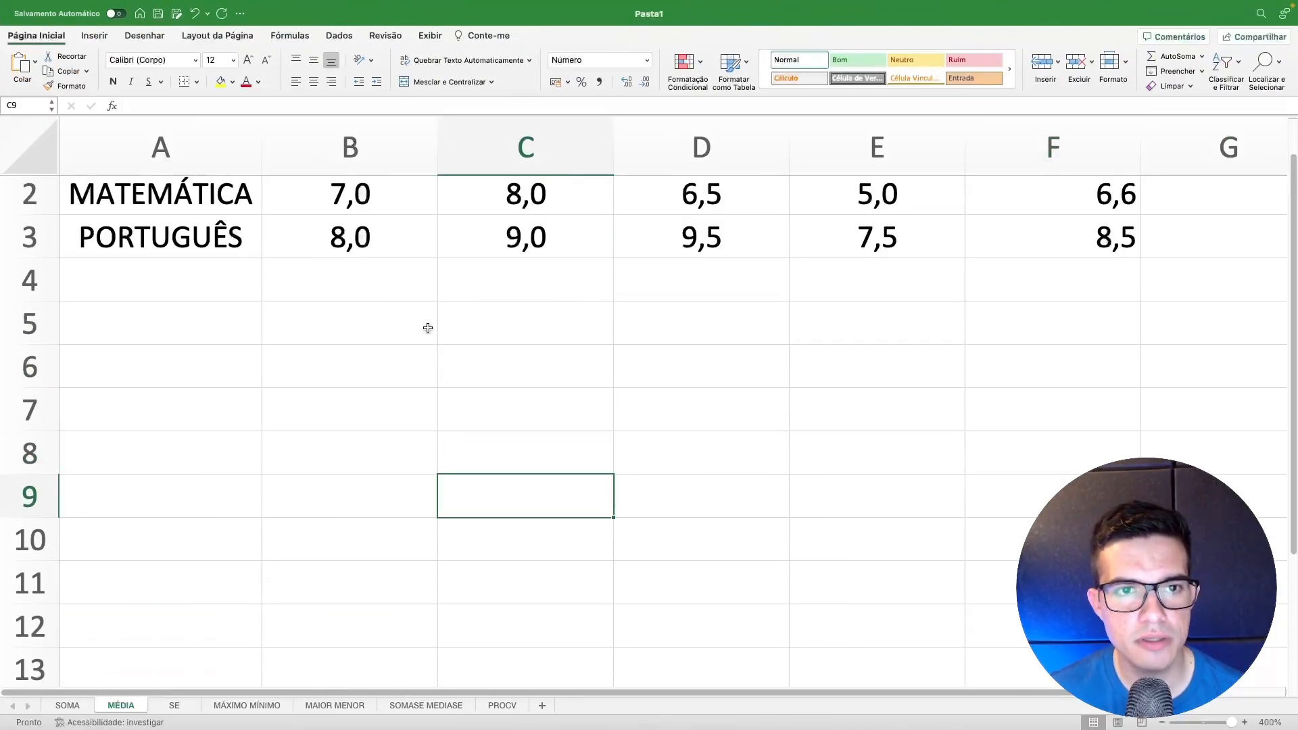
Paste the exam question screenshot below the grades table and scale it to span about rows 5 to 17 of columns A to F
scroll(428, 328, down, 3)
drag(1234, 727, 1206, 723)
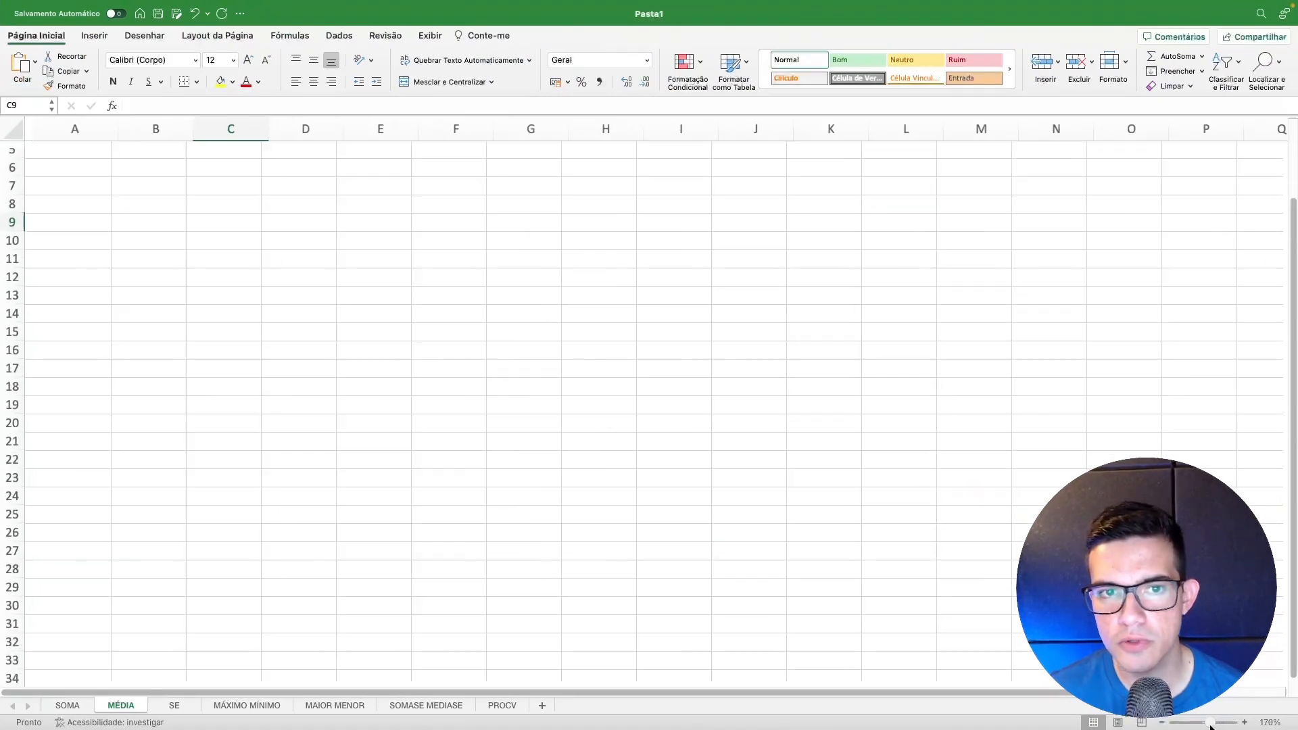
scroll(401, 406, up, 3)
key(super+v)
drag(402, 327, 289, 287)
drag(594, 525, 346, 340)
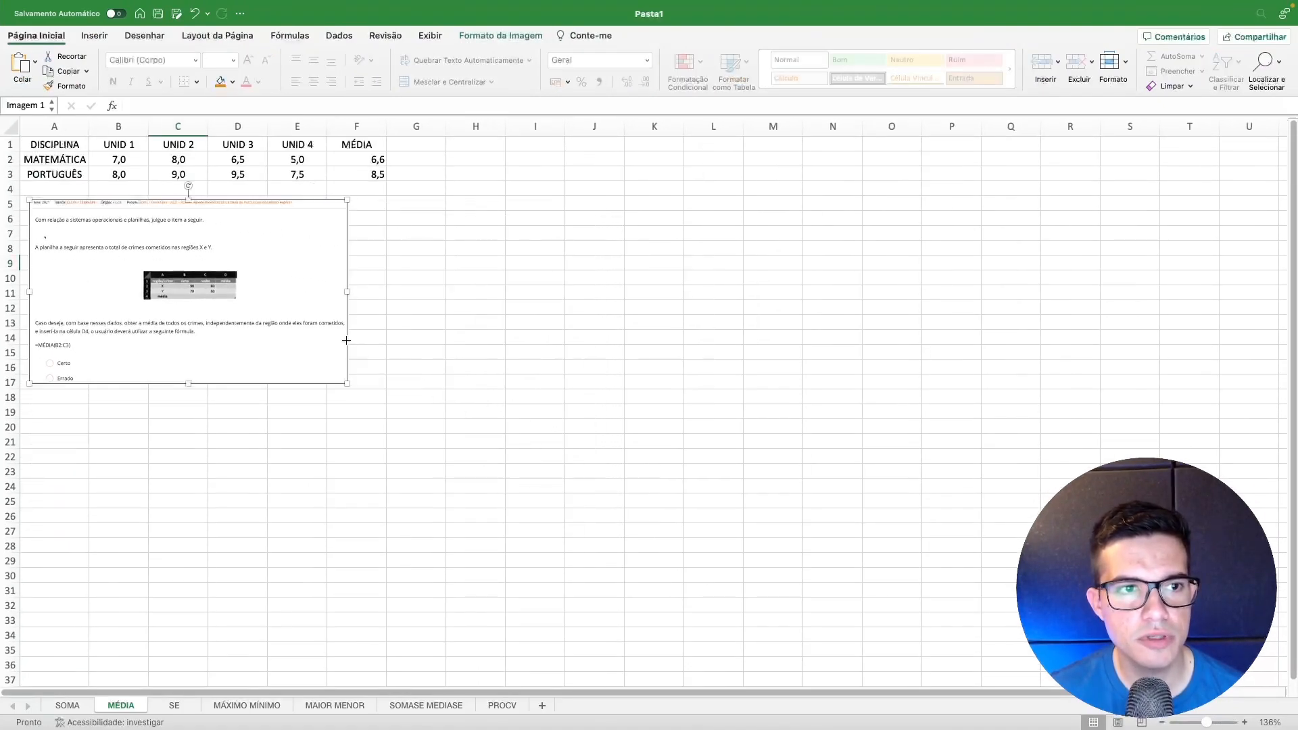
Examine the pasted question's statement, crime table, proposed formula and answer options
drag(1210, 724, 1228, 722)
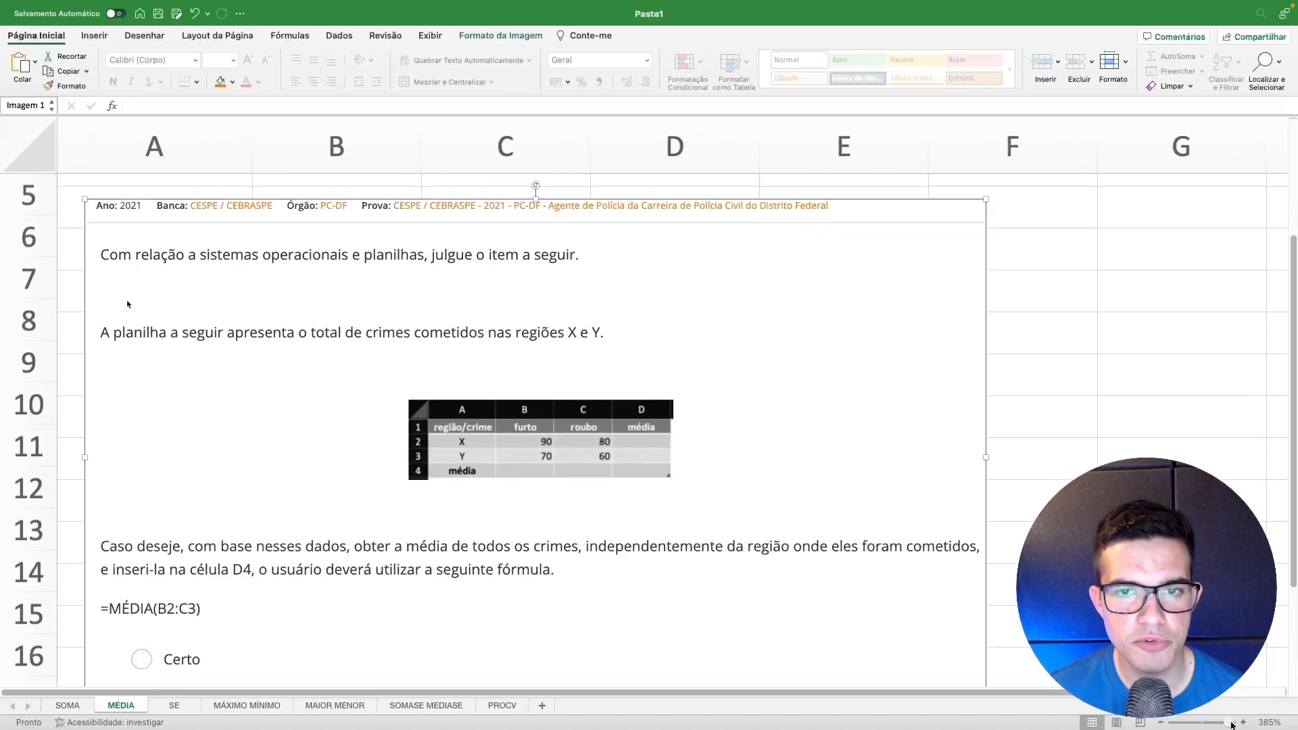
click(1078, 457)
scroll(875, 392, down, 2)
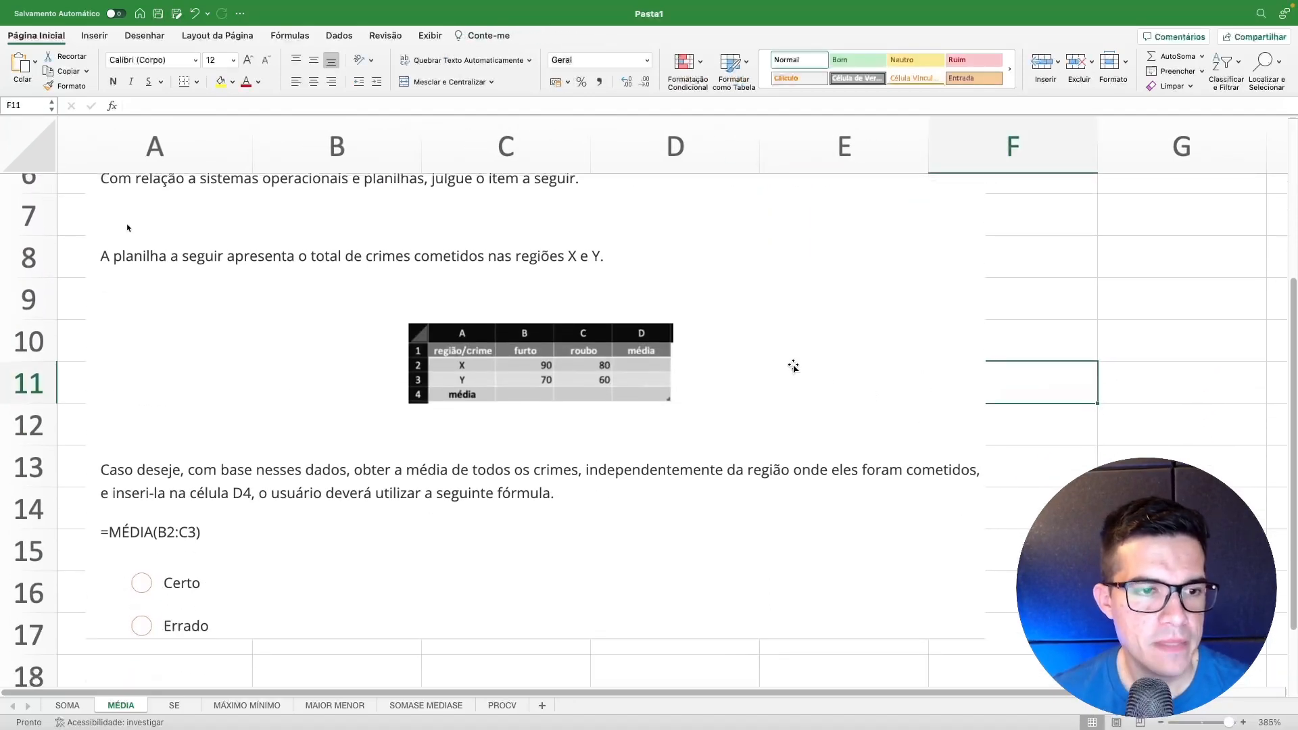
scroll(237, 298, down, 1)
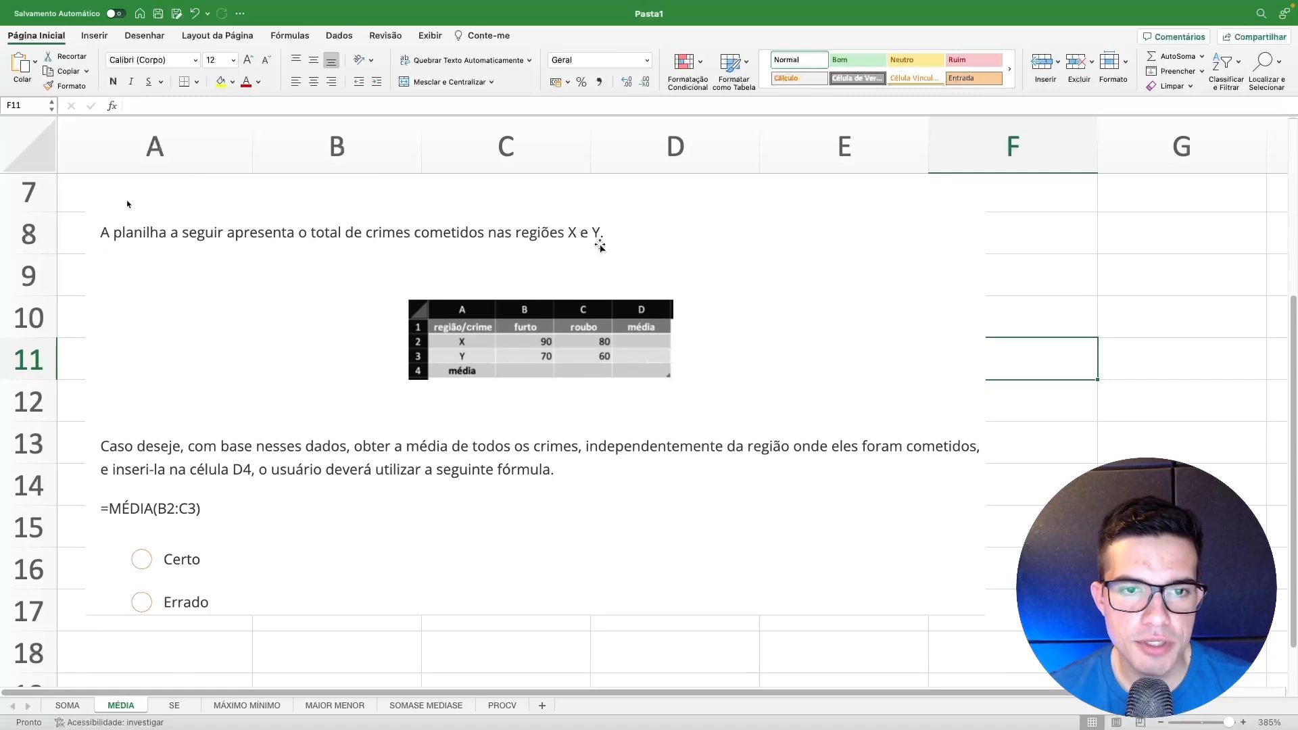
scroll(527, 348, down, 3)
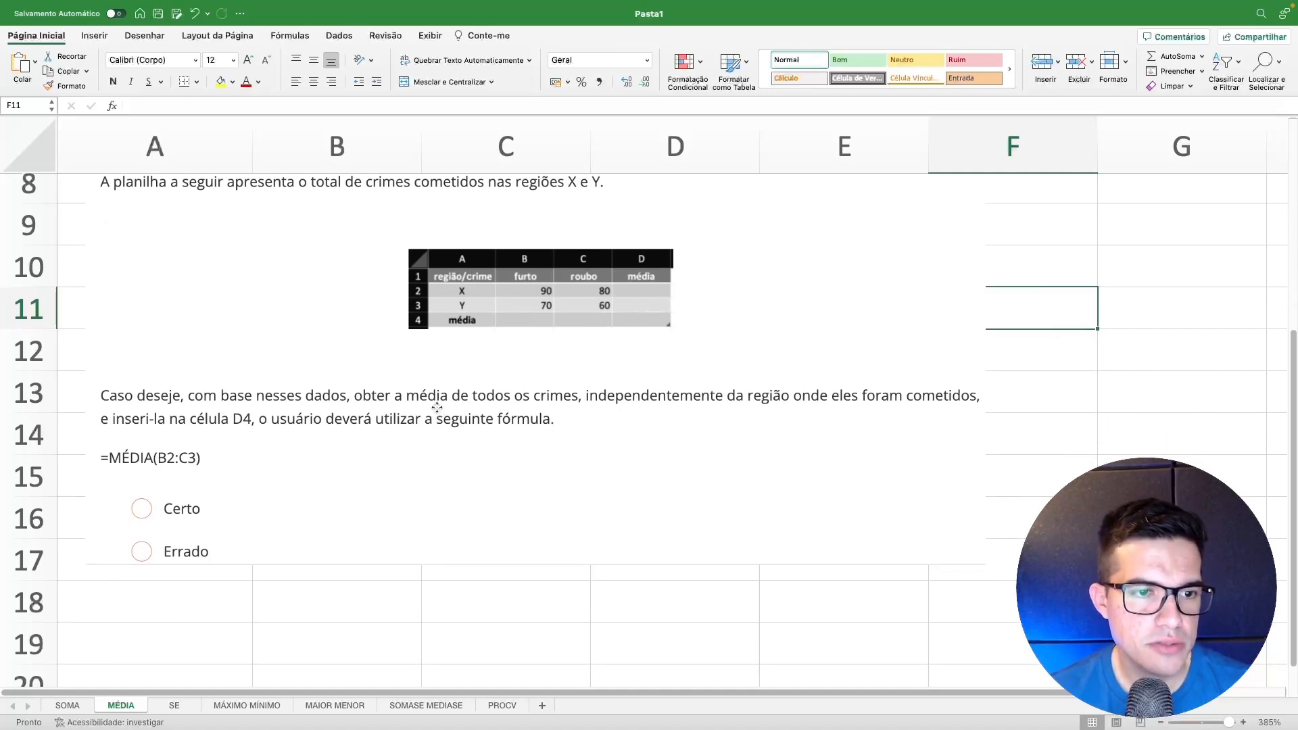
drag(437, 407, 429, 409)
click(400, 605)
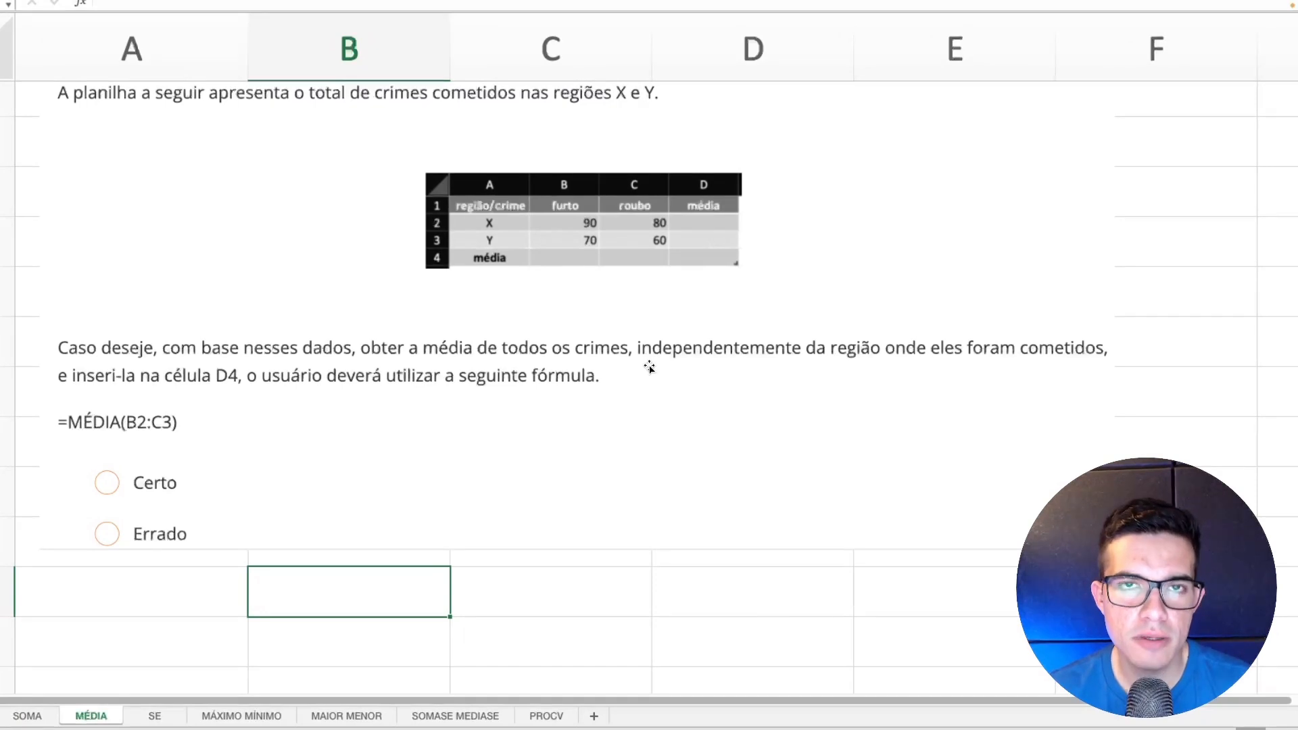
scroll(649, 367, up, 2)
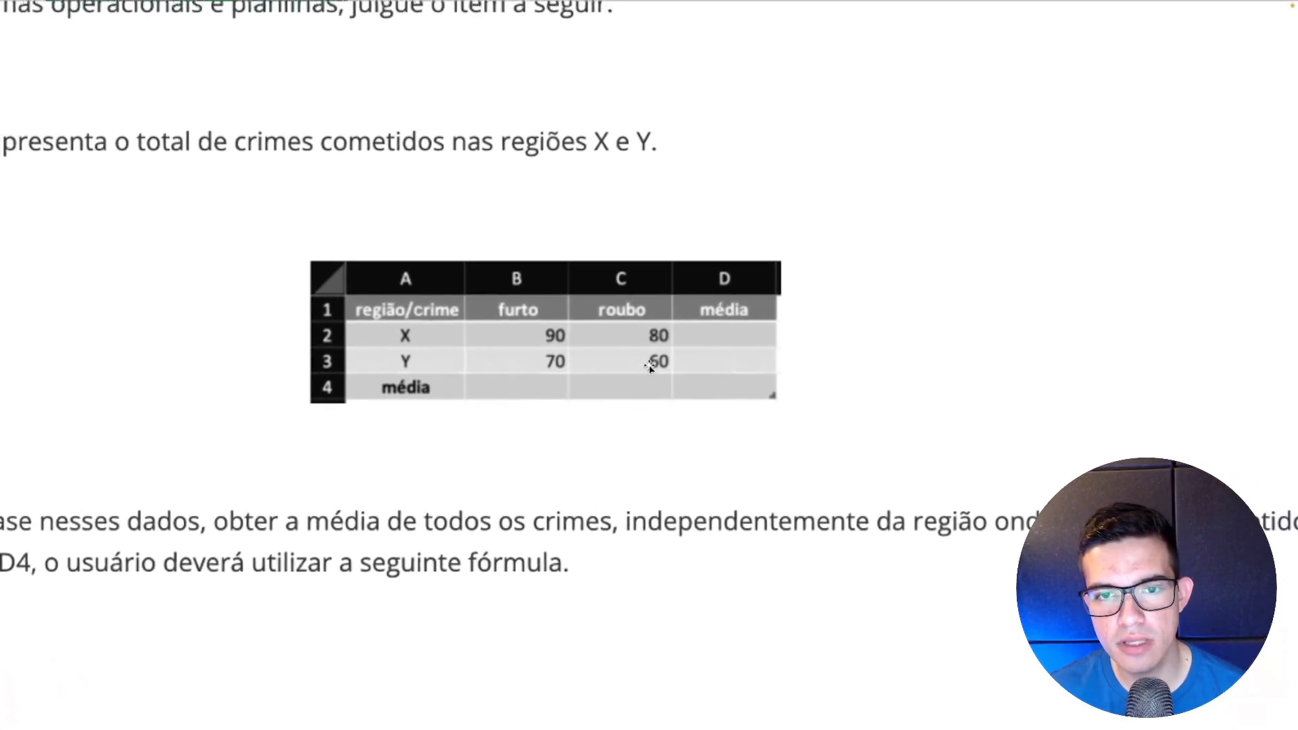
Annotate the question in blue pen, outlining the pictured table's B2:C3 values and the =MÉDIA(B2:C3) formula, and crossing Certo as the answer
click(154, 37)
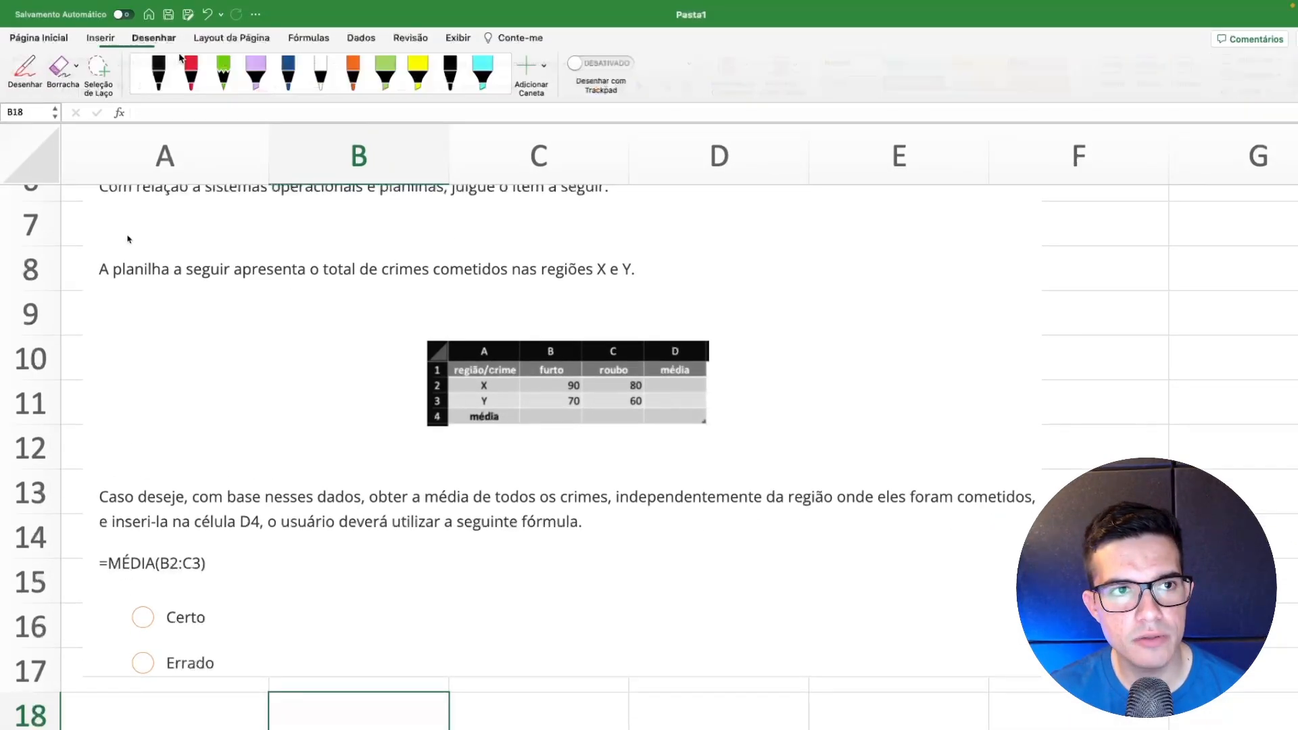
click(292, 77)
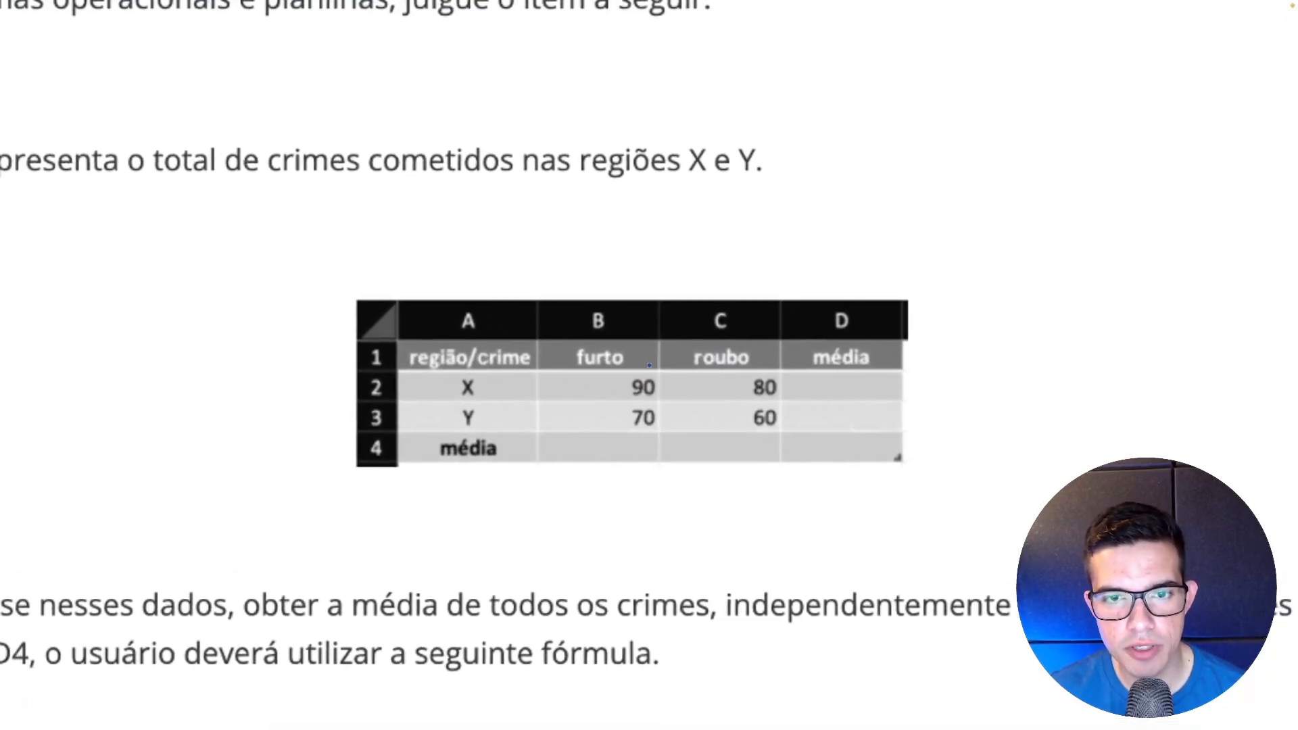
mouse_move(649, 365)
mouse_down()
mouse_move(530, 376)
mouse_move(652, 405)
mouse_move(655, 422)
mouse_move(831, 426)
mouse_move(713, 361)
mouse_move(728, 287)
mouse_move(596, 289)
mouse_up()
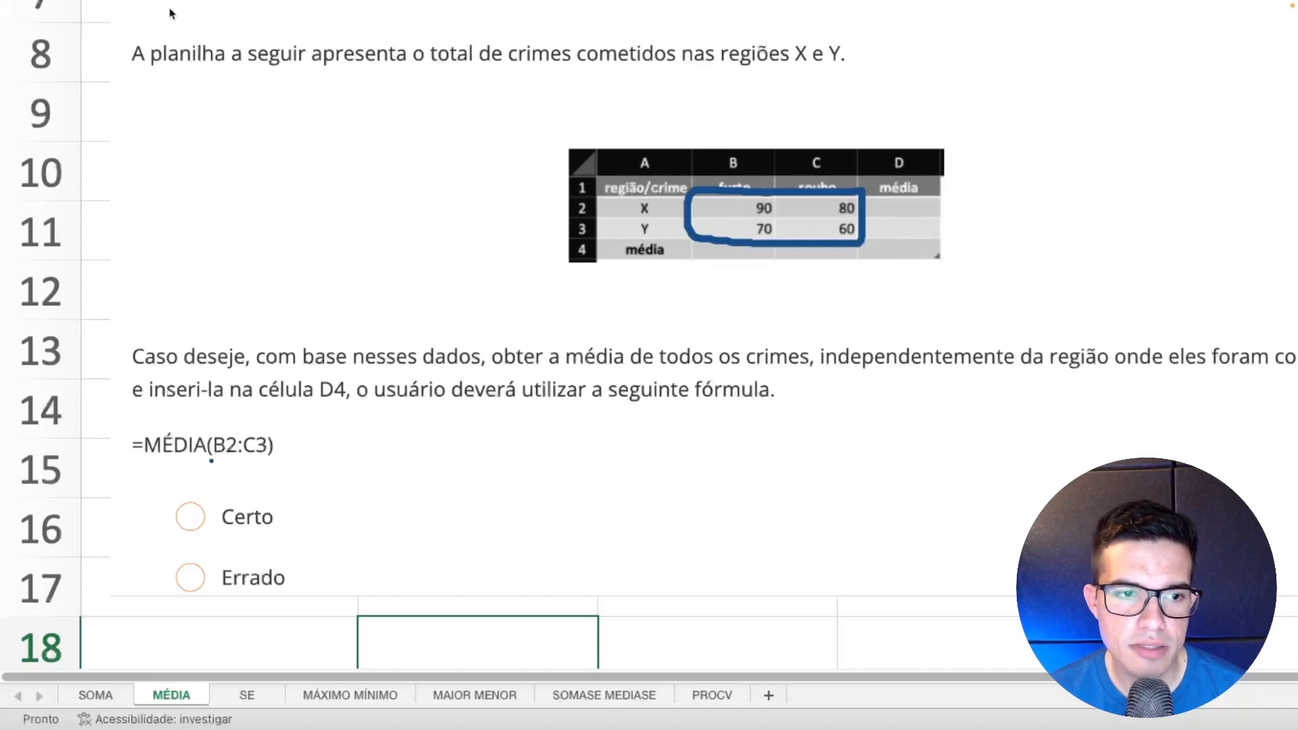
mouse_move(124, 466)
mouse_down()
mouse_move(310, 465)
mouse_move(301, 422)
mouse_move(144, 421)
mouse_move(127, 486)
mouse_move(218, 538)
mouse_up()
drag(162, 541, 223, 487)
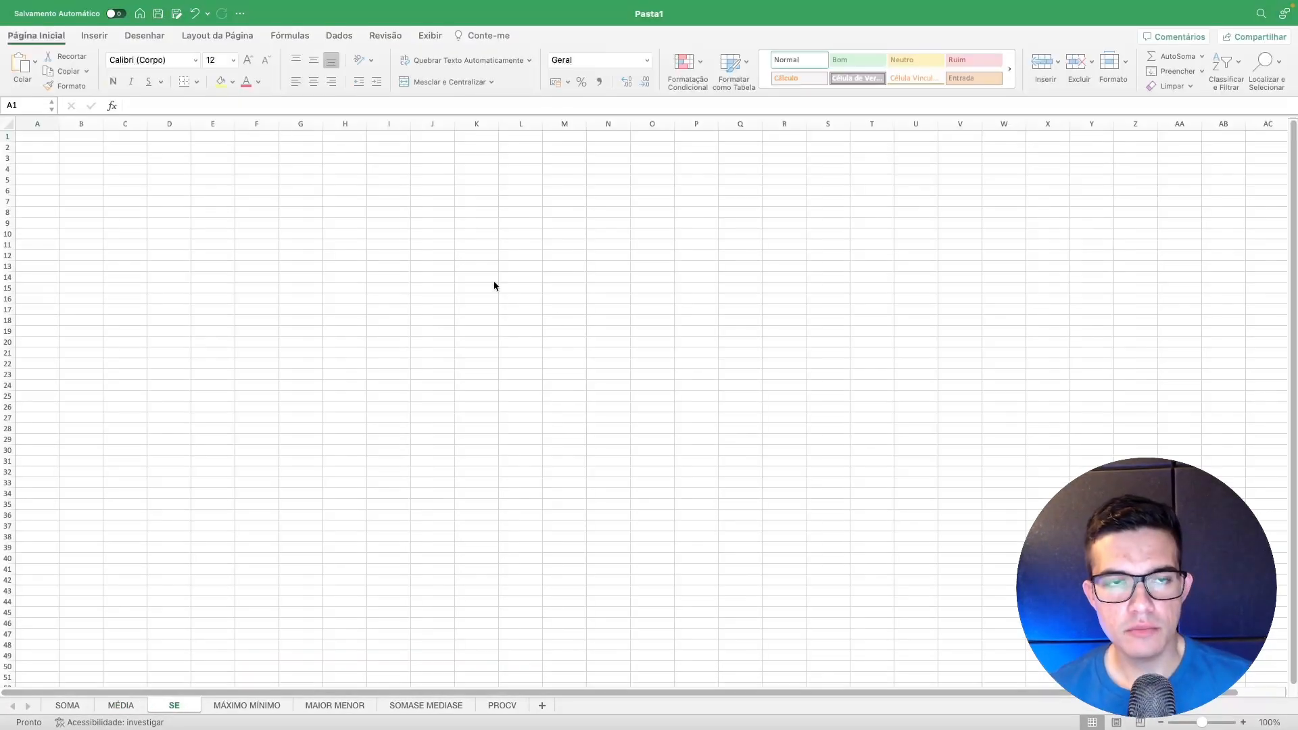
Copy the grades table A1:F3 from the MÉDIA sheet and paste it at A1 of the SE sheet
click(226, 190)
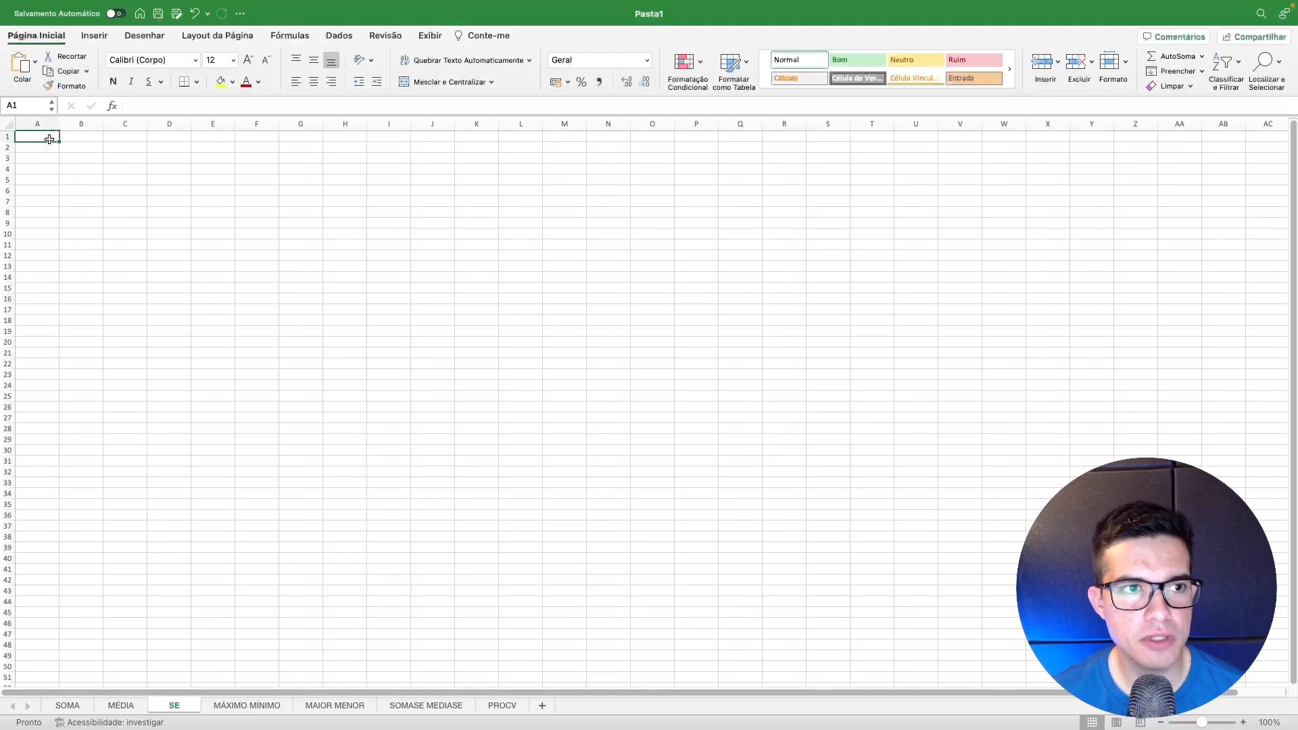
drag(1201, 723, 1234, 723)
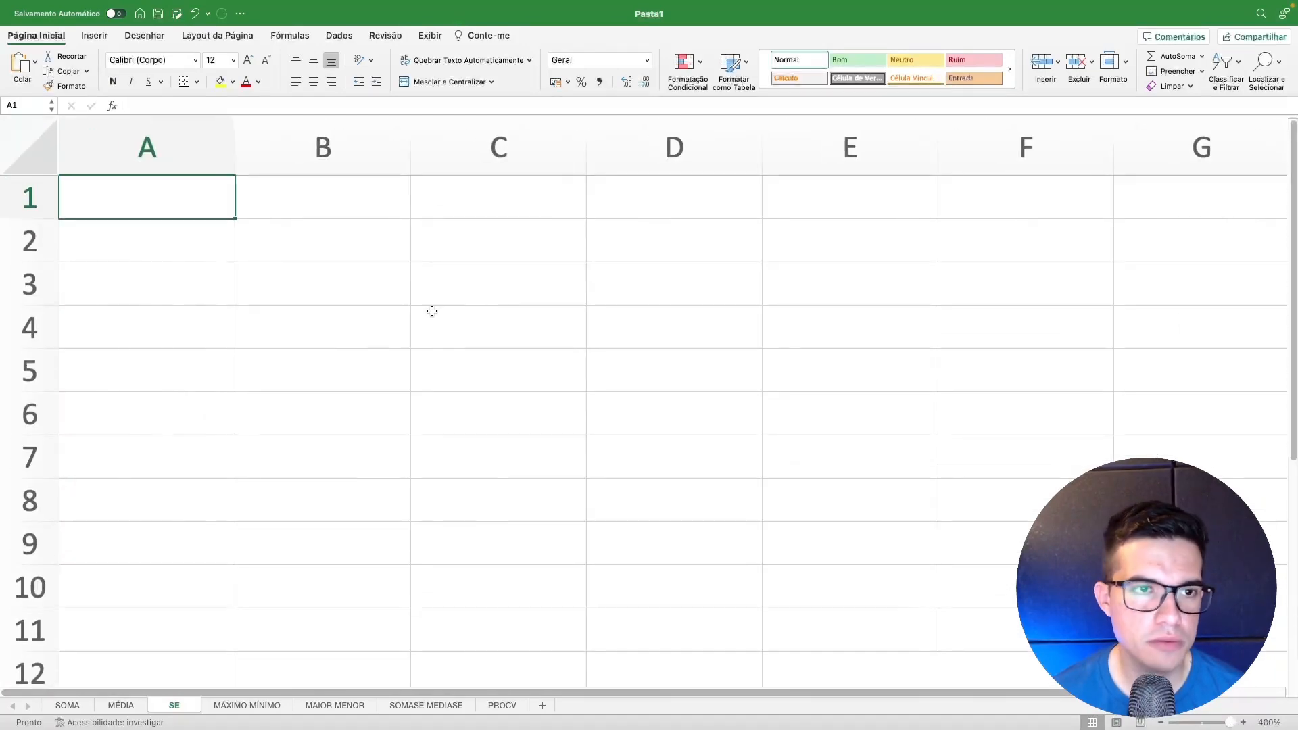
key(Return)
click(196, 211)
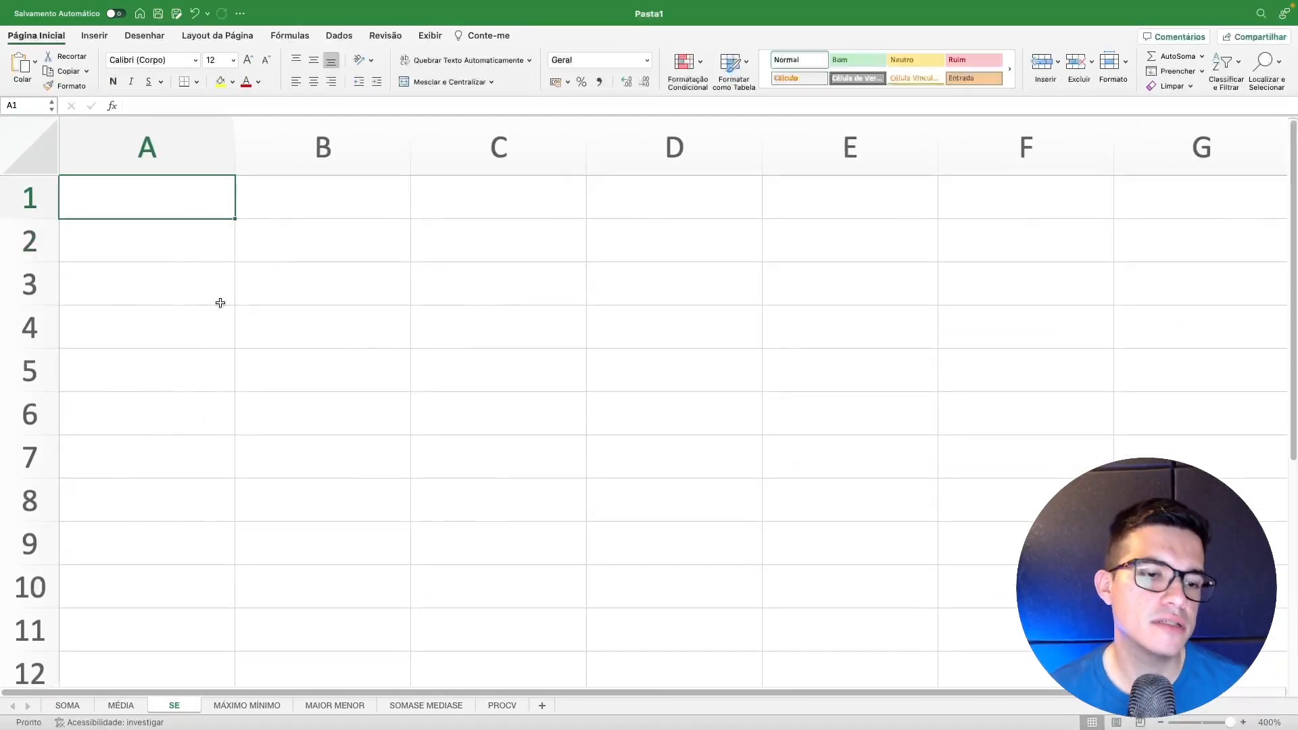
click(121, 706)
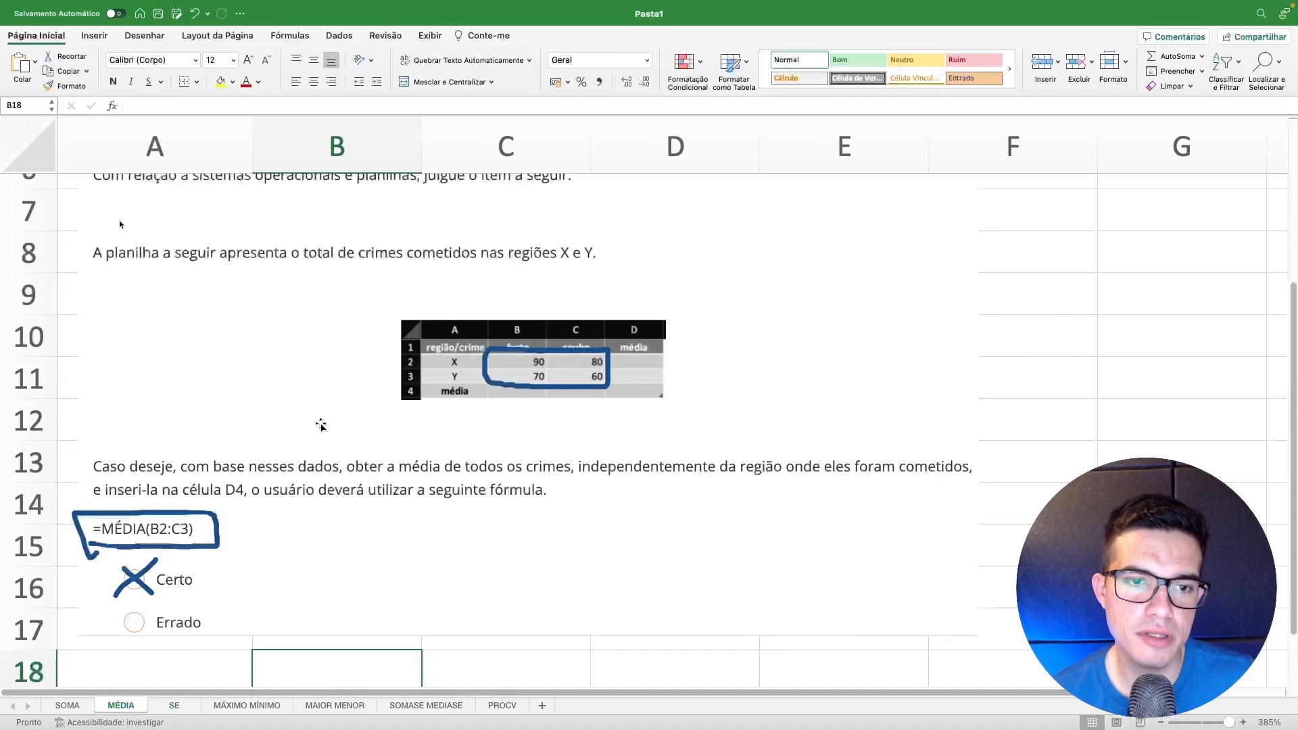
scroll(314, 453, up, 5)
scroll(287, 281, down, 1)
scroll(357, 260, up, 1)
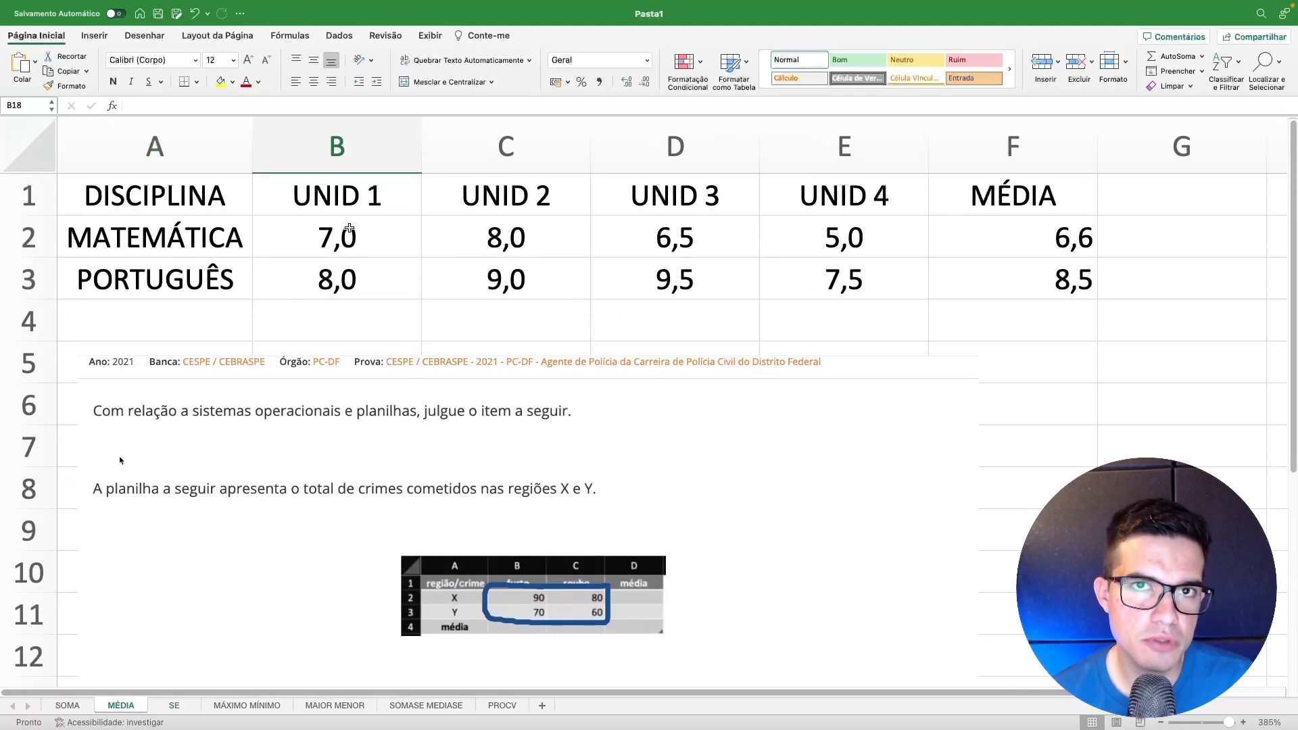
drag(132, 196, 1014, 296)
key(cmd+c)
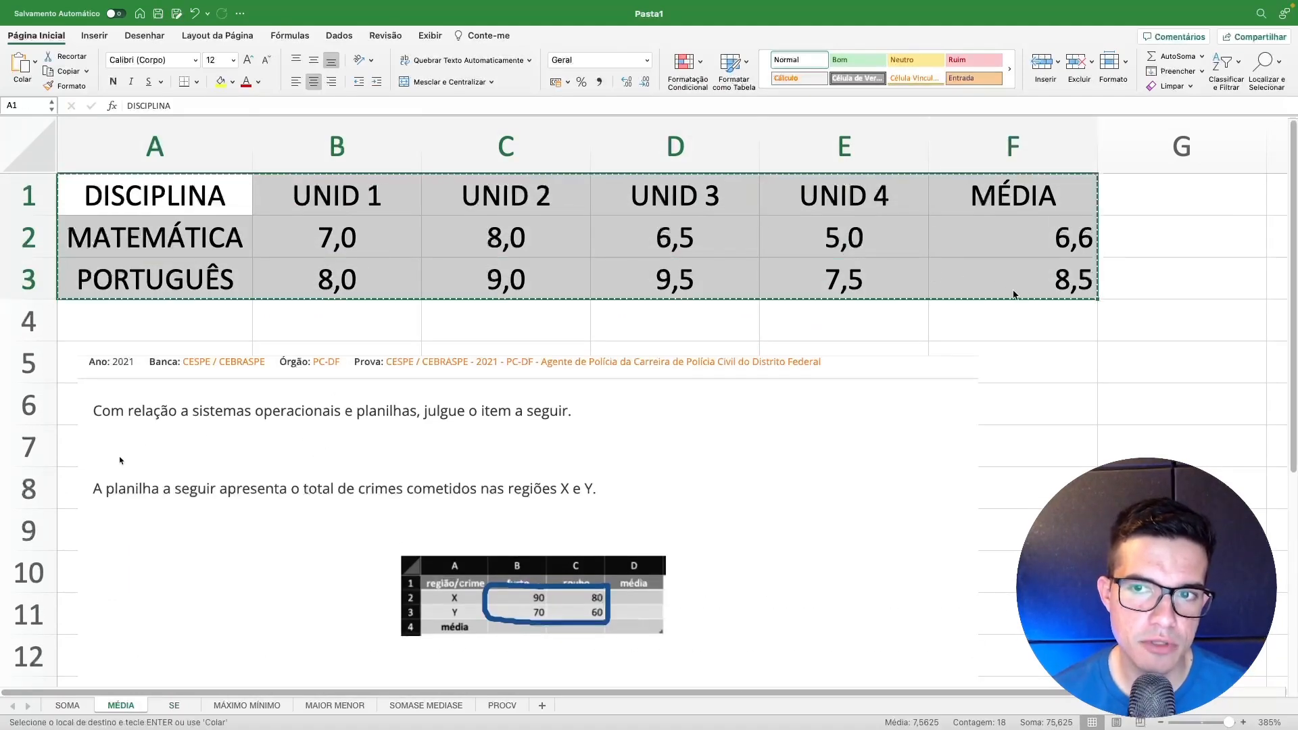
click(177, 705)
key(cmd+v)
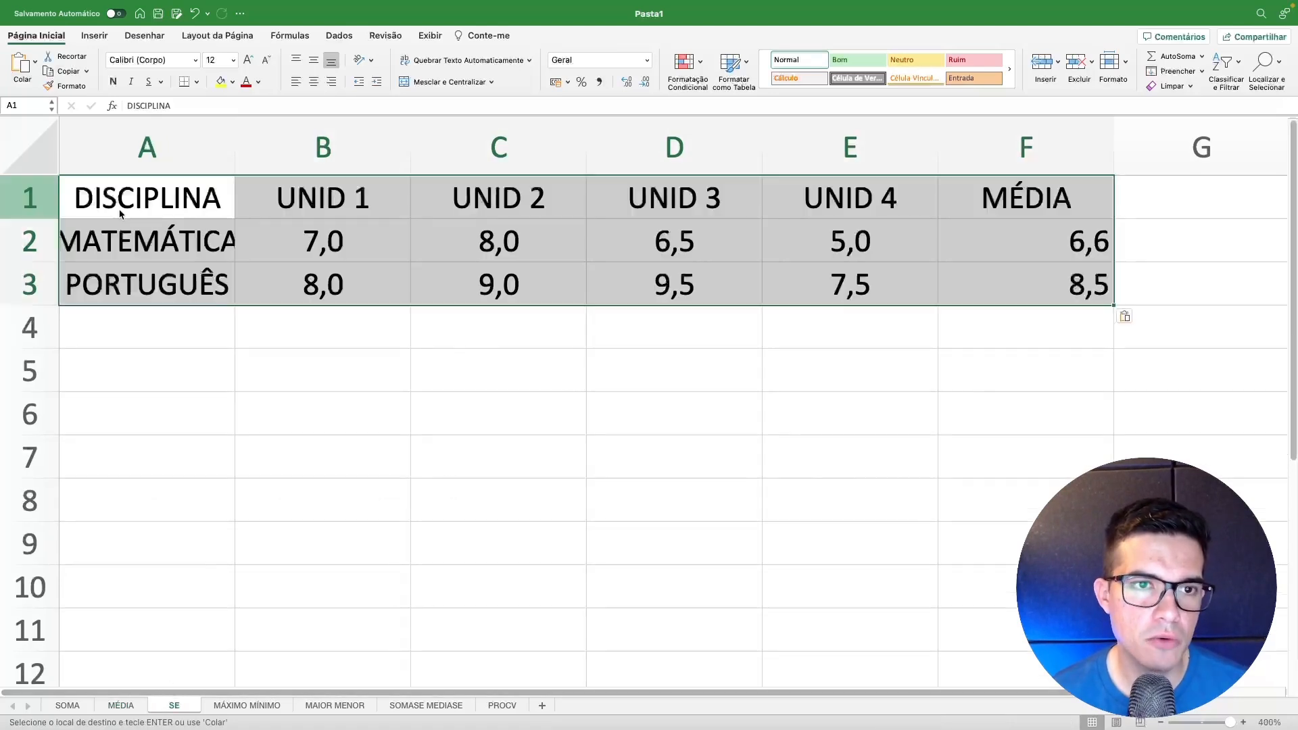
Center the average values in F2:F3 of the SE sheet
click(266, 350)
drag(1012, 232, 976, 270)
click(922, 333)
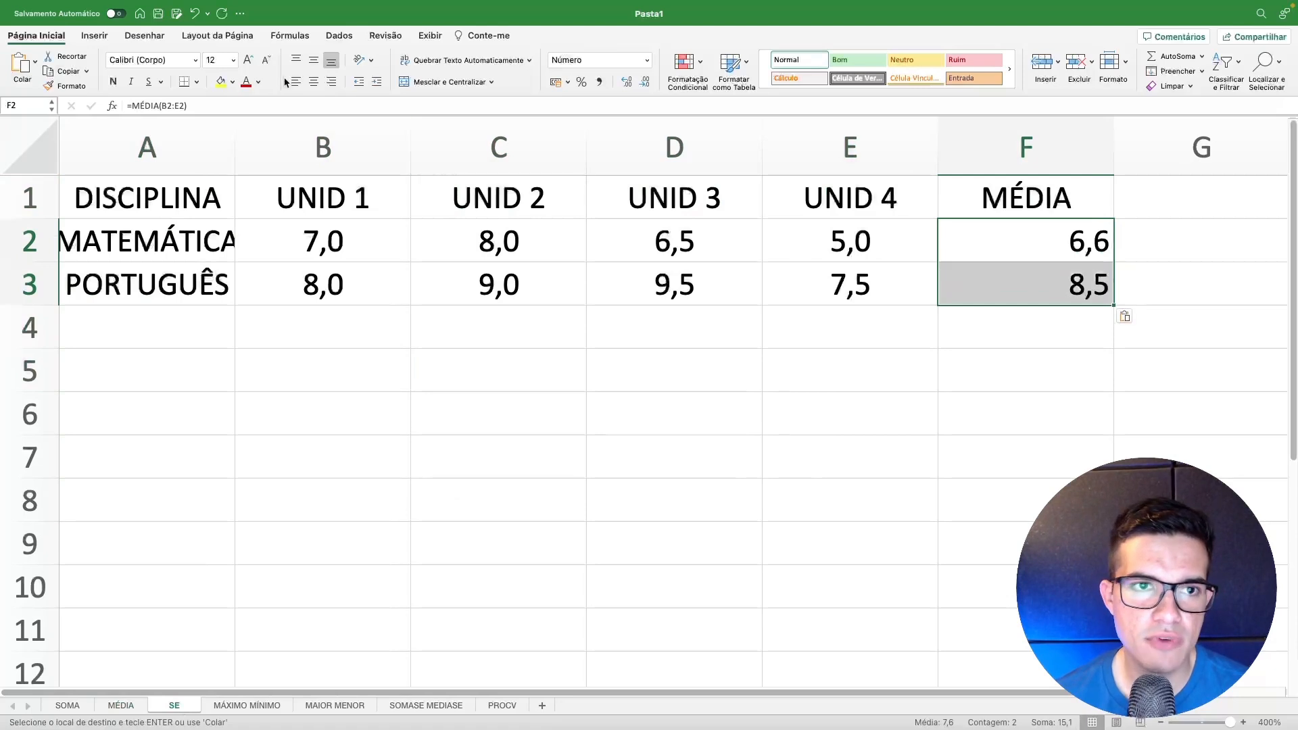
click(313, 81)
click(1060, 373)
Open the MÉDIA formulas in F2 and F3 to check their cell ranges
double_click(1019, 254)
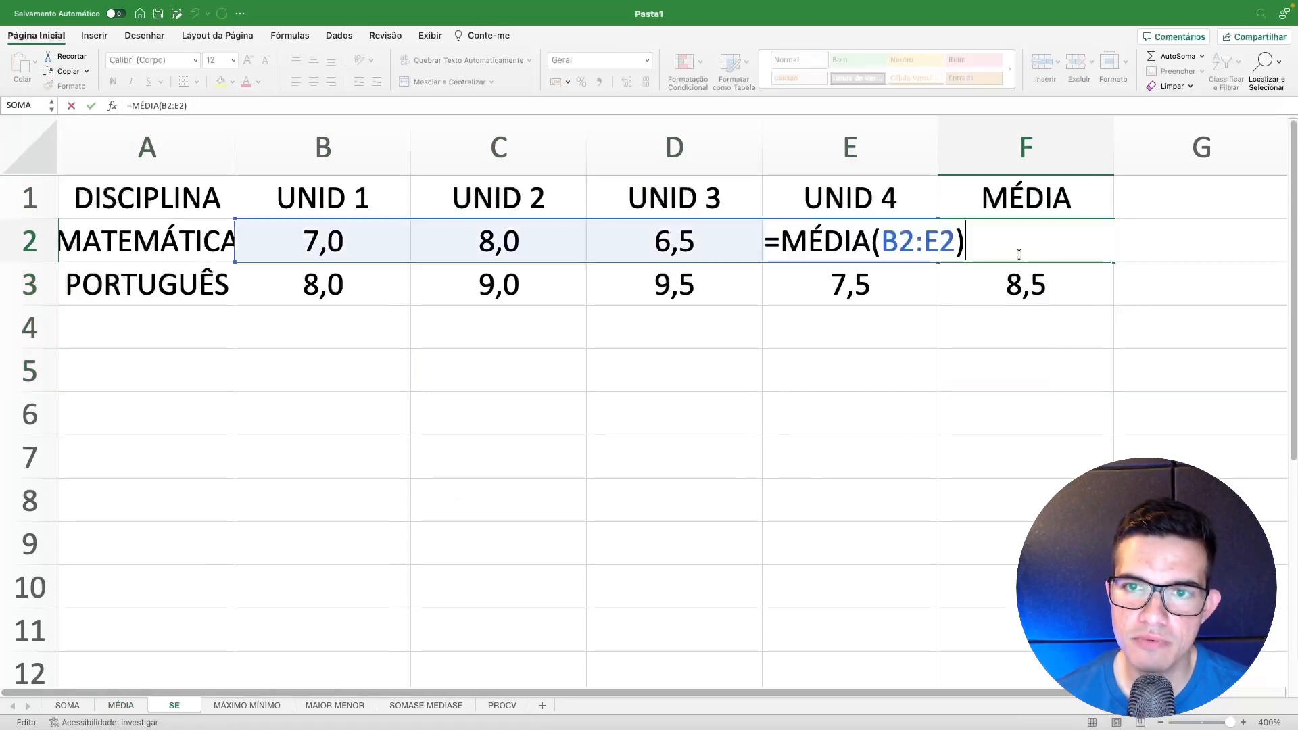
click(1034, 284)
double_click(1035, 296)
click(812, 374)
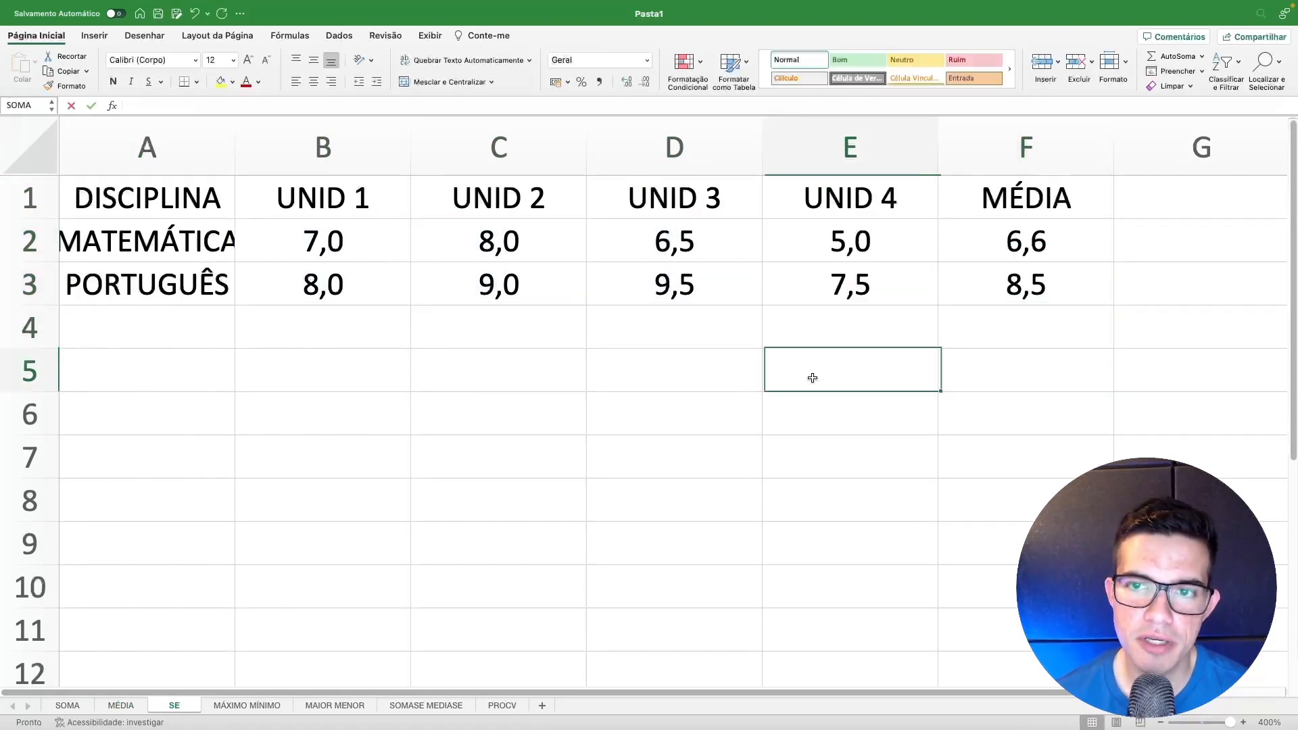
click(187, 335)
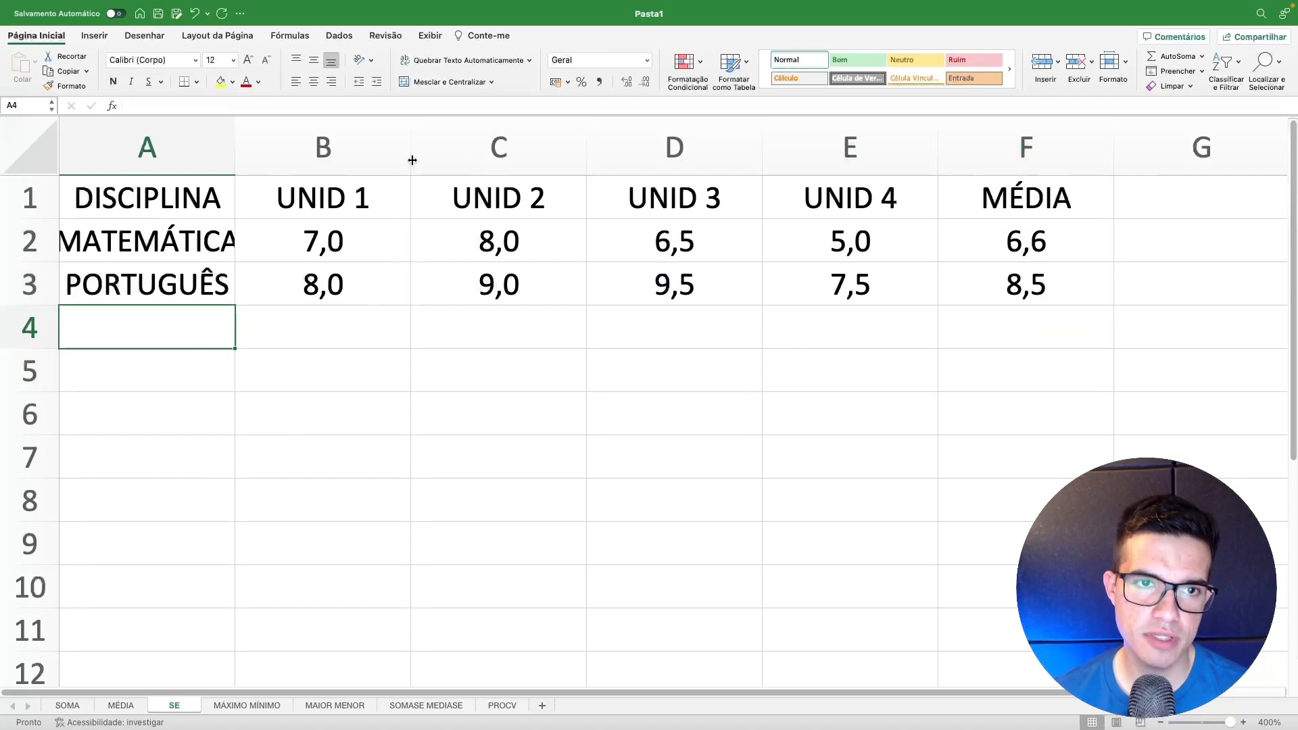
Narrow columns B to F to fit their contents and widen column A so MATEMÁTICA fits
drag(410, 156, 348, 156)
double_click(524, 161)
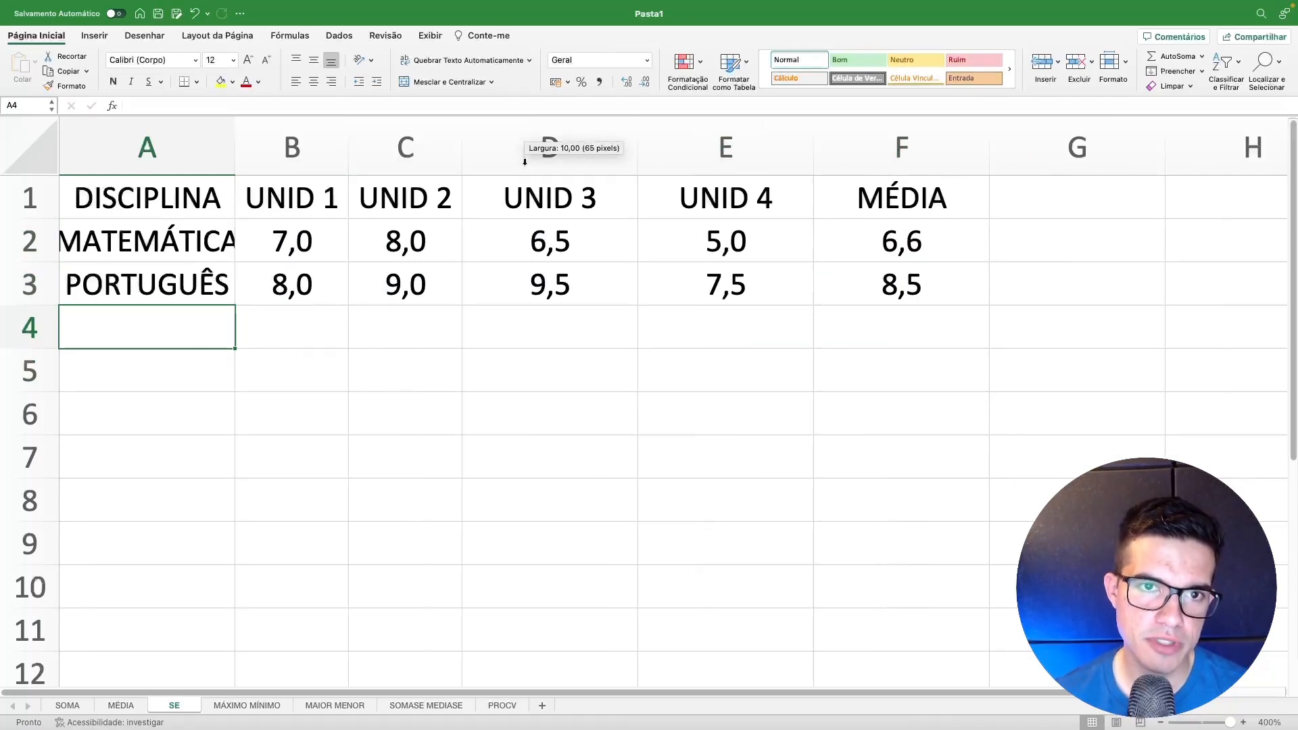
click(636, 160)
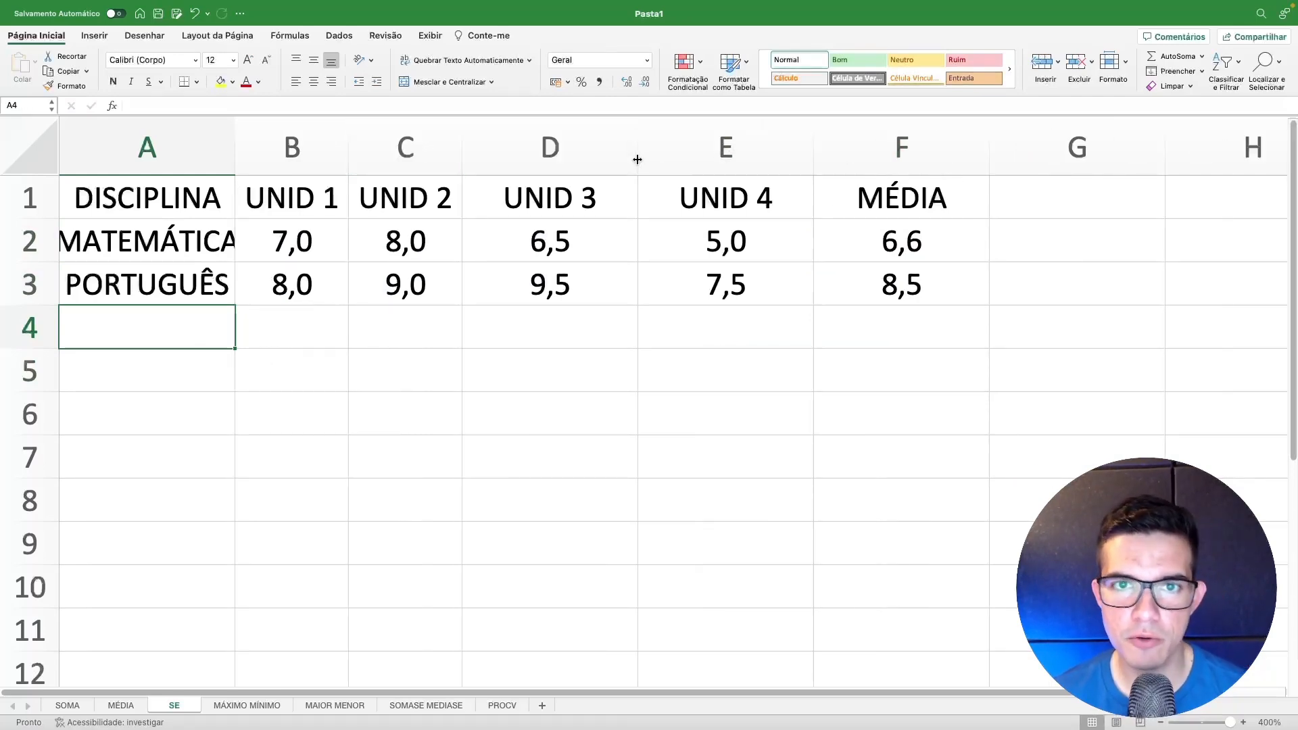
double_click(638, 159)
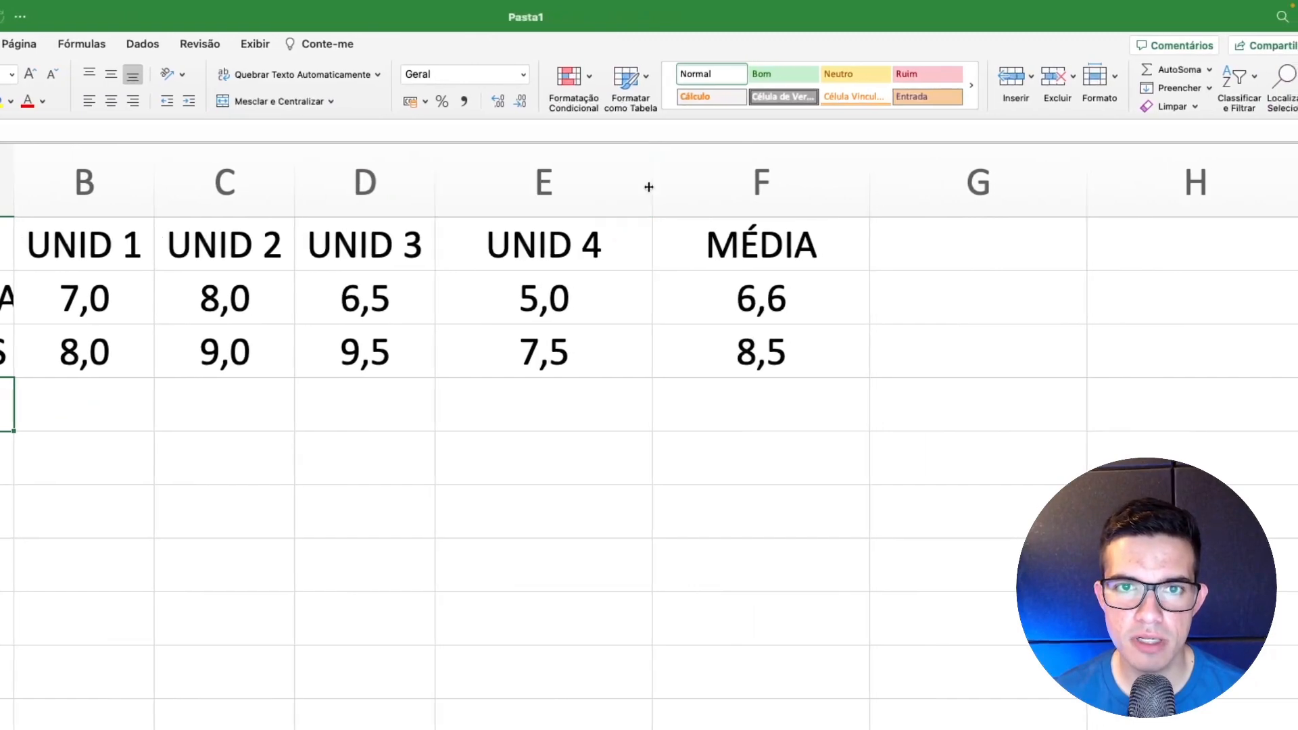
double_click(649, 186)
double_click(790, 185)
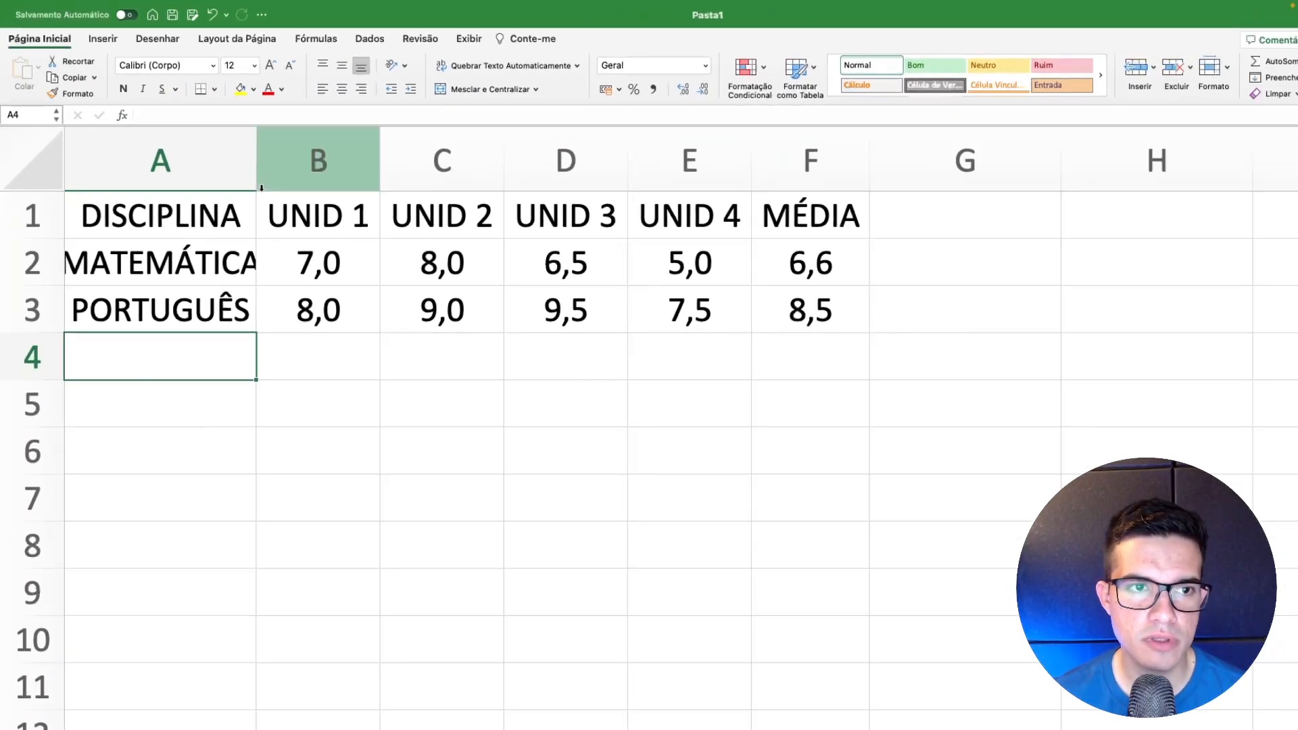
drag(261, 188, 289, 186)
click(367, 340)
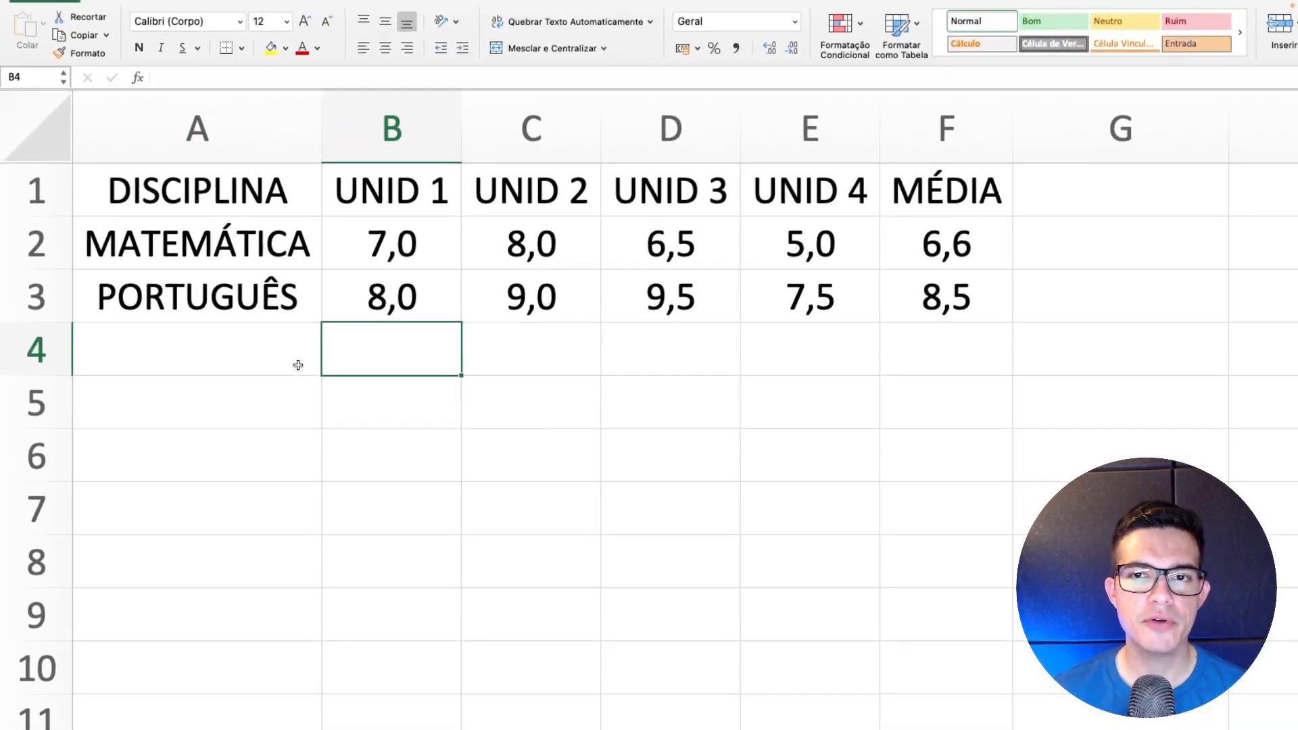
Shrink row 4 to a thin divider below the grades table and fill the whole row with dark grey
click(253, 365)
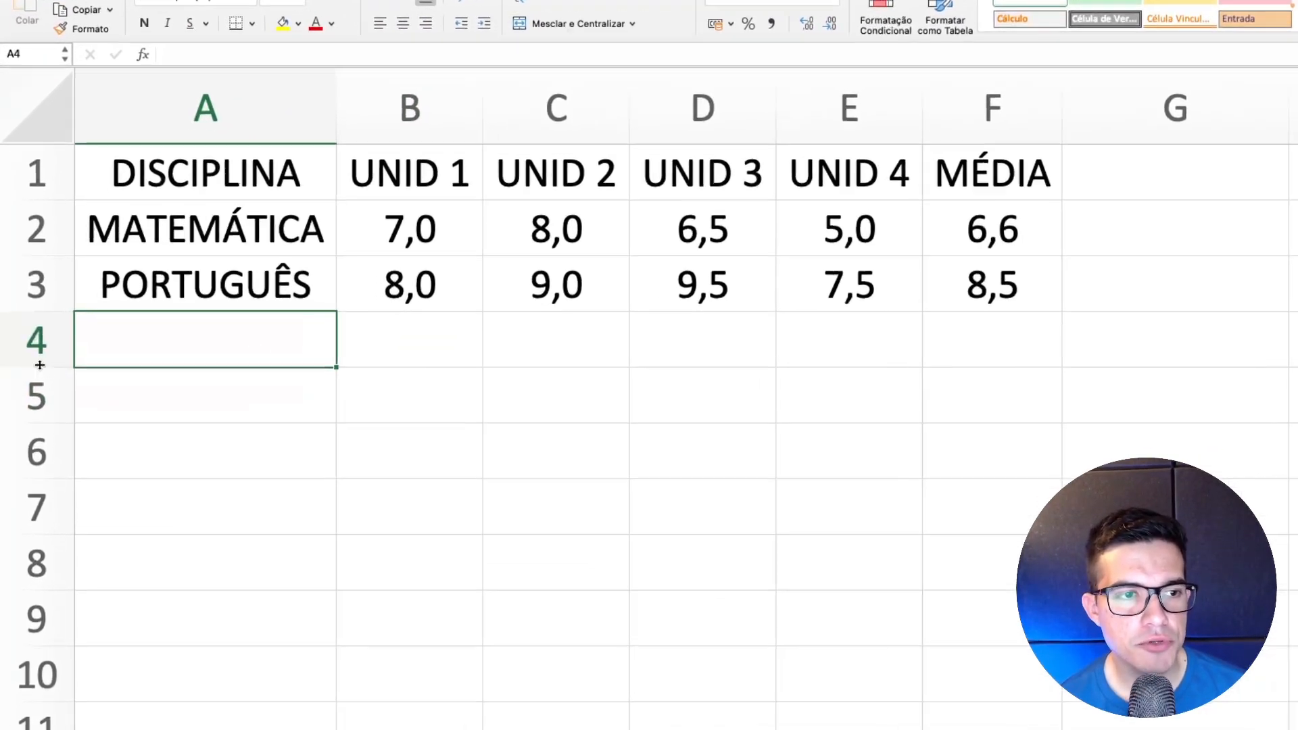
mouse_move(40, 365)
mouse_down()
mouse_move(40, 316)
mouse_move(41, 365)
mouse_up()
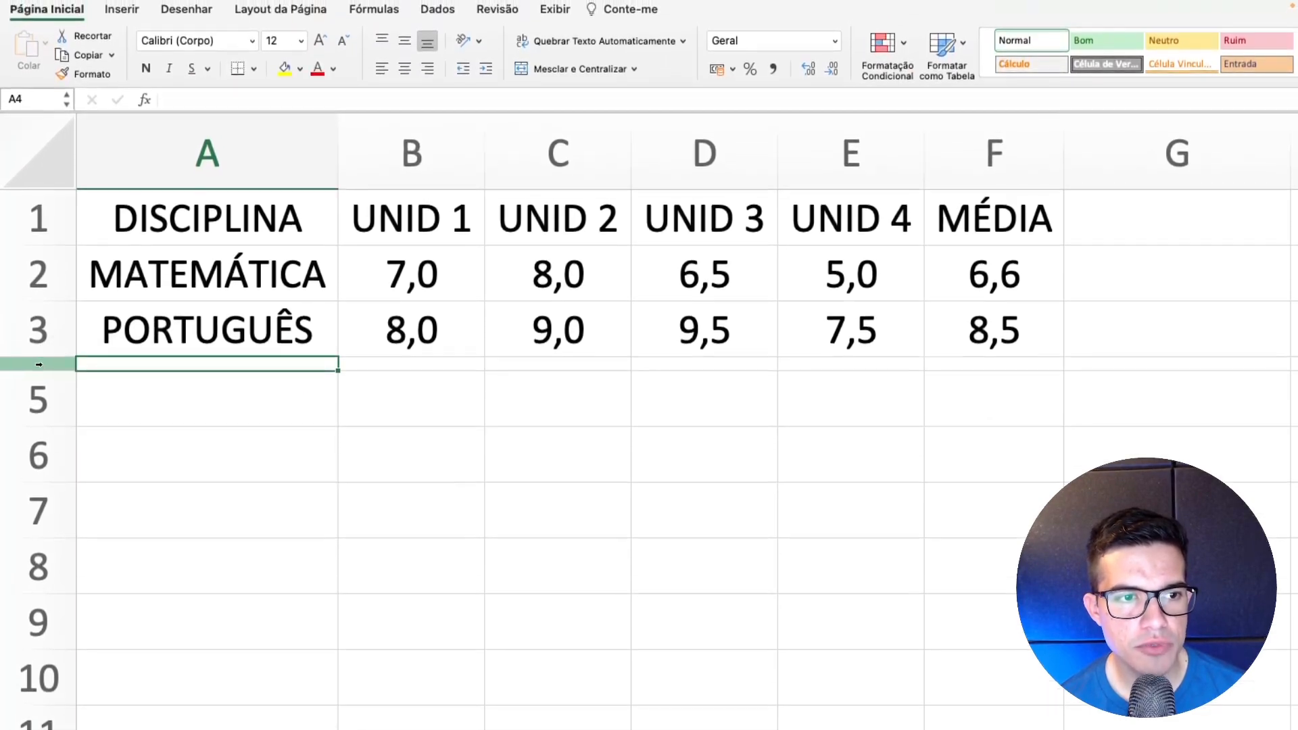
click(40, 360)
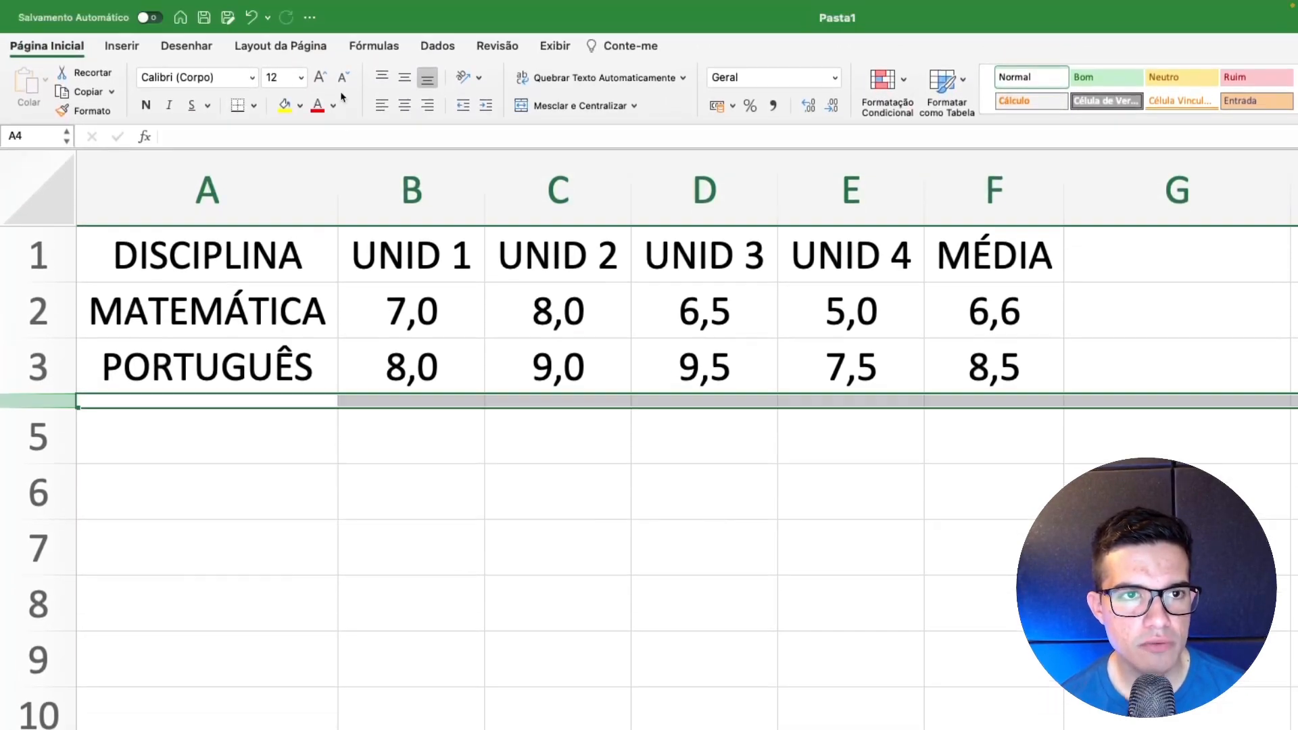
click(299, 105)
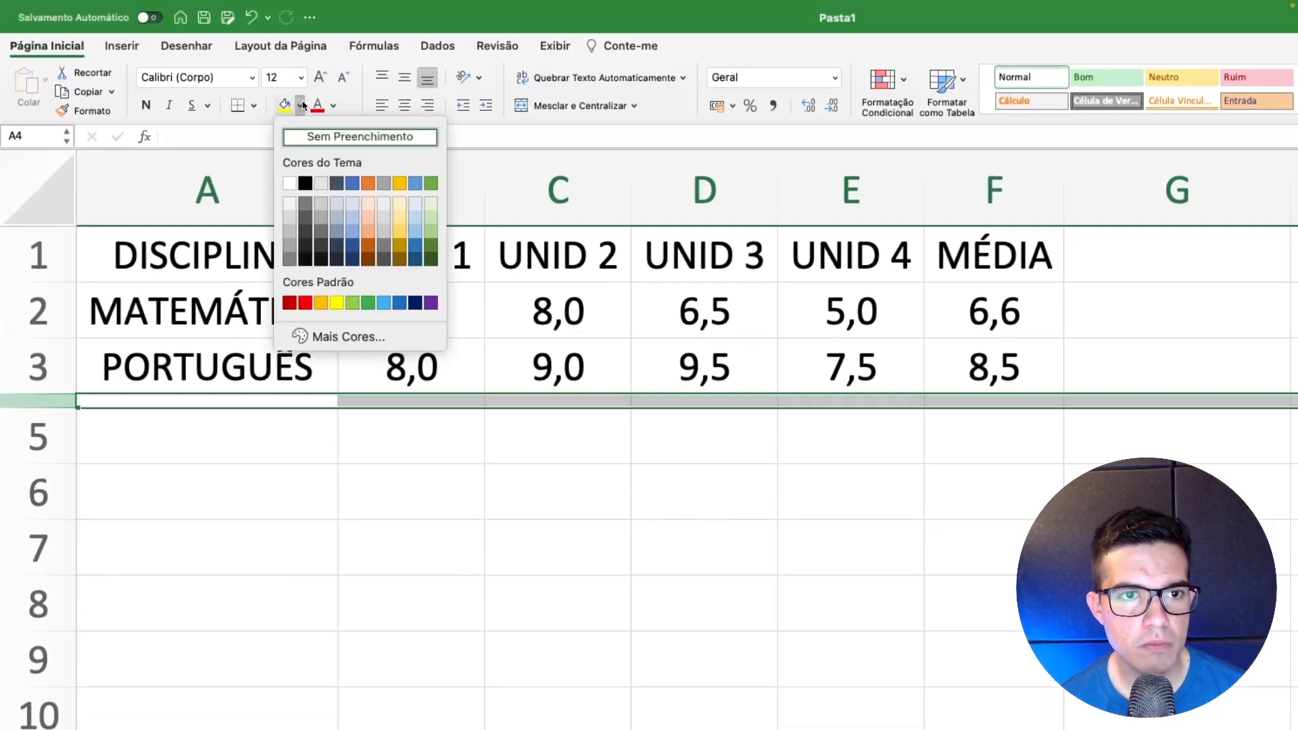
click(322, 249)
click(392, 498)
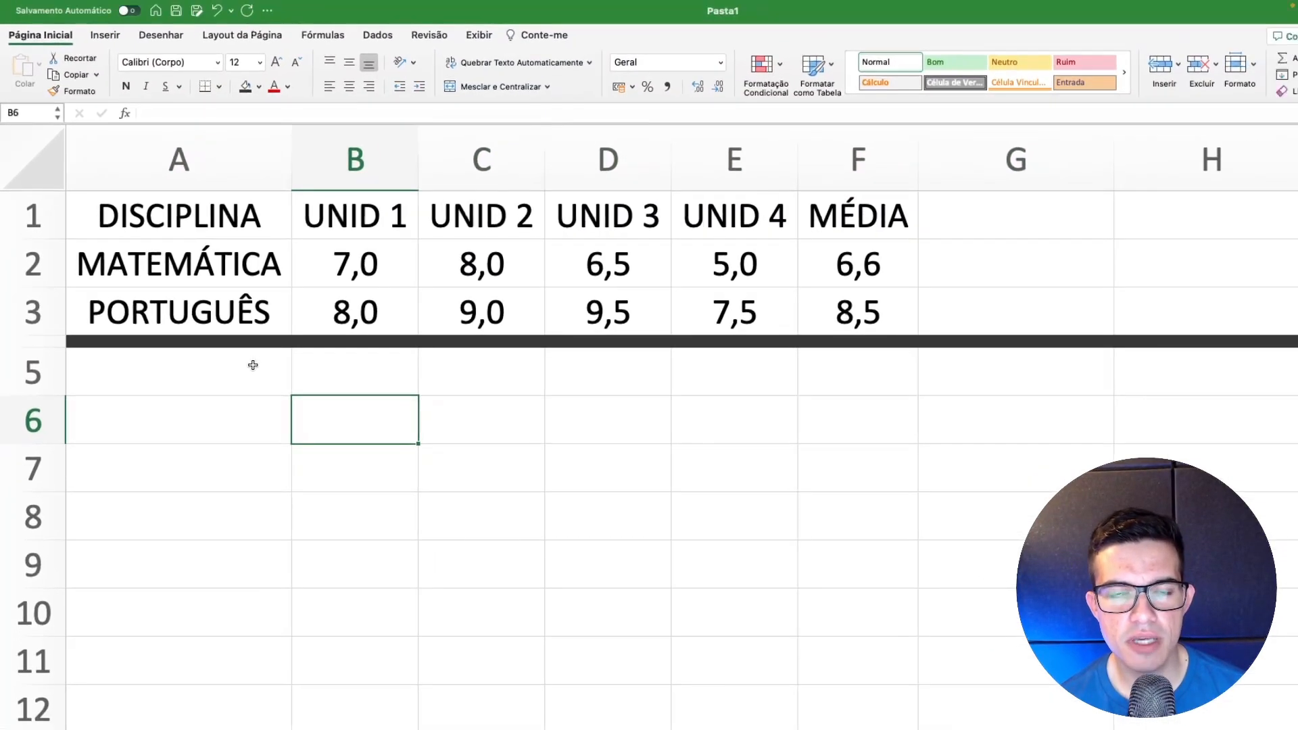
Enter the labels SITUAÇÃO MAT in A5 and SITUAÇÃO PORT in A6, and widen column A to fit them
click(253, 365)
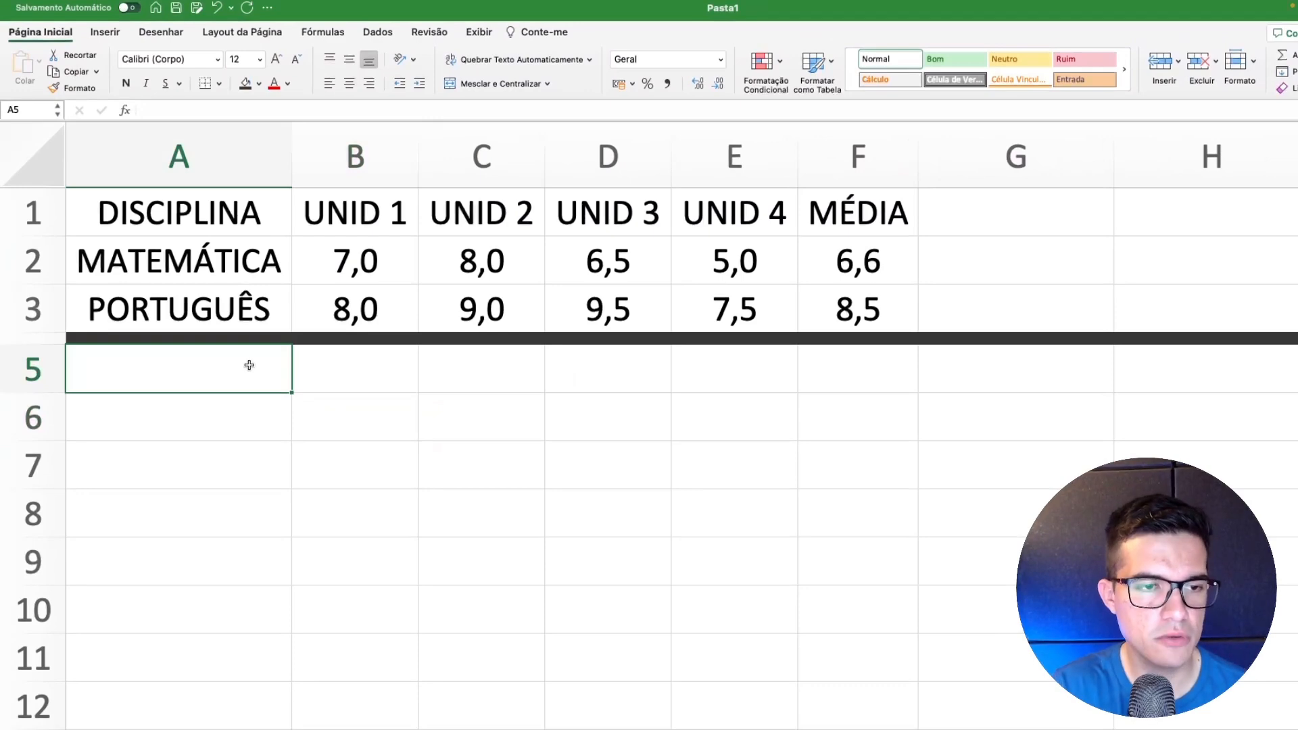
text(SITUAÇÃO )
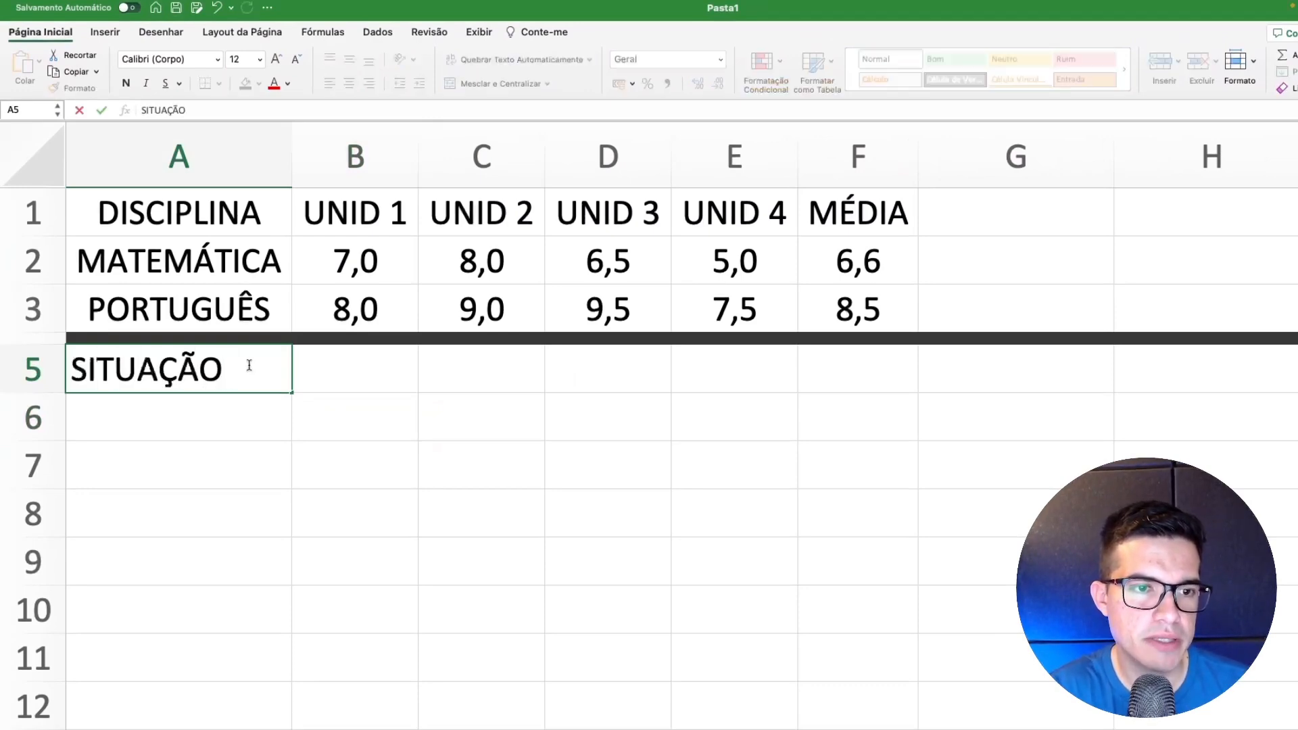
text(MAT)
key(Return)
text(SIT)
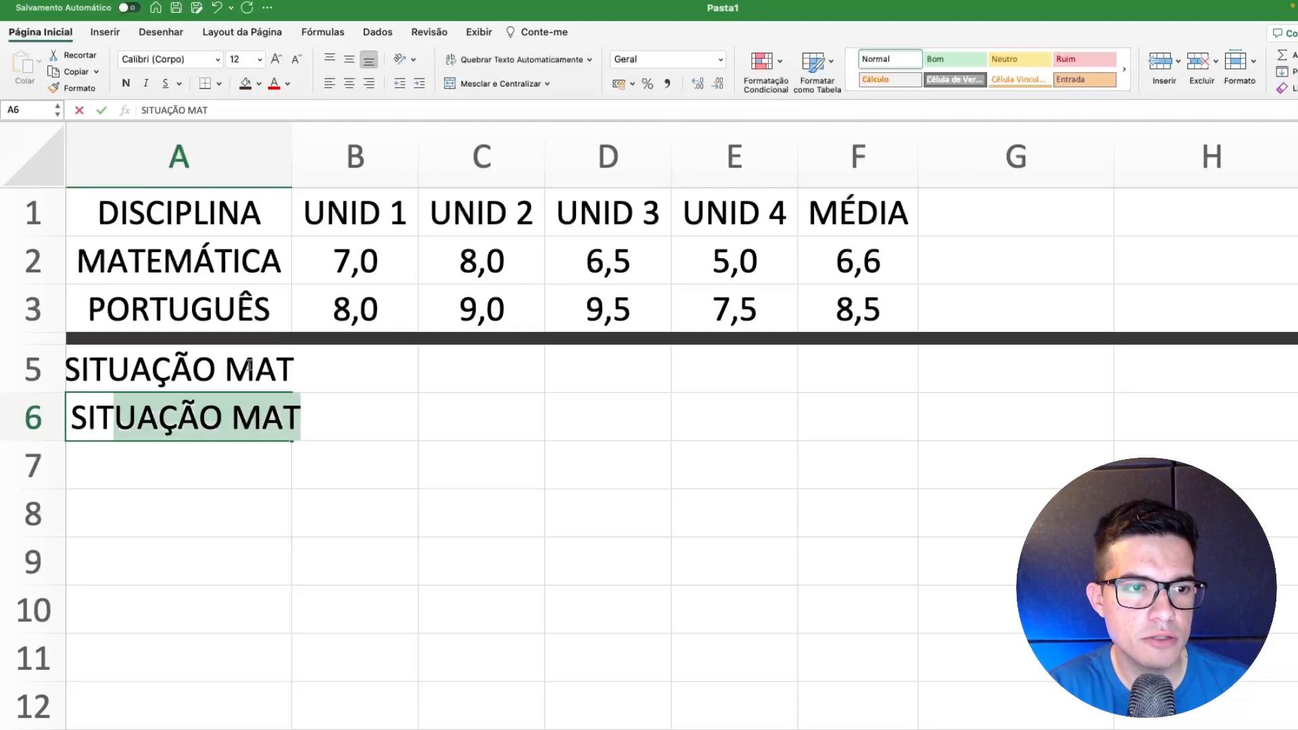
text(UAÇÃO POR)
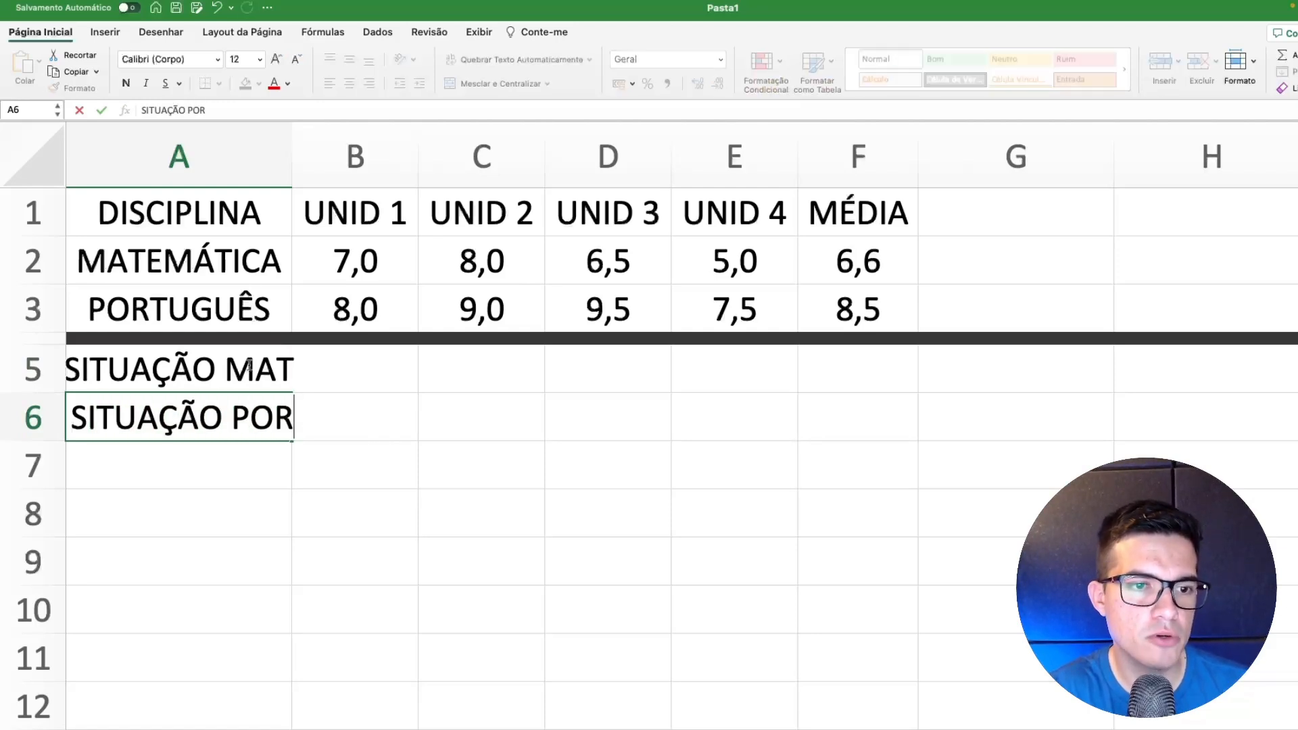
text(T)
key(Return)
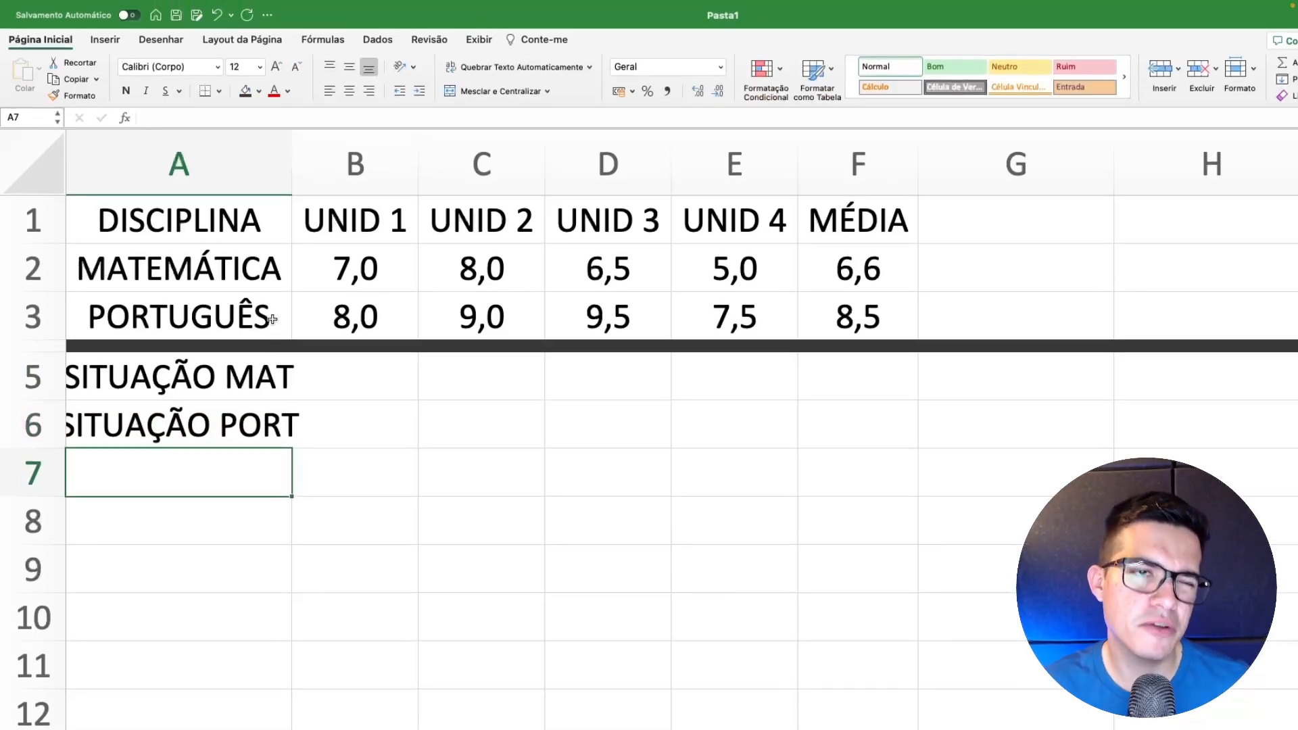
double_click(292, 177)
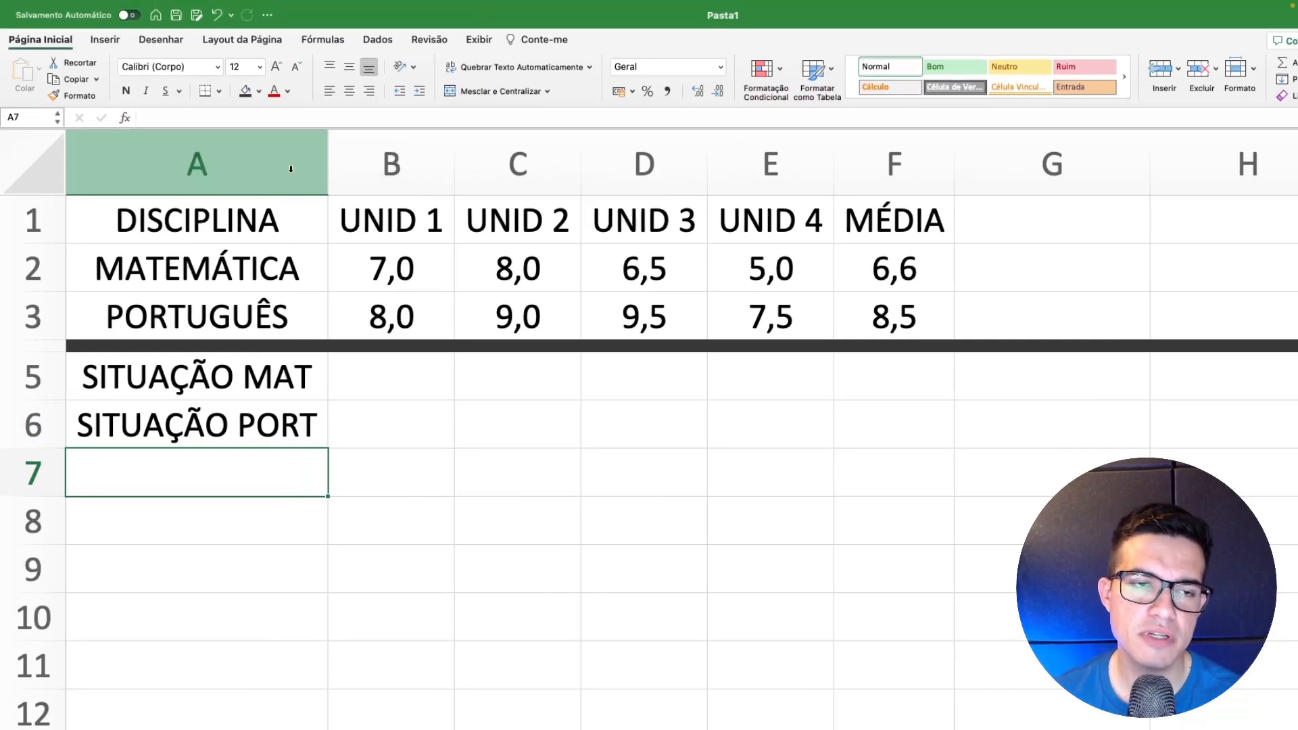
click(1027, 218)
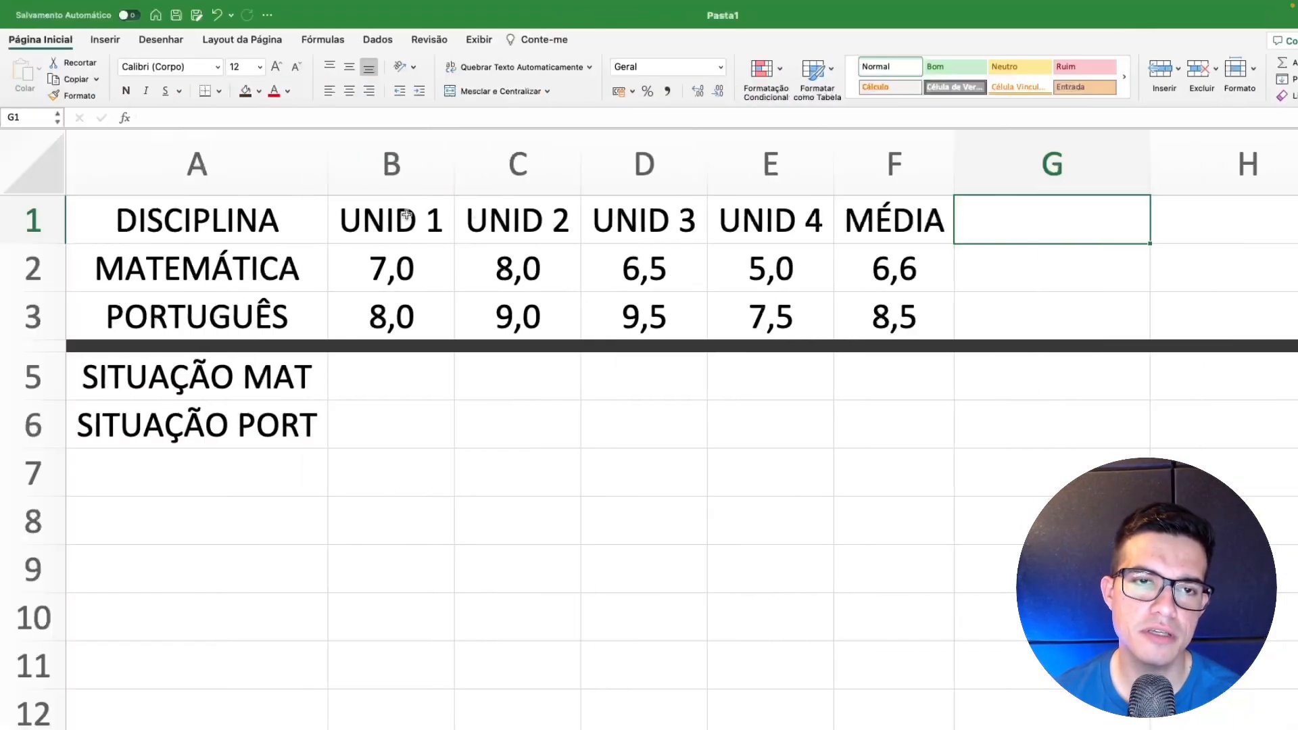
Enter the formula =SE(F2>=7;"APROVADO";"REPROVADO") in B5 for the mathematics situation
click(391, 382)
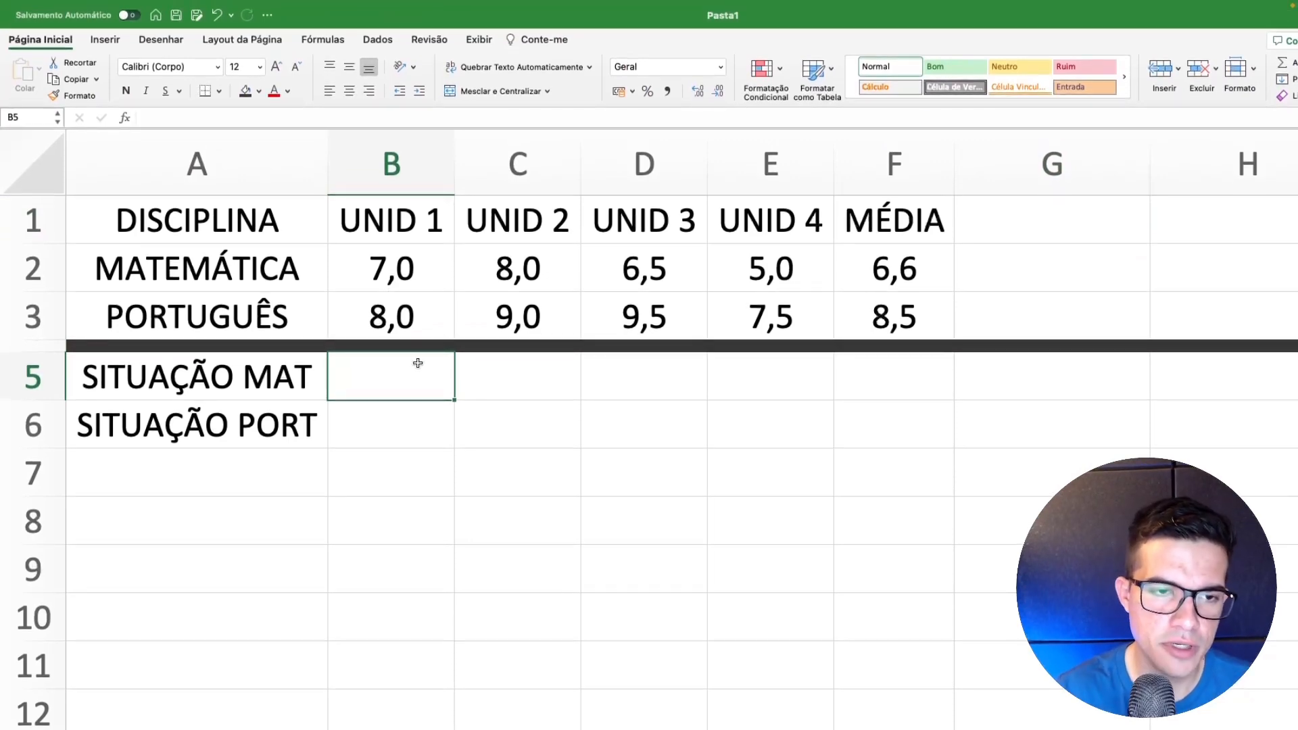
text(=)
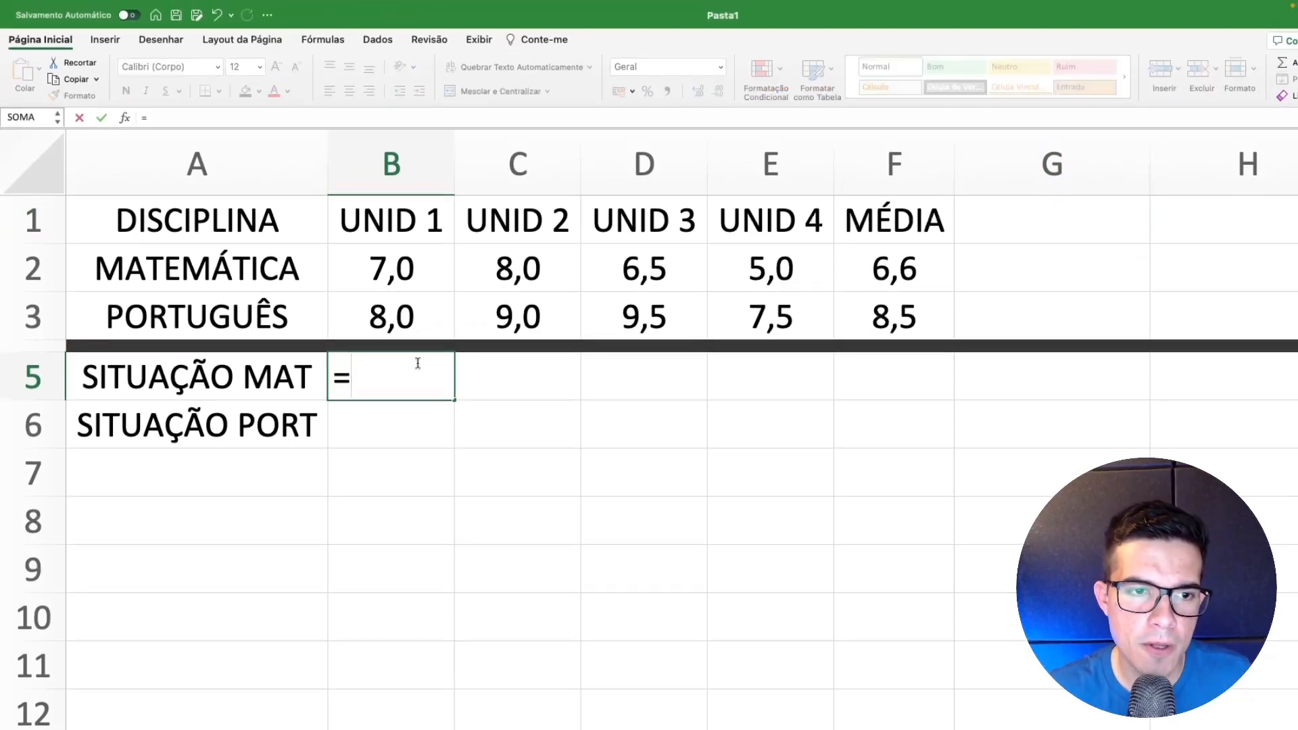
text(SE)
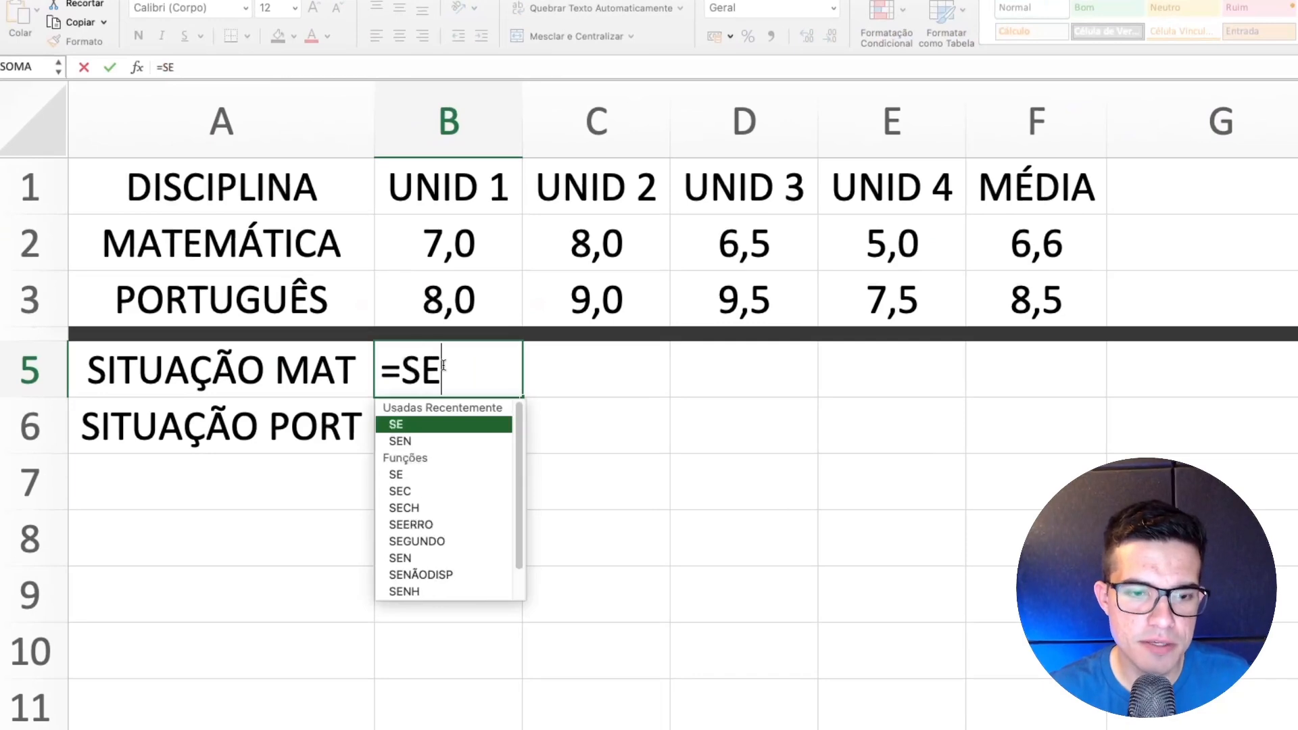
text(()
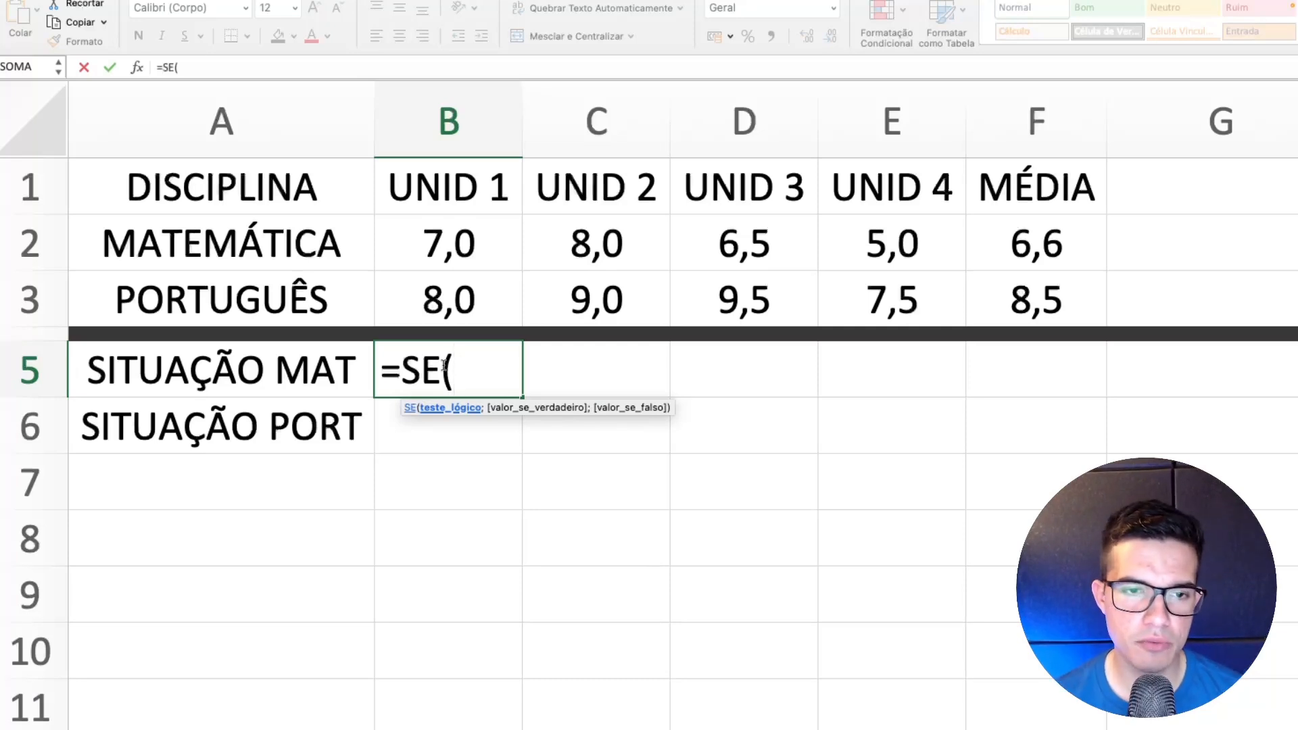
text(F2)
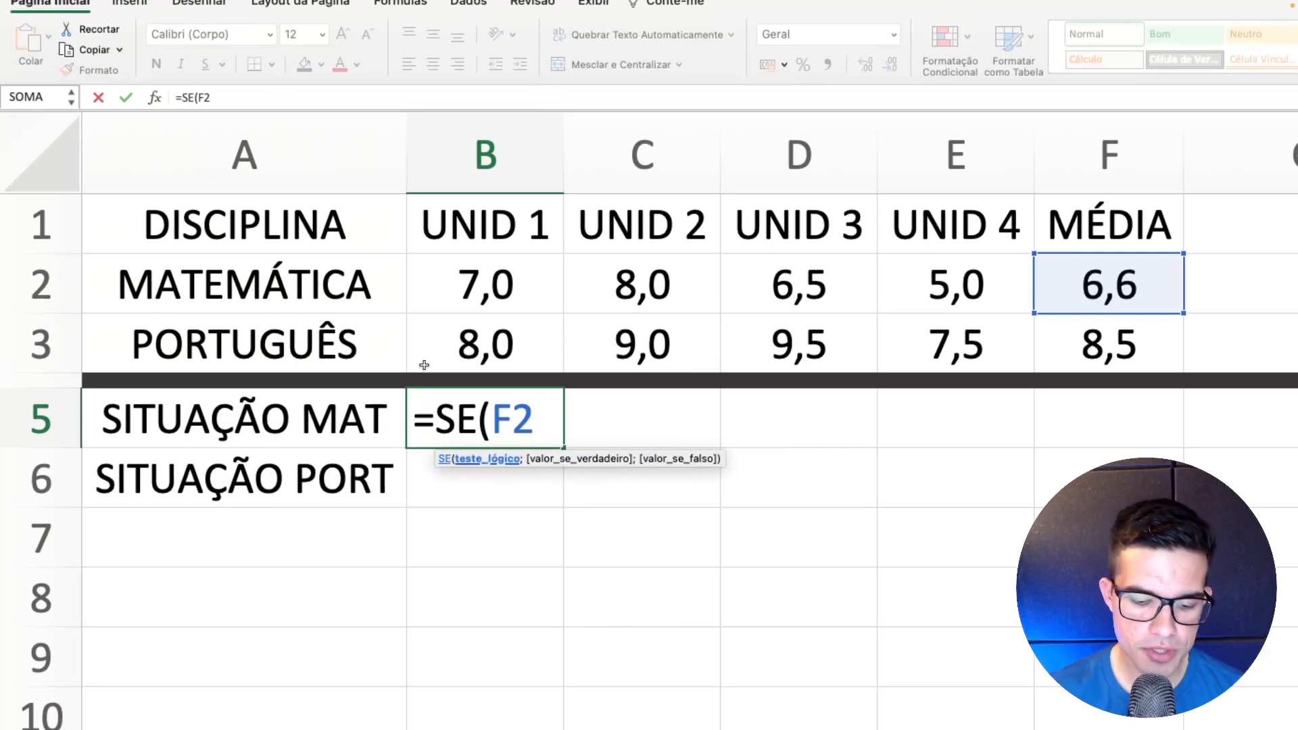
text(>=)
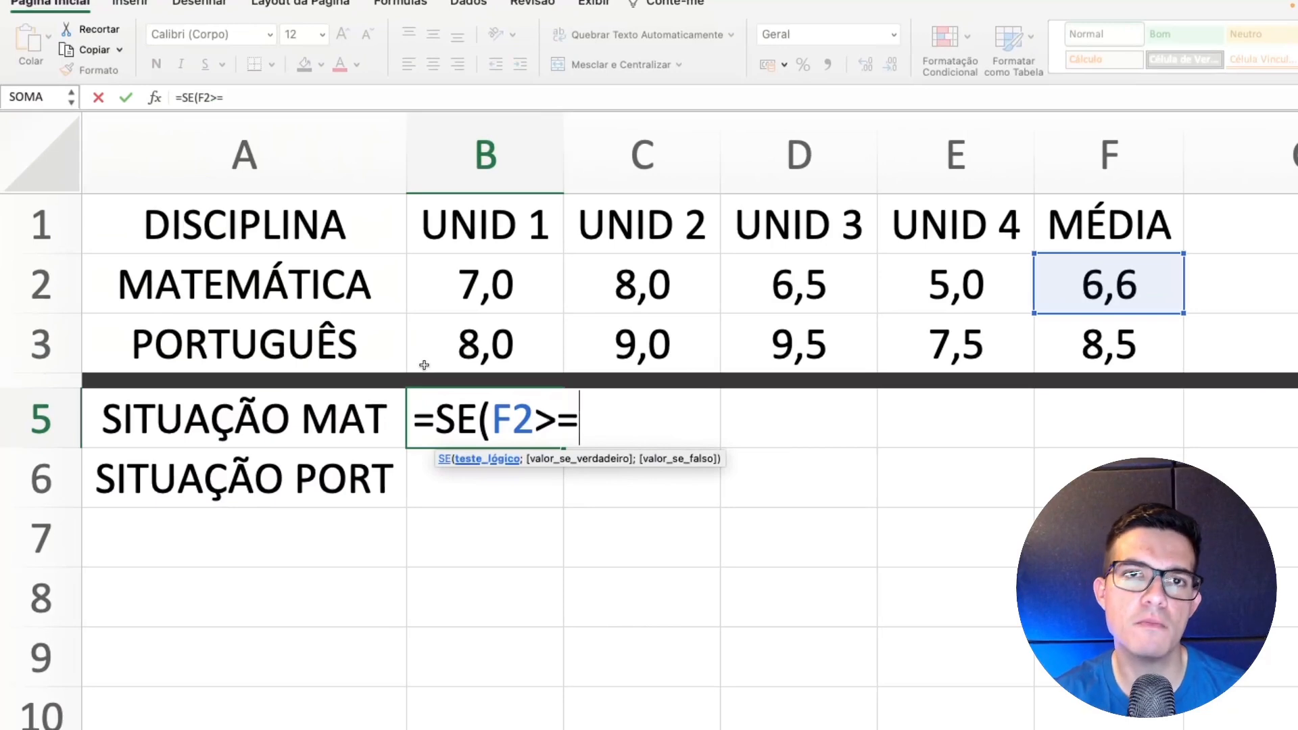
text(7)
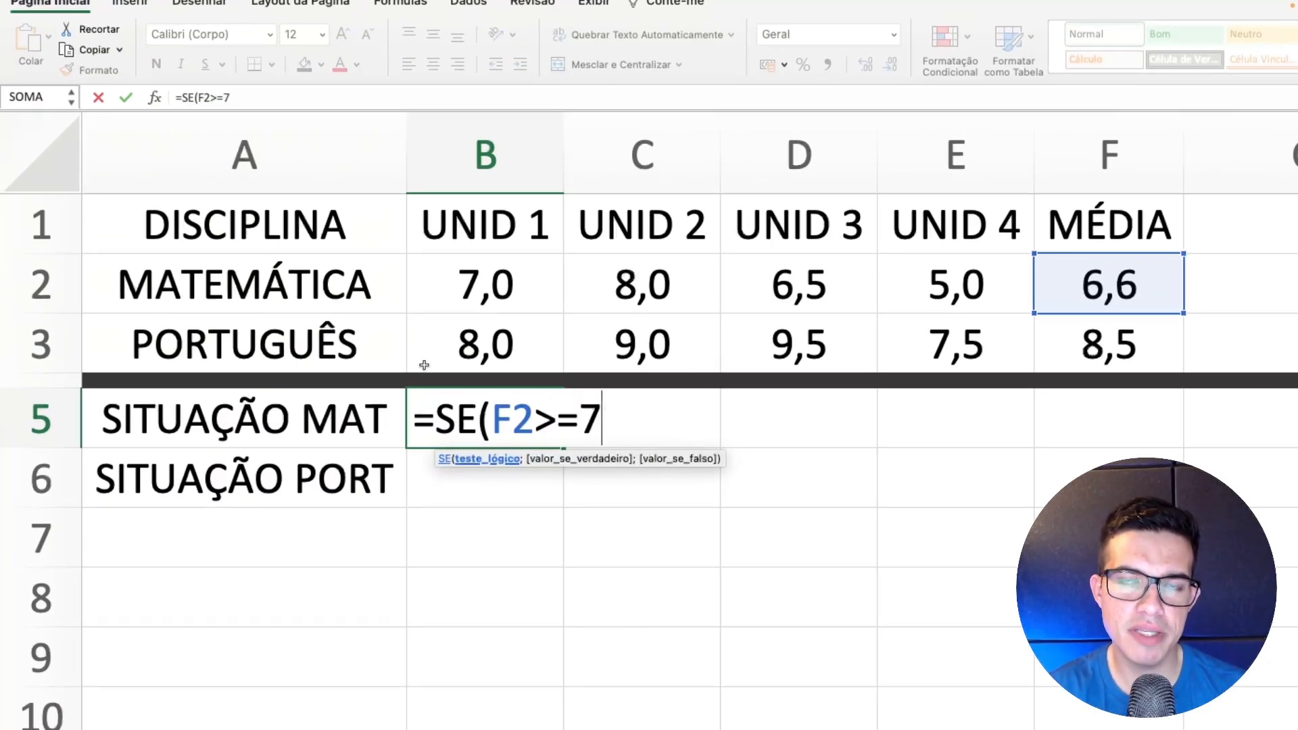
text(;")
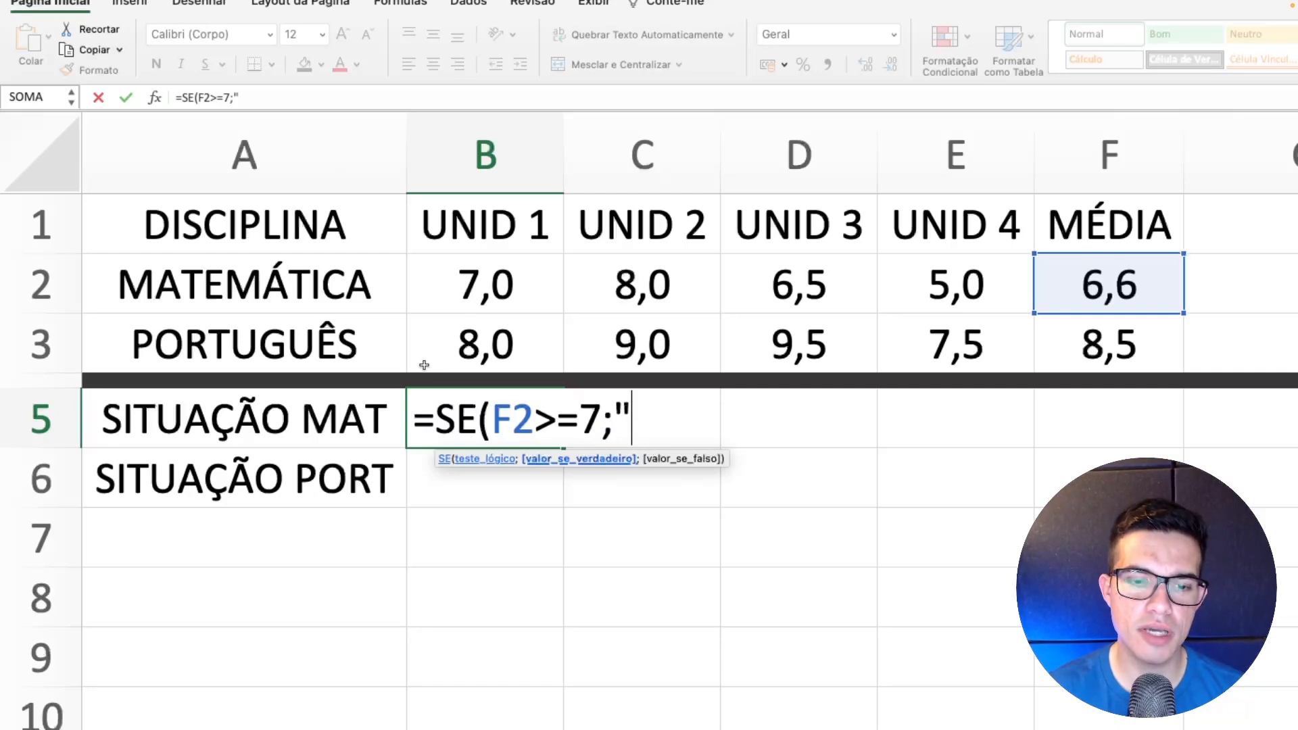
text(APROVADO")
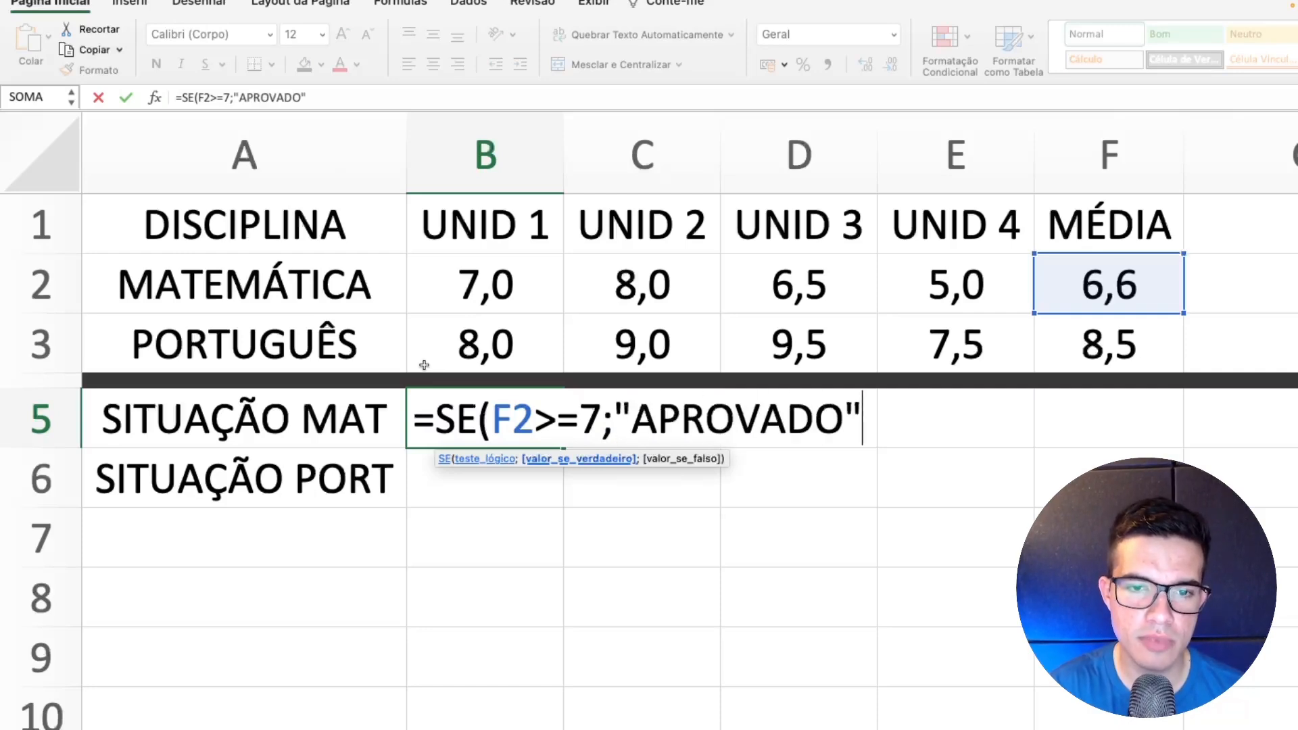
text(;"REPROVADO")
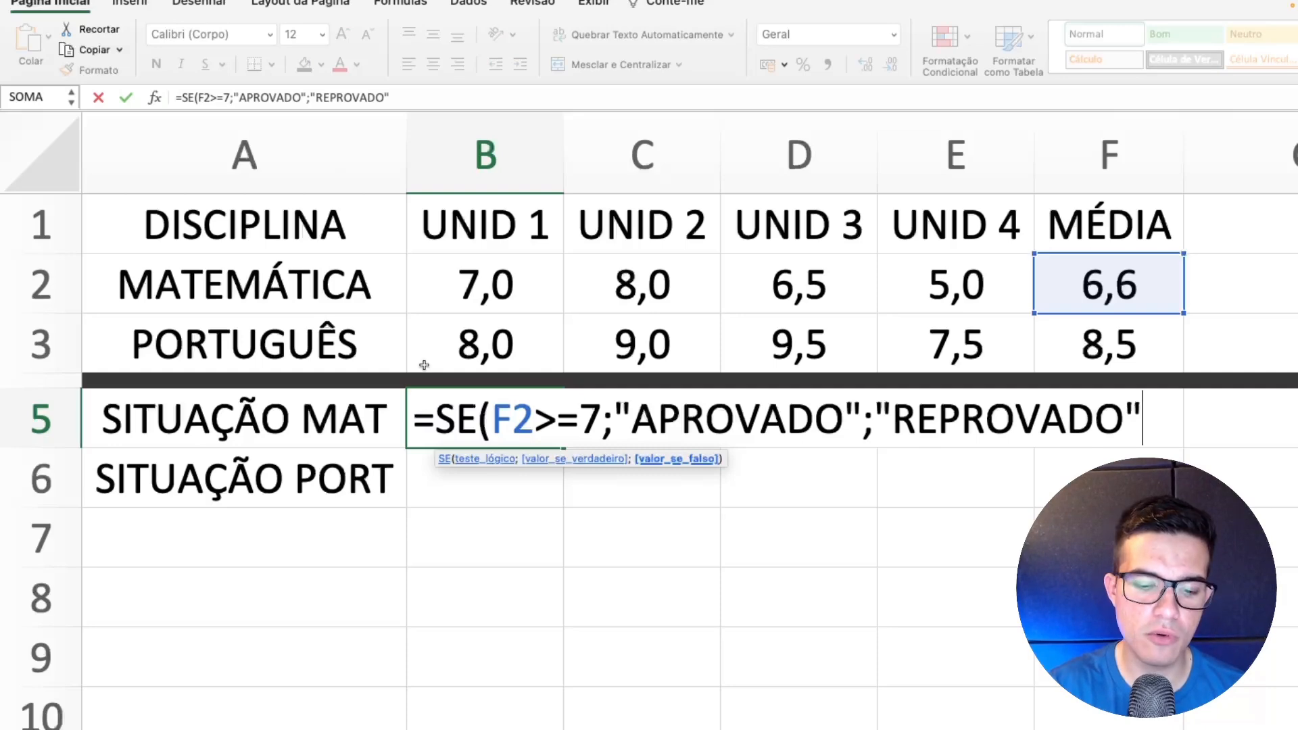
text())
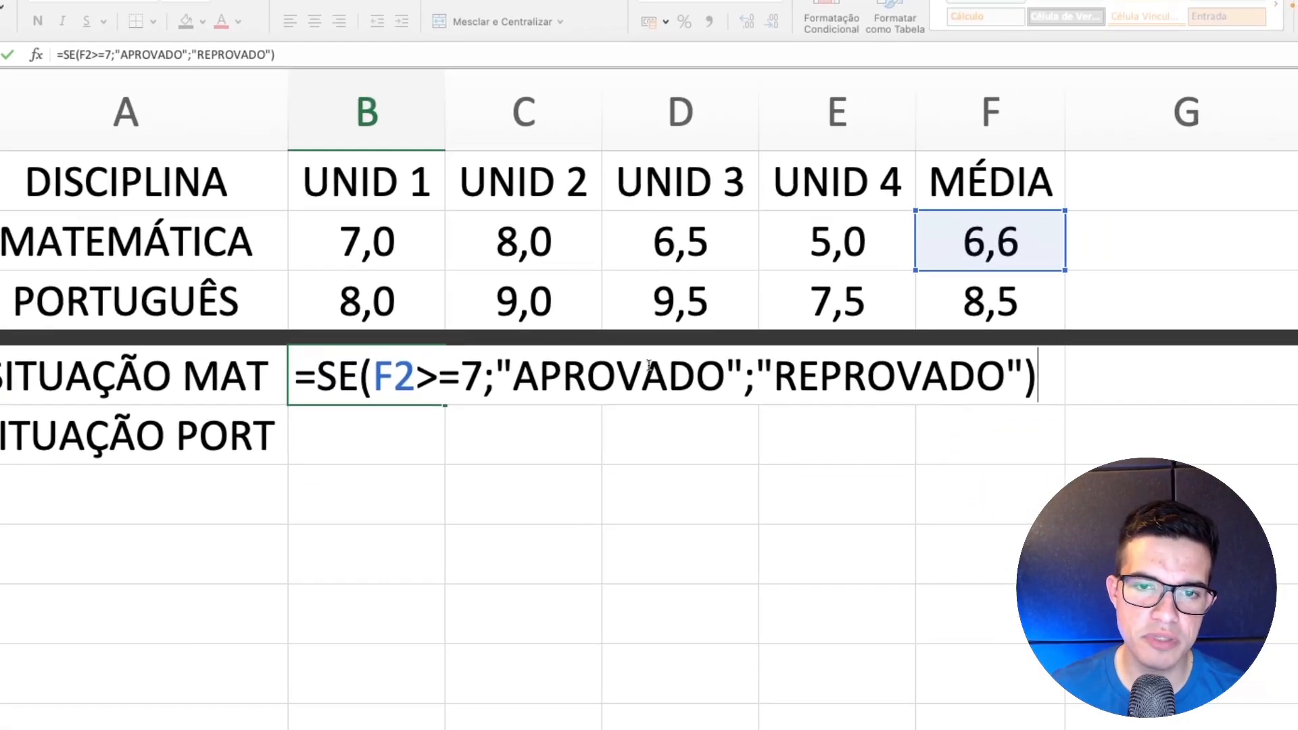
click(690, 445)
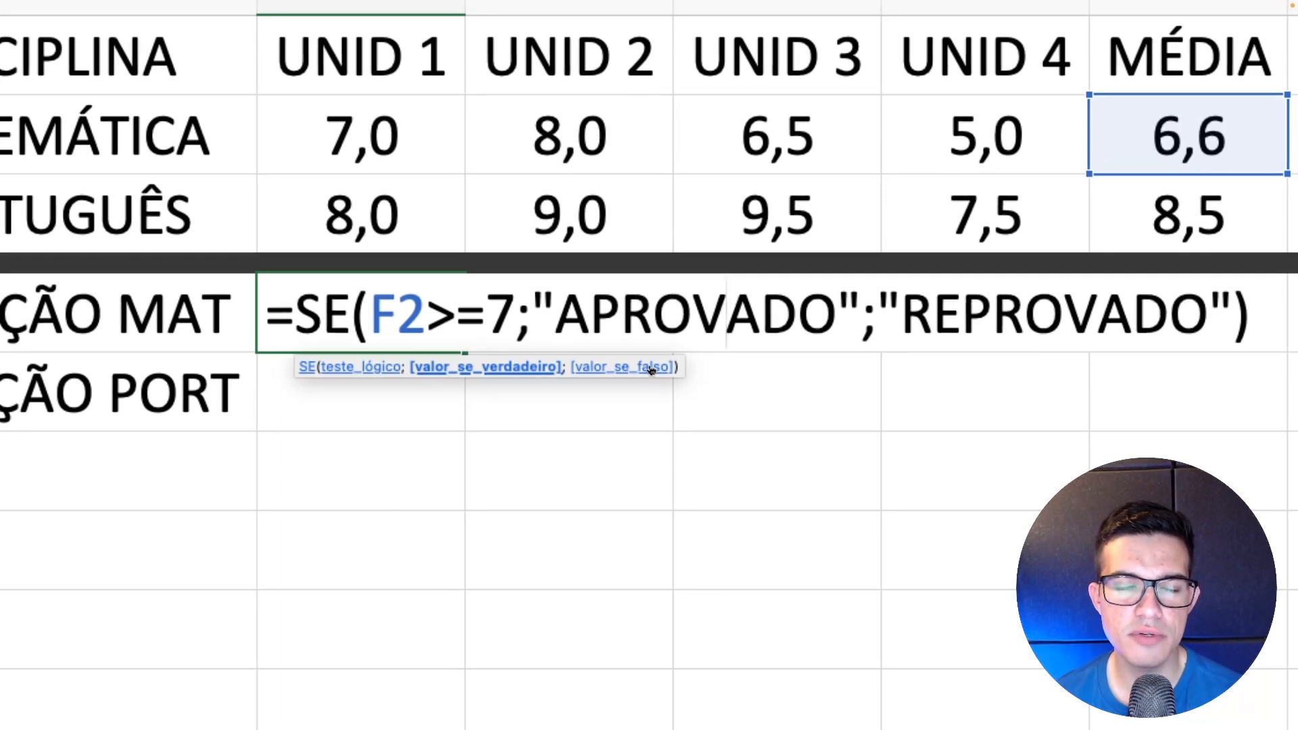
click(653, 331)
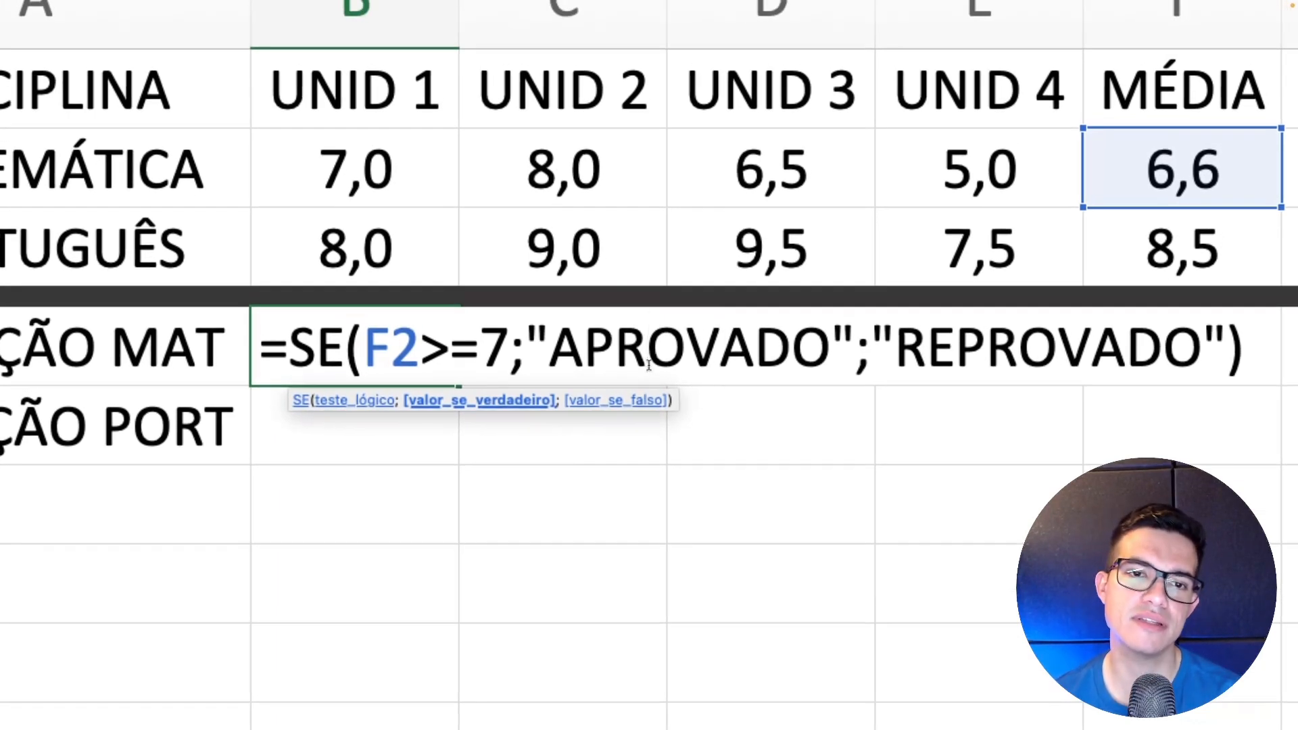
key(Return)
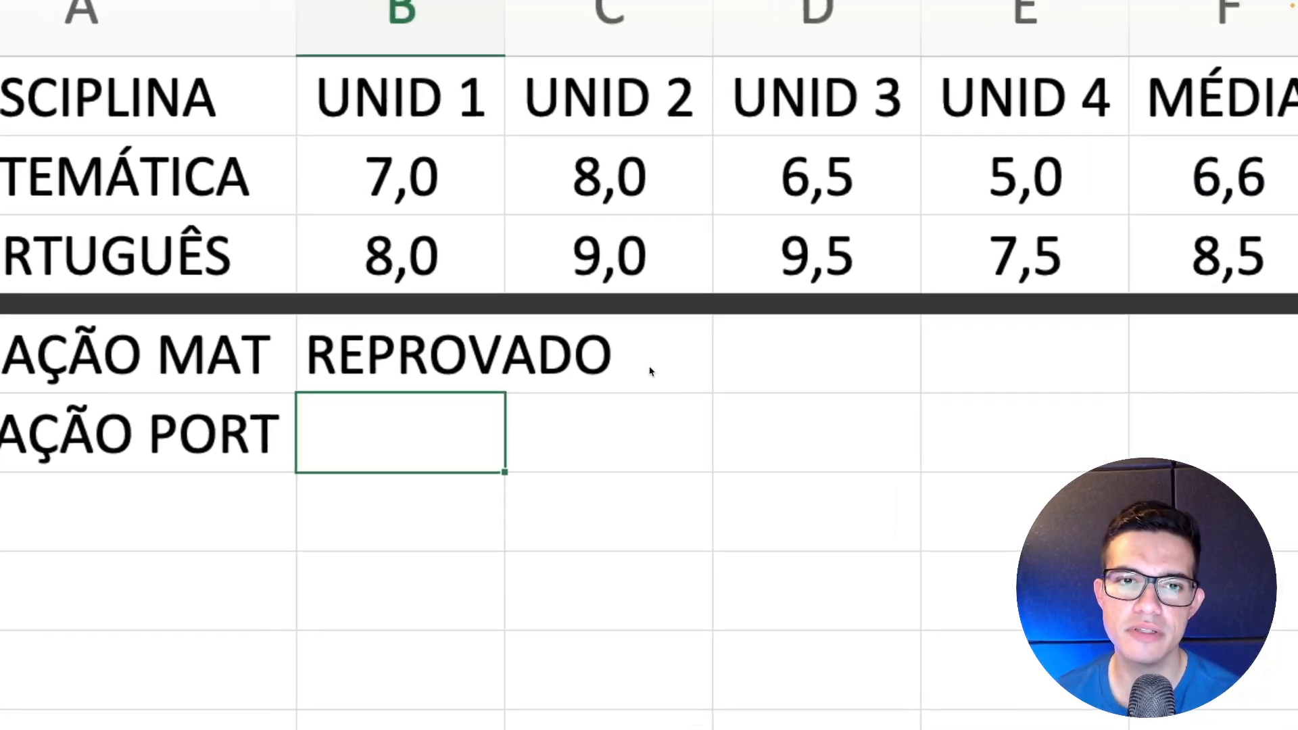
Reopen the SE formula in B5 and examine its logical test, value-if-true and value-if-false arguments
double_click(460, 357)
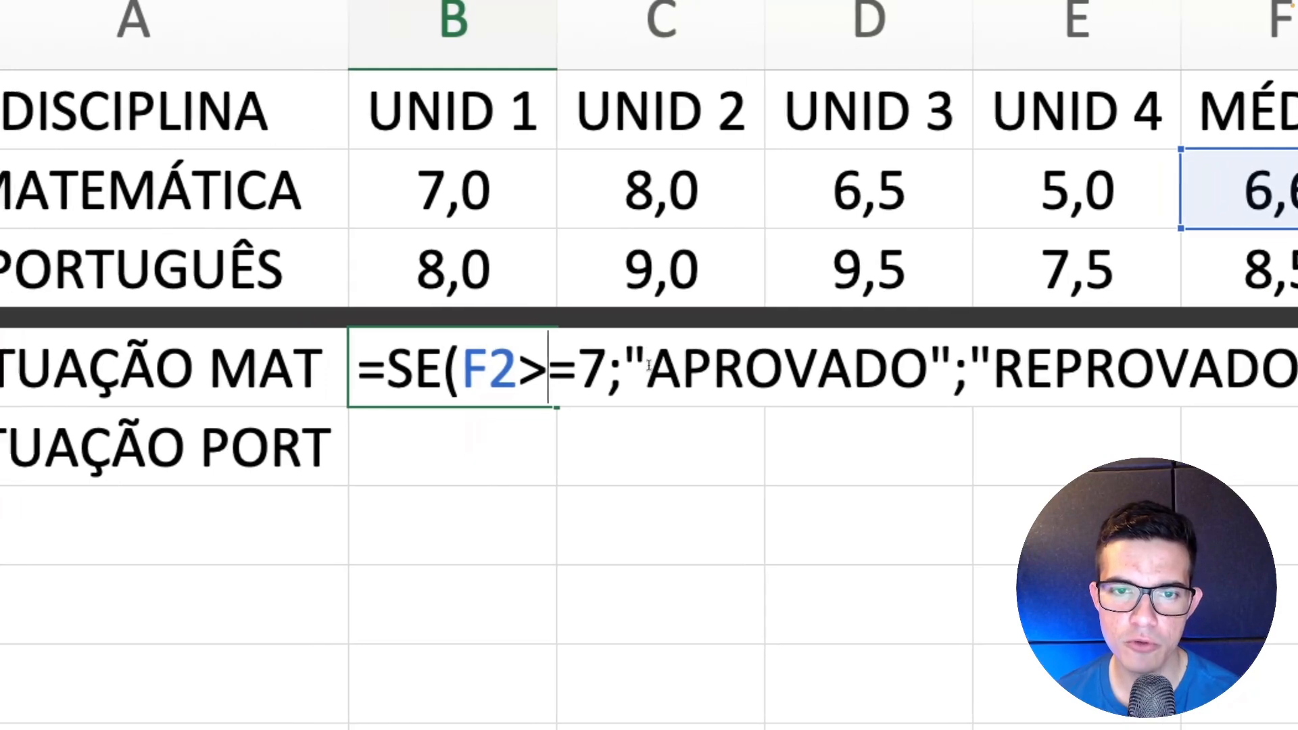
drag(603, 371, 778, 371)
drag(647, 365, 791, 365)
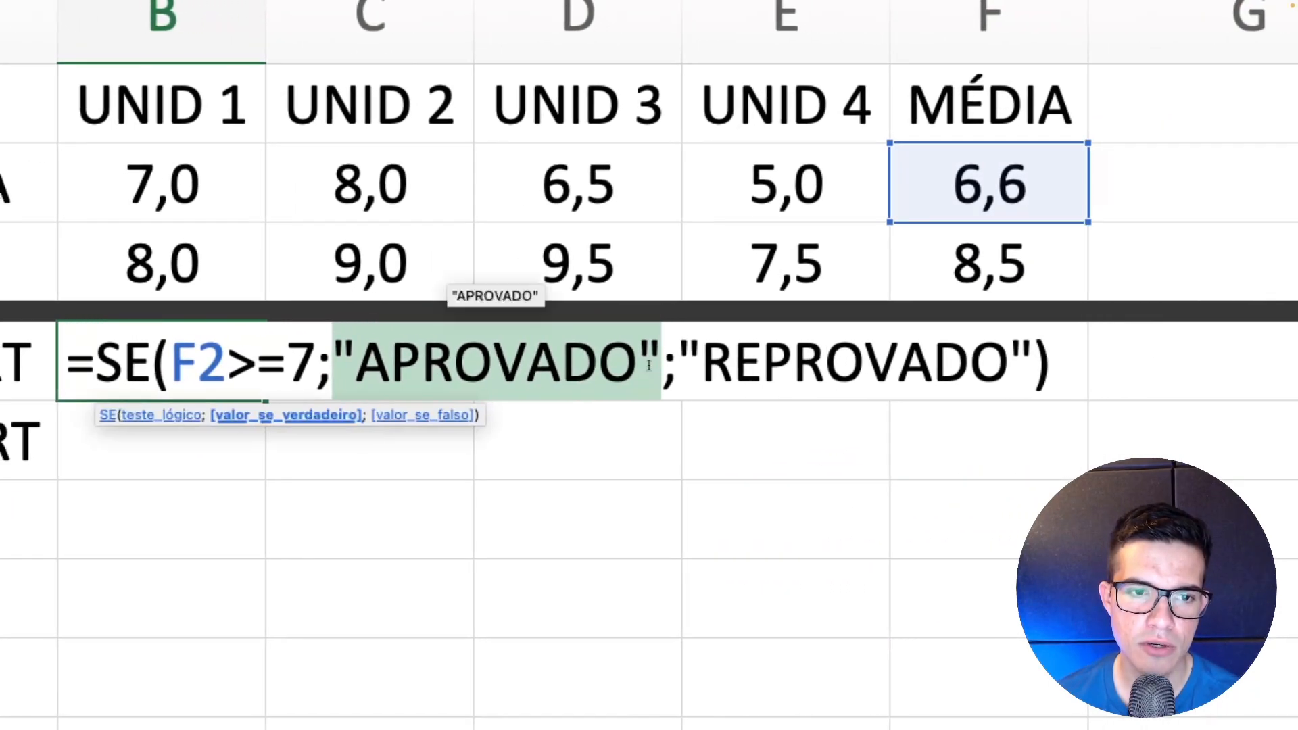
click(634, 365)
click(514, 365)
click(682, 365)
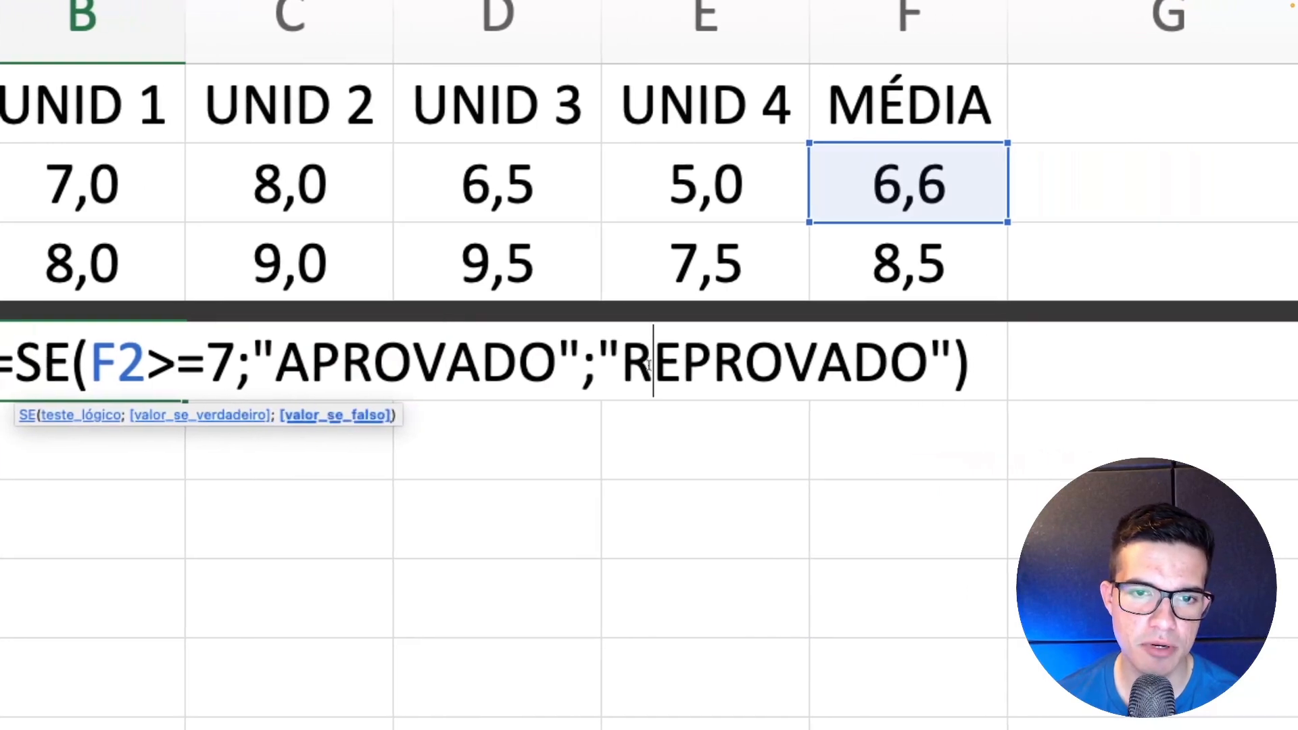
drag(632, 365, 657, 363)
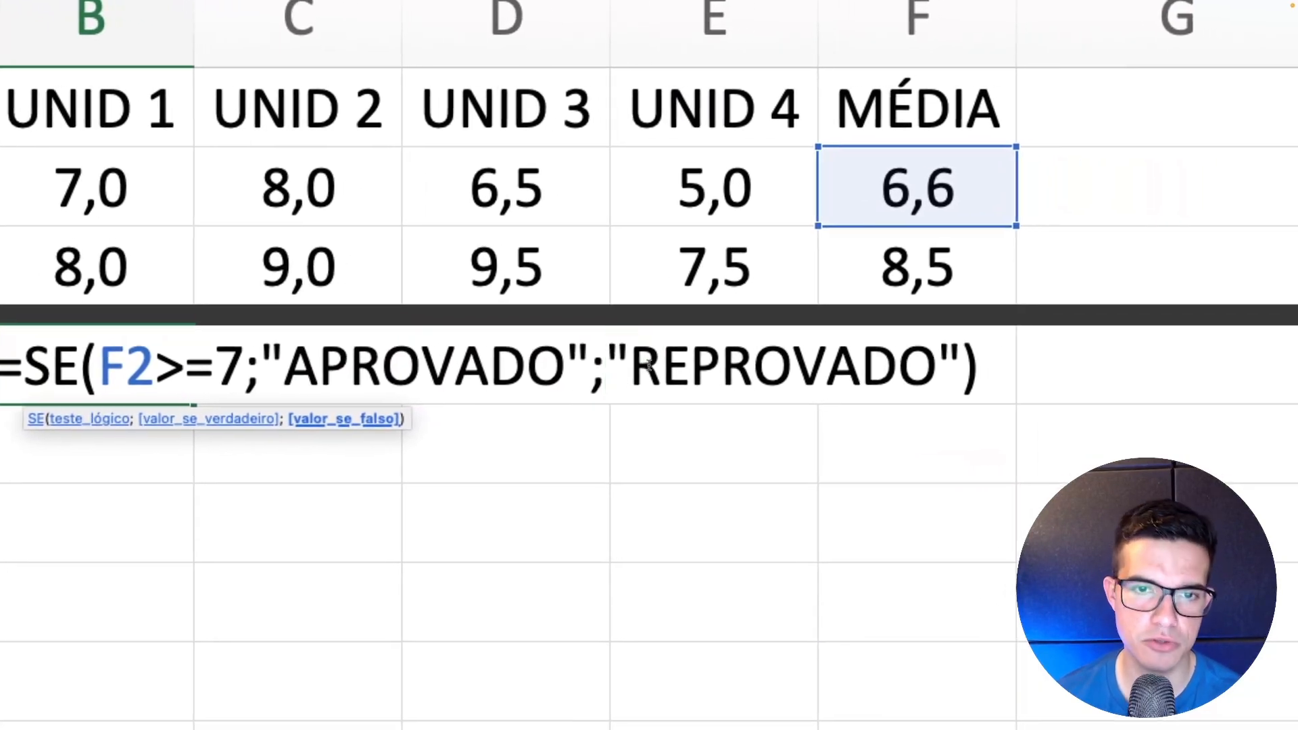
right_click(648, 365)
click(503, 372)
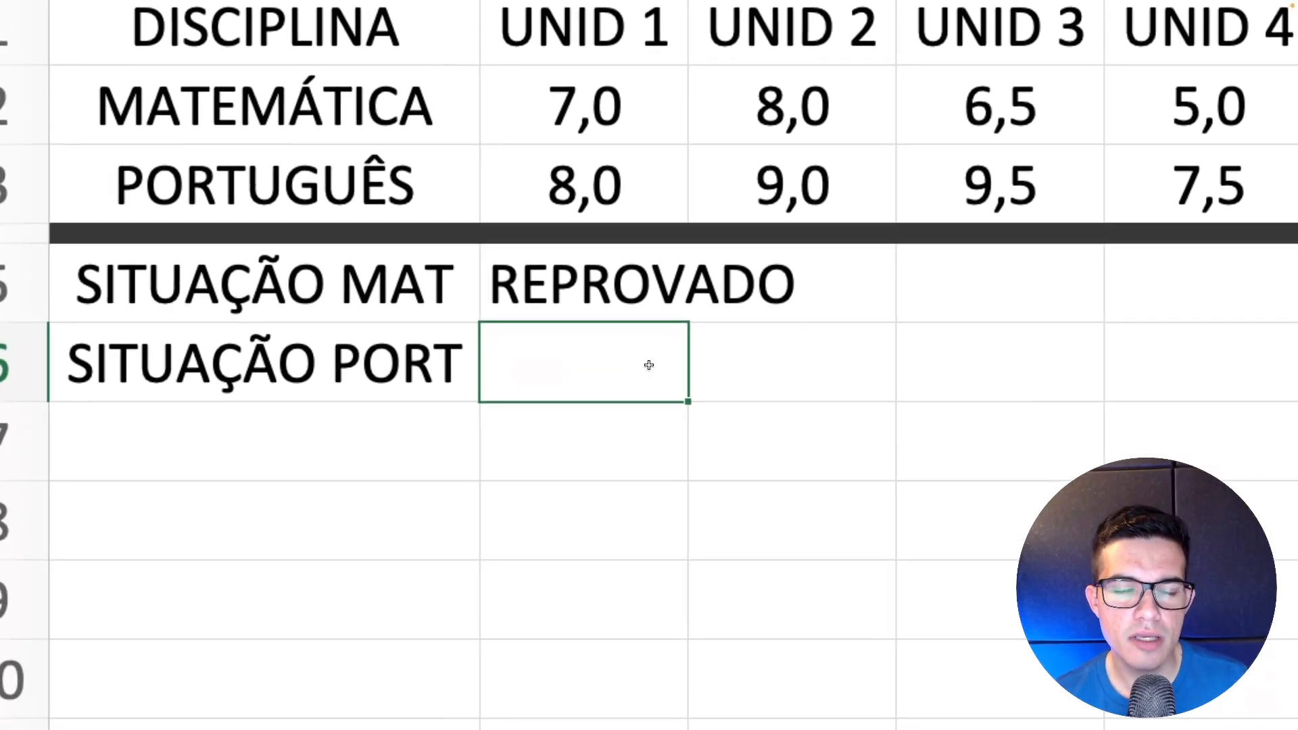
Enter the formula =SE(F3>=7;"APROVADO";"REPROVADO") in B6 for the Portuguese situation
double_click(367, 428)
text(=SE()
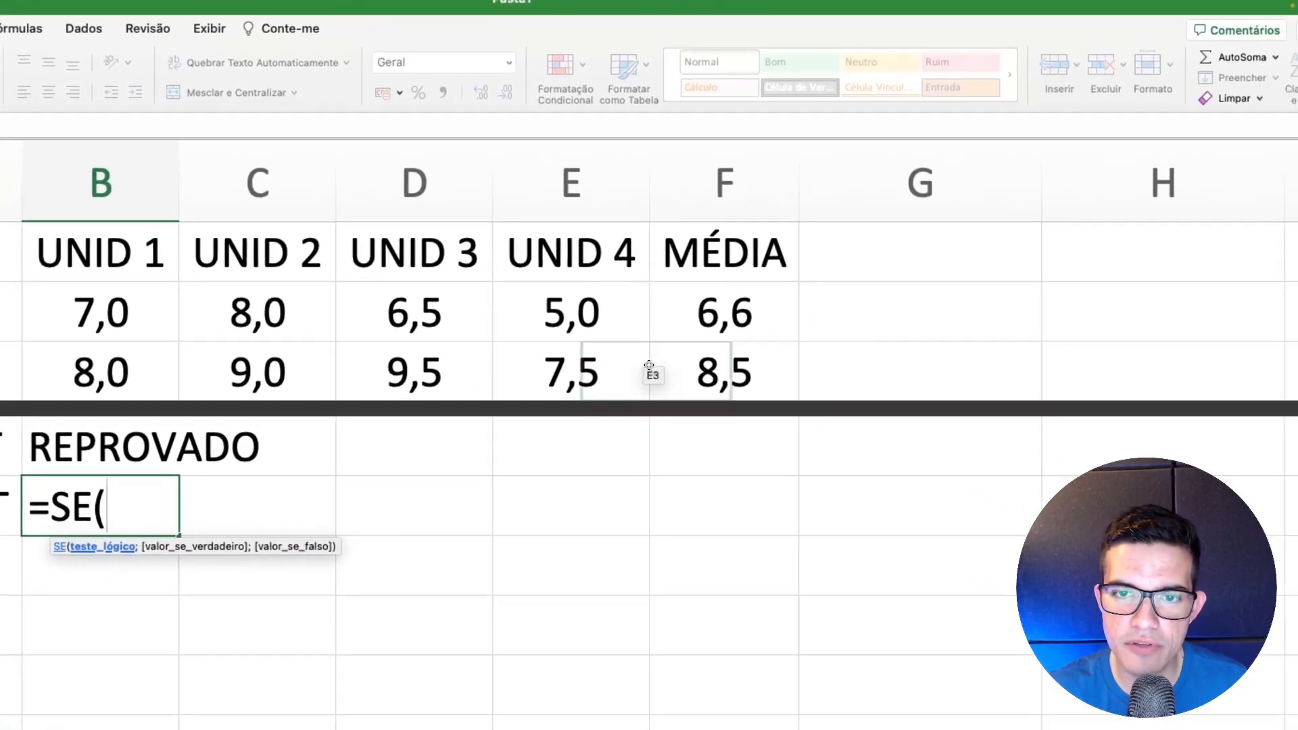
click(657, 368)
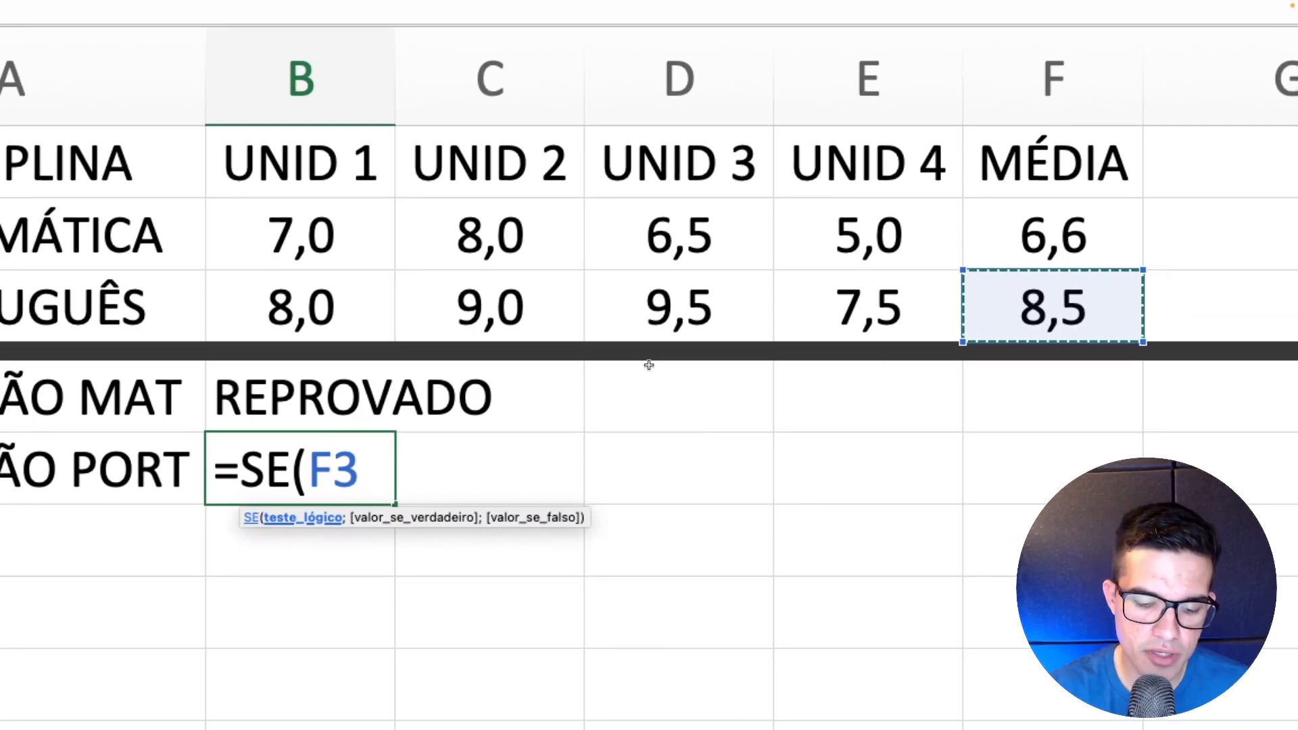
text(>=7;)
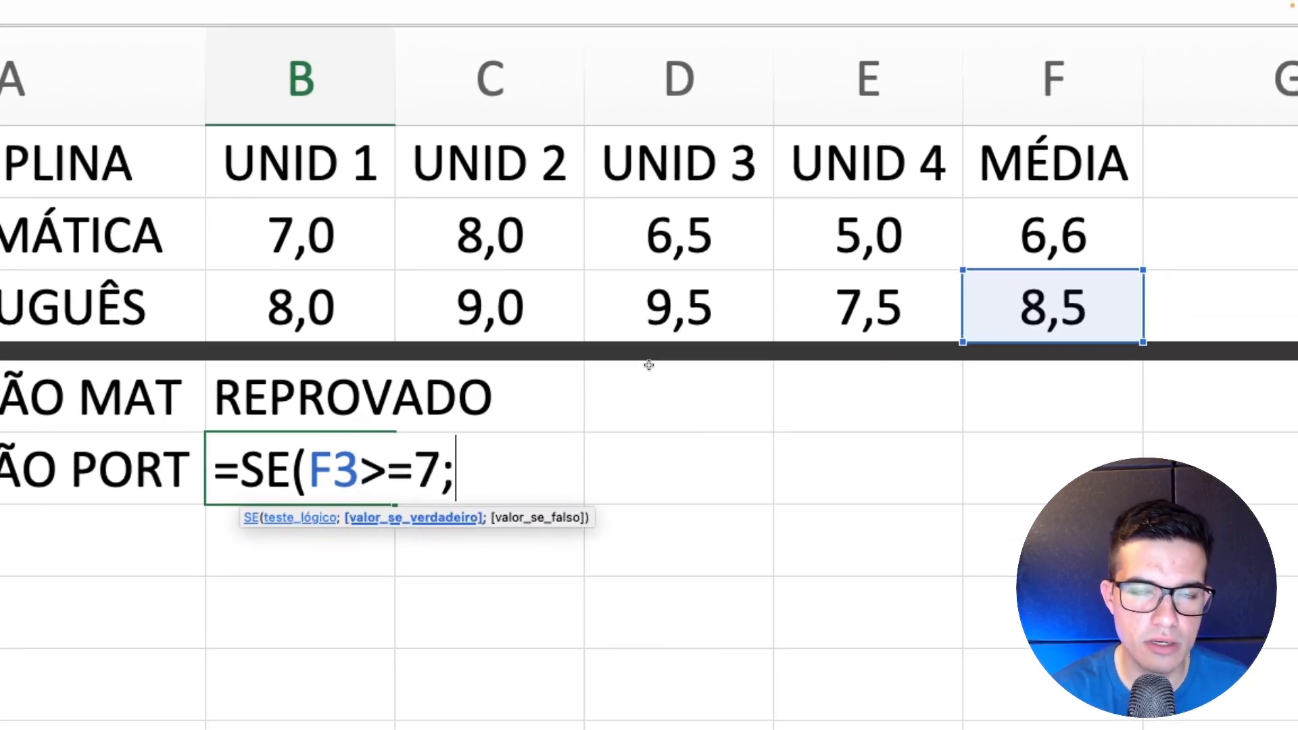
text(")
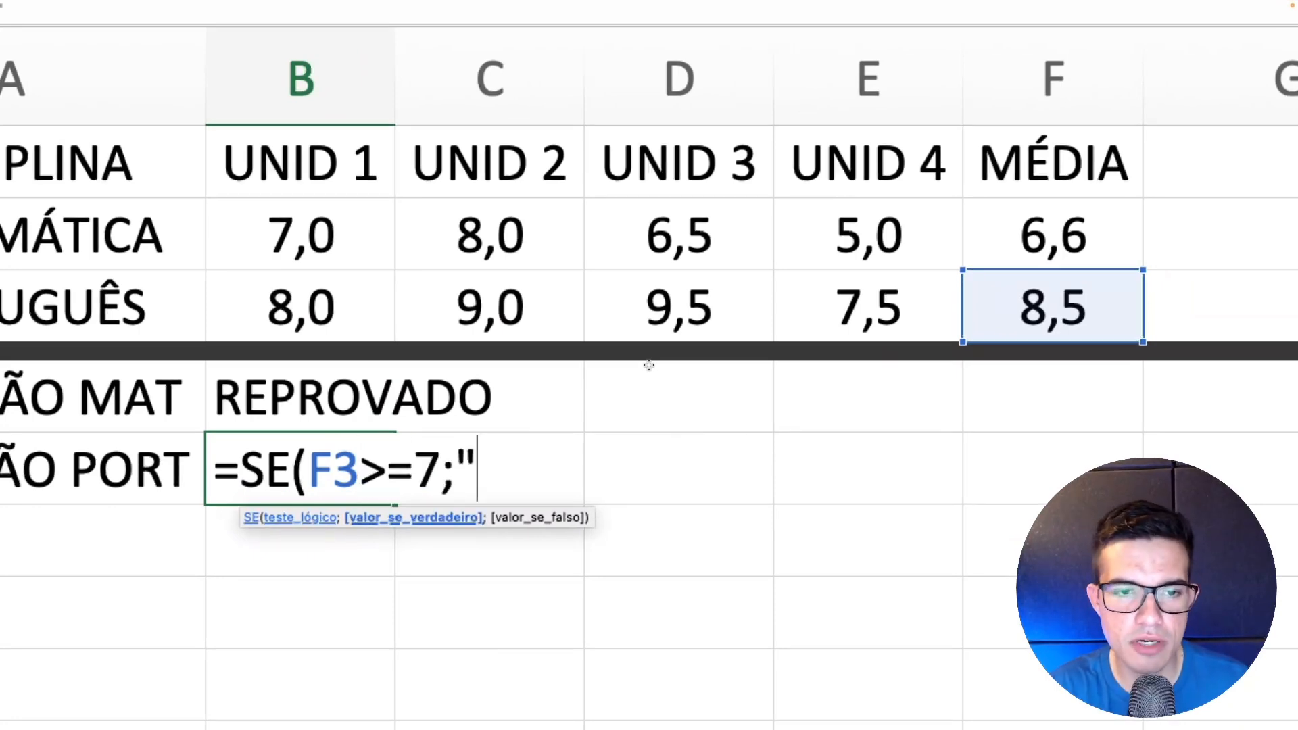
text(APROVADO")
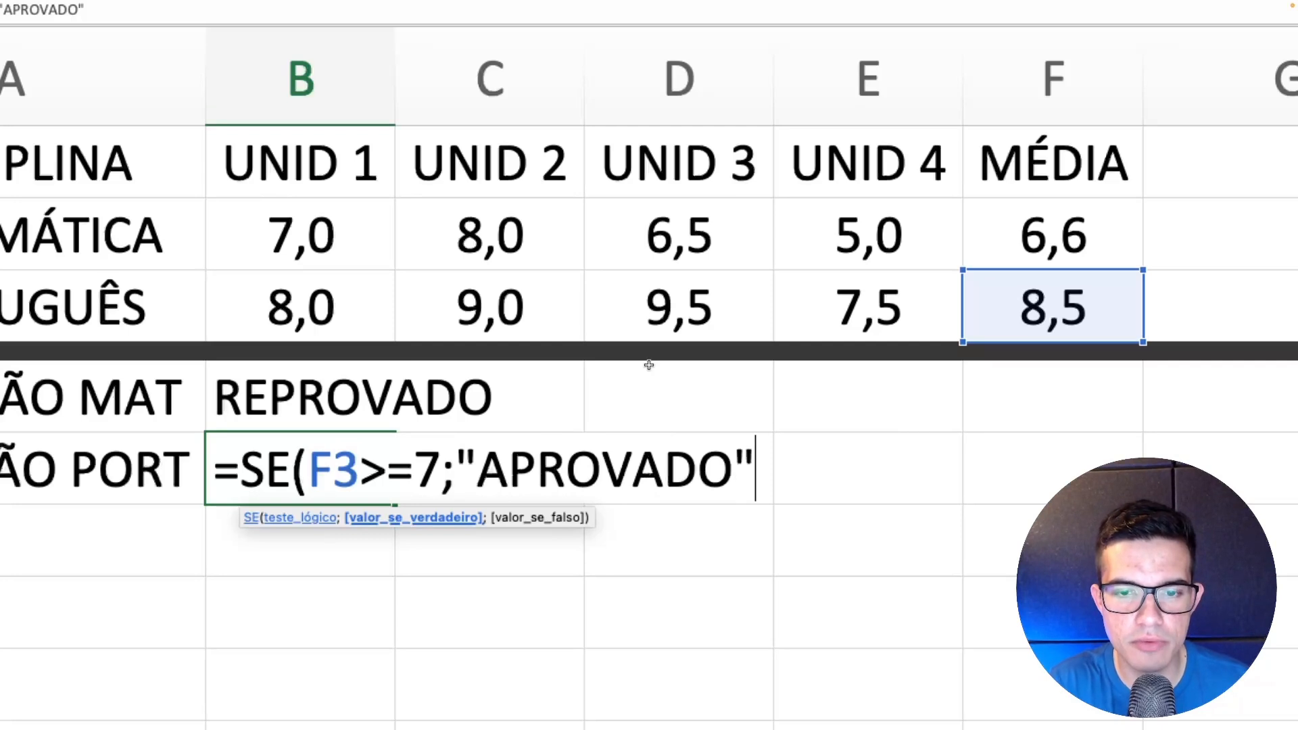
text(;"RE)
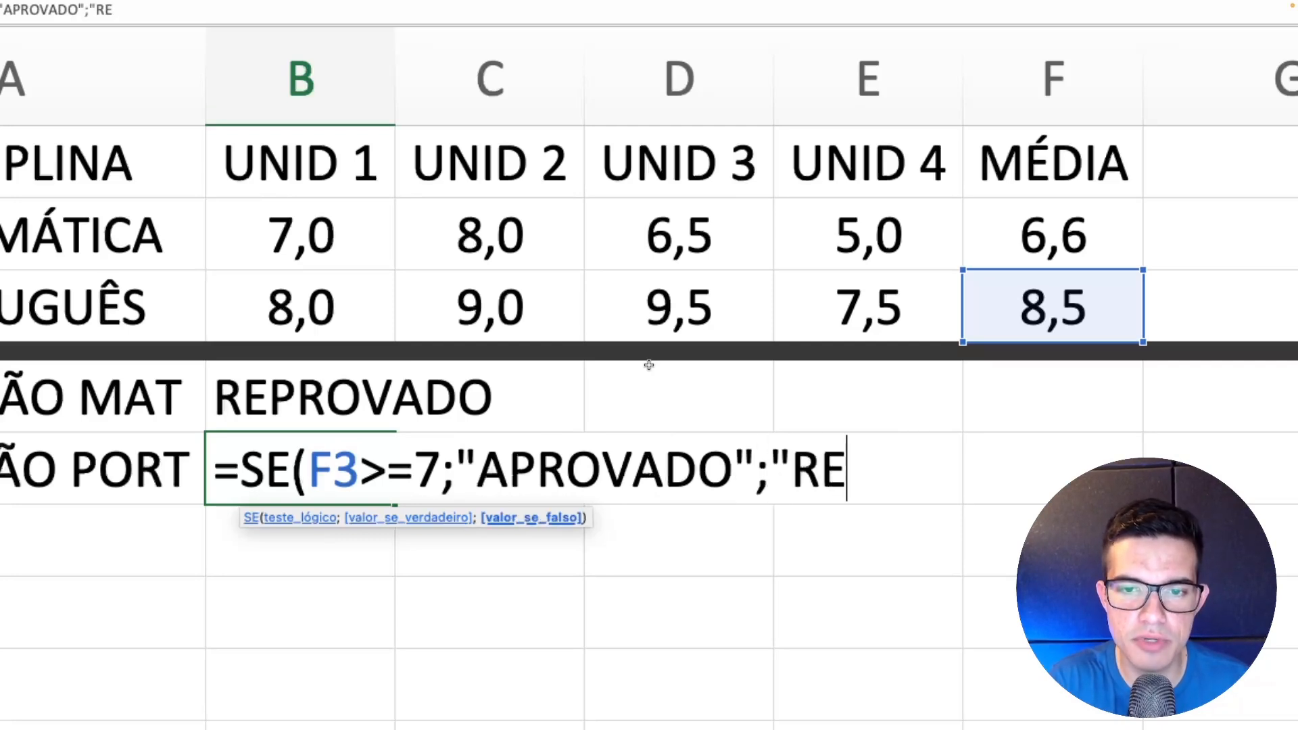
text(PROVADO"))
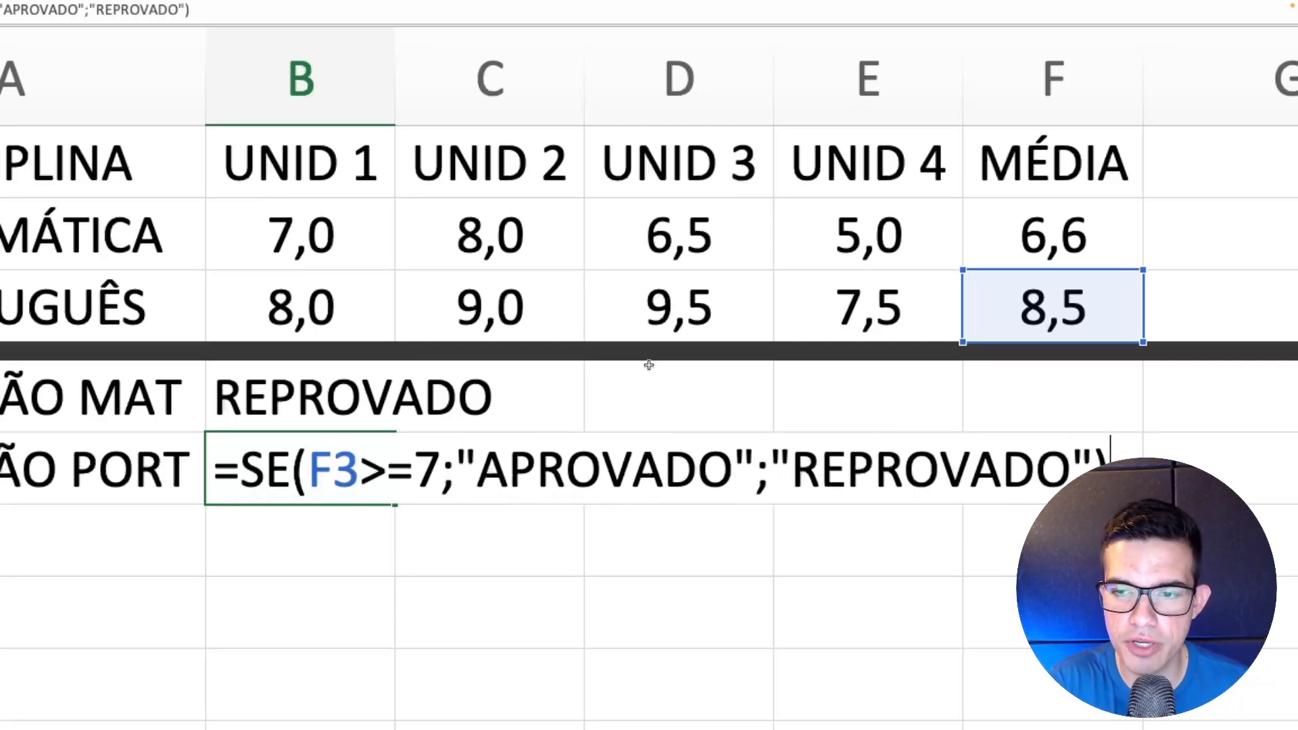
key(Return)
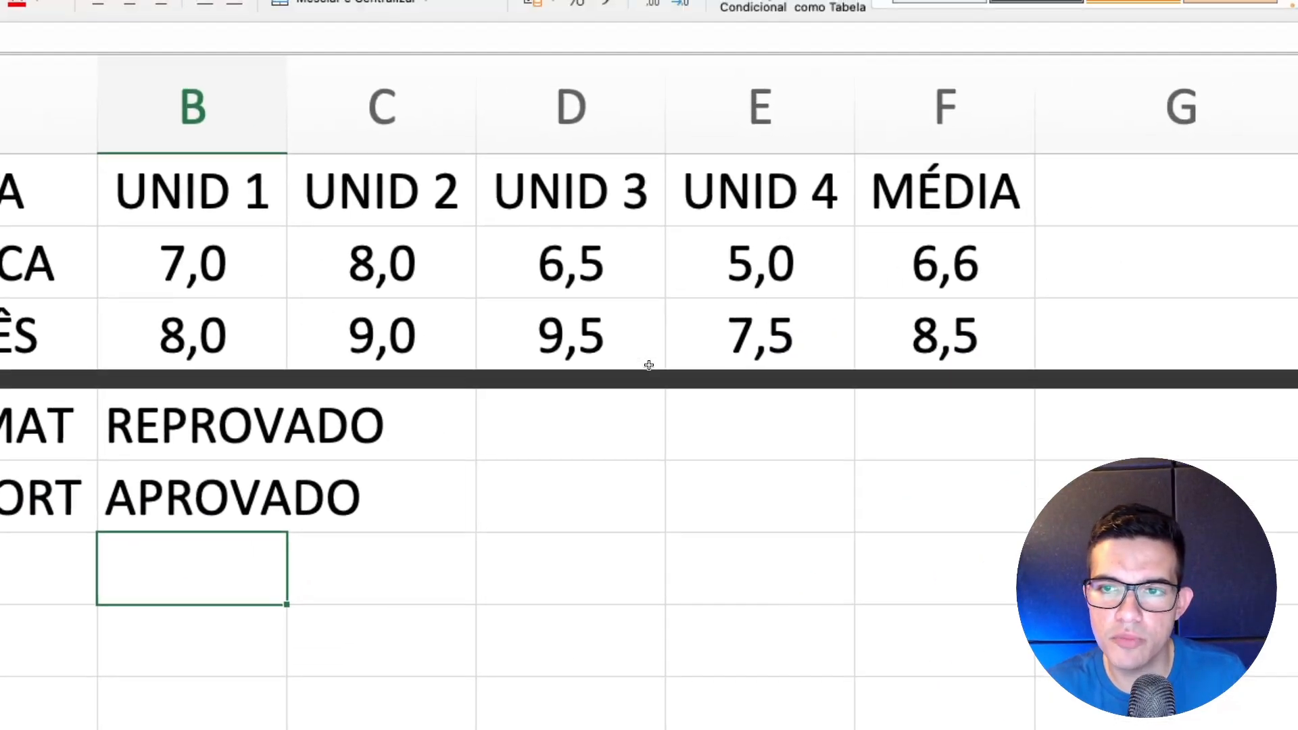
click(1060, 311)
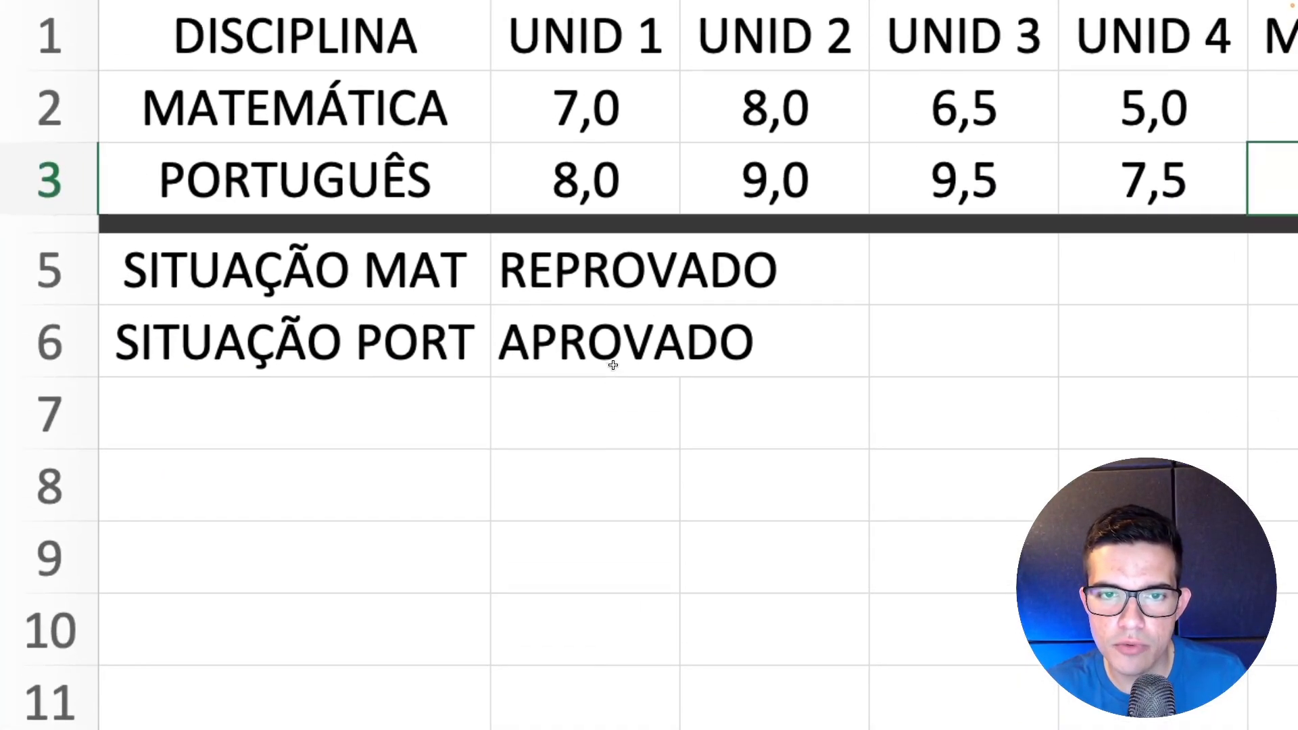
Reopen the SE formula in B6 to review its test on F3, and go to the IDECAN 2021 question further down
double_click(245, 470)
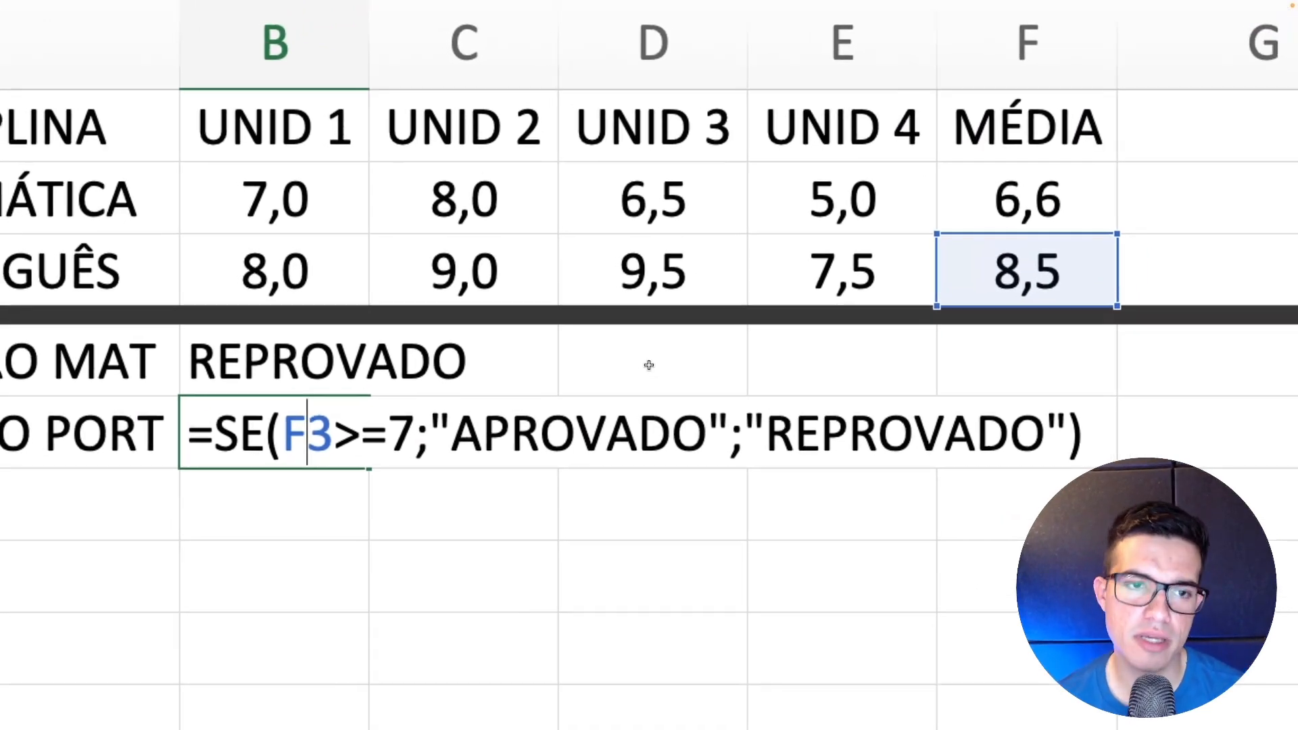
key(Return)
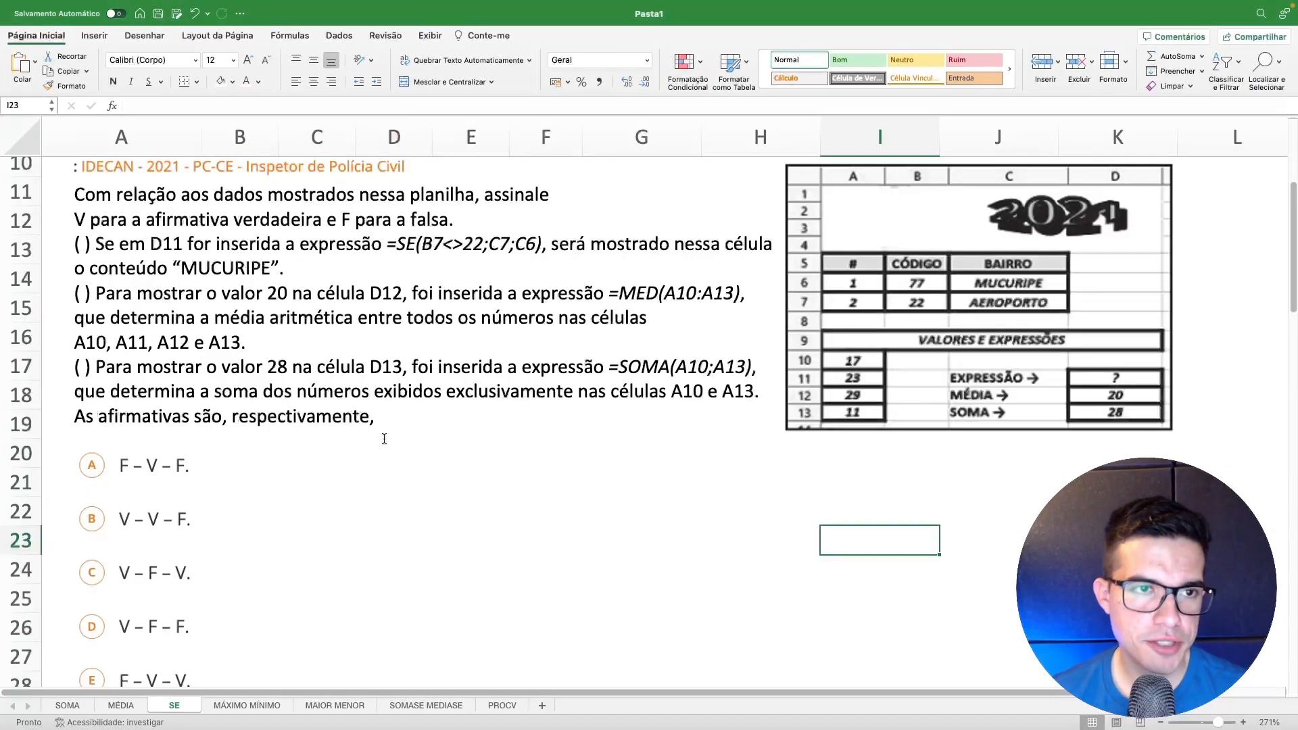
click(405, 481)
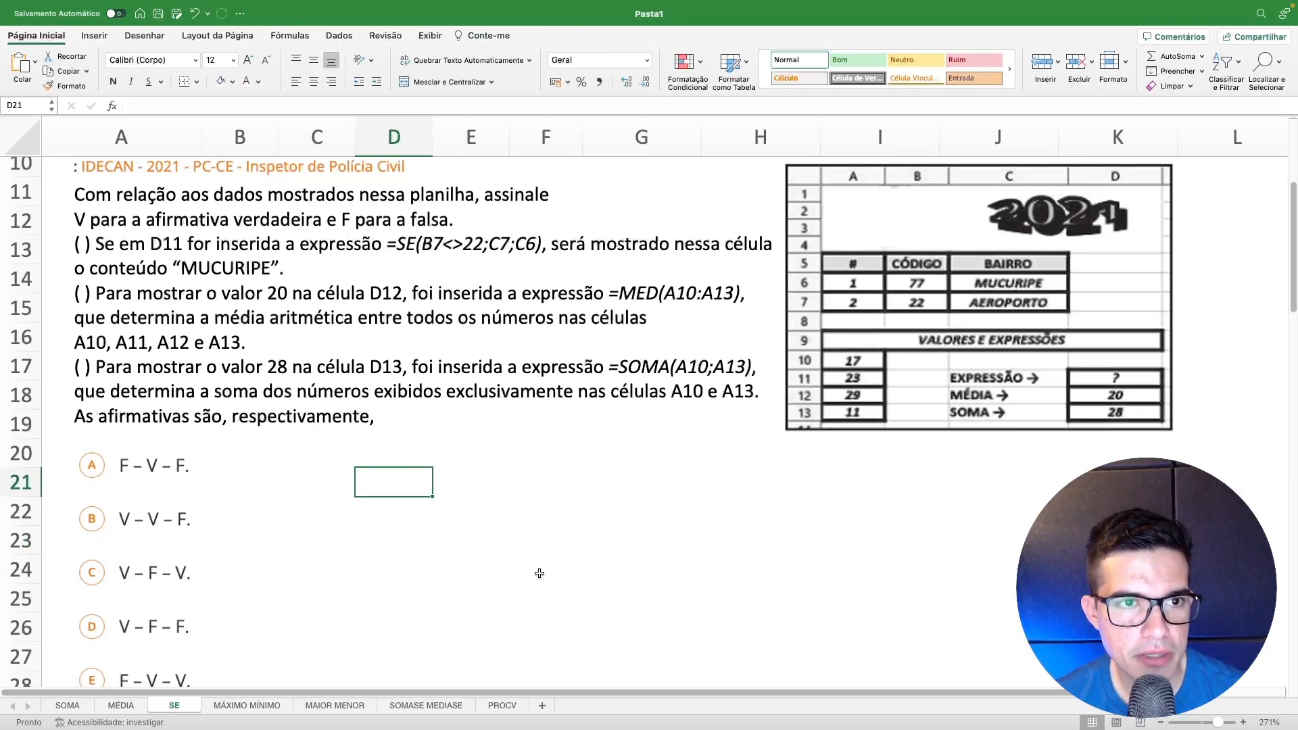
click(587, 543)
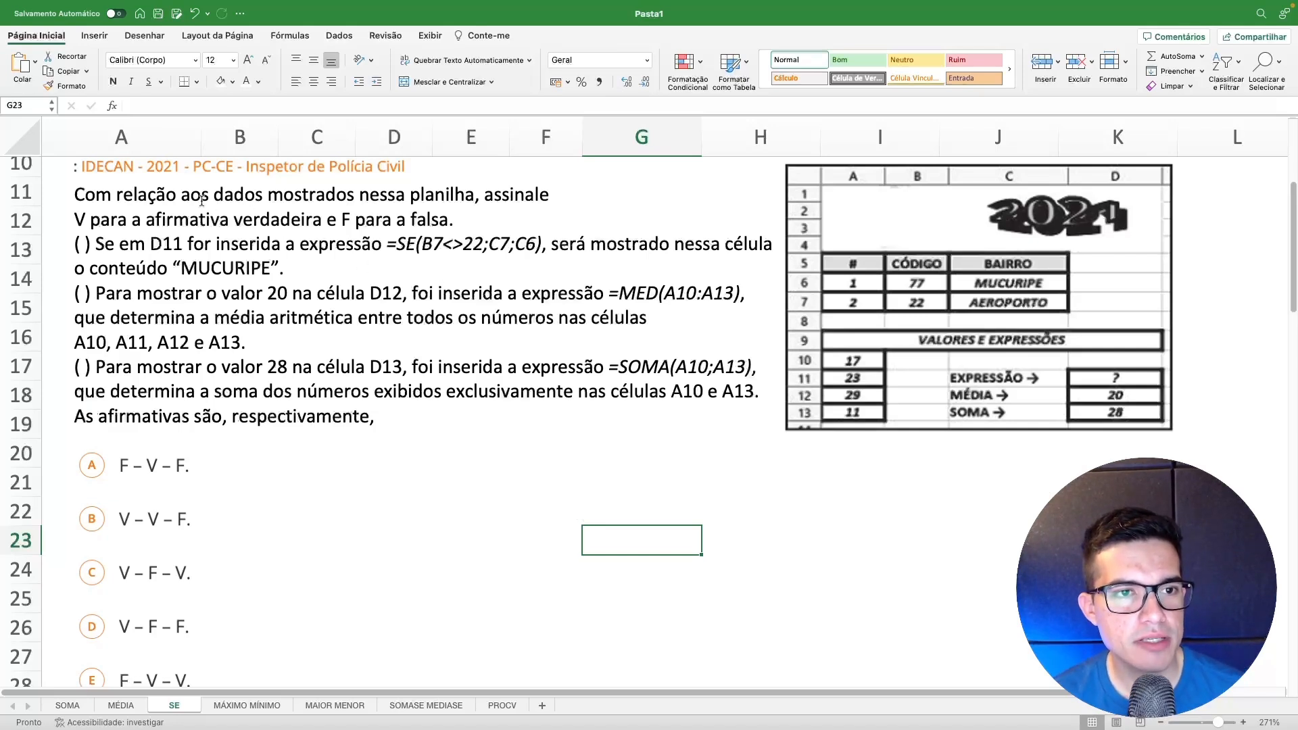
Examine the expression =SE(B7<>22;C7;C6) in the question's first statement, focusing on the <> operator and its arguments
click(415, 197)
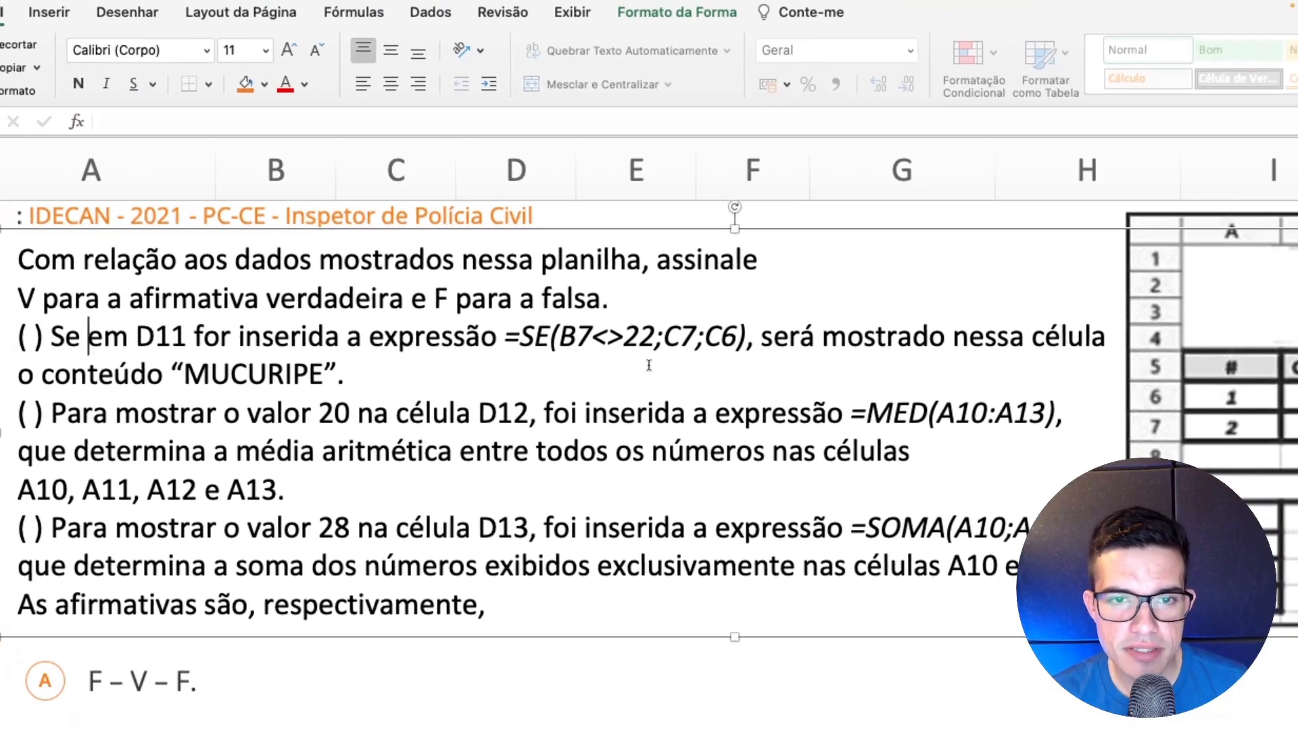
double_click(599, 338)
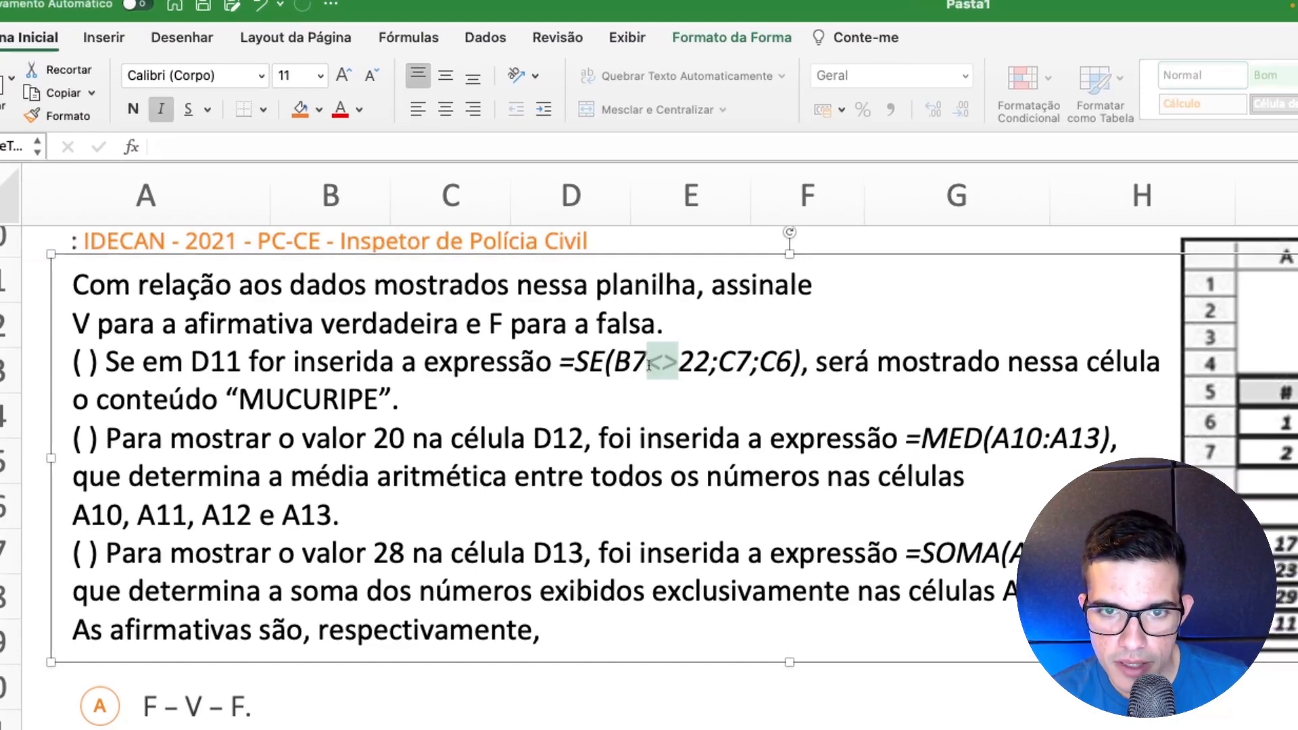
click(678, 363)
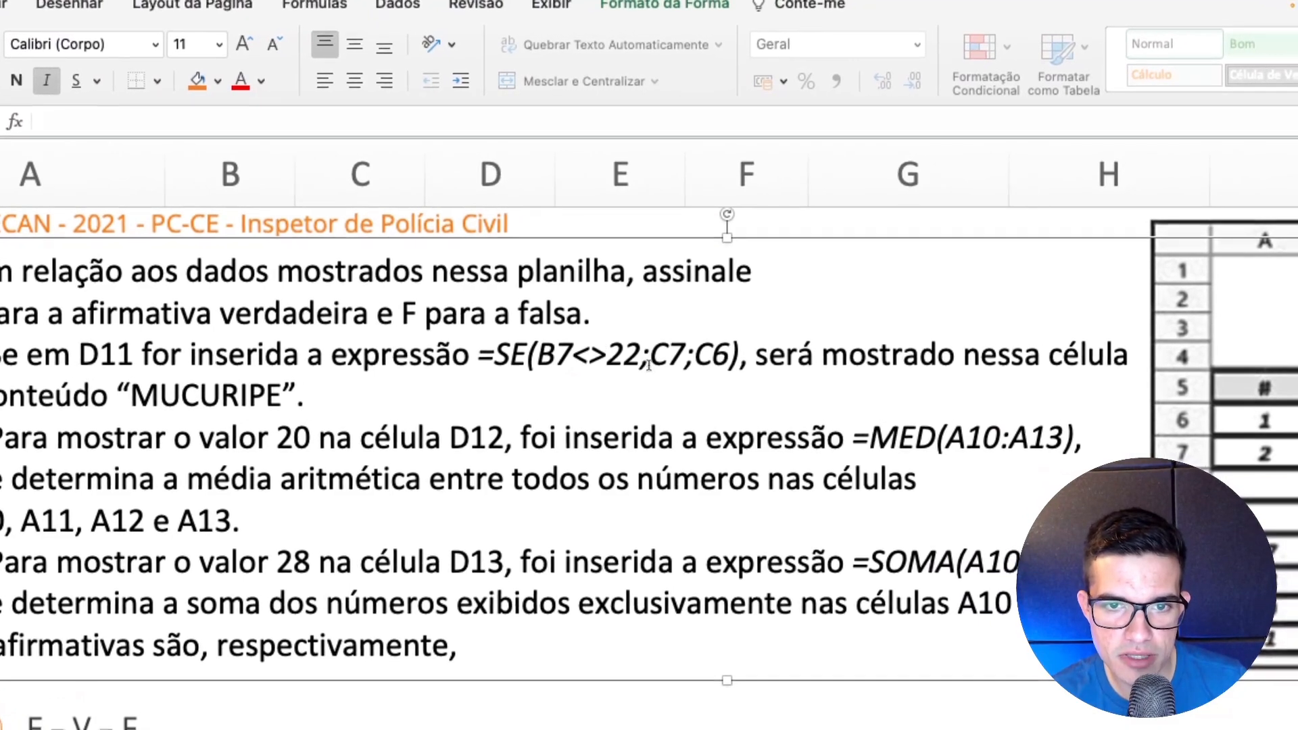
drag(668, 363, 696, 365)
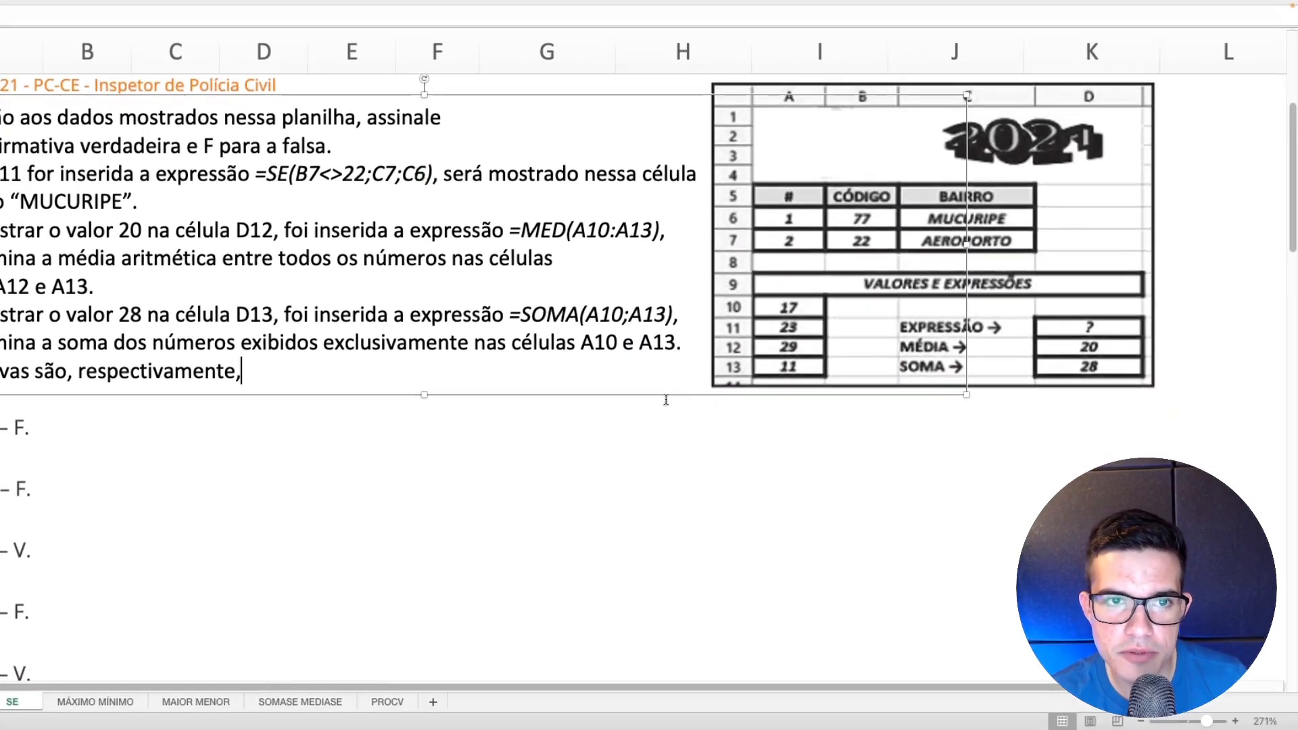
click(849, 517)
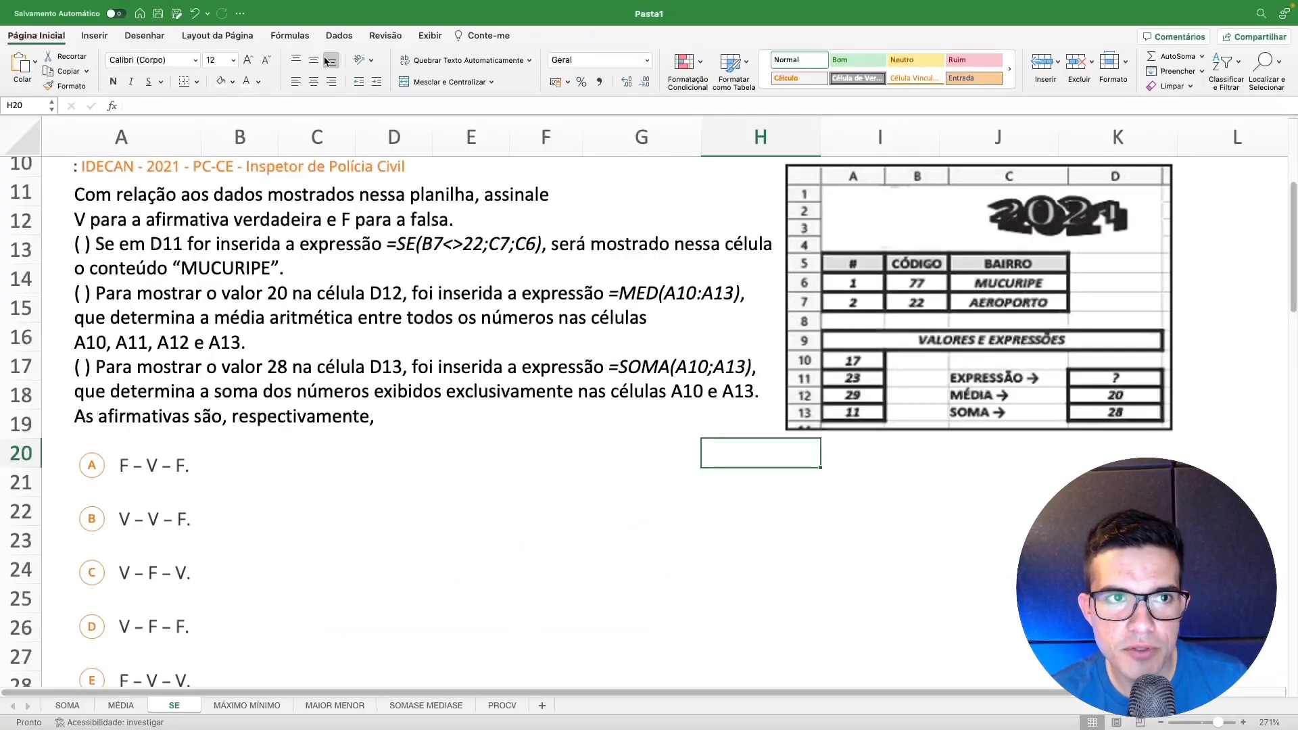
Highlight the value 22, column header B and row number 7 in the question's table picture with the cyan highlighter
click(157, 35)
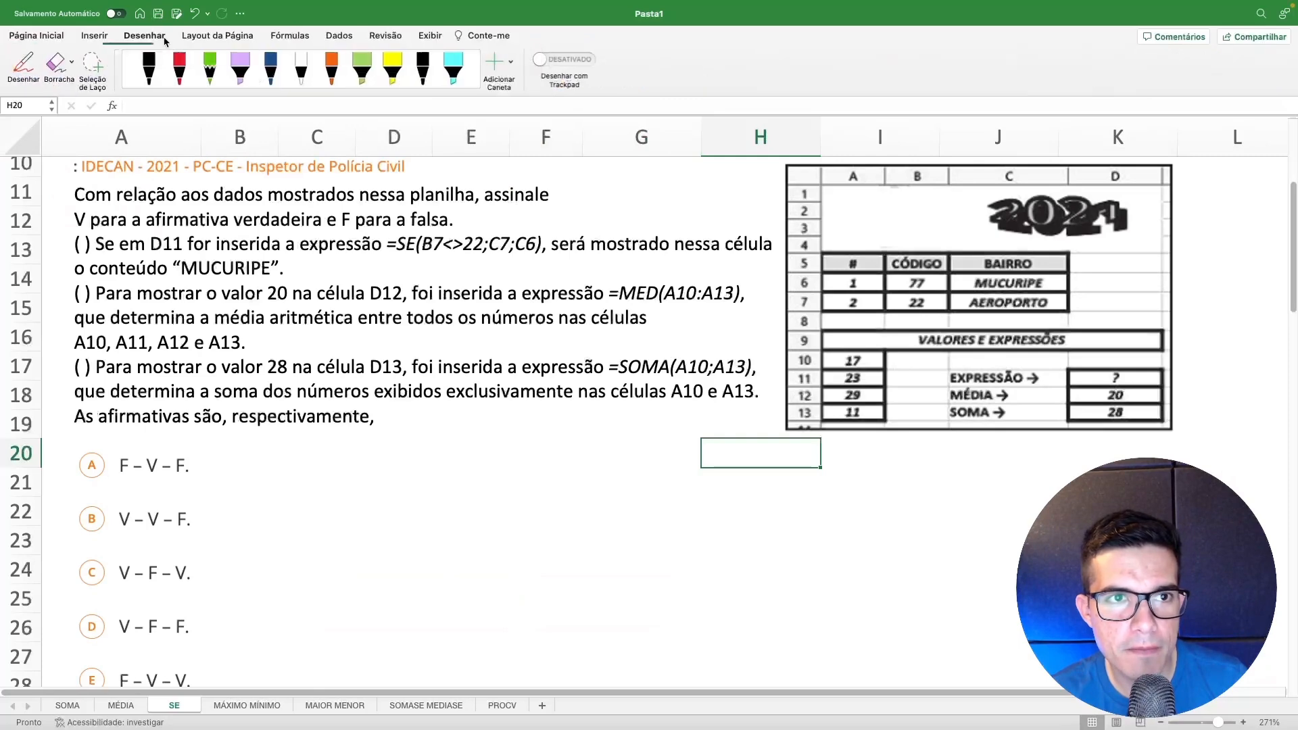
click(457, 70)
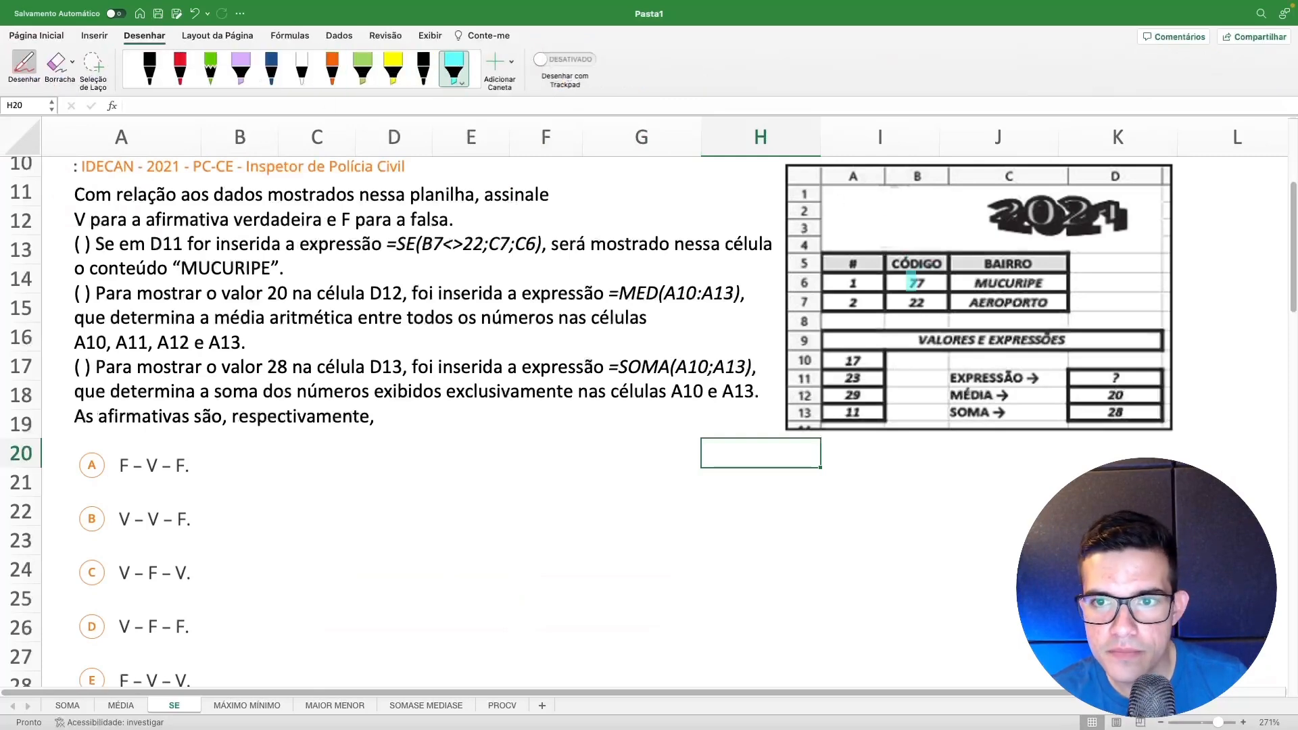
click(933, 309)
drag(831, 354, 854, 353)
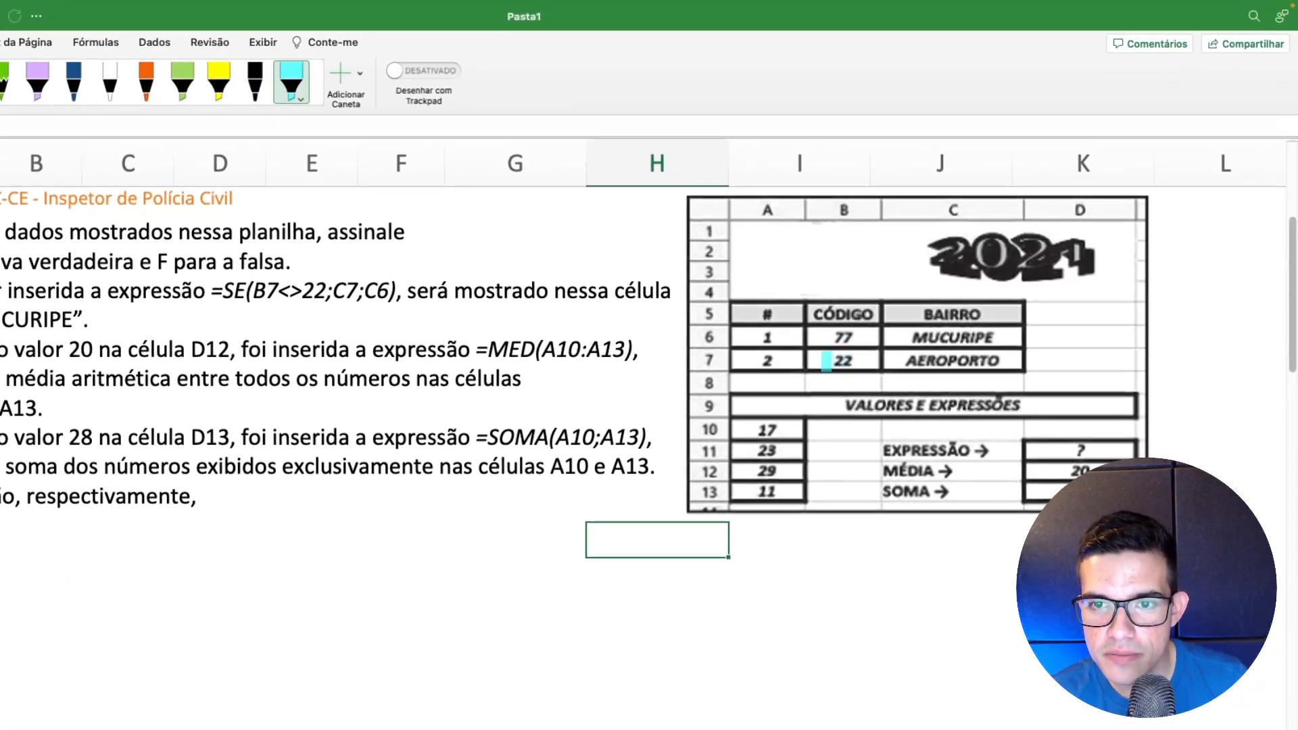
drag(857, 211, 831, 211)
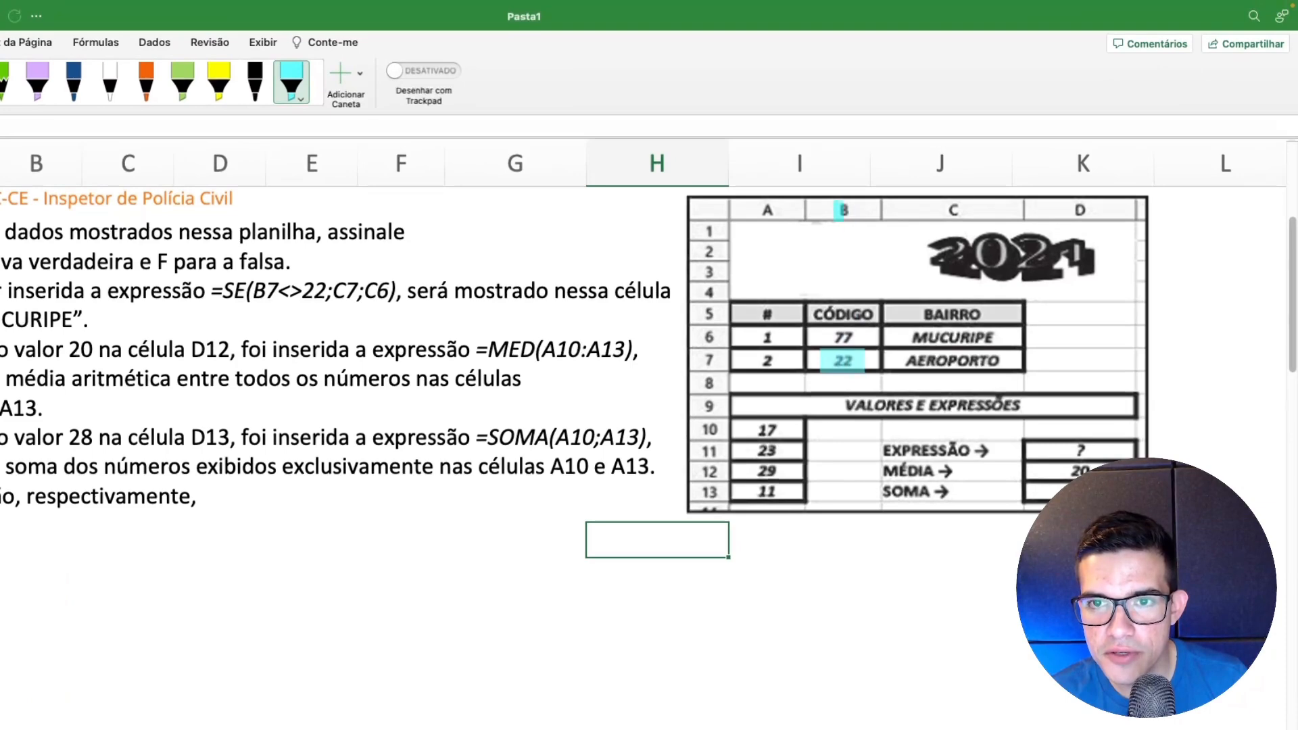
drag(689, 347, 714, 348)
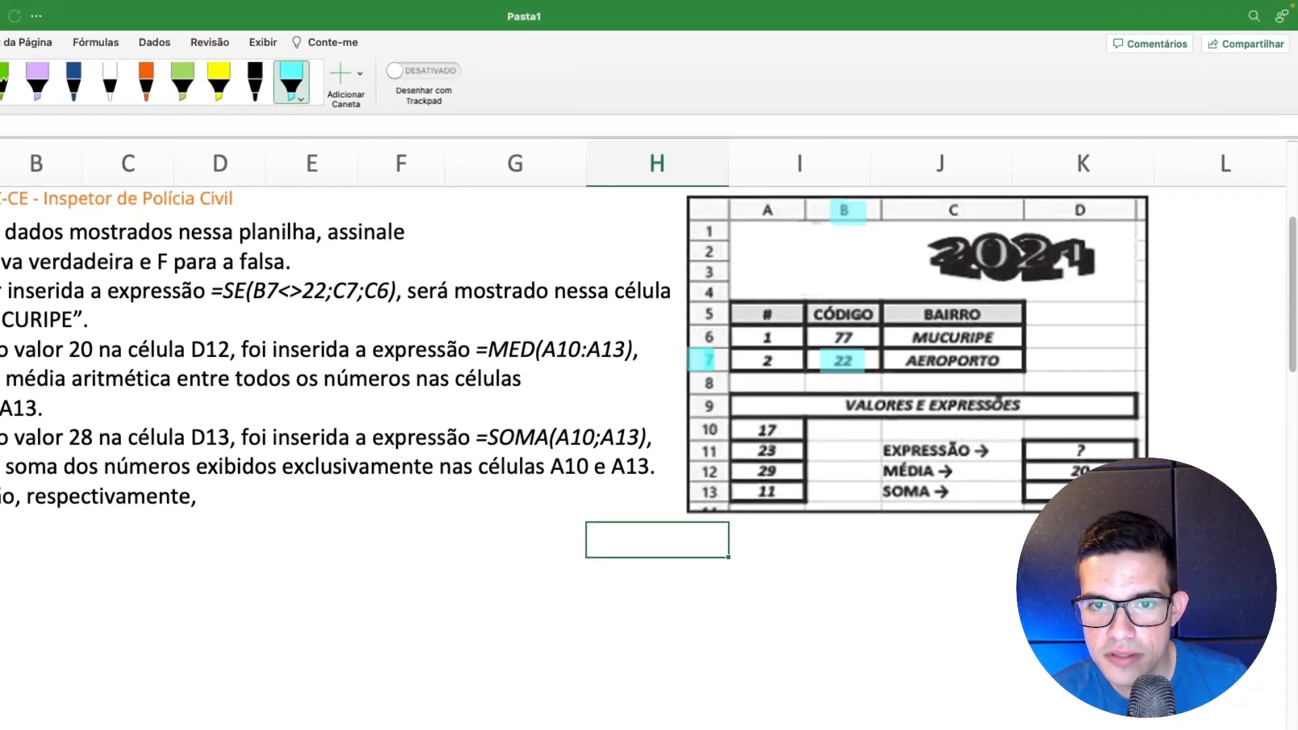
drag(838, 360, 868, 360)
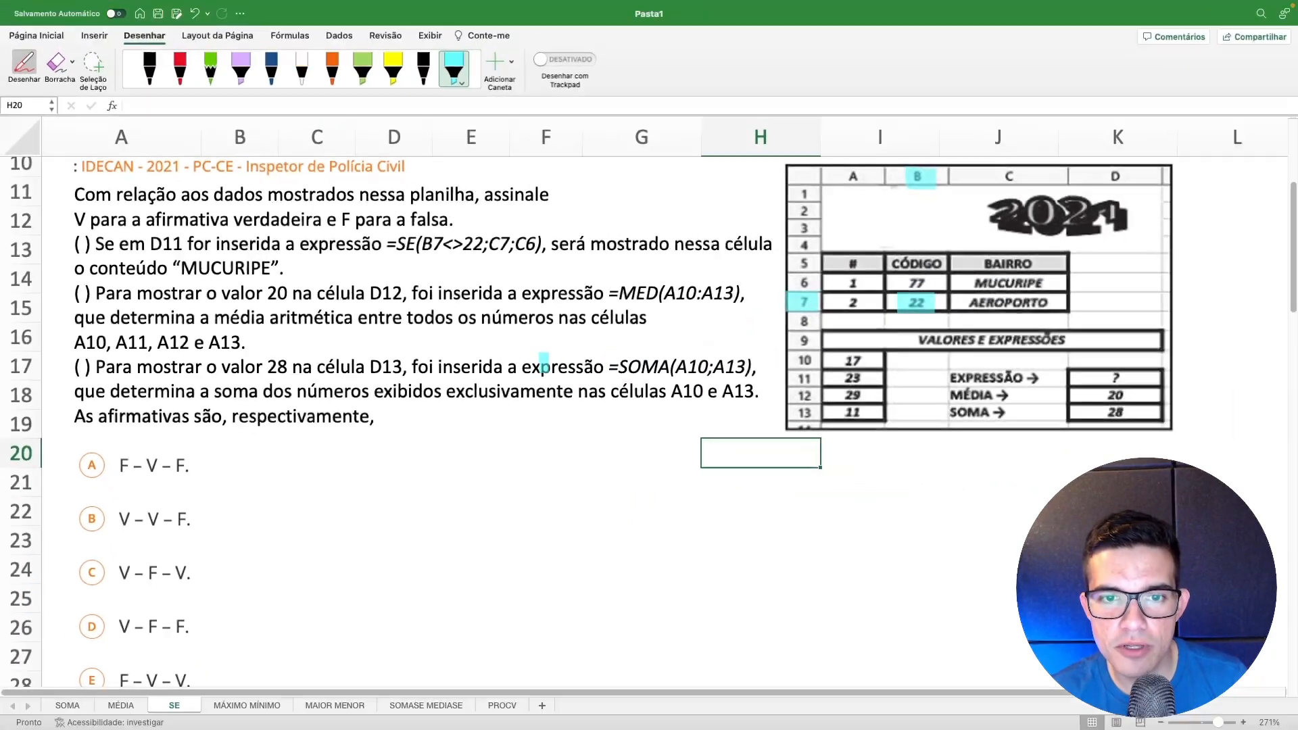
key(Escape)
Enter the note B7 = 22 in cell E21, beside the answer options
click(484, 473)
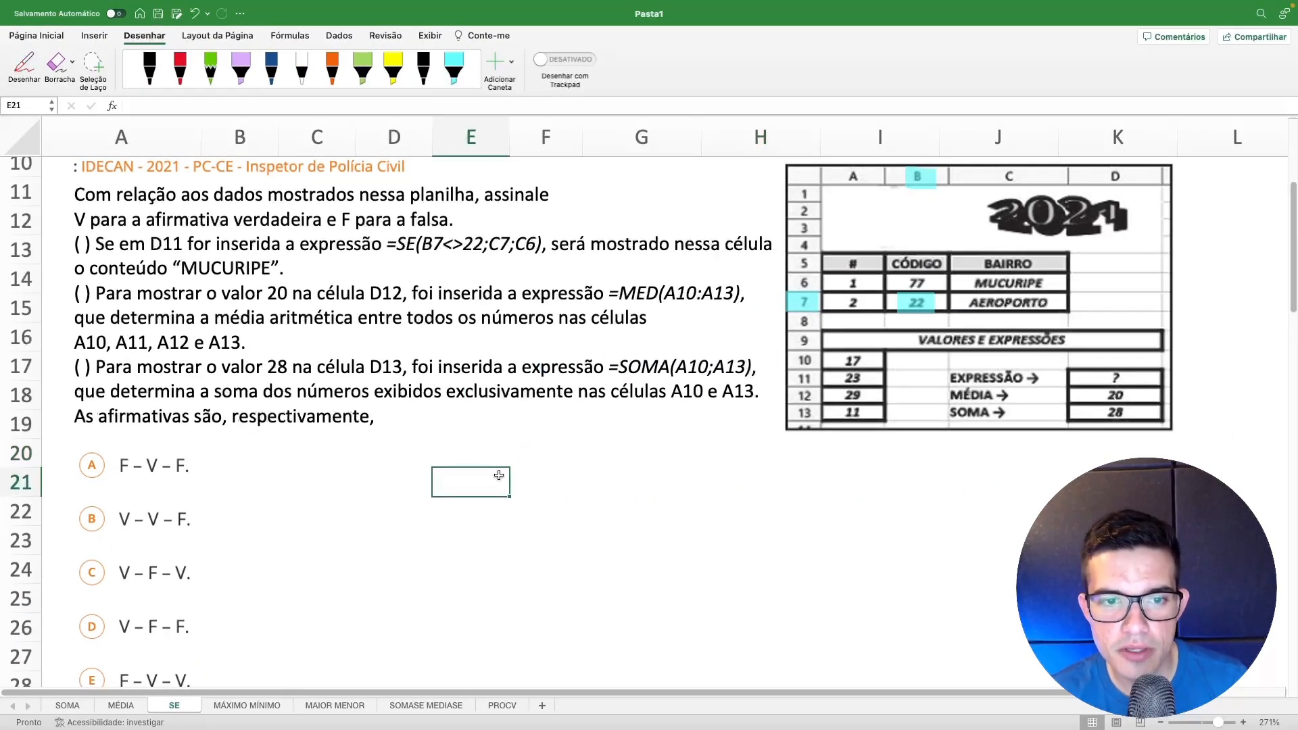
text(b)
key(BackSpace)
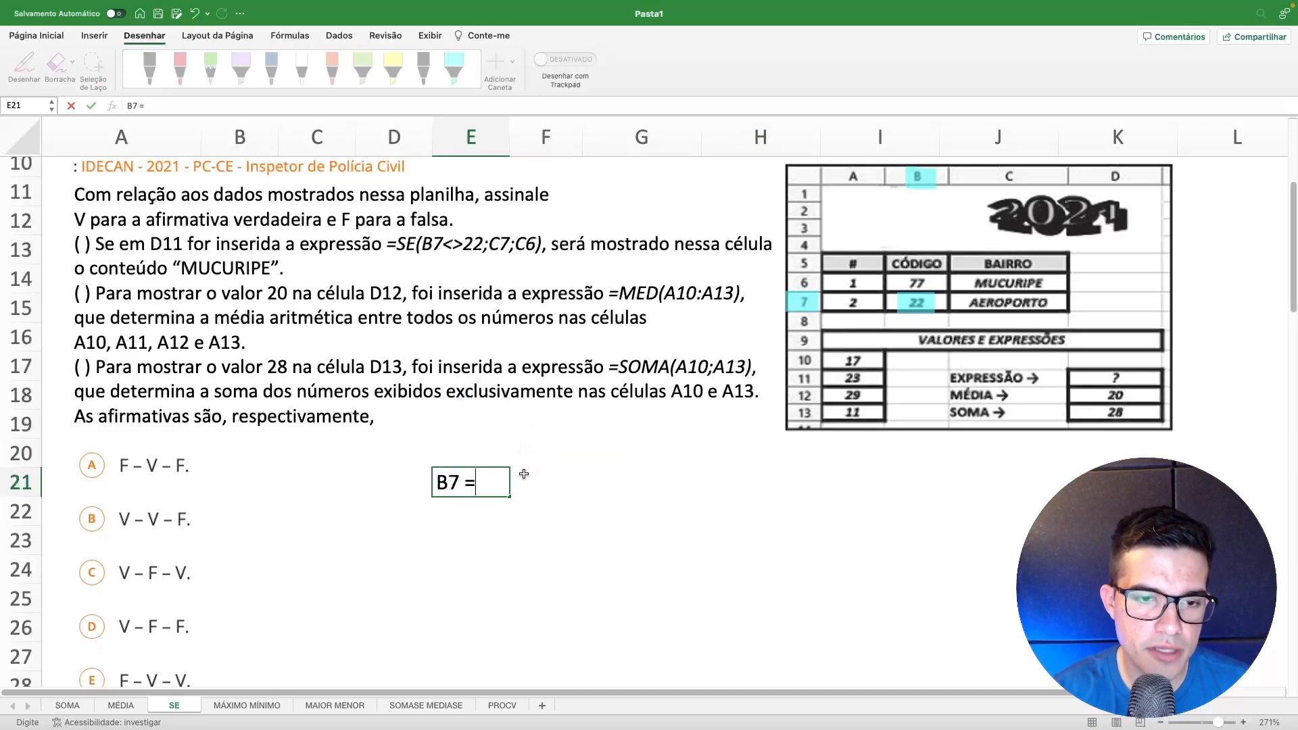
text(B7 = 22)
key(Return)
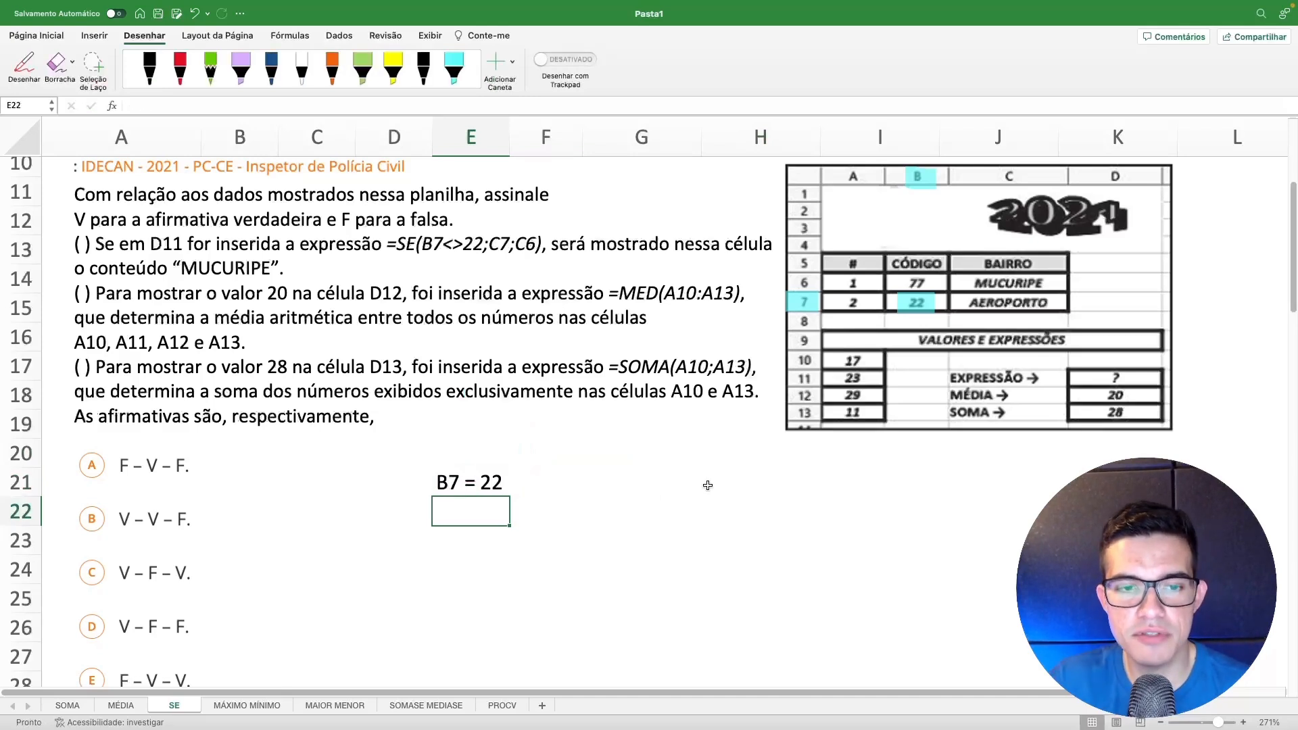
click(708, 486)
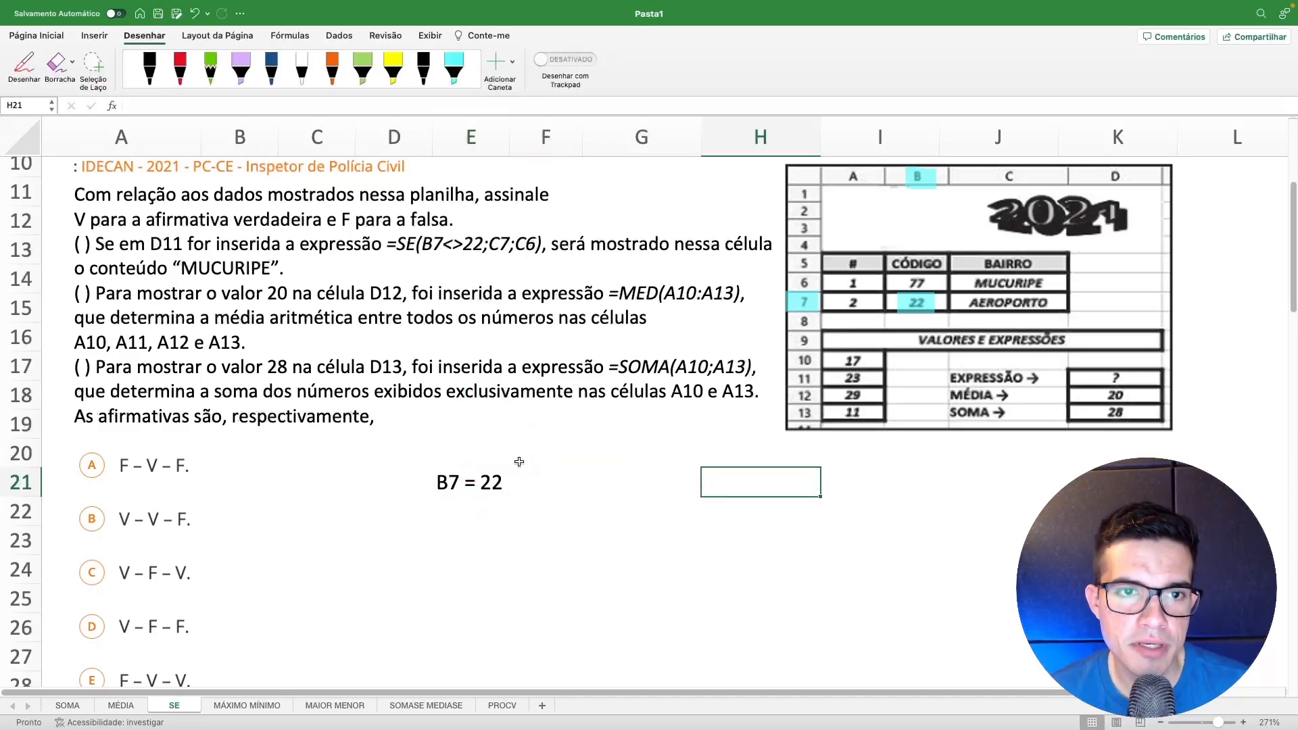
Compare the B7 = 22 note with the test B7<>22 and the arguments C7 and C6 in the first statement
click(492, 486)
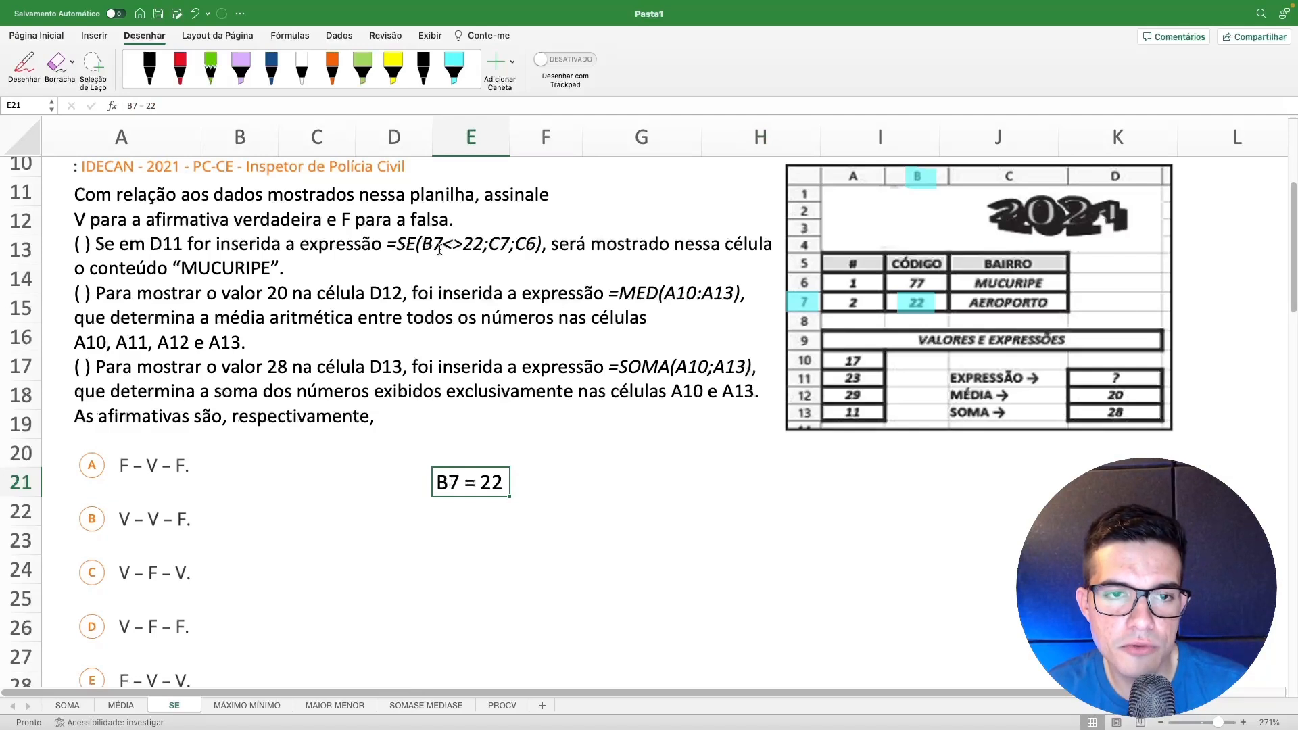
click(465, 244)
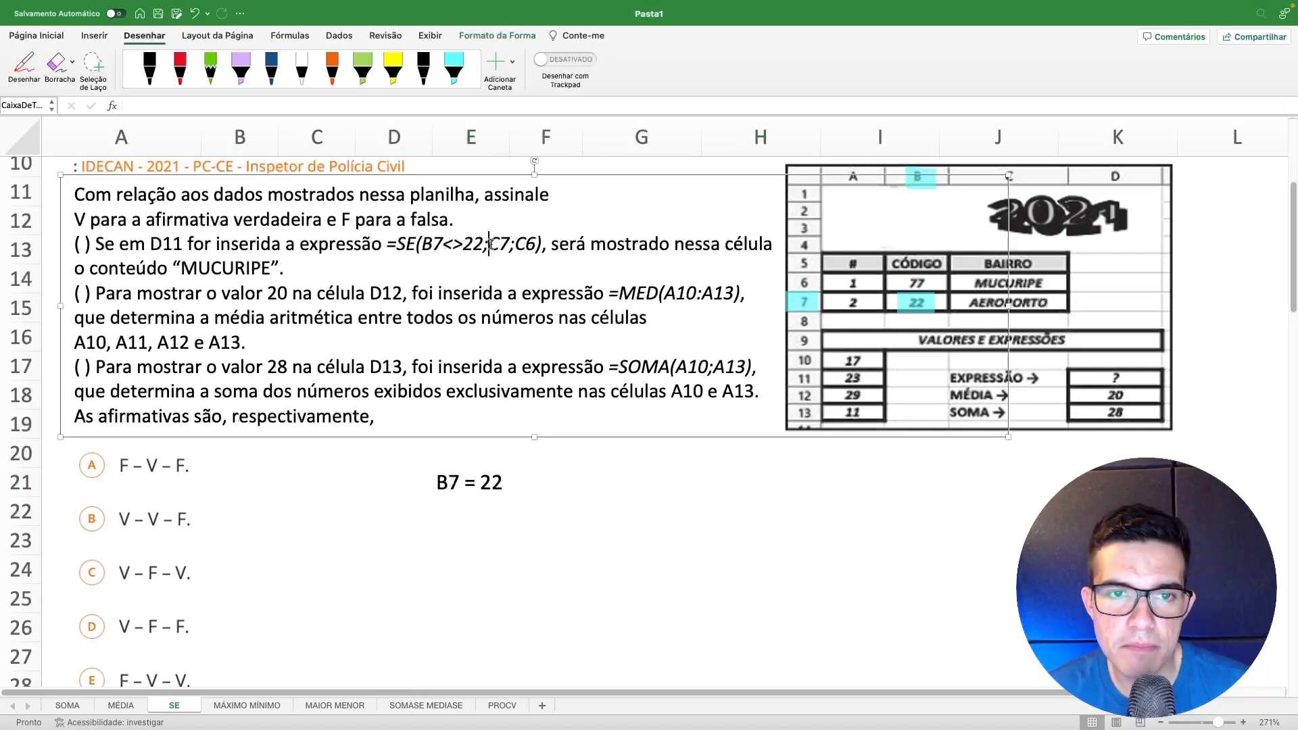
drag(490, 243, 506, 244)
click(525, 244)
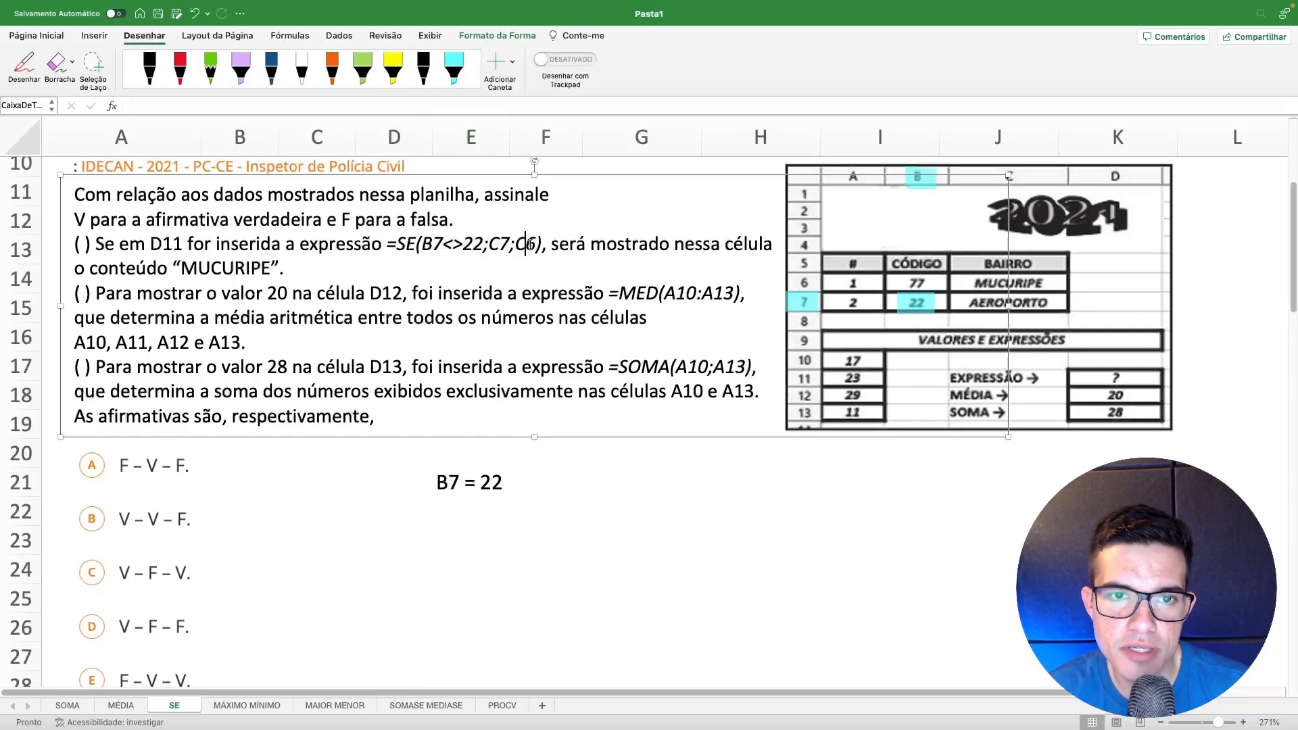
Reopen the SE formula in B5 to review the order of its value-if-true and value-if-false arguments
scroll(522, 253, up, 5)
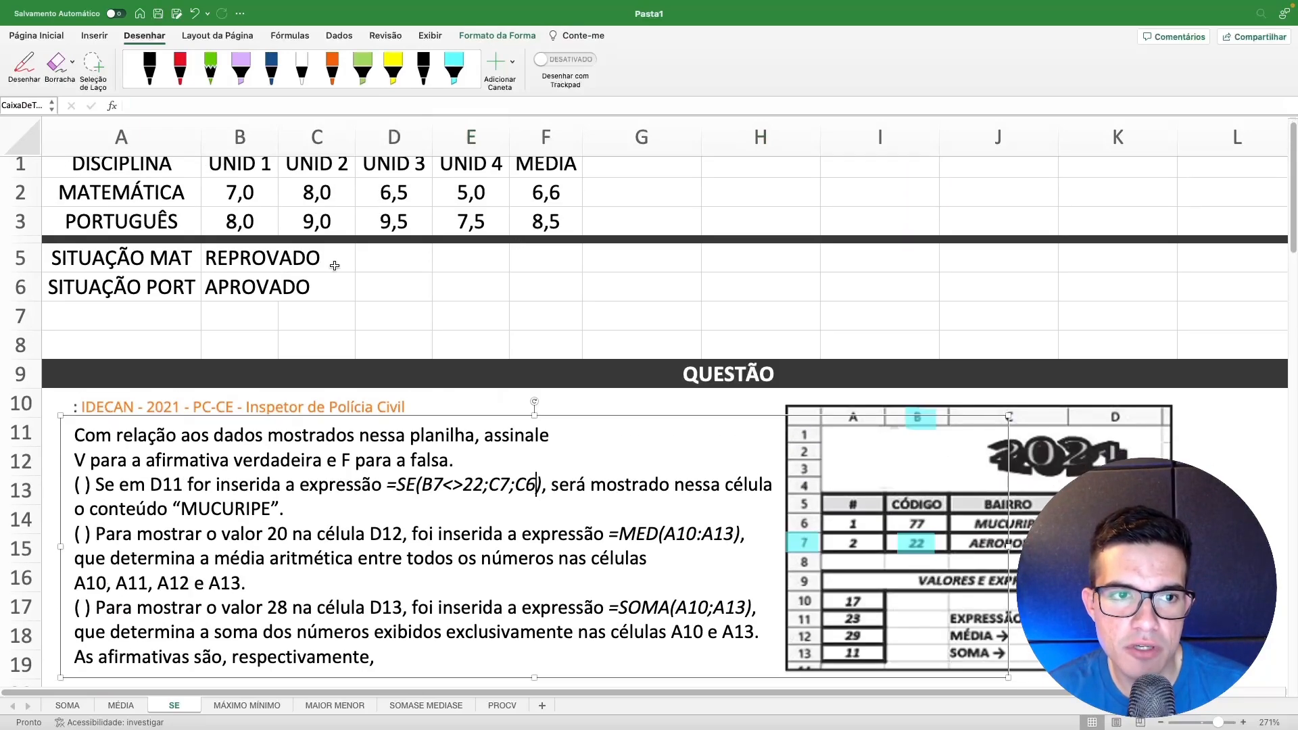
click(249, 263)
double_click(249, 264)
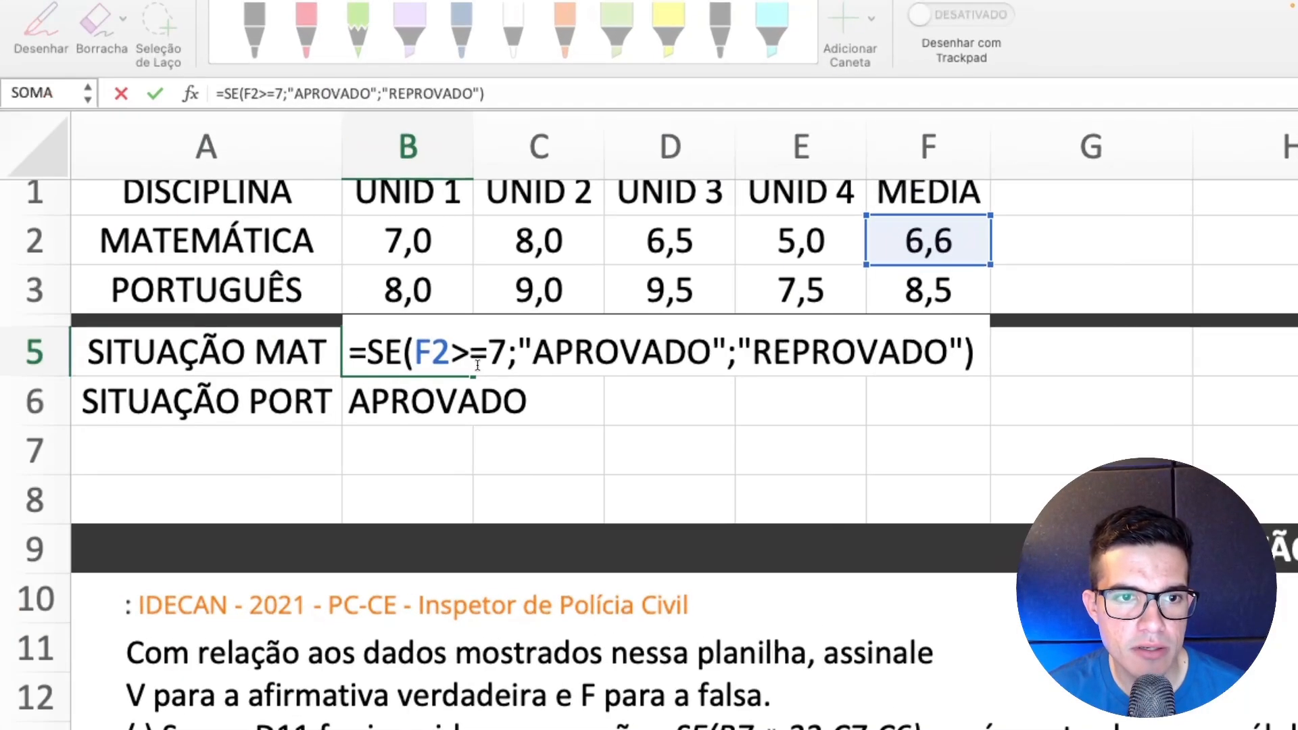
click(324, 265)
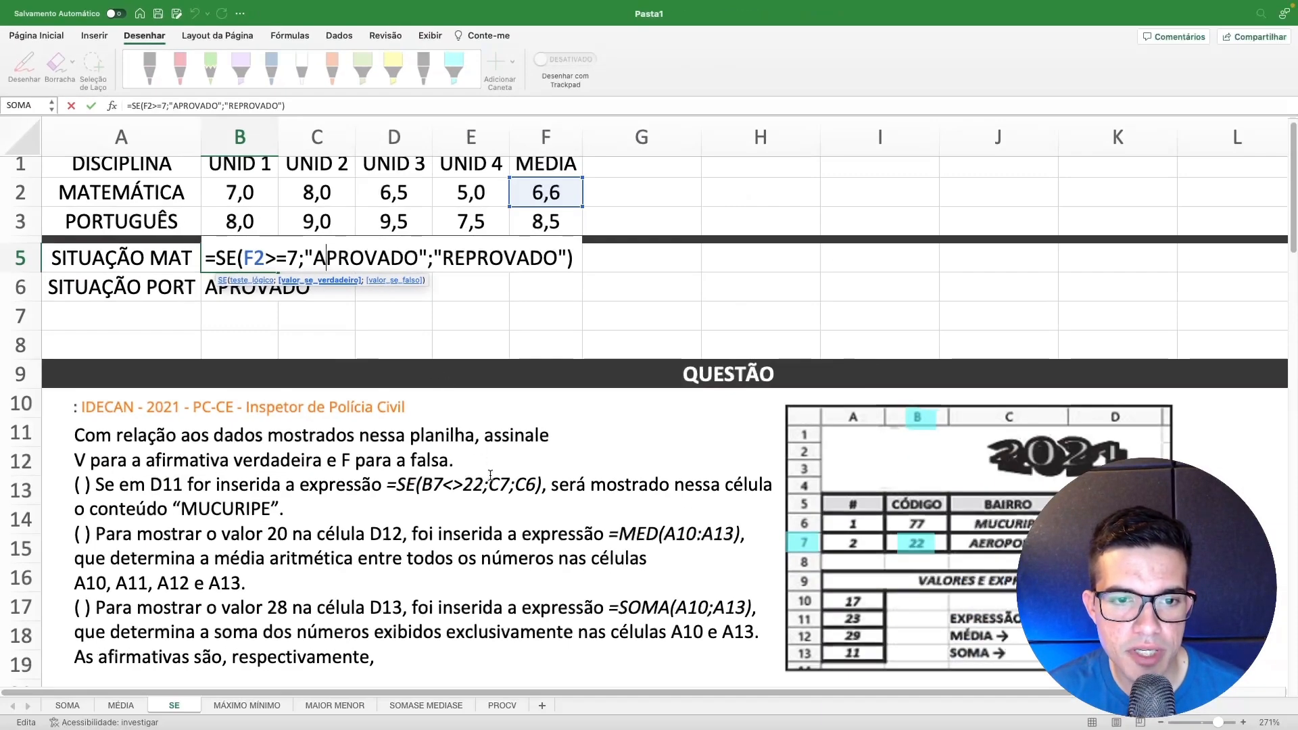
key(Return)
Mark the parts 22, C7 and C6 of the question's SE expression to examine which argument the test selects
scroll(491, 474, down, 5)
click(493, 348)
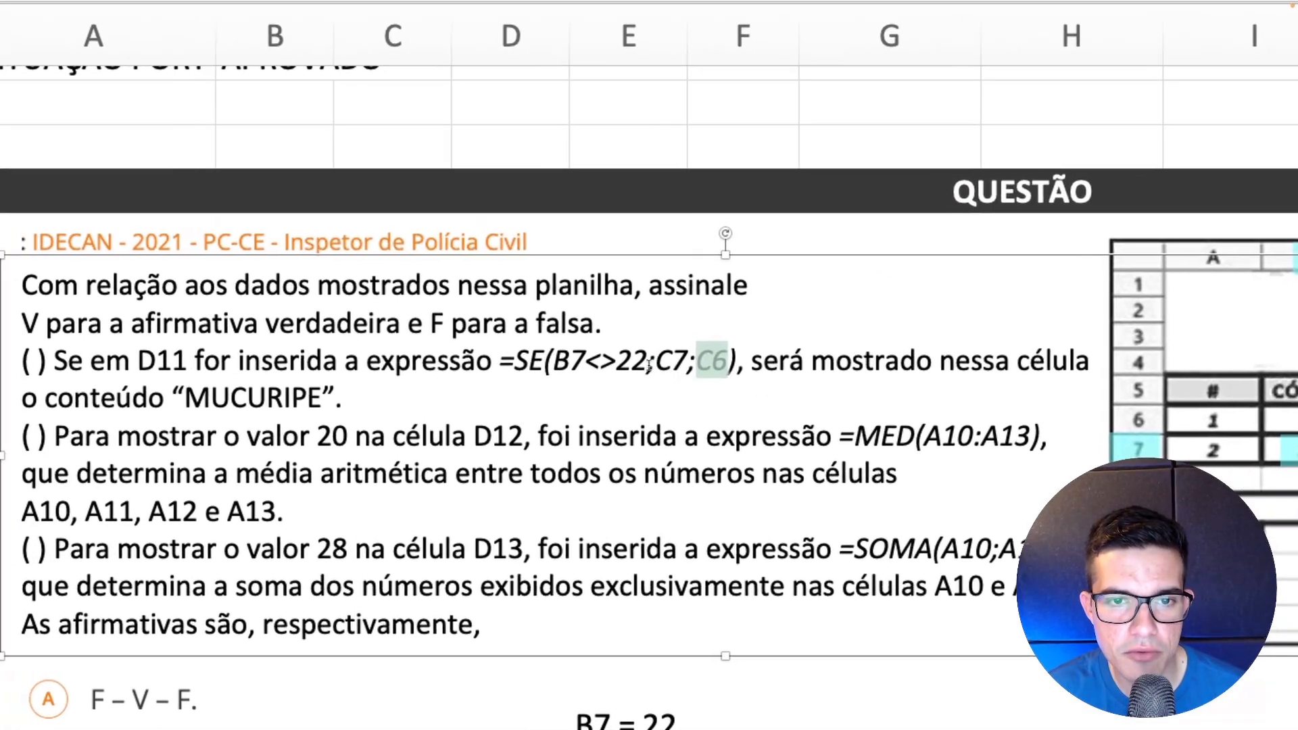
drag(483, 348, 435, 349)
key(shift+Right)
key(shift+Right)
key(shift+Right)
key(shift+Right)
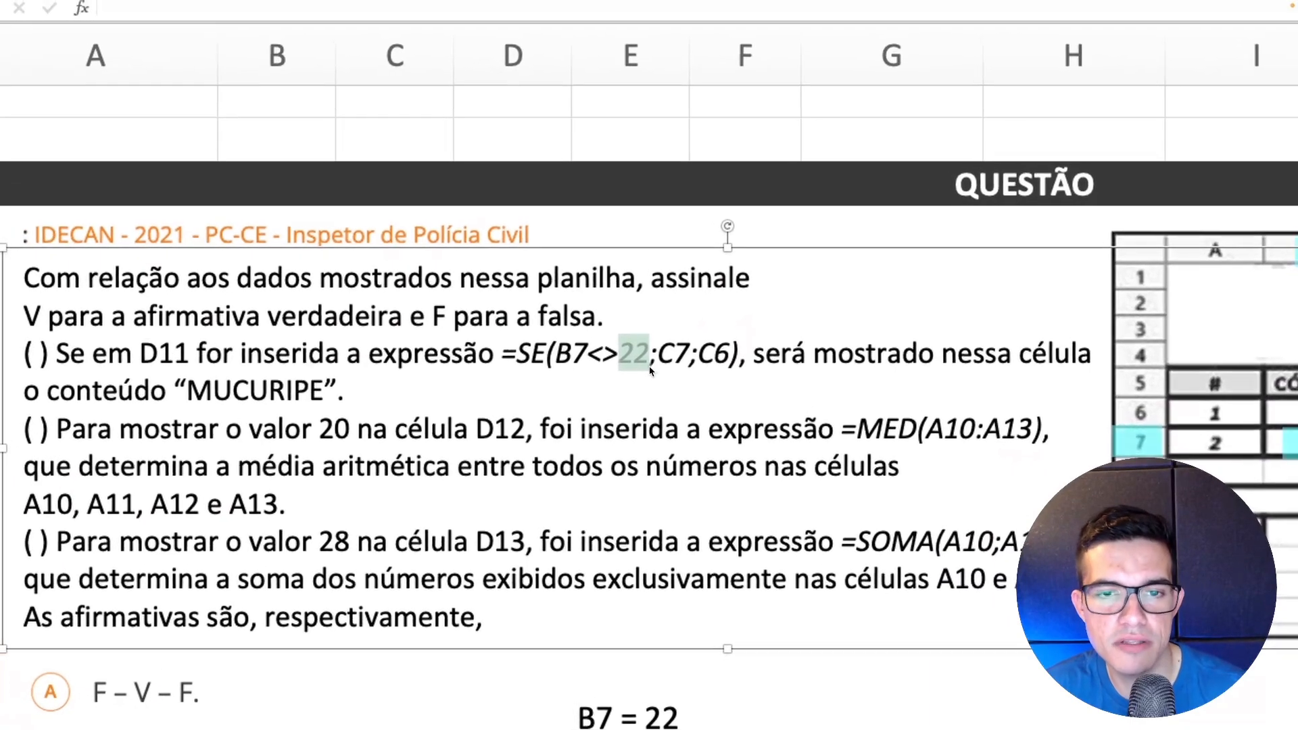
key(shift+Right)
key(shift+Right)
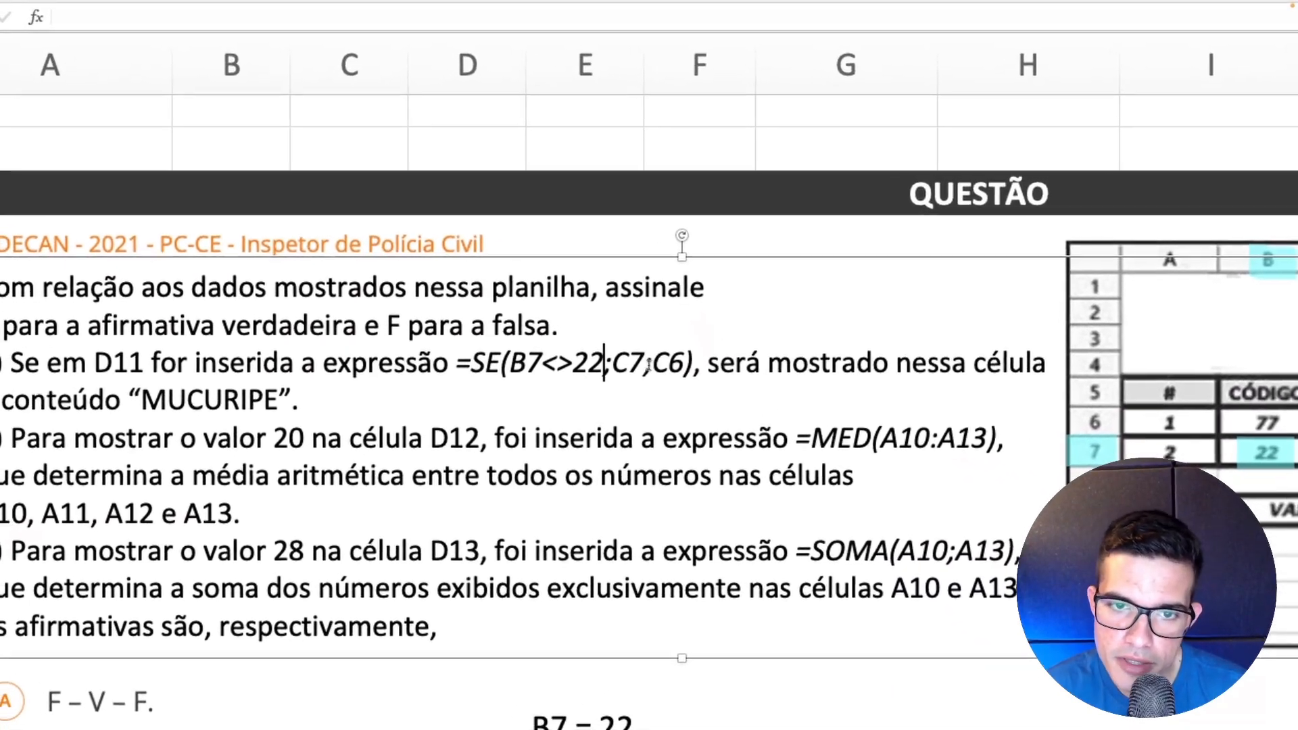
drag(609, 297, 581, 296)
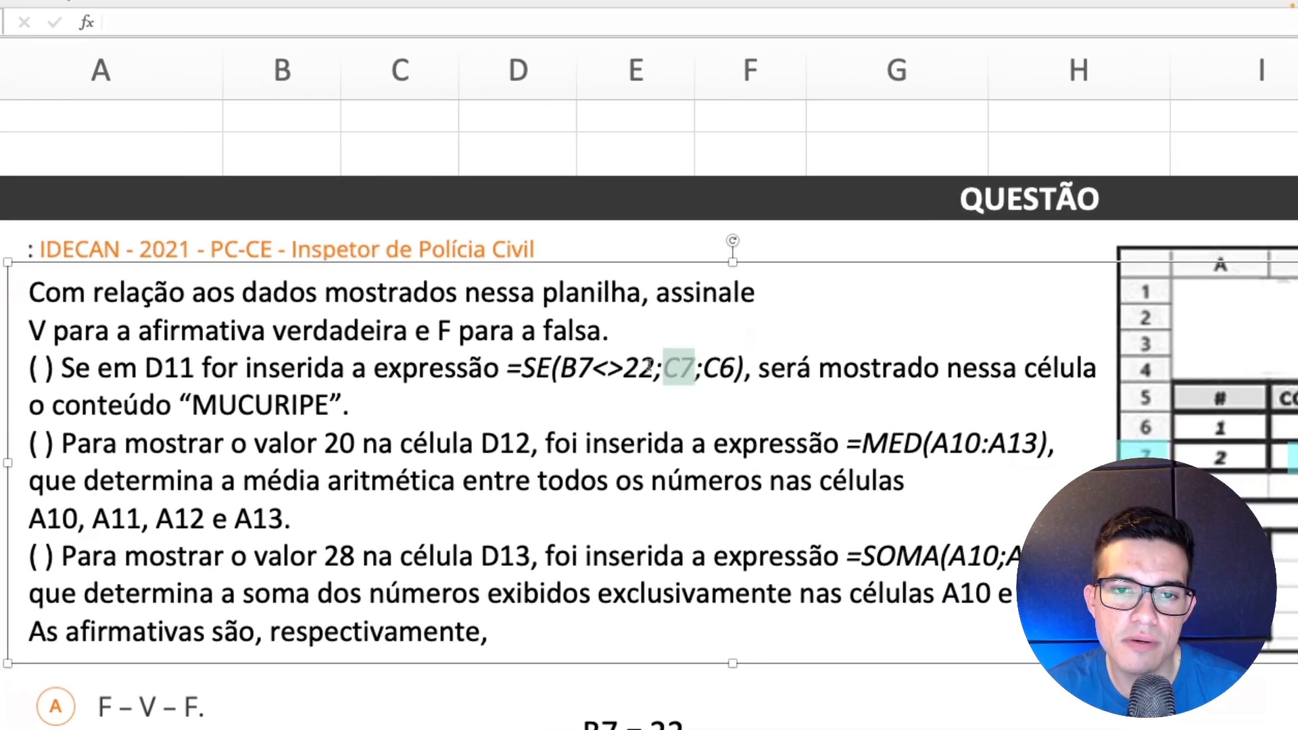
drag(718, 367, 690, 367)
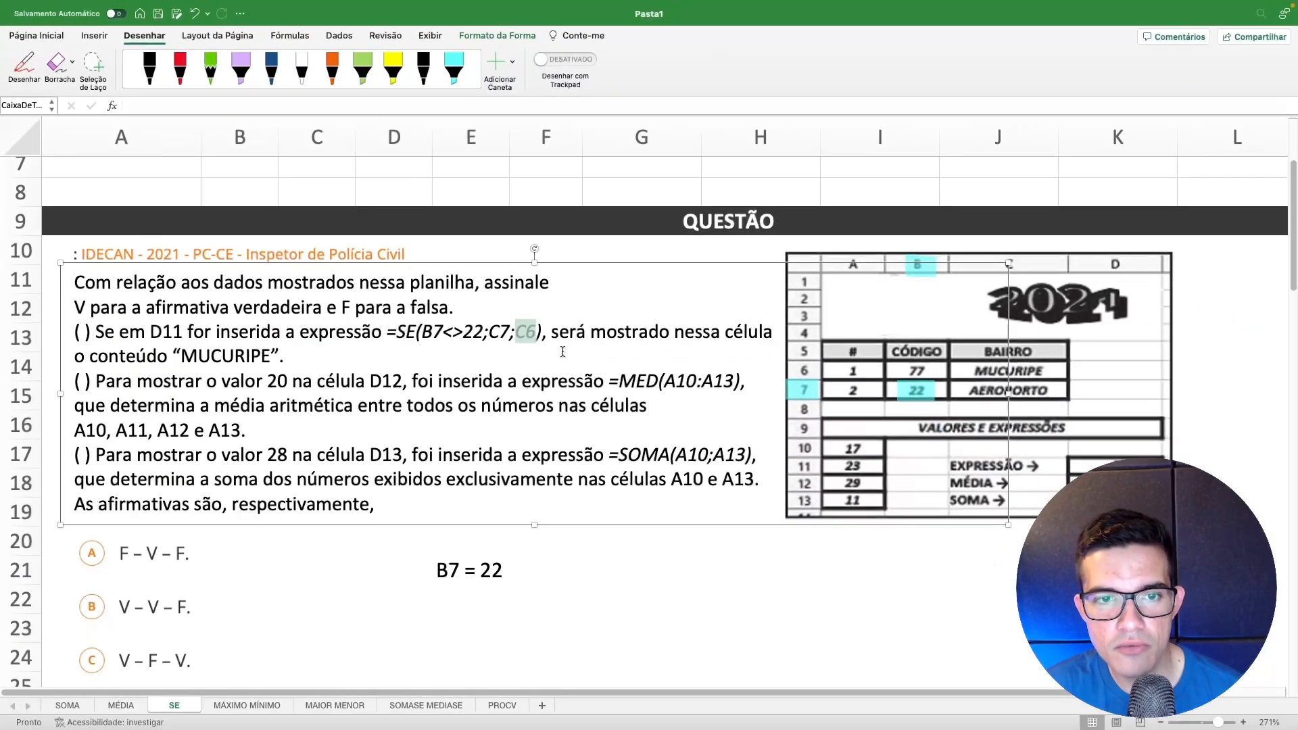
click(560, 357)
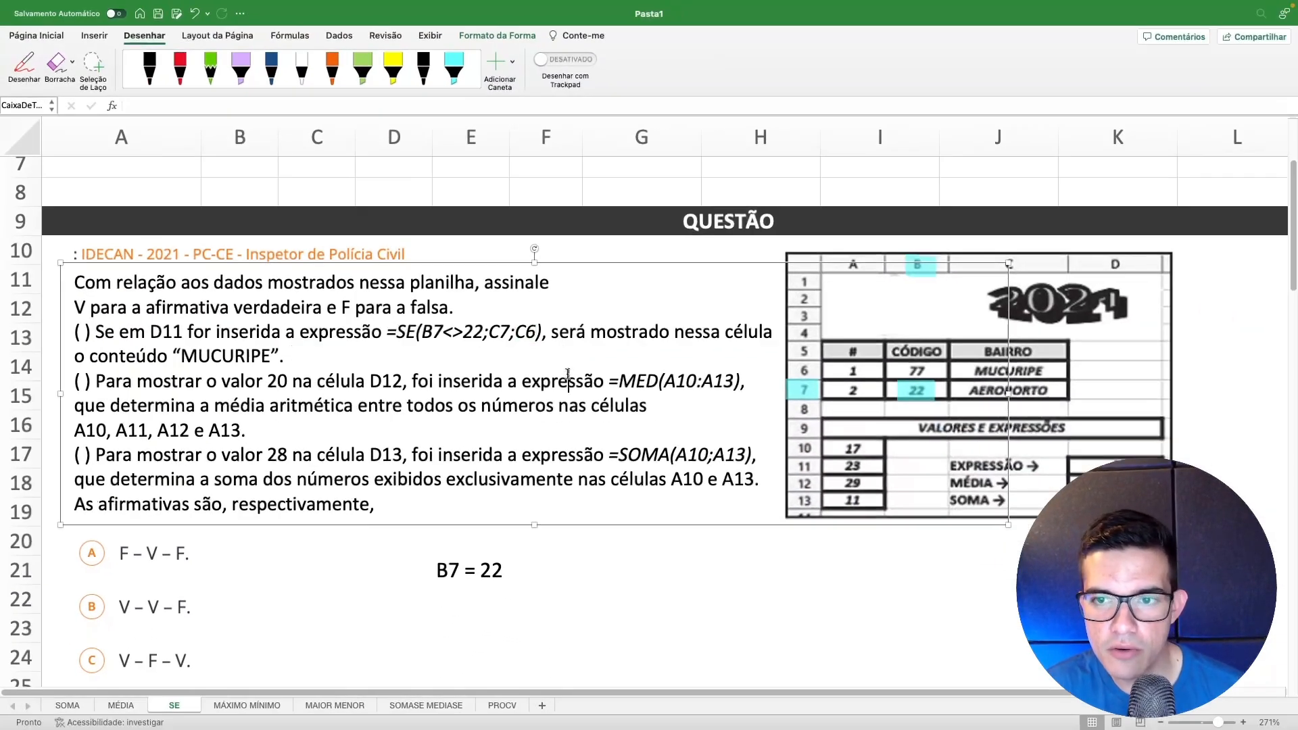
Highlight column header C, row number 6 and MUCURIPE in the table picture in cyan, plus "MUCURIPE" in the first statement
click(710, 544)
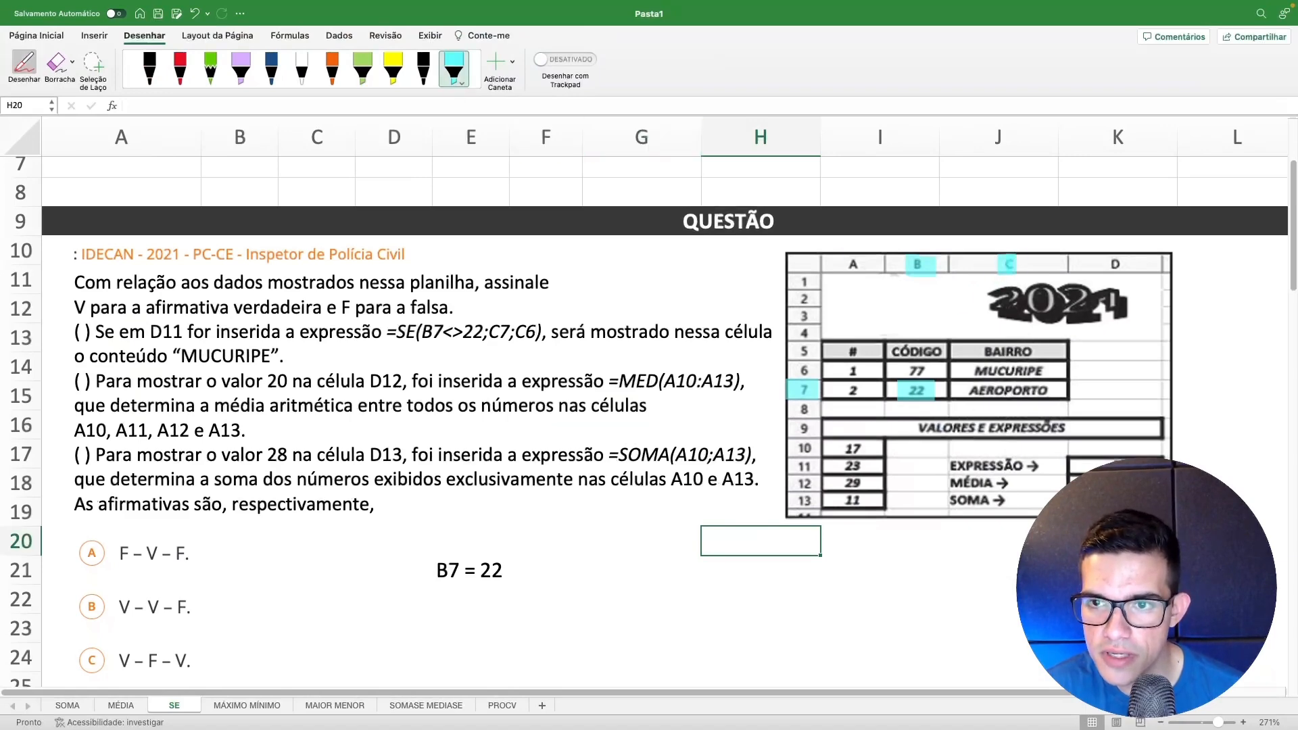
drag(1012, 264, 1028, 264)
drag(796, 371, 821, 370)
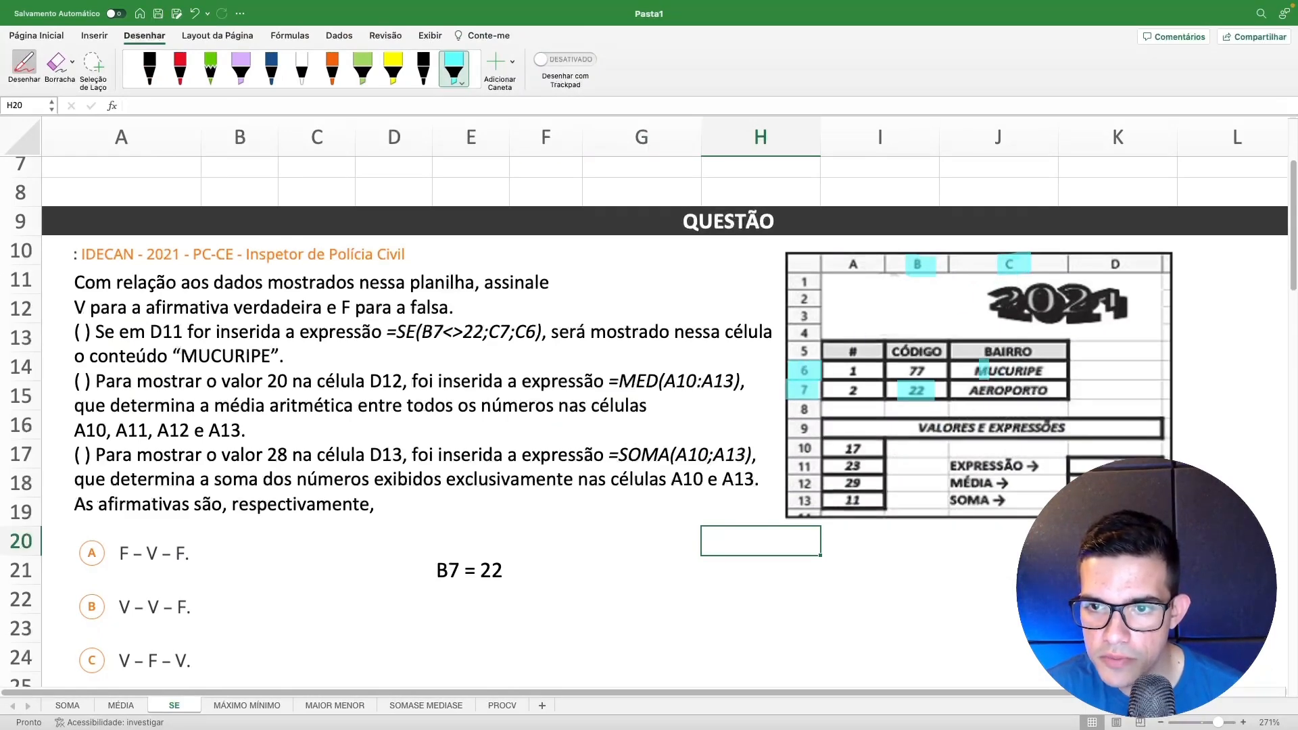
drag(970, 371, 1052, 370)
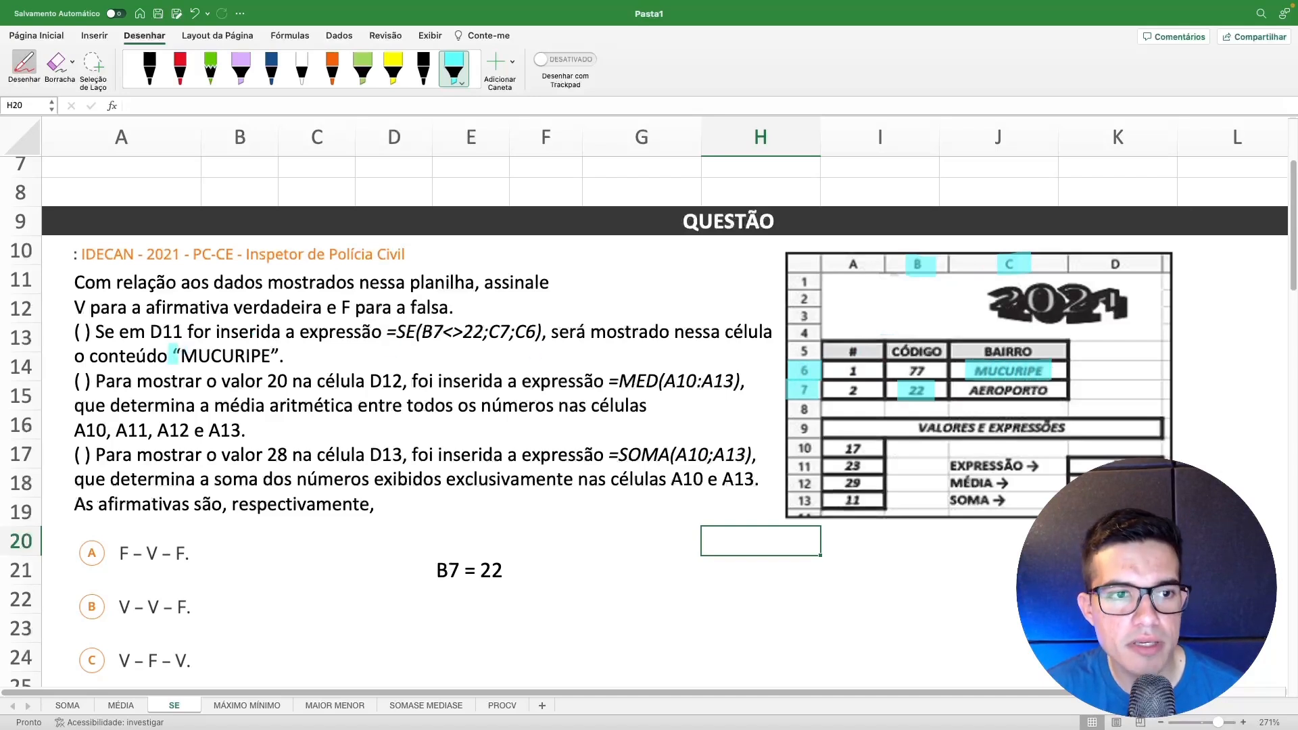
drag(175, 356, 281, 357)
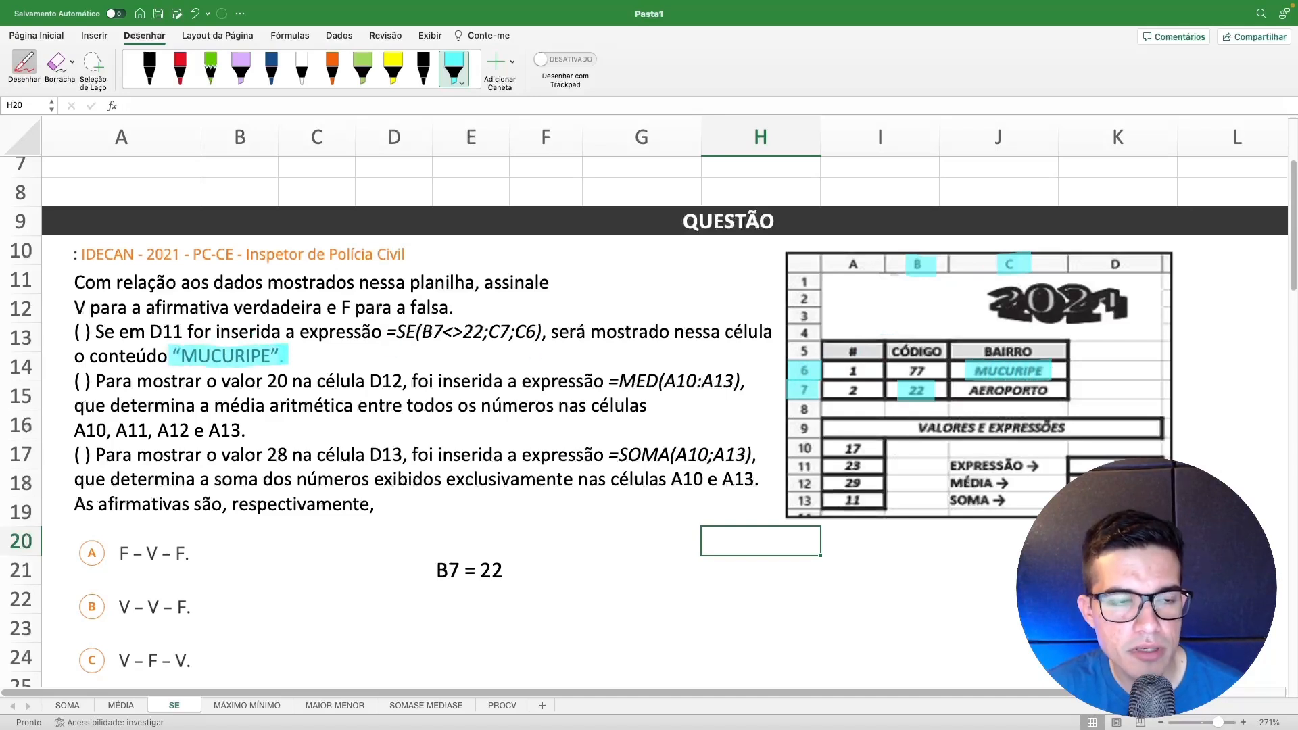
Highlight the first V of answer options B, C and D in cyan
scroll(241, 433, down, 2)
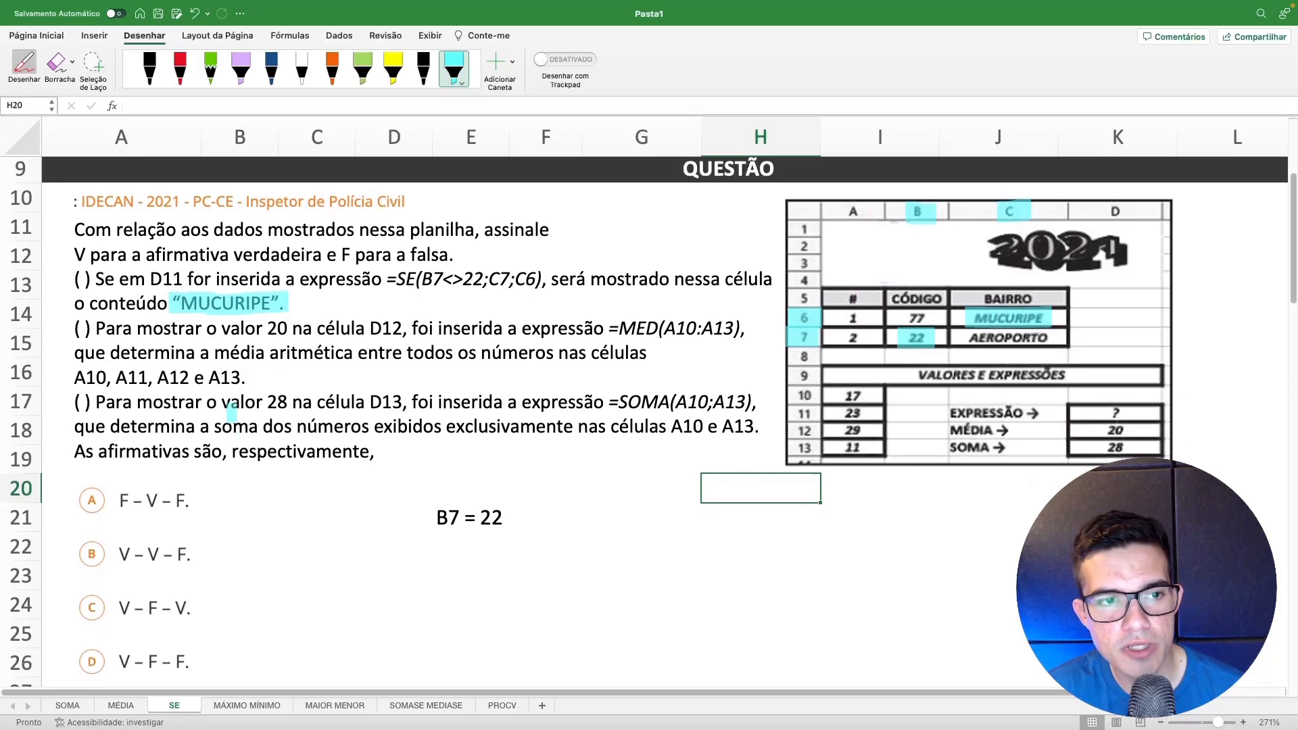
scroll(230, 409, down, 2)
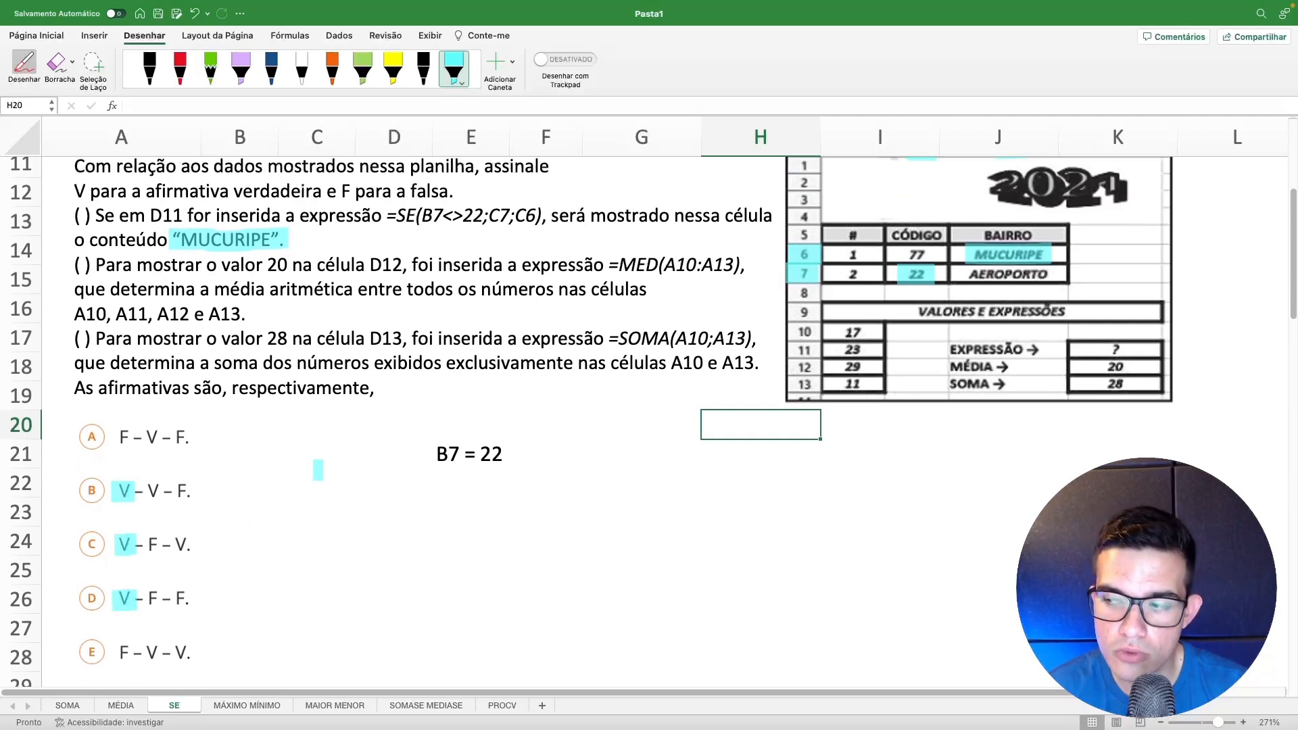
scroll(348, 412, up, 2)
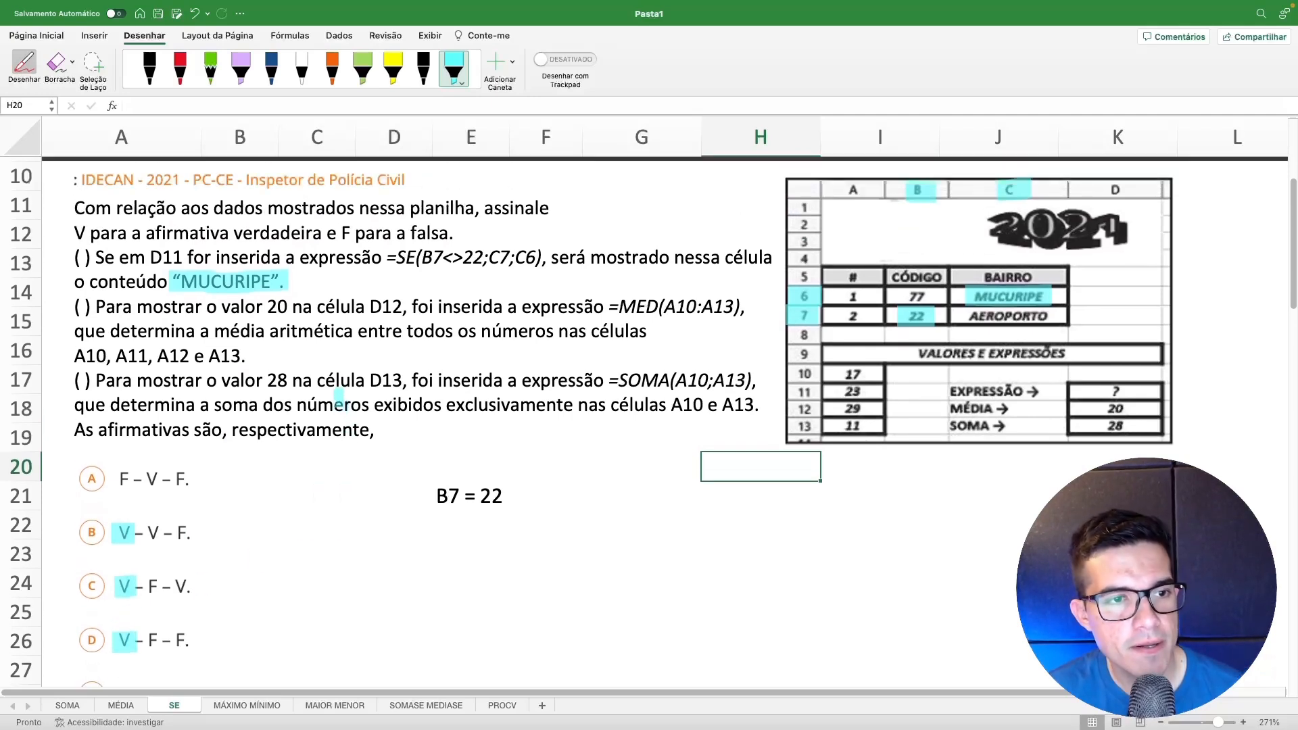
Mark "valor 20", D12, "média aritmética" and =MED in the second statement to examine what it claims
click(98, 306)
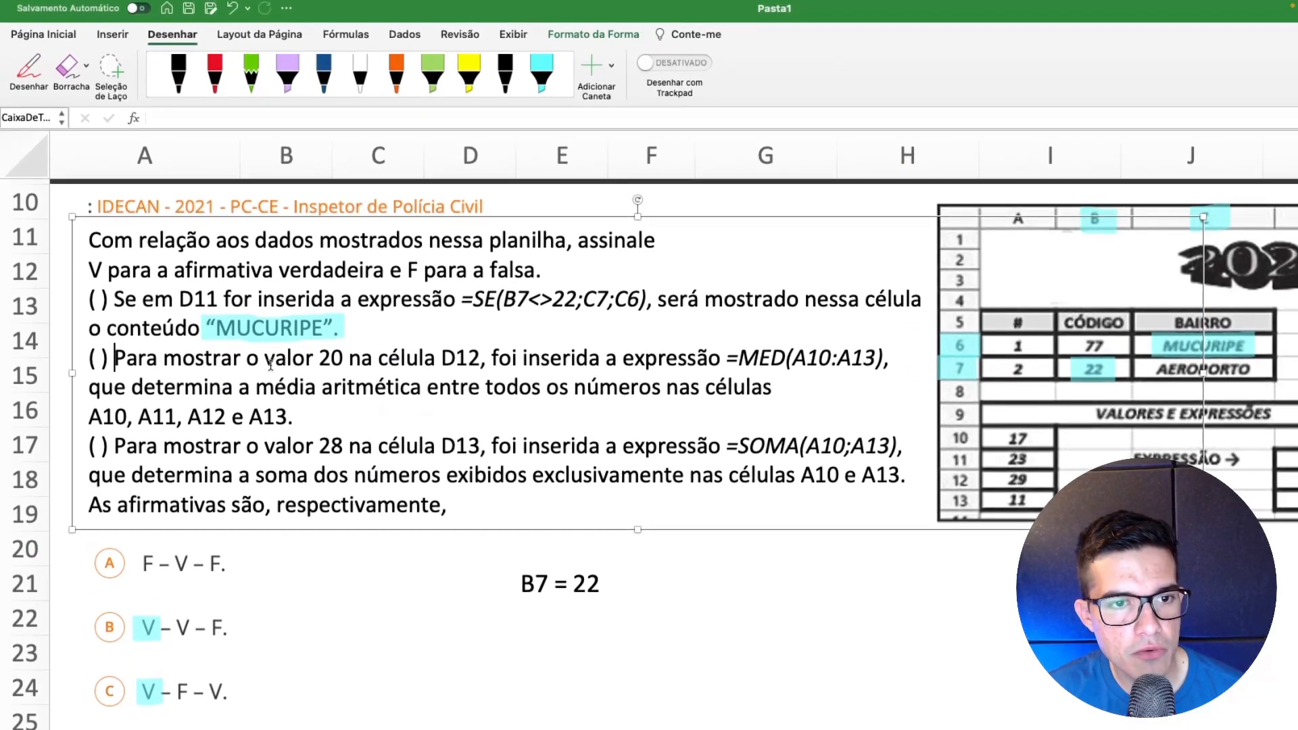
drag(266, 360, 346, 363)
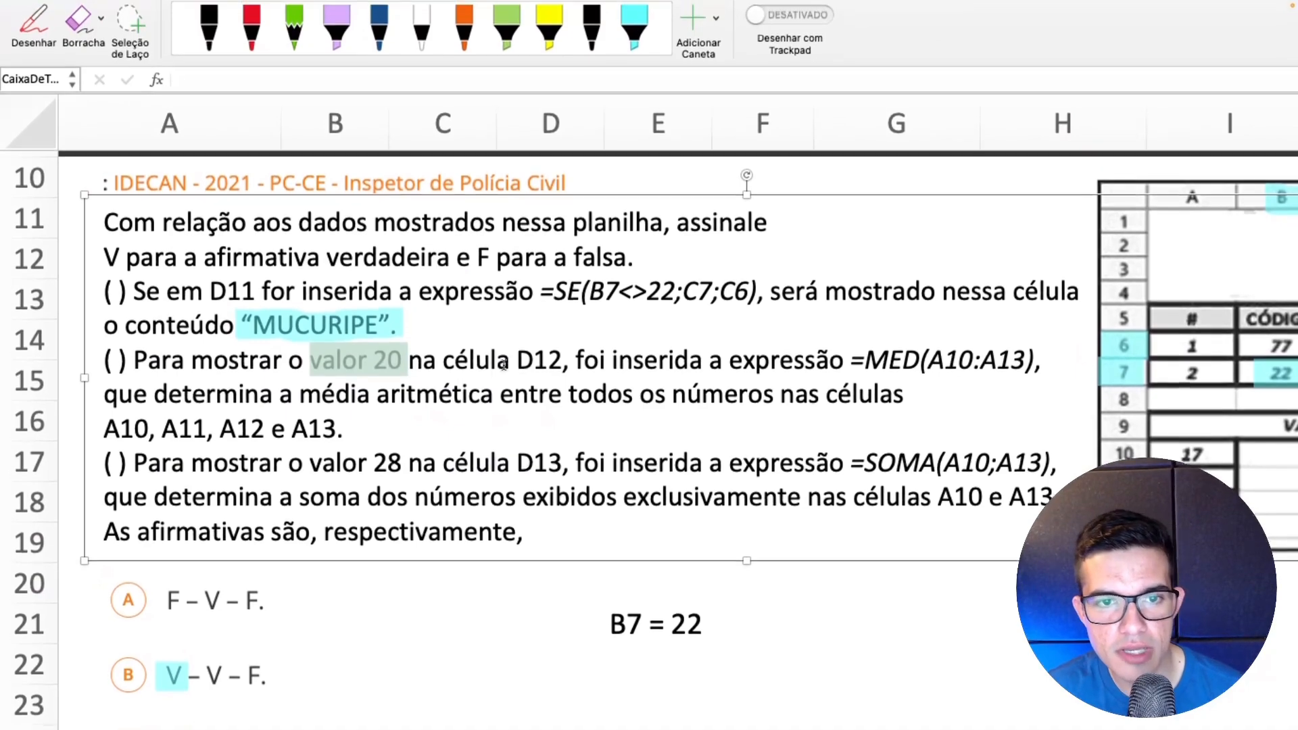
drag(464, 344, 506, 343)
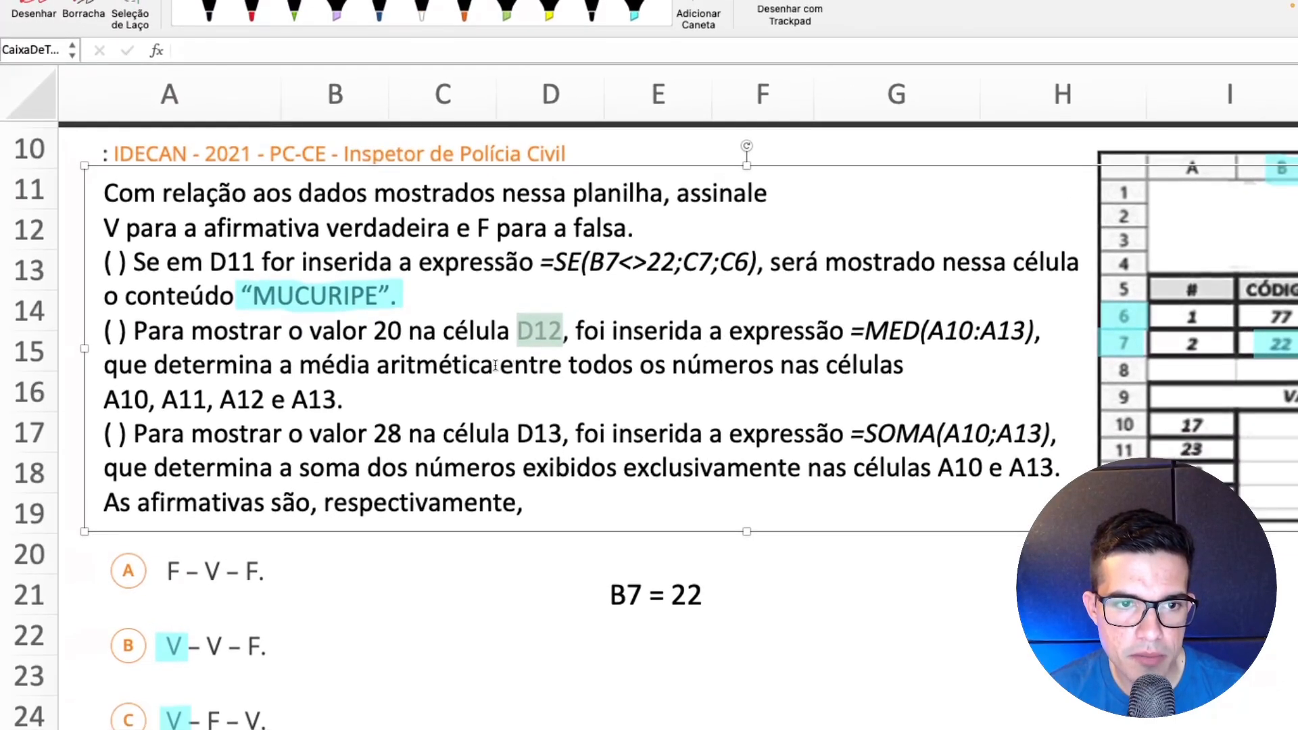
drag(449, 387, 258, 399)
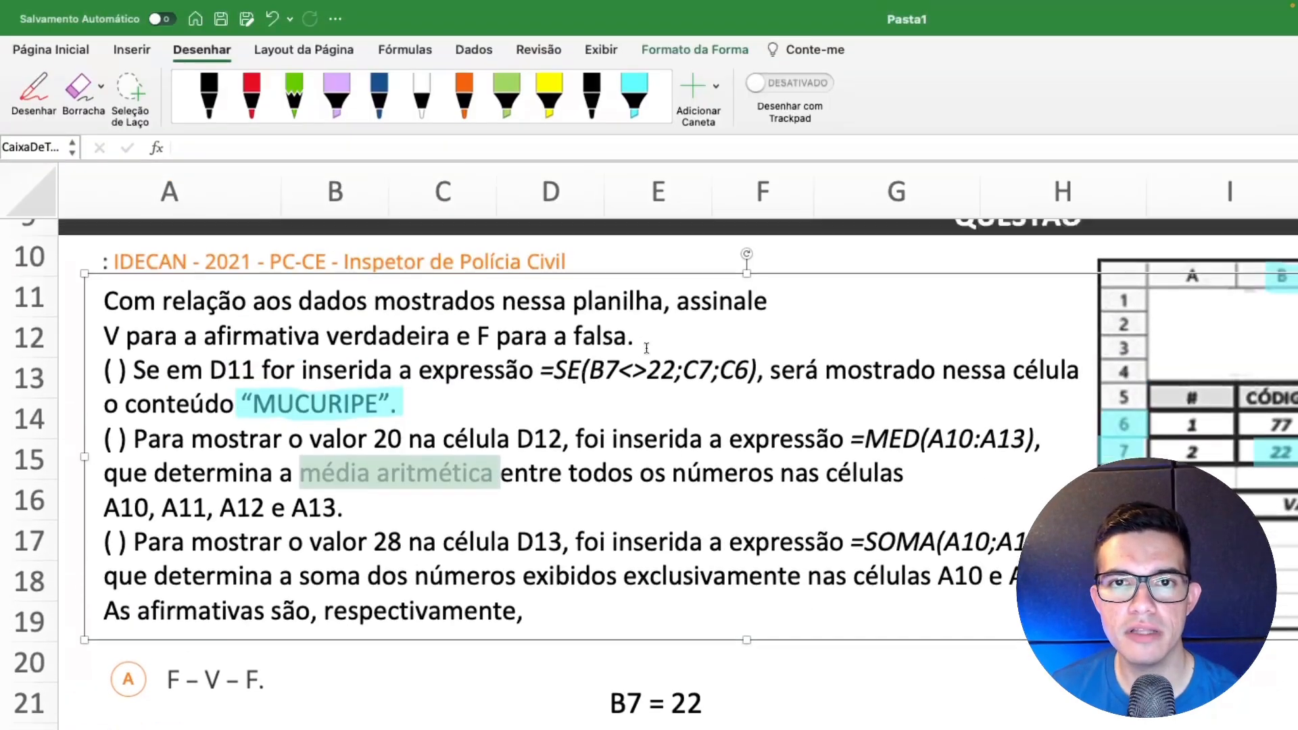
scroll(733, 251, up, 3)
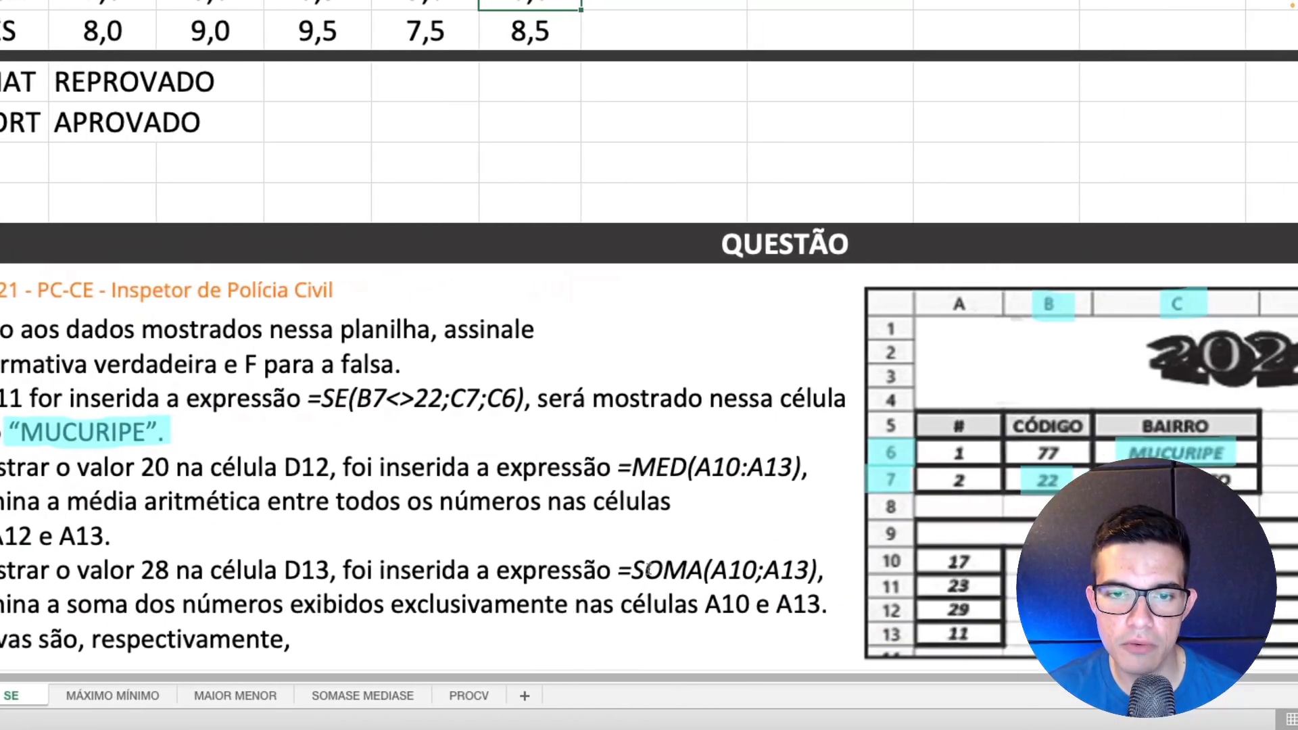
drag(618, 467, 684, 468)
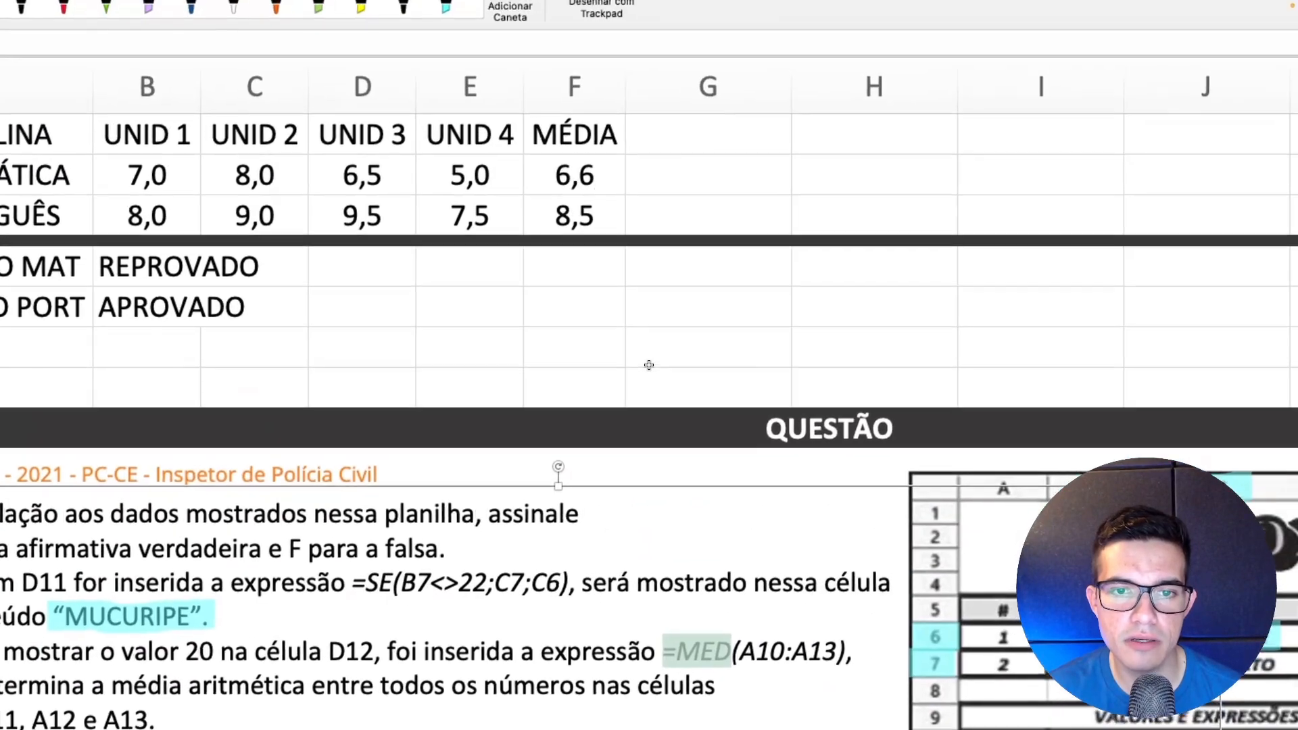
Start a MED formula in G7, consult the function's help article for its description, and abandon the entry
double_click(649, 365)
text(=MED)
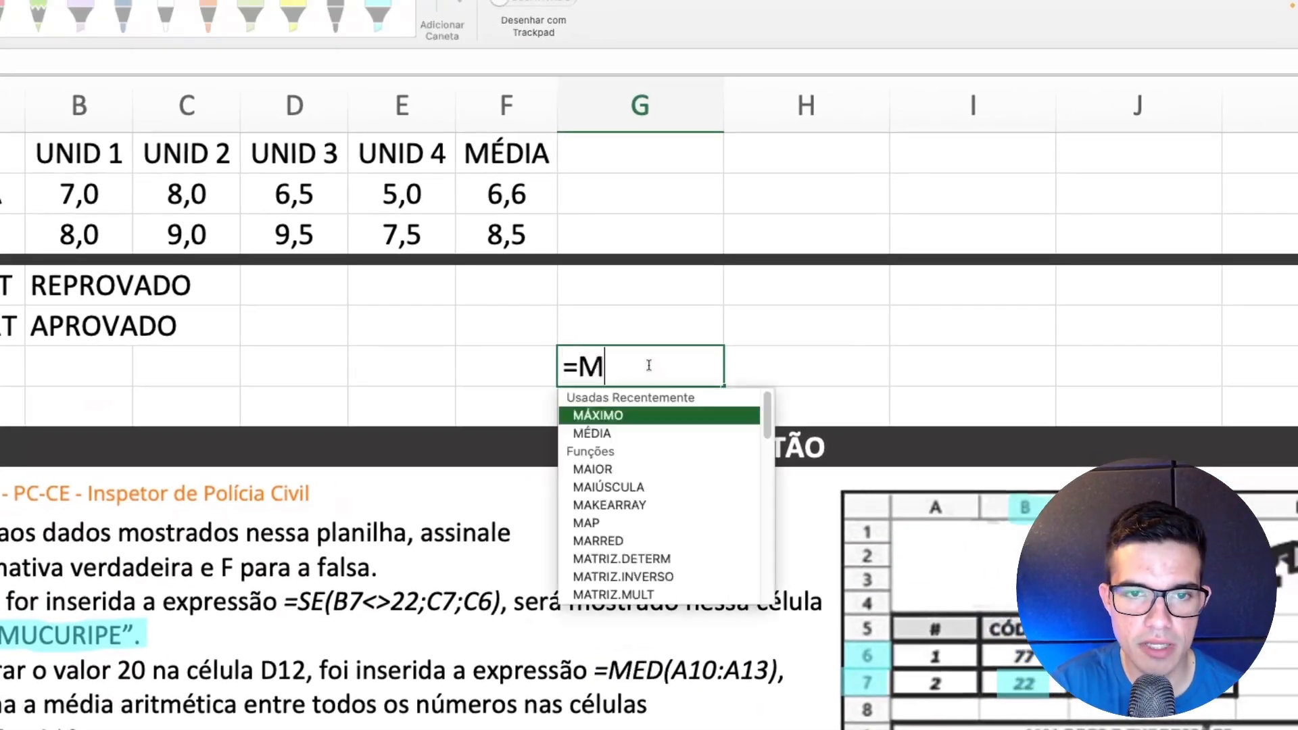
text(()
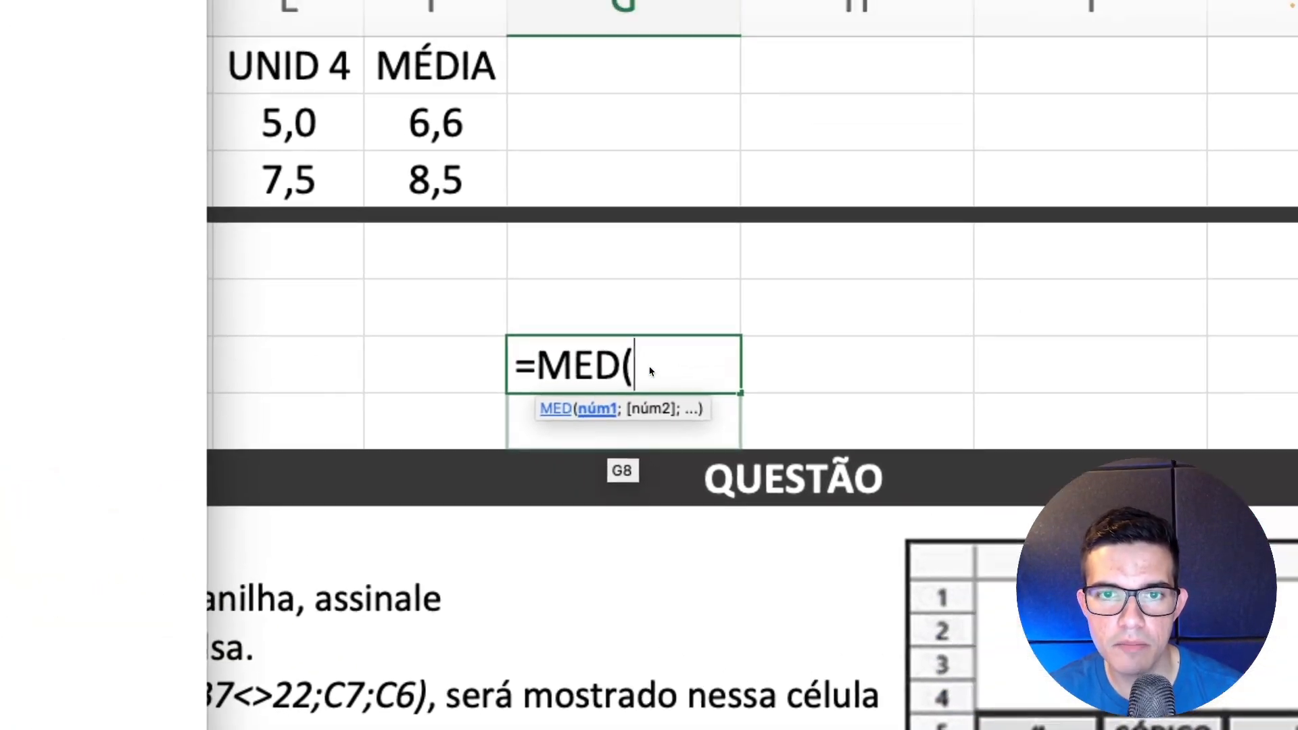
click(650, 371)
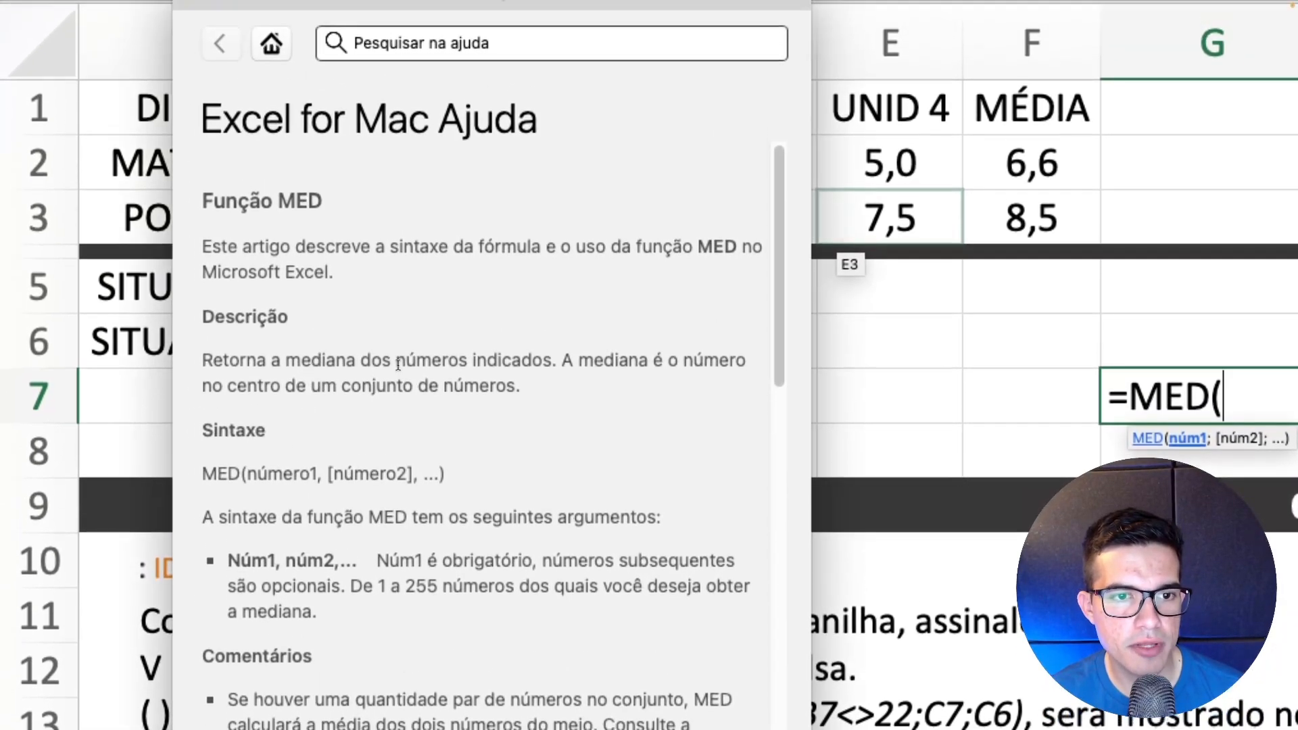
drag(393, 363, 510, 363)
click(462, 380)
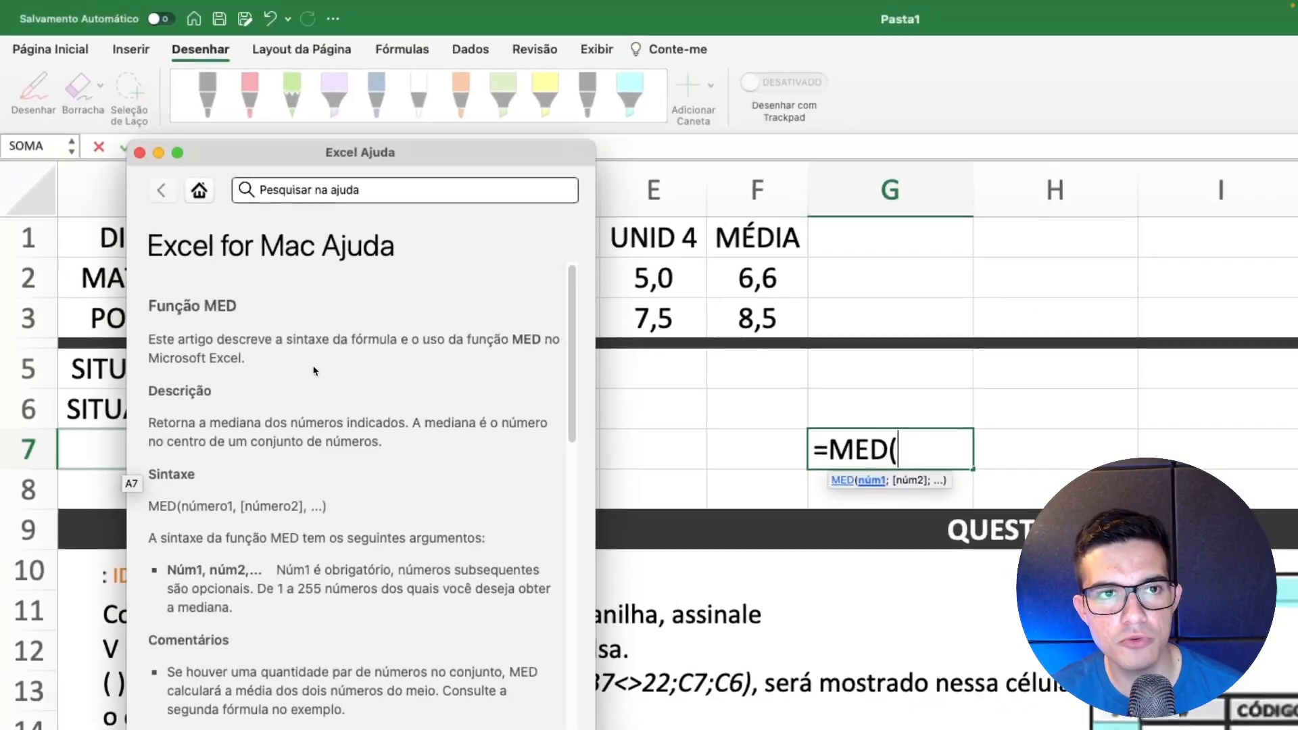
click(139, 152)
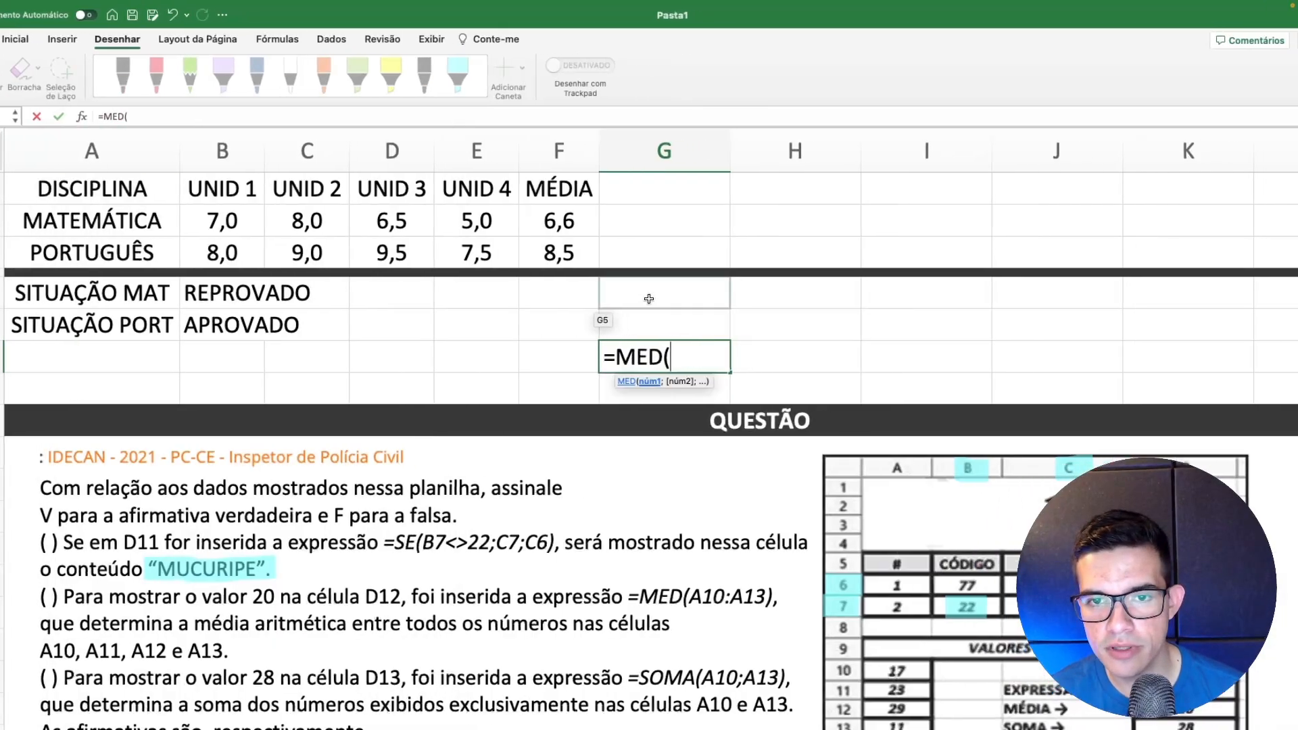
key(Escape)
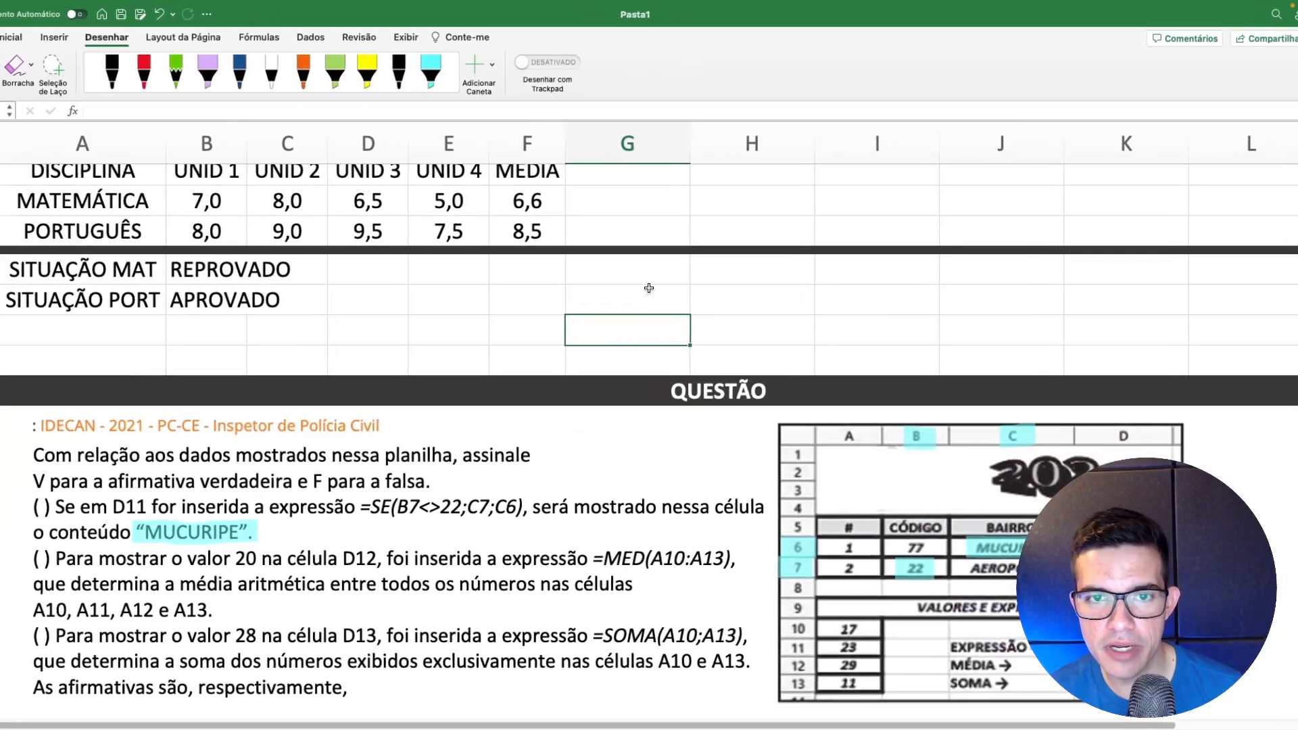
Enter the sample numbers 1, 2 and 5 in cells H1, I1 and J1
click(646, 281)
click(641, 296)
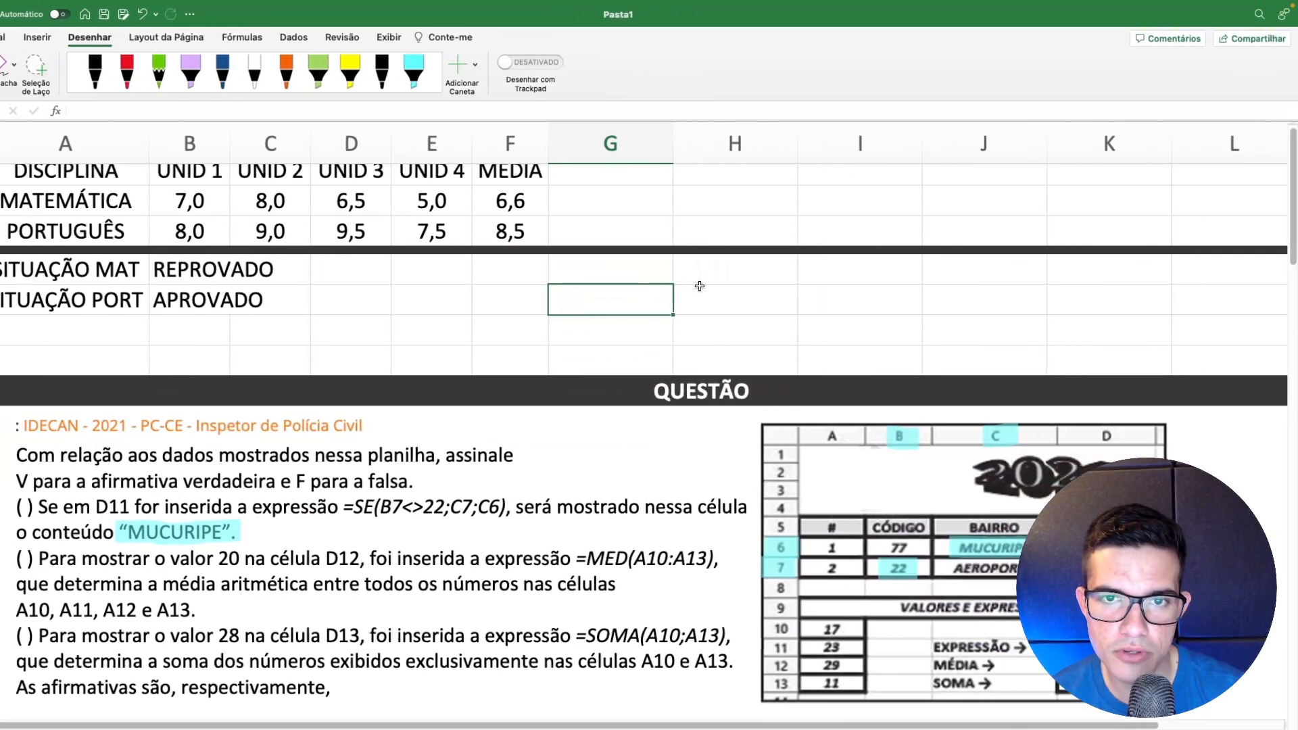
scroll(739, 293, up, 1)
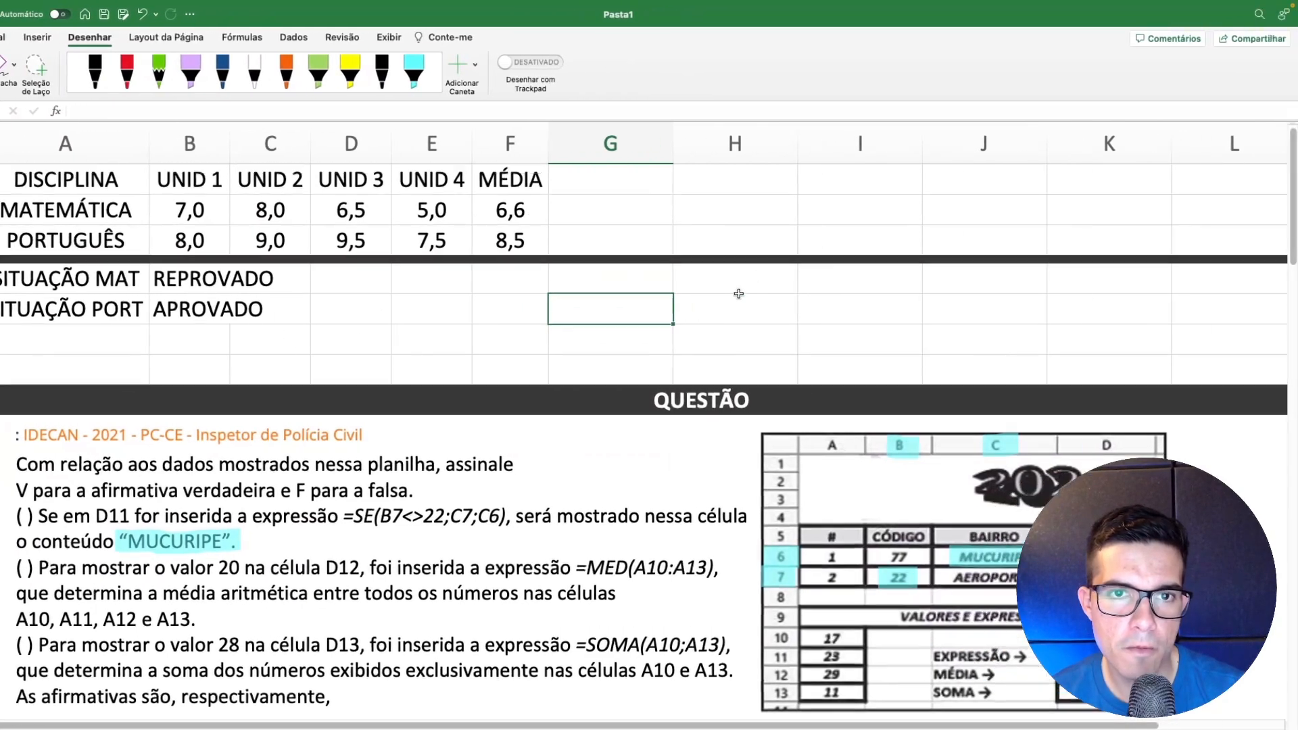
click(728, 193)
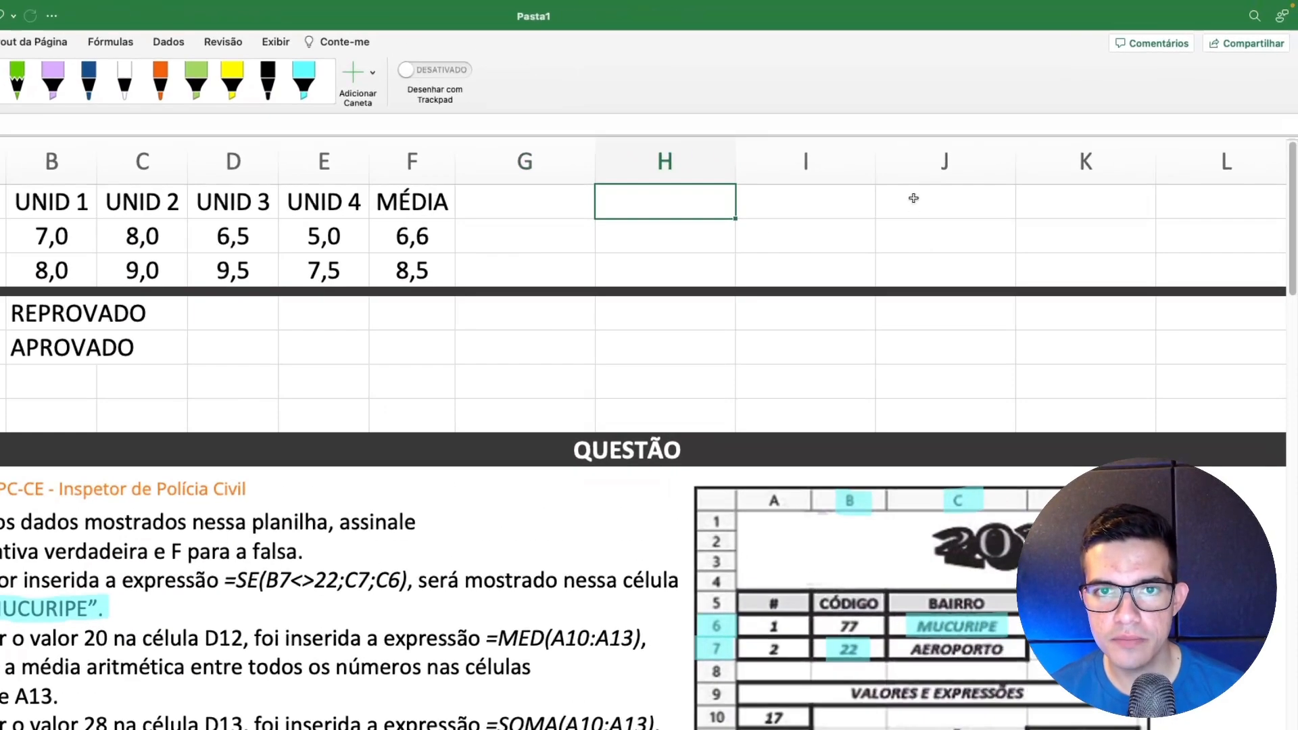
text(1)
click(775, 206)
text(2)
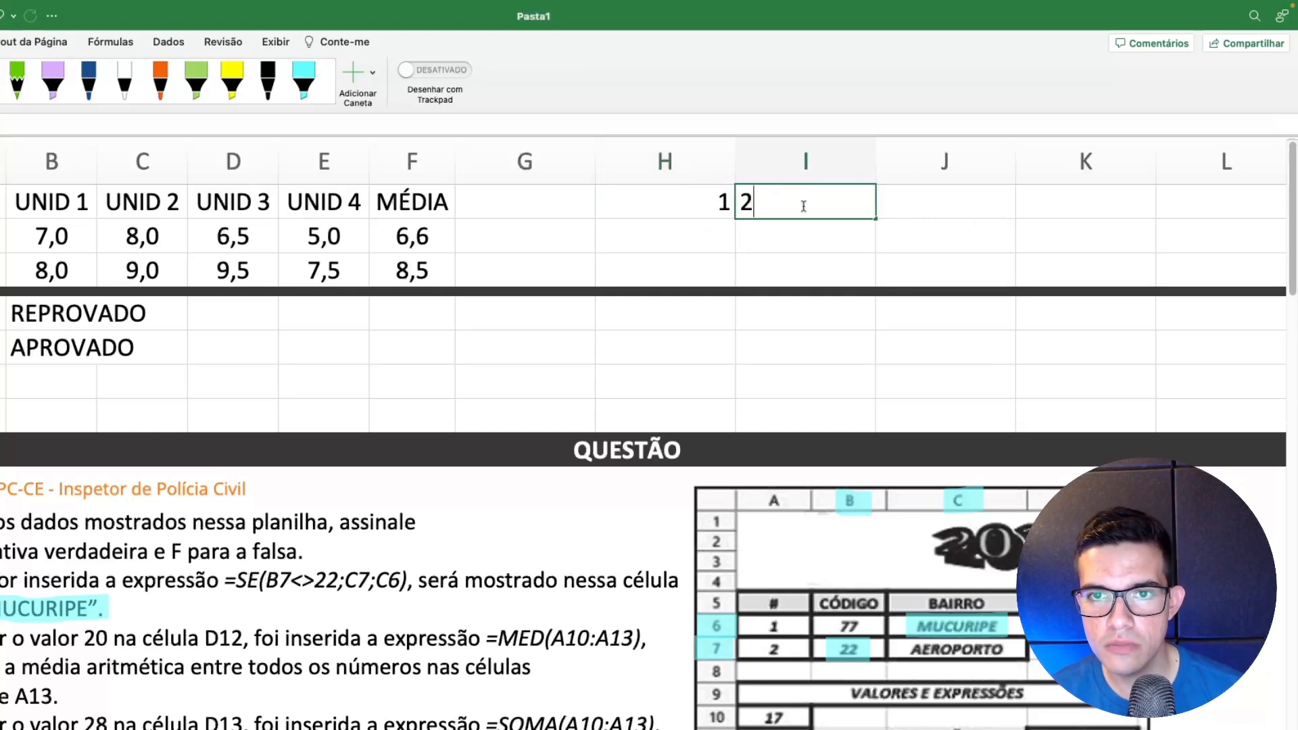
click(956, 213)
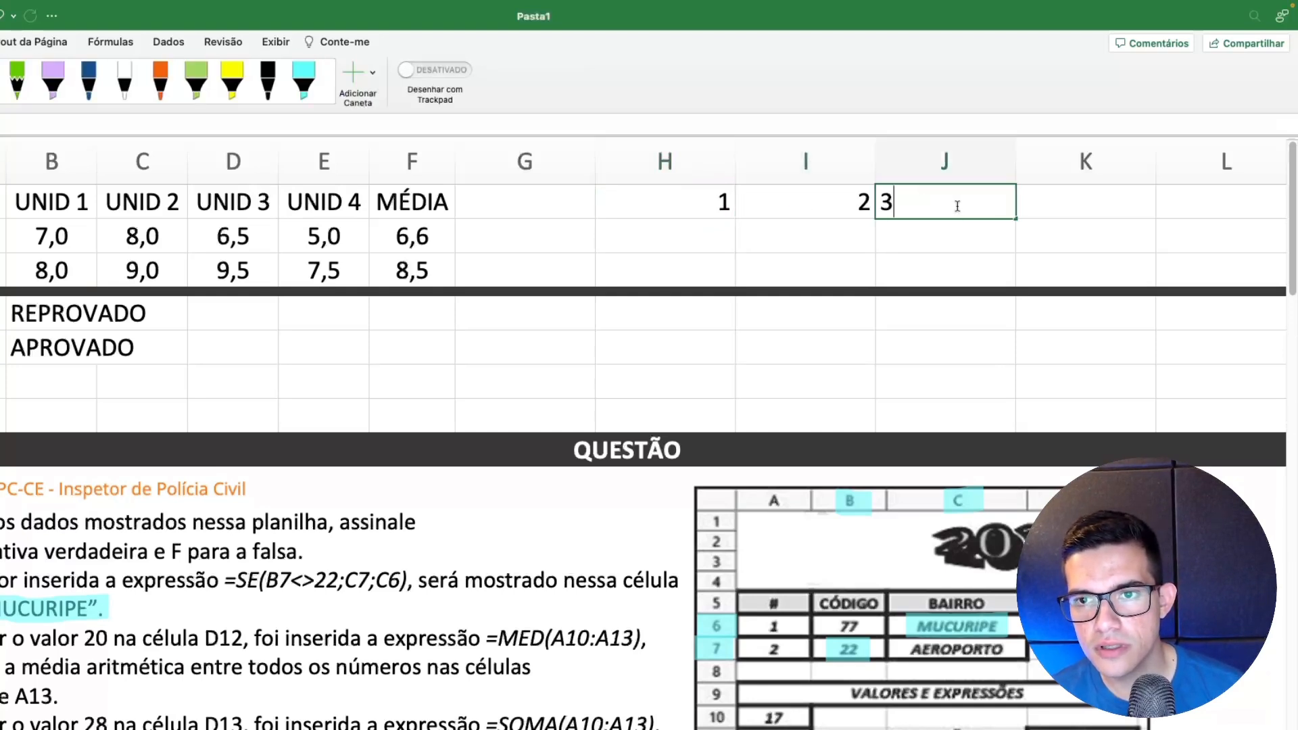
click(974, 229)
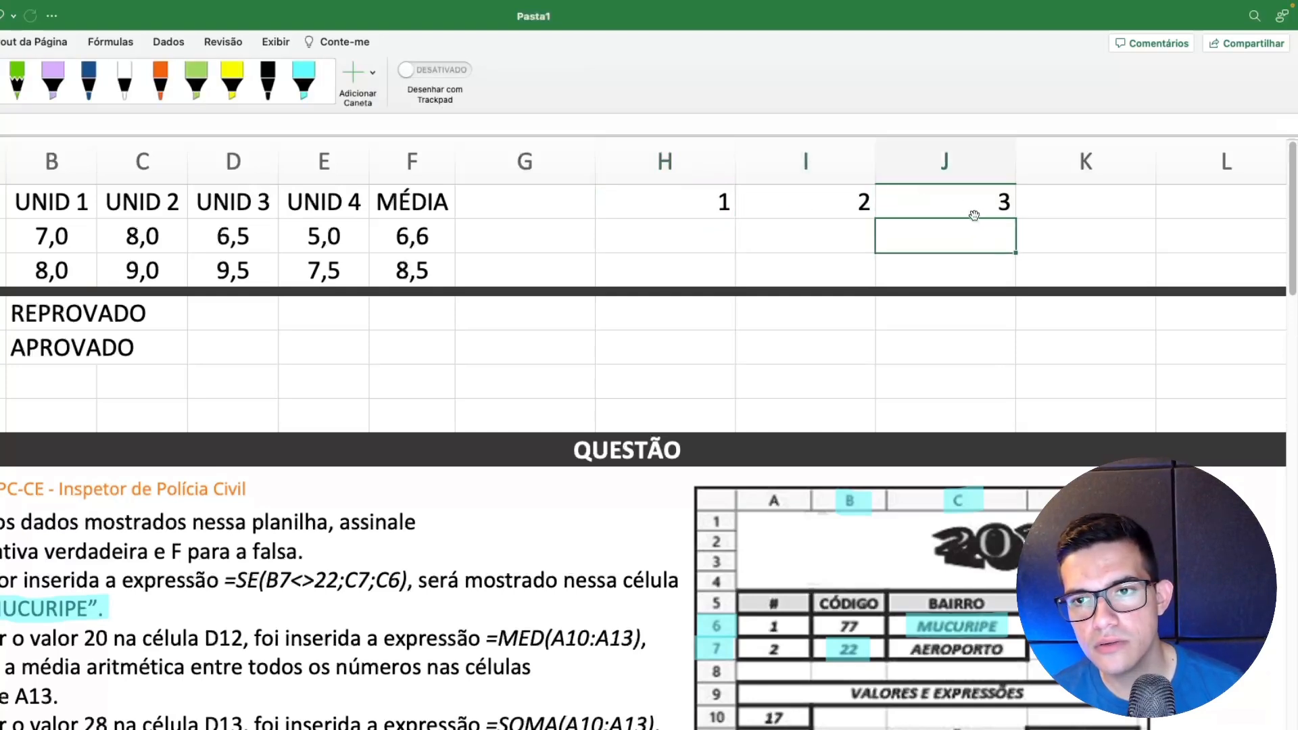
click(974, 210)
click(635, 204)
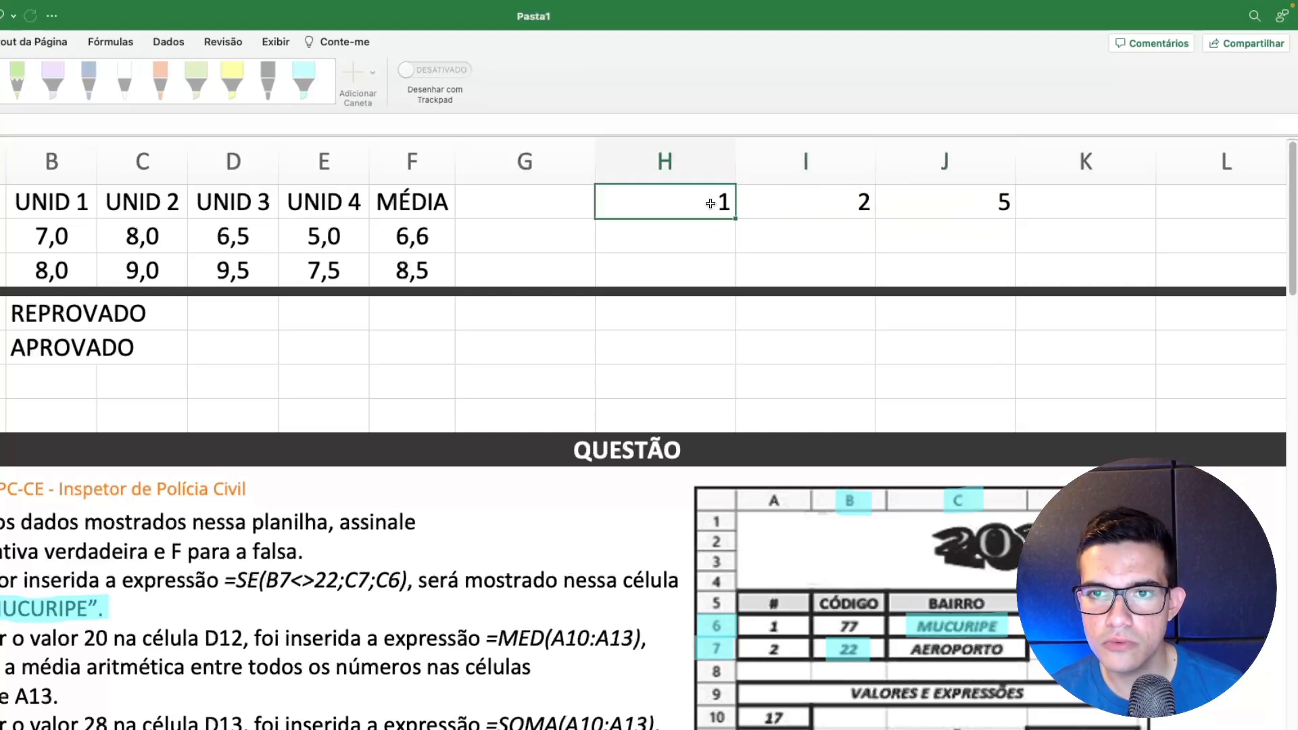
Calculate the median of the three sample numbers in H2 with =MED(H1:J1)
click(712, 239)
text(=MED()
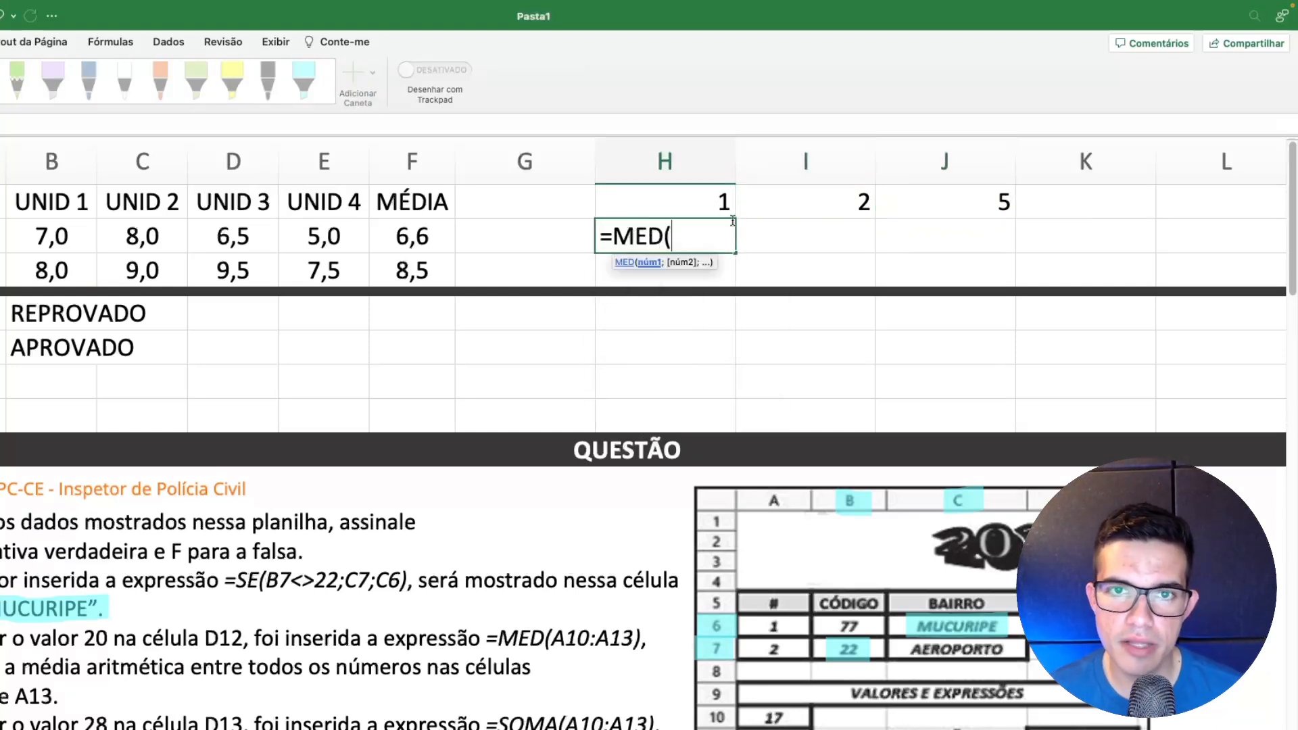
drag(693, 207, 925, 192)
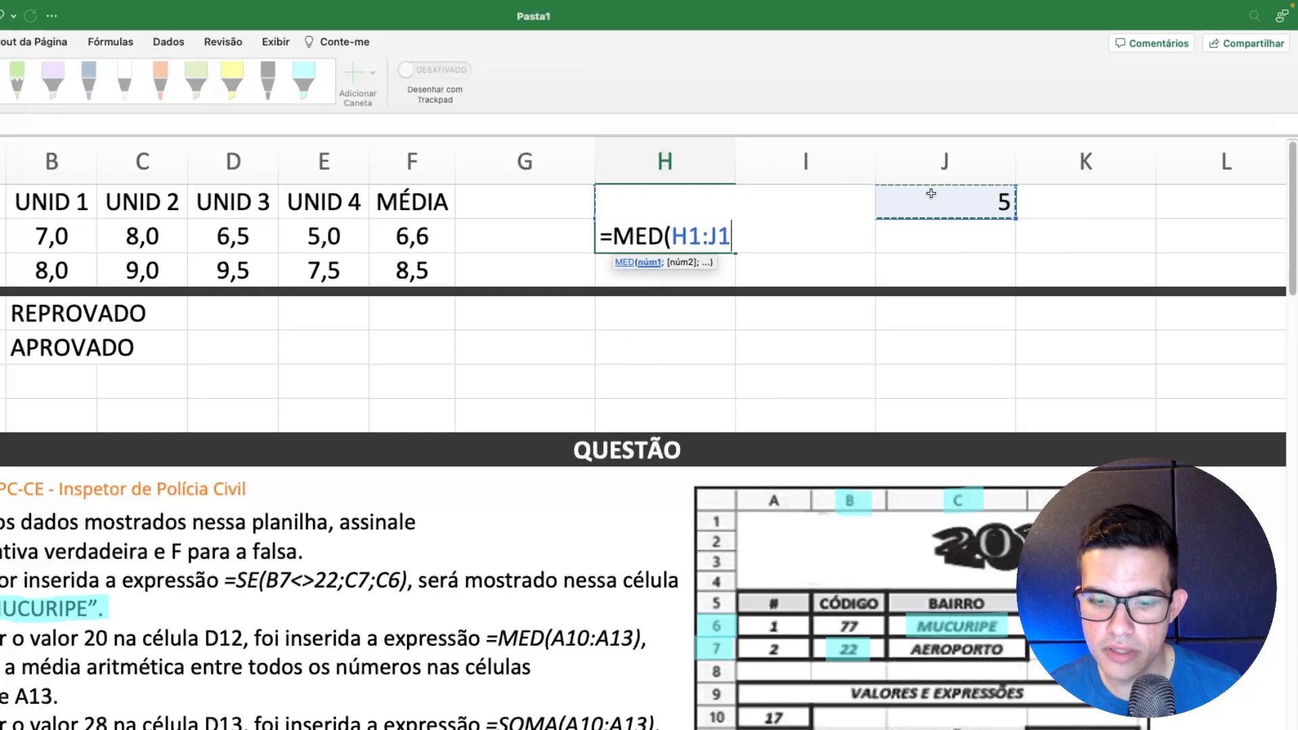
key(Return)
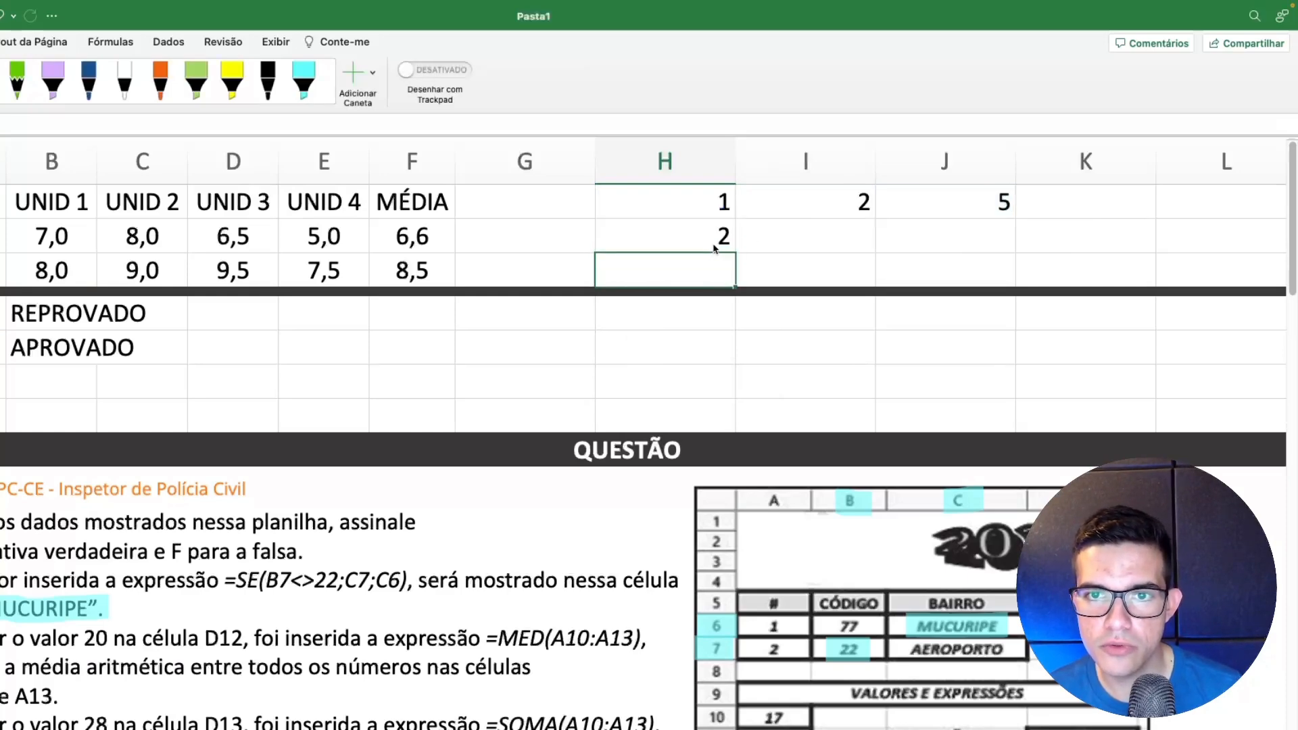
Replace the formula in H2 with =MÉDIA(H1:J1) to compare the arithmetic mean with the median
double_click(711, 242)
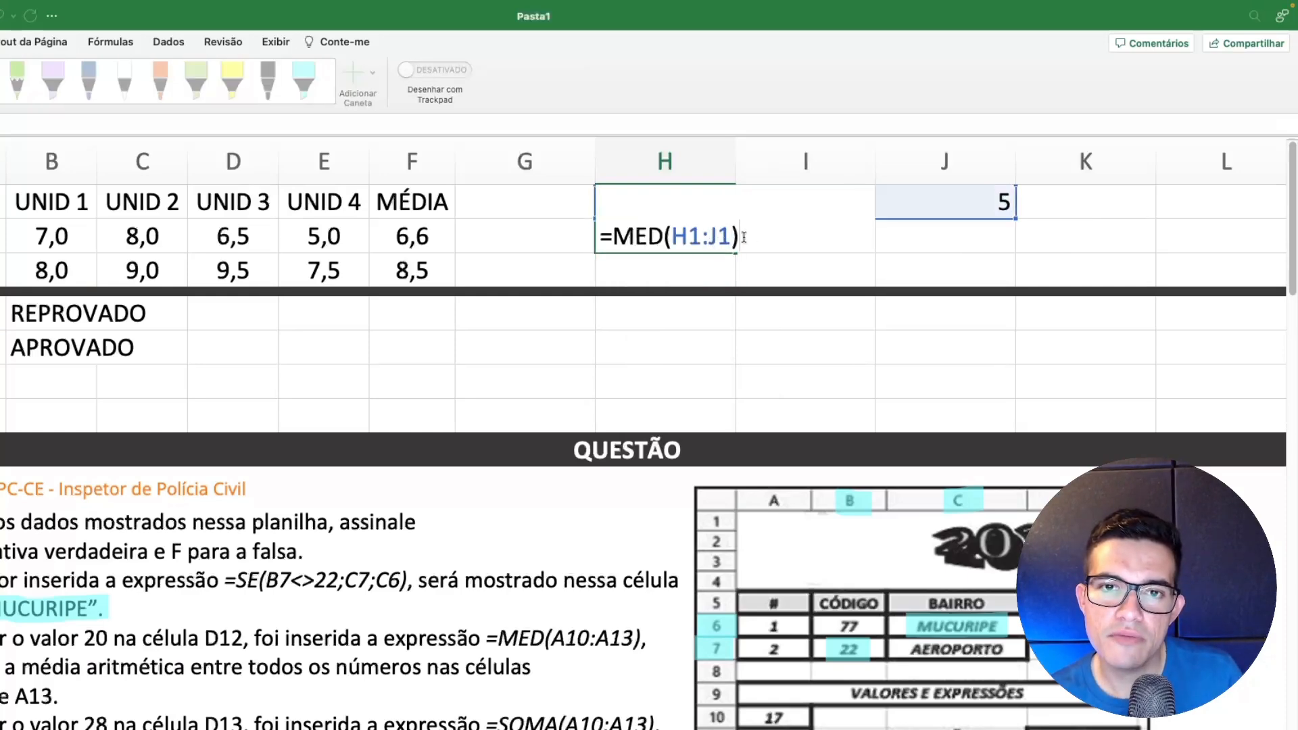
drag(739, 236, 618, 234)
text(MÉDIA()
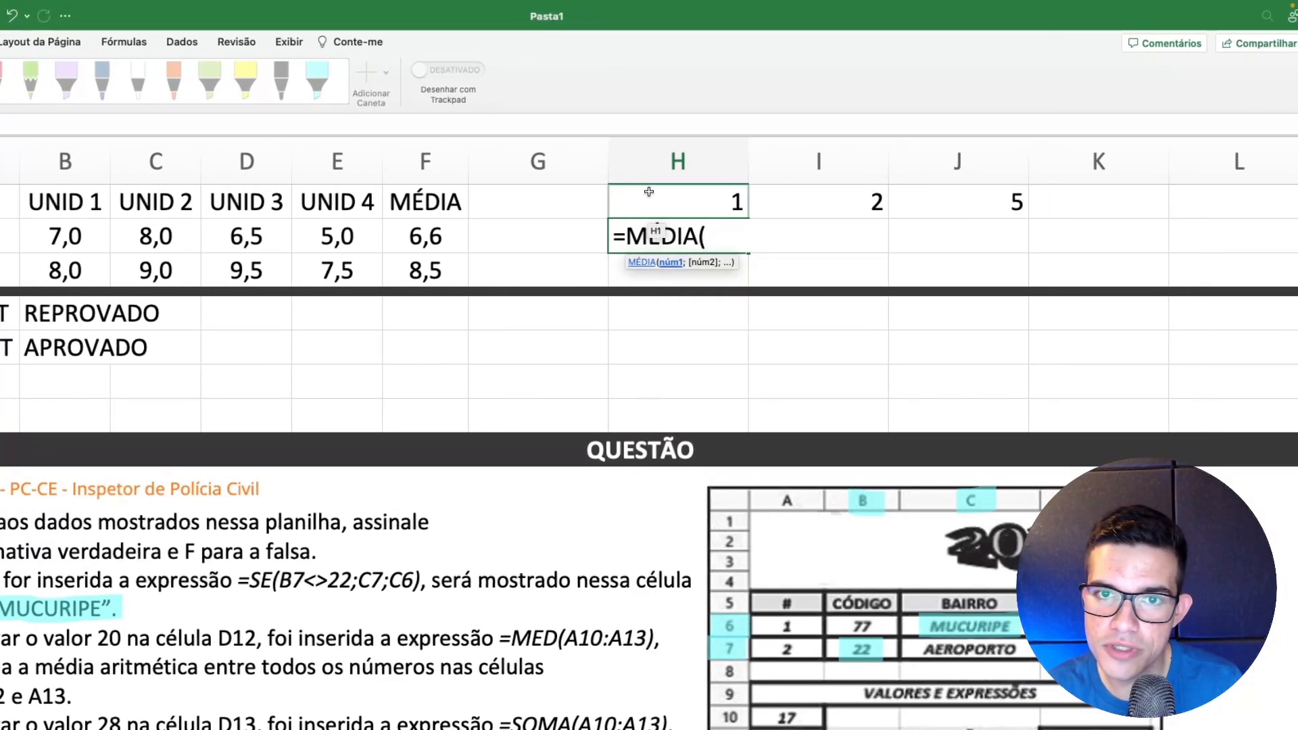
drag(683, 201, 938, 196)
text())
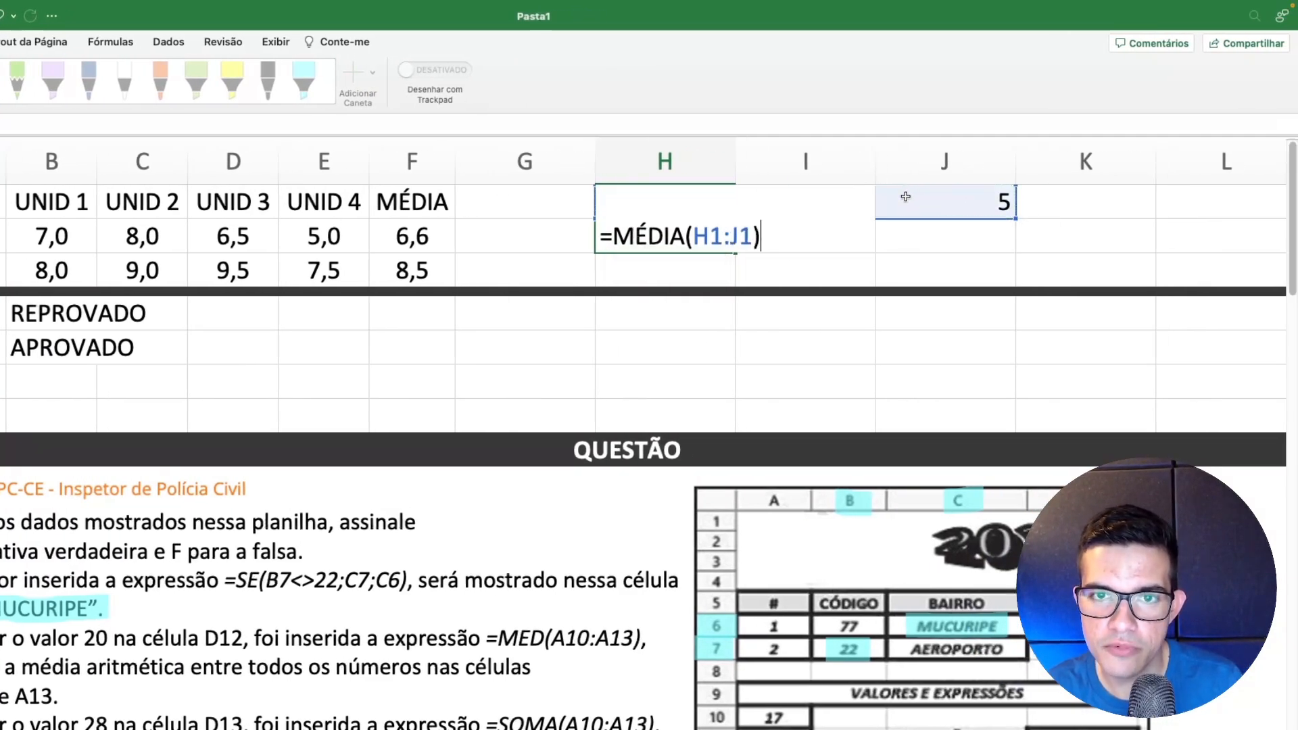
key(Return)
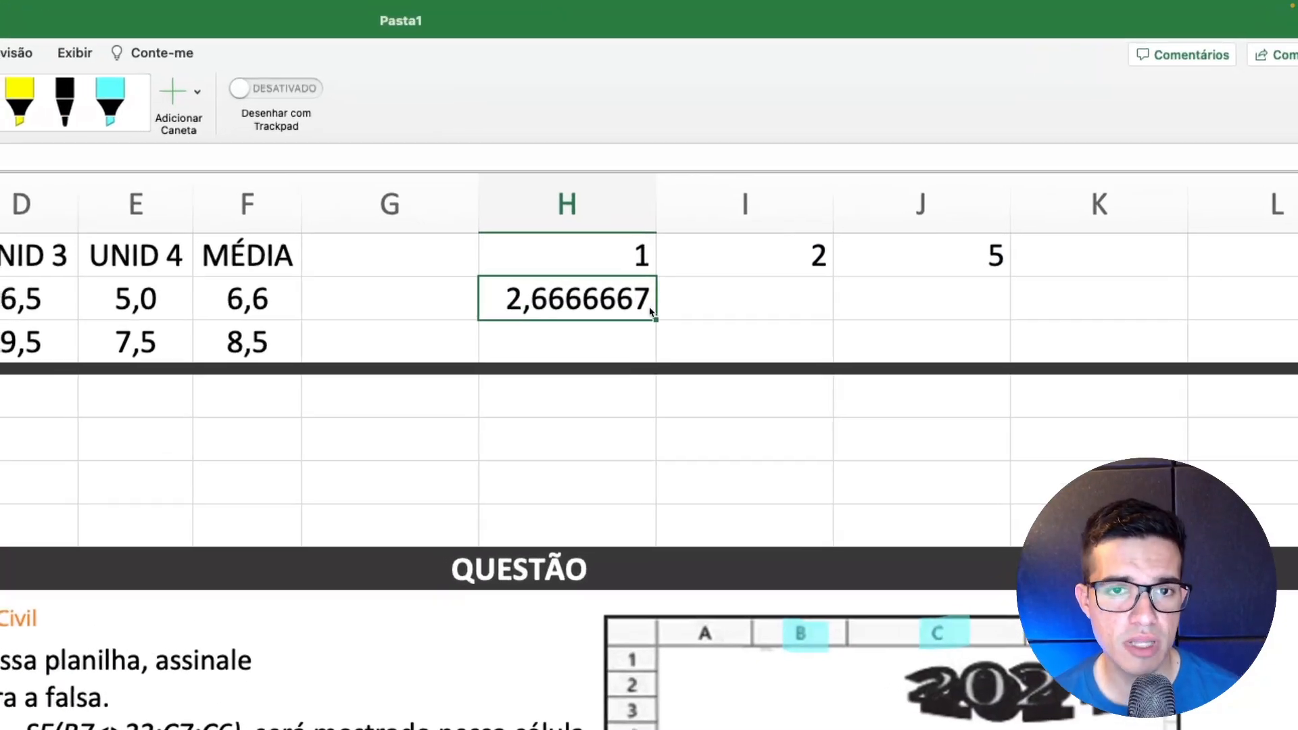
Change the formula in H2 back to =MED(H1:J1)
double_click(651, 309)
drag(653, 299, 477, 305)
text(ED)
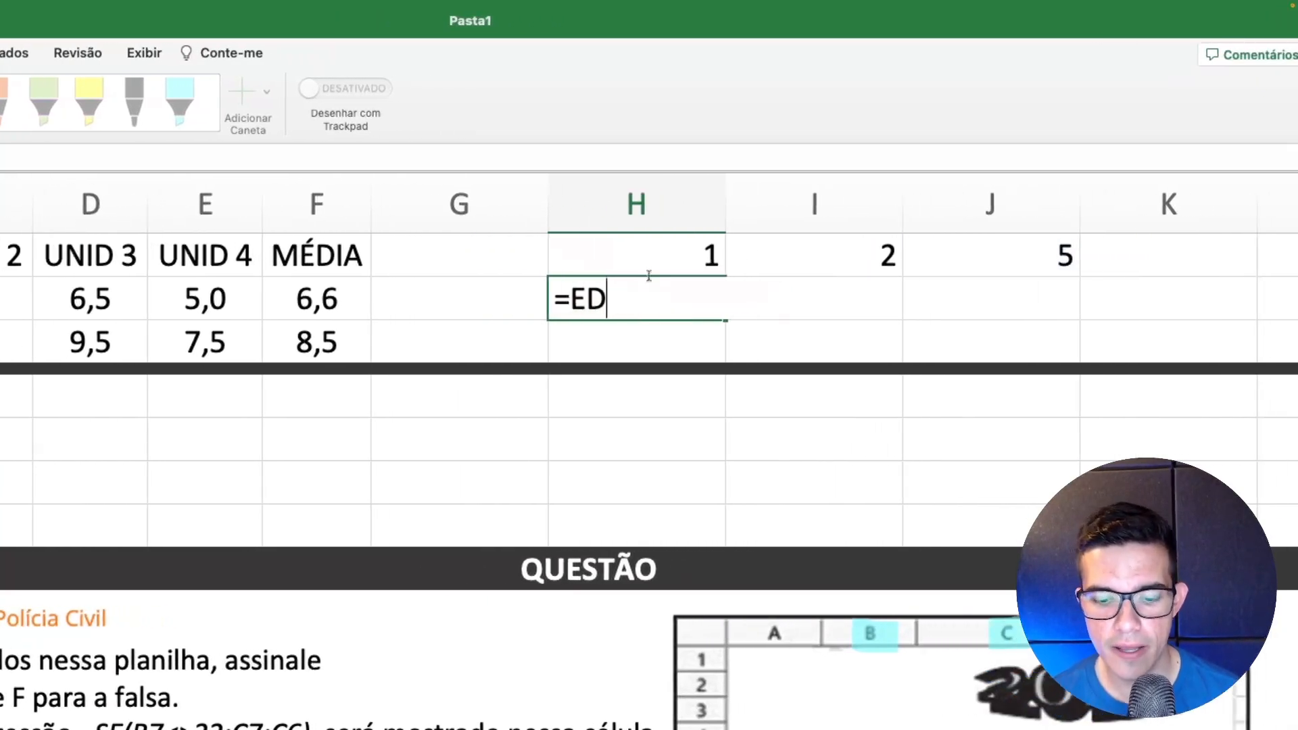
text(MED()
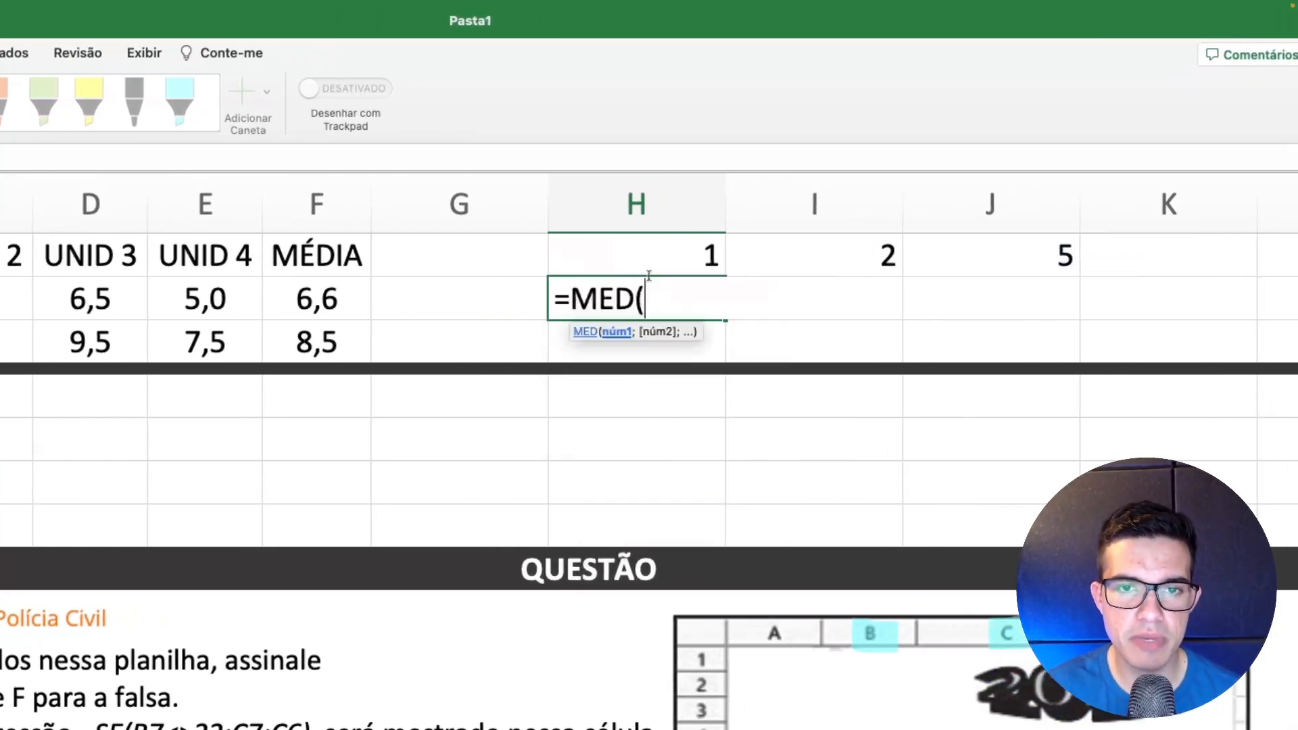
drag(649, 260, 950, 262)
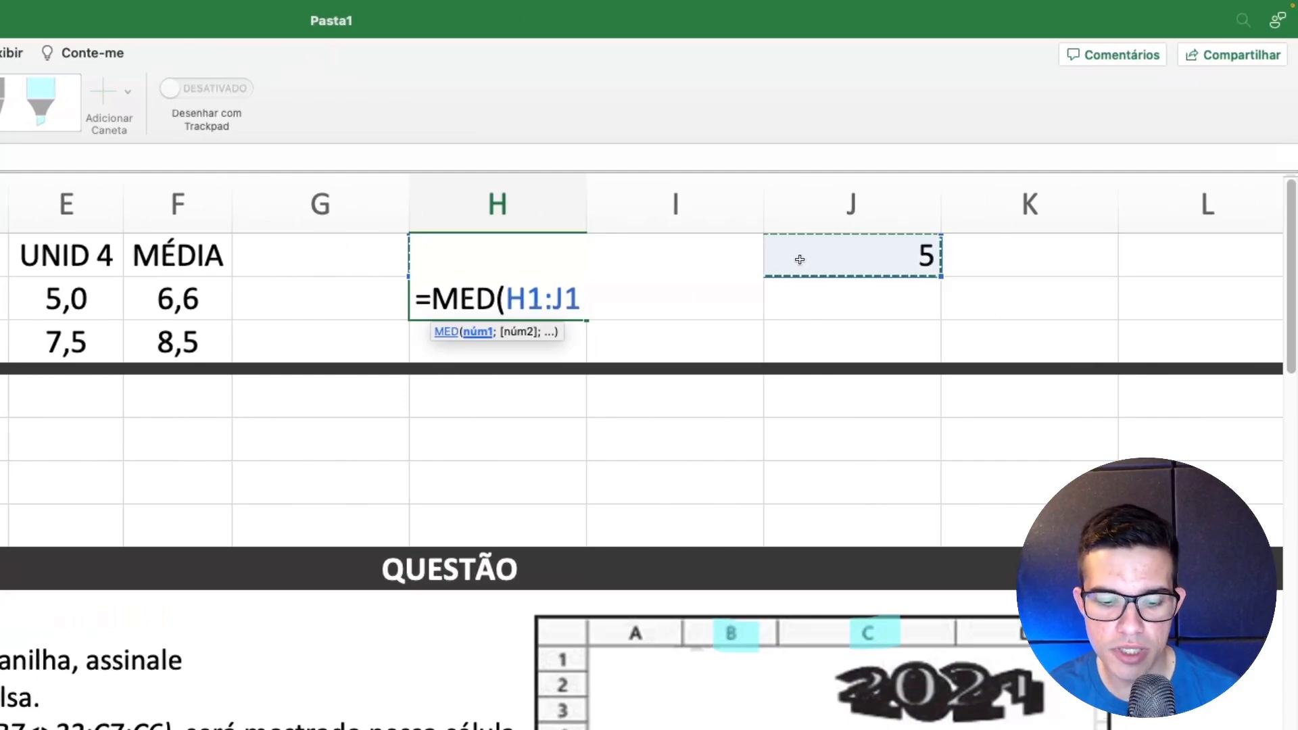
text())
key(Return)
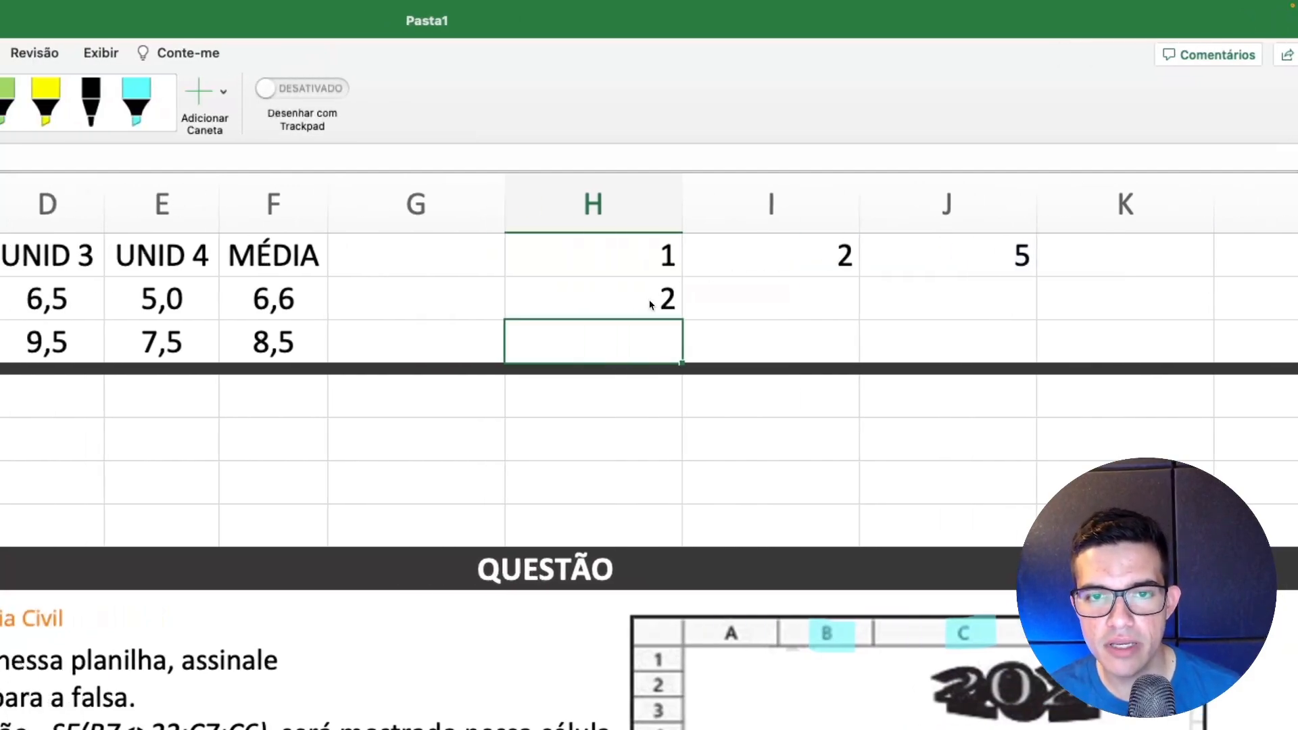
Compare the median in H2 with the middle sample number in I1, and return to the question
key(Up)
click(705, 259)
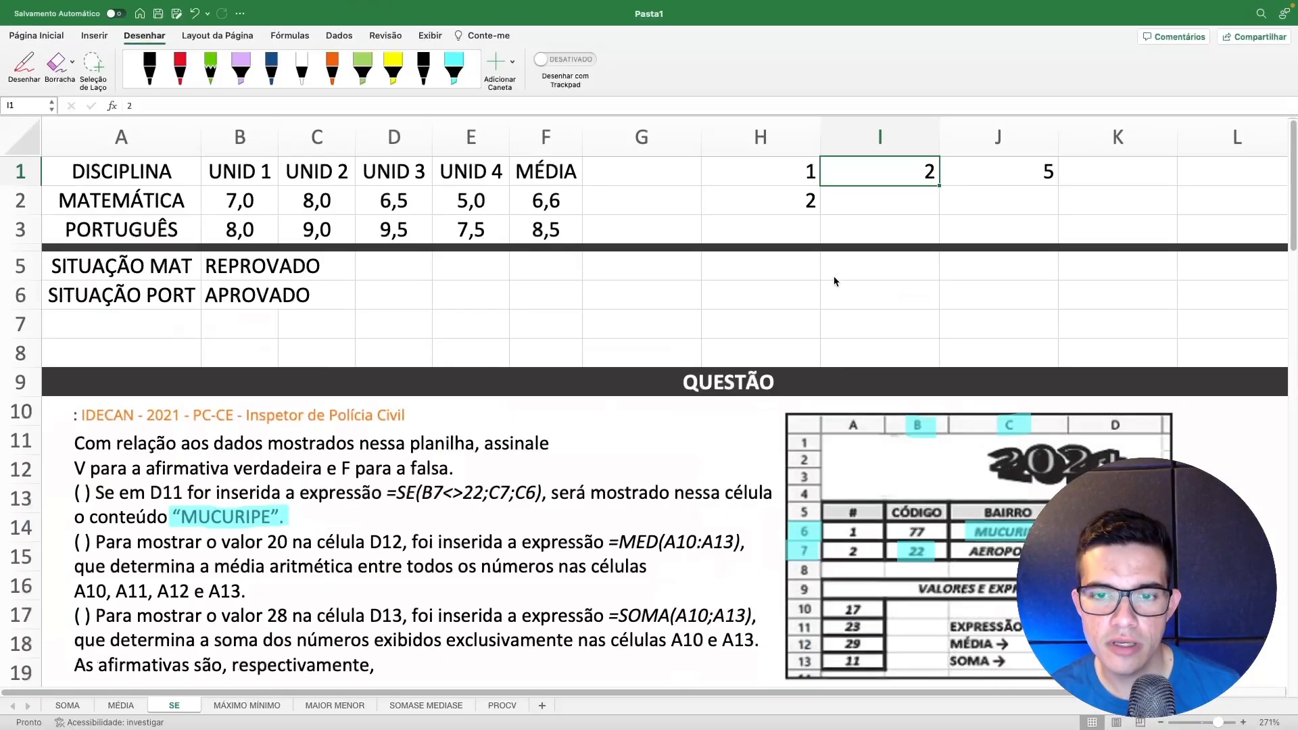
scroll(806, 485, down, 1)
scroll(807, 485, down, 5)
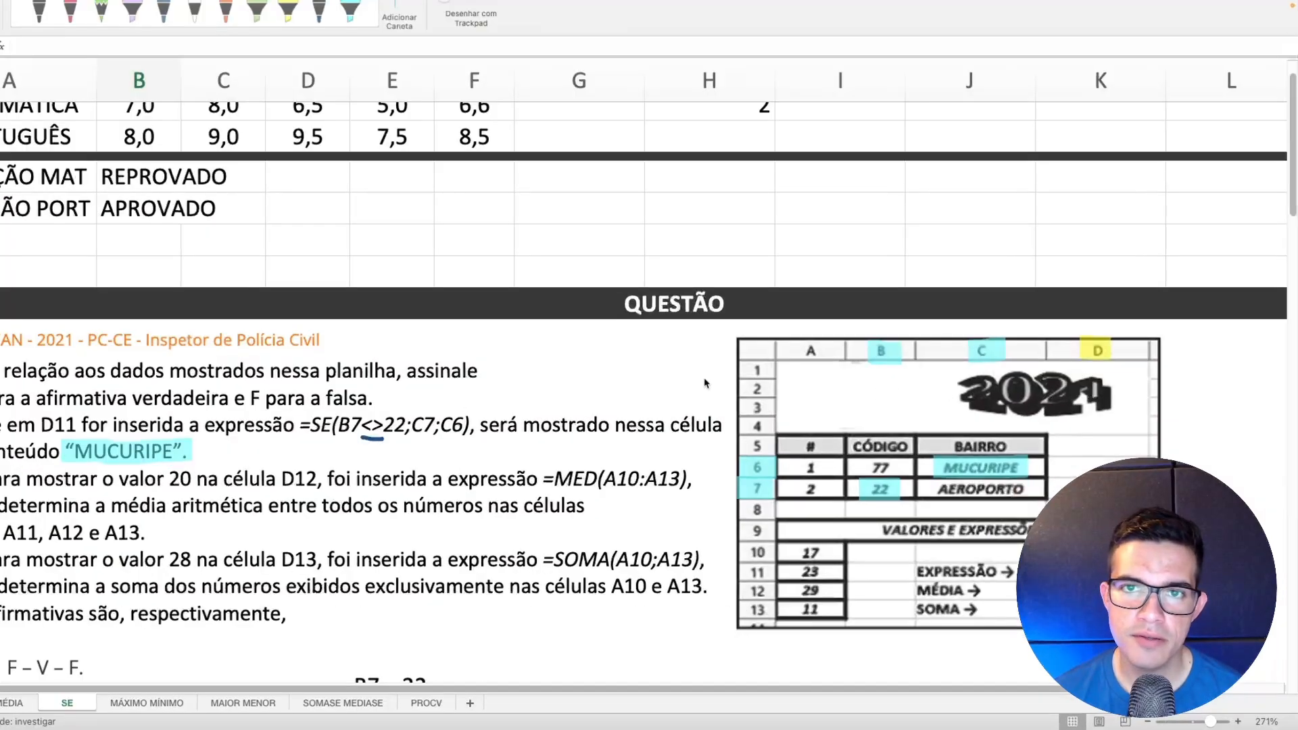
Compare the expression =MED(A10:A13) with the term "média aritmética" in the second statement of the question
click(572, 389)
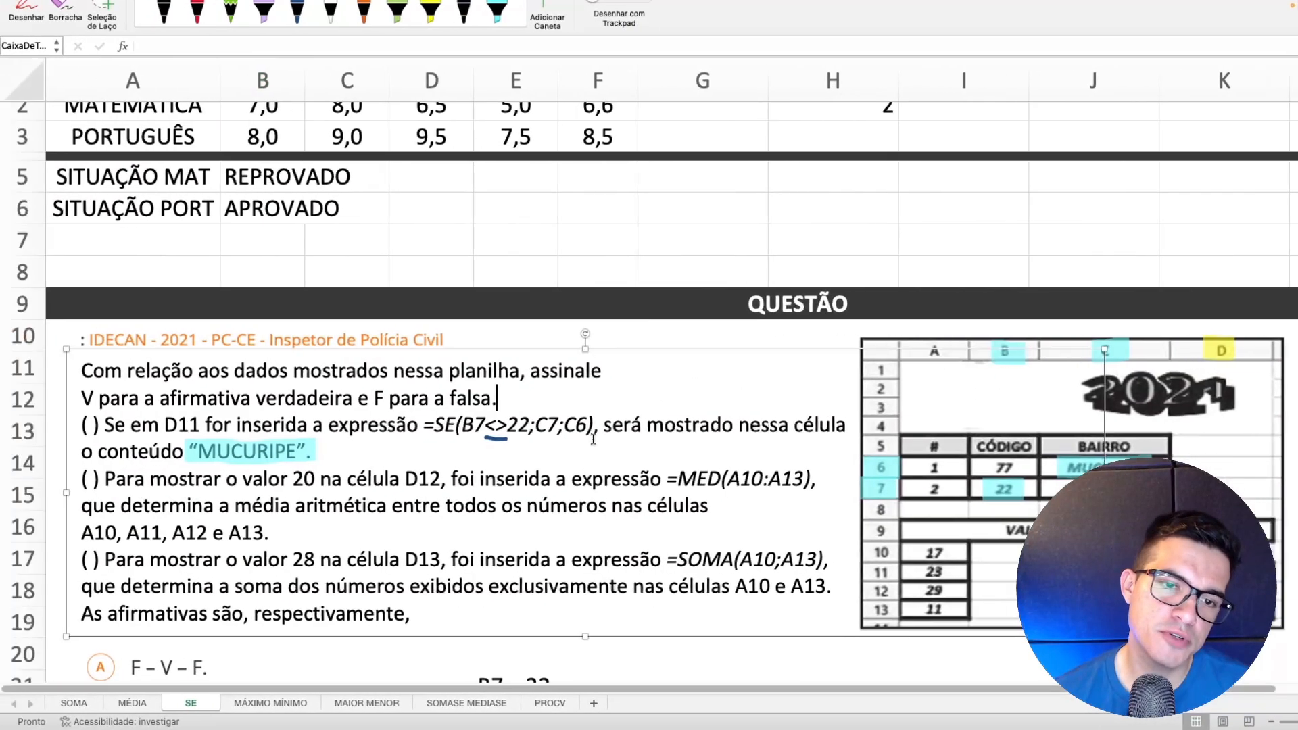
drag(667, 480, 702, 482)
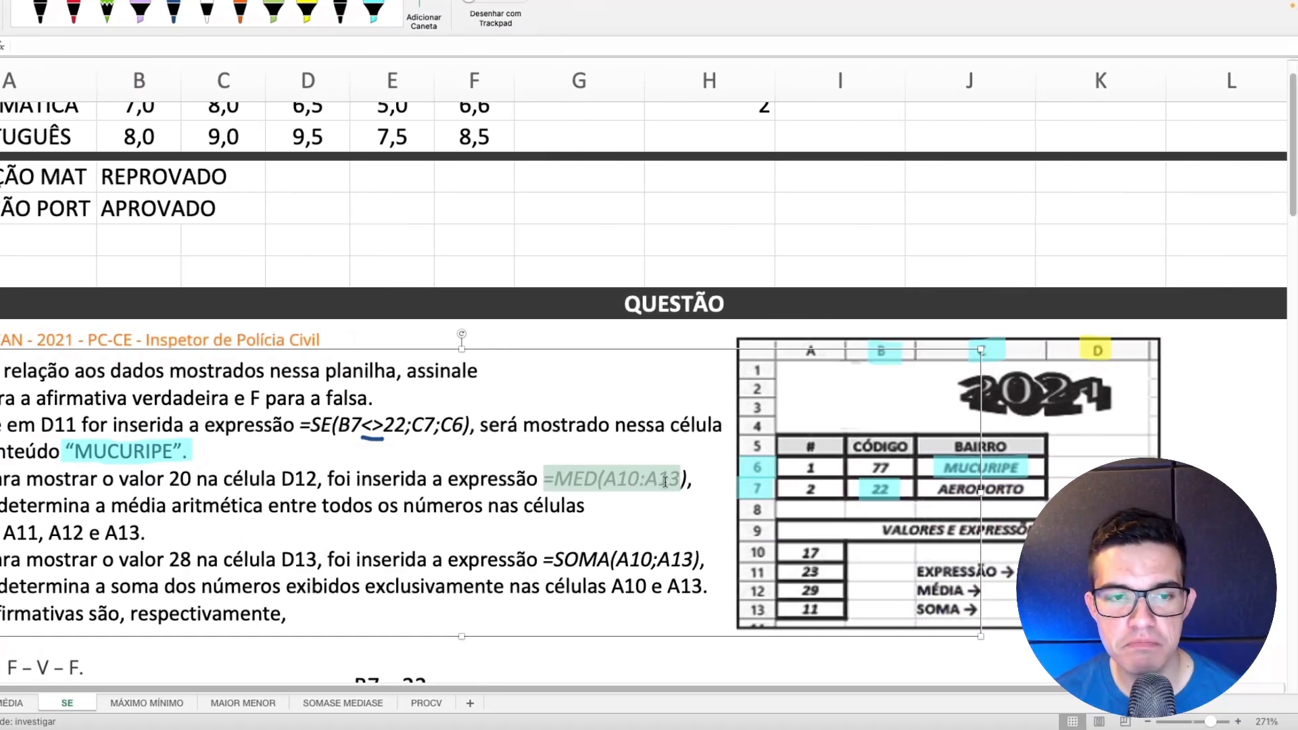
click(518, 503)
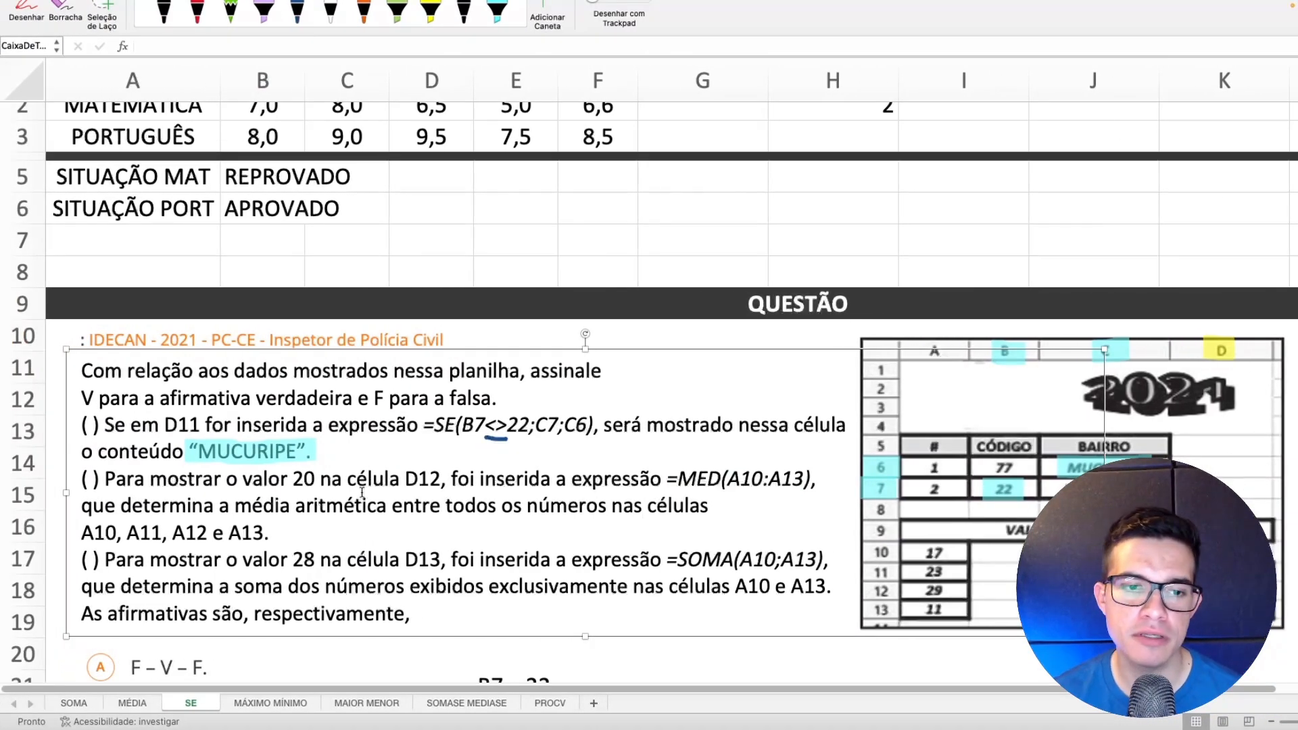
drag(234, 506, 421, 508)
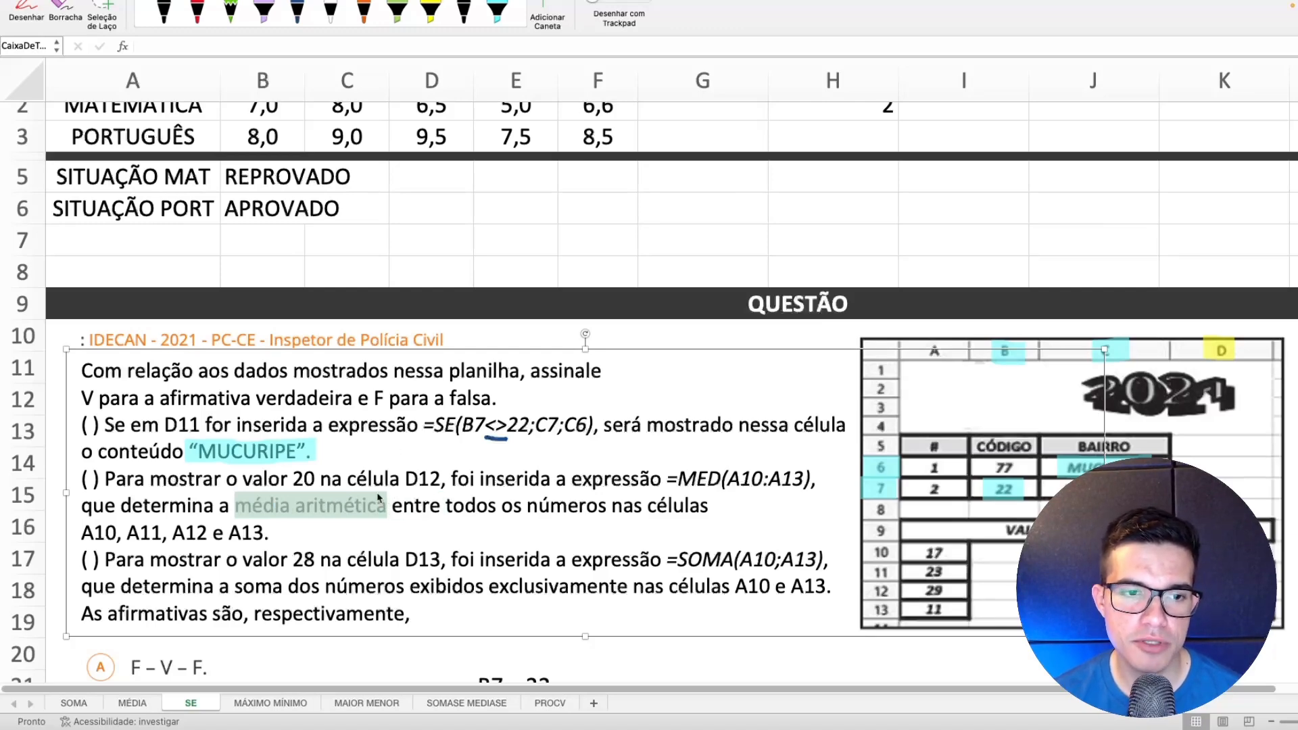
Cross out "média aritmética" in the second statement with the red pen and return to the answer options
key(ctrl+z)
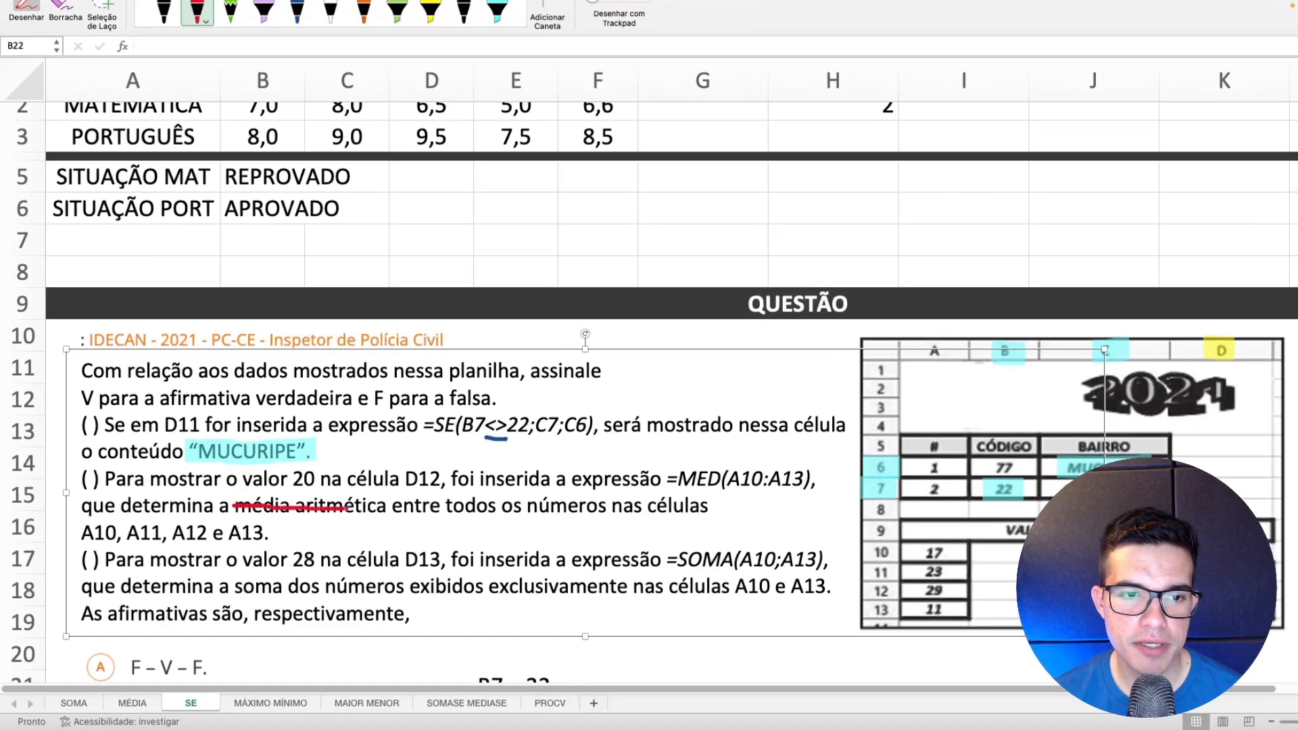
key(Escape)
scroll(649, 392, down, 5)
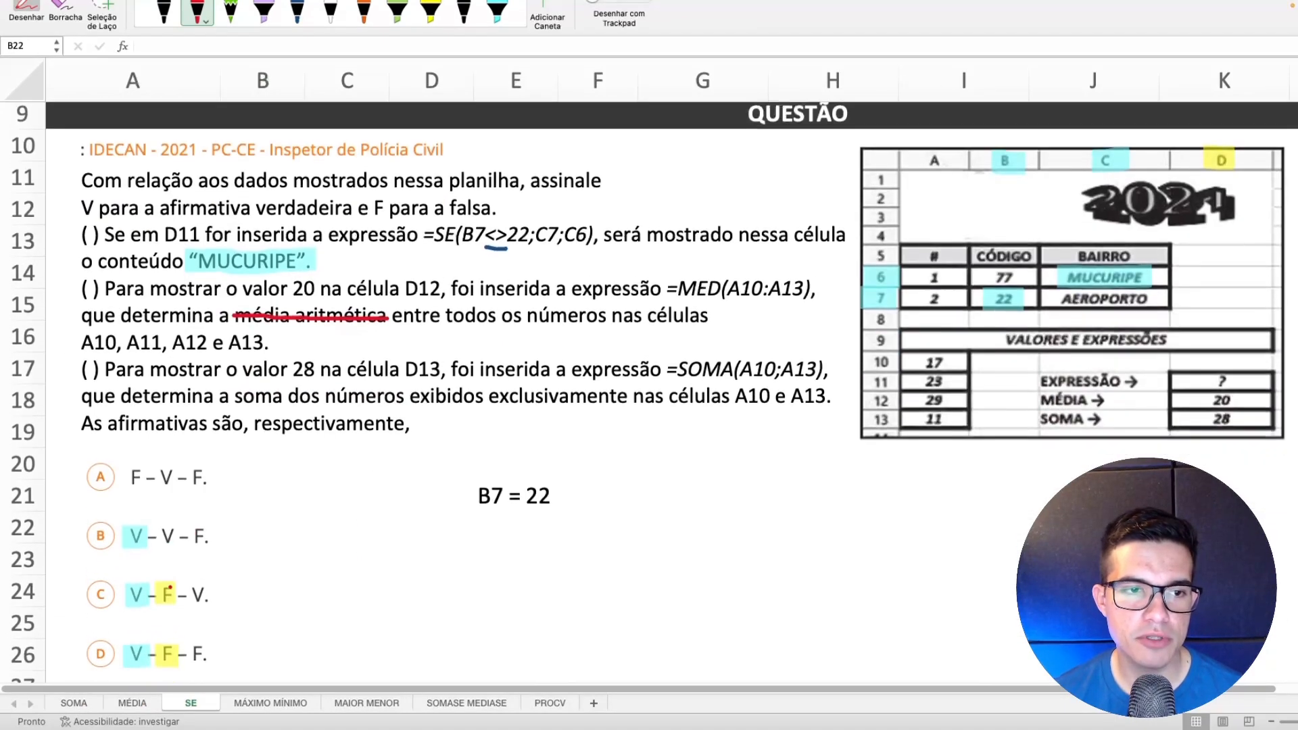
Highlight row number 13 and the SOMA value 28 in green on the question's spreadsheet image
scroll(168, 568, down, 2)
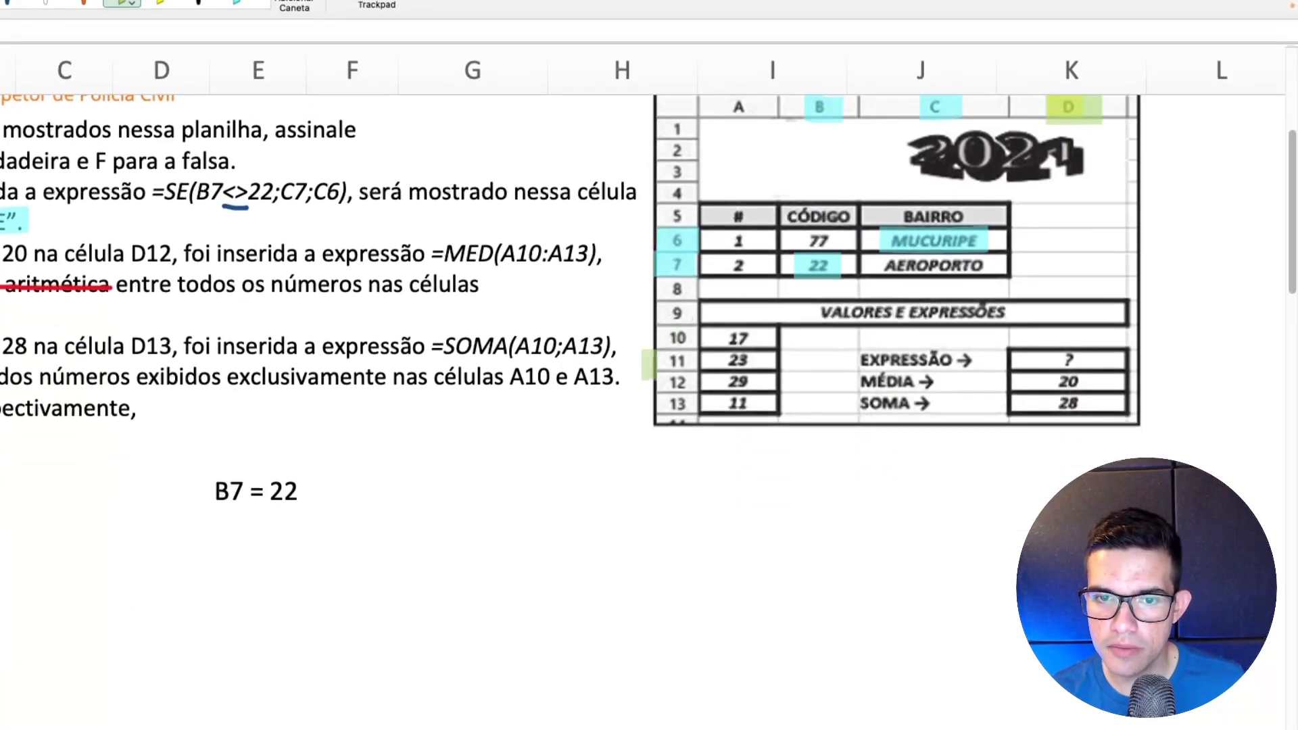
drag(659, 504, 688, 506)
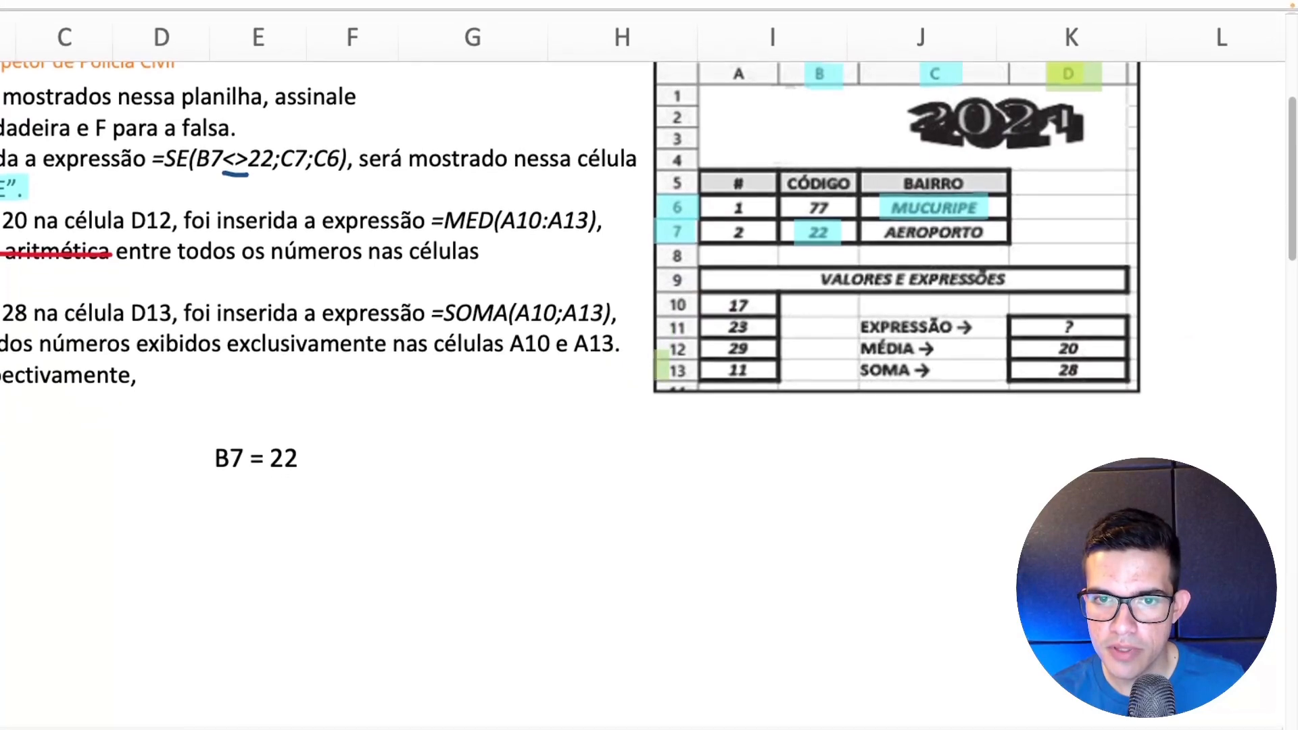
drag(1050, 365, 1088, 366)
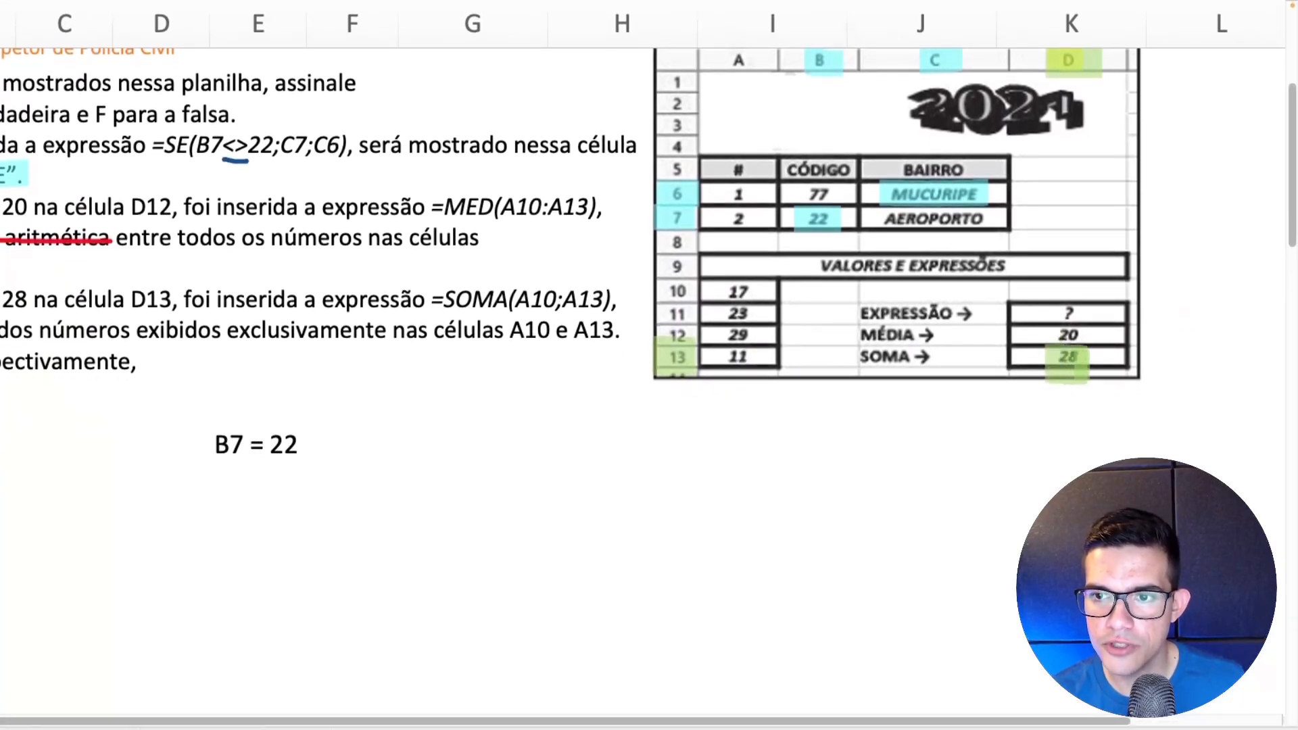
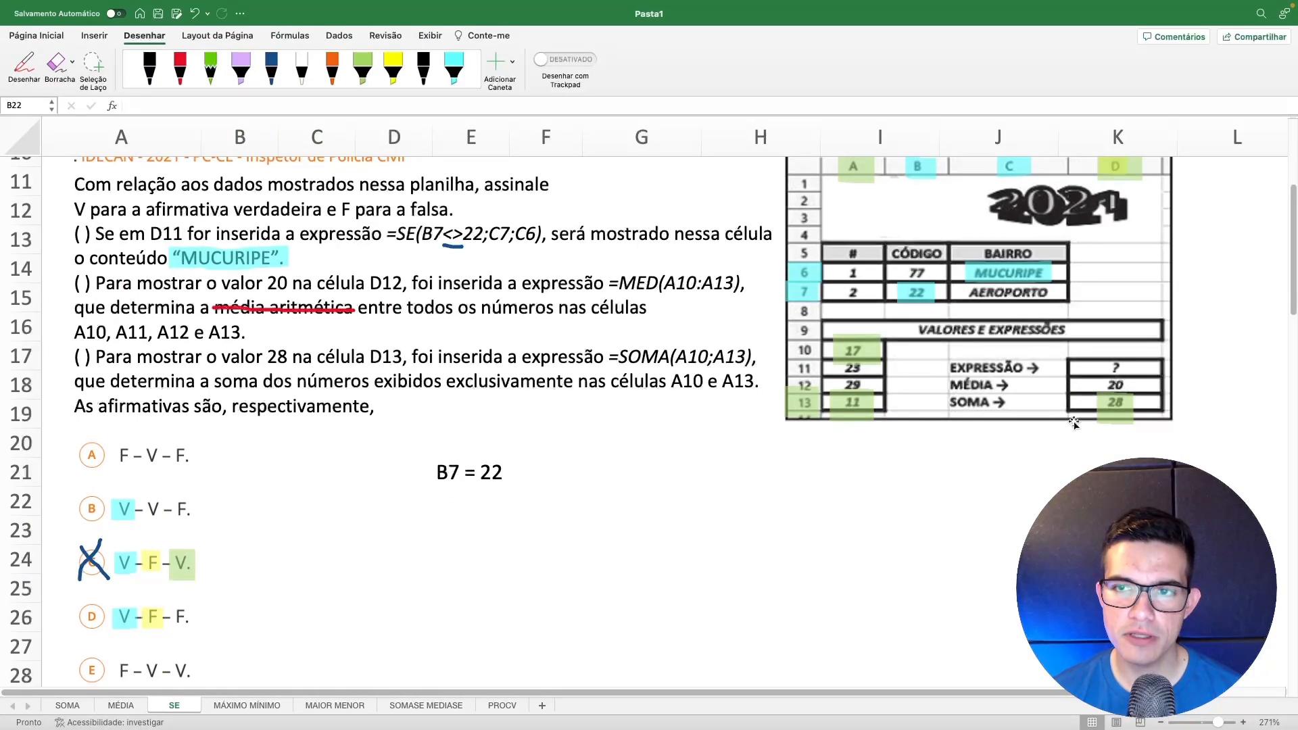
Review the three statements against the marked spreadsheet image and the answer options
scroll(476, 409, up, 2)
scroll(478, 413, down, 2)
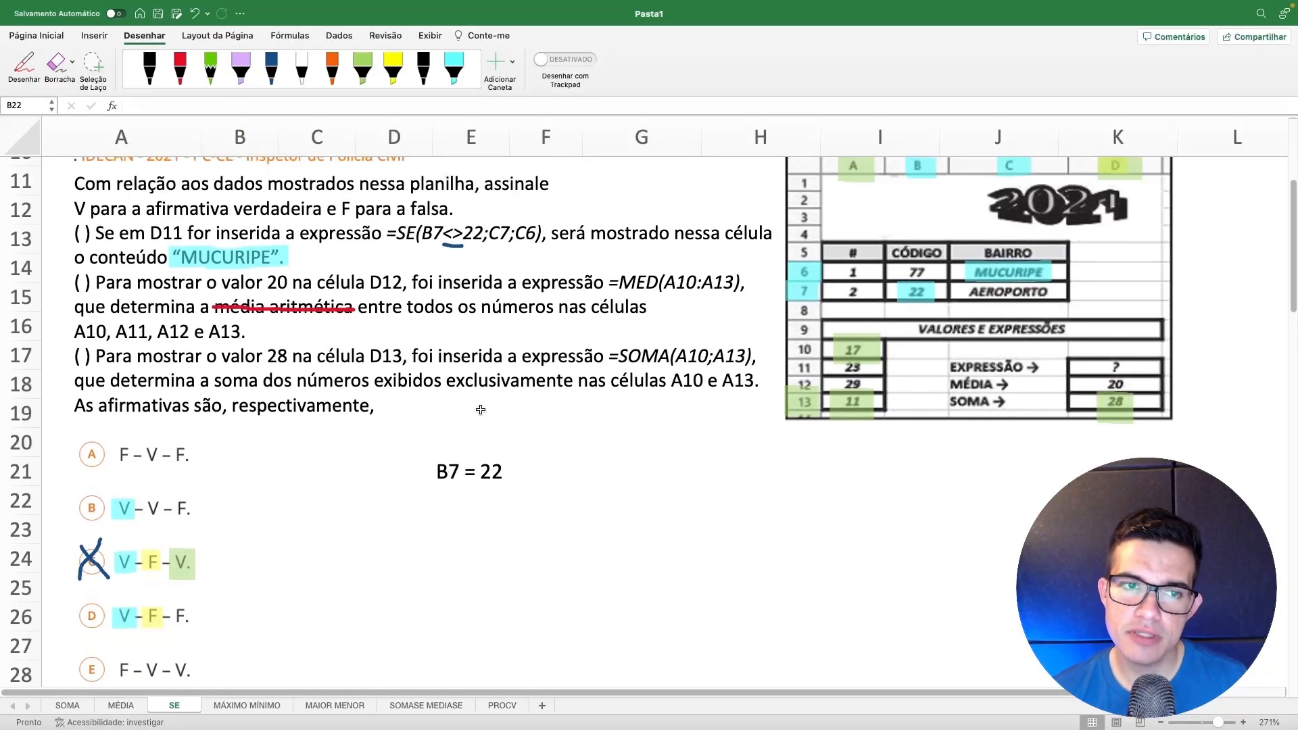
scroll(480, 414, up, 2)
scroll(484, 417, down, 1)
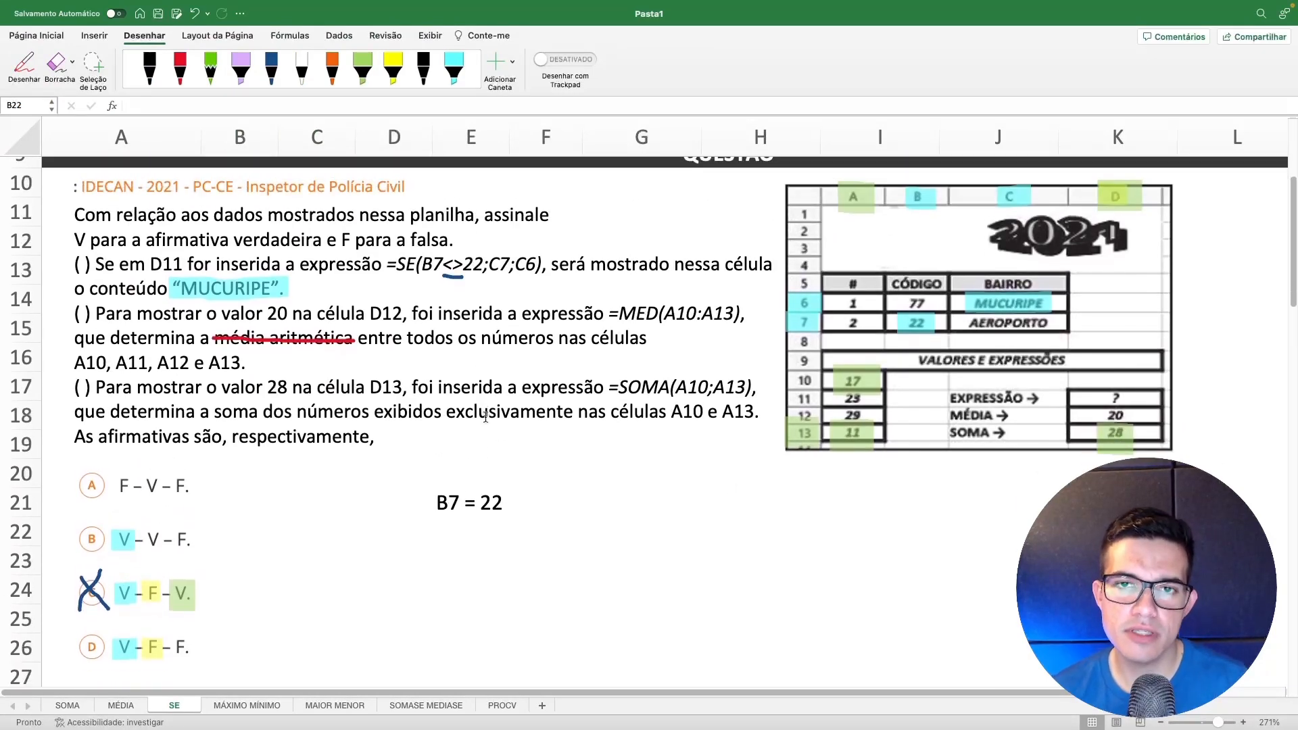
scroll(487, 416, up, 1)
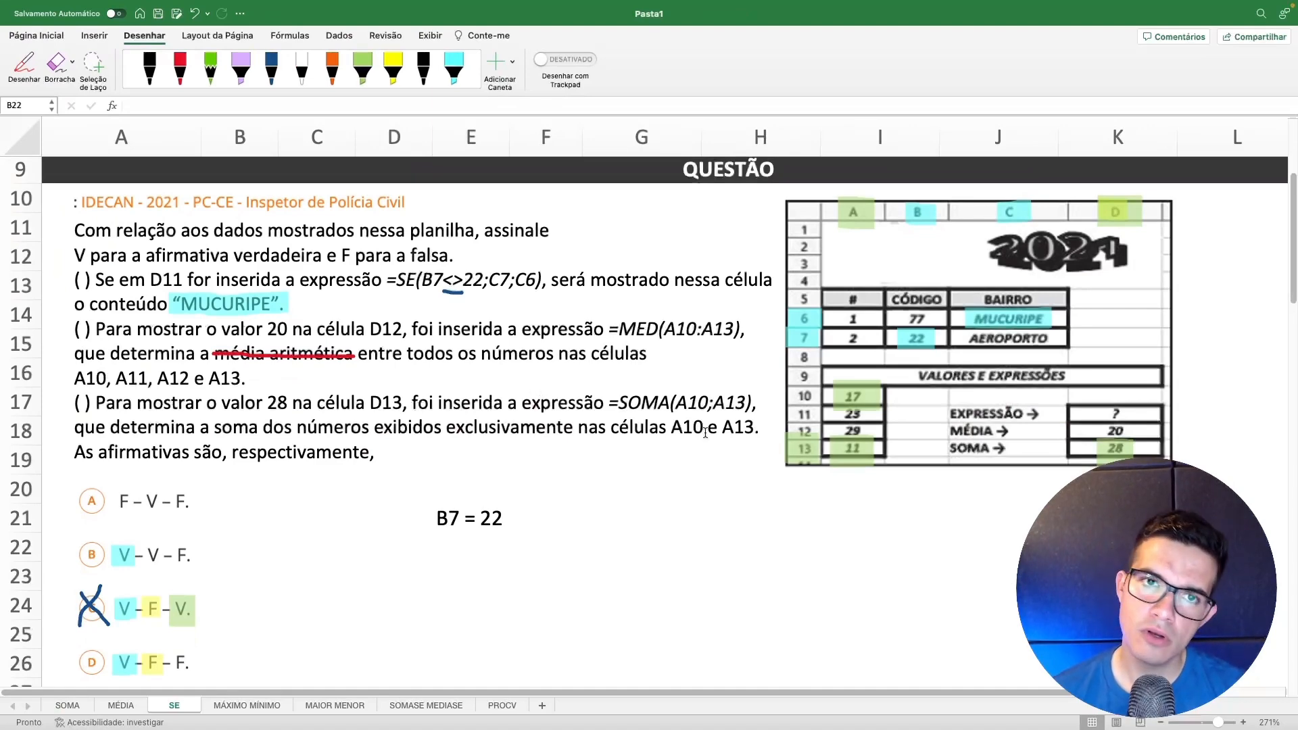
scroll(705, 433, down, 1)
scroll(711, 442, up, 1)
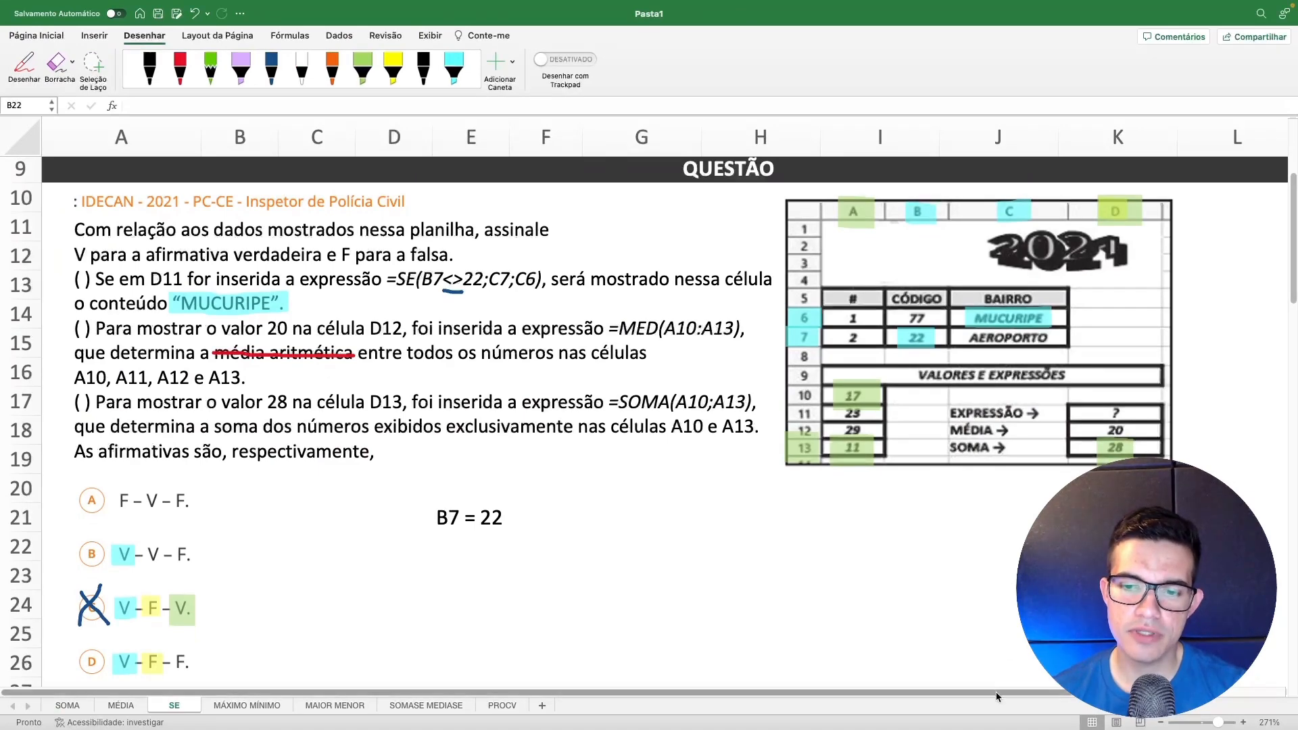
scroll(1000, 677, down, 3)
scroll(944, 559, up, 3)
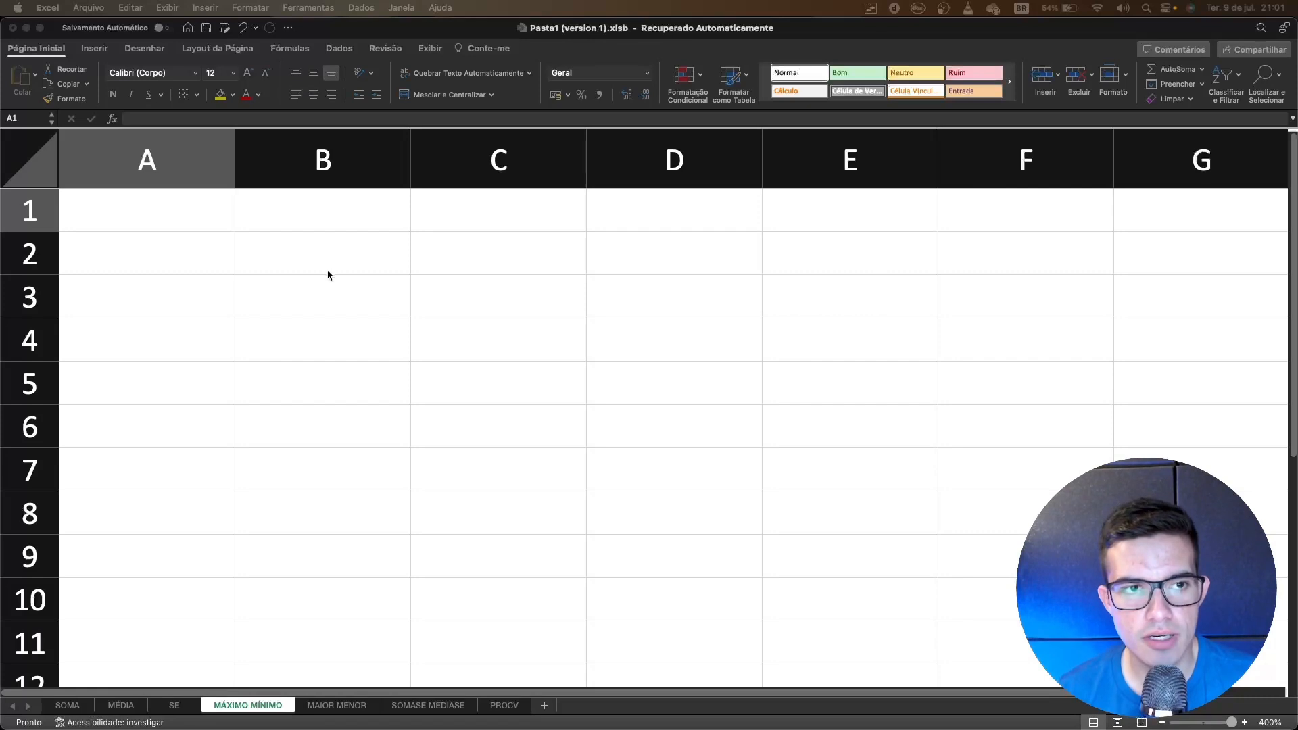
Enter the sample values 10, 20, 30, 40 and 50 in cells A1 to A5 of the MÁXIMO MÍNIMO sheet
click(328, 272)
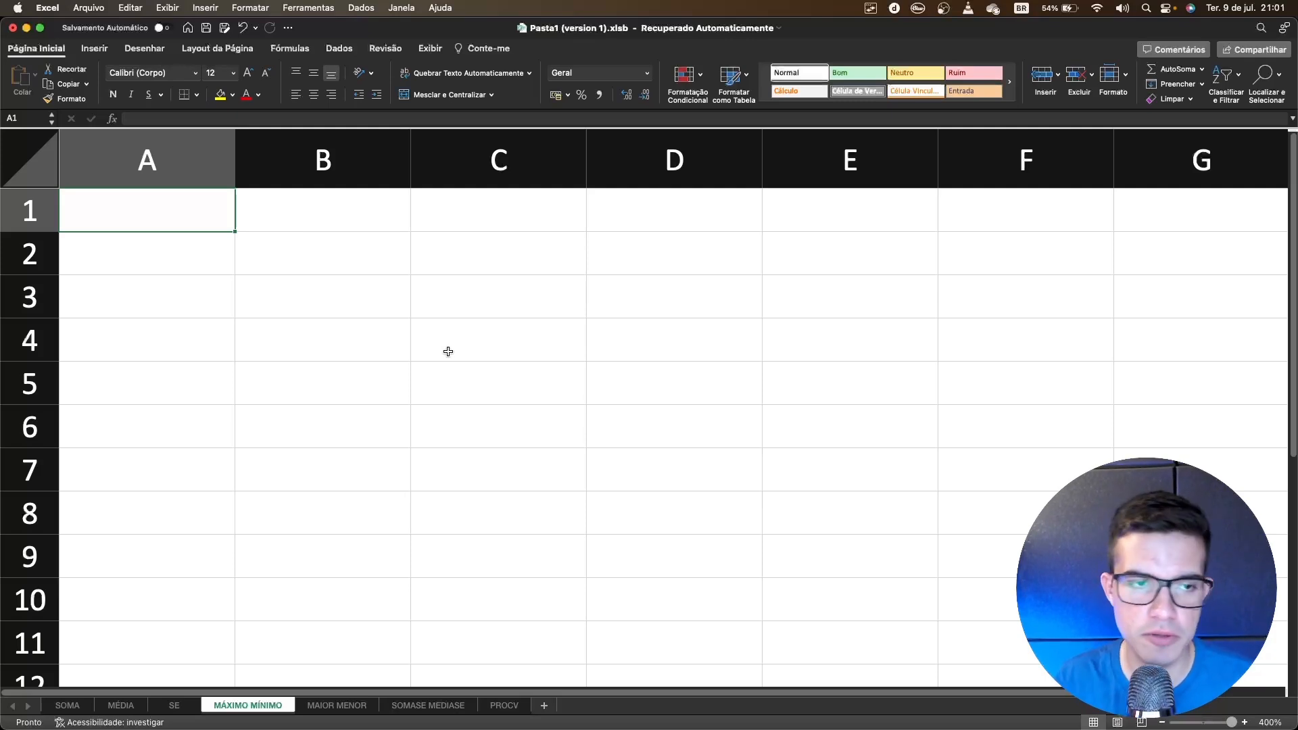
text(10)
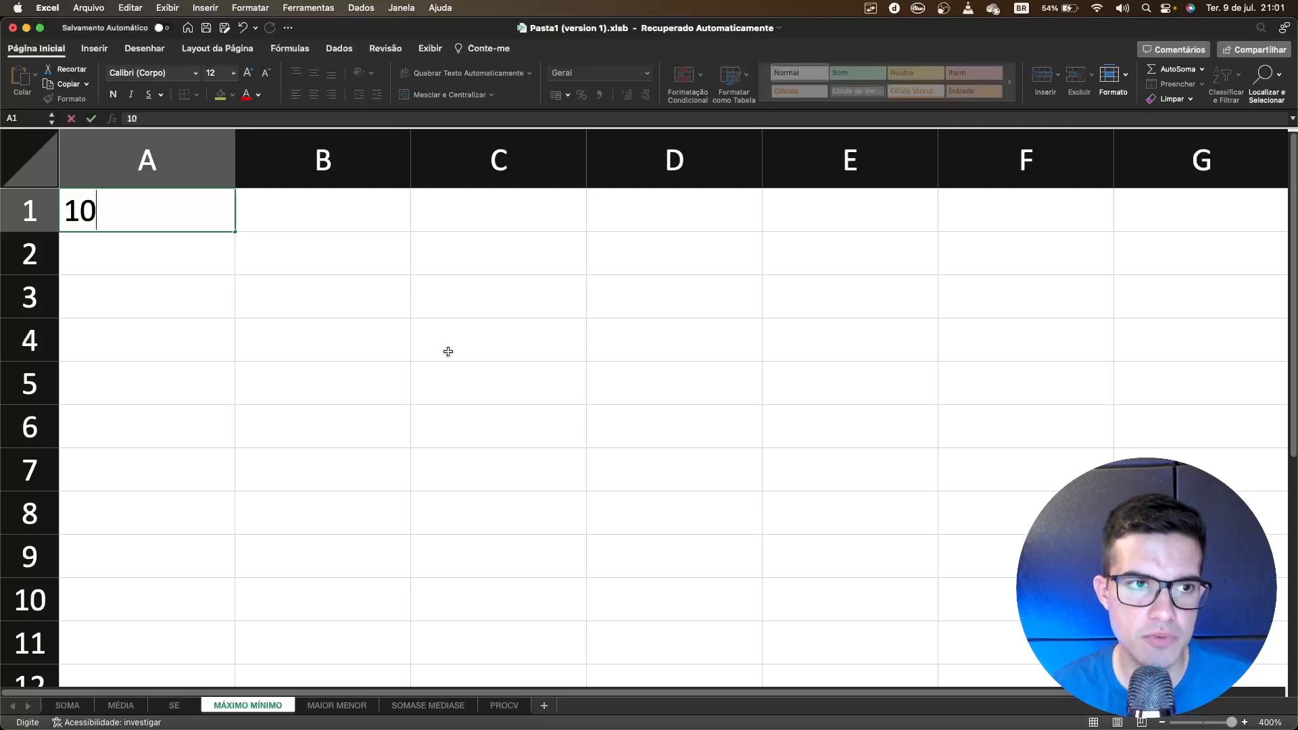
key(Return)
text(20)
key(Return)
text(3)
key(Return)
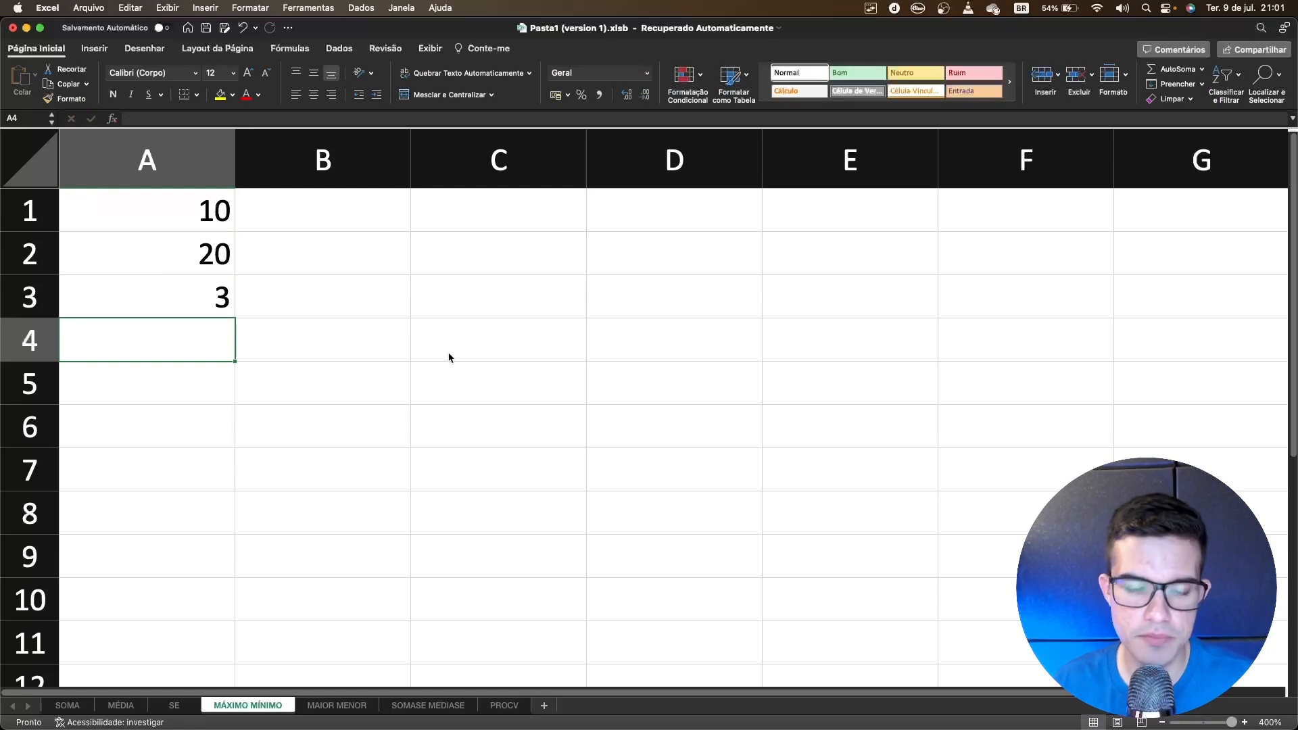
key(Up)
key(BackSpace)
text(30)
key(Return)
text(40)
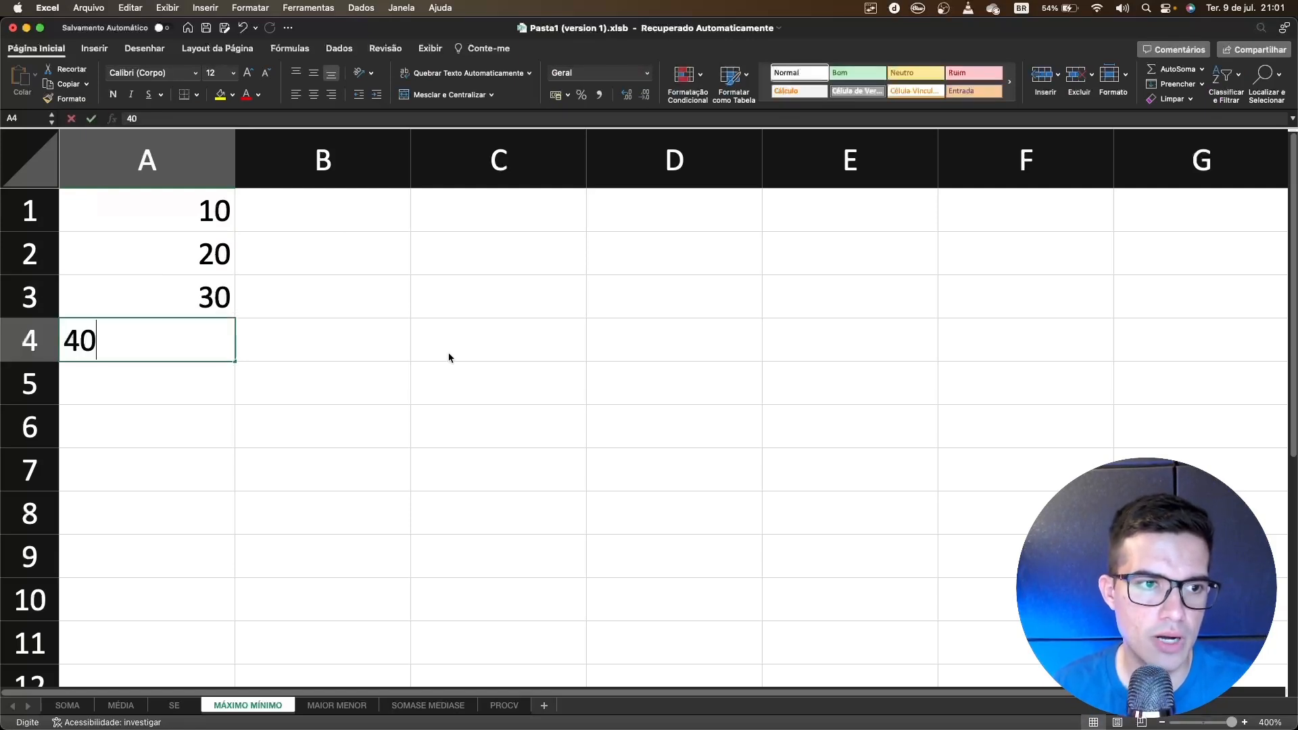
key(Return)
text(50)
key(Return)
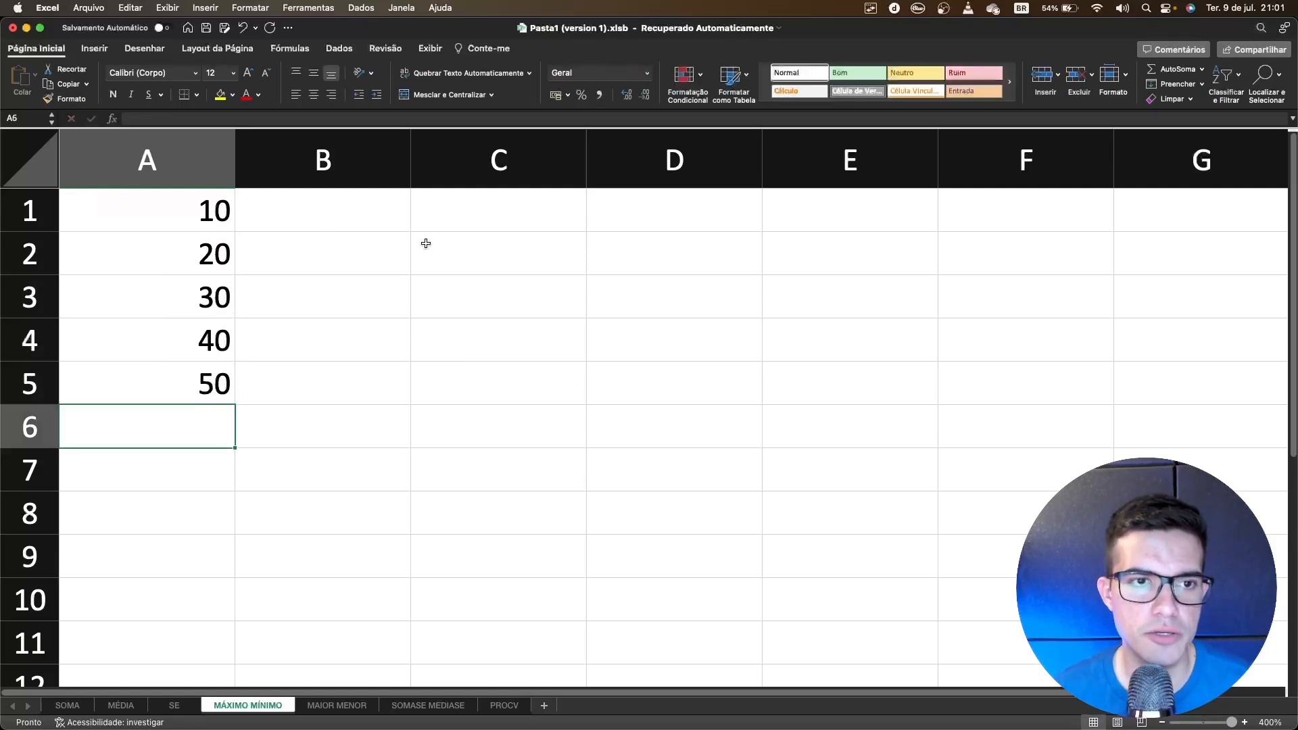
Enter the label MÍNIMO in cell B1, beside the first sample value
click(403, 216)
text(m)
key(BackSpace)
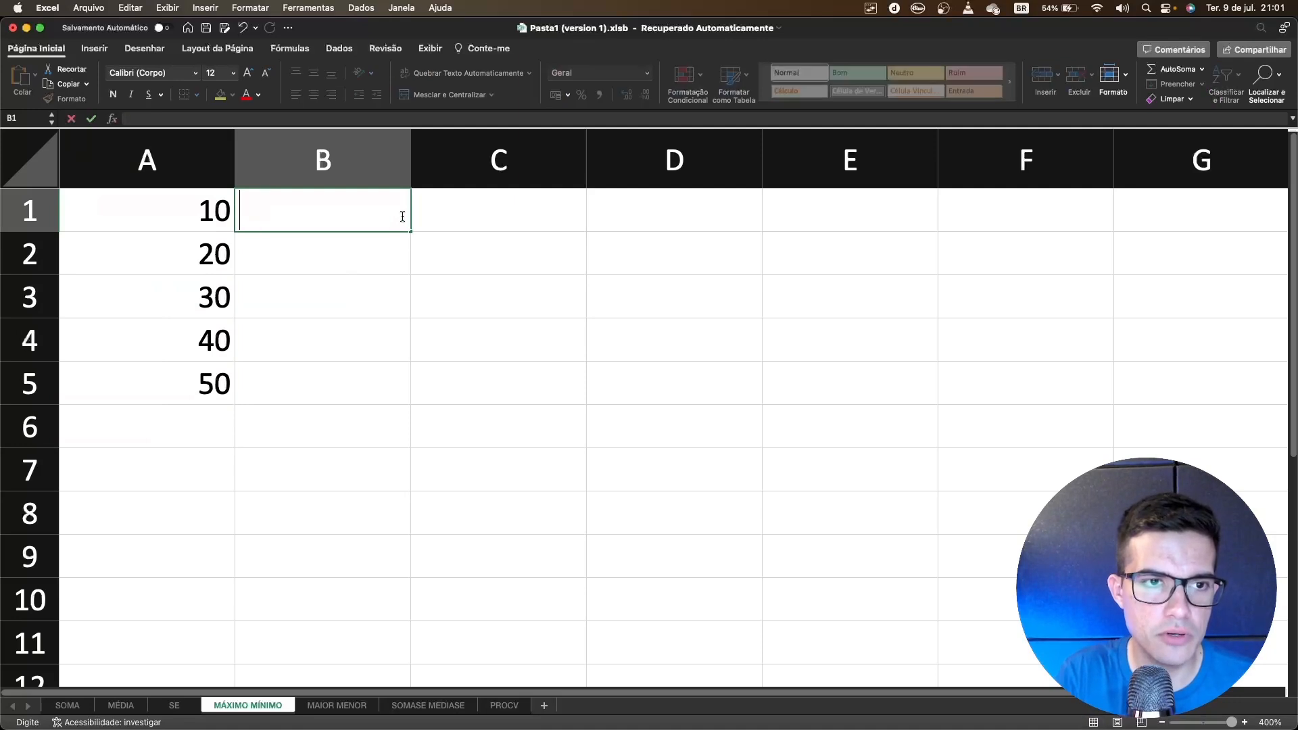
text(MENOR)
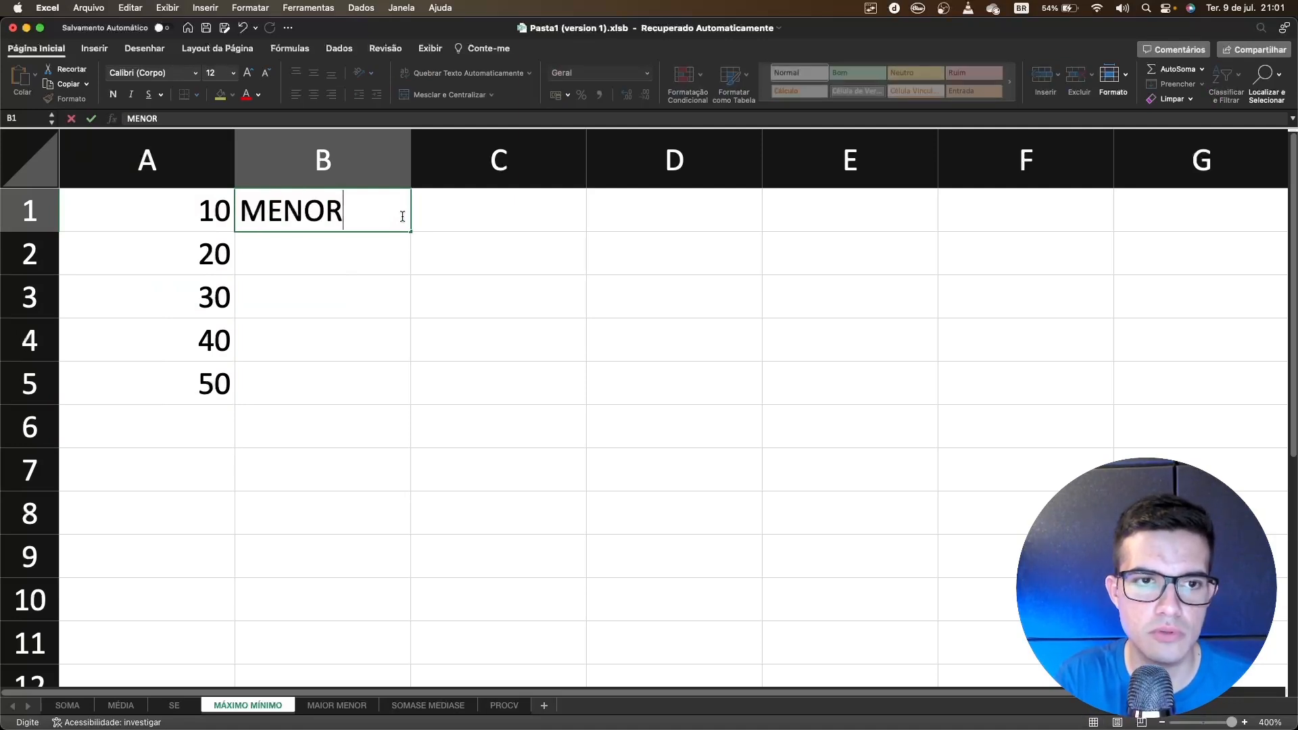
key(BackSpace)
key(BackSpace)
key(BackSpace)
key(BackSpace)
text(ÍNIMO)
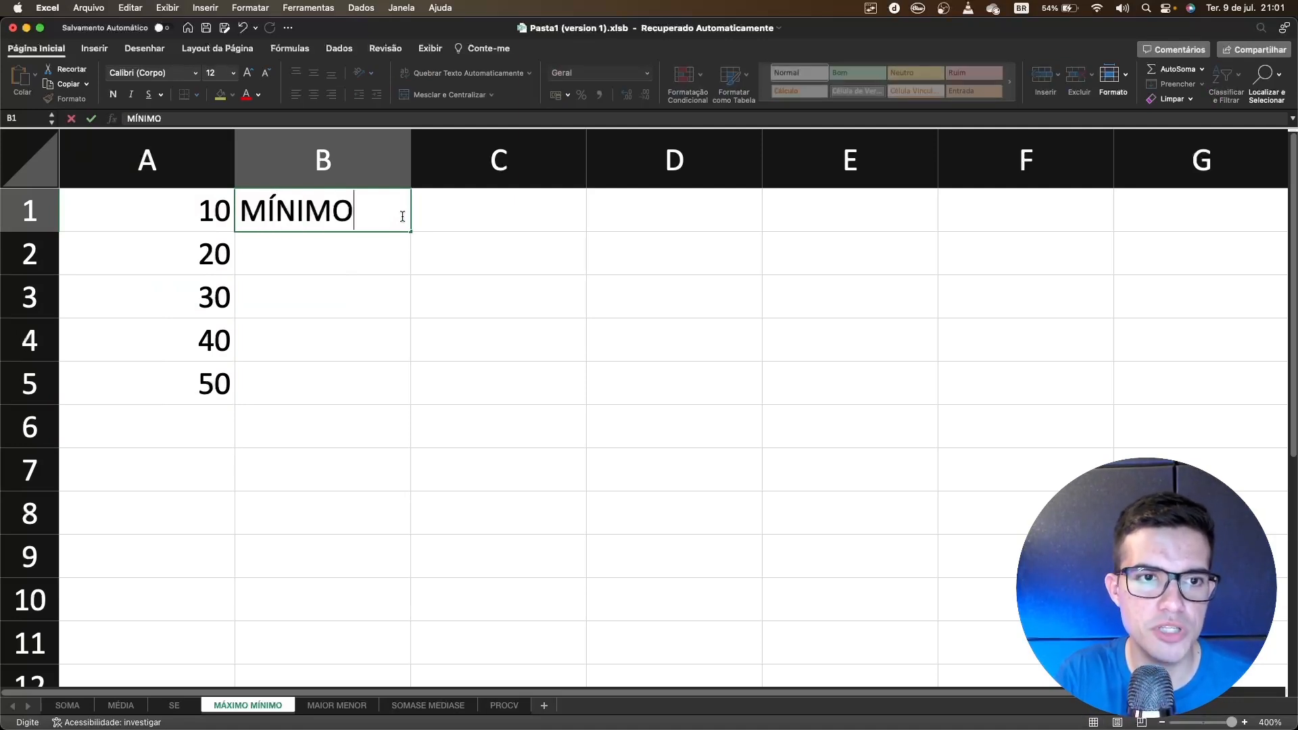
Add the label MÁXIMO in B2 below MÍNIMO and right-align both labels in B1:B2
key(Return)
text(MÁXIMO)
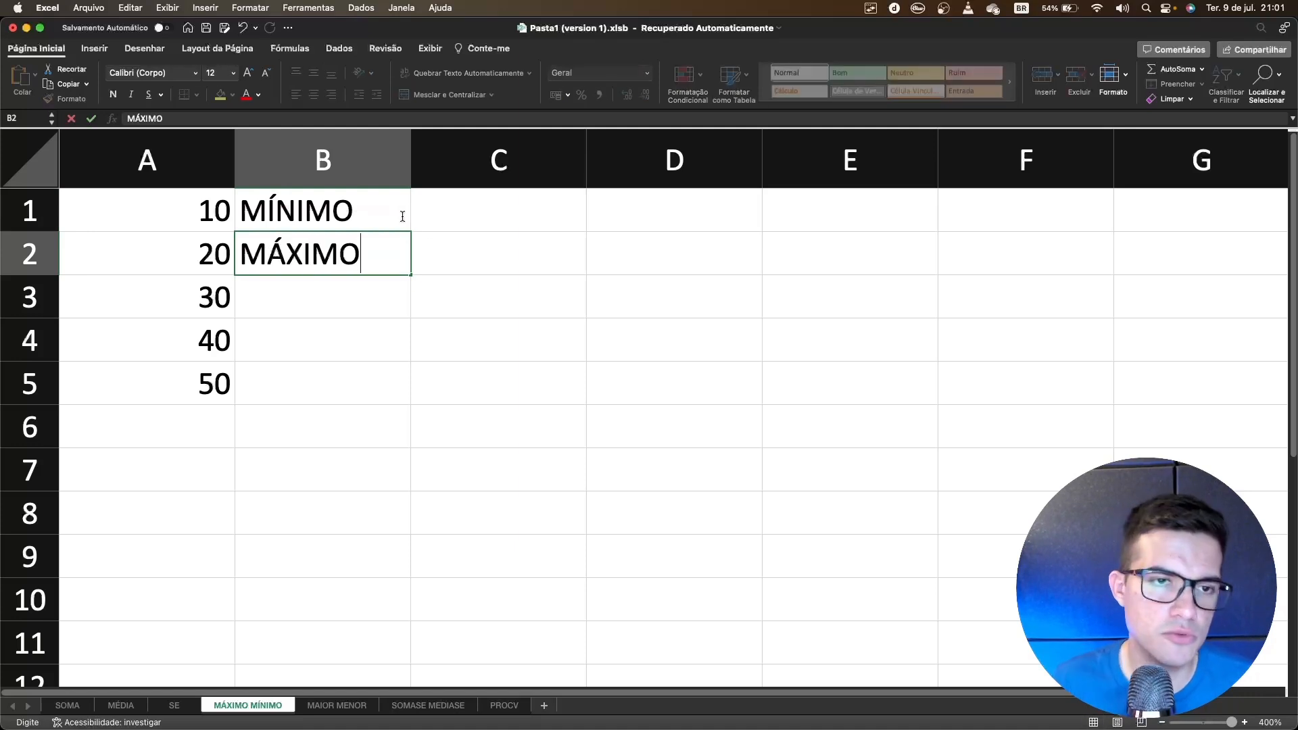
click(463, 221)
drag(392, 215, 376, 241)
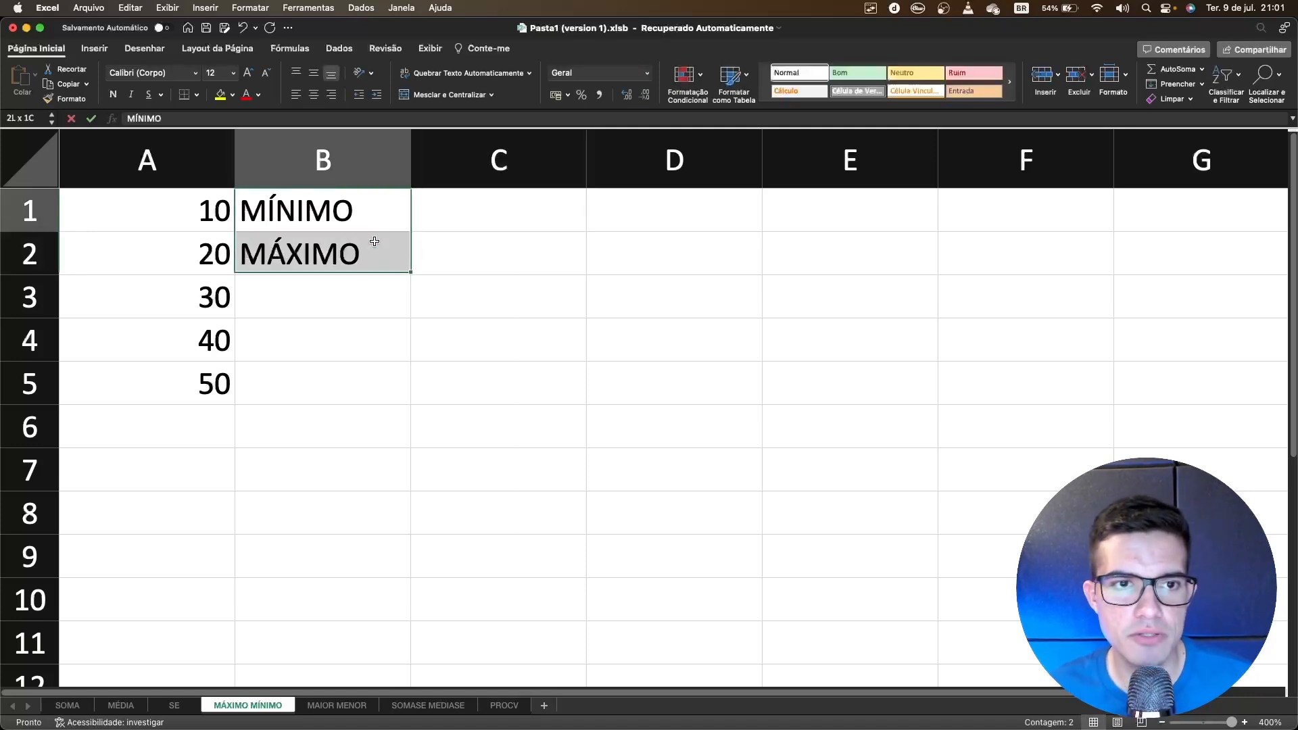
click(330, 95)
Enter the formula =MÍNIMO(A1:A5) in cell C1
double_click(503, 212)
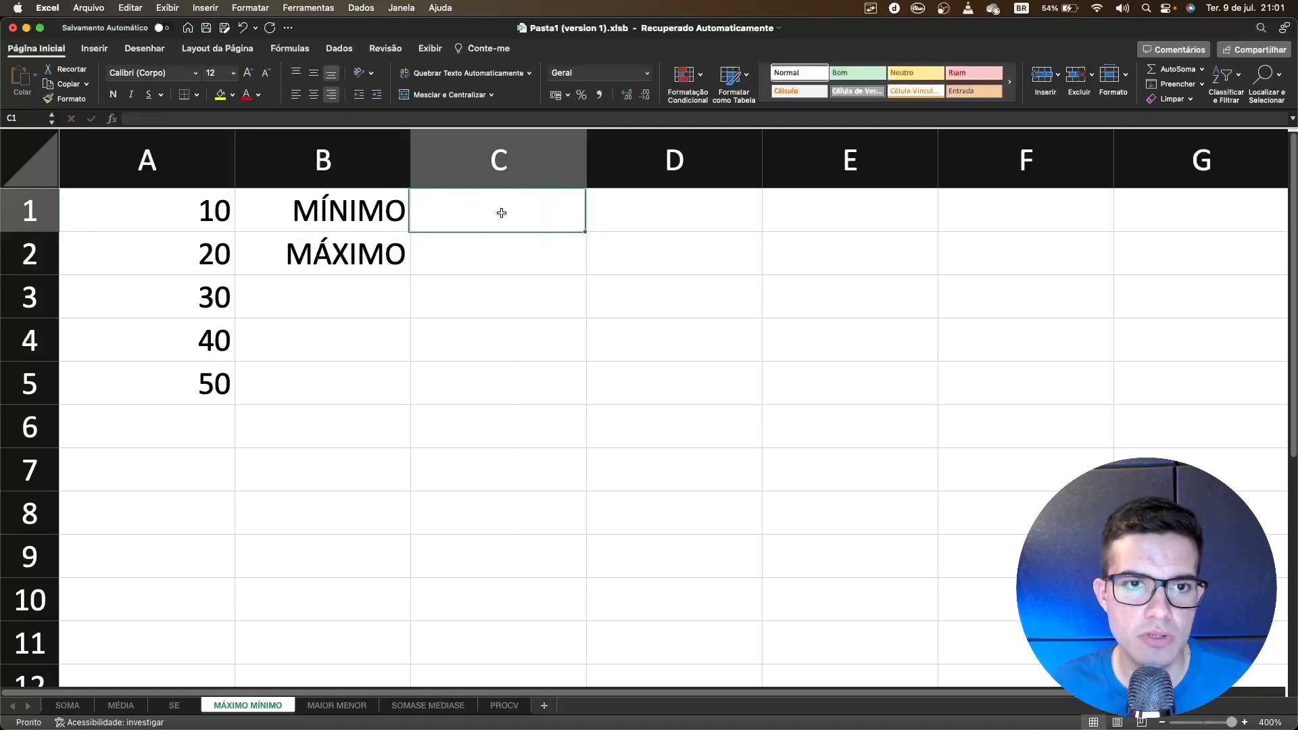
text(=)
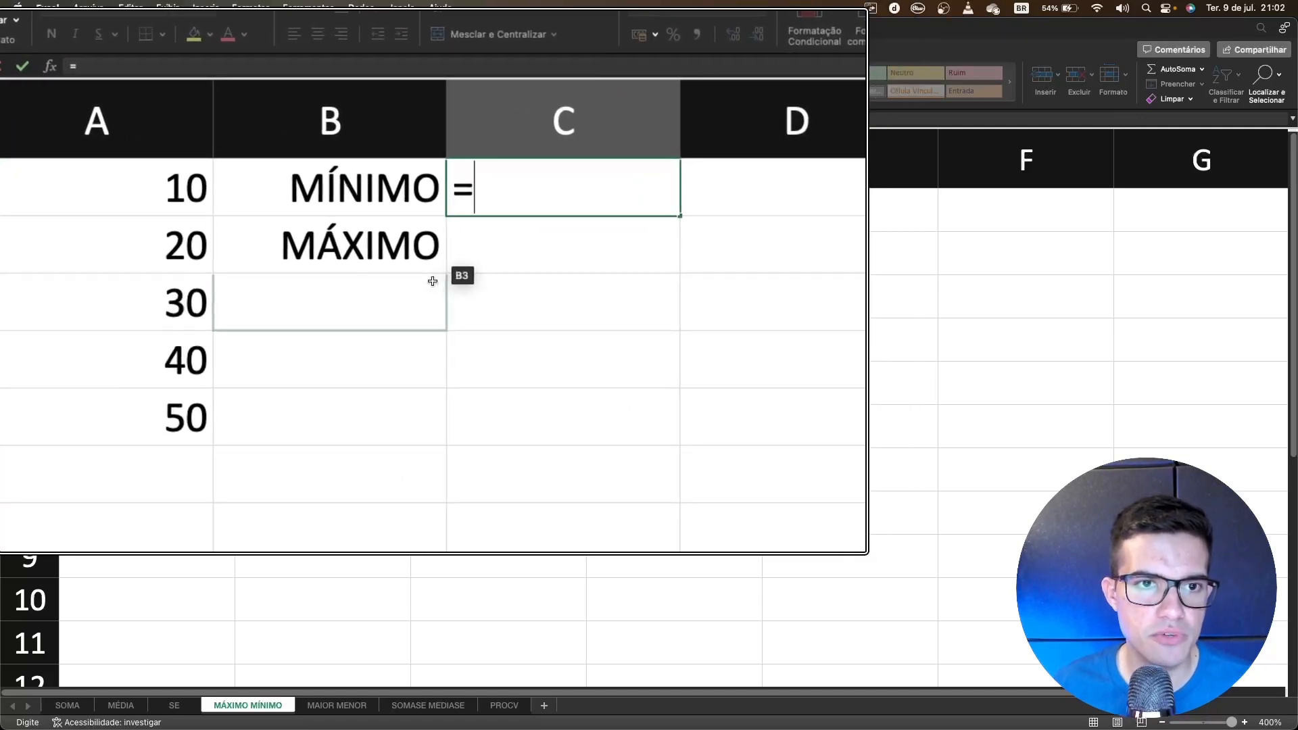
text(M)
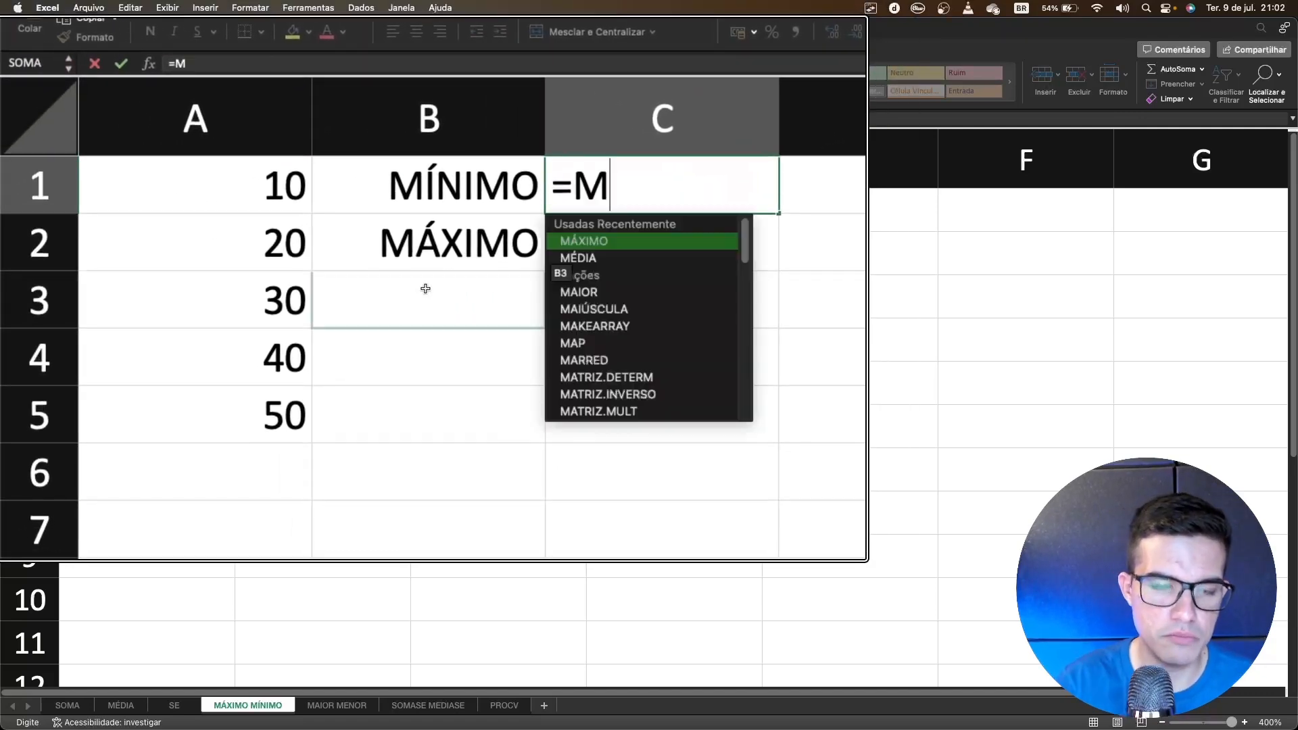
text(ÍNIMO))
key(BackSpace)
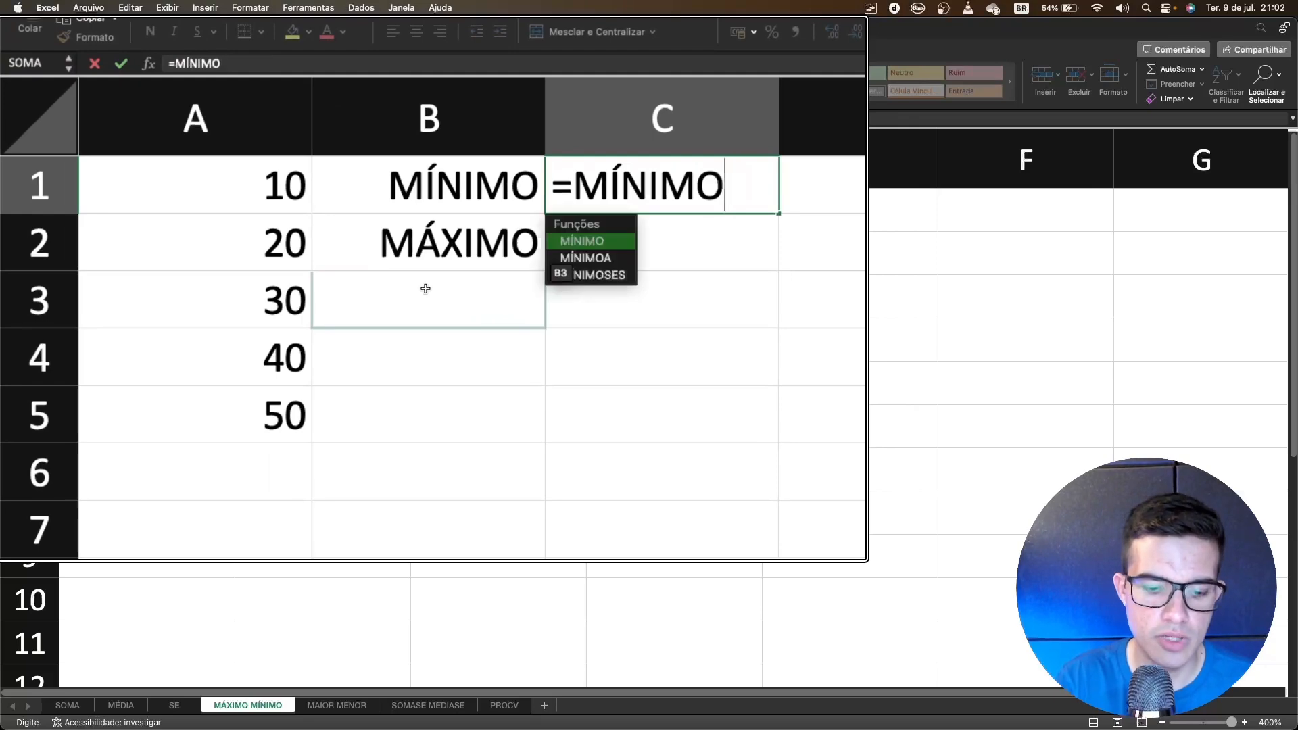
text(()
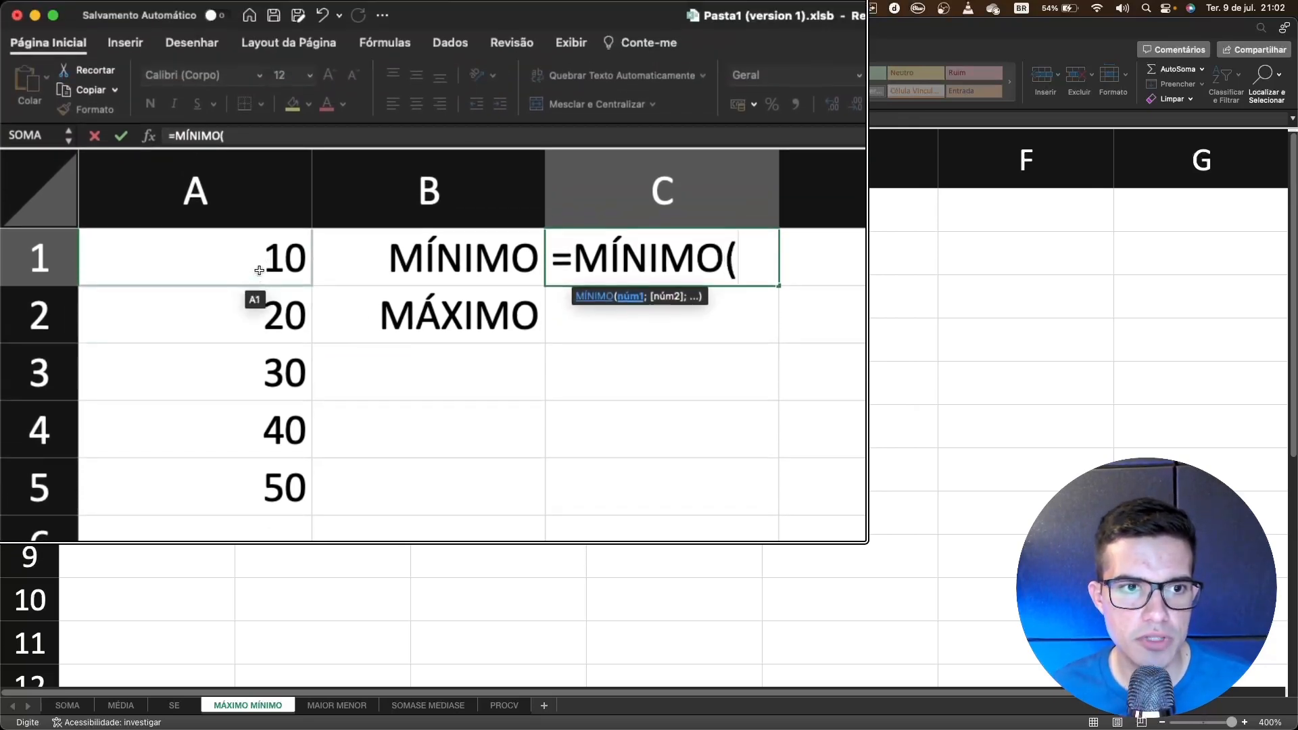
drag(261, 185, 257, 382)
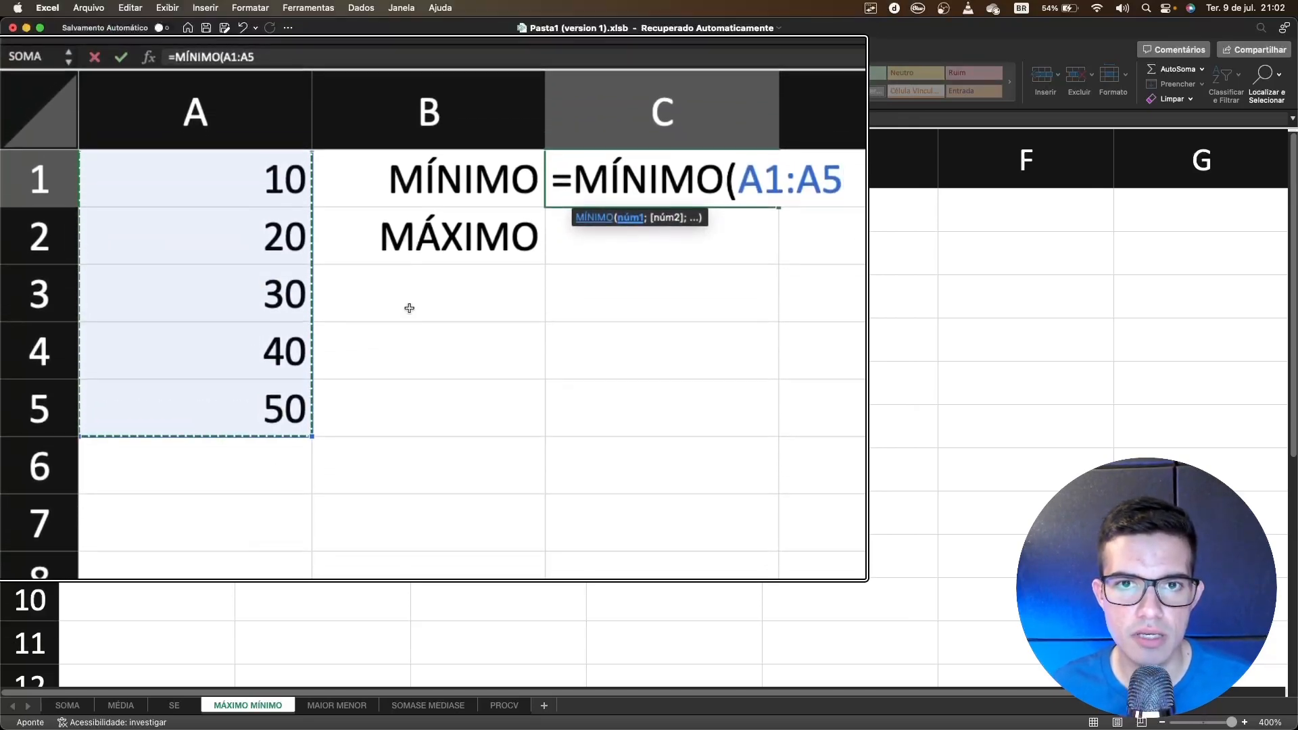
text())
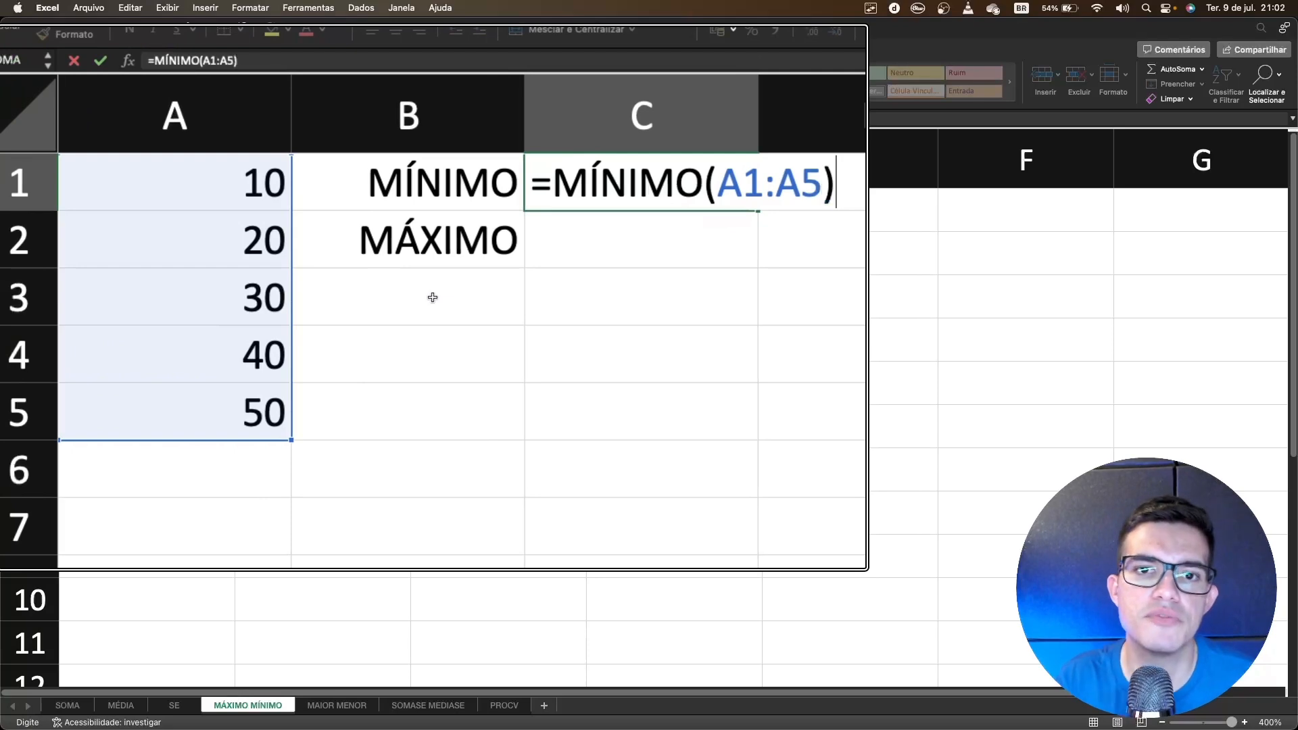
key(Return)
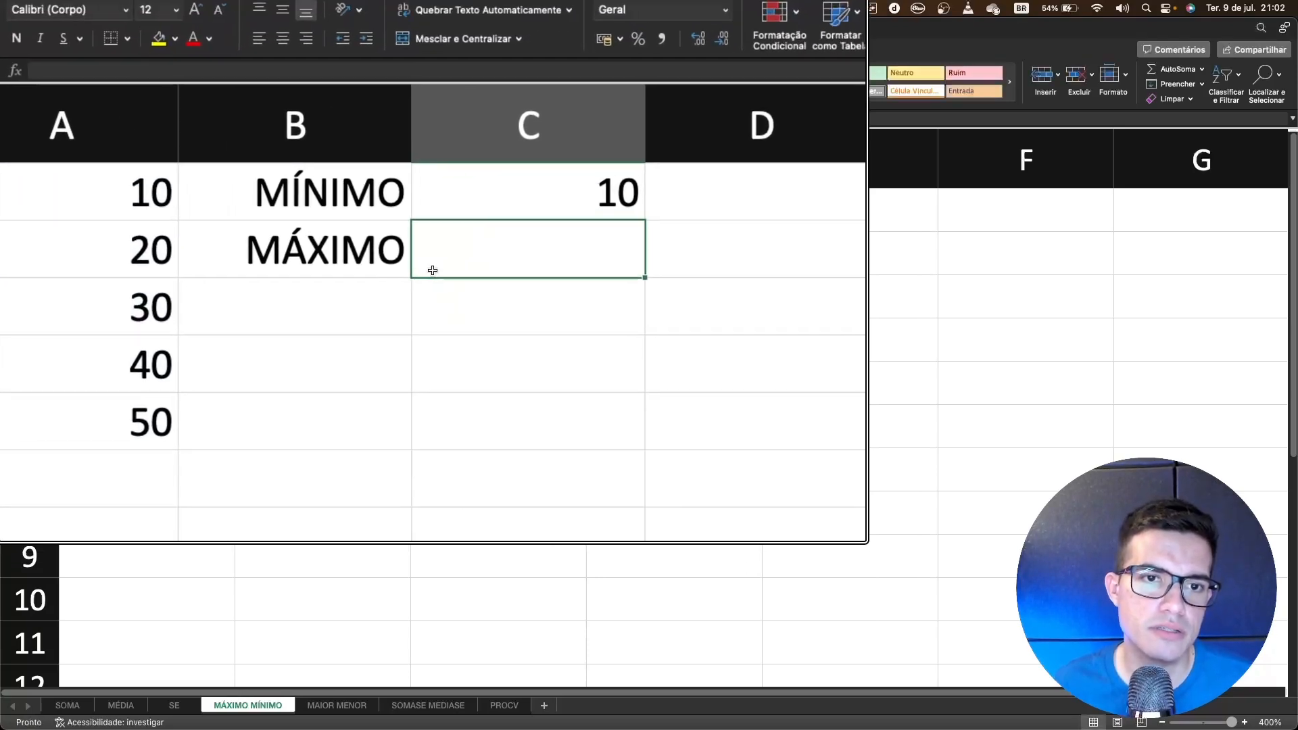
Enter the formula =MÁXIMO(A1:A5) in cell C2
double_click(432, 269)
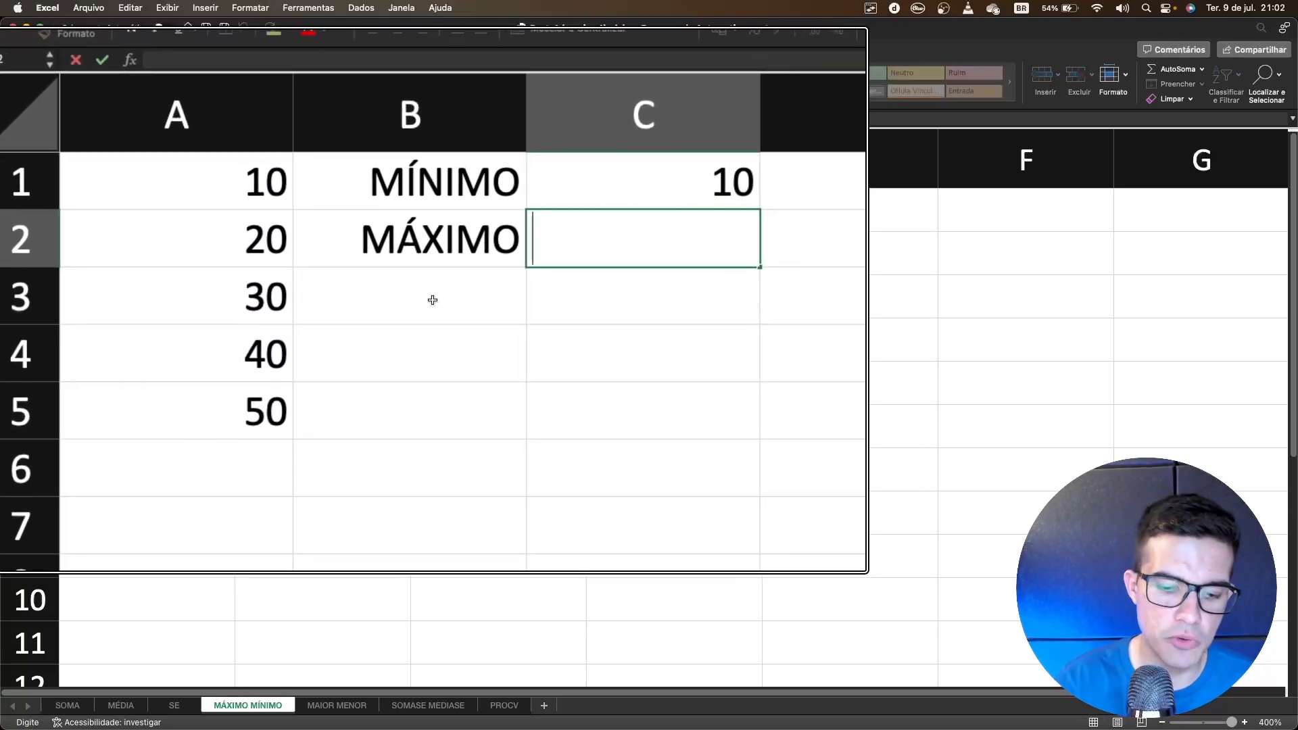
text(=MÁXIMO)
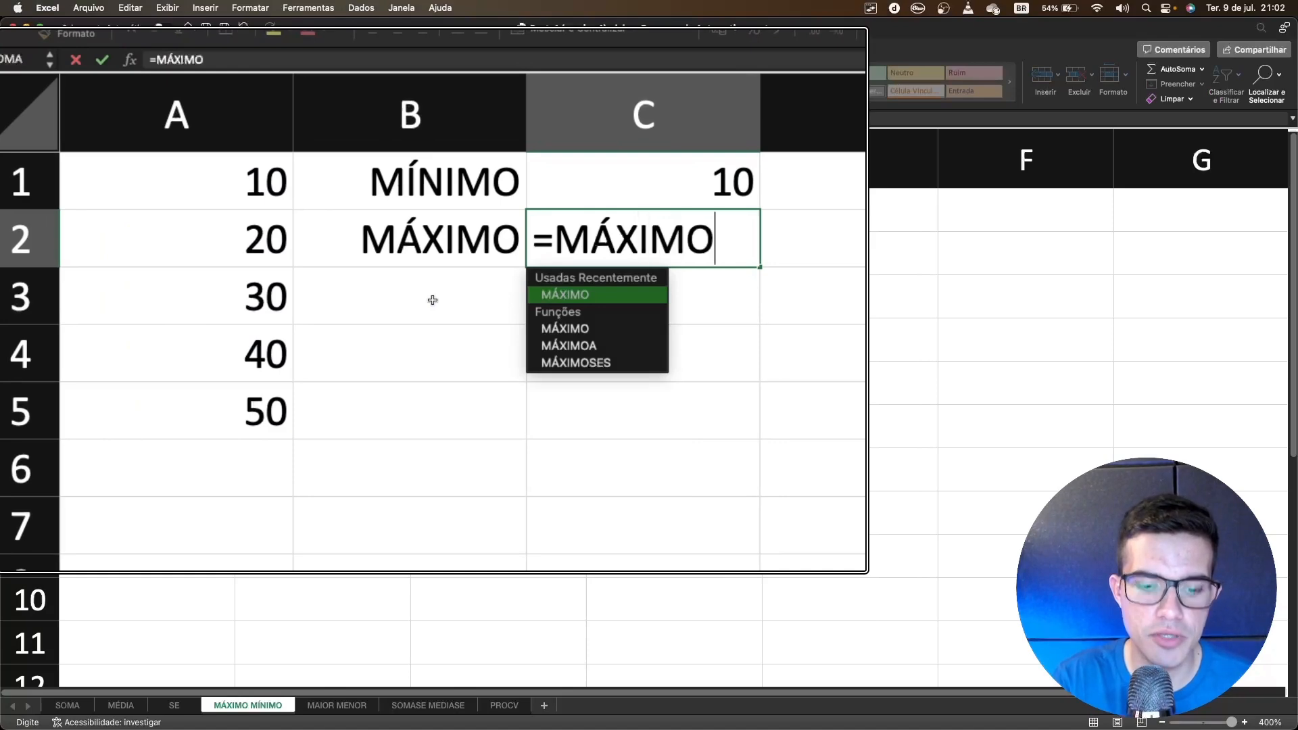
text((A1:A5)
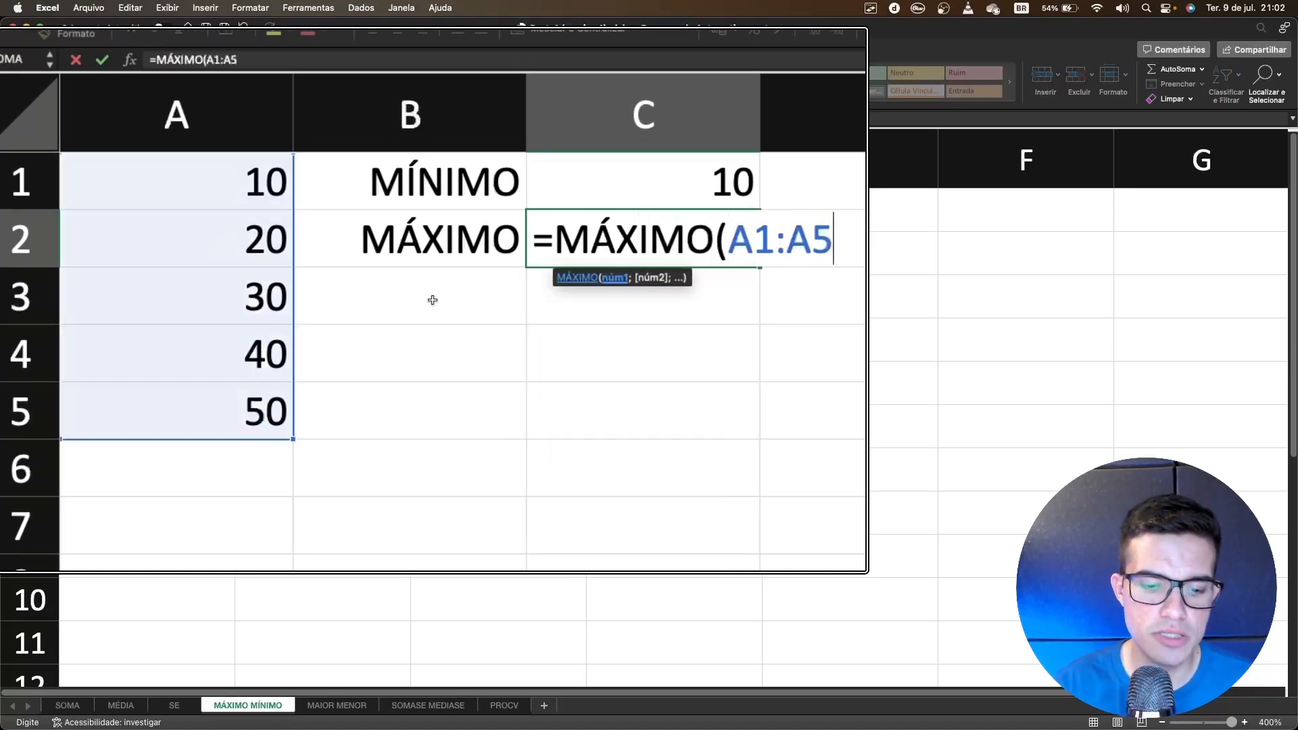
text())
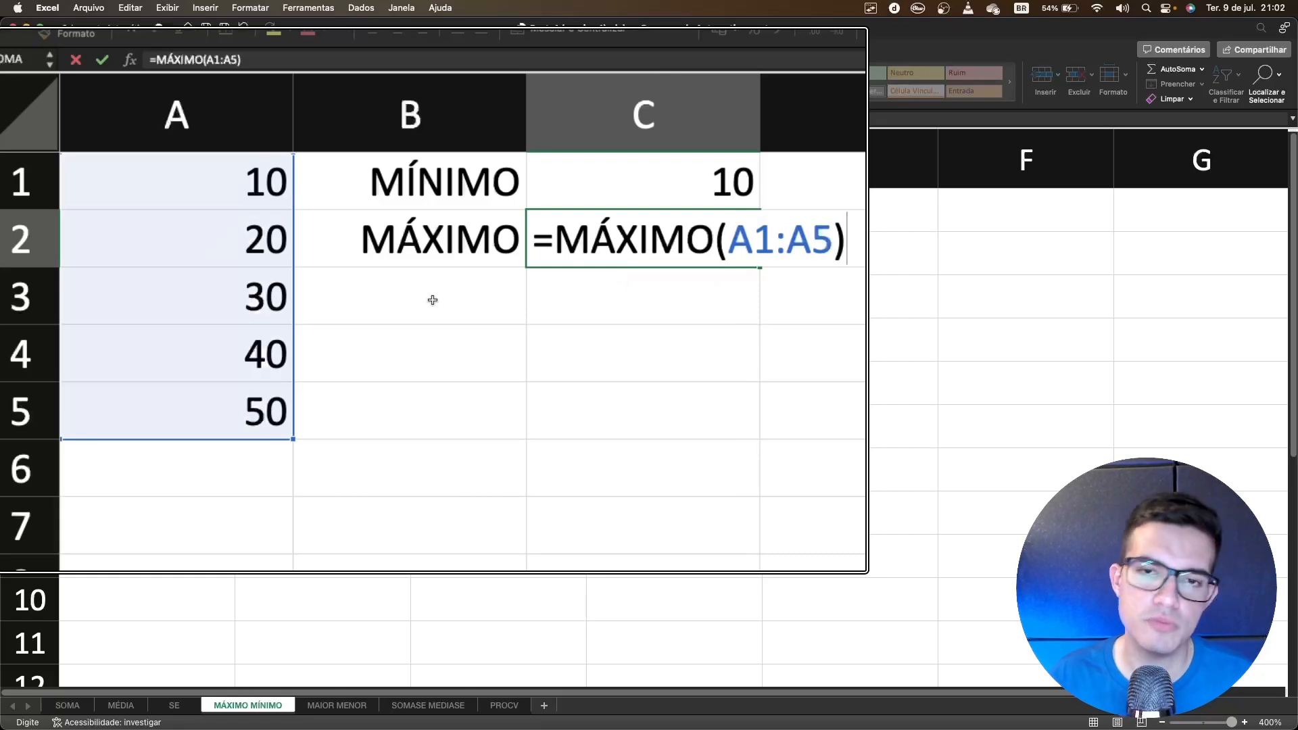
key(Return)
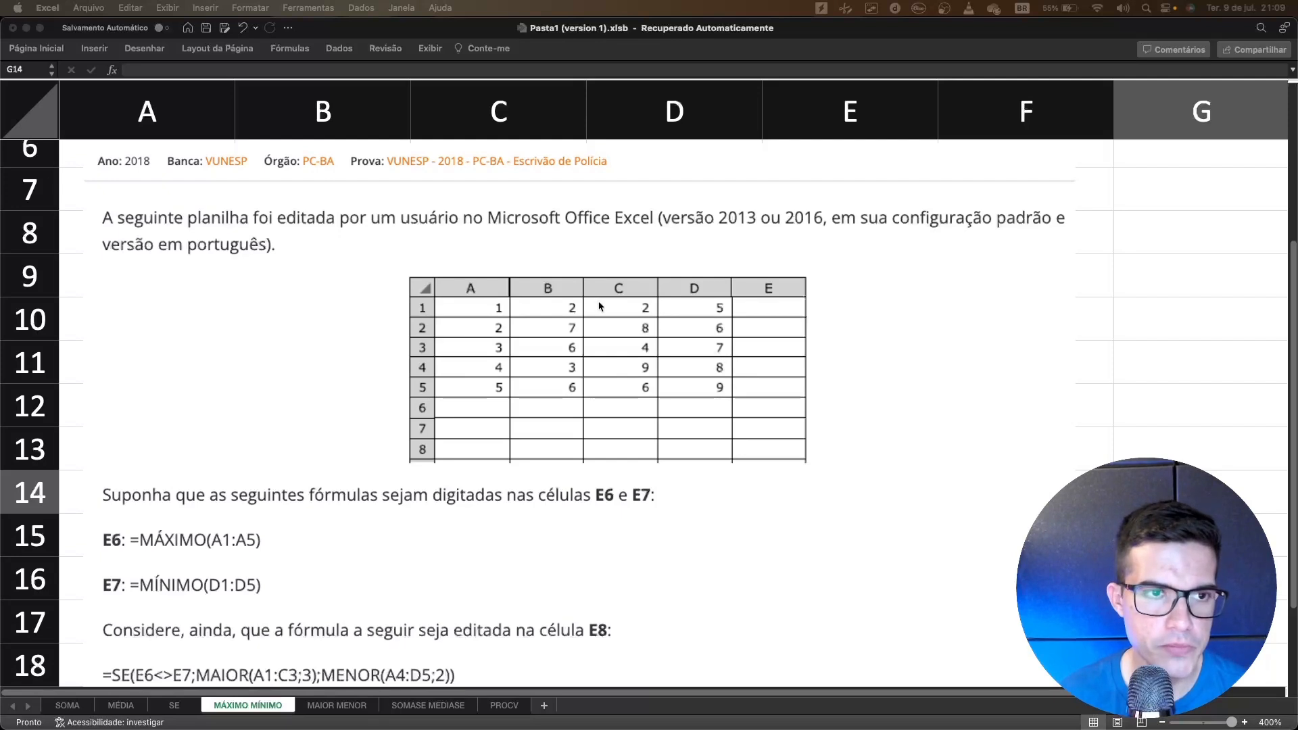
click(789, 698)
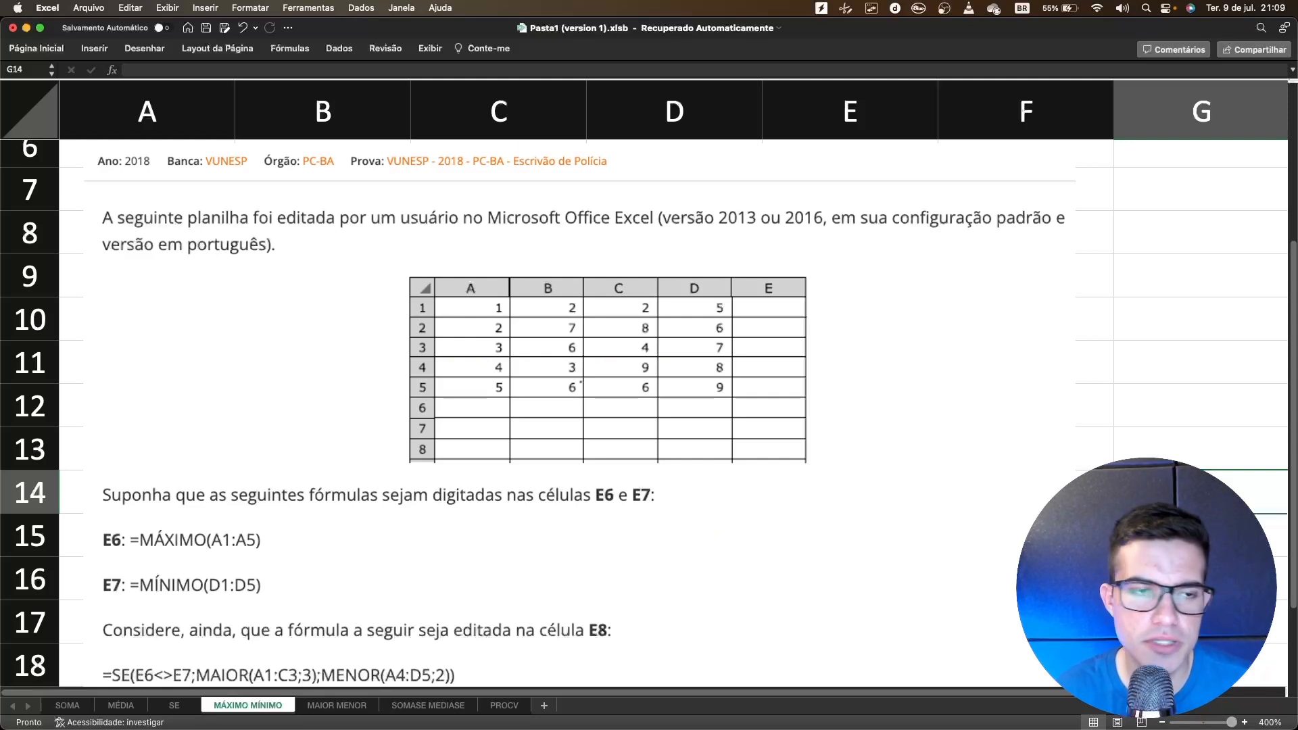
scroll(563, 379, down, 1)
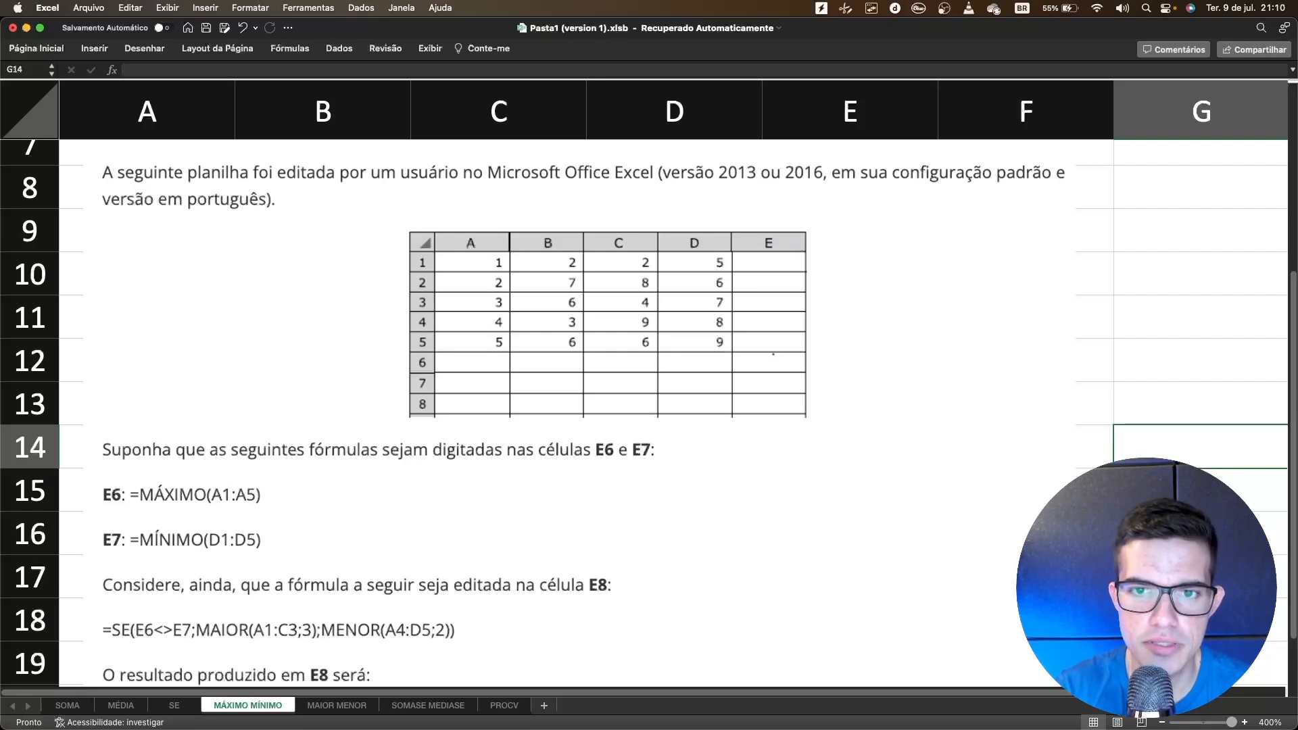
mouse_move(777, 352)
mouse_down()
mouse_move(763, 382)
mouse_move(755, 362)
mouse_up()
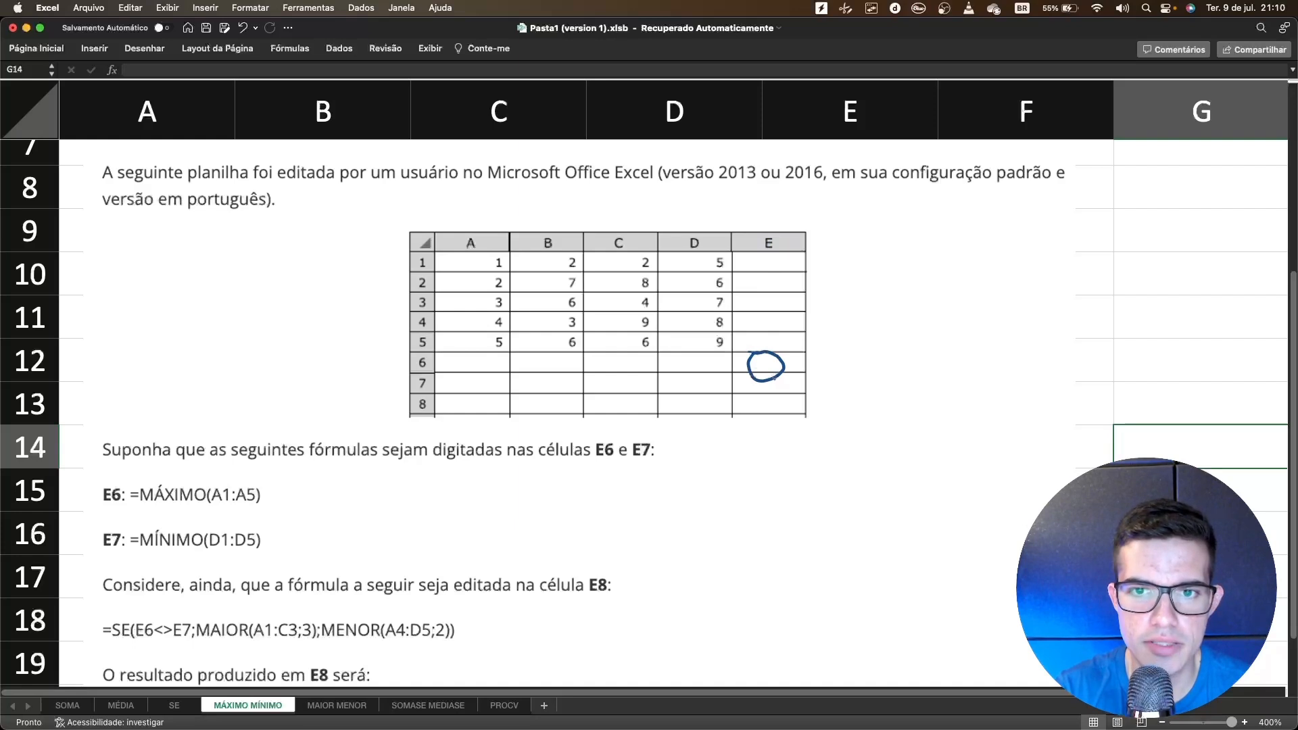
mouse_move(776, 372)
mouse_down()
mouse_move(783, 387)
mouse_move(759, 376)
mouse_up()
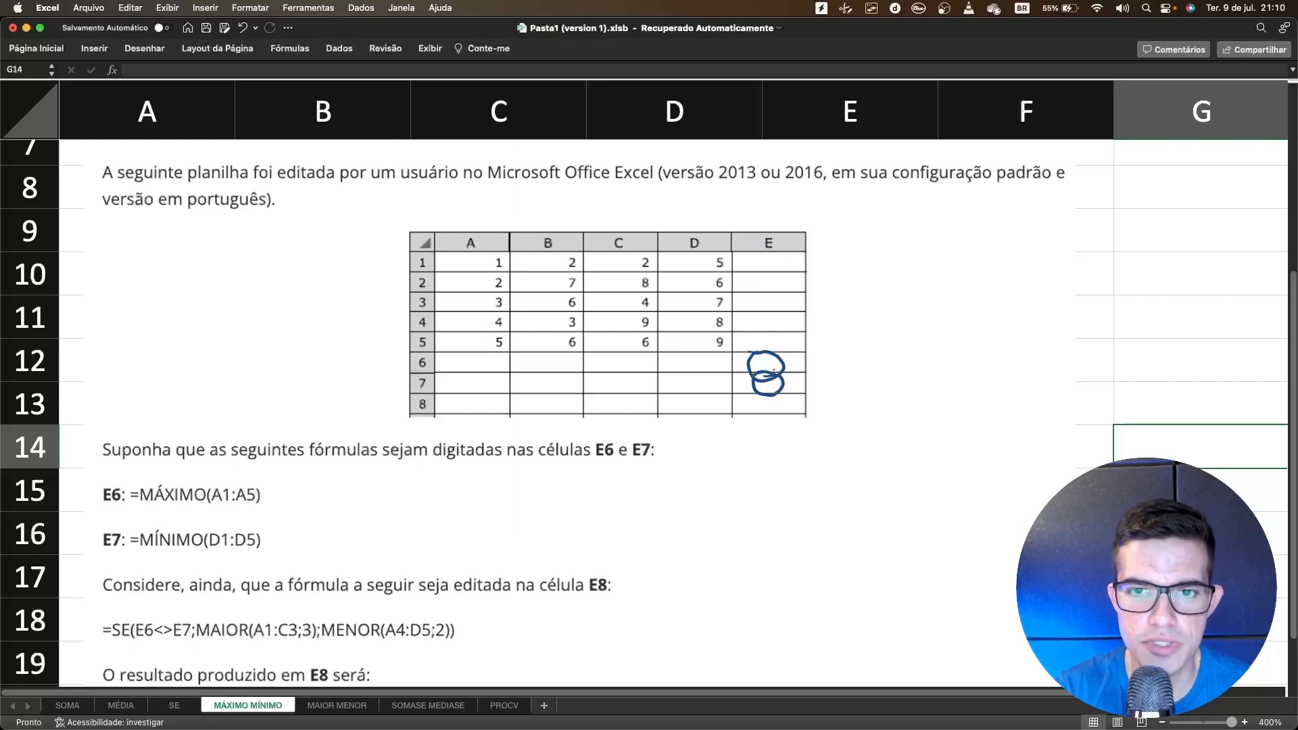
key(super+z)
scroll(774, 361, right, 6)
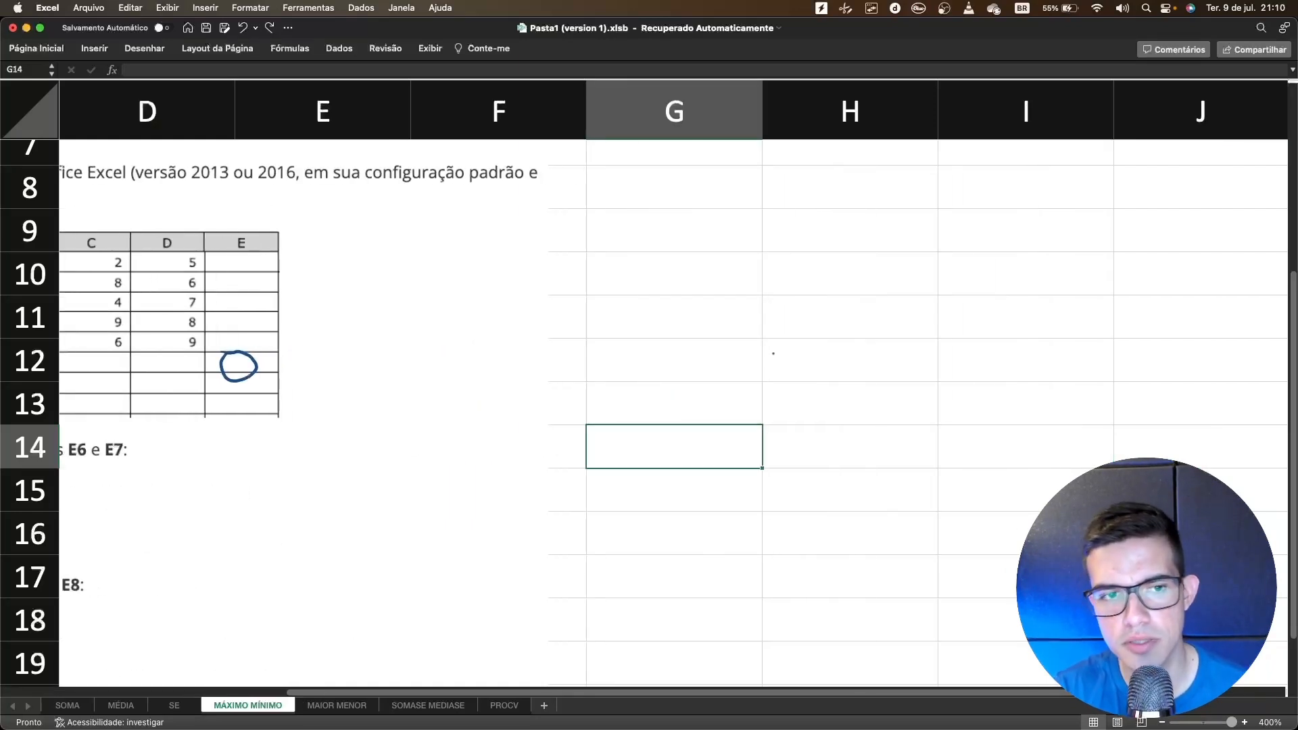
key(super+z)
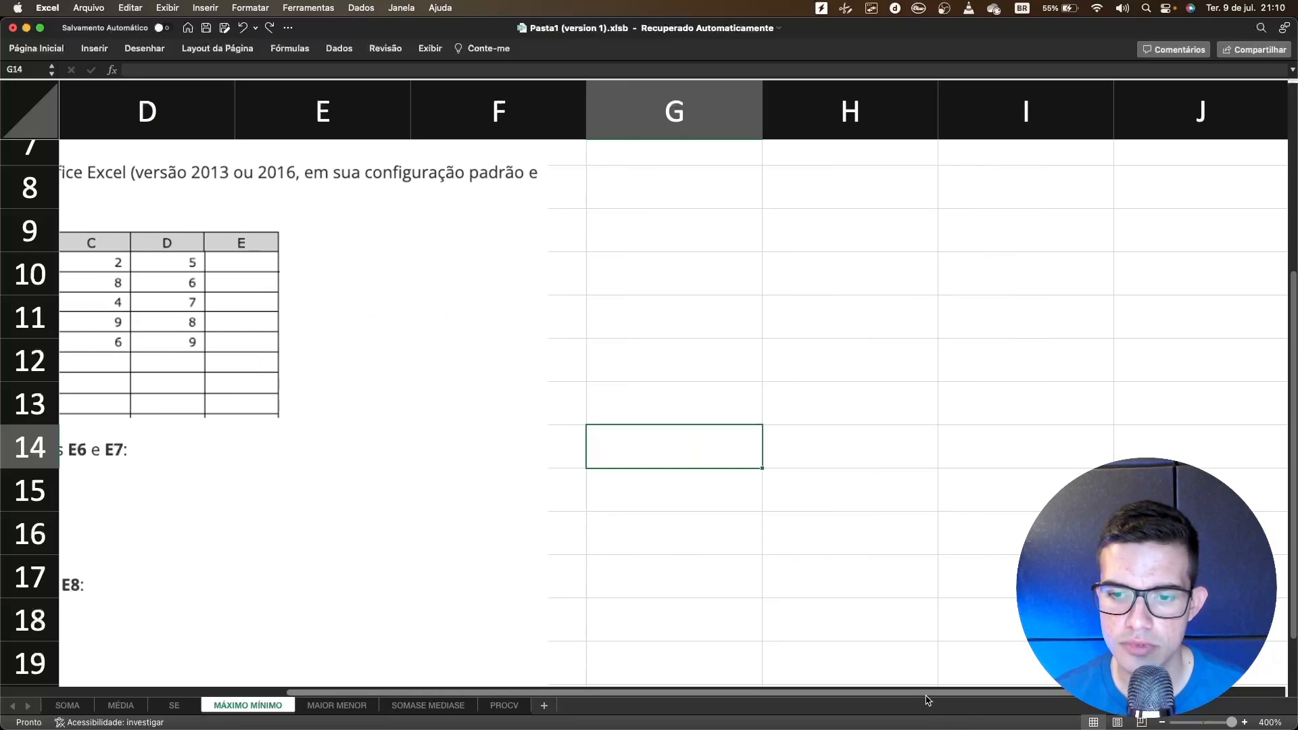
Handwrite =MÁX in cell E6 and =MÍN in cell E7 of the exam question's table with the blue pen
scroll(927, 701, left, 6)
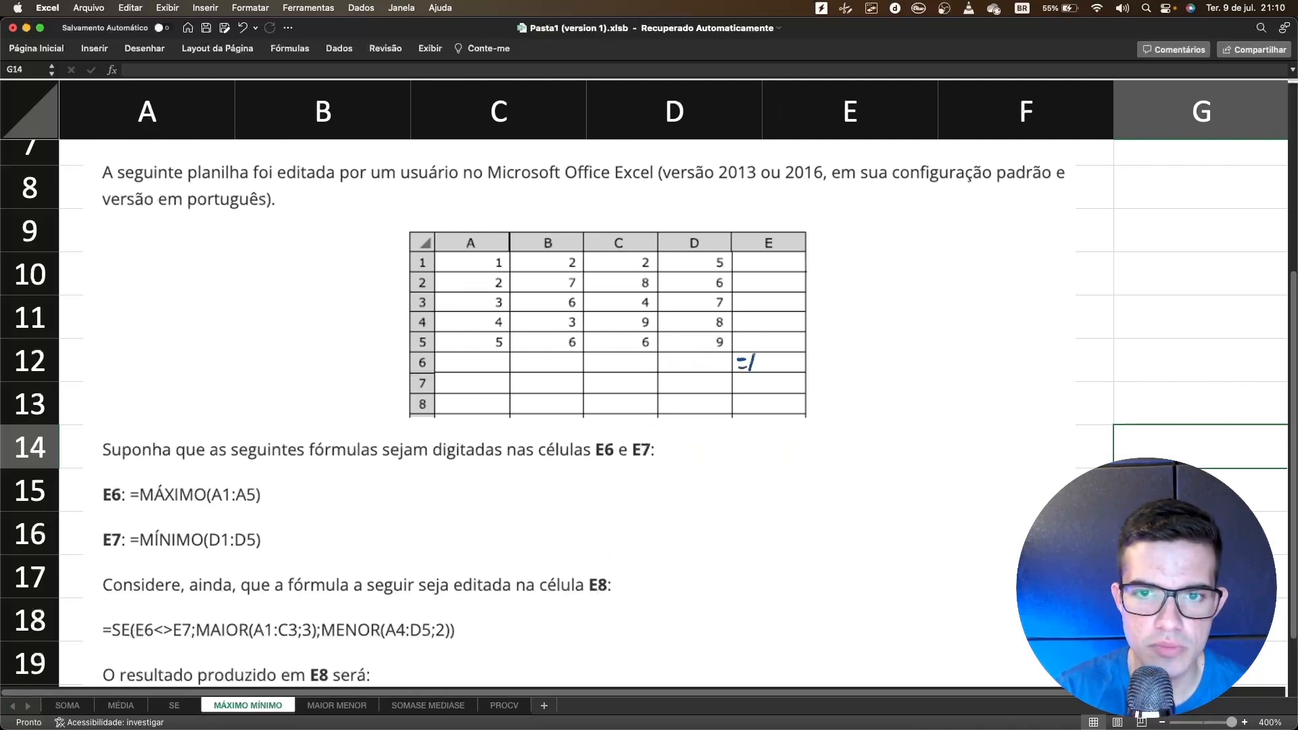
drag(753, 354, 771, 365)
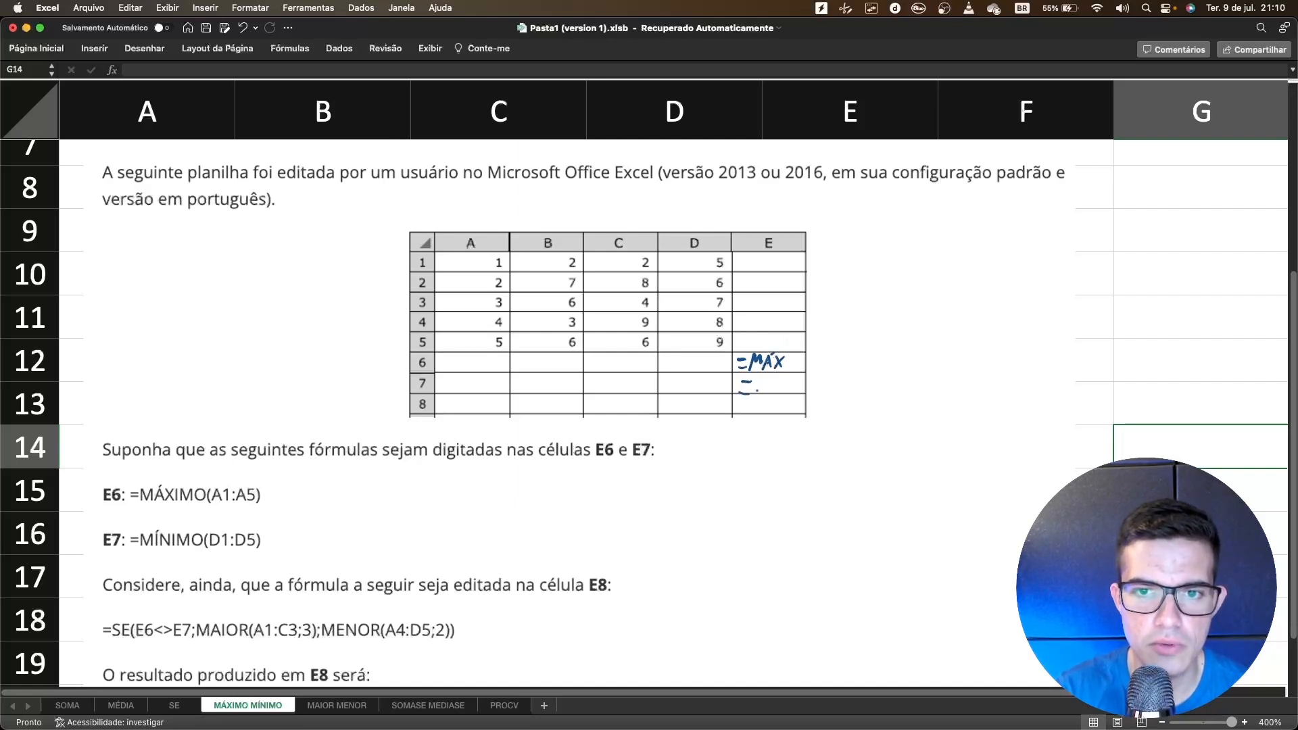
drag(757, 389, 790, 375)
click(798, 390)
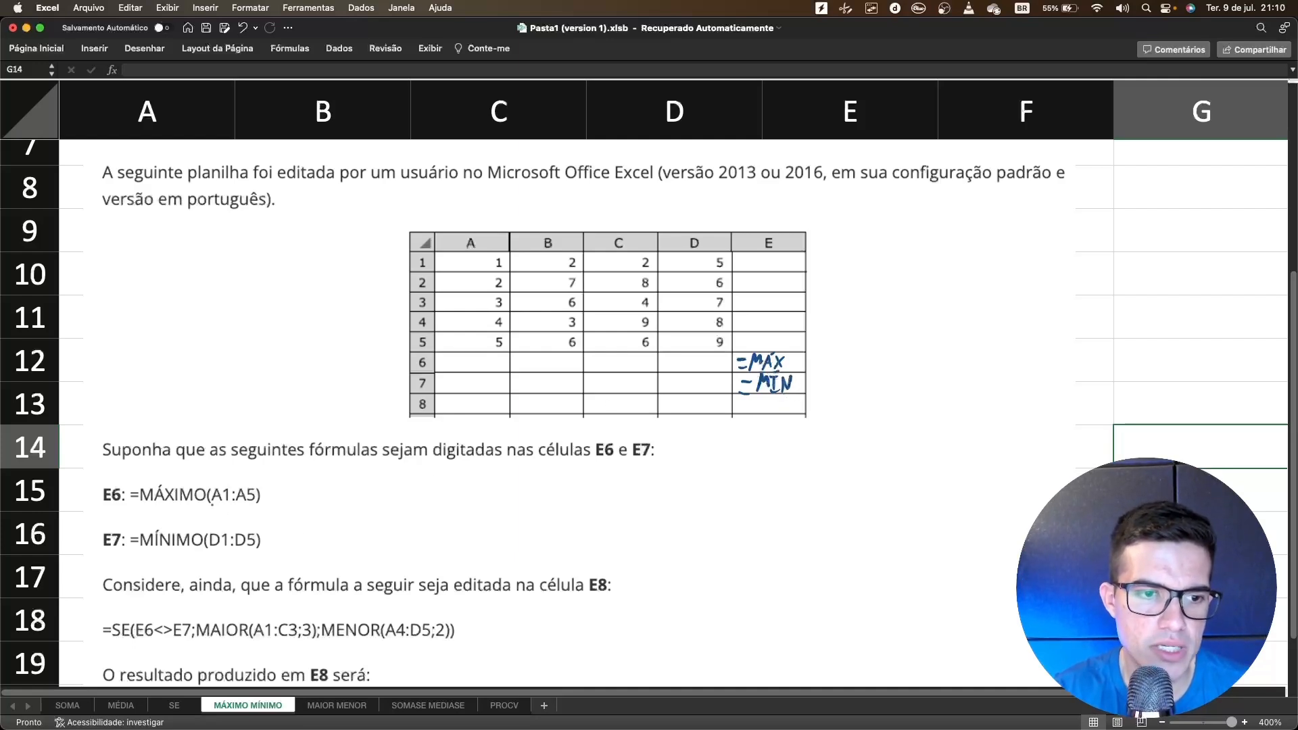
Underline the range (A1:A5) in the question's E6 formula and circle the column A values in its table
drag(205, 509, 265, 504)
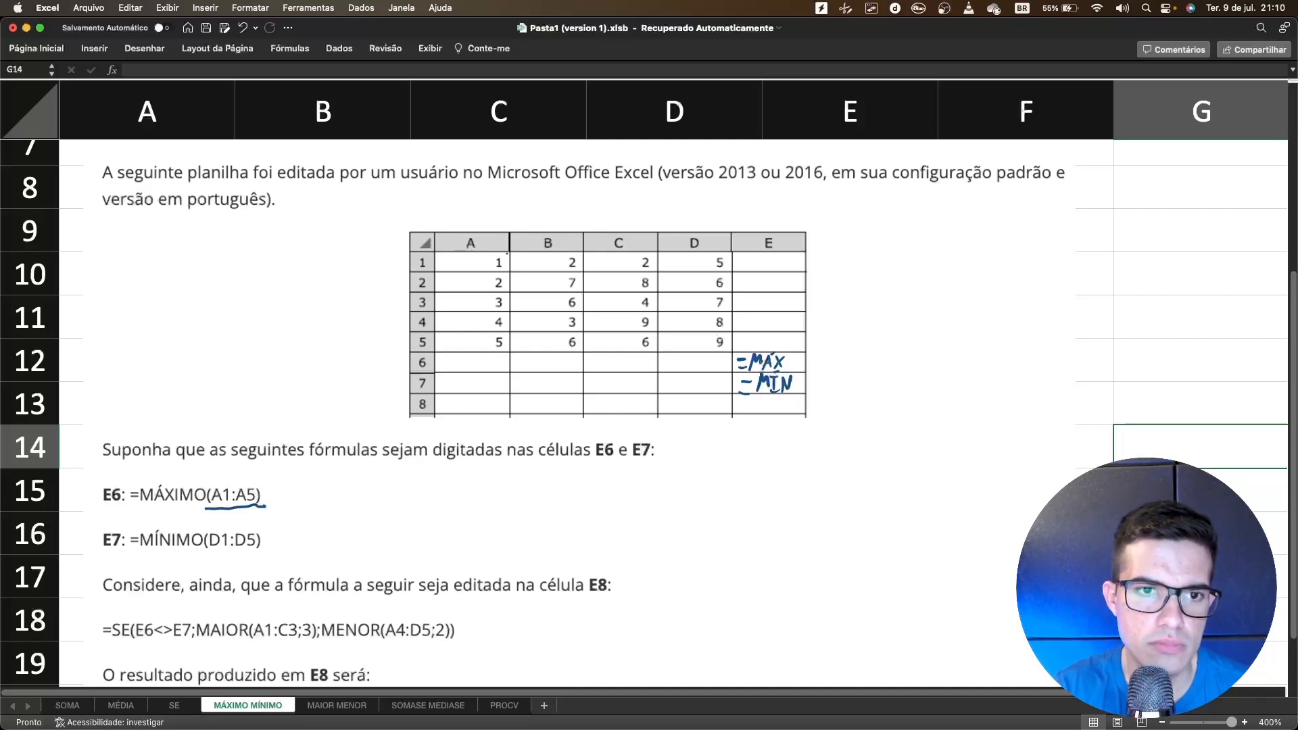
mouse_move(482, 228)
mouse_down()
mouse_move(438, 251)
mouse_move(455, 356)
mouse_move(515, 340)
mouse_move(512, 257)
mouse_move(485, 225)
mouse_up()
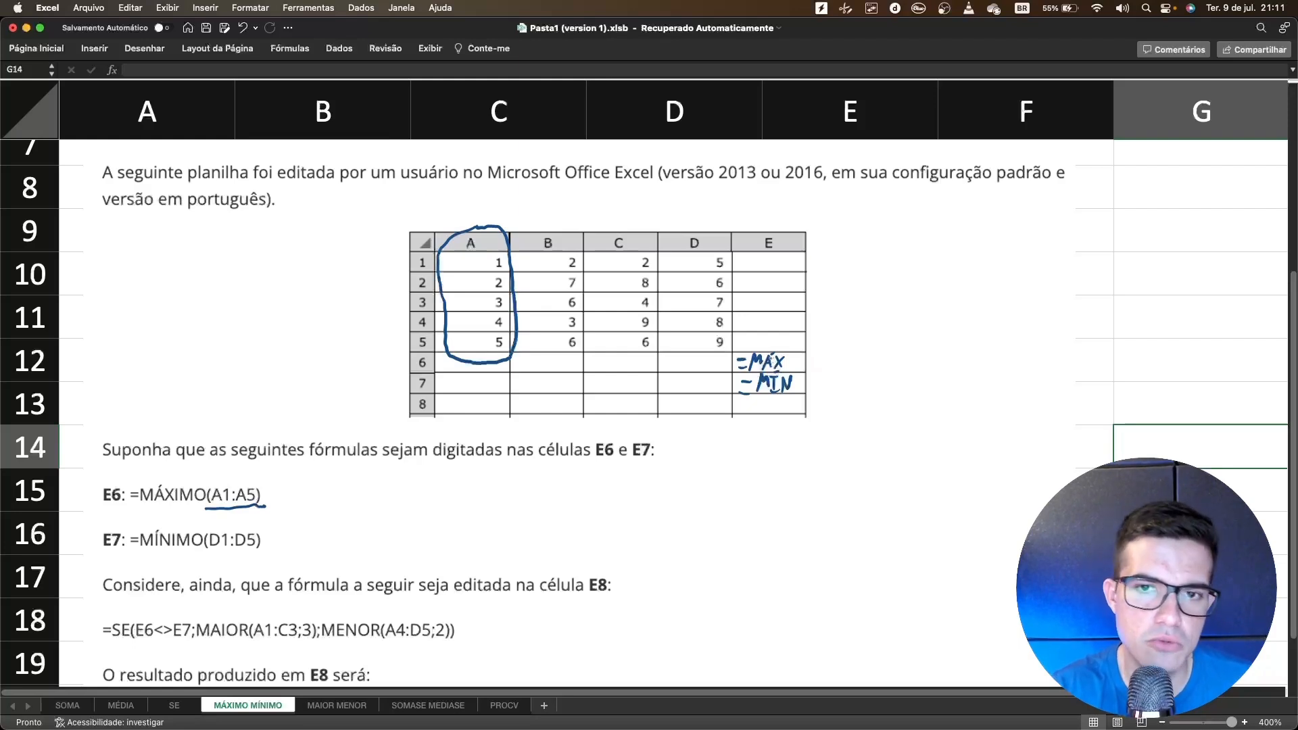
Delete the handwritten MÁX and MÍN notes and handwrite 5 in cell E6 of the question's table in blue
click(765, 362)
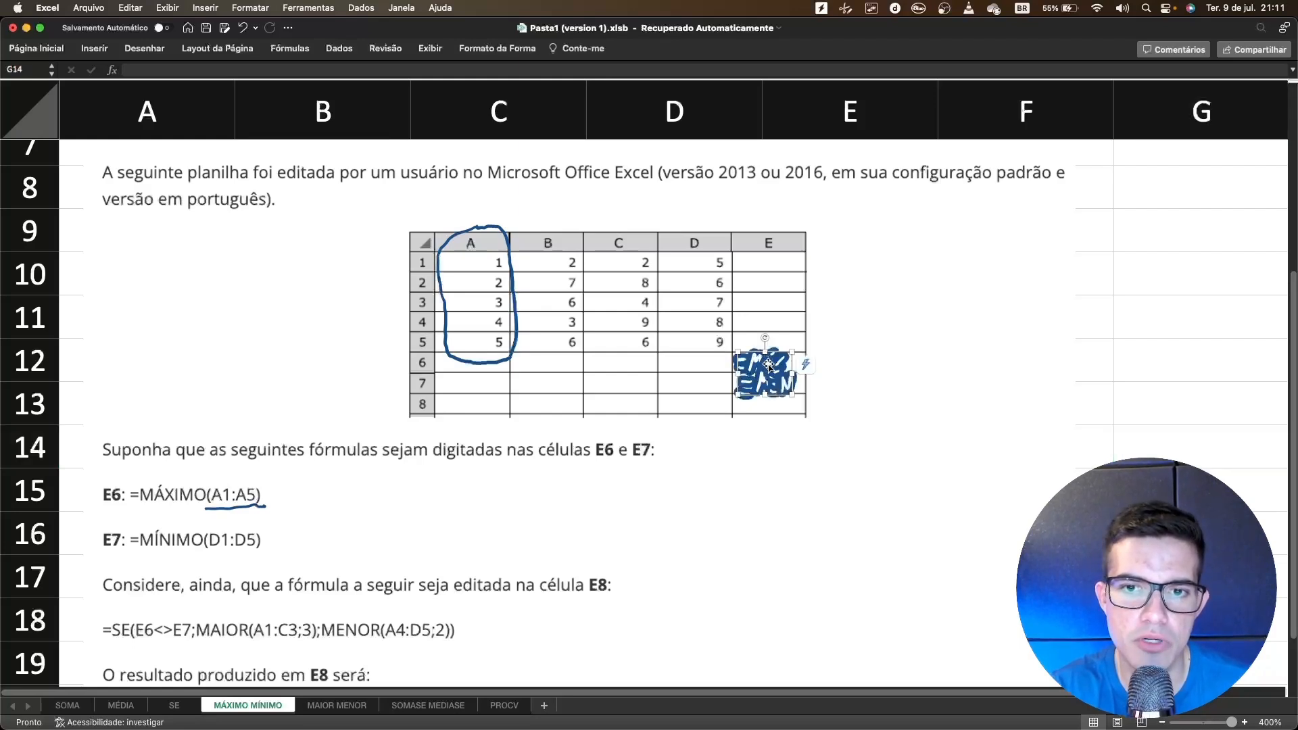
key(Delete)
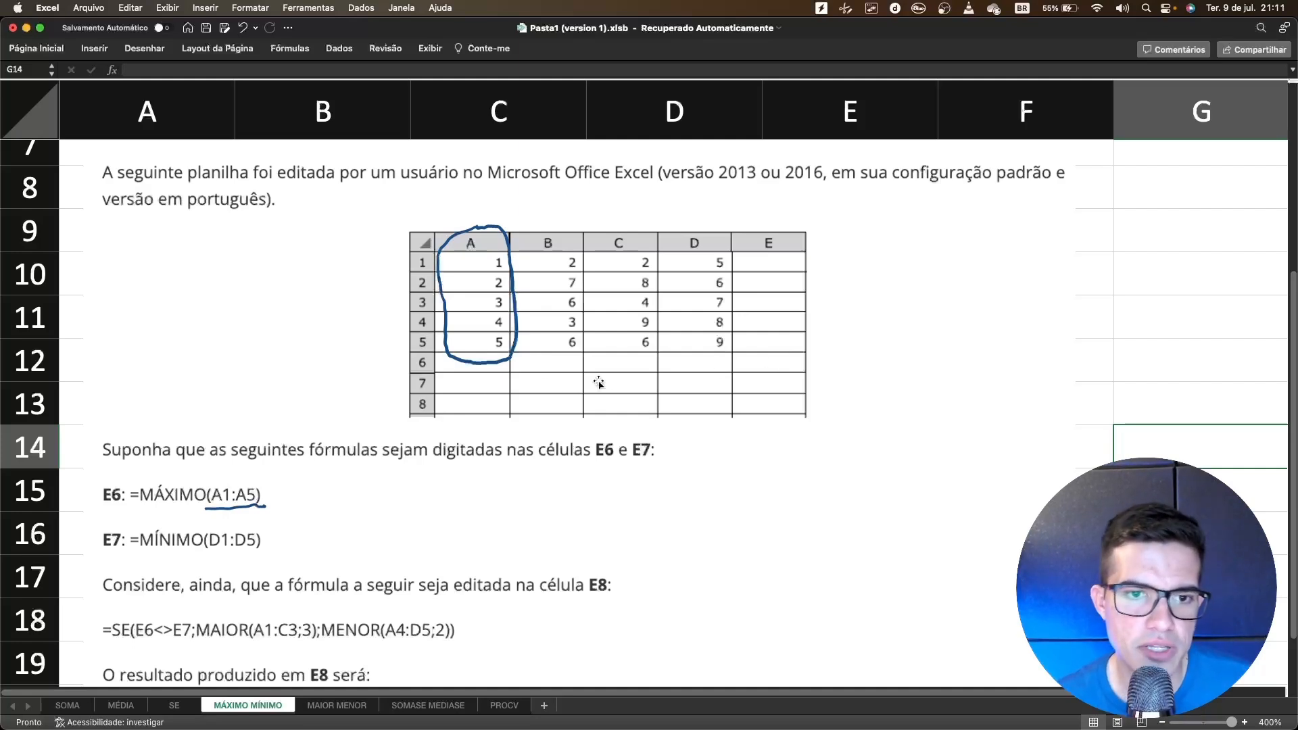
click(154, 49)
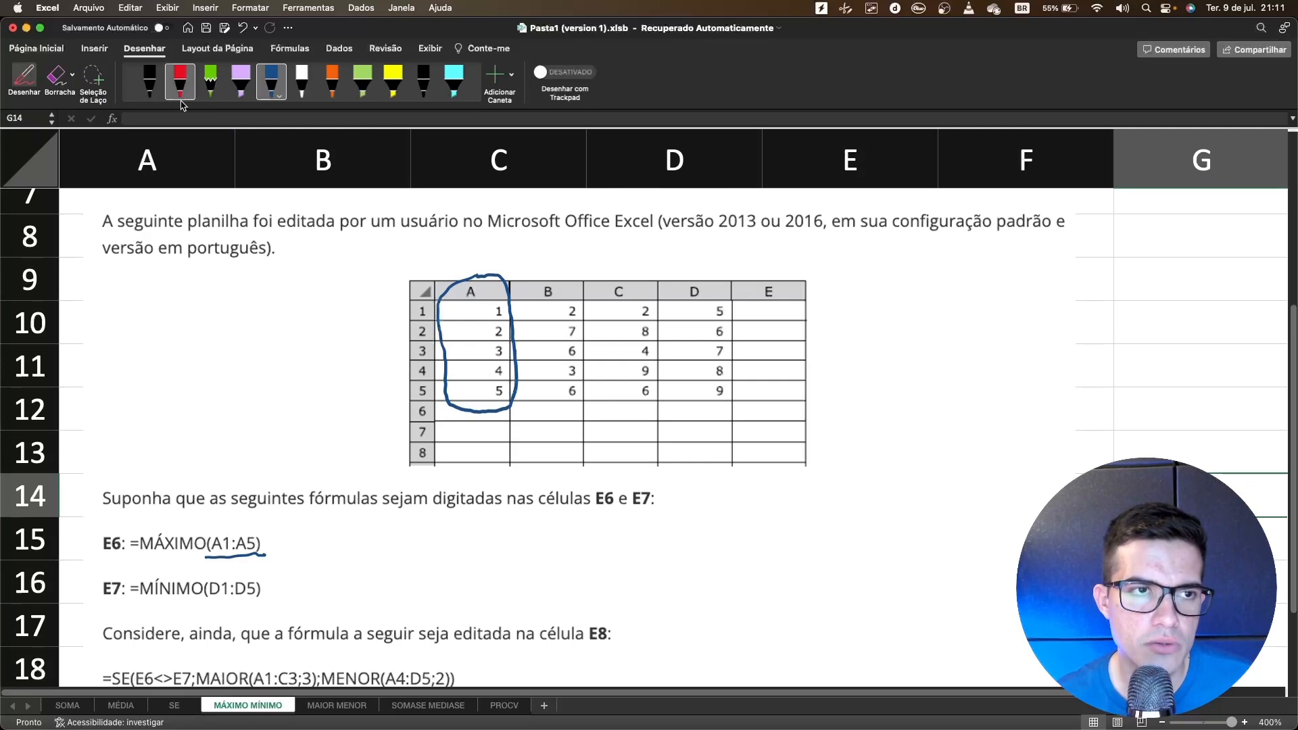
click(156, 46)
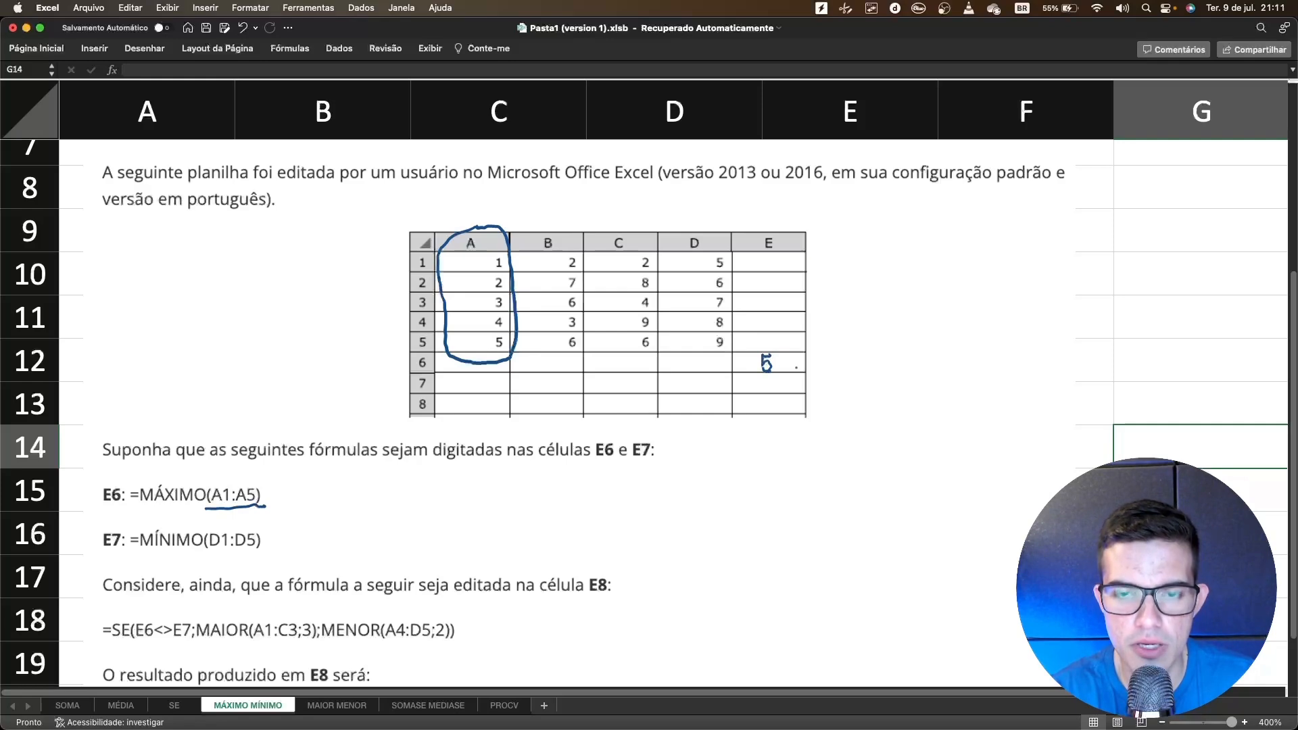
Circle the column D values in the question's table and handwrite 5 in cell E7
scroll(699, 457, up, 2)
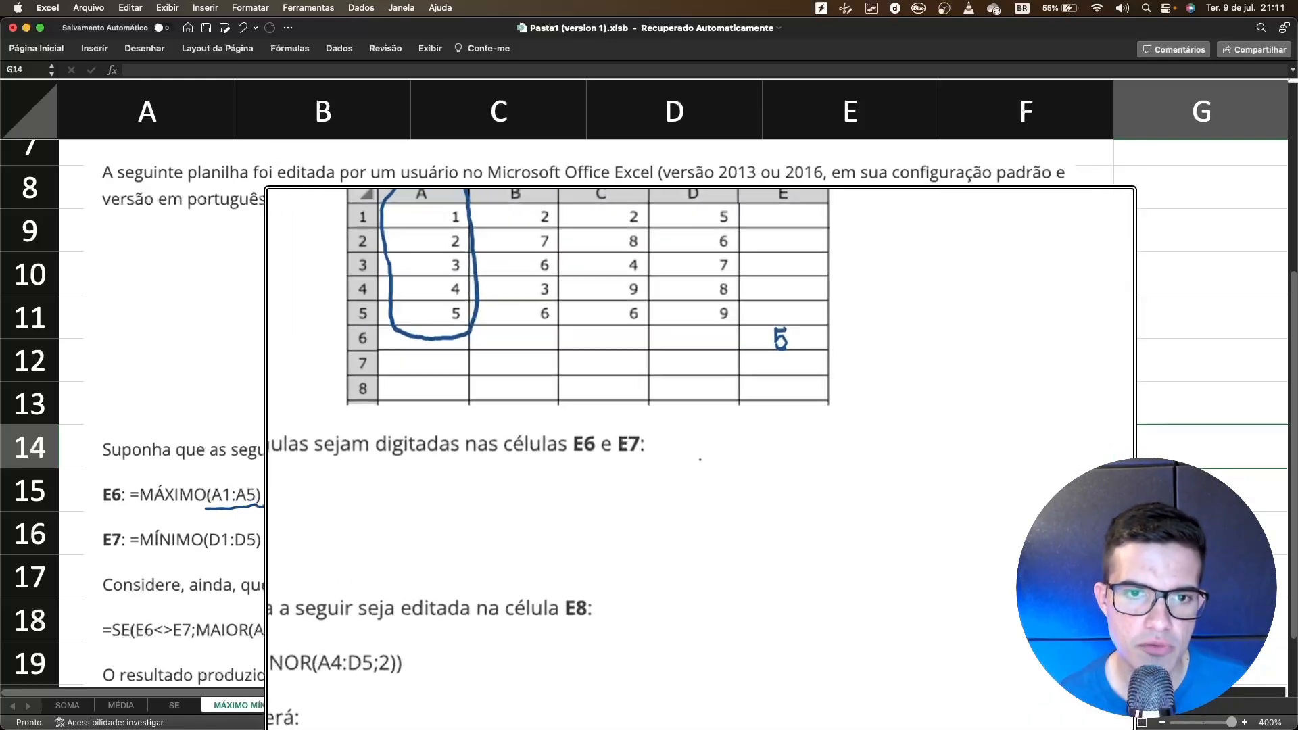
scroll(645, 397, up, 2)
scroll(453, 438, down, 2)
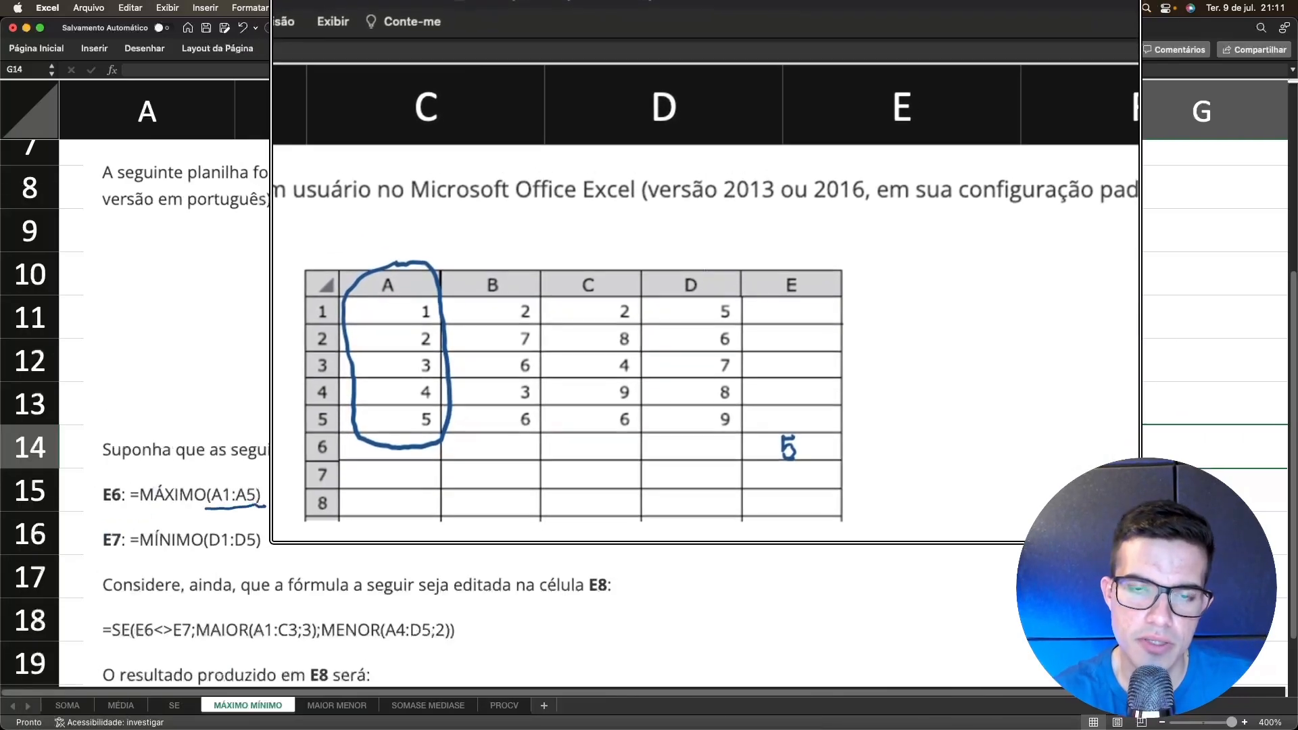
click(17, 8)
click(18, 8)
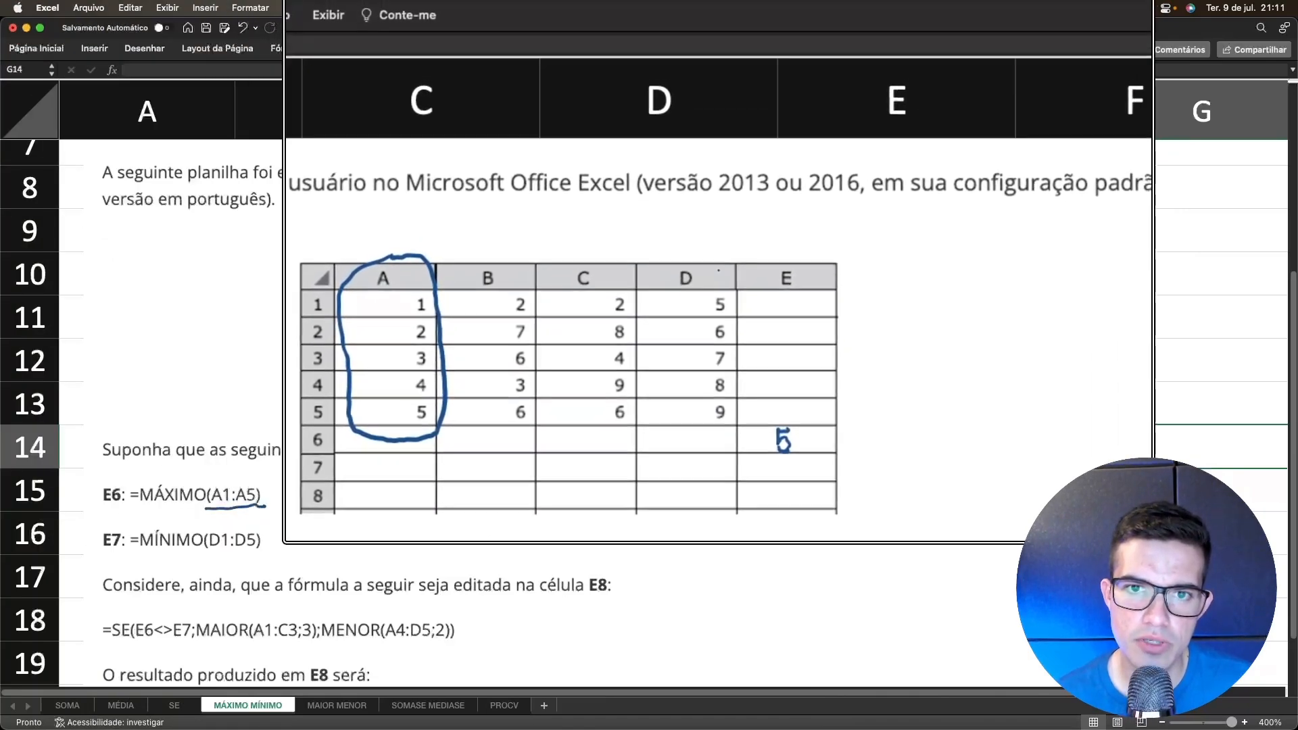
mouse_move(719, 272)
mouse_down()
mouse_move(676, 262)
mouse_move(668, 319)
mouse_move(720, 354)
mouse_move(730, 272)
mouse_move(716, 251)
mouse_up()
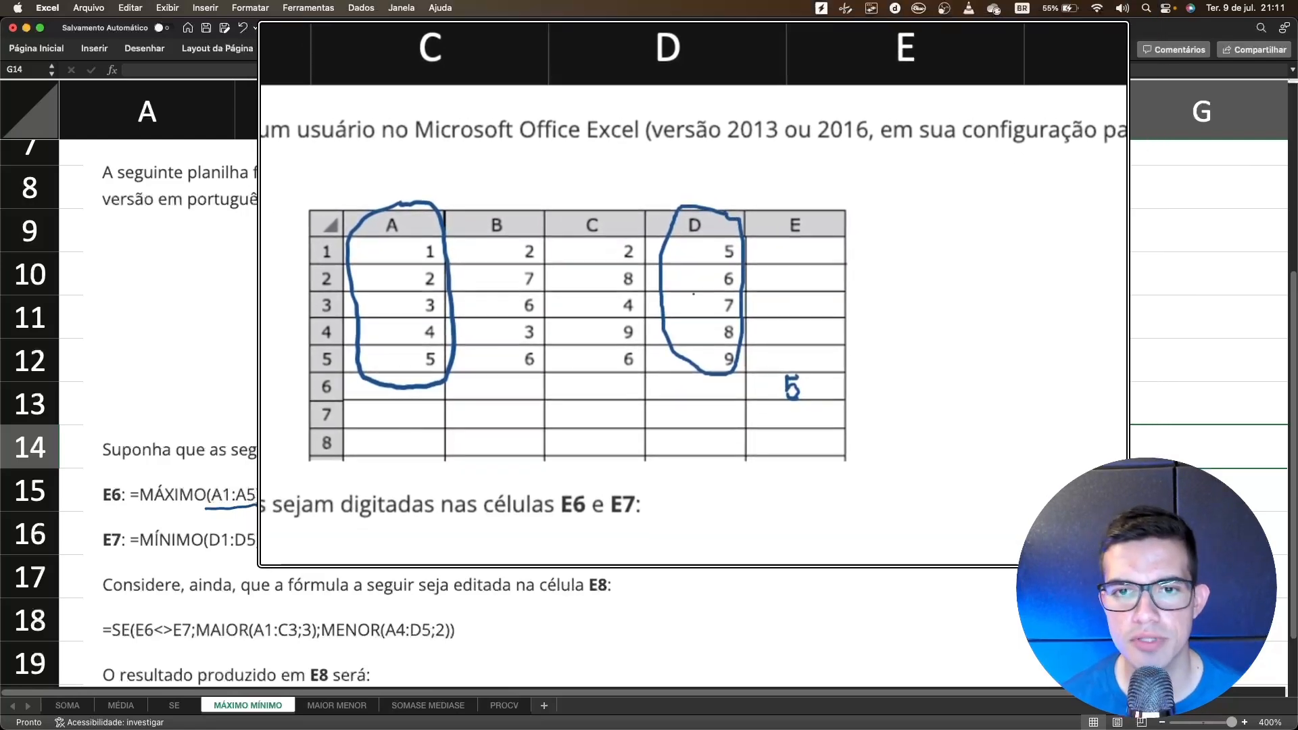
scroll(692, 294, down, 5)
scroll(744, 445, up, 2)
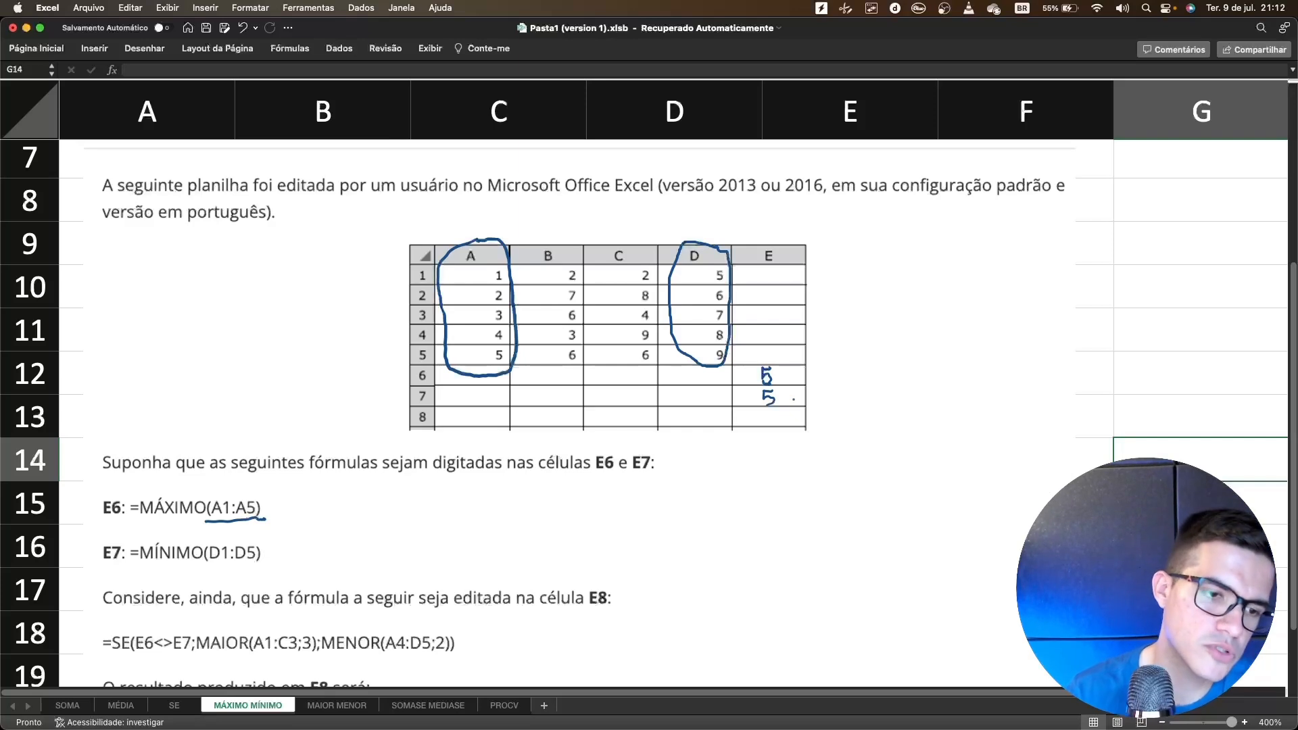
Try to enlarge the exam question's picture from its lower corner
scroll(777, 491, down, 3)
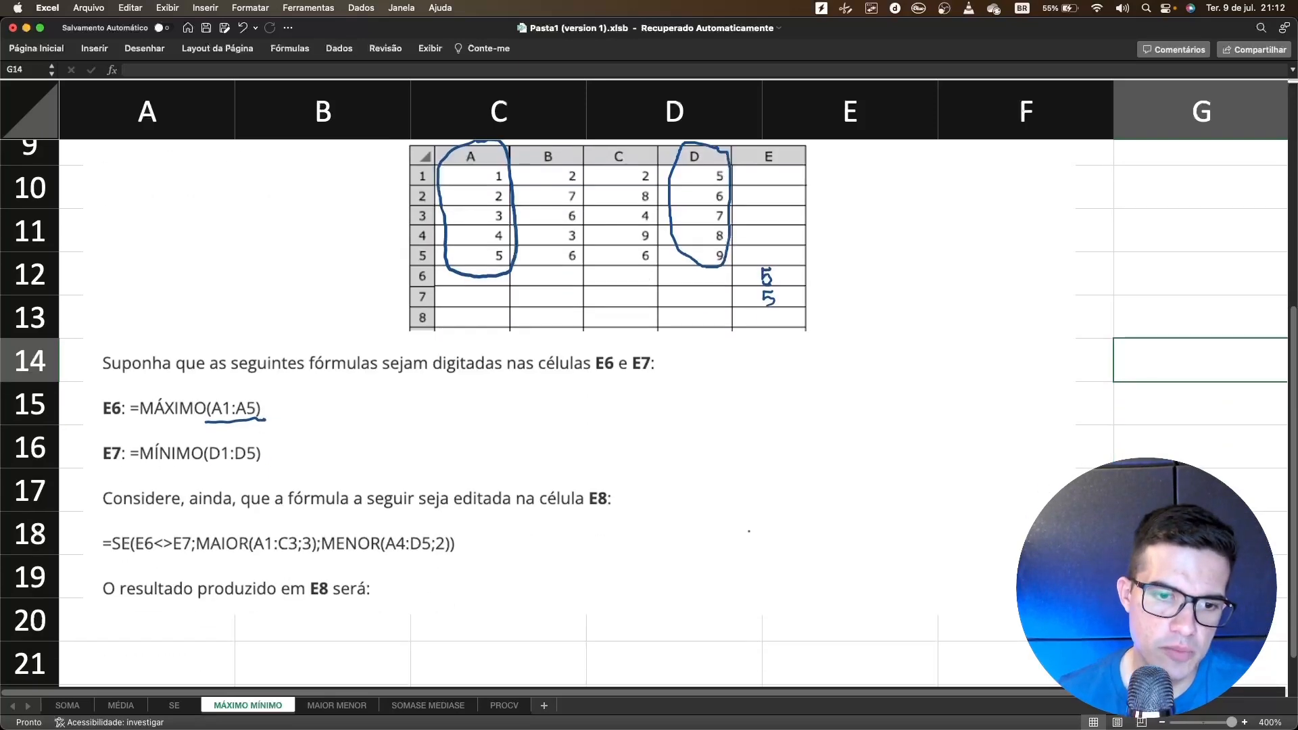
scroll(735, 499, up, 1)
scroll(736, 499, down, 1)
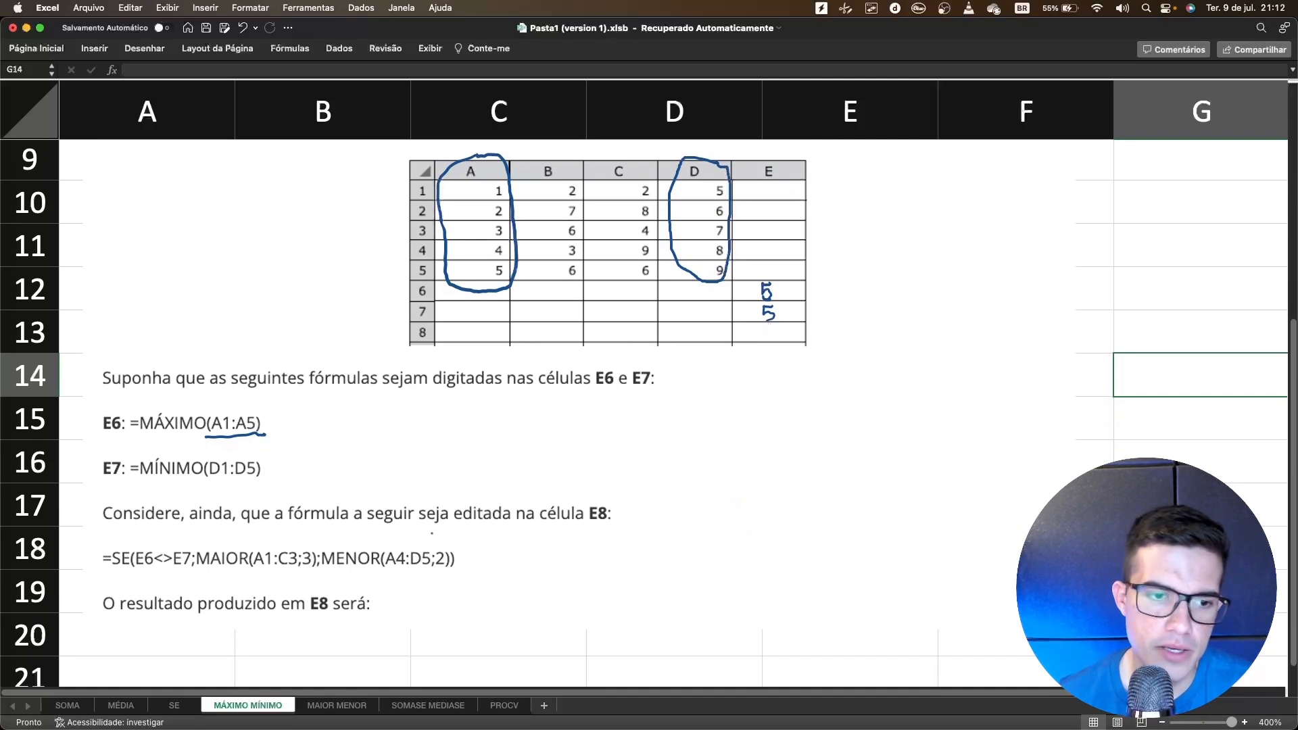
scroll(643, 413, down, 5)
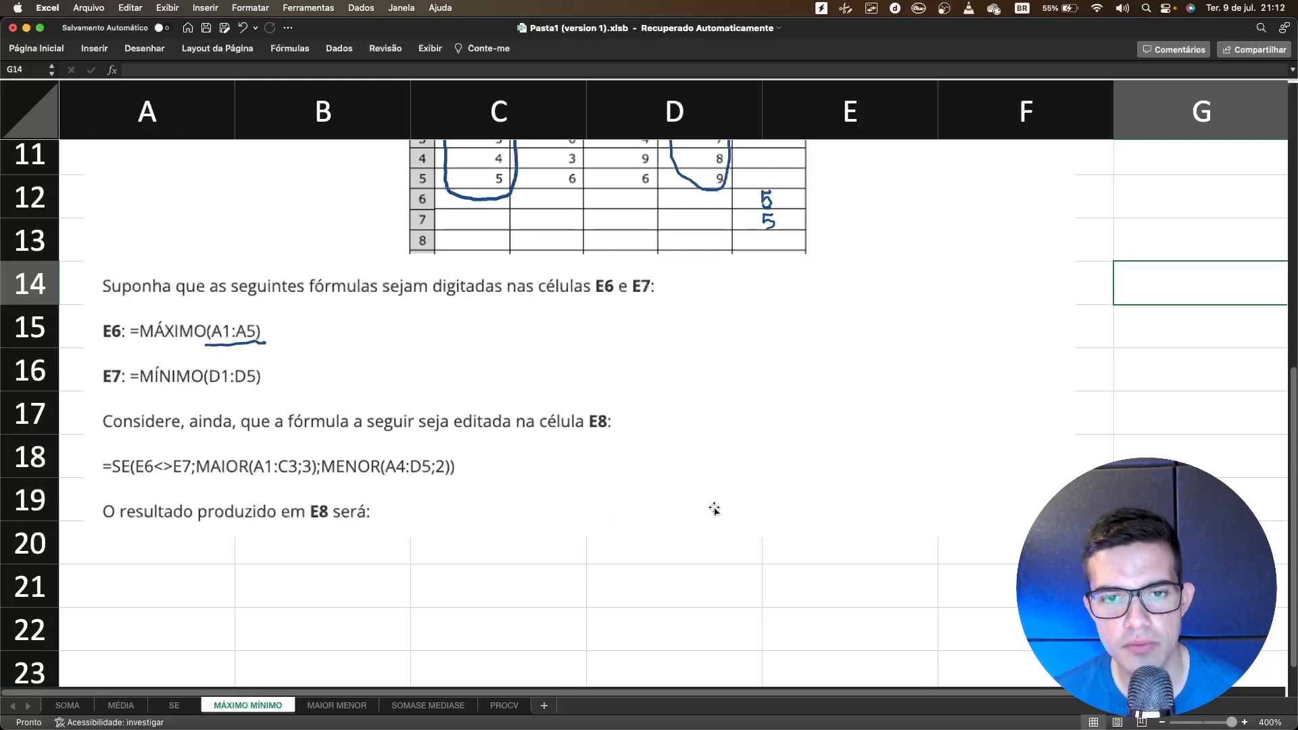
click(919, 486)
drag(1075, 538, 1143, 580)
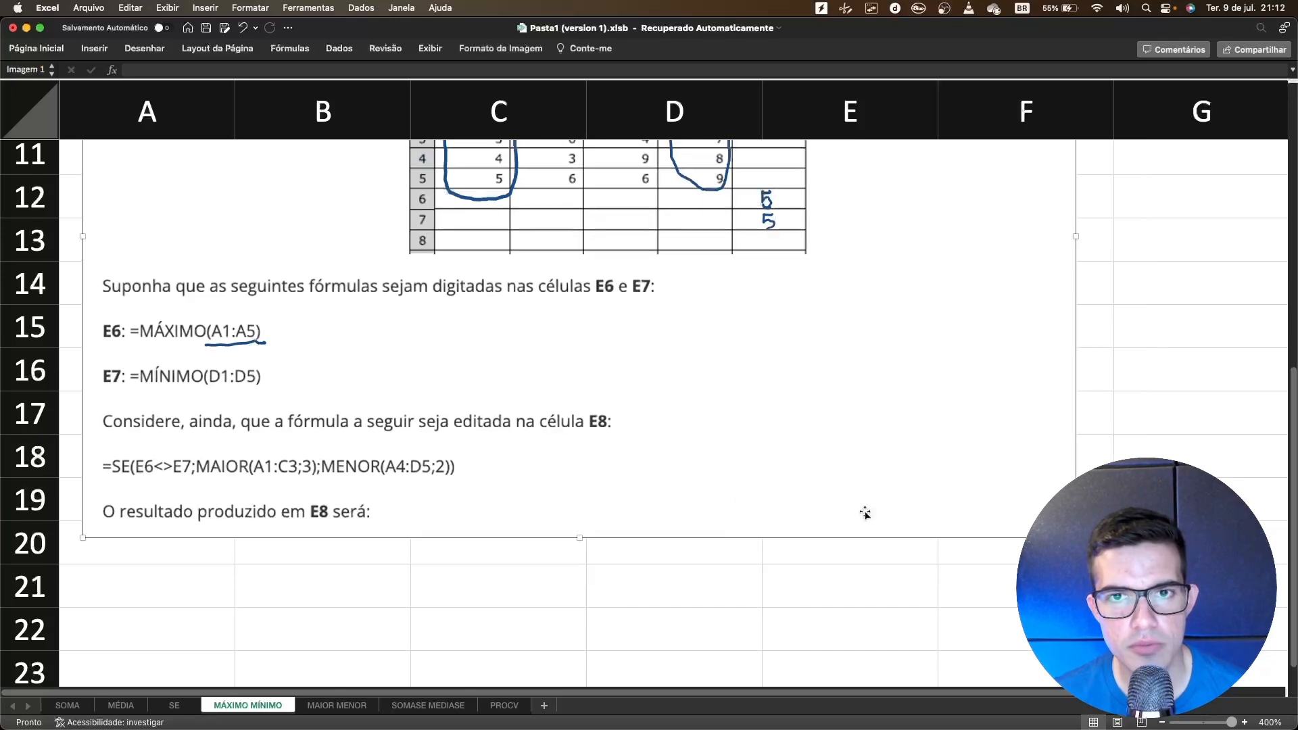
click(573, 571)
Examine the SE formula given for cell E8 in the exam question
scroll(338, 473, down, 1)
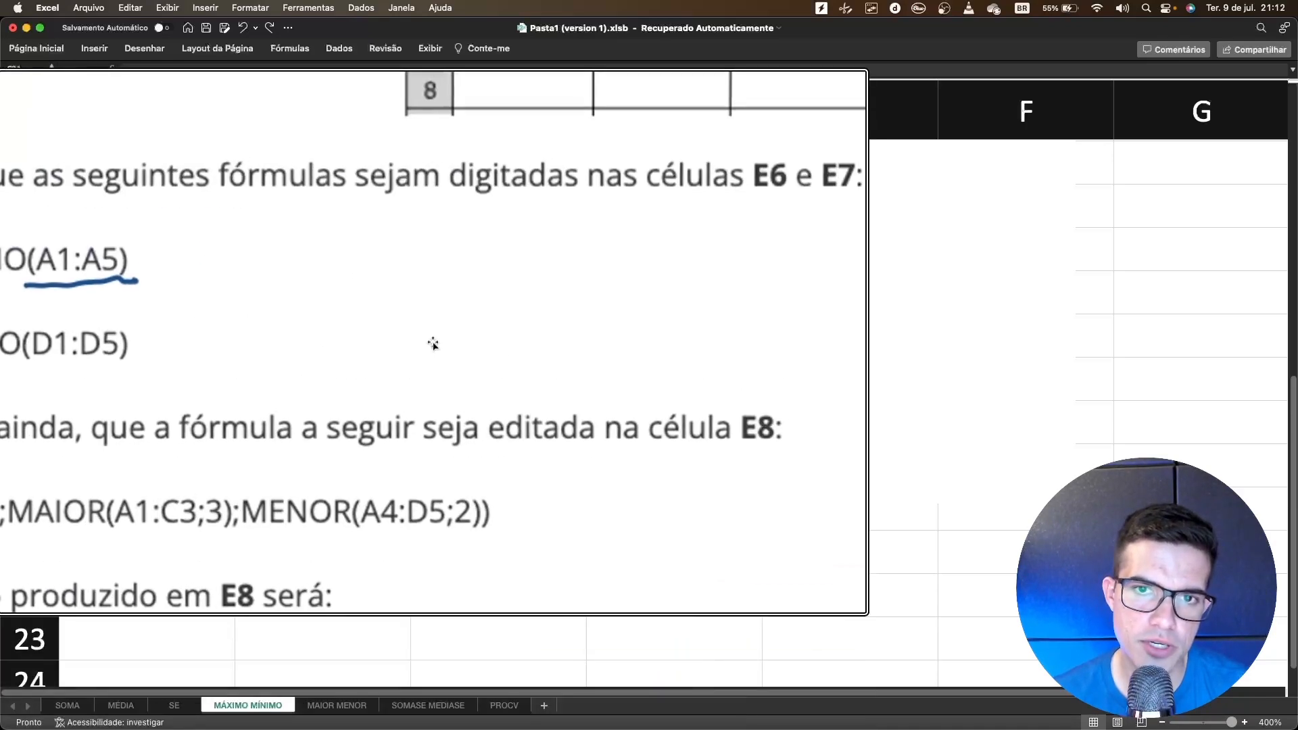
scroll(732, 271, up, 3)
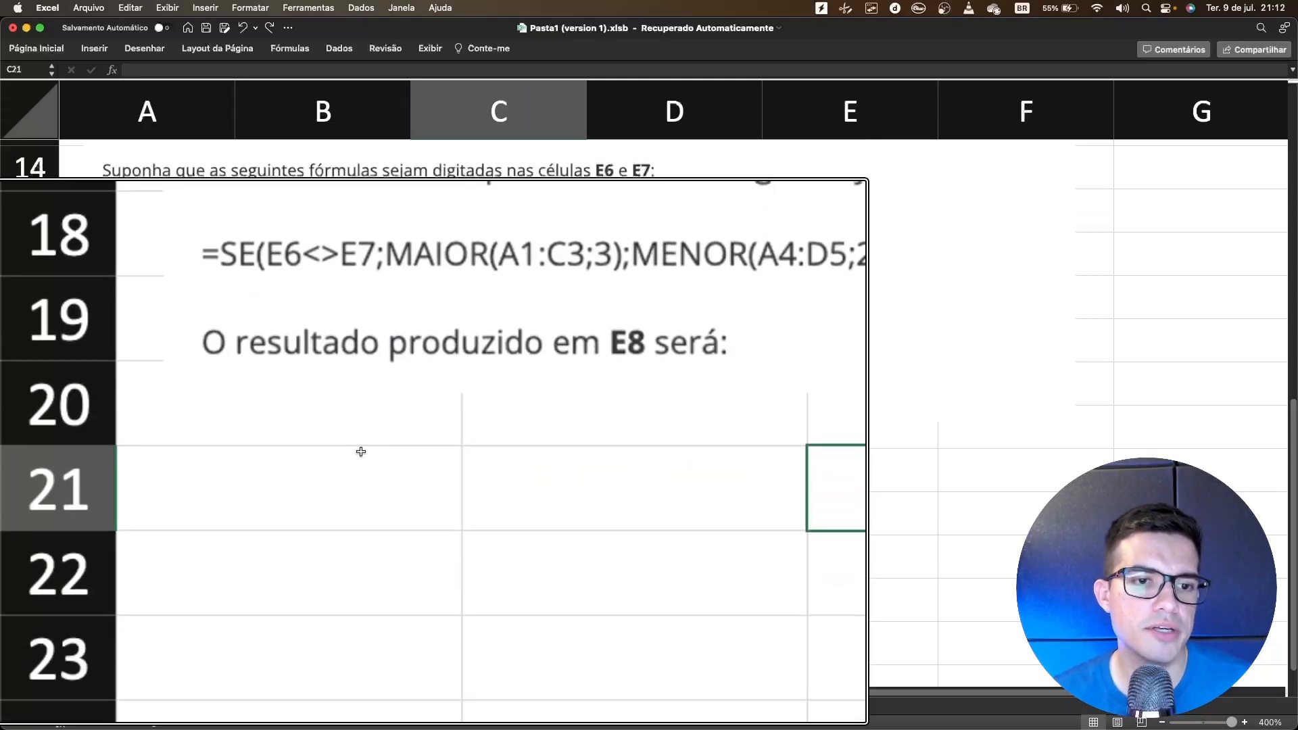
click(360, 443)
click(335, 366)
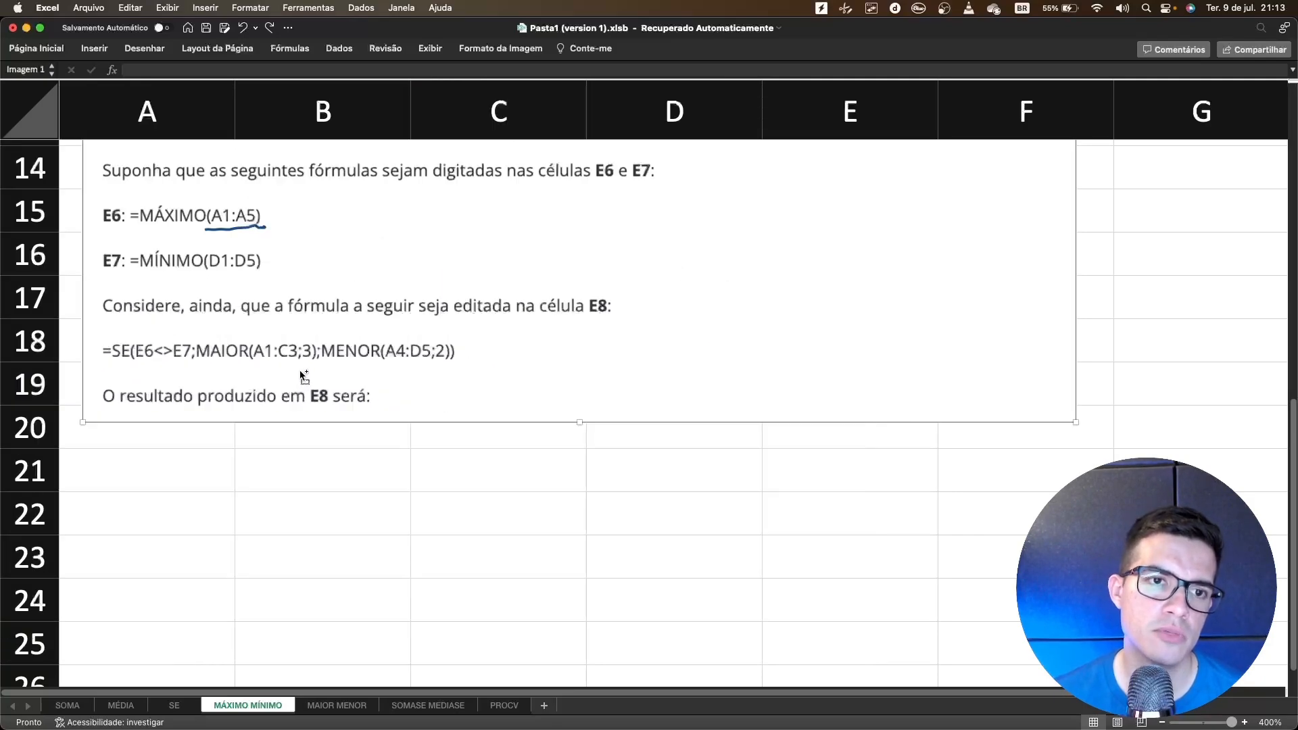
Delete the handwritten circles, the two 5s and the underline under (A1:A5) from the exam question
scroll(318, 426, up, 3)
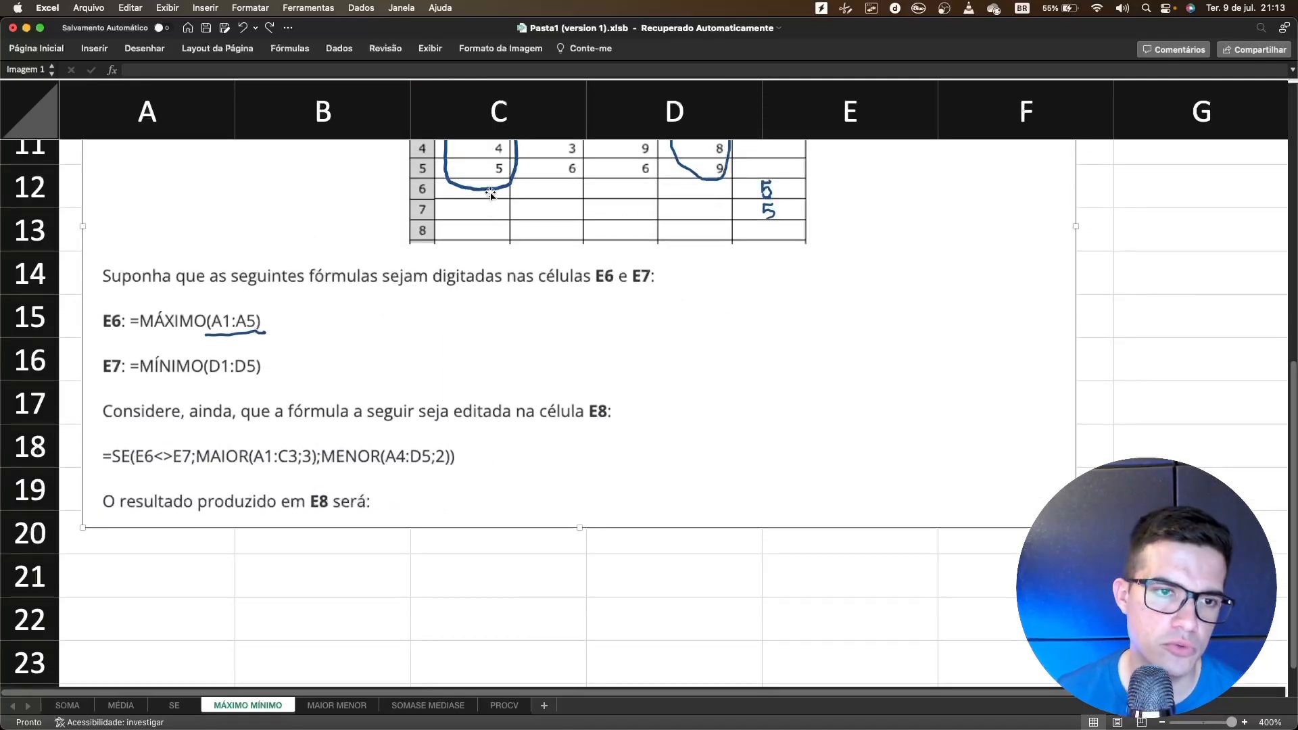
key(Escape)
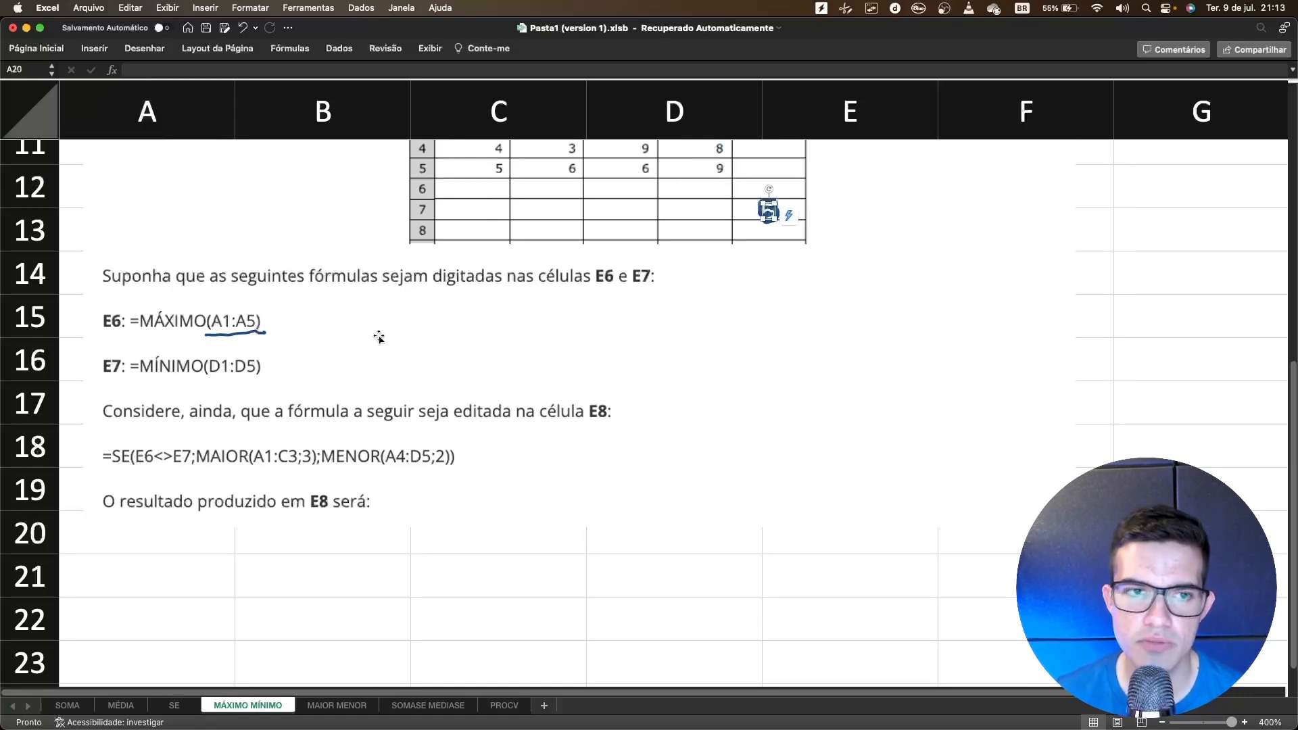
click(244, 331)
scroll(778, 399, down, 3)
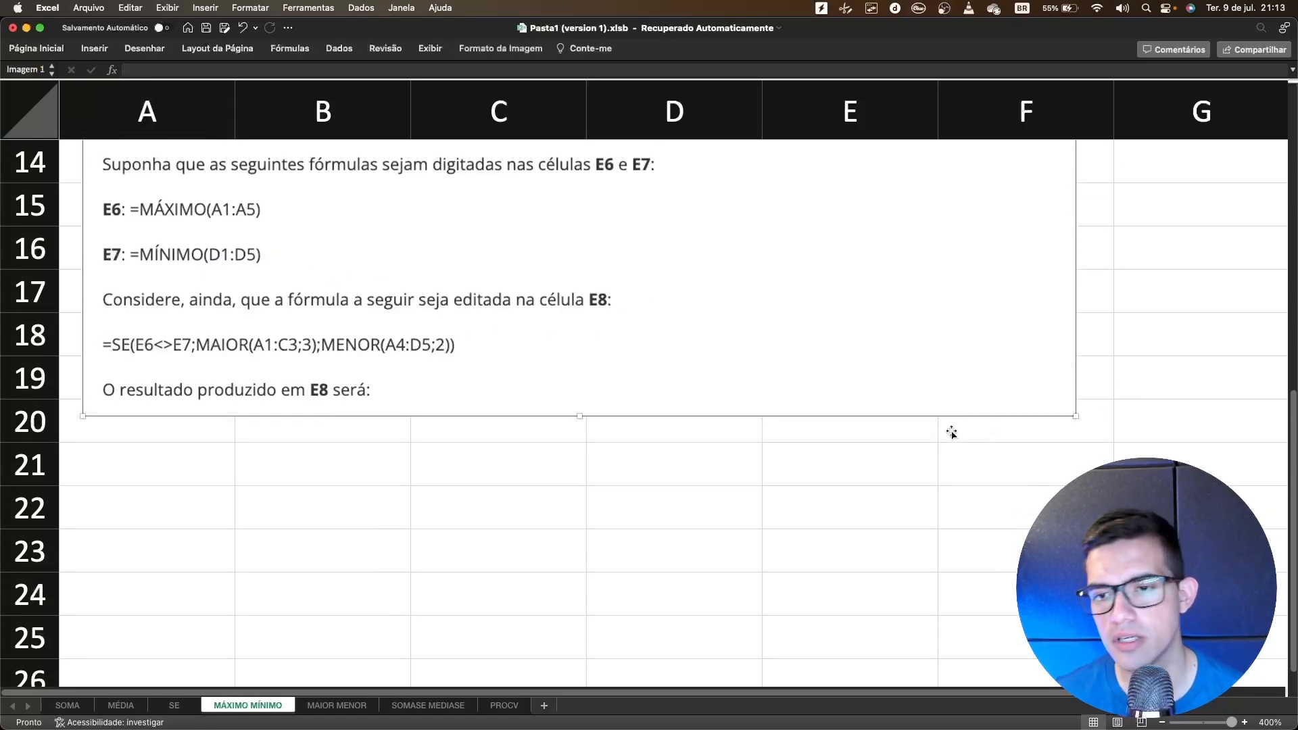
Enlarge the exam question's picture proportionally so its table and formulas are easier to read
drag(1076, 397, 1244, 676)
scroll(782, 486, down, 5)
scroll(676, 406, left, 6)
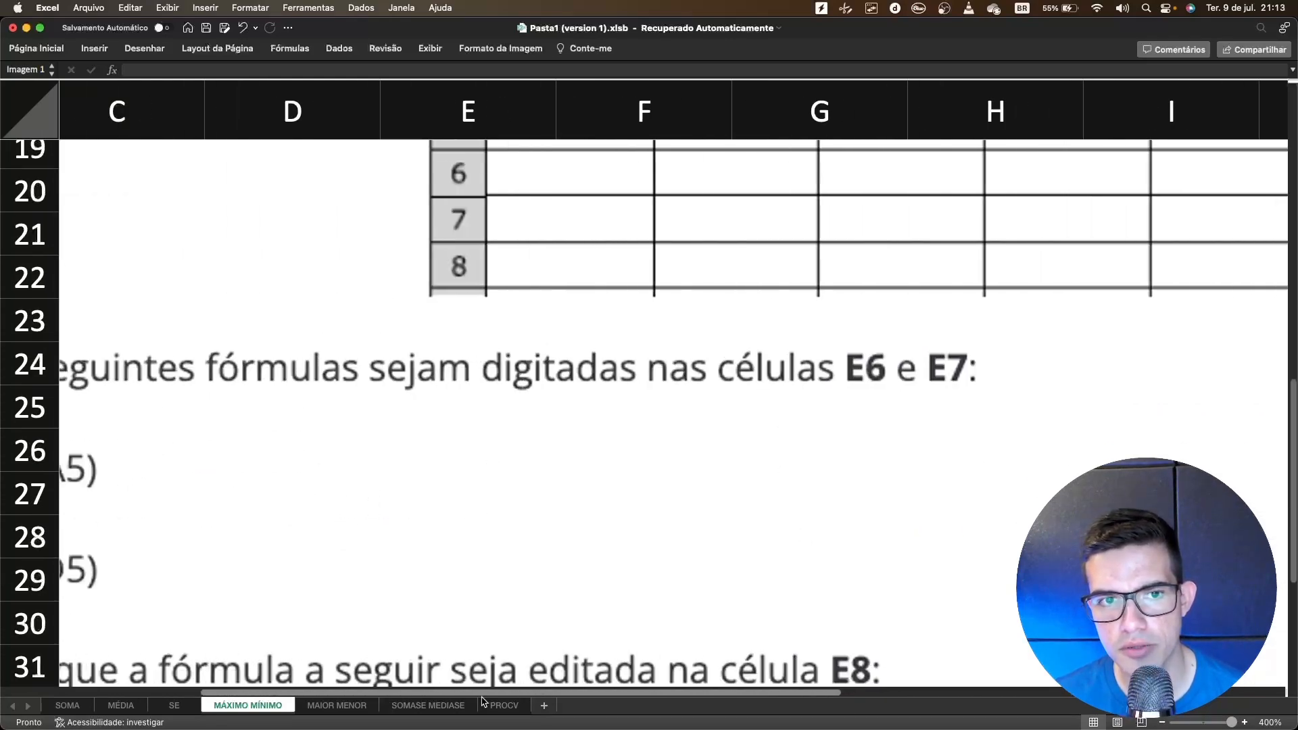
Look over the enlarged question's table and the formulas for cells E6, E7 and E8
drag(323, 702, 459, 690)
scroll(707, 464, up, 4)
drag(743, 691, 938, 688)
scroll(855, 492, up, 3)
scroll(875, 498, down, 2)
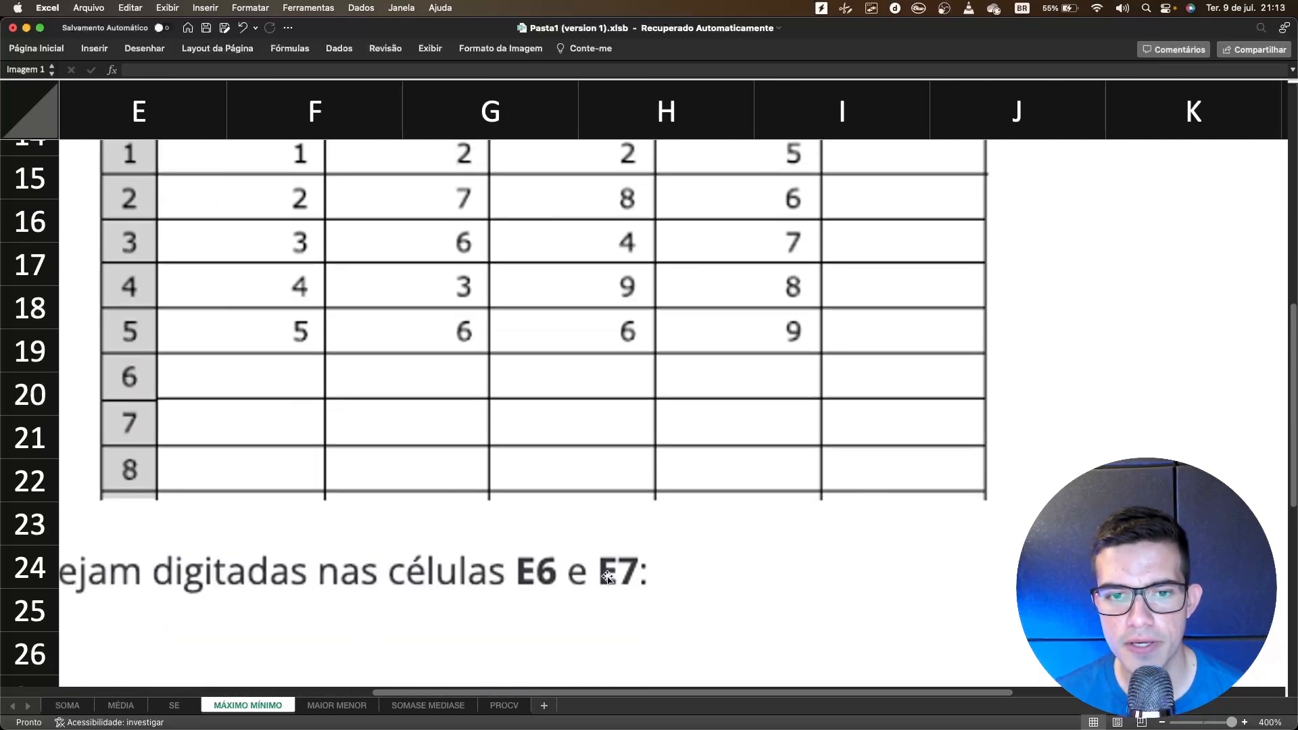
drag(801, 691, 430, 691)
scroll(464, 579, down, 9)
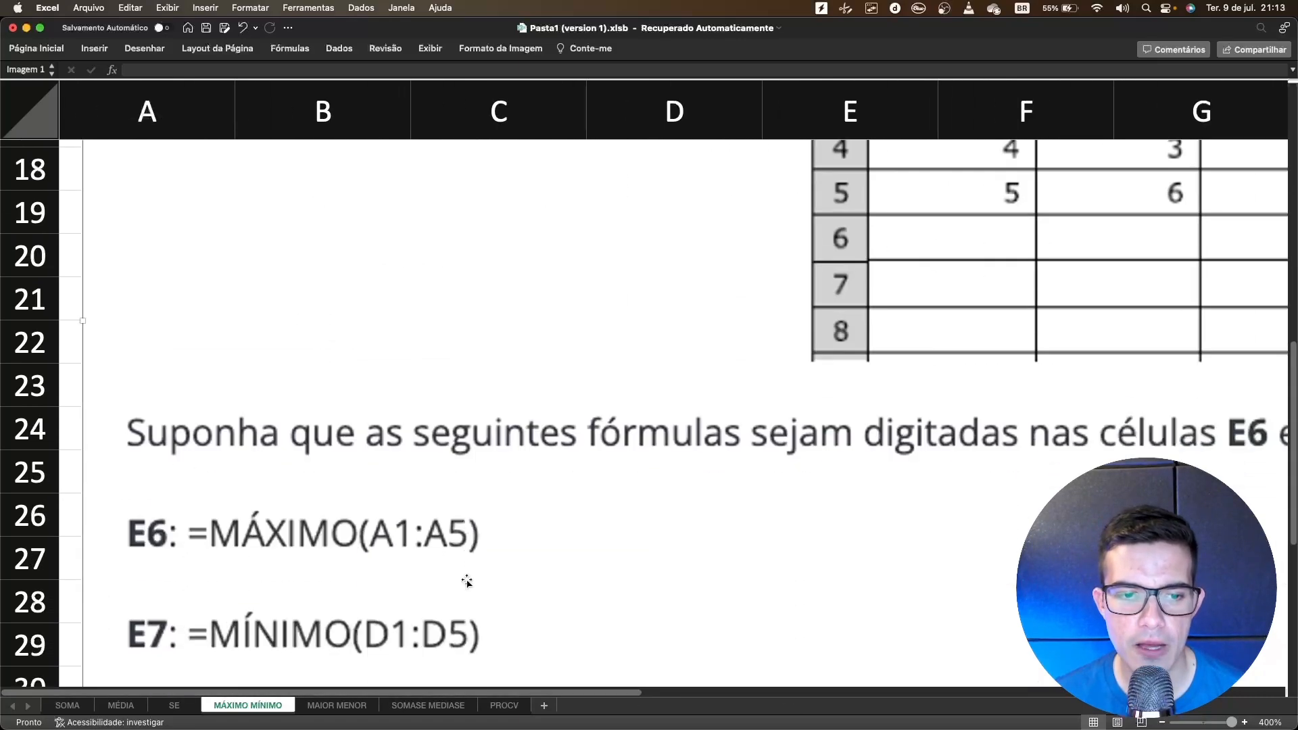
scroll(455, 555, down, 4)
scroll(255, 441, down, 1)
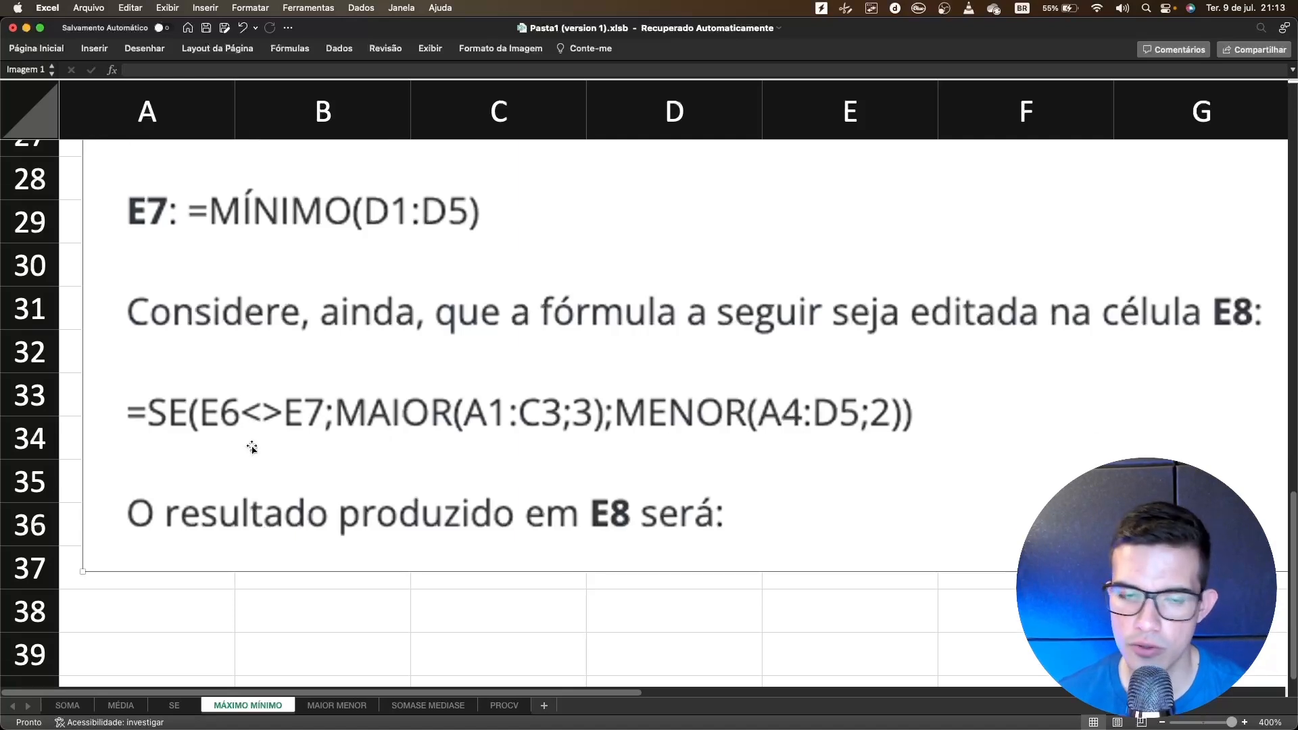
Handwrite a blue 5 above E6 and another above E7 in the question's SE formula
click(144, 48)
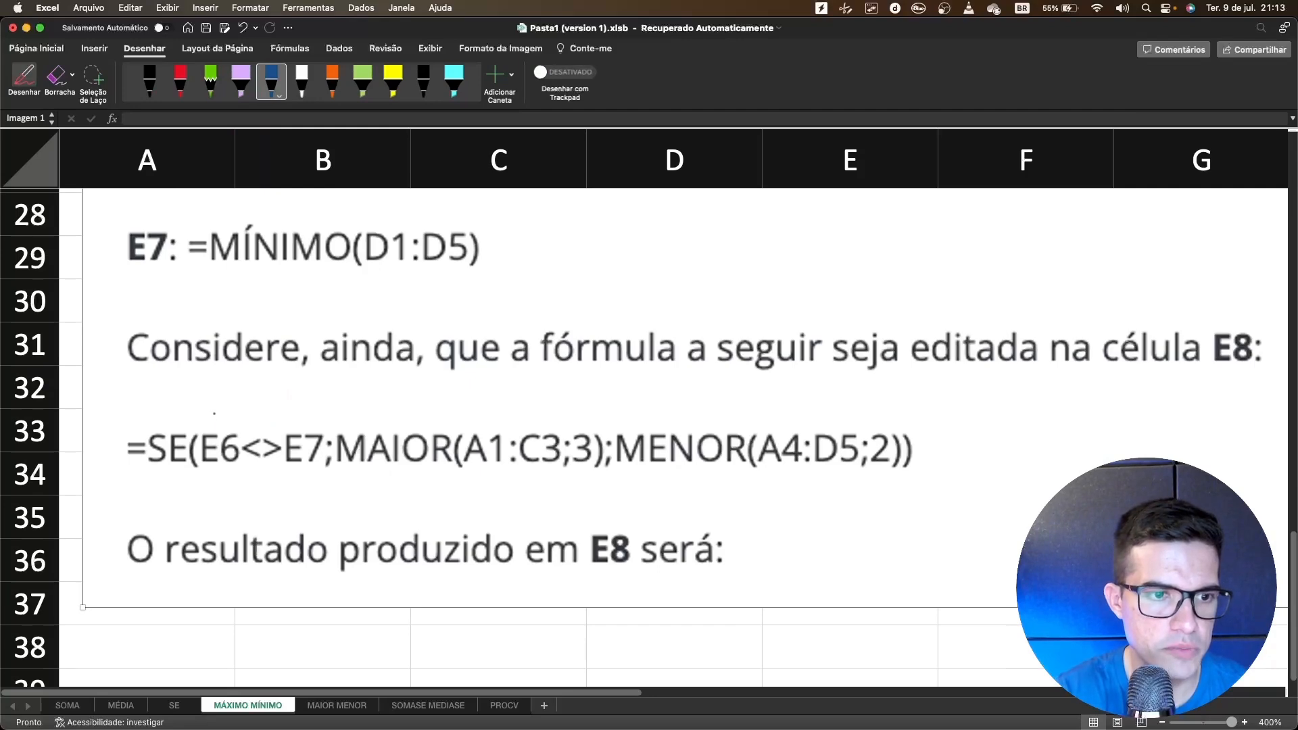
drag(212, 393, 214, 420)
drag(212, 392, 302, 418)
drag(301, 389, 318, 387)
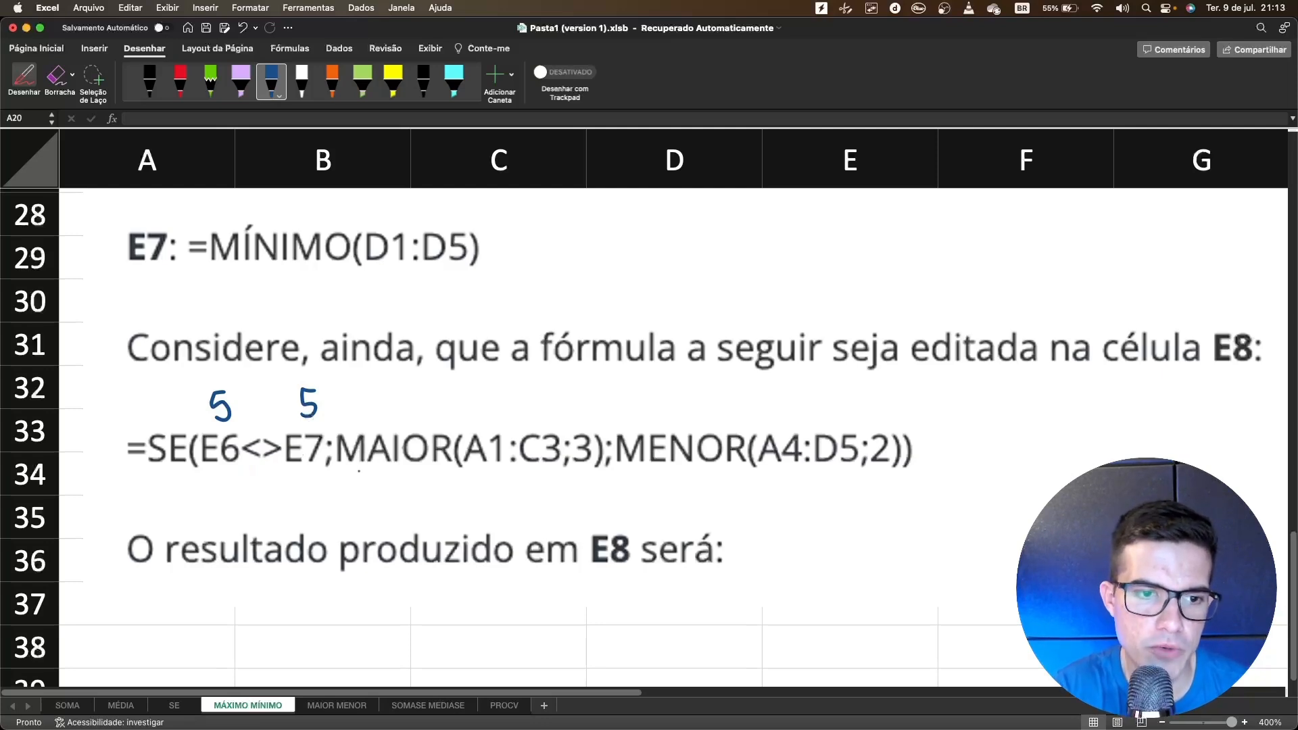
Underline the MAIOR and MENOR arguments of the SE formula and handwrite V and F beneath them respectively
drag(400, 473, 552, 471)
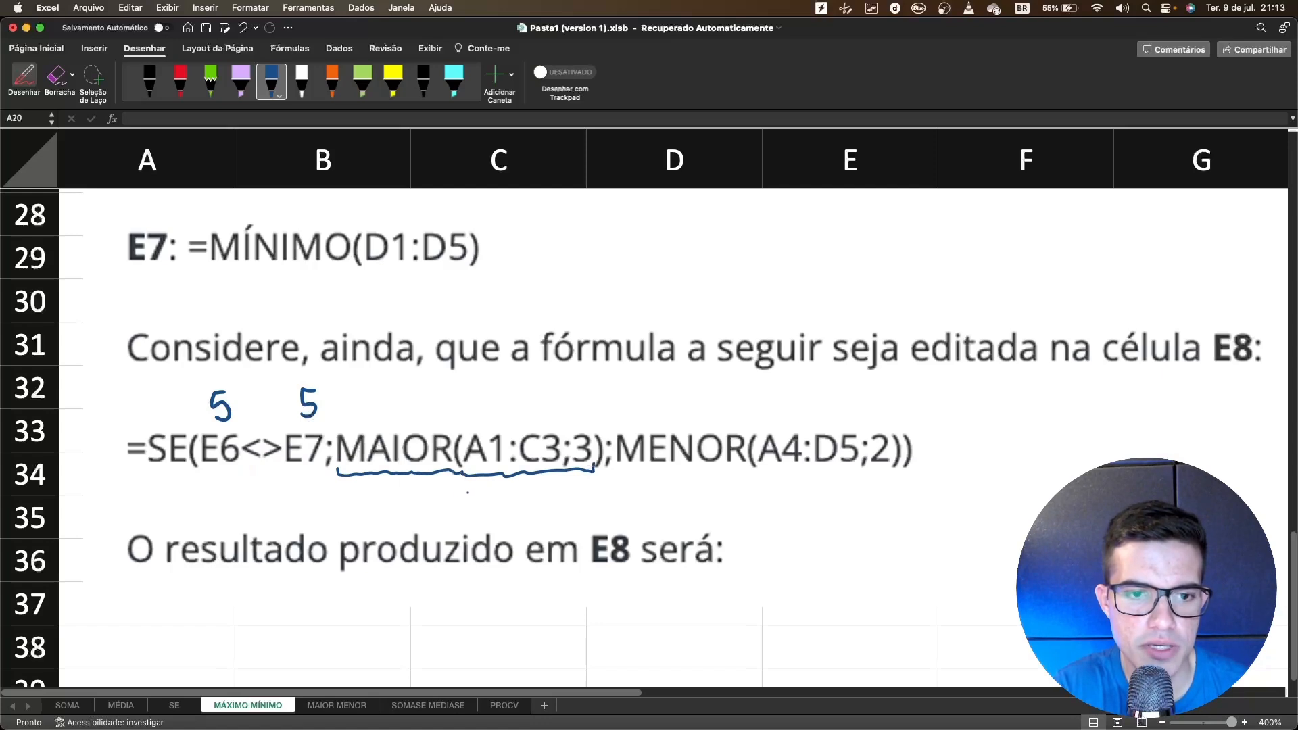
drag(461, 486, 475, 498)
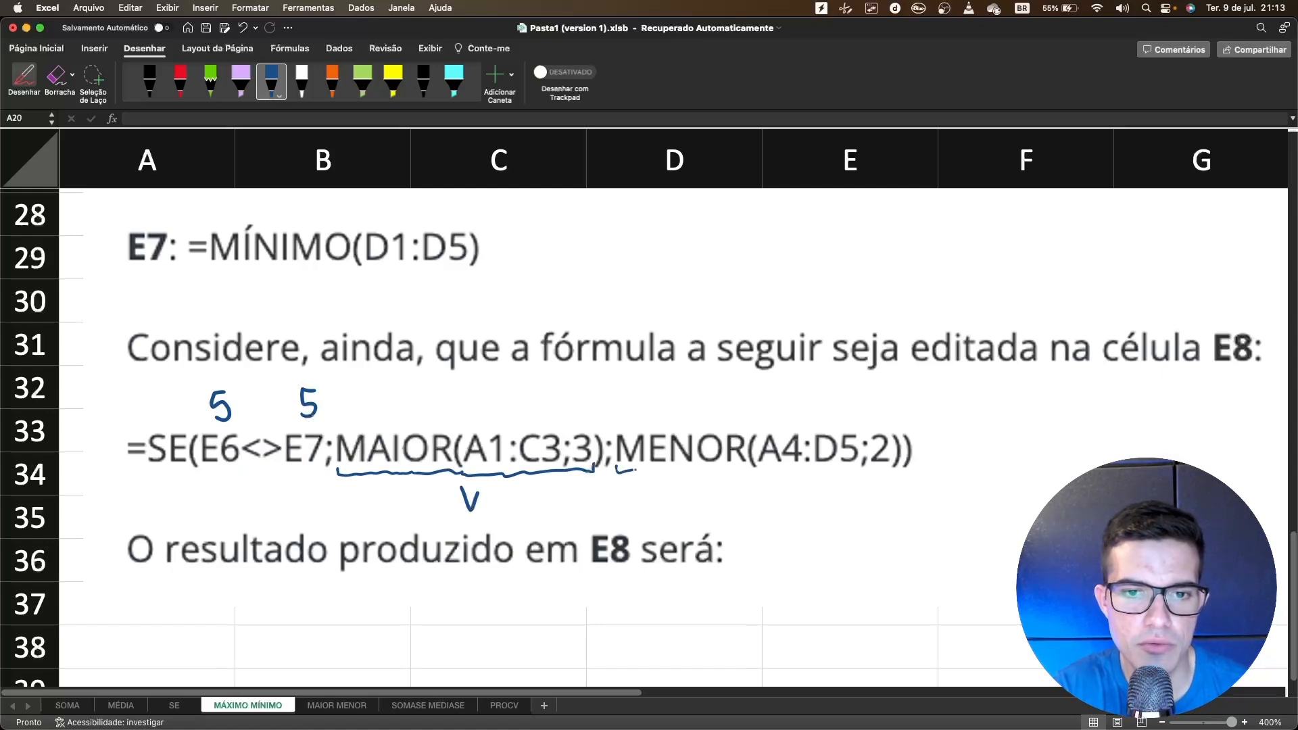
drag(636, 469, 868, 473)
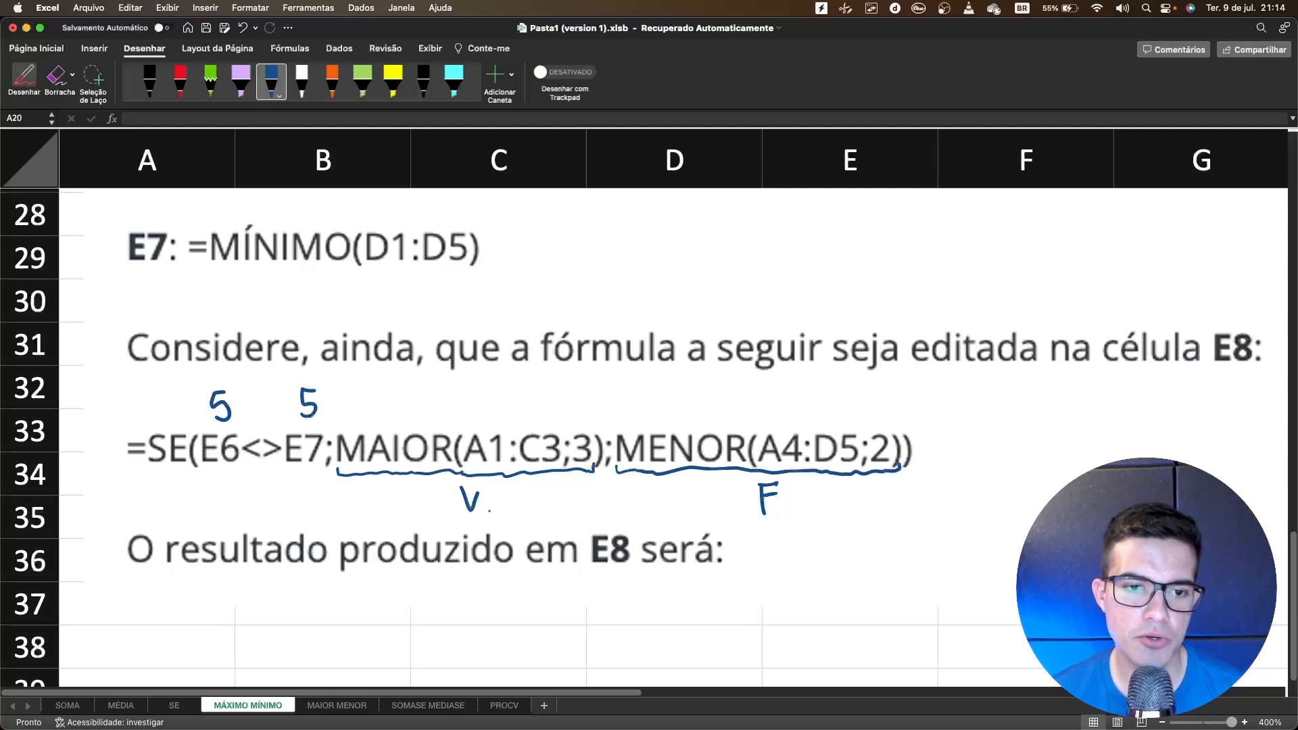
key(Escape)
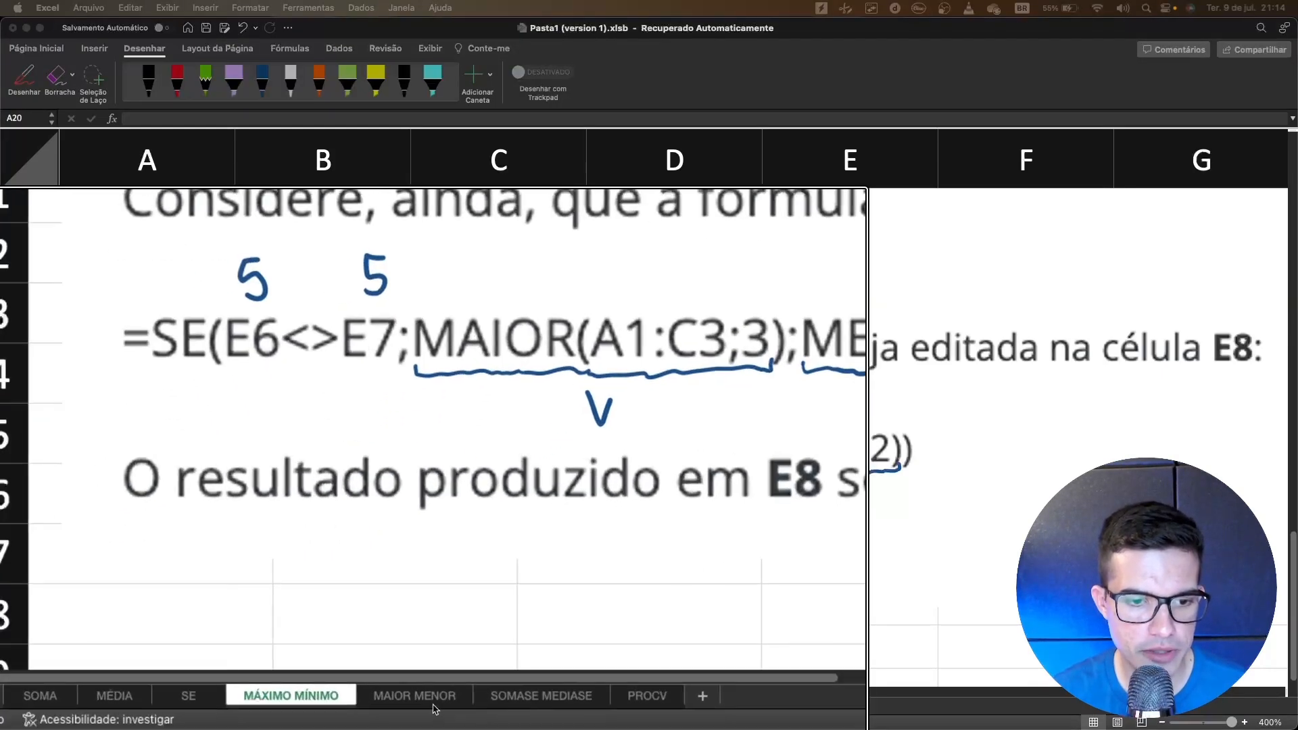
Open the MAIOR MENOR worksheet and set its zoom to 400%
click(433, 699)
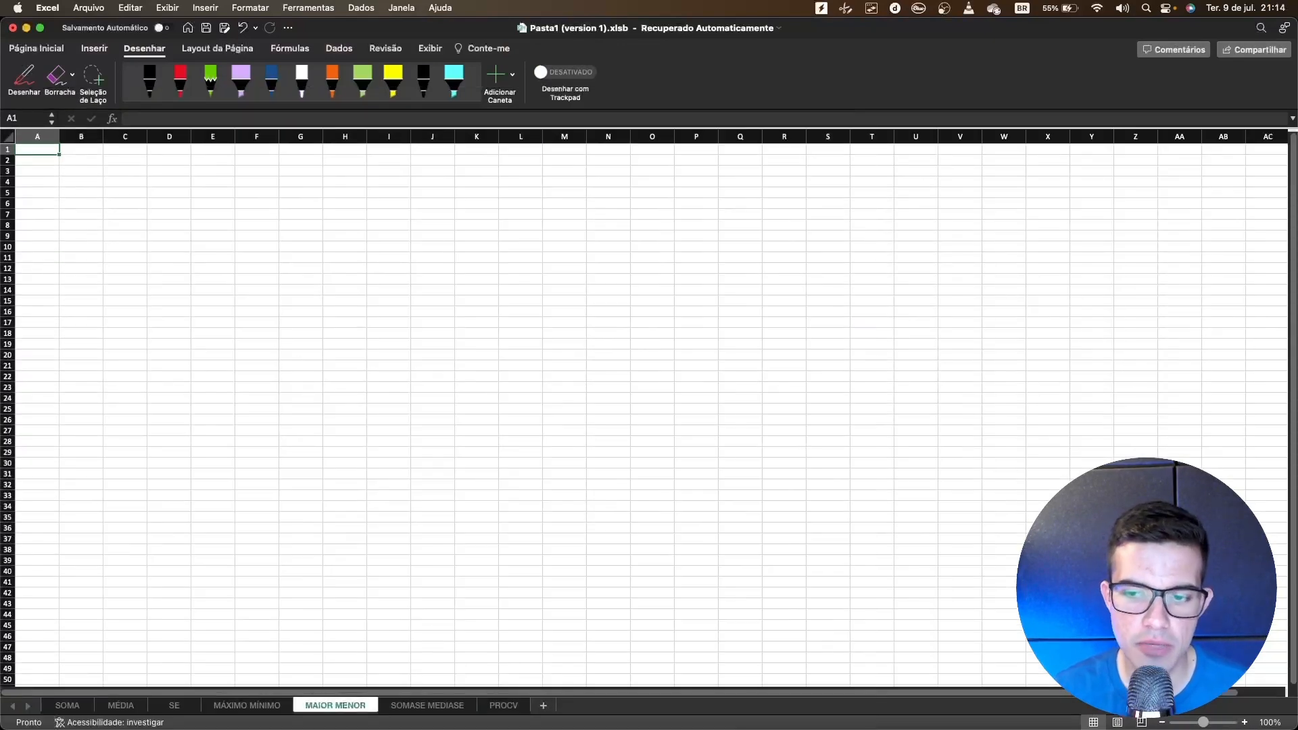
drag(1203, 722, 1232, 722)
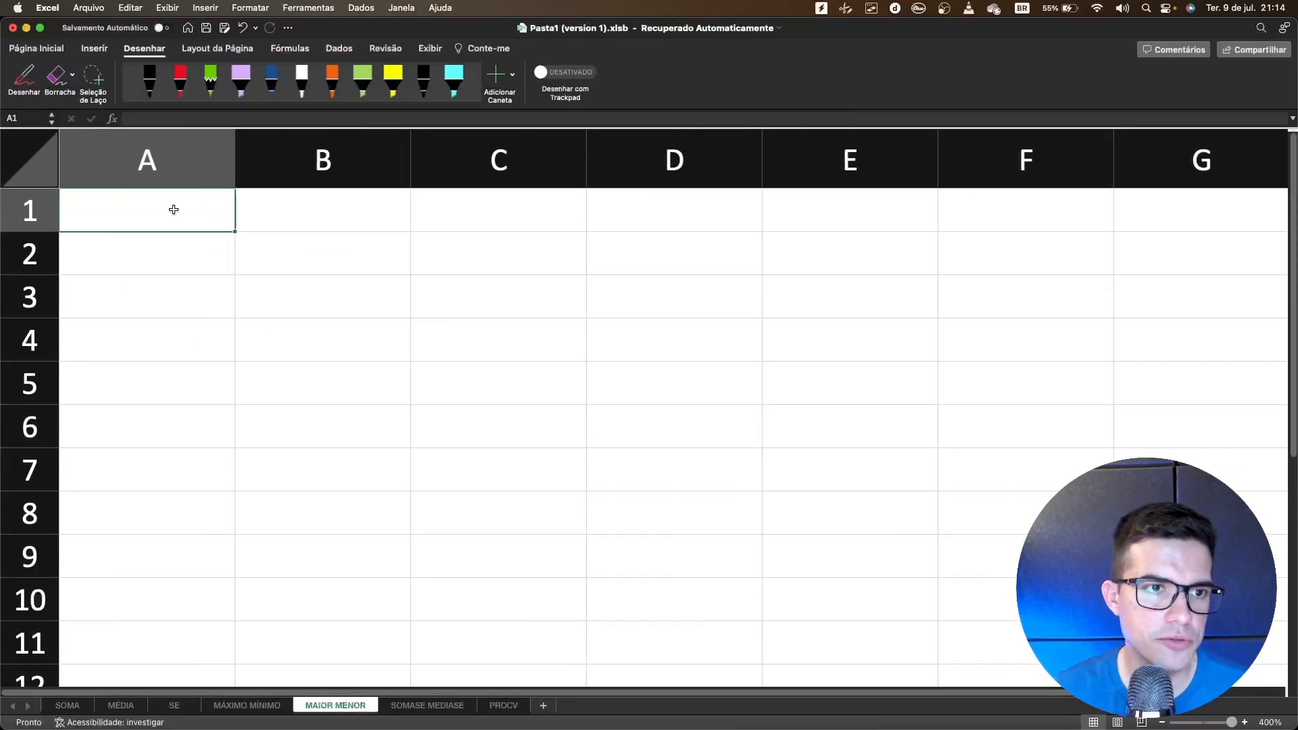
click(203, 252)
Enter "1º colocado" in cell A1 and fill the series down to A3
click(214, 210)
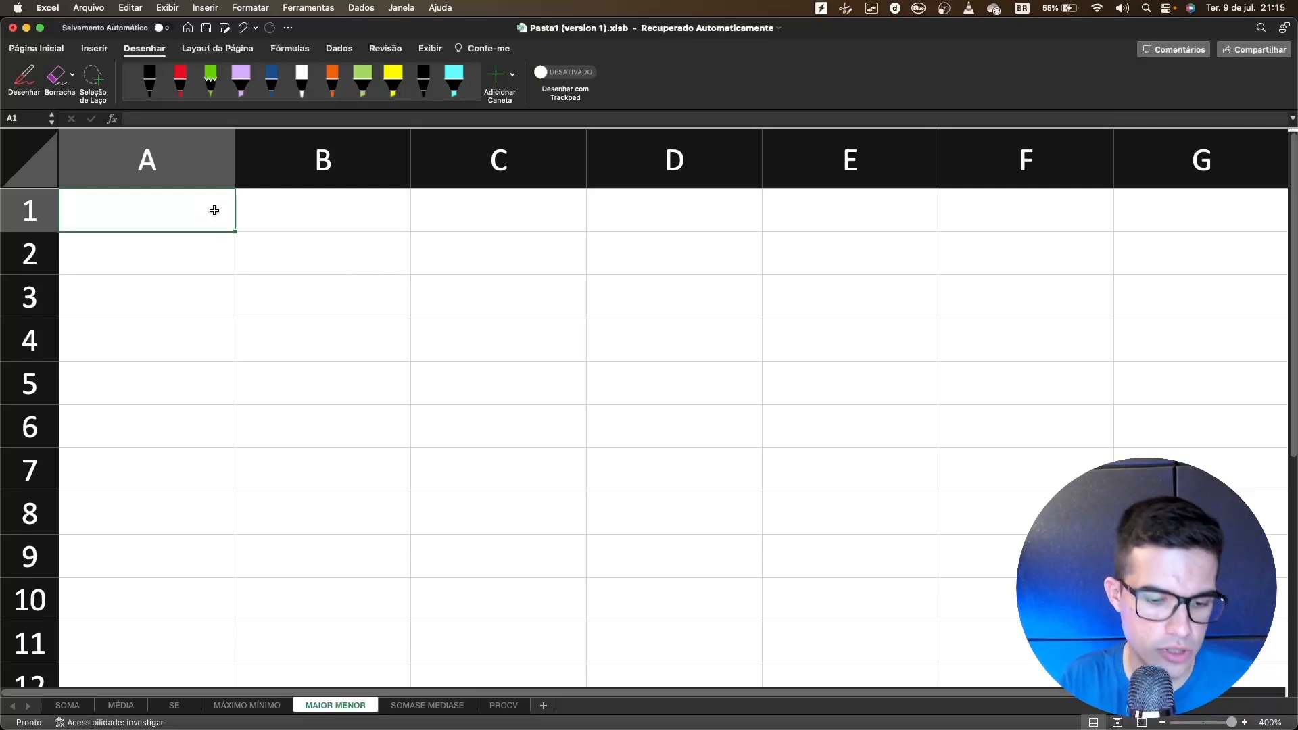
text(1º)
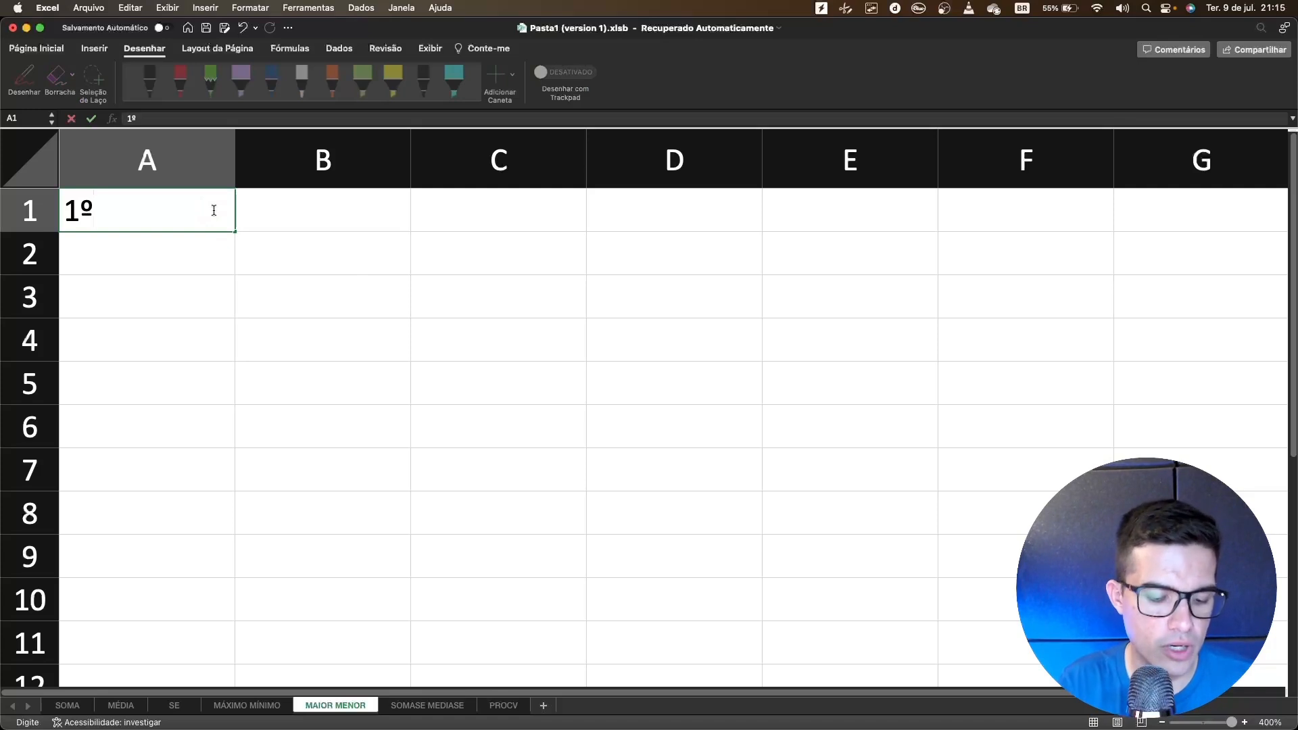
text( colocado)
key(Return)
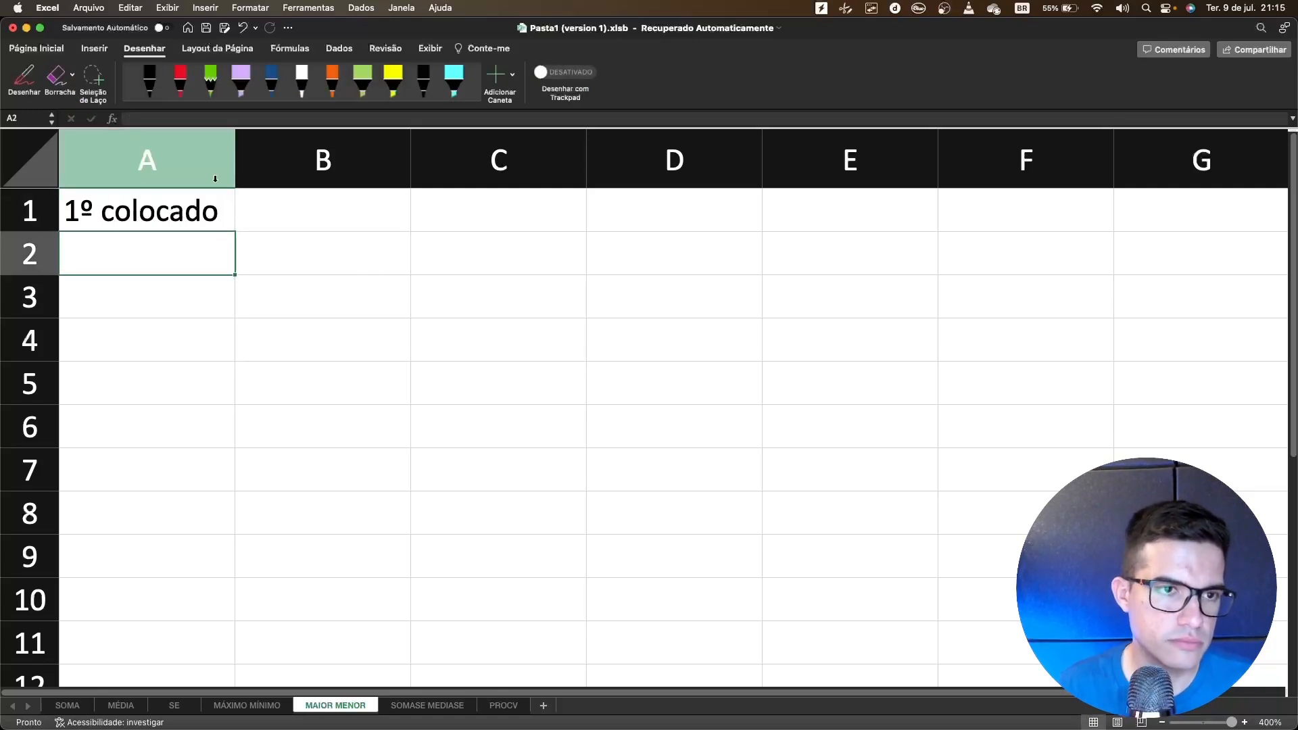
click(233, 222)
drag(232, 295, 232, 317)
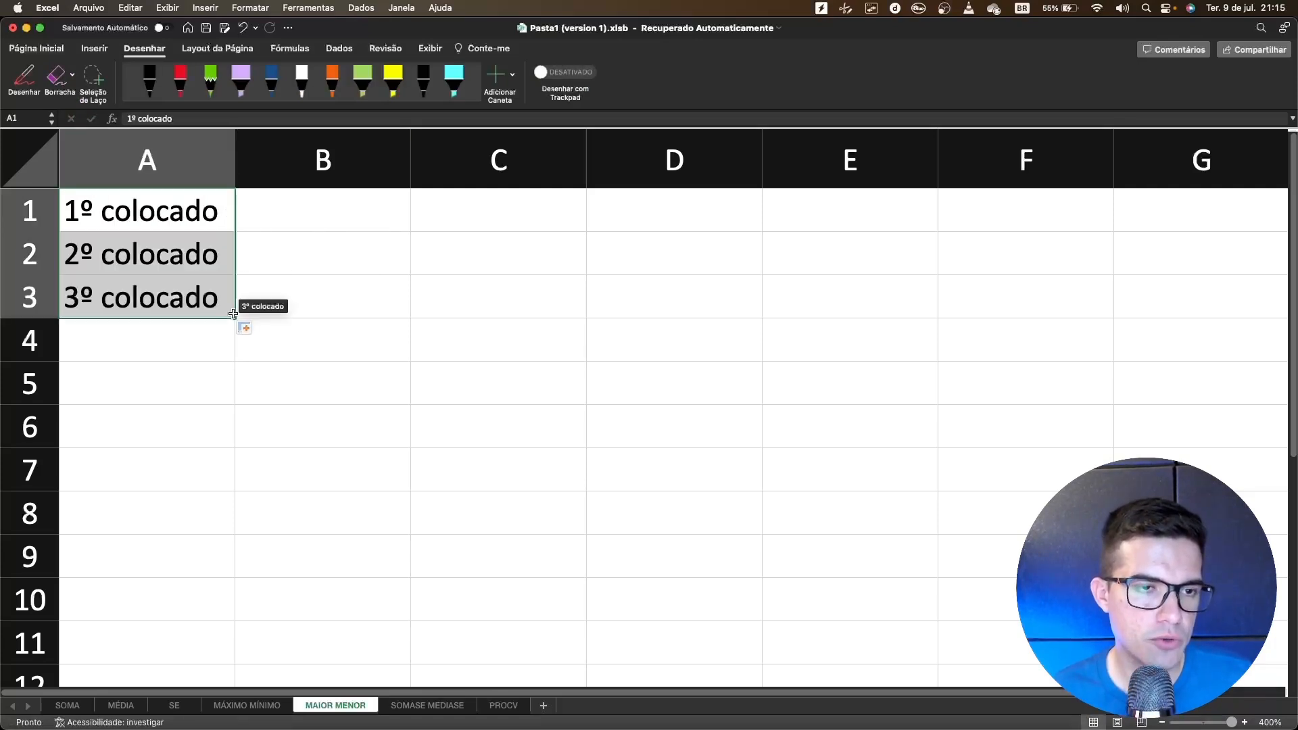
Enter the scores 90, 87 and 83 in cells B1 to B3
click(440, 298)
click(304, 216)
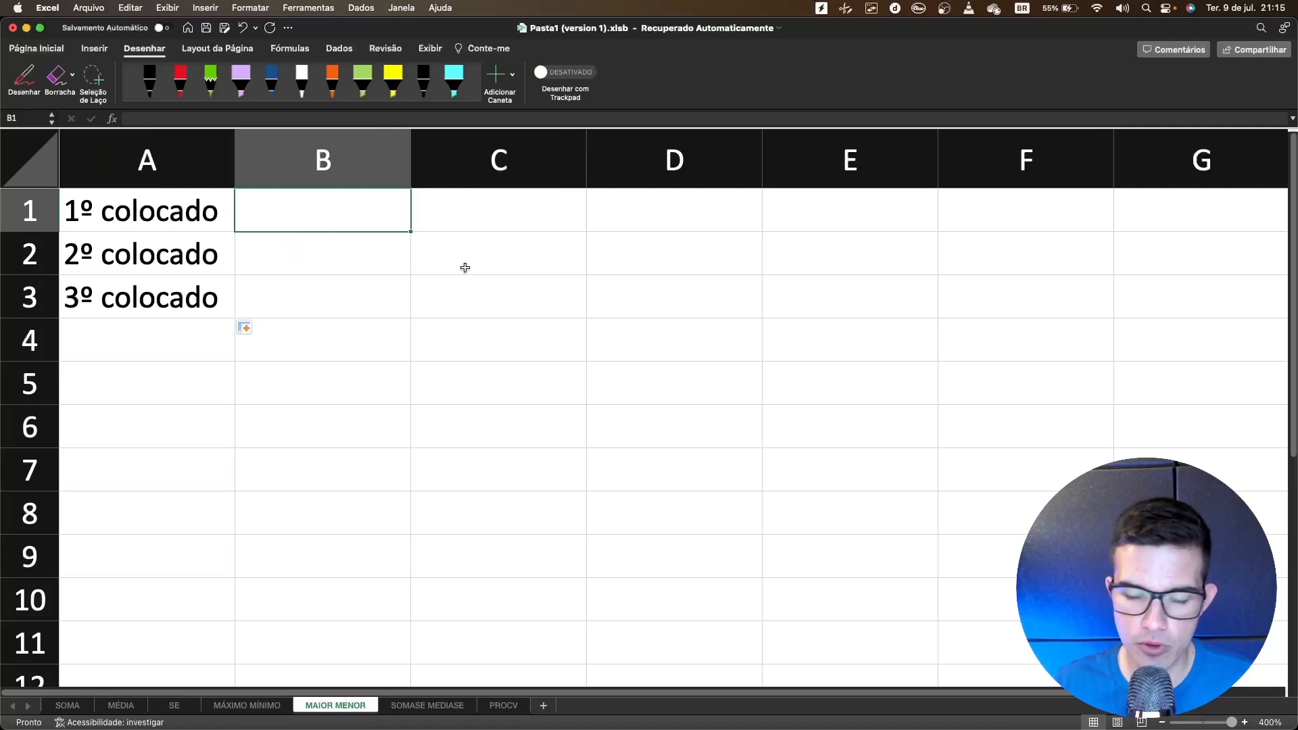
text(90)
key(Return)
text(8)
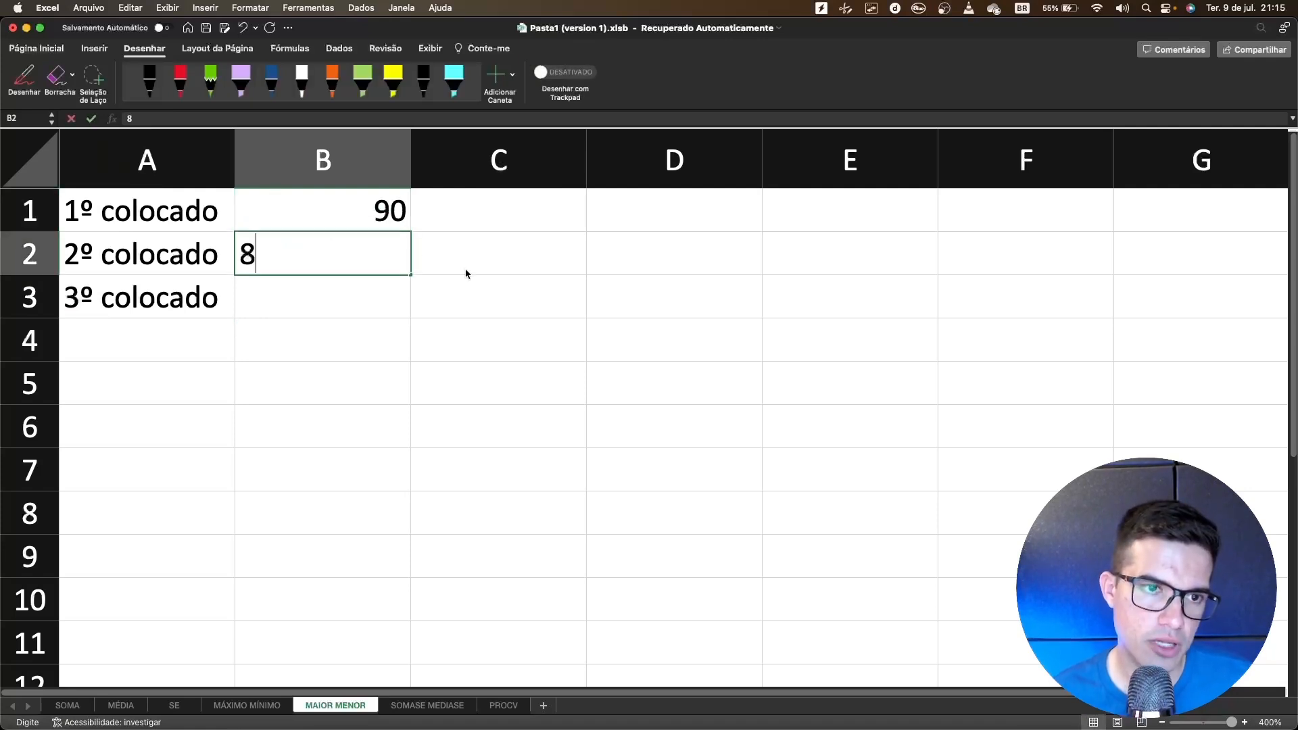
text(7)
key(Return)
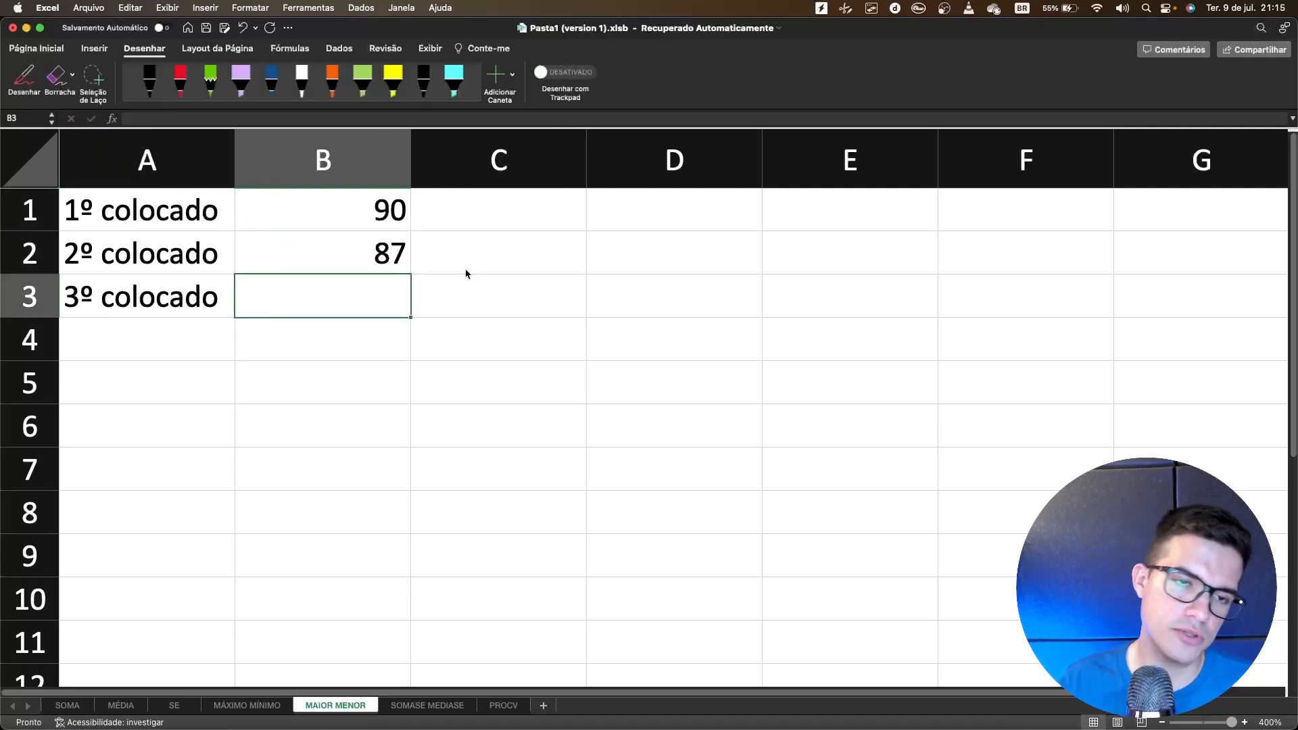
text(73)
key(BackSpace)
key(BackSpace)
text(83)
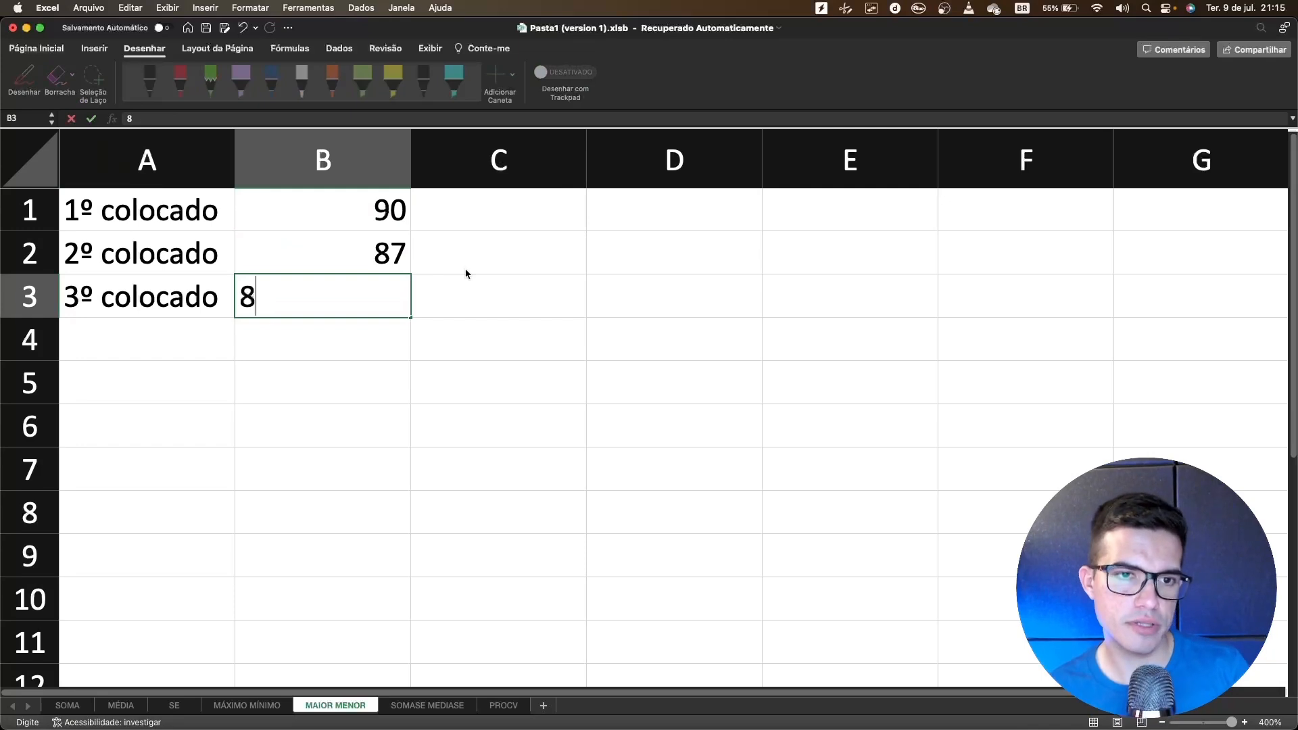
key(Return)
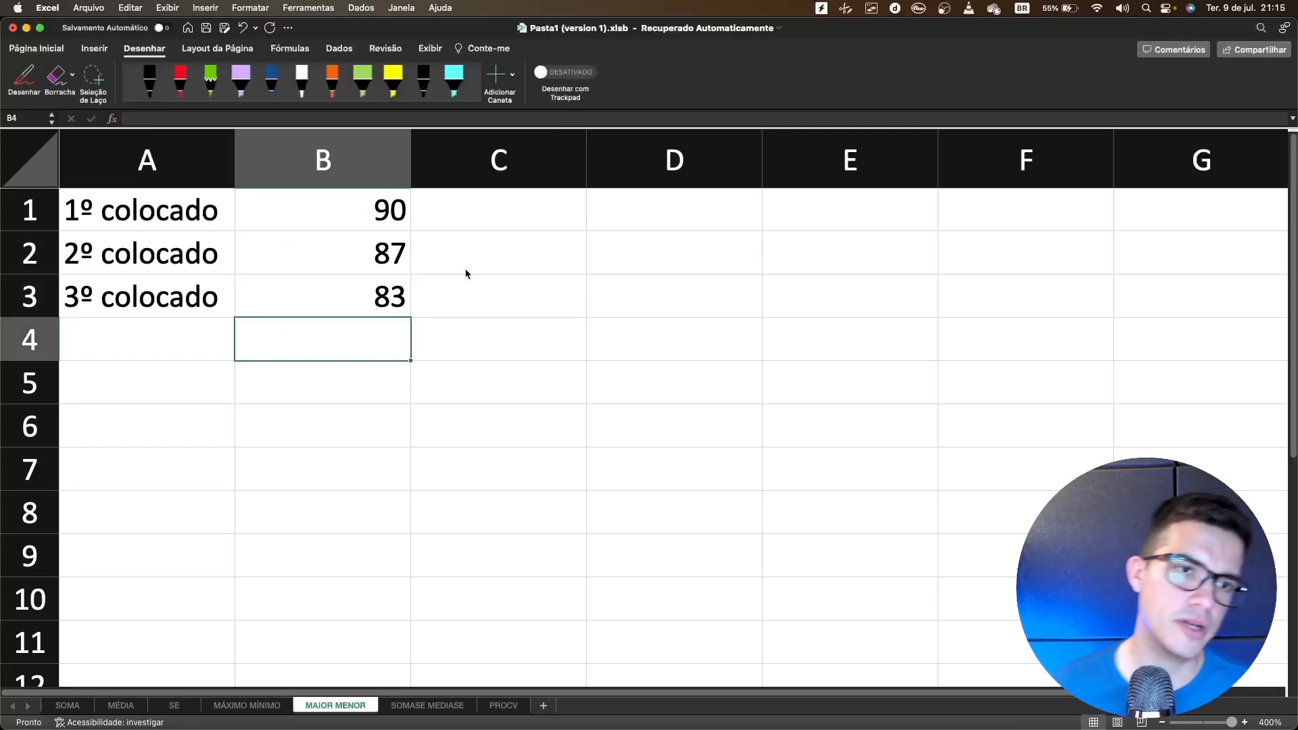
Enter "MAIOR NOTA" in cell A5 and fit column A's width to its contents
click(722, 250)
click(187, 395)
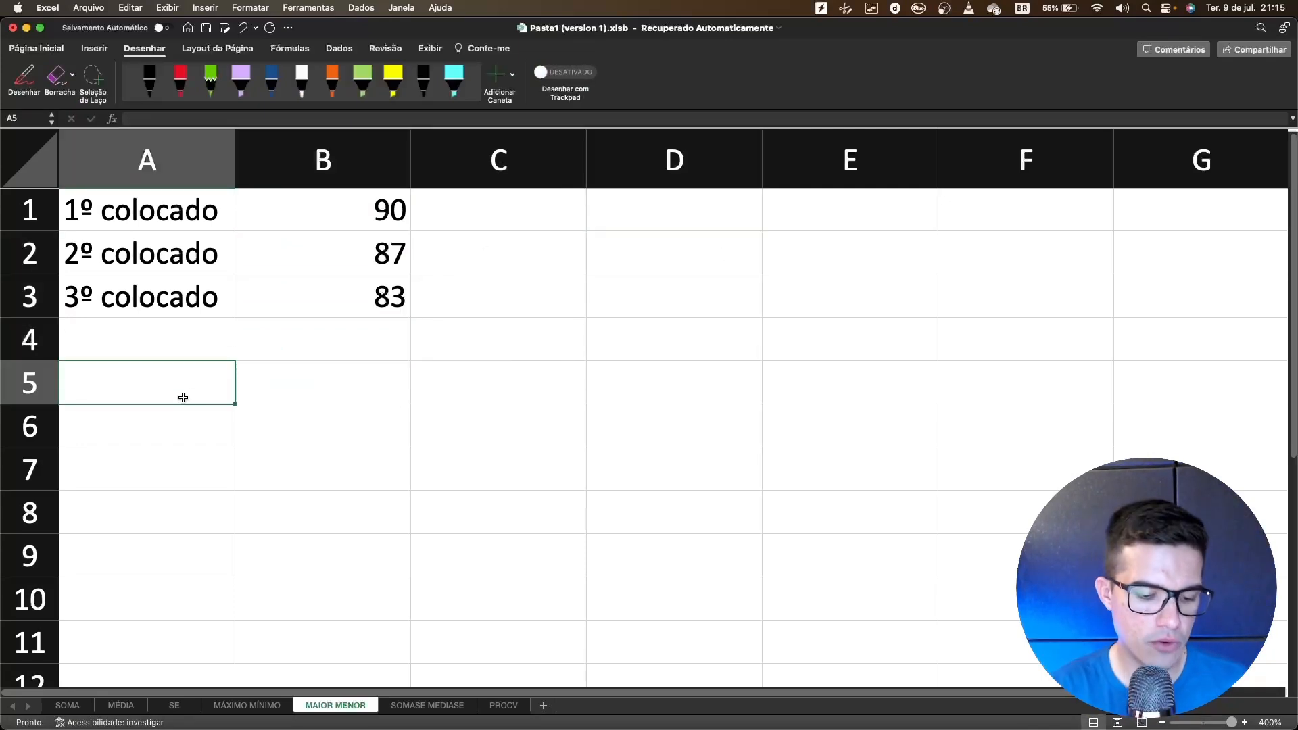
text(1})
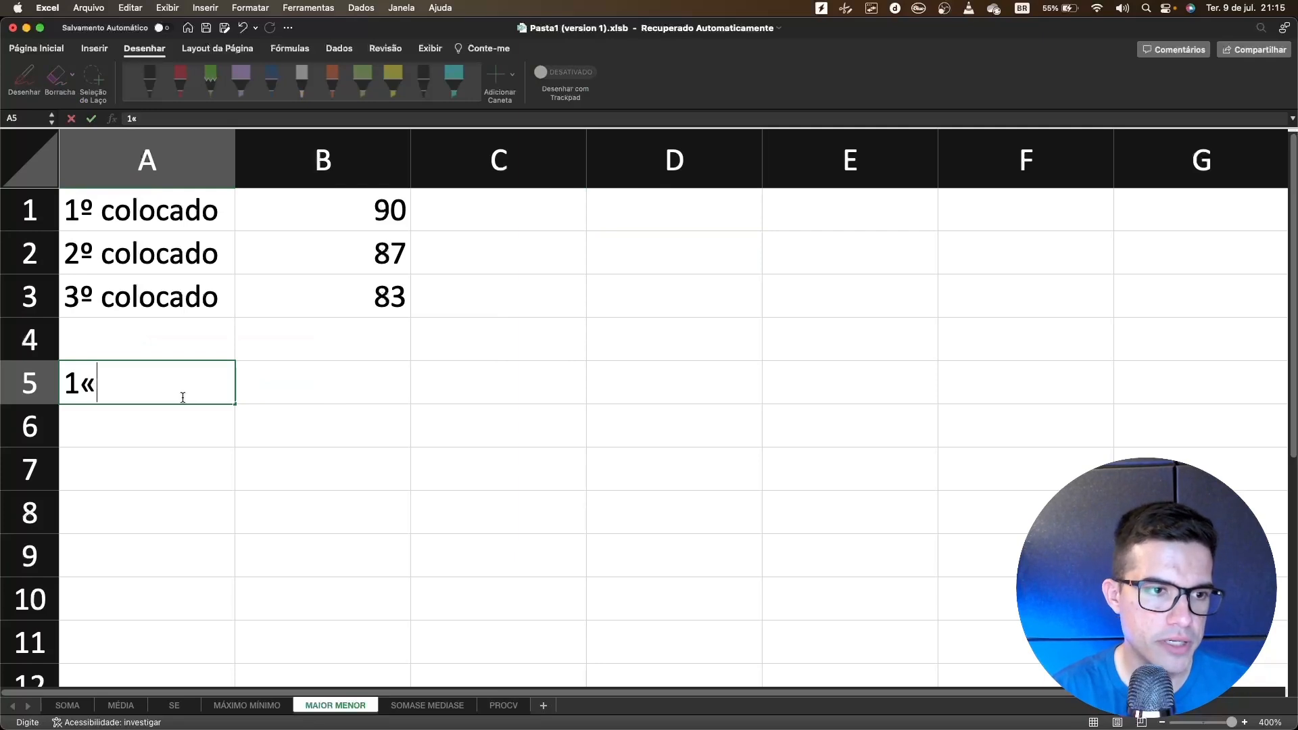
key(BackSpace)
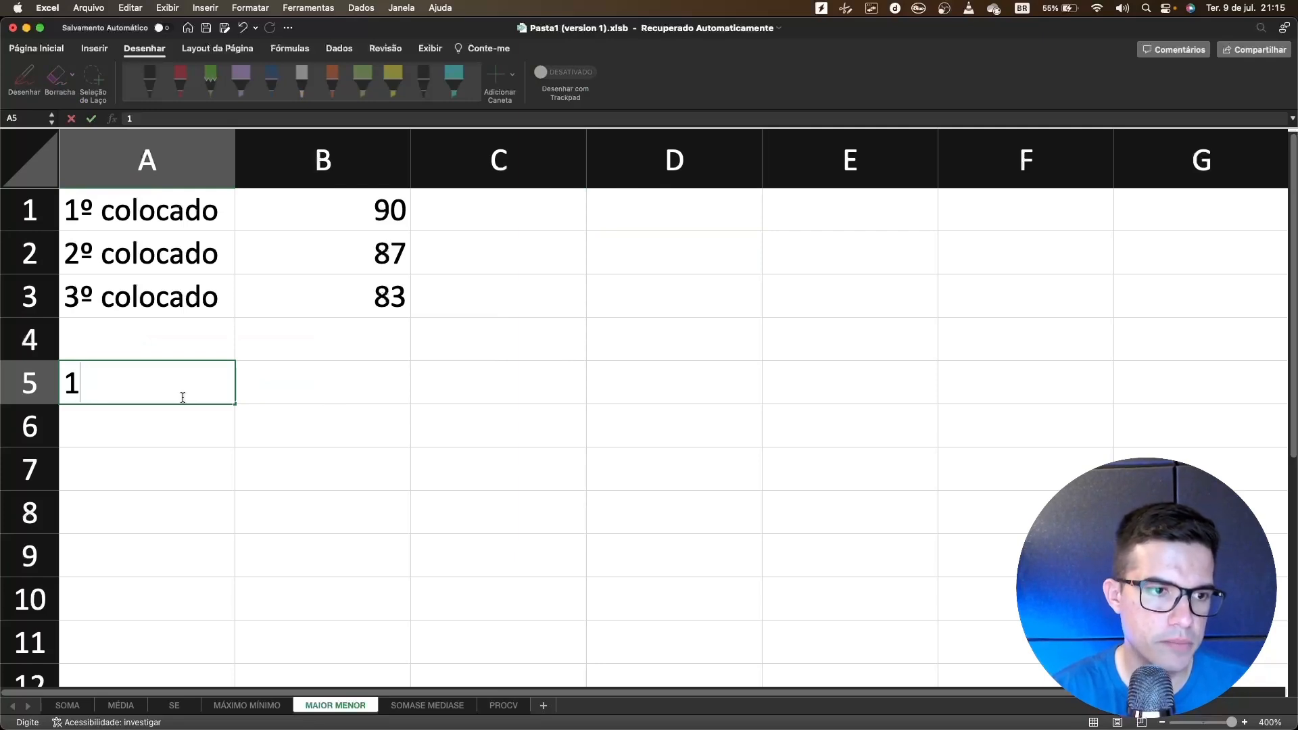
key(BackSpace)
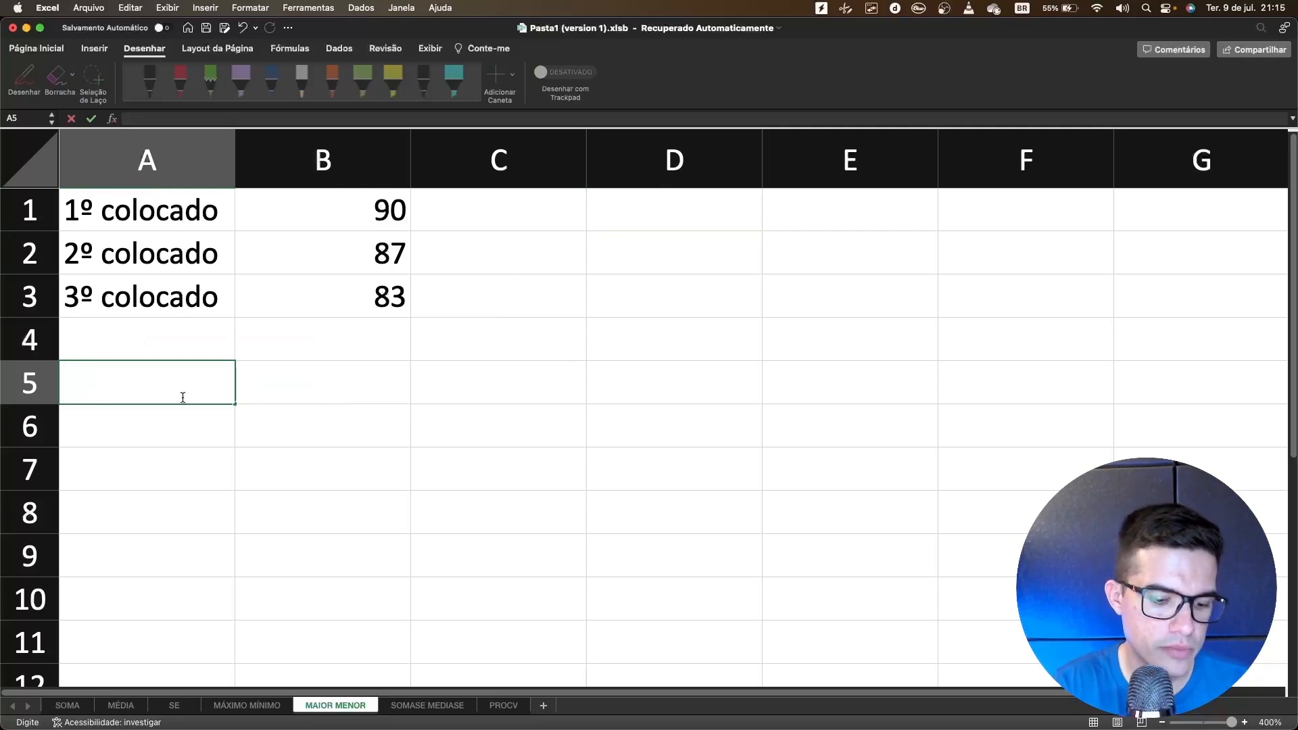
text(MAIOR NOTA)
key(Return)
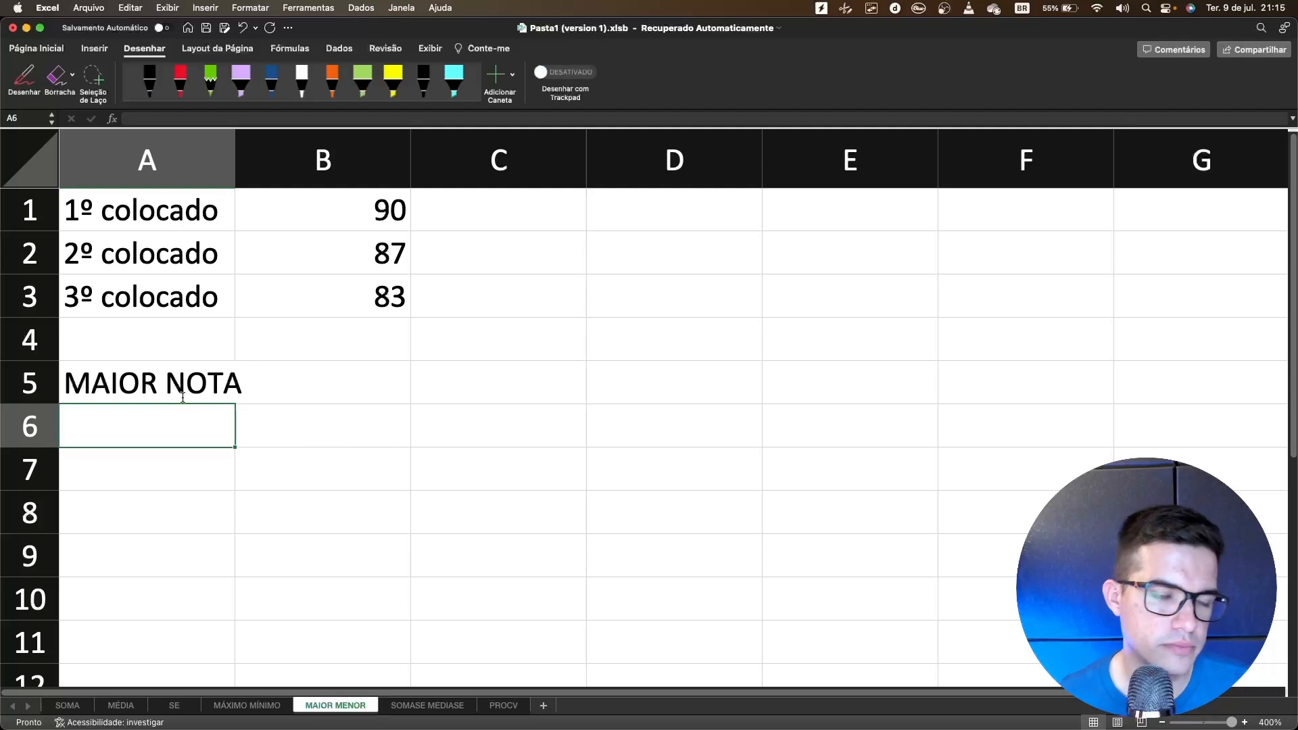
double_click(236, 177)
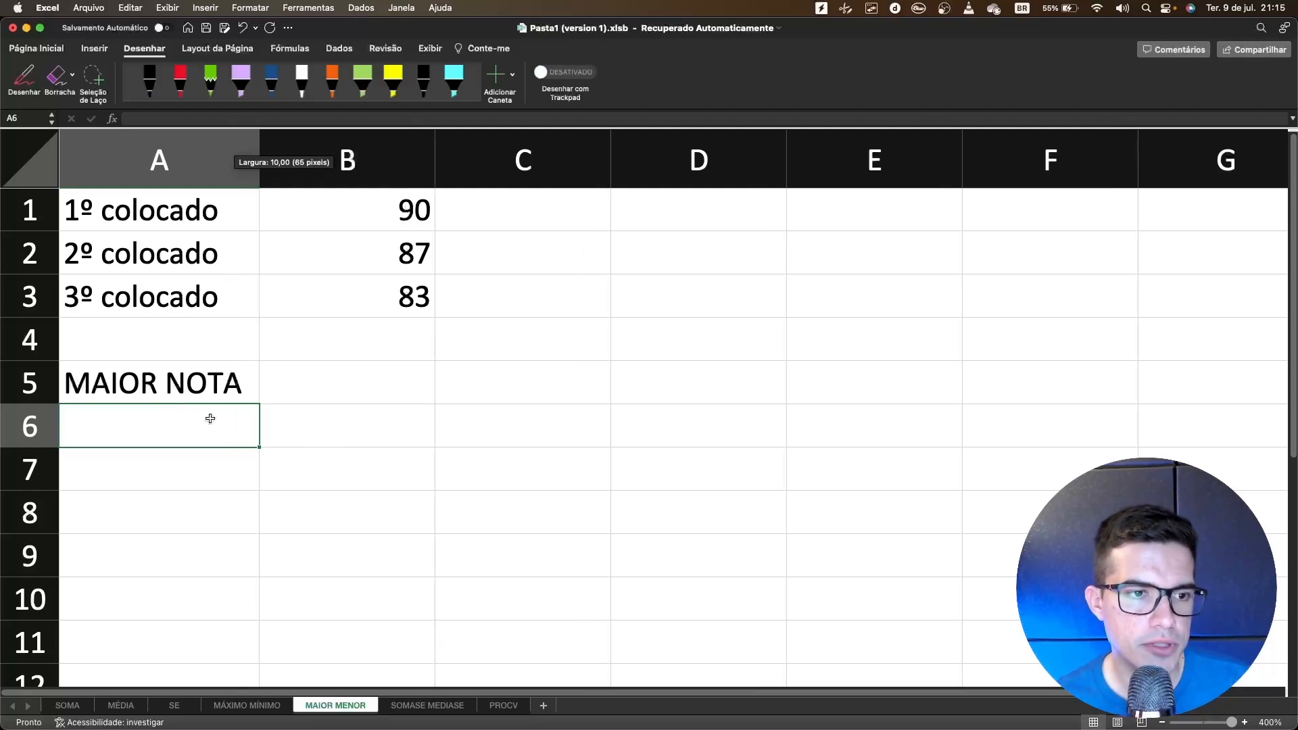
Enter "SEGUNDA MAIOR NOTA" in cell A6 and widen column A so the whole label fits
text(SEGUN)
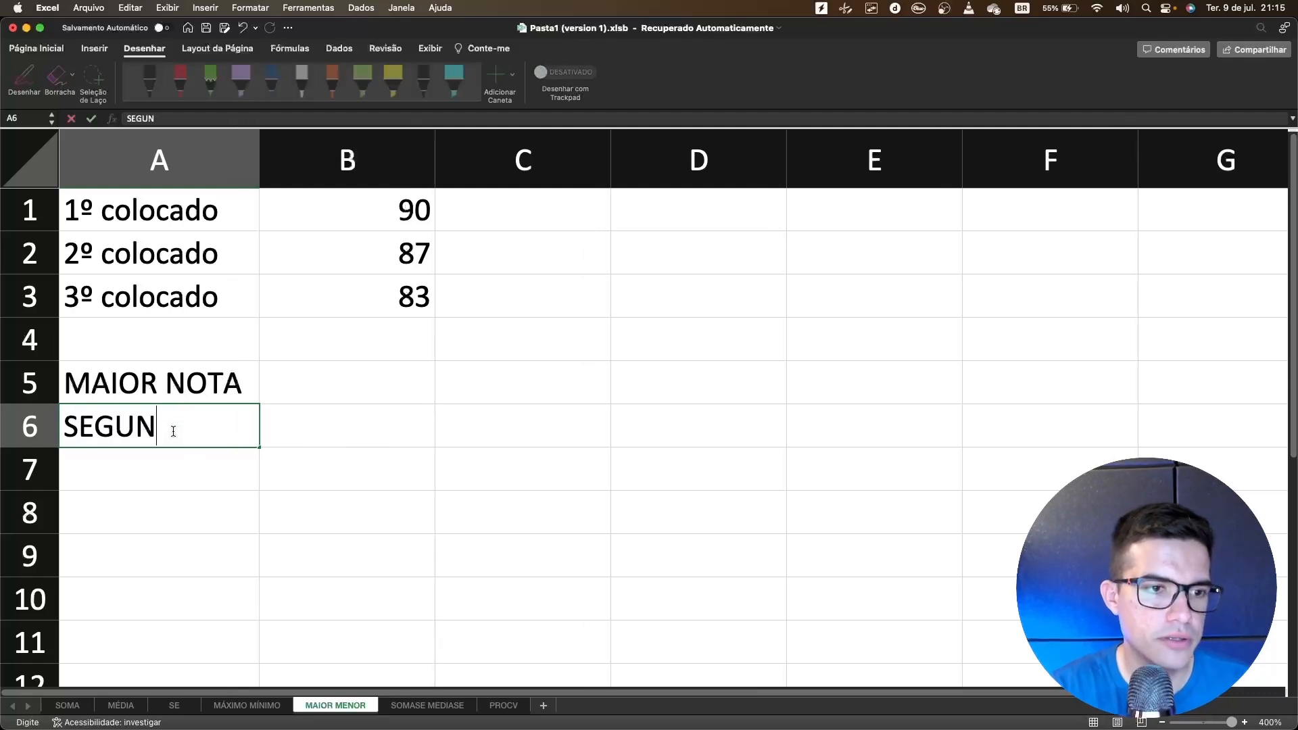
text(DA MAIOR)
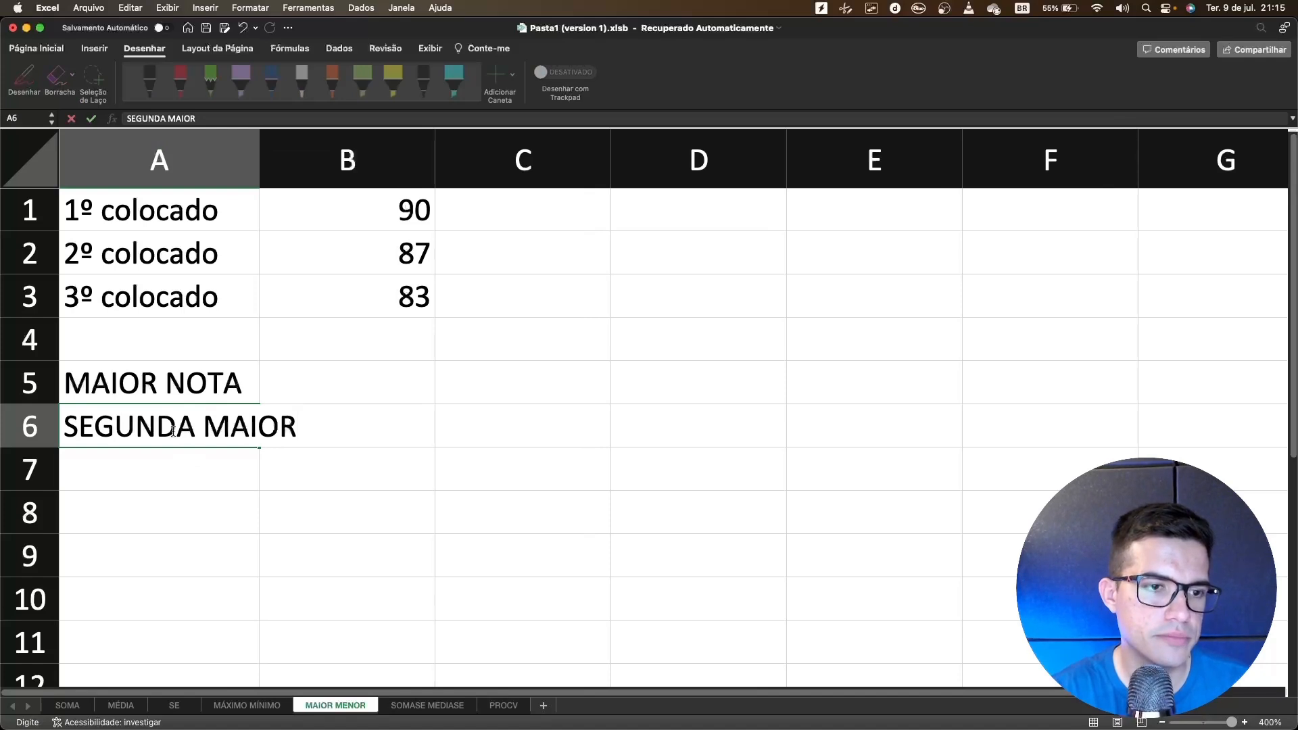
key(BackSpace)
key(BackSpace)
key(BackSpace)
key(BackSpace)
key(BackSpace)
text(MAIOR)
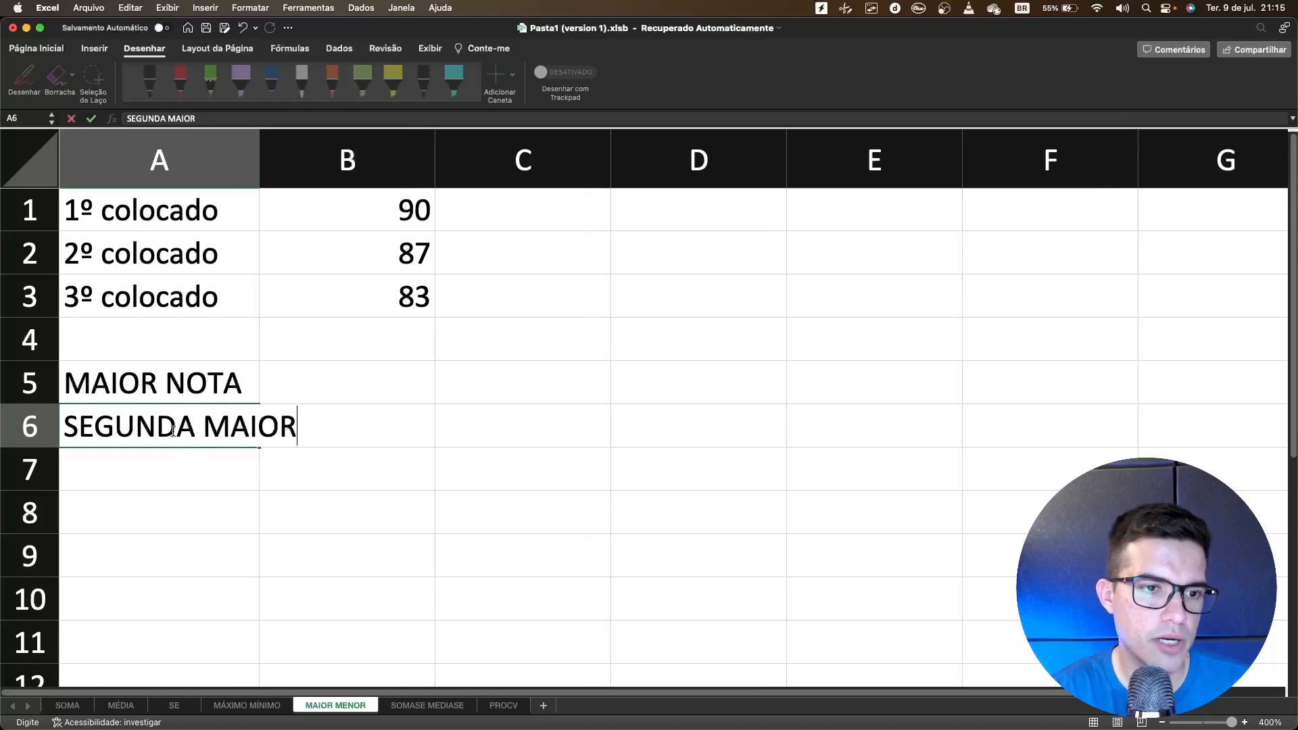
text( NOTA)
key(Return)
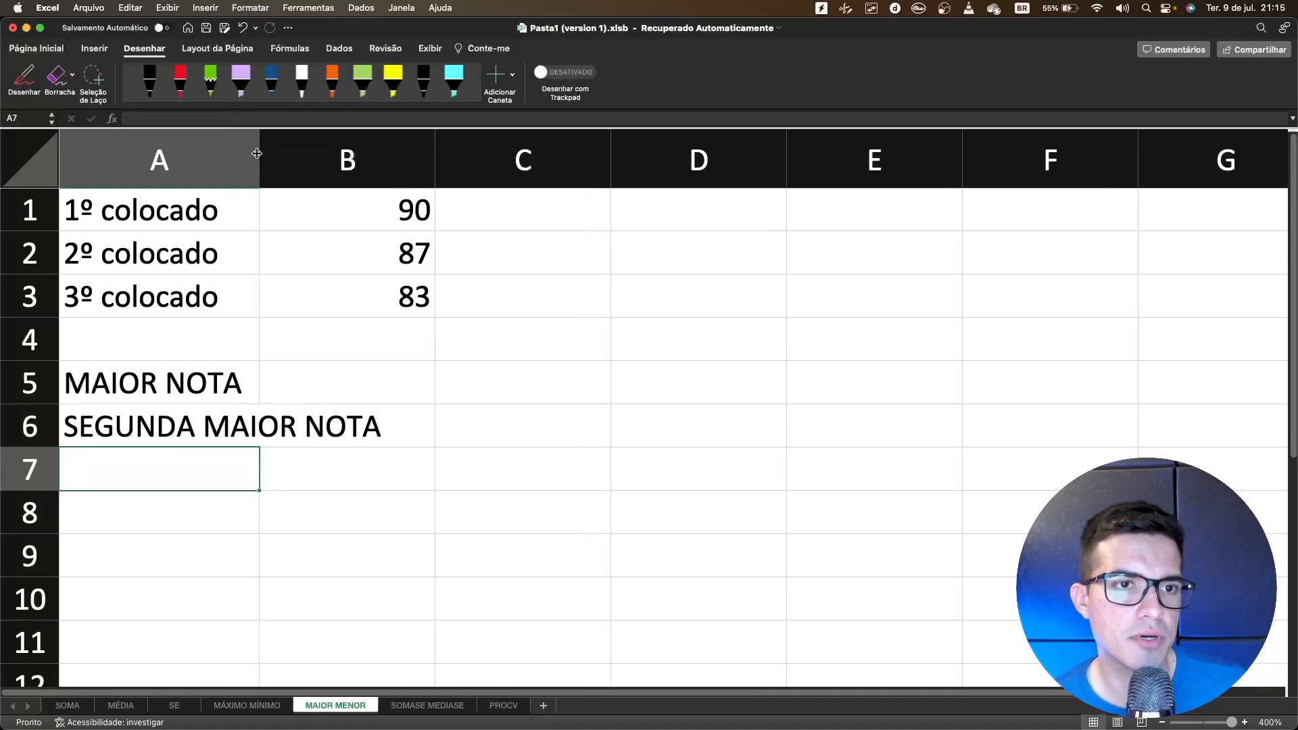
drag(257, 154, 408, 155)
Enter the formula =MAIOR(B1:B3;1) in cell B5 beside MAIOR NOTA
click(571, 384)
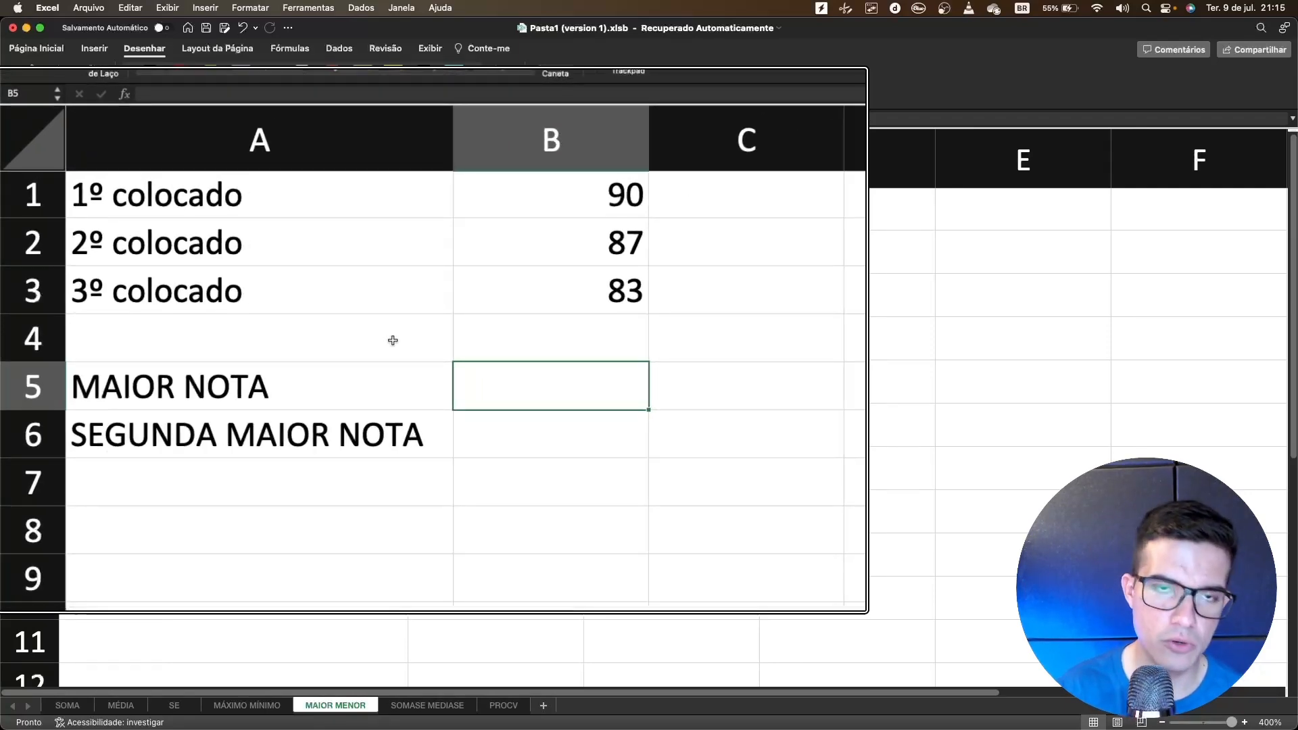
text(=MAI)
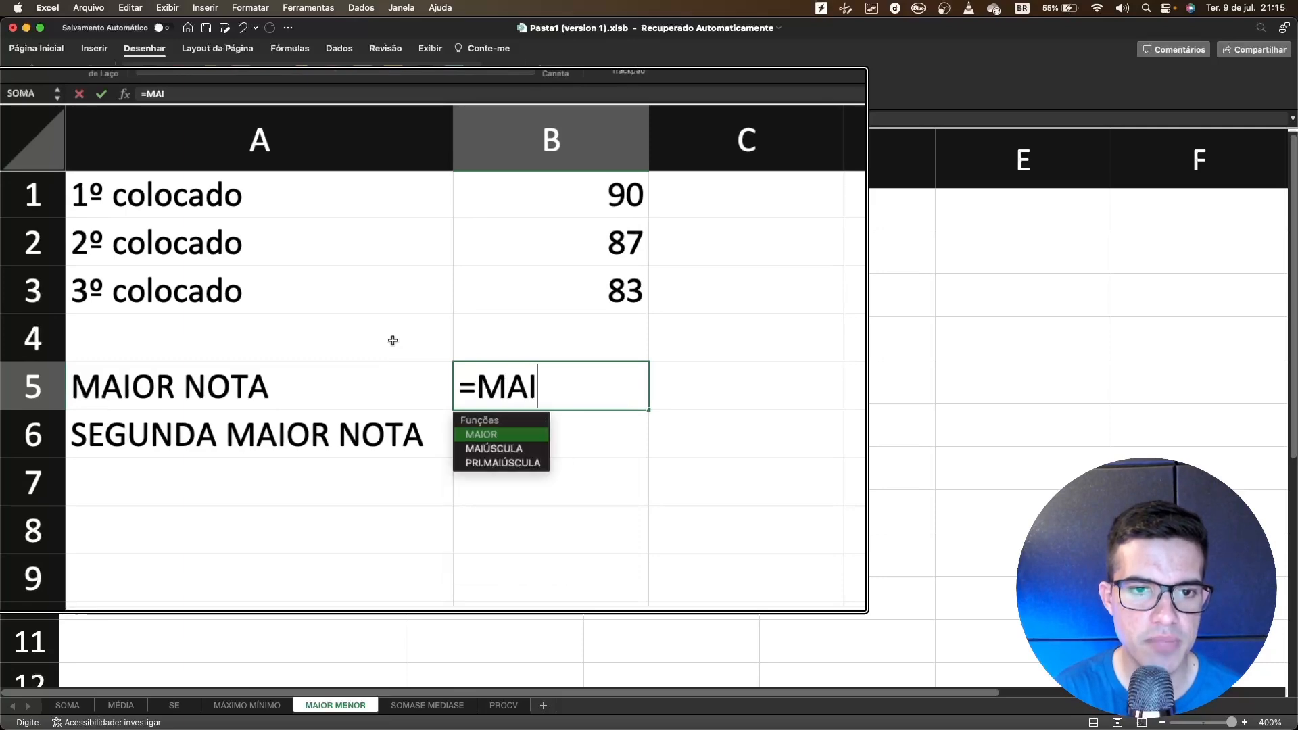
text(OR()
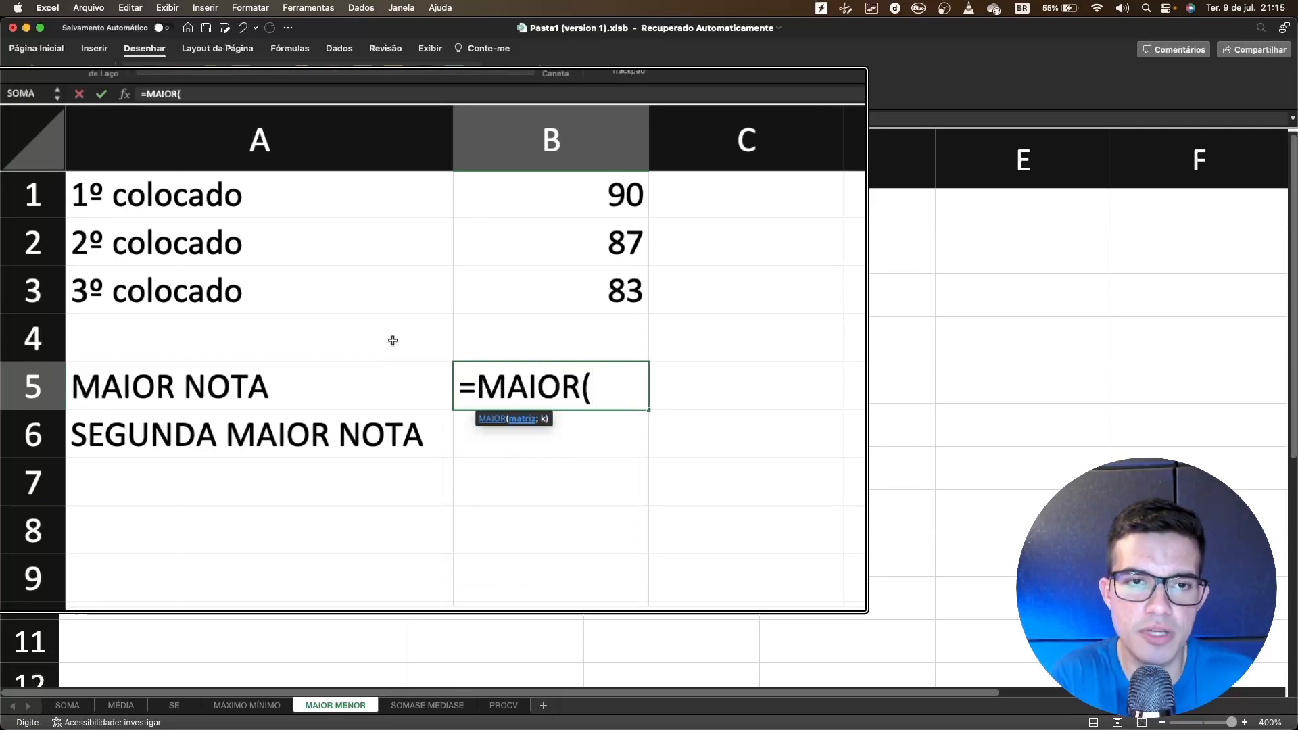
click(489, 212)
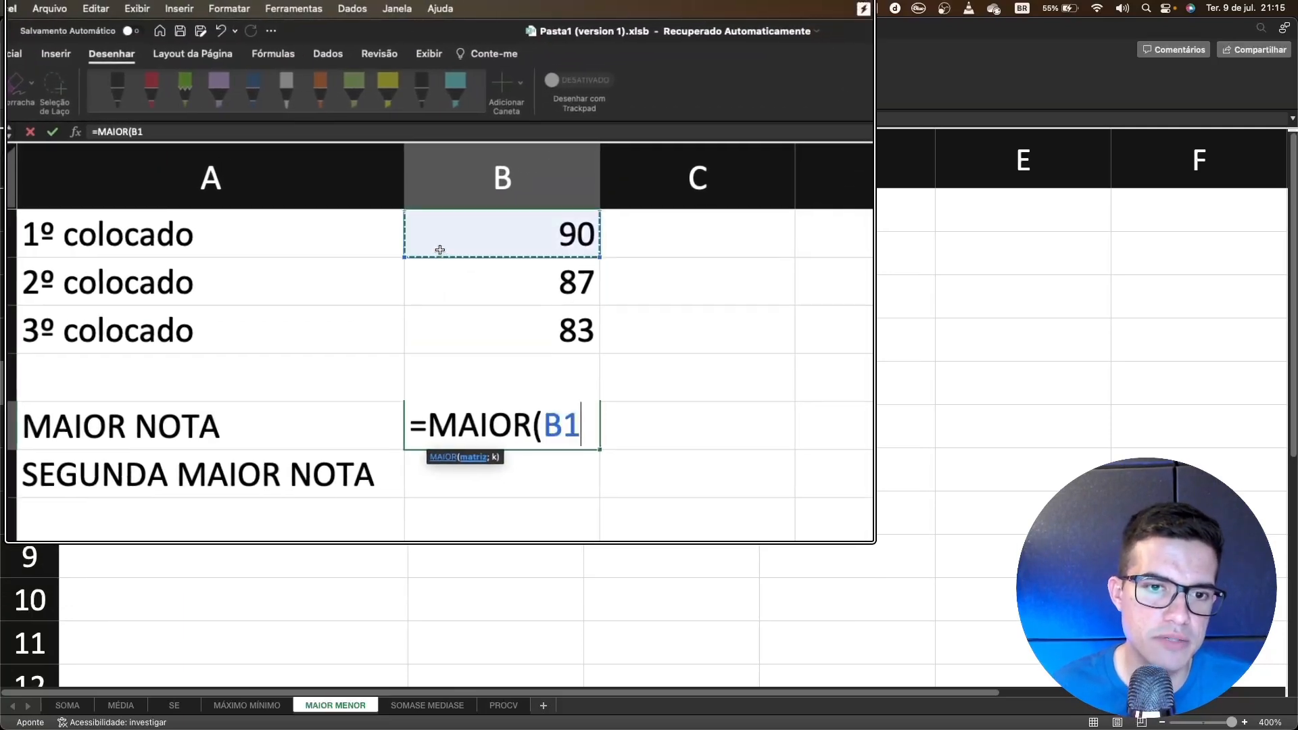
drag(440, 250, 443, 292)
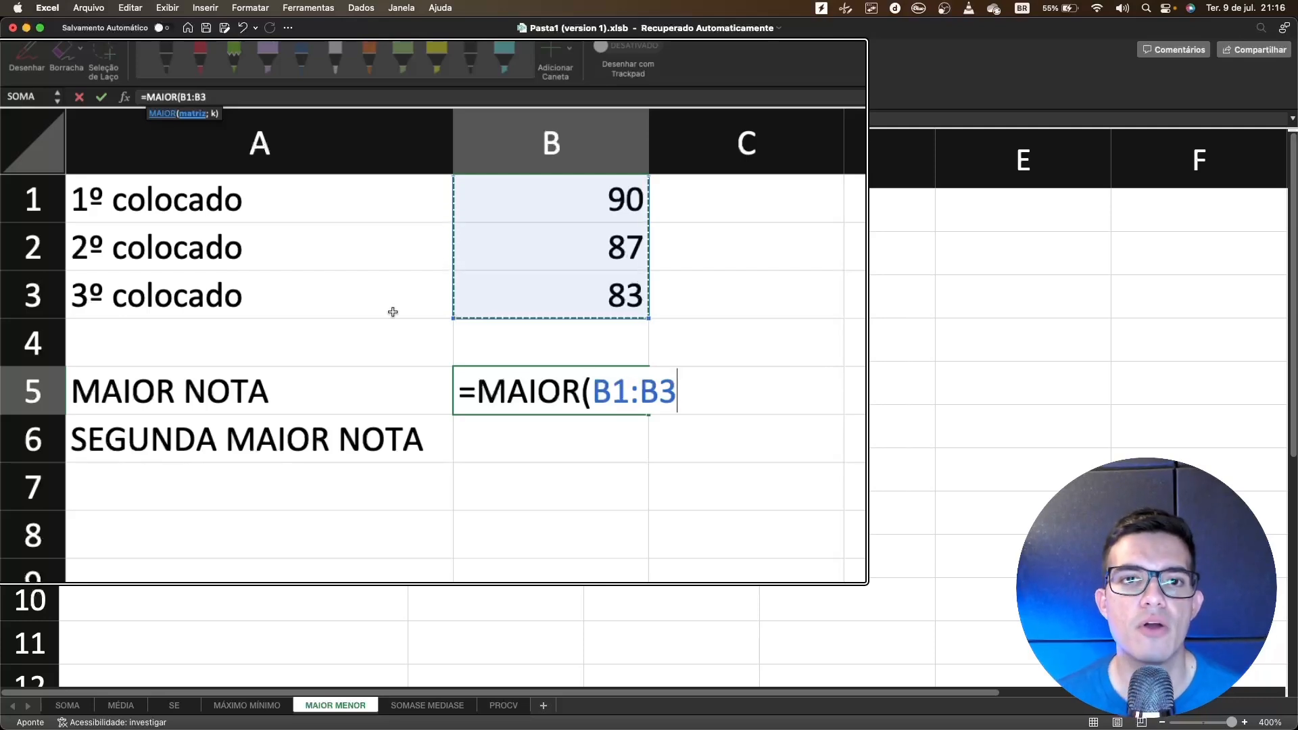
scroll(432, 310, up, 3)
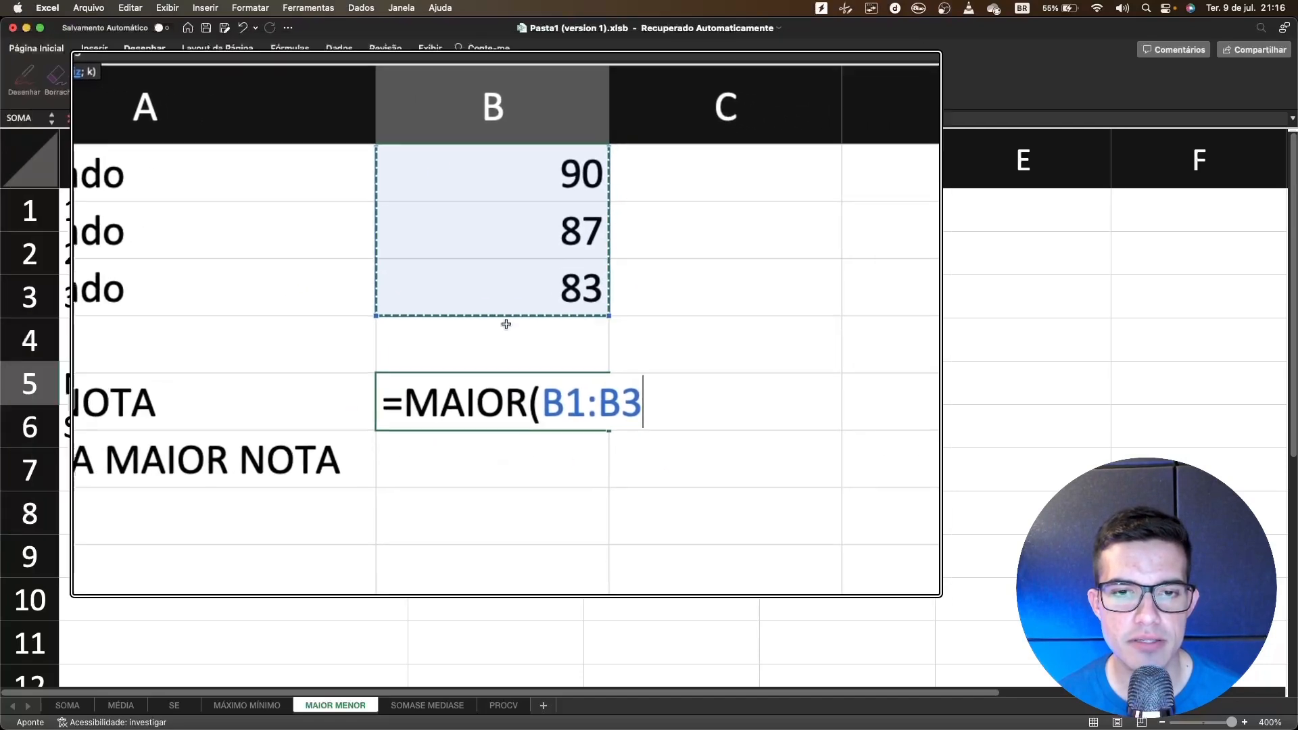
scroll(617, 338, up, 1)
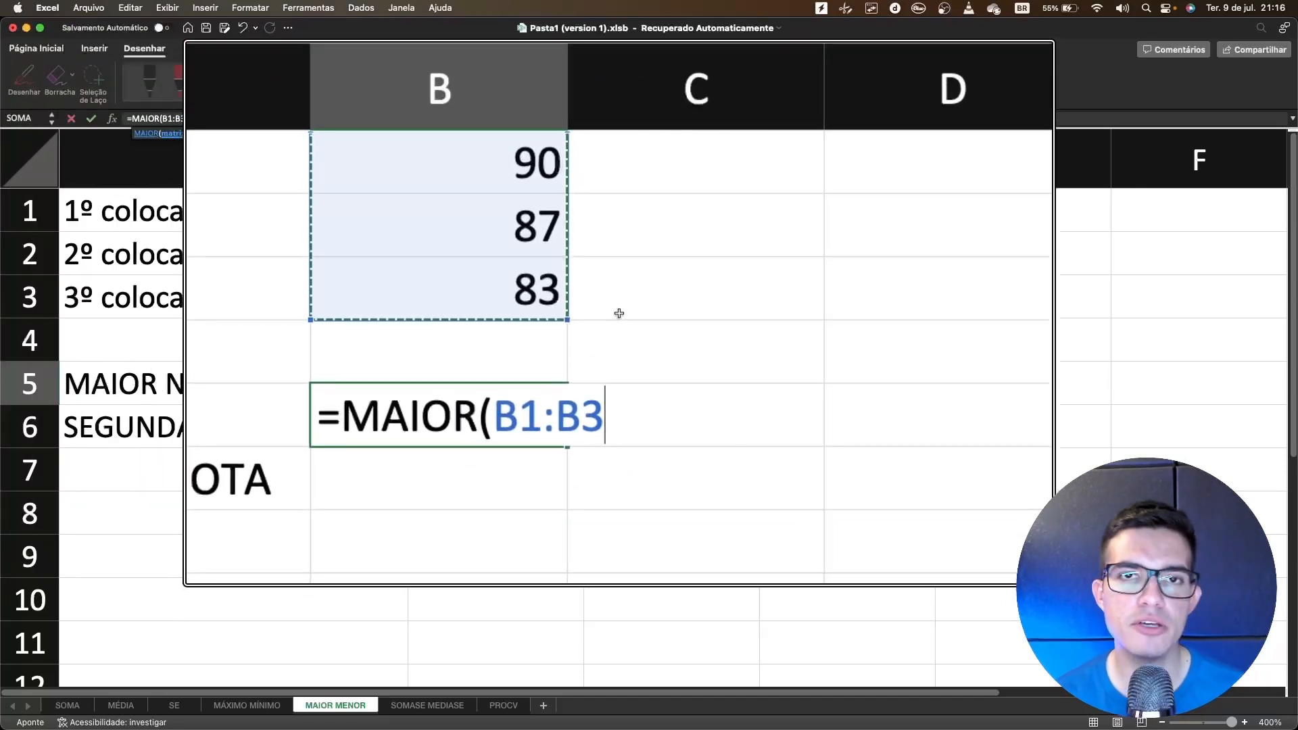
text(;1))
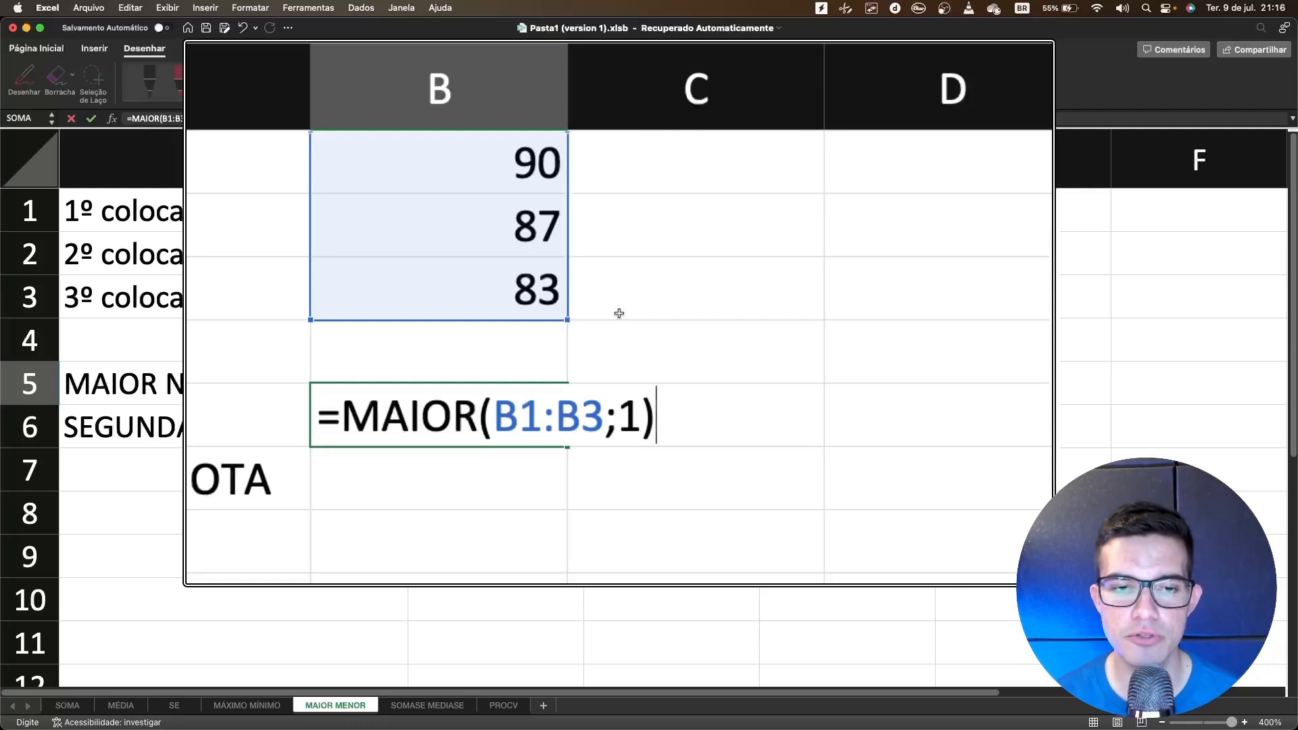
key(Return)
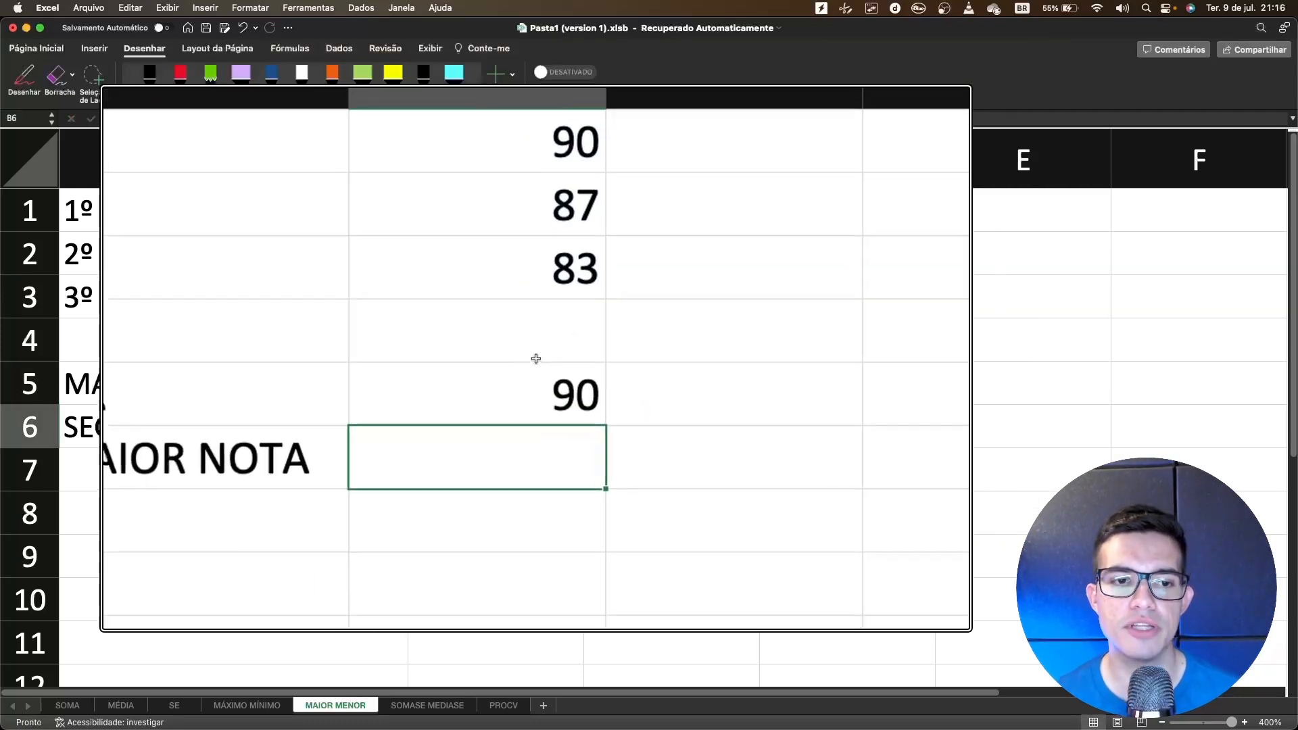
Enter the formula =MAIOR(B1:B3;2) in cell B6 beside SEGUNDA MAIOR NOTA
click(352, 423)
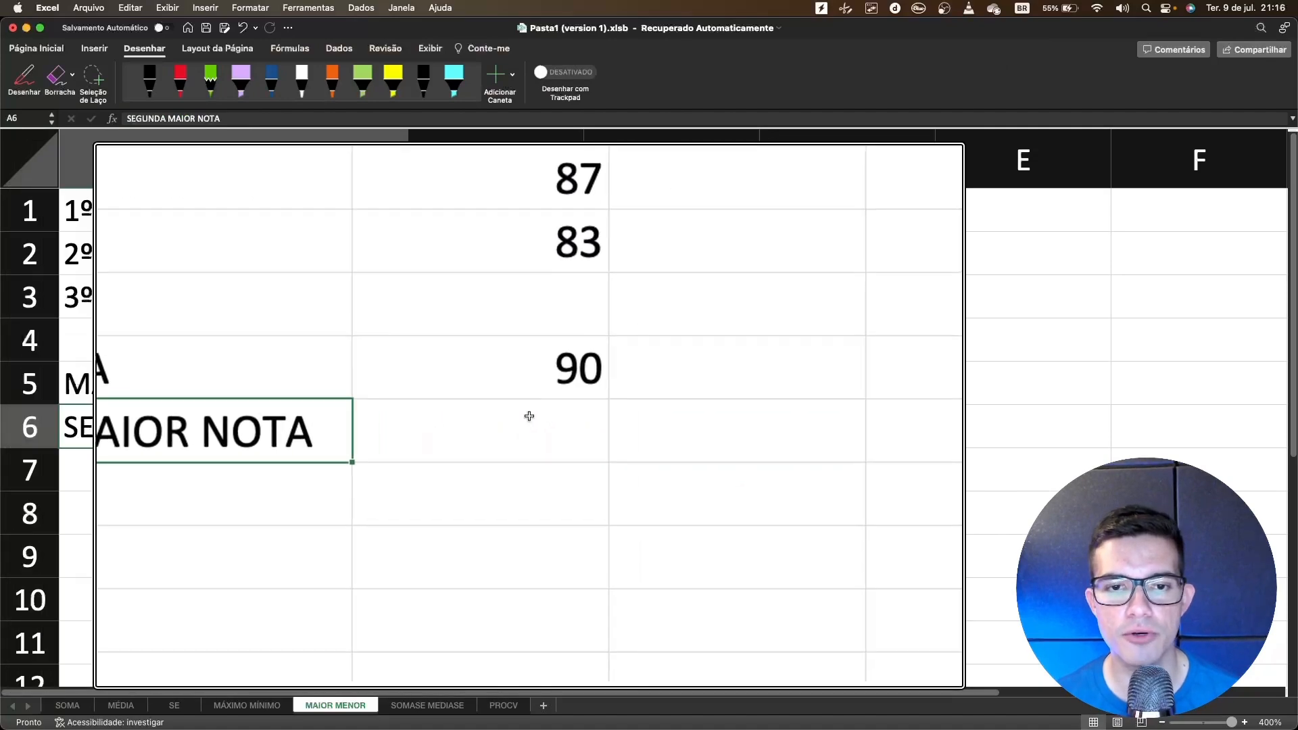
double_click(523, 420)
text(=)
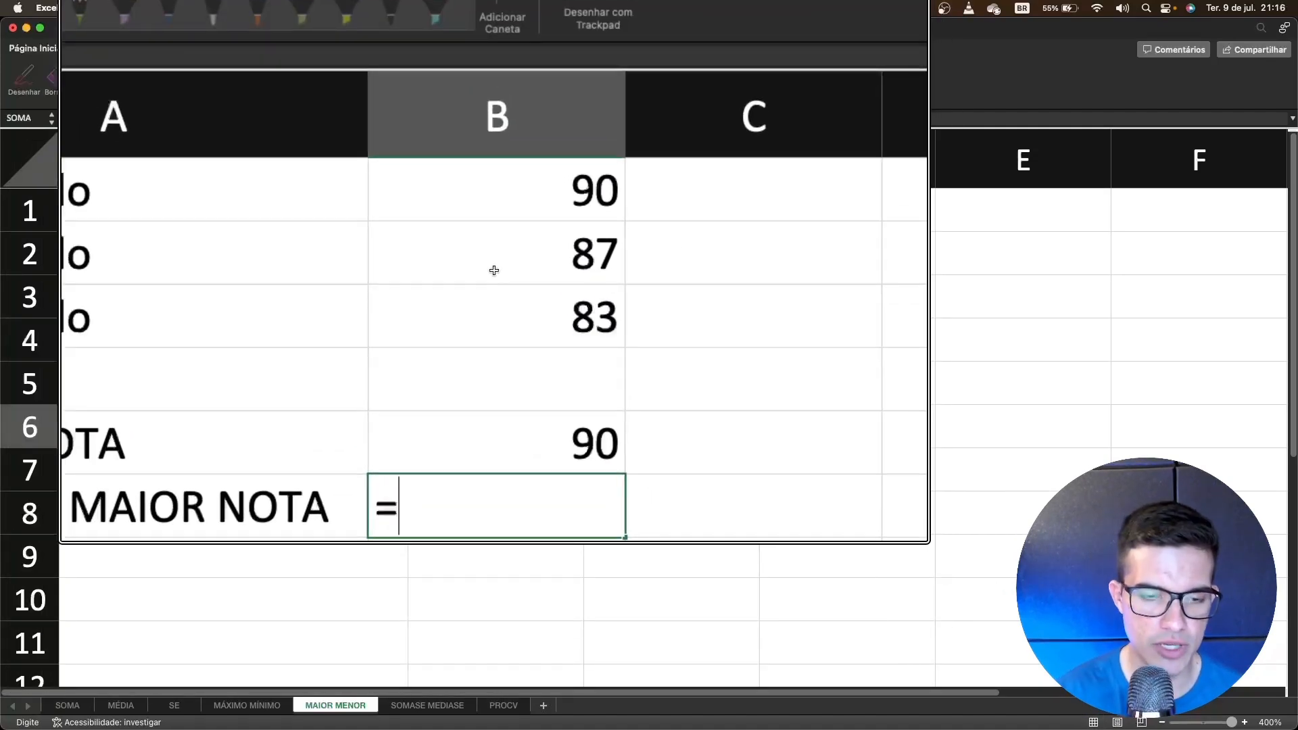
text(MAIOR()
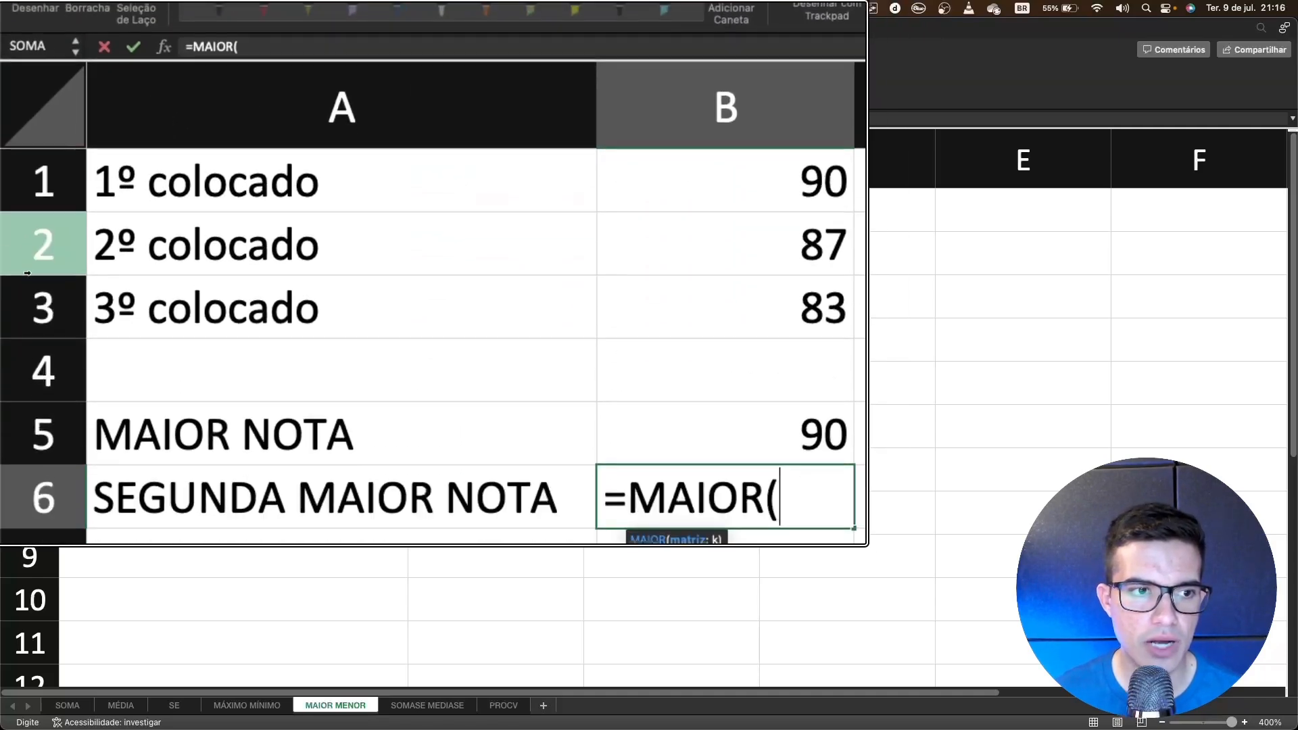
drag(495, 210, 481, 292)
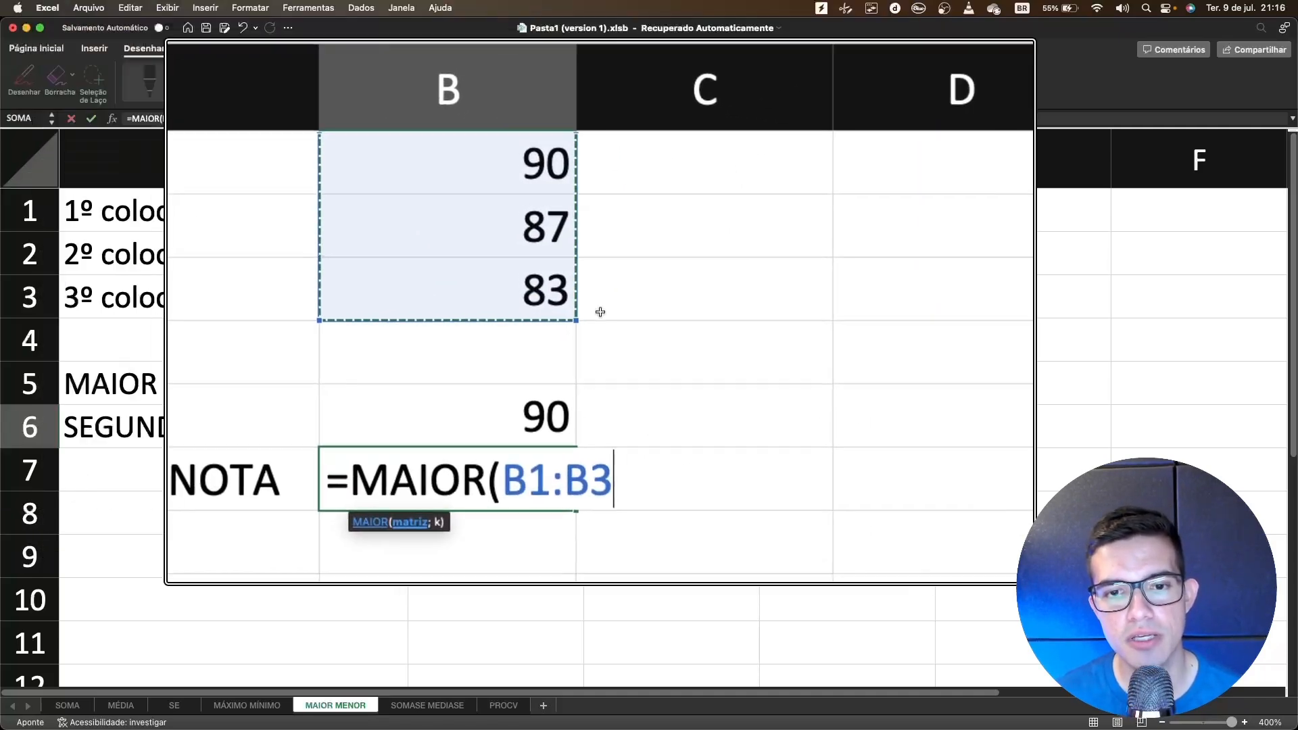
text(;3)
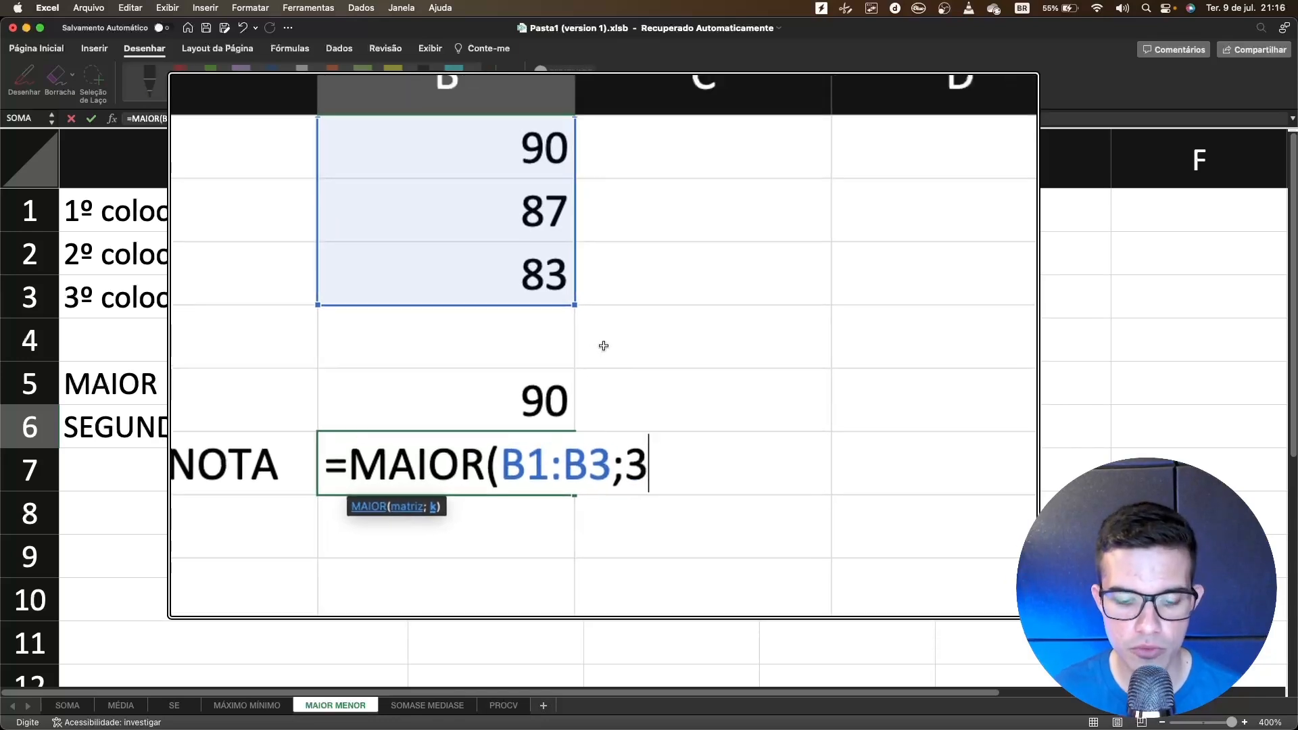
key(BackSpace)
text(2)
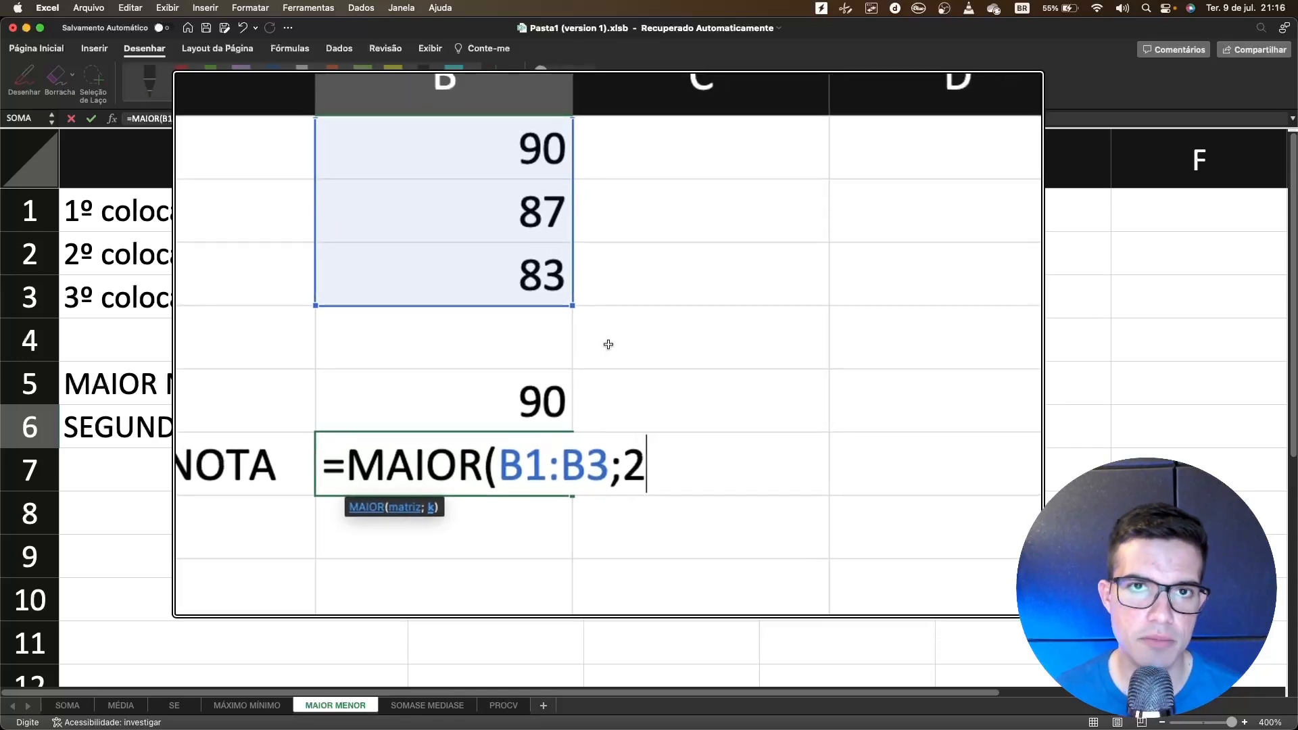
text())
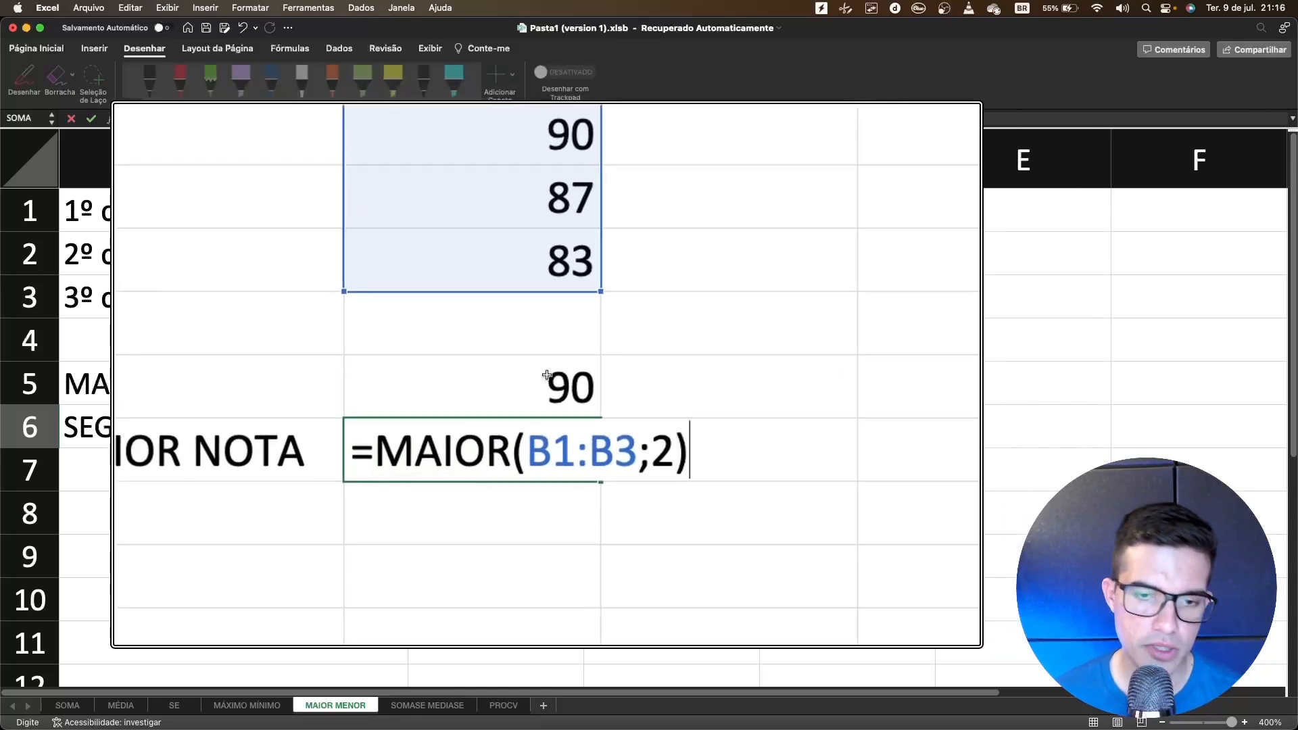
key(Return)
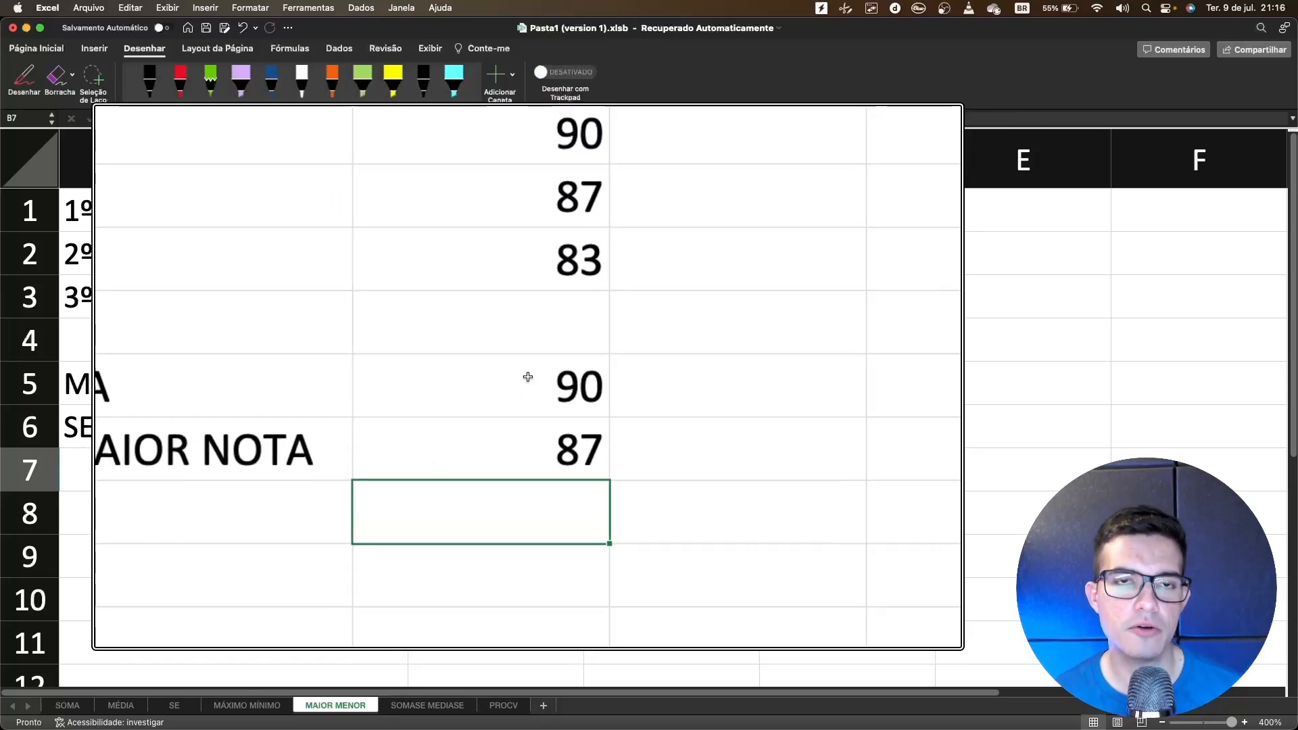
On the MÁXIMO MÍNIMO worksheet, cross out the MAIOR(A1:C3;3) argument of the SE formula with the red pen
scroll(517, 368, down, 3)
scroll(514, 365, down, 1)
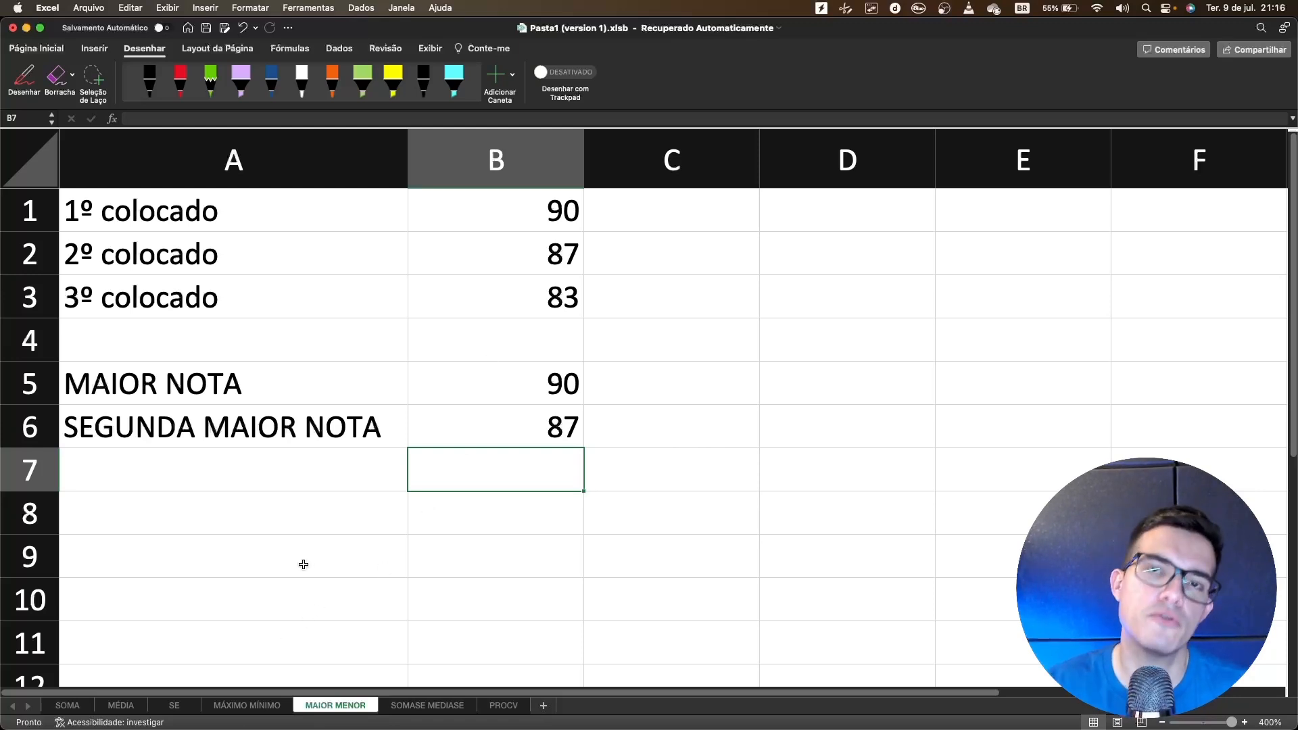
click(259, 705)
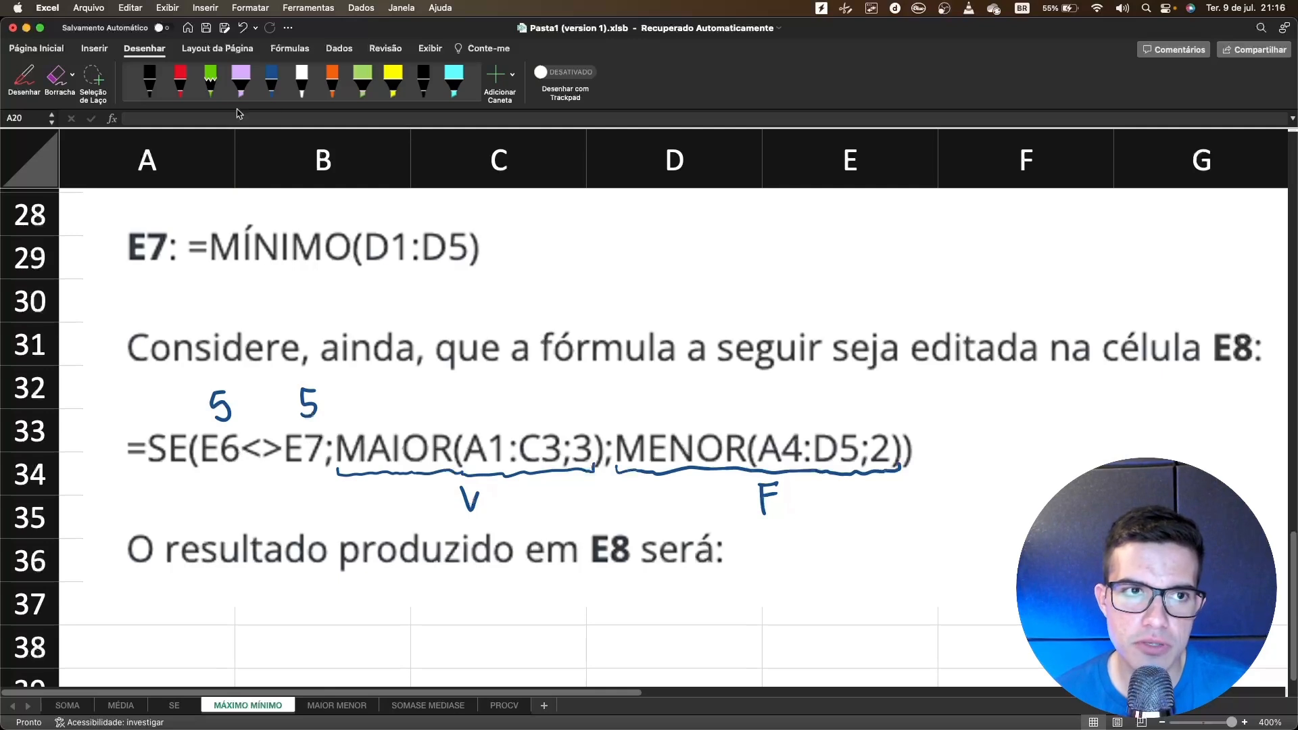
click(180, 80)
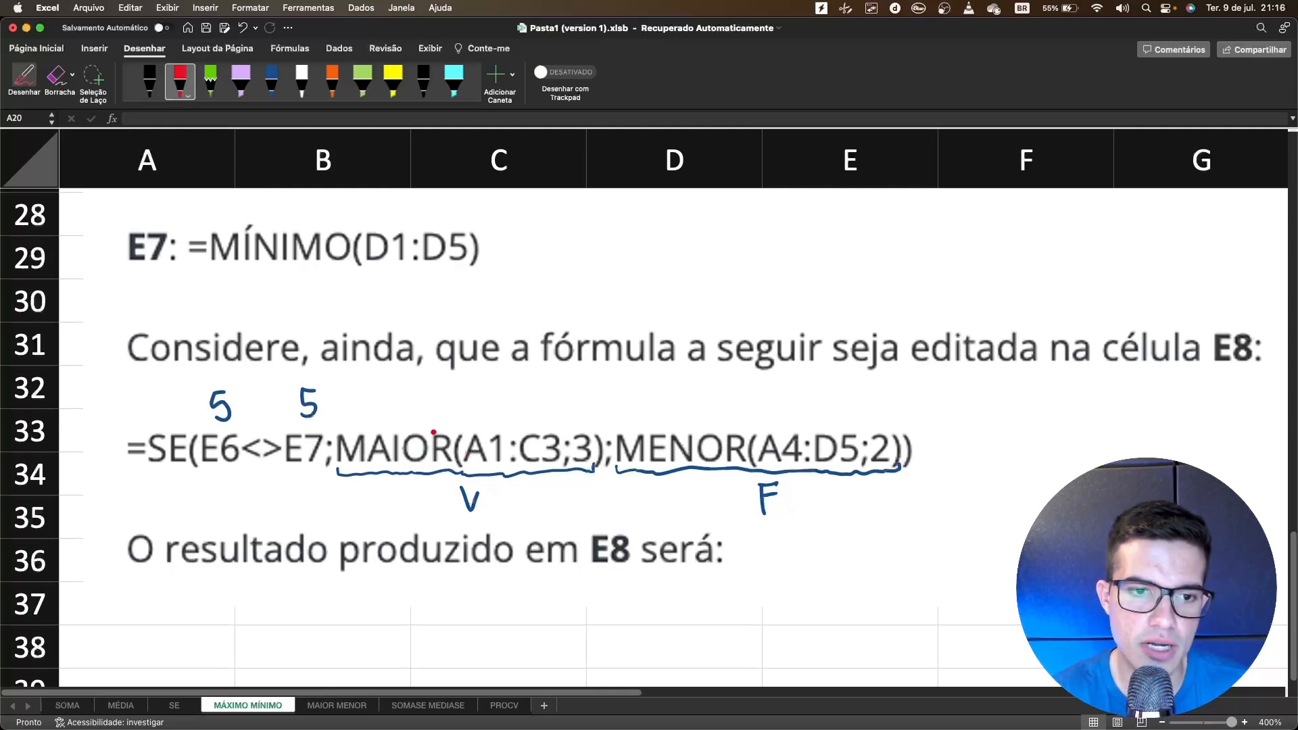
drag(420, 421, 524, 461)
drag(428, 491, 507, 413)
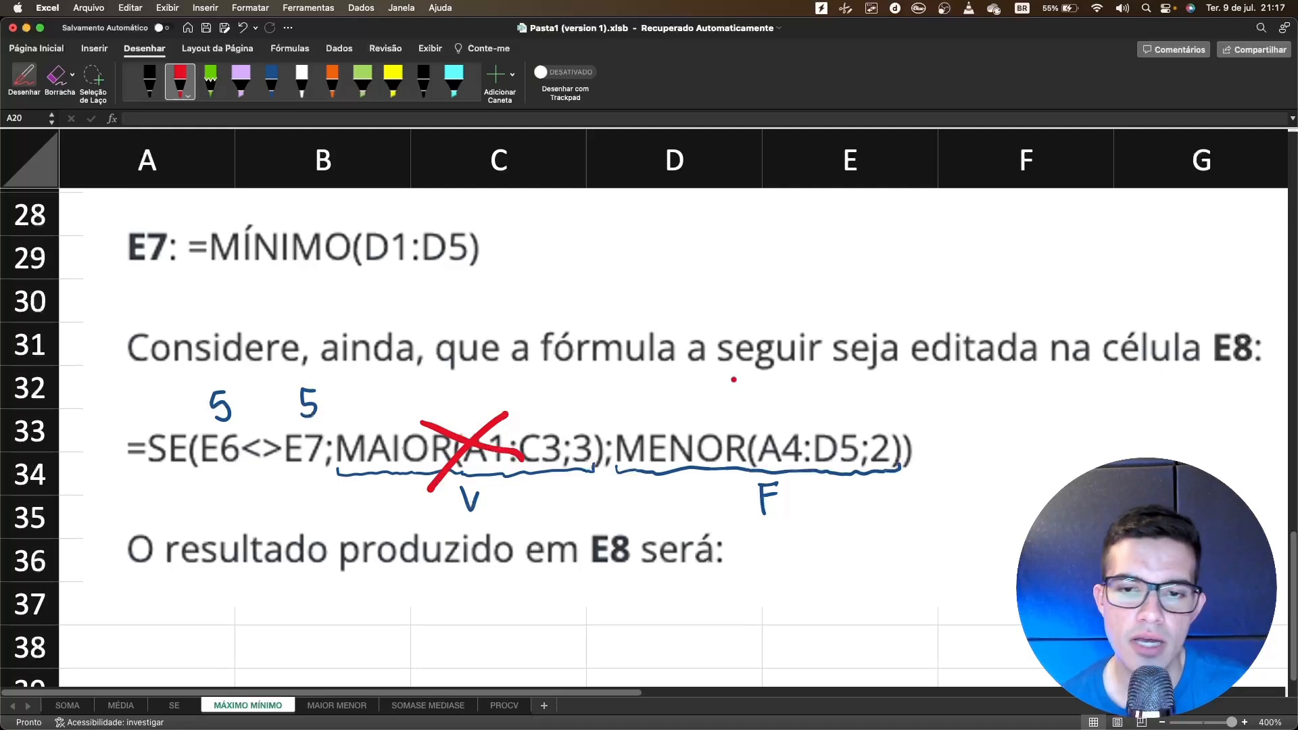
Circle the values 4 and 5 in cells A4 and A5 of the question's table with the blue pen
click(271, 80)
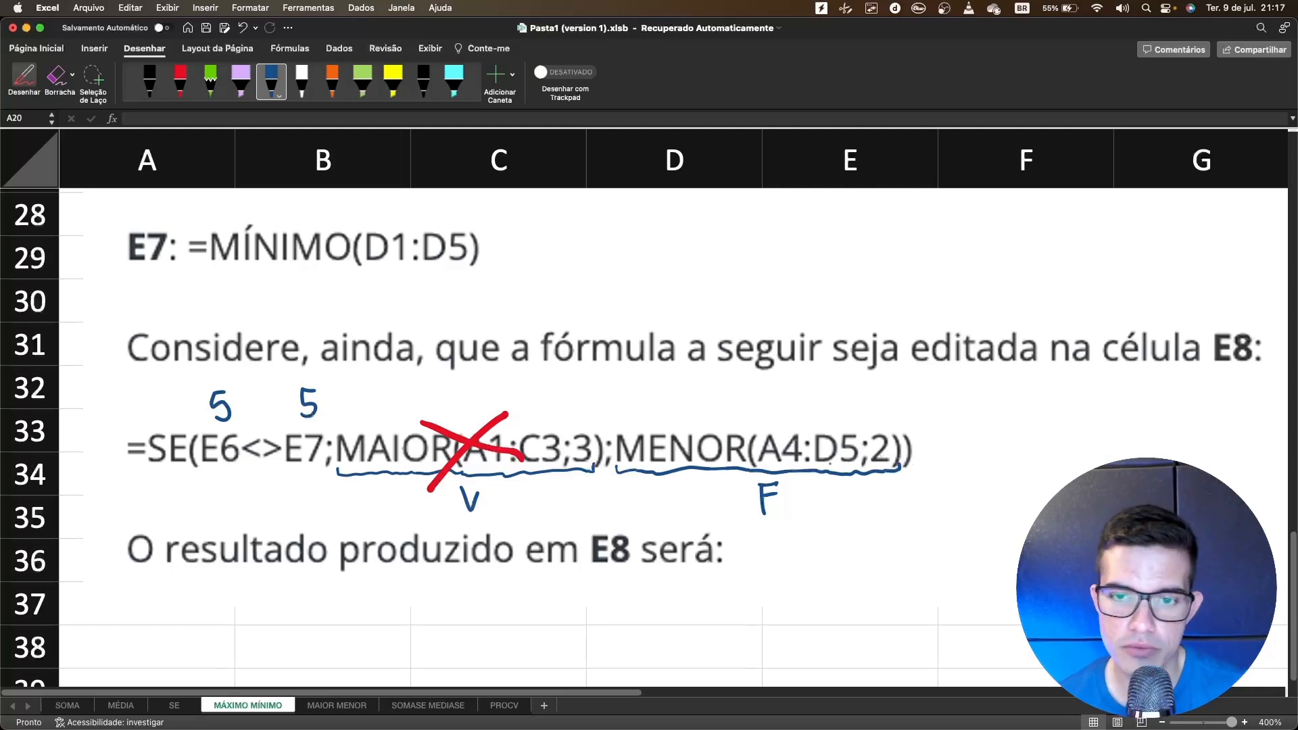
scroll(952, 399, up, 10)
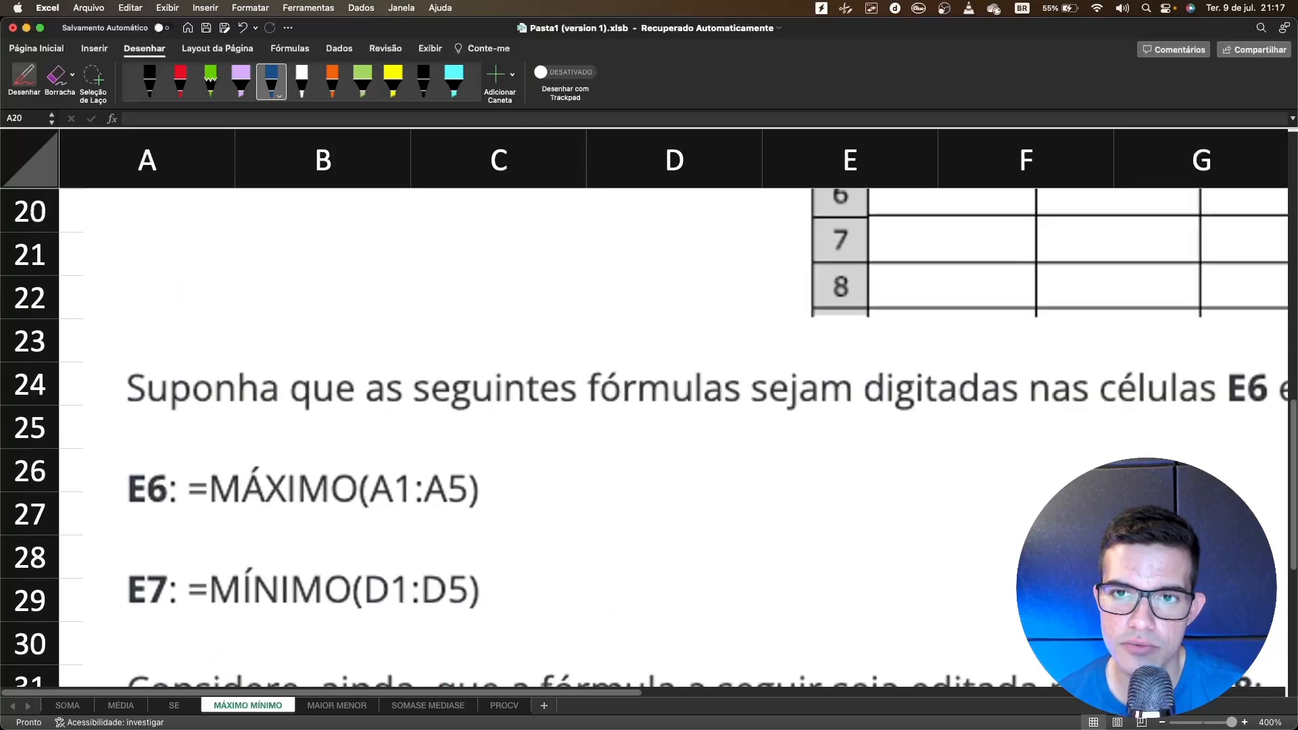
scroll(676, 405, right, 10)
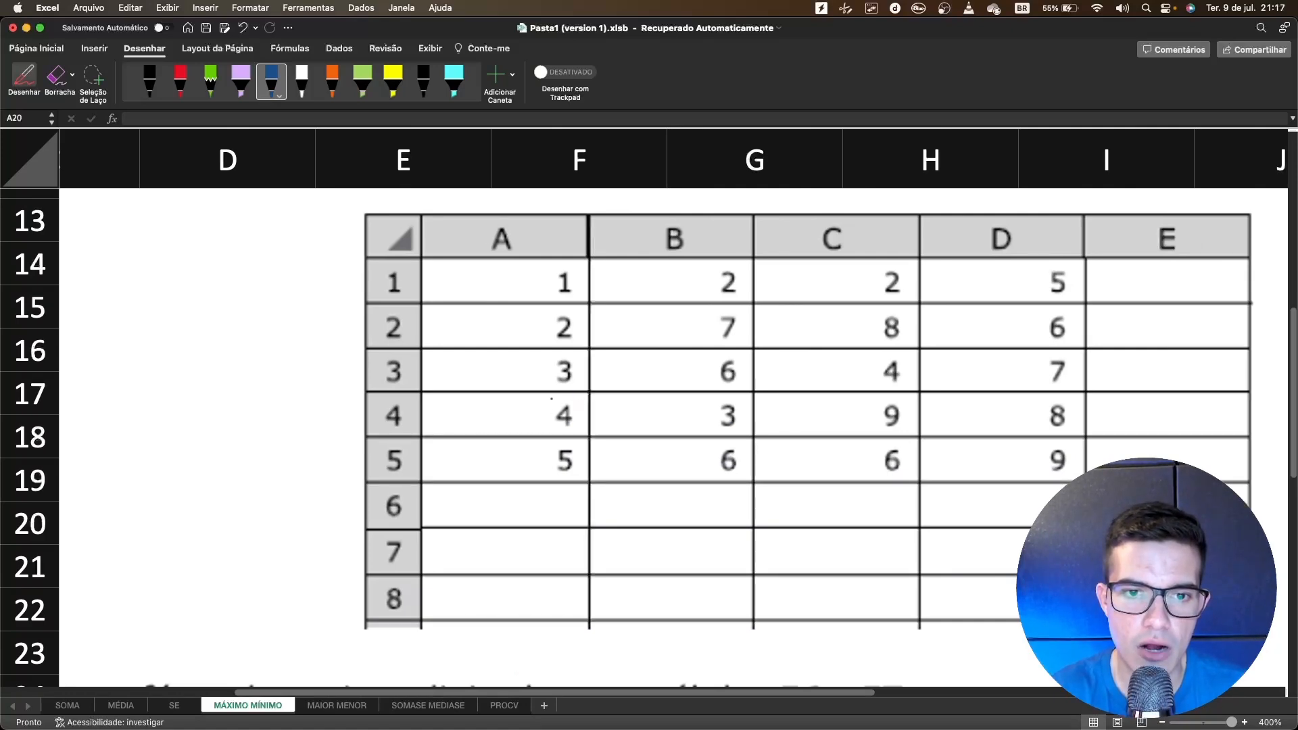
mouse_move(540, 409)
mouse_down()
mouse_move(555, 394)
mouse_move(535, 416)
mouse_move(549, 484)
mouse_move(589, 443)
mouse_up()
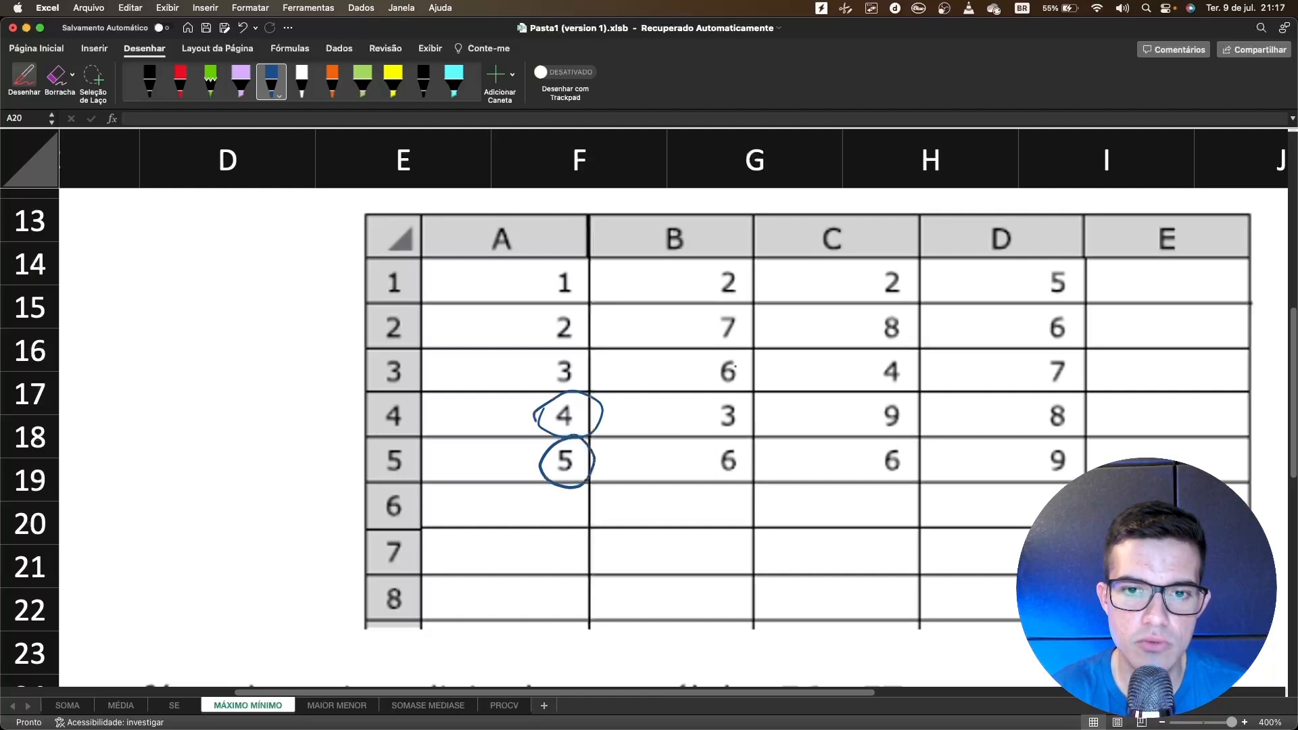
Circle the values in cells B4:D5 of the question's table with the blue pen
mouse_move(741, 398)
mouse_down()
mouse_move(764, 465)
mouse_move(742, 429)
mouse_up()
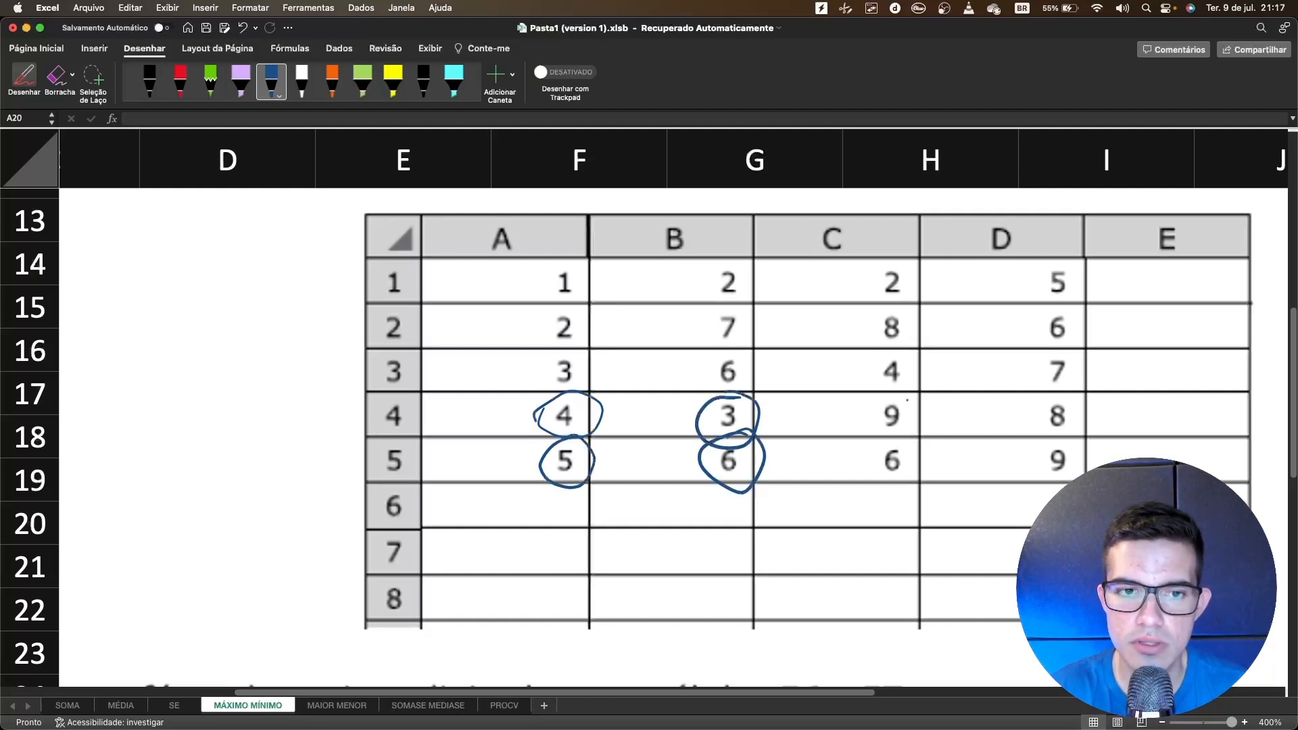
mouse_move(902, 388)
mouse_down()
mouse_move(879, 445)
mouse_move(899, 386)
mouse_up()
mouse_move(916, 439)
mouse_down()
mouse_move(860, 467)
mouse_move(920, 443)
mouse_up()
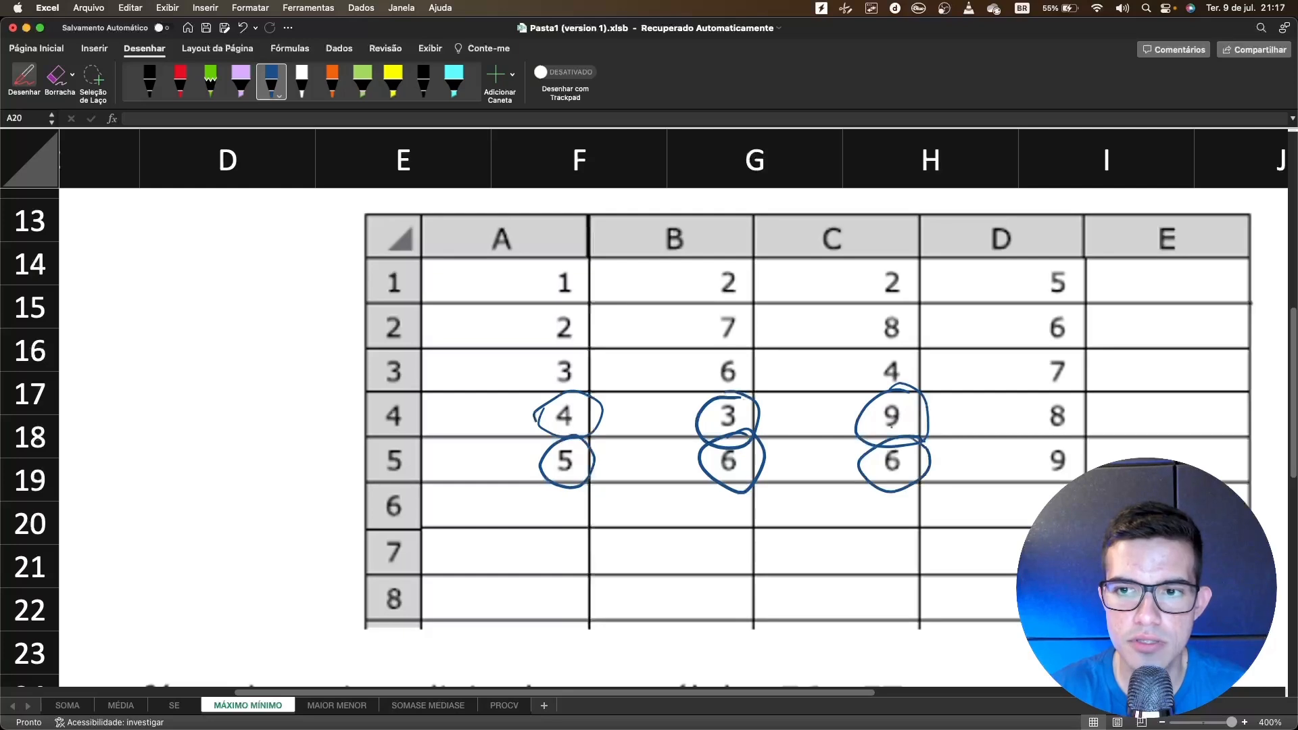
mouse_move(1068, 403)
mouse_down()
mouse_move(1034, 395)
mouse_move(1088, 420)
mouse_move(1087, 466)
mouse_up()
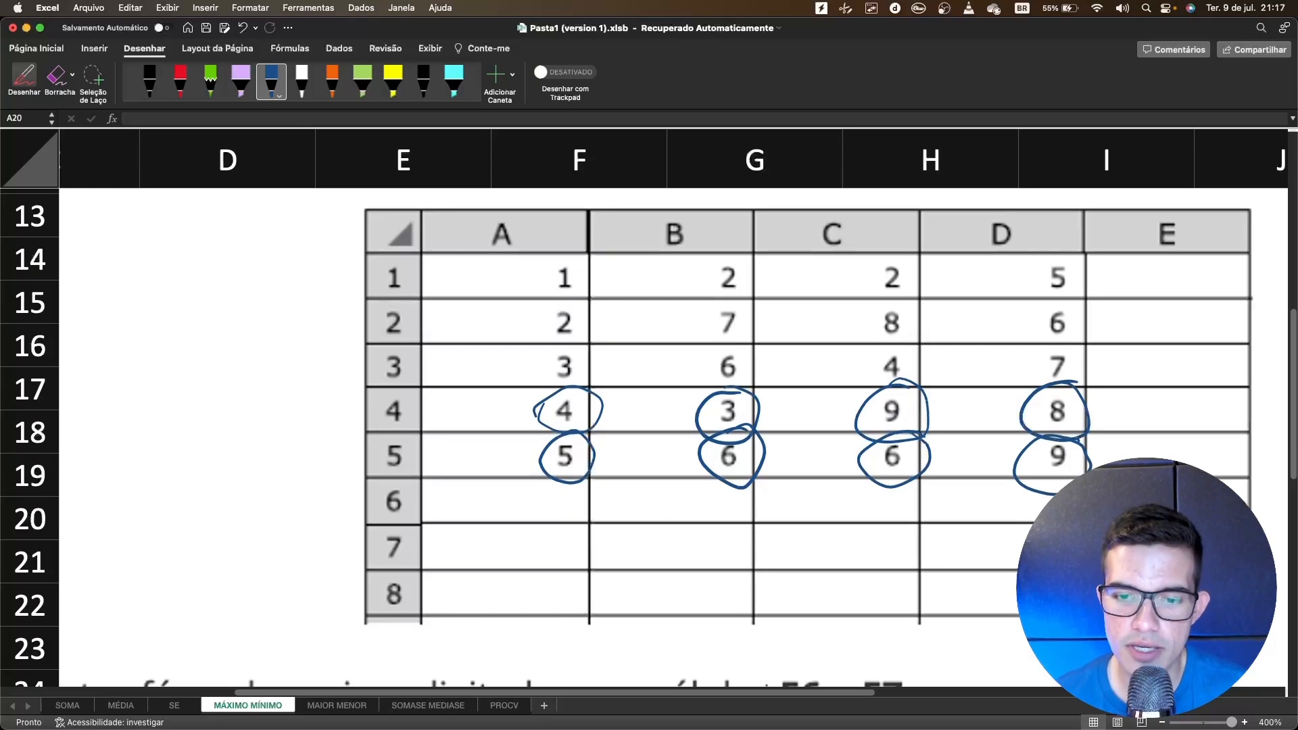
Write "1º menor" beside the circled 3 in B4 and "2º menor" beside the circled 4 in A4 with the blue pen
scroll(661, 517, left, 5)
scroll(642, 555, down, 5)
scroll(626, 590, down, 8)
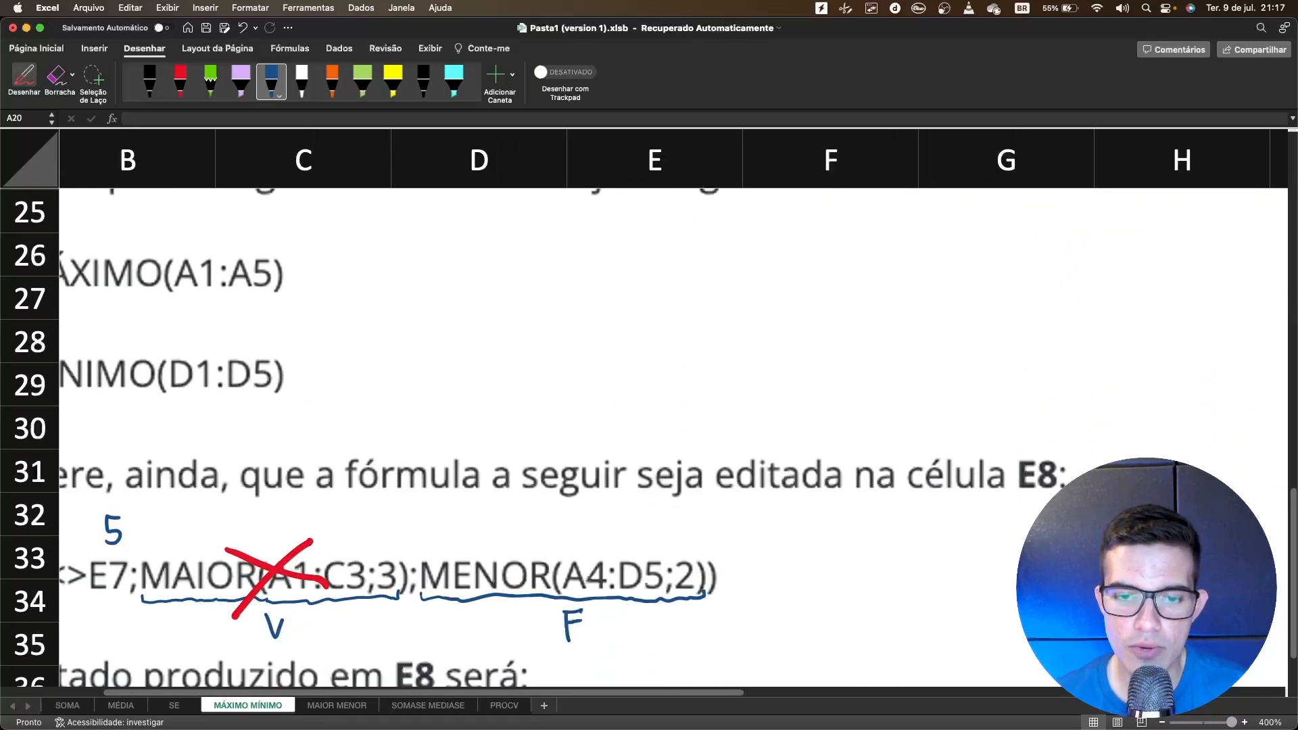
scroll(864, 588, right, 5)
scroll(863, 588, up, 2)
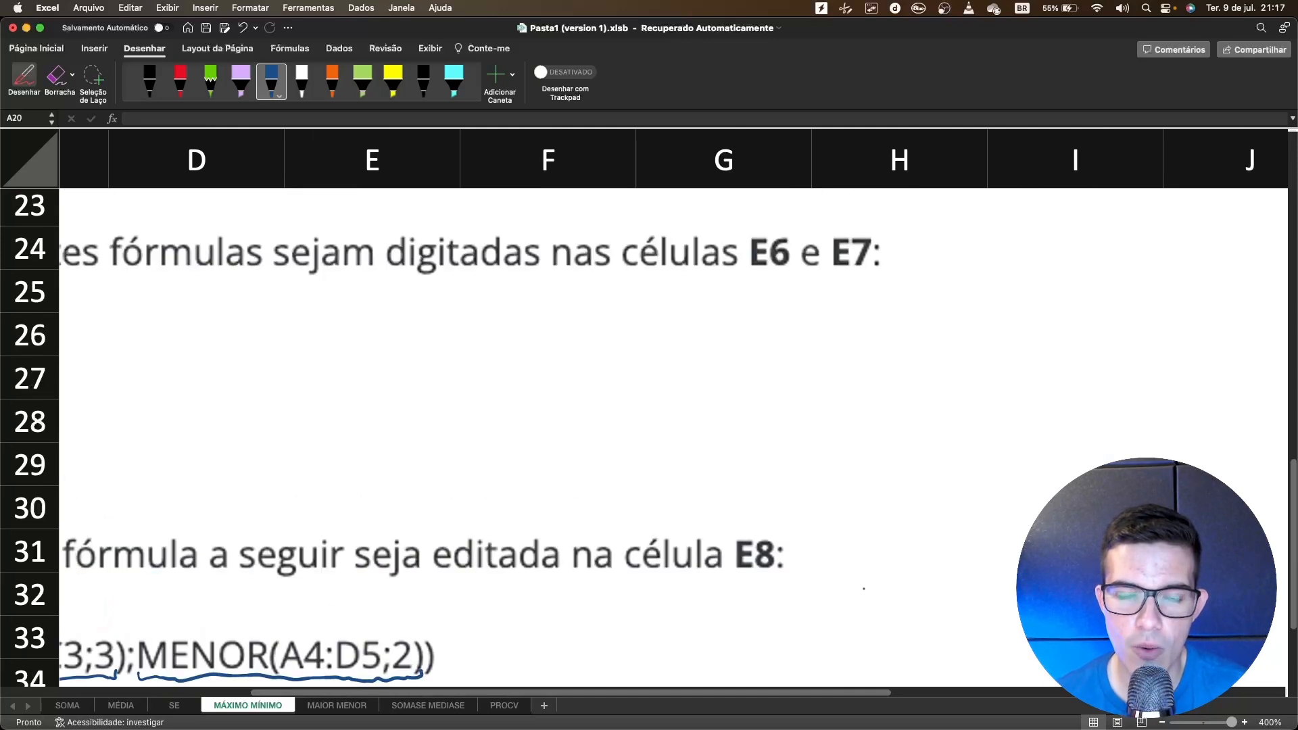
scroll(864, 588, up, 10)
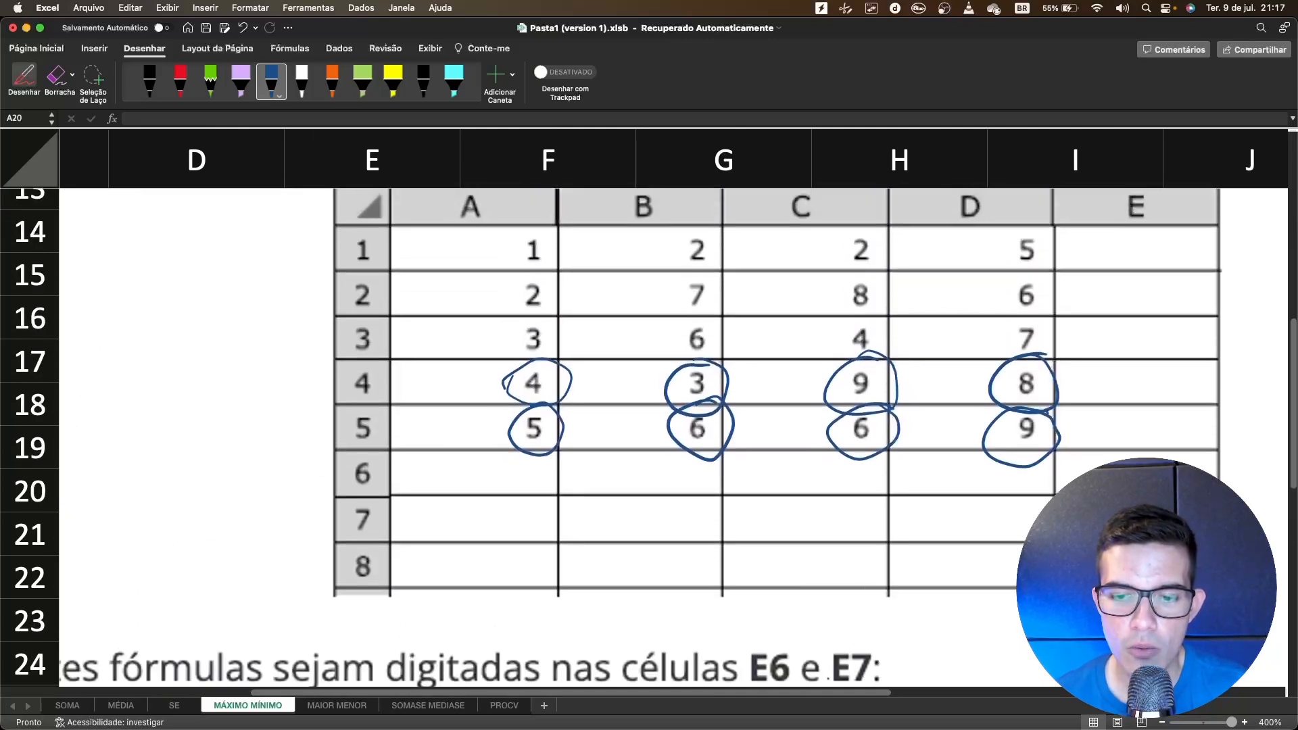
scroll(649, 406, right, 2)
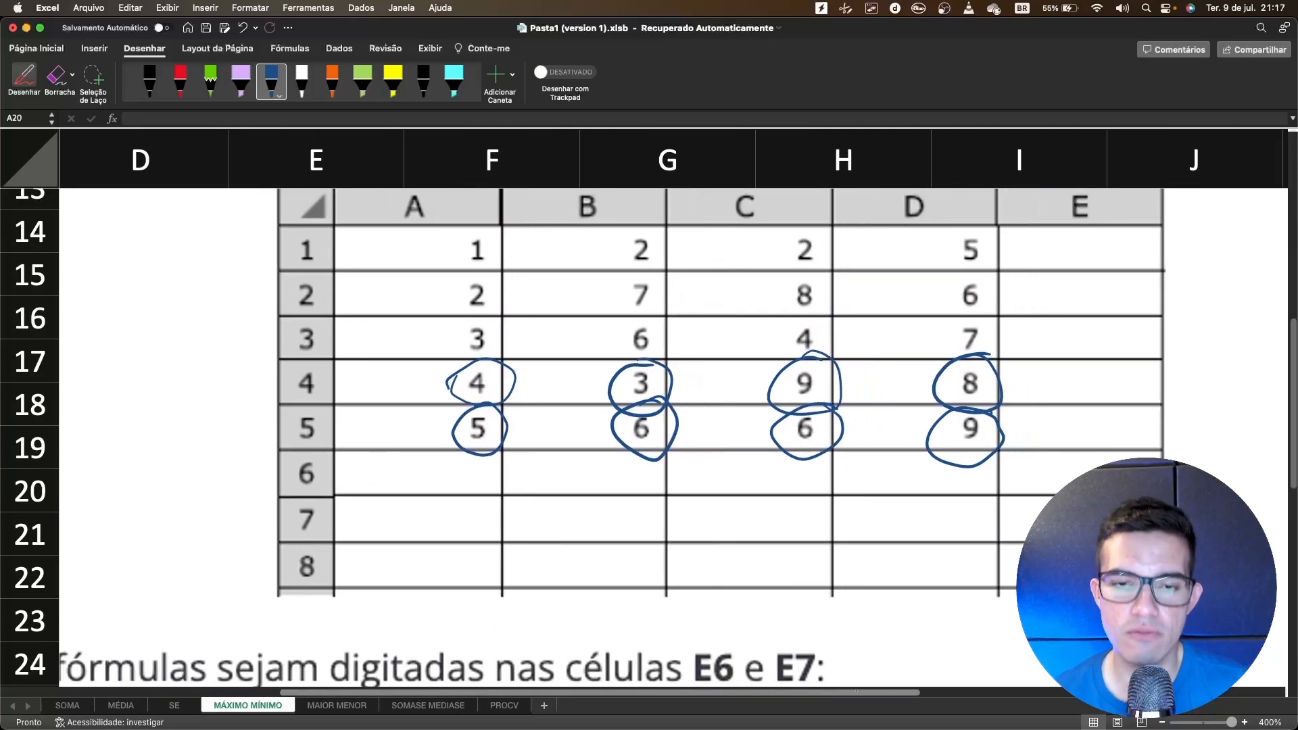
scroll(649, 406, up, 1)
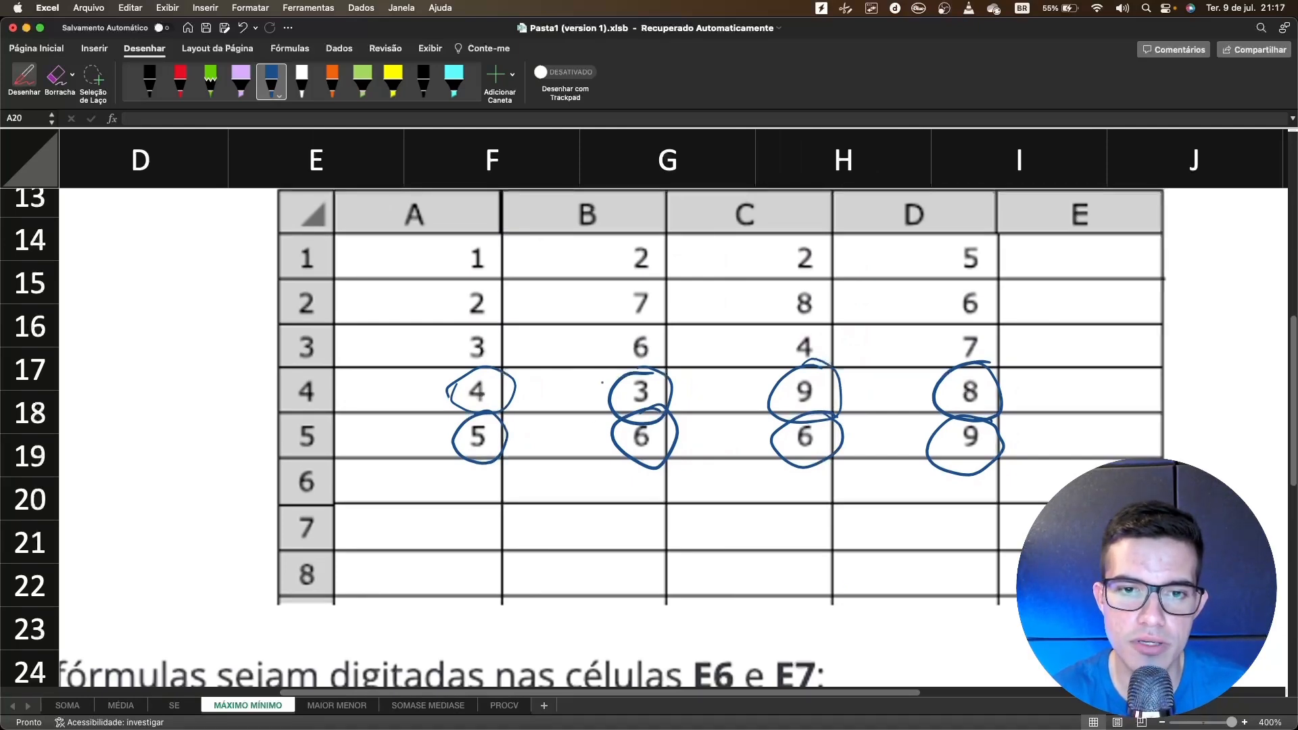
mouse_move(596, 389)
mouse_down()
mouse_move(583, 400)
mouse_move(613, 380)
mouse_up()
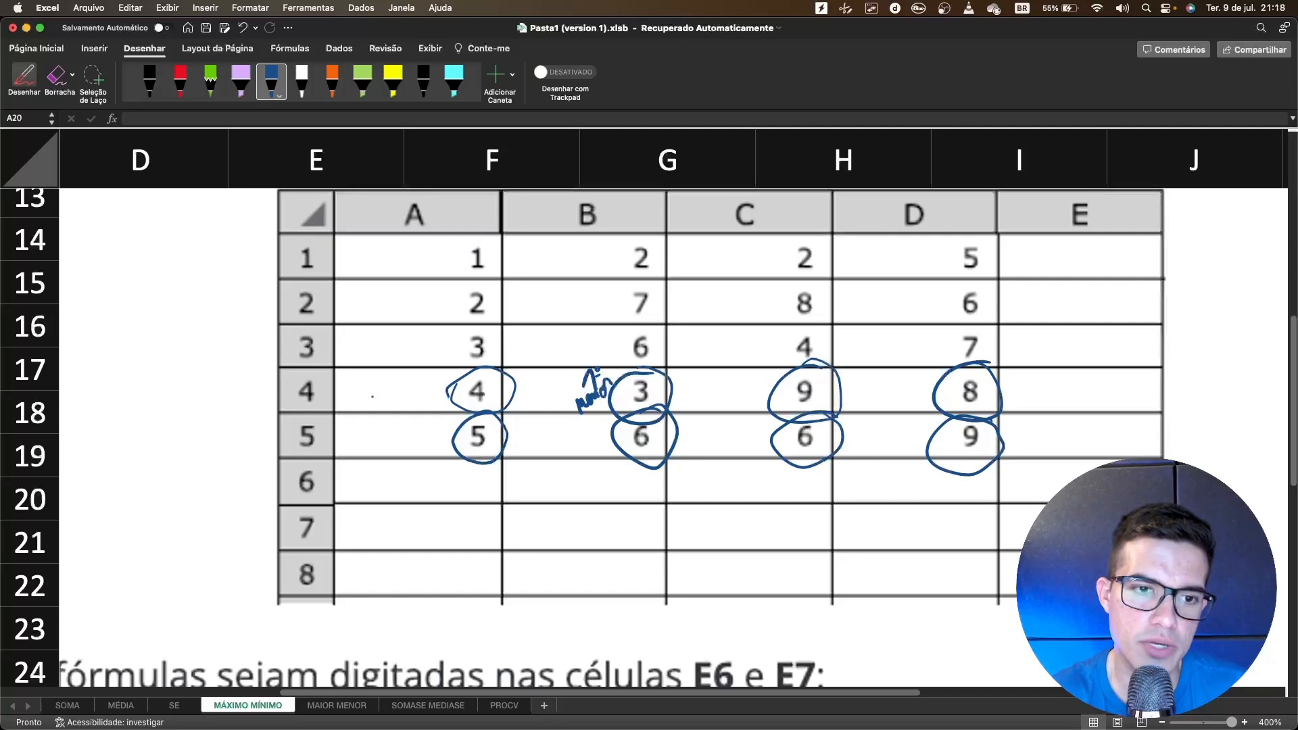
mouse_move(369, 390)
mouse_down()
mouse_move(374, 408)
mouse_move(419, 386)
mouse_up()
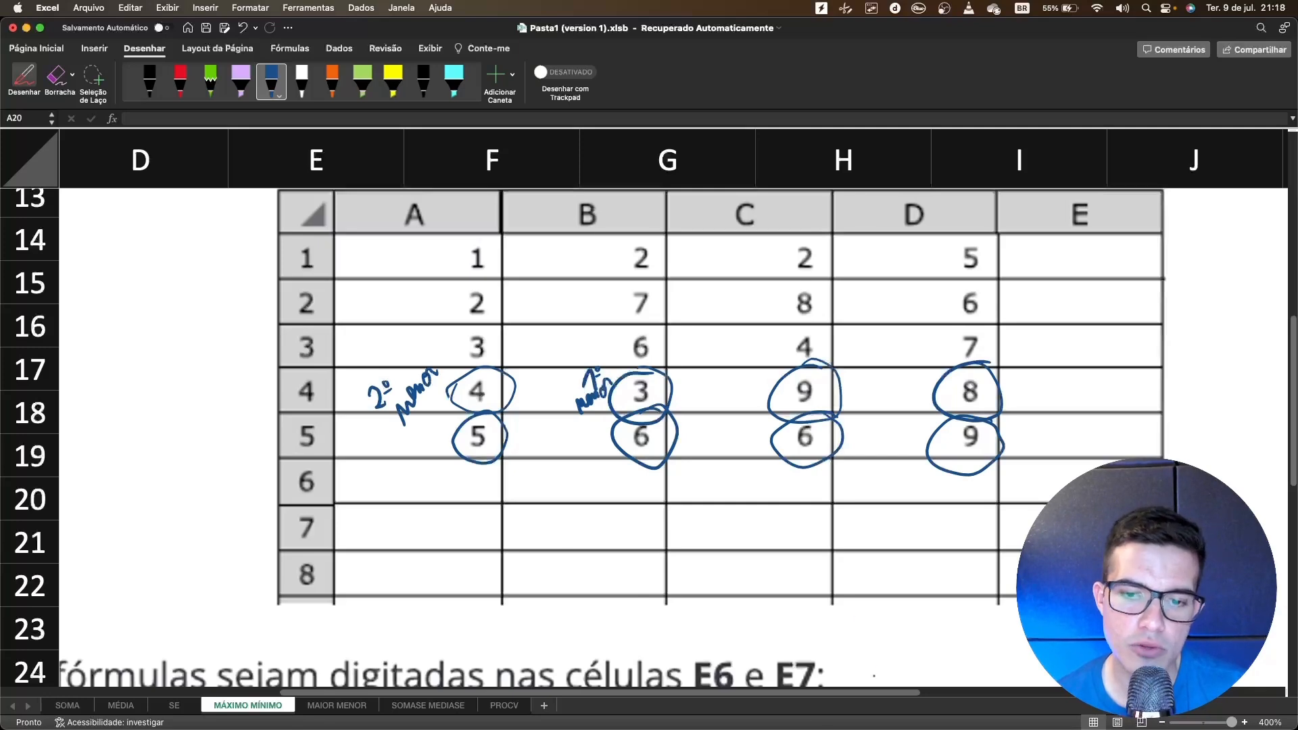
Write an underlined result "= 4" after the SE formula in the question with the blue pen
scroll(671, 419, left, 8)
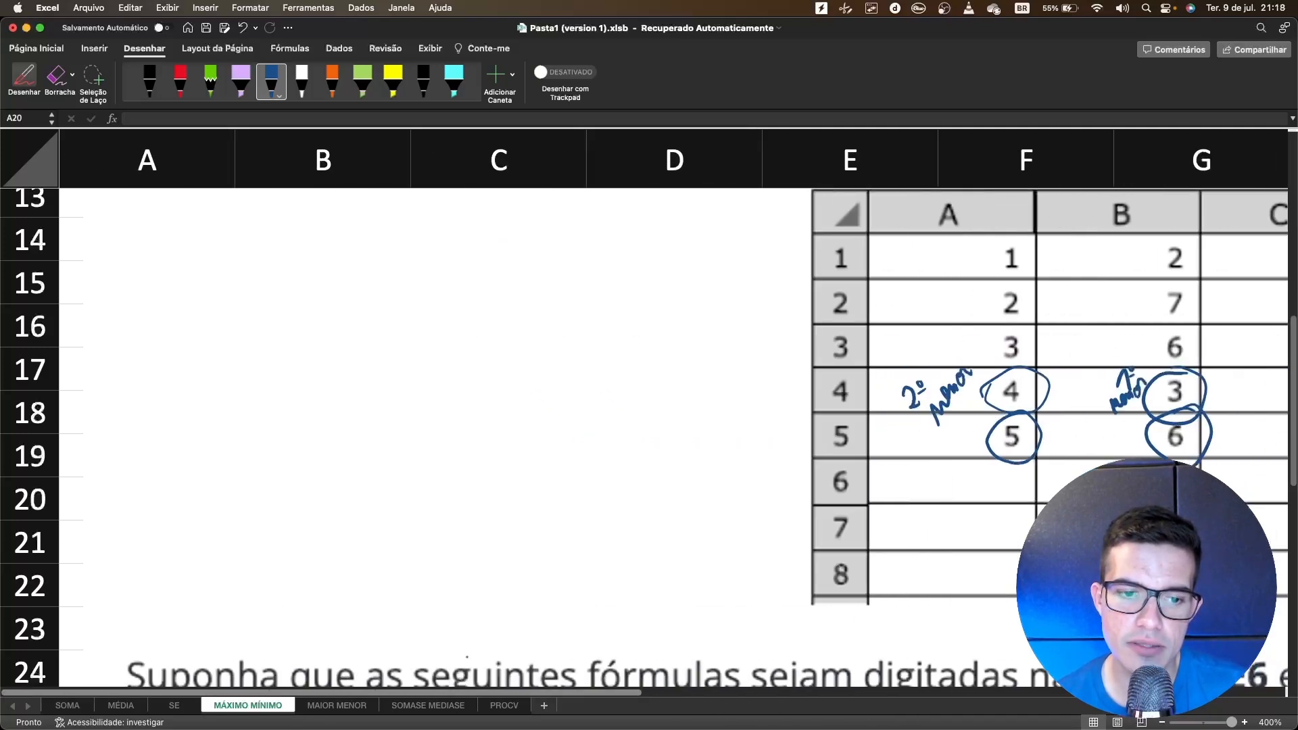
scroll(467, 657, down, 10)
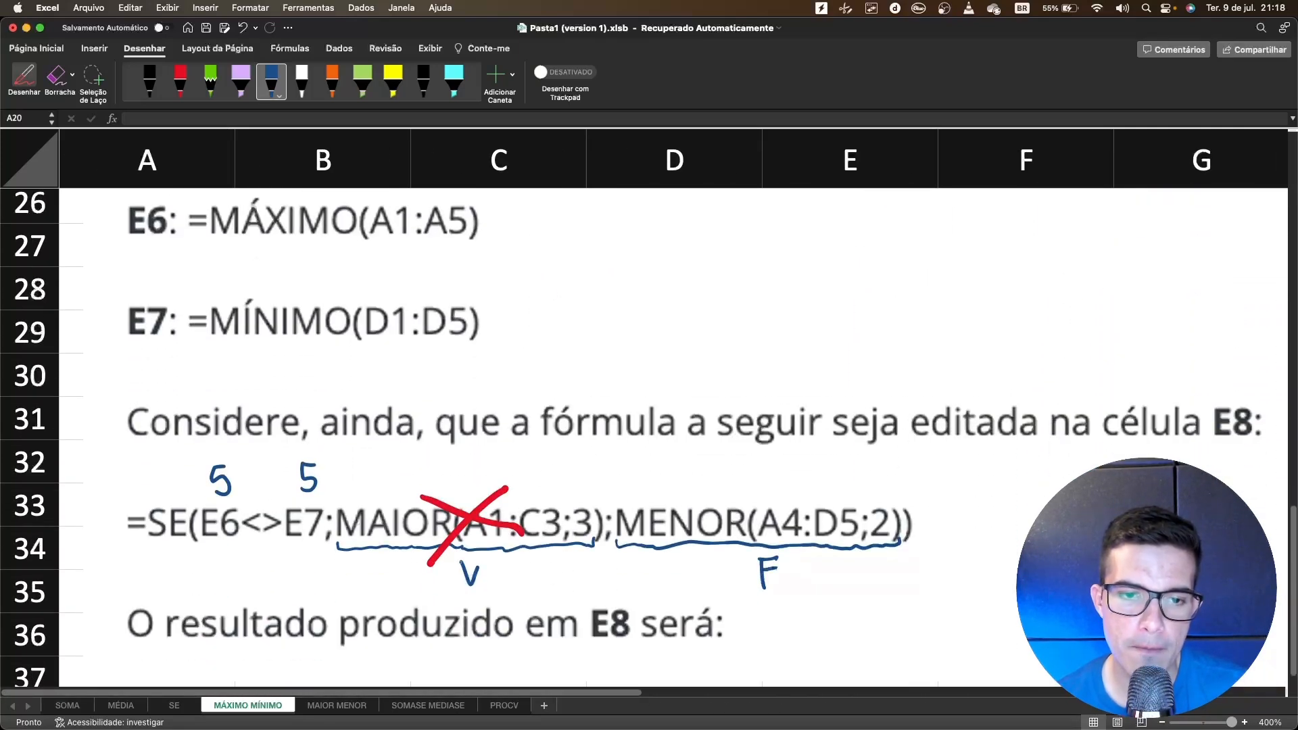
scroll(786, 608, up, 3)
scroll(786, 608, down, 1)
scroll(786, 707, down, 3)
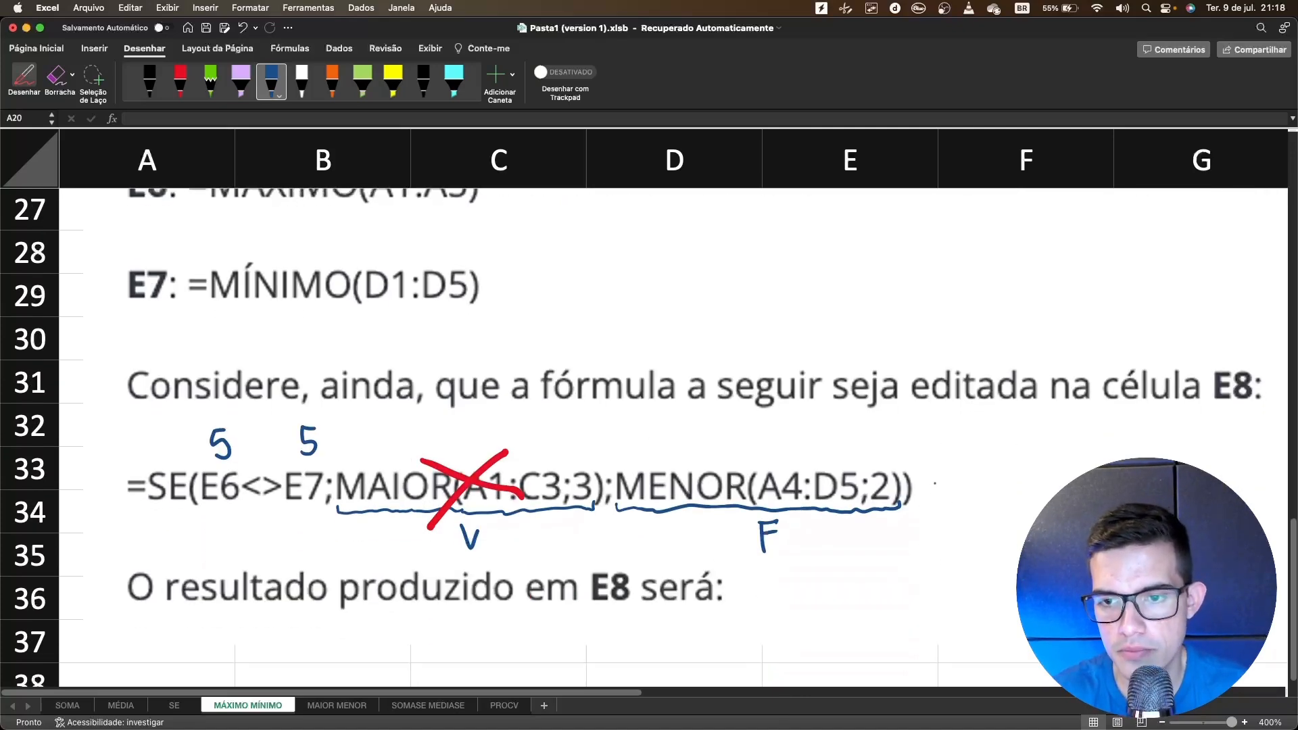
drag(937, 485, 992, 487)
mouse_move(989, 469)
mouse_down()
mouse_move(994, 500)
mouse_move(1012, 503)
mouse_up()
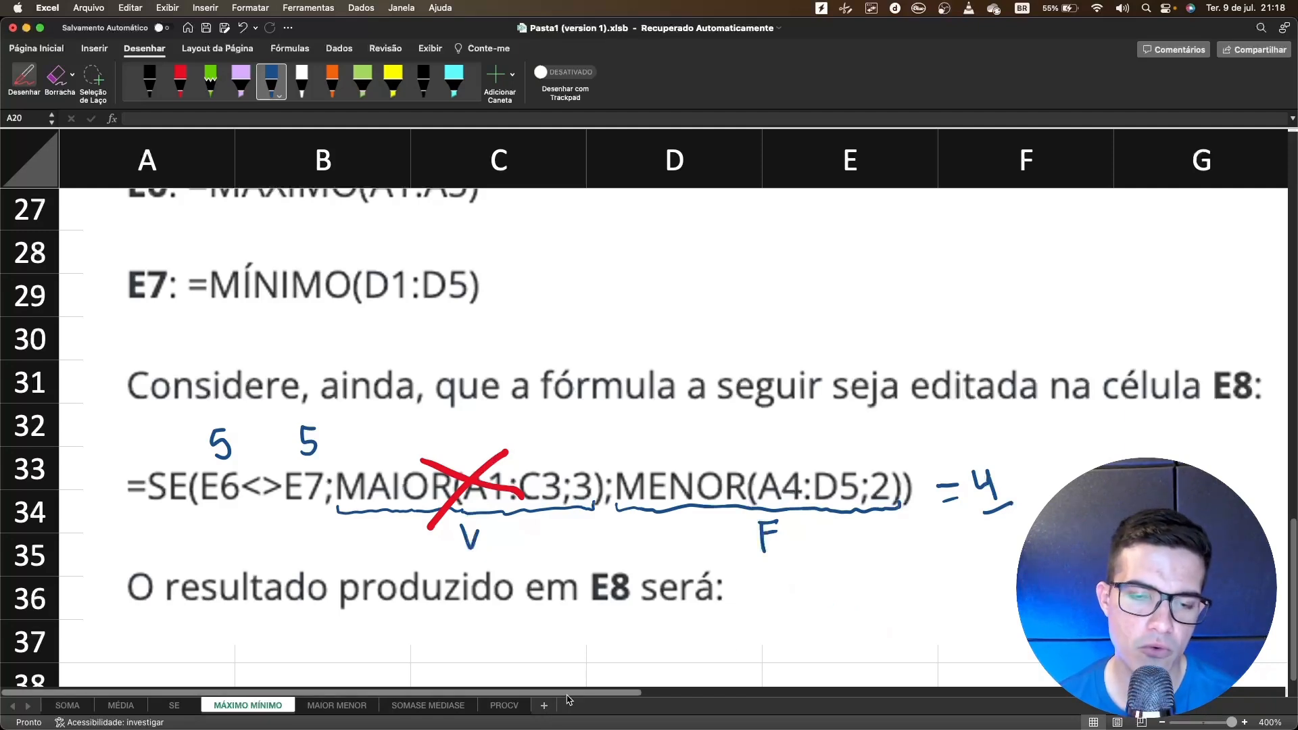
Switch to Microsoft Edge, submit alternative B (4) as the answer to the VUNESP question, and return to the Excel workbook
drag(567, 695, 569, 696)
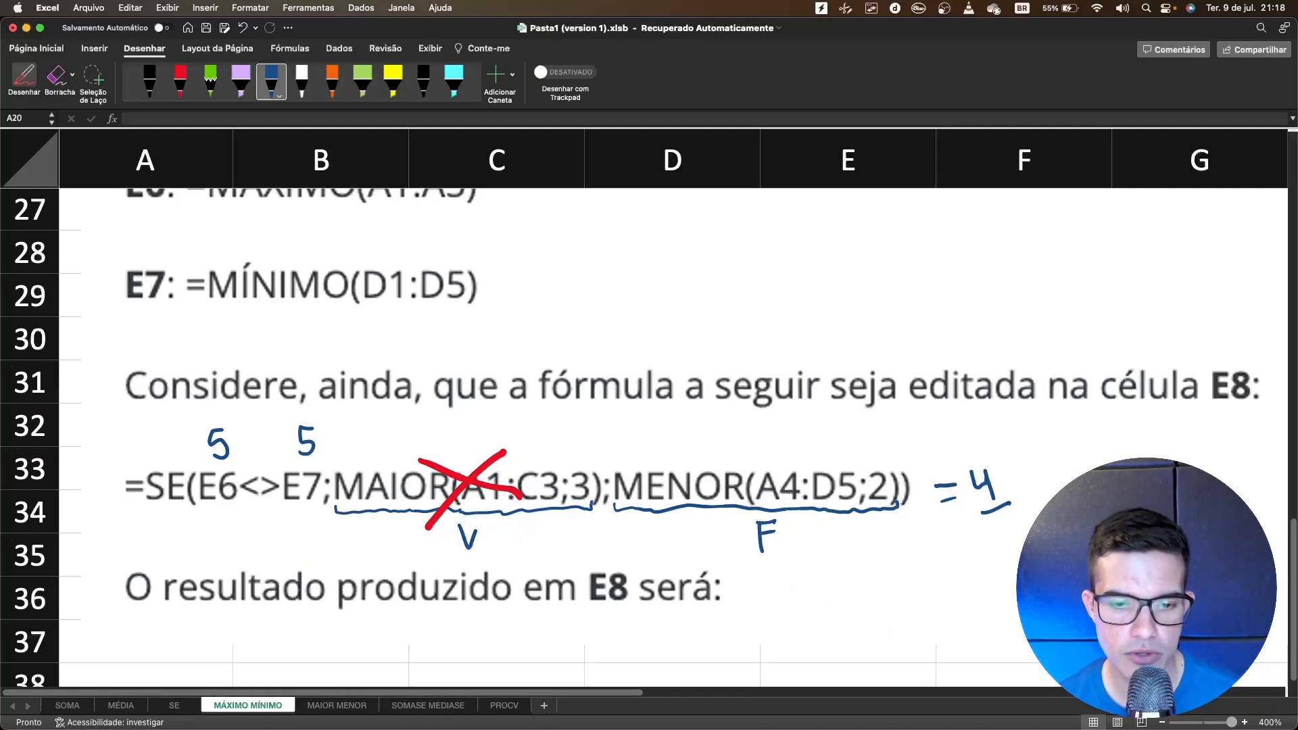
click(559, 702)
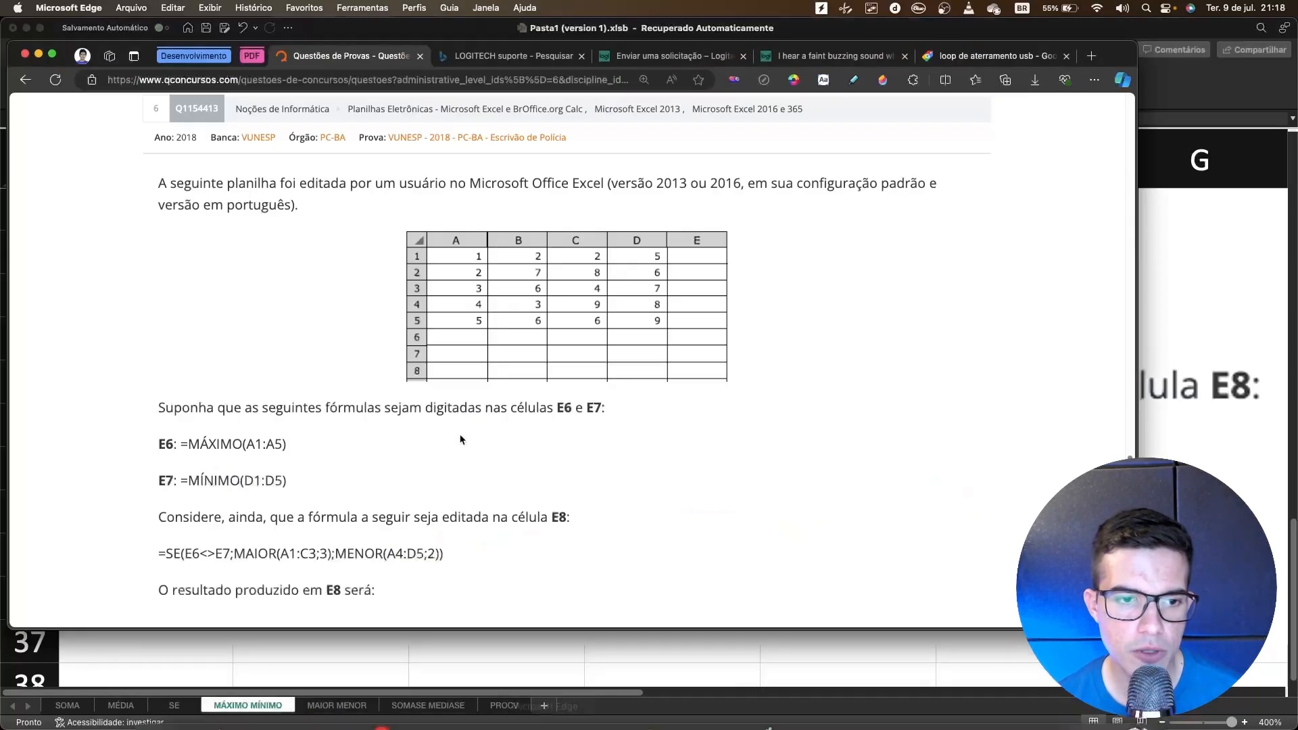
scroll(459, 439, down, 5)
click(197, 360)
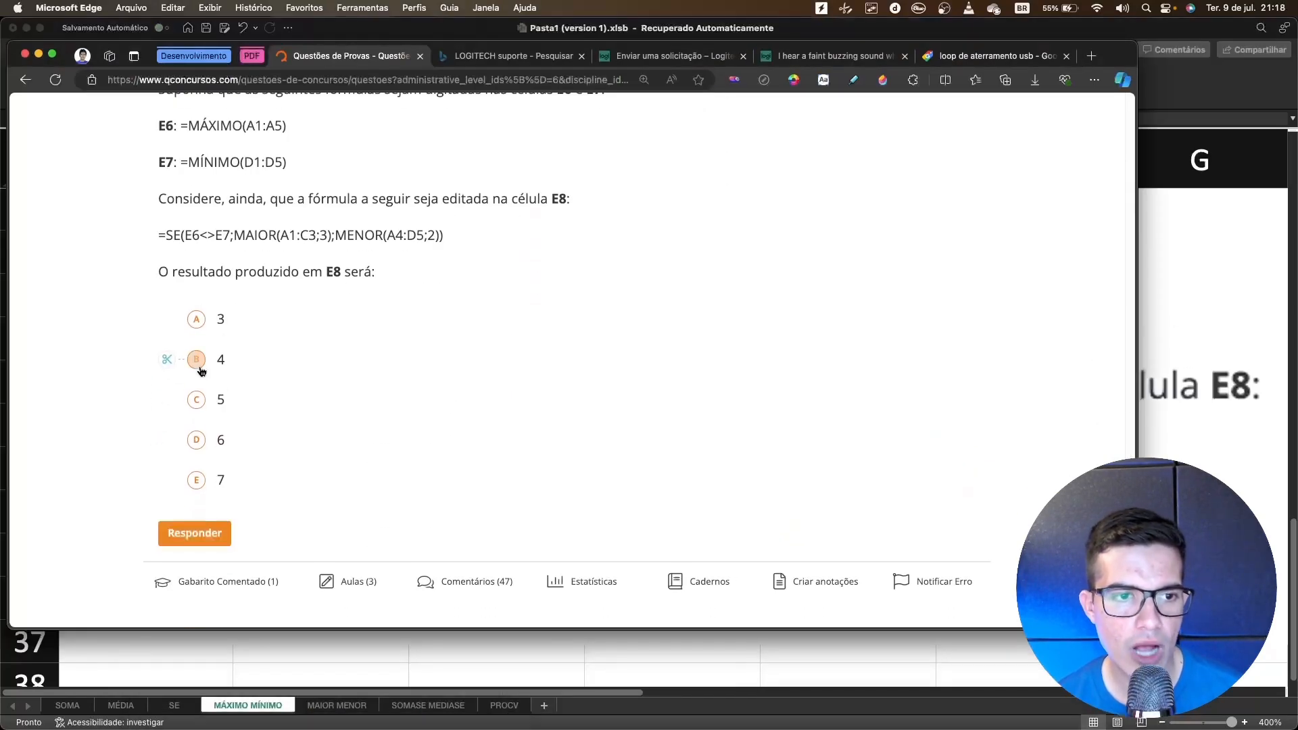
click(196, 533)
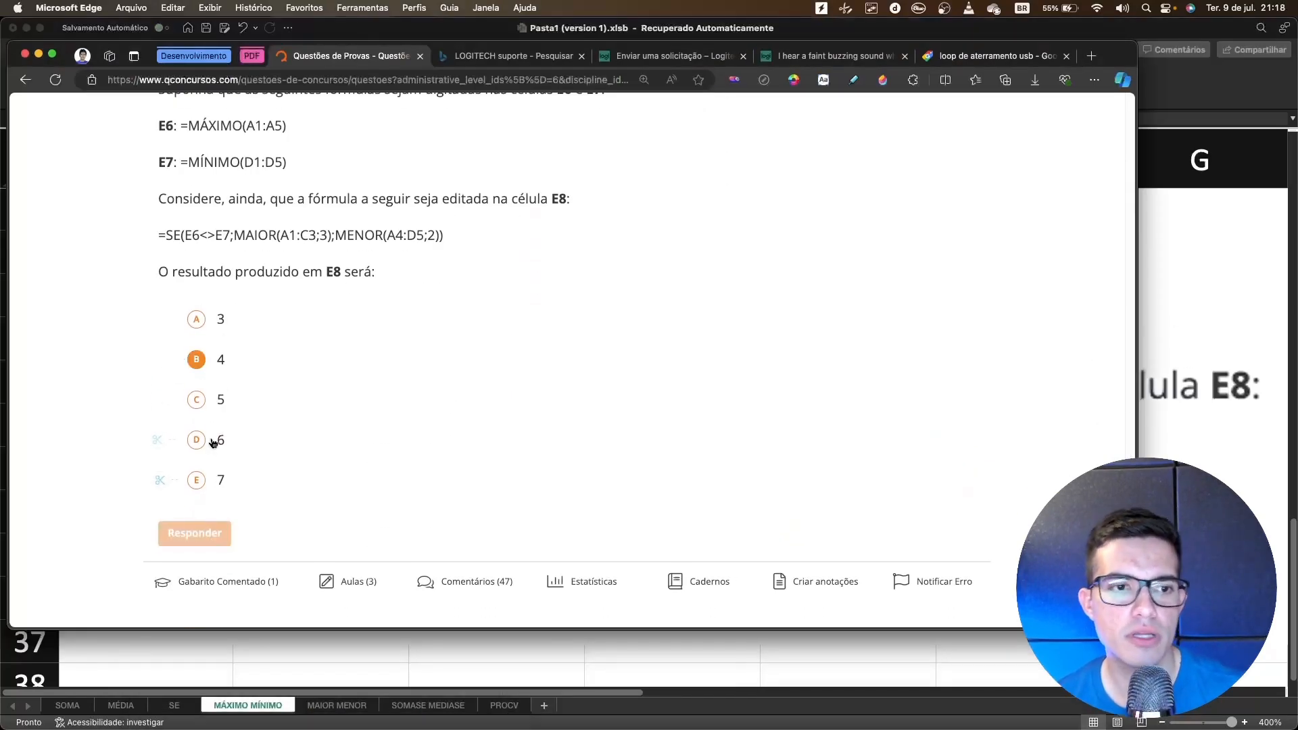
click(1242, 94)
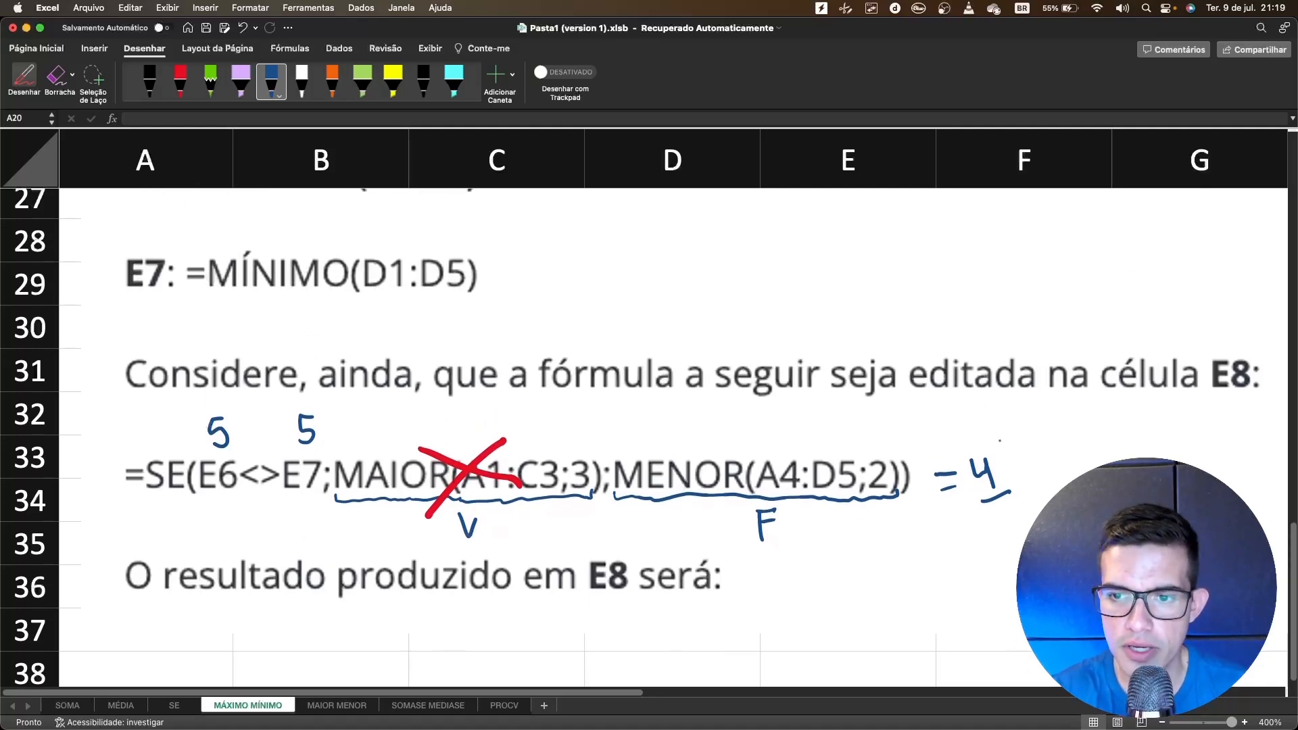
mouse_move(1003, 429)
mouse_down()
mouse_move(967, 430)
mouse_move(974, 539)
mouse_move(1008, 442)
mouse_up()
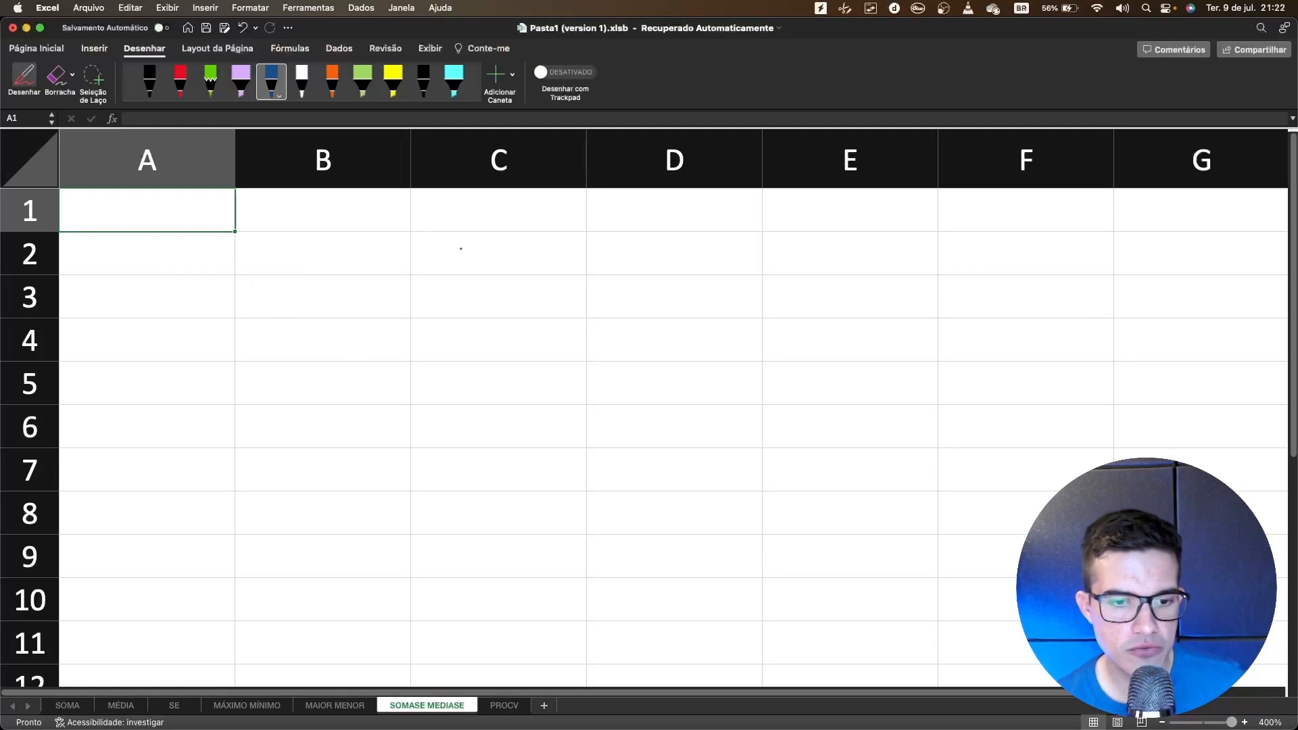
Start a SOMASE formula in cell A1 of the SOMASE MEDIASE worksheet and examine the function's help article and its example arguments (B2:B25;">5")
key(Escape)
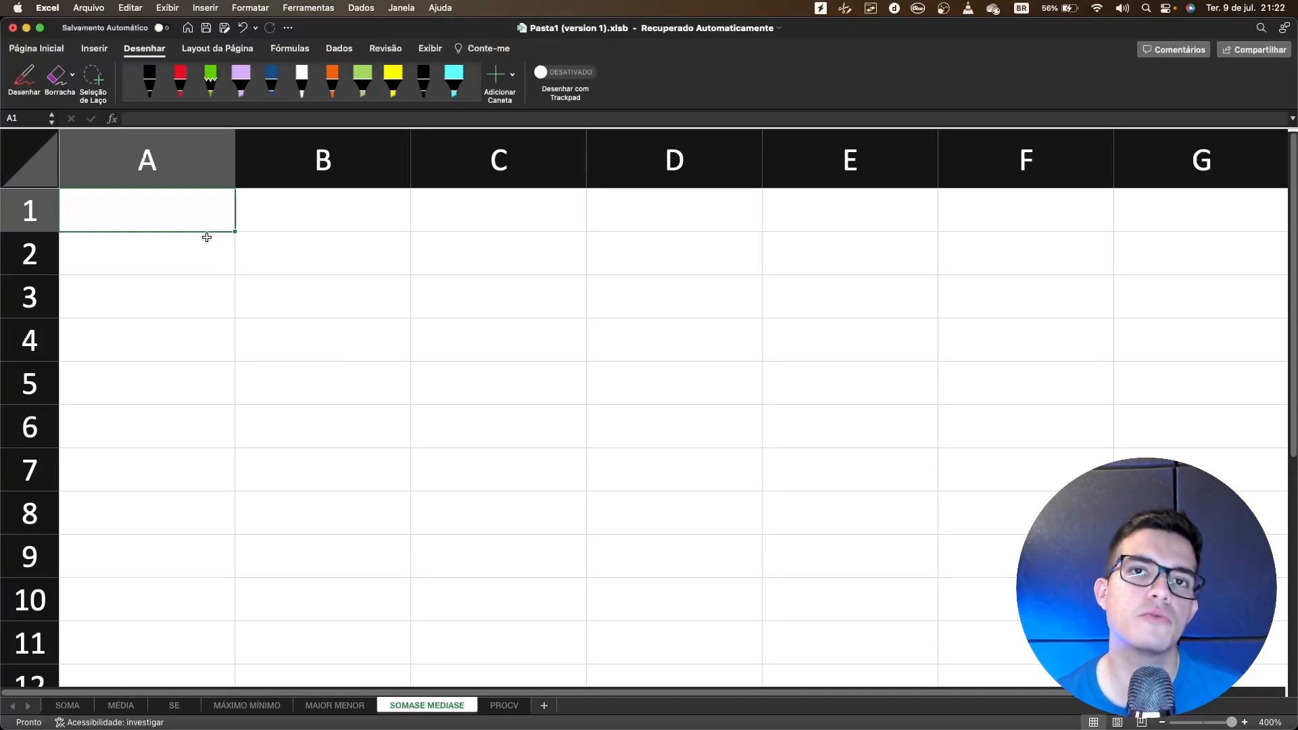
text(=)
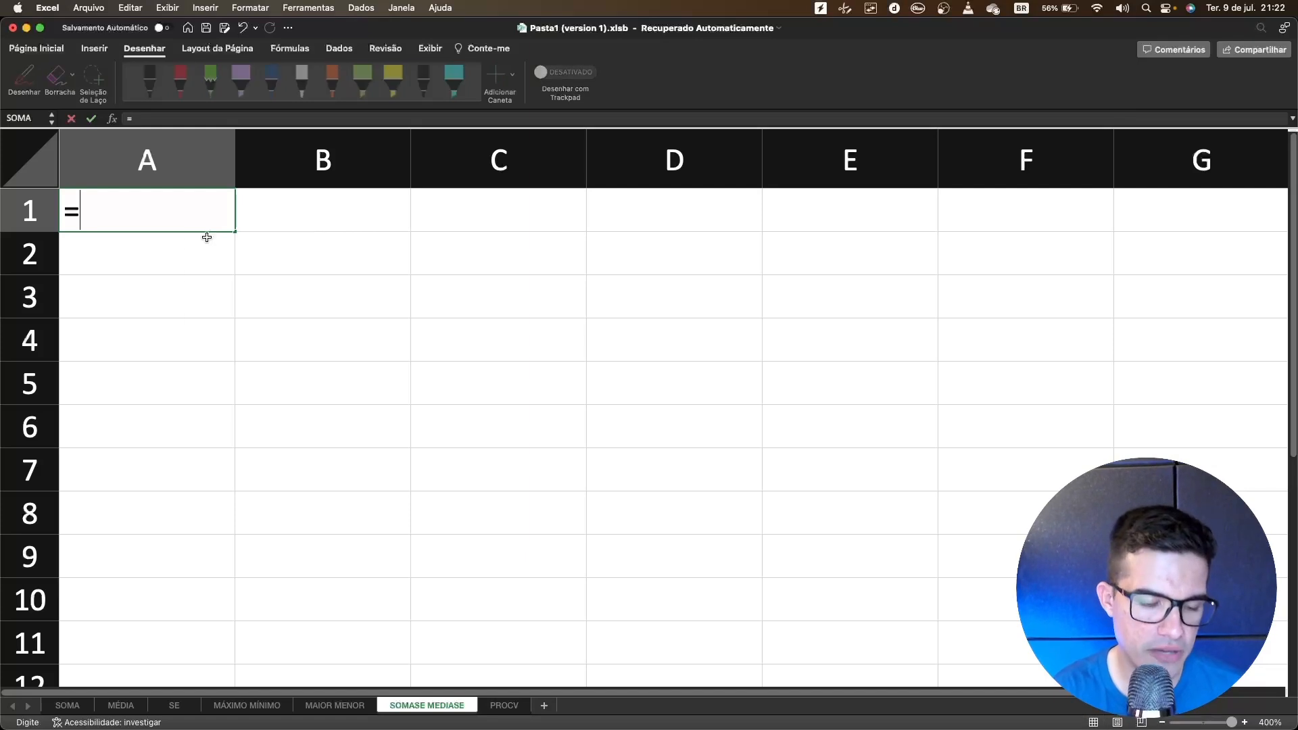
text(SOMASE()
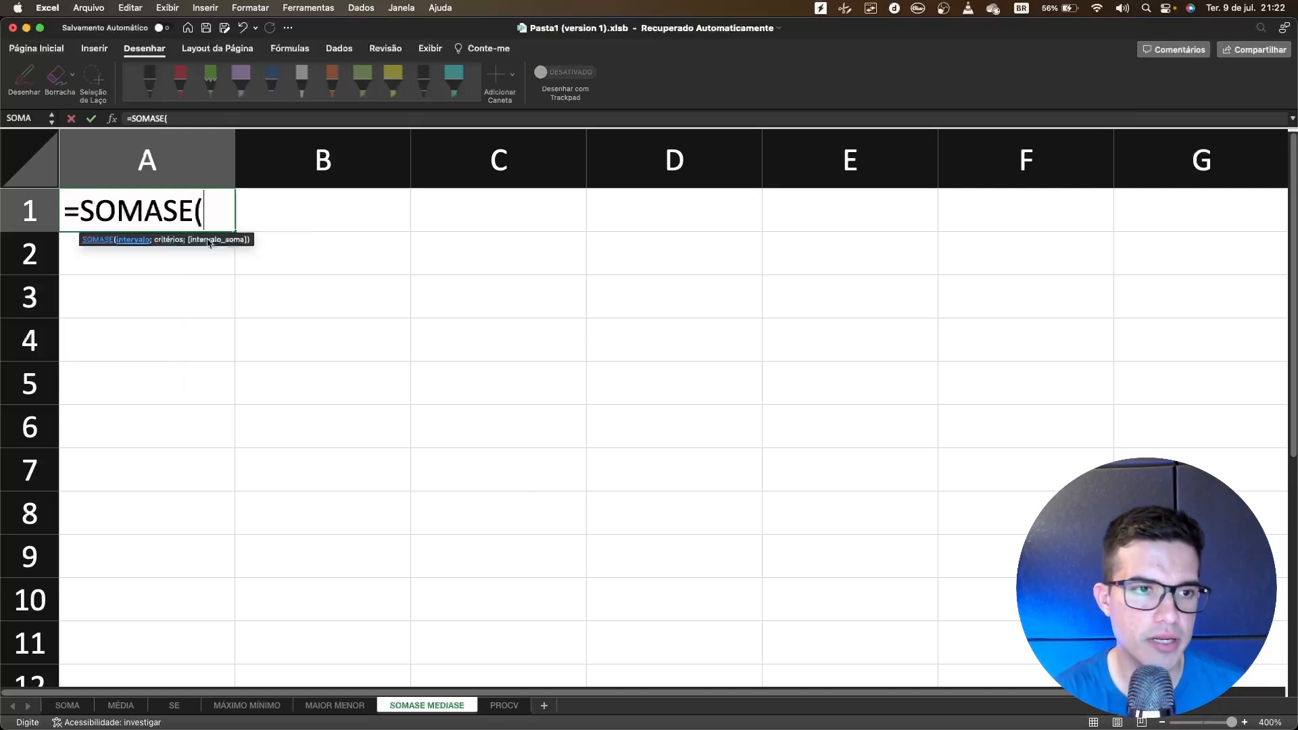
key(BackSpace)
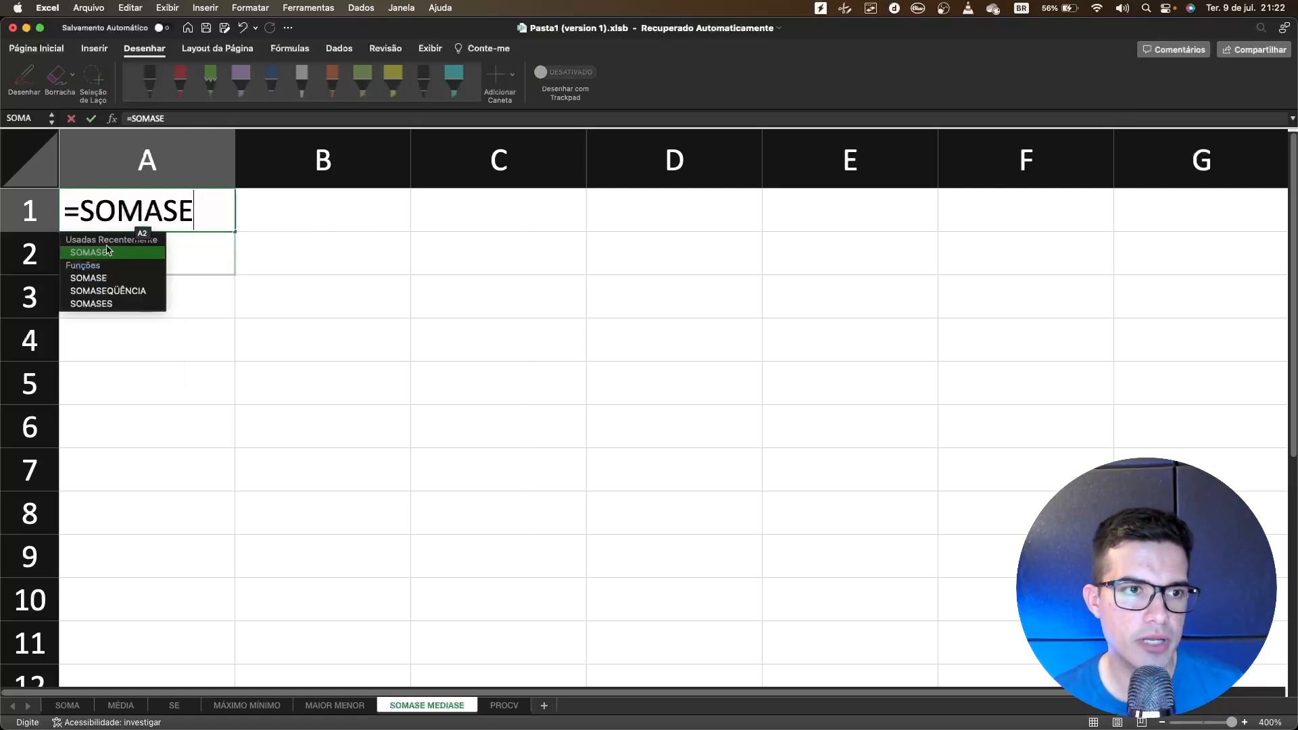
double_click(115, 254)
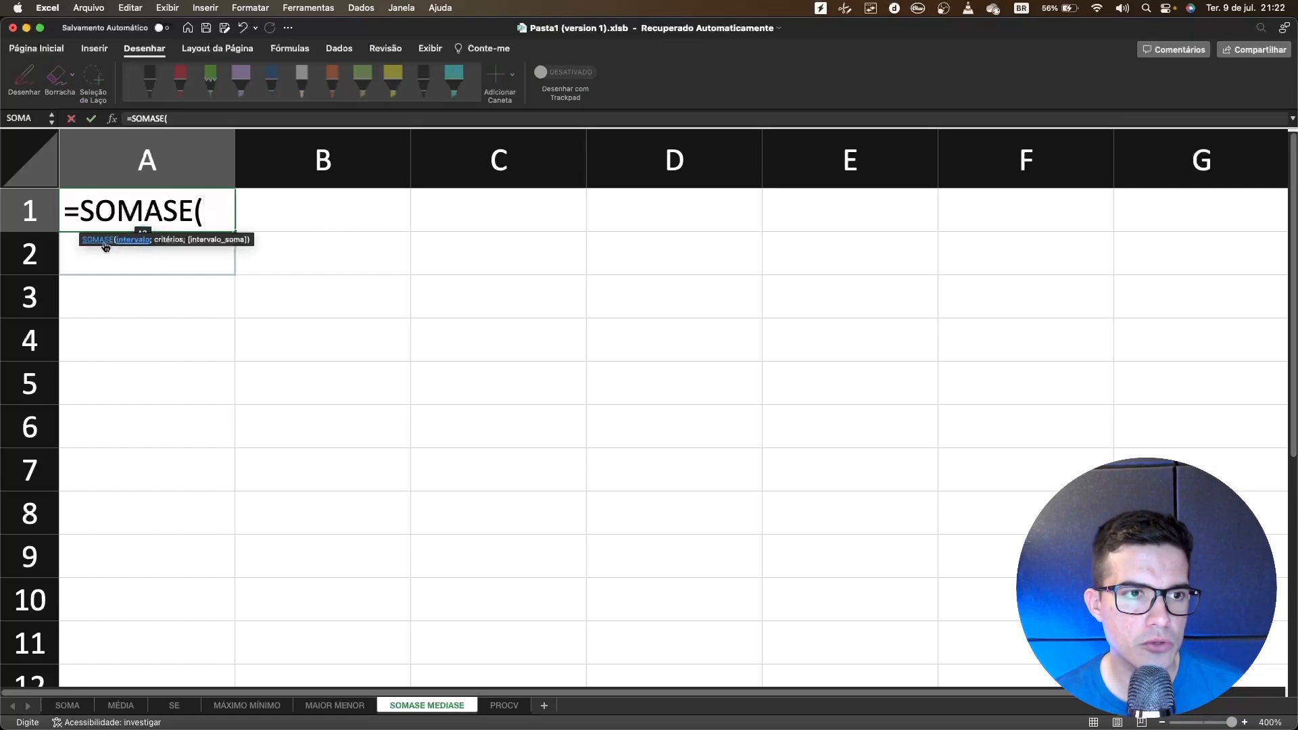
click(122, 240)
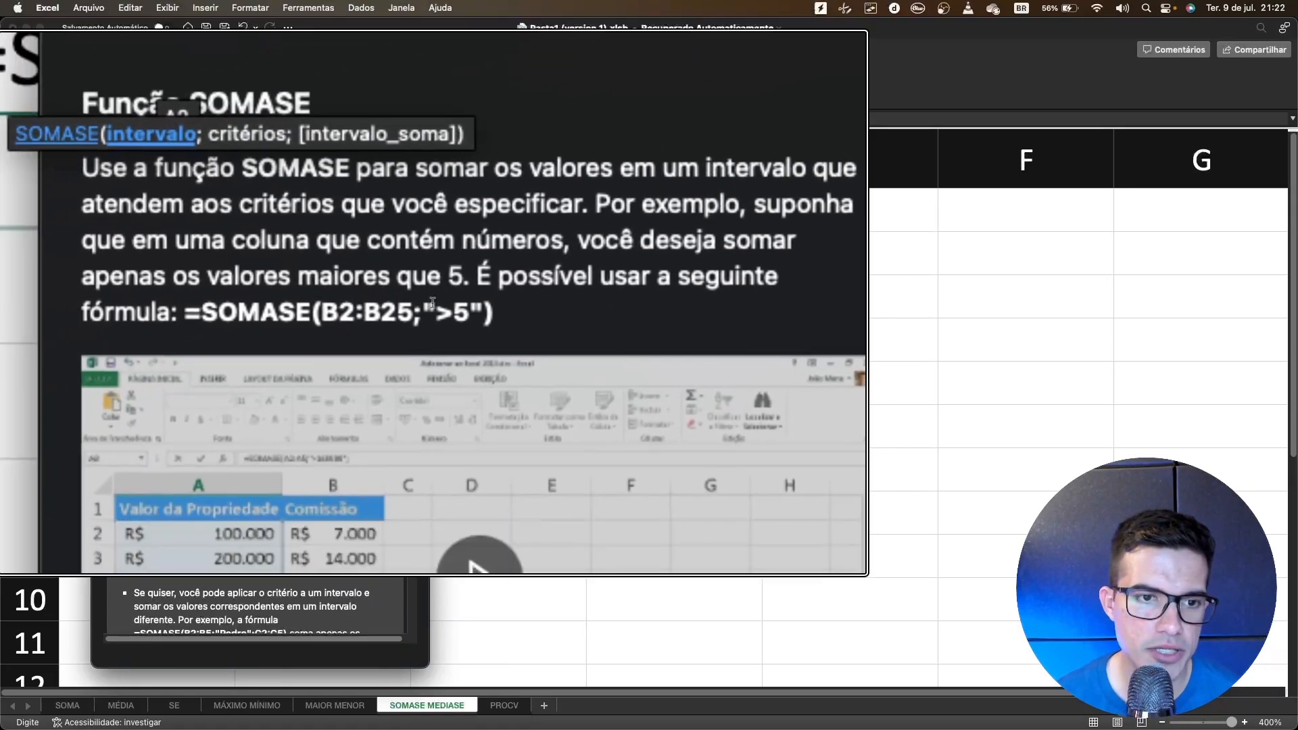
drag(433, 306, 605, 305)
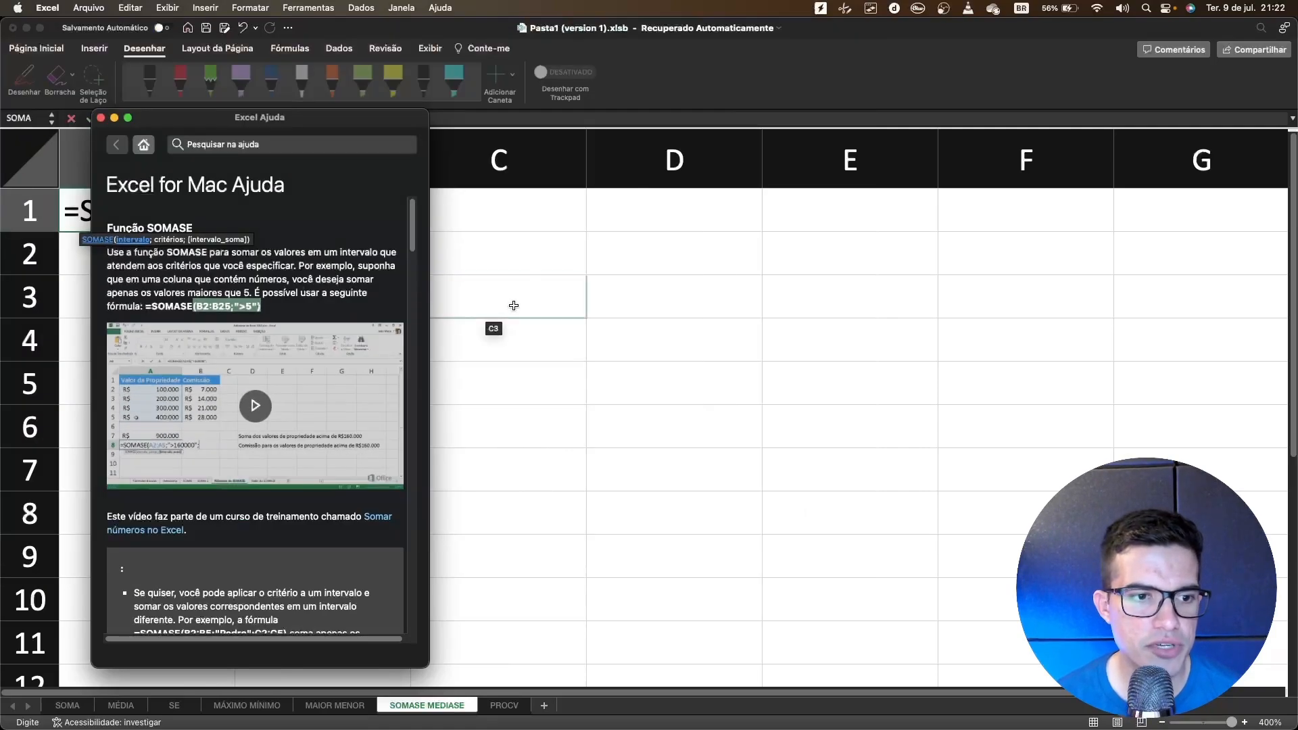
click(513, 305)
click(216, 213)
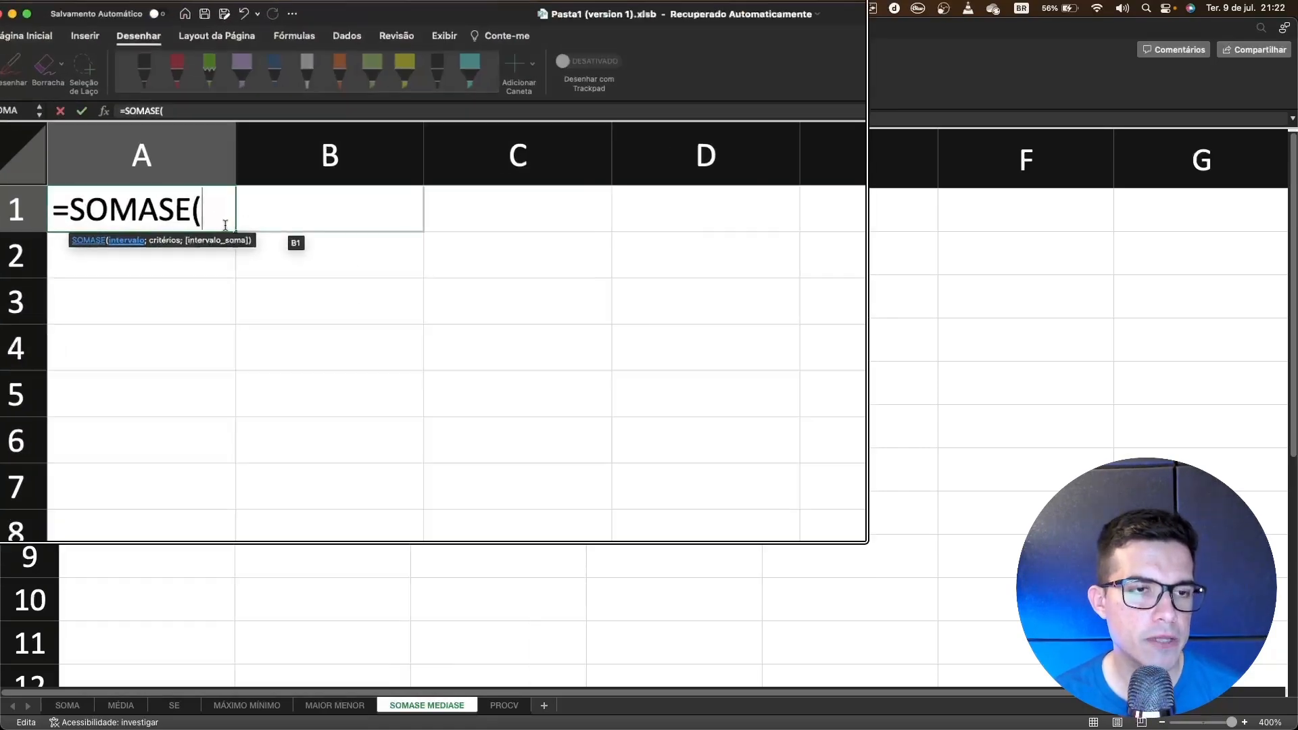
key(Escape)
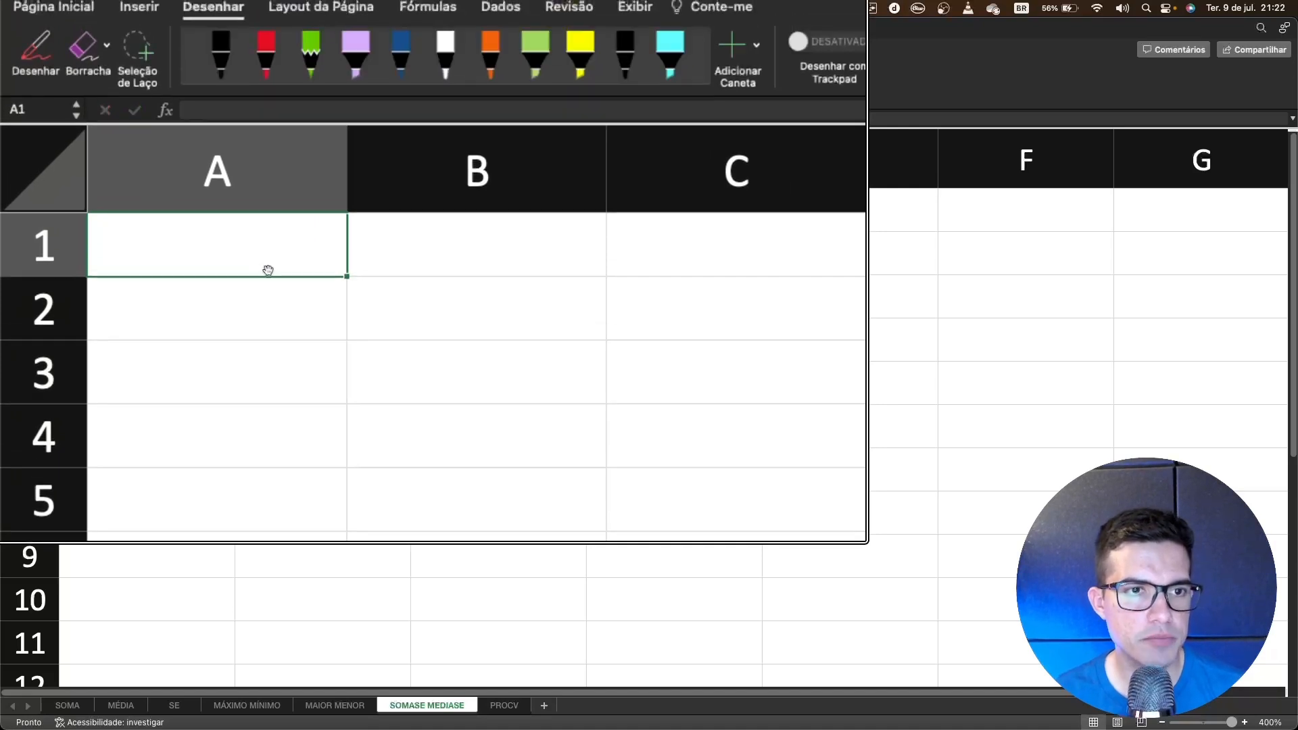
Fill the range A1:B2 with 10 and 20 in row 1 and 30 and 40 in row 2
text(10)
key(Tab)
text(20)
key(Return)
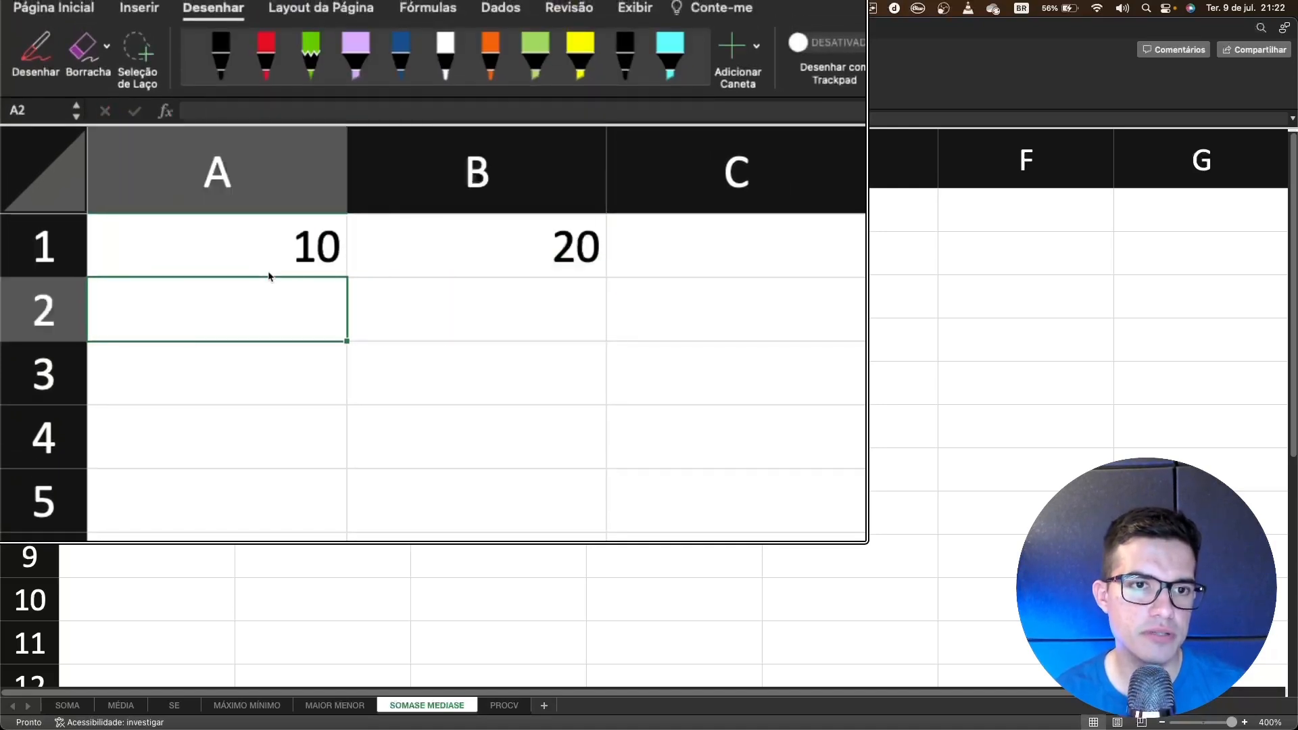
text(30)
key(Tab)
text(40)
key(Return)
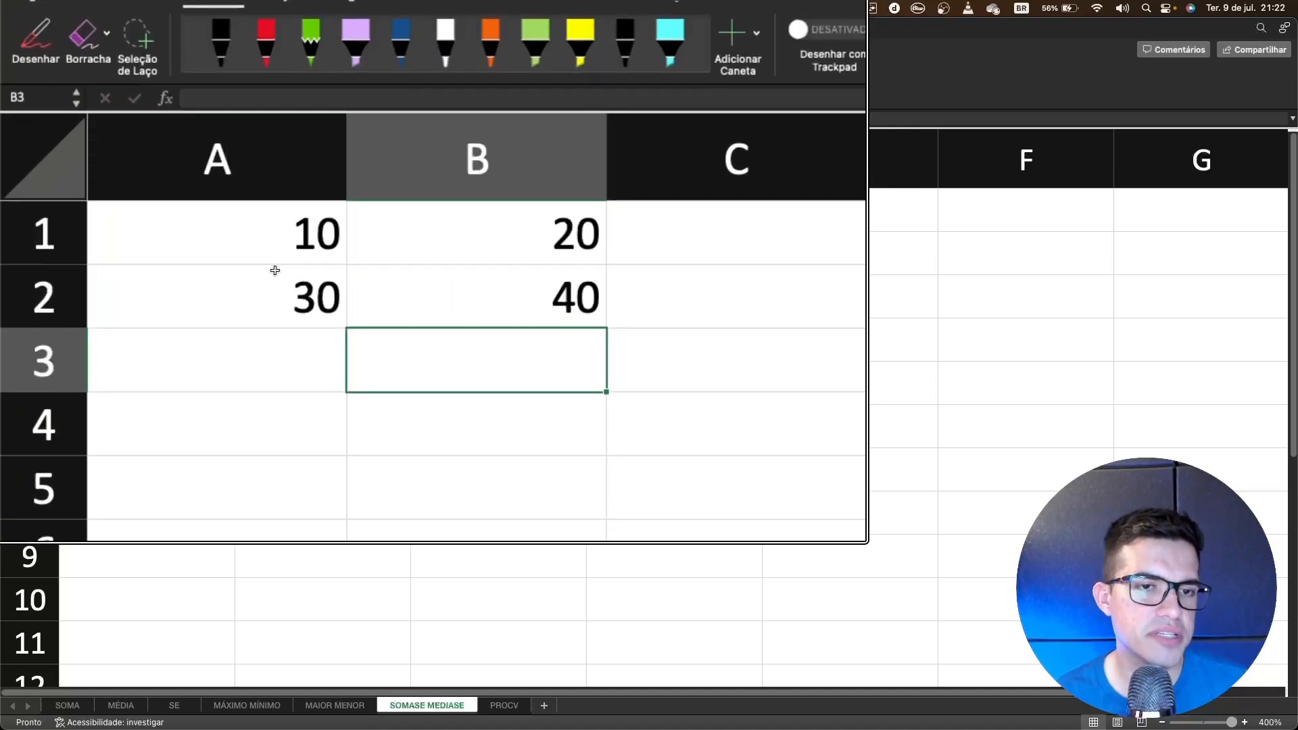
Enter the formula =SOMASE(A1:B2;">25") in cell A3 to sum the values in A1:B2 that are greater than 25
click(289, 278)
scroll(288, 278, down, 2)
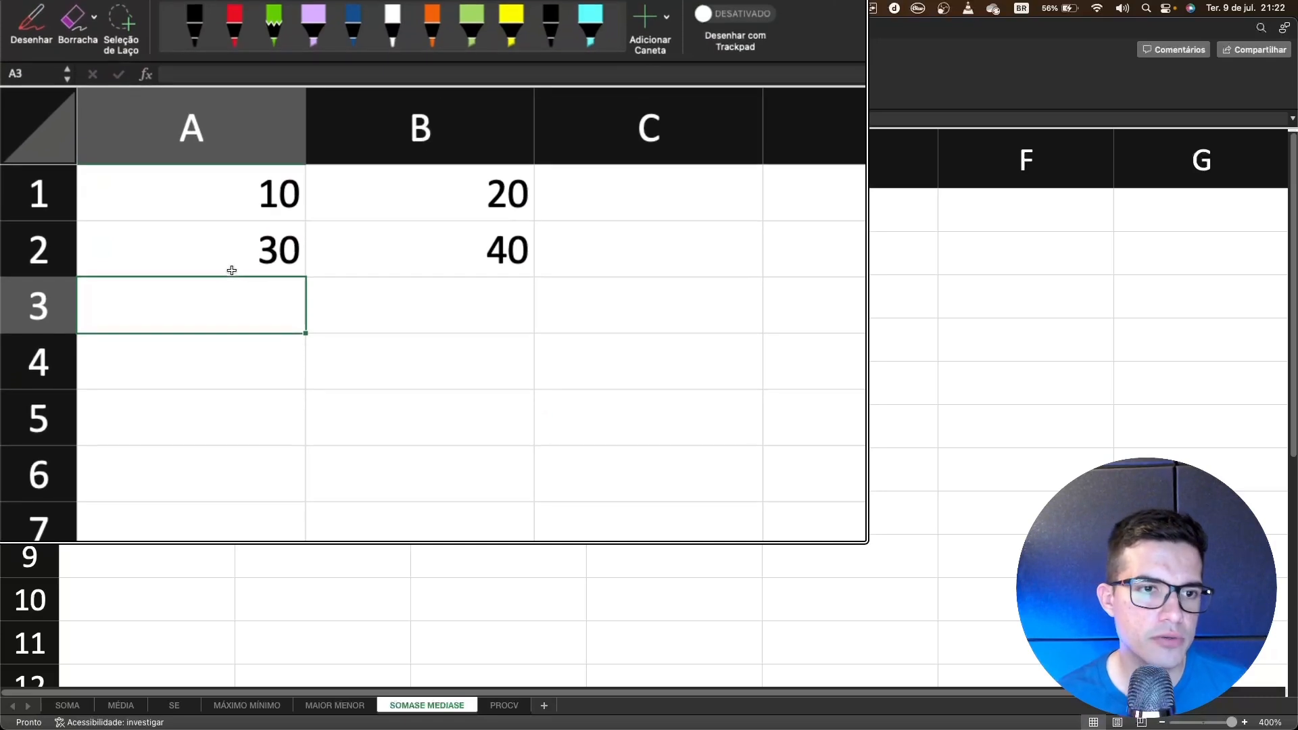
text(=SOMA)
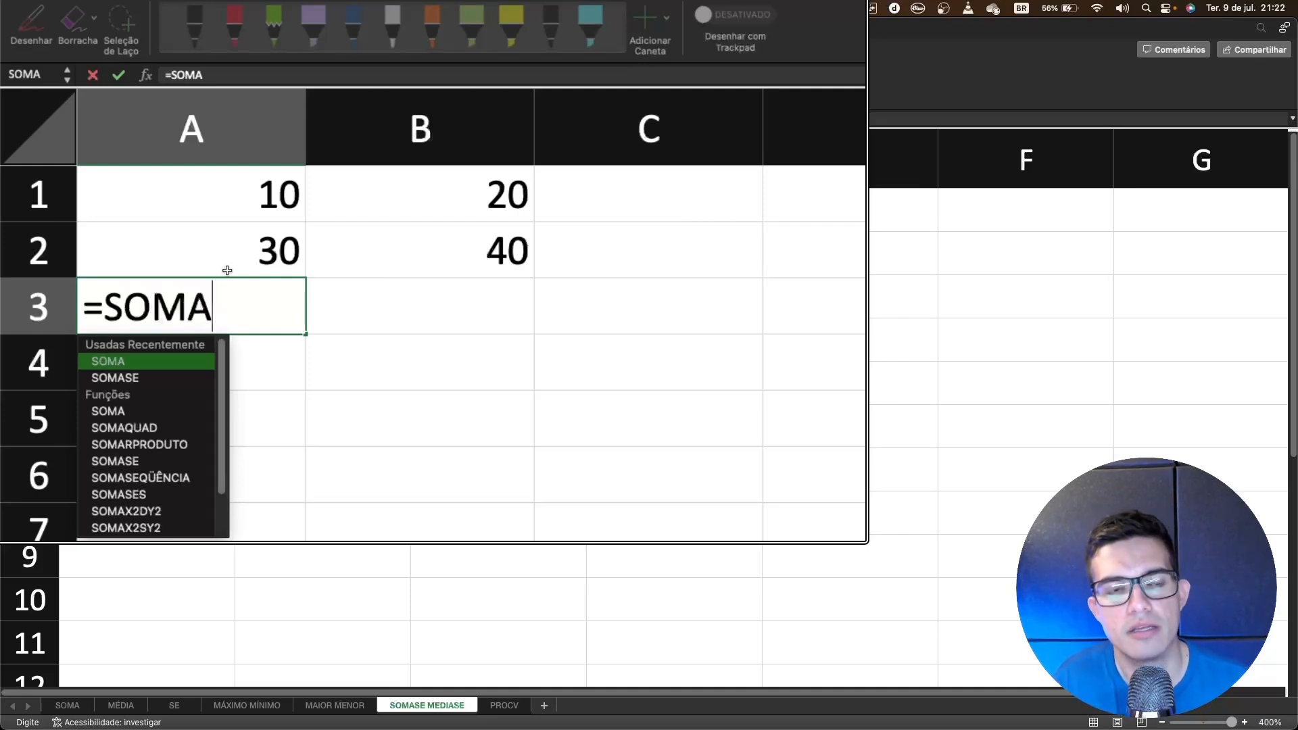
text(SE)
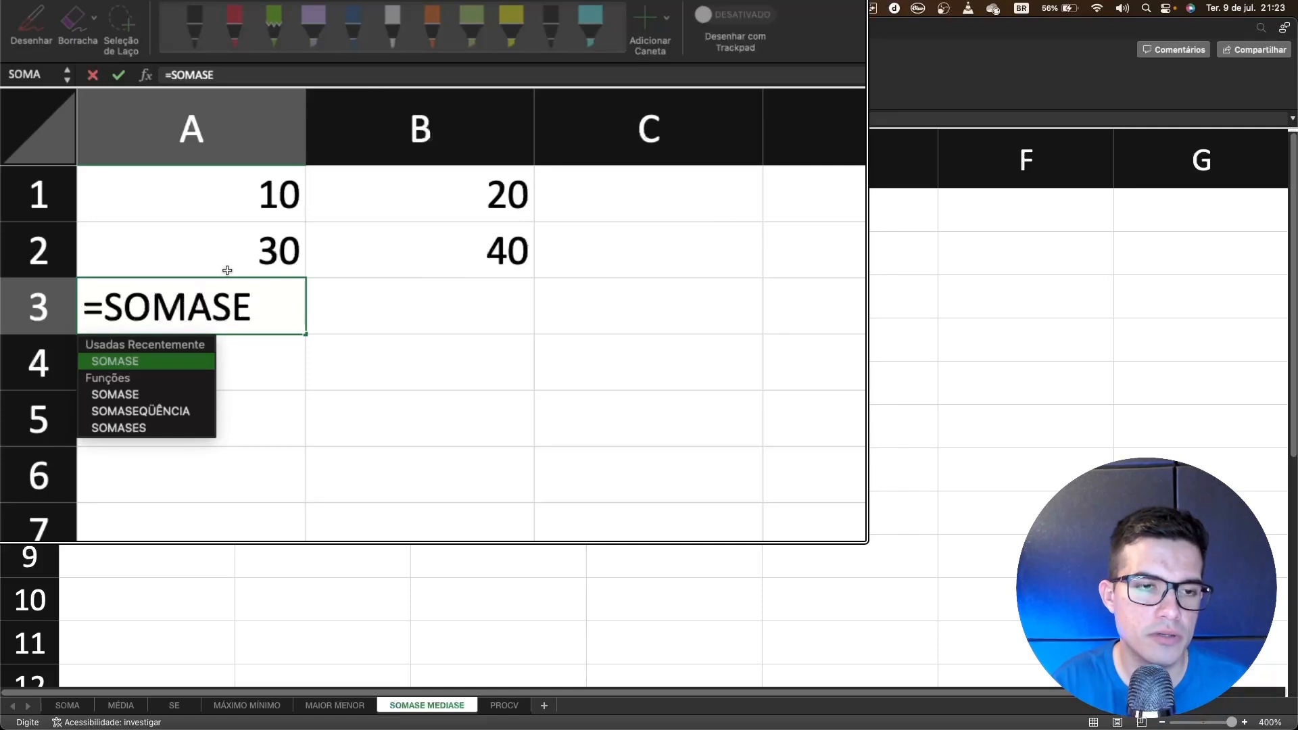
text(()
drag(206, 203, 338, 239)
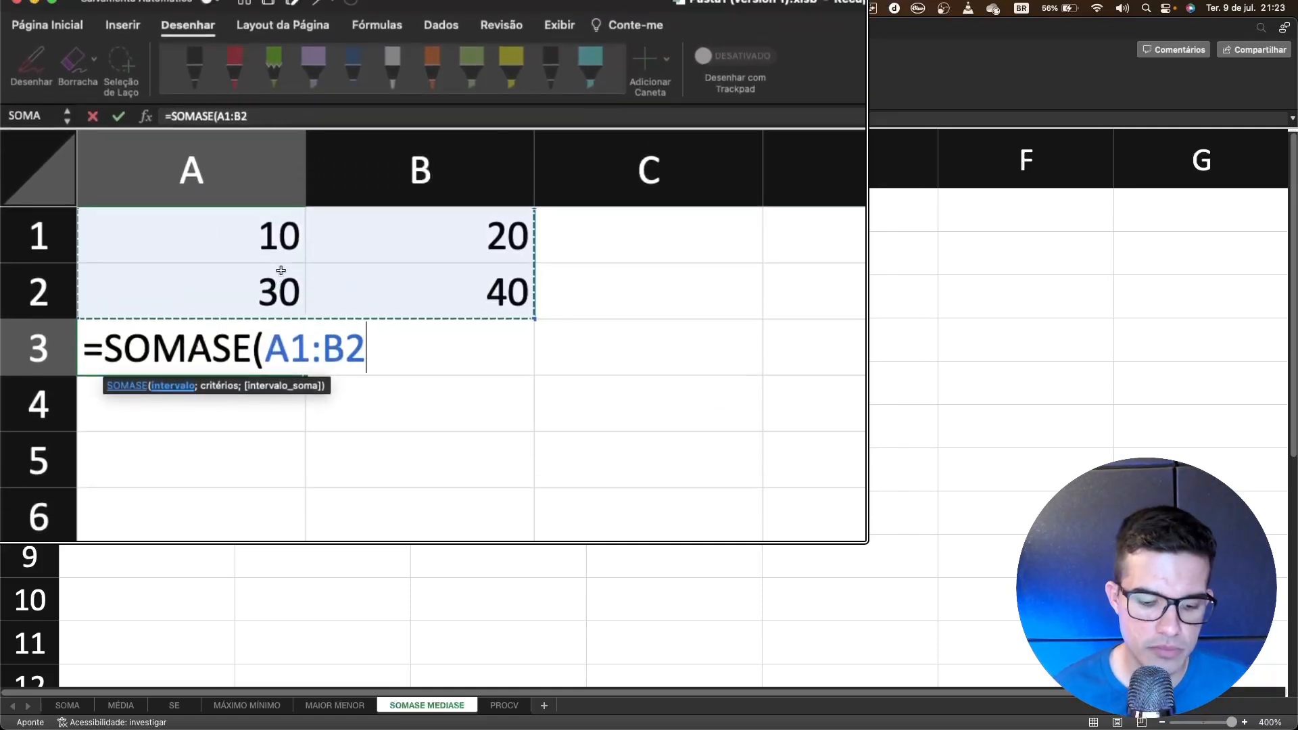
text(;)
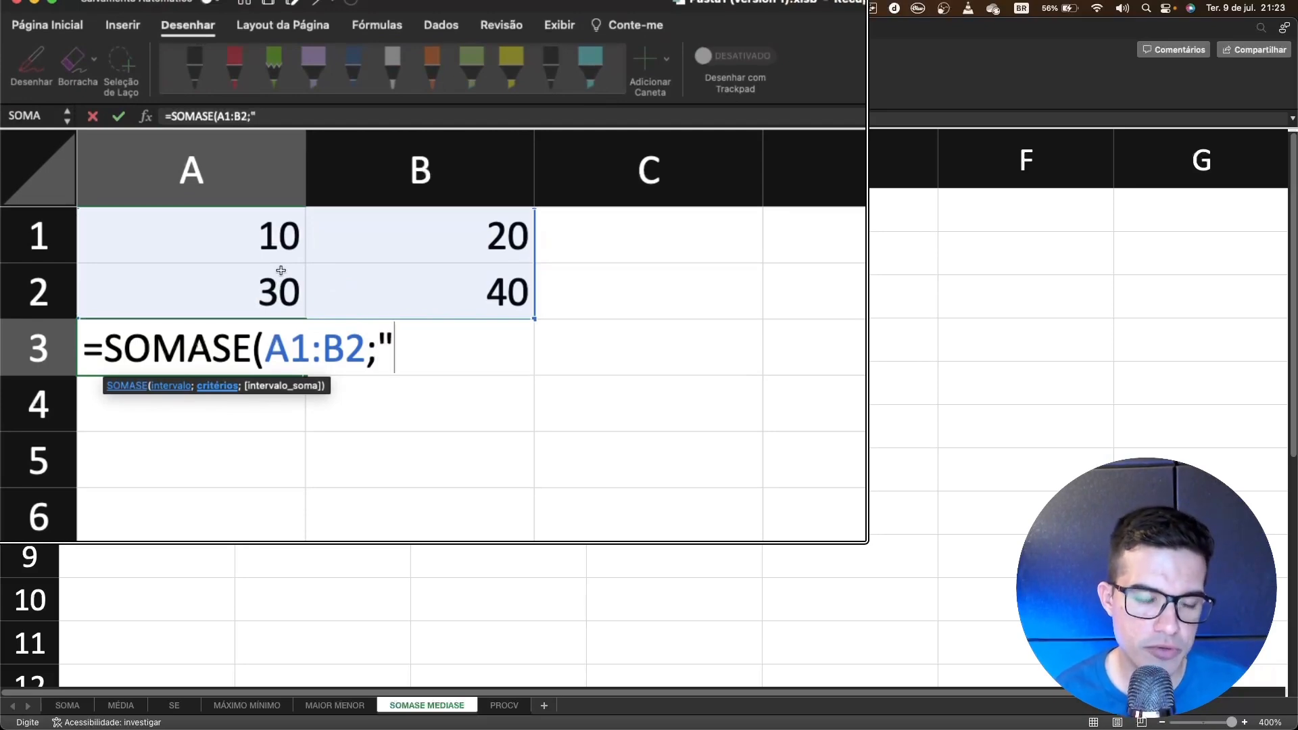
text(">25")
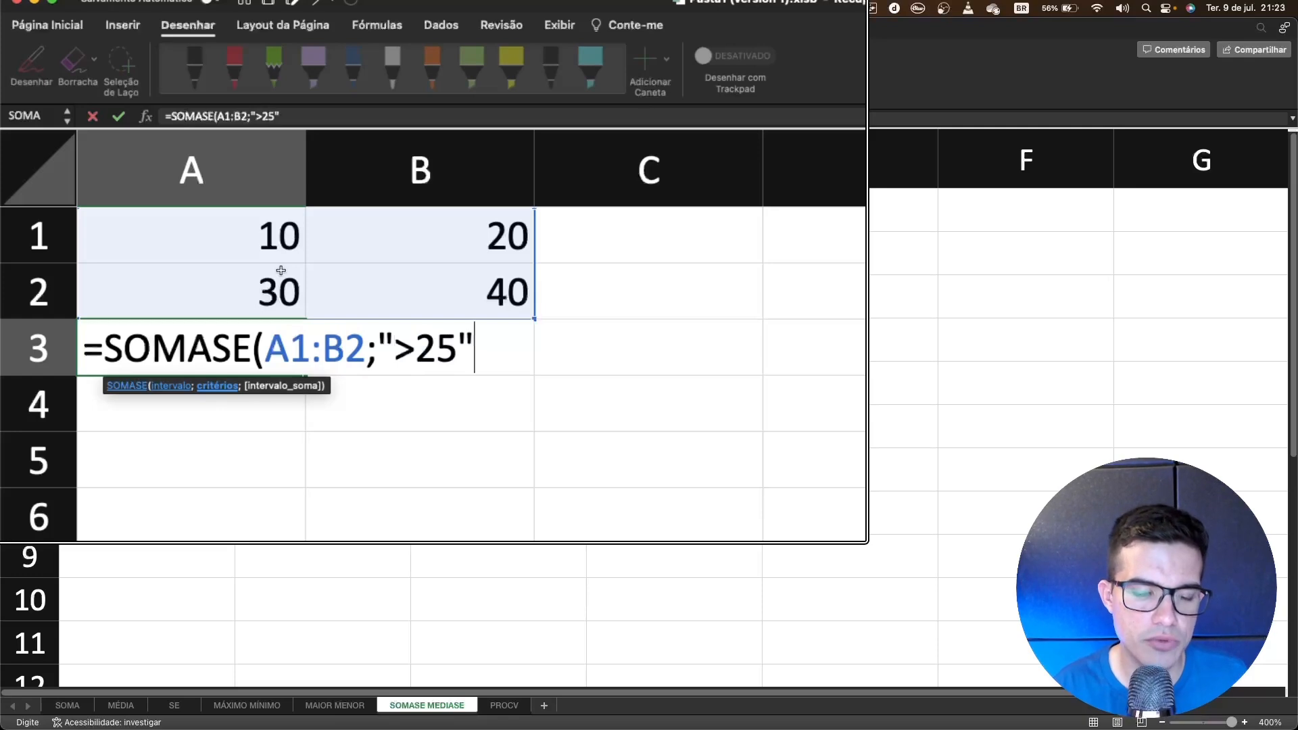
text())
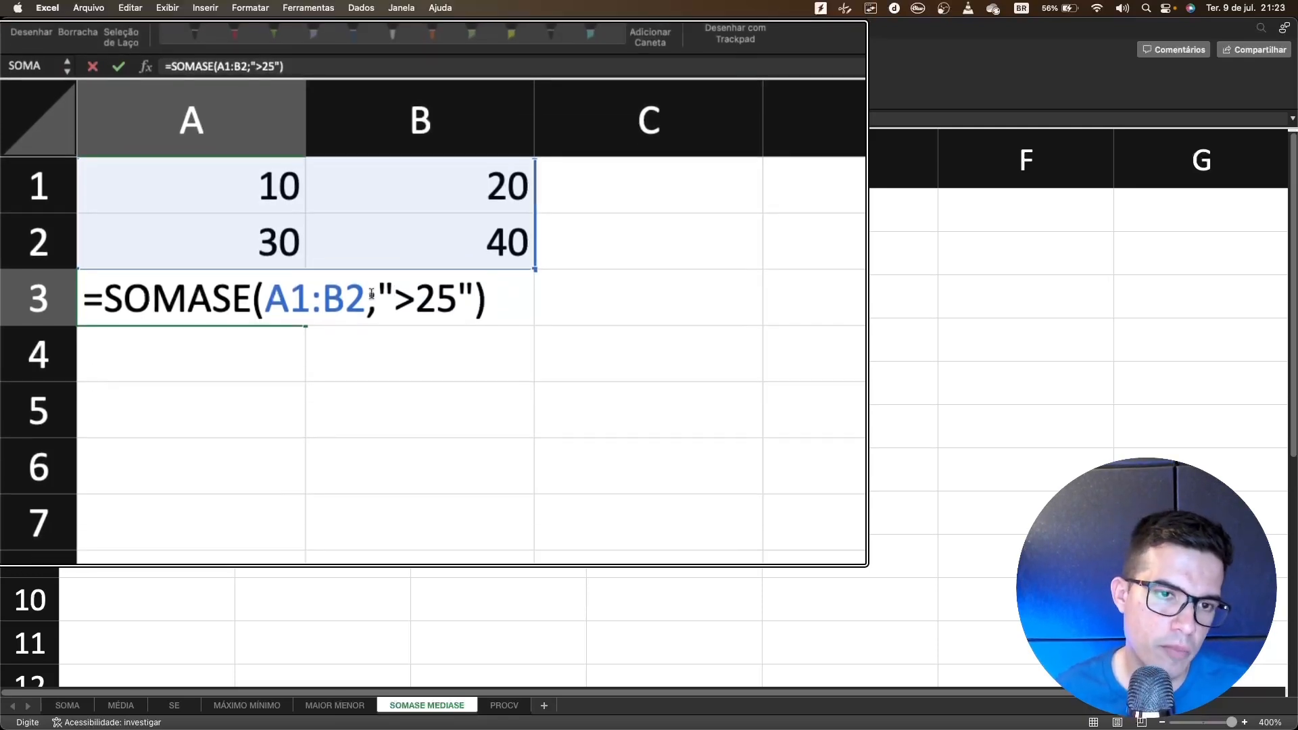
Highlight the ">25" criterion inside the A3 formula to examine its arguments, and commit the formula
drag(377, 297, 457, 298)
scroll(407, 298, up, 5)
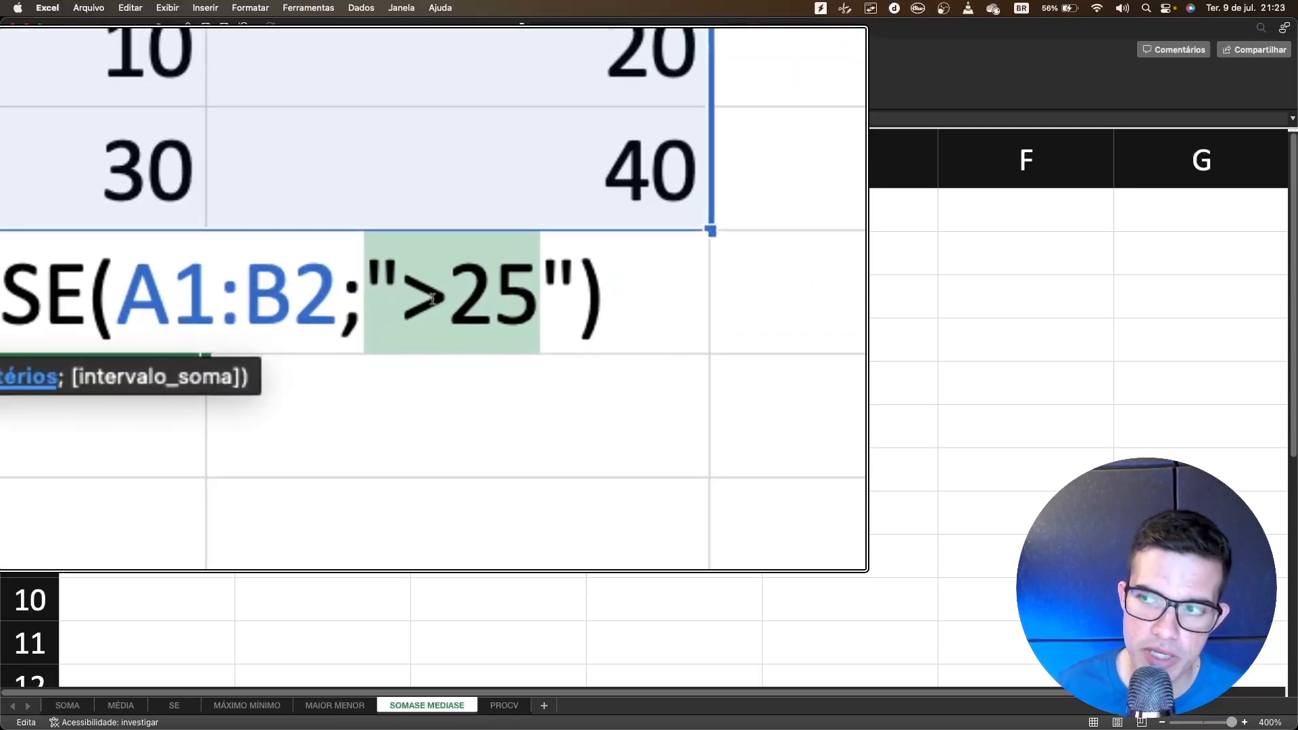
click(432, 296)
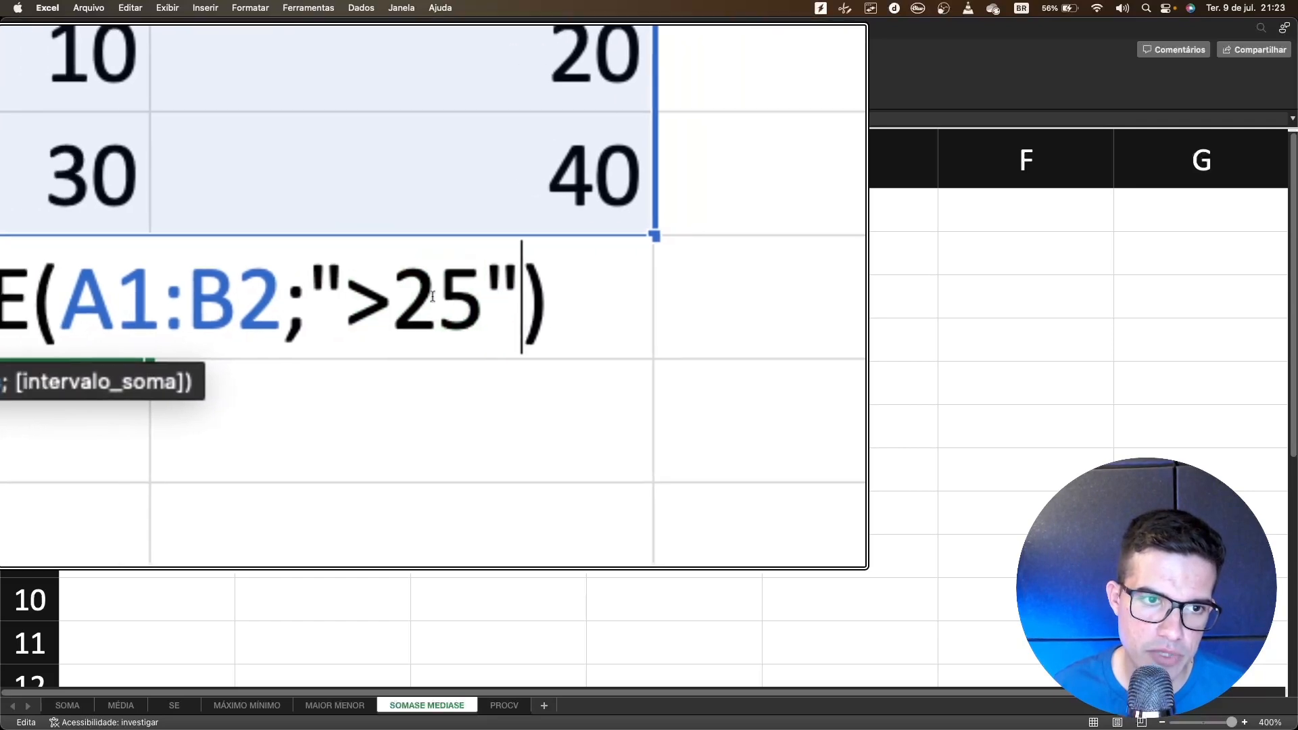
drag(432, 295, 514, 295)
click(432, 295)
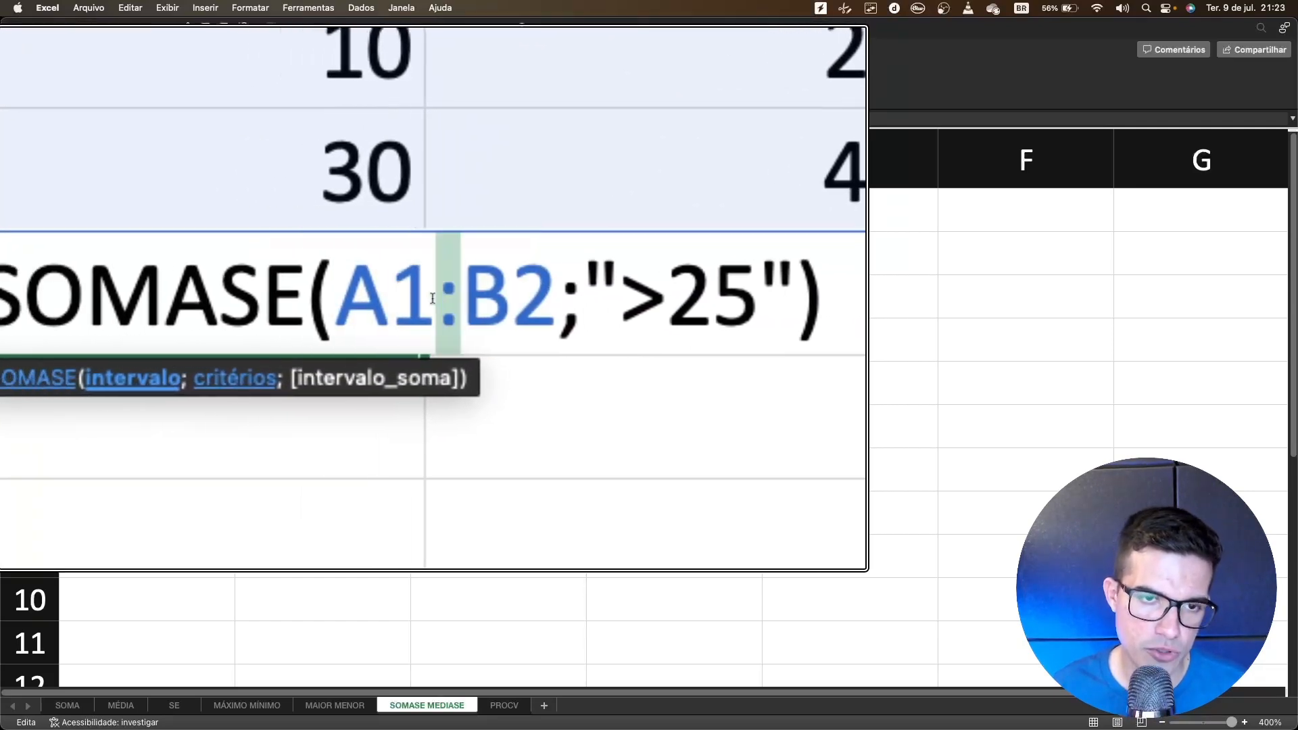
drag(419, 295, 541, 296)
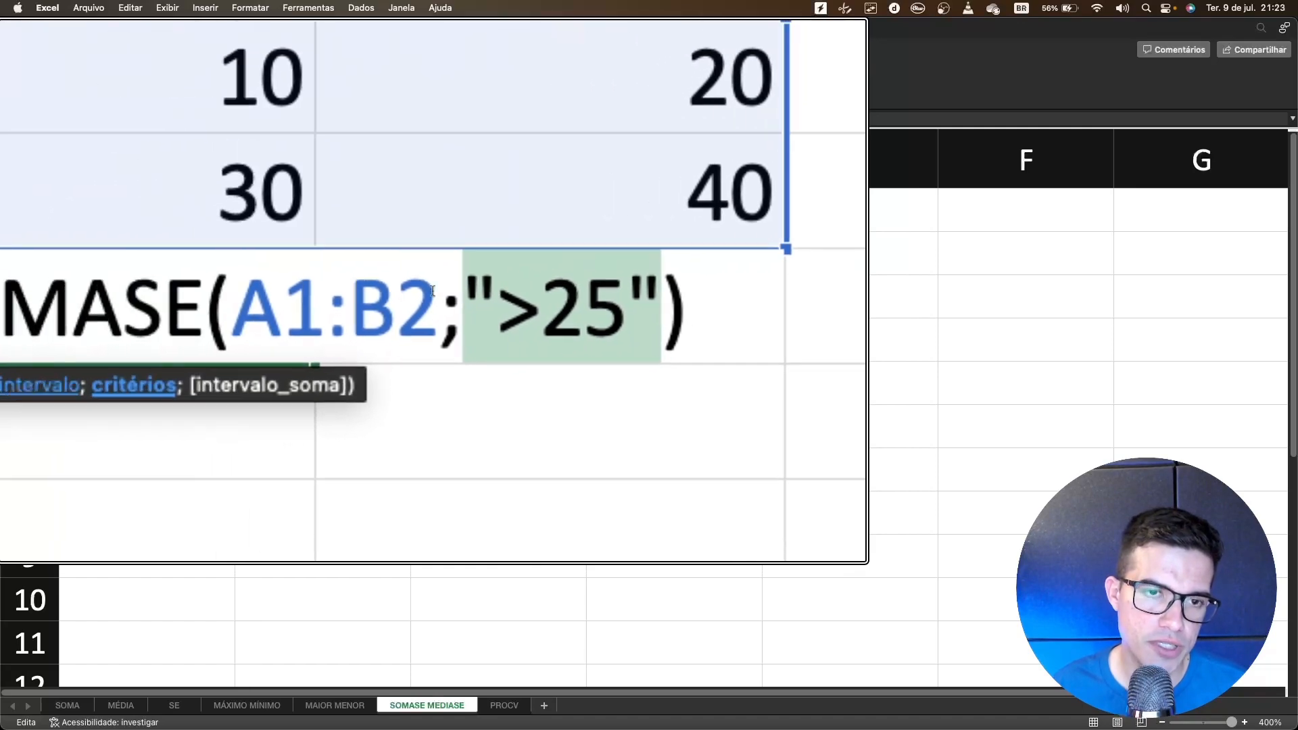
click(422, 291)
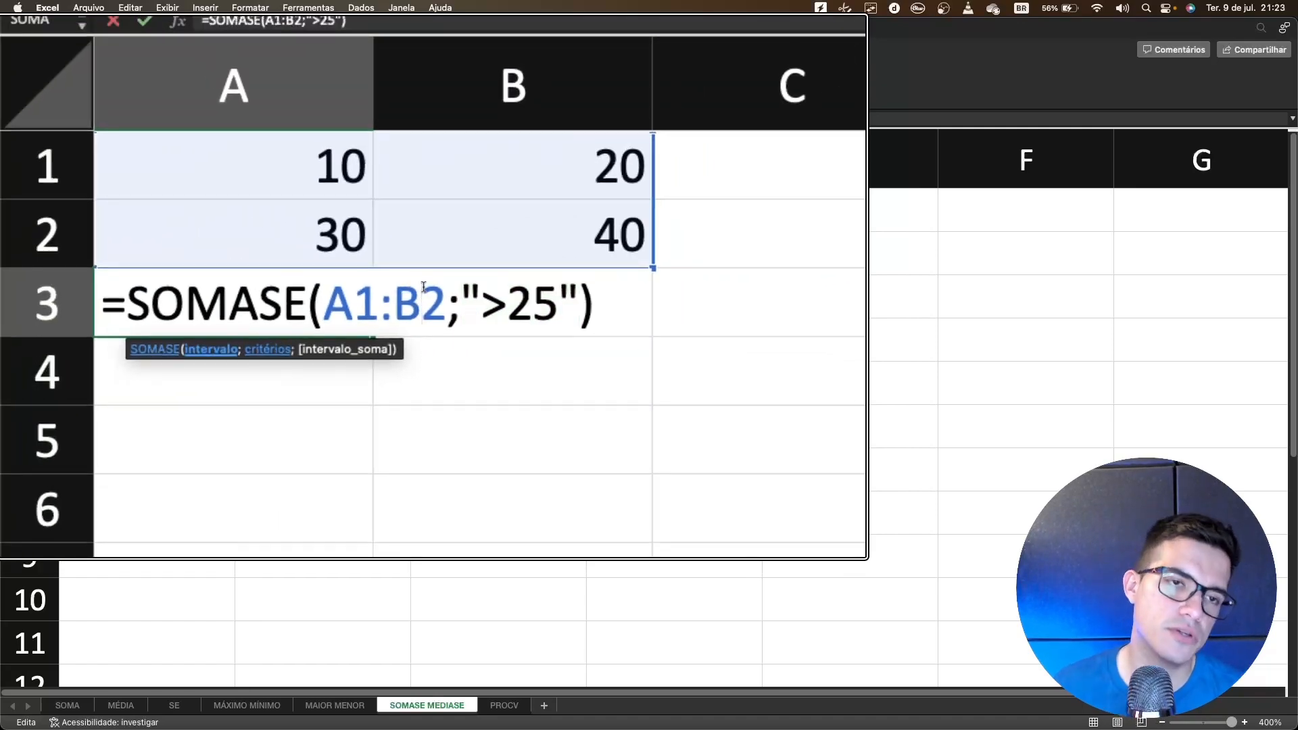
key(Return)
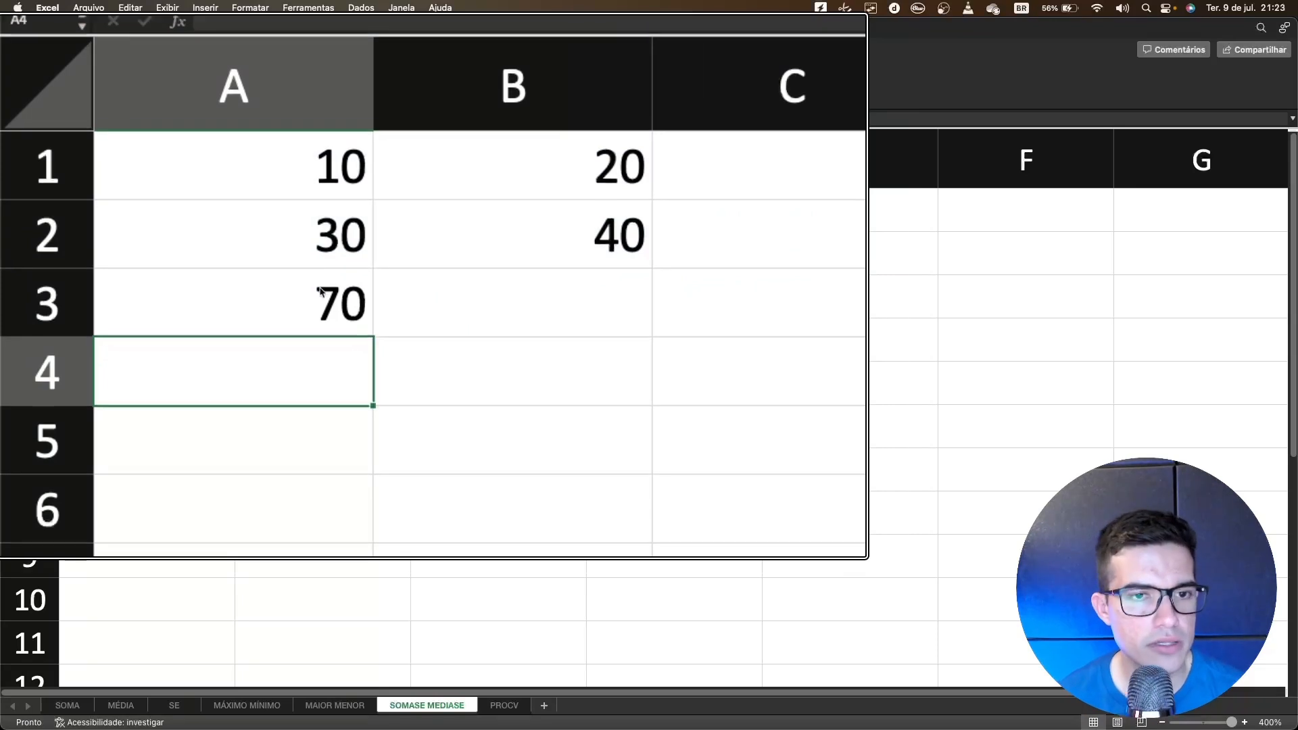
Change the criterion of the SOMASE formula in A3 to ">15"
double_click(425, 292)
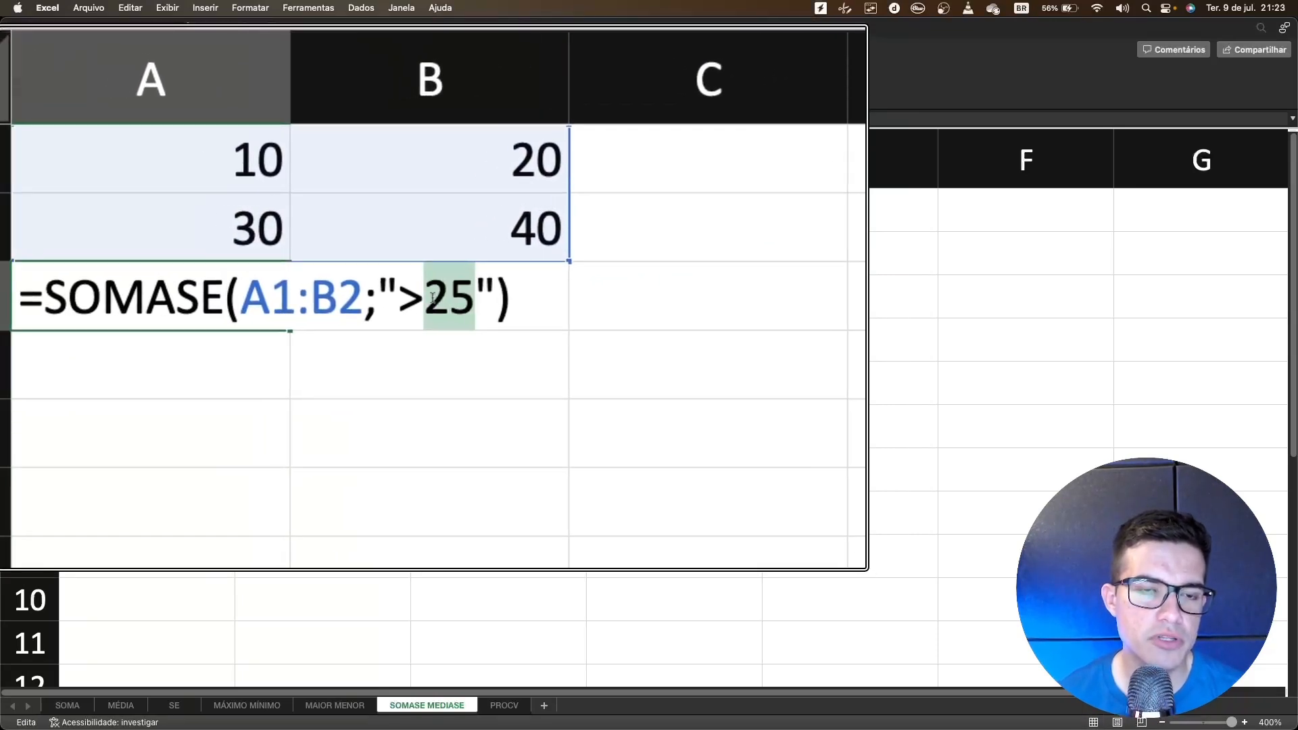
double_click(433, 299)
text(15)
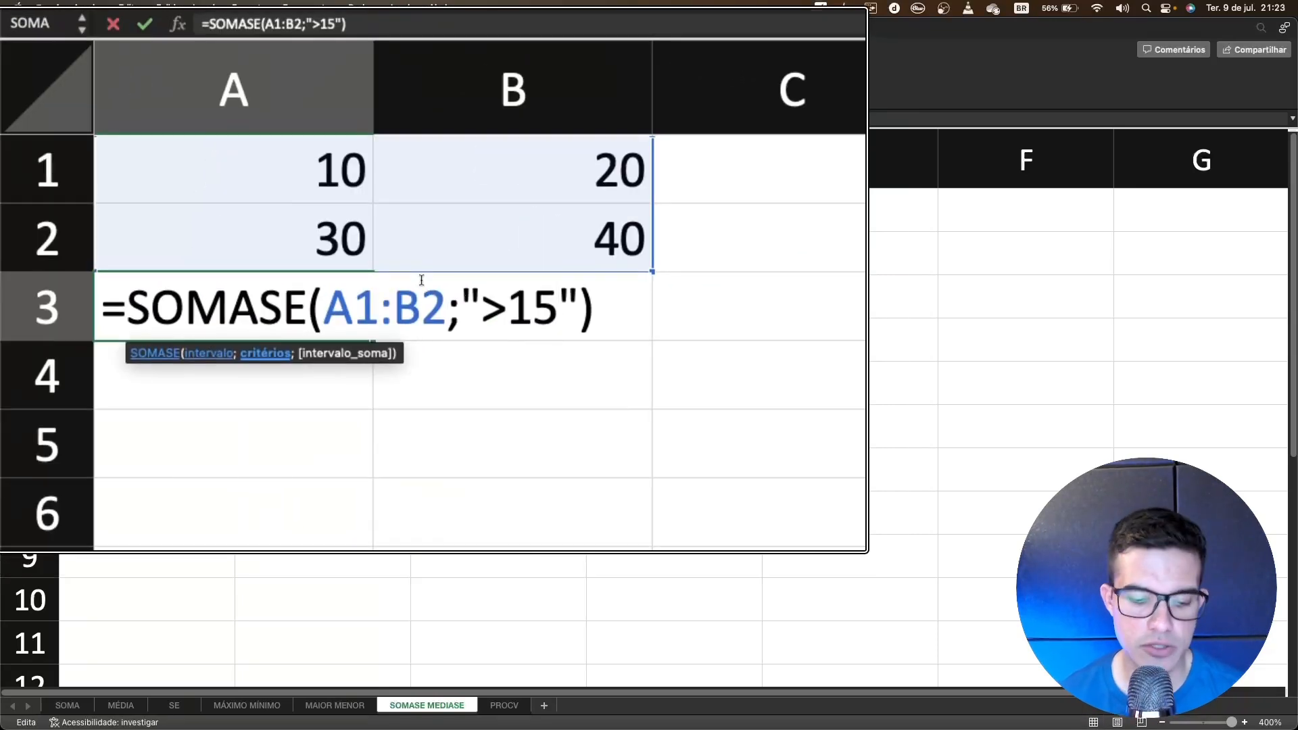
key(Return)
Set the criterion of the SOMASE formula in A3 back to ">25"
double_click(433, 292)
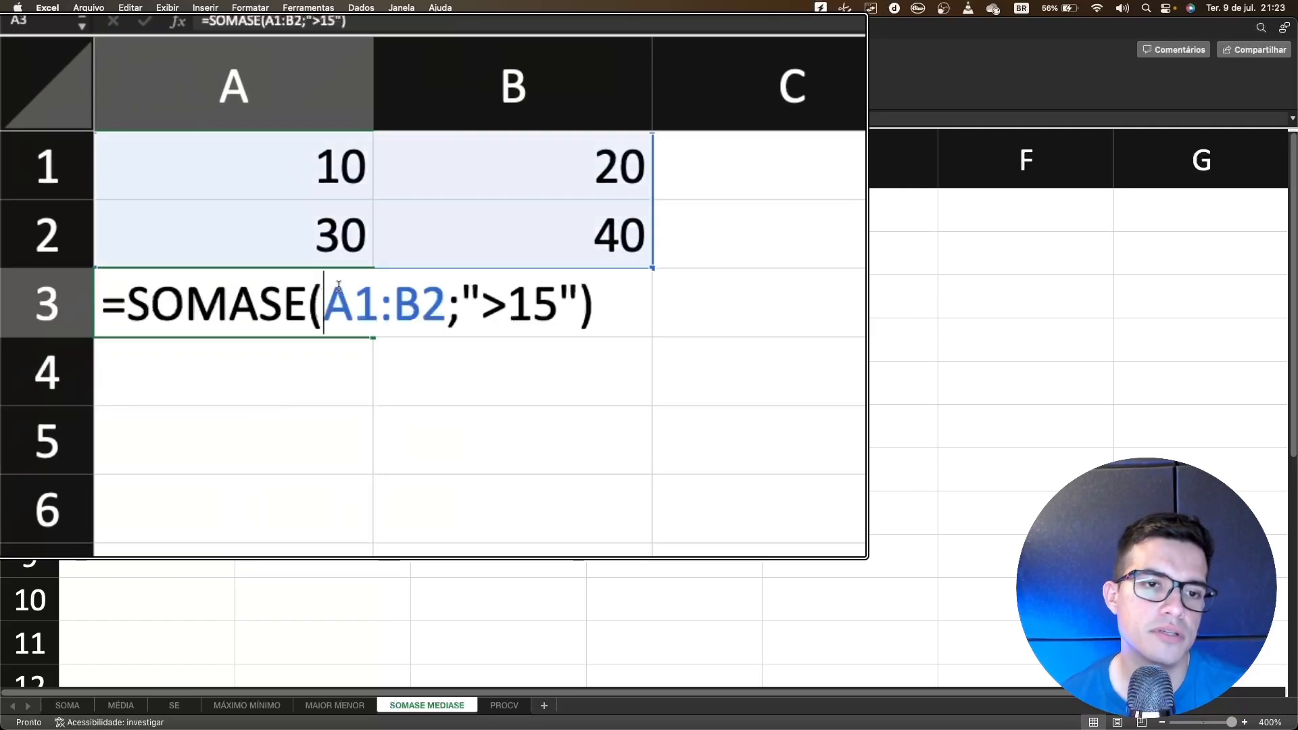
double_click(433, 297)
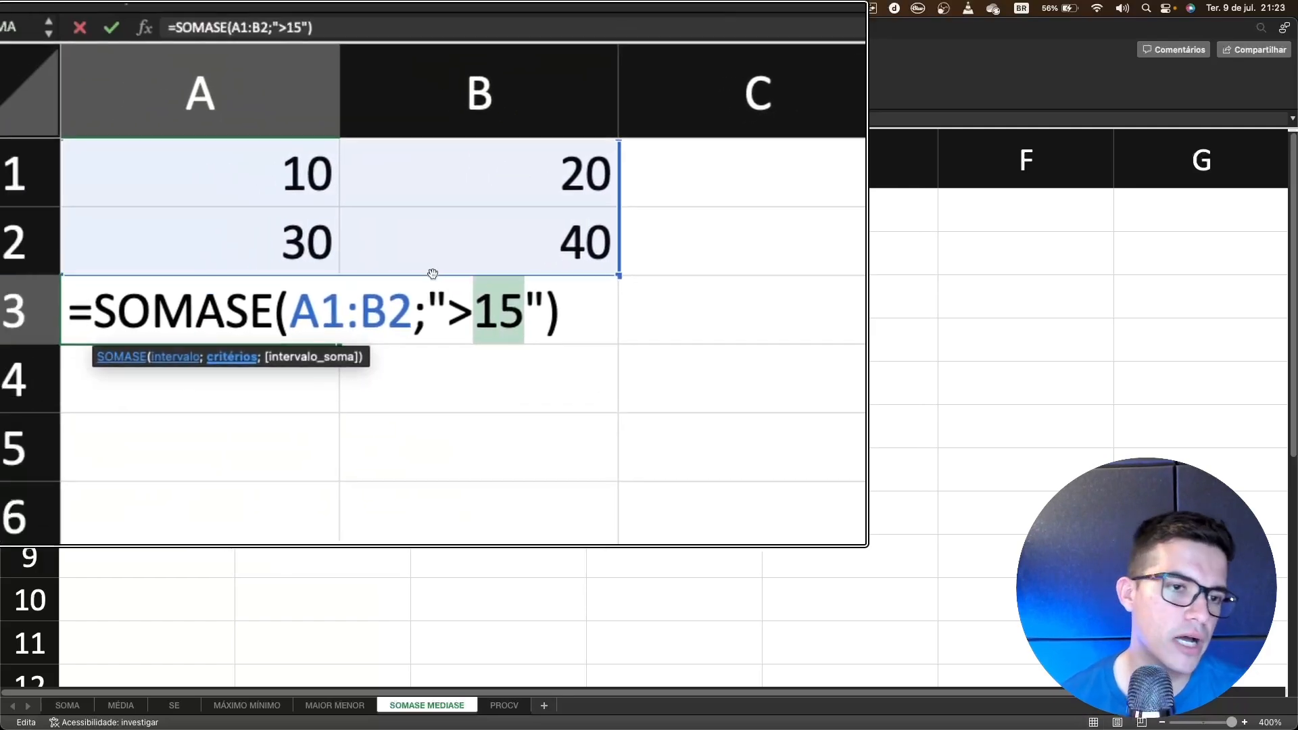
text(25)
key(Return)
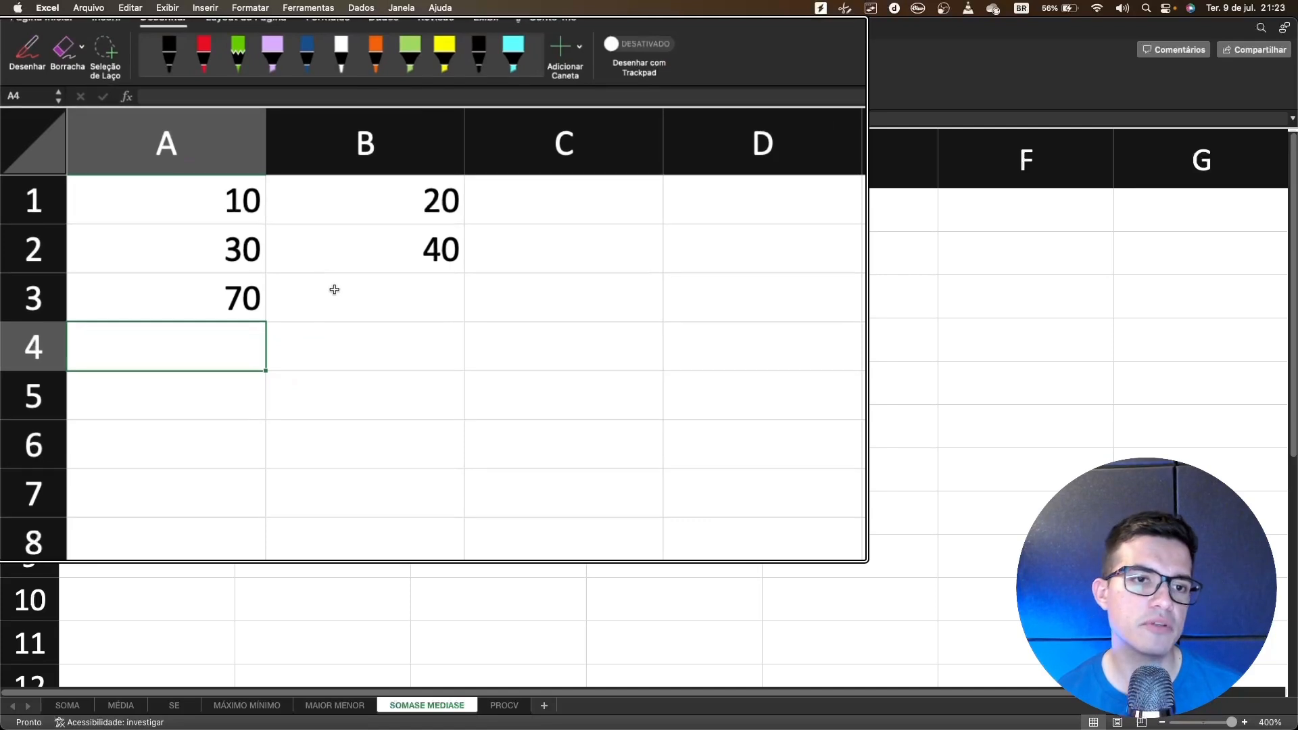
Center the contents of the range A1:B3 horizontally
click(430, 301)
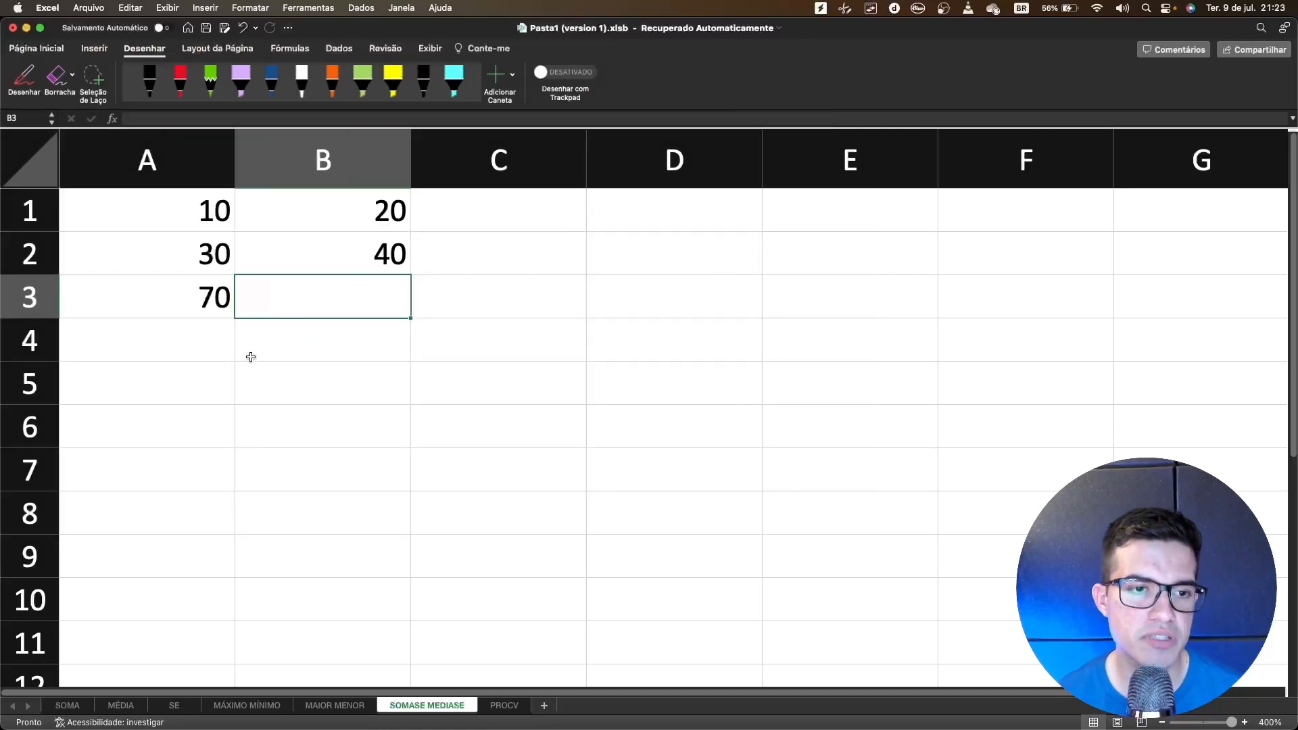
click(187, 394)
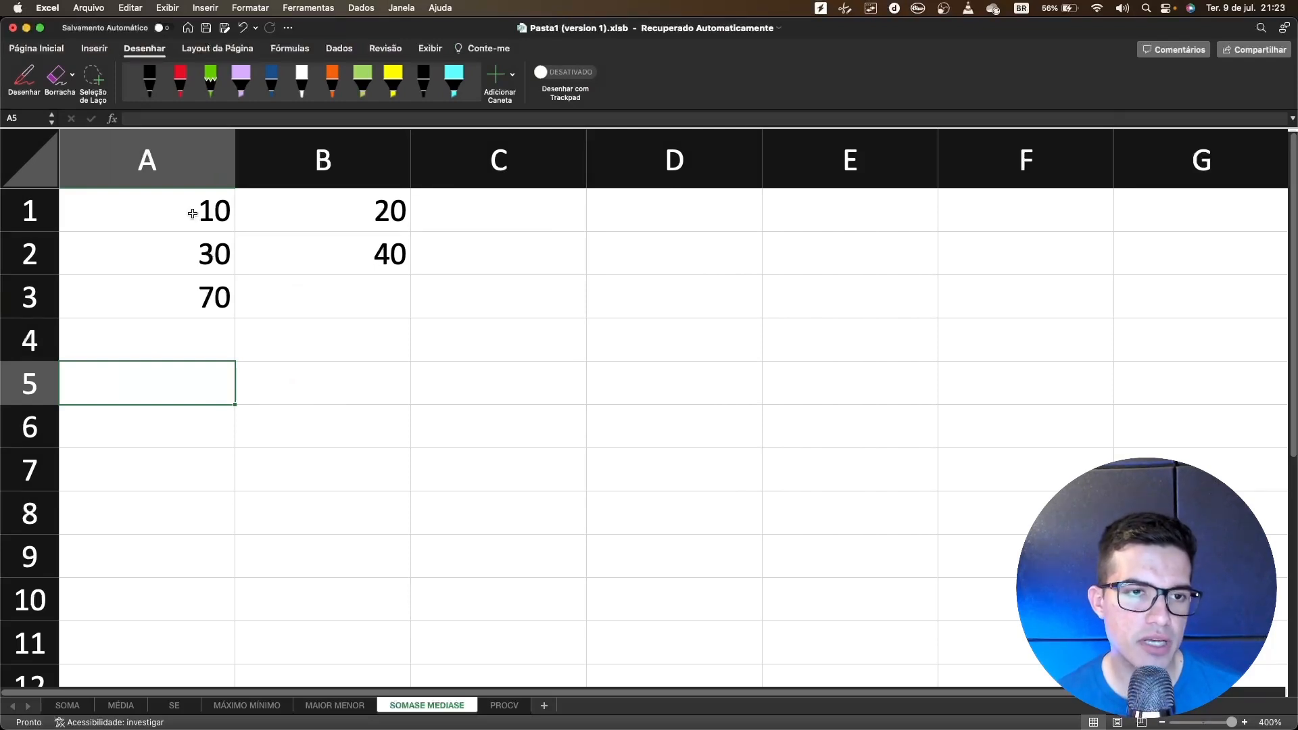
drag(193, 213, 339, 289)
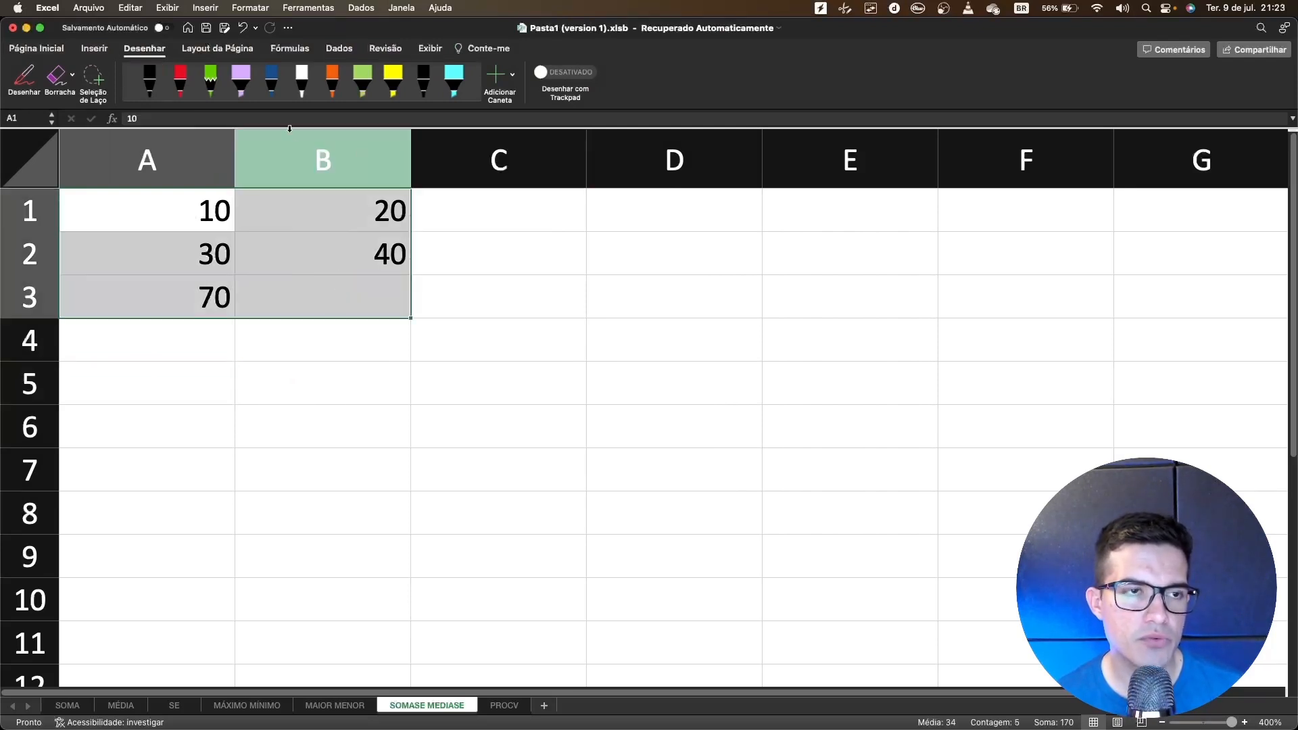
click(36, 48)
click(313, 94)
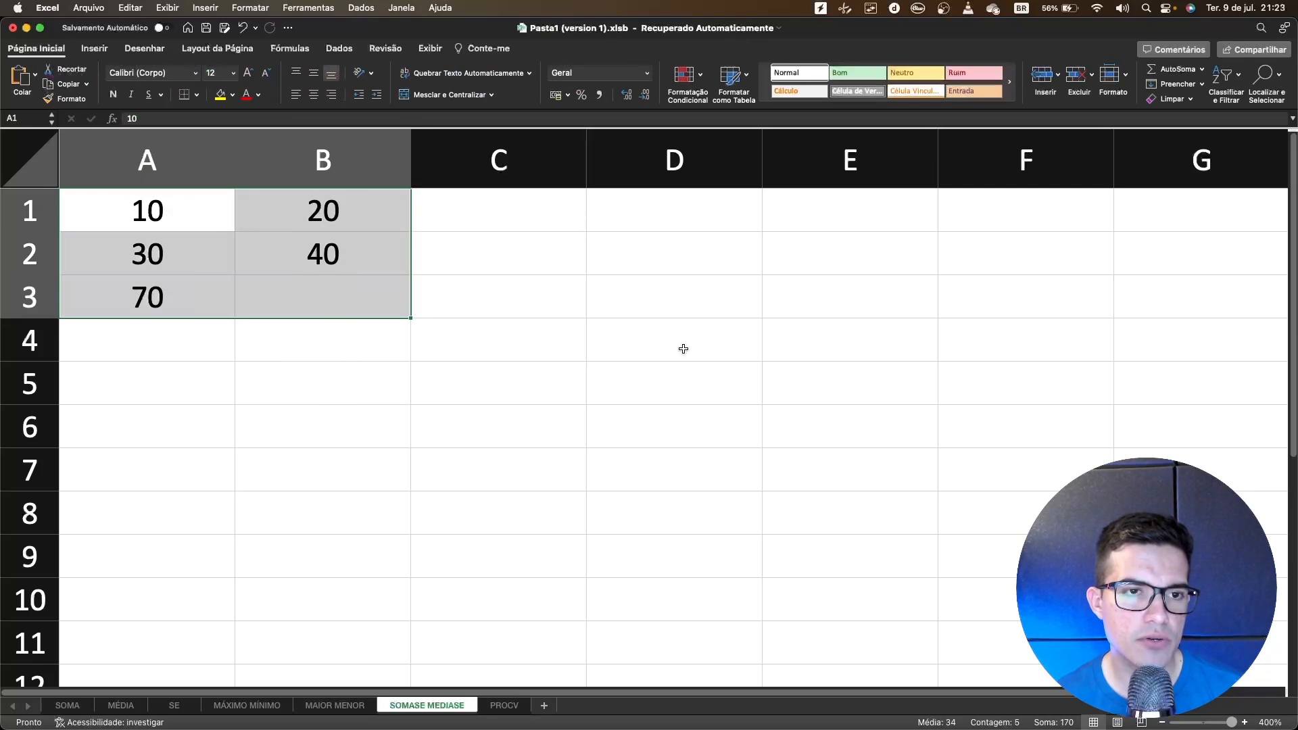
click(684, 349)
Narrow column C to a thin strip and fill the whole column with a near-black theme color as a divider
drag(586, 171, 423, 176)
click(417, 177)
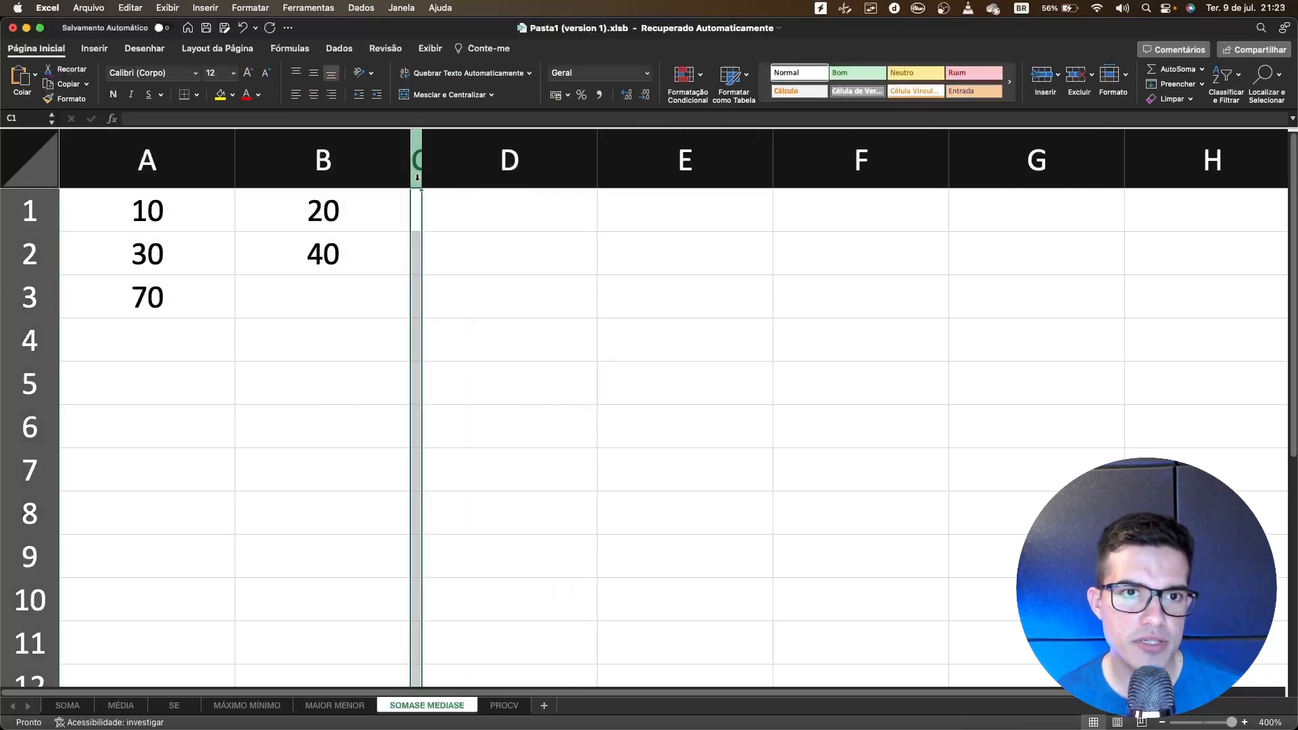
click(232, 95)
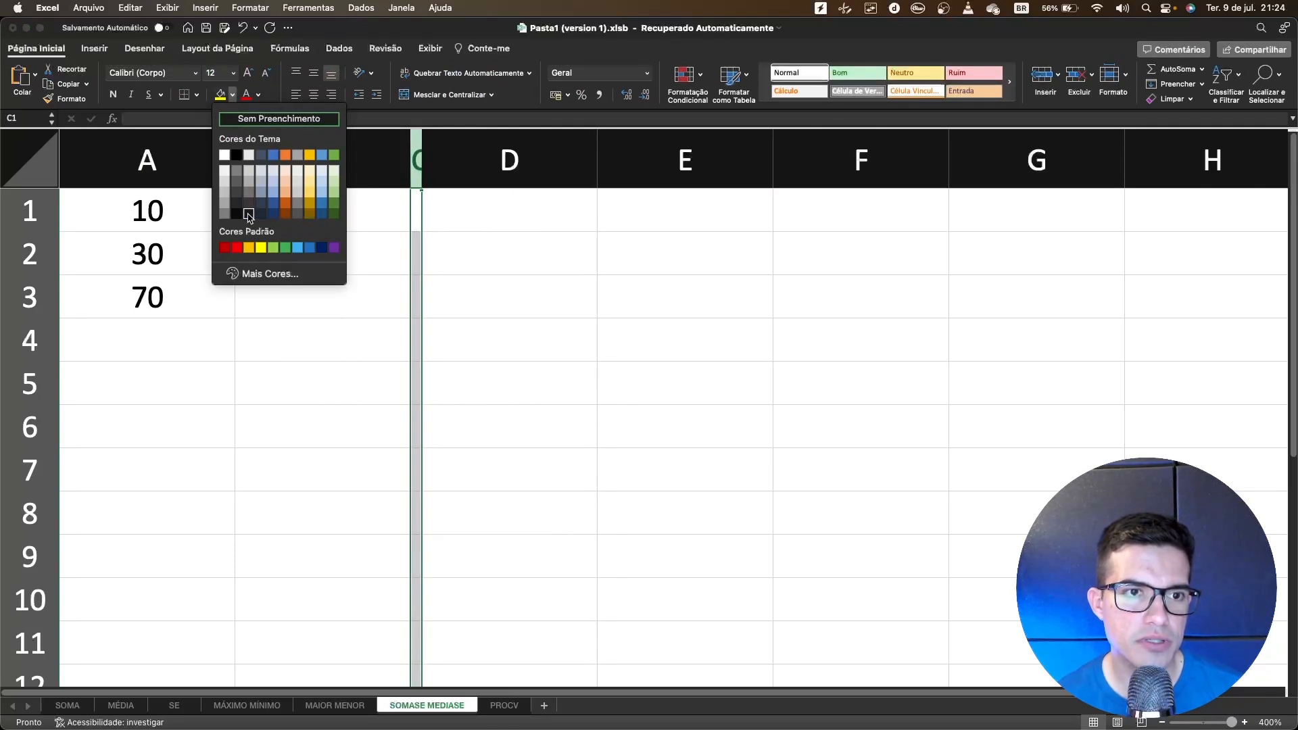
click(249, 215)
click(533, 288)
click(726, 304)
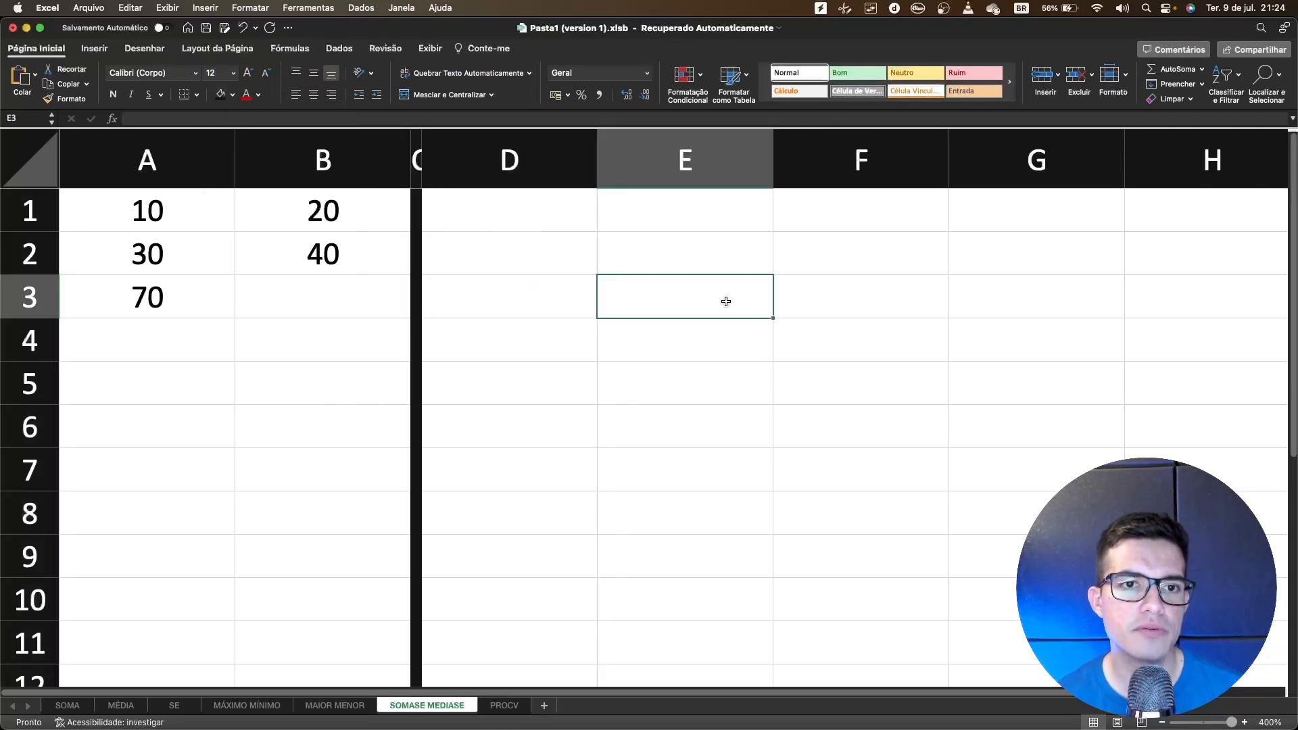
Enter the table headers PRODUTO in D1 and CATEGORIA in E1
click(565, 216)
double_click(570, 211)
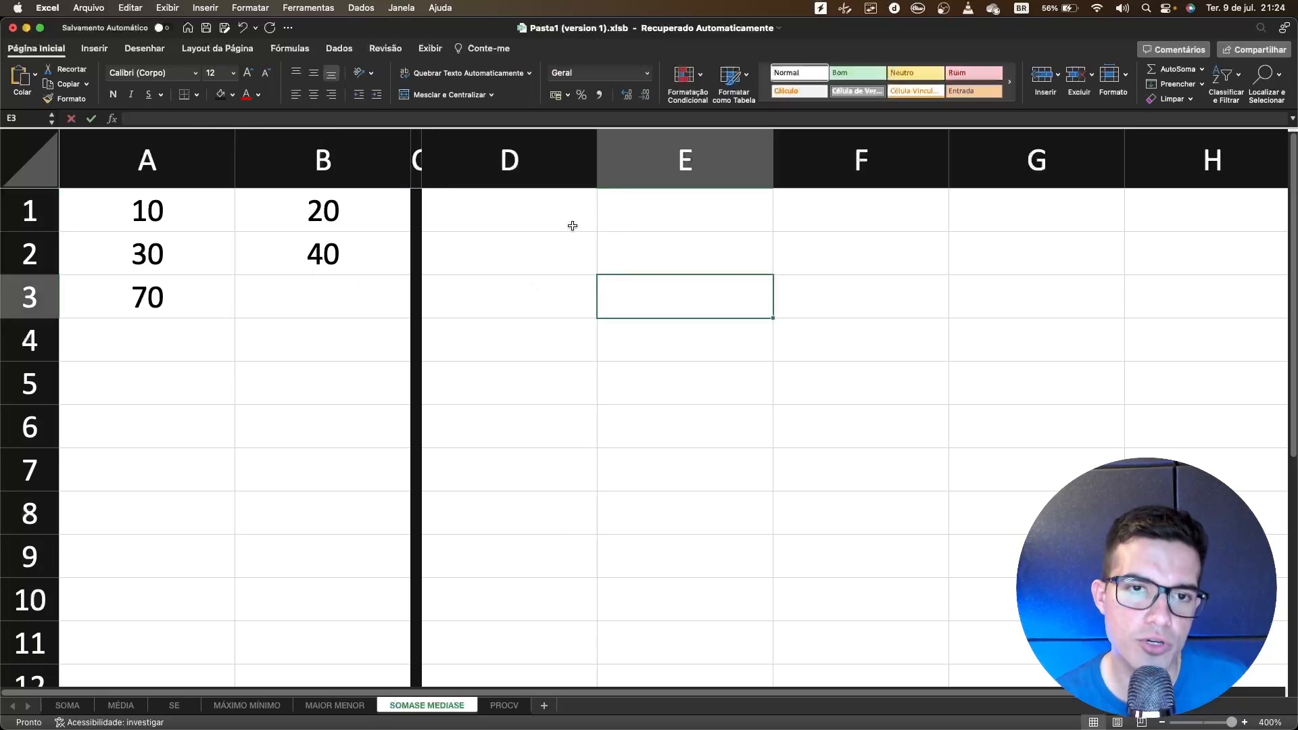
double_click(570, 223)
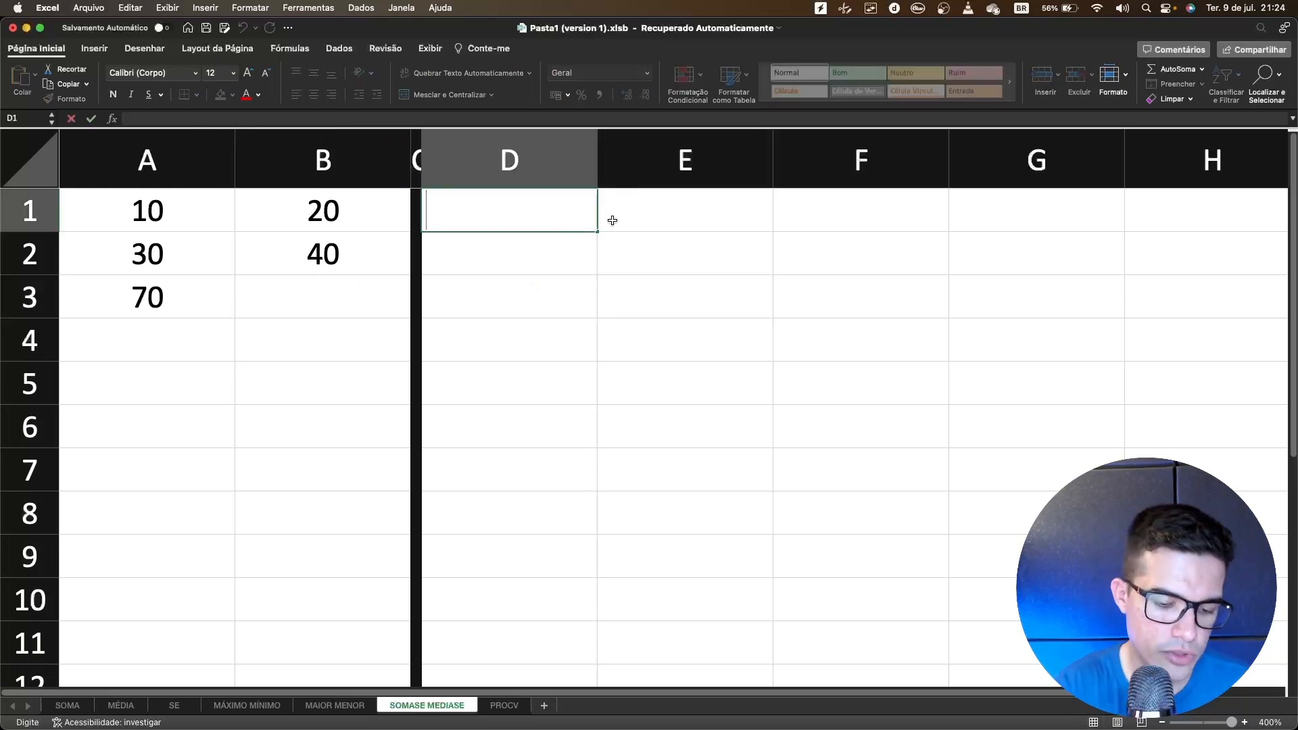
text(PRODUTO)
key(Tab)
text(CATEGORIA)
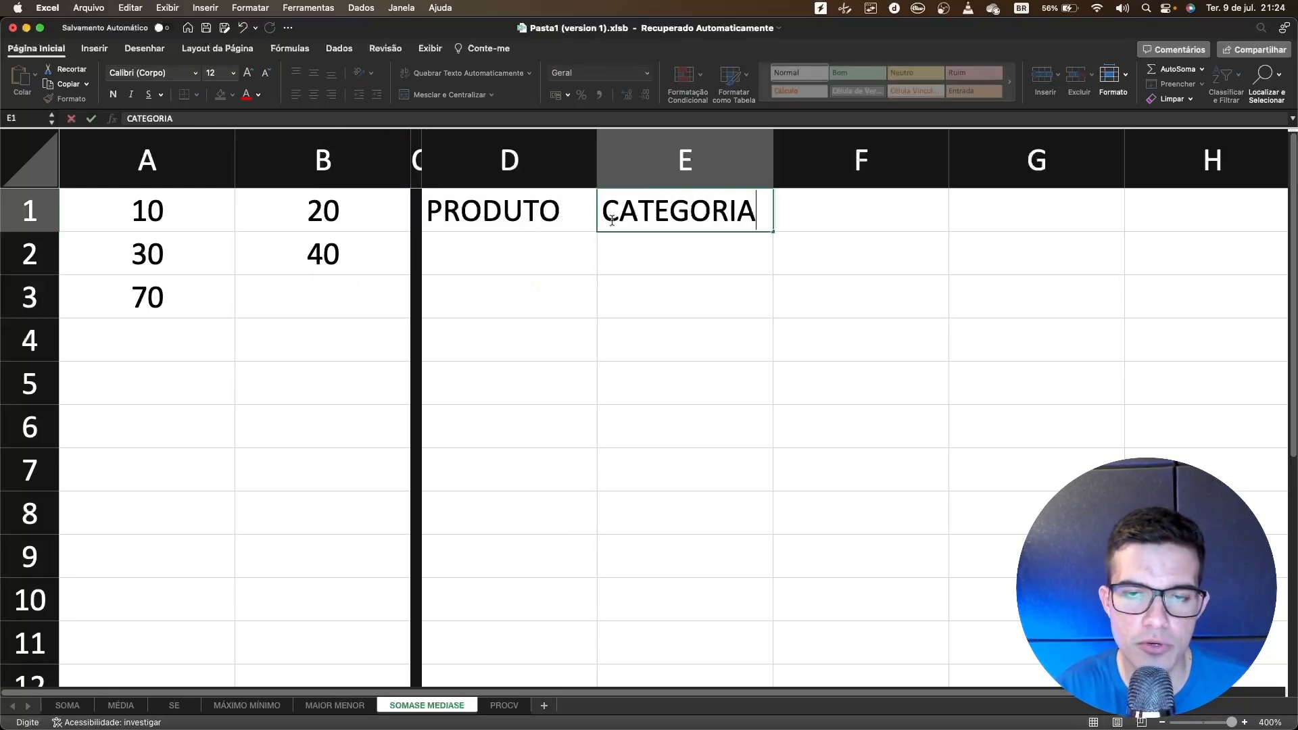
key(Tab)
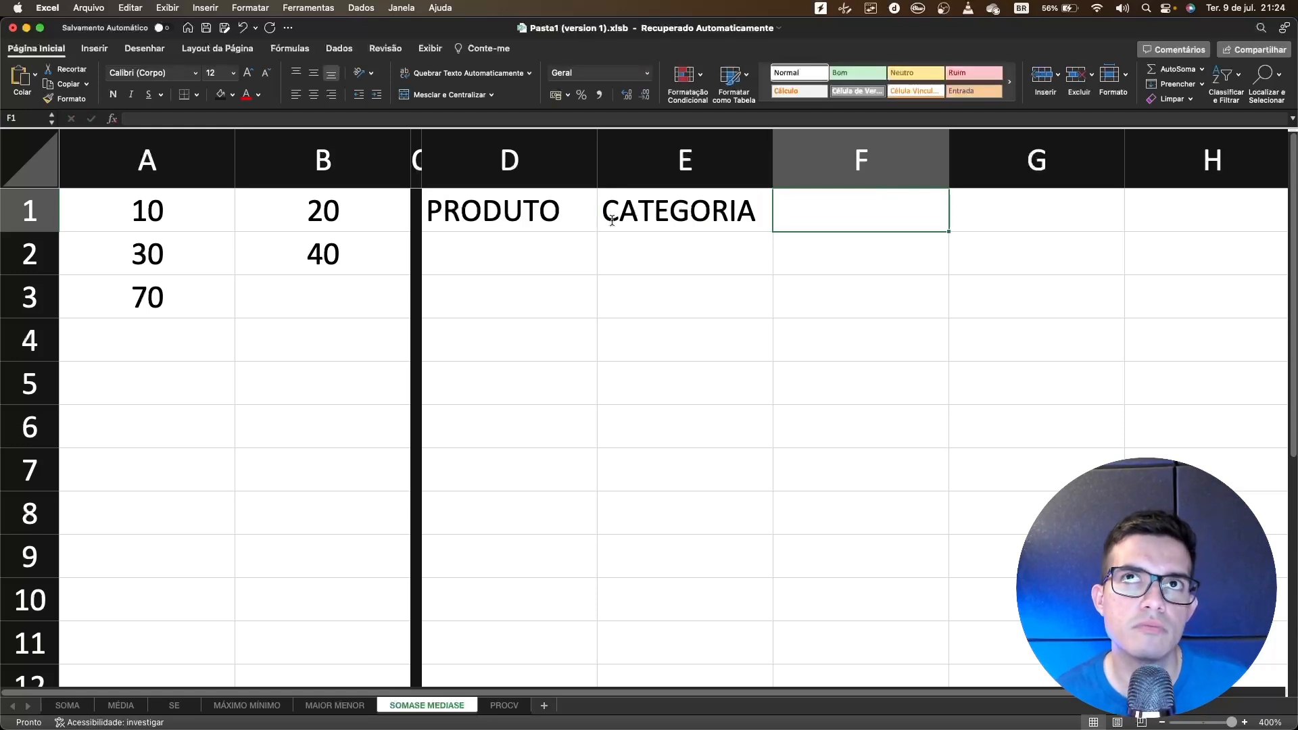
Enter the header QTD in F1 and narrow column F to fit it
text(QUANTI)
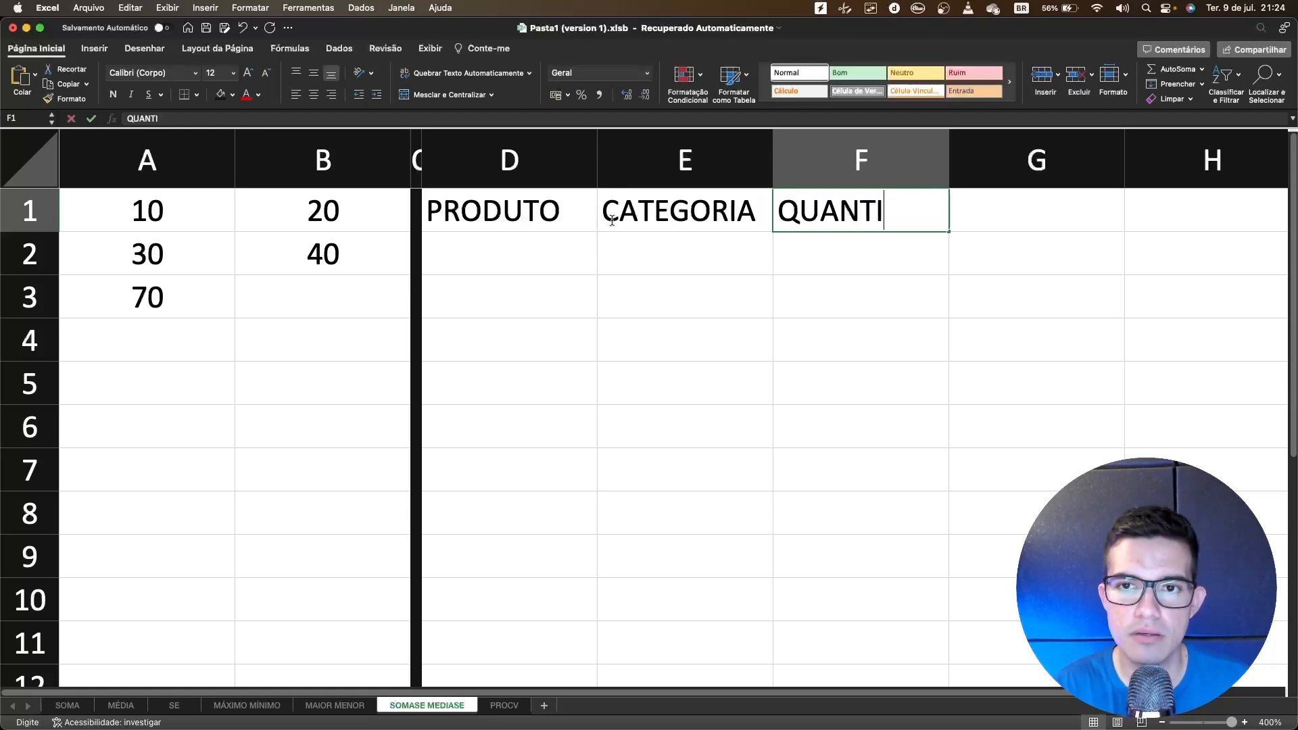
key(BackSpace)
key(BackSpace)
key(BackSpace)
key(BackSpace)
key(BackSpace)
text(TD)
key(Return)
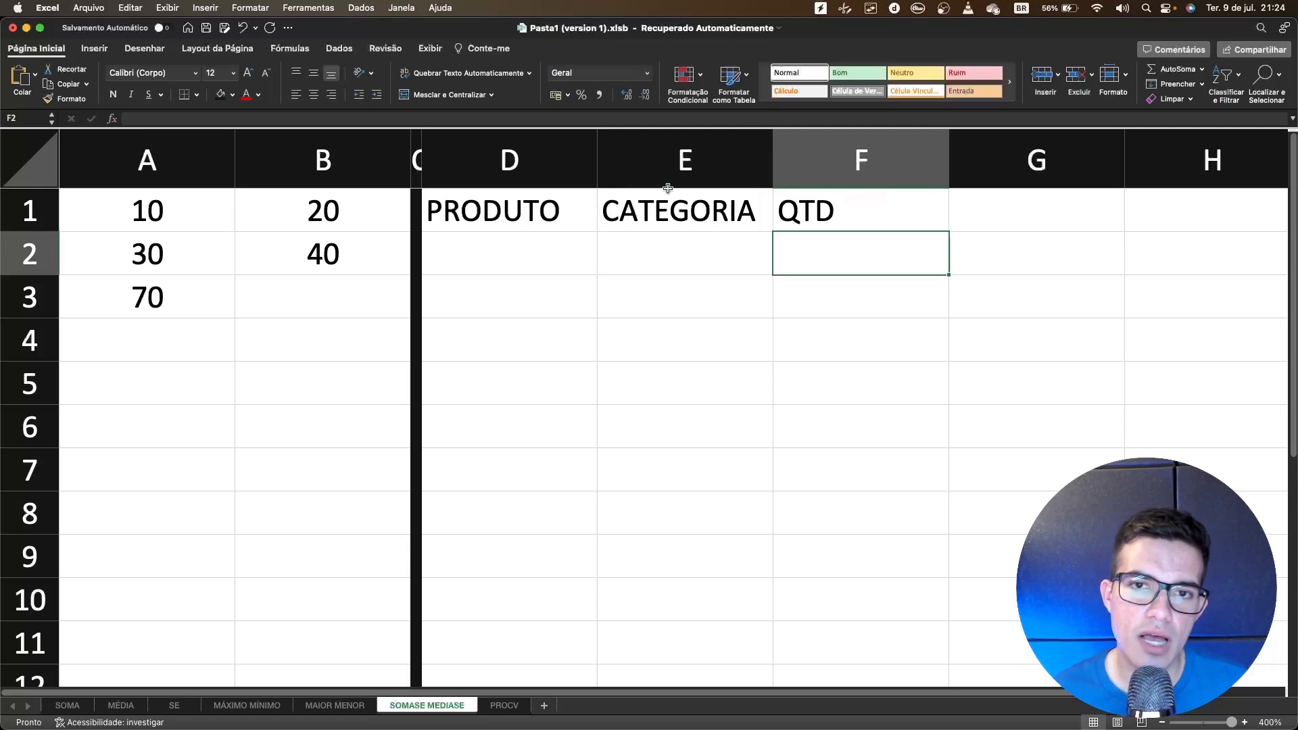
drag(947, 170, 849, 170)
click(899, 326)
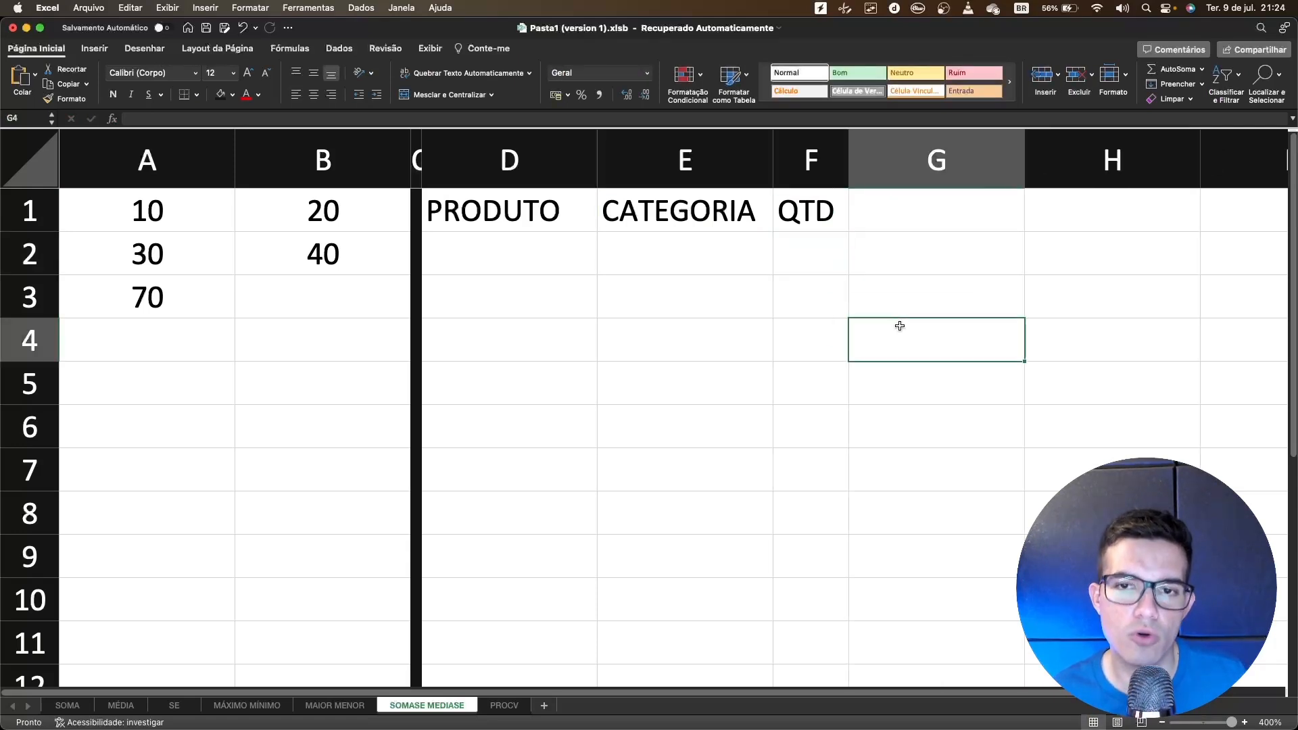
Enter the products MOUSE, TECLADO, RESMA 04, MICROFONE and CANETA in cells D2 to D6
click(534, 244)
text(MOUSE)
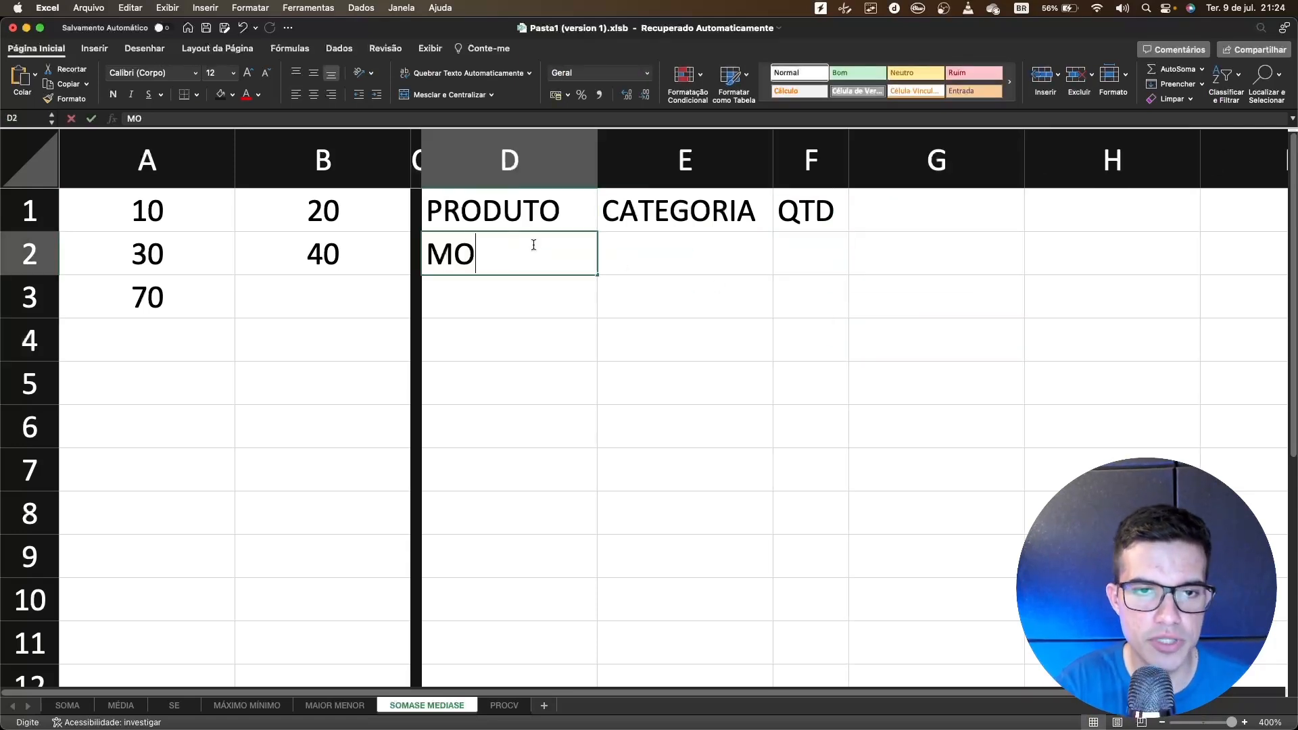
key(Return)
text(TECLADO)
key(Return)
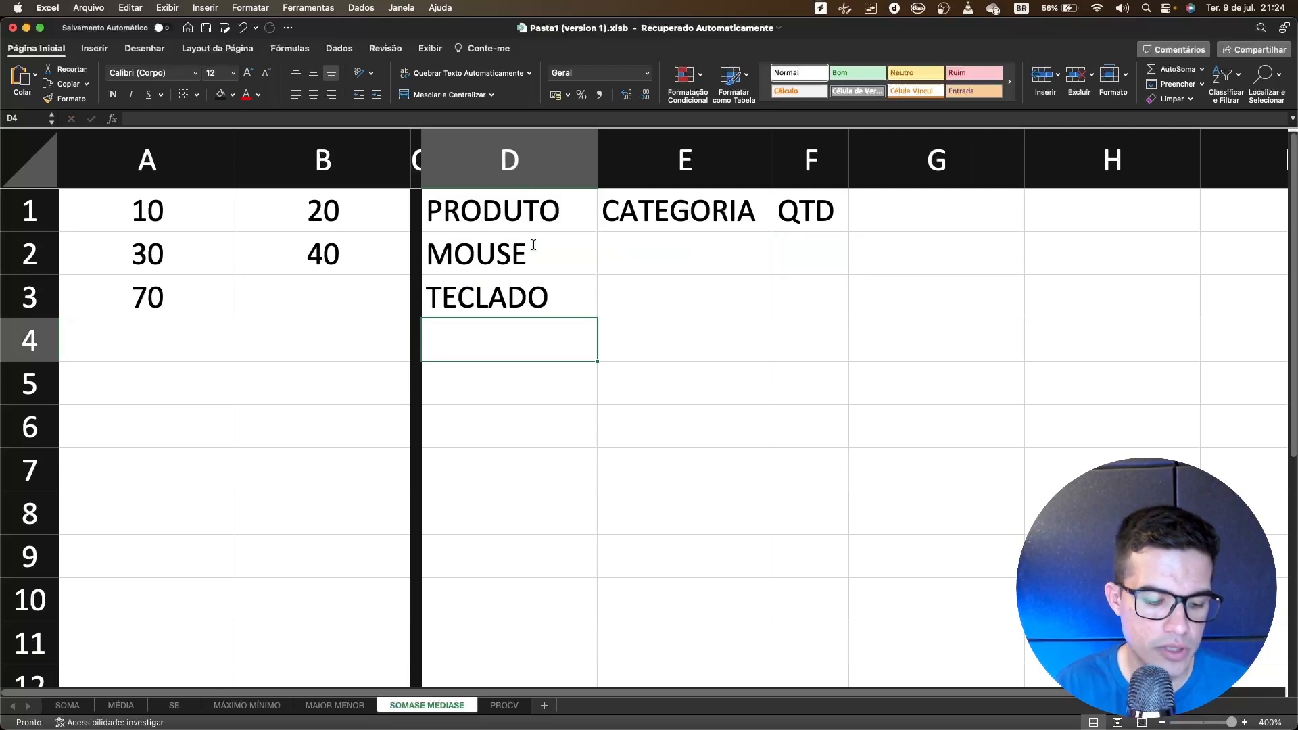
text(RESMA 04)
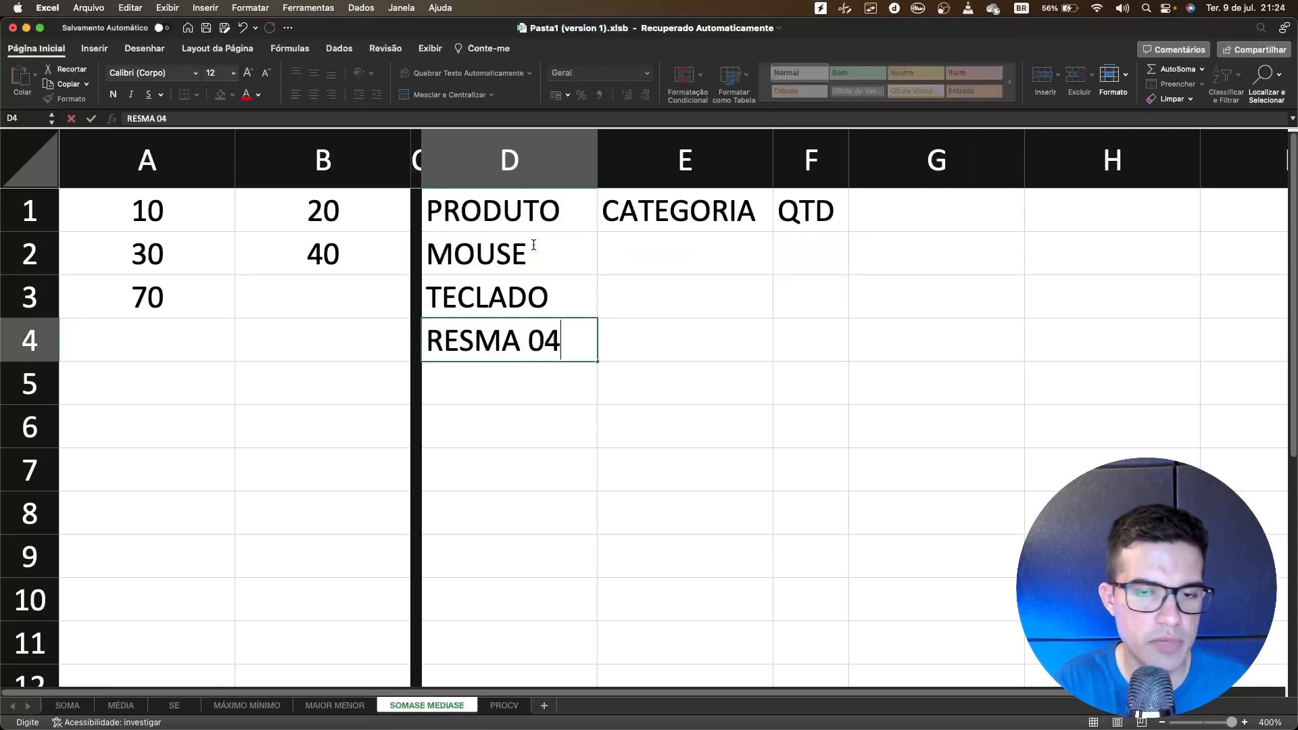
key(Return)
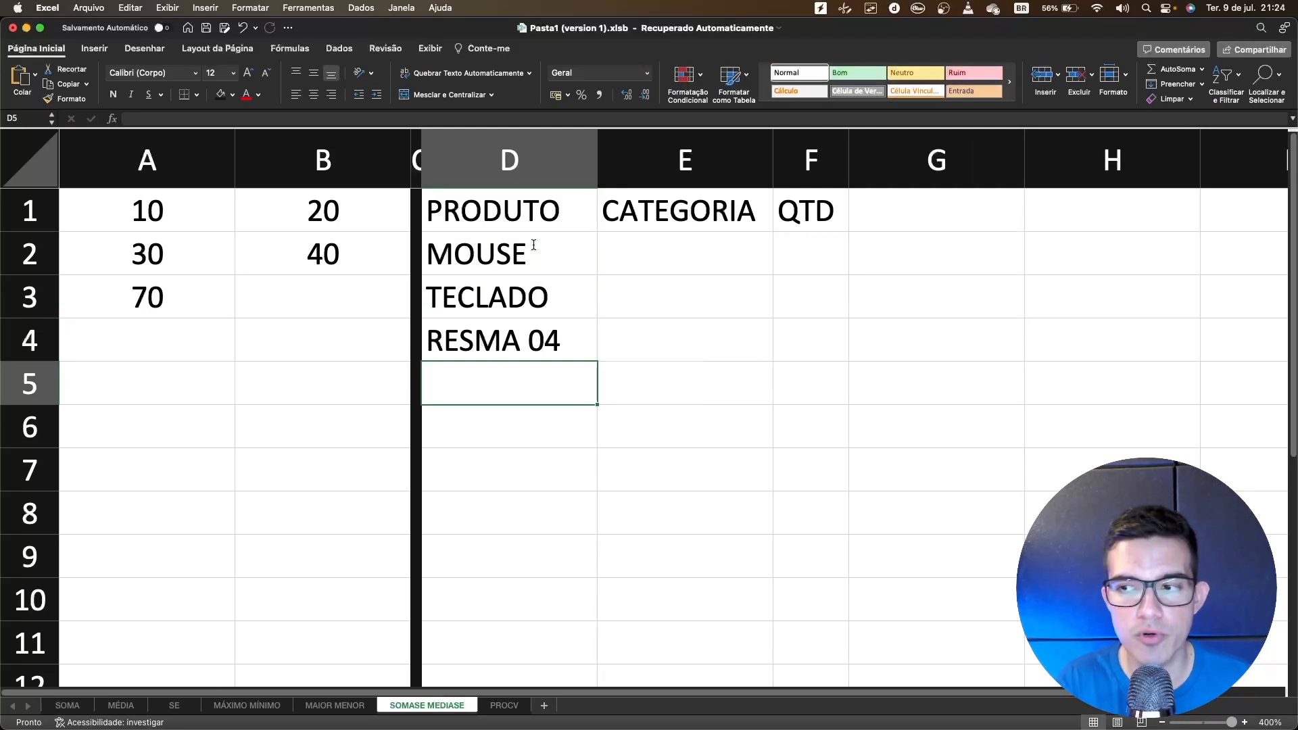
text(MICROFONE)
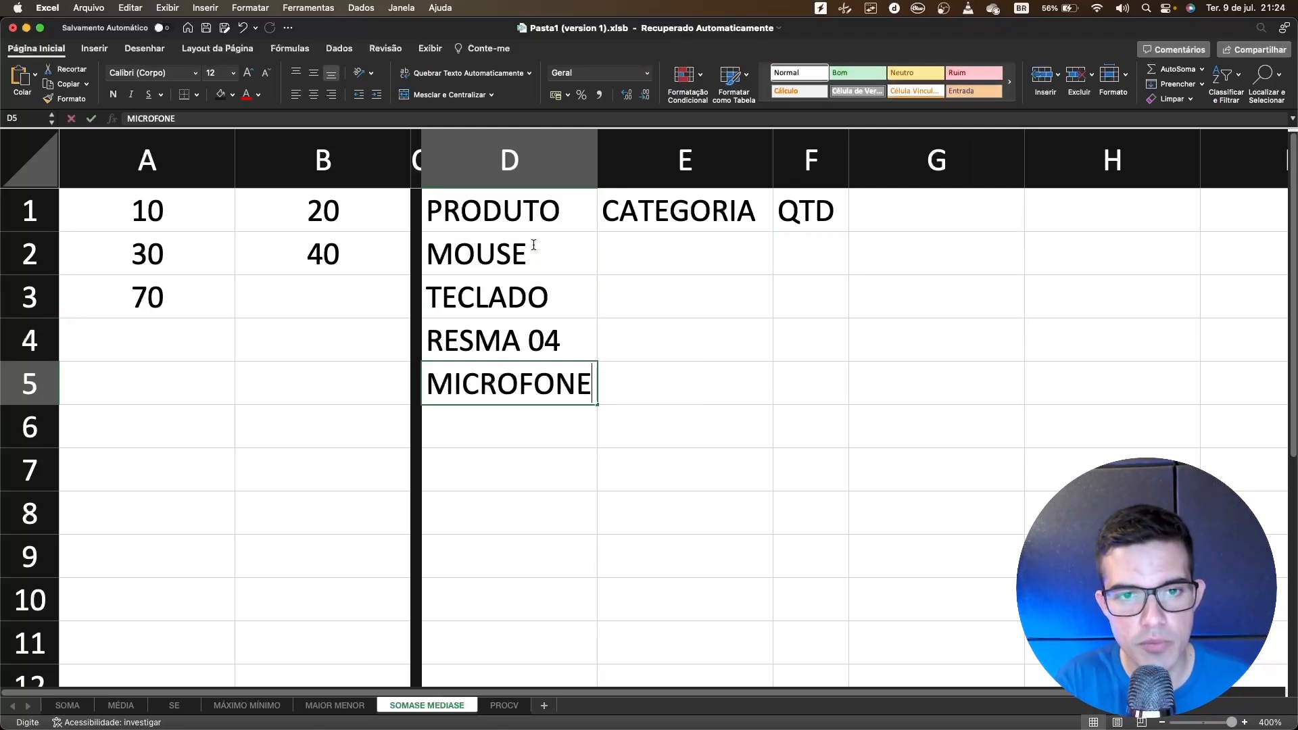
key(Return)
text(CANETA)
key(Return)
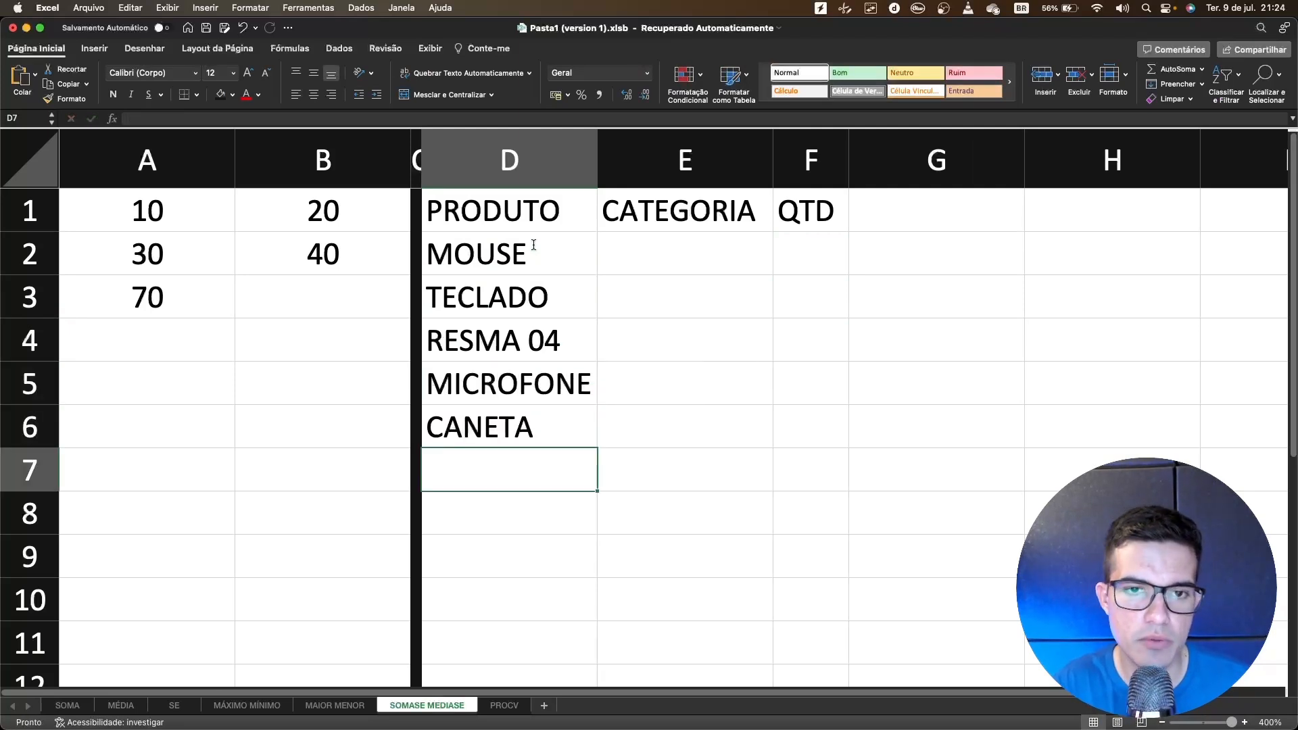
Enter the category INFORMÁTICA in E2 and widen column E to fit it
click(676, 253)
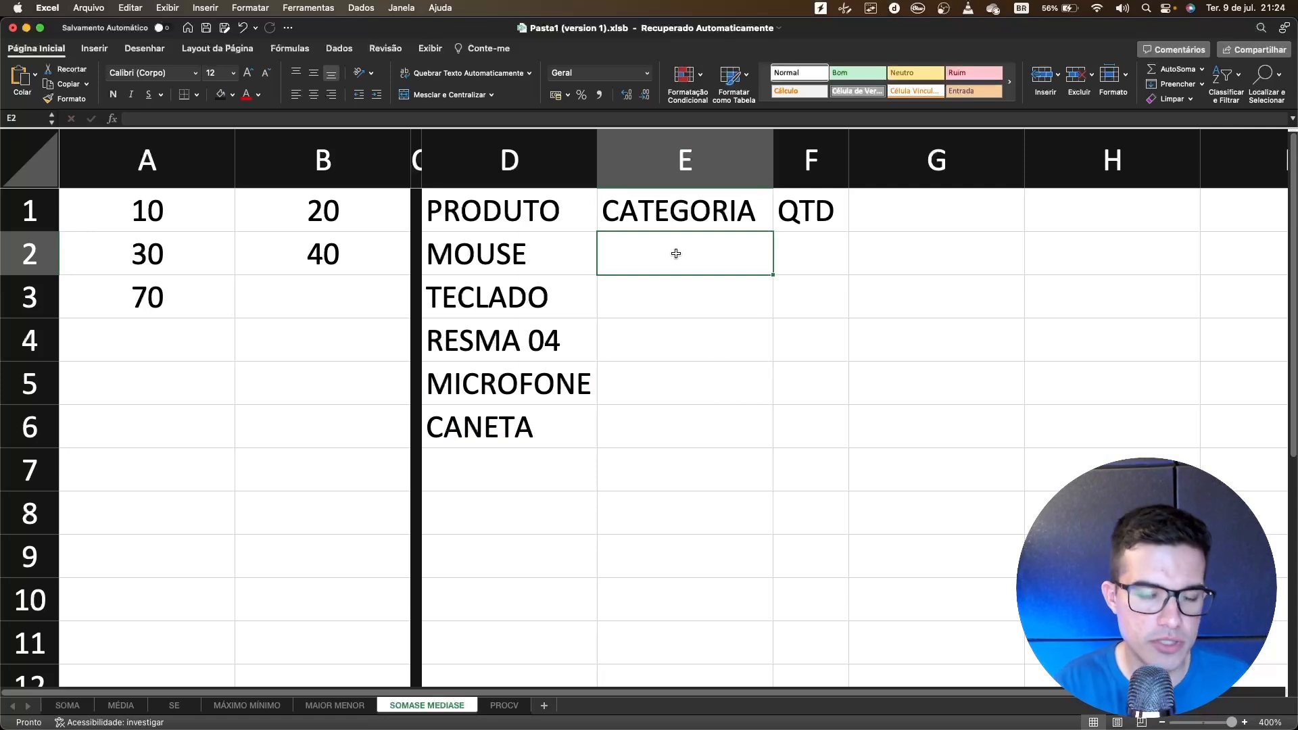
text(INFORM)
text(ATICA)
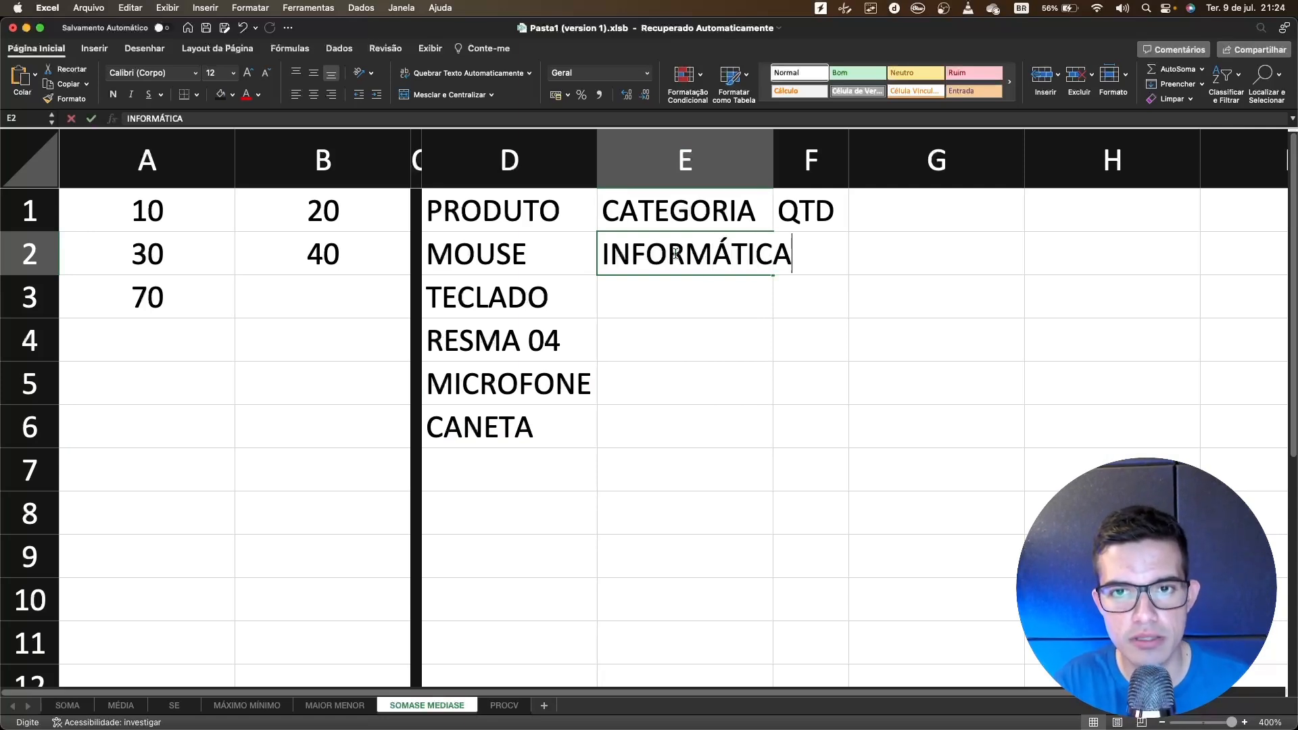
key(Return)
drag(775, 170, 808, 171)
Copy the INFORMÁTICA category from E2 to the TECLADO and MICROFONE rows, cells E3 and E5
click(760, 252)
drag(805, 276, 775, 308)
click(737, 311)
key(cmd+c)
click(728, 380)
key(cmd+v)
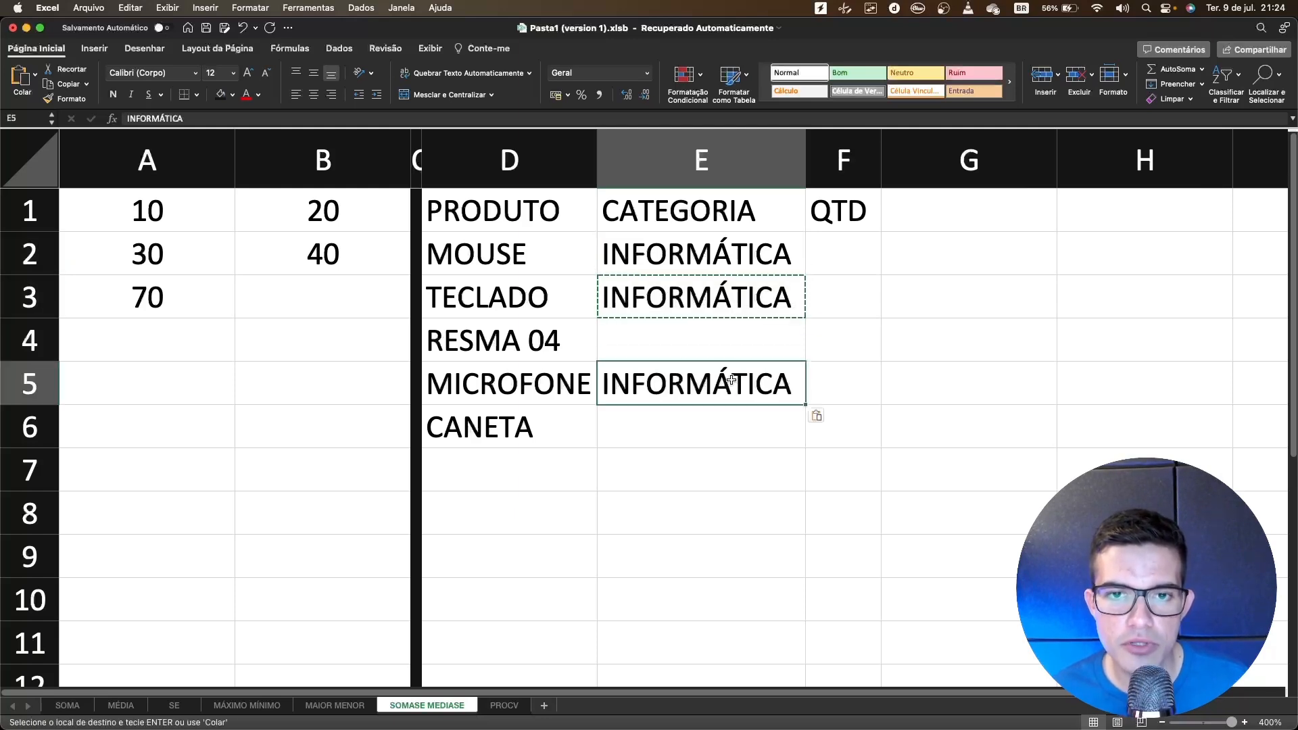
key(Escape)
Enter the category PAPELARIA for RESMA 04 in E4 and for CANETA in E6
click(734, 327)
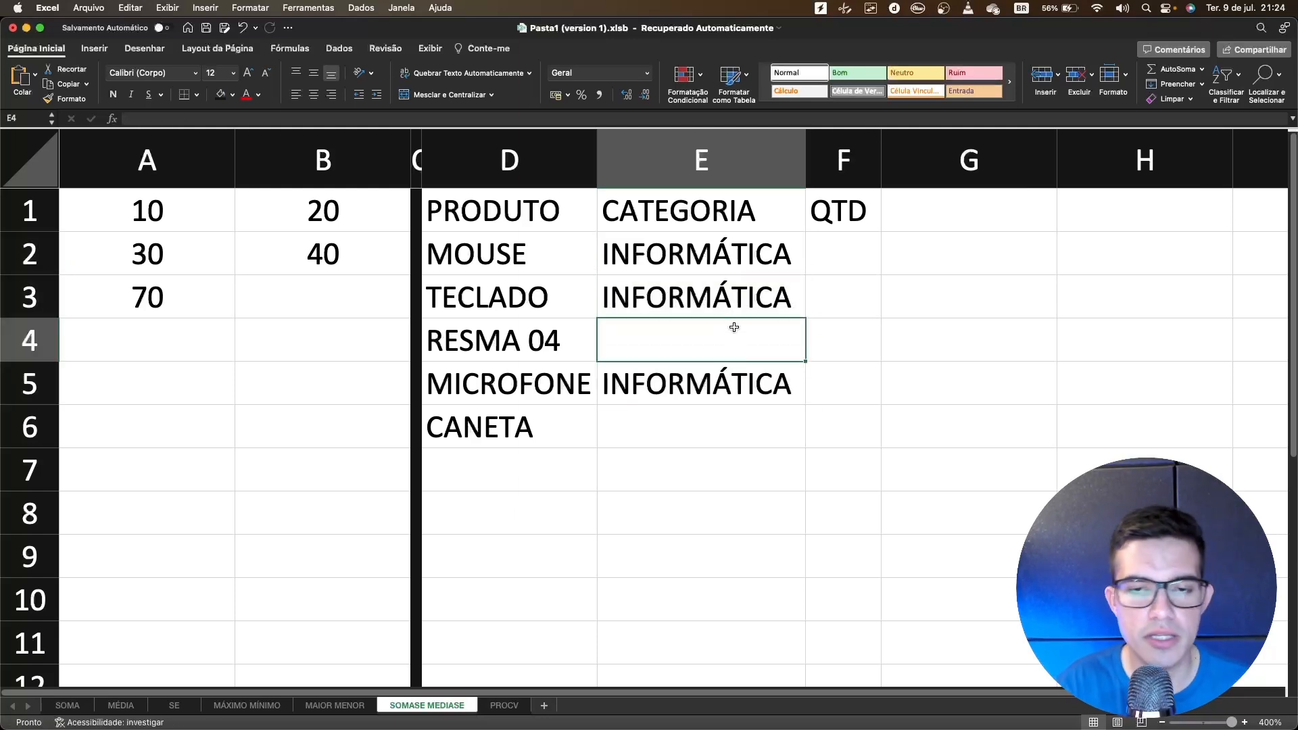
text(PAPELARIA)
key(Return)
key(Return)
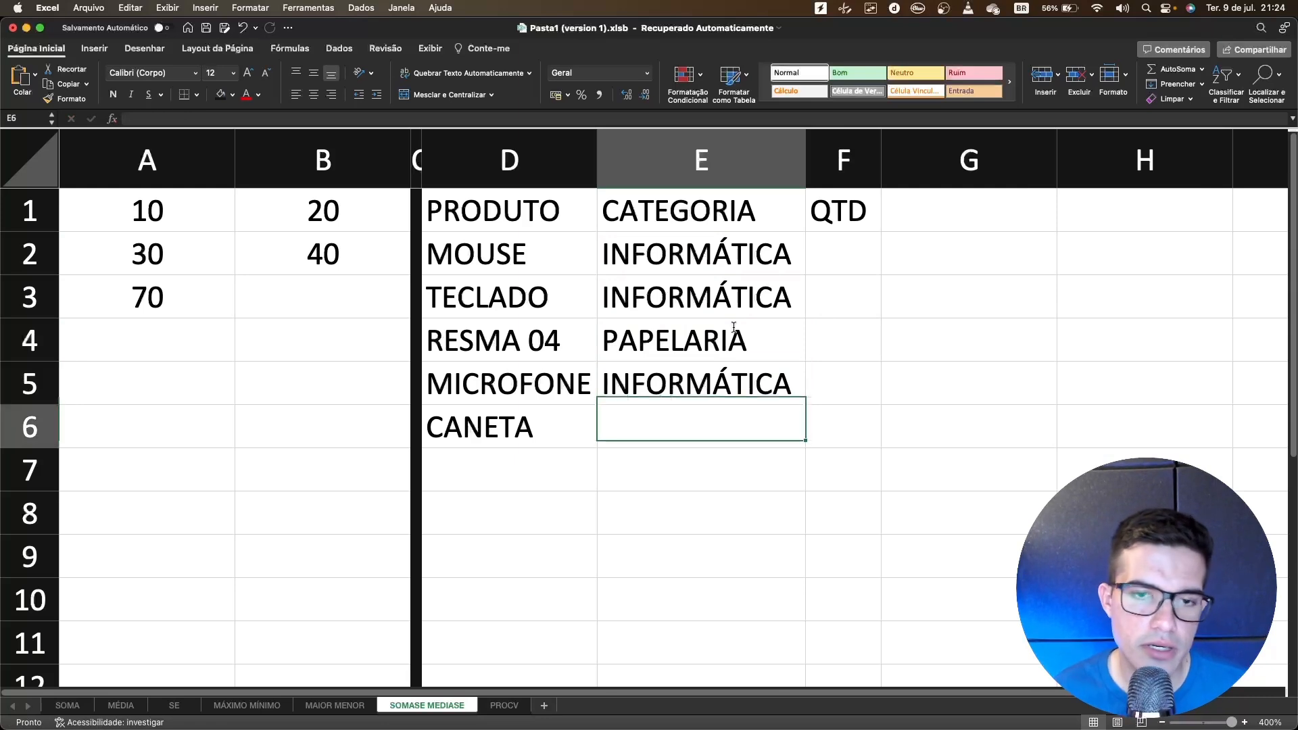
text(PAPELARIA)
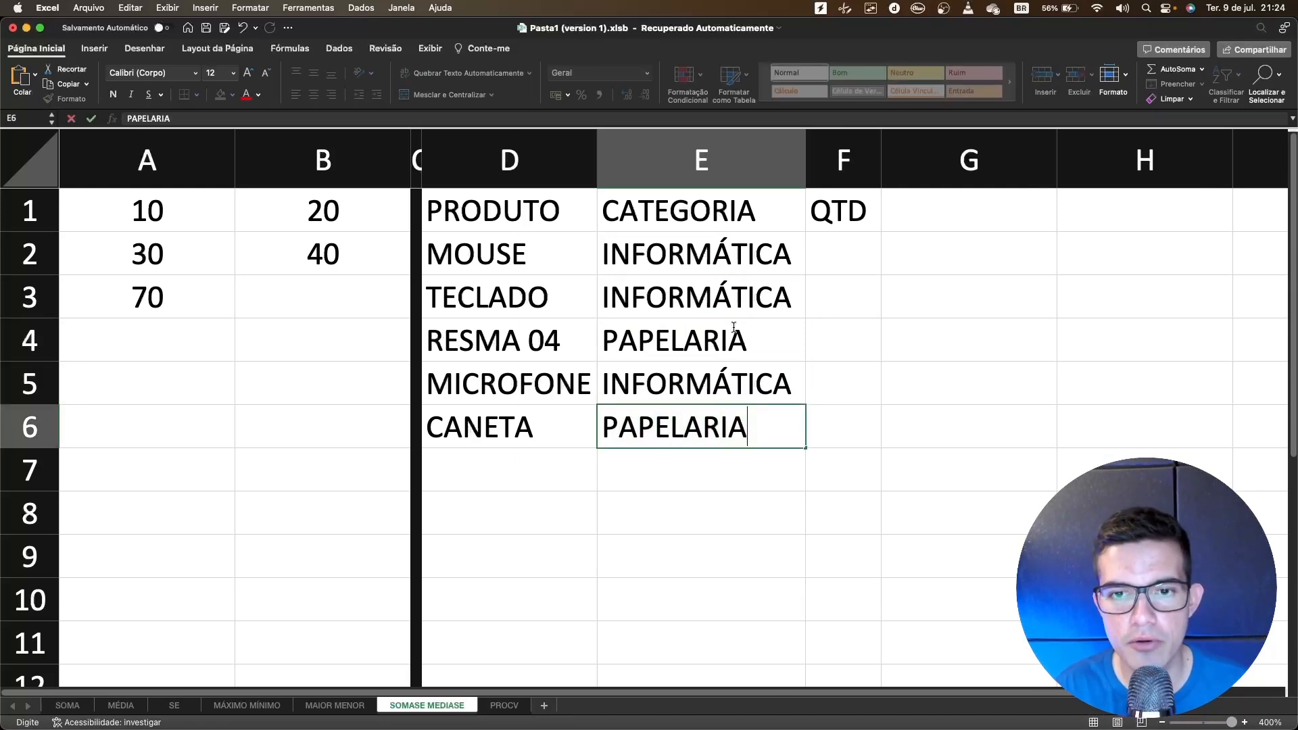
key(Return)
Enter the quantities 7, 5, 20, 3 and 100 in cells F2 to F6
click(847, 259)
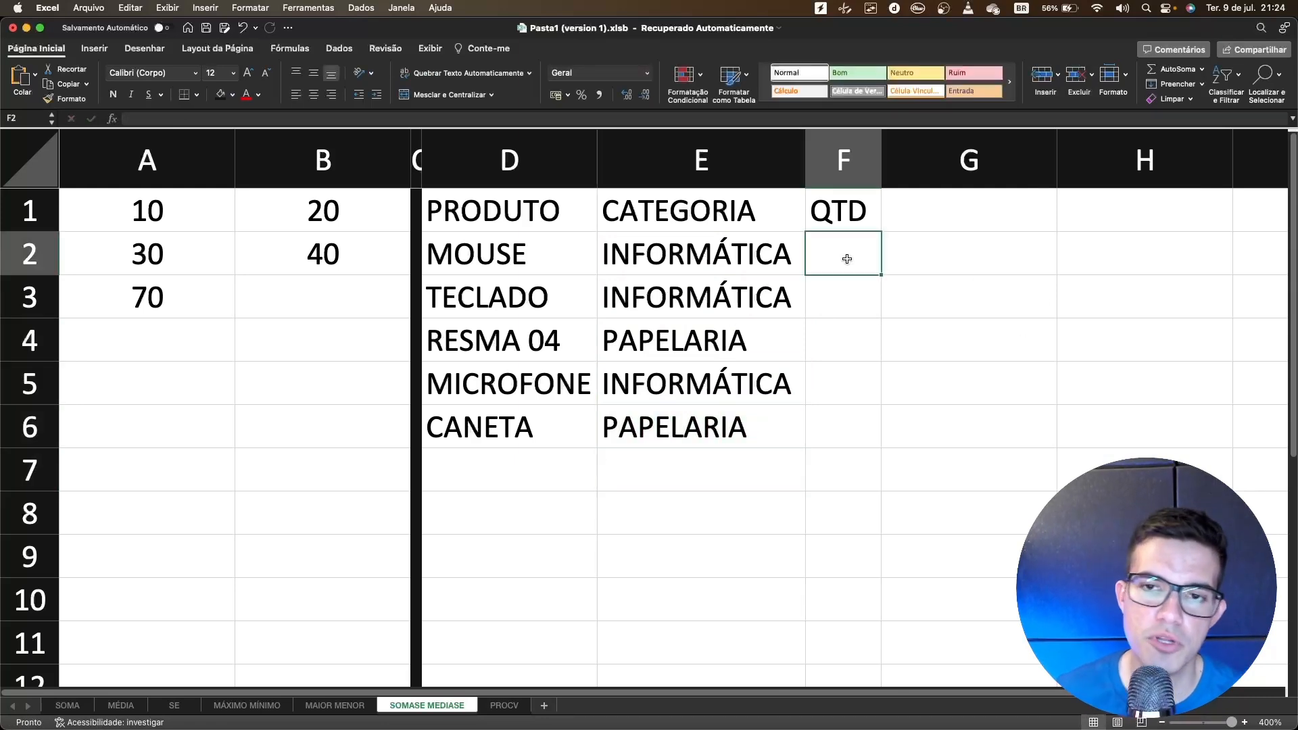
text(7)
key(Return)
text(5)
key(Return)
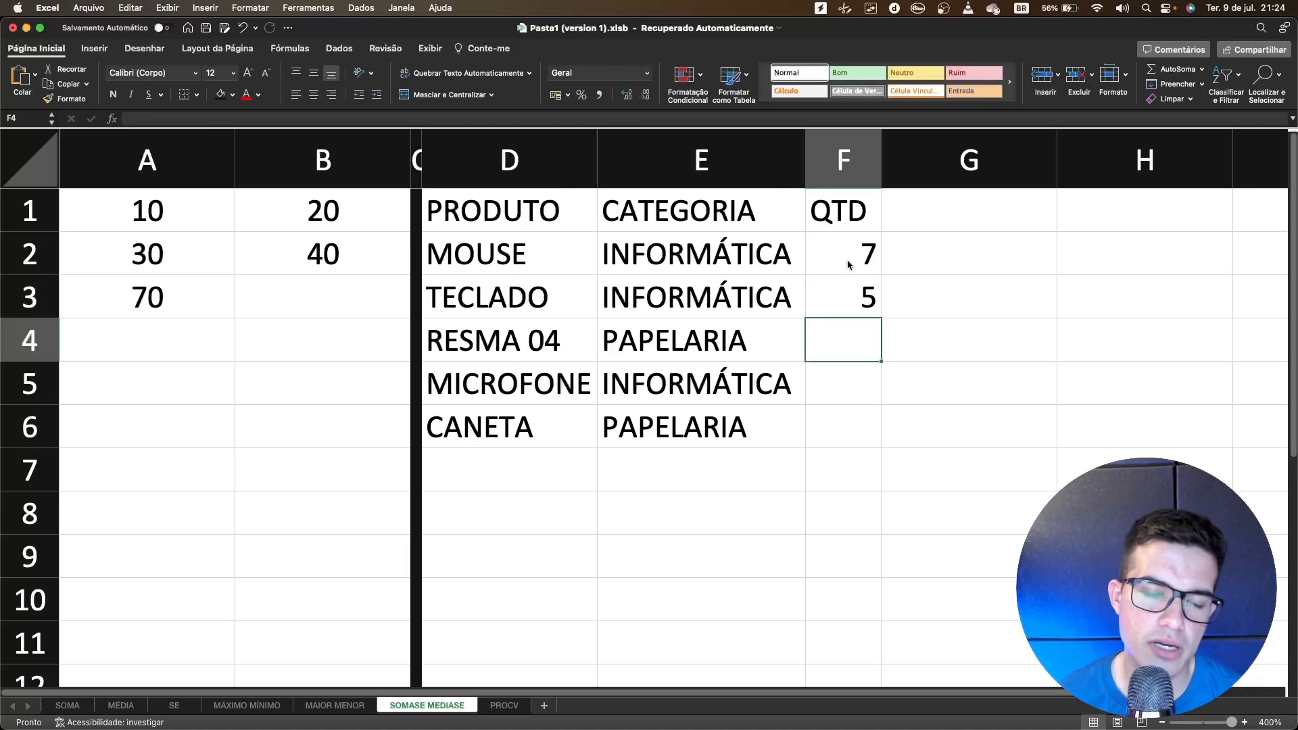
text(20)
key(Return)
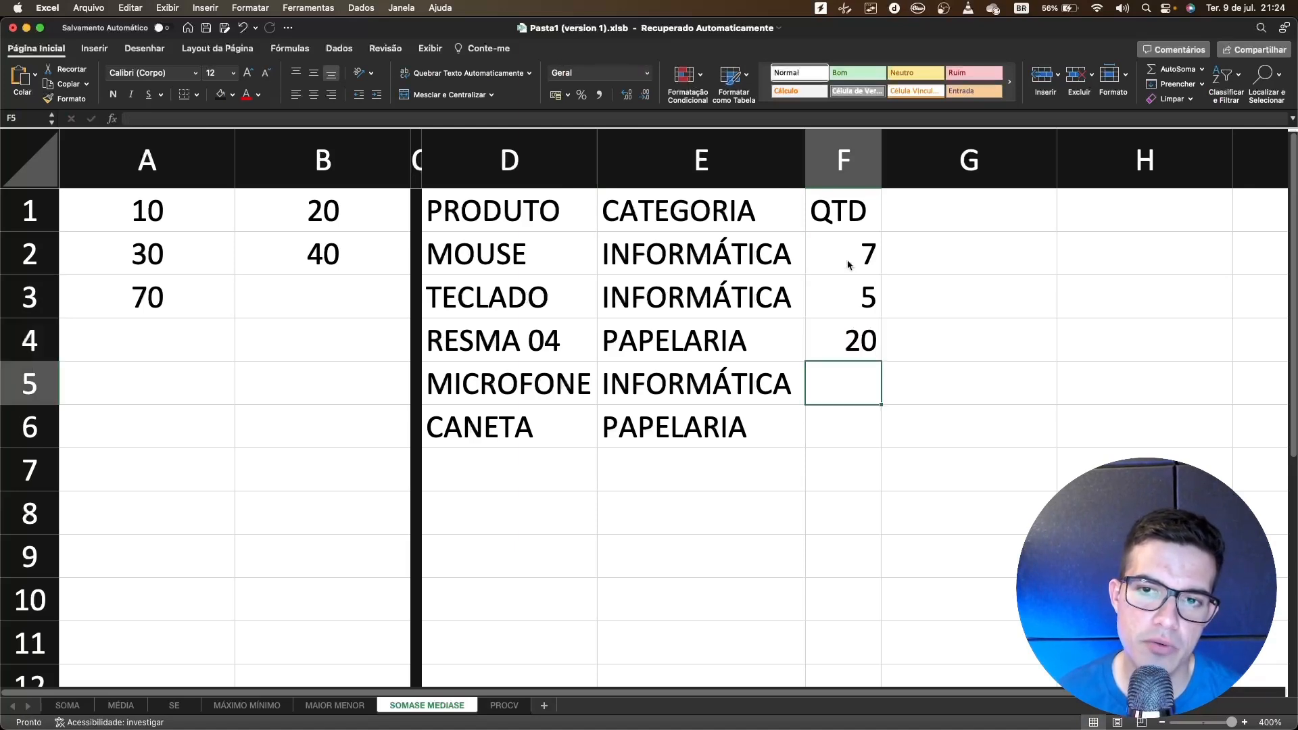
text(3)
key(Return)
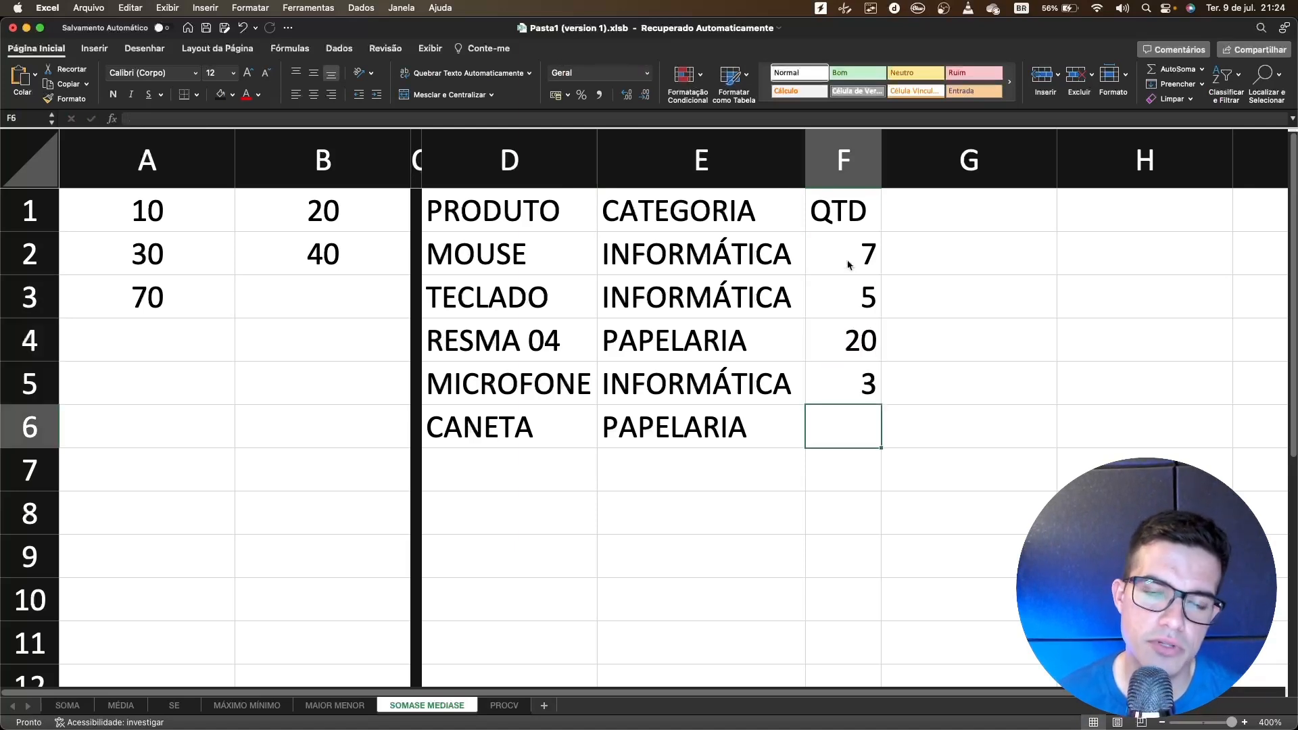
text(100)
key(Return)
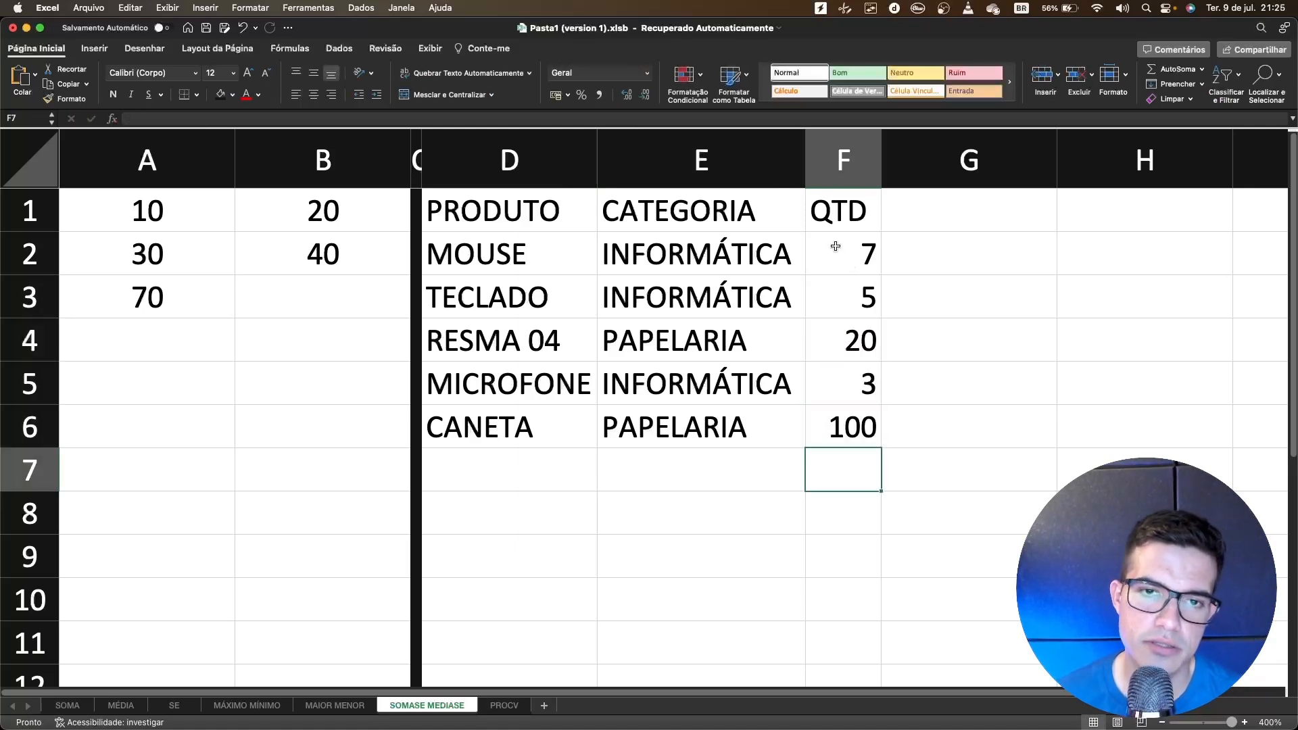
Center the contents of the product table D1:F6 horizontally
click(984, 349)
drag(492, 211, 832, 430)
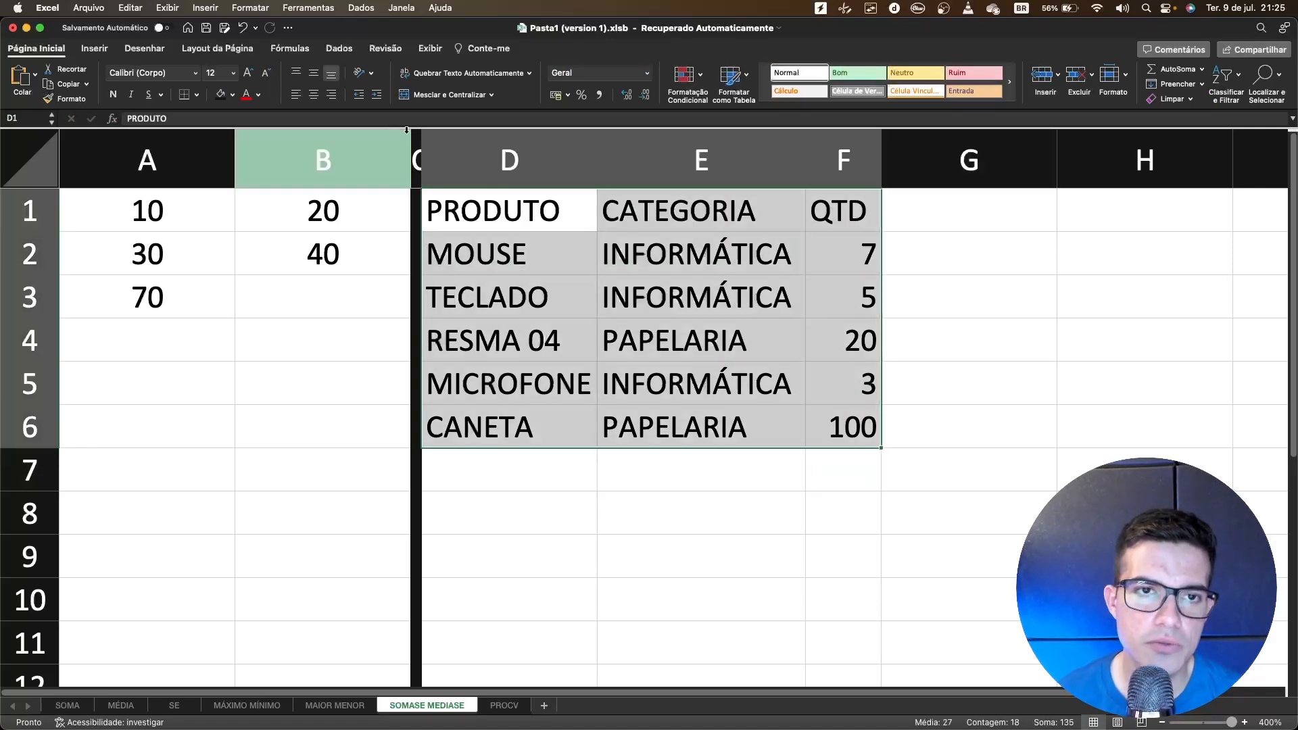
click(313, 94)
click(991, 293)
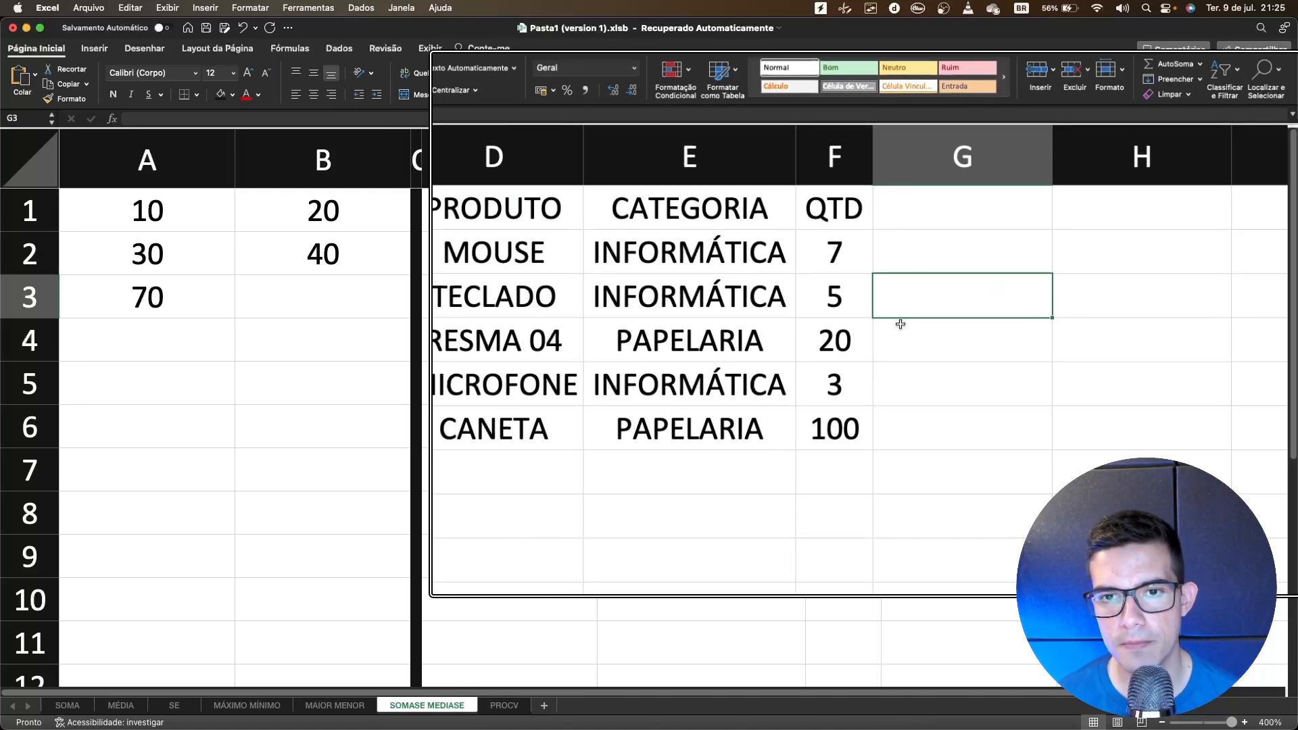
click(922, 252)
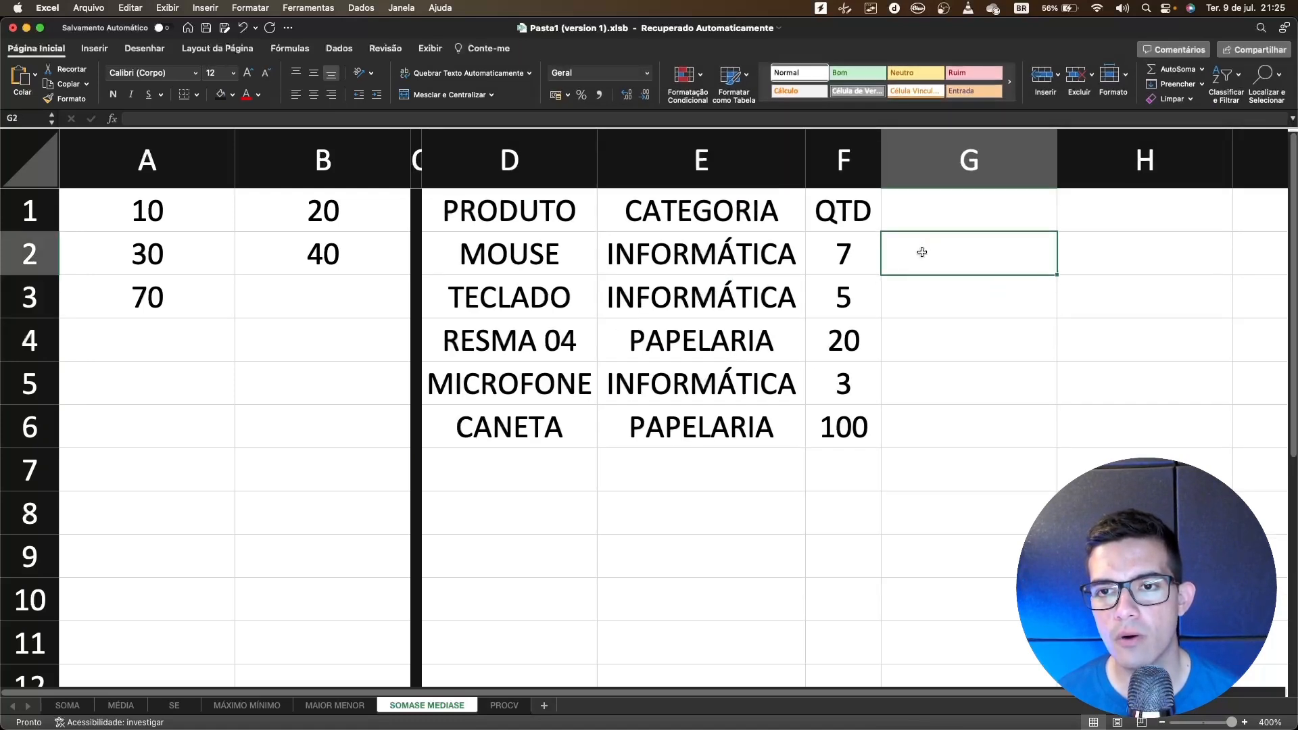
Shrink row 7 to a thin strip and fill the whole row with the near-black divider color
click(553, 504)
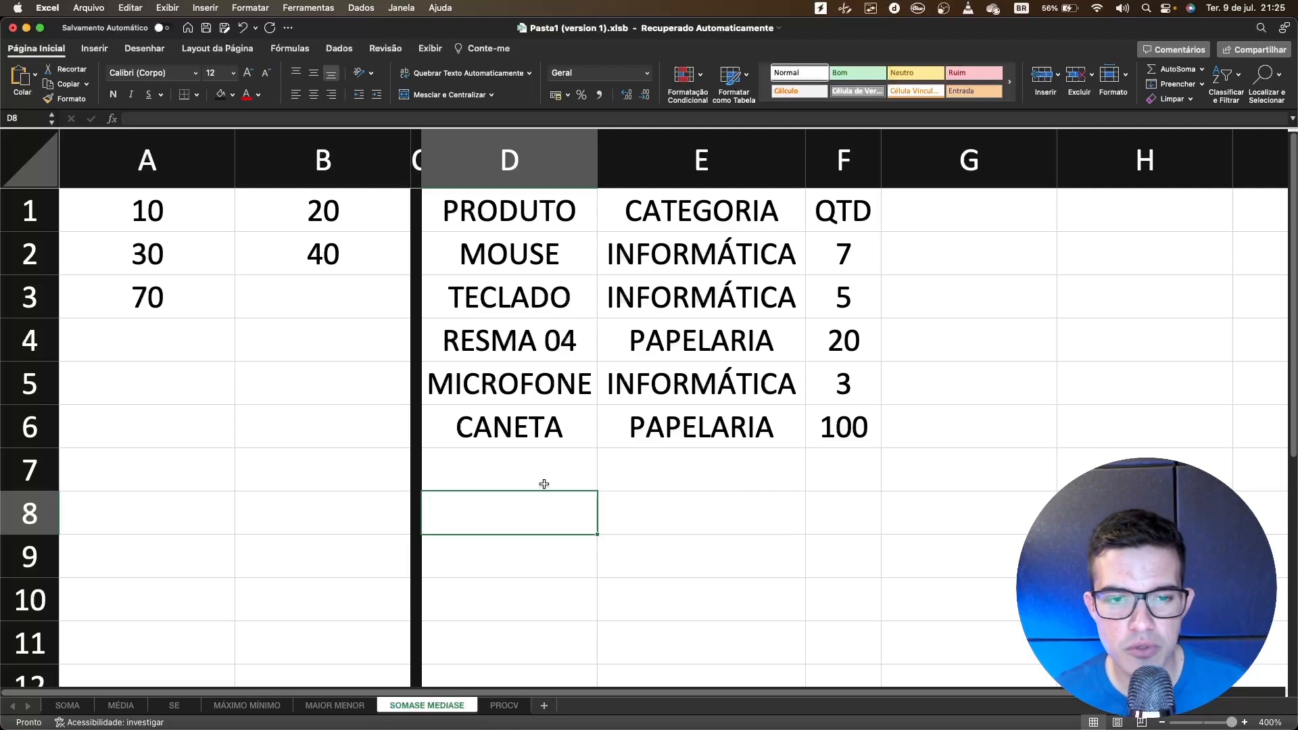
click(530, 478)
drag(37, 488, 29, 457)
click(28, 453)
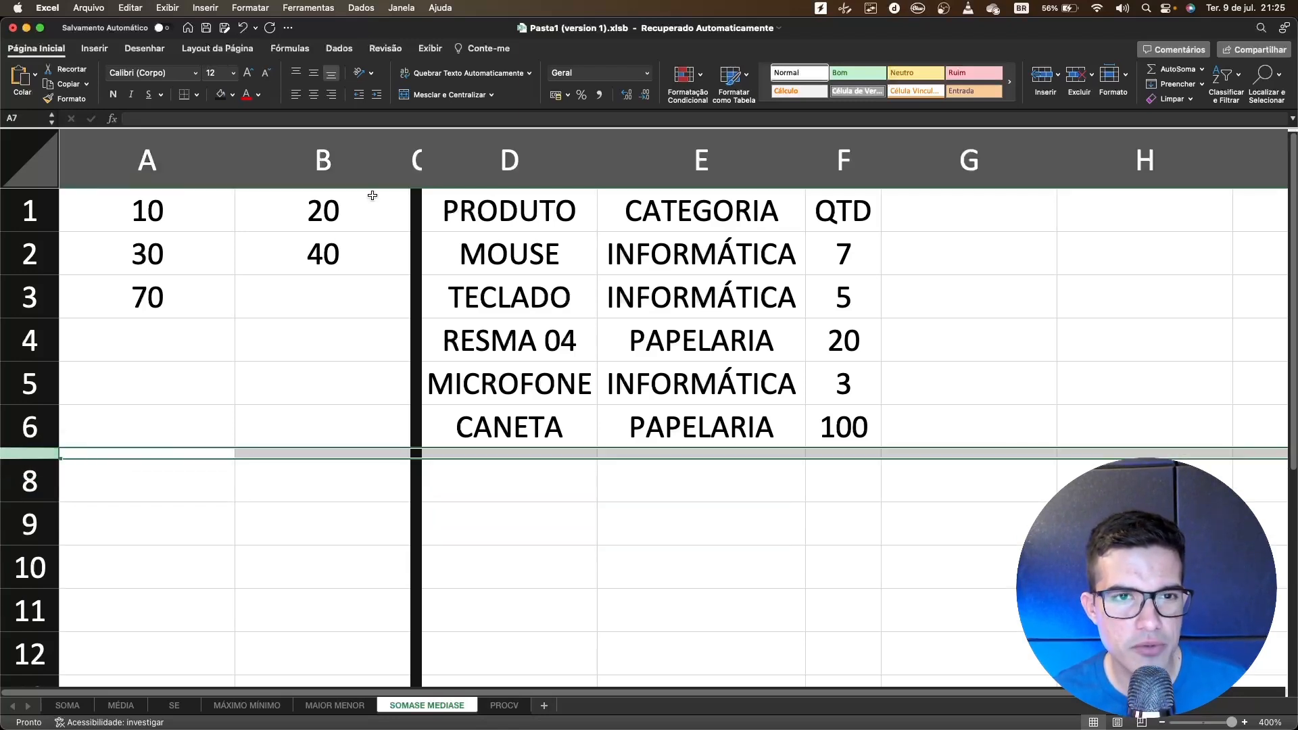
click(222, 94)
Start a SOMASE formula in D8 with the category cells E2:E6 as the criteria range
click(525, 480)
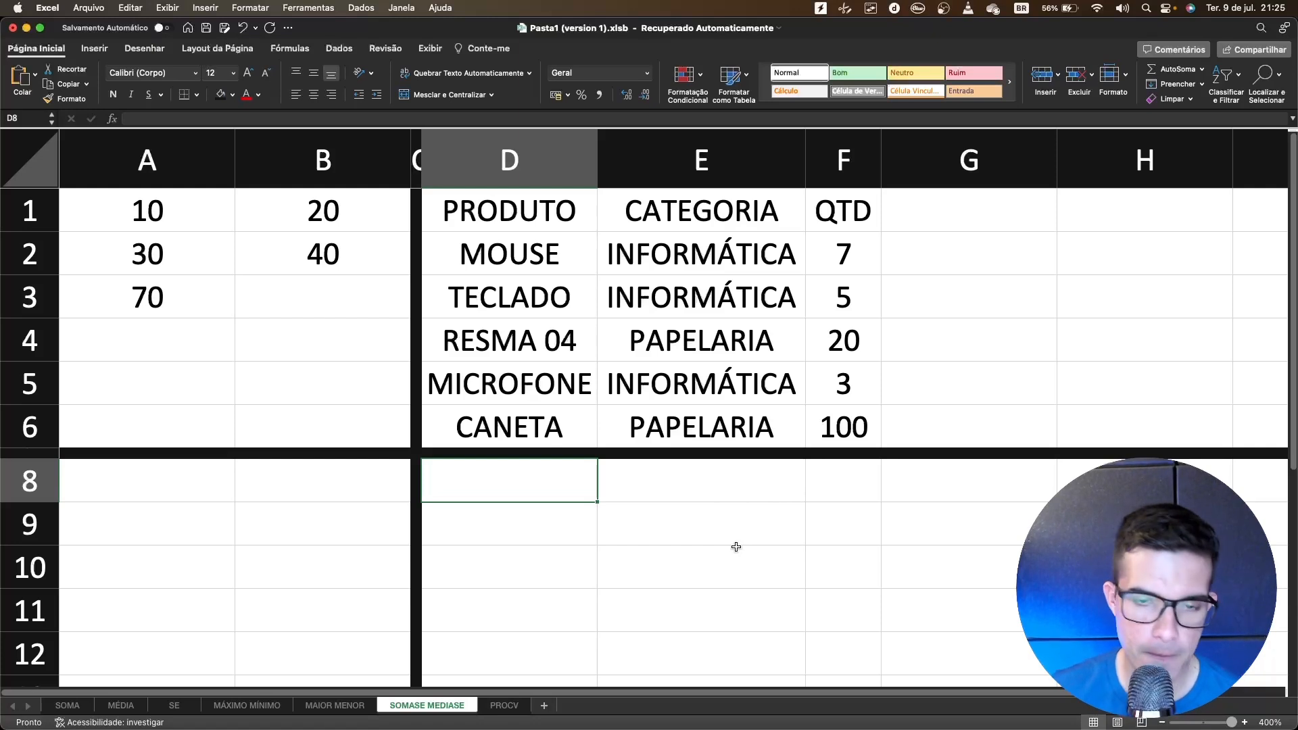
text(SOM)
key(Escape)
text(=)
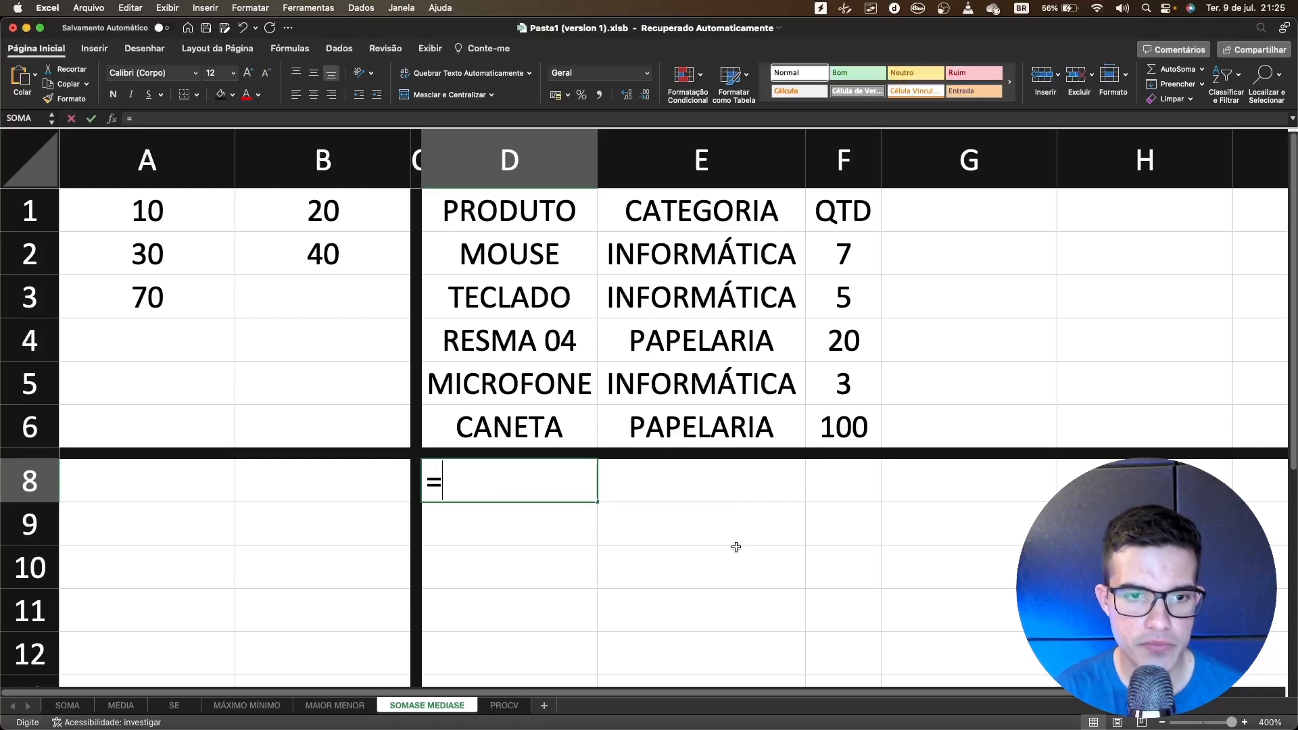
text(SOMASE()
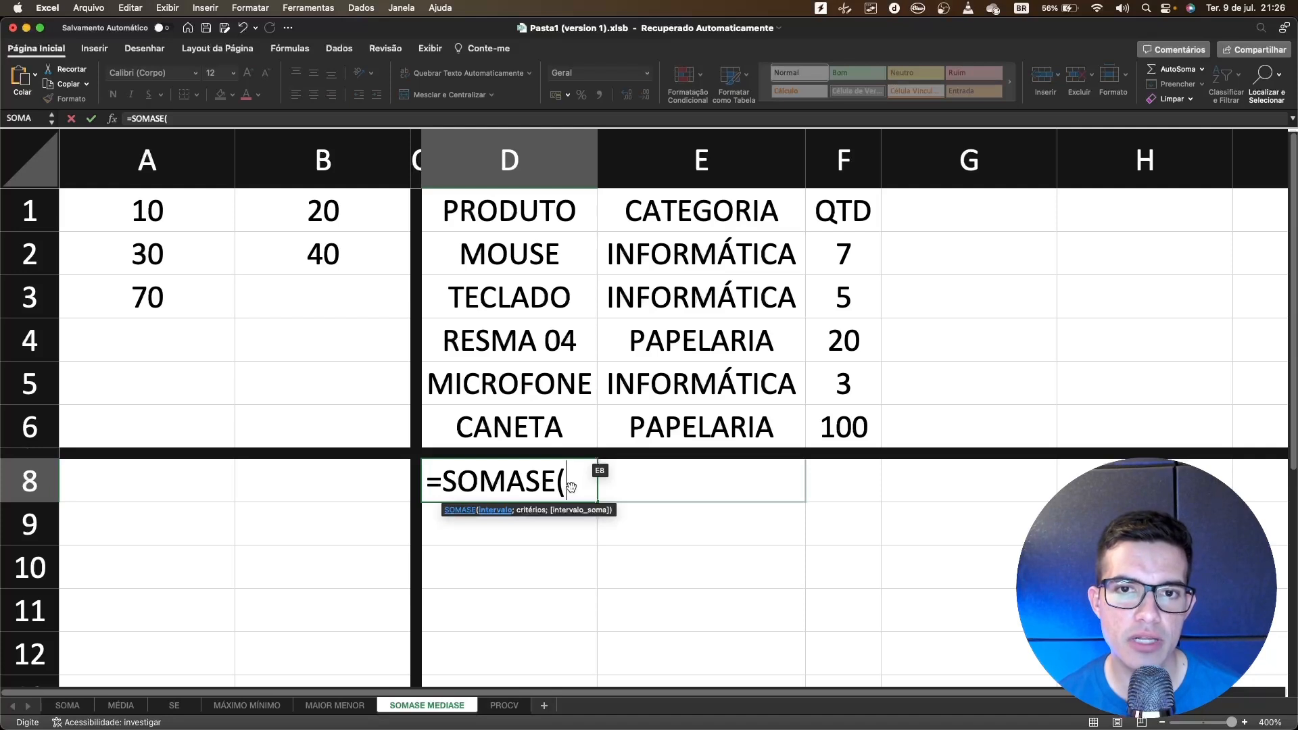
click(667, 256)
drag(679, 399, 676, 424)
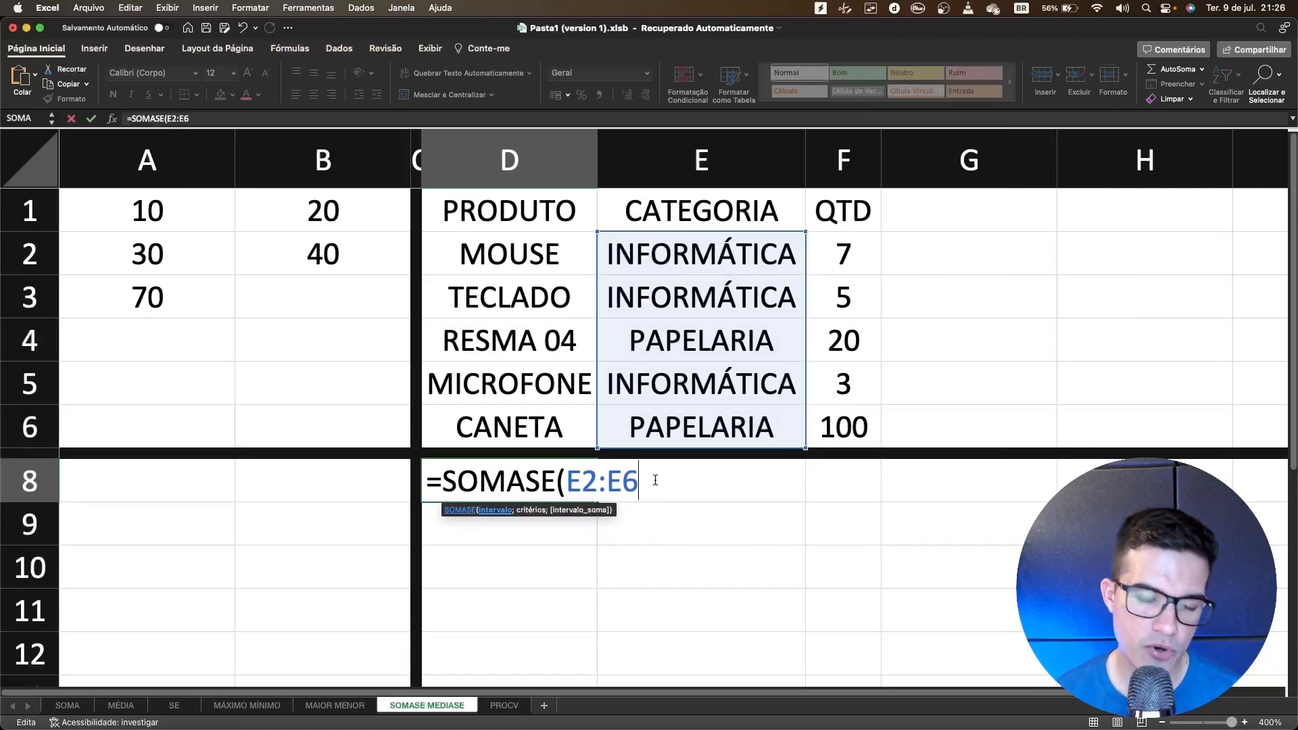
Complete the D8 formula with the criterion "PAPELARIA" and the quantities F2:F6 as the sum range
text(;")
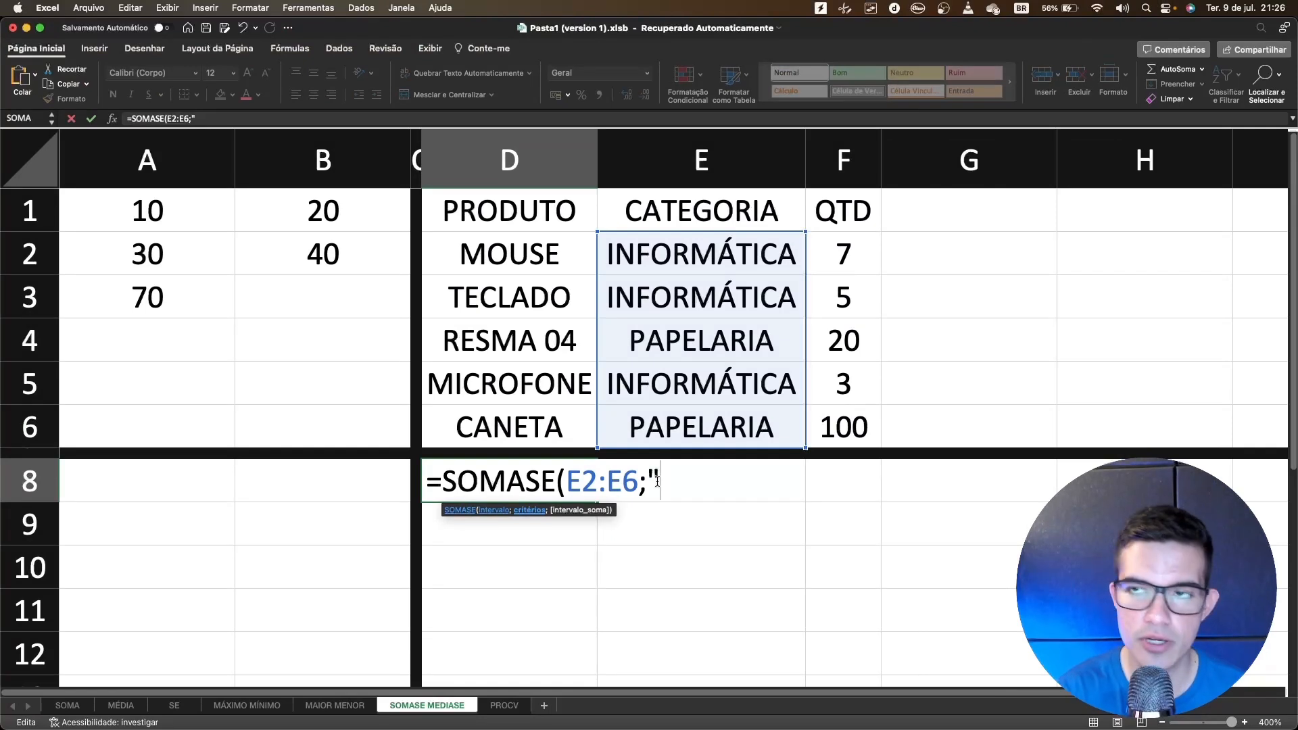
text(PAPELA)
key(BackSpace)
text(ELARIA")
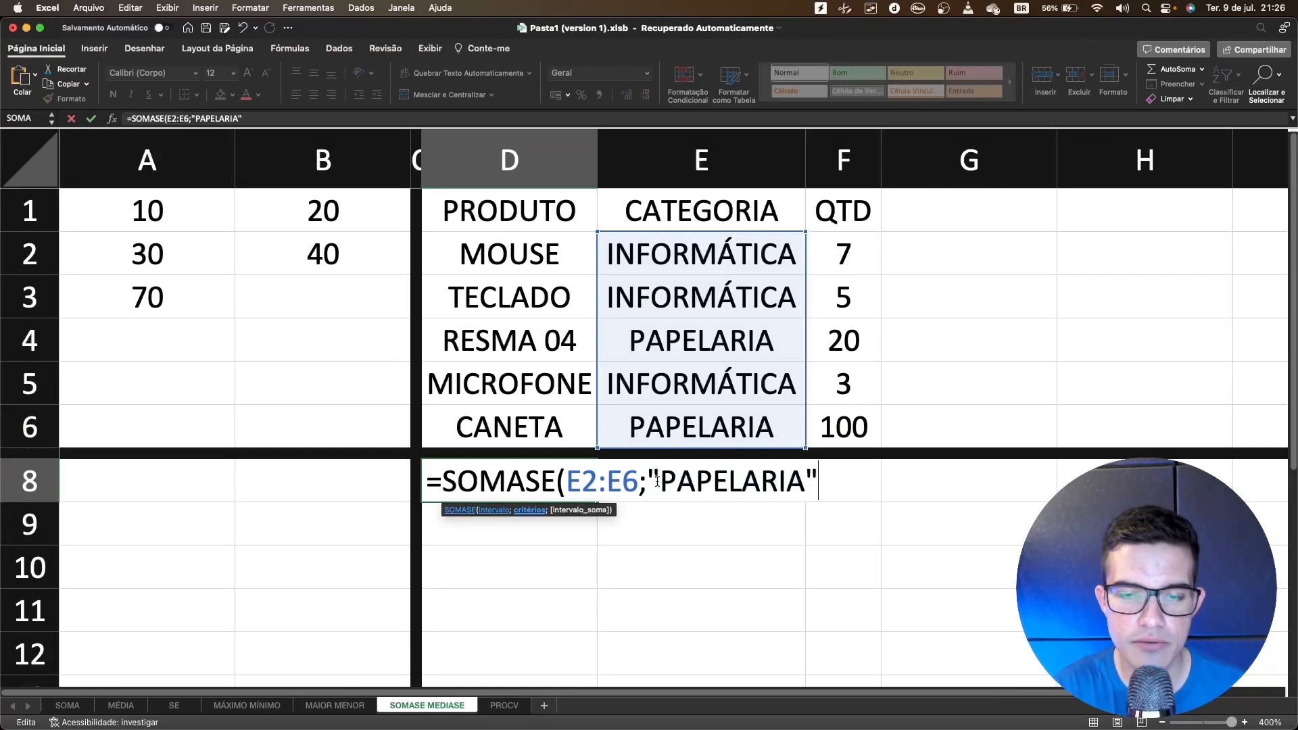
text(;)
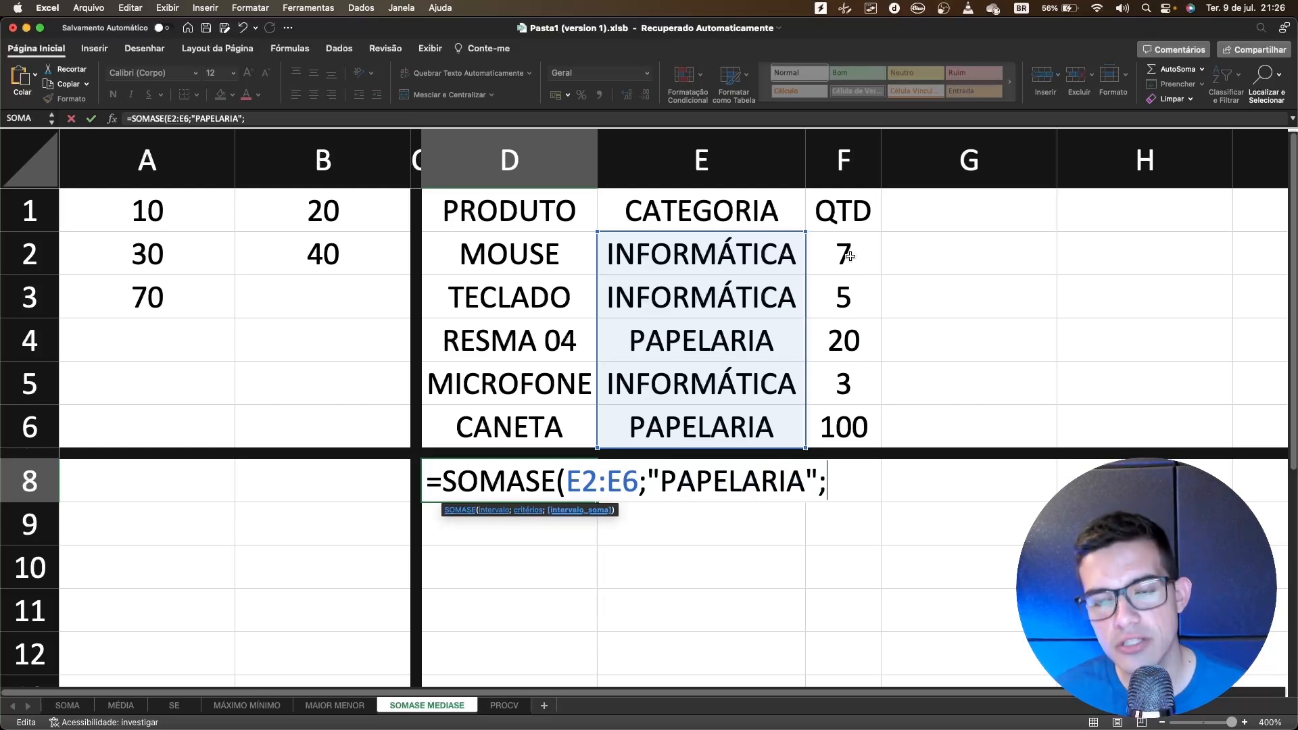
drag(851, 264, 856, 439)
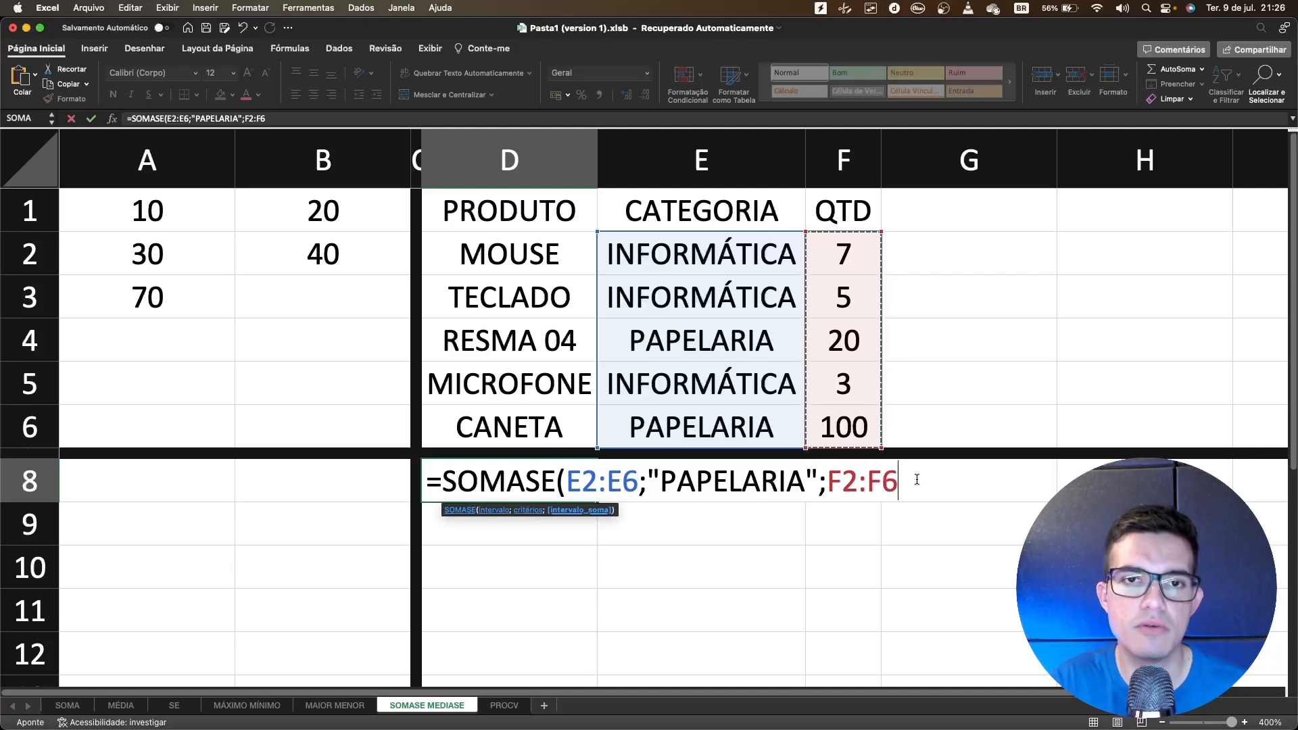
text())
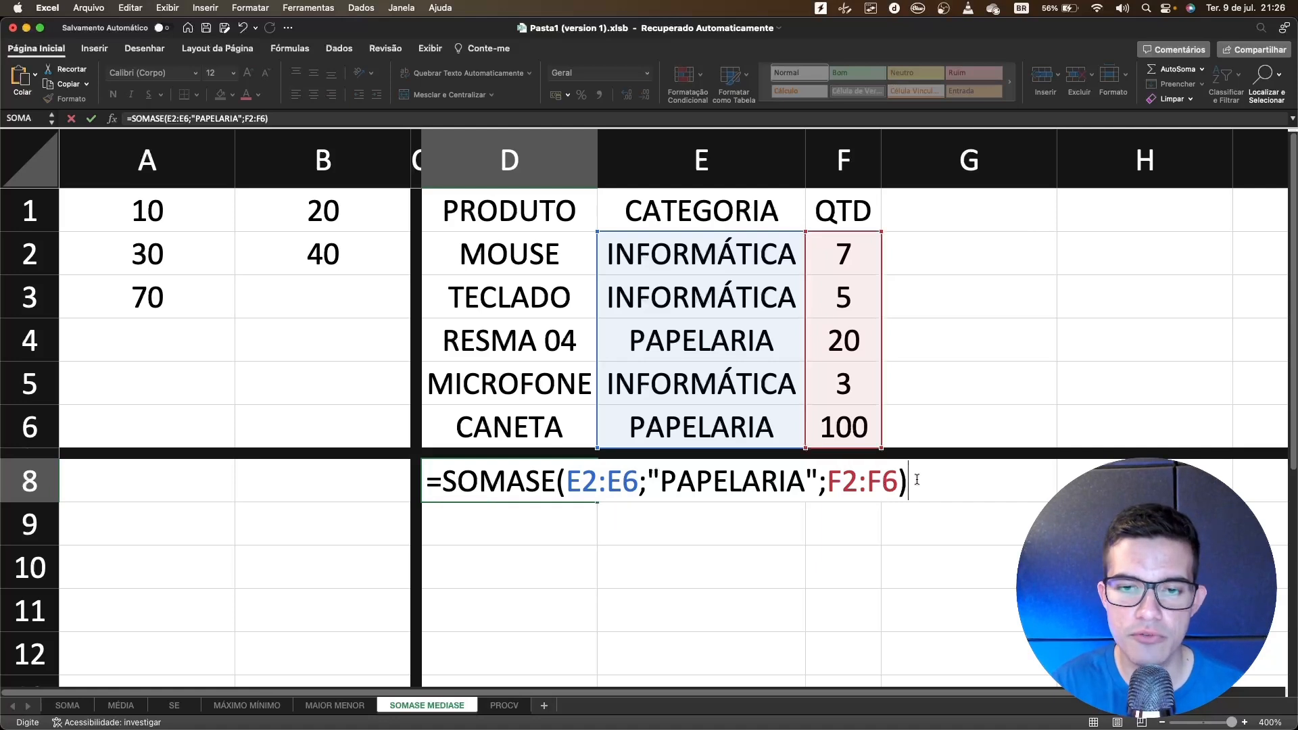
key(Return)
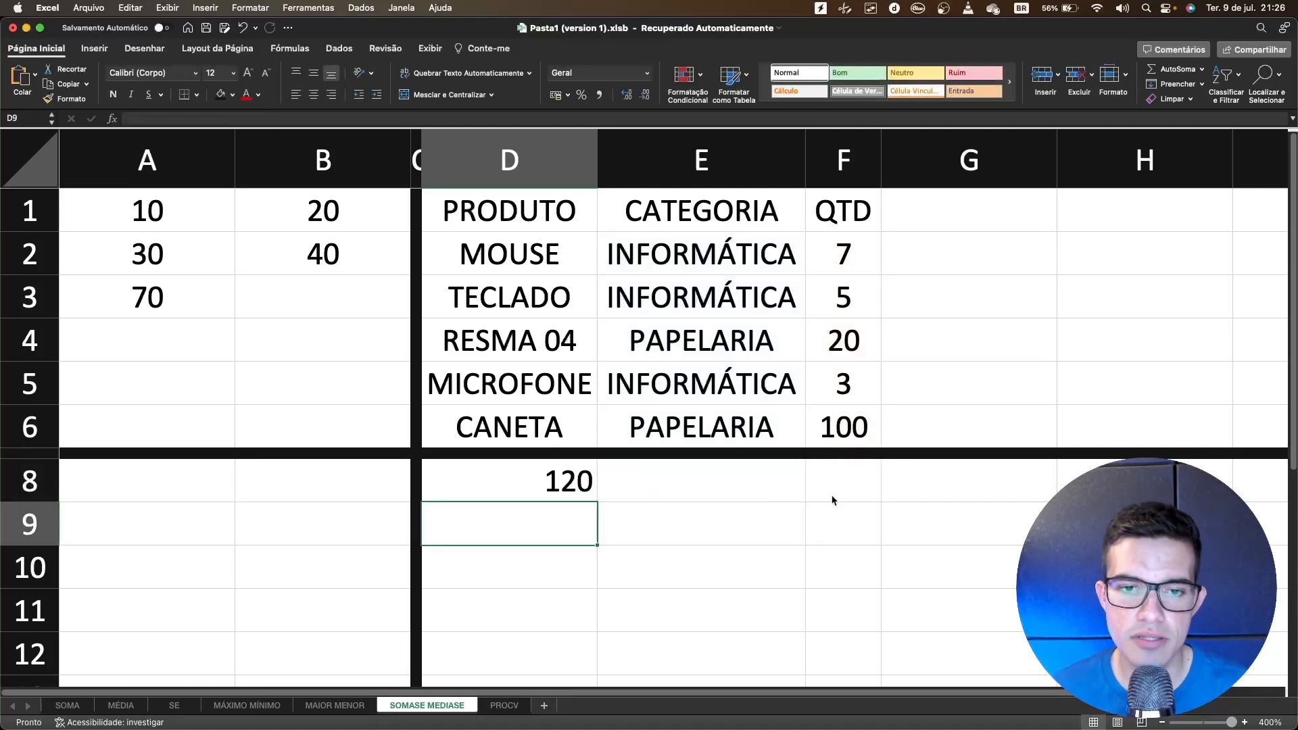
Check the SOMASE result in D8 against the quantities of the two PAPELARIA rows
key(Up)
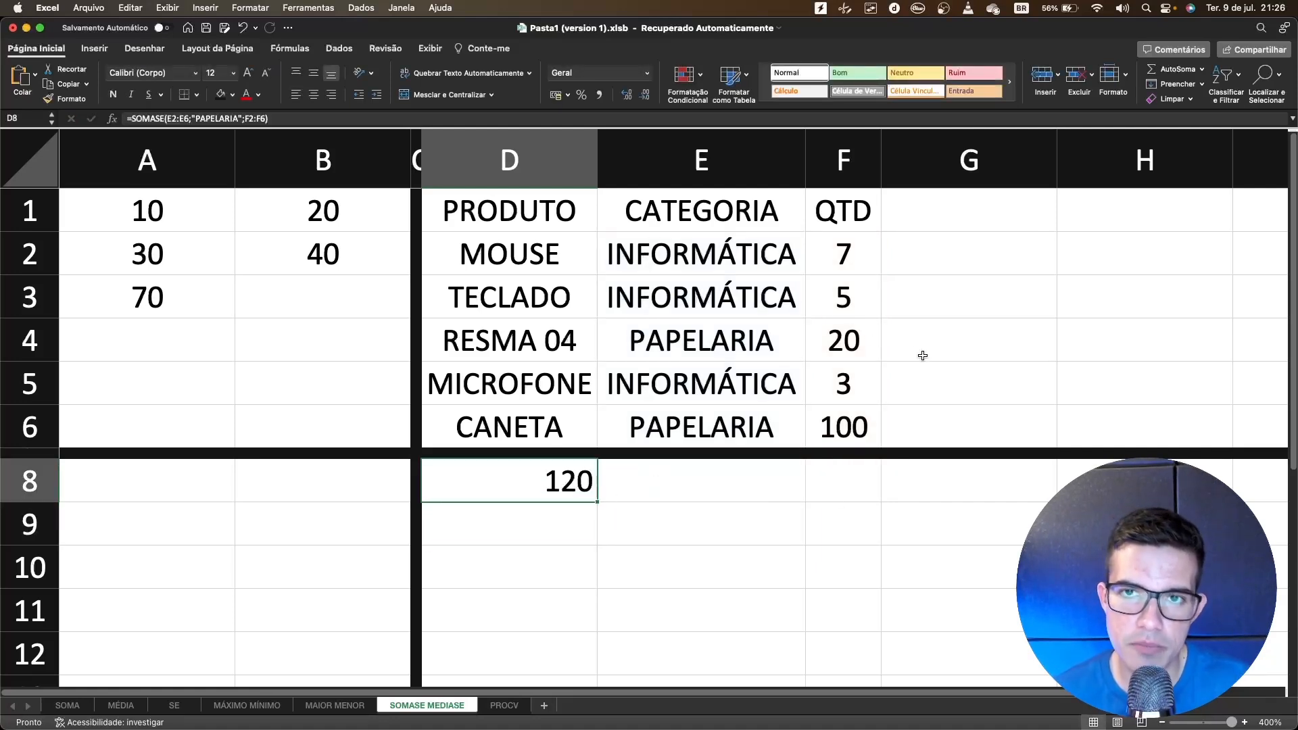
click(715, 344)
click(856, 338)
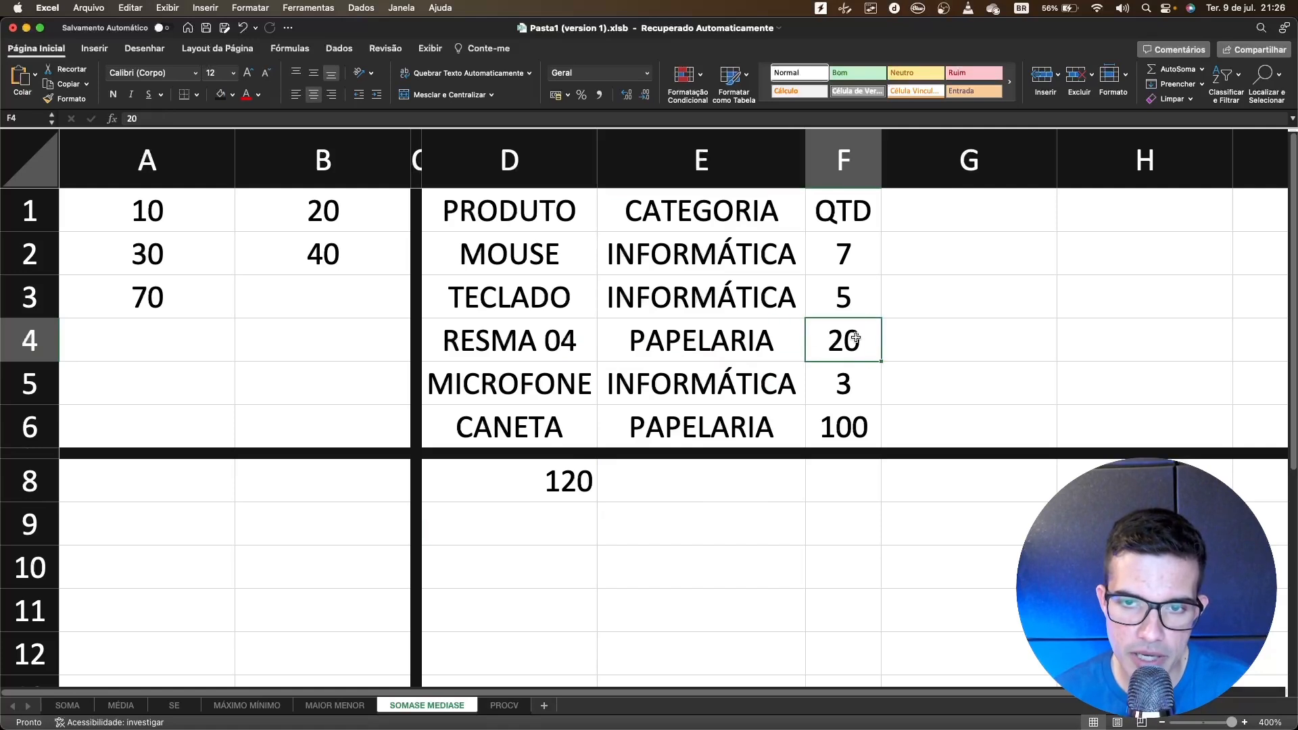
click(744, 431)
click(845, 429)
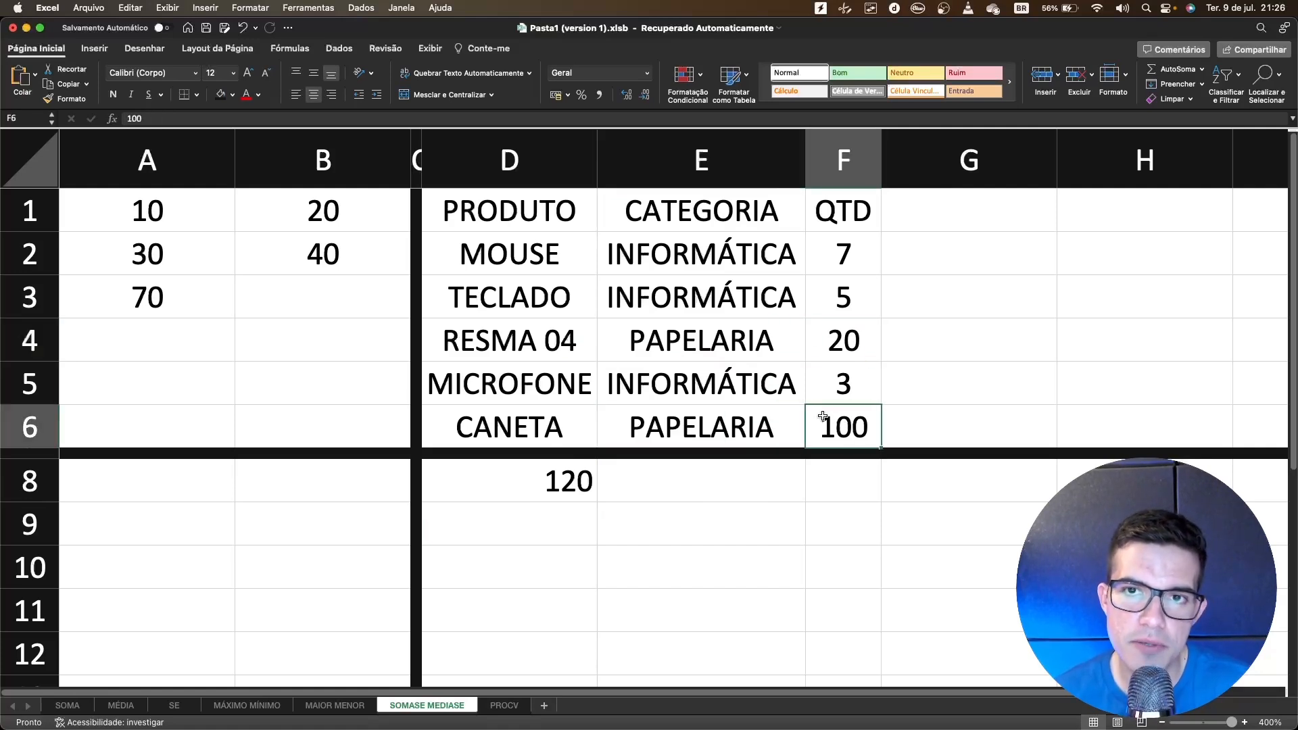
Add a conditional formatting rule to E2:E6 that gives cells containing the text INFORMÁTICA a red fill
click(705, 347)
drag(719, 251, 734, 421)
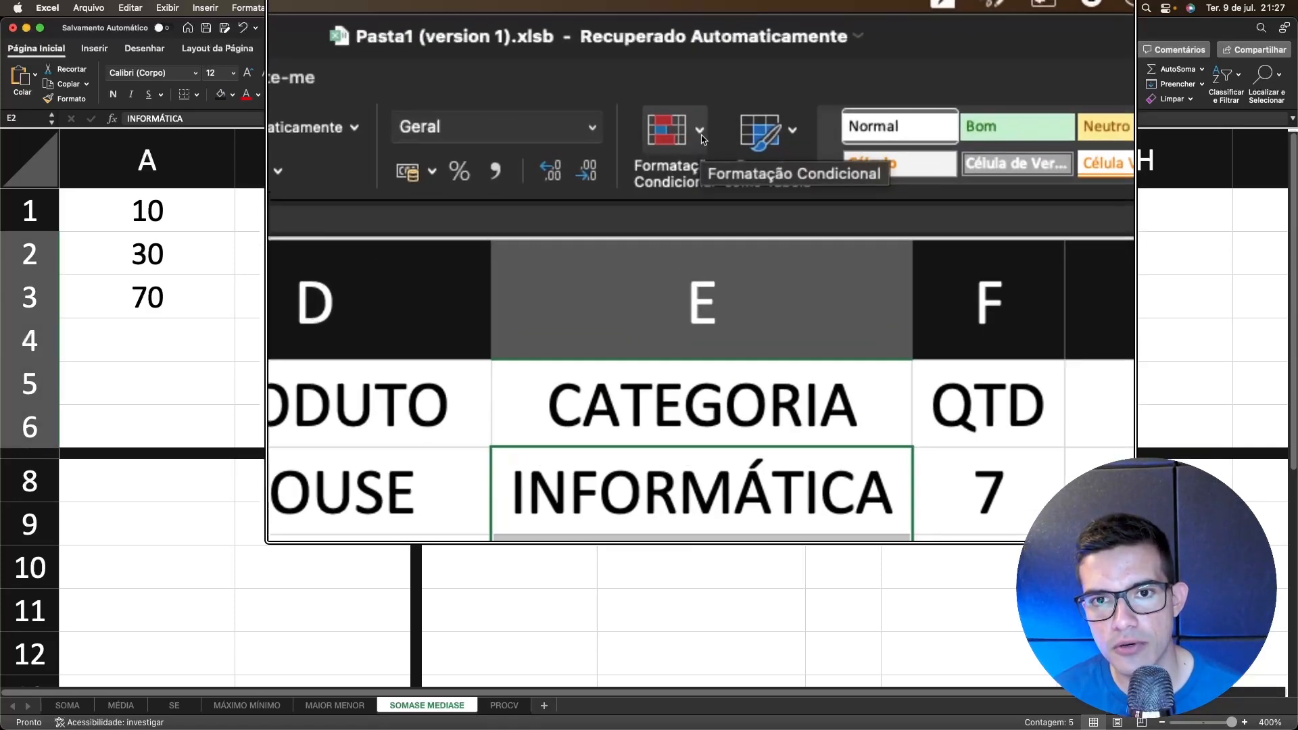
click(701, 77)
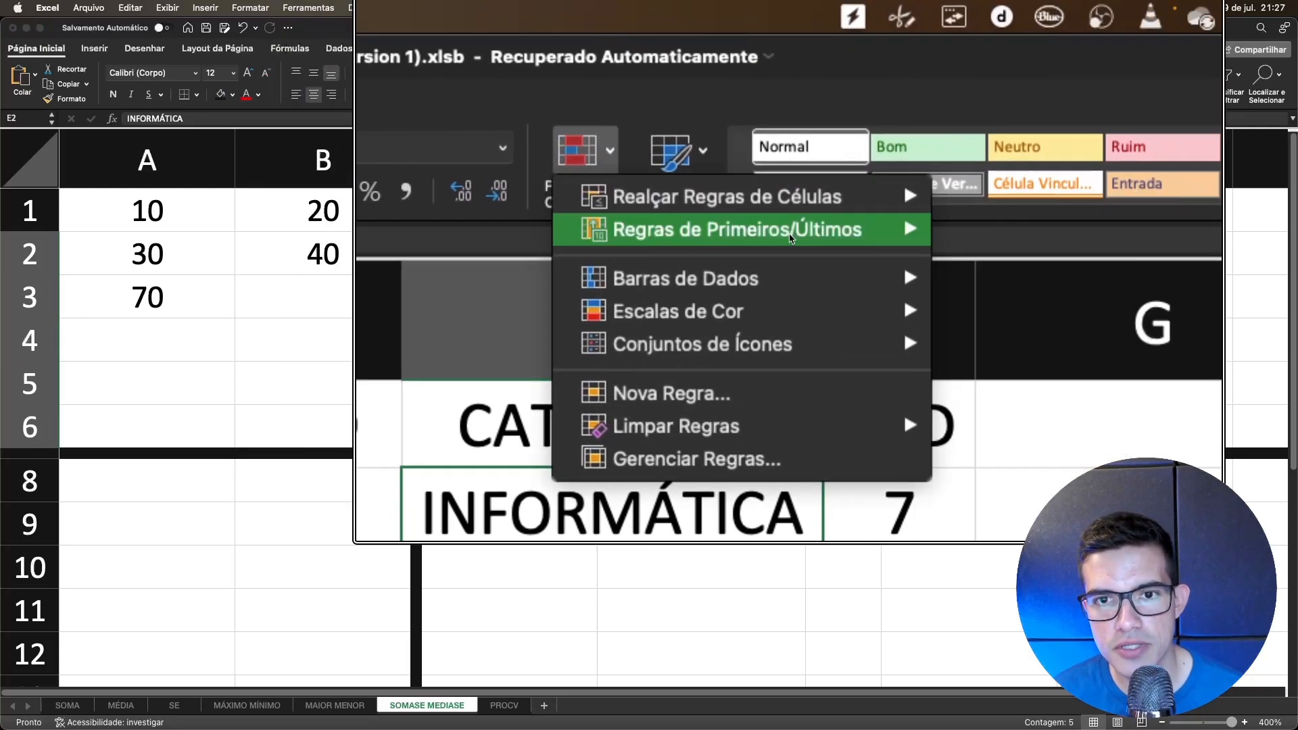
mouse_move(797, 202)
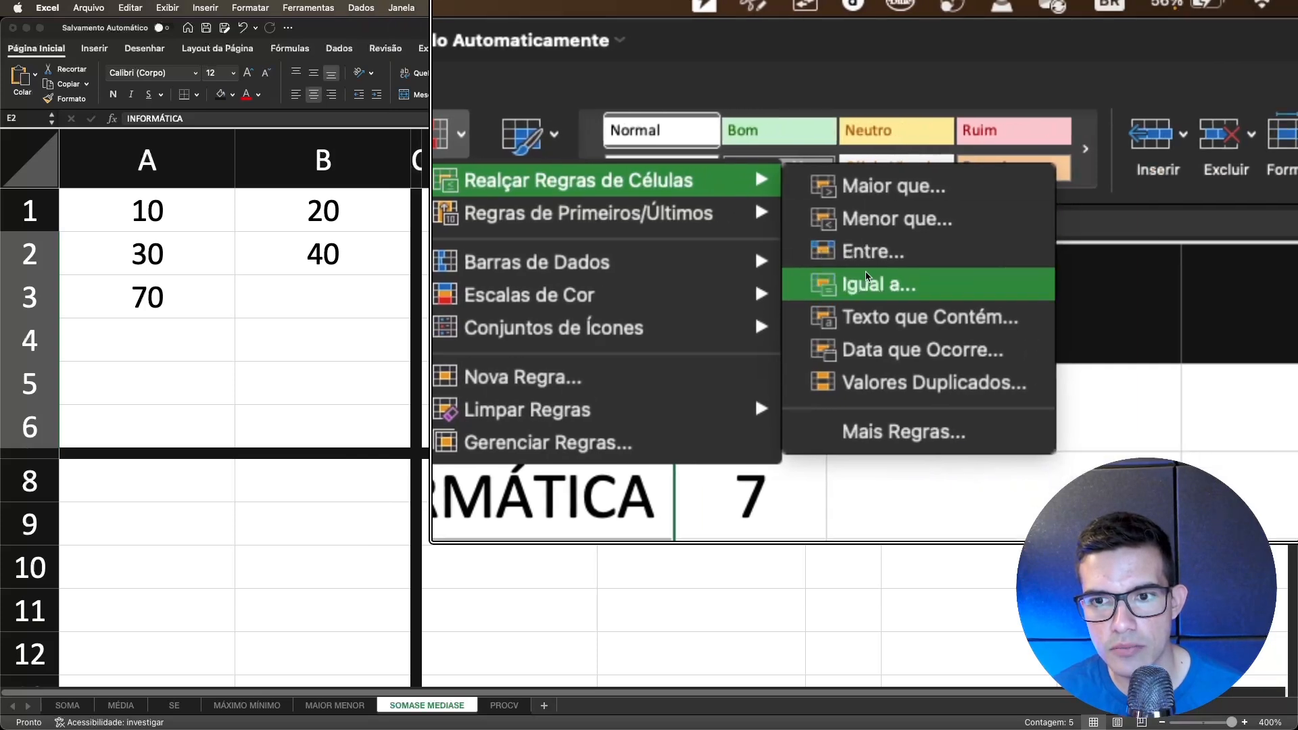
click(879, 317)
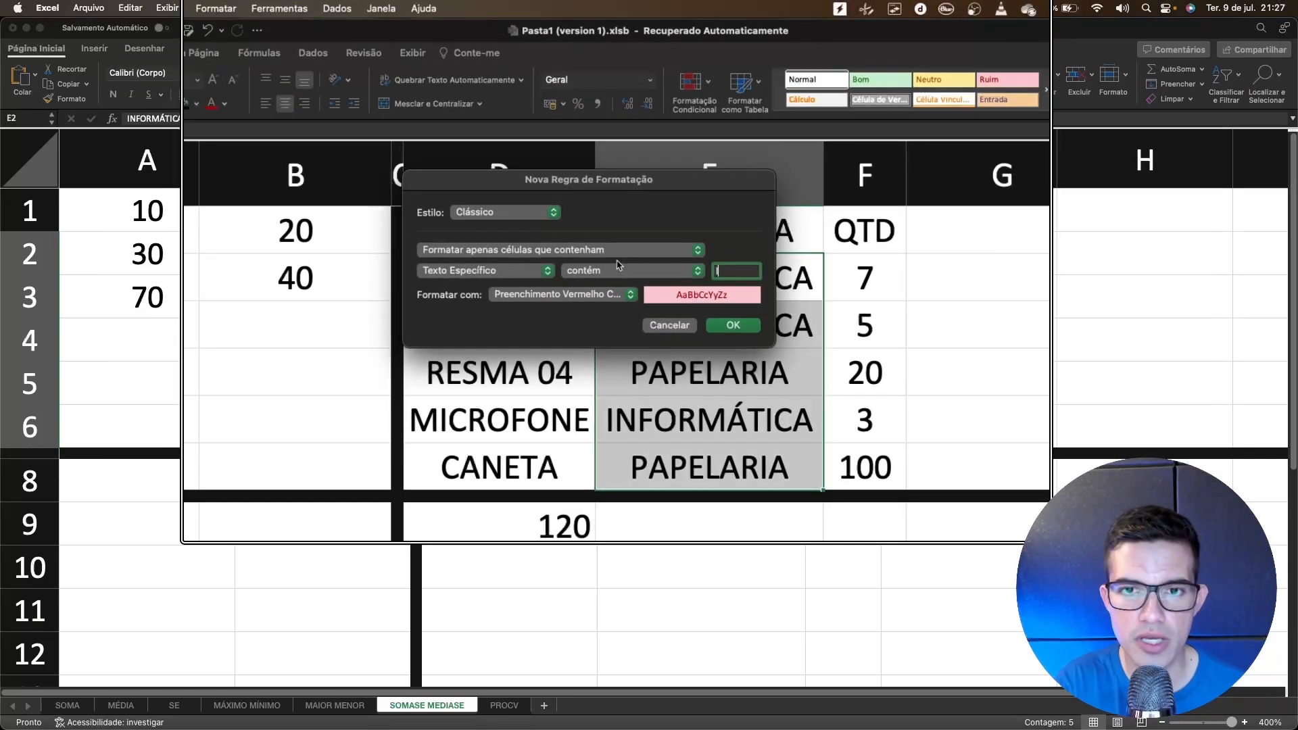
text(ORMÁTICA)
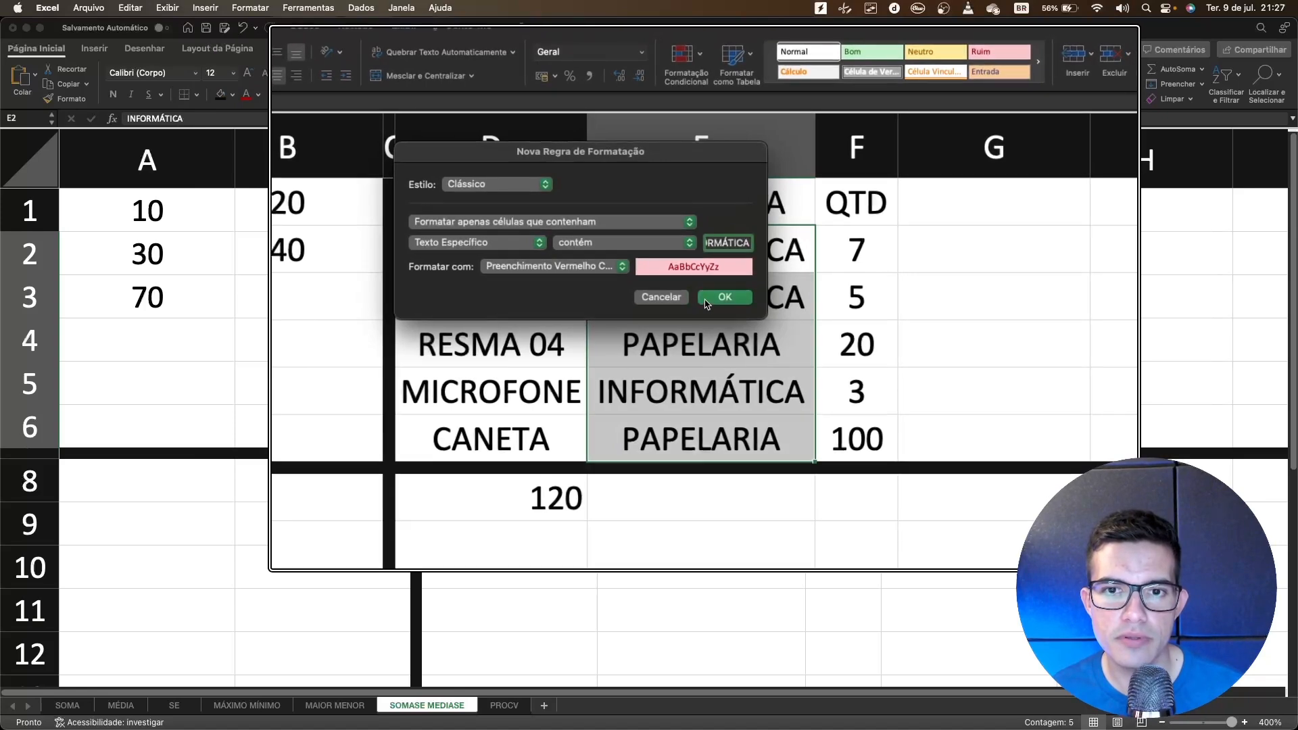
click(725, 325)
click(828, 297)
Add a second conditional formatting rule to E2:E6 that gives cells containing the text PAPELARIA a yellow fill
drag(701, 250, 738, 418)
click(684, 75)
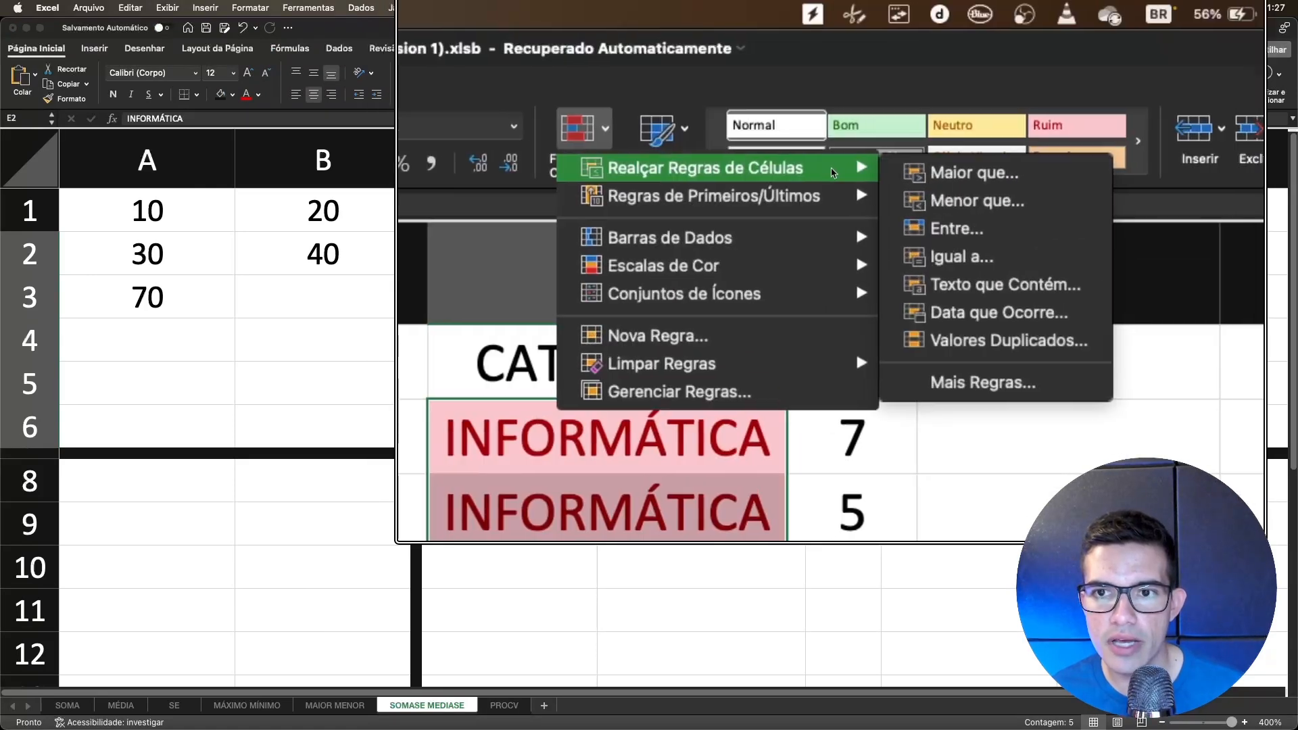
click(980, 284)
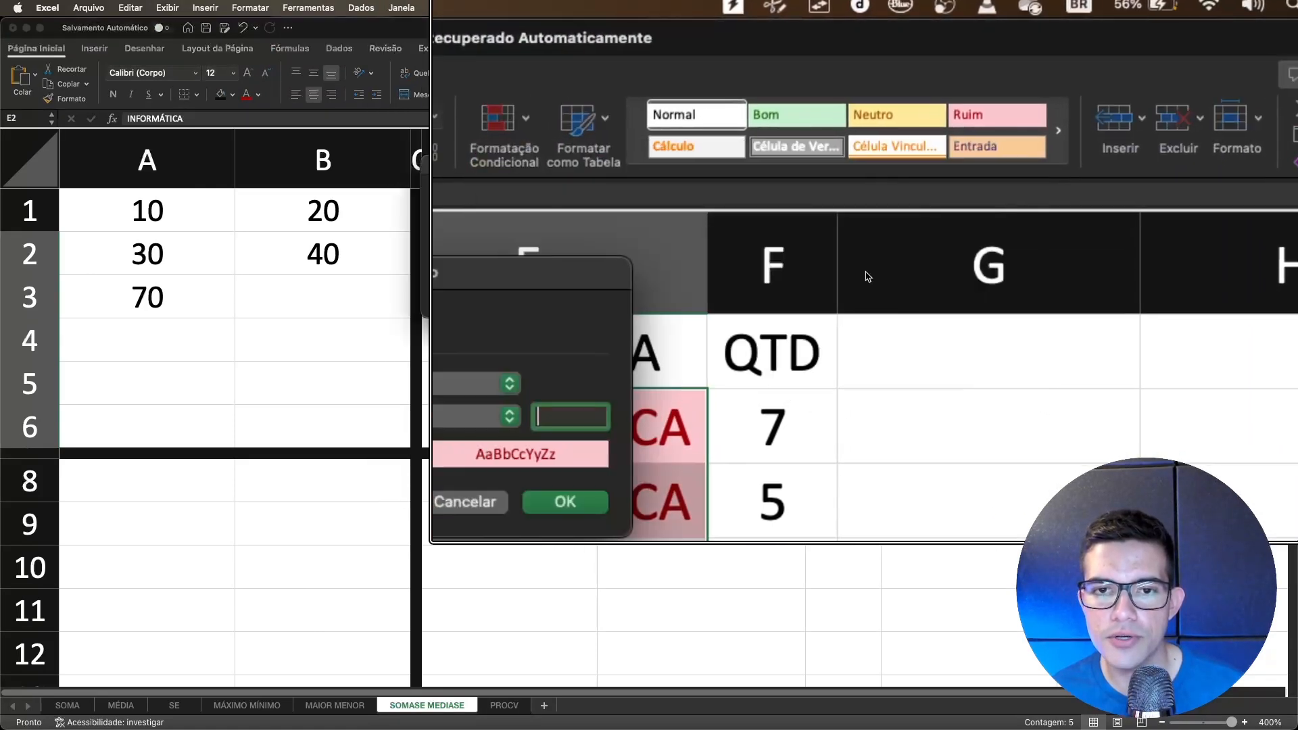
text(PAPELARIA)
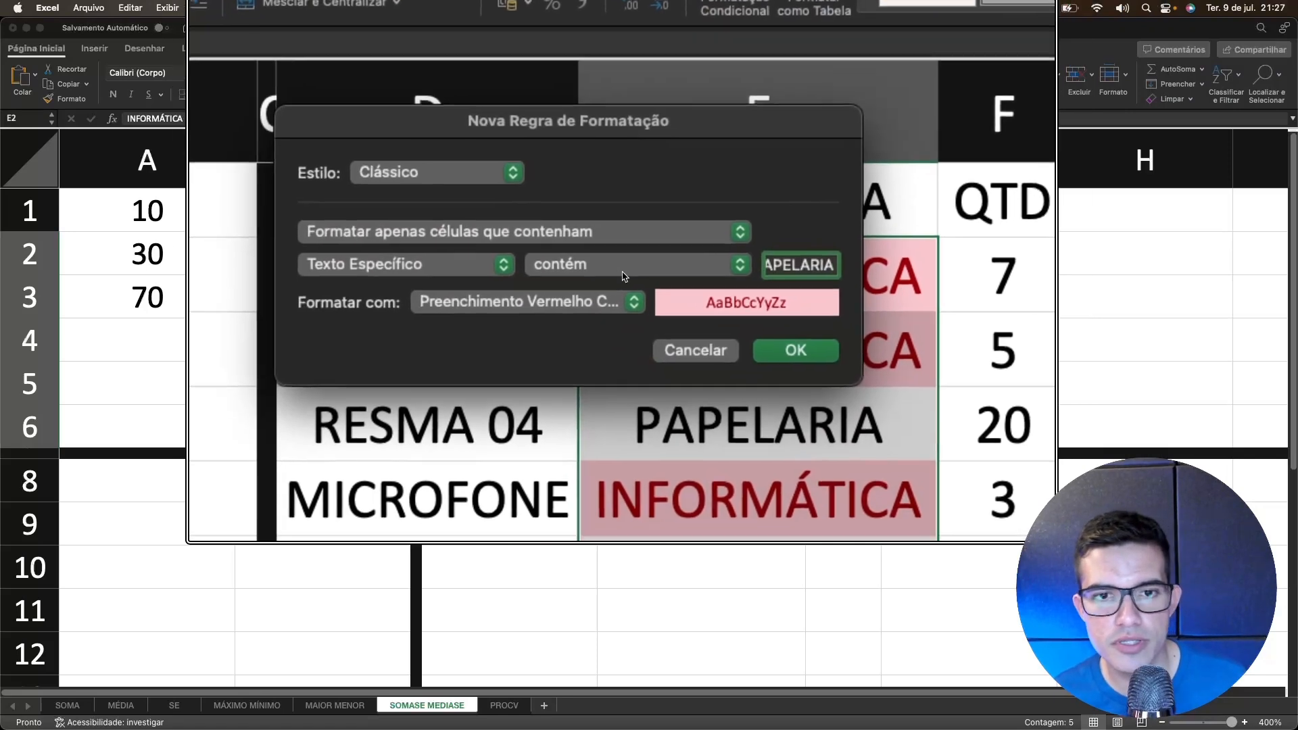
click(505, 304)
click(628, 289)
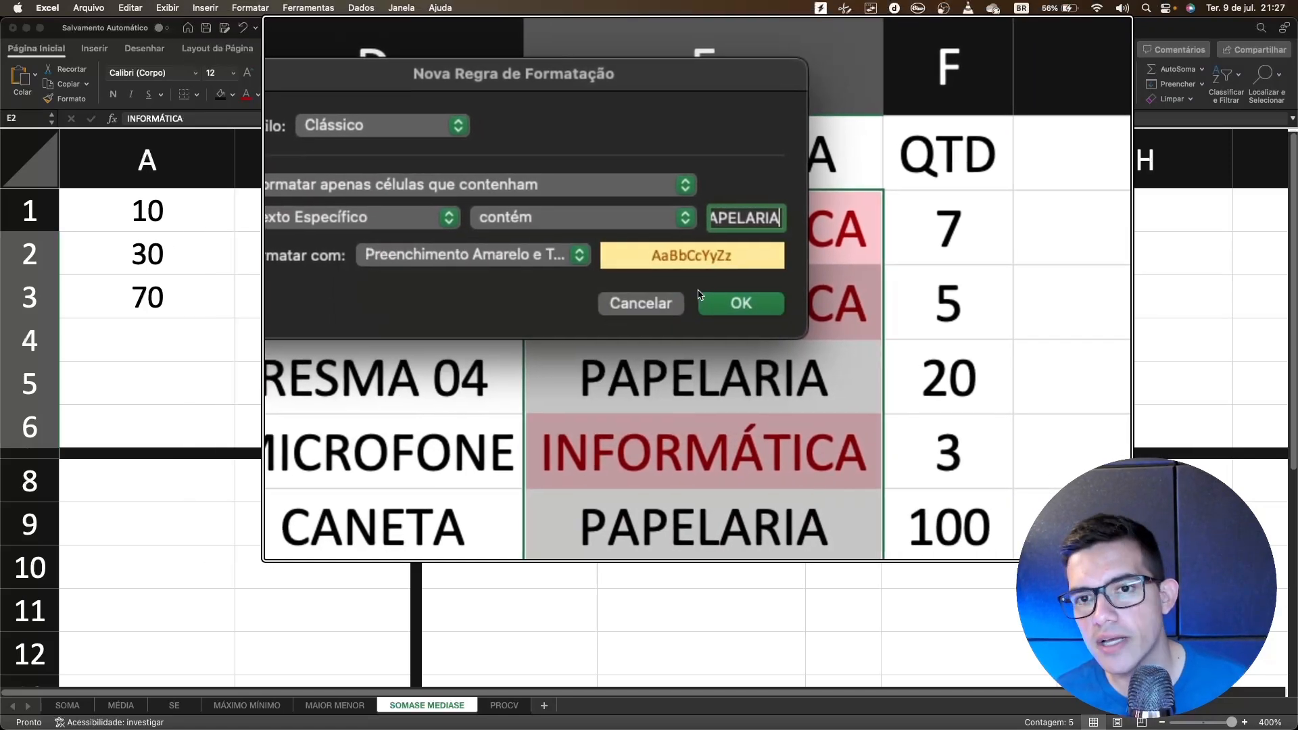
click(718, 295)
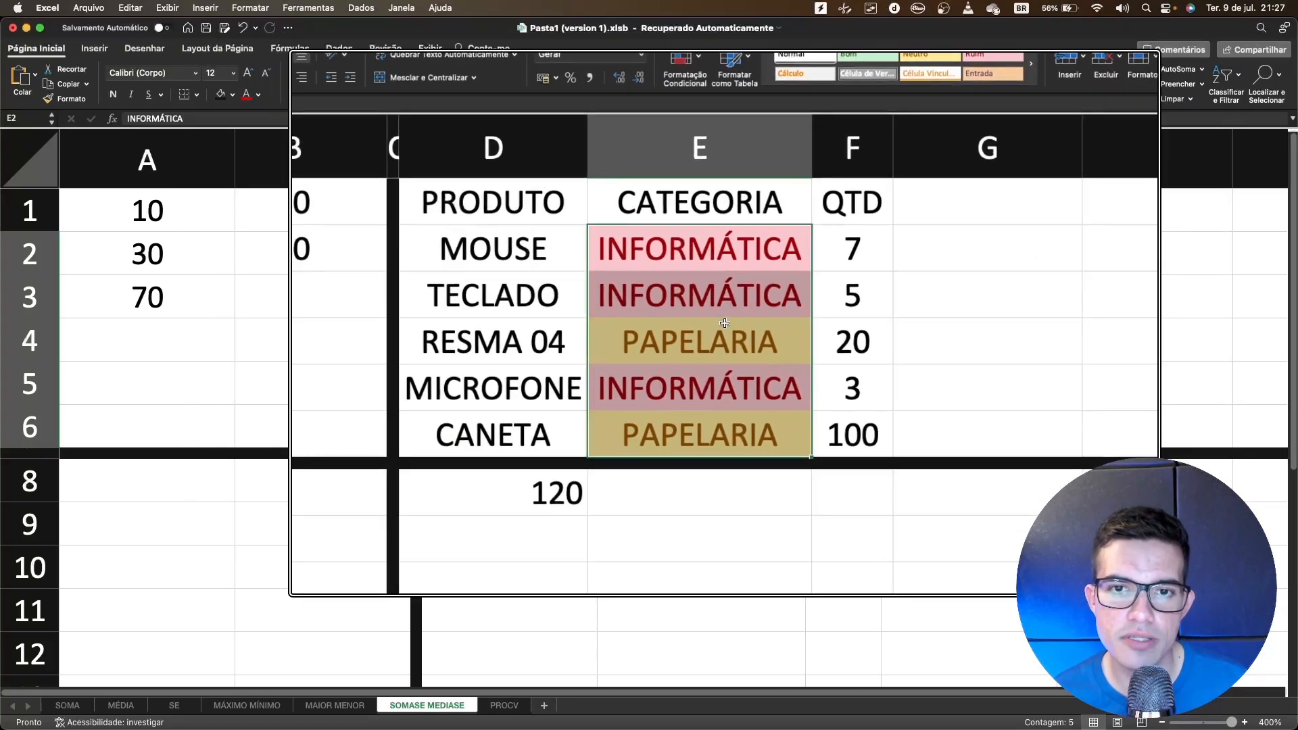
Compare the quantities in column F with the color-coded categories beside them
drag(843, 254, 843, 342)
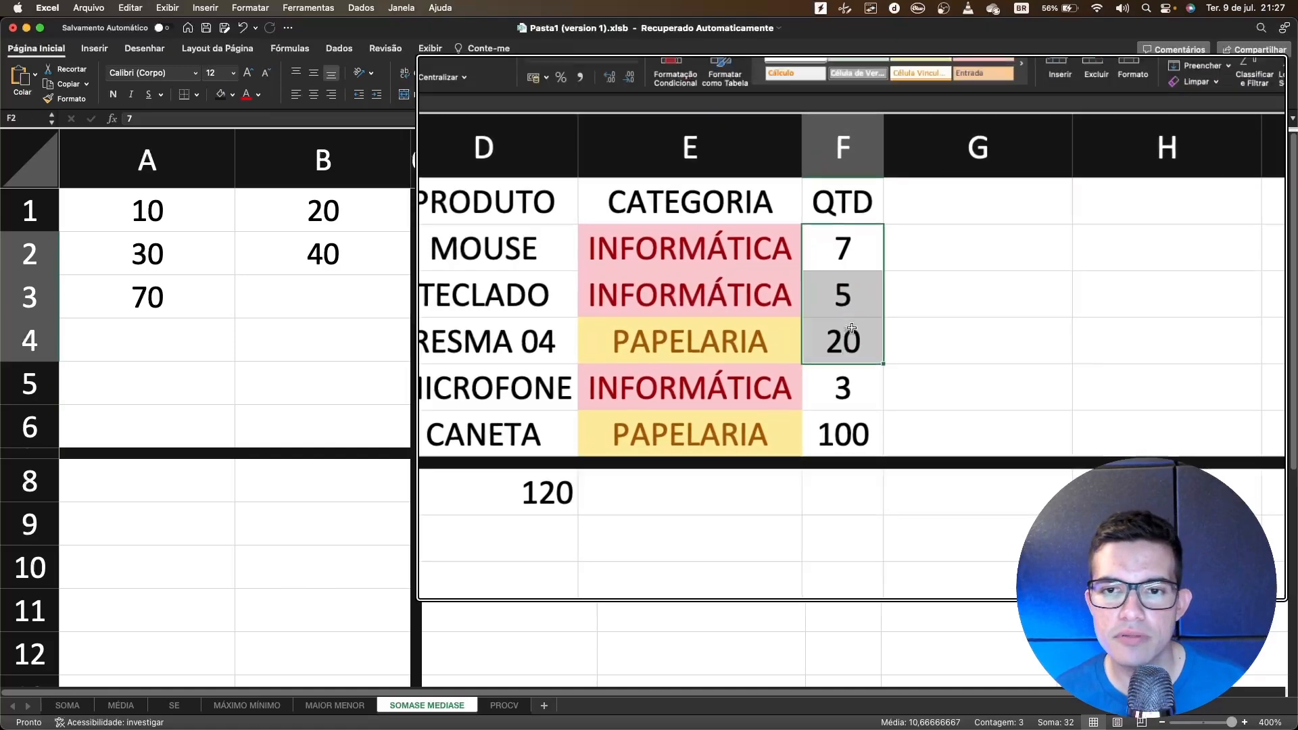
click(862, 281)
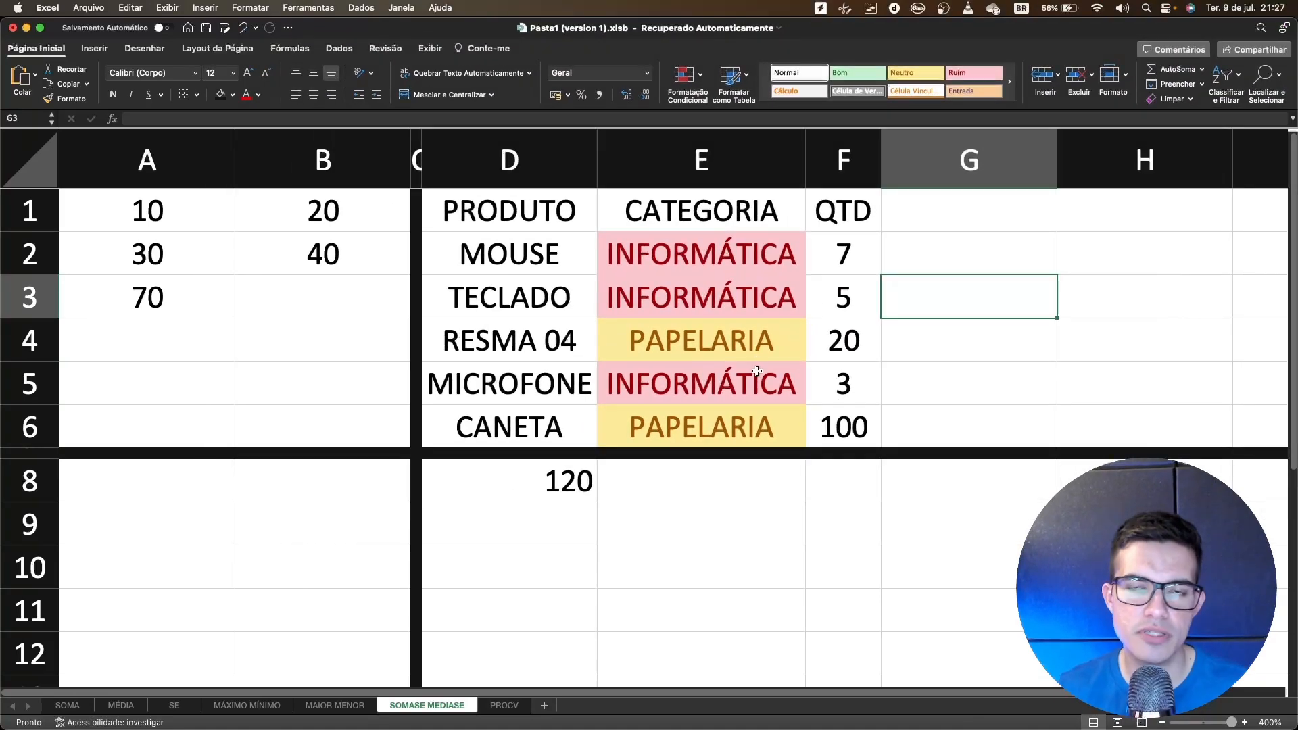
click(870, 300)
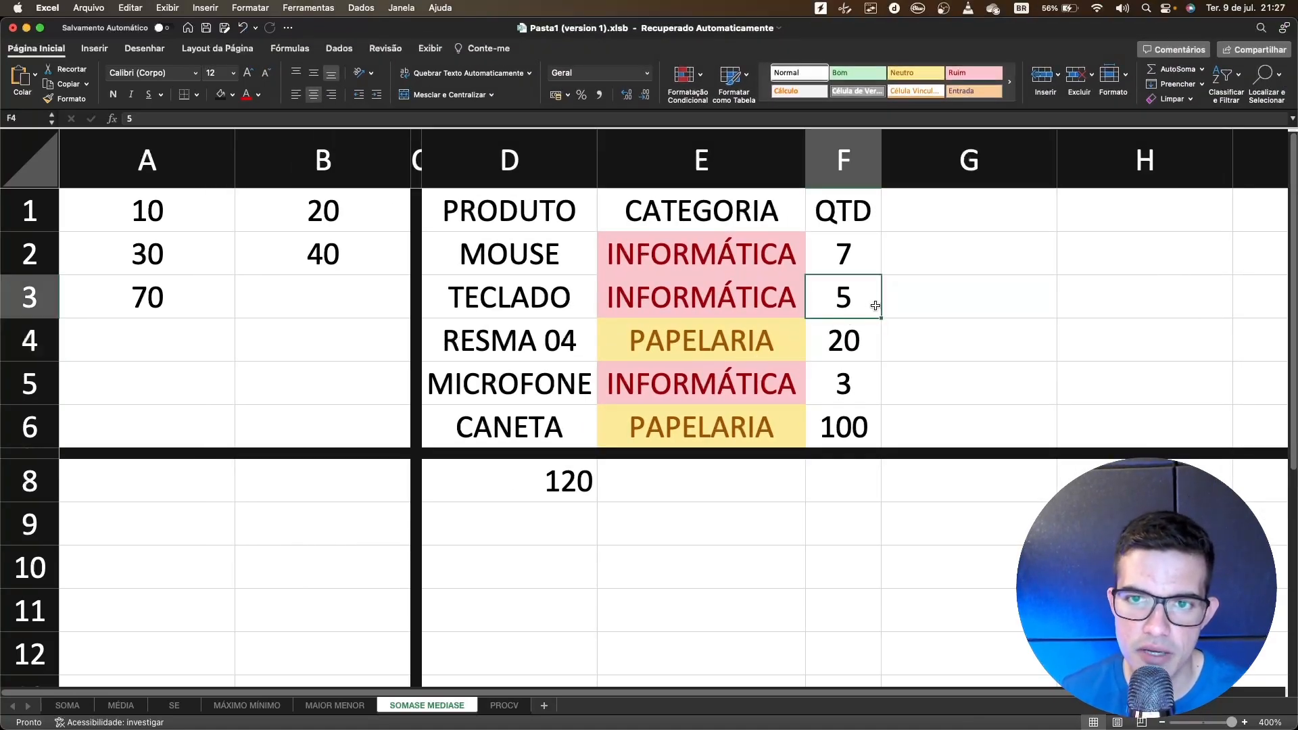
click(938, 336)
click(676, 496)
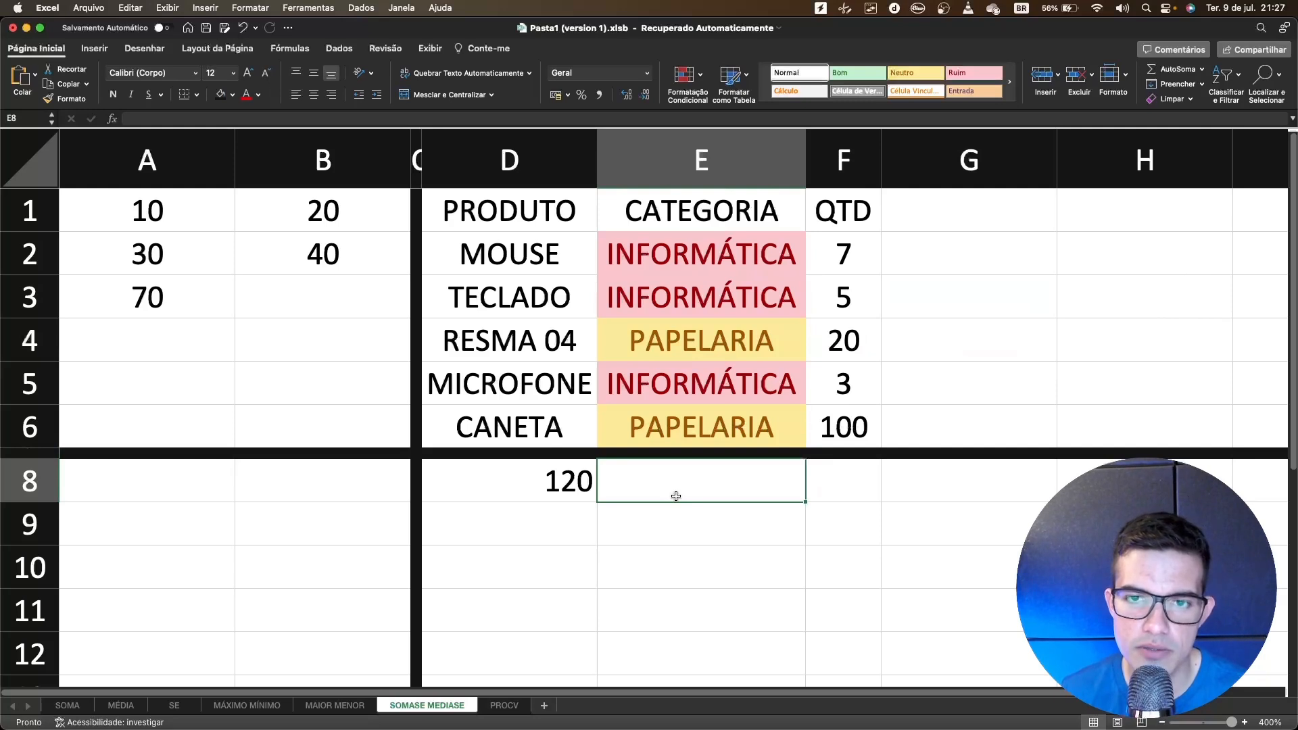
Change the criterion in the D8 SOMASE formula to "INFORMÁTICA"
click(566, 493)
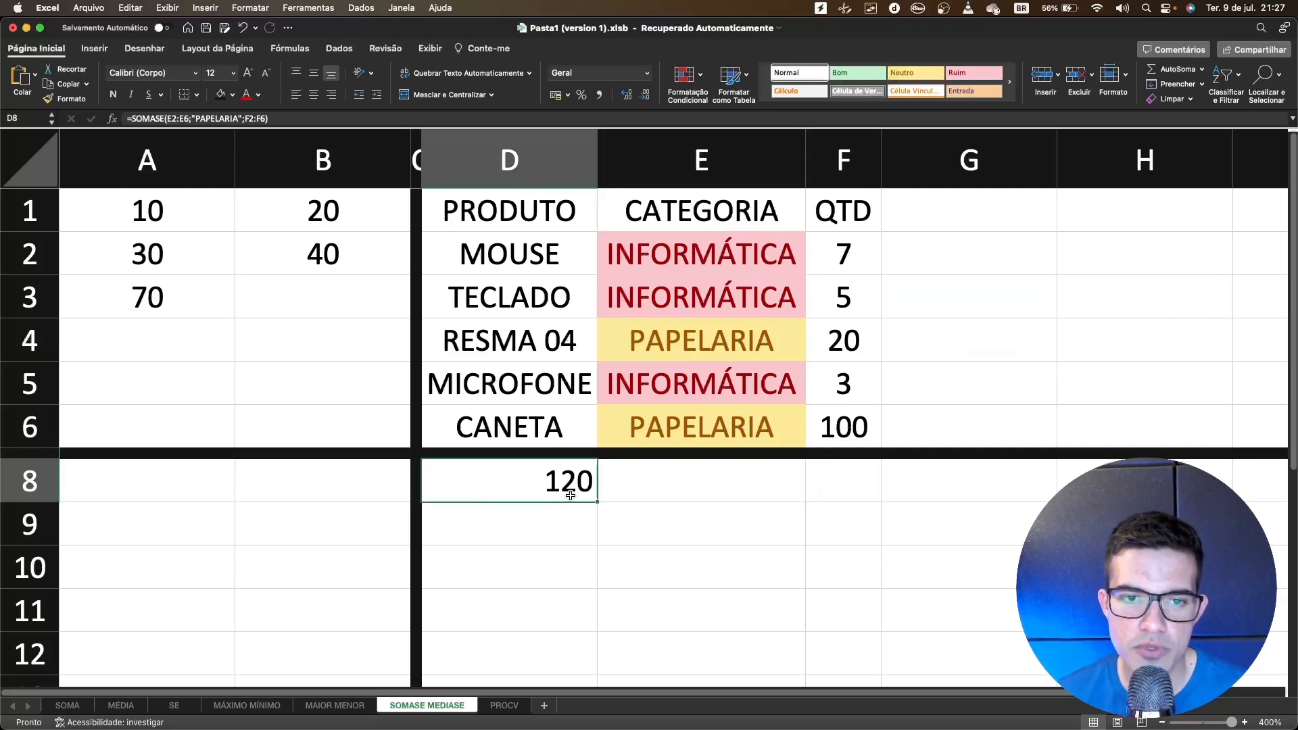
double_click(570, 495)
drag(770, 487, 803, 487)
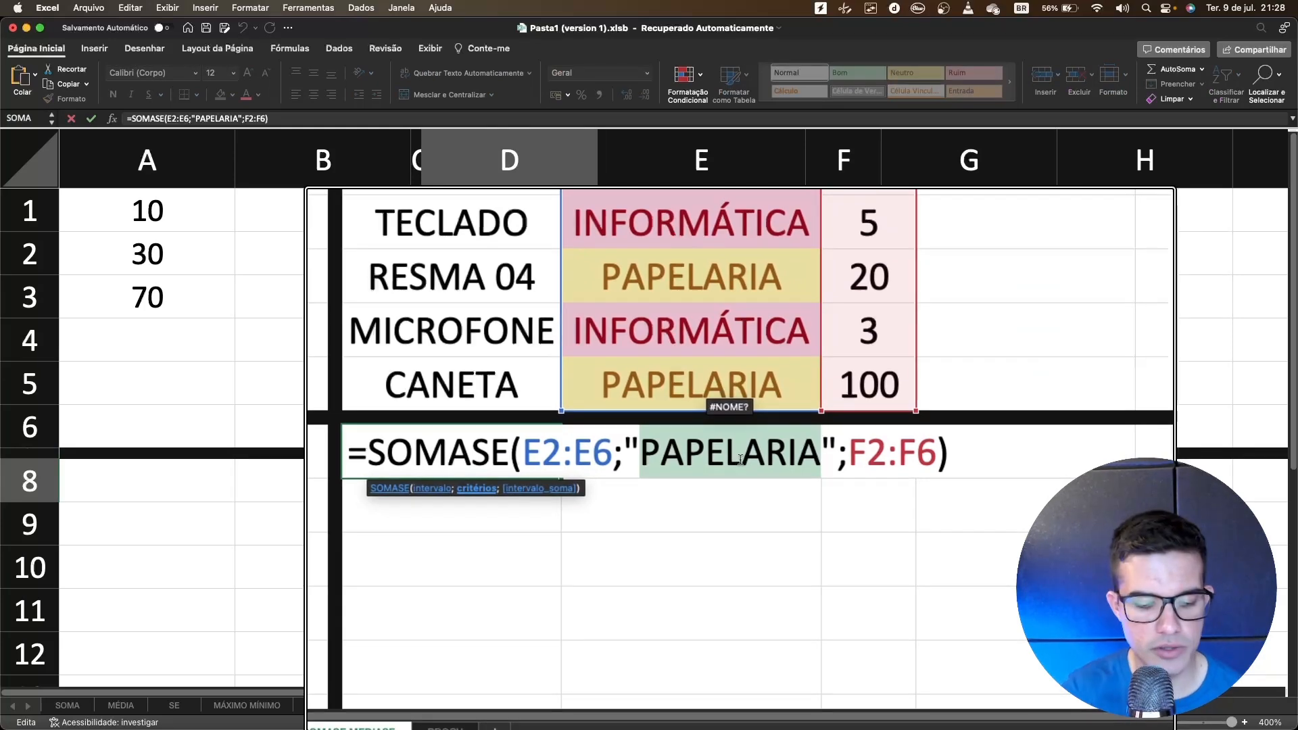
text(INFR)
key(BackSpace)
key(BackSpace)
text(FORMÁTICA)
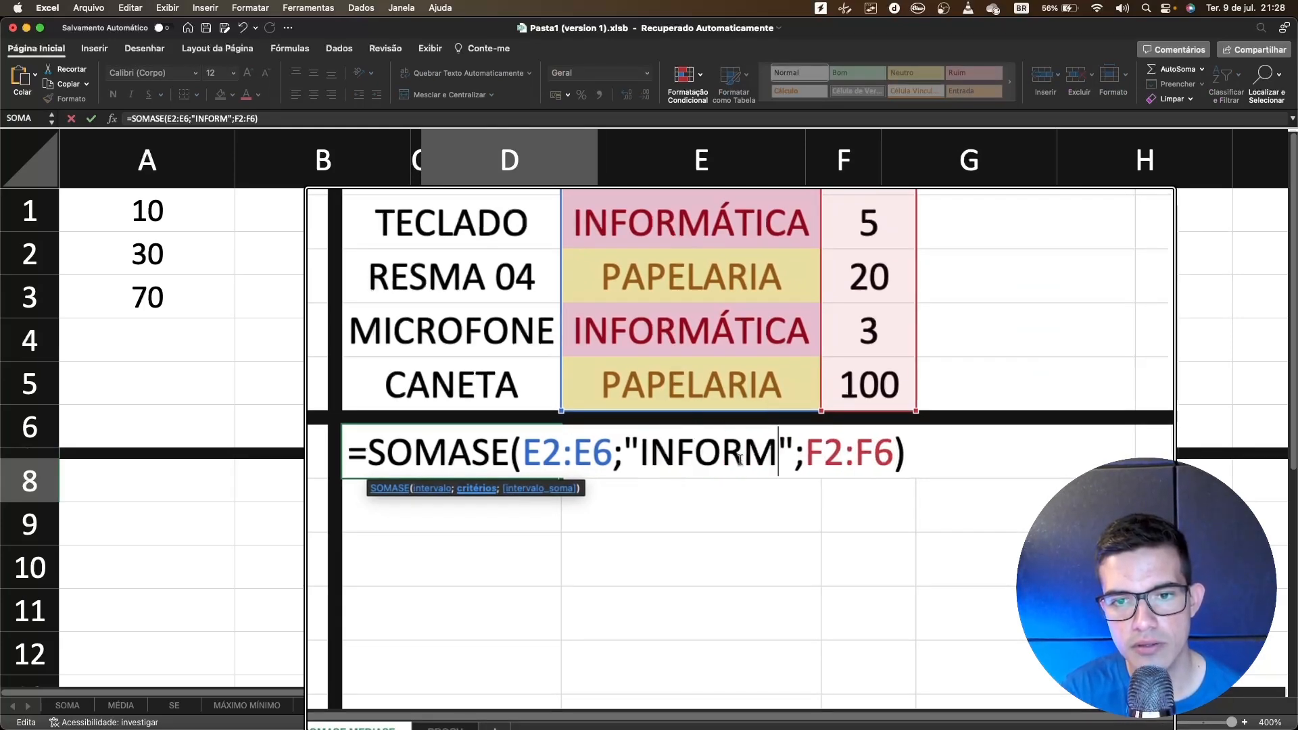
key(Return)
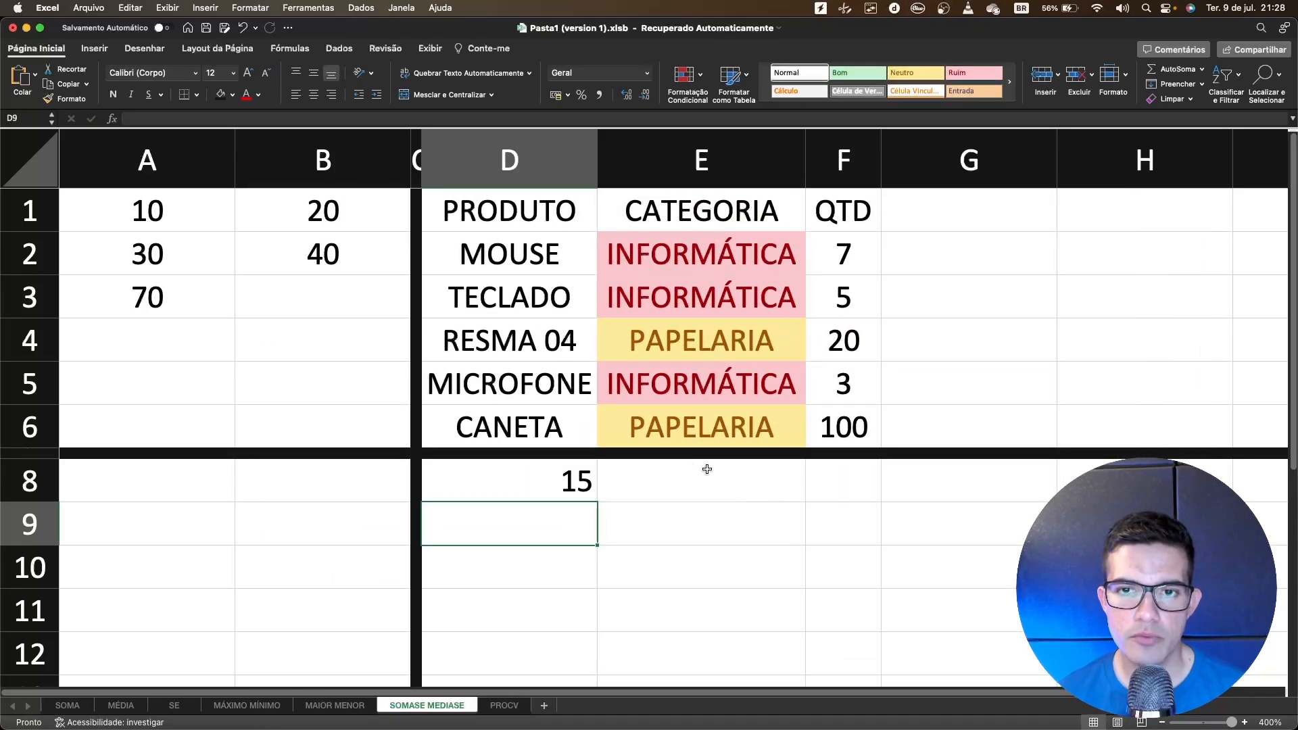
Review the criterion text inside the D8 SOMASE formula without altering it
double_click(568, 483)
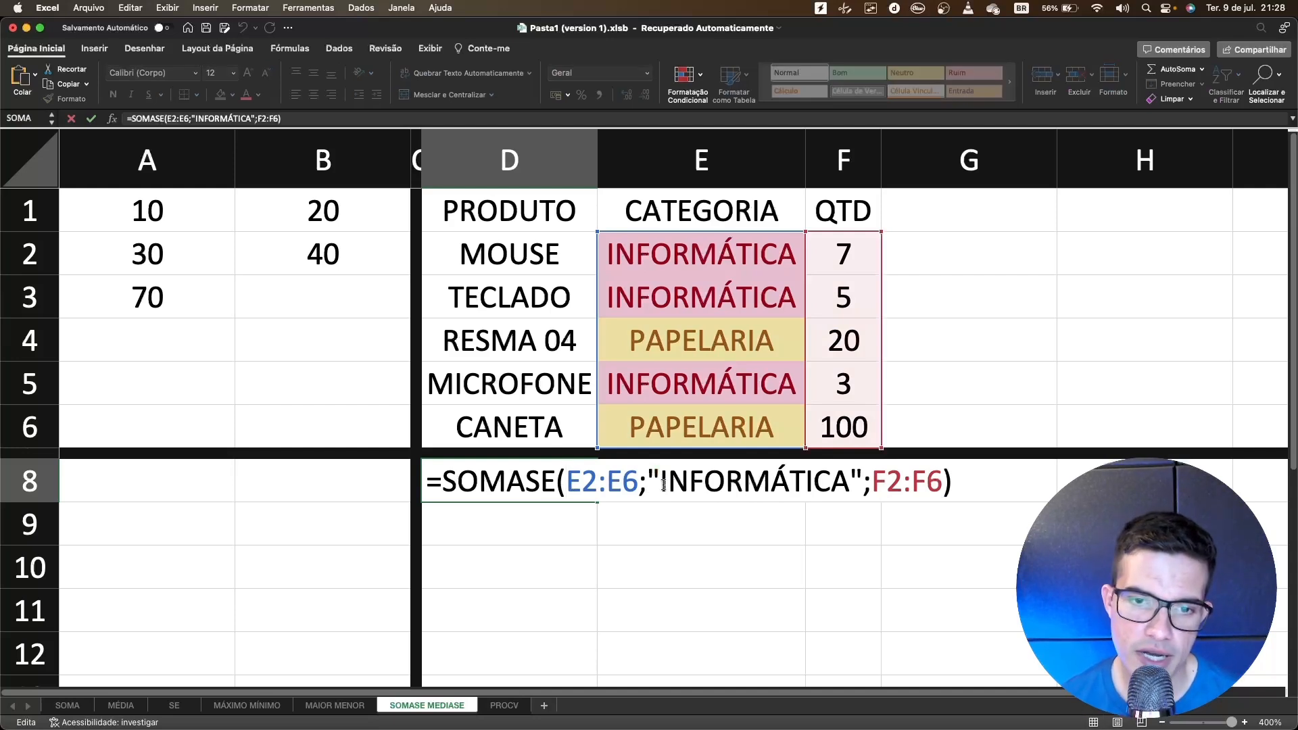
drag(664, 485, 847, 485)
key(Return)
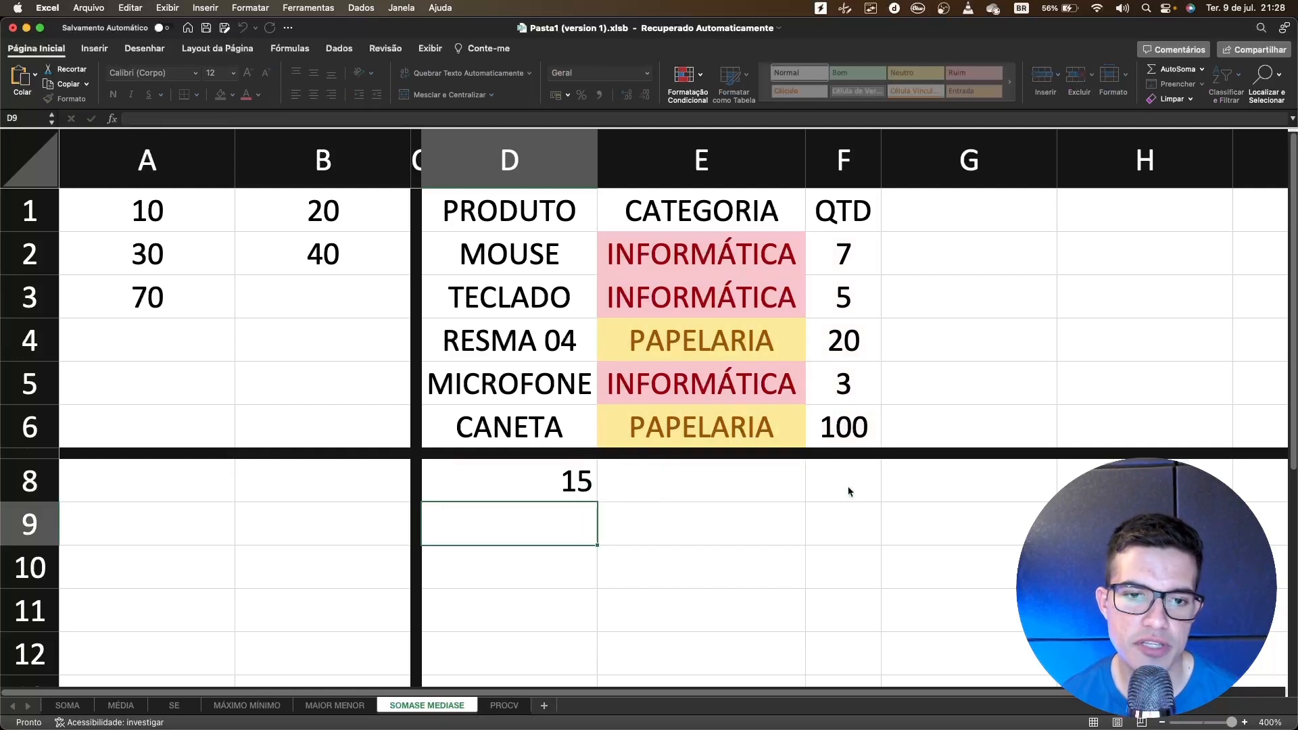
click(712, 520)
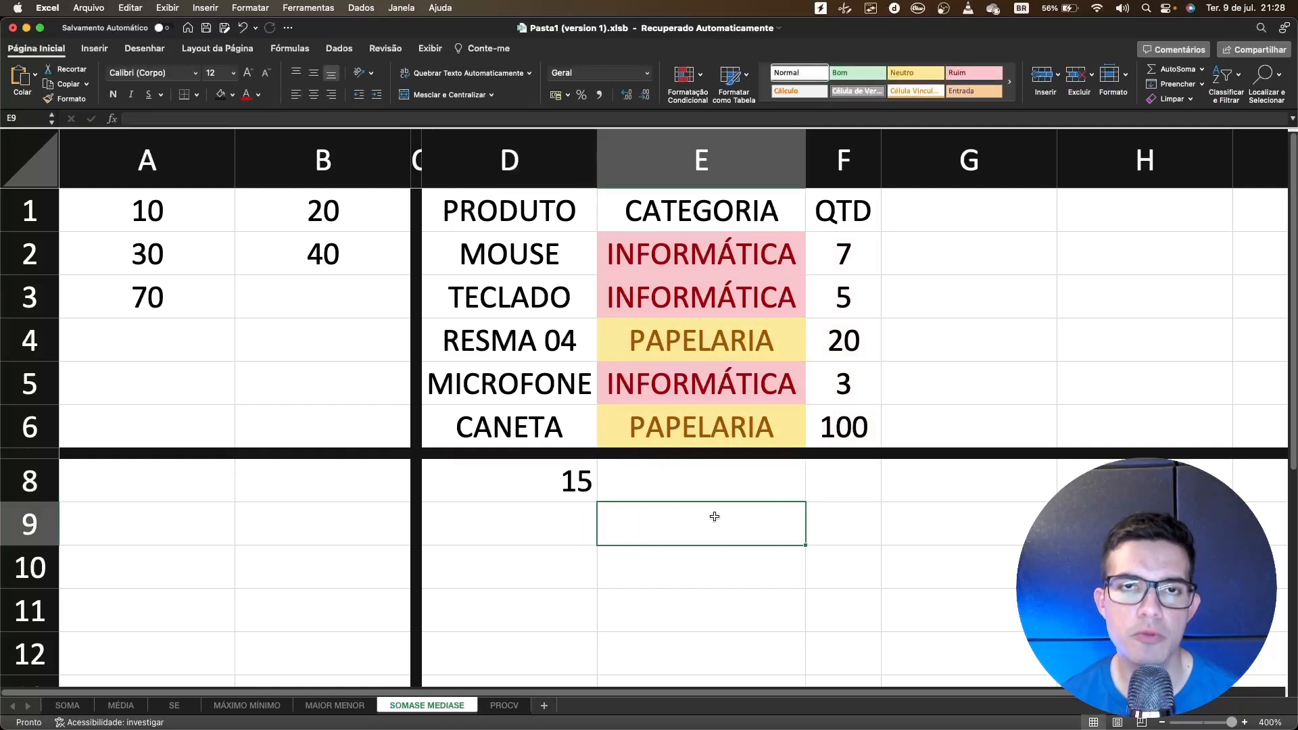
click(532, 519)
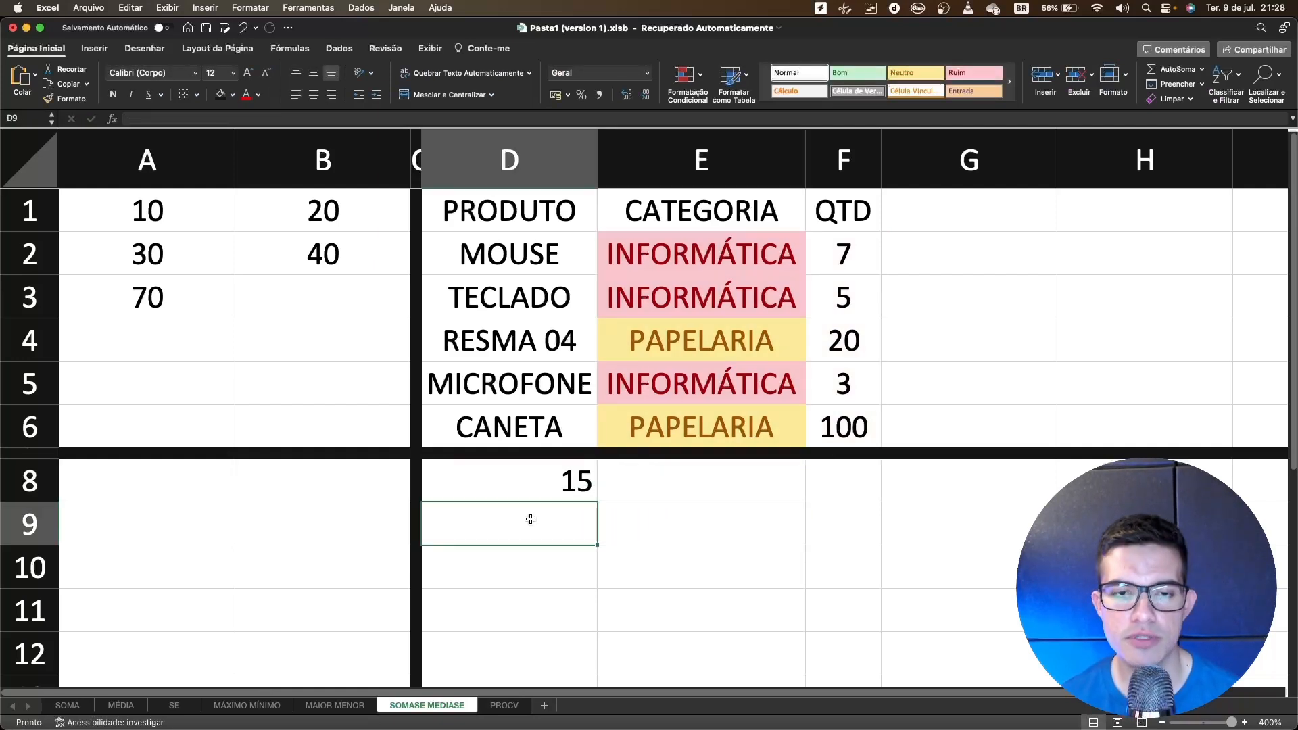
Delete the SOMASE formula in D8 and clear all formatting from the category cells E2:E6
click(548, 482)
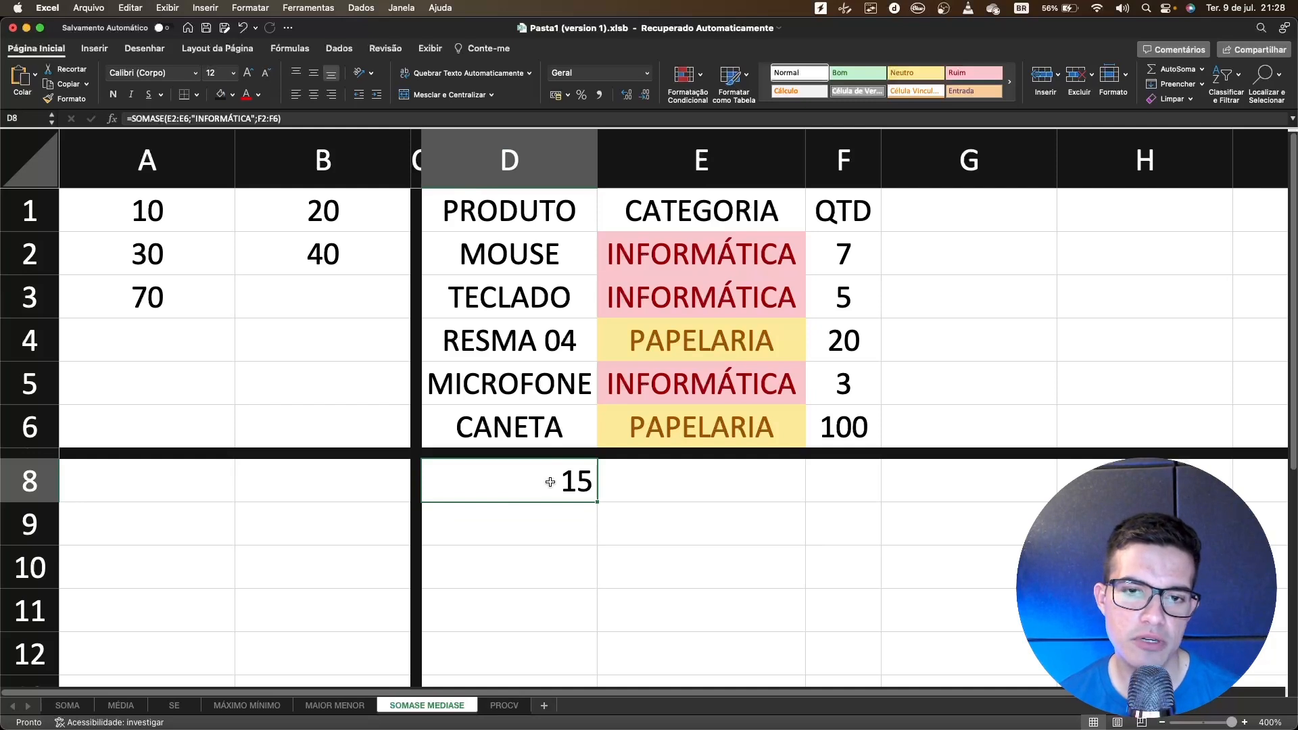
drag(709, 253, 721, 430)
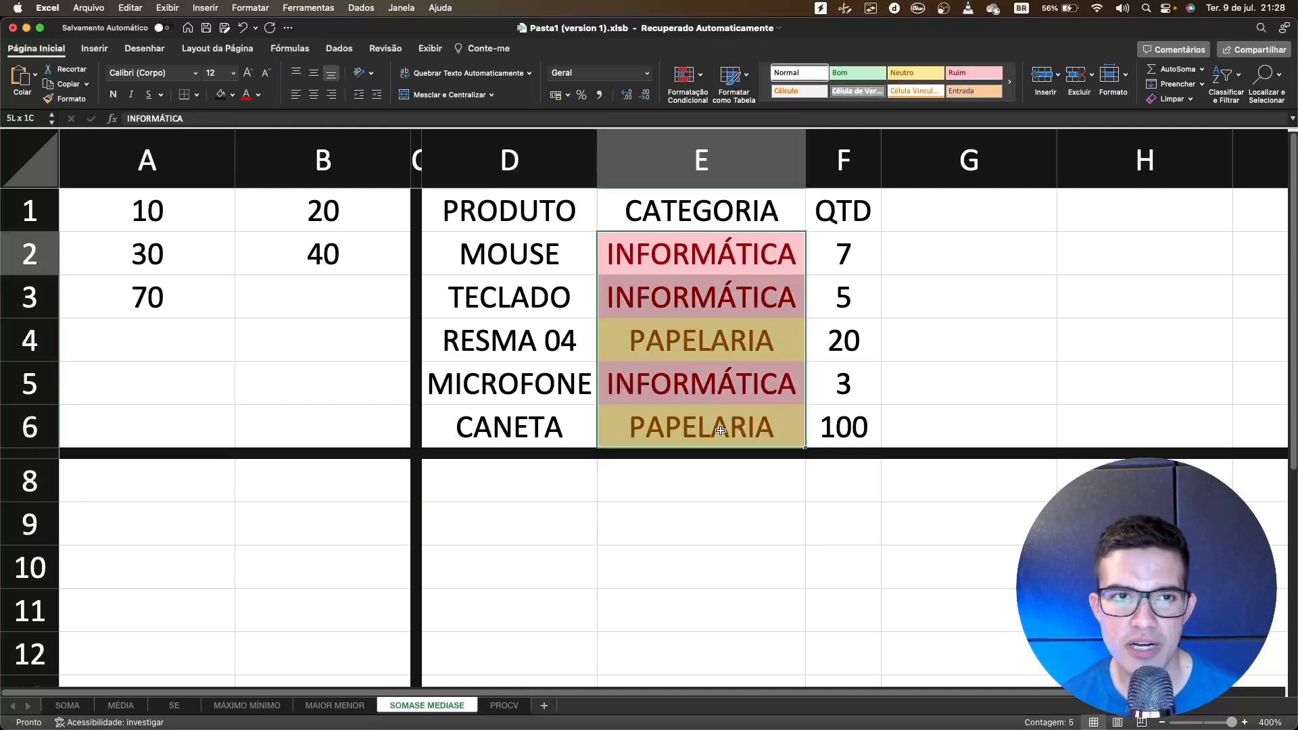
click(1185, 98)
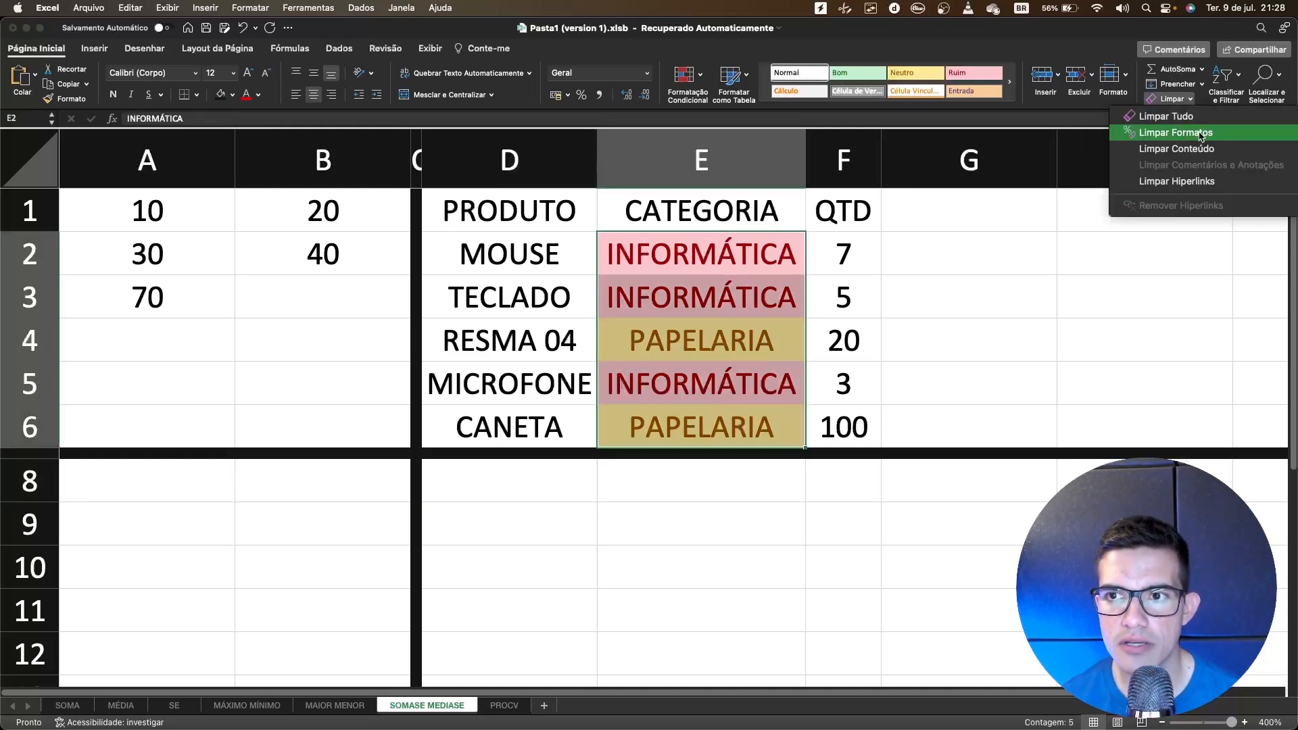
click(1201, 134)
click(997, 487)
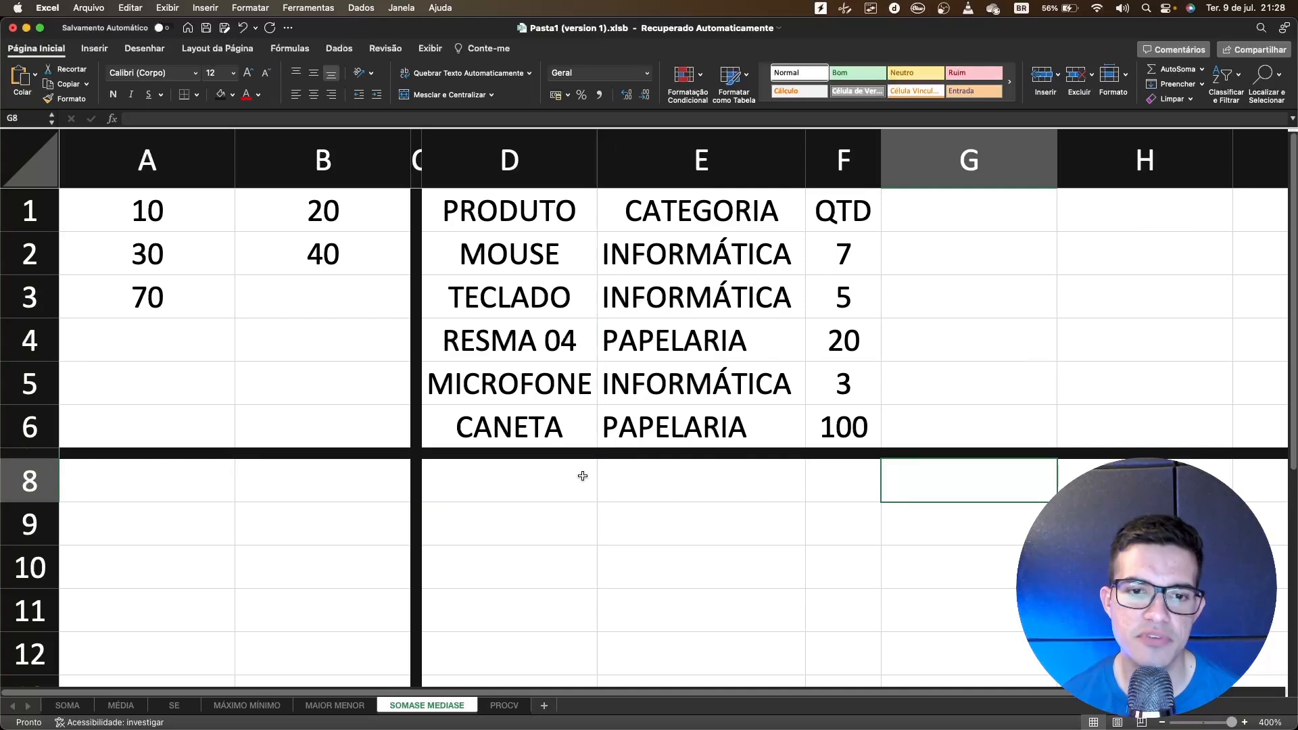
Merge and center cells D8:E8
click(545, 496)
drag(582, 475, 750, 478)
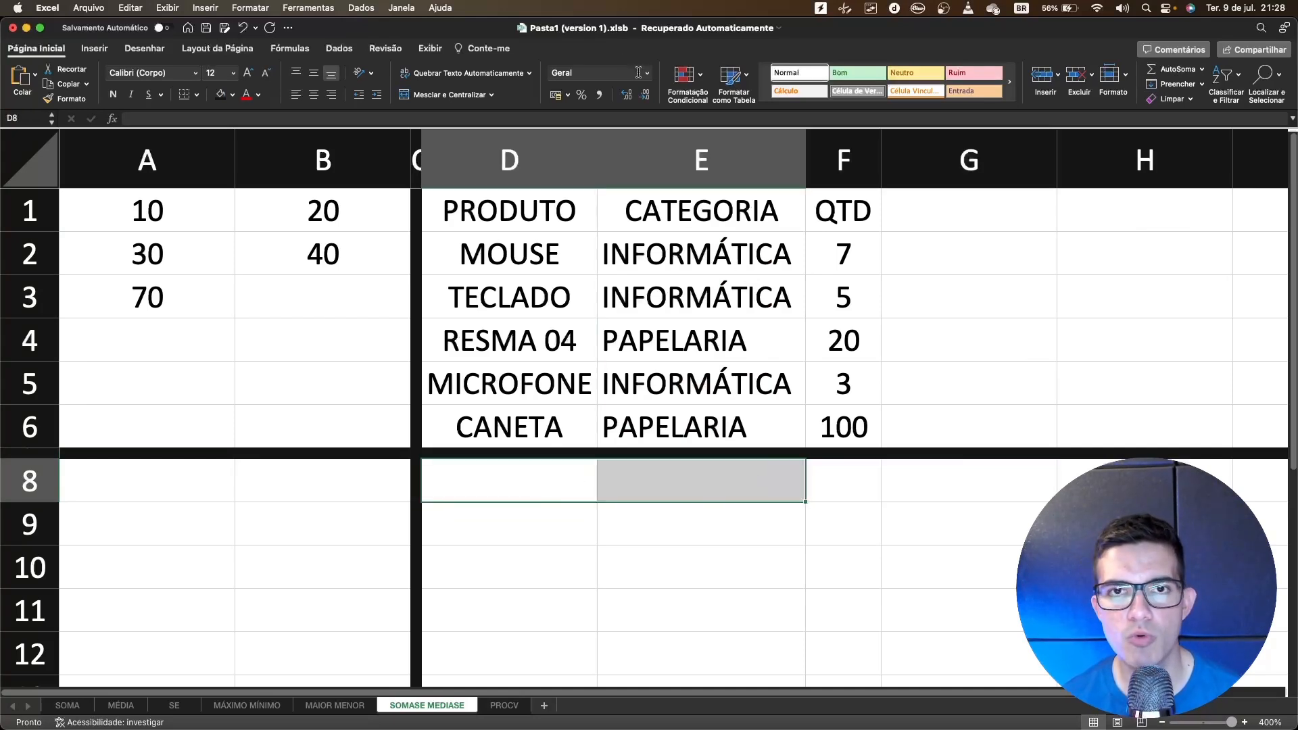
click(441, 96)
double_click(659, 489)
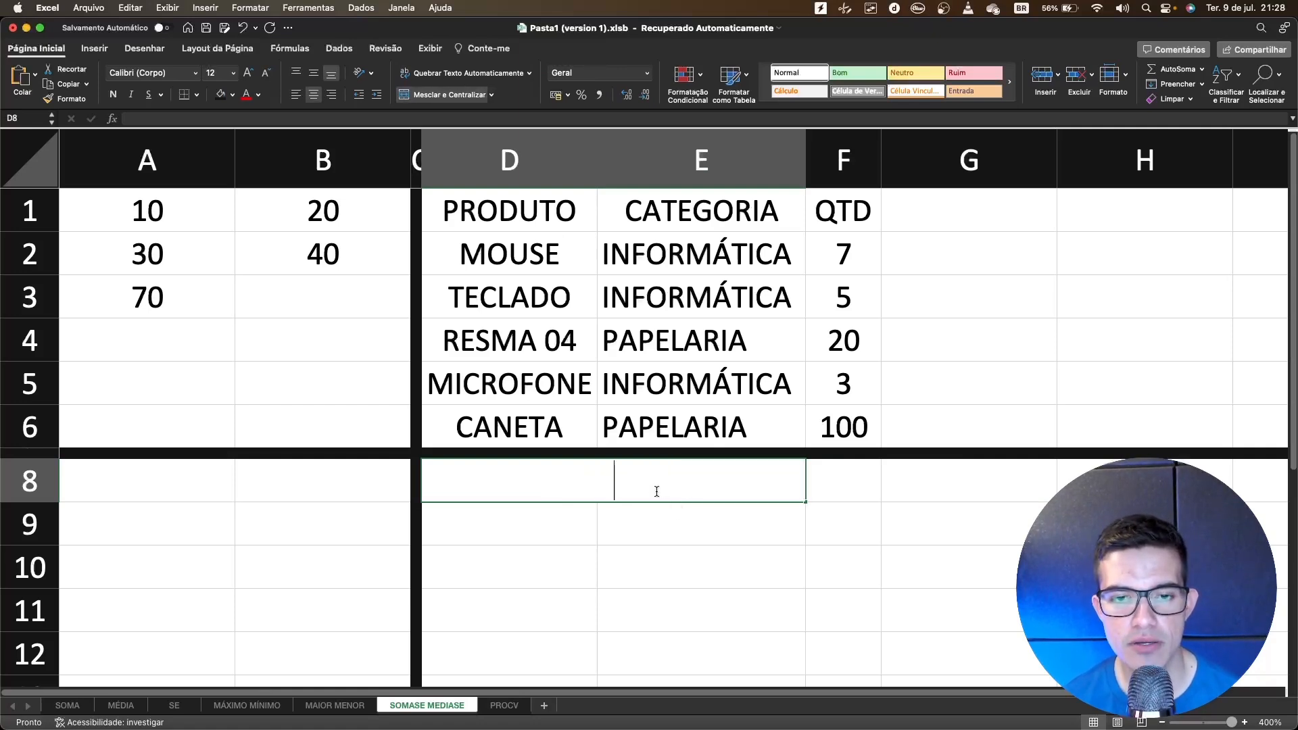
text(ES)
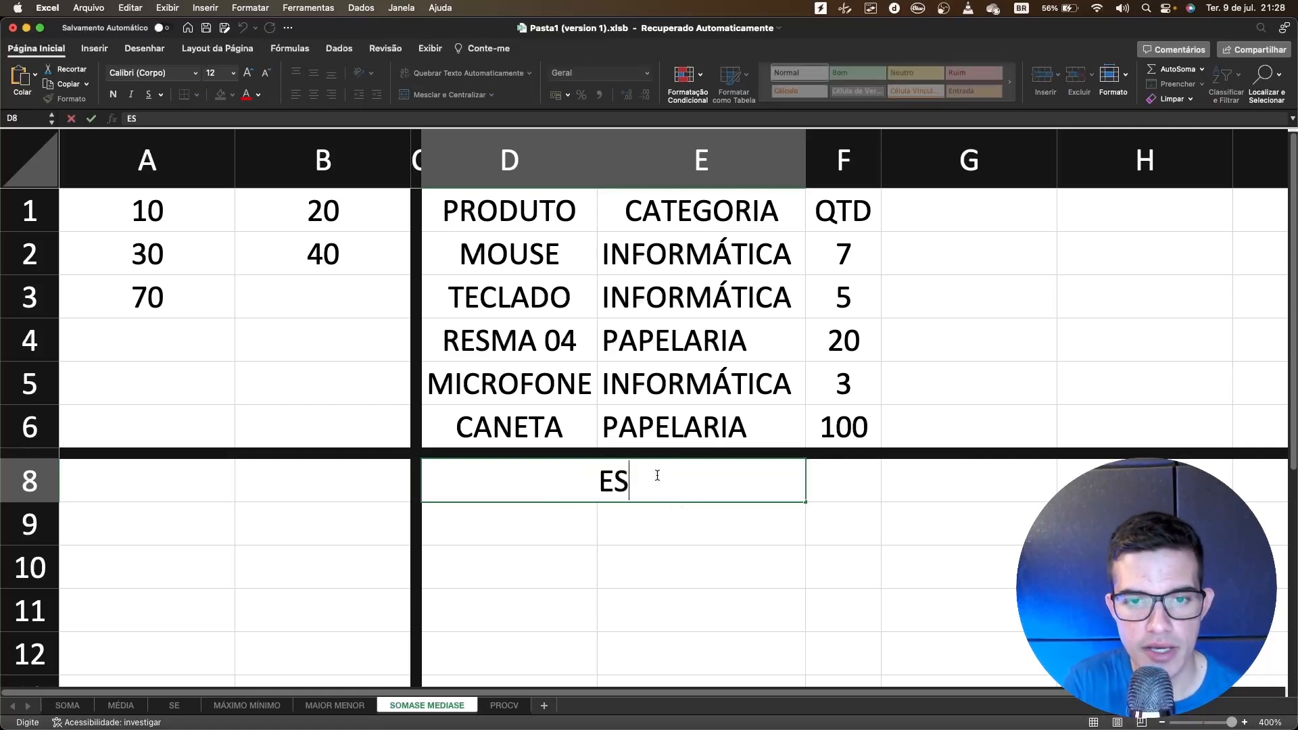
text(CREVA O IT)
key(BackSpace)
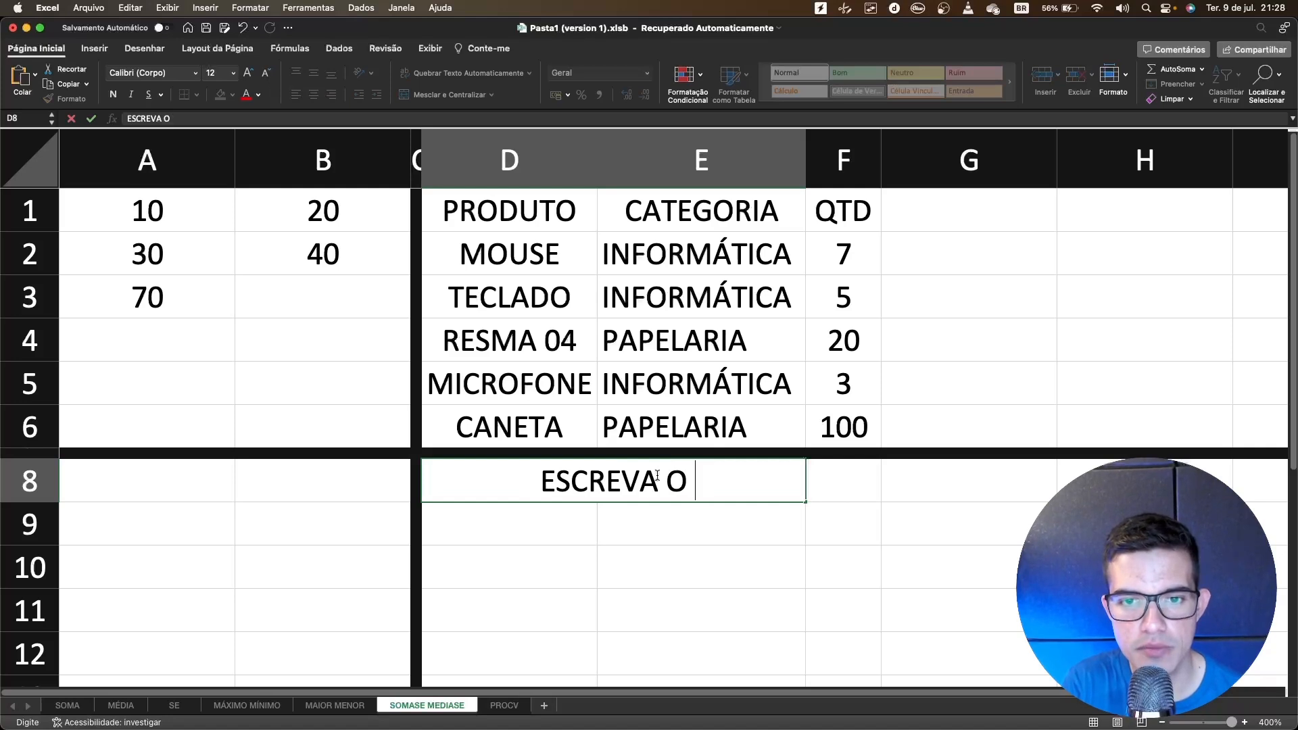
text(ITEM)
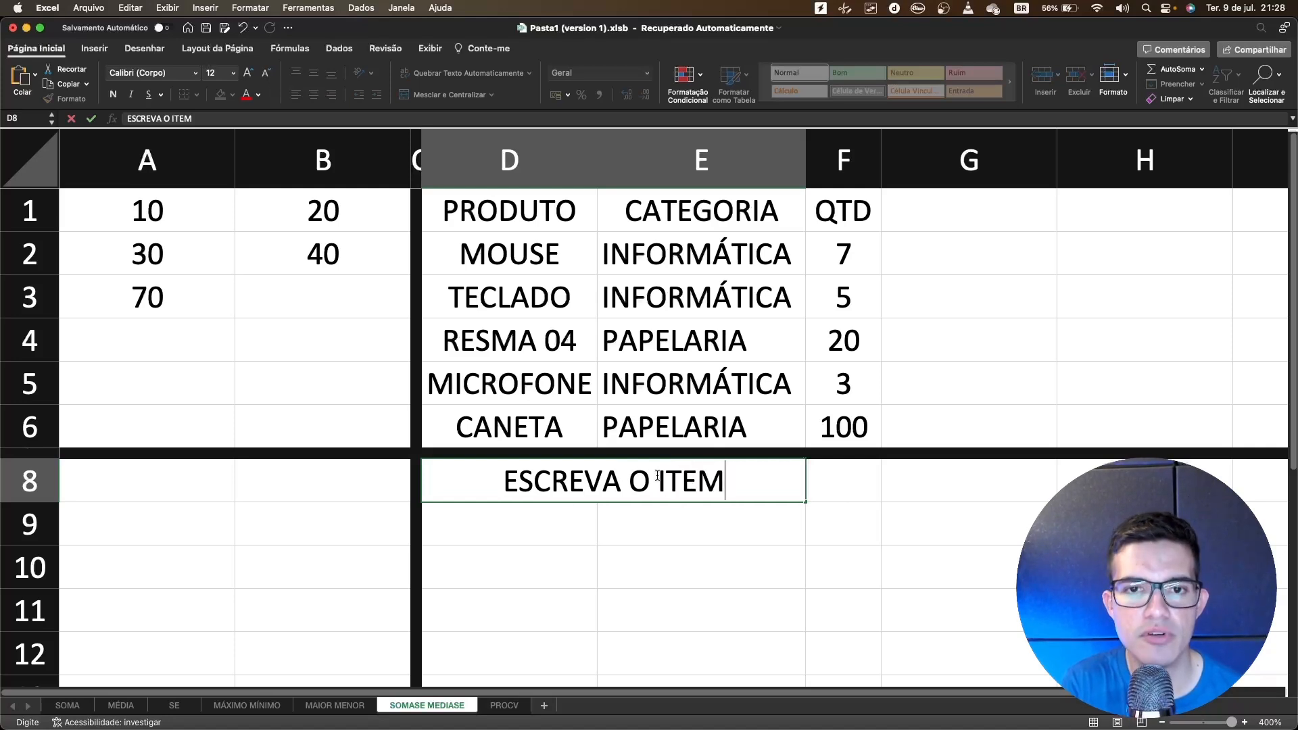
key(BackSpace)
key(BackSpace)
key(BackSpace)
key(BackSpace)
key(BackSpace)
key(BackSpace)
key(BackSpace)
key(BackSpace)
key(BackSpace)
key(BackSpace)
key(BackSpace)
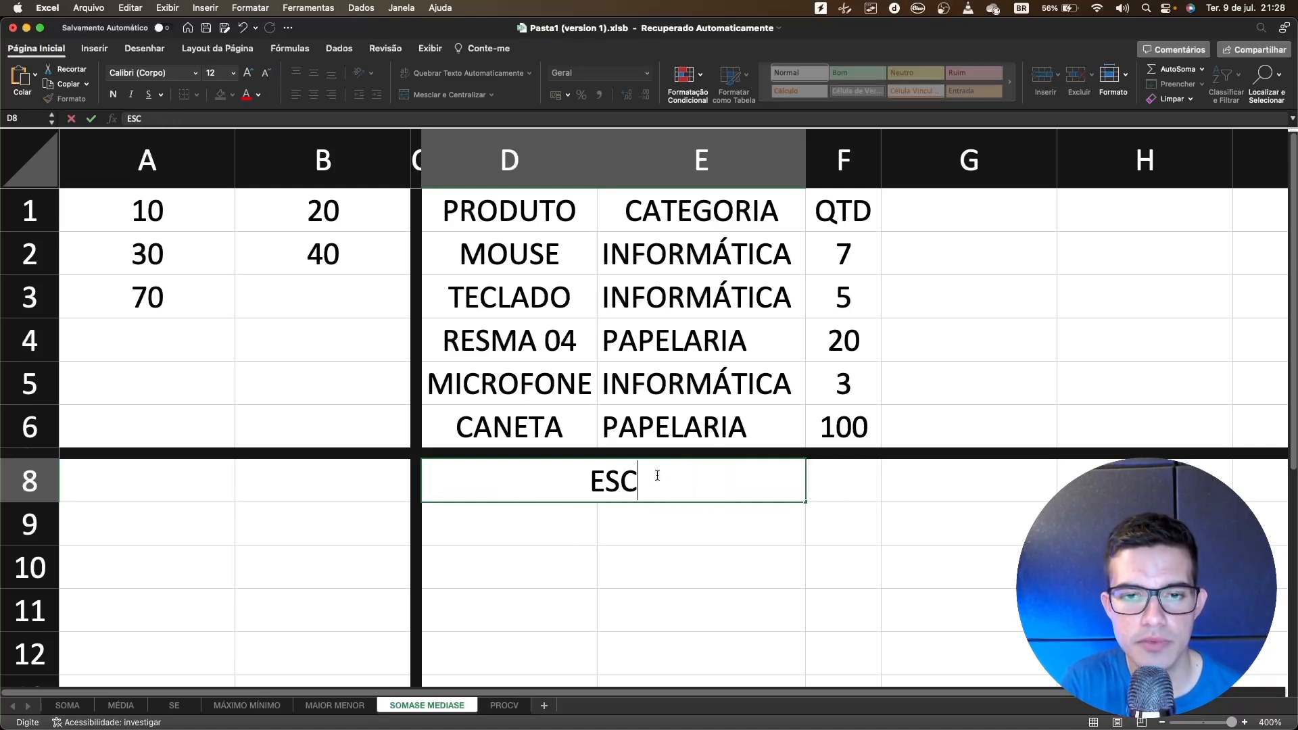
key(BackSpace)
key(BackSpace)
key(BackSpace)
Enter the label "DIGITE O TIPO DE CATEGORIA:" in the merged cell D8:E8
text(DIGITE O TIPO)
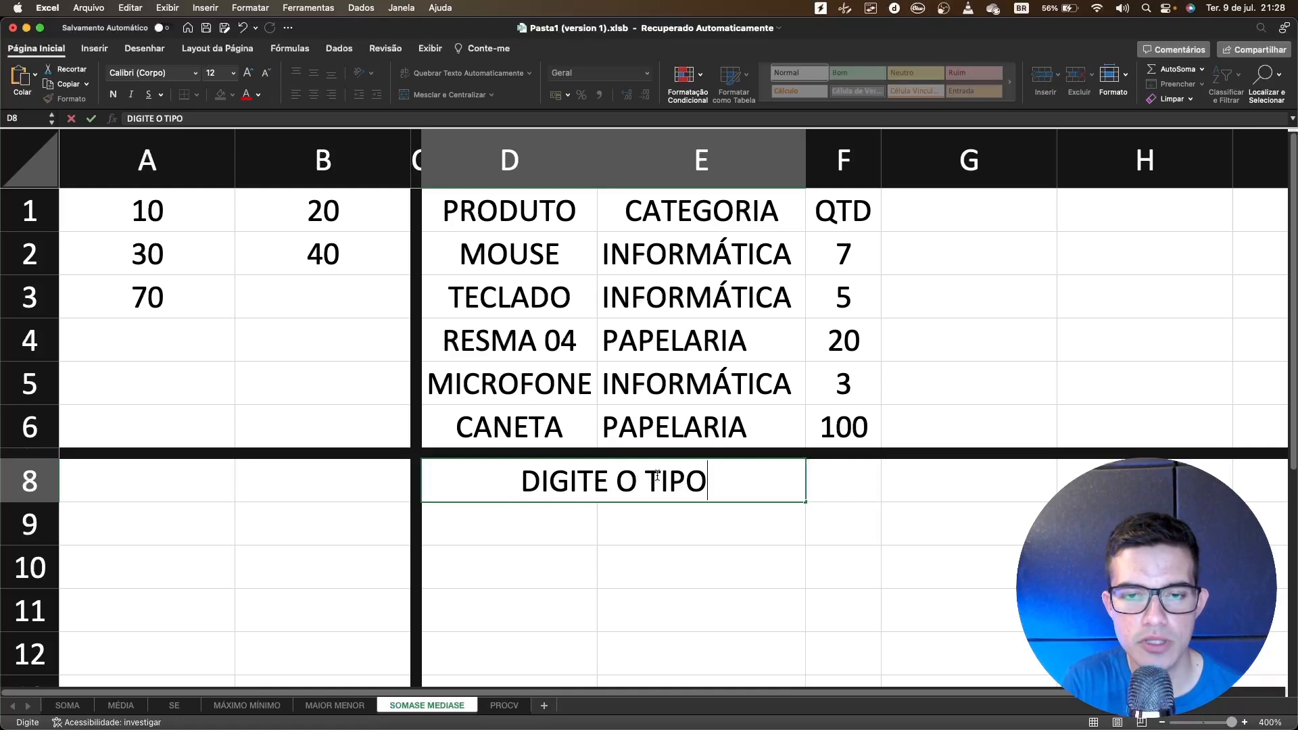
text( DE CATEGORIA)
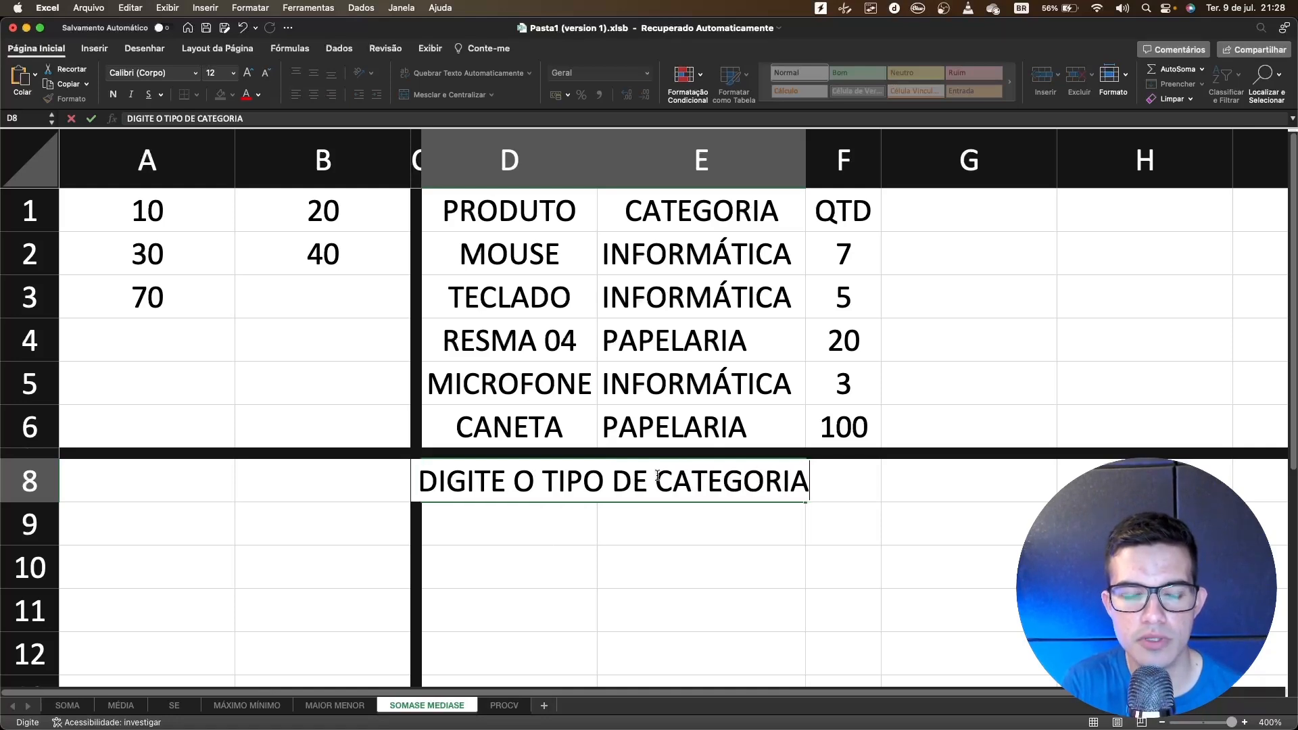
text(:)
key(Return)
click(657, 477)
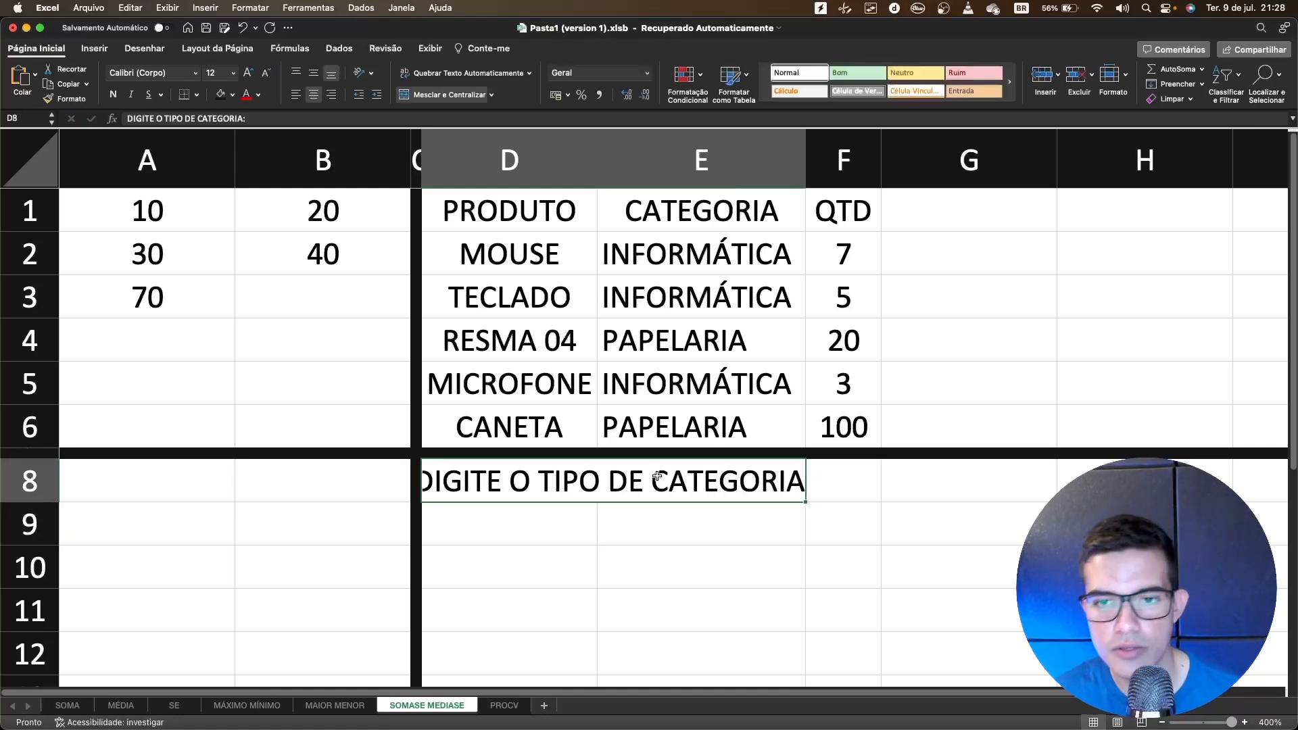
Extend the merged, centered label cell to D8:F8, and merge and center D9:F9 below it
drag(657, 477, 874, 480)
click(460, 95)
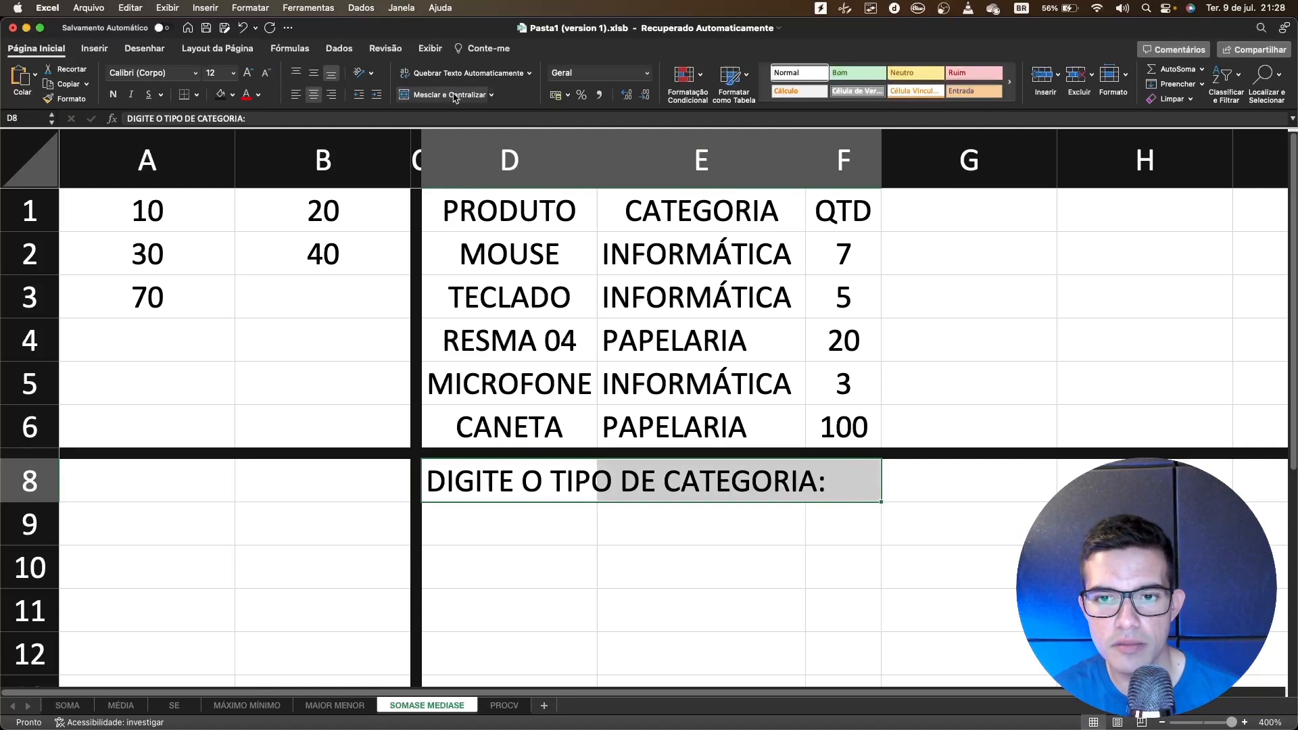
click(763, 546)
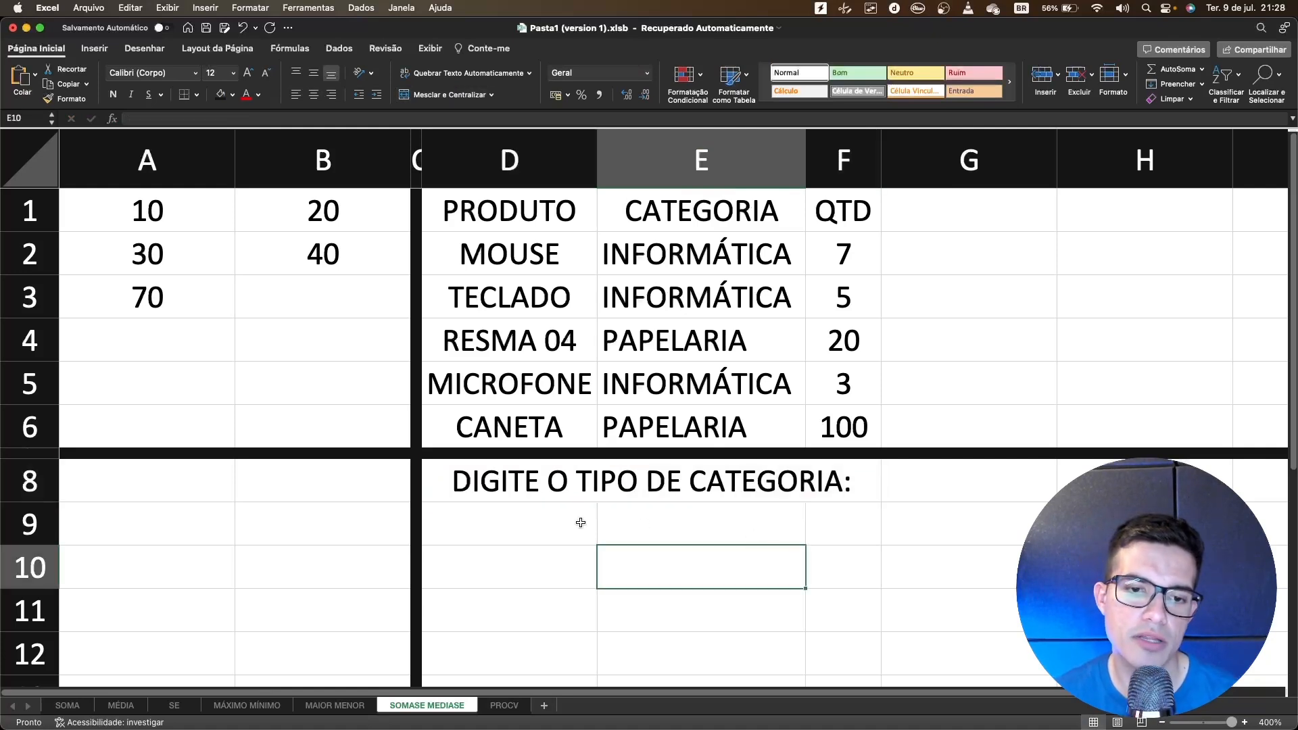
click(531, 536)
drag(545, 521, 832, 534)
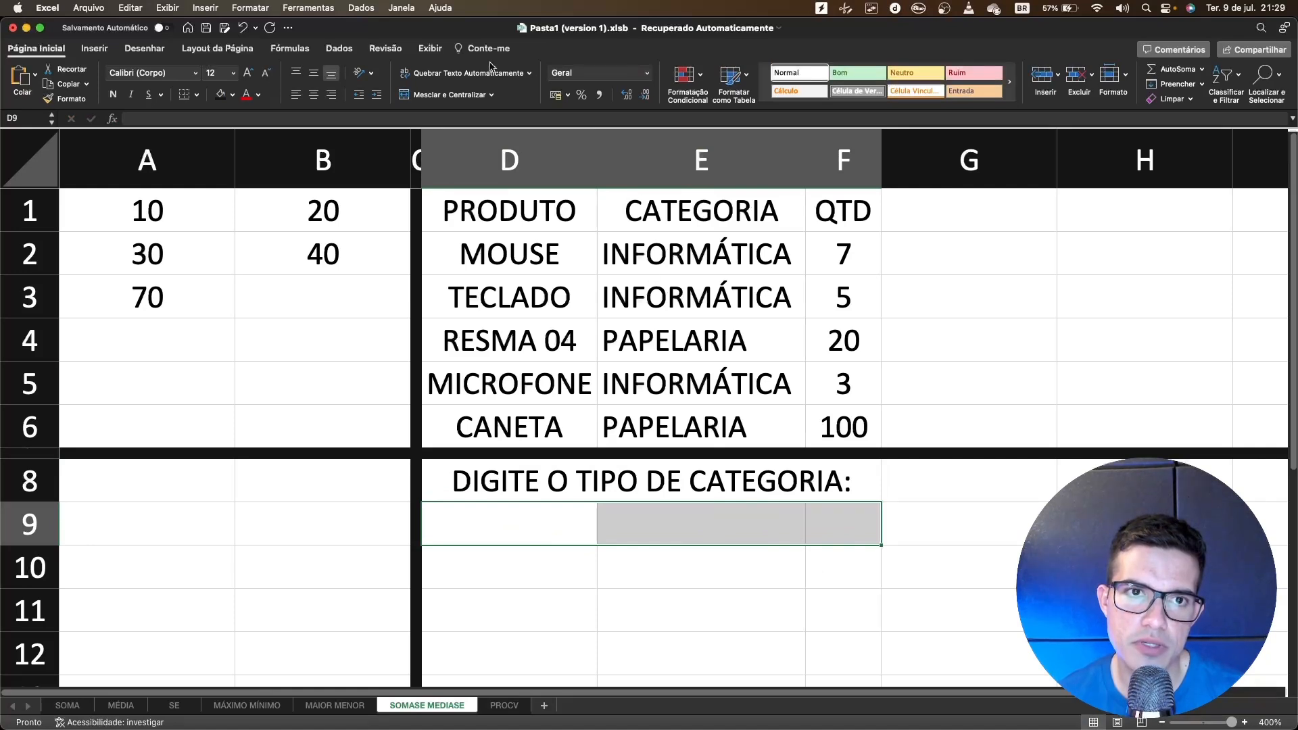
click(443, 95)
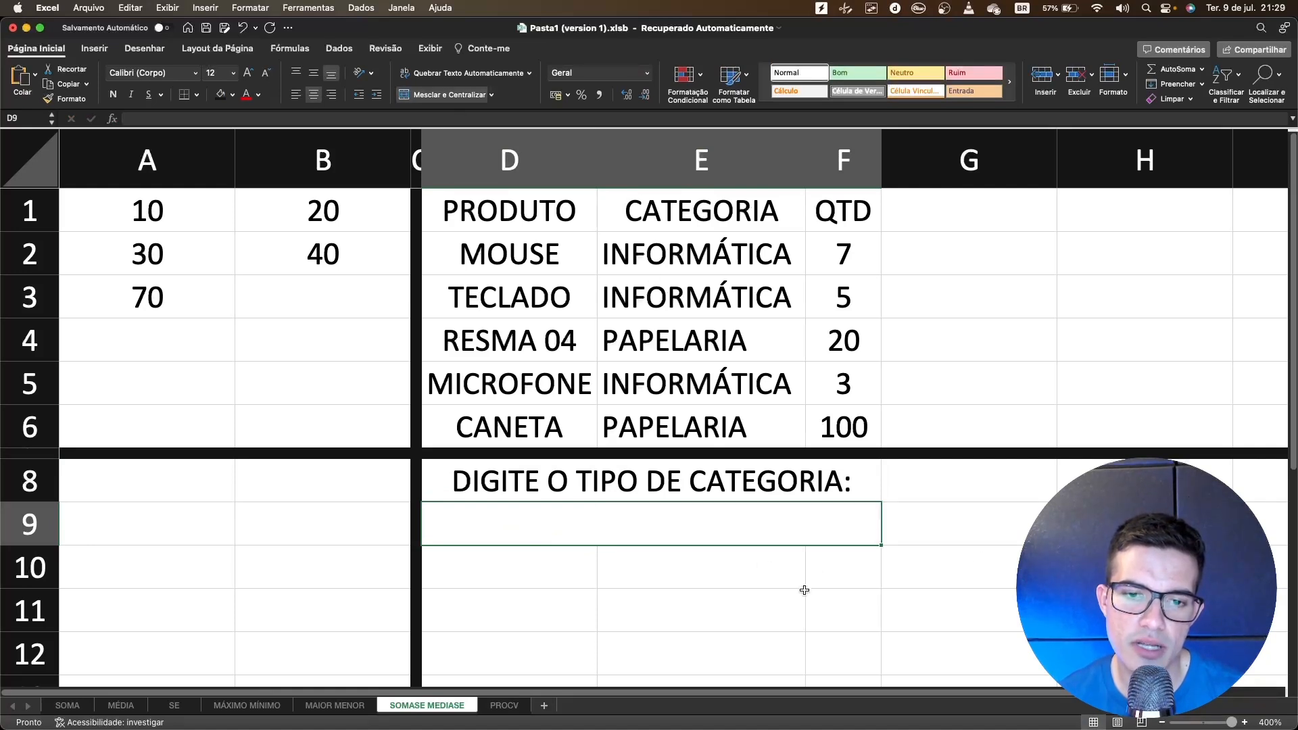
Enter the category PAPELARIA in the merged cell D9:F9
double_click(688, 522)
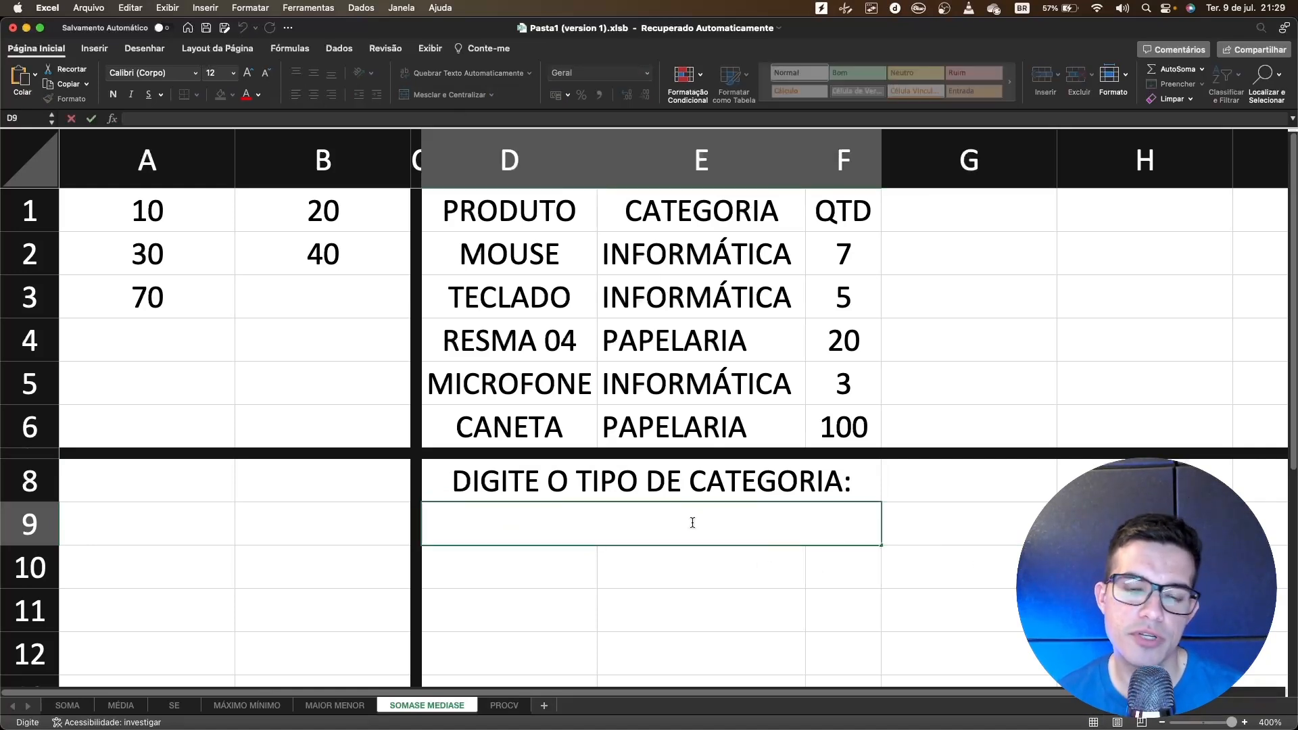
text(PAPELARIA)
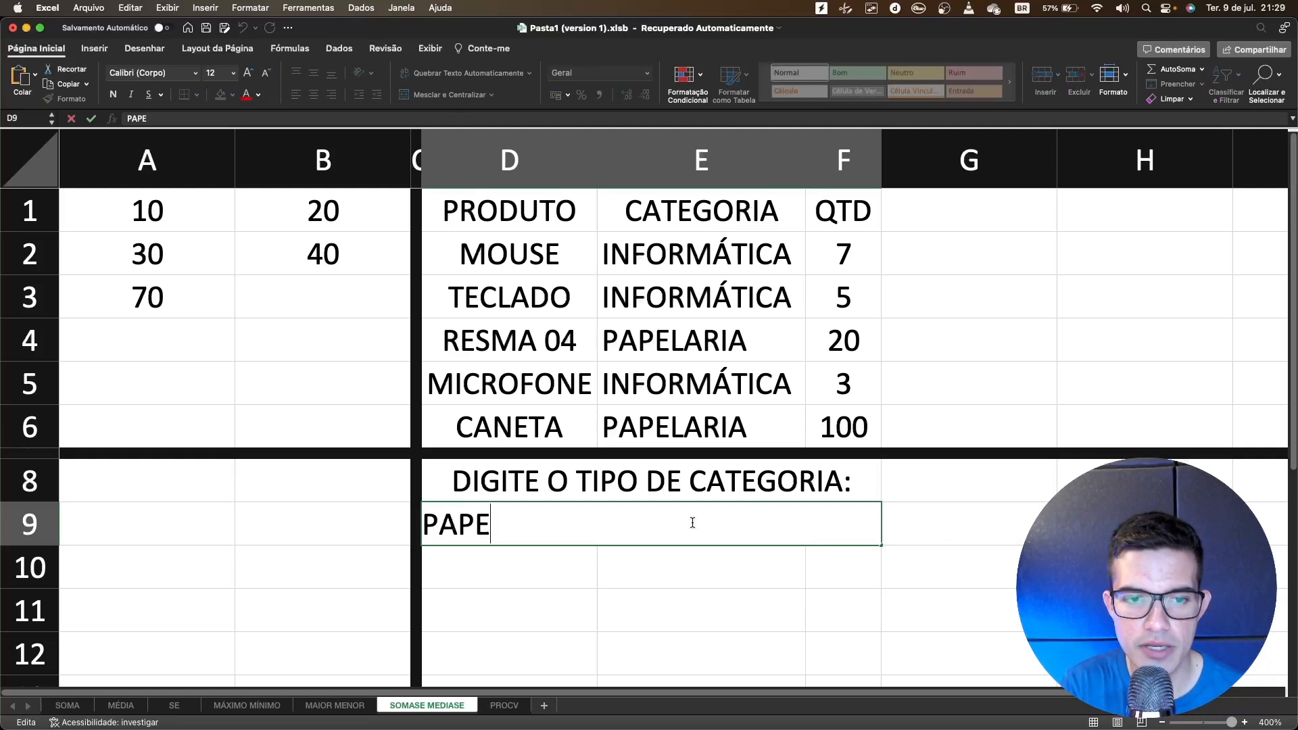
key(Return)
click(691, 523)
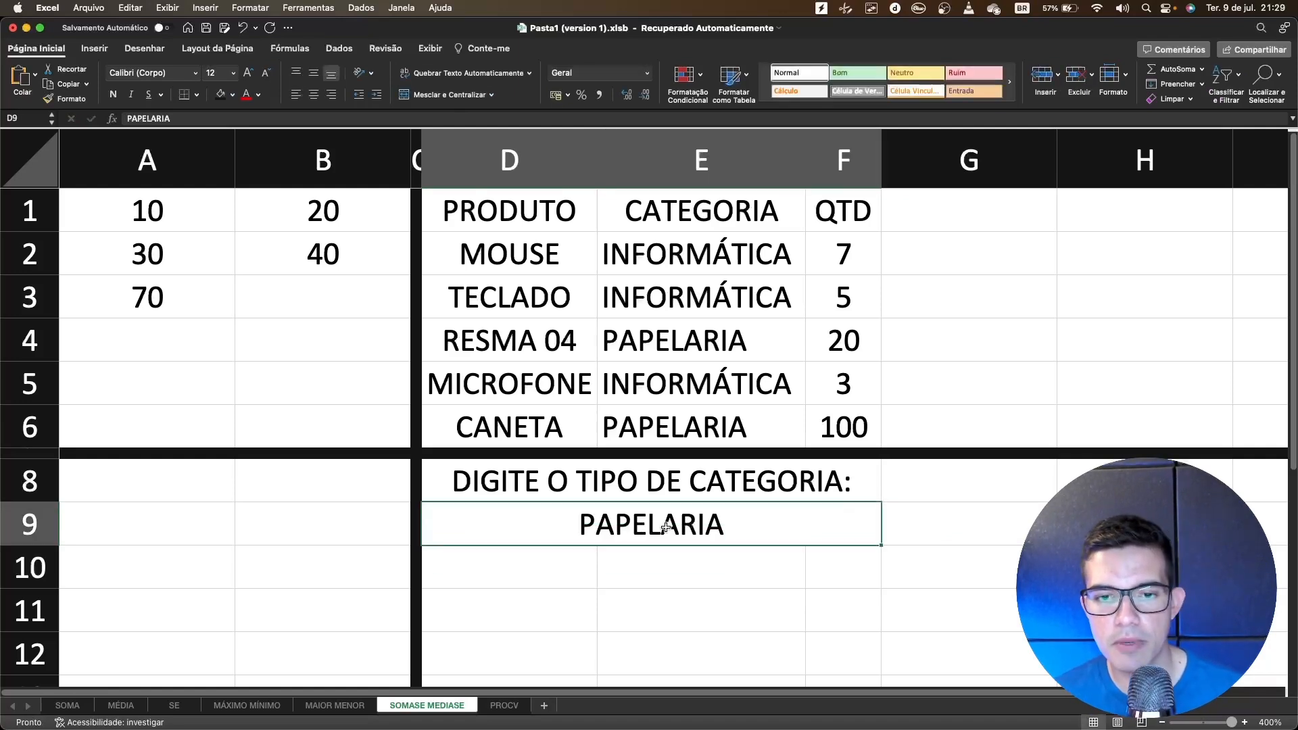
Merge and center cells D10:F10
click(553, 571)
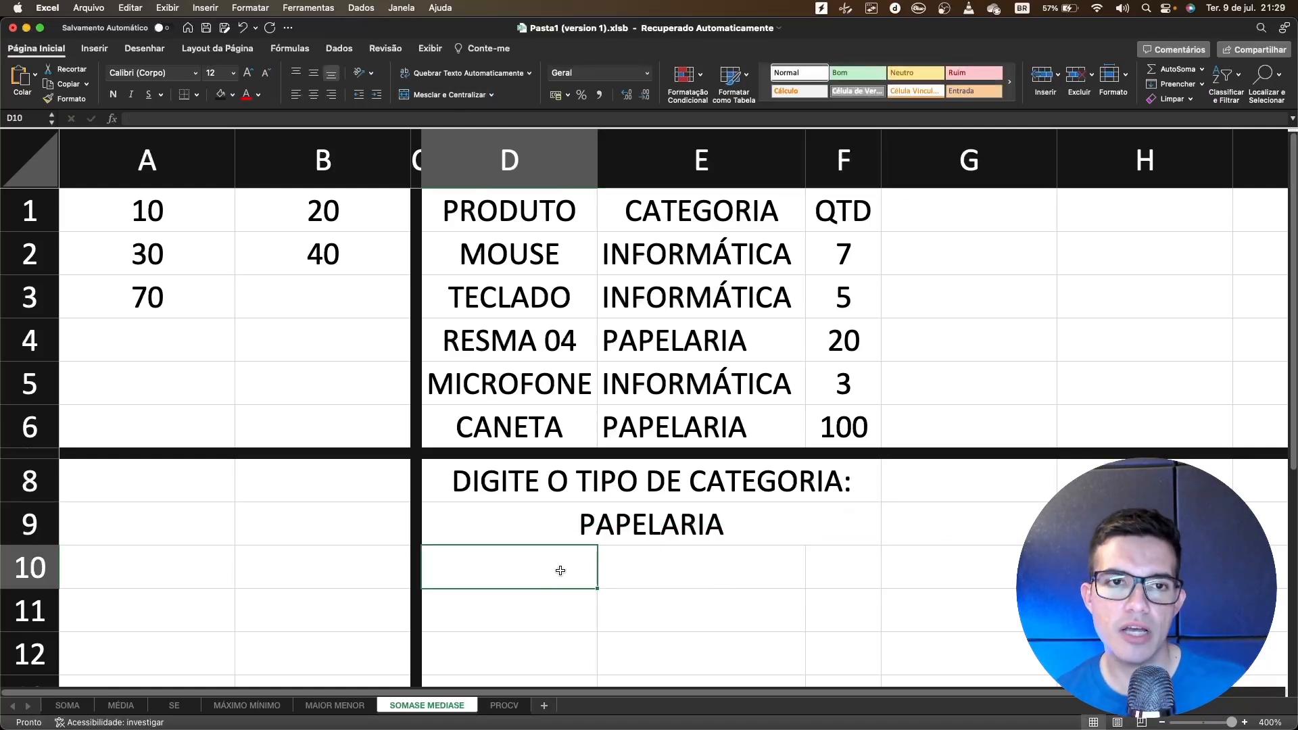
drag(556, 570, 869, 566)
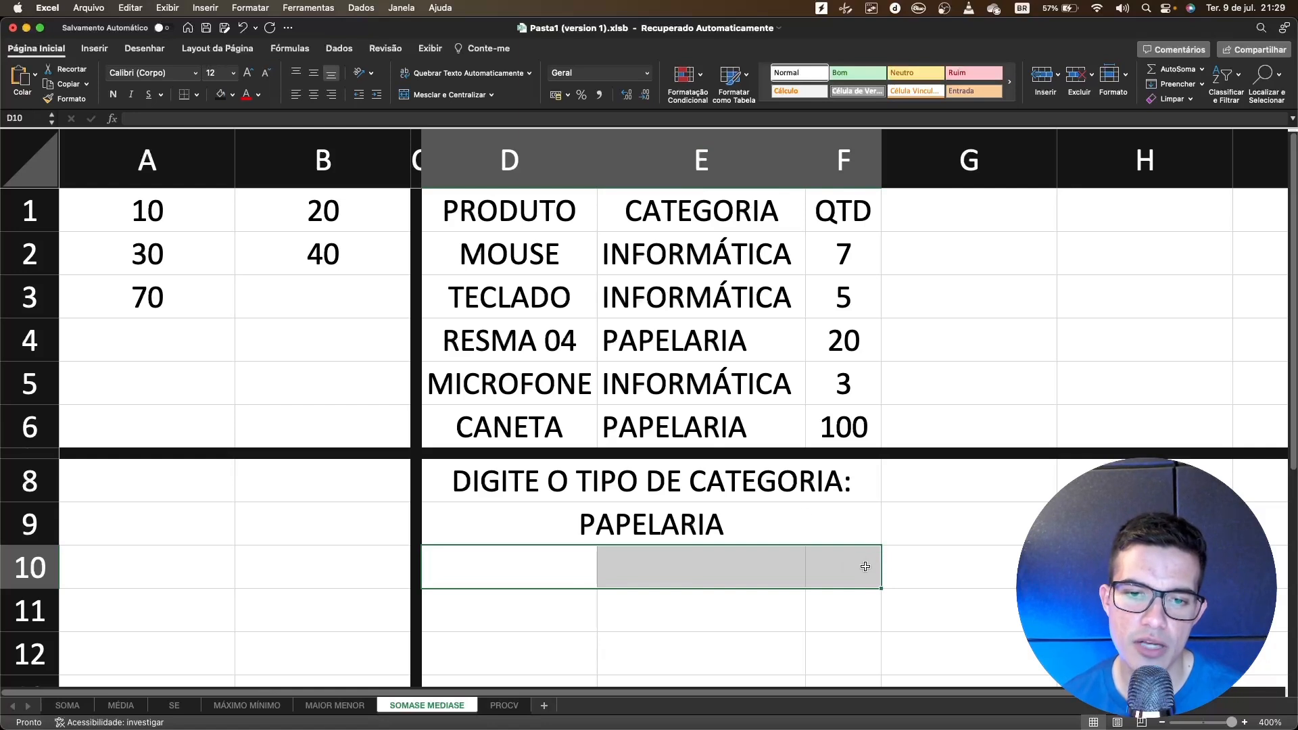
click(445, 98)
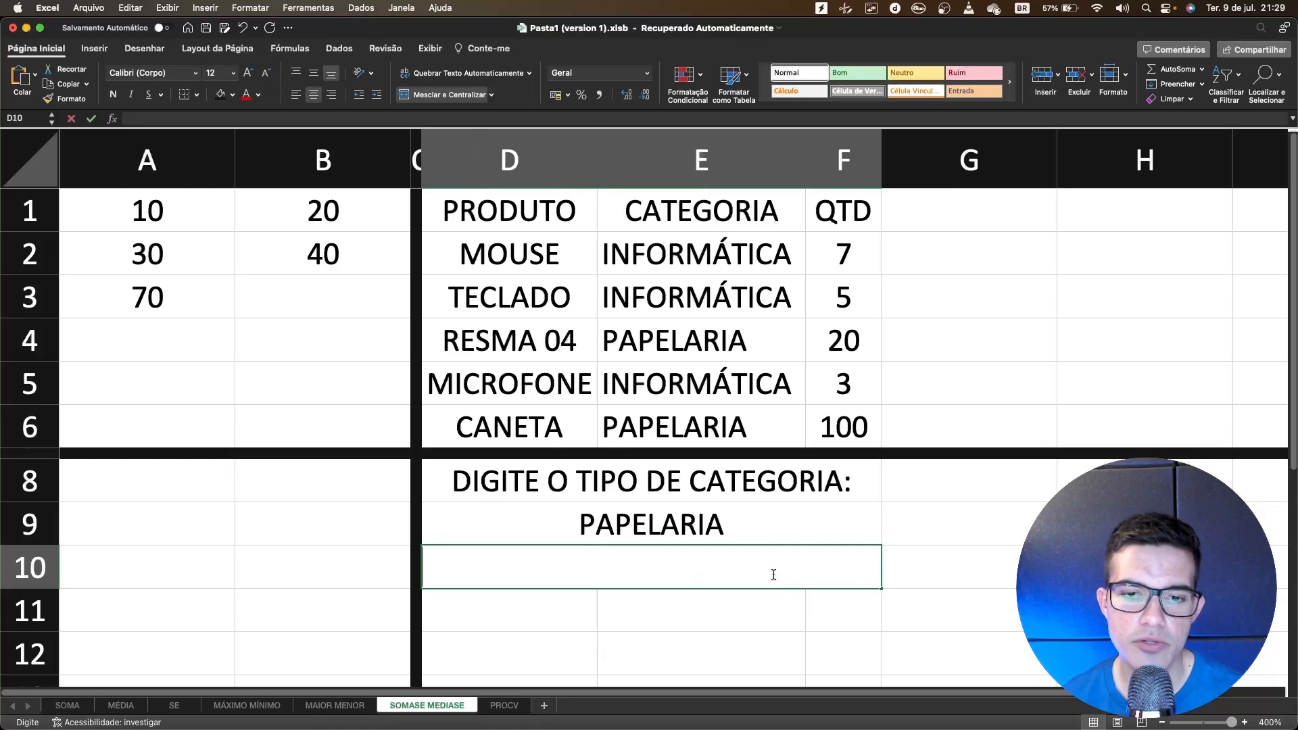
Enter =SOMASE(E2:E6;D9;F2:F6) in the merged cell D10 and apply the Bam cell style to it
text(=)
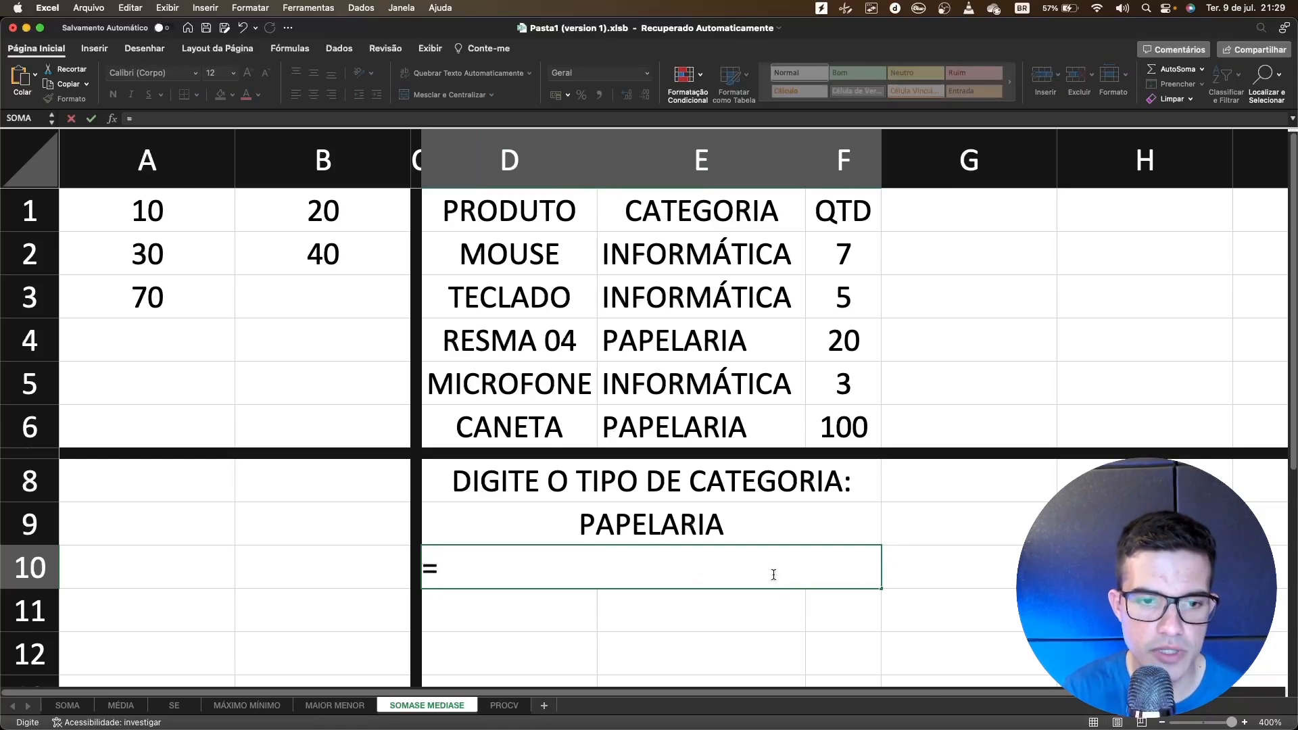
text(SOMASE()
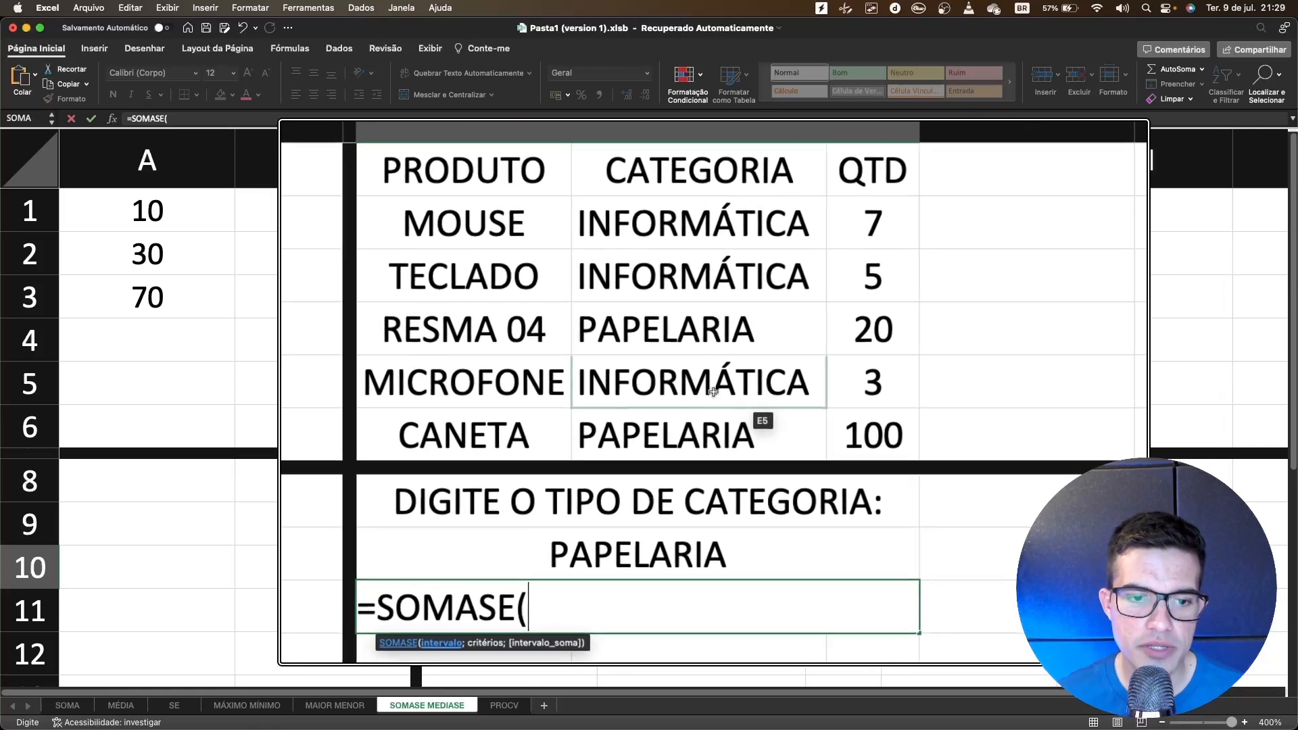
drag(692, 224, 706, 439)
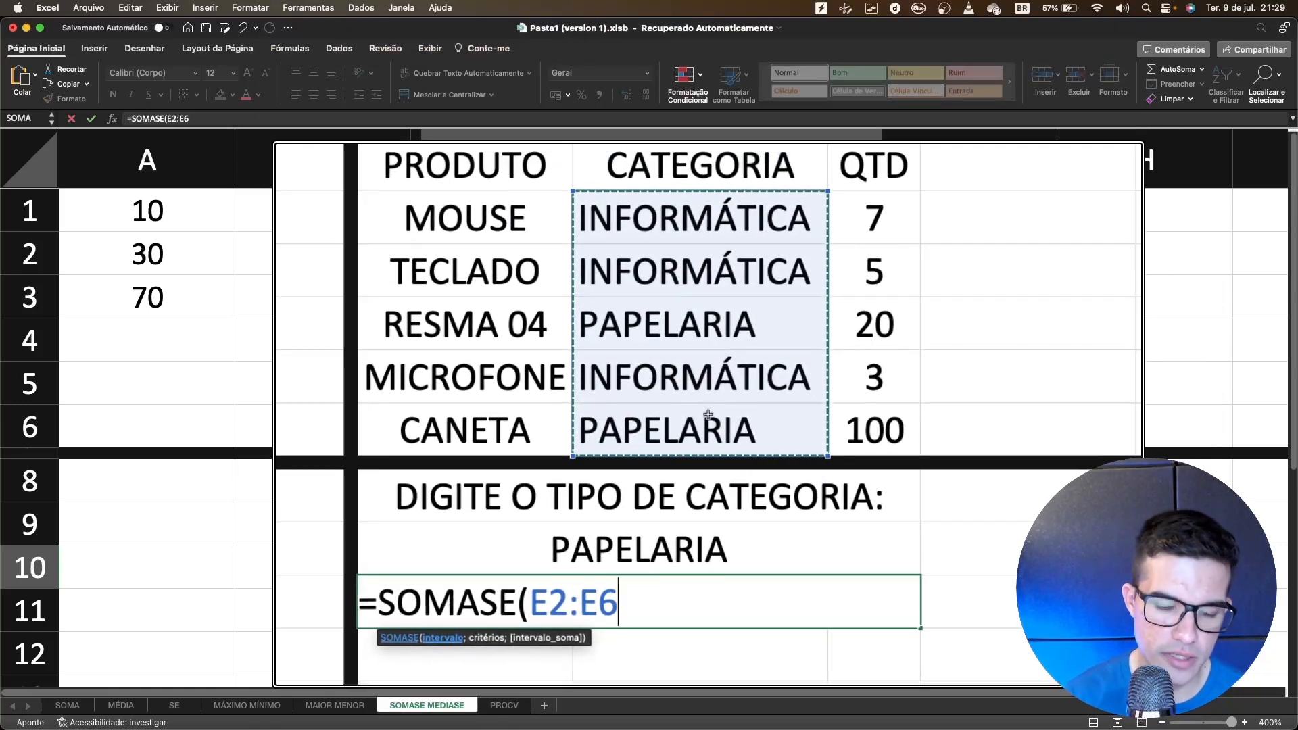
text(;)
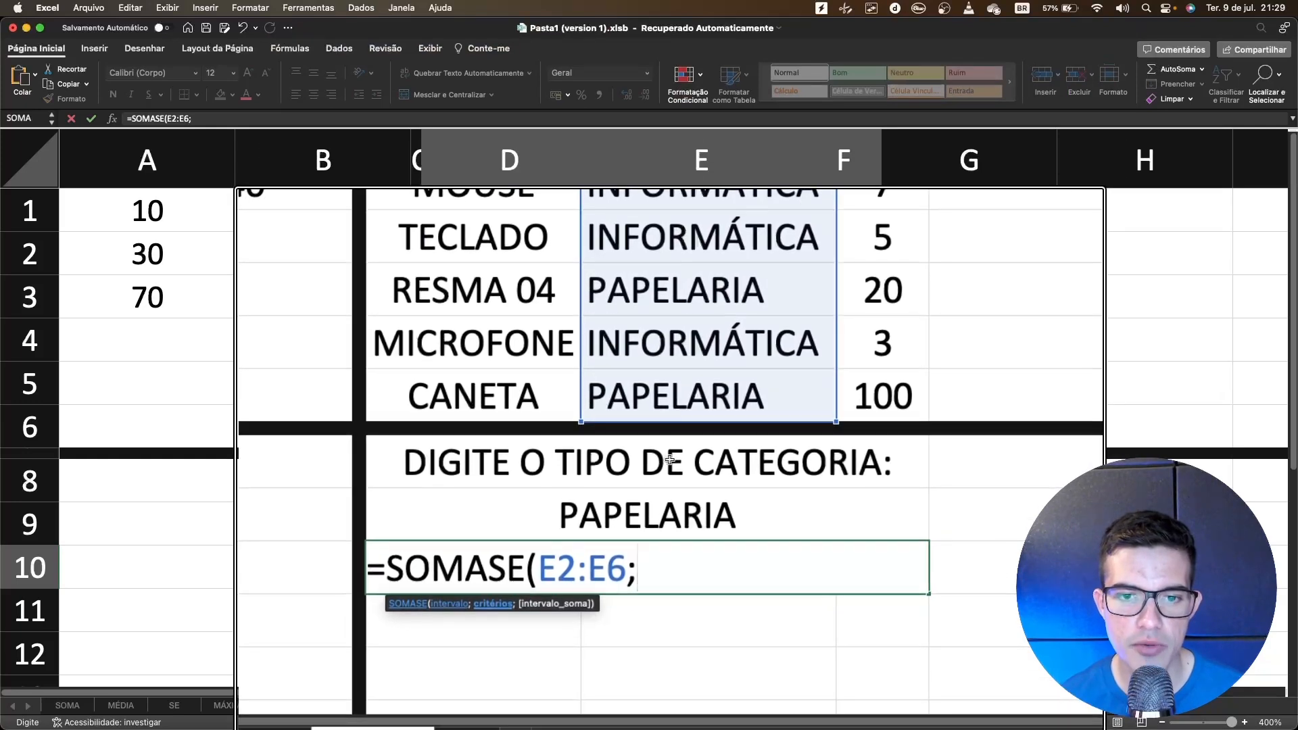
click(638, 478)
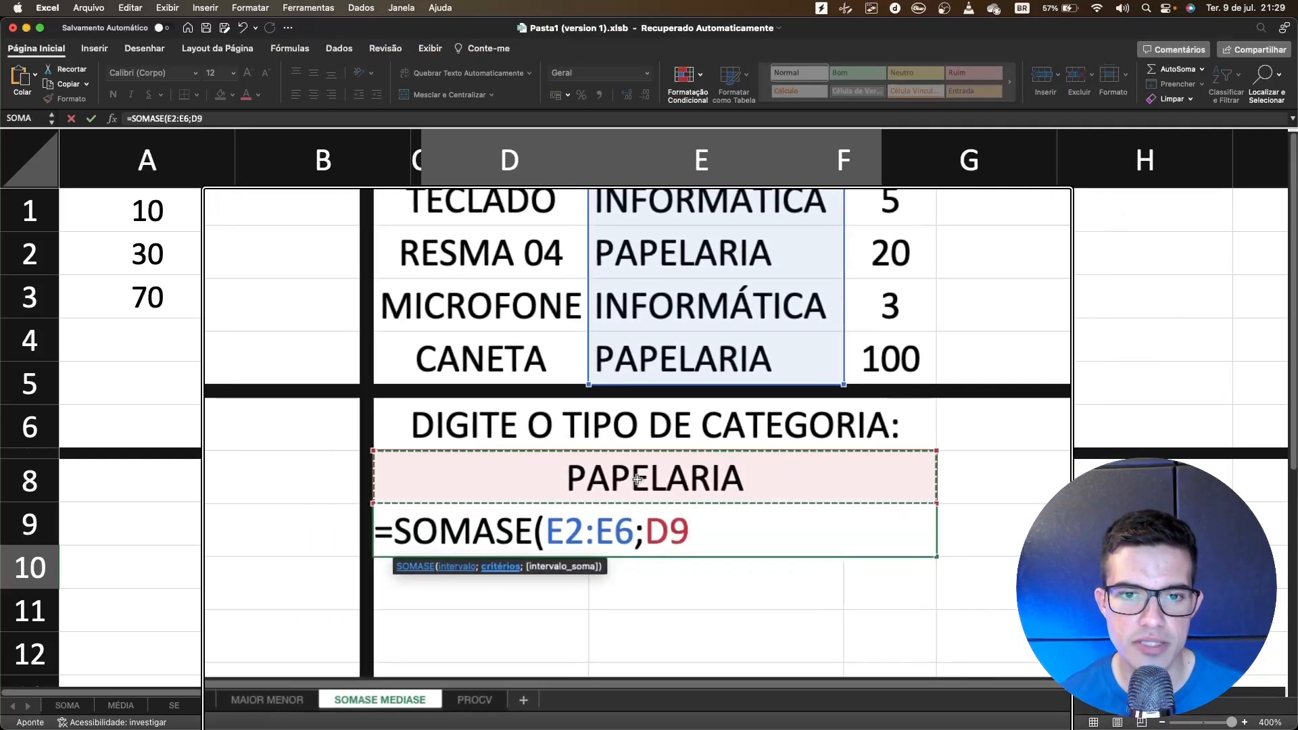
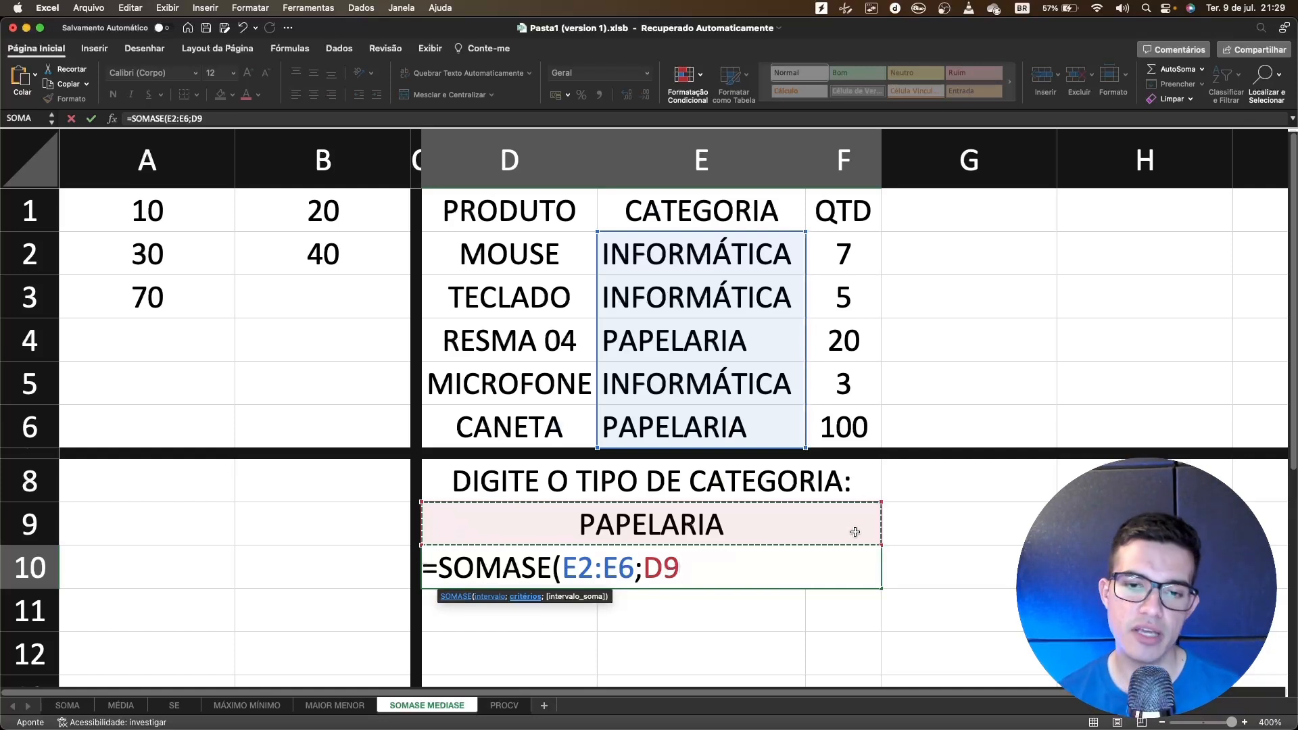
text(;)
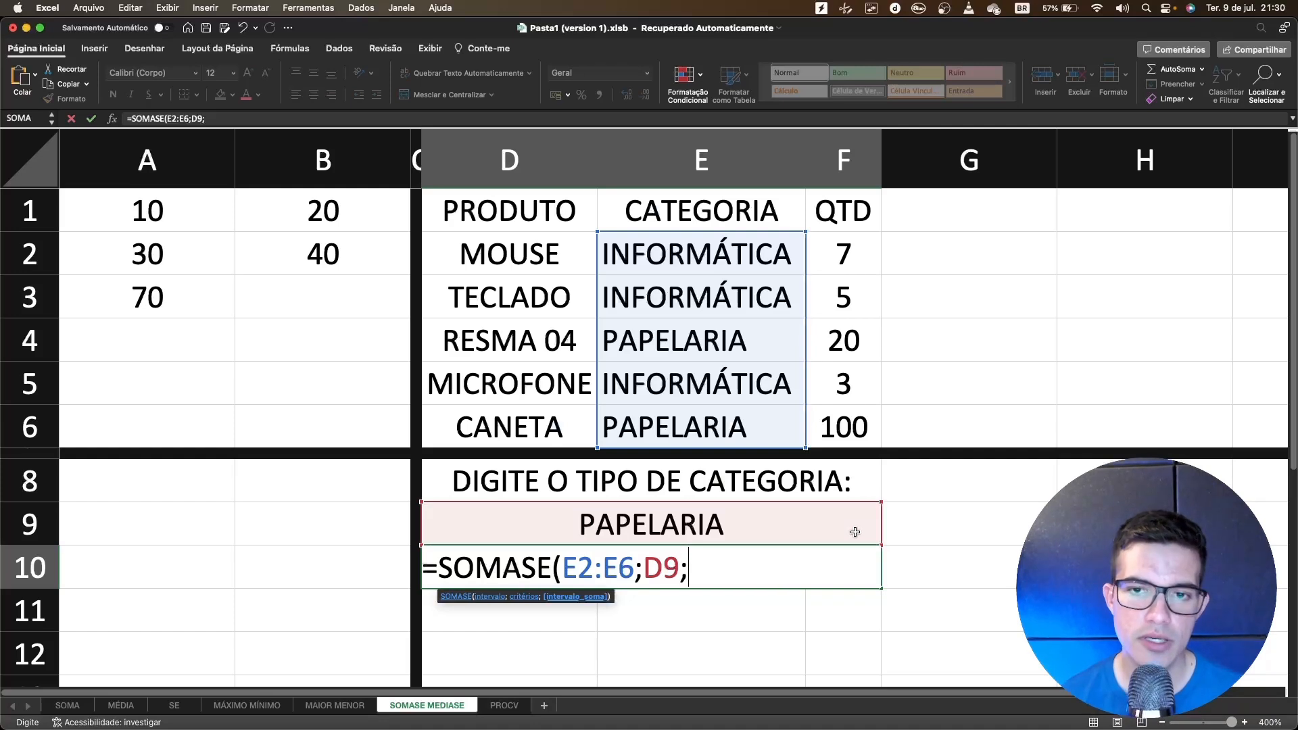
drag(845, 256, 864, 404)
text())
key(Return)
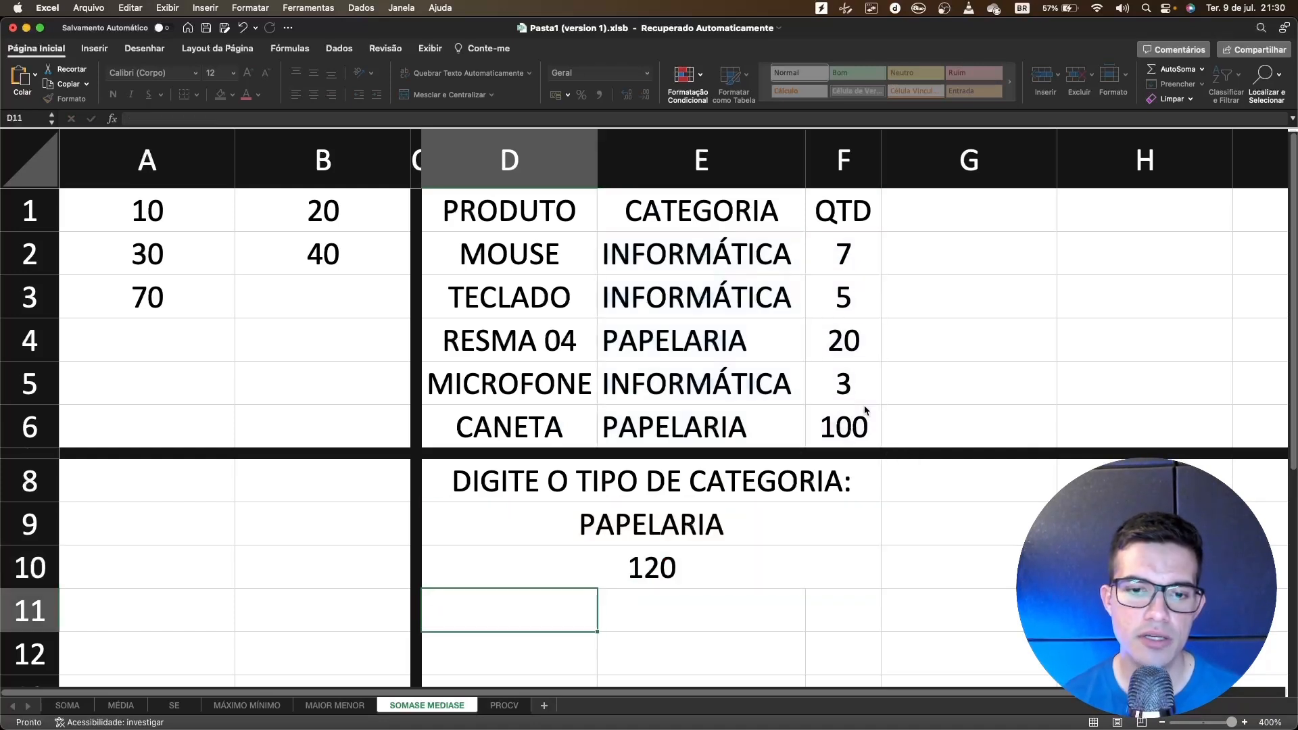
click(682, 578)
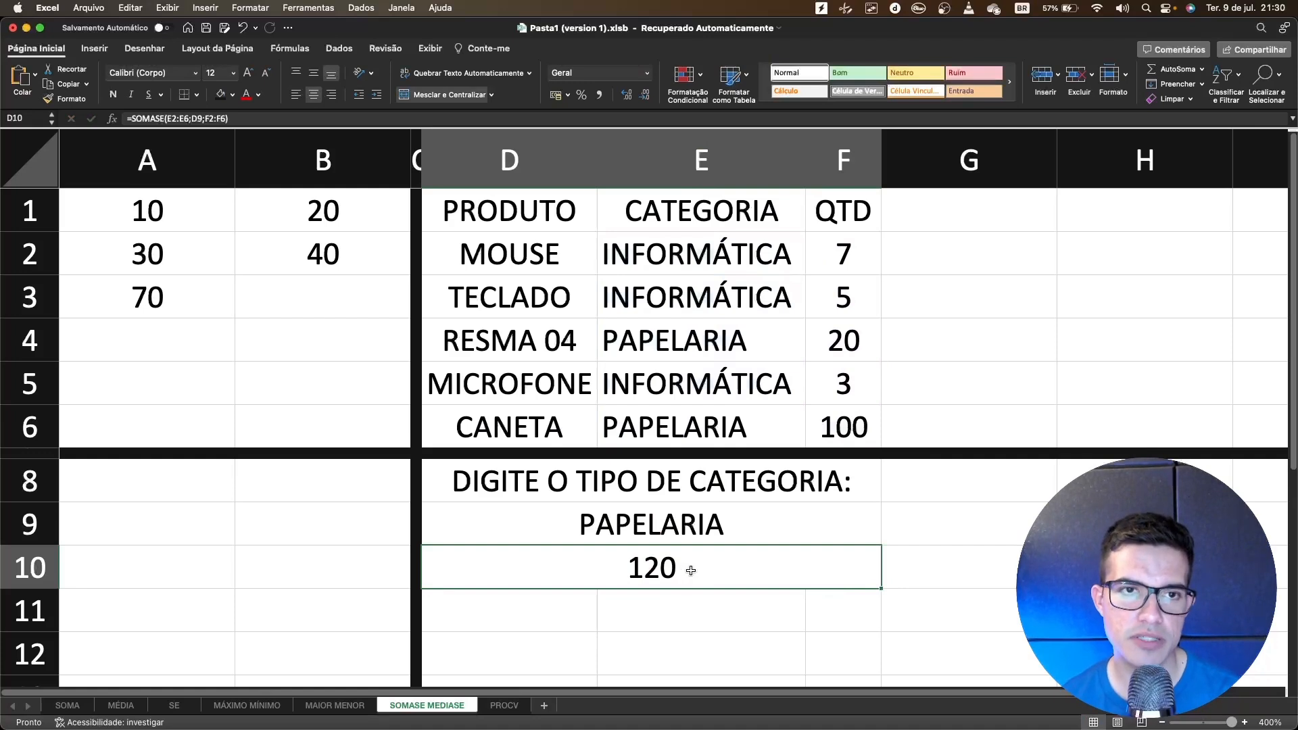
click(857, 73)
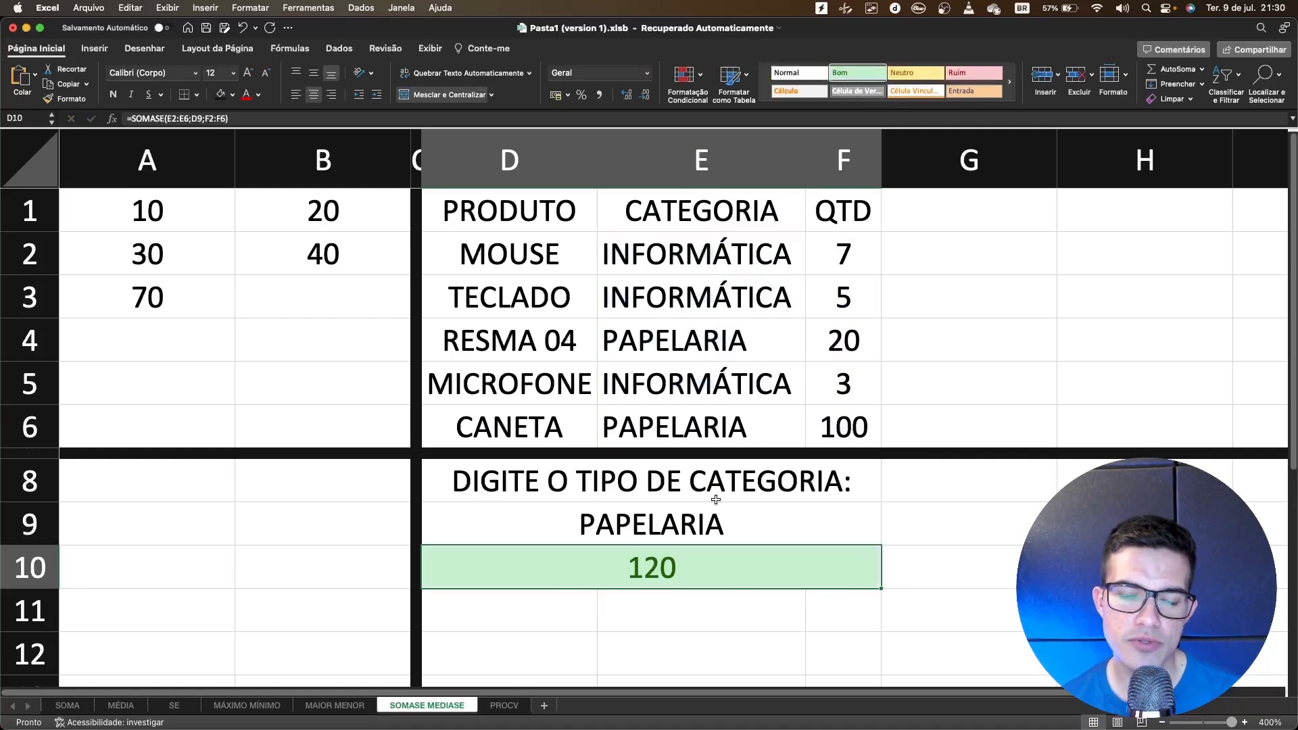
Replace the category in D9 with INFORMÁTICA
double_click(722, 521)
drag(734, 522, 569, 518)
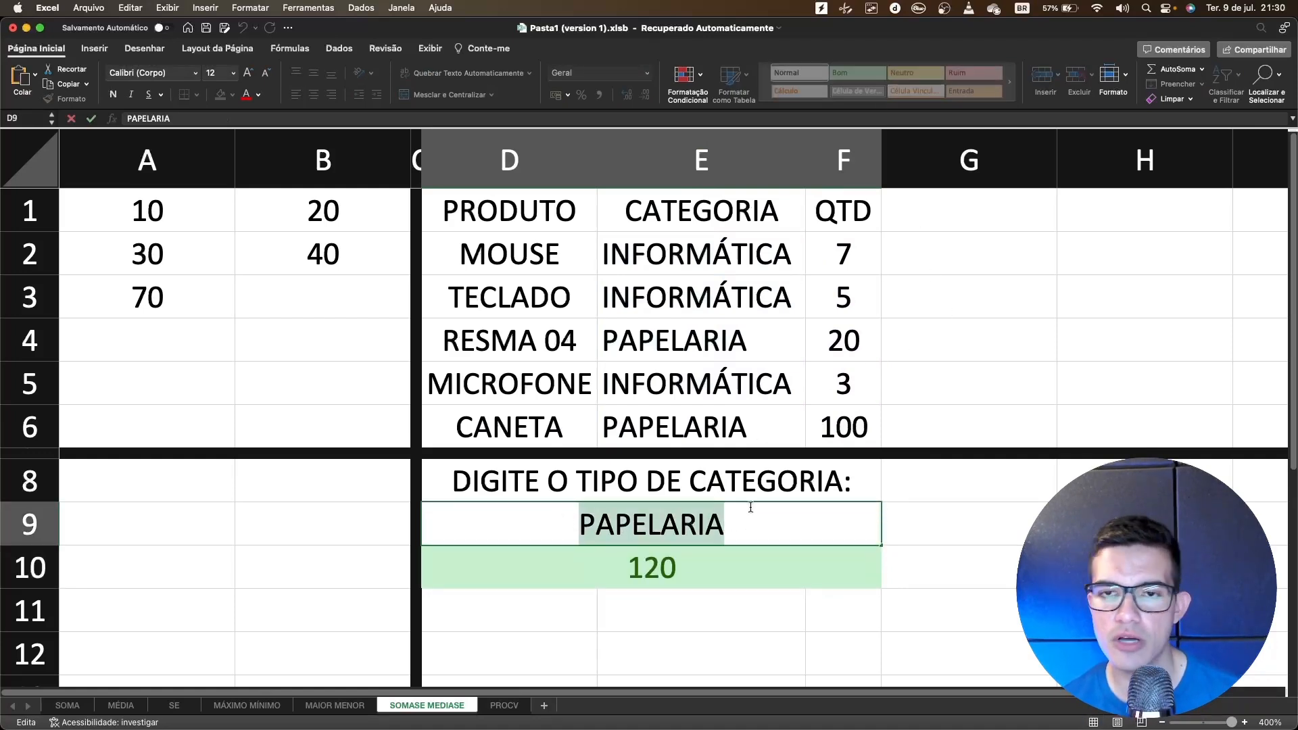
text(INFORMÁTICA)
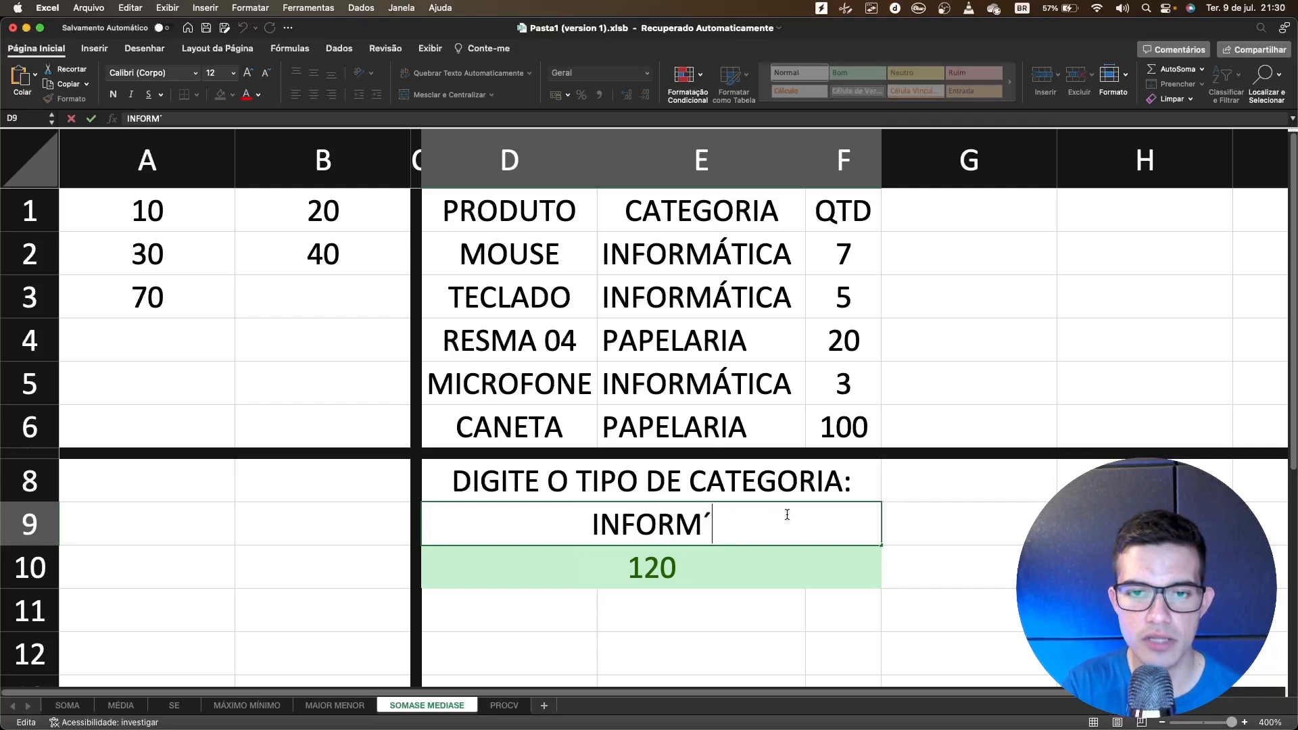
key(Return)
Try the category in D9 without its accent, as INFORMATICA
click(787, 515)
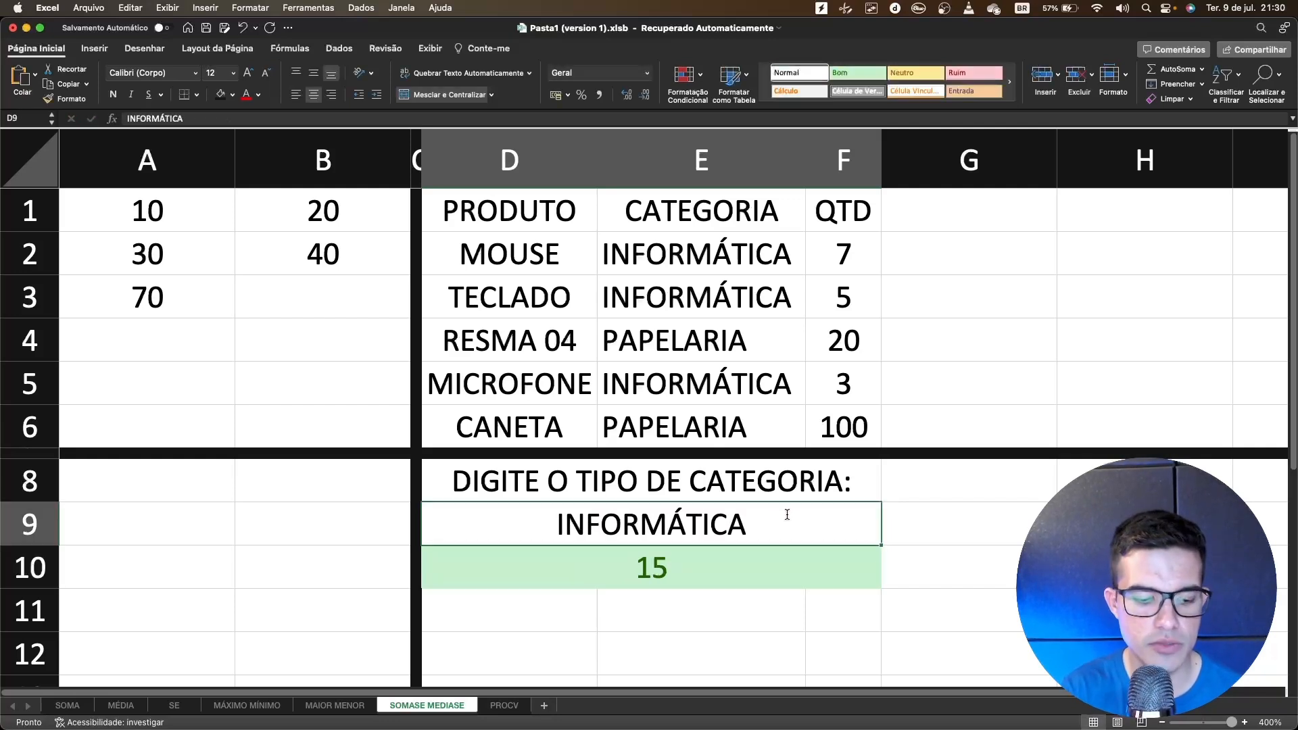
text(INFORMATICA)
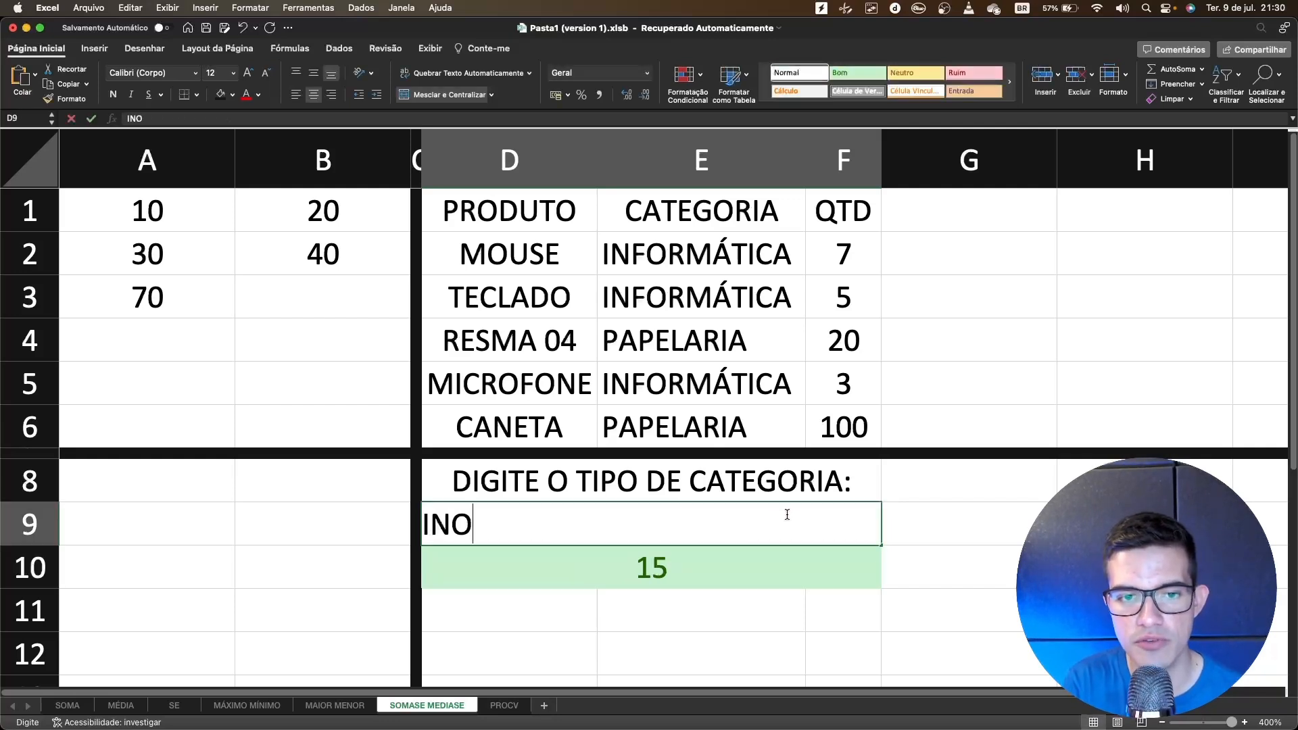
key(Return)
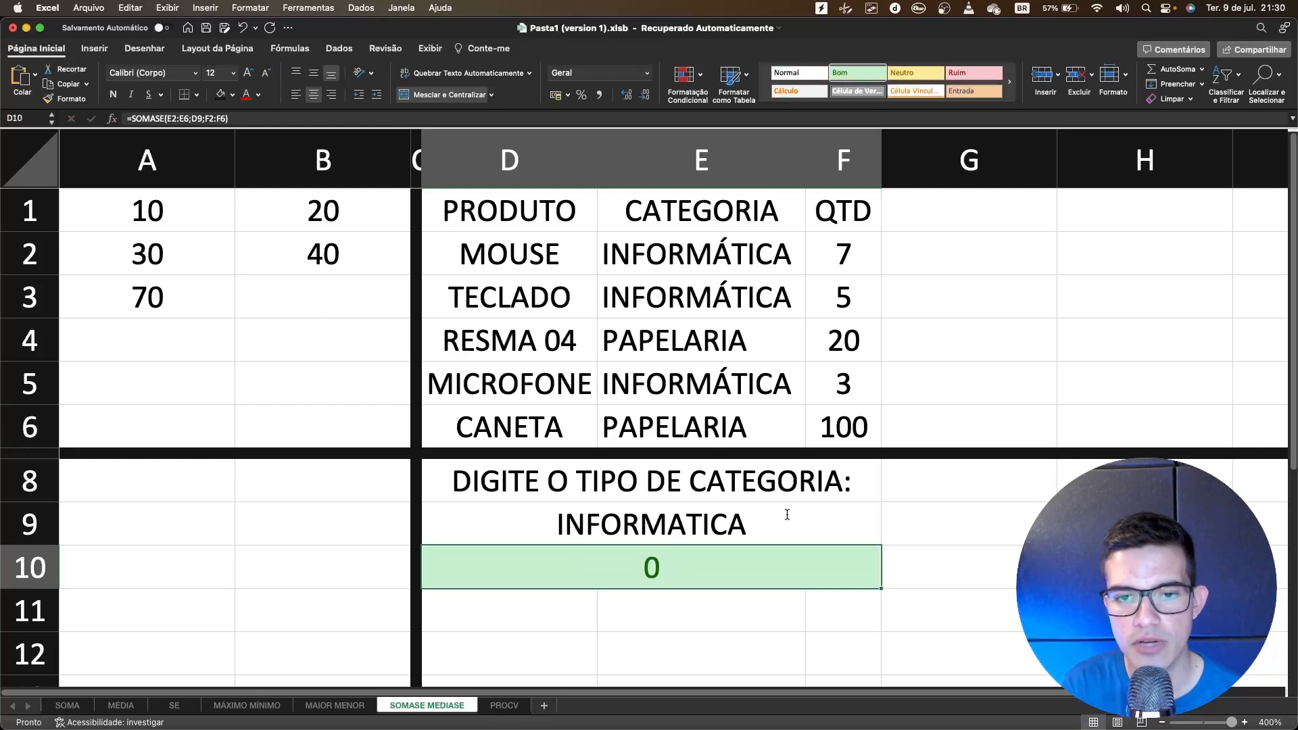
Correct the spelling of the category in D9 to the accented INFORMÁTICA
click(787, 514)
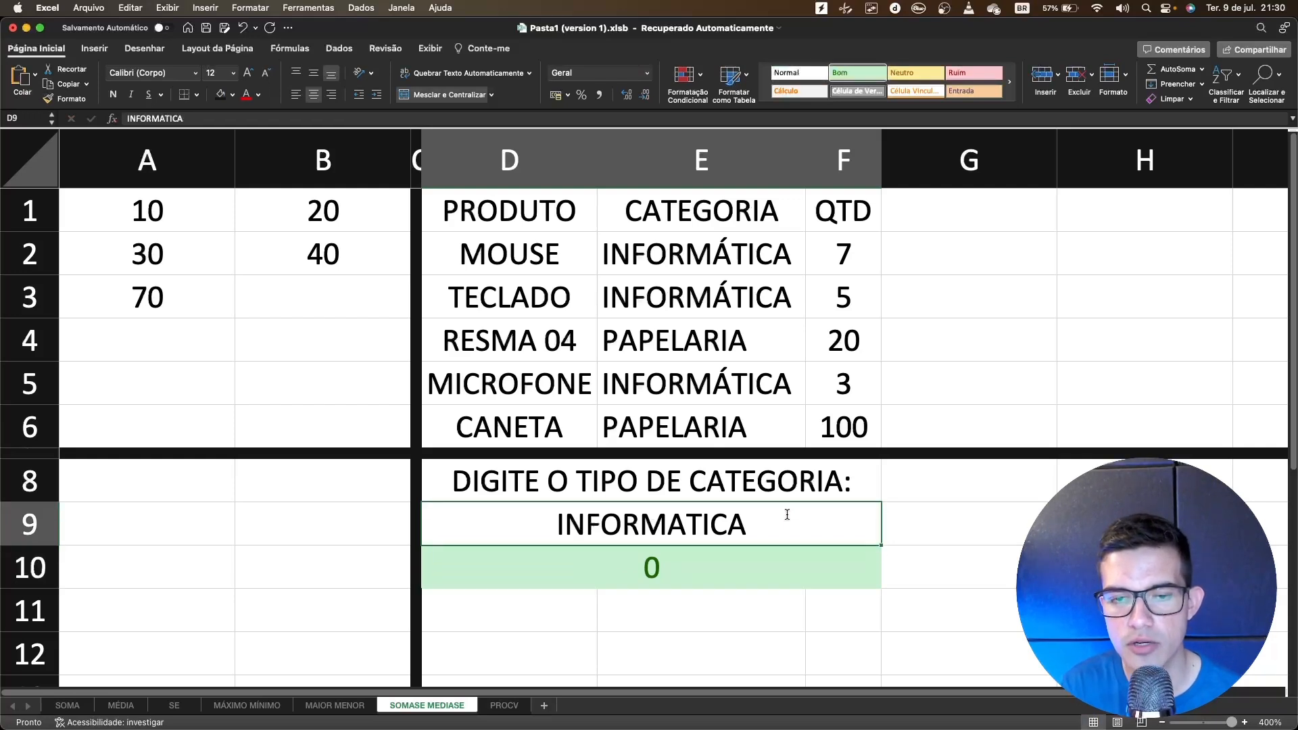
double_click(684, 515)
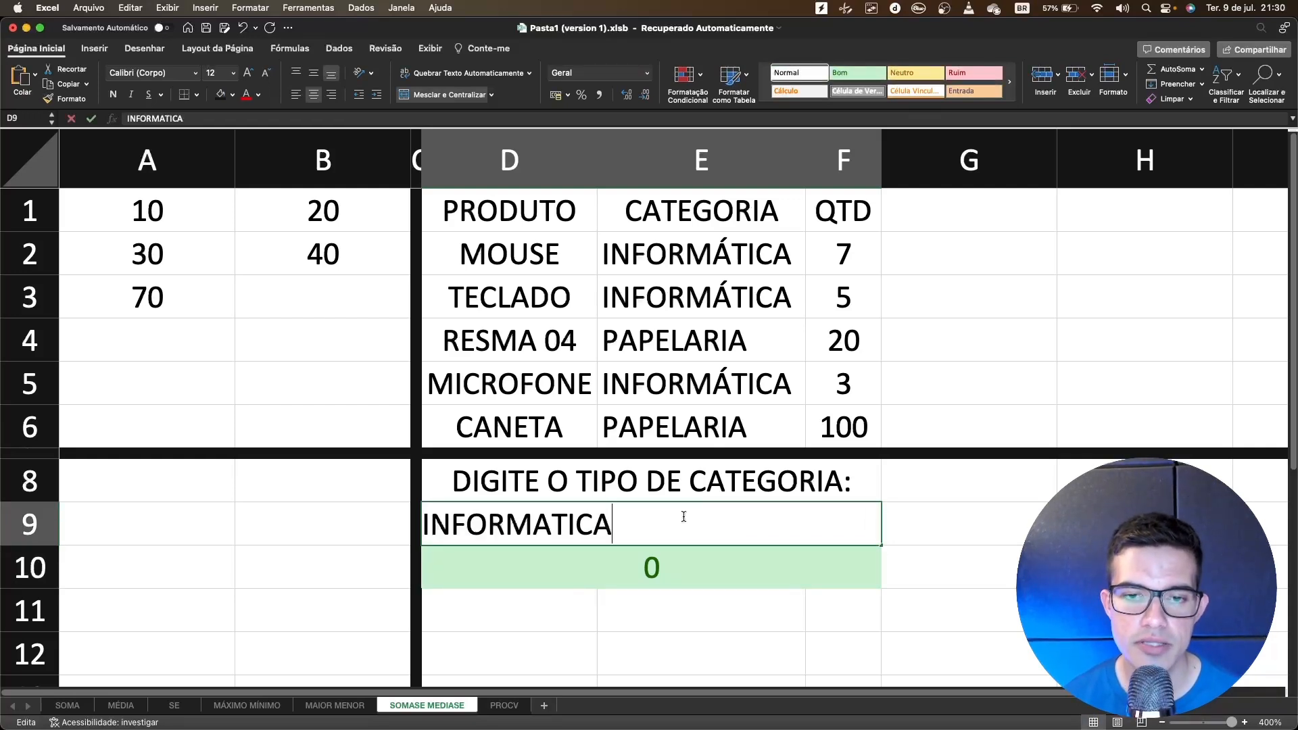
click(547, 516)
key(BackSpace)
text(Á)
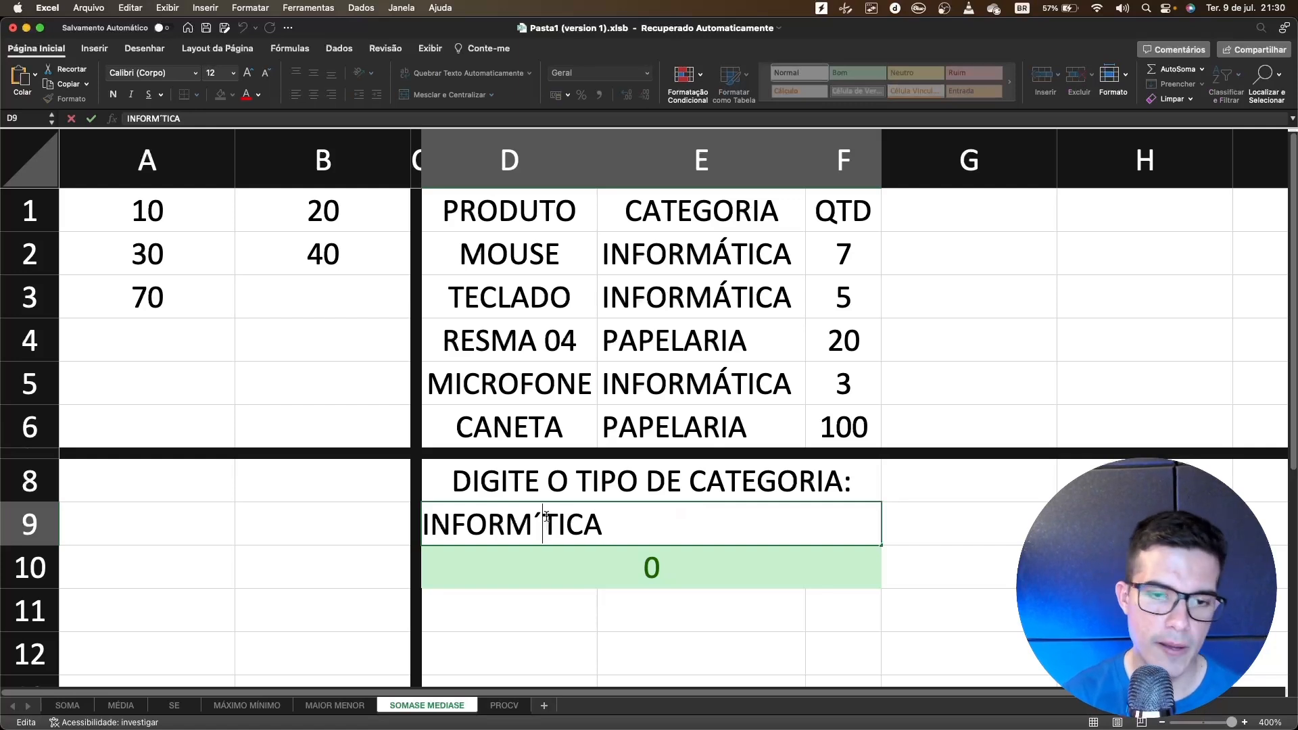
key(Return)
Widen column G and enter the centered heading "MÉDIA DO ESTOQUE" in G8
click(968, 531)
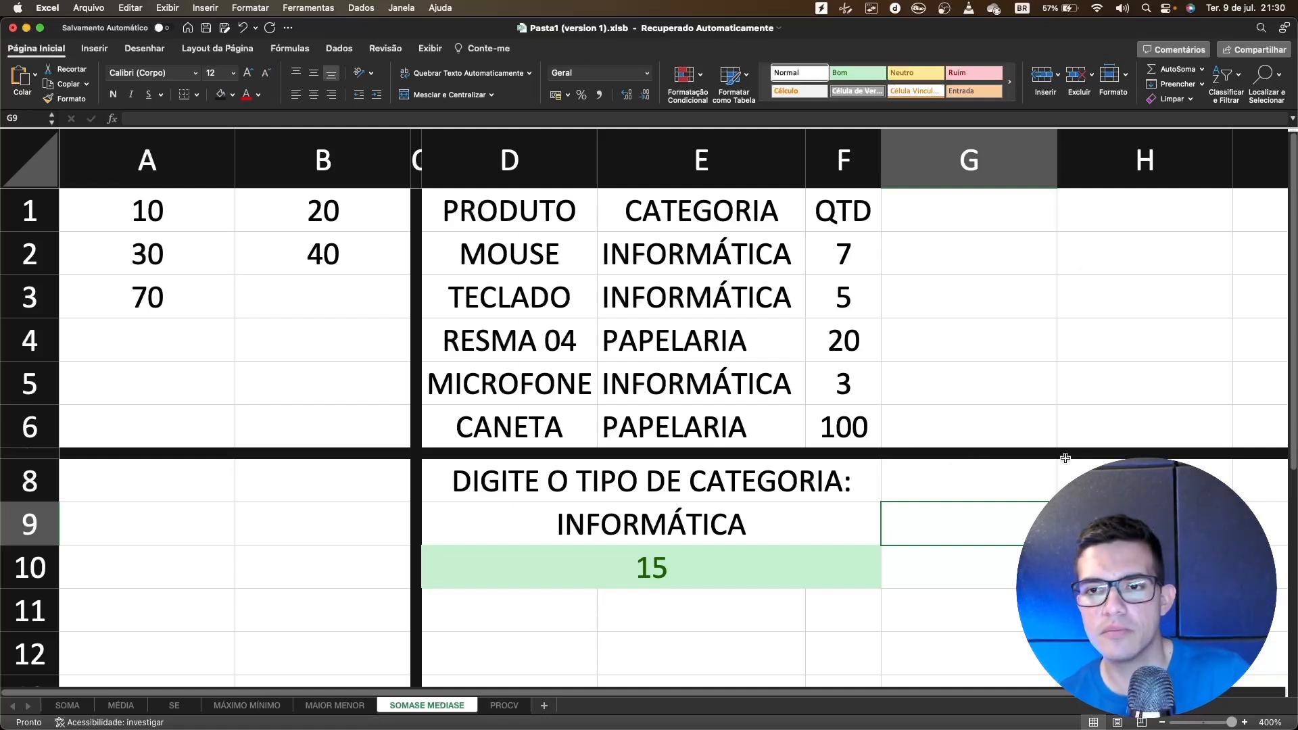
drag(1057, 163, 1204, 168)
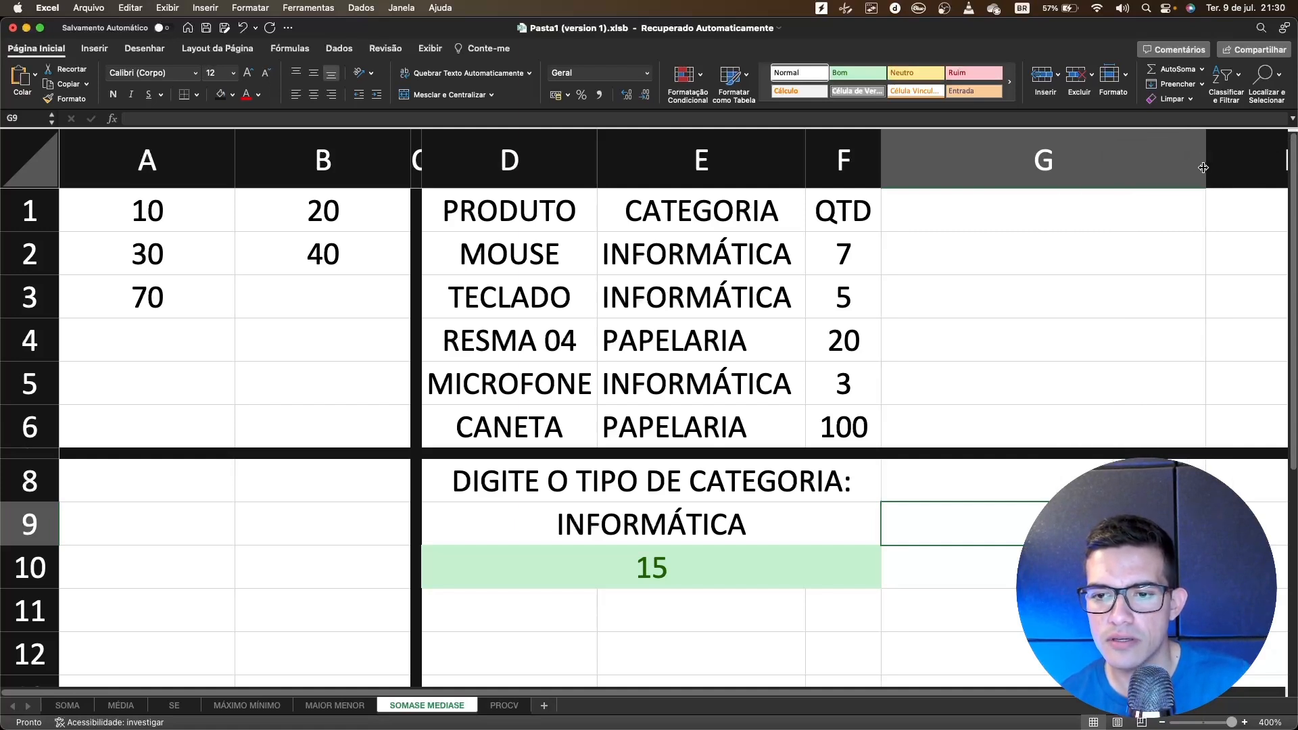
double_click(1067, 484)
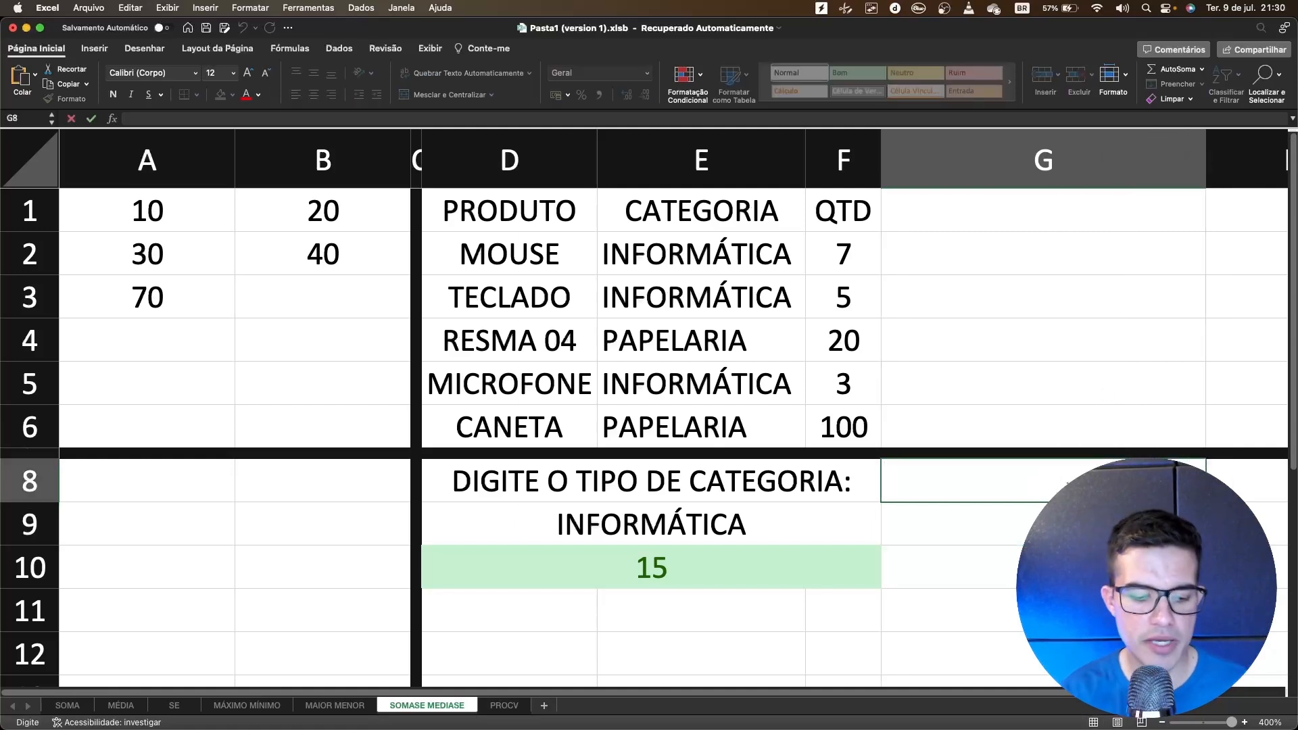
text(MÉDIA DO ESTOQUE)
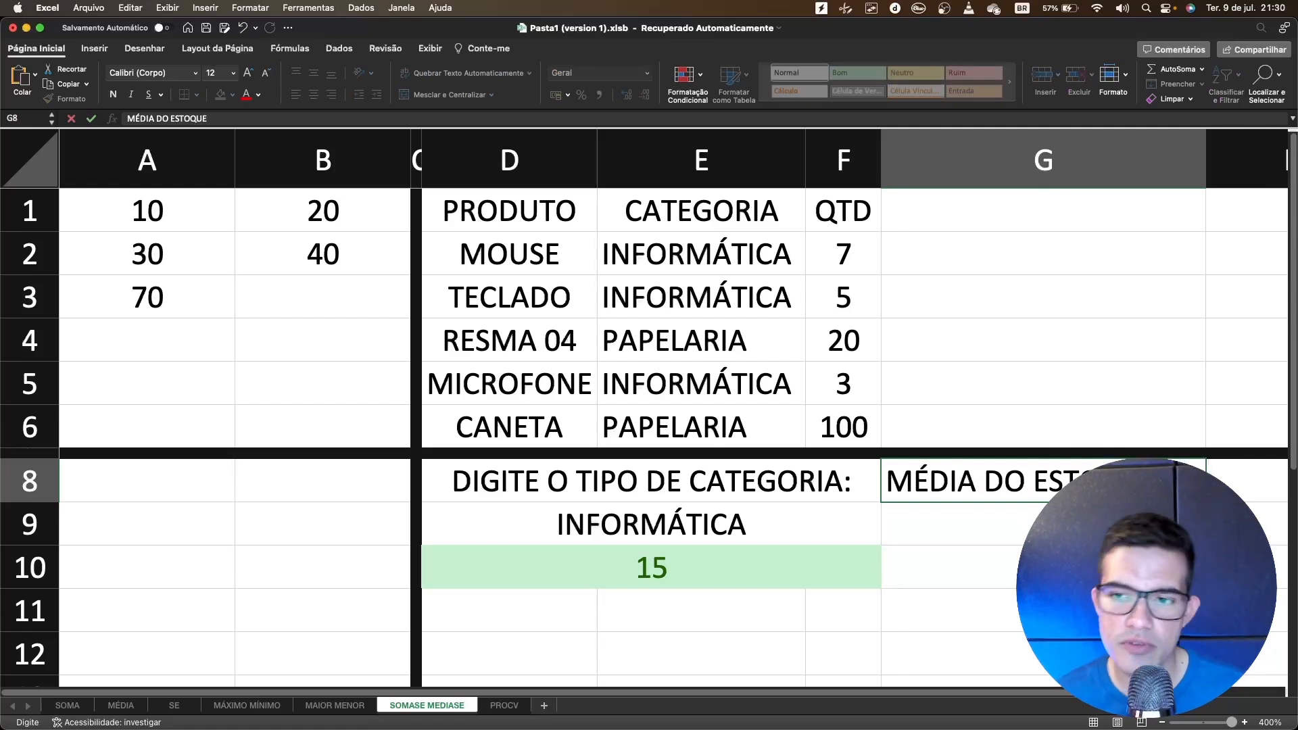
key(Return)
click(980, 481)
click(315, 96)
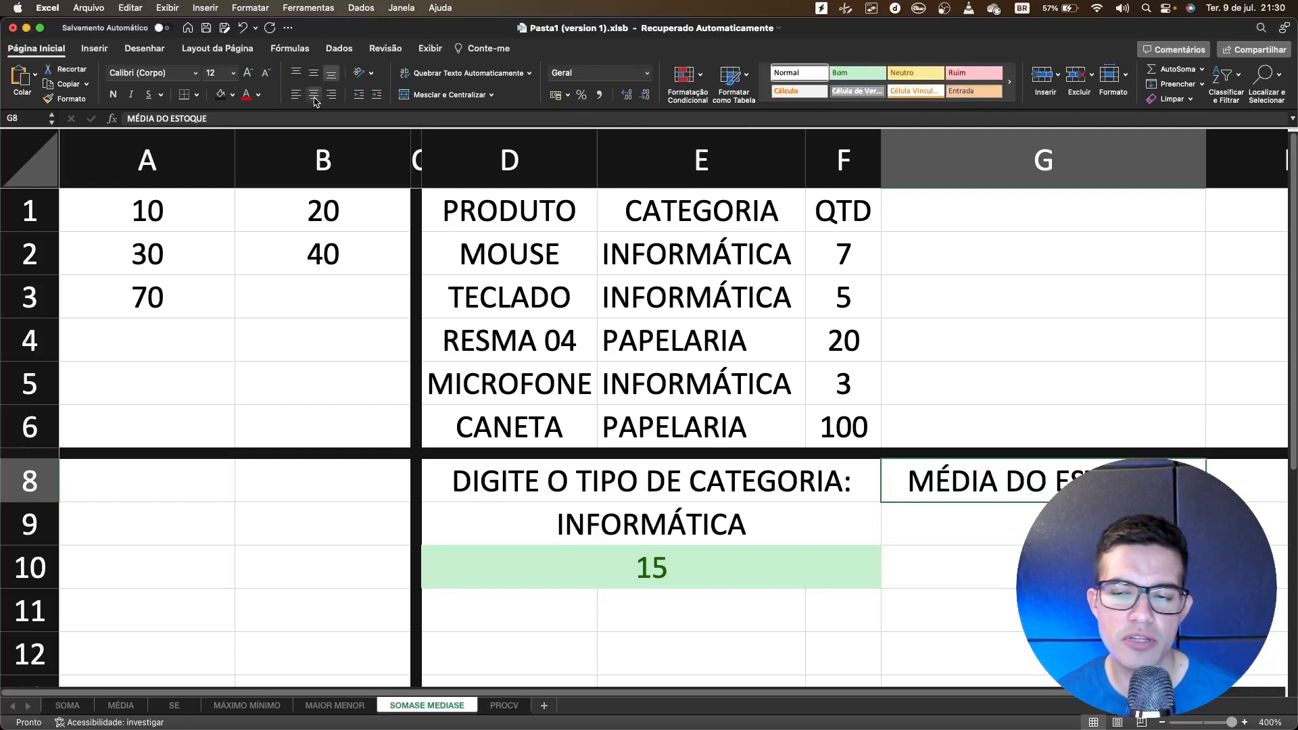
Enter the category INFORMÁTICA in G9 below the MÉDIA DO ESTOQUE heading and center it
key(Return)
text(I)
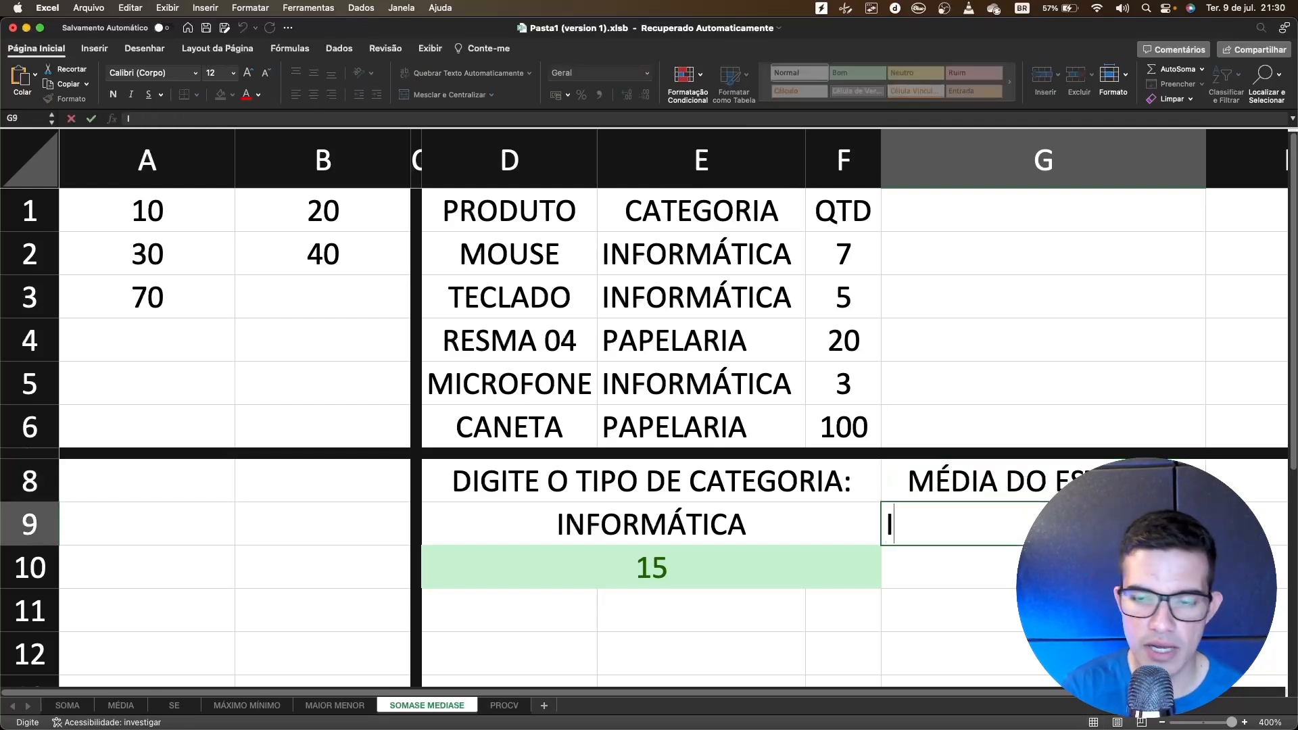
text(NFORMÁTICA)
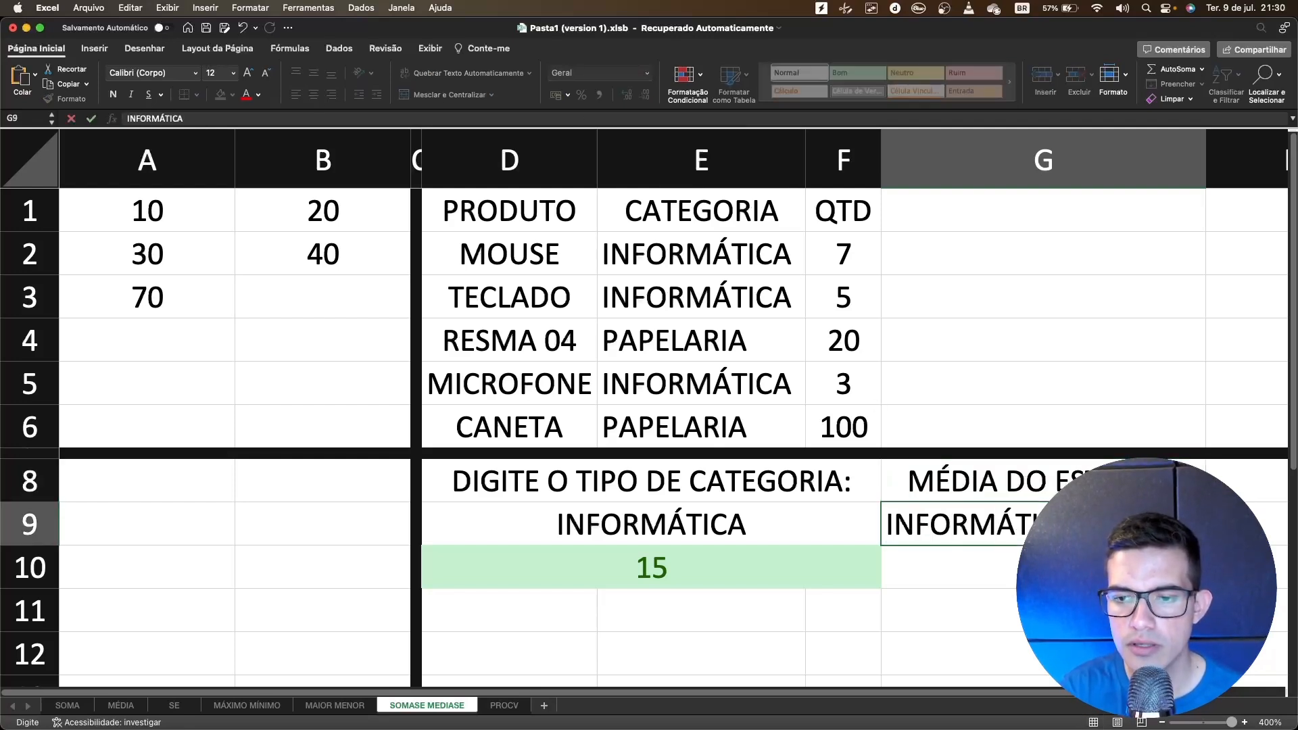
key(Return)
key(Up)
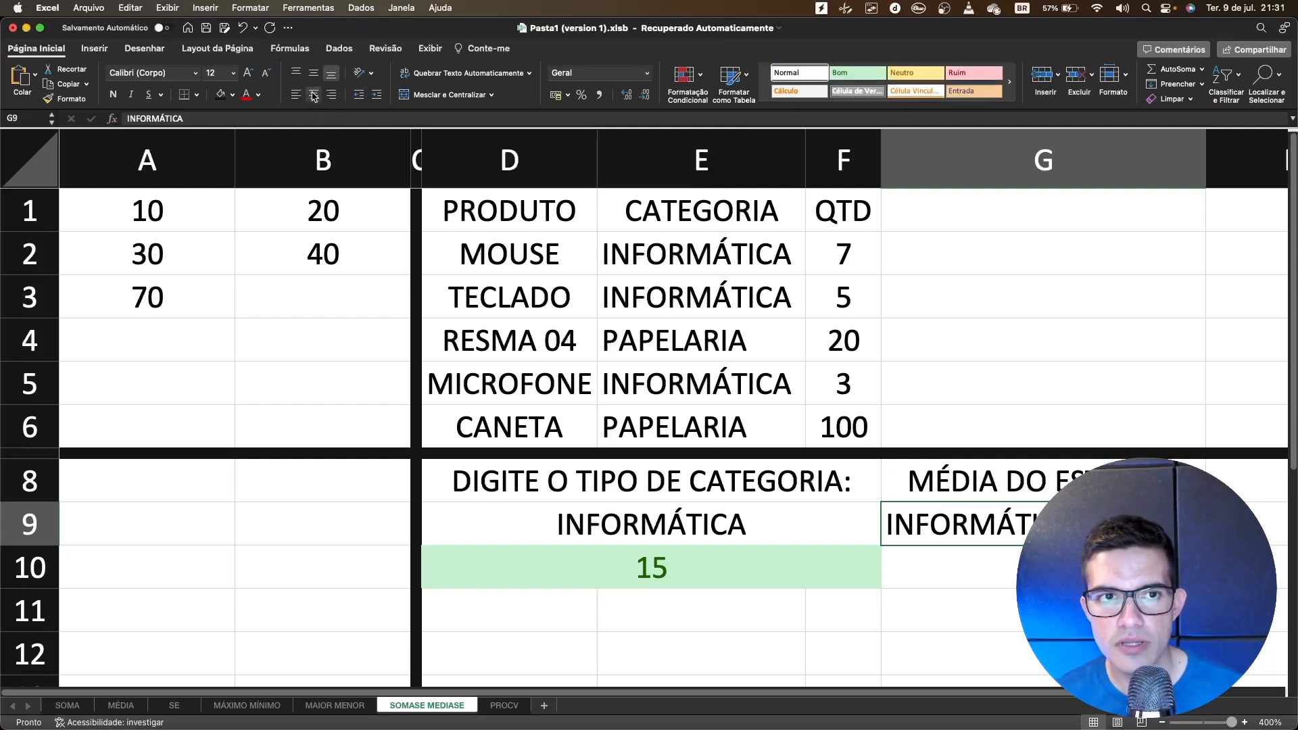
click(314, 96)
Enter the formula =MÉDIASE(E2:E6;G9;F2:F6) in G10 to average the quantities of the category in G9
key(Return)
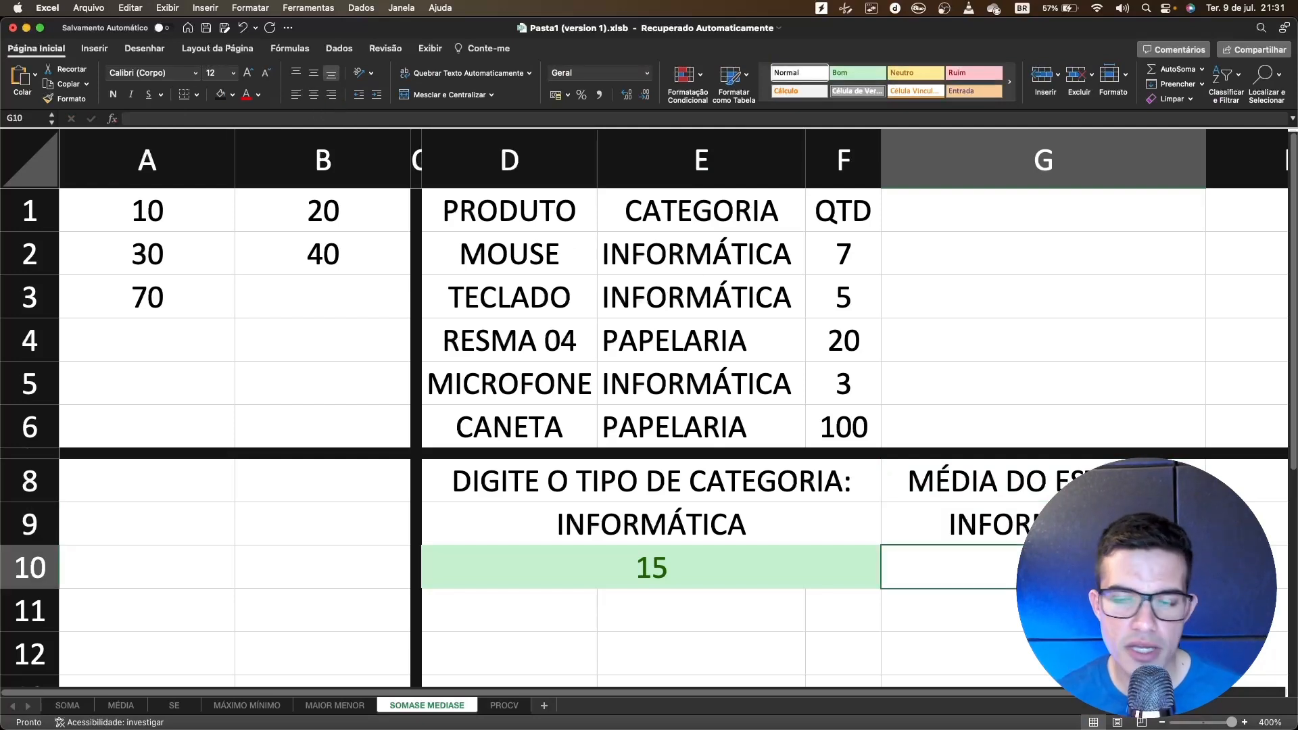
text(=M)
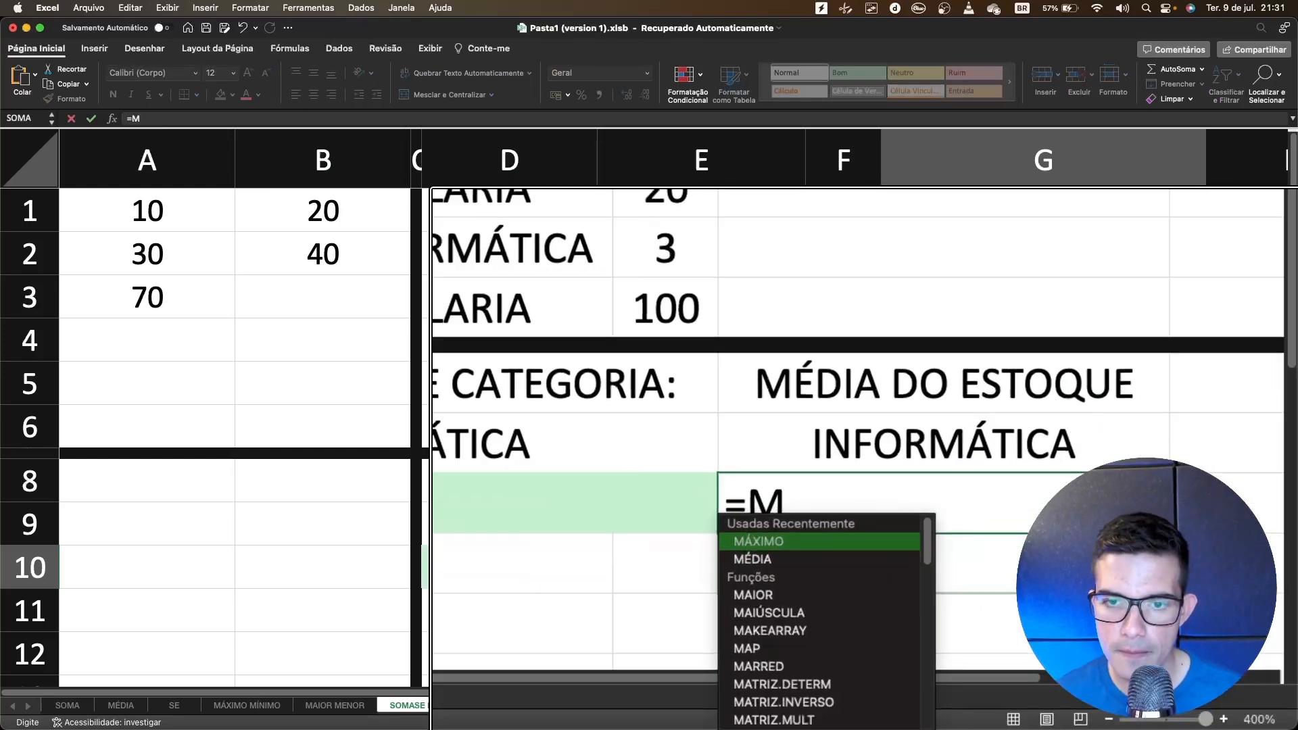
text(ÉDI)
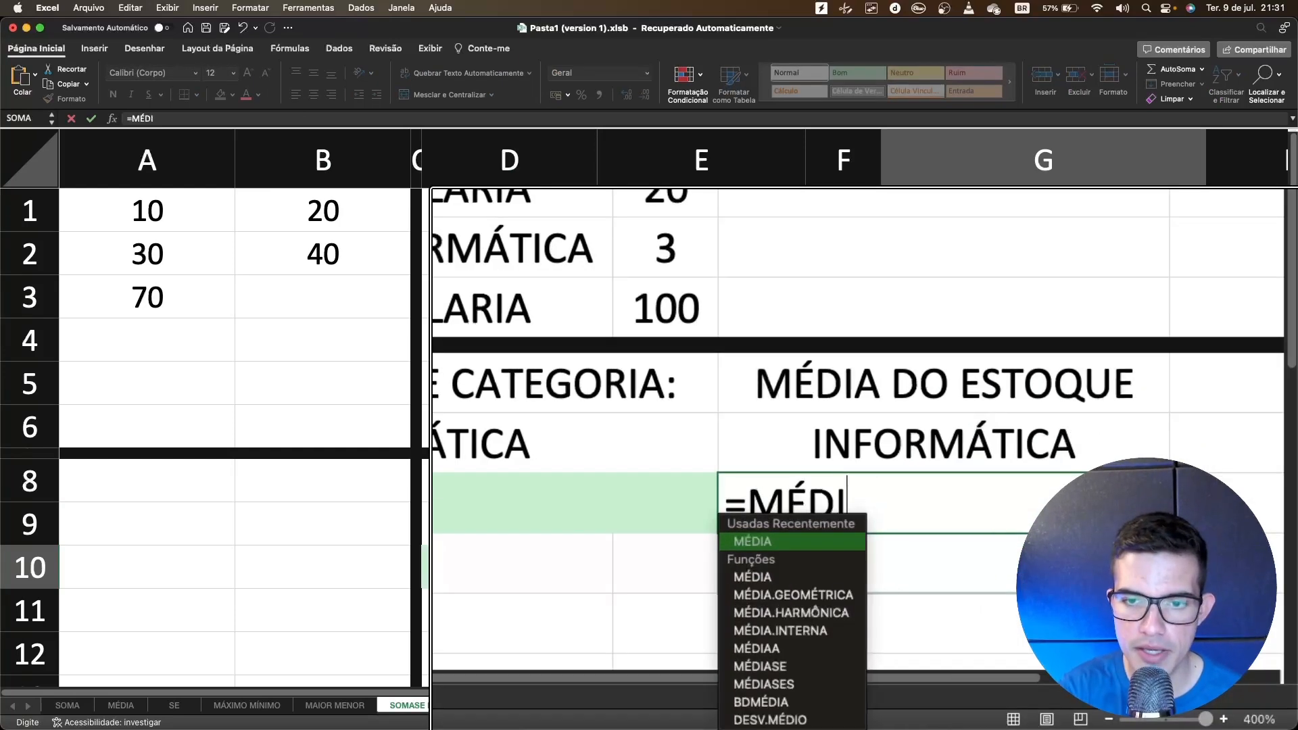
text(ASE()
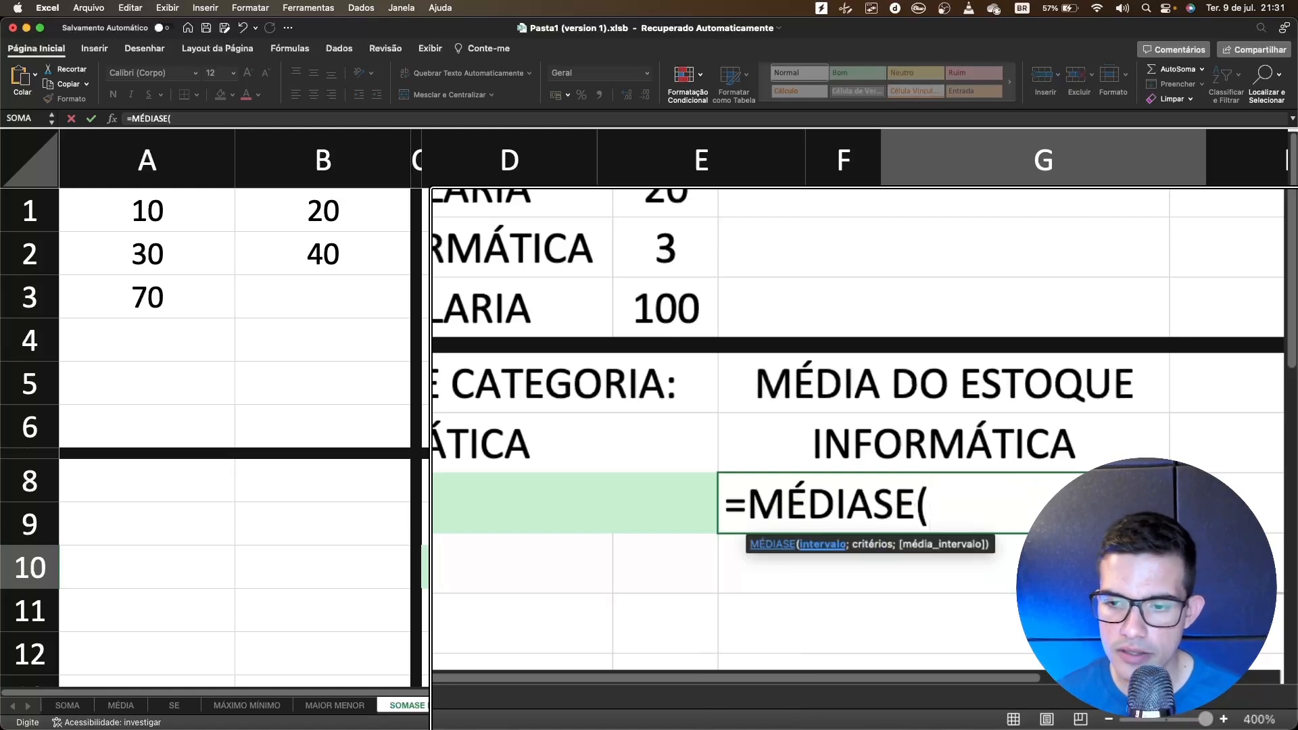
scroll(949, 681, right, 3)
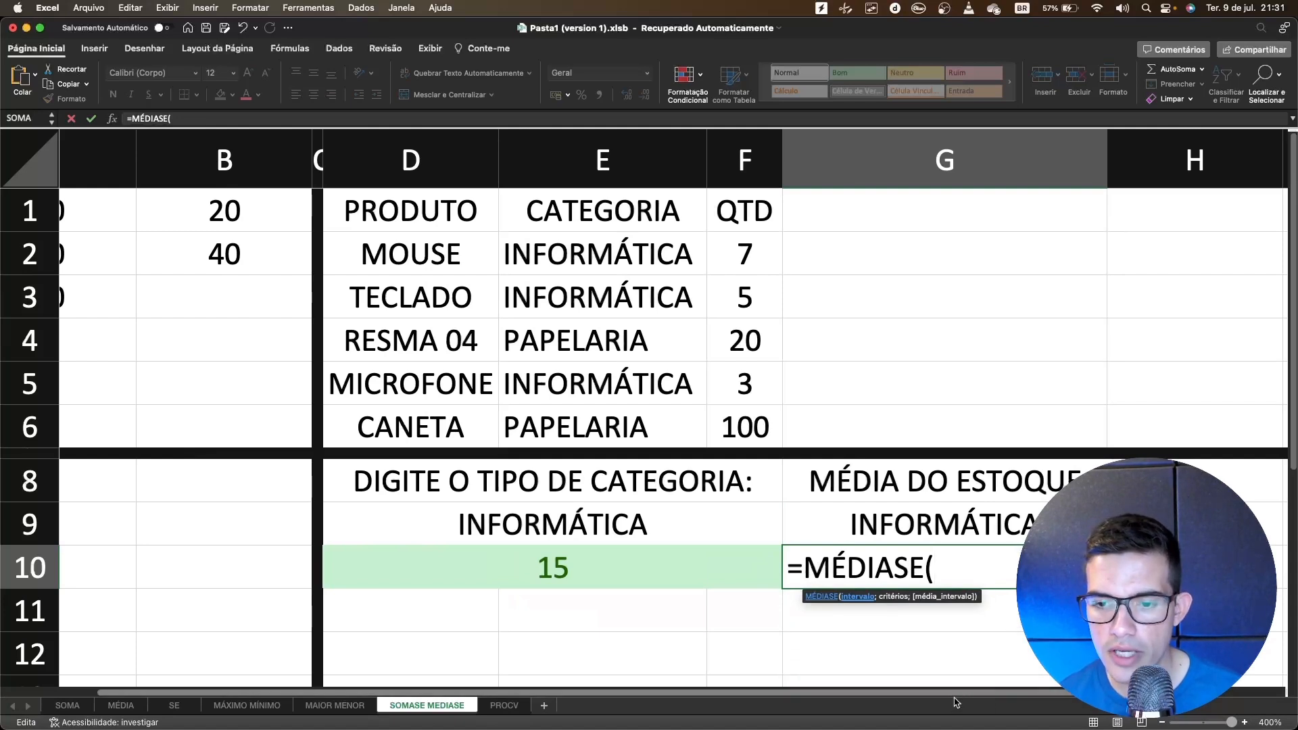
scroll(617, 315, right, 3)
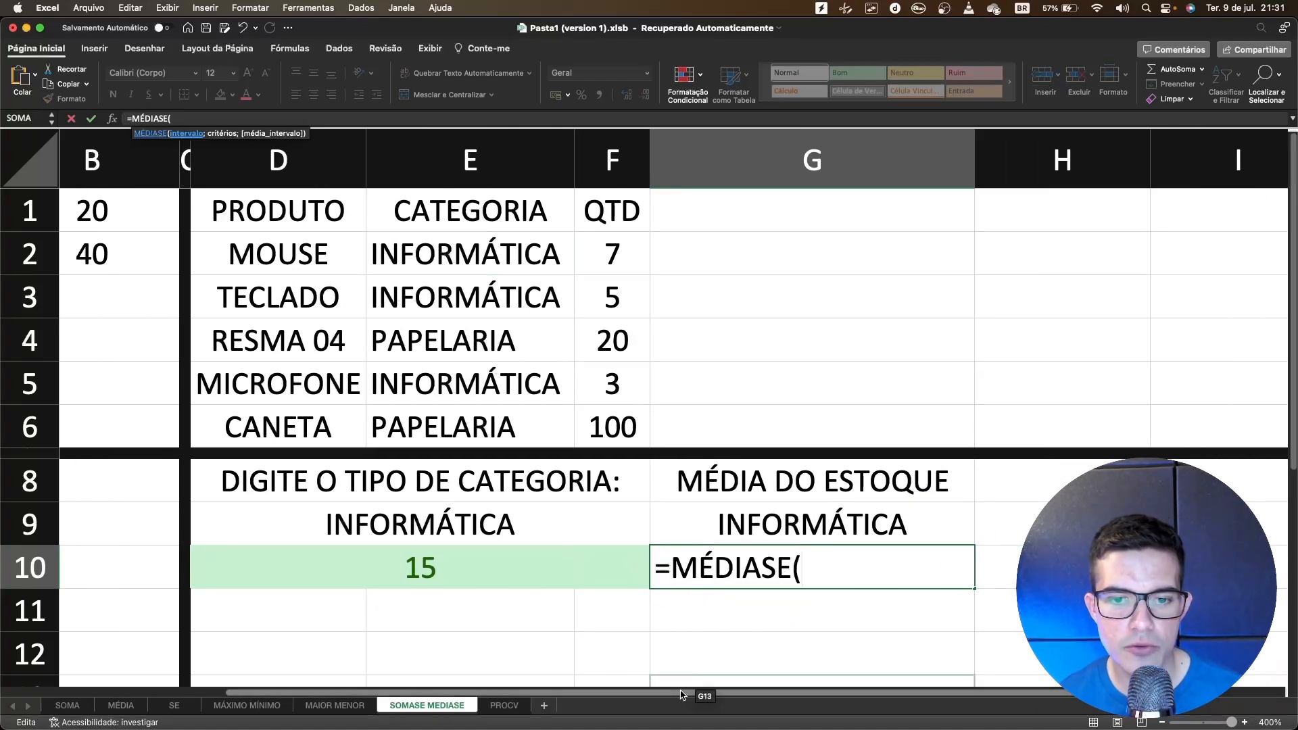
scroll(799, 696, right, 3)
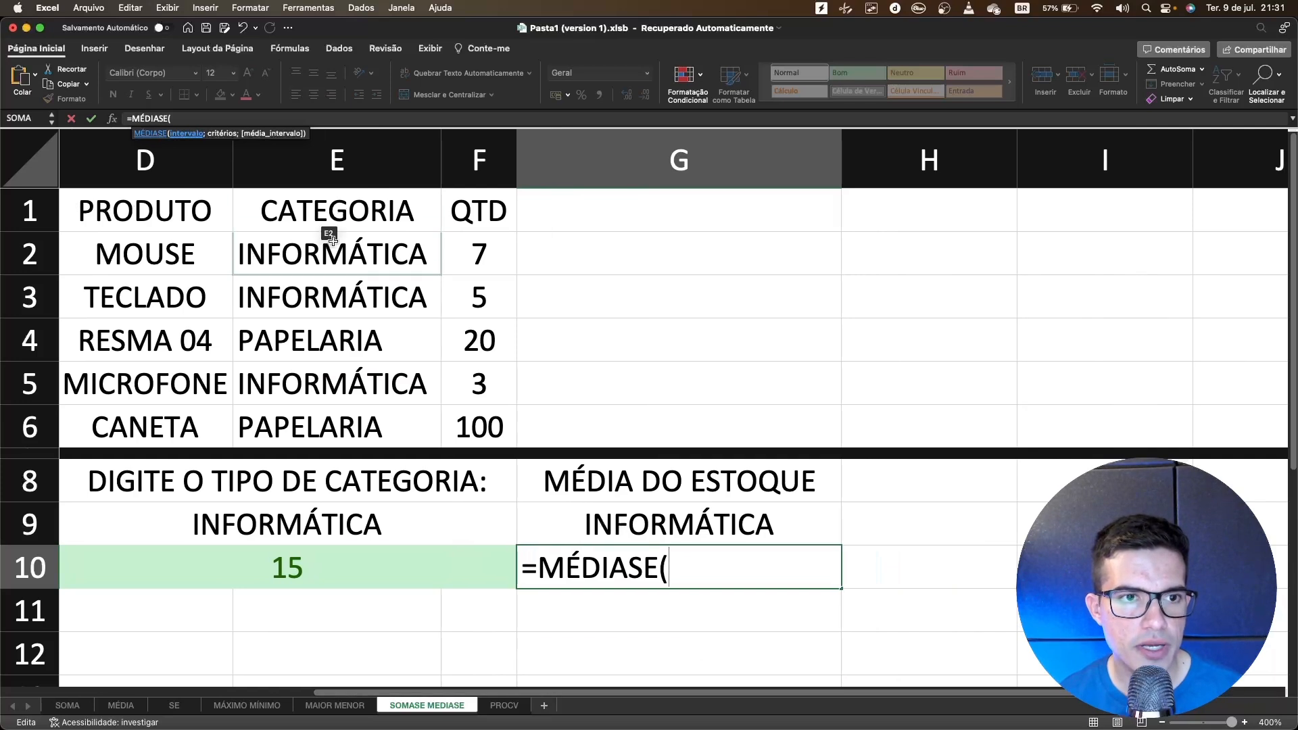
drag(313, 267, 324, 422)
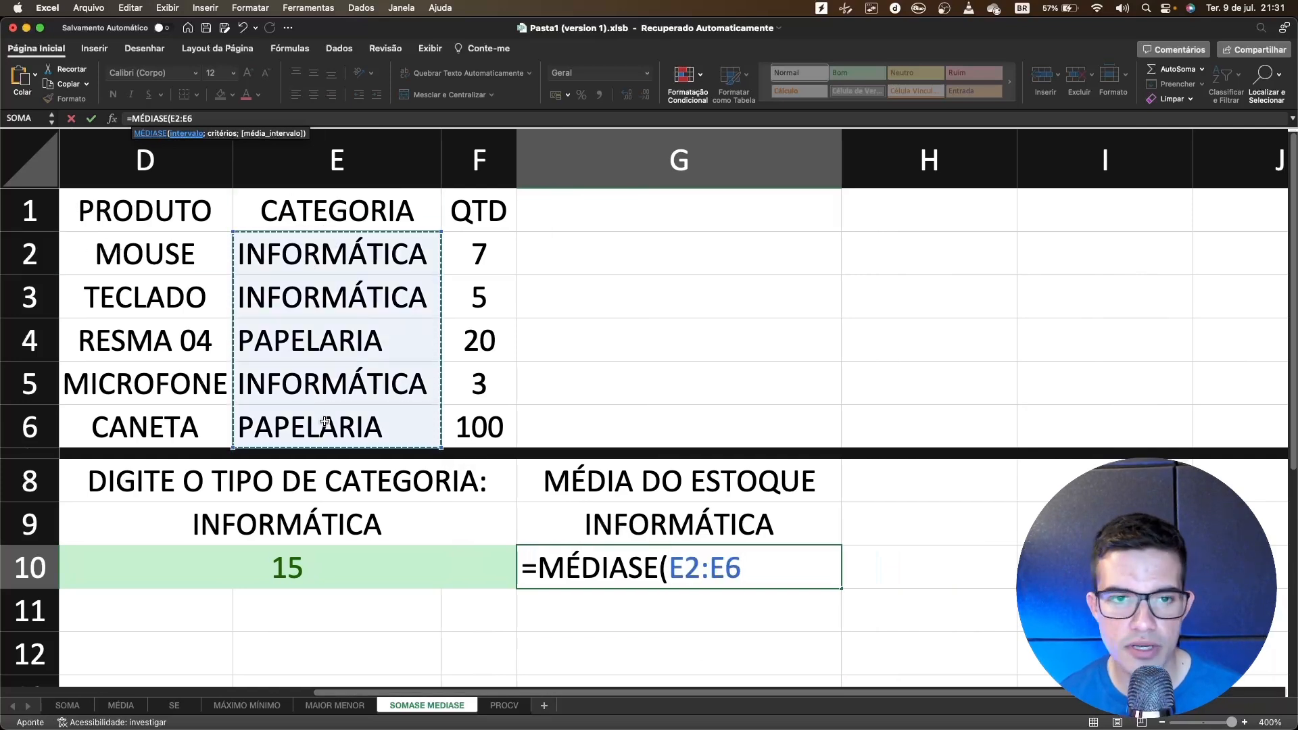
text(;)
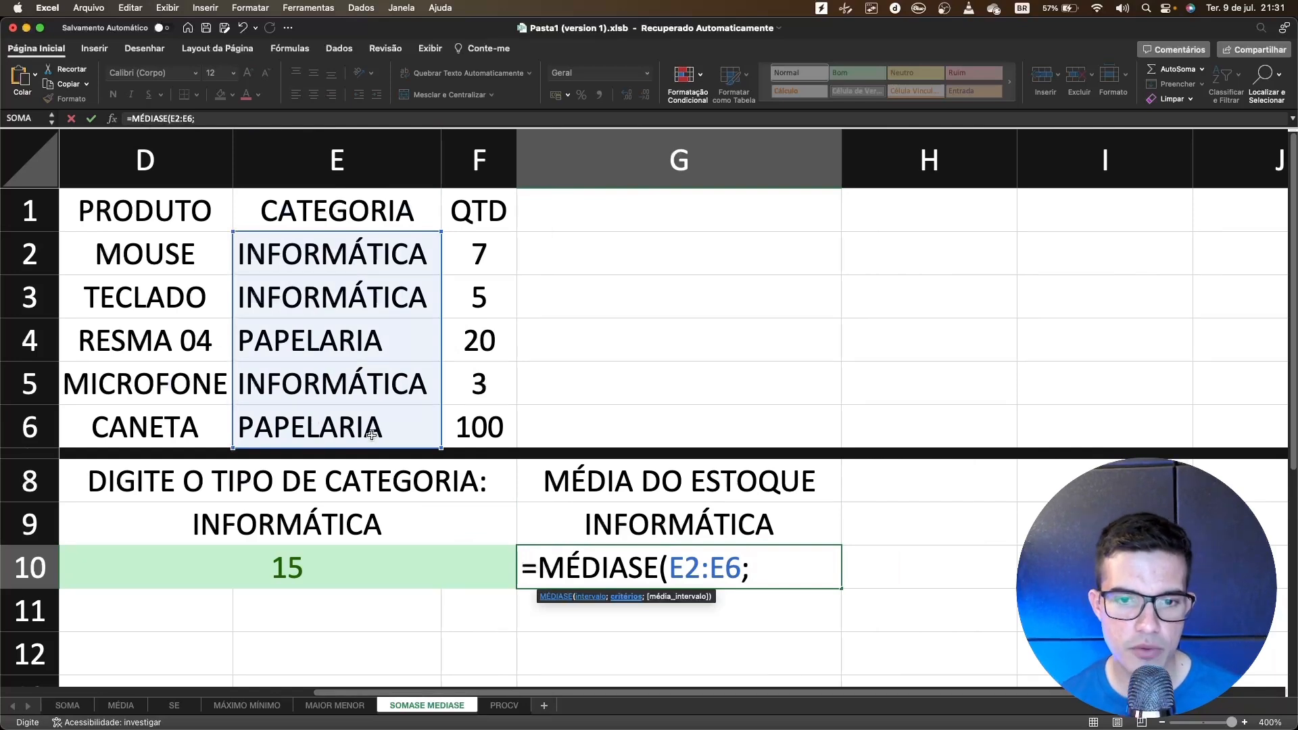
click(663, 534)
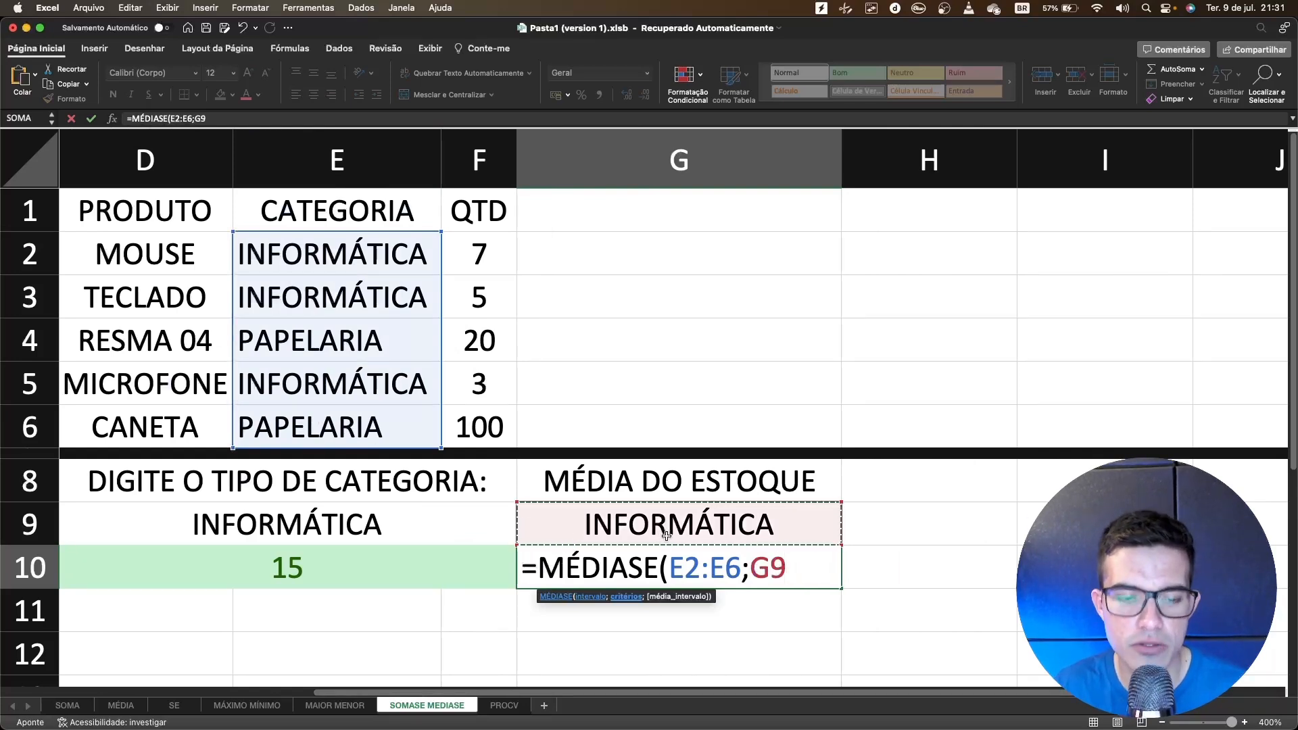
text(;)
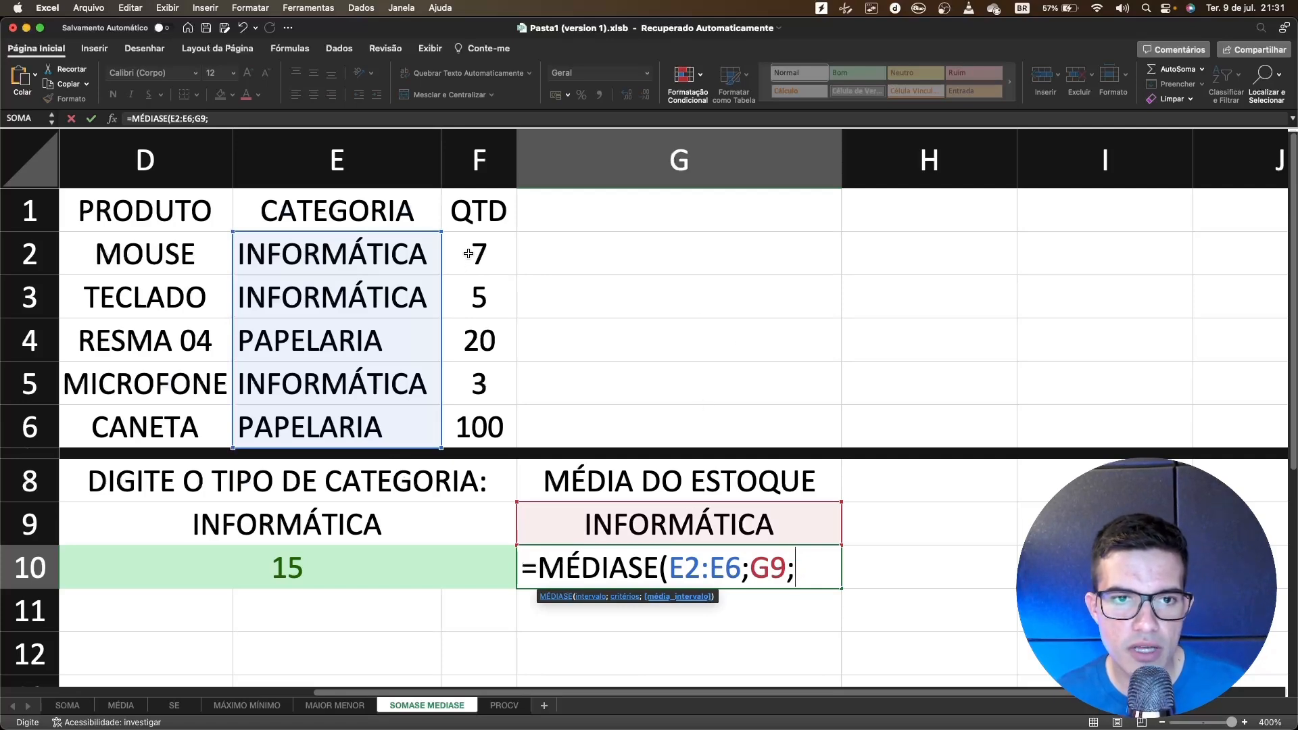
drag(469, 253, 474, 419)
text())
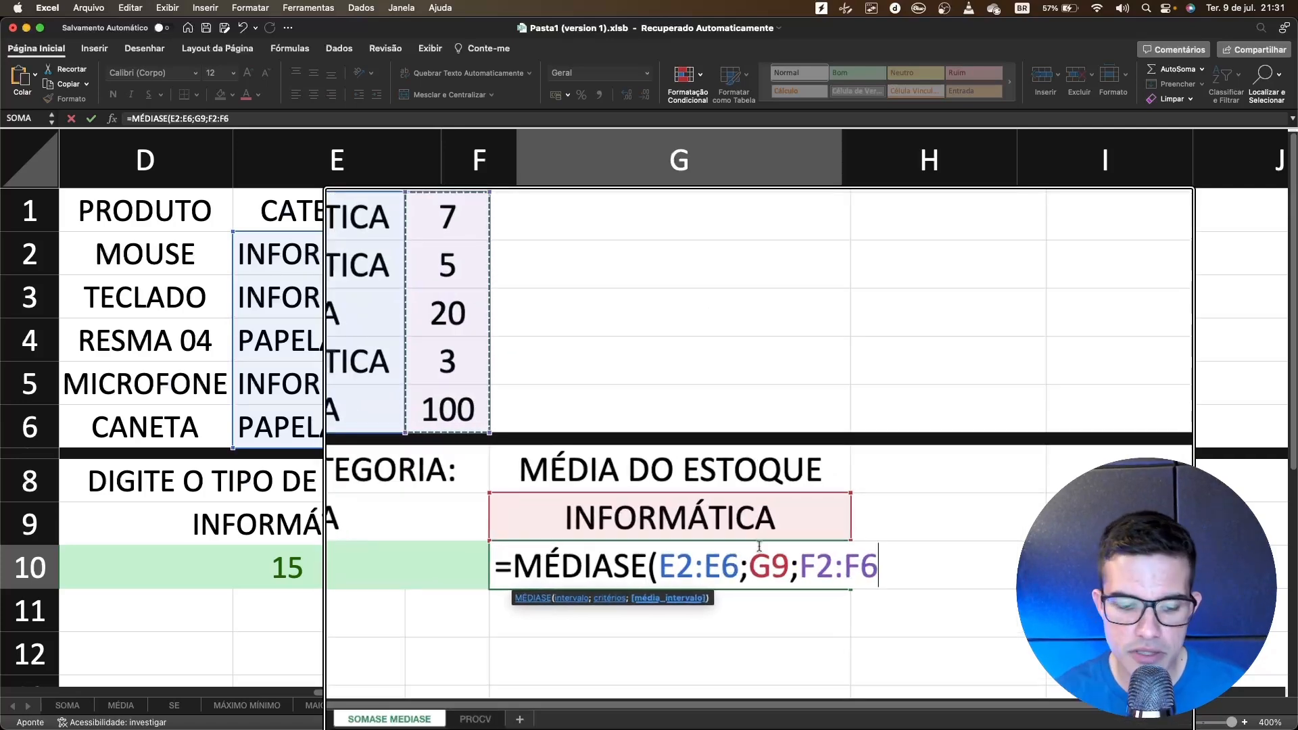
key(Return)
Check the average in G10 against the INFORMÁTICA quantities in column F, and compare its MÉDIASE formula with the SOMASE formula in D10
click(703, 558)
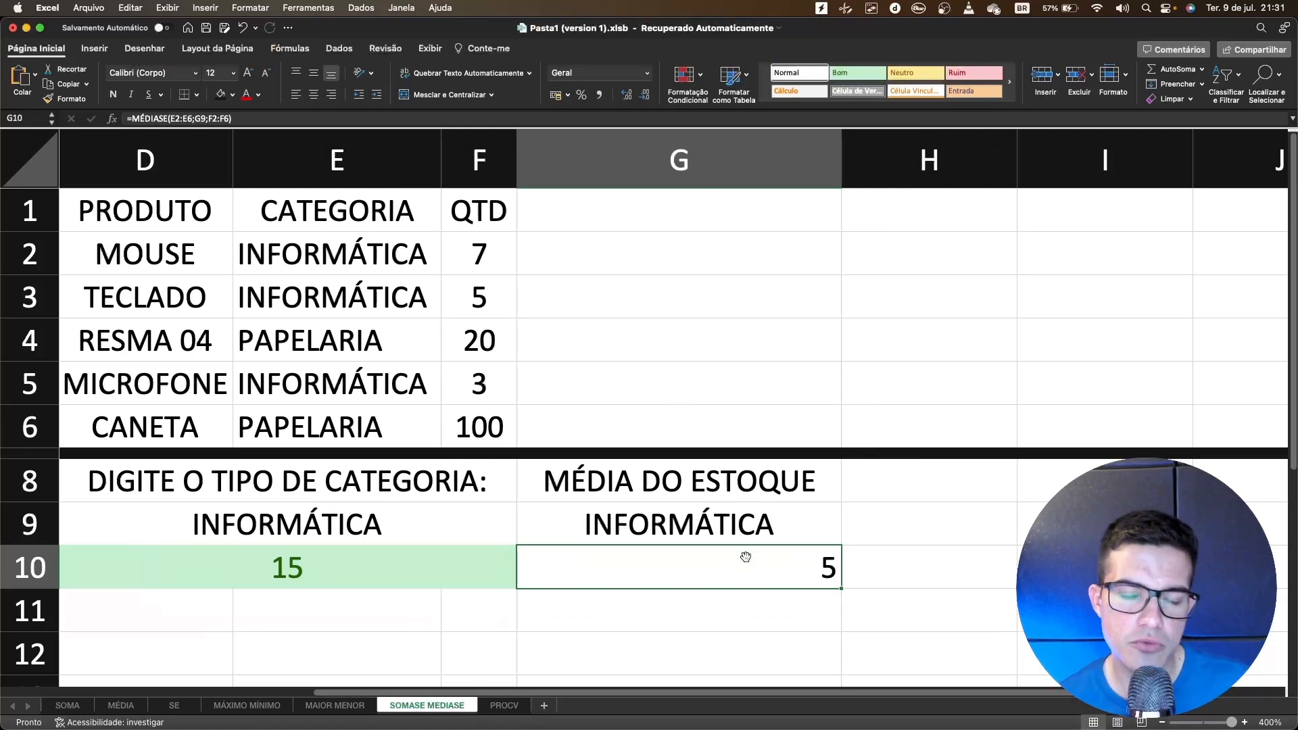
click(474, 283)
click(479, 260)
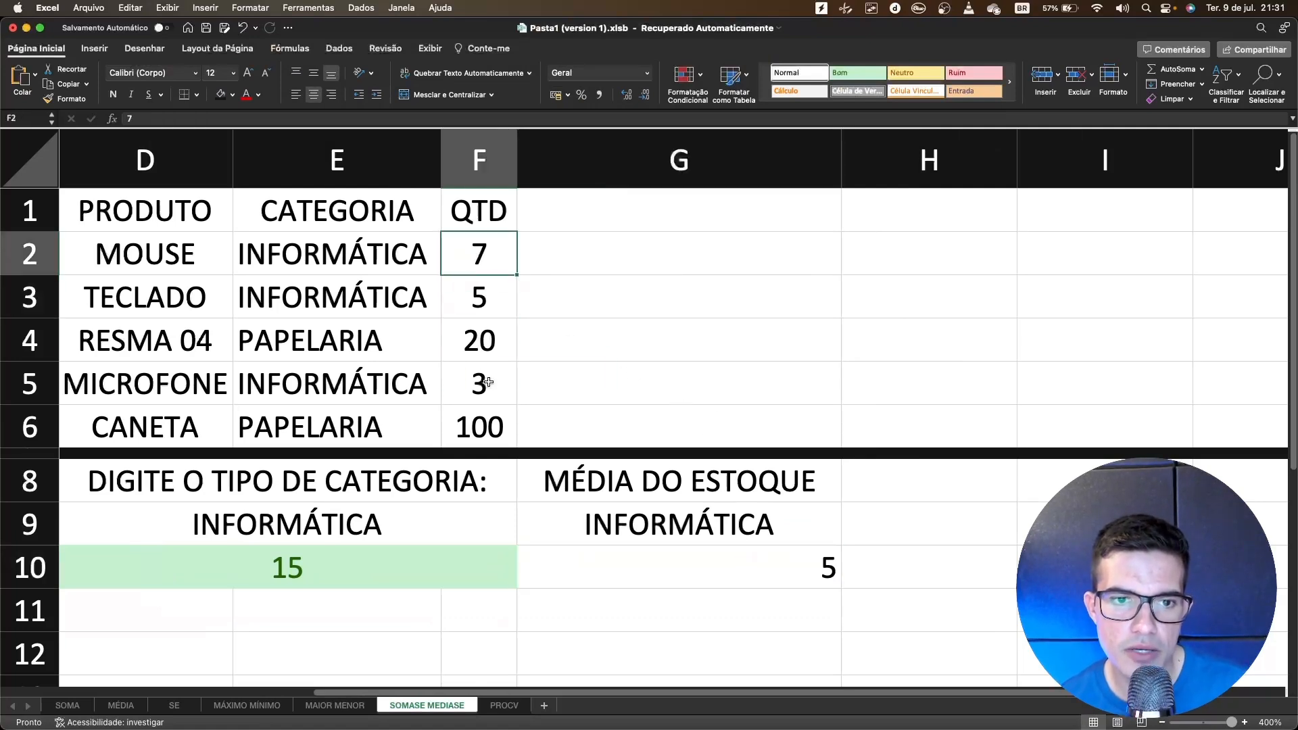
click(489, 383)
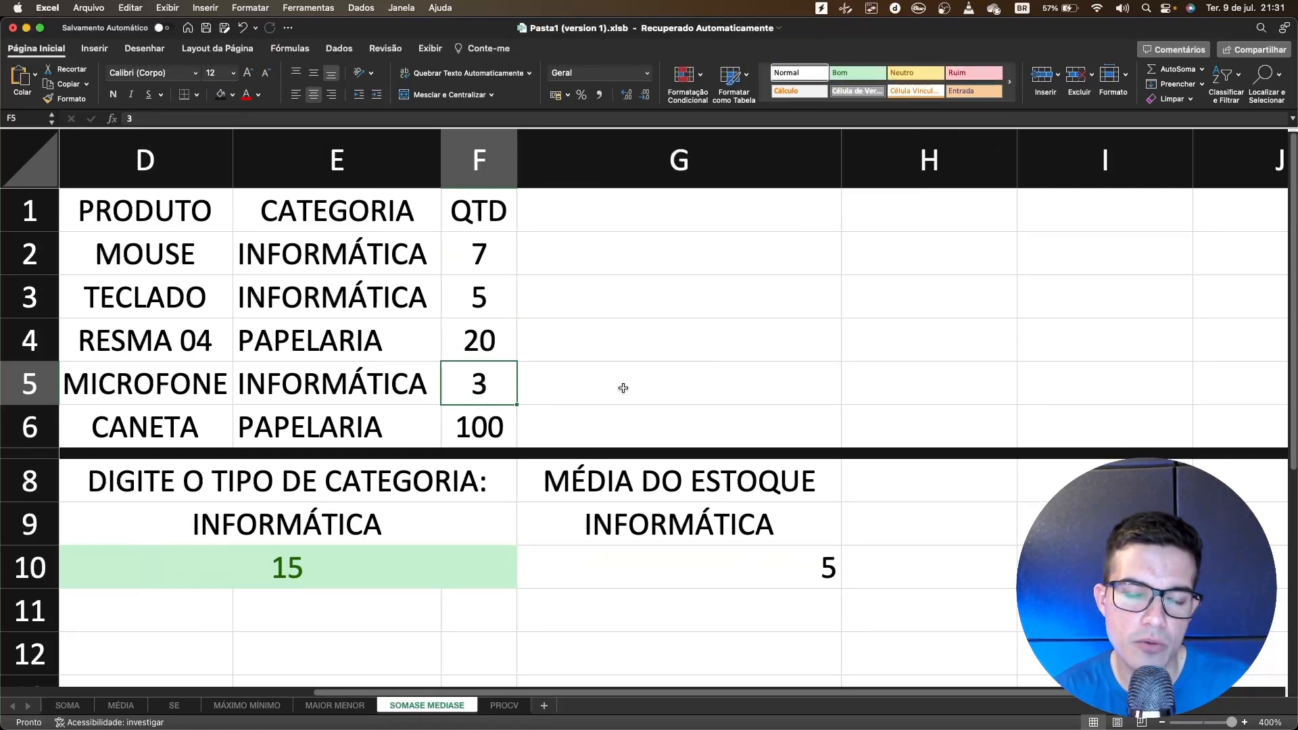
double_click(766, 570)
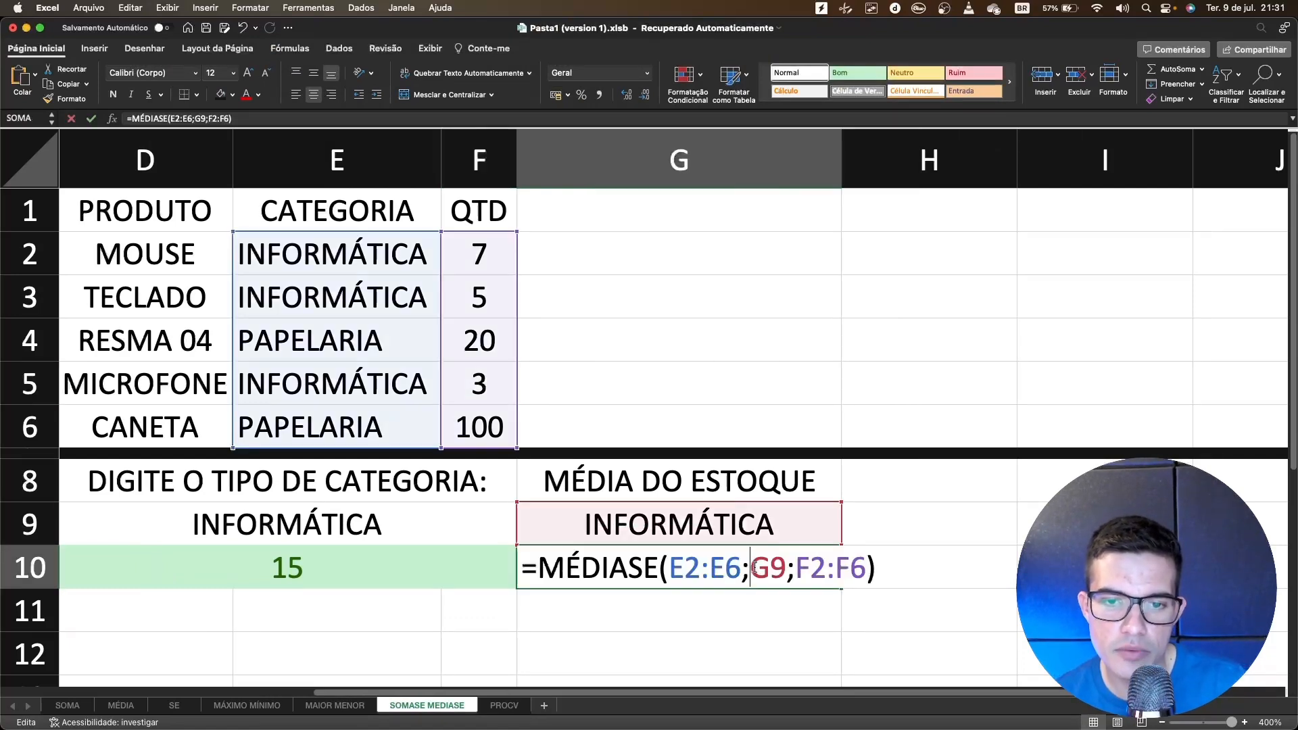
click(763, 608)
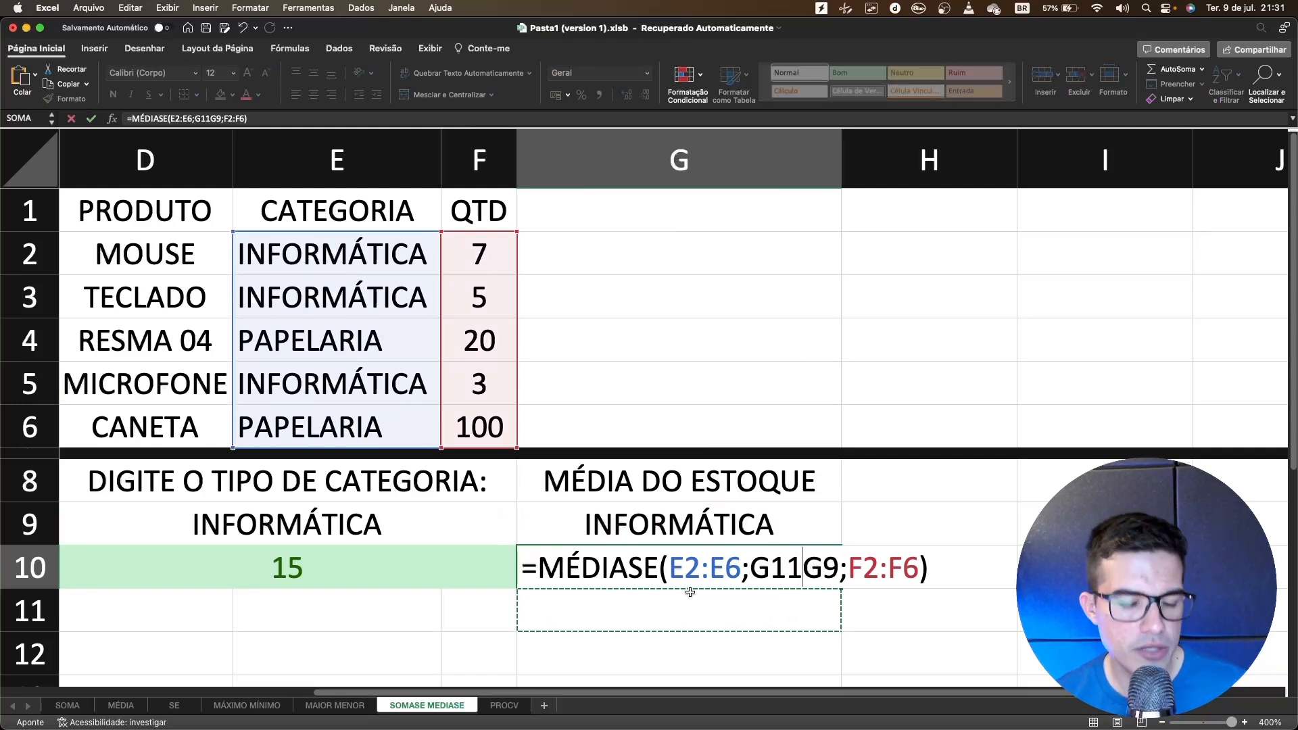
key(Escape)
double_click(396, 578)
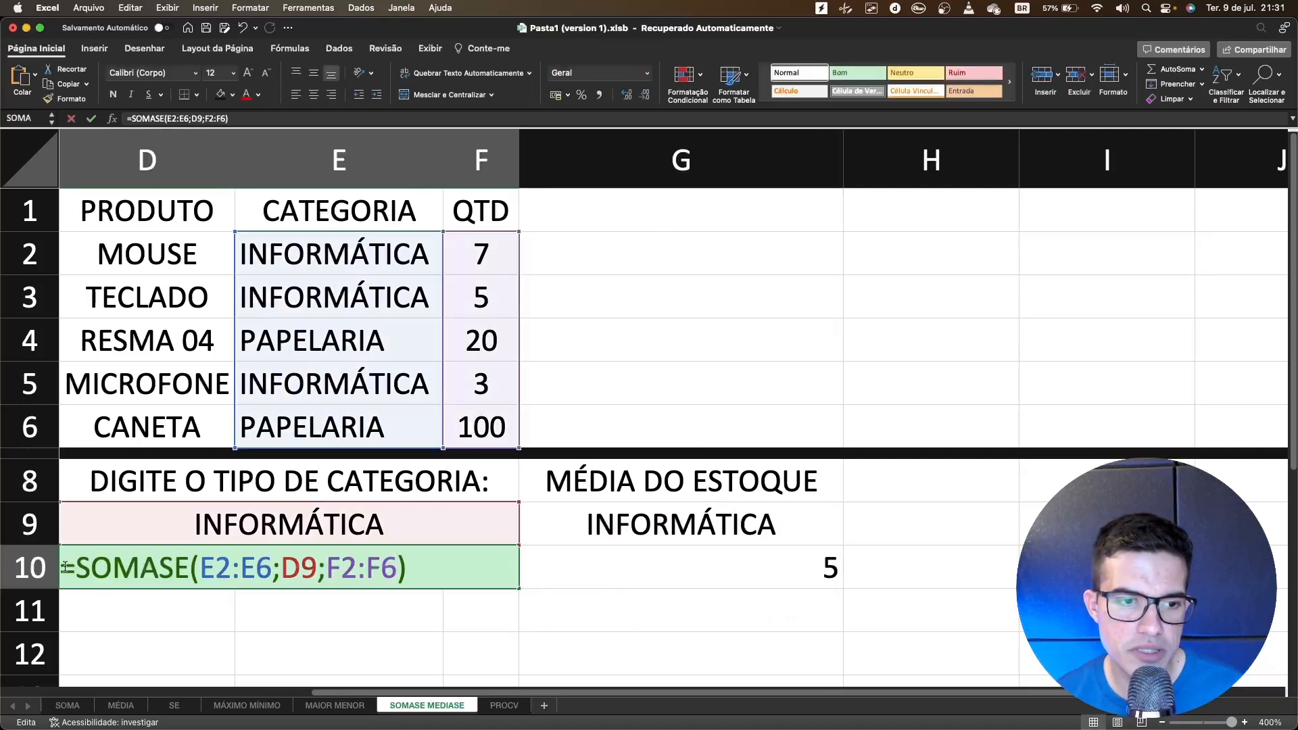
click(695, 576)
double_click(709, 568)
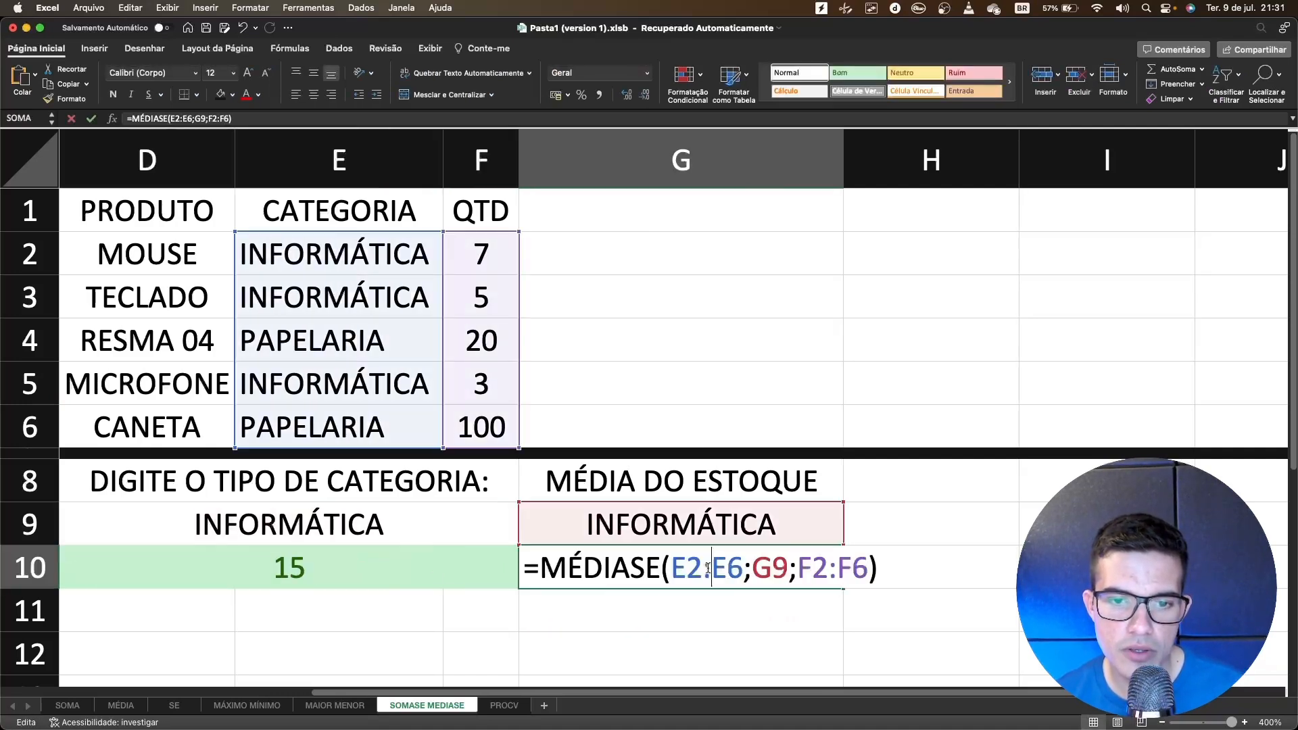
click(711, 569)
key(Escape)
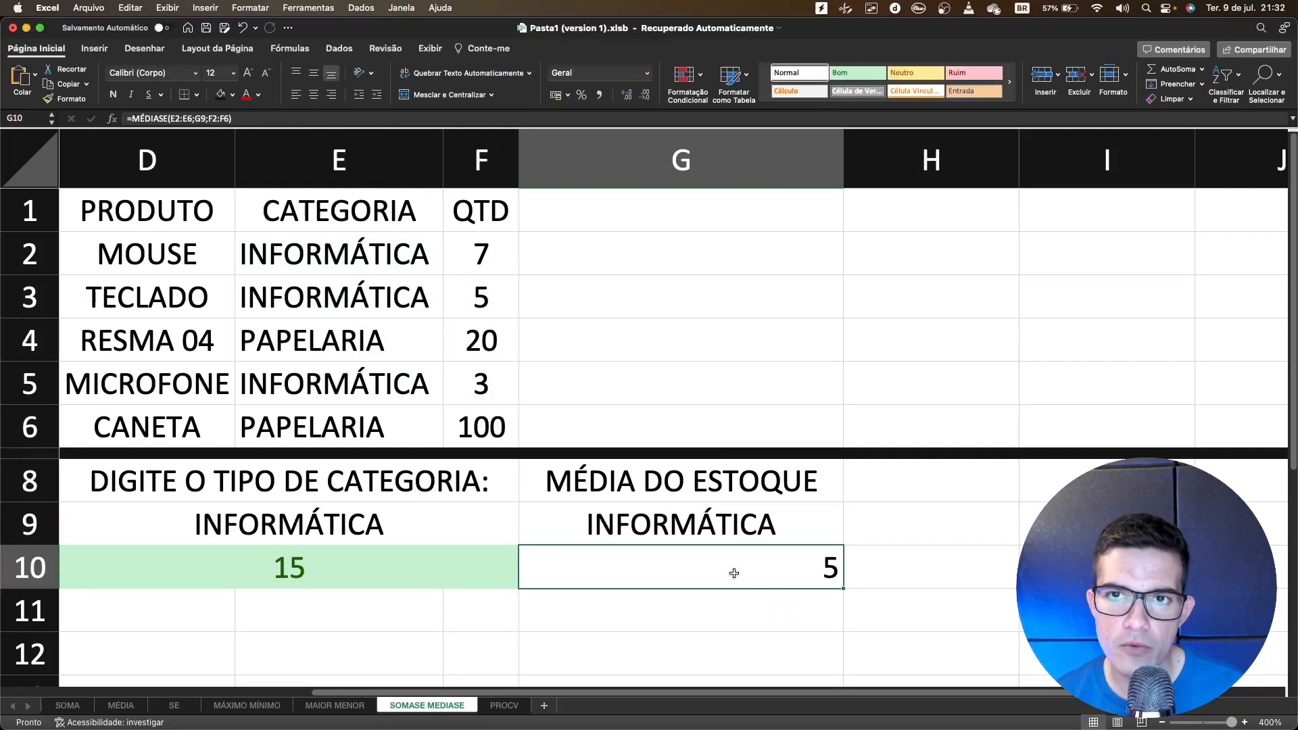
Apply the Neutro cell style to the MÉDIASE result in G10 and review its formula
click(930, 85)
double_click(758, 564)
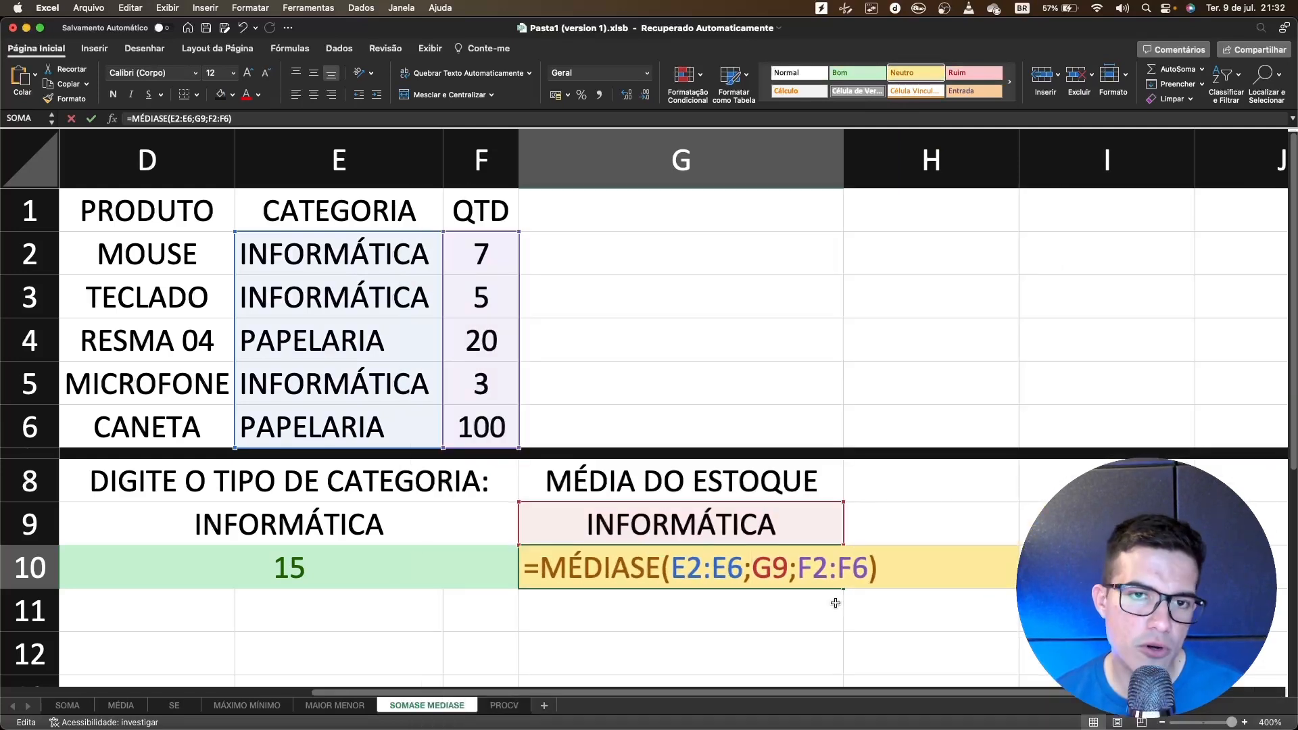
key(Return)
drag(1044, 695, 683, 697)
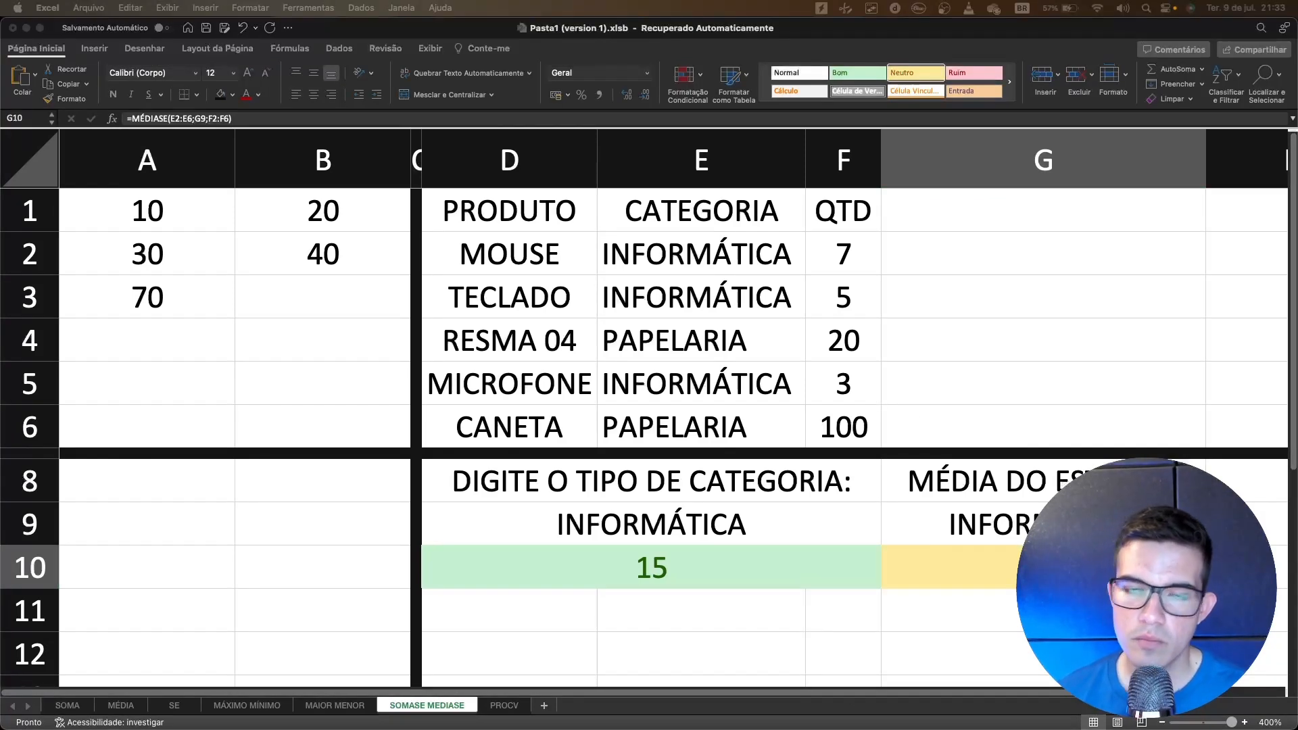
Select the block of empty cells beneath the two results, starting at D11 and extending down and across the columns beyond H
scroll(608, 557, down, 4)
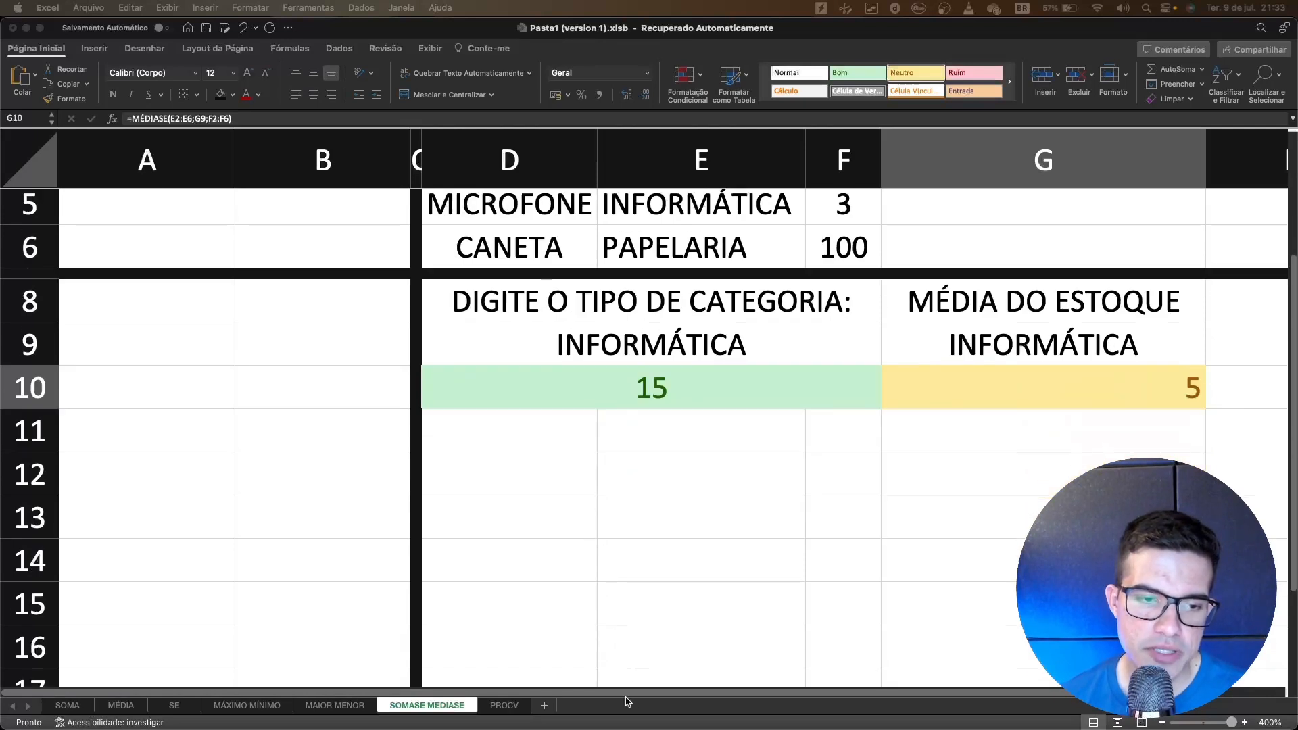
scroll(496, 489, down, 6)
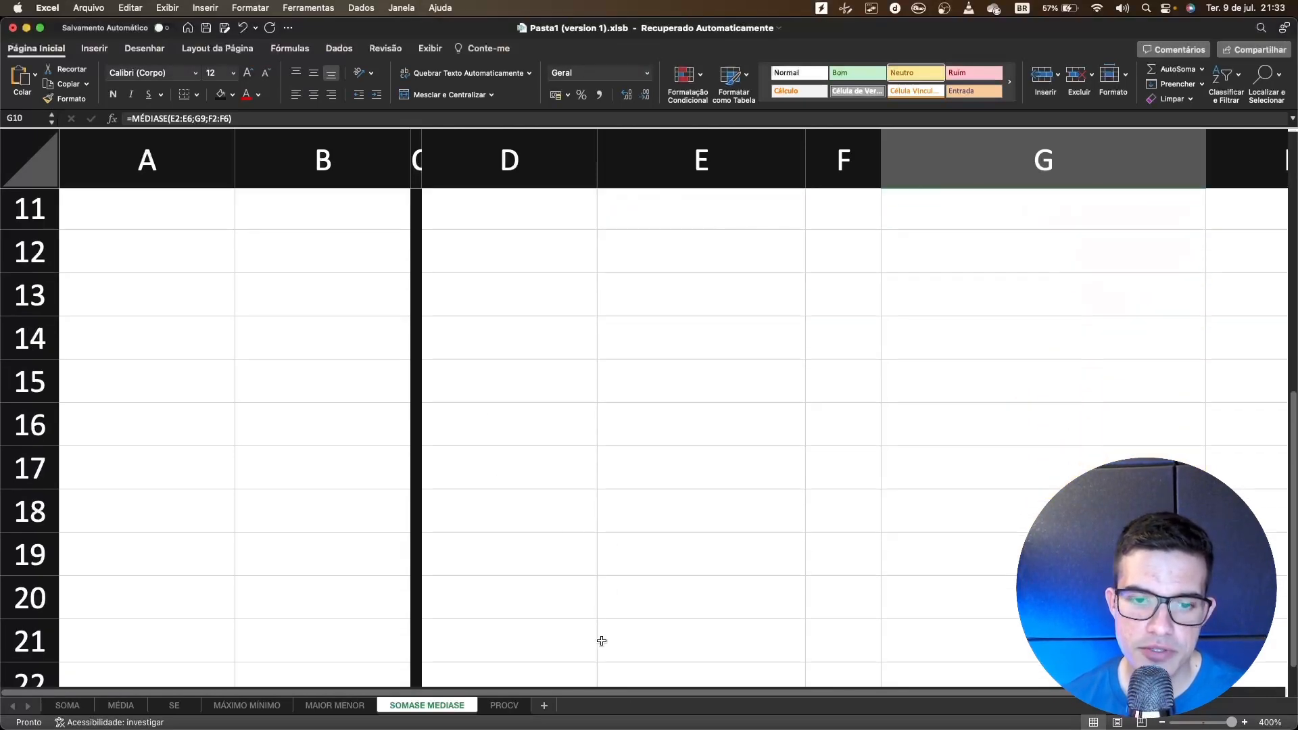
scroll(616, 695, right, 2)
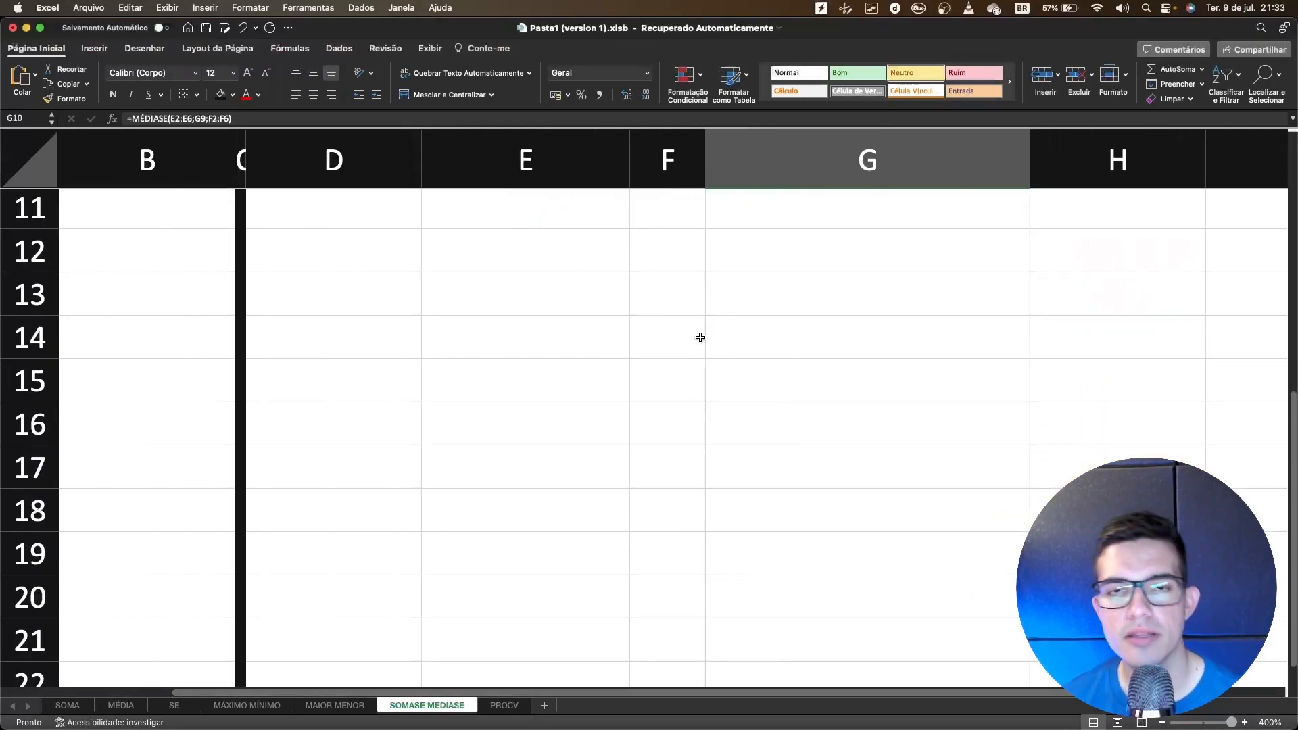
scroll(696, 345, up, 3)
scroll(697, 349, down, 3)
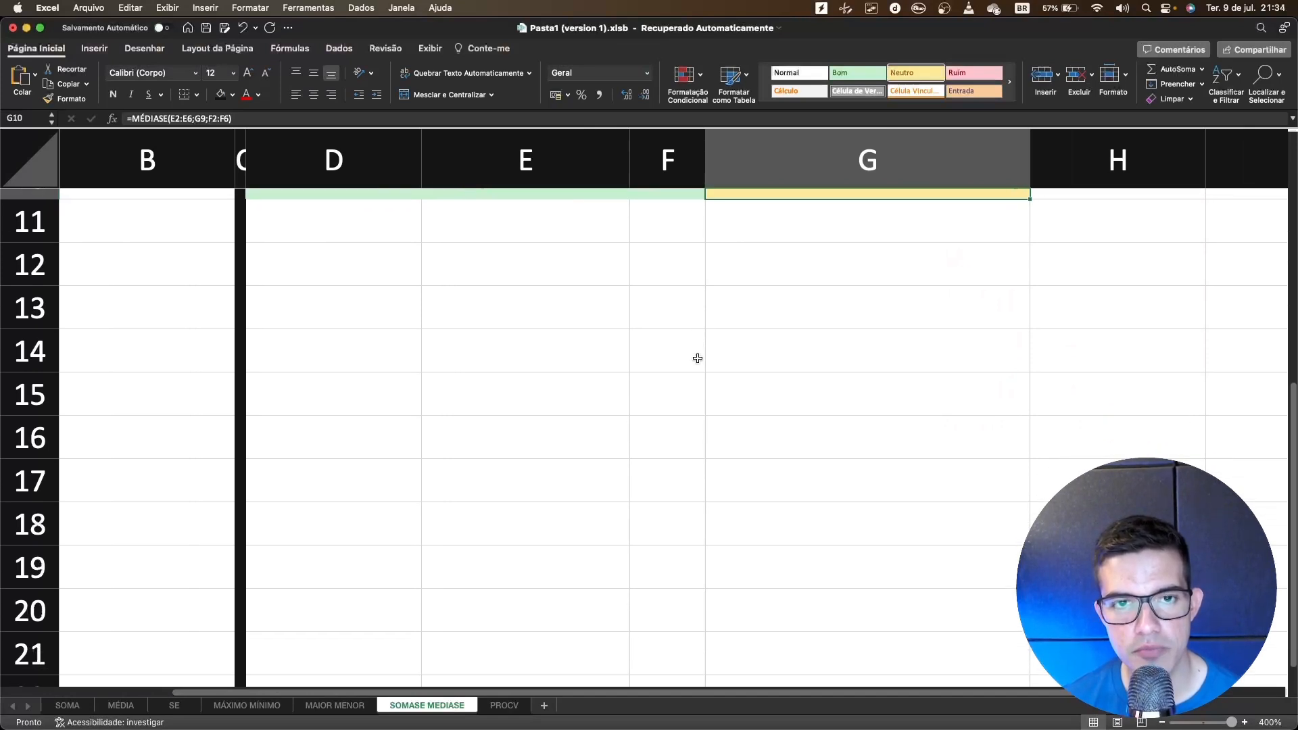
scroll(698, 358, down, 1)
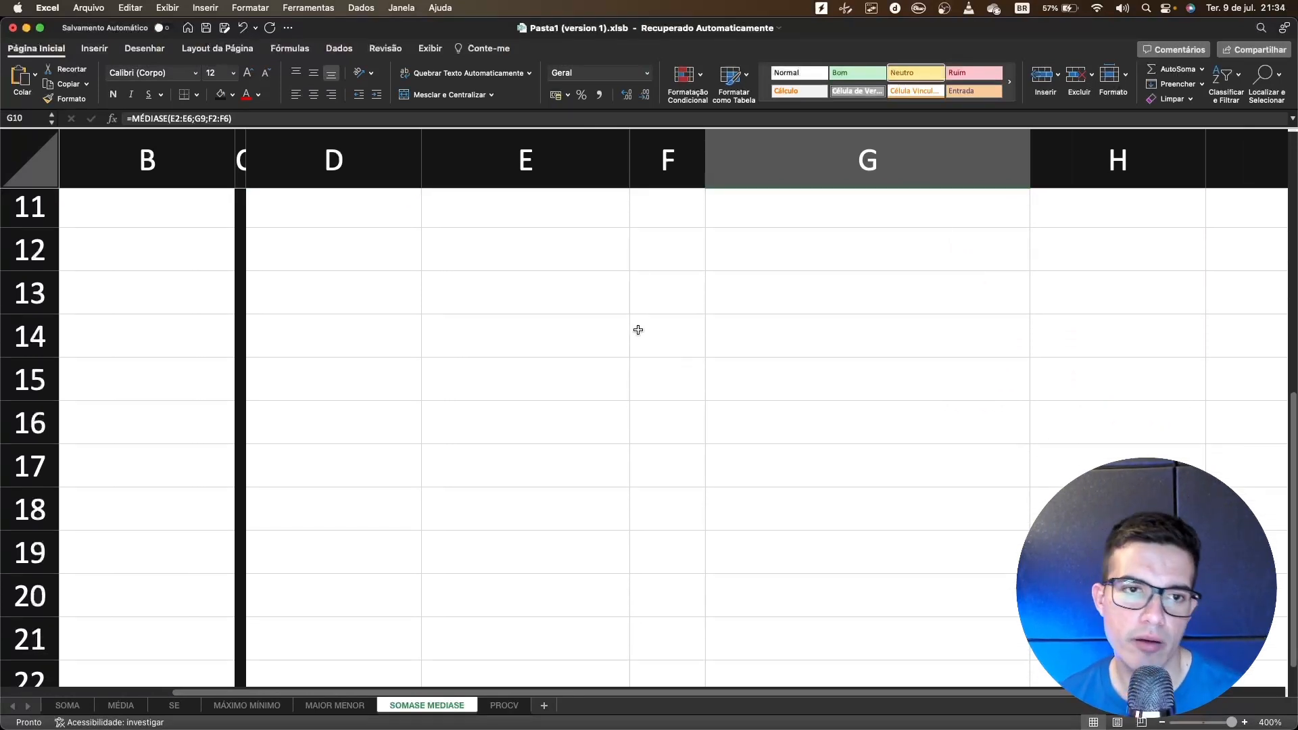
scroll(608, 333, up, 1)
scroll(534, 340, down, 1)
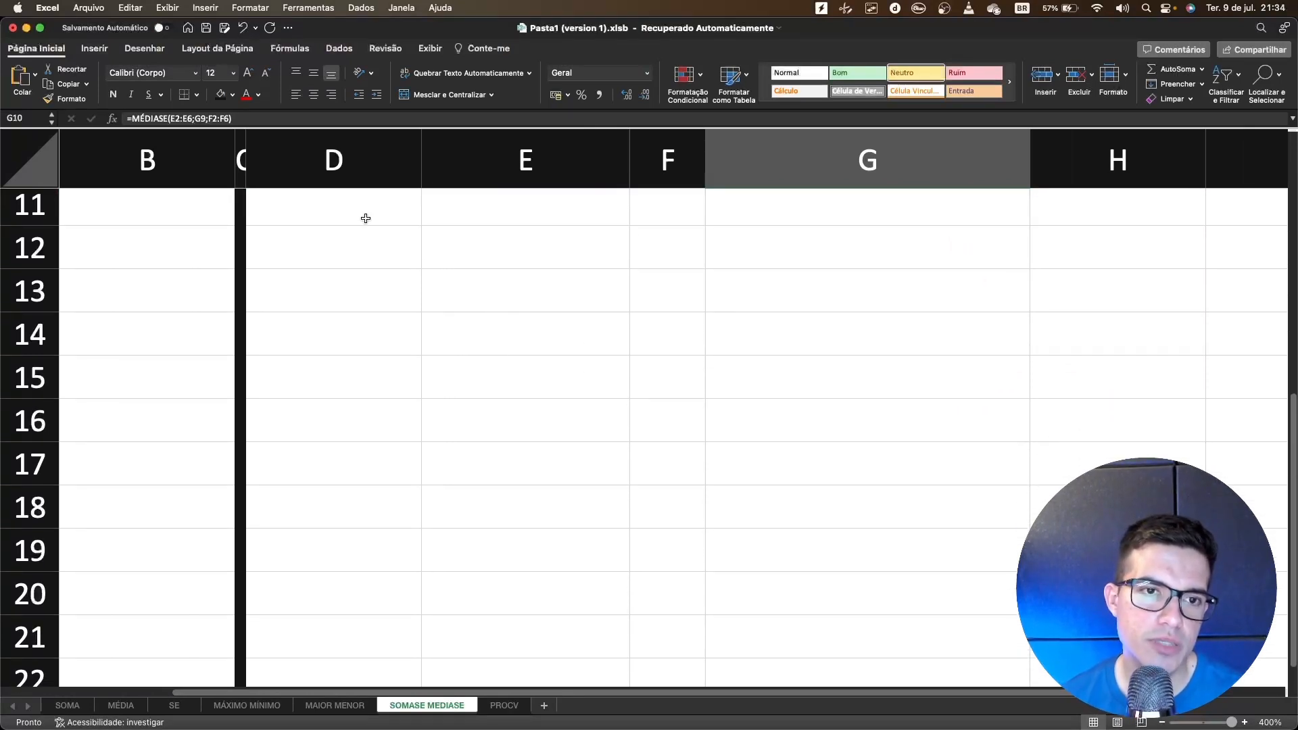
drag(369, 217, 1233, 692)
scroll(1009, 470, up, 13)
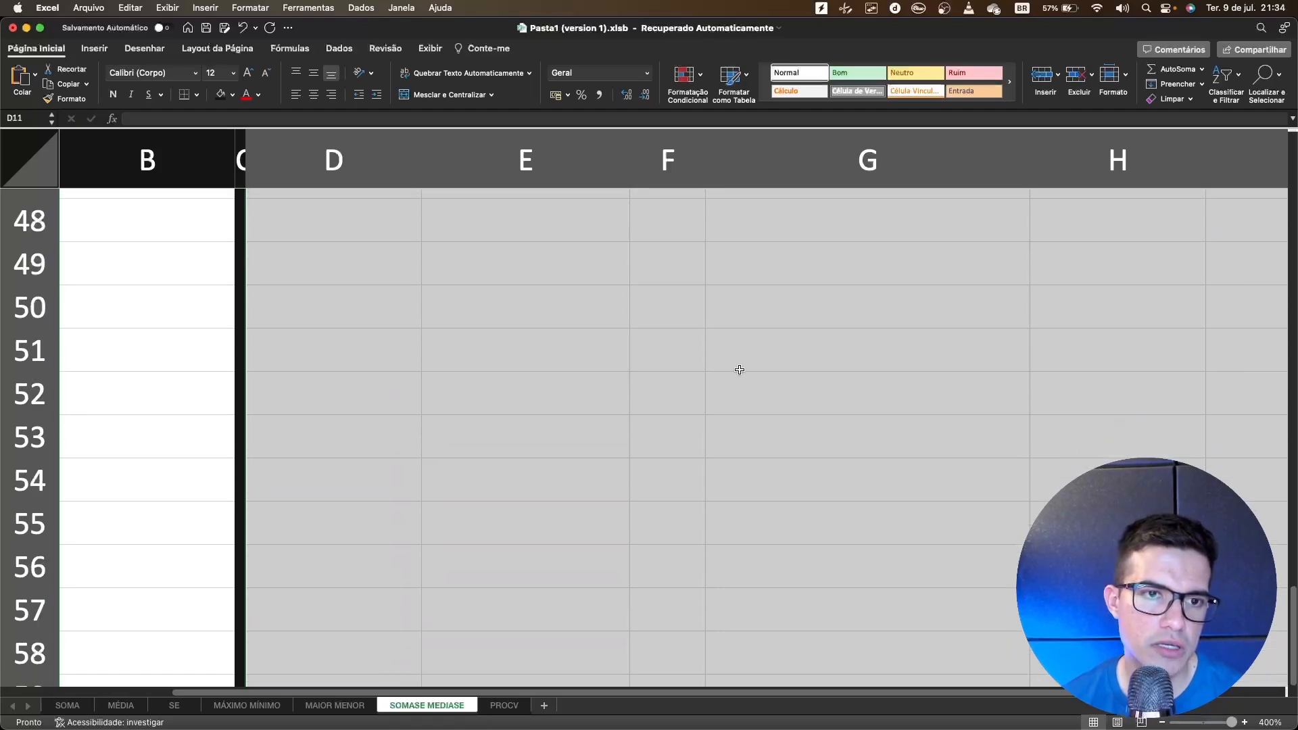
scroll(534, 391, up, 12)
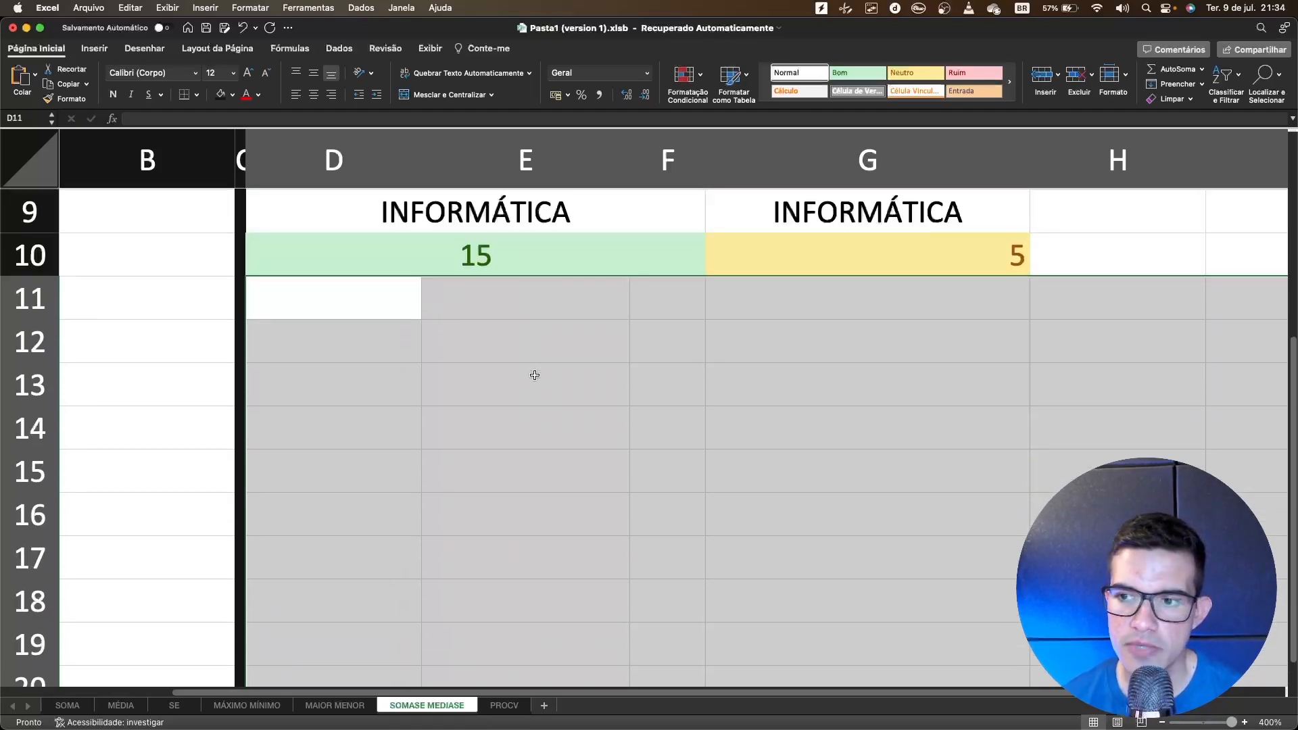
Fill the selected area from row 11 downward with white
scroll(534, 371, down, 2)
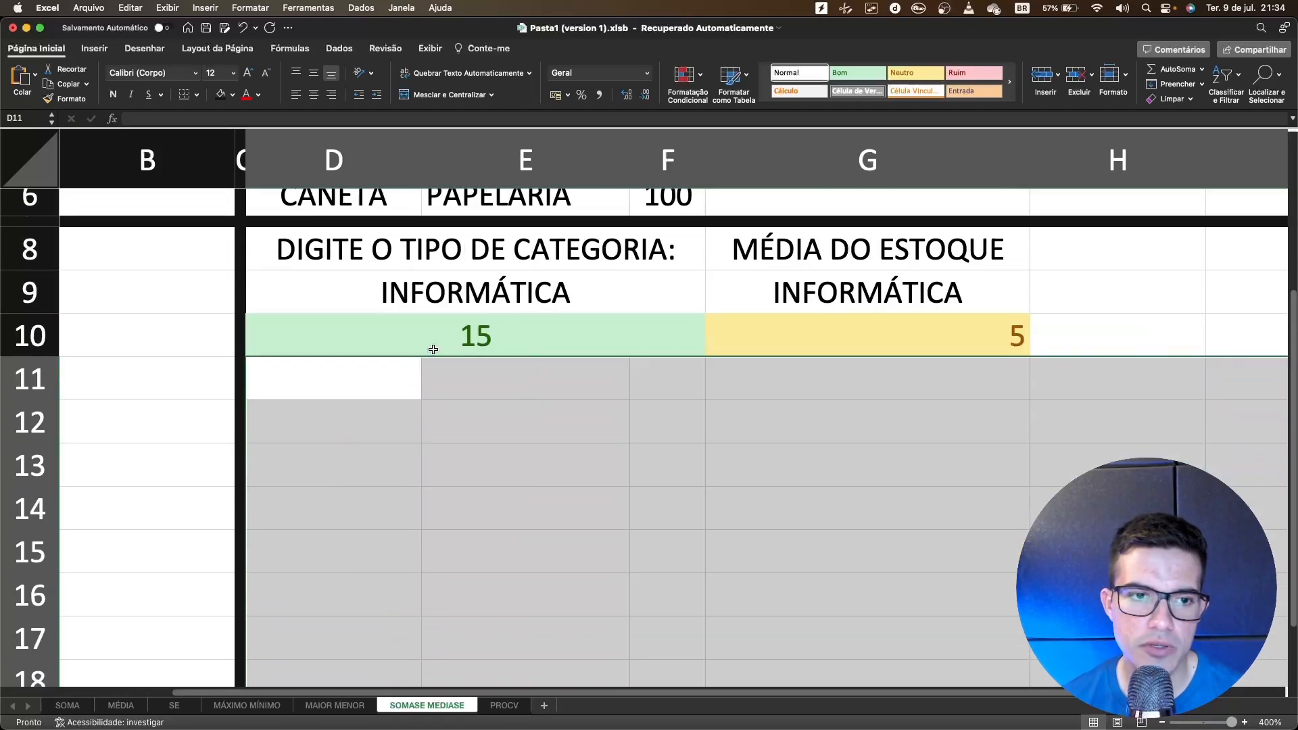
click(232, 94)
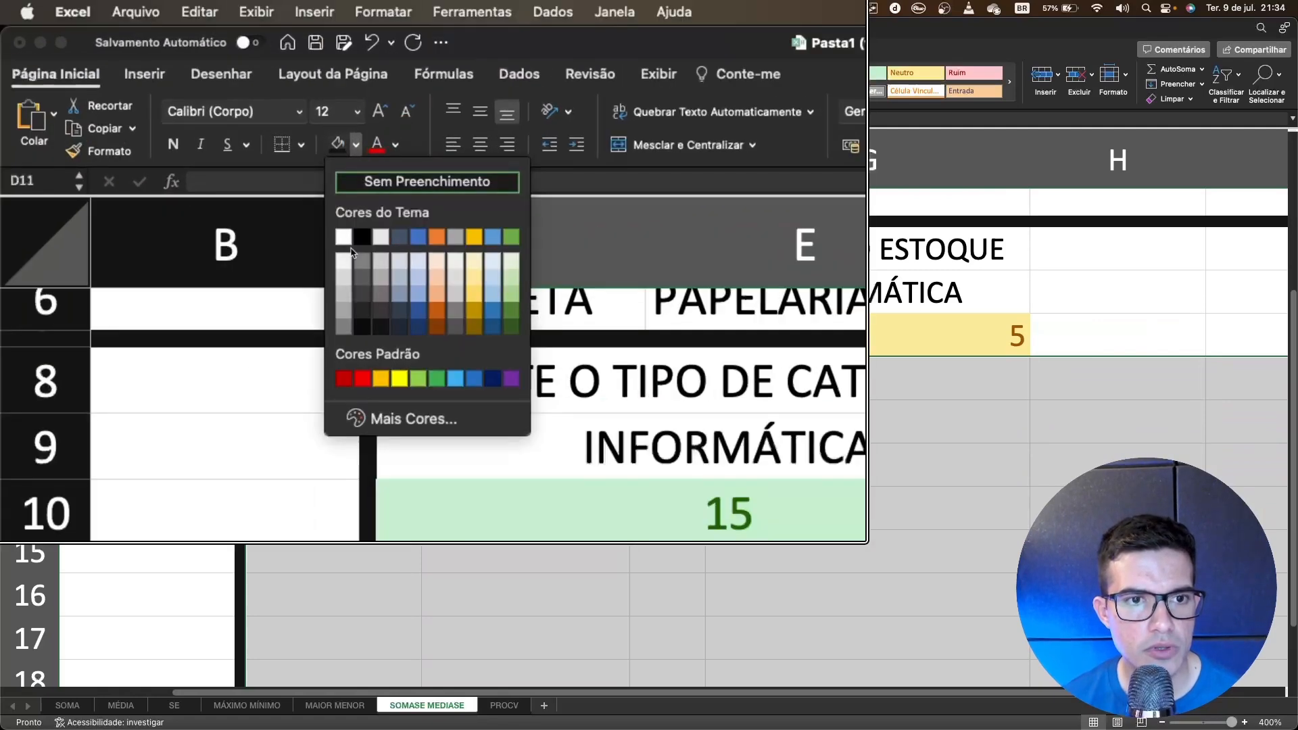
click(279, 211)
click(551, 423)
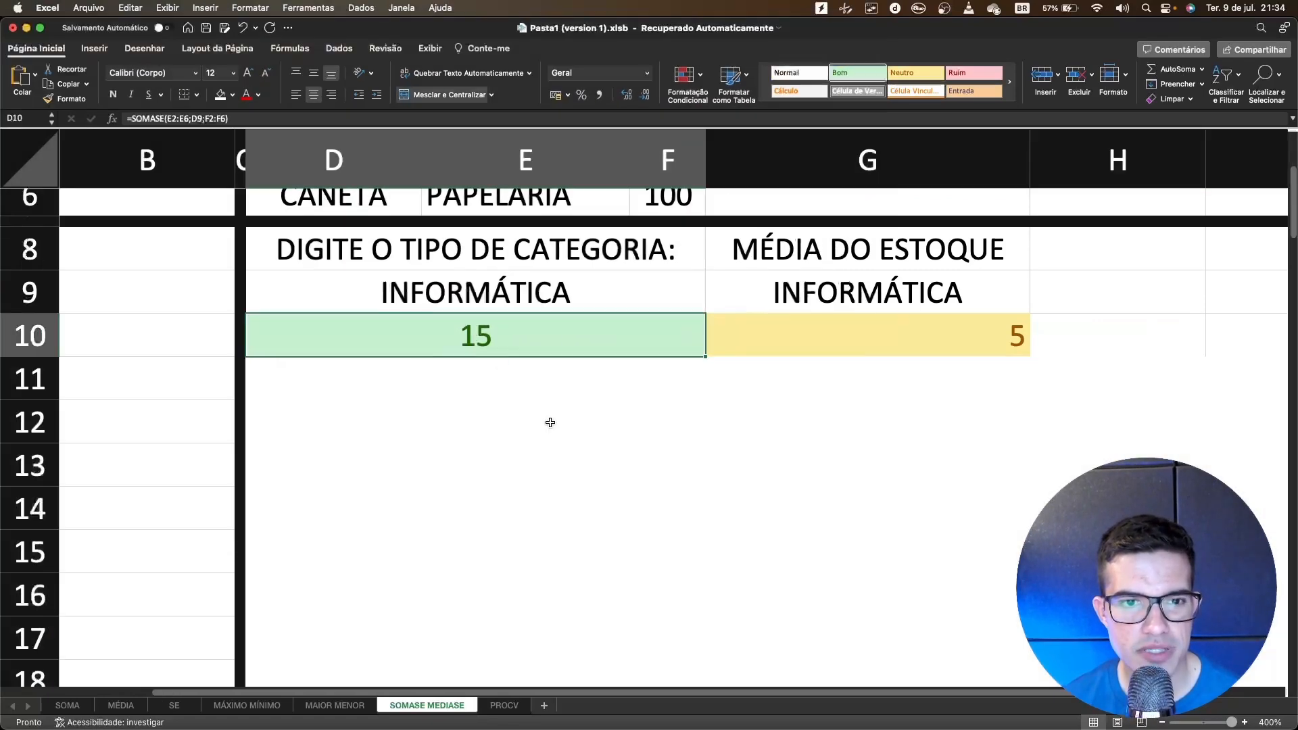
Fill the whole of row 12 with dark grey as a header band
scroll(600, 392, down, 5)
scroll(593, 460, right, 3)
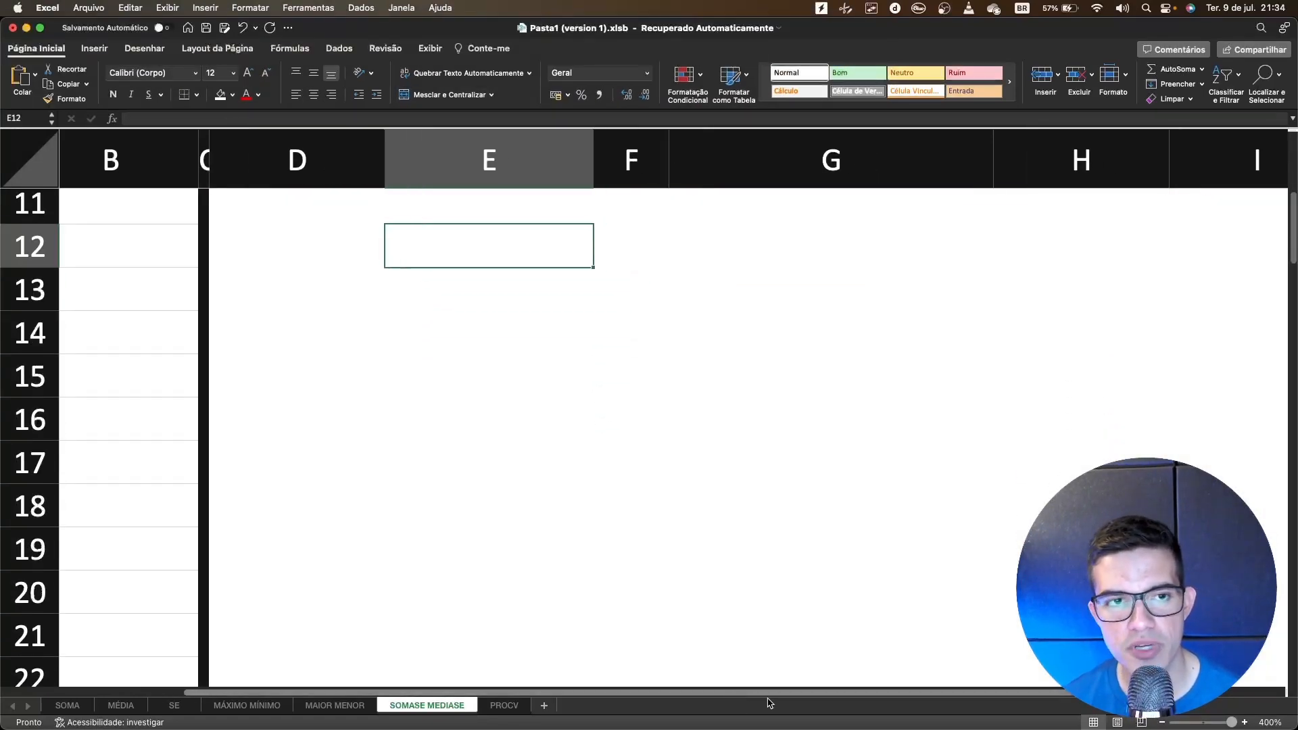
scroll(590, 461, up, 2)
scroll(587, 459, down, 1)
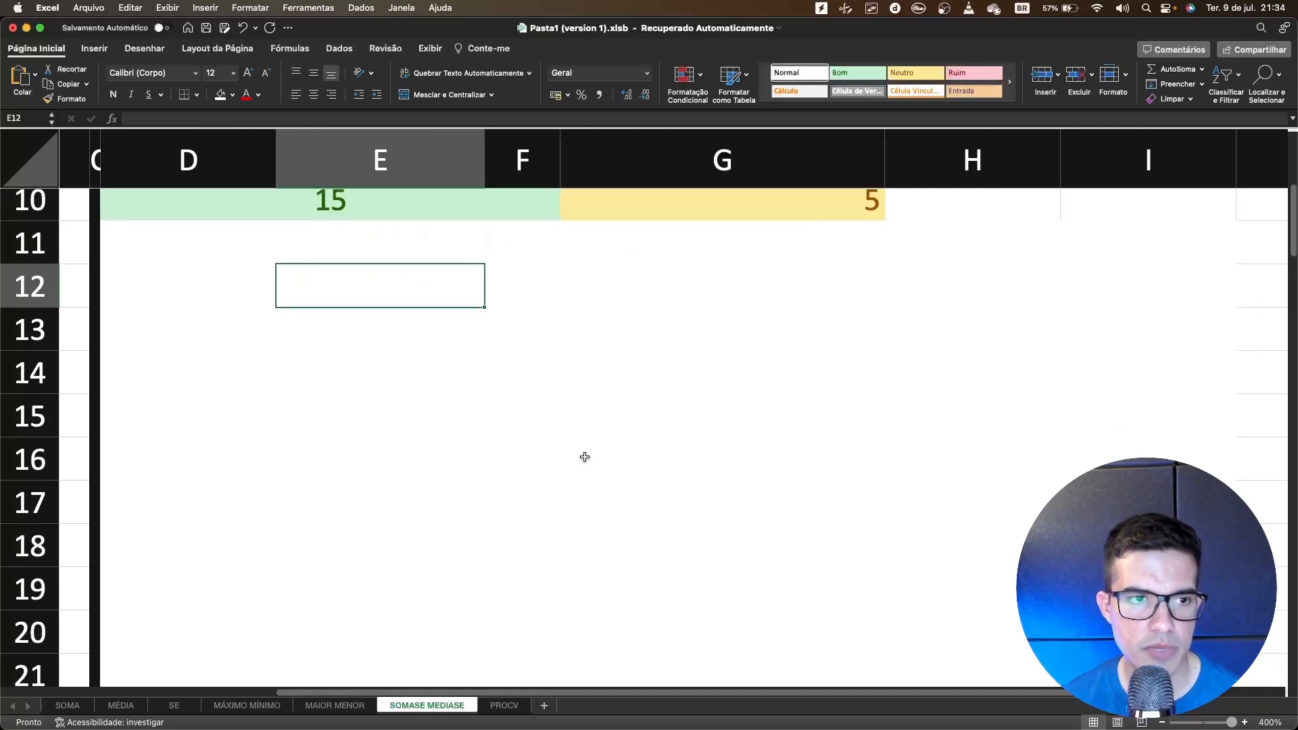
scroll(599, 562, right, 1)
scroll(406, 439, down, 1)
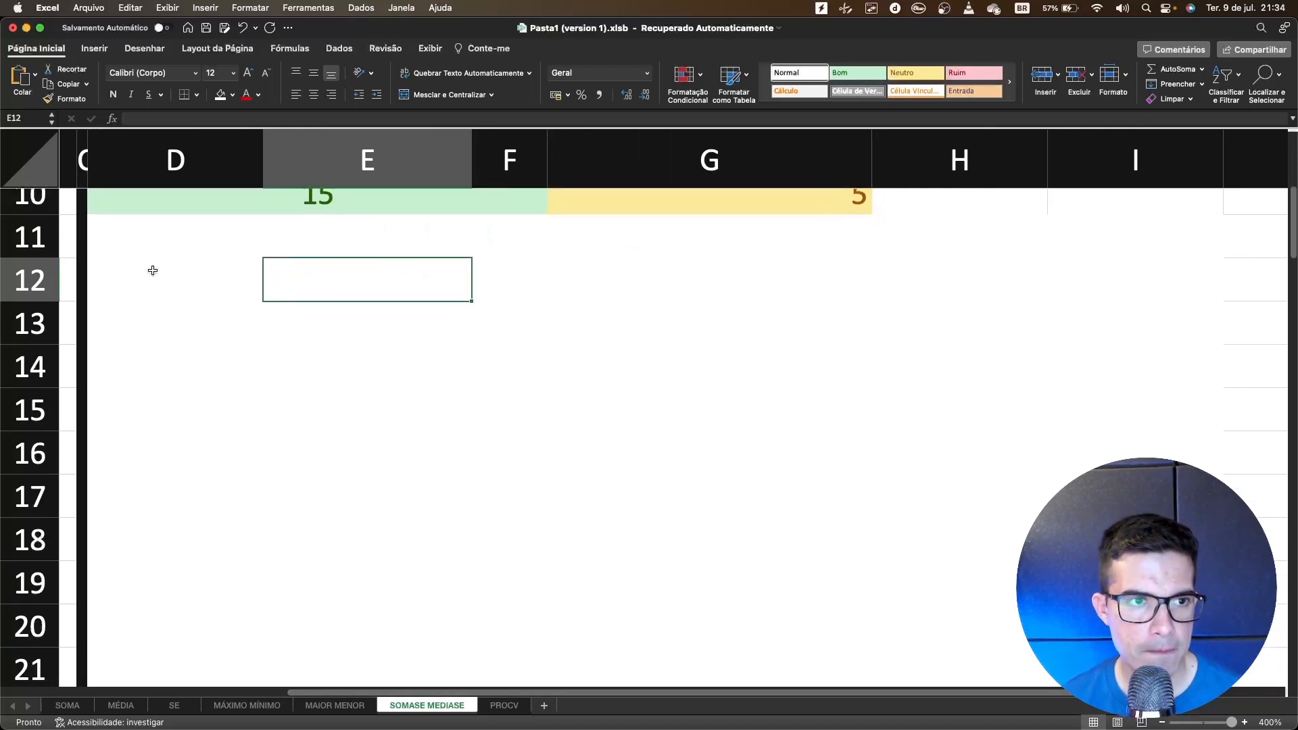
click(39, 266)
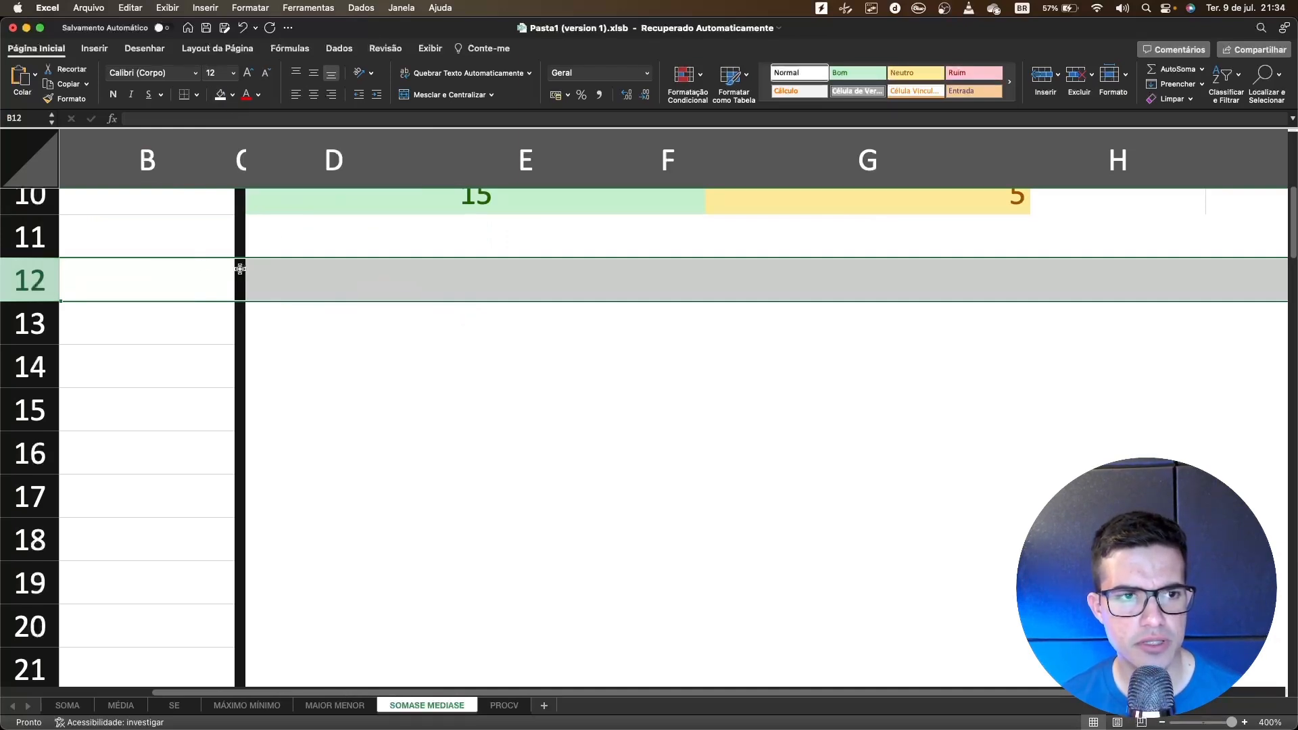
click(232, 94)
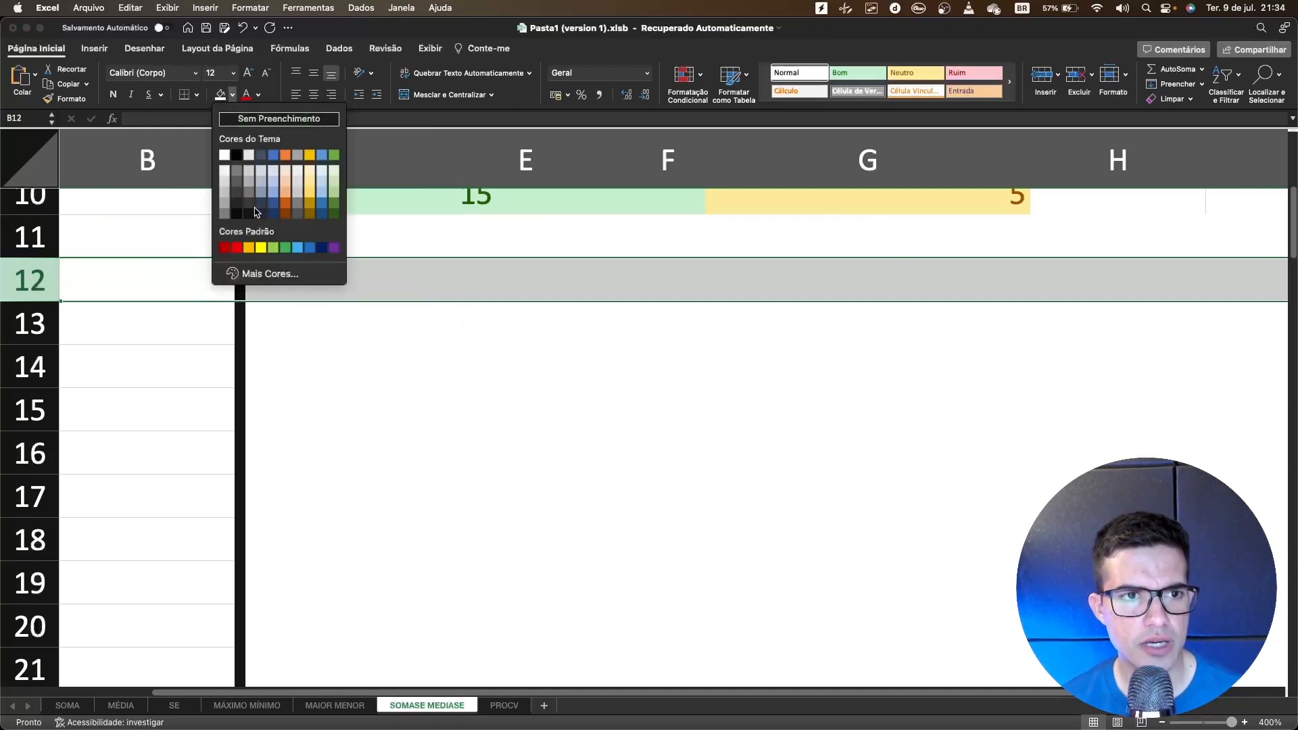
click(255, 211)
click(439, 284)
Enter the header text "QUESTÃO SOMASE" in cell D12
click(343, 279)
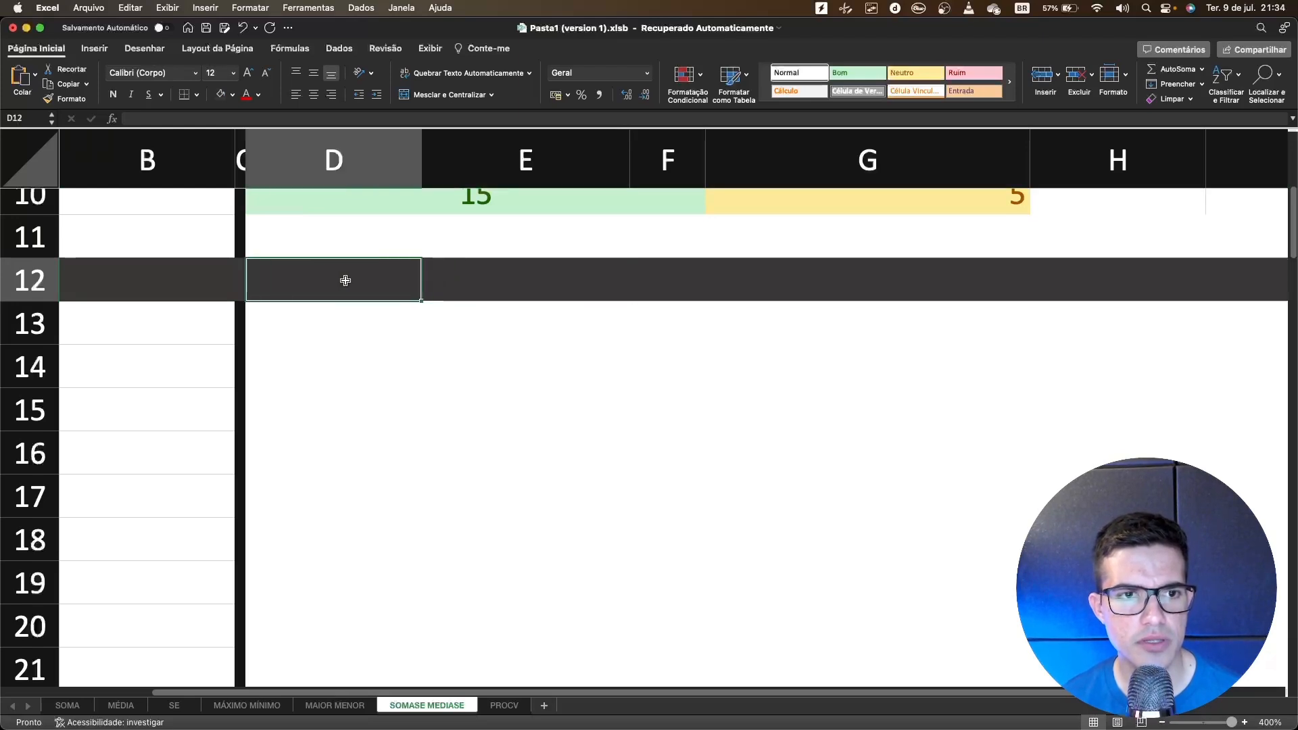
text(que)
key(BackSpace)
key(BackSpace)
key(BackSpace)
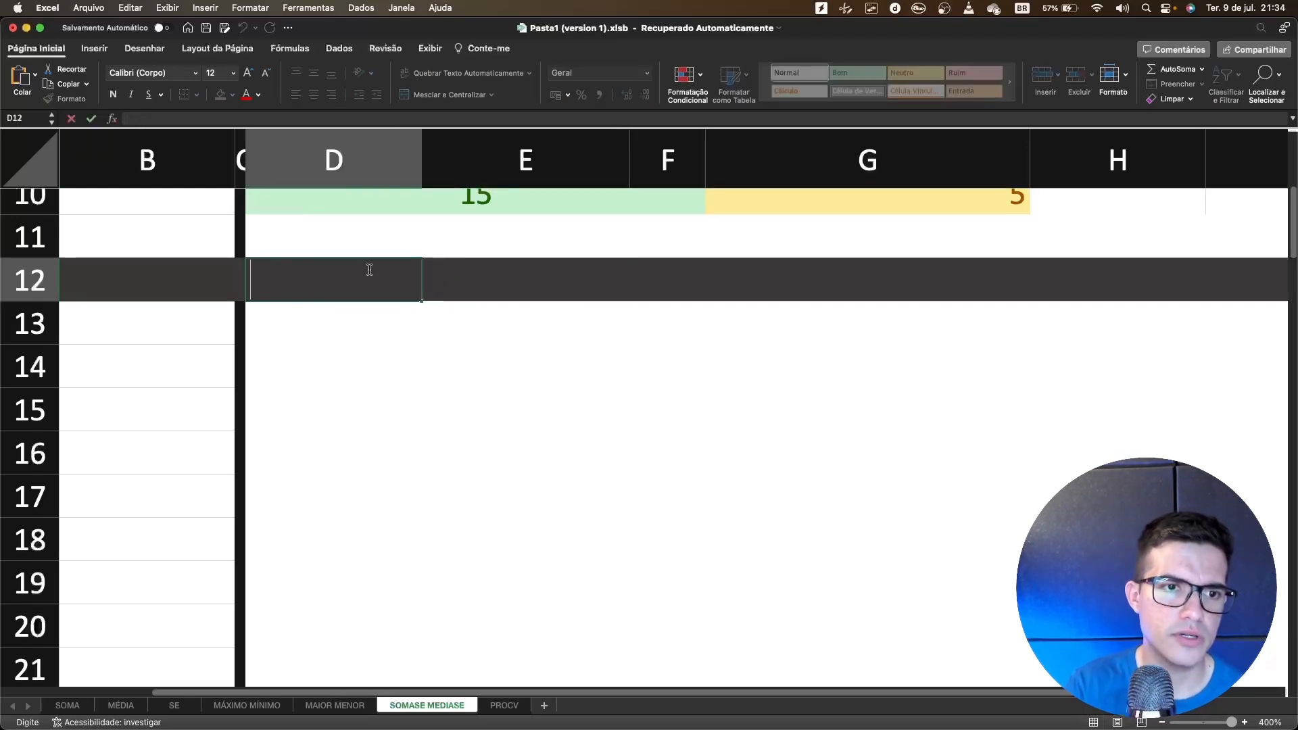
text(QUESTÃO)
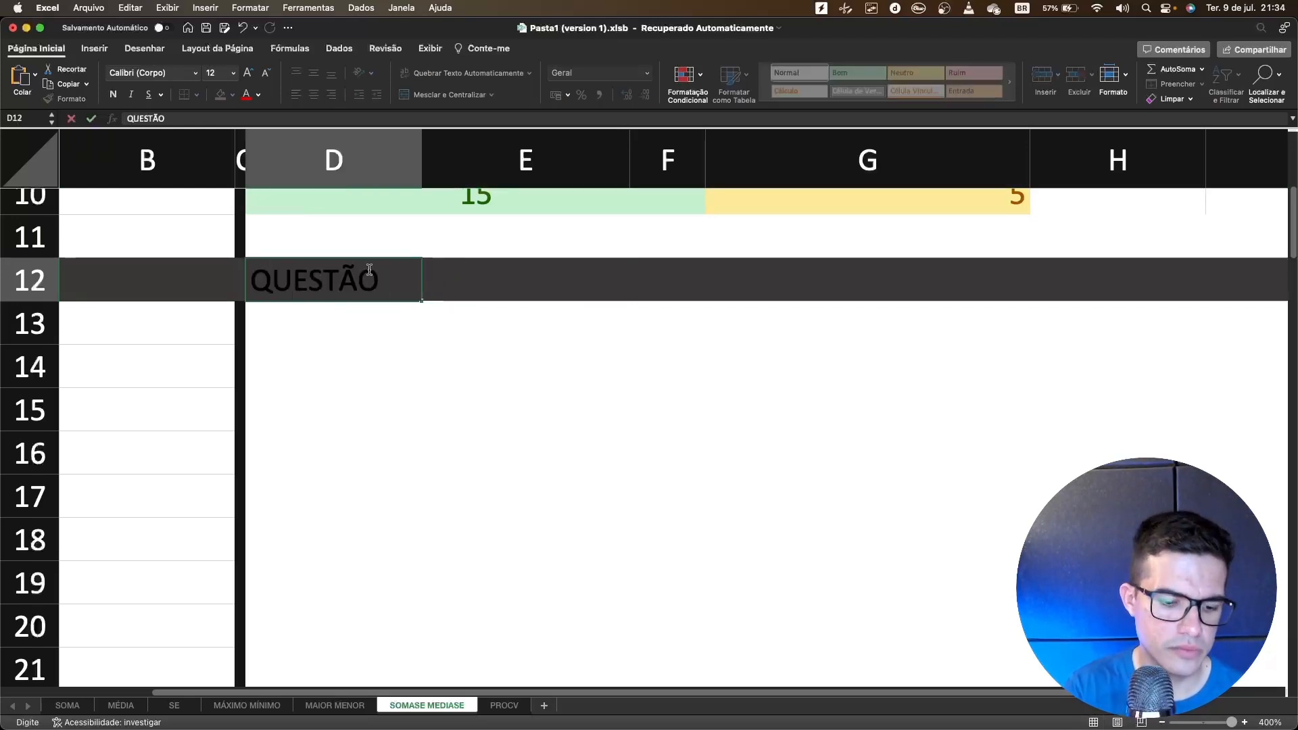
text( SOMas)
key(BackSpace)
key(BackSpace)
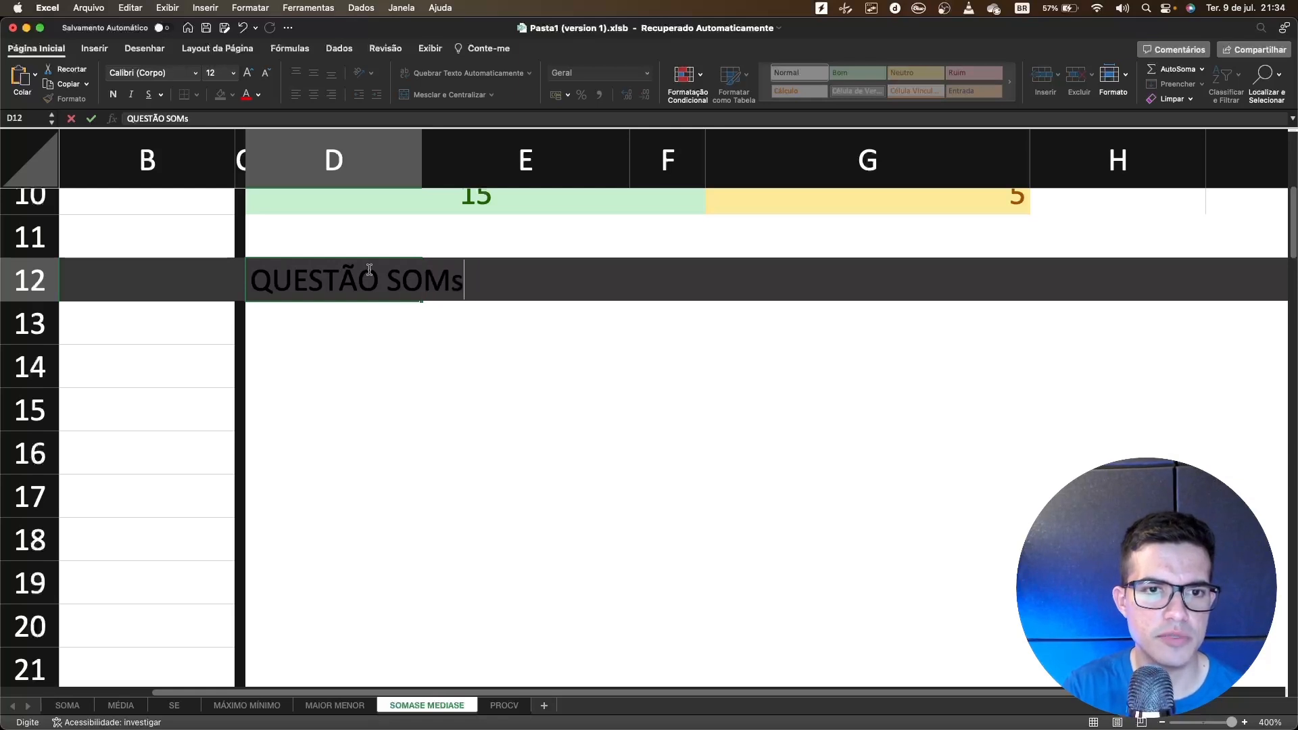
text(ASE)
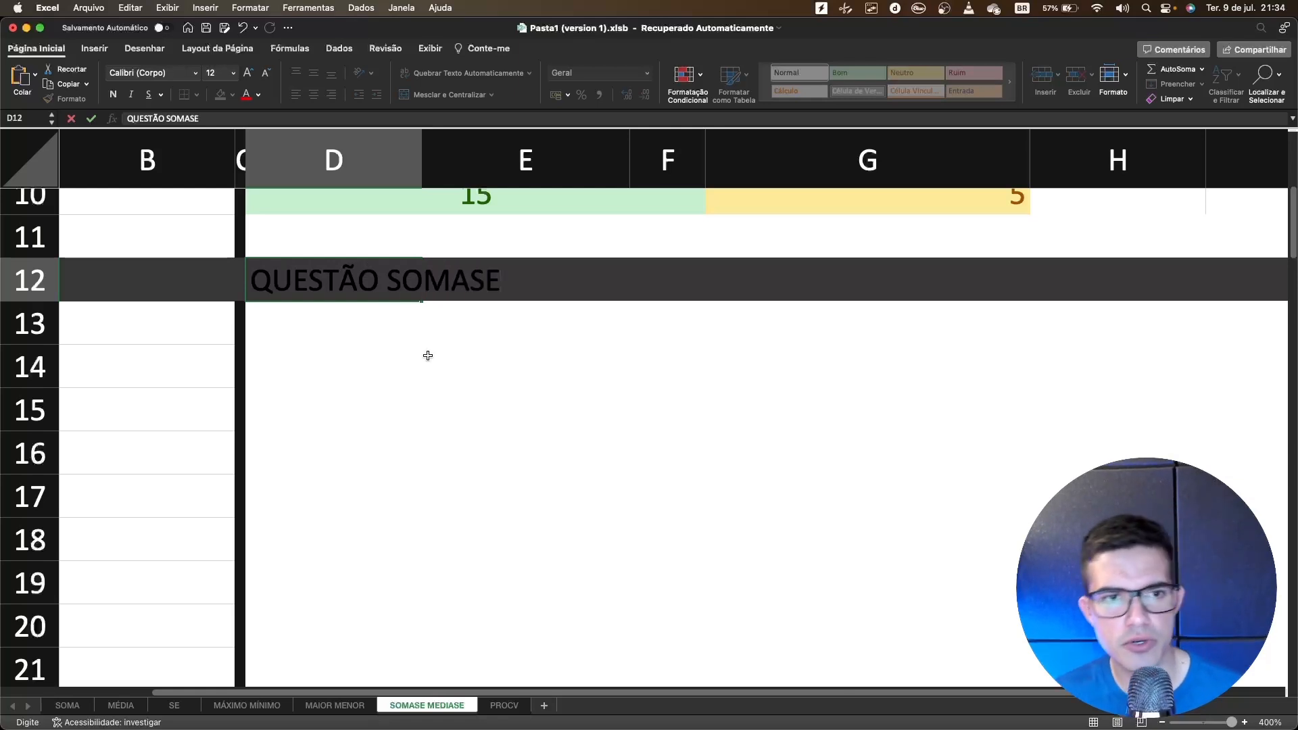
click(429, 357)
Make the header text in cell D12 bold and white
click(345, 280)
key(super+b)
click(258, 94)
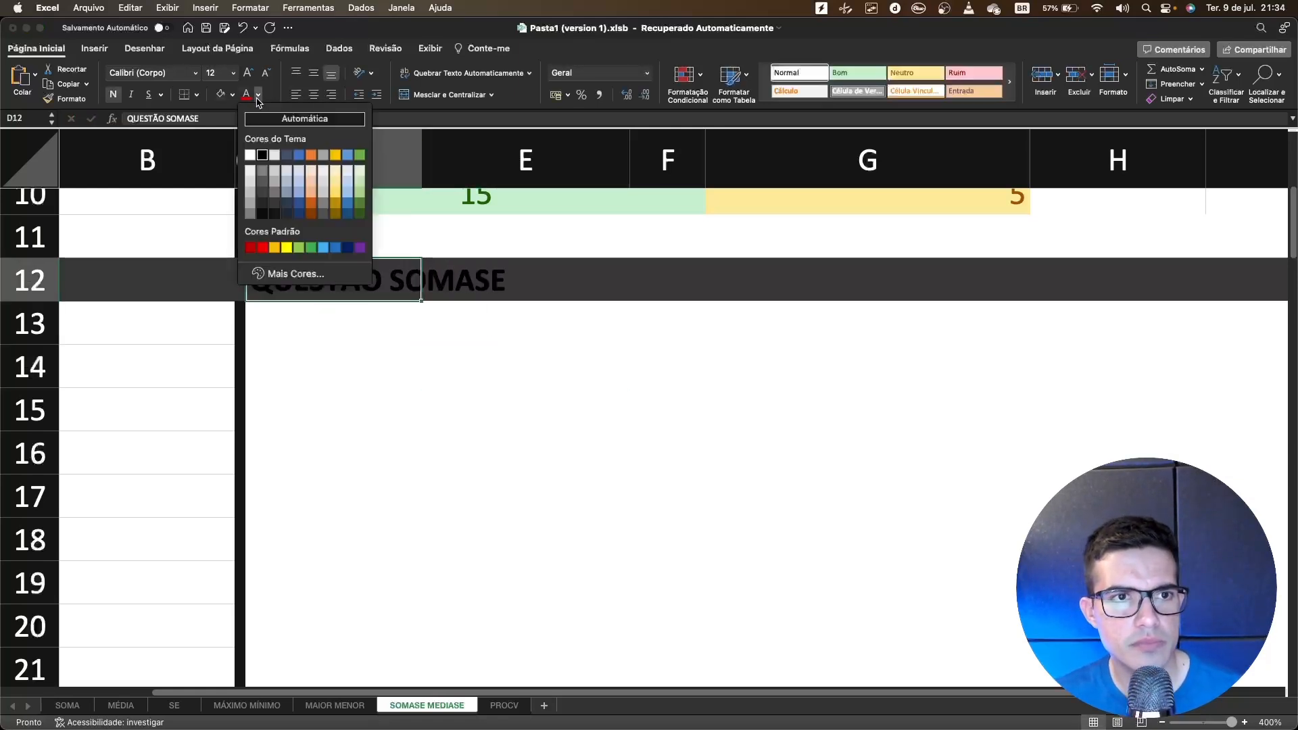
click(252, 155)
click(452, 311)
Centre the header in D12 and increase its indent until it sits over columns E to G
click(332, 276)
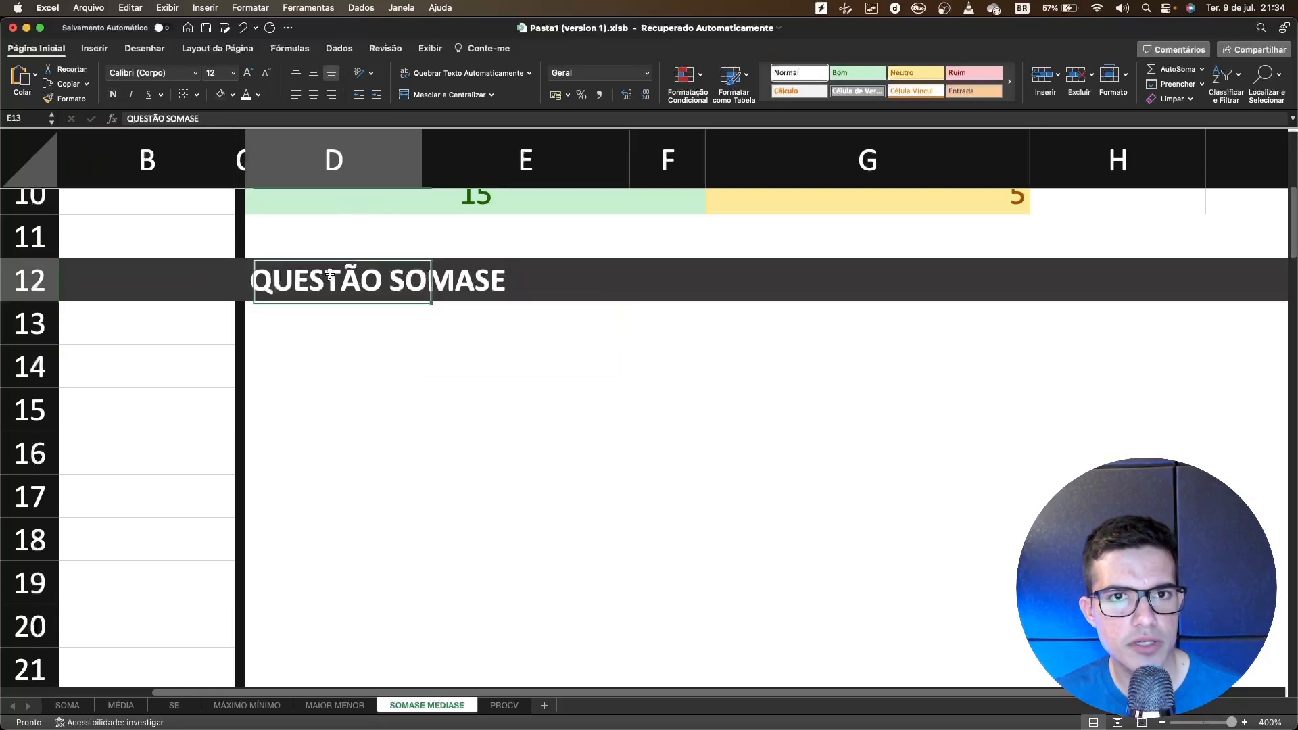
click(313, 94)
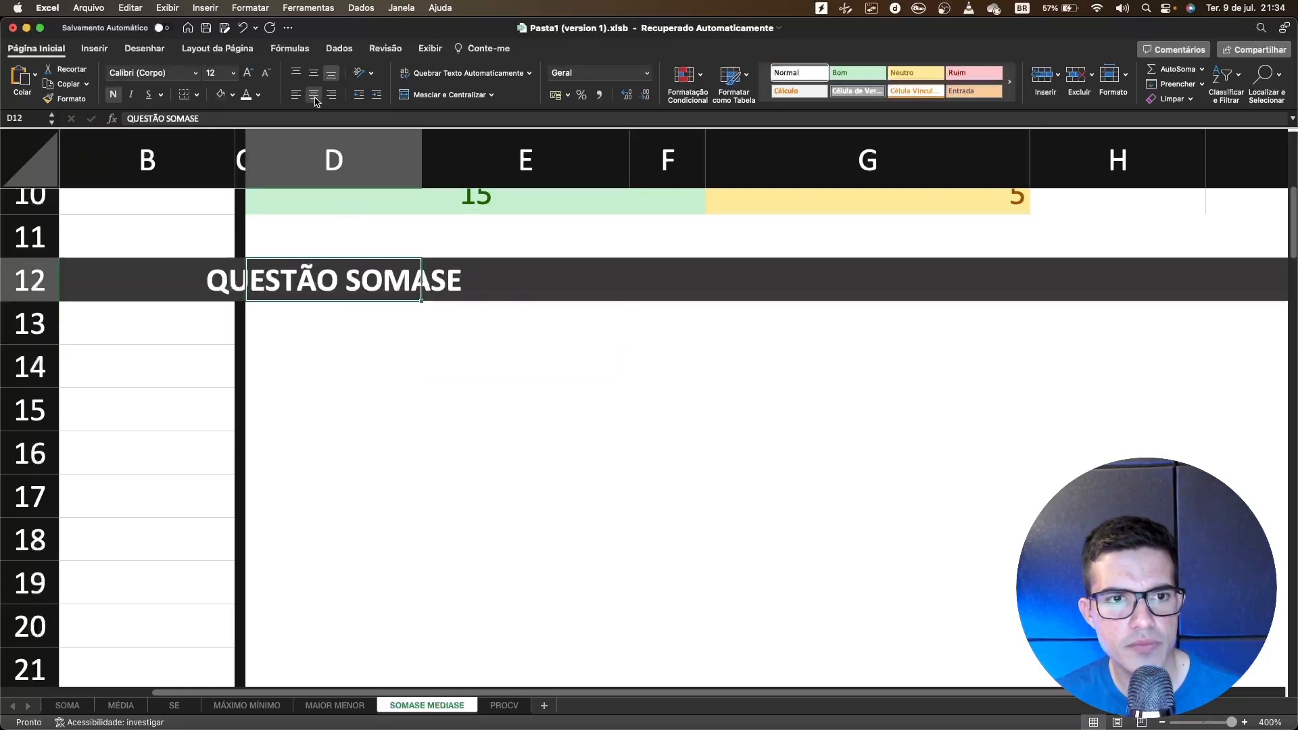
click(376, 95)
click(377, 95)
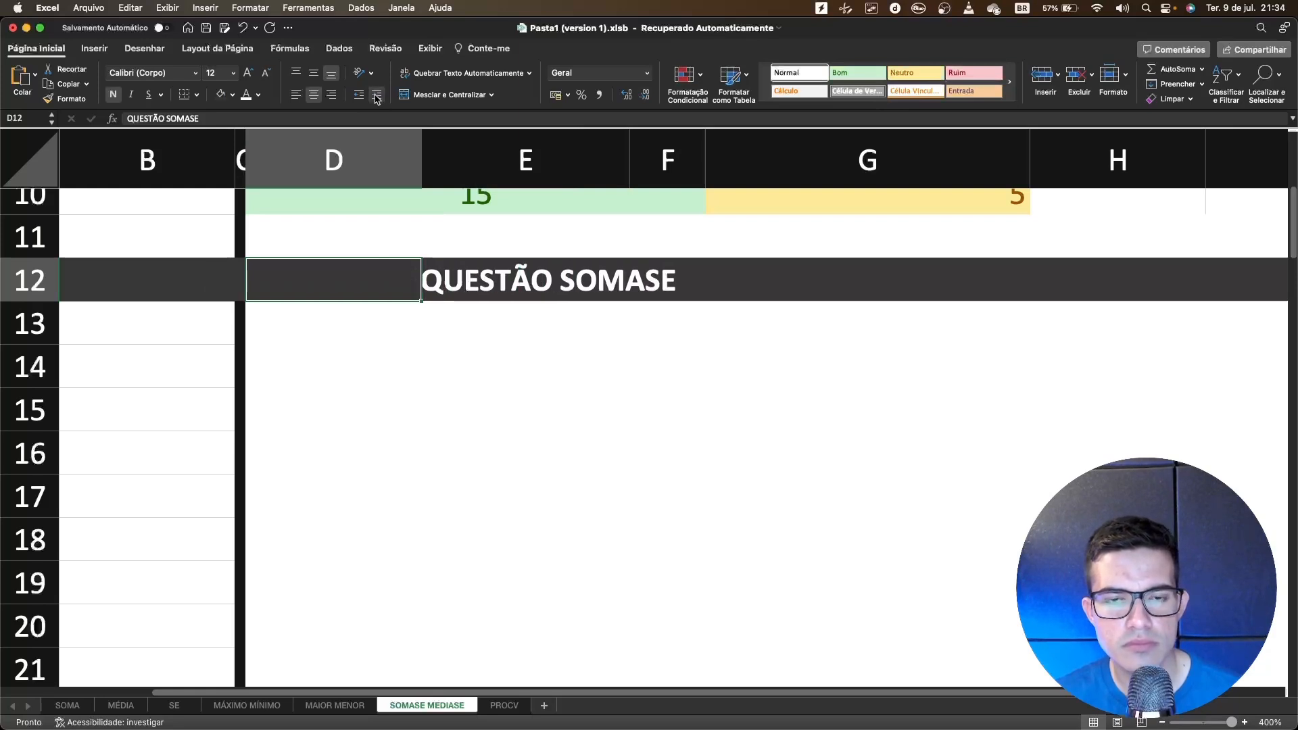
click(527, 412)
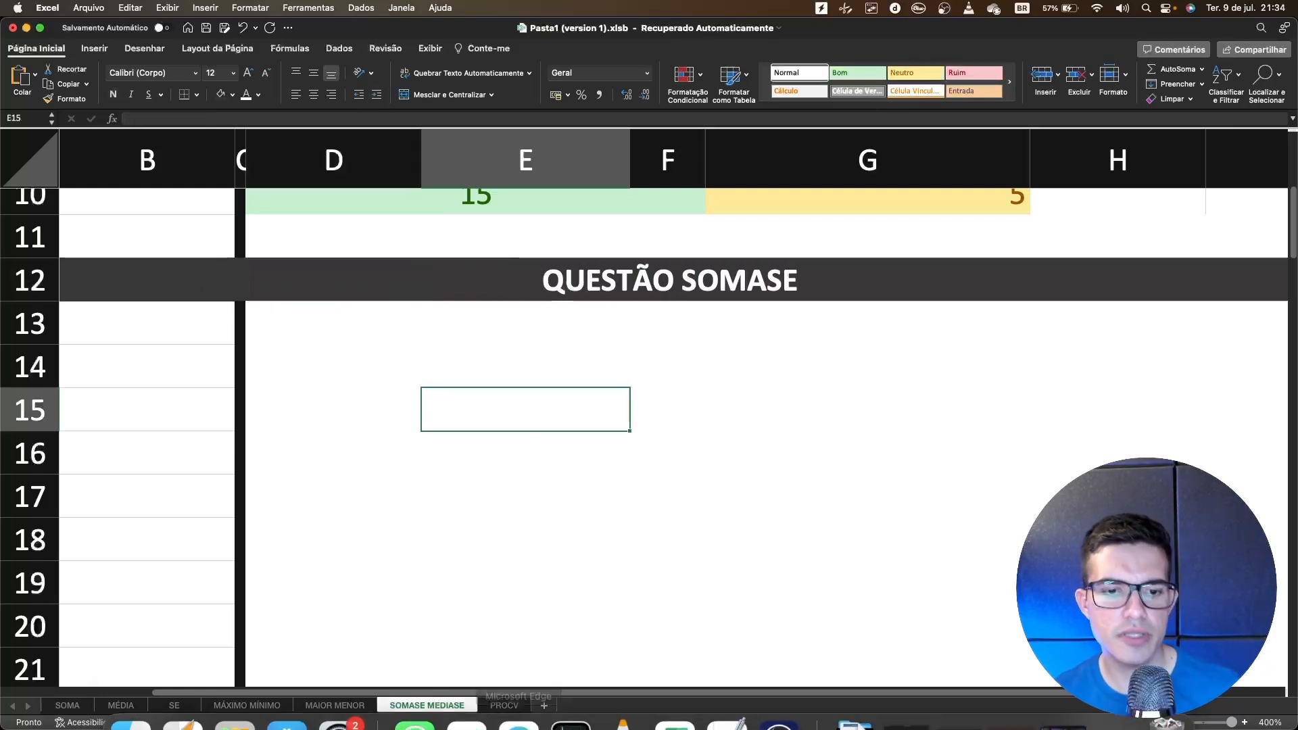
Switch to Microsoft Edge and copy a screen capture of the IBFC 2020 SAEB-BA question with its five alternatives to the clipboard
mouse_move(466, 706)
click(518, 696)
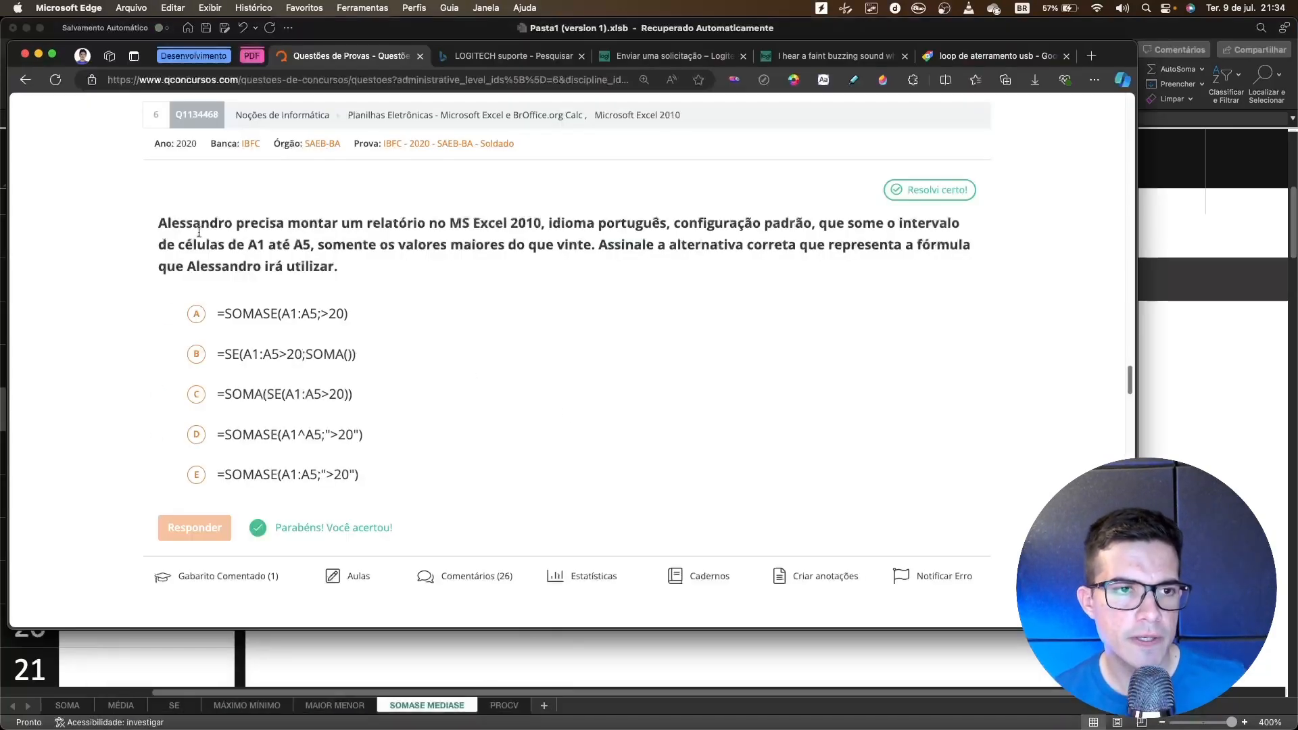
key(super+shift+4)
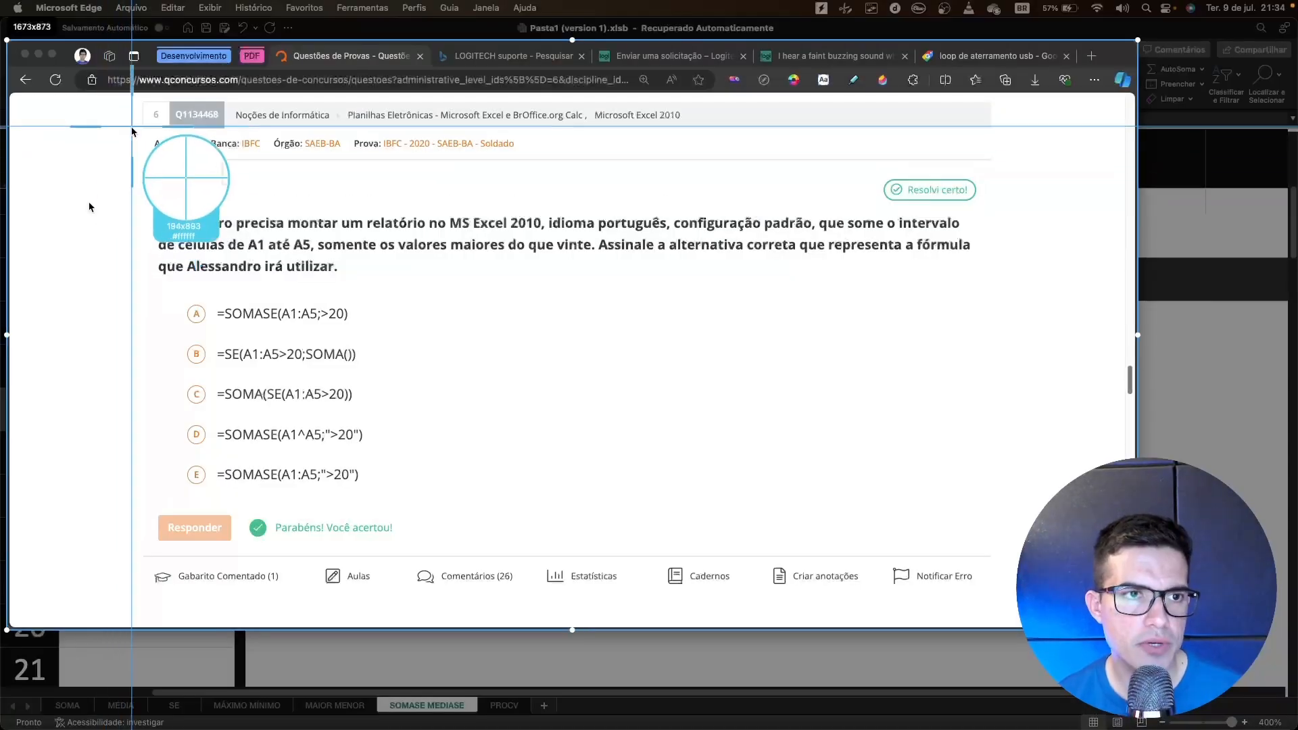
mouse_move(142, 129)
mouse_down()
mouse_move(707, 335)
mouse_move(999, 513)
mouse_move(992, 549)
mouse_move(990, 504)
mouse_up()
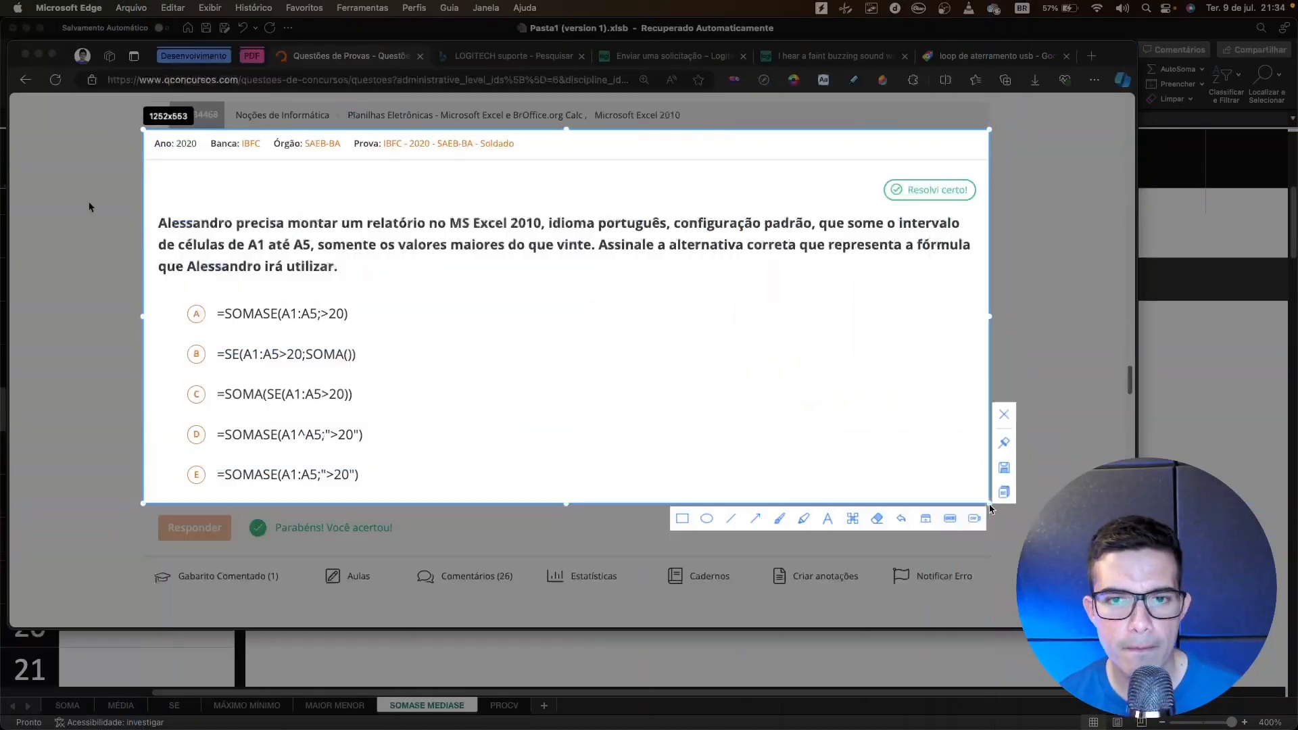
click(1003, 494)
Switch back to Excel, paste the question image and place it, slightly reduced, below the QUESTÃO SOMASE header from column D
key(super+Tab)
key(super+v)
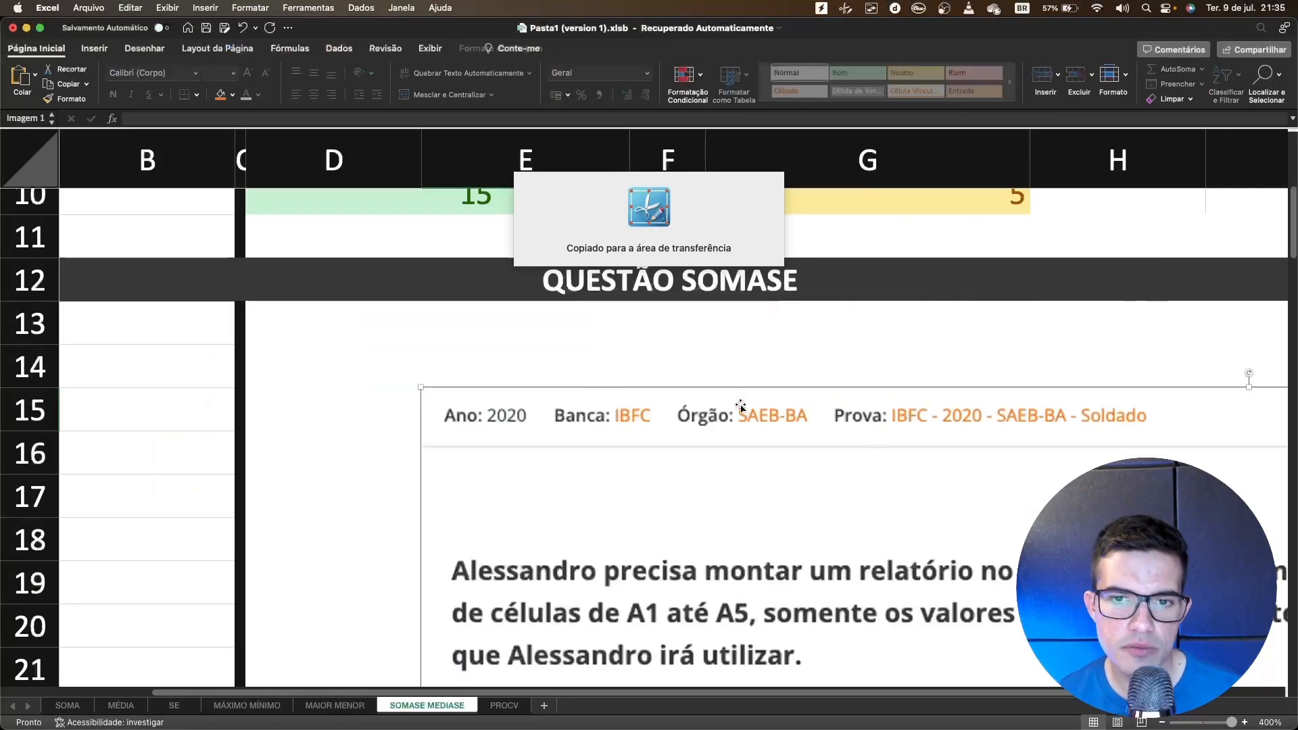
drag(421, 302, 401, 338)
Underline "A1 até A5" and "valores maiores do que vinte" in the question with the blue pen
scroll(904, 410, down, 4)
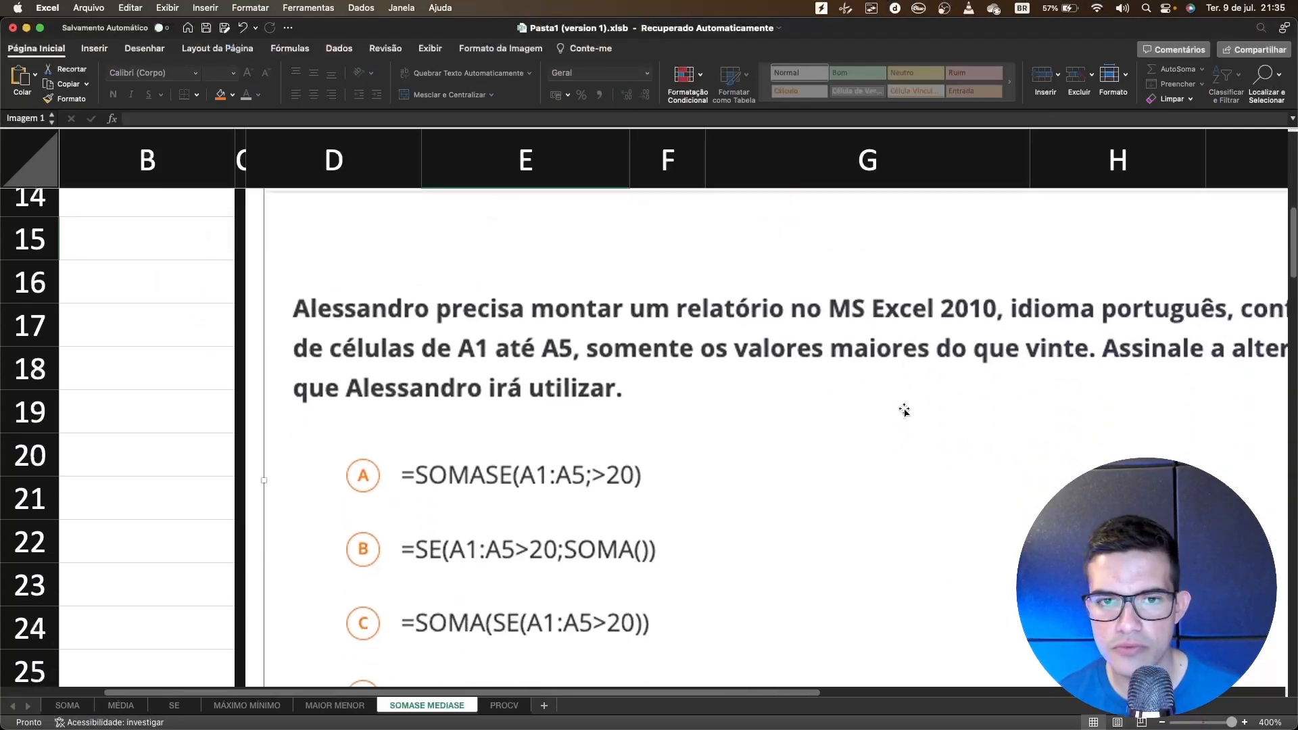
drag(811, 687, 996, 711)
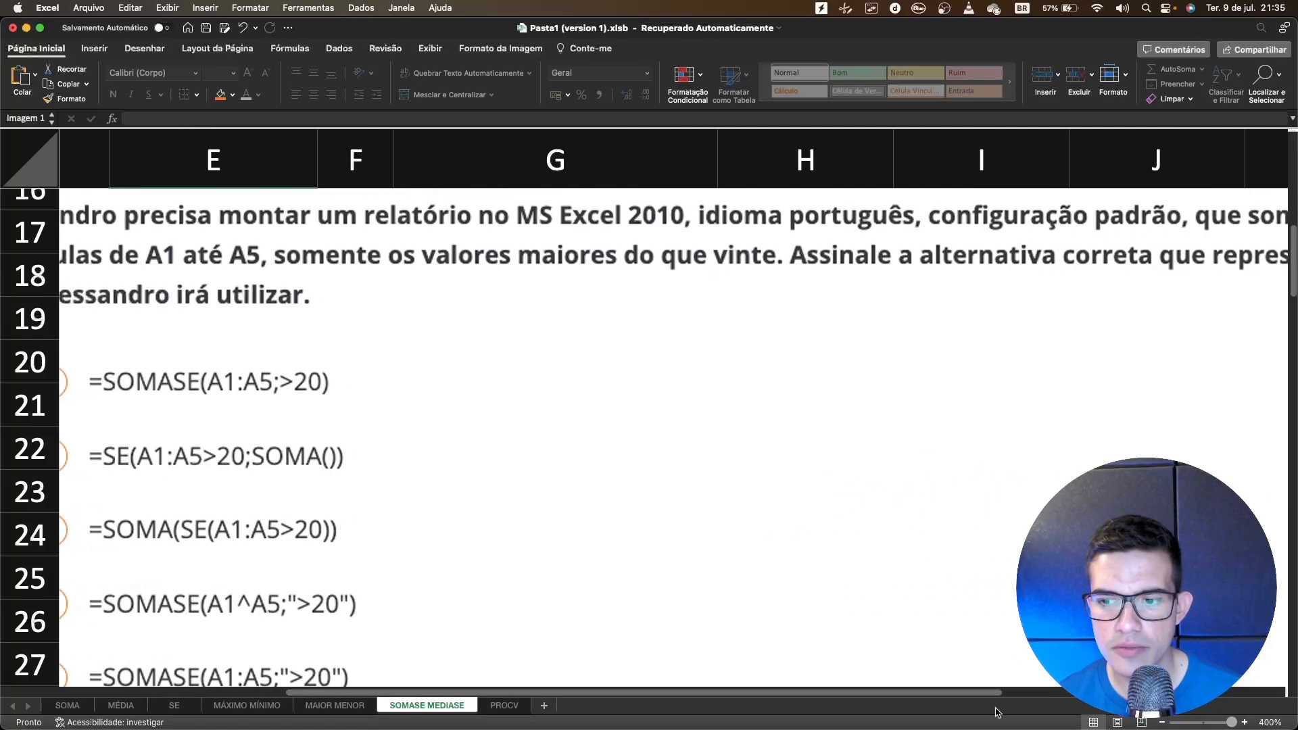
drag(1230, 723, 1223, 722)
scroll(1061, 480, down, 2)
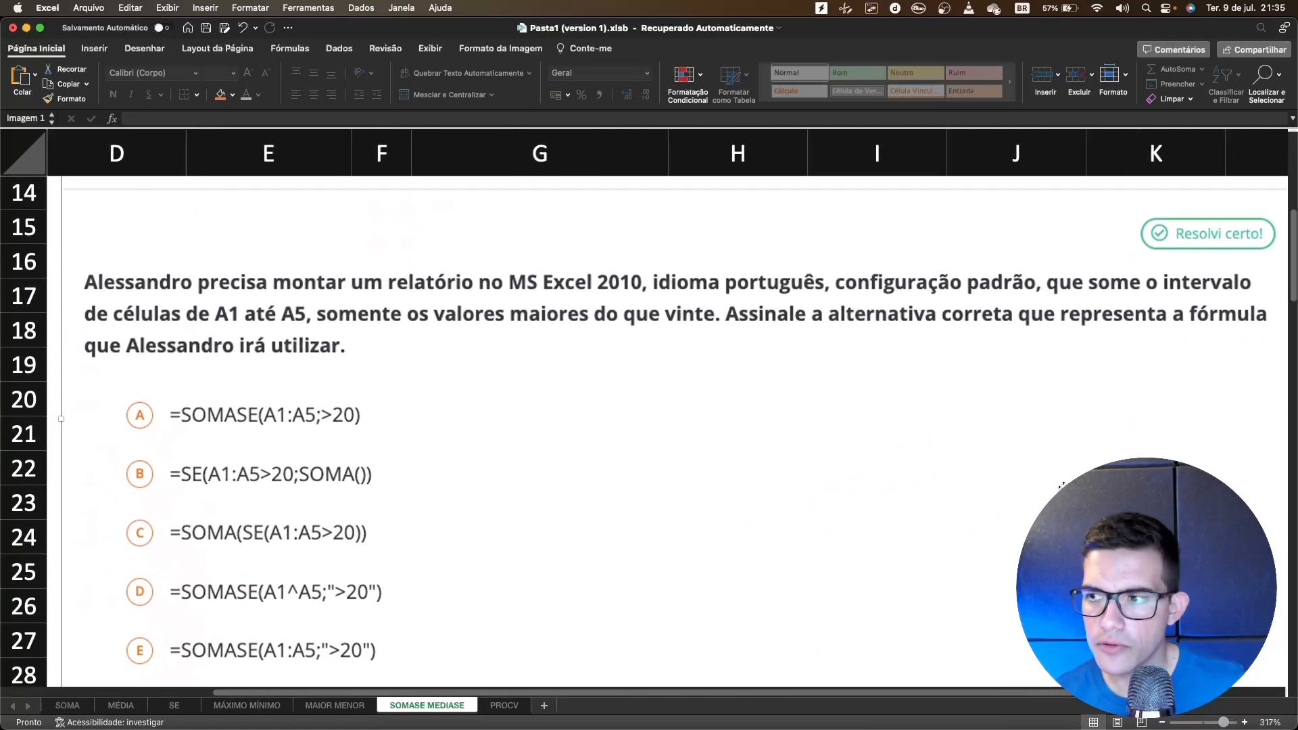
scroll(1061, 480, down, 1)
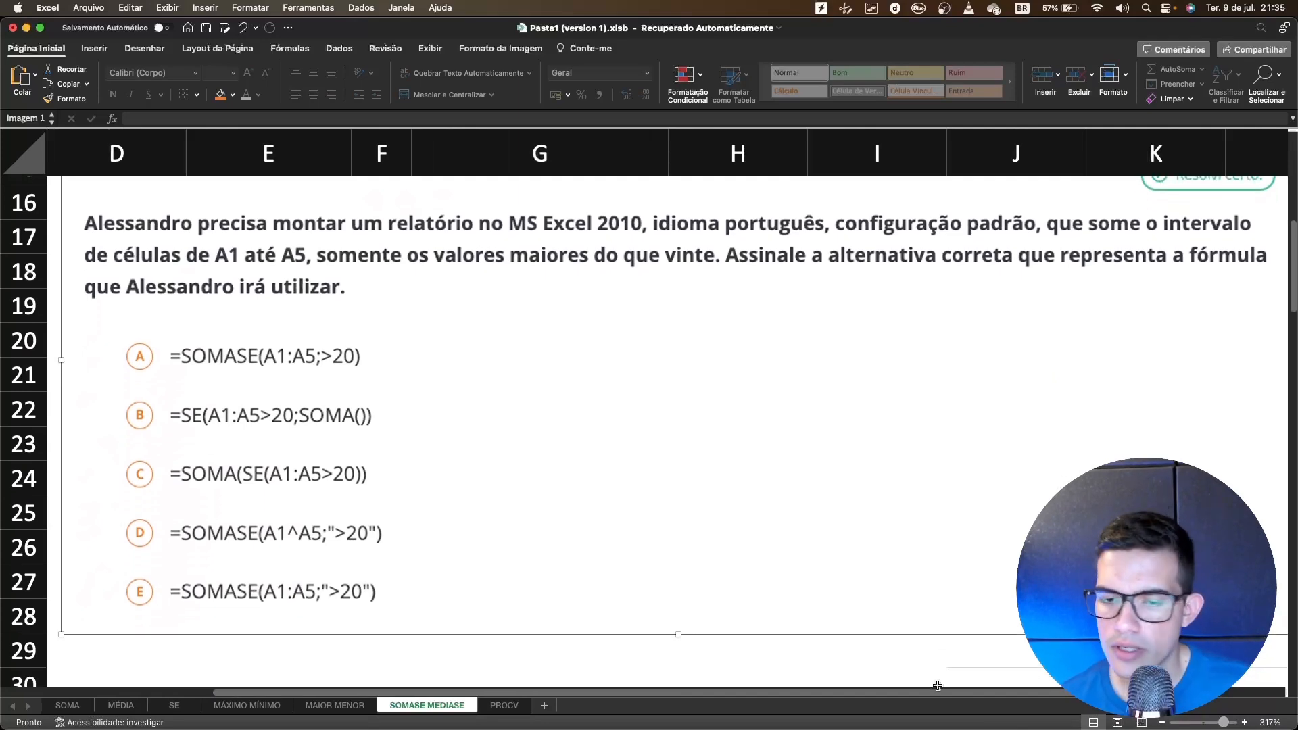
scroll(901, 697, right, 2)
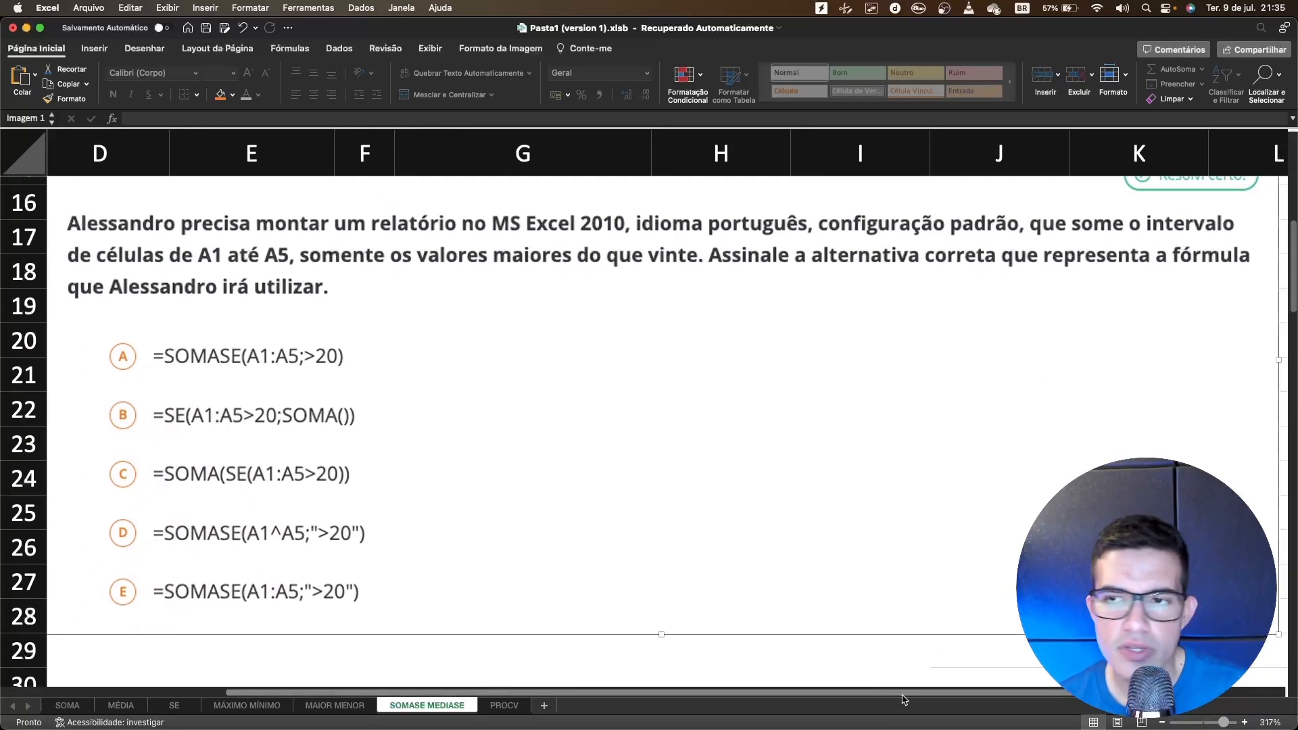
scroll(892, 516, down, 1)
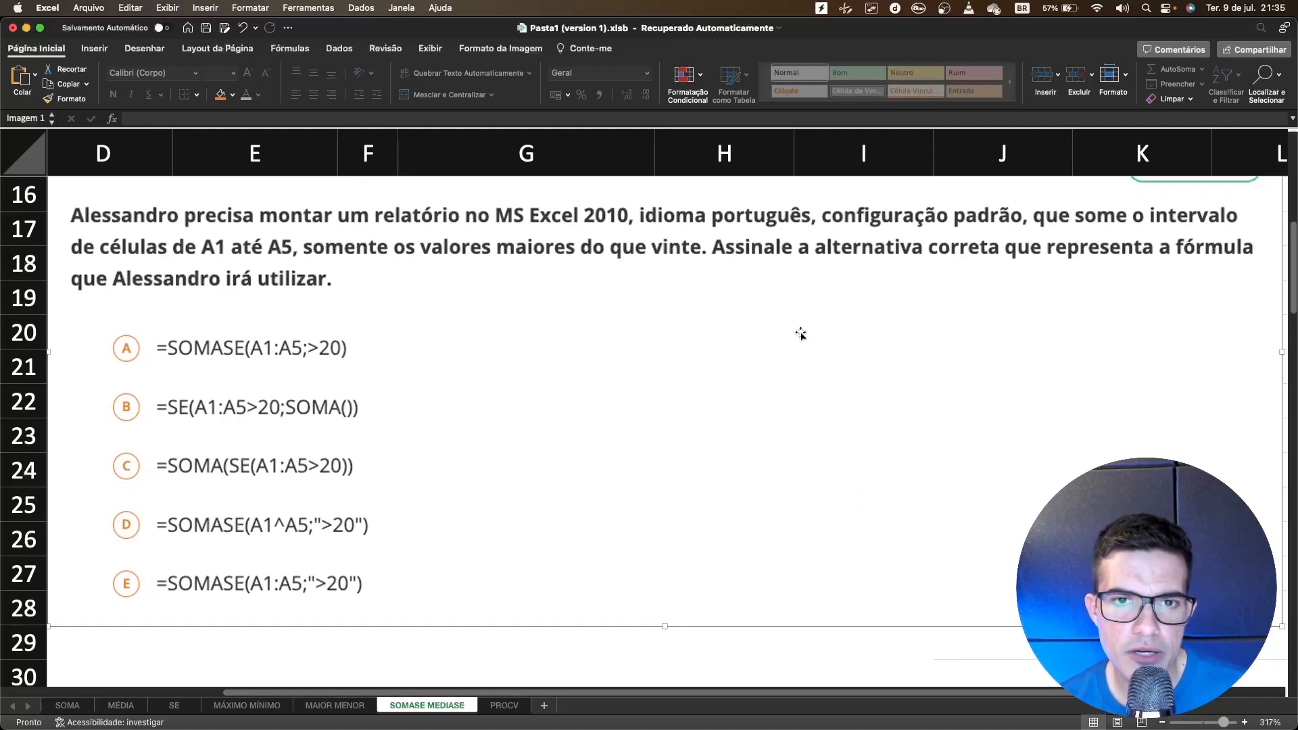
click(144, 48)
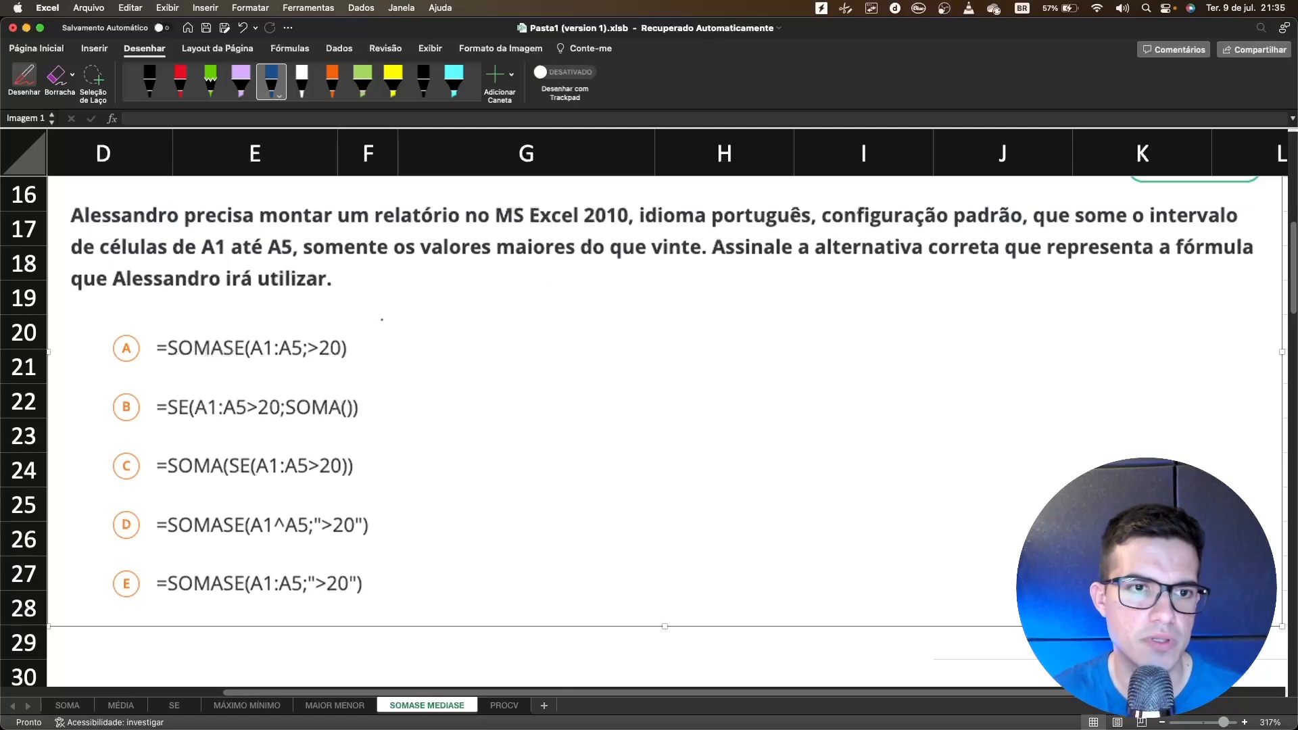
drag(197, 259, 292, 256)
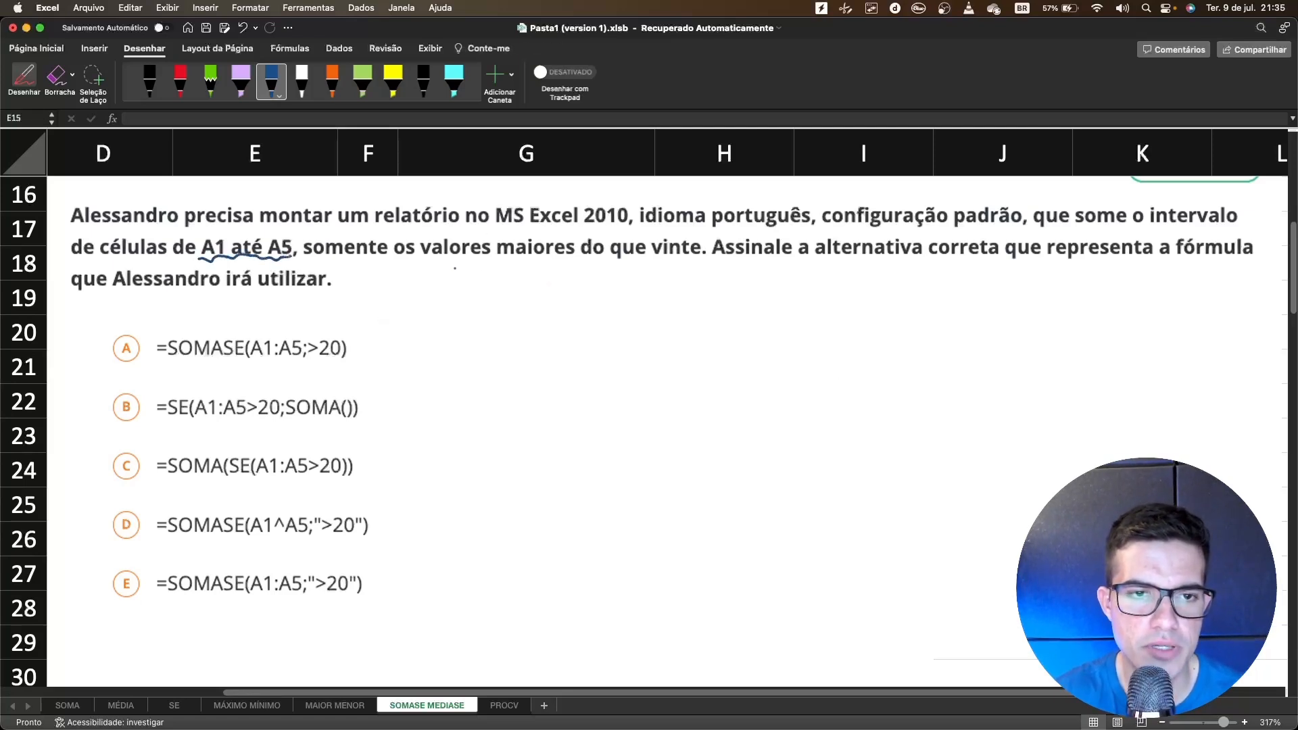
drag(454, 267, 686, 262)
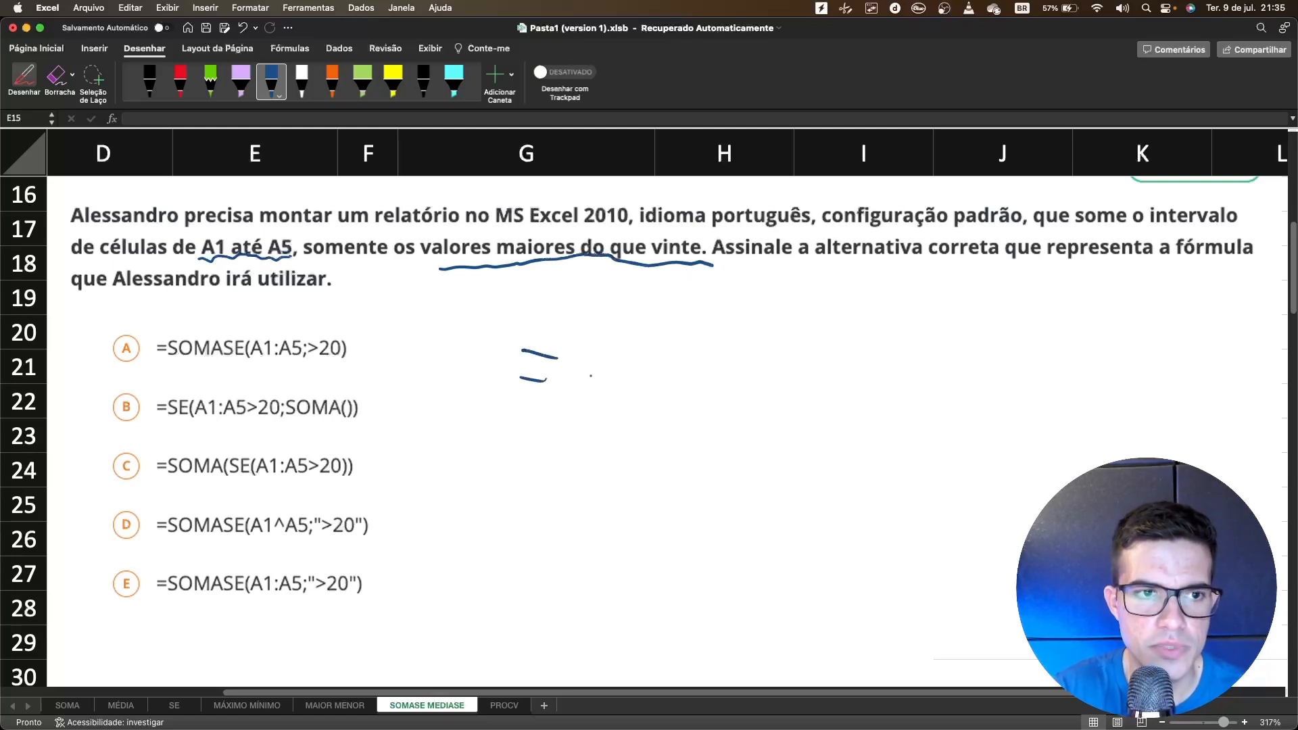
Handwrite "SOMASE(A1:A5" with the blue pen after the equals sign, in the blank area beside alternative A
mouse_move(577, 362)
mouse_down()
mouse_move(610, 353)
mouse_move(654, 385)
mouse_move(679, 384)
mouse_up()
drag(660, 373, 736, 370)
mouse_move(766, 312)
mouse_down()
mouse_move(728, 372)
mouse_move(762, 386)
mouse_up()
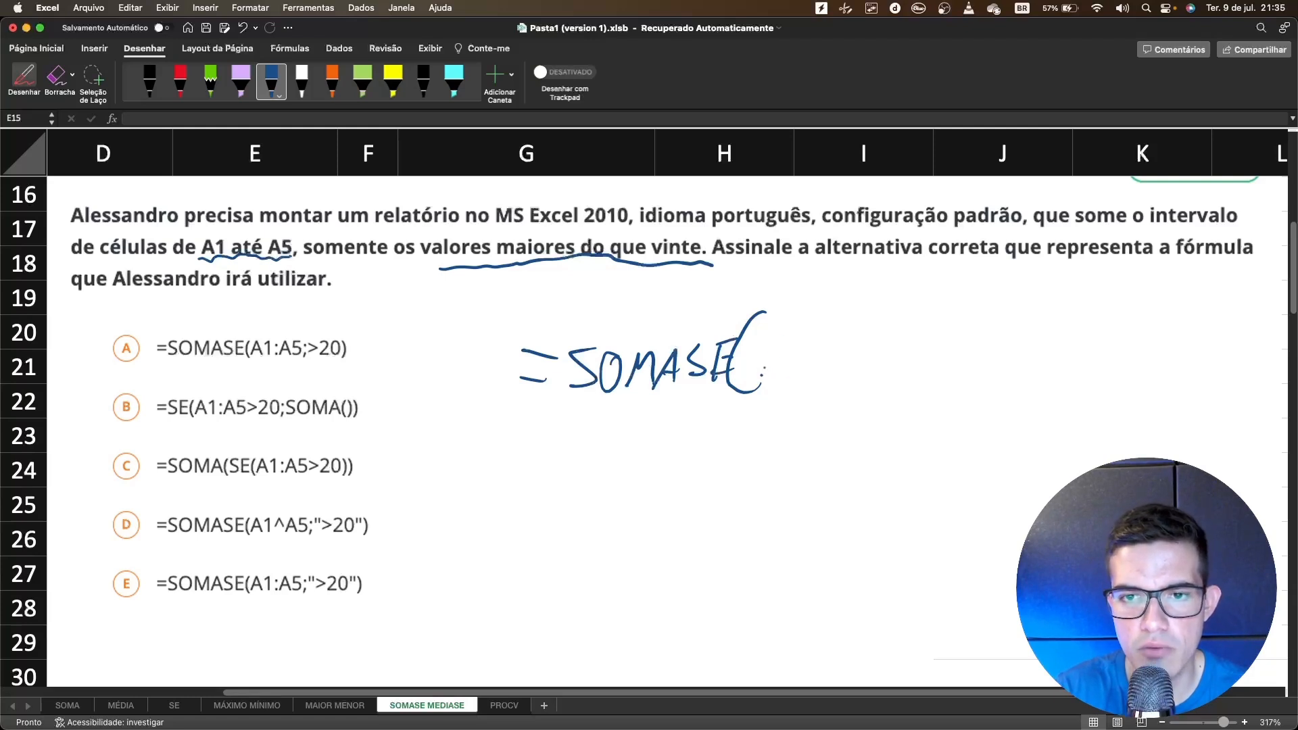
drag(762, 386, 788, 375)
drag(766, 371, 803, 377)
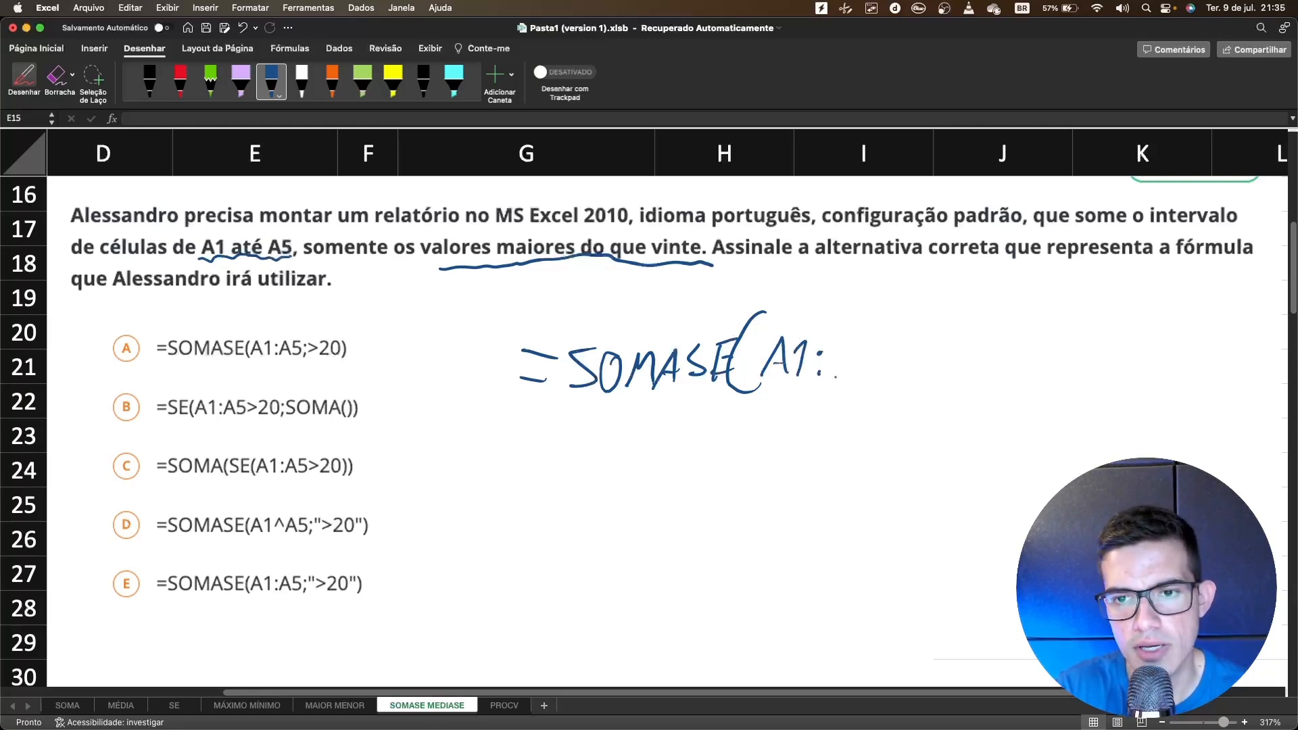
mouse_move(834, 379)
mouse_down()
mouse_move(861, 378)
mouse_move(893, 342)
mouse_up()
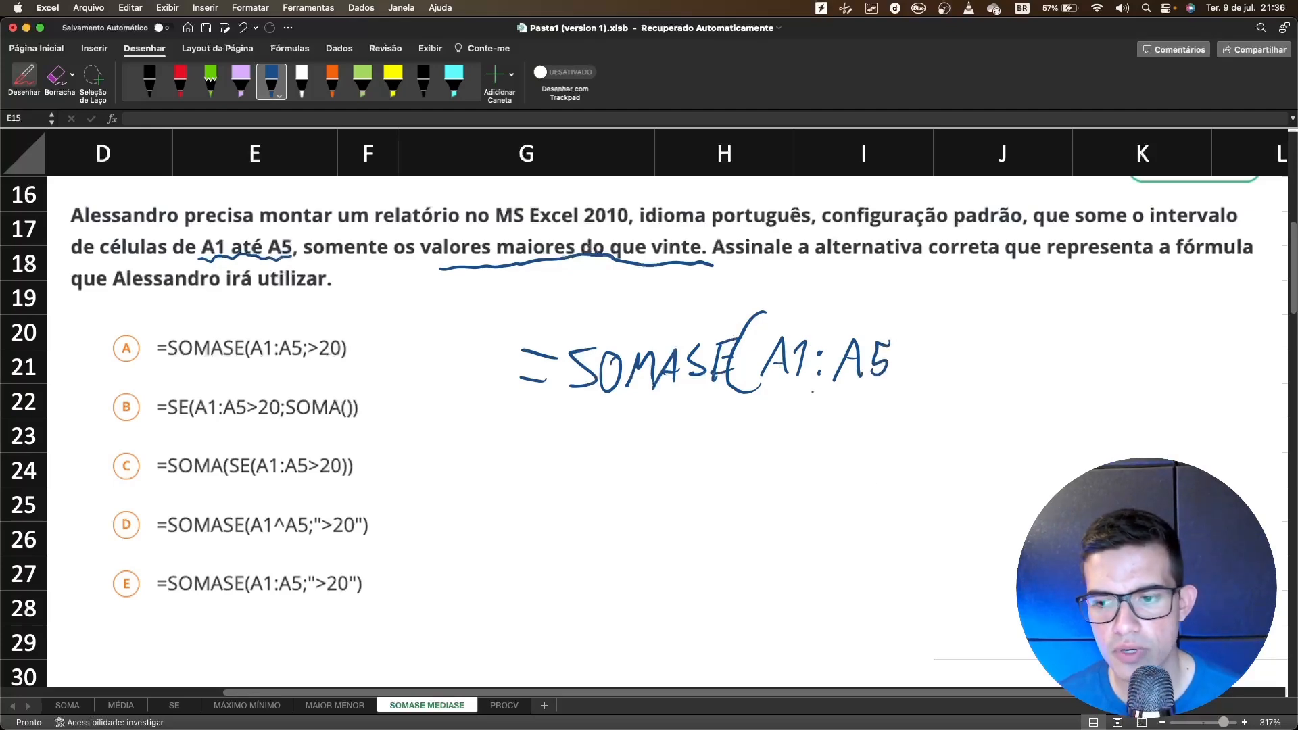
Complete the handwritten formula after A1:A5 with ;">20") in blue ink
drag(1225, 723, 1230, 722)
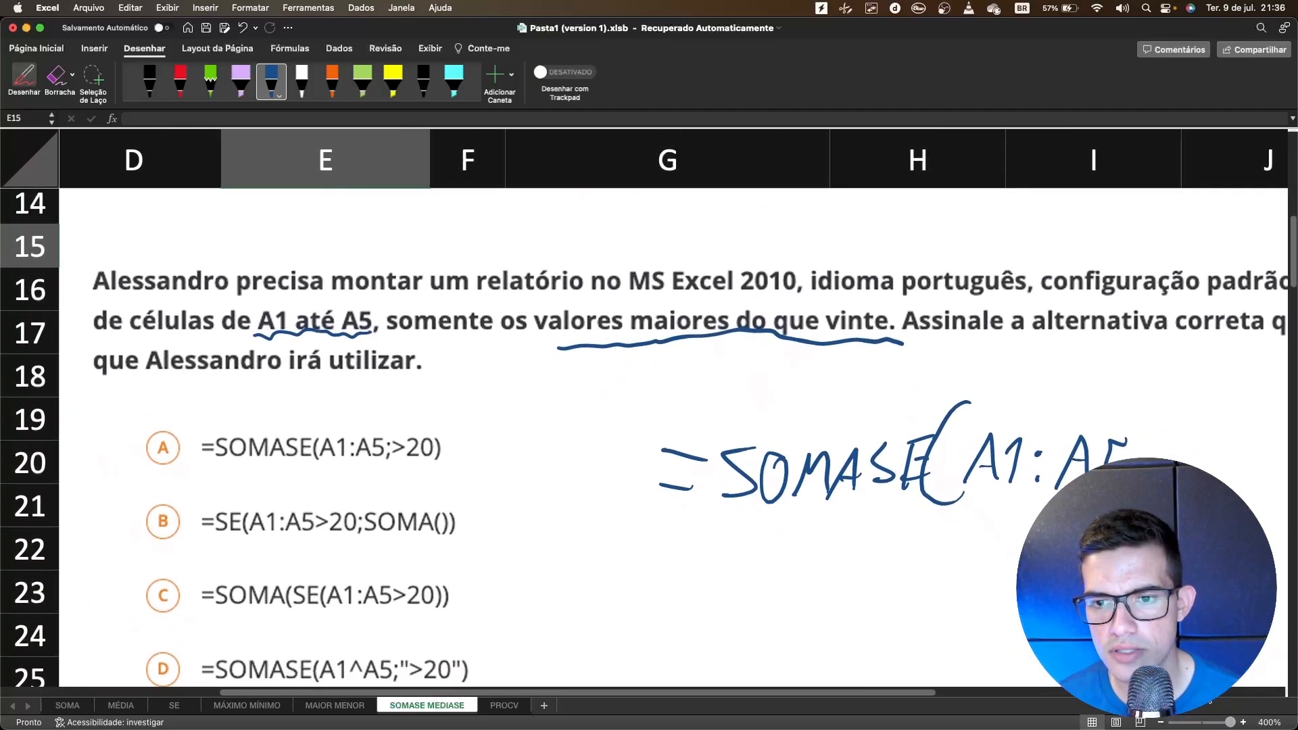
scroll(943, 703, right, 2)
scroll(943, 703, right, 3)
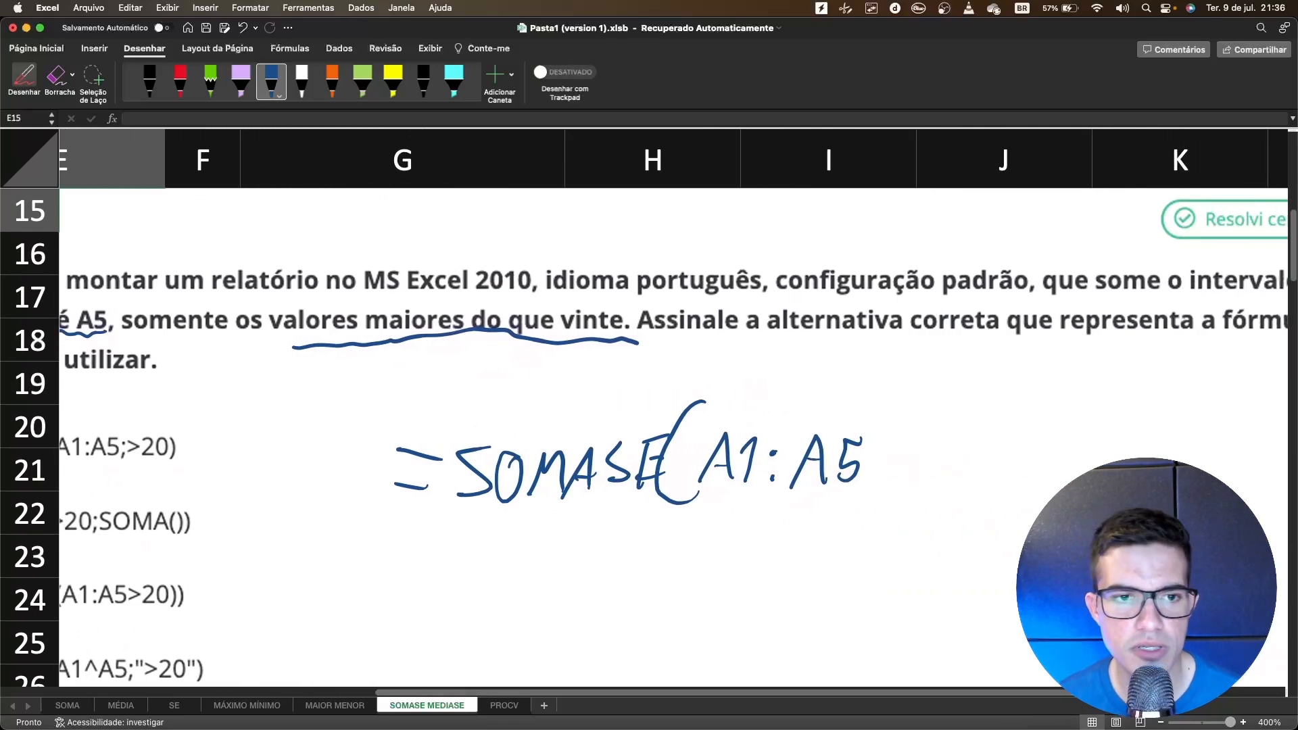
scroll(943, 704, down, 1)
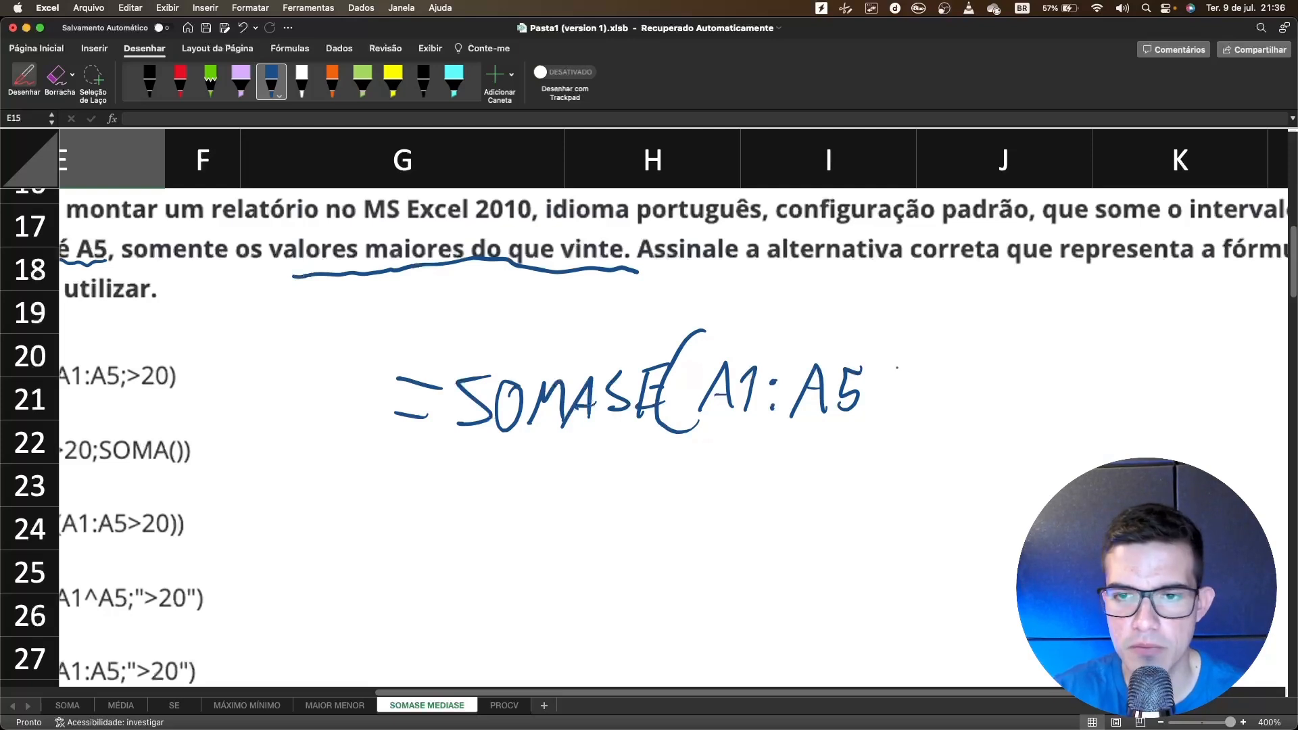
drag(880, 399, 866, 439)
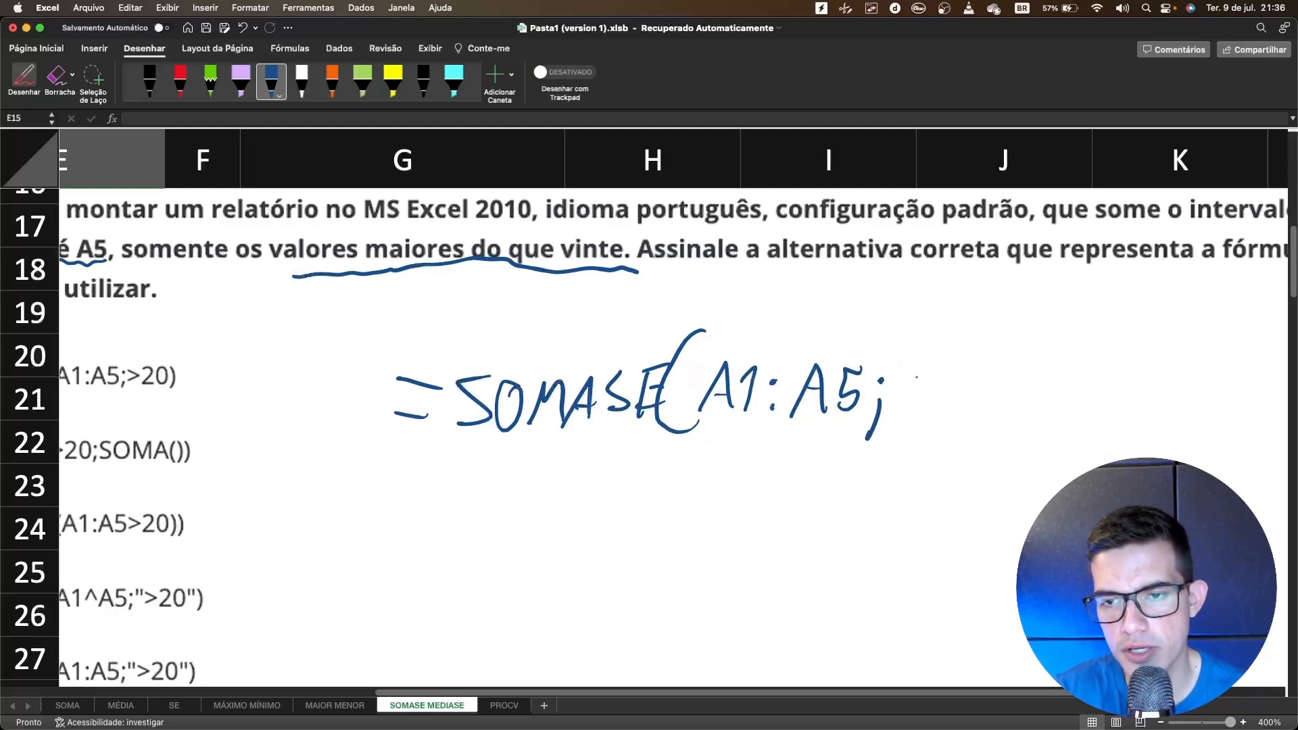
mouse_move(913, 341)
mouse_down()
mouse_move(905, 359)
mouse_move(917, 358)
mouse_up()
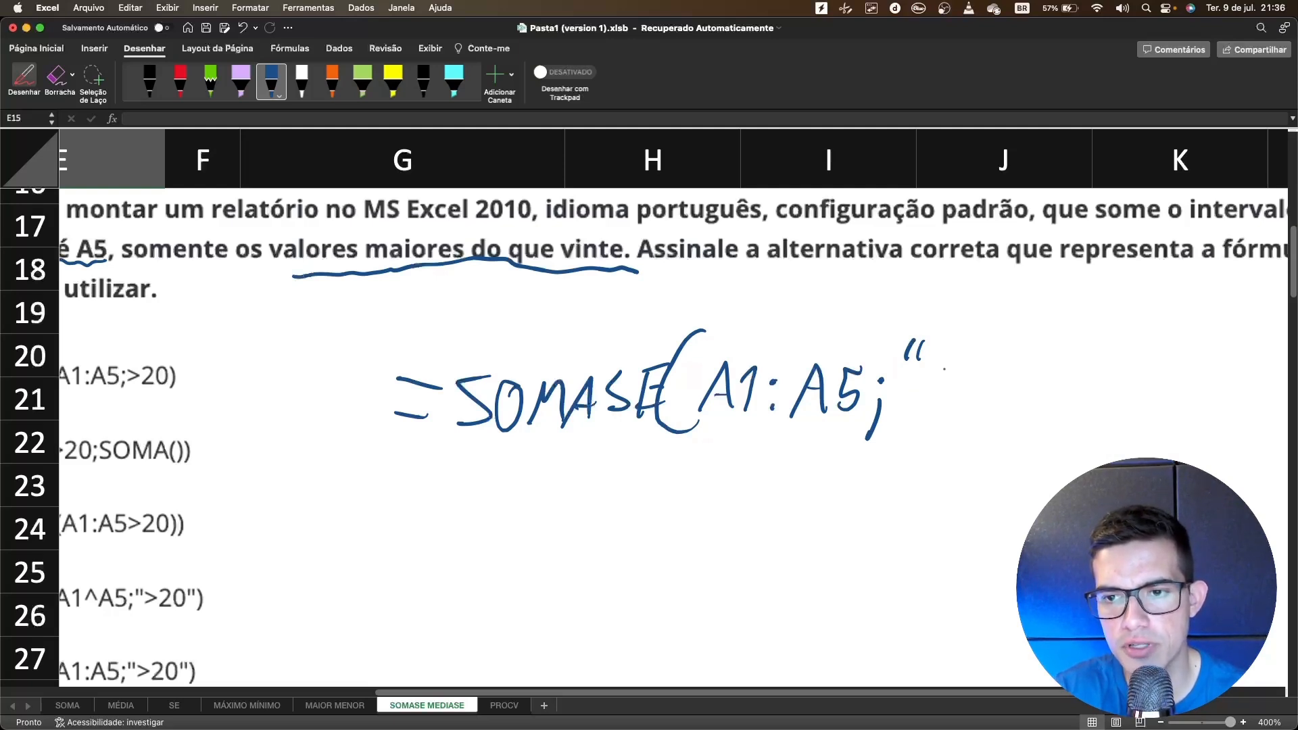
mouse_move(942, 374)
mouse_down()
mouse_move(968, 395)
mouse_move(943, 419)
mouse_up()
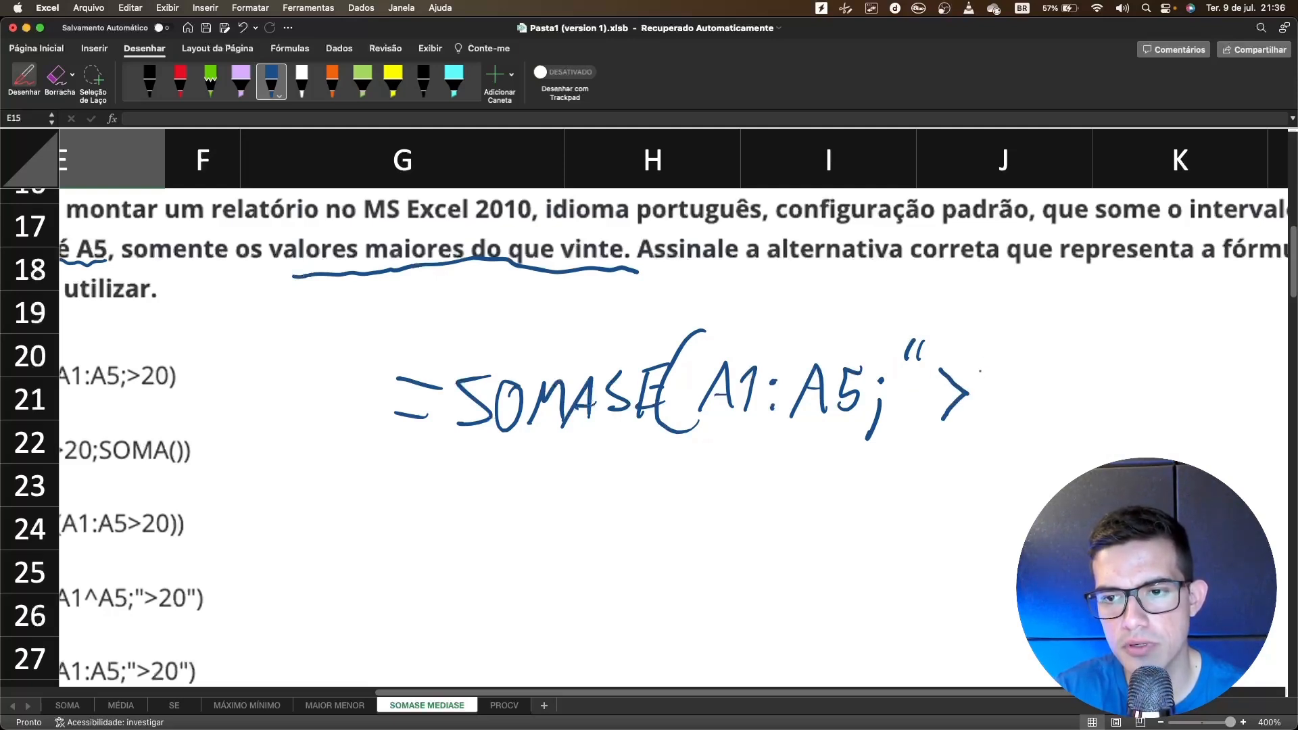
mouse_move(977, 369)
mouse_down()
mouse_move(998, 408)
mouse_move(1032, 356)
mouse_move(1031, 440)
mouse_up()
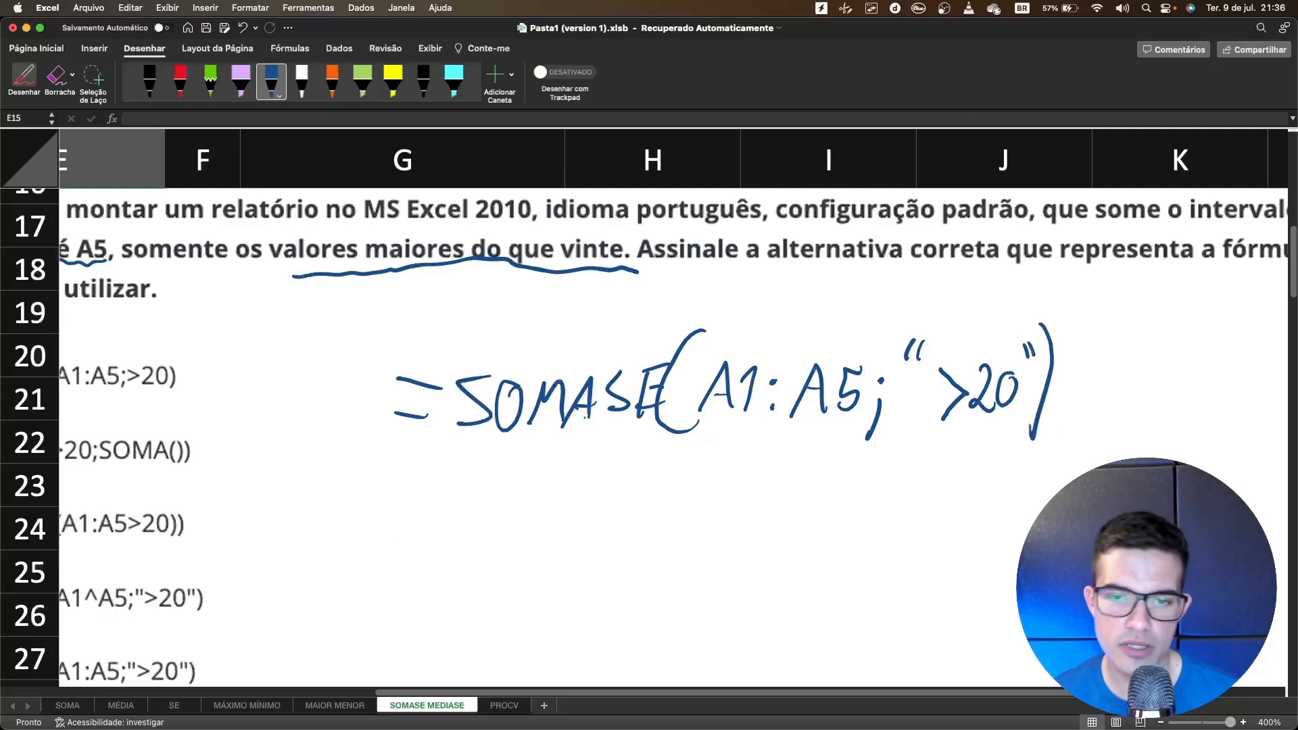
Underline the wrong parts of the first three alternatives: ">20)" in A, "SE(A1" in B and "20))" in C
drag(524, 697, 427, 692)
drag(275, 397, 347, 402)
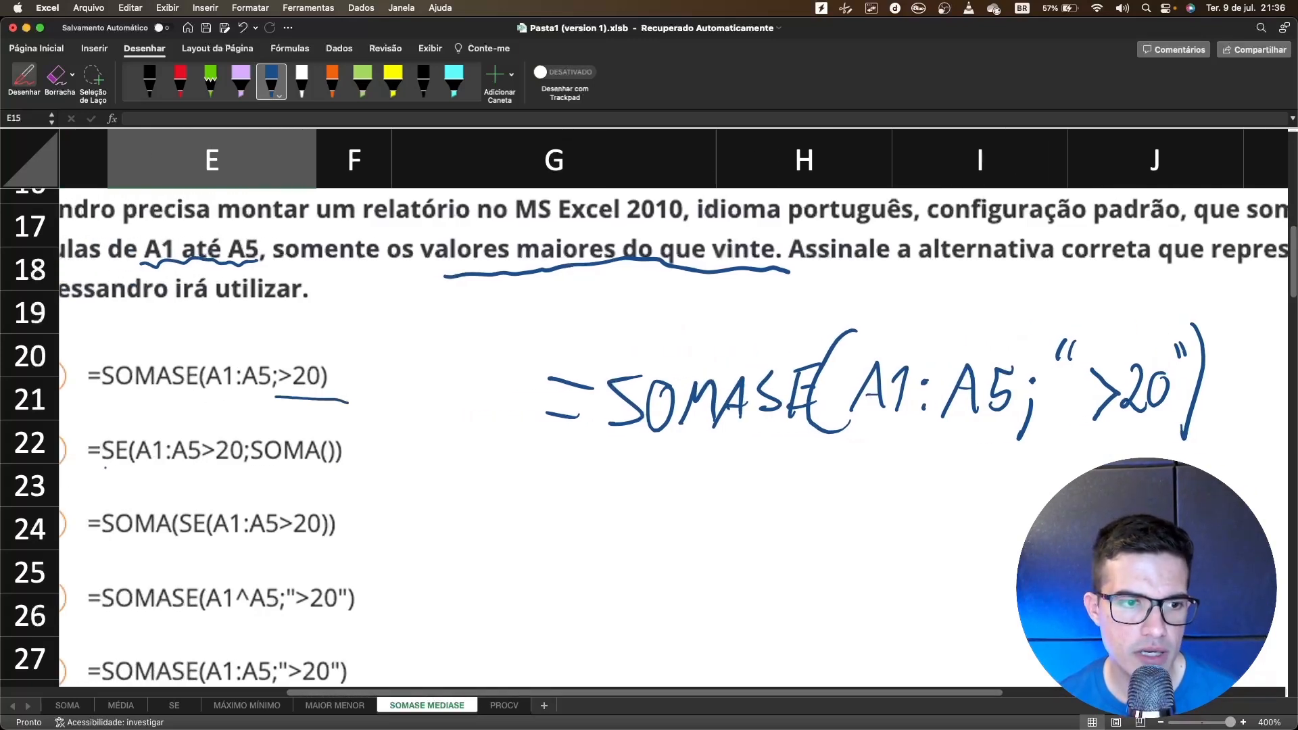
drag(105, 466, 155, 471)
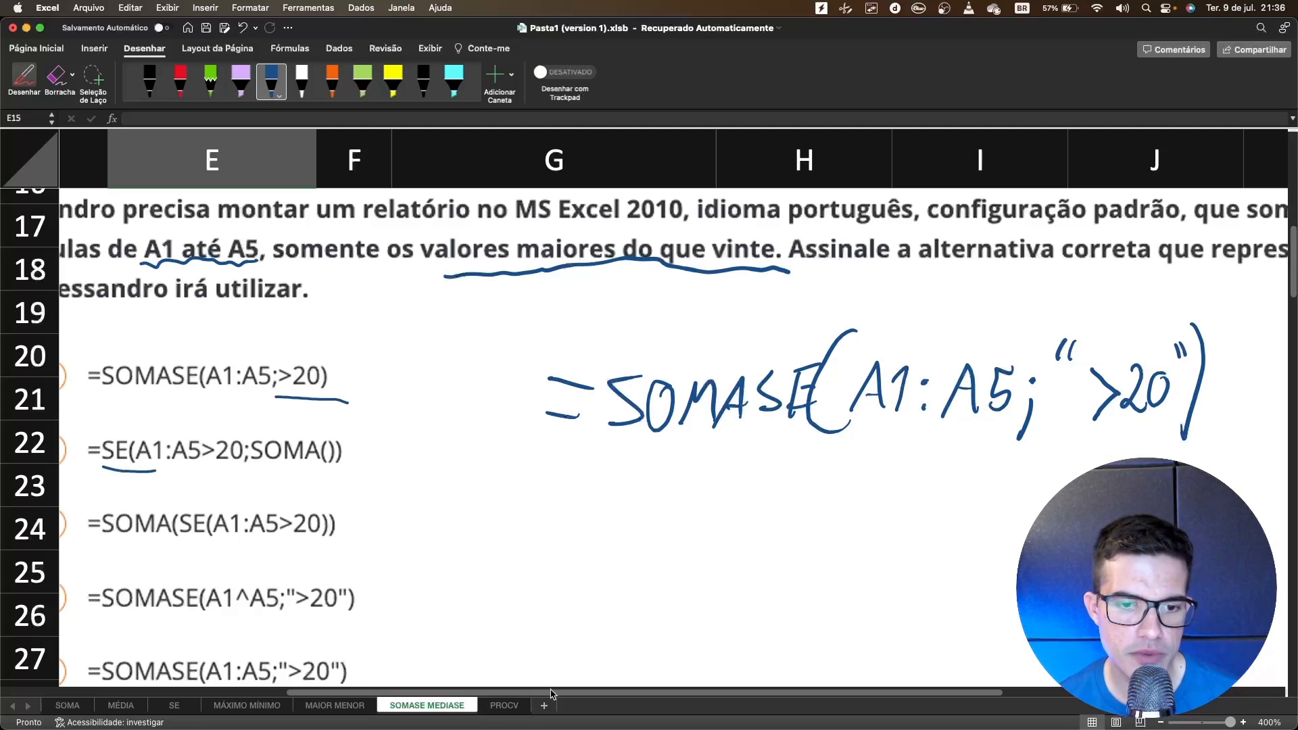
scroll(528, 647, down, 2)
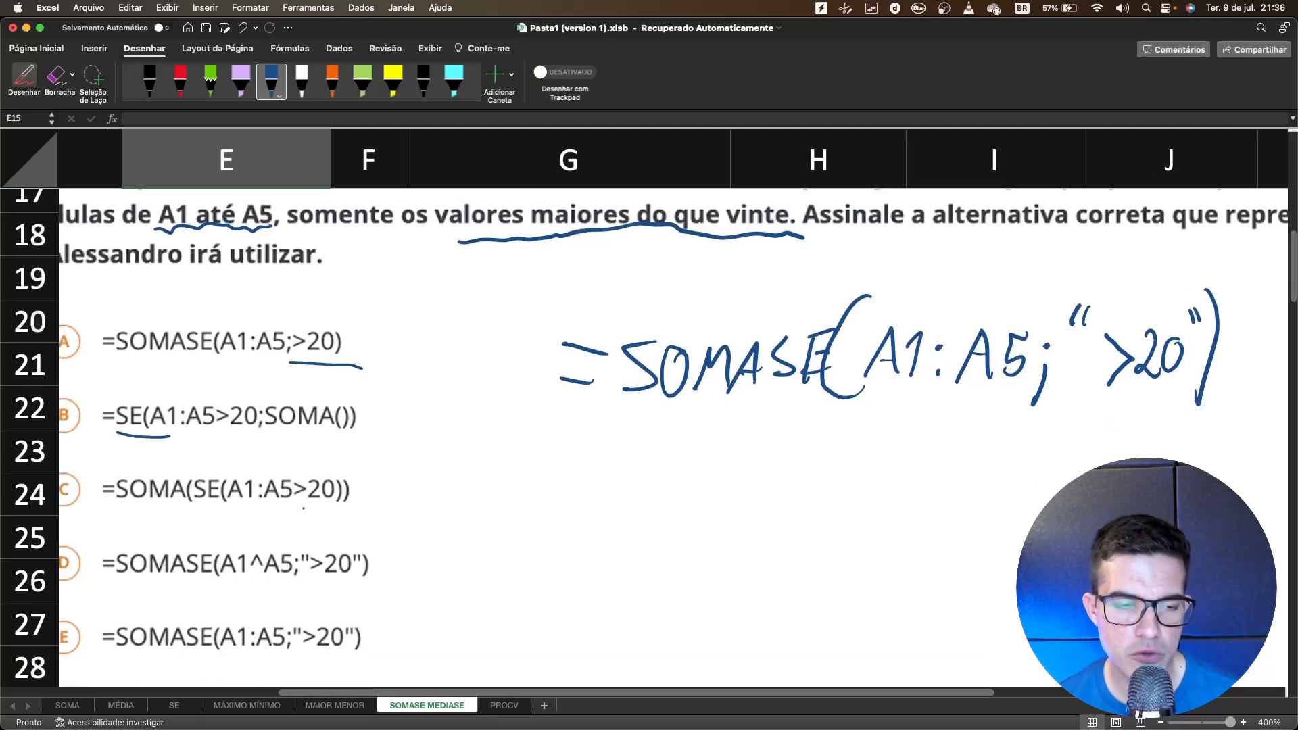
drag(323, 506, 357, 504)
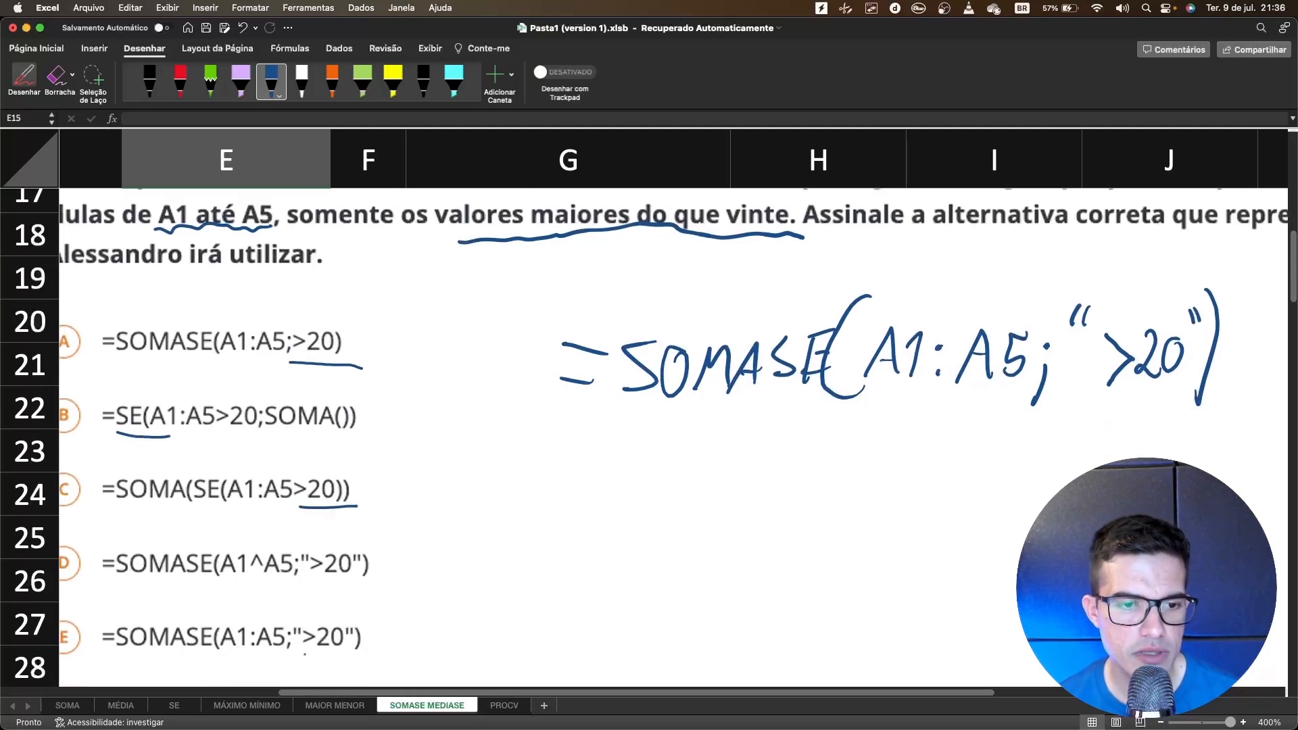
Mark the ^ operator in alternative D with a short blue underline, undoing the messy first mark over it
mouse_move(262, 551)
mouse_down()
mouse_move(266, 573)
mouse_move(255, 552)
mouse_up()
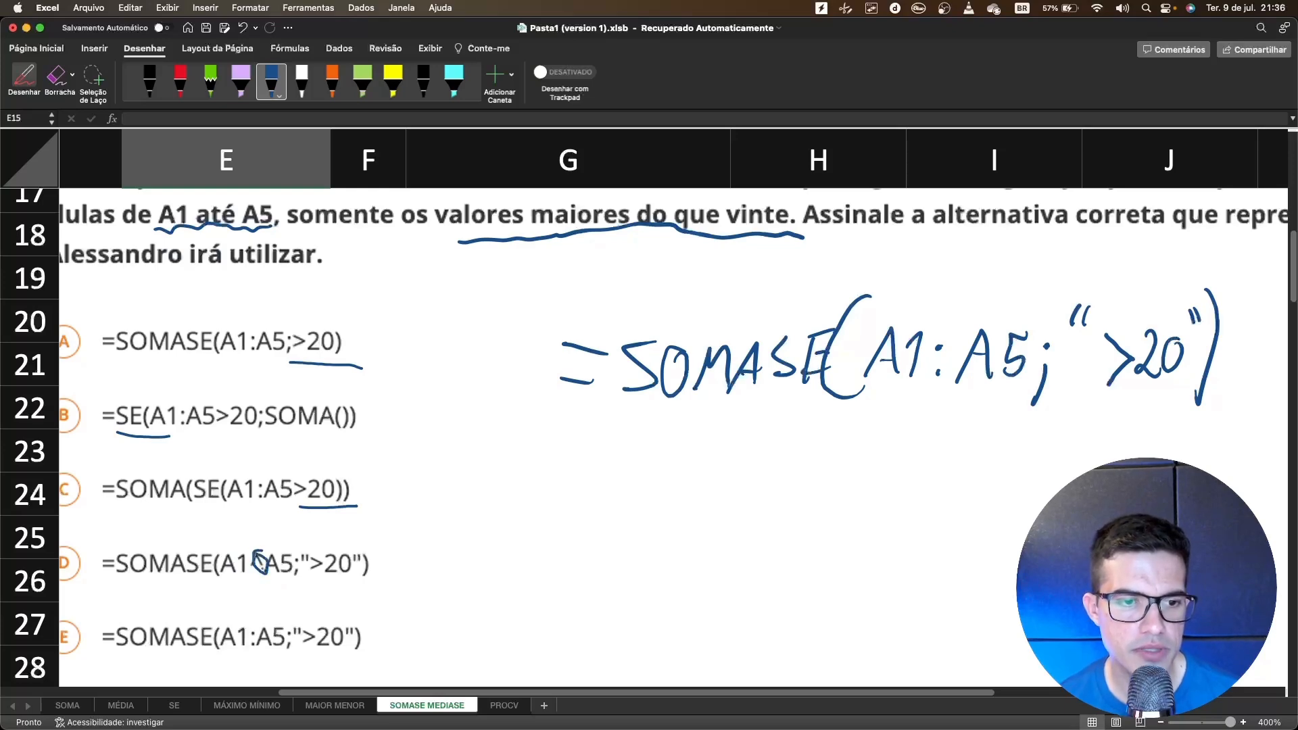
key(super+z)
scroll(263, 563, down, 6)
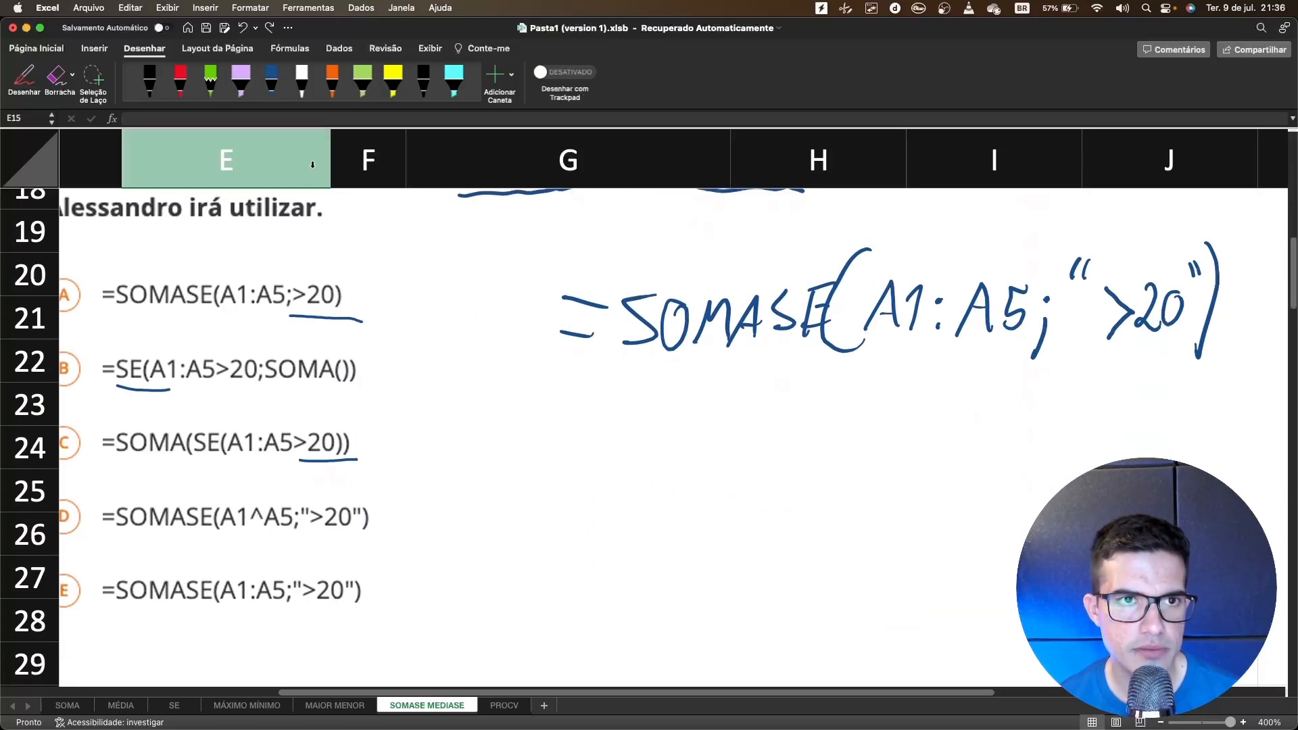
click(271, 79)
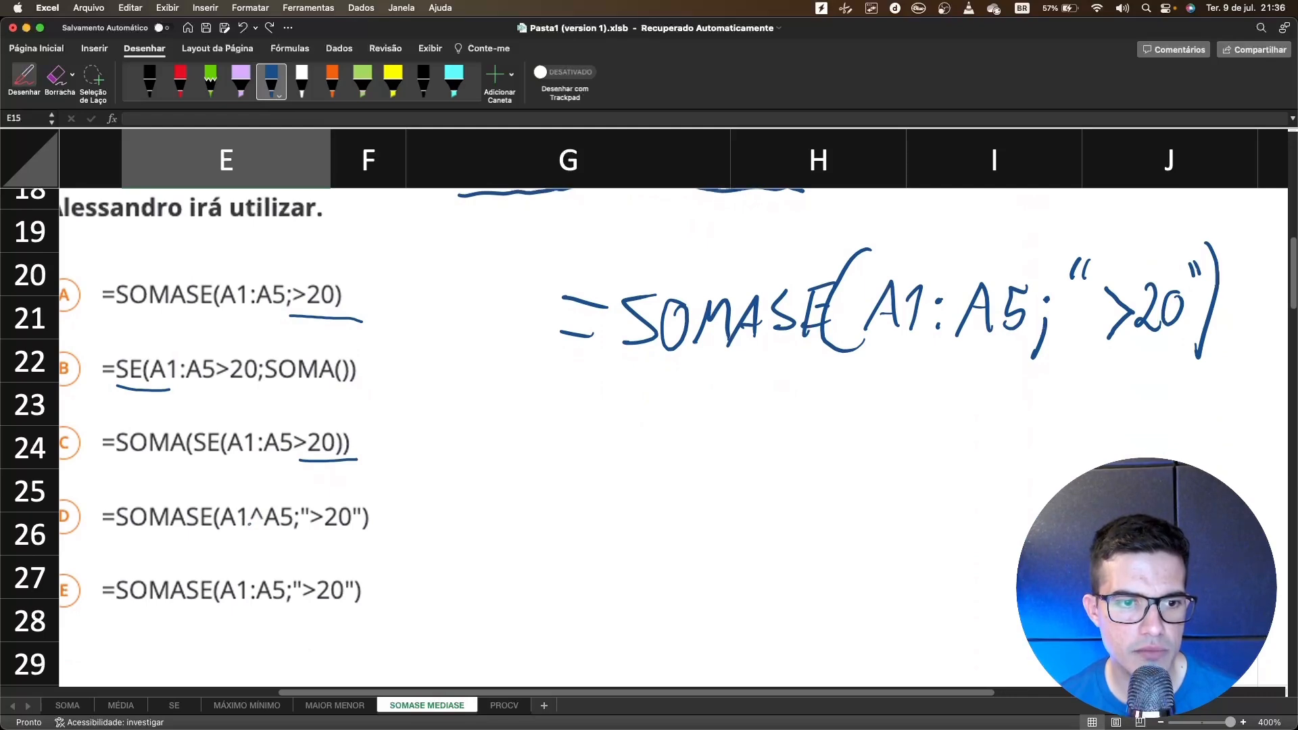
drag(248, 525, 263, 525)
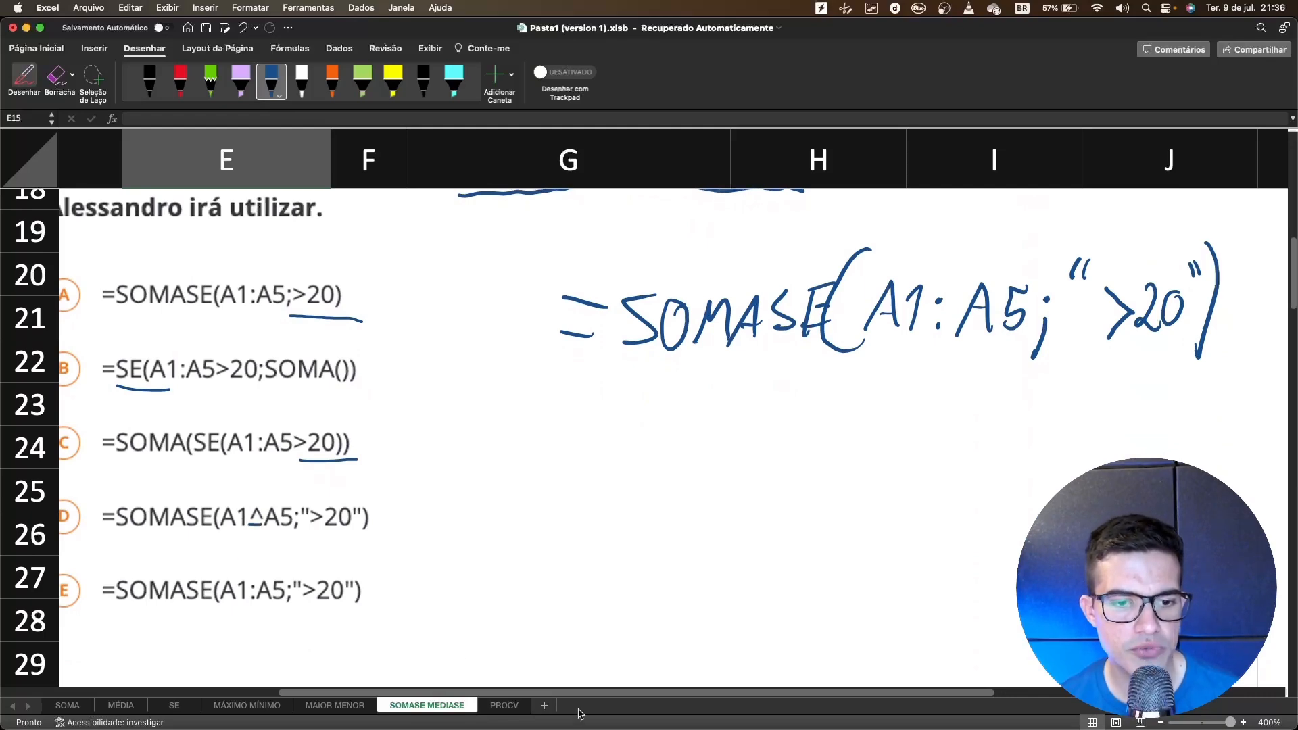
Mark alternative E as the answer with a blue X over its letter
drag(578, 695, 519, 694)
drag(147, 566, 183, 610)
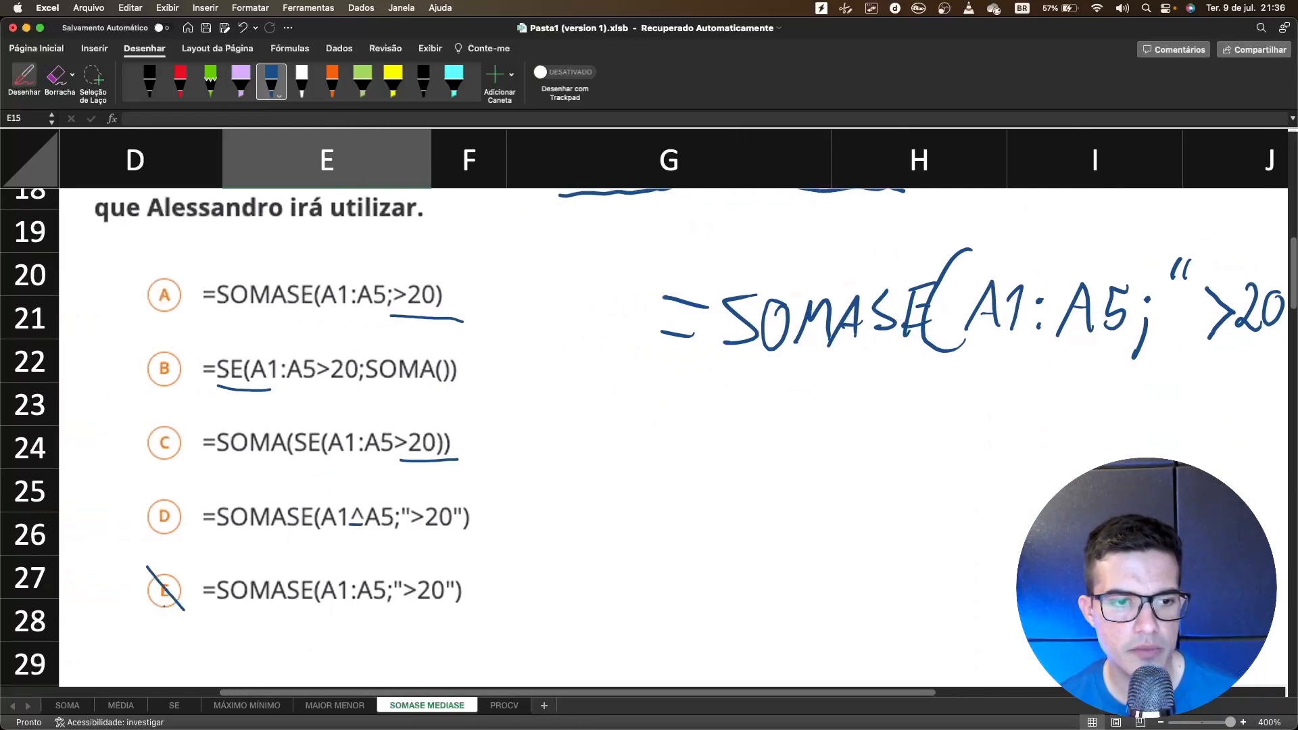
drag(192, 564, 146, 611)
Switch to Microsoft Edge
scroll(520, 687, right, 5)
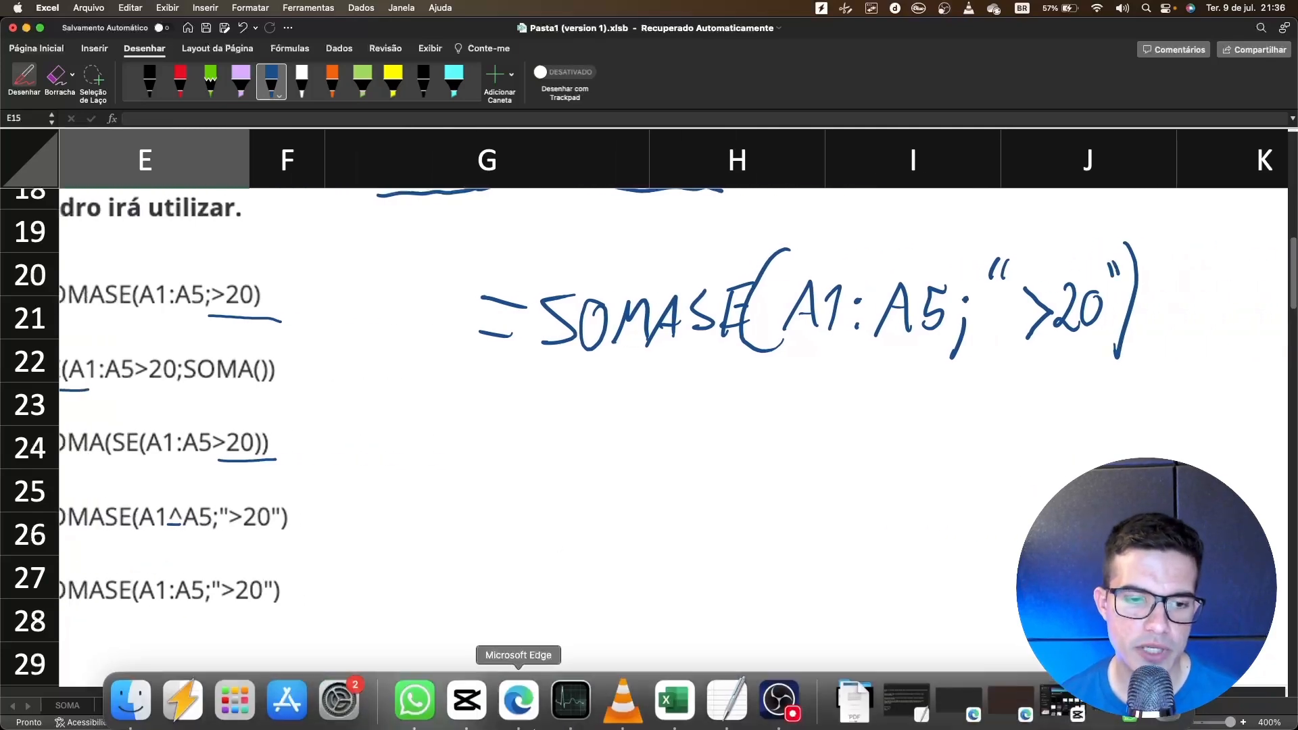
click(516, 699)
click(247, 477)
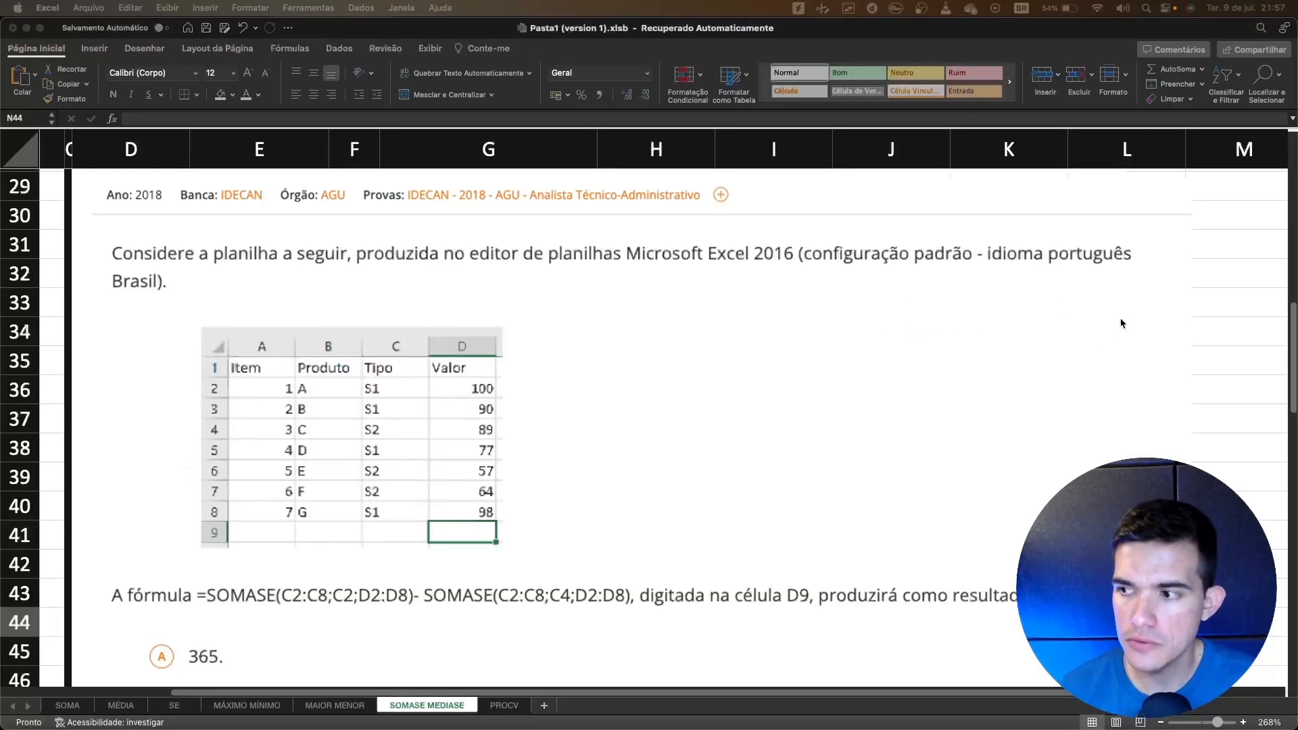
Read through the IDECAN 2018 AGU question, examining its Item/Produto/Tipo/Valor table, the SOMASE subtraction formula and the alternatives
scroll(1143, 323, down, 1)
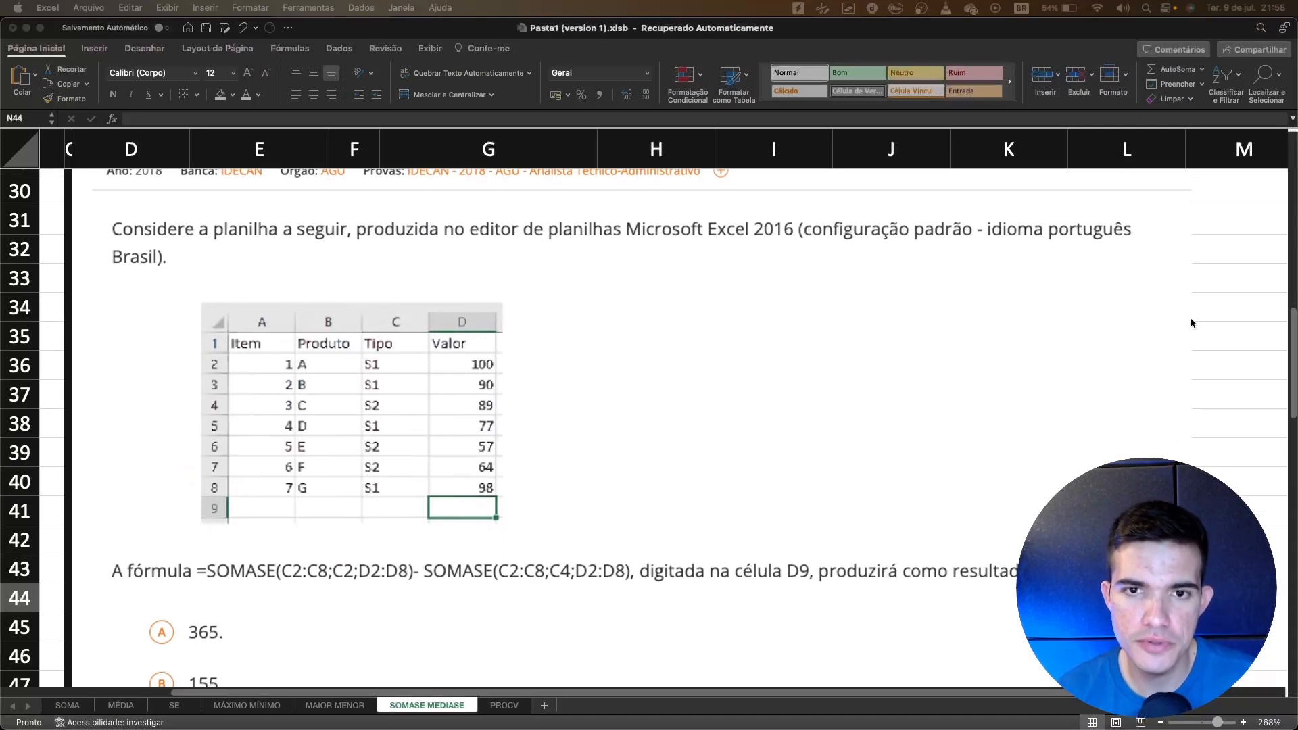
scroll(1190, 325, down, 3)
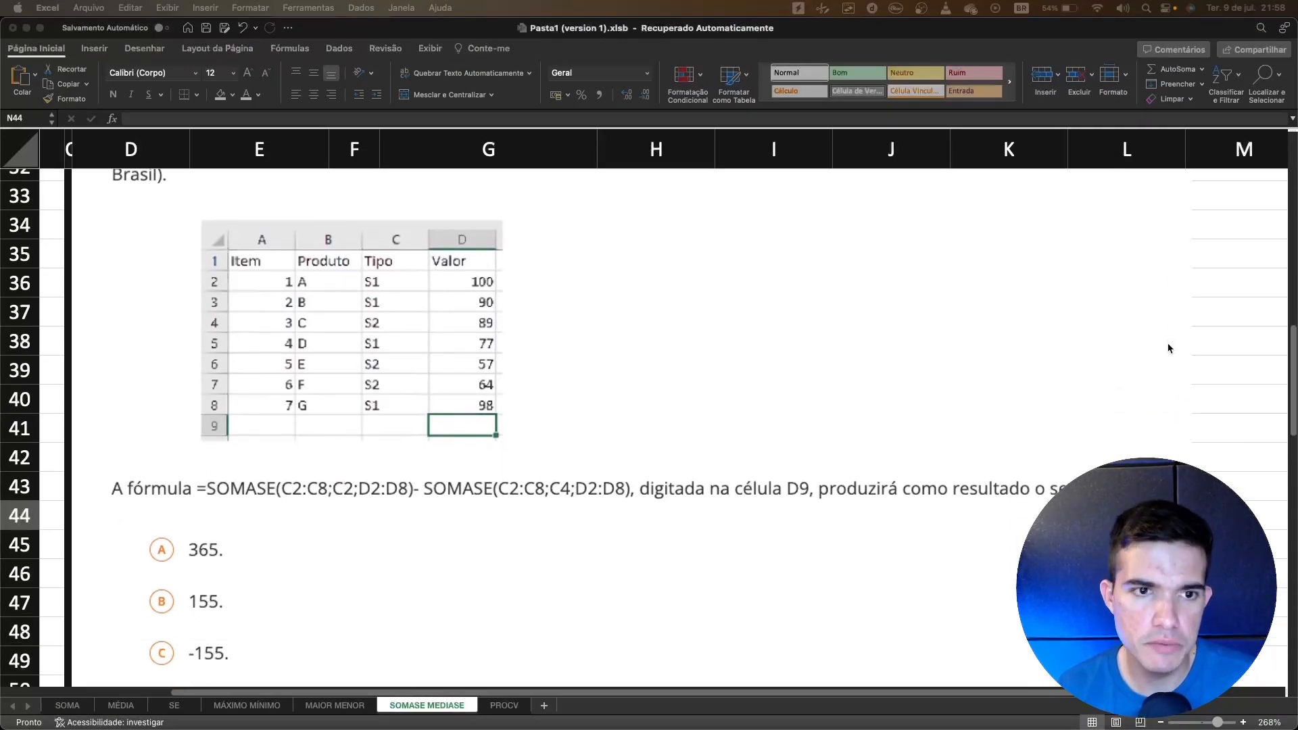
scroll(1170, 349, up, 1)
scroll(1163, 350, down, 3)
scroll(1156, 352, up, 2)
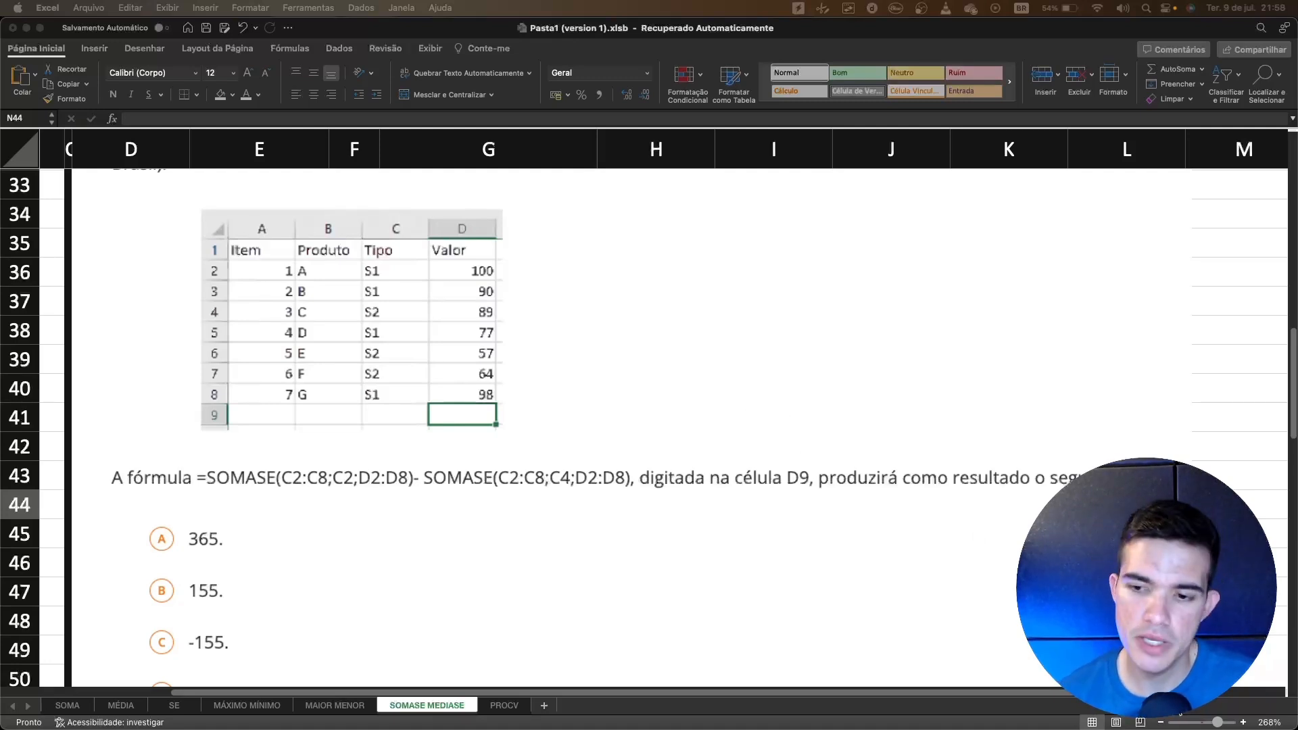
drag(1217, 722, 1228, 725)
scroll(865, 529, down, 2)
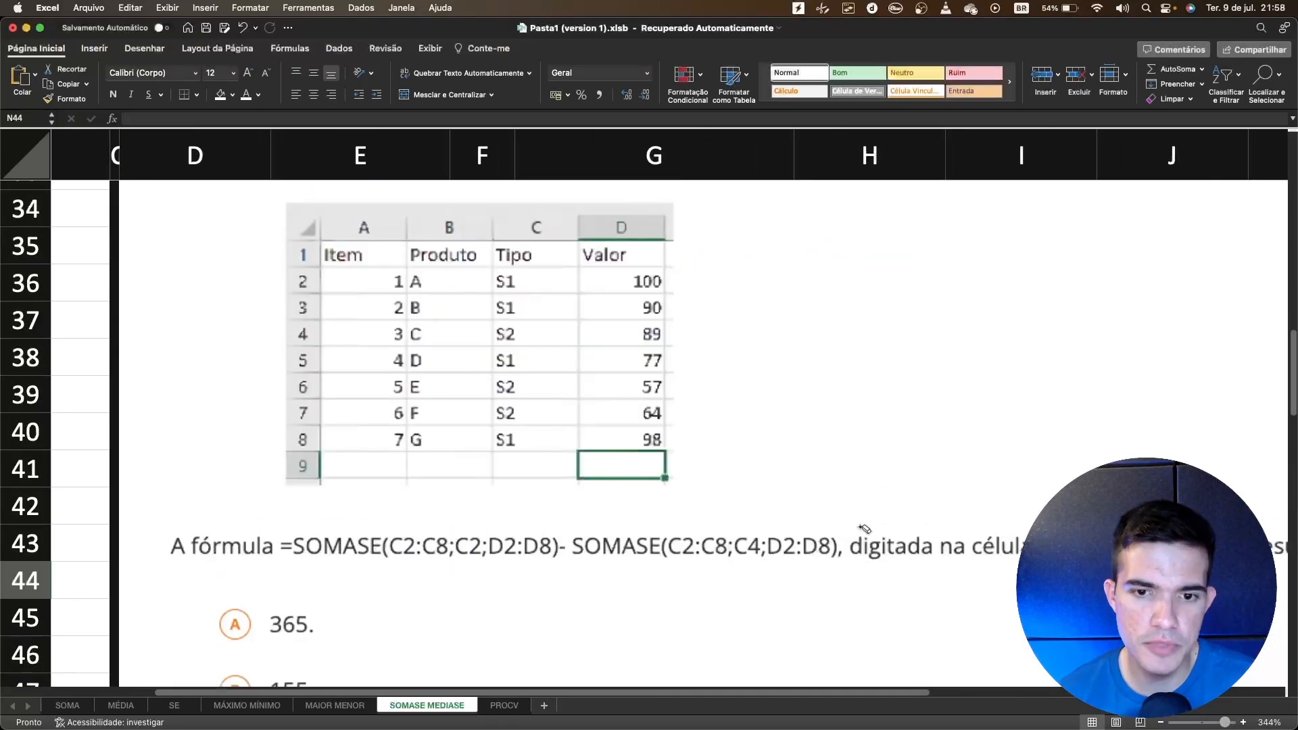
scroll(865, 529, down, 2)
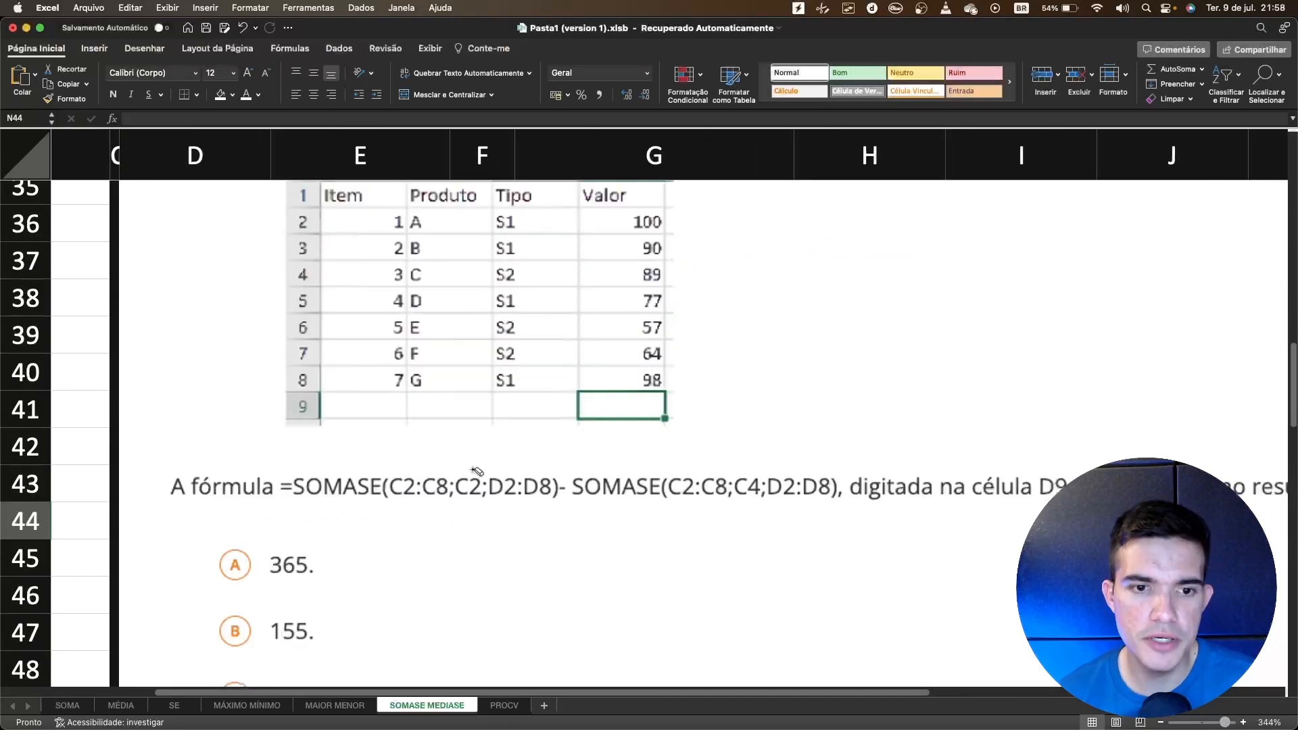
Pick the blue drawing pen and collapse the ribbon so the question's table and formula have more room
click(143, 49)
click(144, 49)
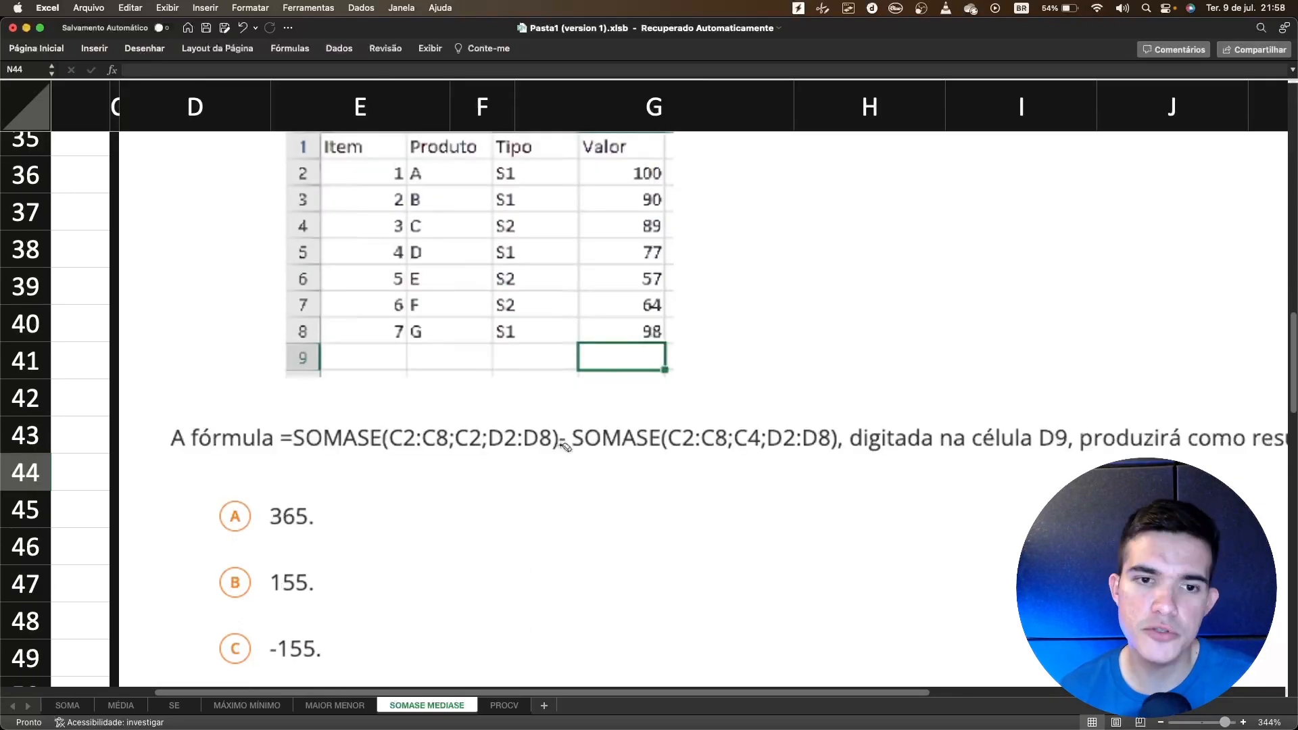
click(133, 49)
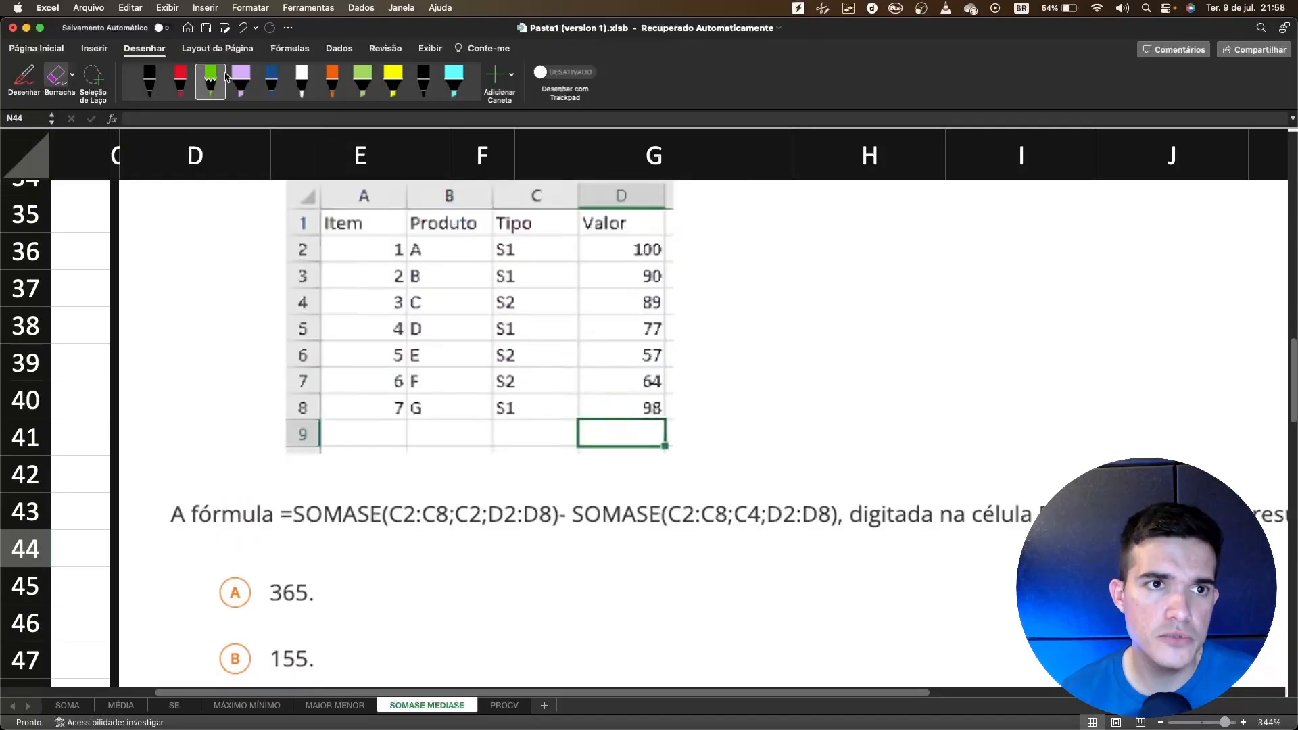
click(130, 49)
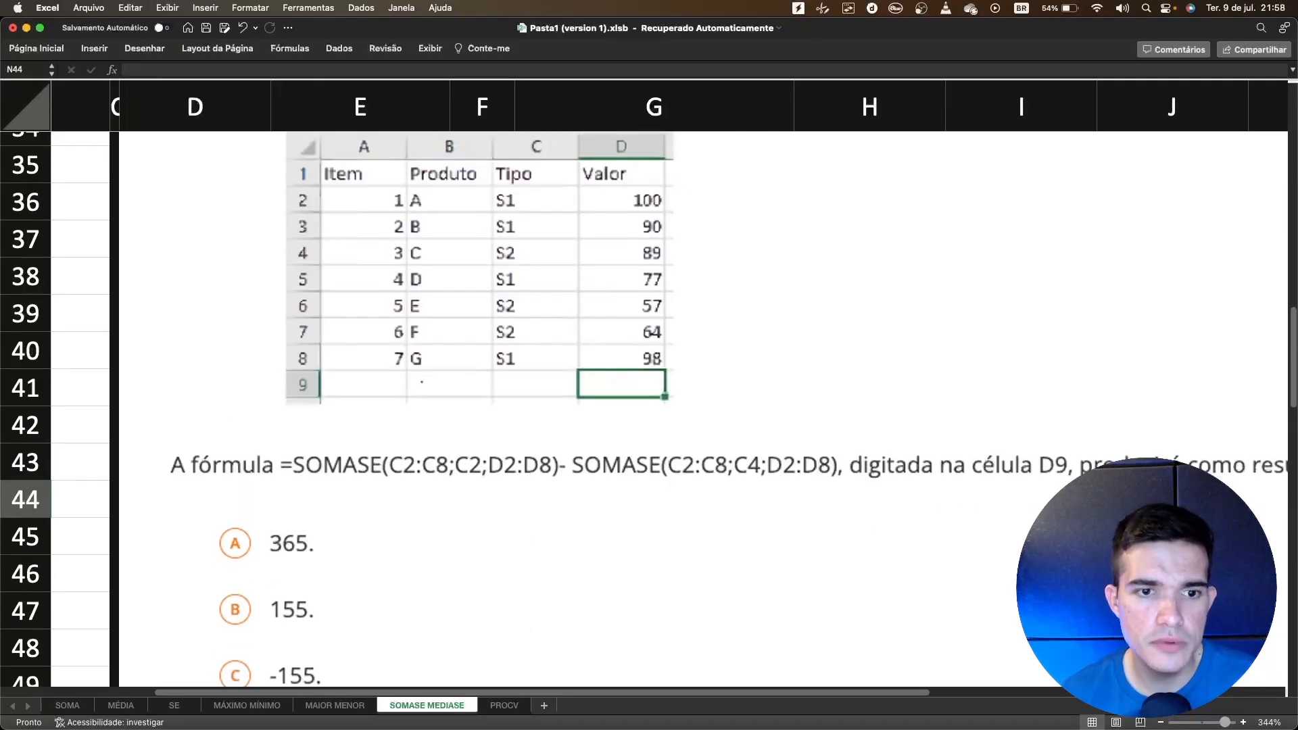
scroll(649, 406, down, 2)
scroll(439, 412, up, 1)
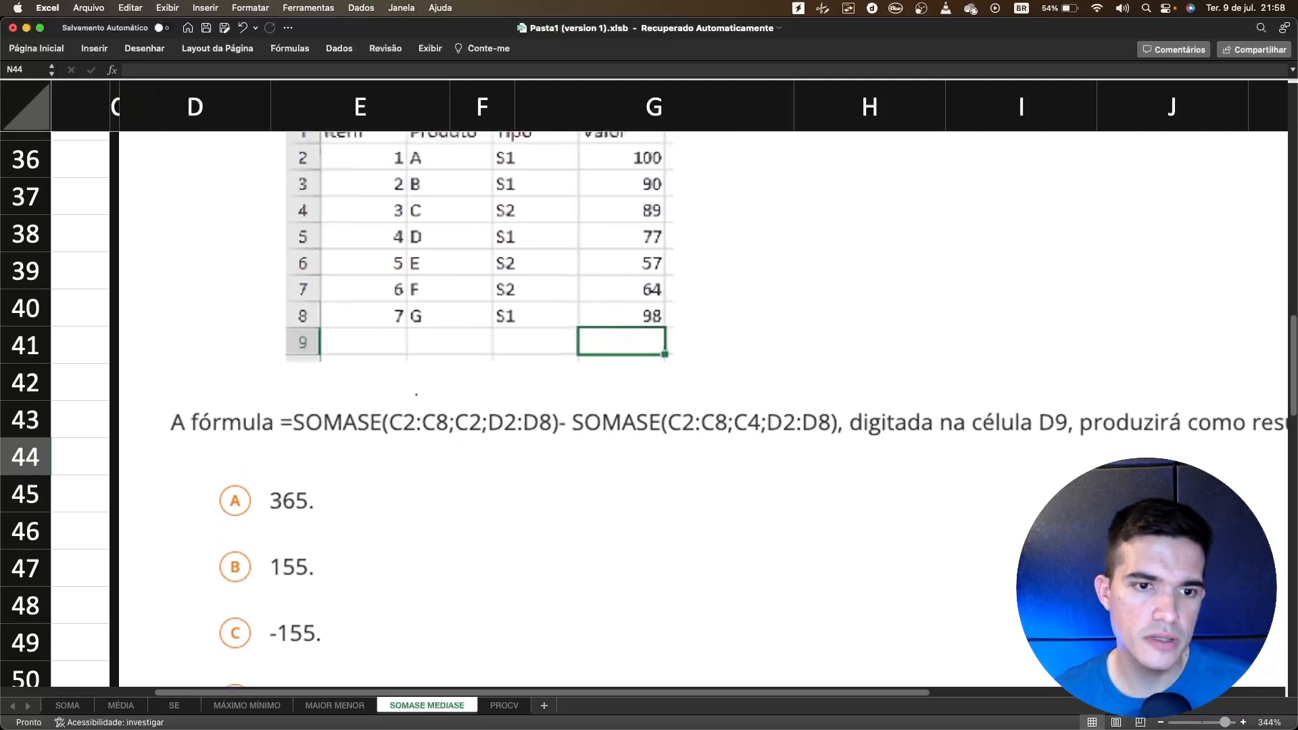
scroll(649, 406, up, 3)
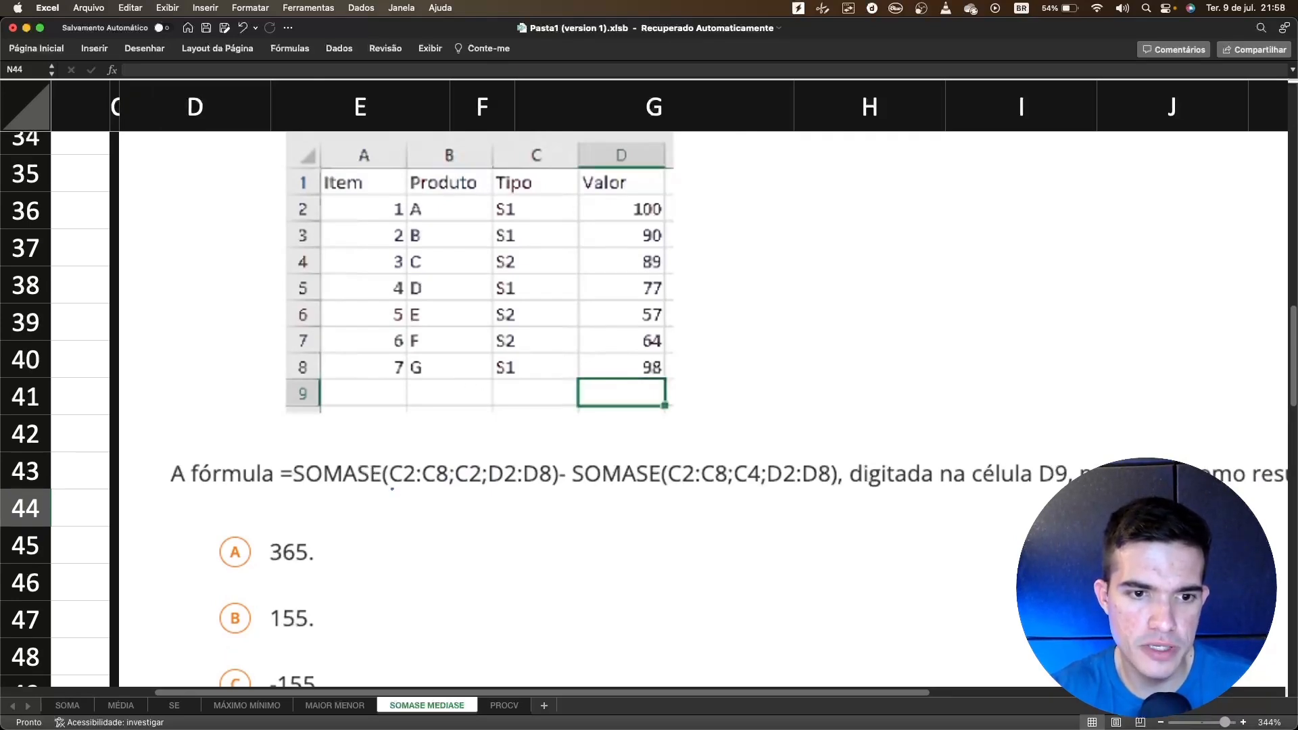
Underline C2:C8, C2 and D2:D8 in the first SOMASE of the formula and circle the Tipo values in C2 to C8
drag(391, 489, 445, 487)
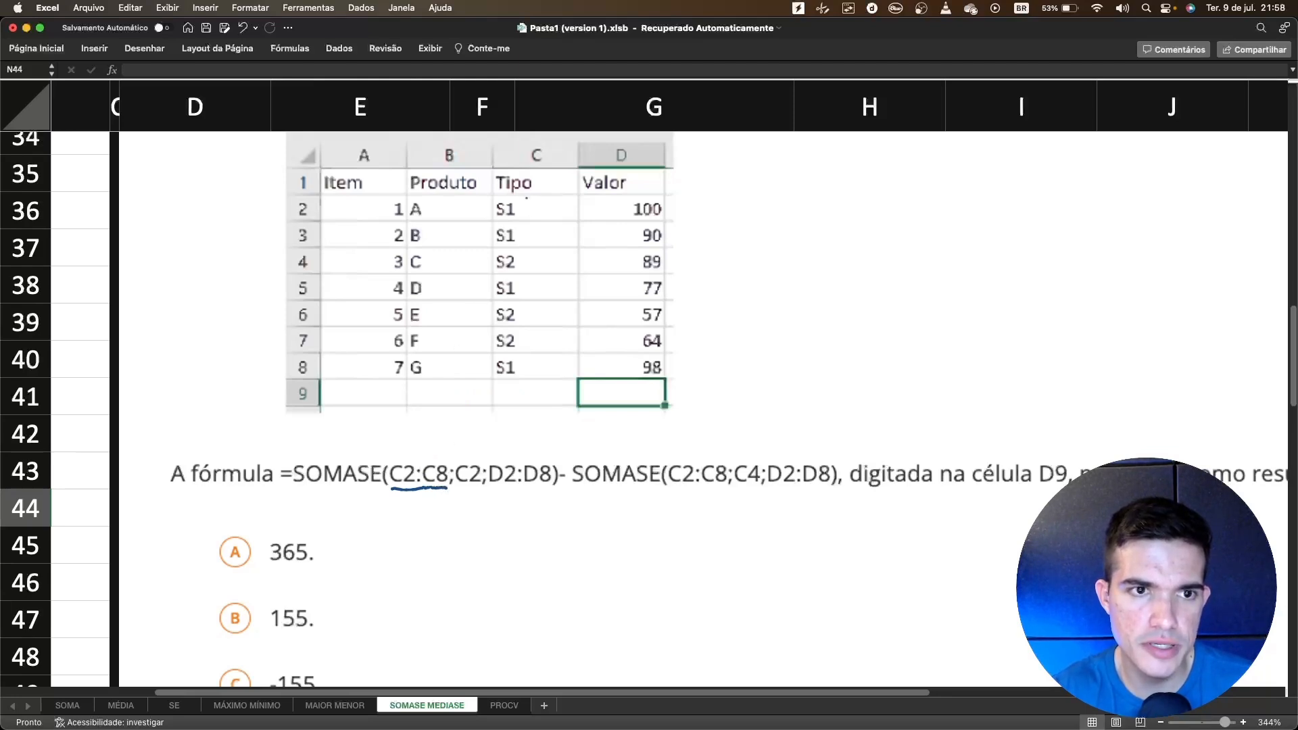
mouse_move(534, 196)
mouse_down()
mouse_move(488, 206)
mouse_move(478, 362)
mouse_move(502, 389)
mouse_move(547, 358)
mouse_move(532, 198)
mouse_up()
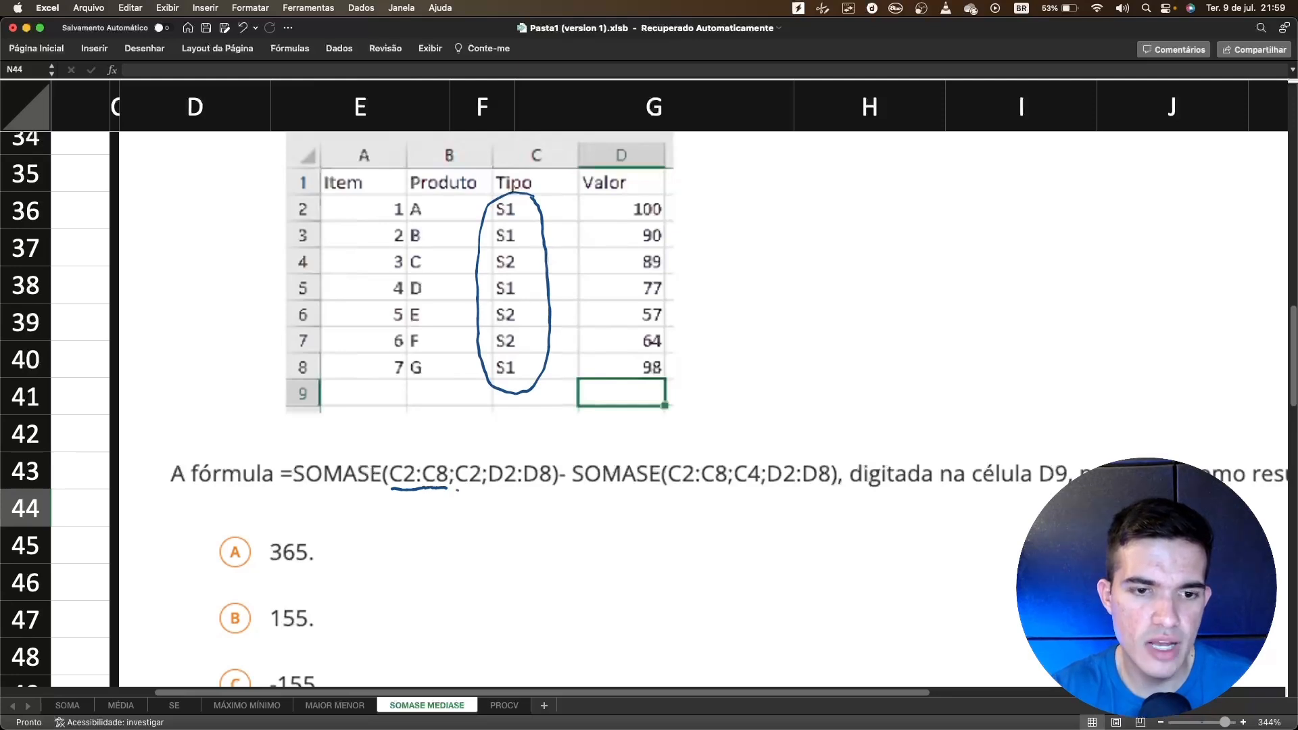
drag(458, 490, 475, 494)
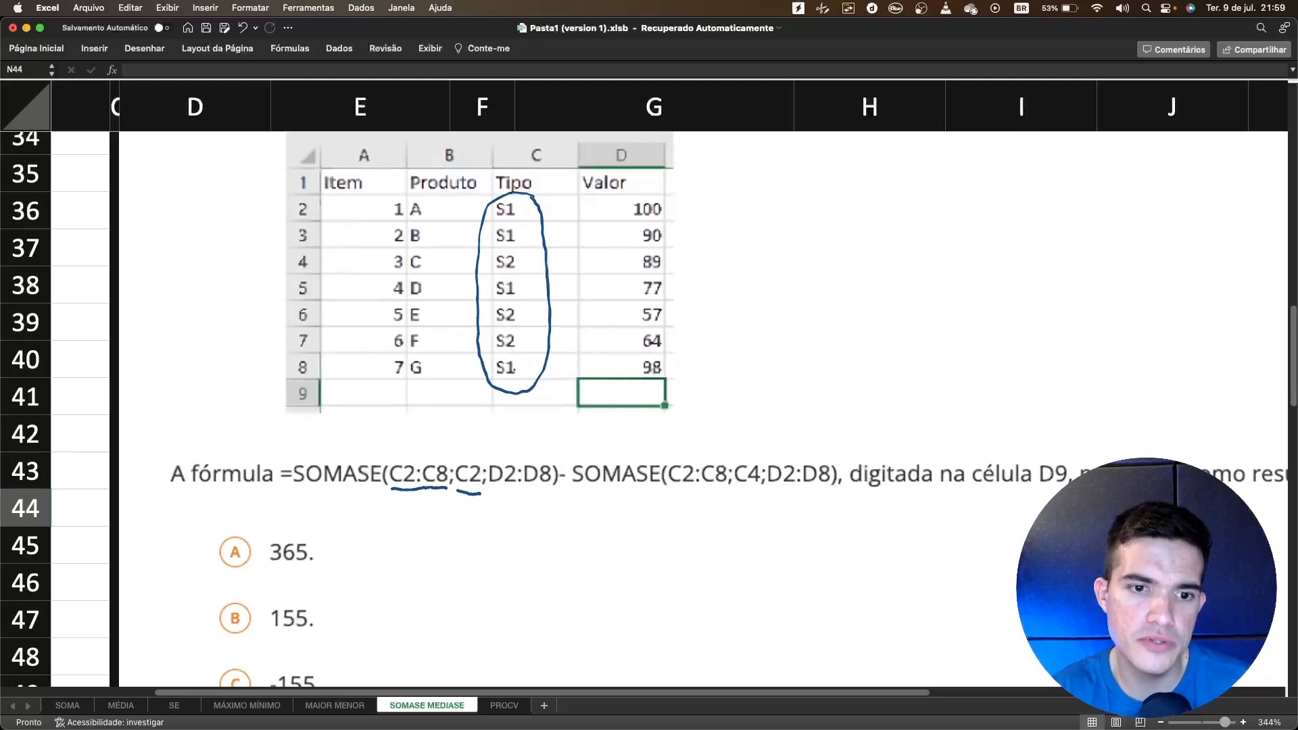
drag(499, 491, 536, 494)
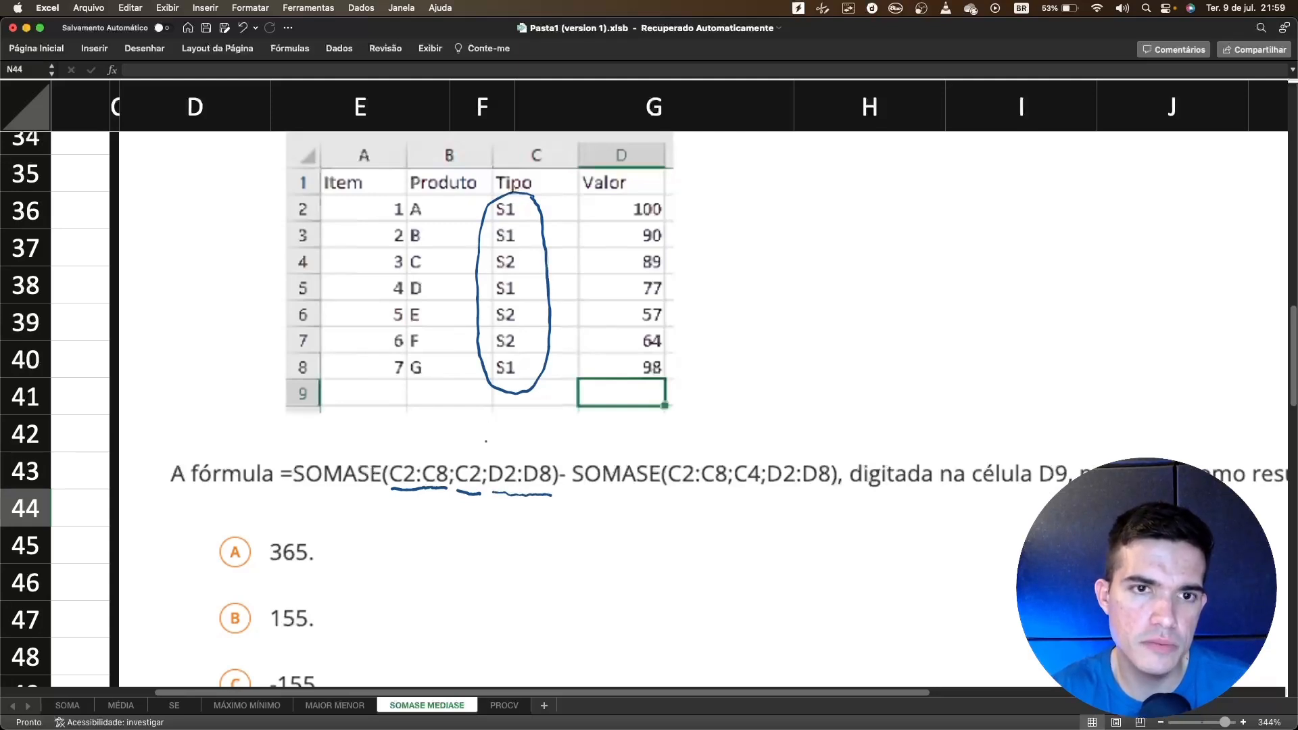
Circle column letter C and row number 2, box the S1 in C2, and write "C2=S1" beside the table
drag(541, 144, 547, 148)
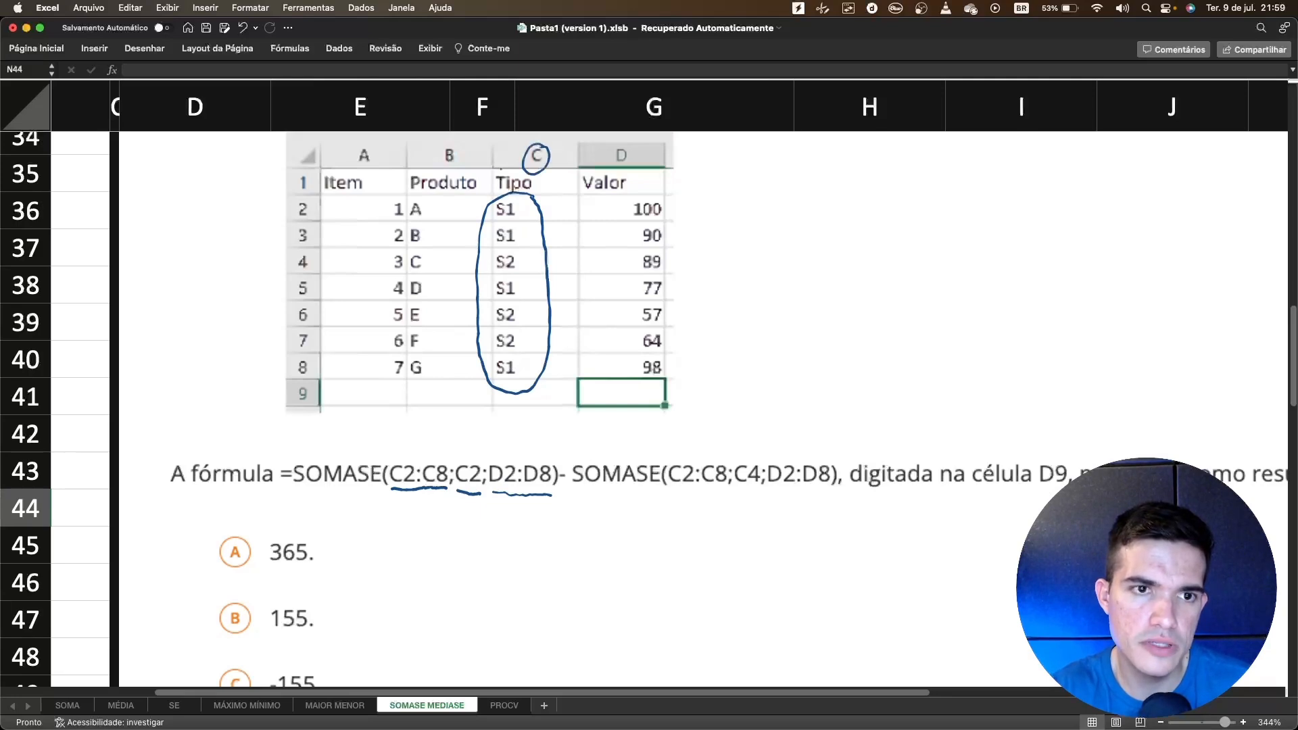
mouse_move(319, 194)
mouse_down()
mouse_move(304, 192)
mouse_move(317, 203)
mouse_up()
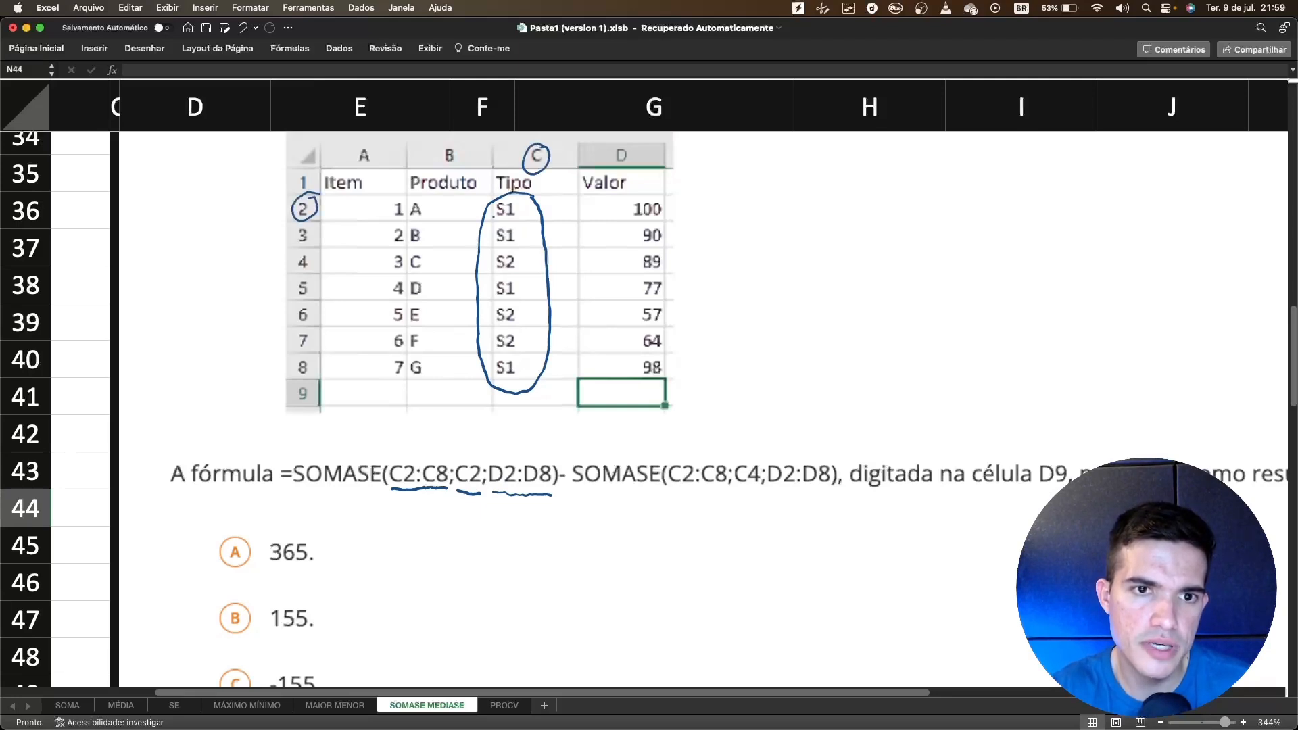
mouse_move(498, 220)
mouse_down()
mouse_move(523, 203)
mouse_move(495, 197)
mouse_move(495, 222)
mouse_up()
mouse_move(718, 225)
mouse_down()
mouse_move(749, 244)
mouse_move(775, 224)
mouse_move(782, 243)
mouse_move(812, 246)
mouse_move(818, 217)
mouse_up()
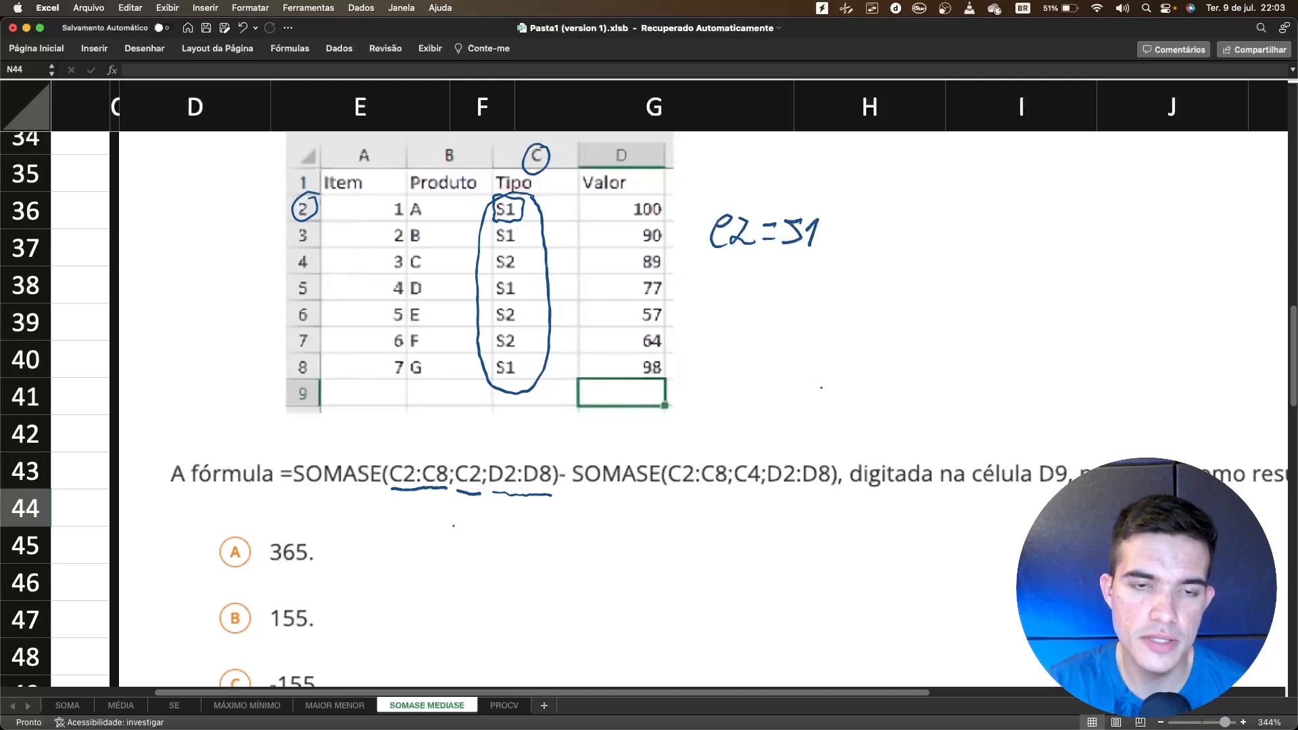
Handwrite the S1 sum under the first SOMASE as 100 and 90 grouped into 190, followed by +77 +98
drag(436, 521, 446, 533)
mouse_move(487, 520)
mouse_down()
mouse_move(457, 574)
mouse_move(480, 551)
mouse_up()
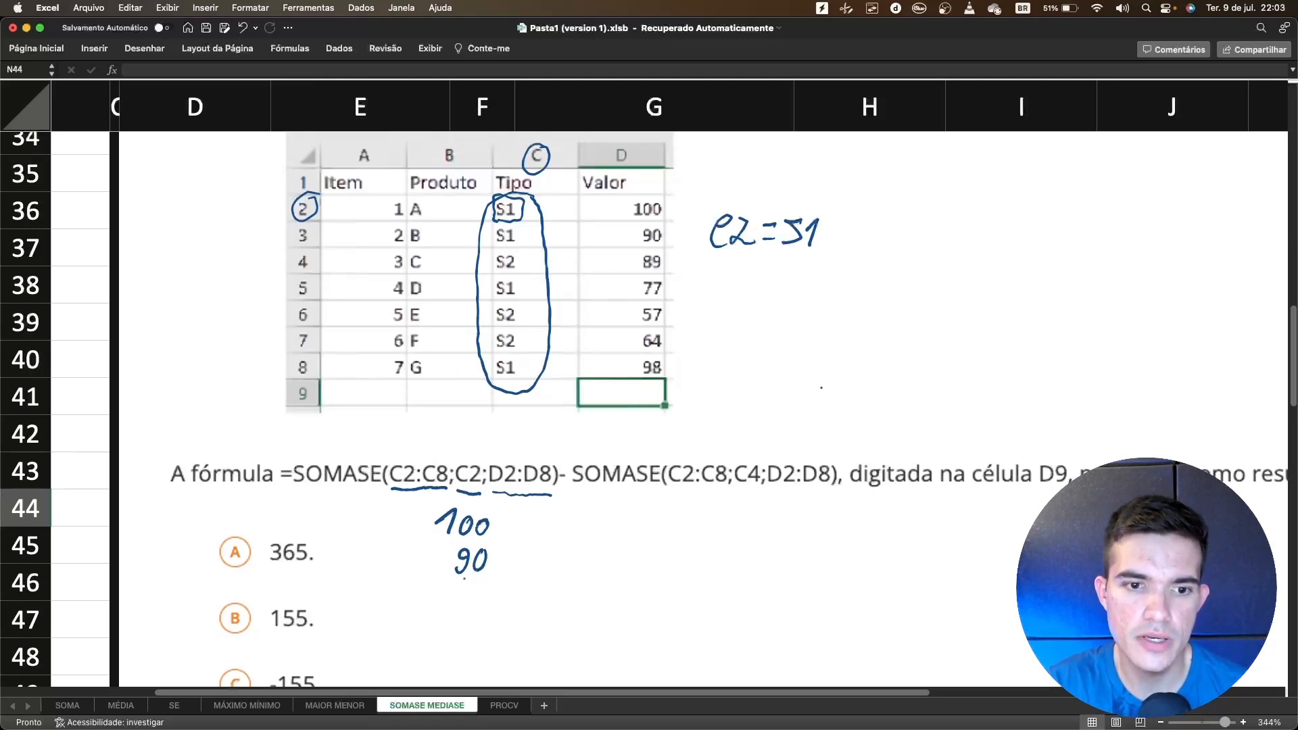
mouse_move(506, 521)
mouse_down()
mouse_move(508, 562)
mouse_move(560, 556)
mouse_move(587, 525)
mouse_up()
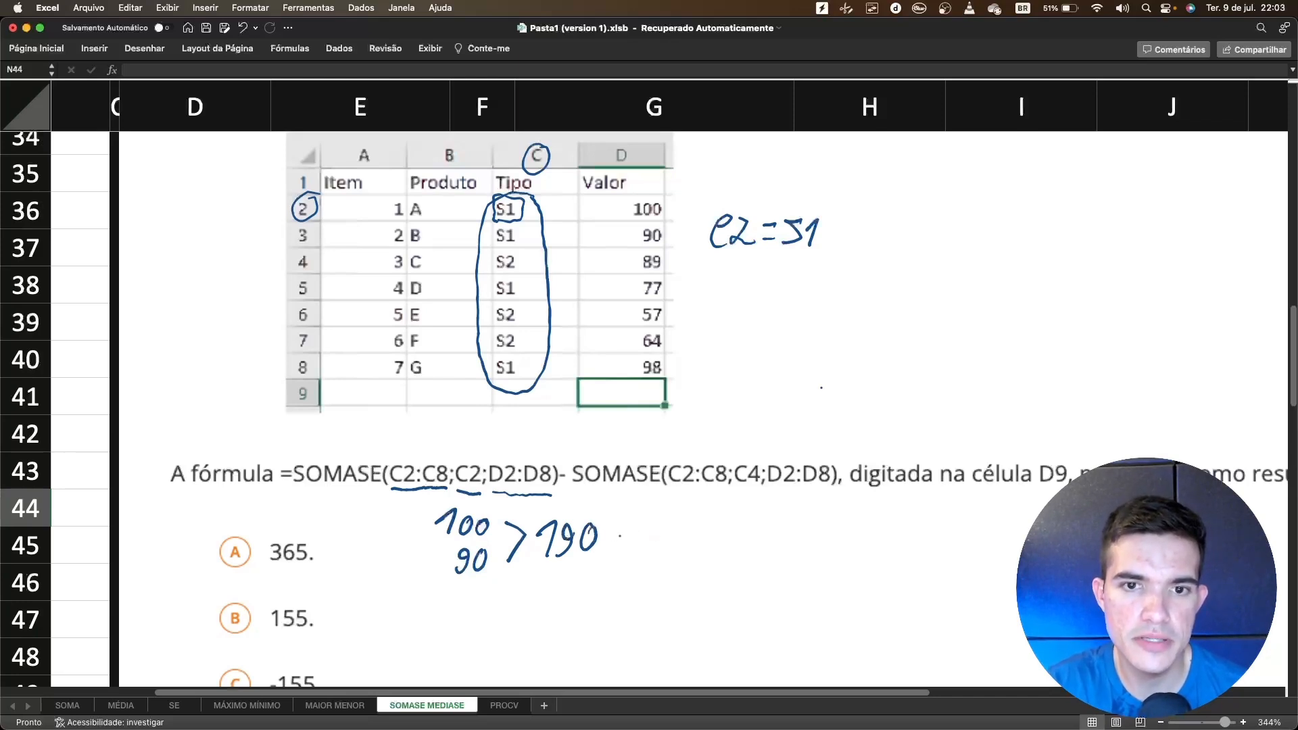
drag(620, 525, 620, 548)
mouse_move(612, 538)
mouse_down()
mouse_move(661, 525)
mouse_move(653, 557)
mouse_up()
mouse_move(647, 544)
mouse_down()
mouse_move(662, 541)
mouse_move(672, 561)
mouse_move(737, 557)
mouse_move(758, 528)
mouse_up()
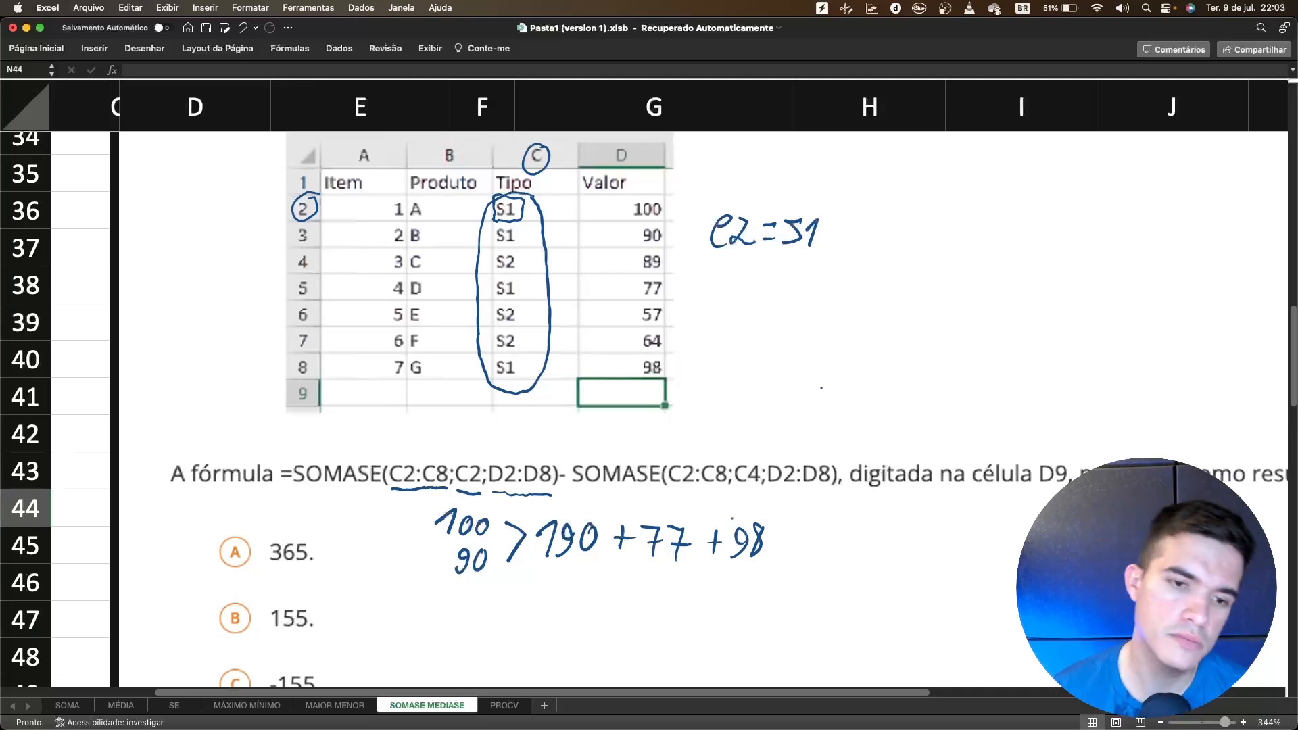
Calculate =190+77+98 in cell B45 and clear the cell once the sum is read
scroll(702, 565, down, 1)
scroll(702, 565, down, 4)
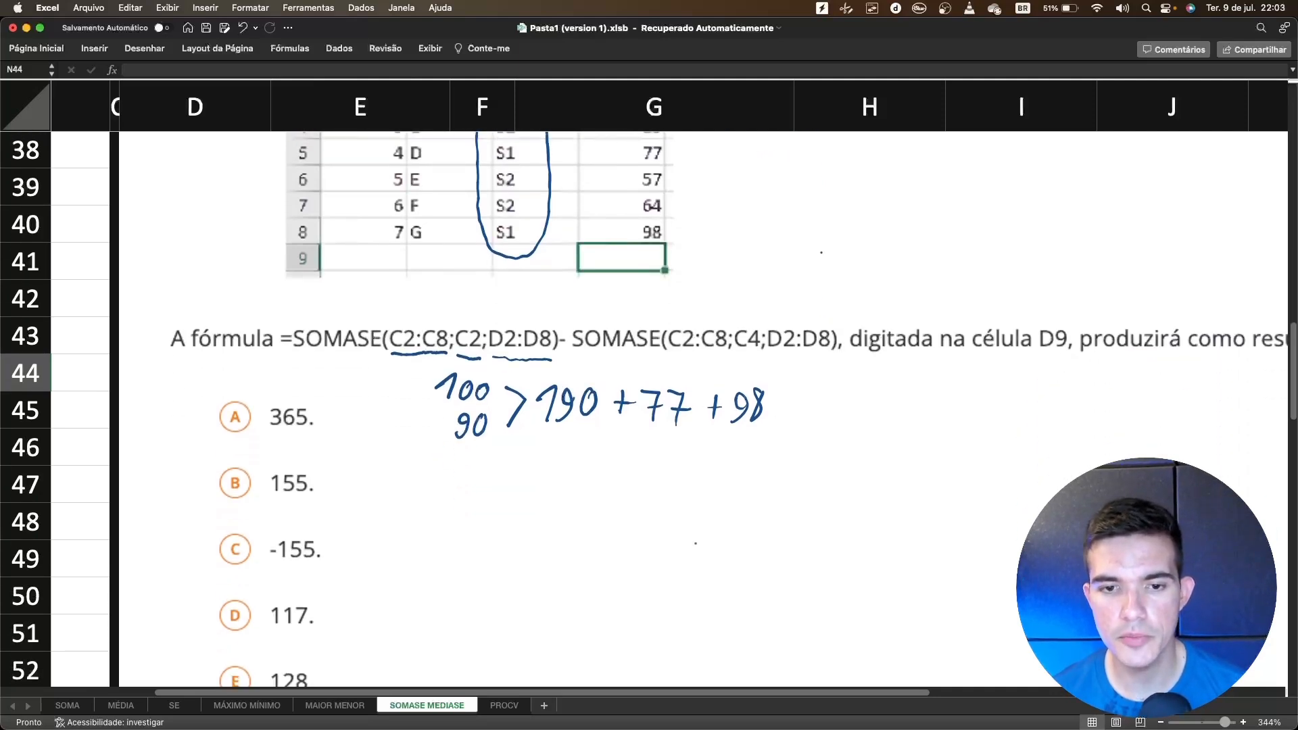
click(617, 473)
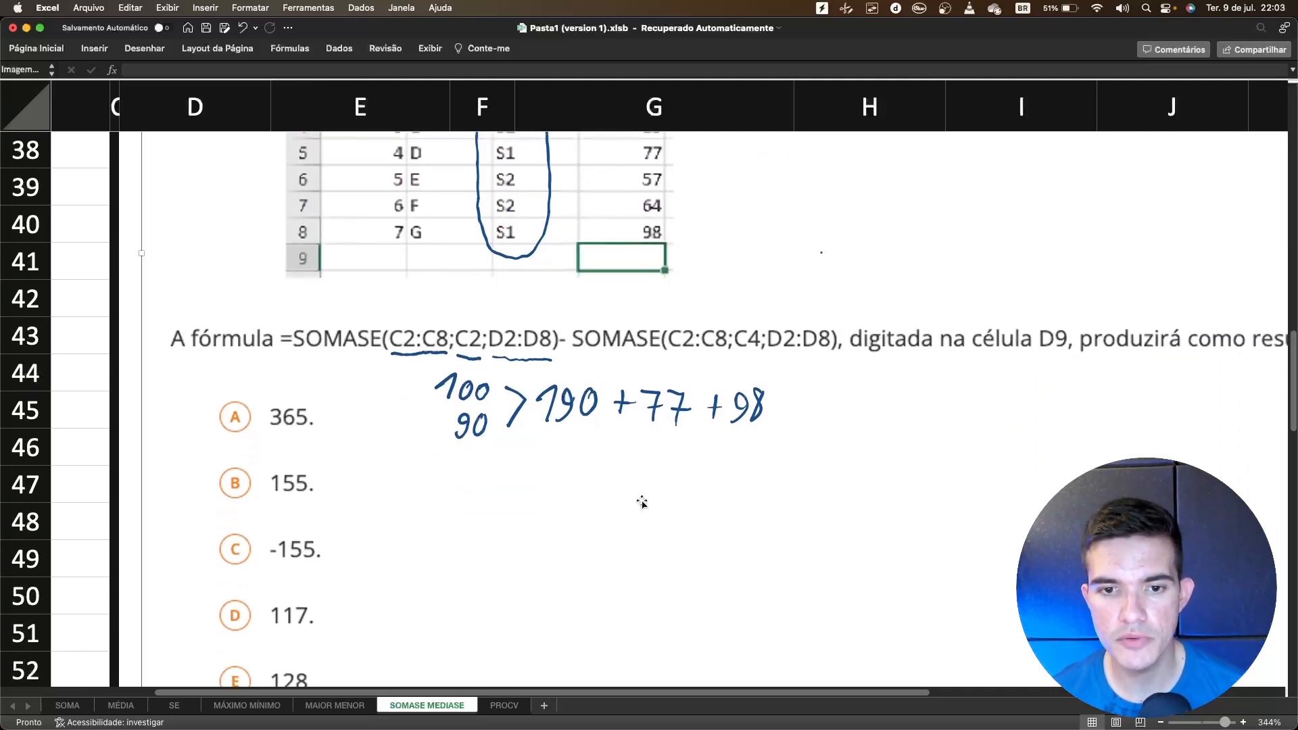
double_click(99, 403)
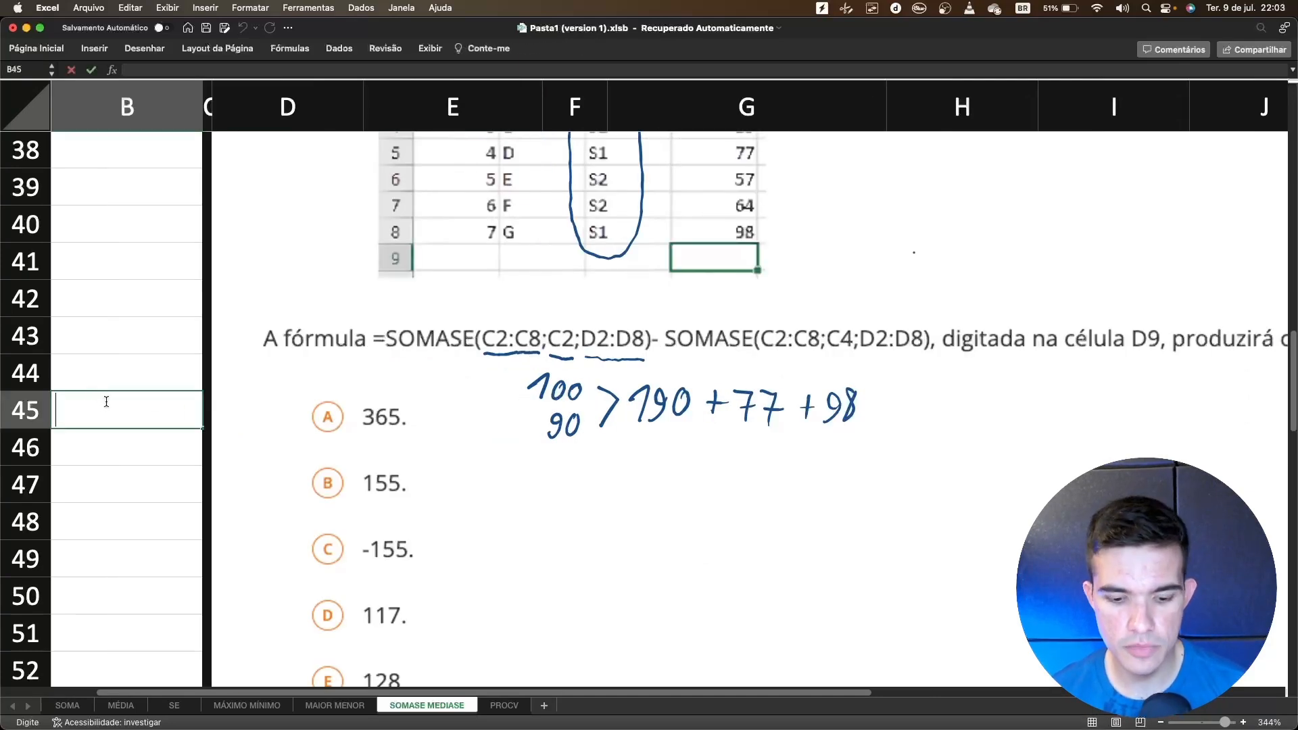
text(=190+77+)
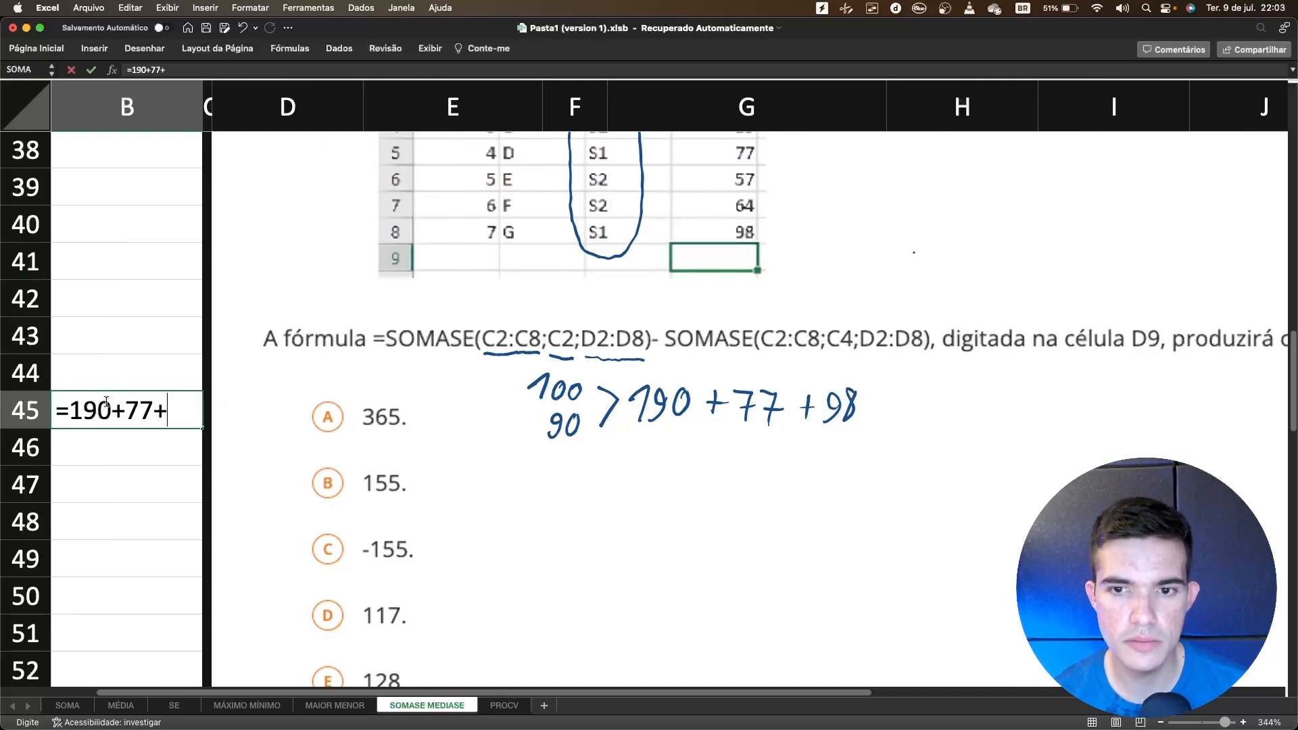
text(98)
key(Return)
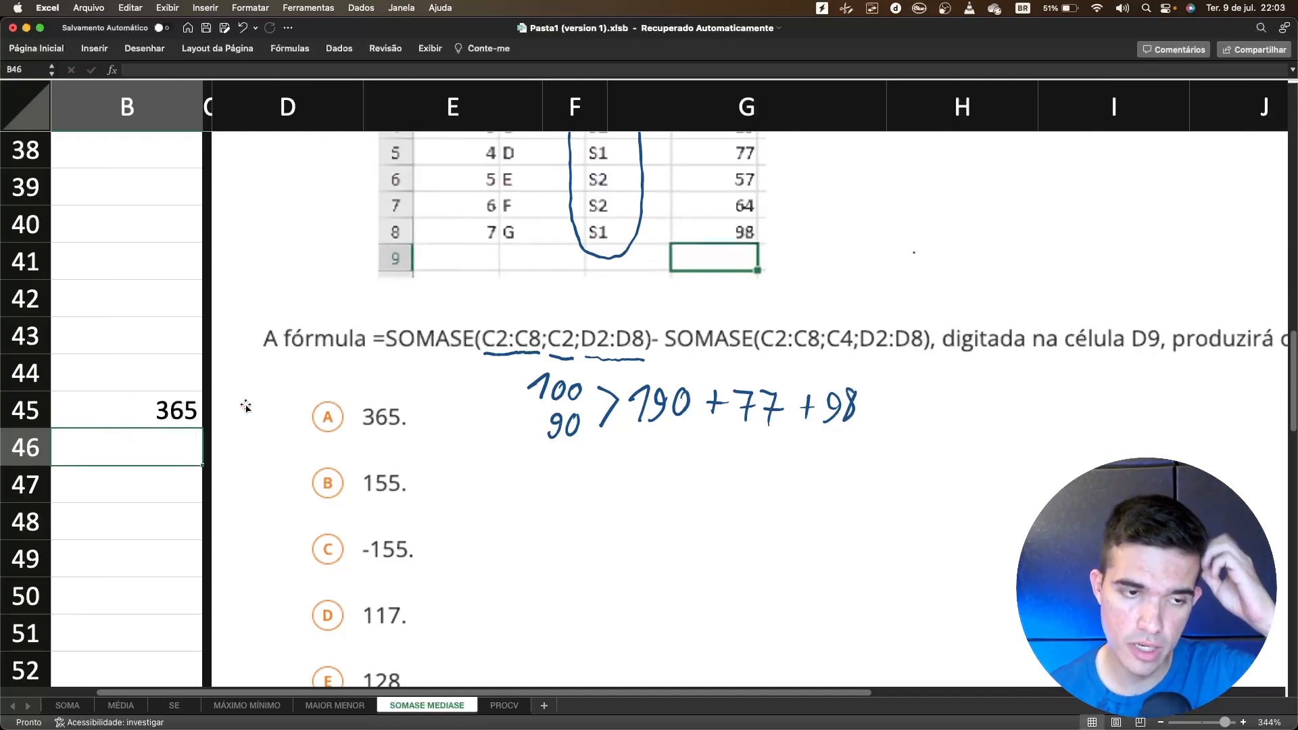
click(151, 409)
key(Delete)
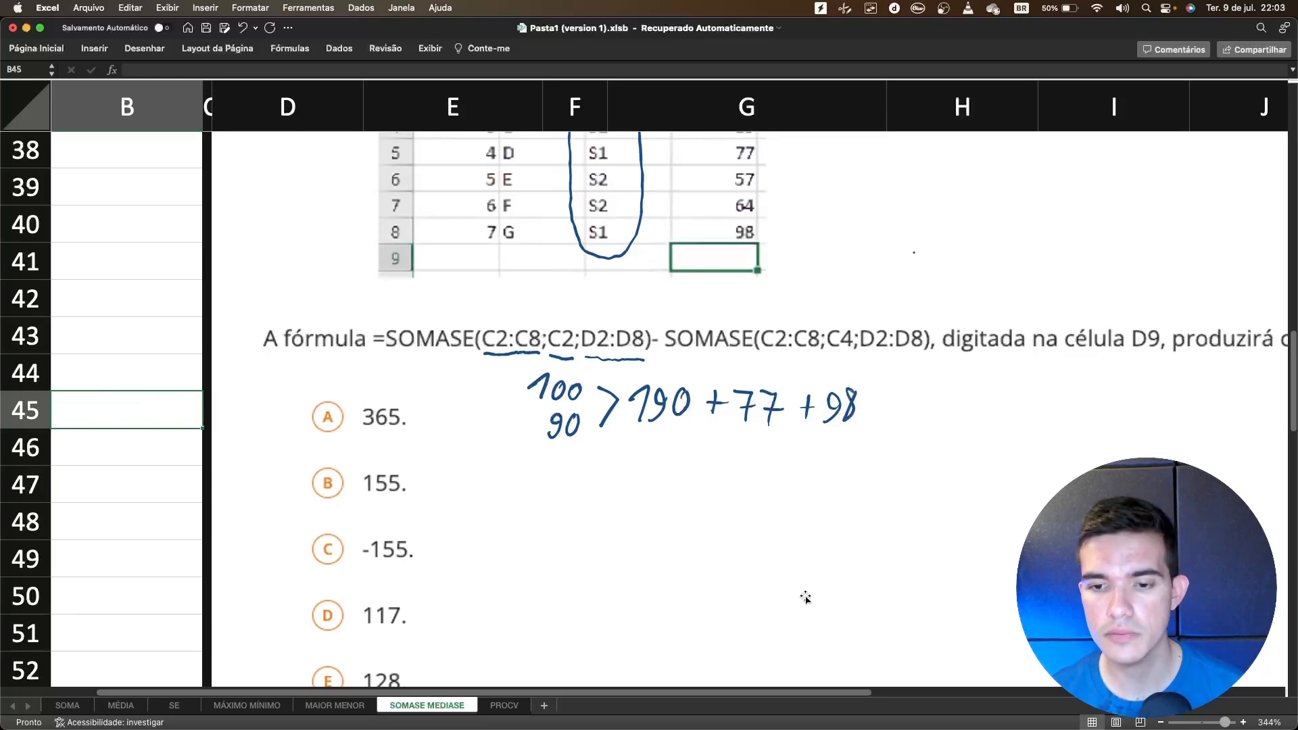
Bring the drawing tools back and pick the blue pen
scroll(406, 297, right, 2)
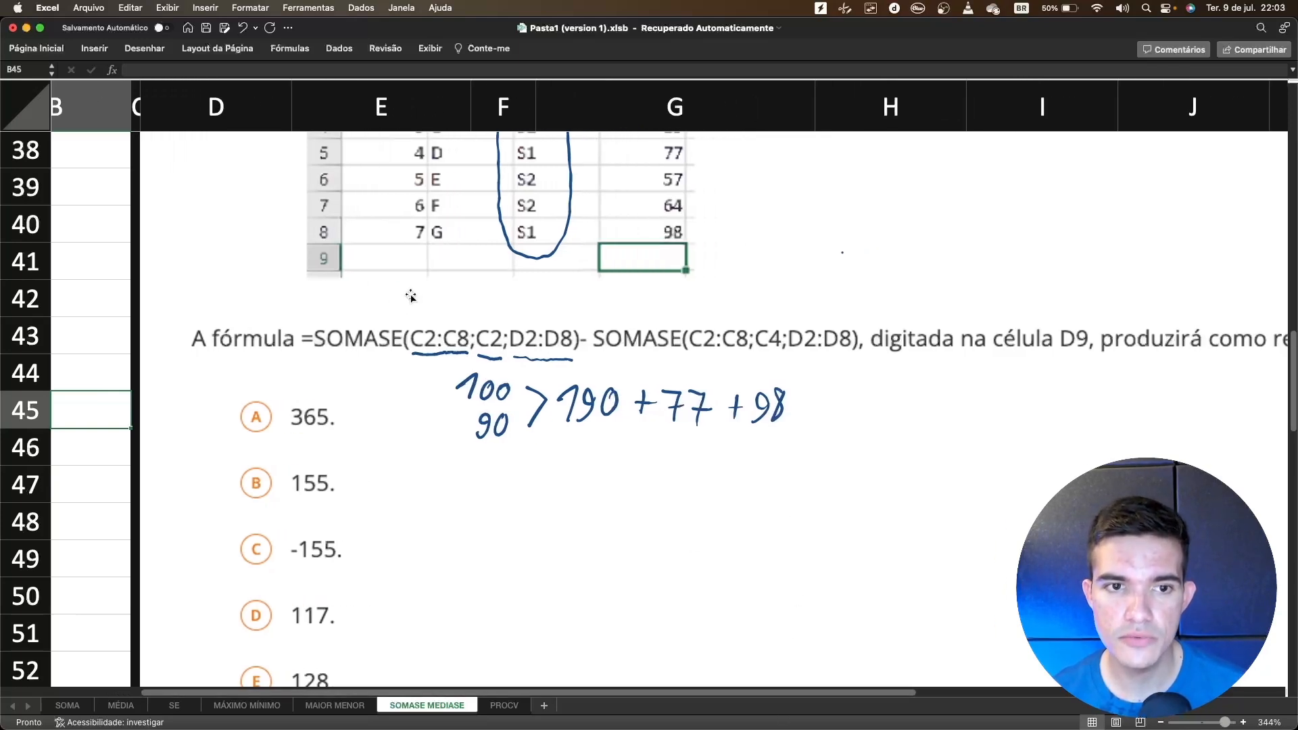
click(144, 48)
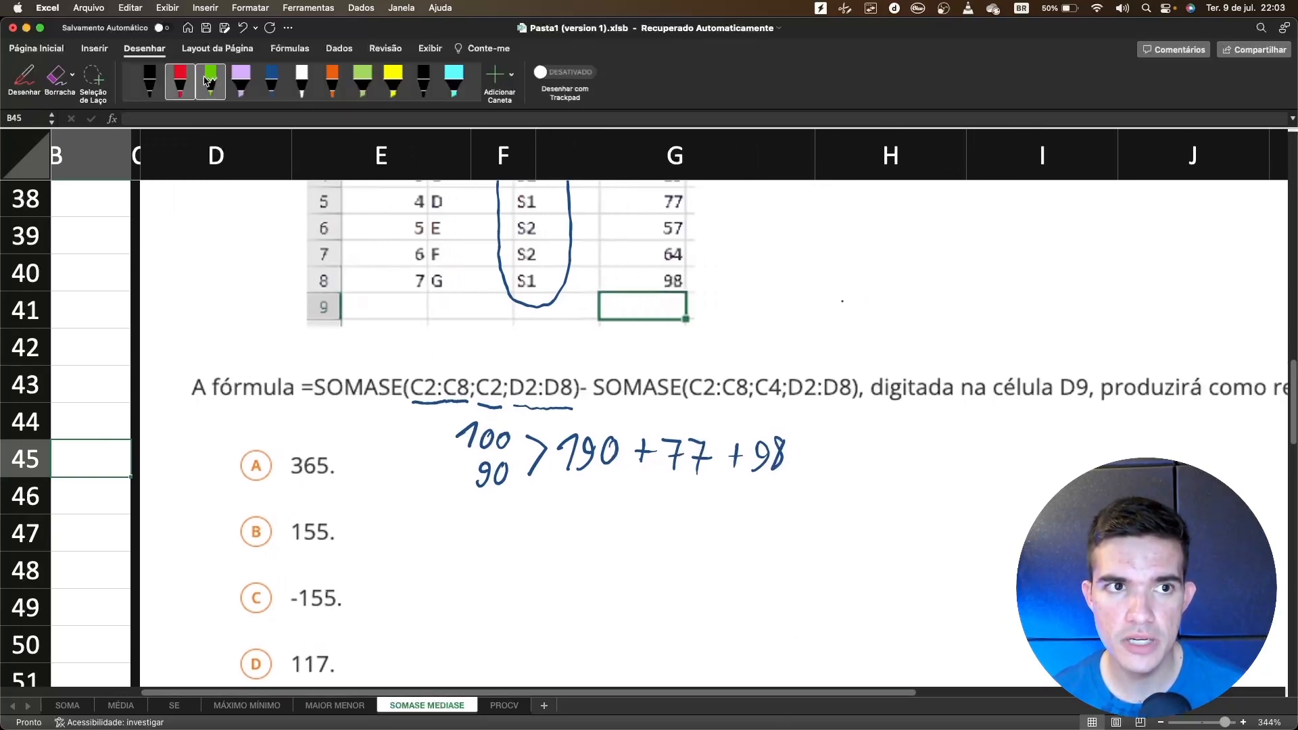
click(271, 81)
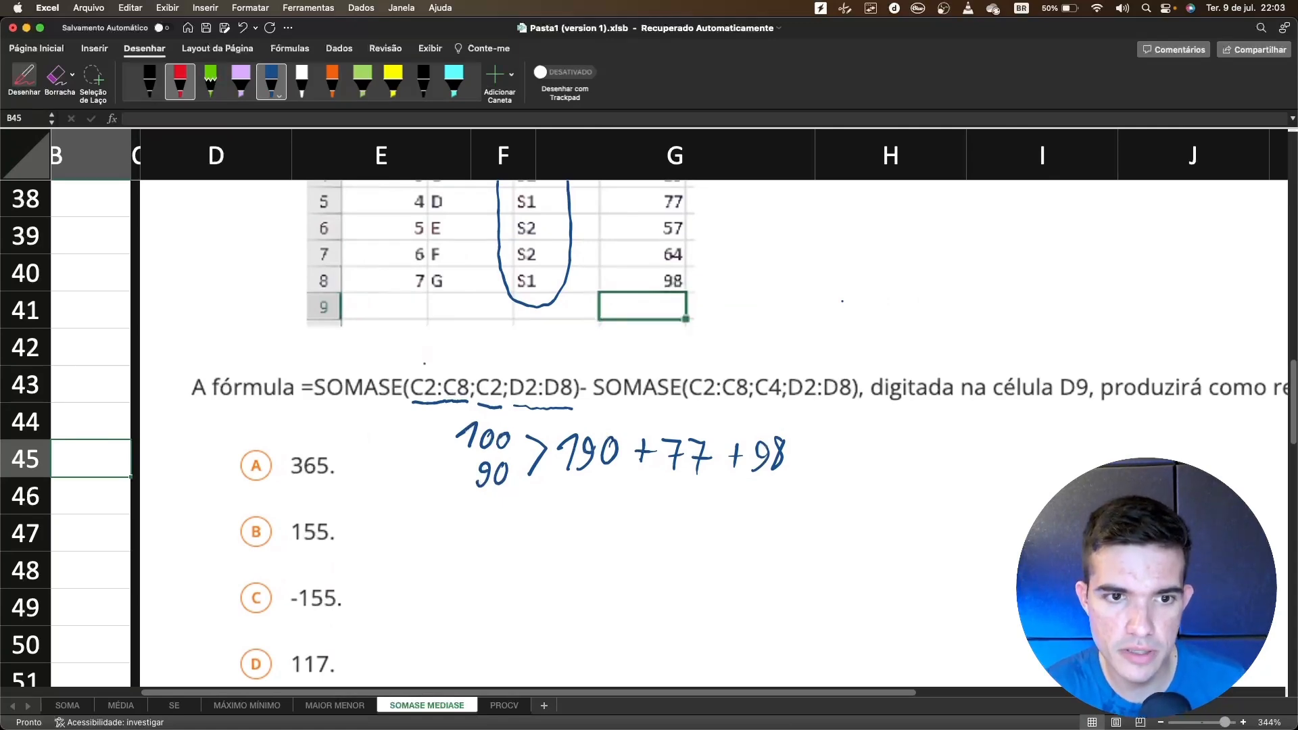
drag(408, 362, 425, 365)
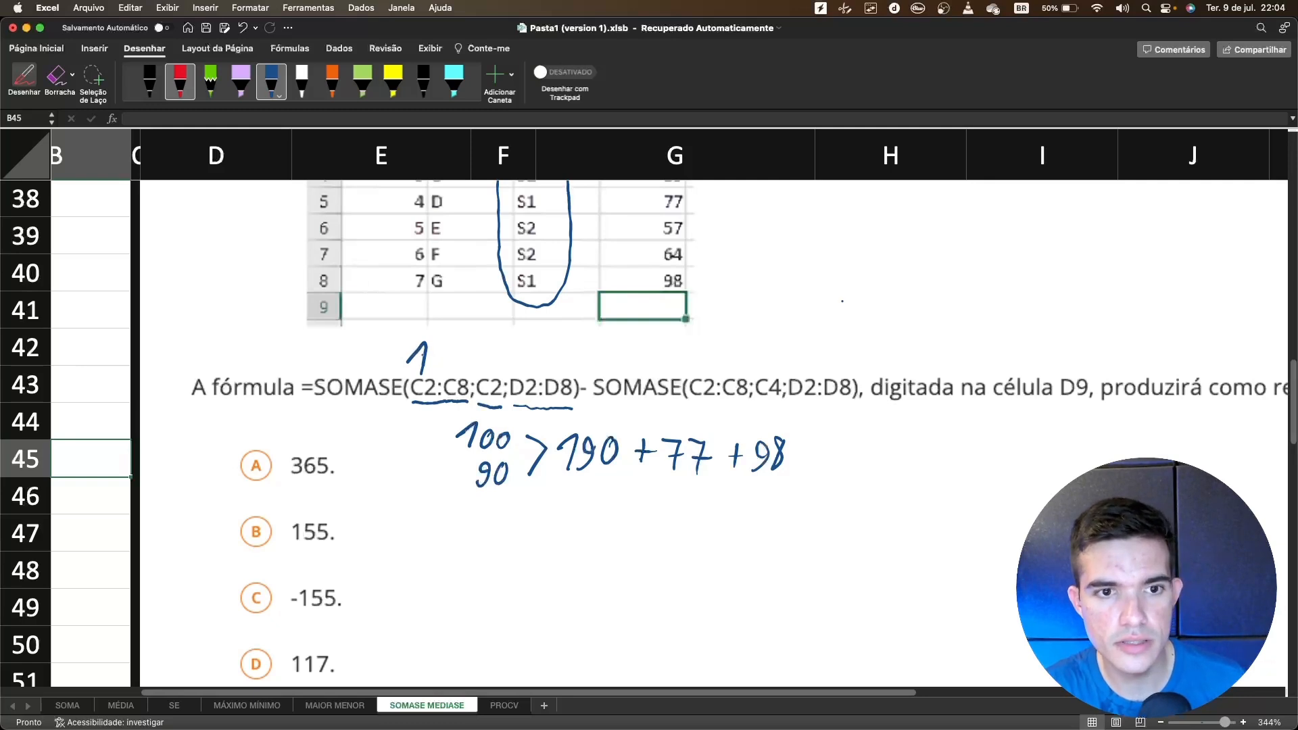
key(super+z)
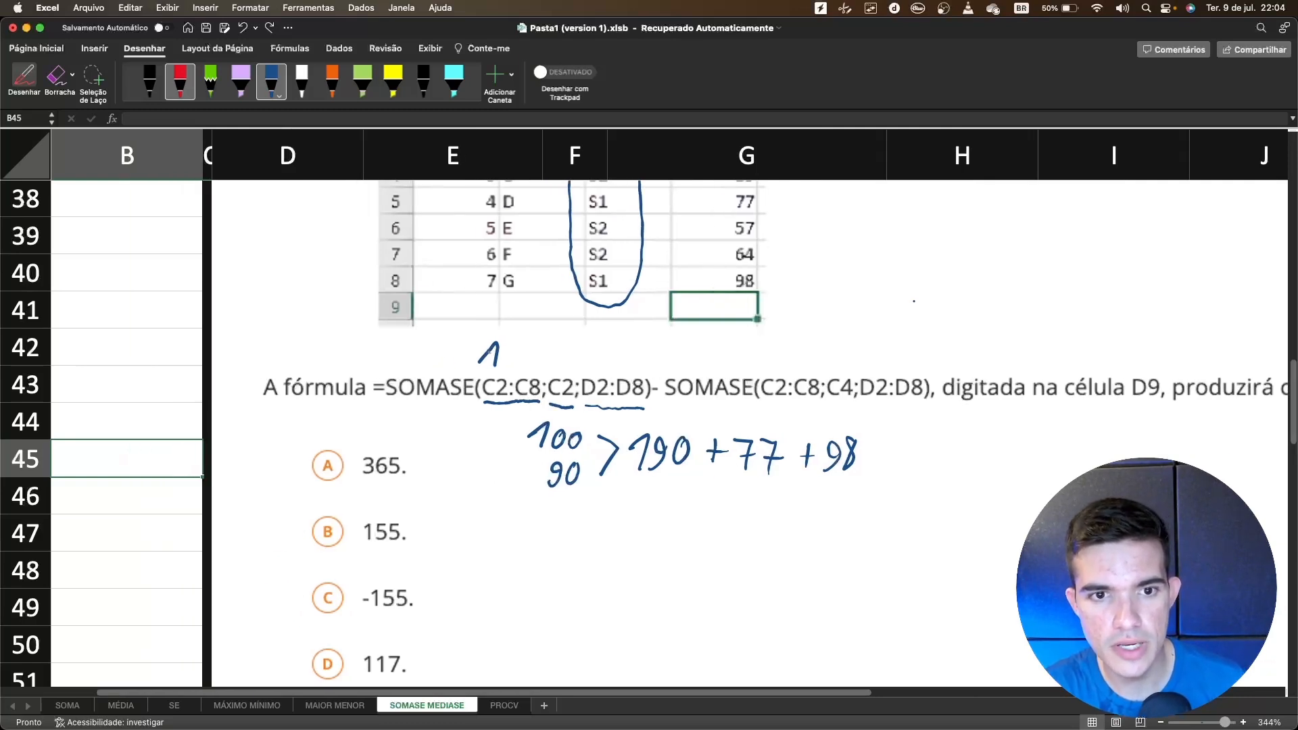
key(Escape)
click(488, 353)
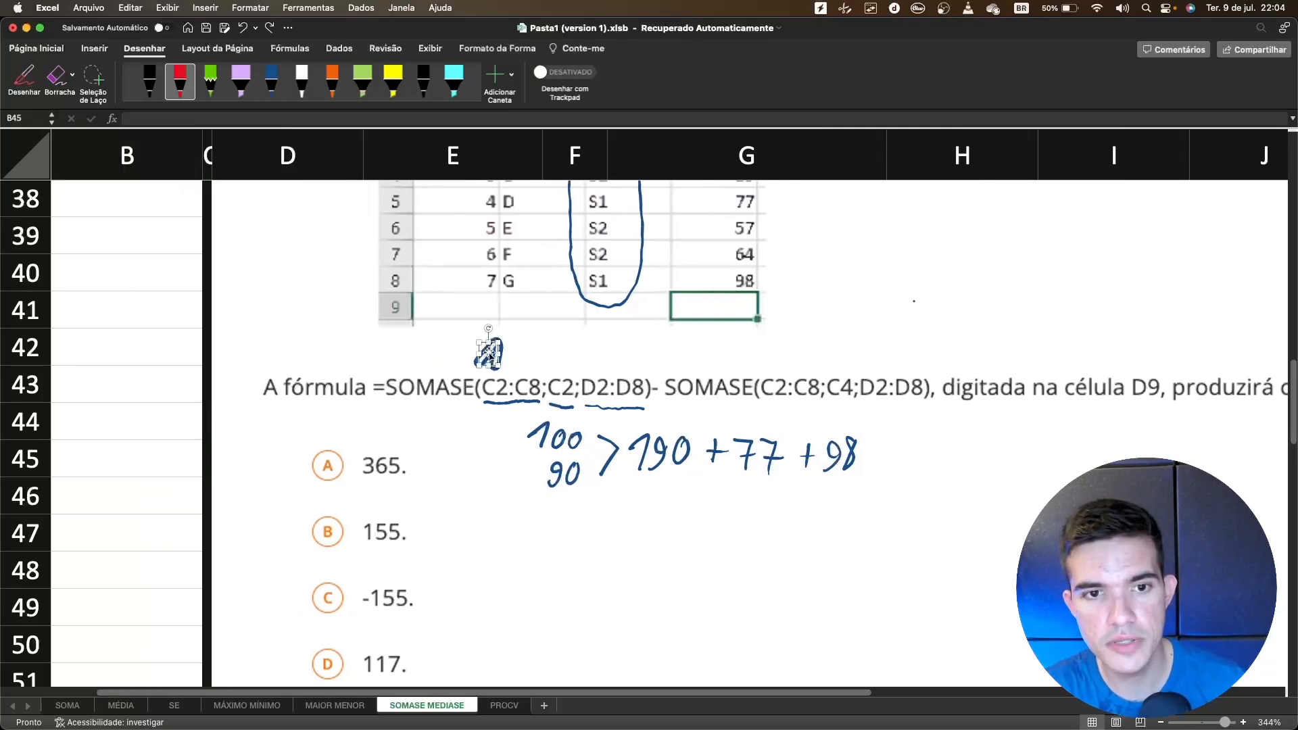
key(Delete)
Write "365 –" with the blue pen above the first SOMASE of the formula
click(271, 93)
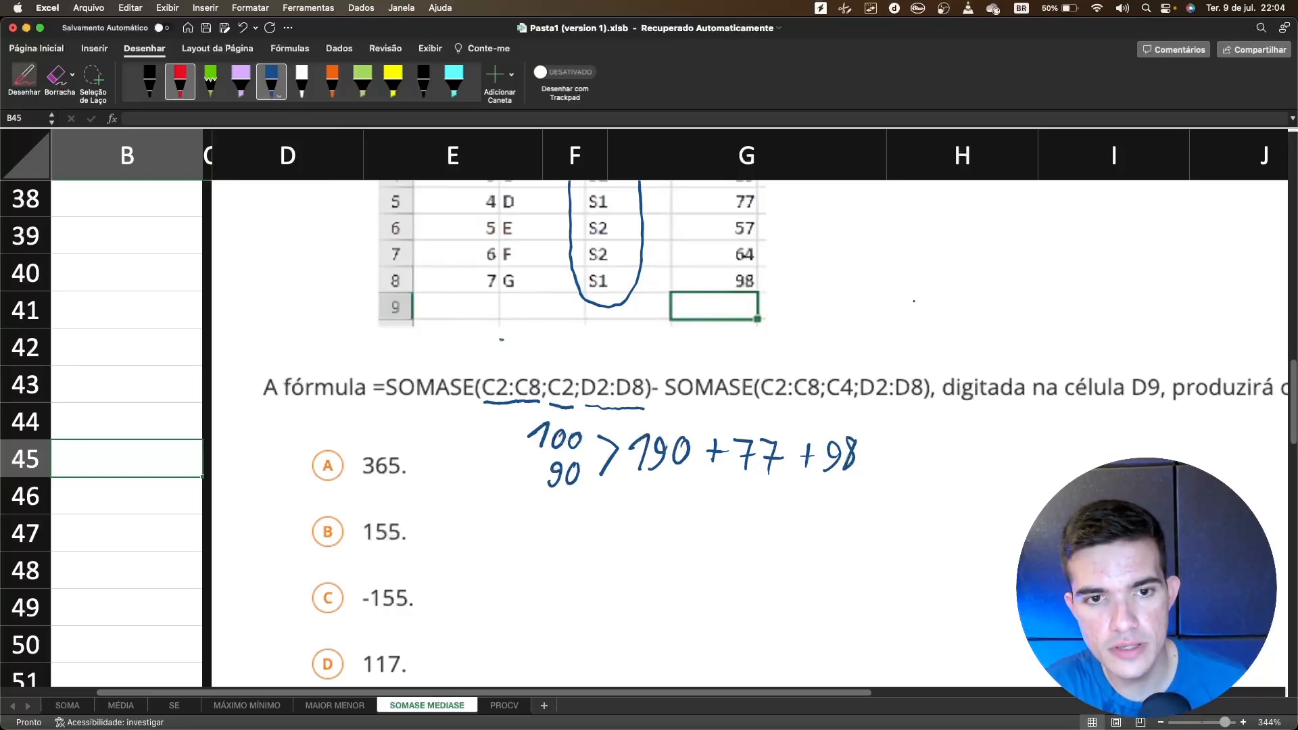
mouse_move(501, 337)
mouse_down()
mouse_move(496, 367)
mouse_move(526, 351)
mouse_move(539, 363)
mouse_up()
drag(543, 337, 582, 348)
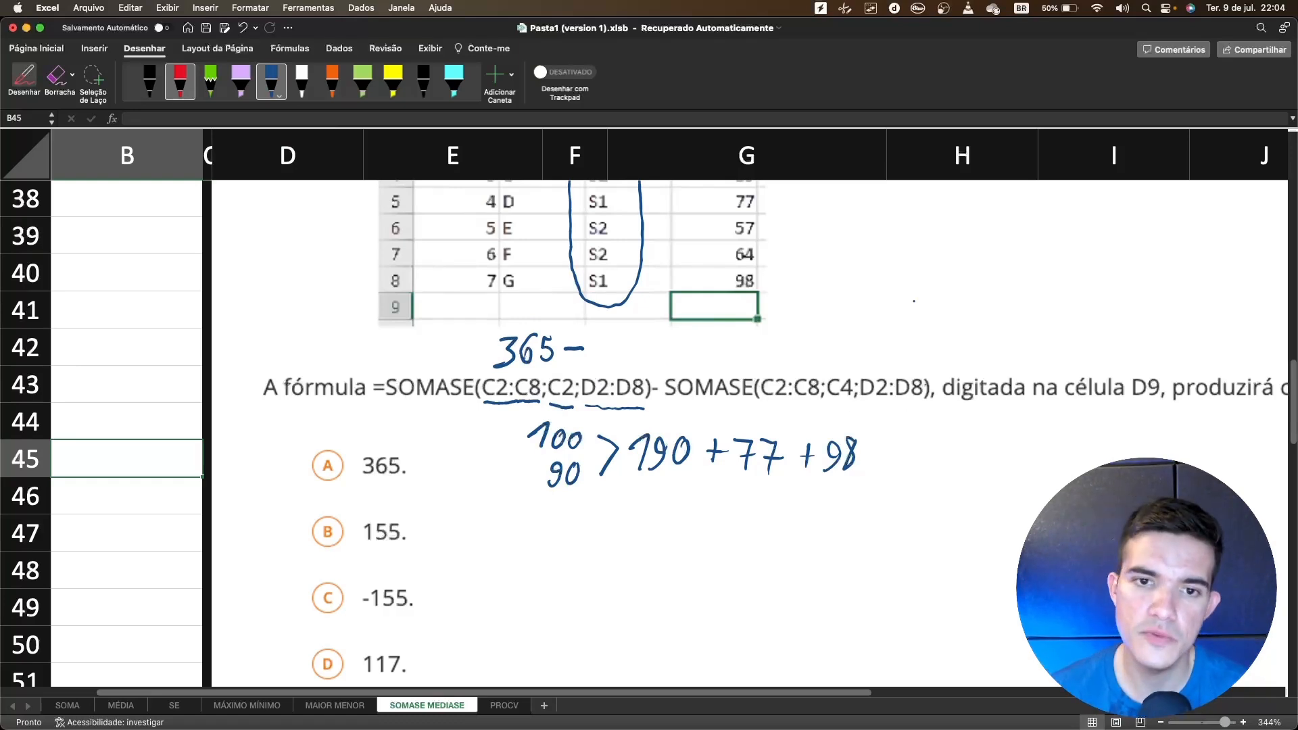
scroll(642, 433, up, 5)
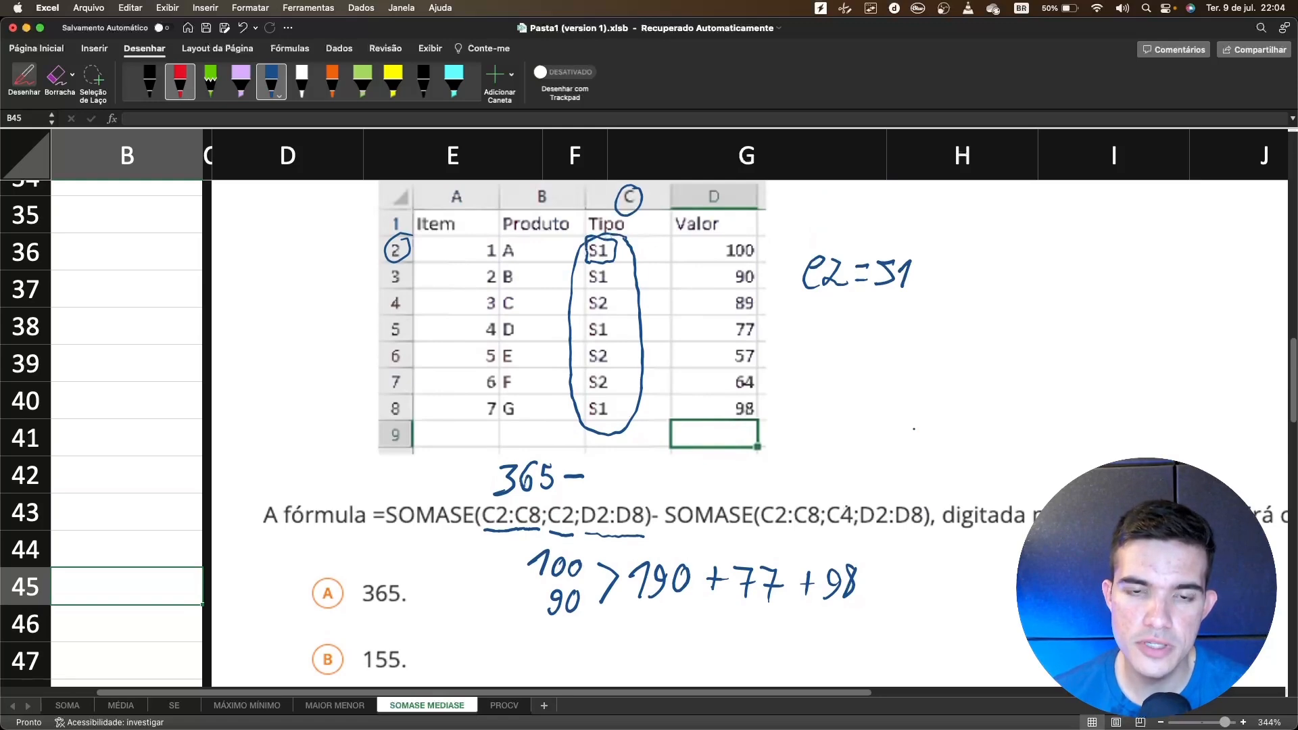
drag(590, 295, 616, 294)
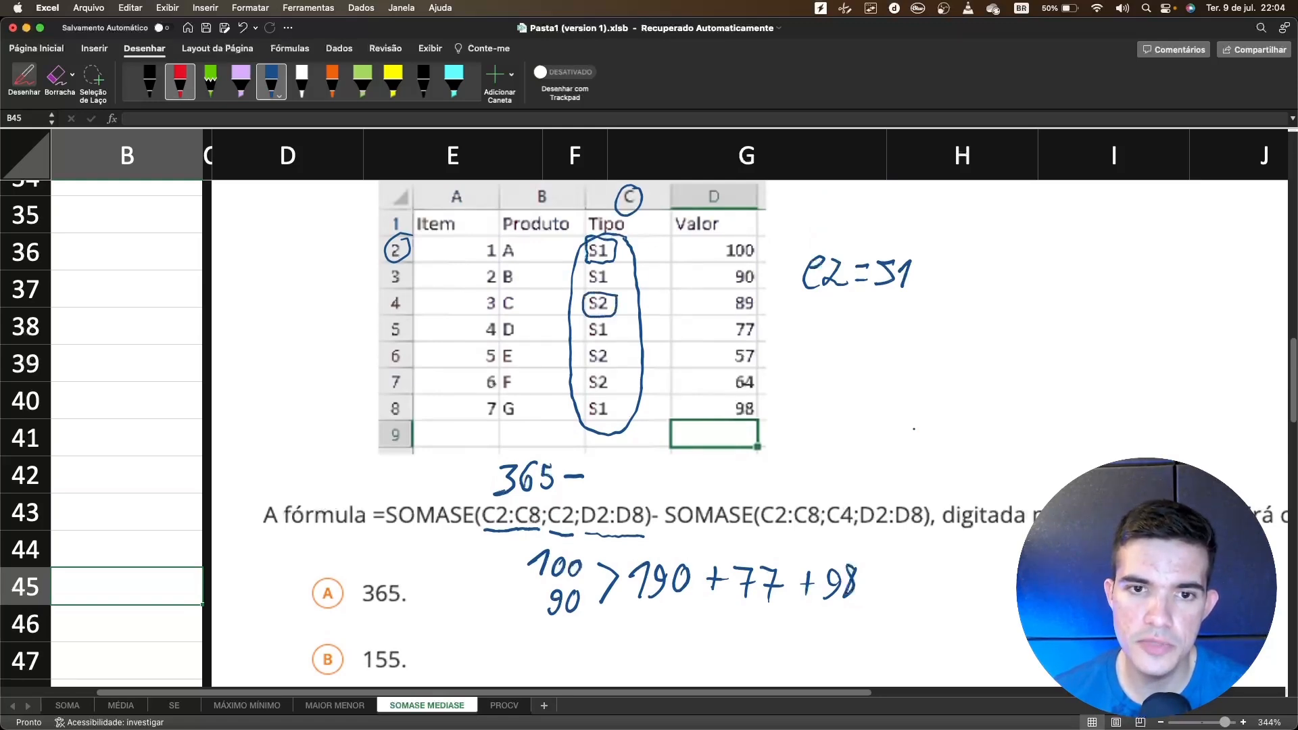
click(617, 323)
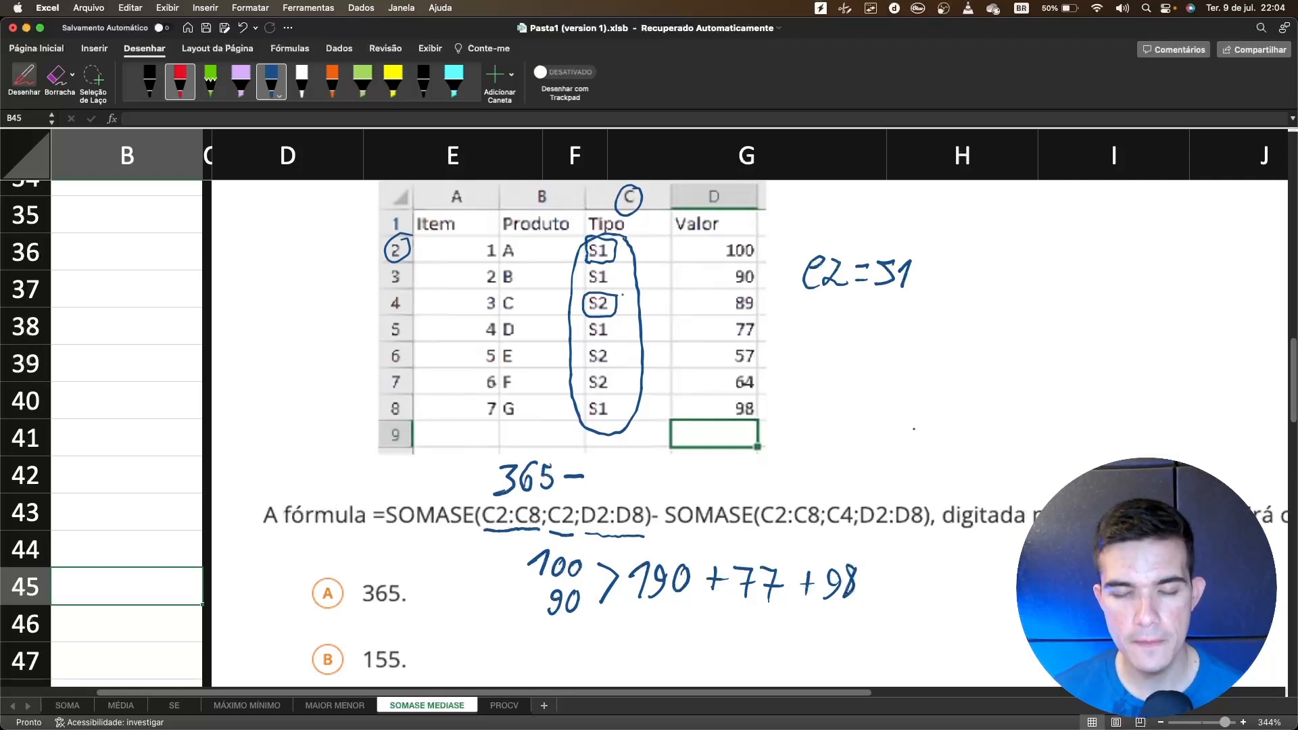
click(618, 303)
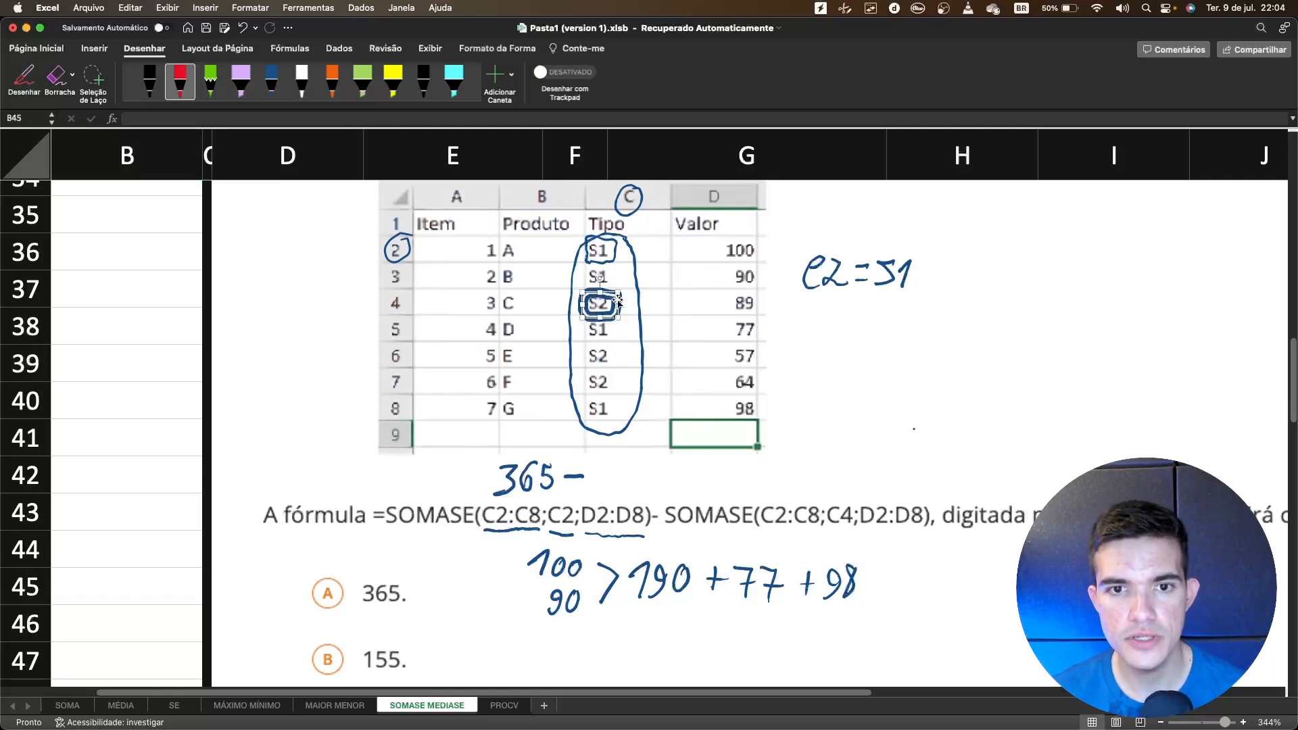
key(Delete)
Highlight in yellow the S2 entries in C4, C6 and C7 and their values 89, 57 and 64
click(393, 82)
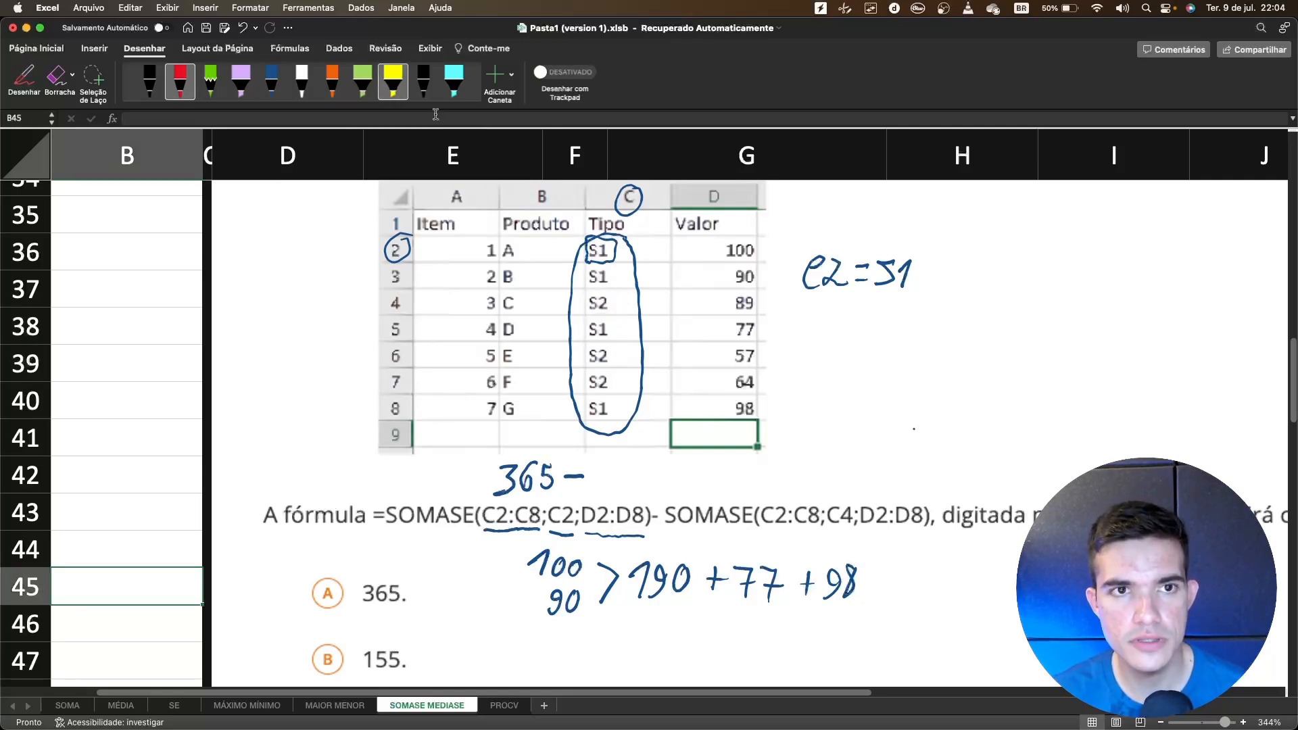
mouse_move(585, 287)
mouse_down()
mouse_move(585, 310)
mouse_move(622, 303)
mouse_up()
drag(722, 303, 778, 303)
drag(585, 356, 622, 356)
drag(725, 356, 774, 356)
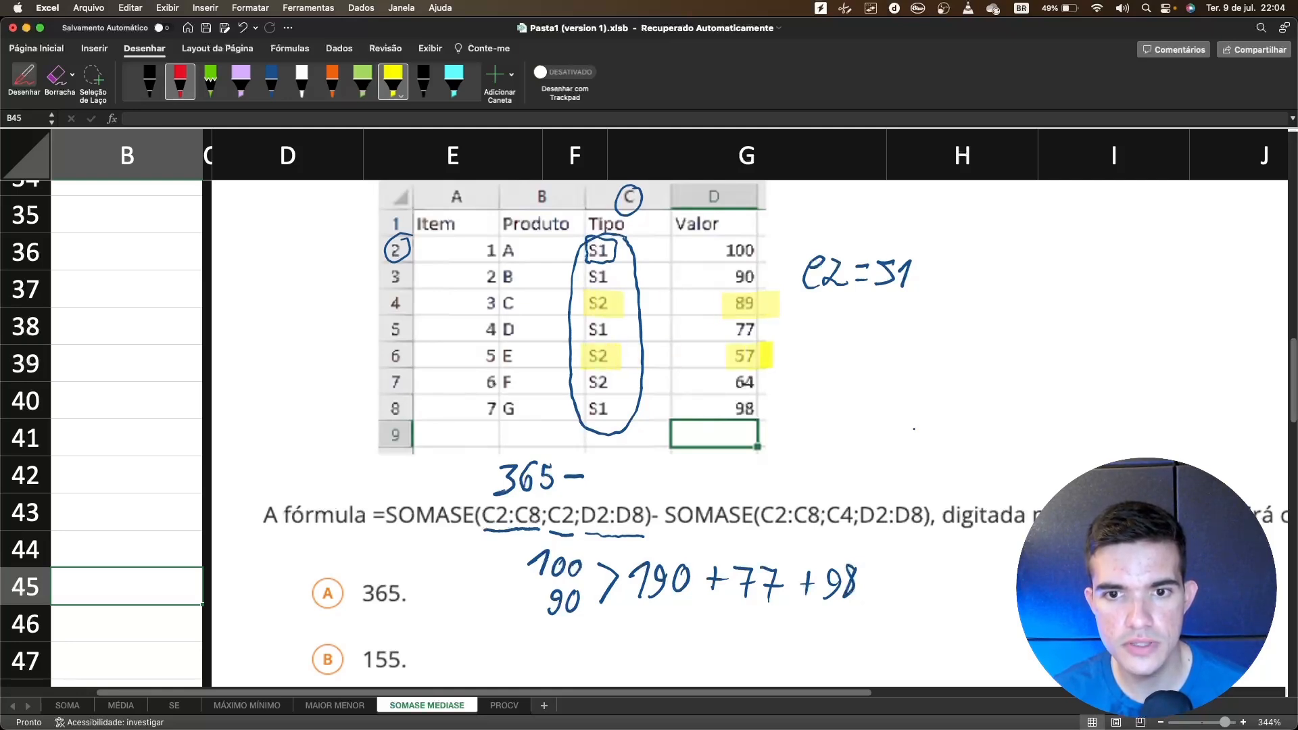
drag(582, 382, 622, 382)
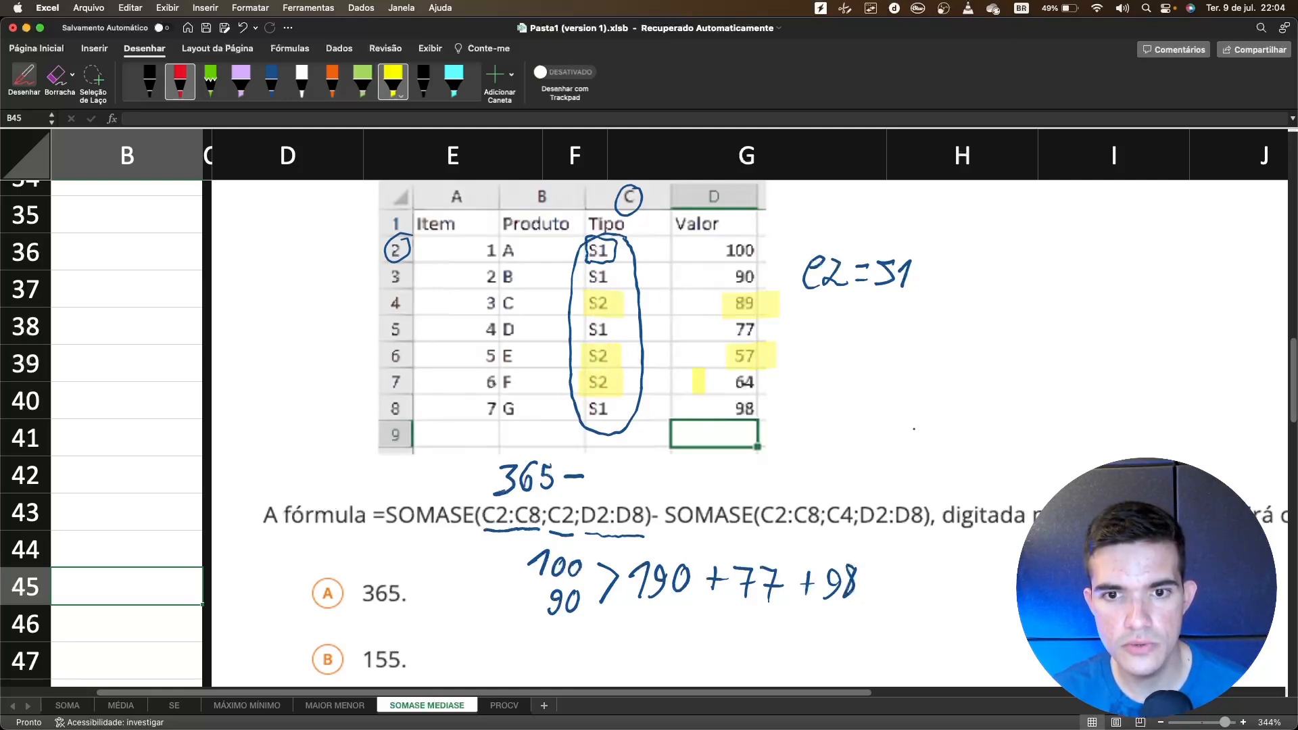
drag(718, 382, 774, 382)
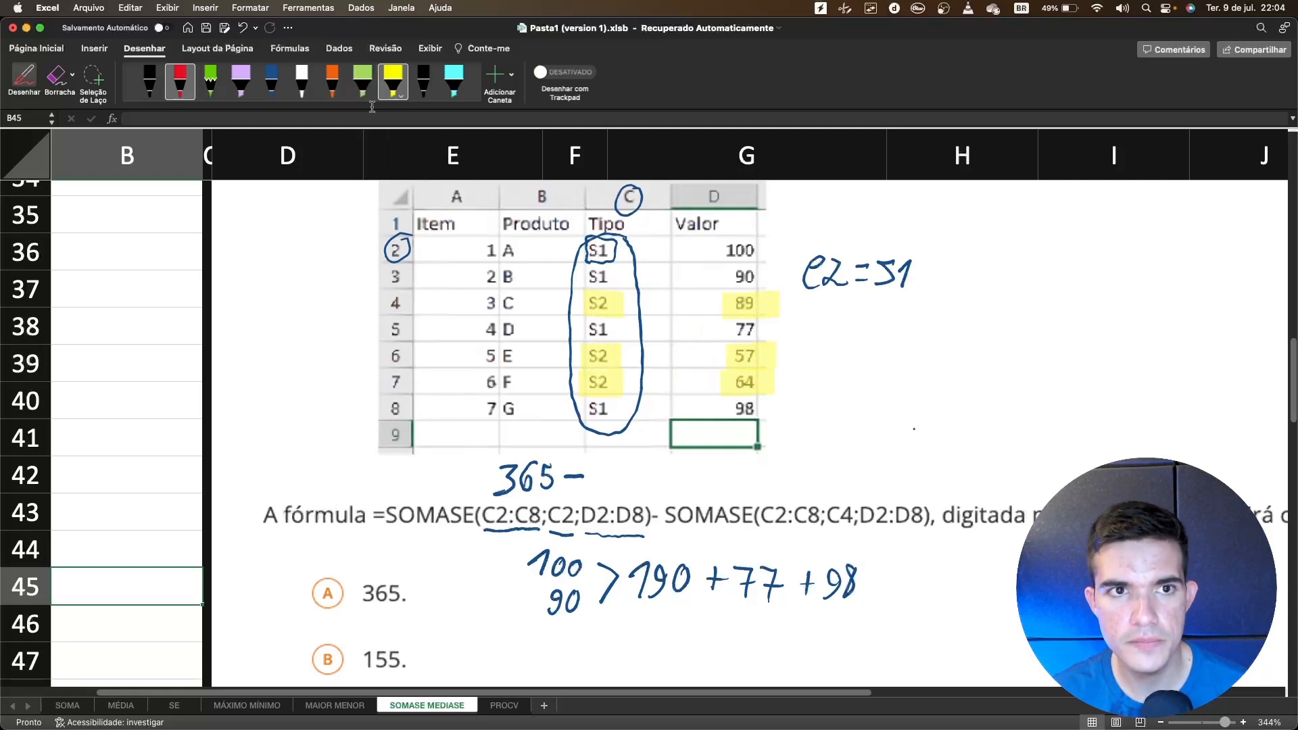
Highlight in light blue the S1 entries in C2, C3, C5 and C8 and their values 100, 90, 77 and 98
click(454, 81)
mouse_move(583, 250)
mouse_down()
mouse_move(625, 250)
mouse_move(605, 276)
mouse_move(629, 277)
mouse_up()
drag(720, 250, 758, 250)
drag(730, 276, 768, 276)
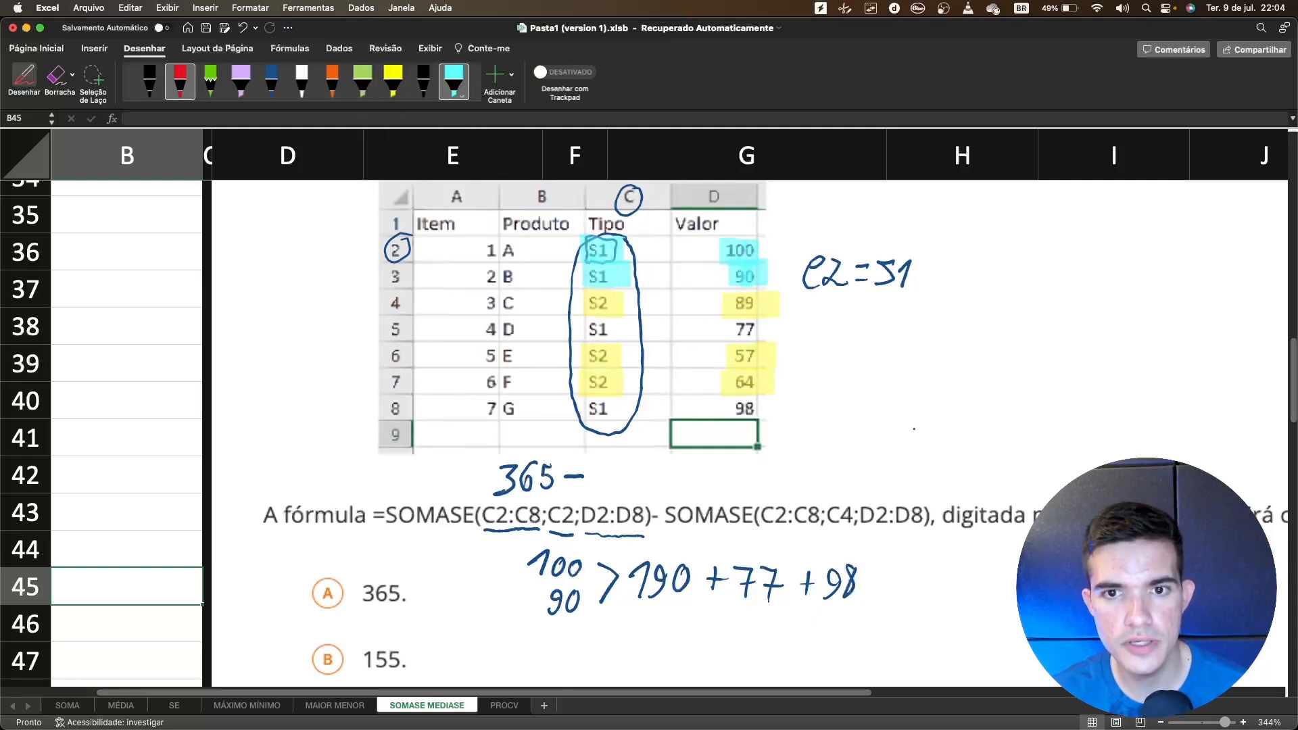
drag(586, 329, 625, 329)
drag(722, 329, 770, 330)
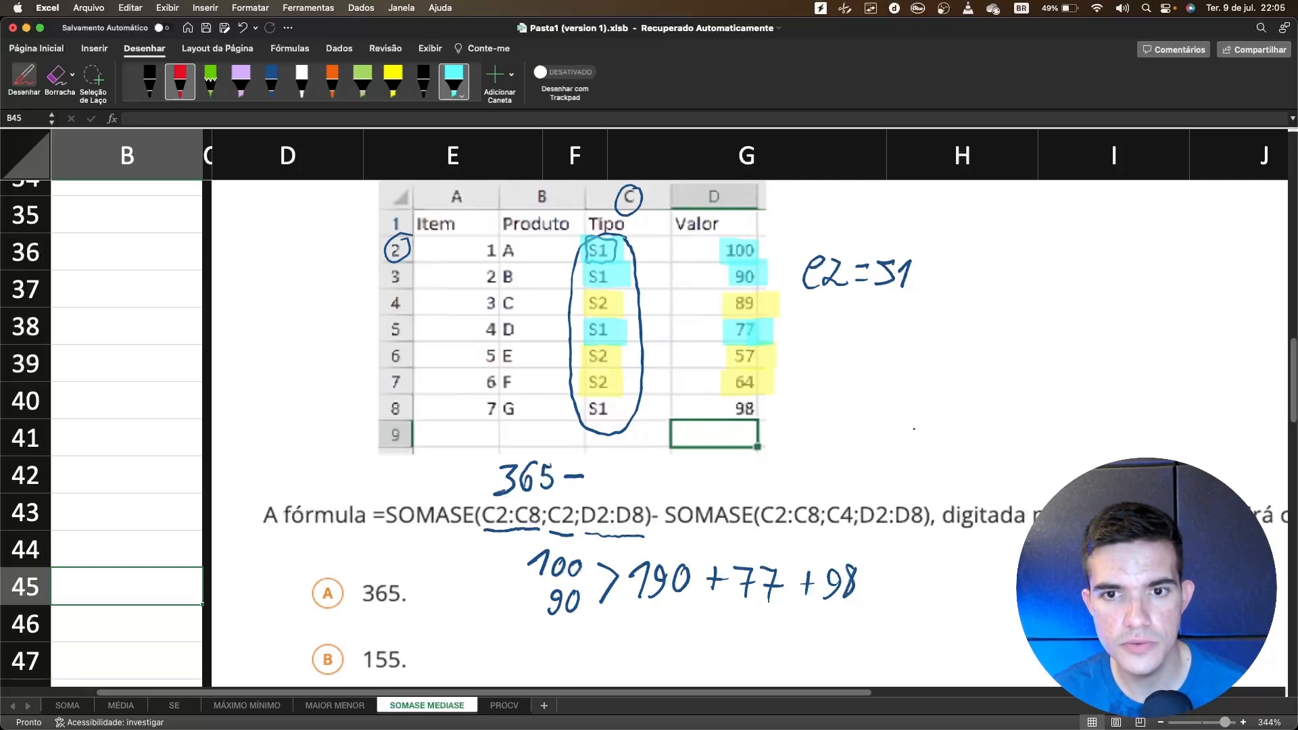
drag(585, 409, 636, 408)
drag(722, 409, 767, 409)
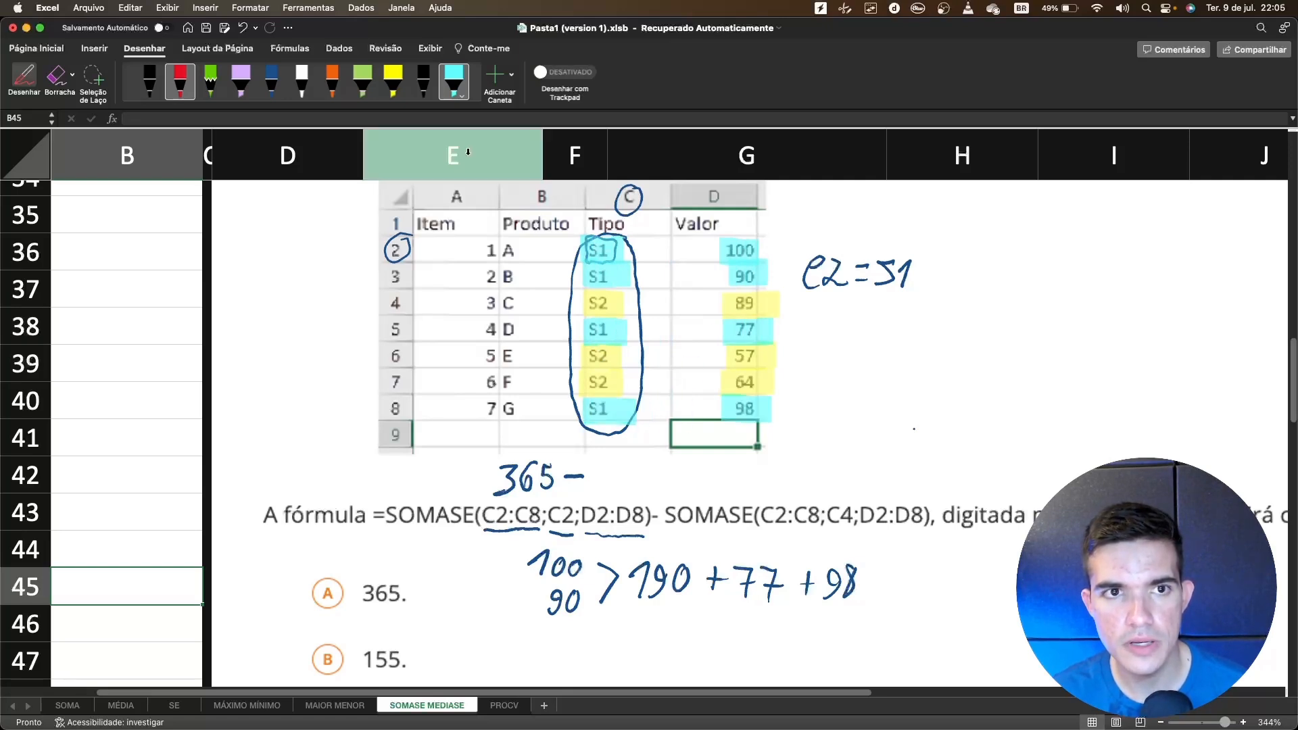
Pick the orange pen and set it to the thinnest stroke
click(270, 85)
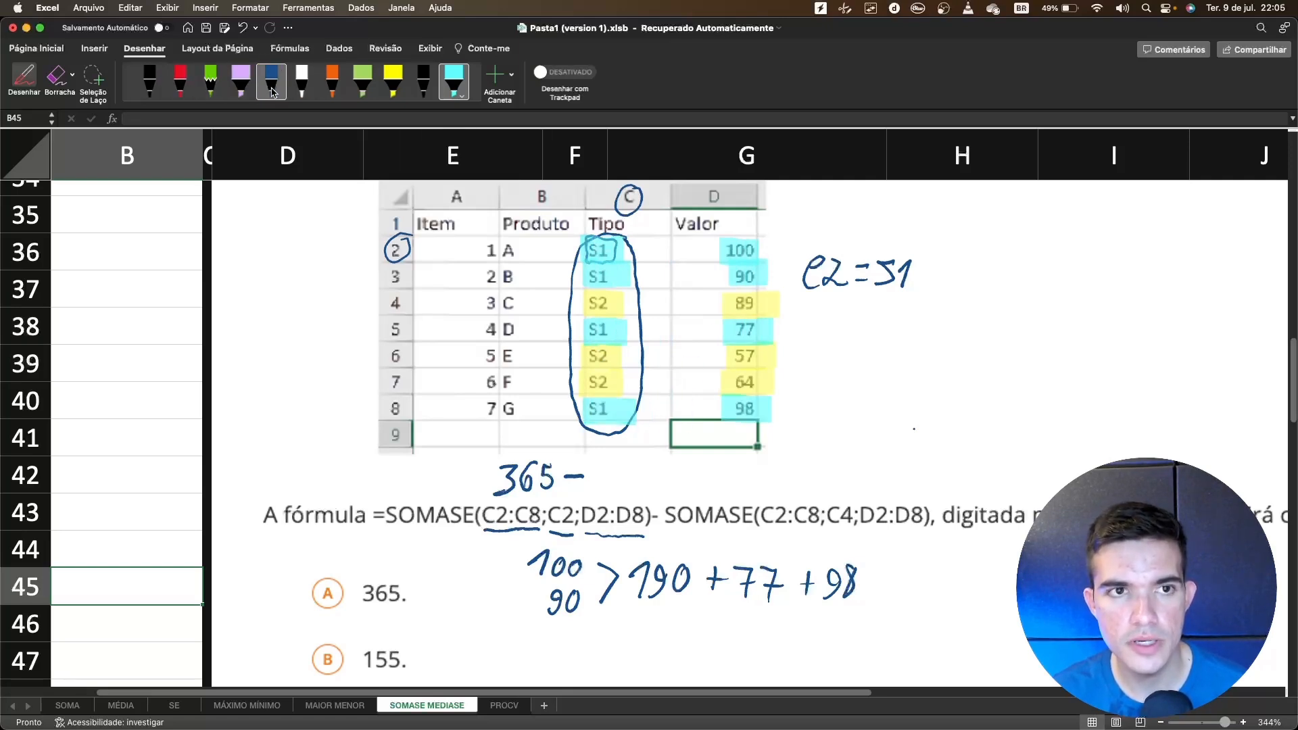
click(170, 79)
click(173, 81)
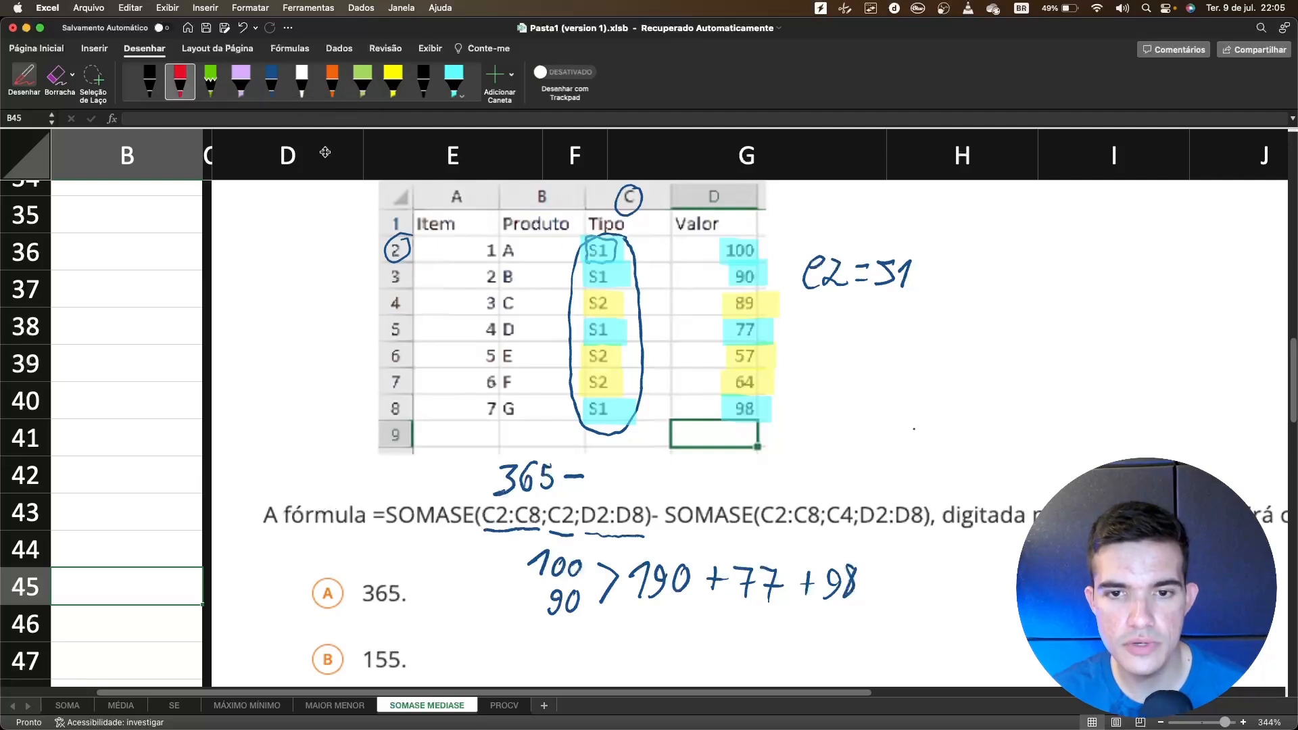
click(188, 98)
click(334, 80)
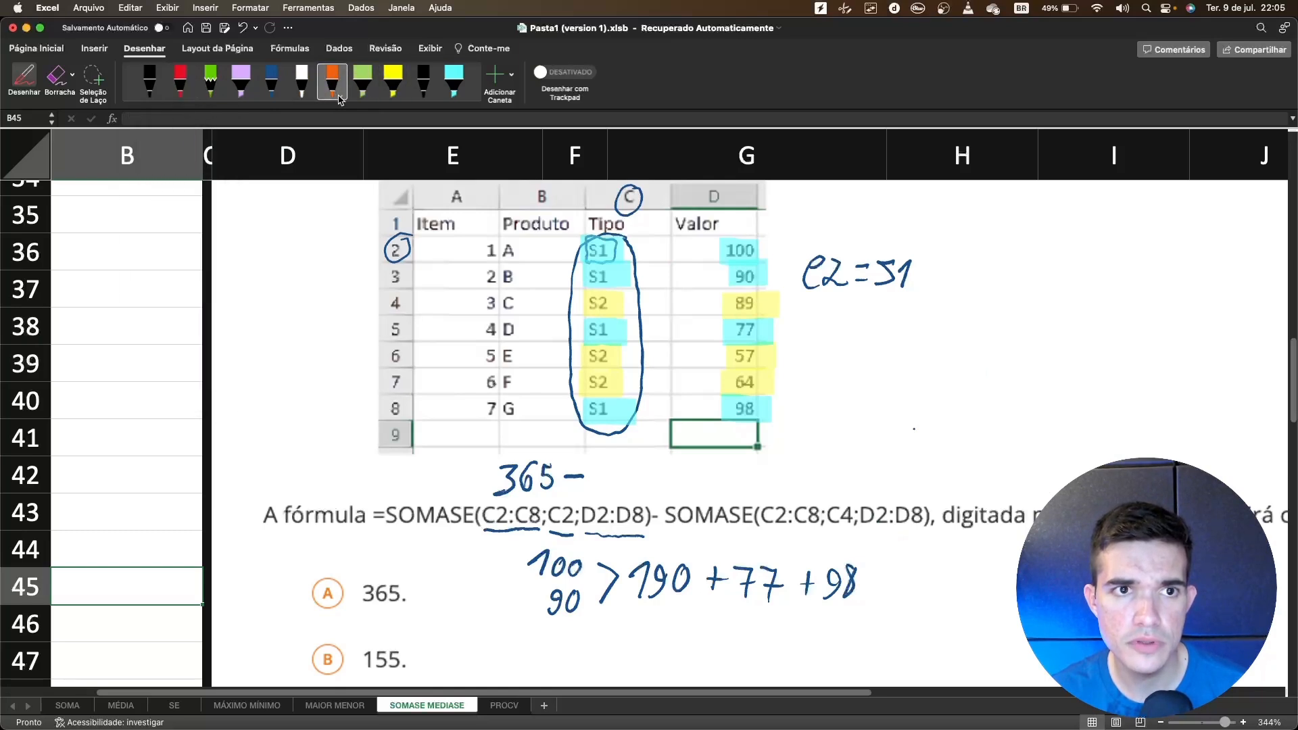
click(335, 85)
click(292, 155)
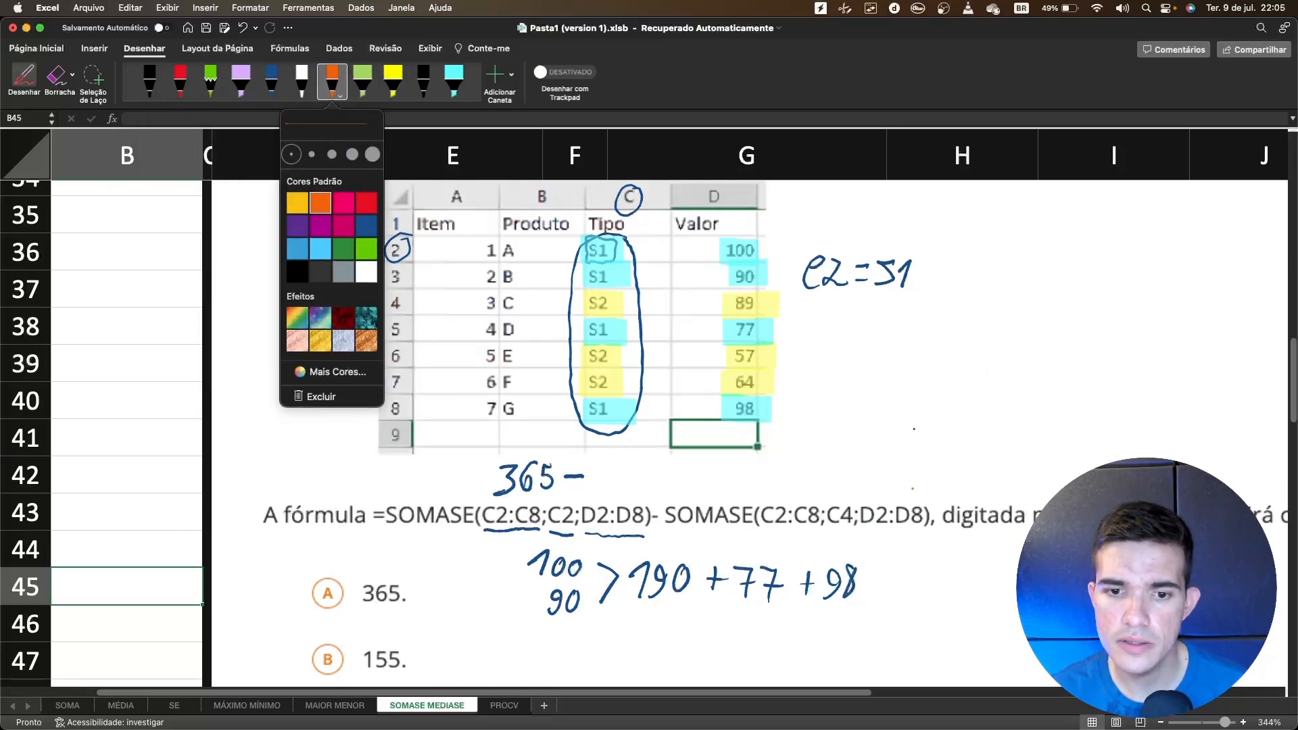
Write "89+57+64" with the orange pen below the blue sum 190+77+98
click(912, 488)
scroll(925, 464, down, 1)
scroll(648, 591, down, 5)
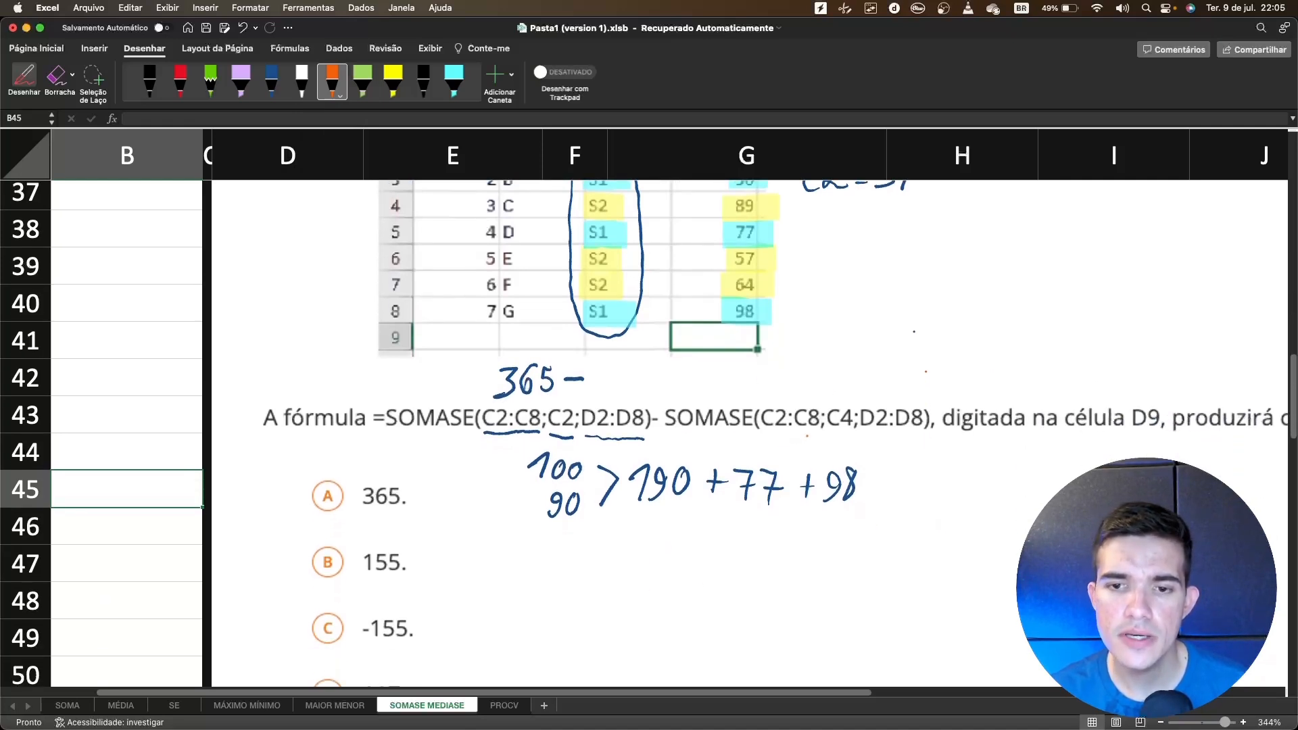
scroll(807, 436, up, 4)
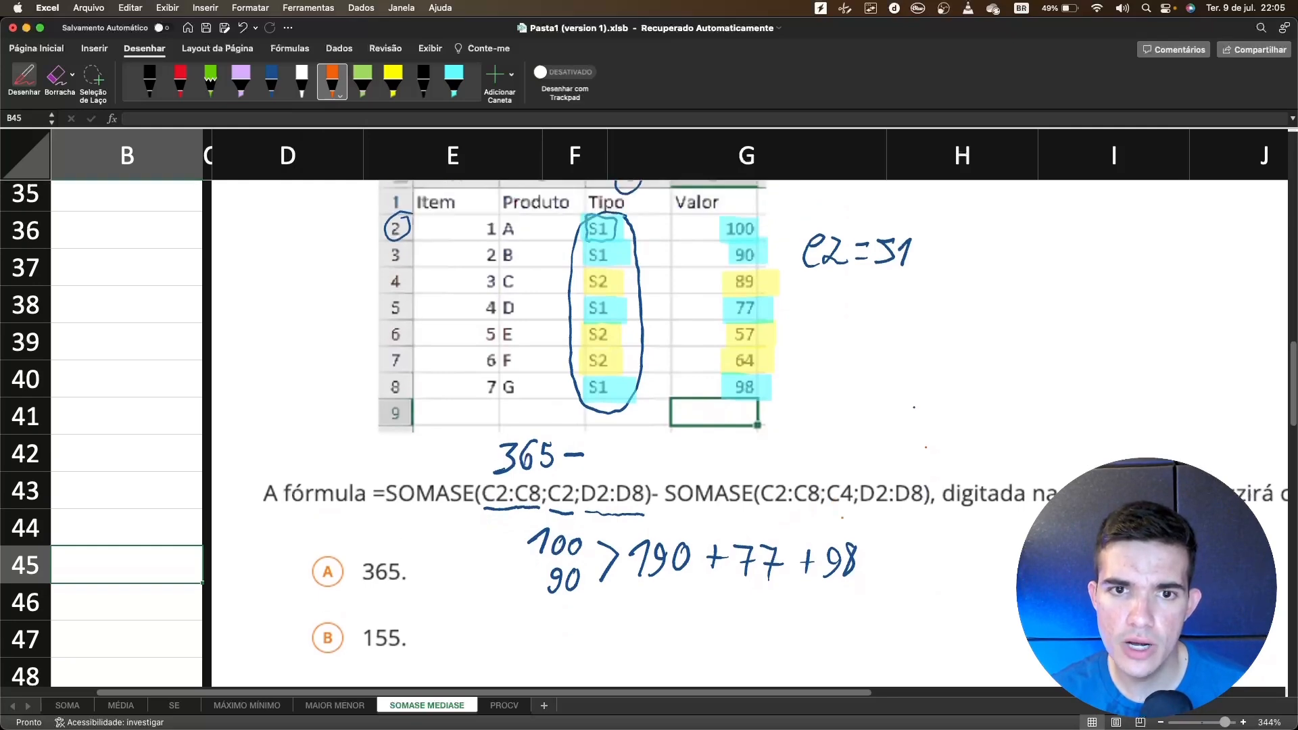
scroll(852, 507, down, 4)
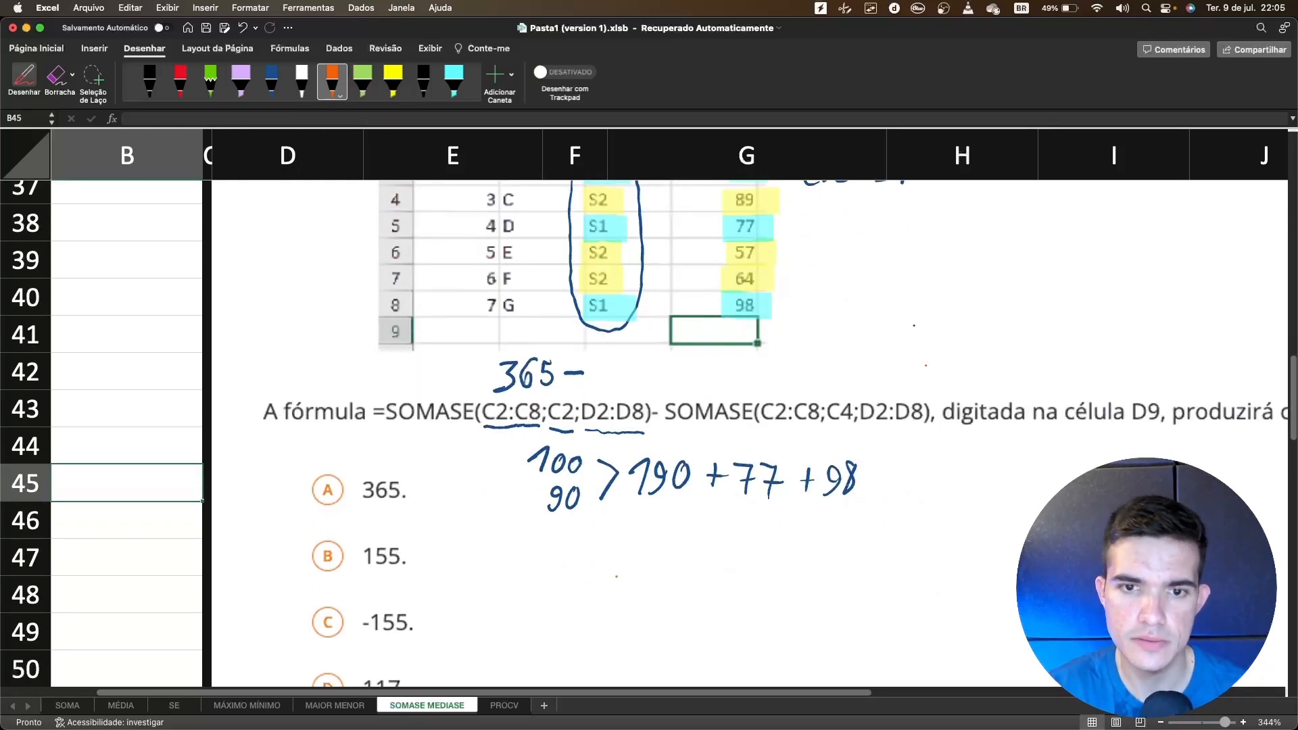
mouse_move(623, 527)
mouse_down()
mouse_move(642, 567)
mouse_move(633, 549)
mouse_move(668, 562)
mouse_up()
drag(661, 551, 691, 565)
mouse_move(693, 539)
mouse_down()
mouse_move(714, 537)
mouse_move(723, 569)
mouse_move(736, 550)
mouse_move(756, 561)
mouse_up()
mouse_move(747, 549)
mouse_down()
mouse_move(817, 550)
mouse_move(814, 569)
mouse_up()
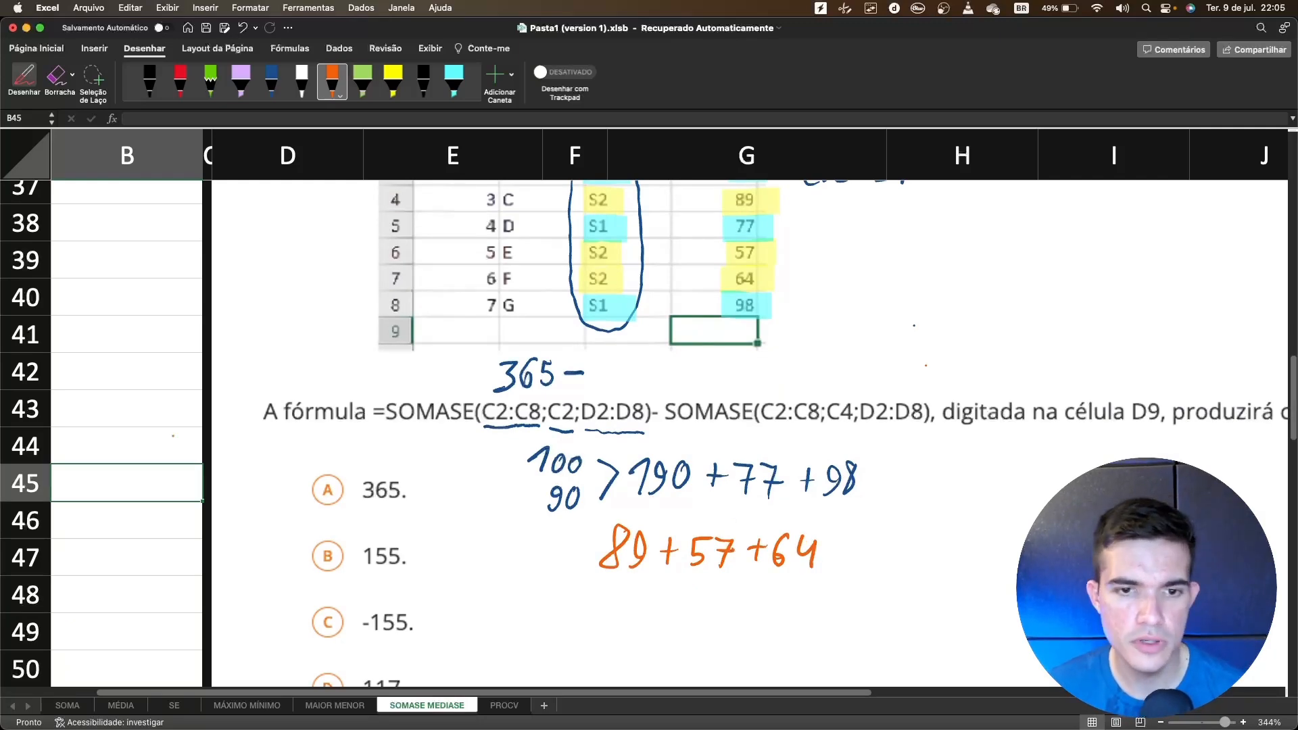
Enter the formula =89+57+64 in cell B43
click(120, 413)
double_click(127, 411)
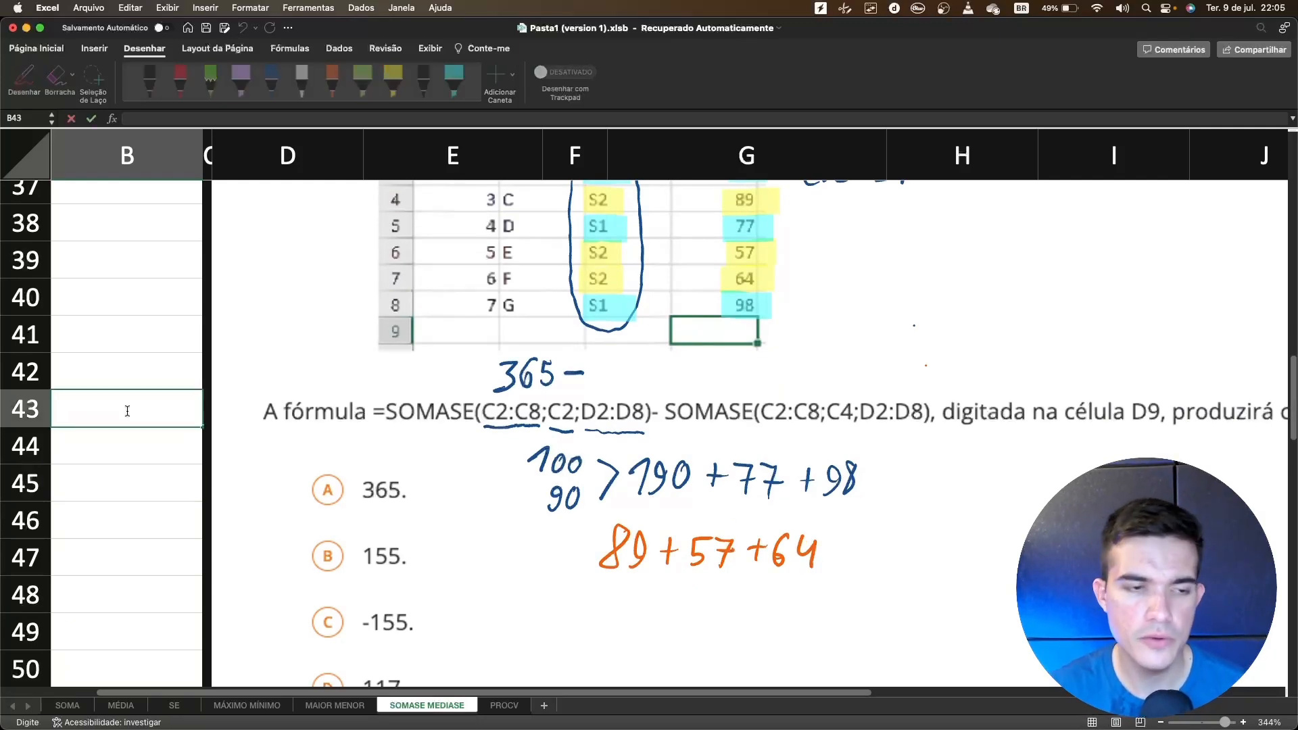
text(89)
key(BackSpace)
key(BackSpace)
text(=)
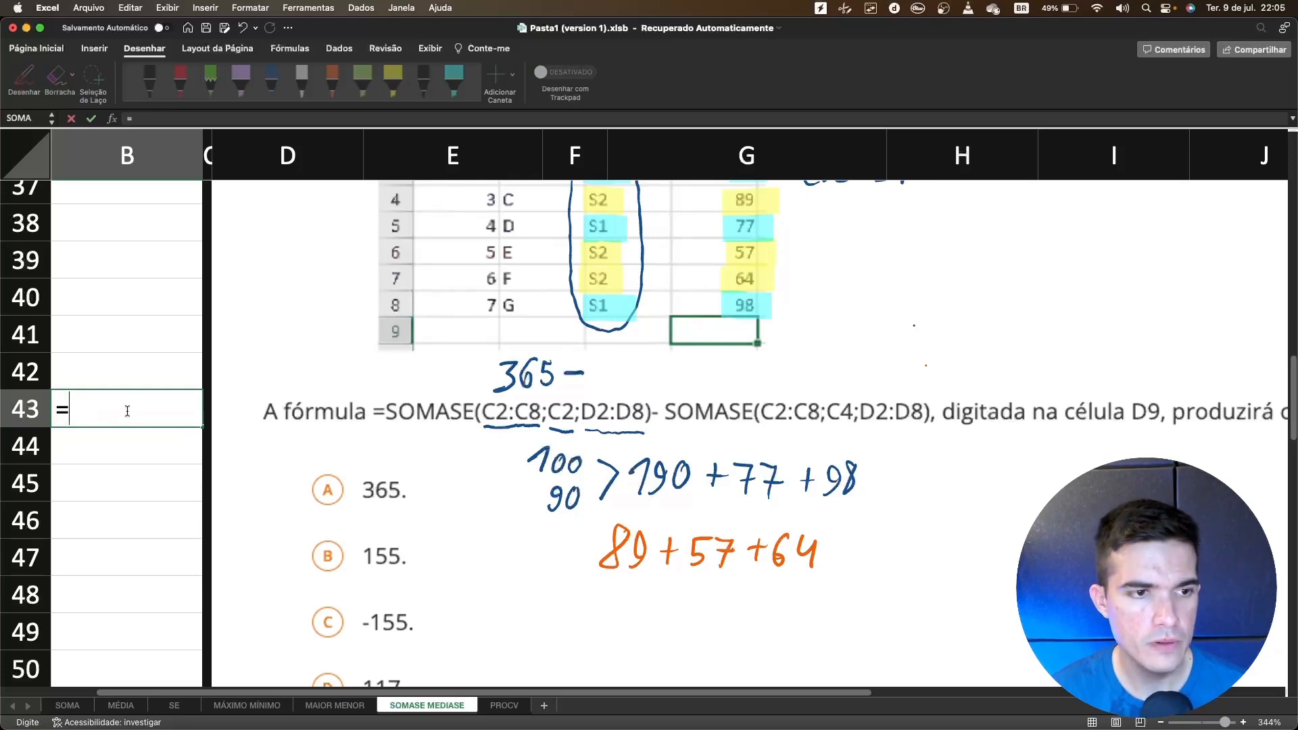
text(89+57+64)
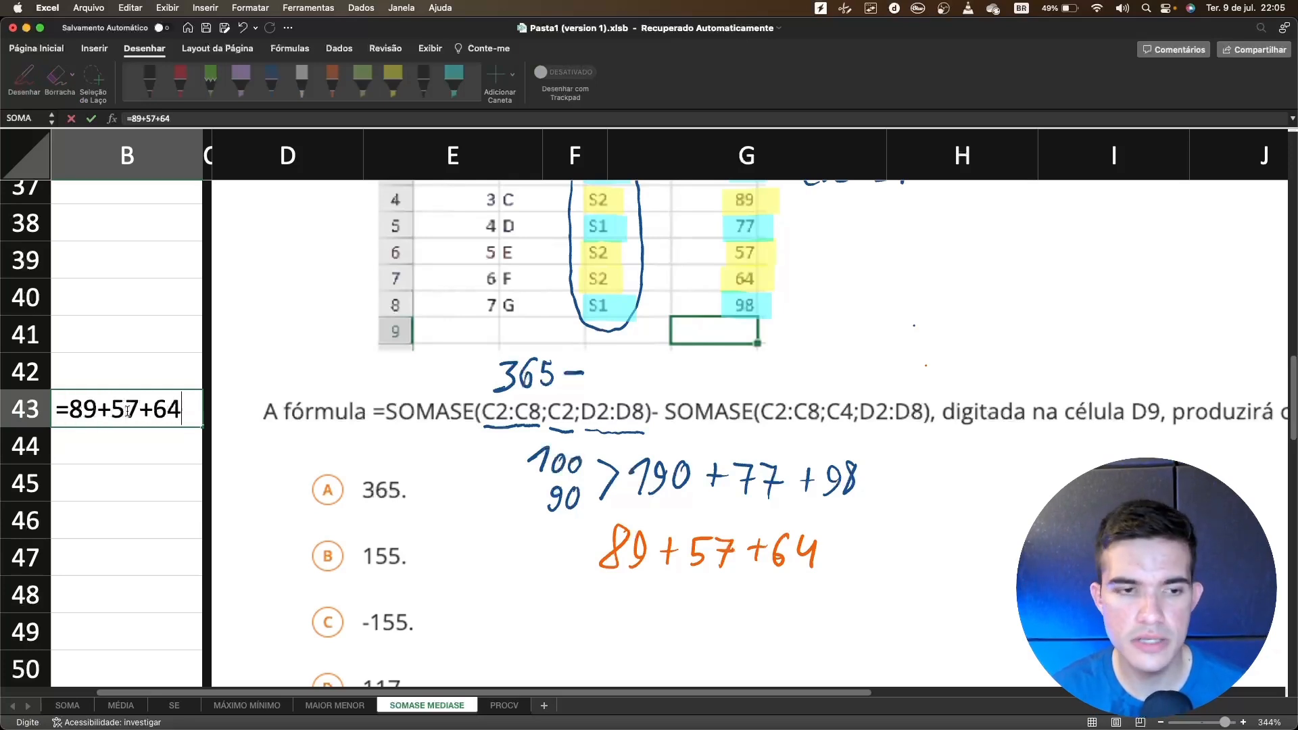
key(Return)
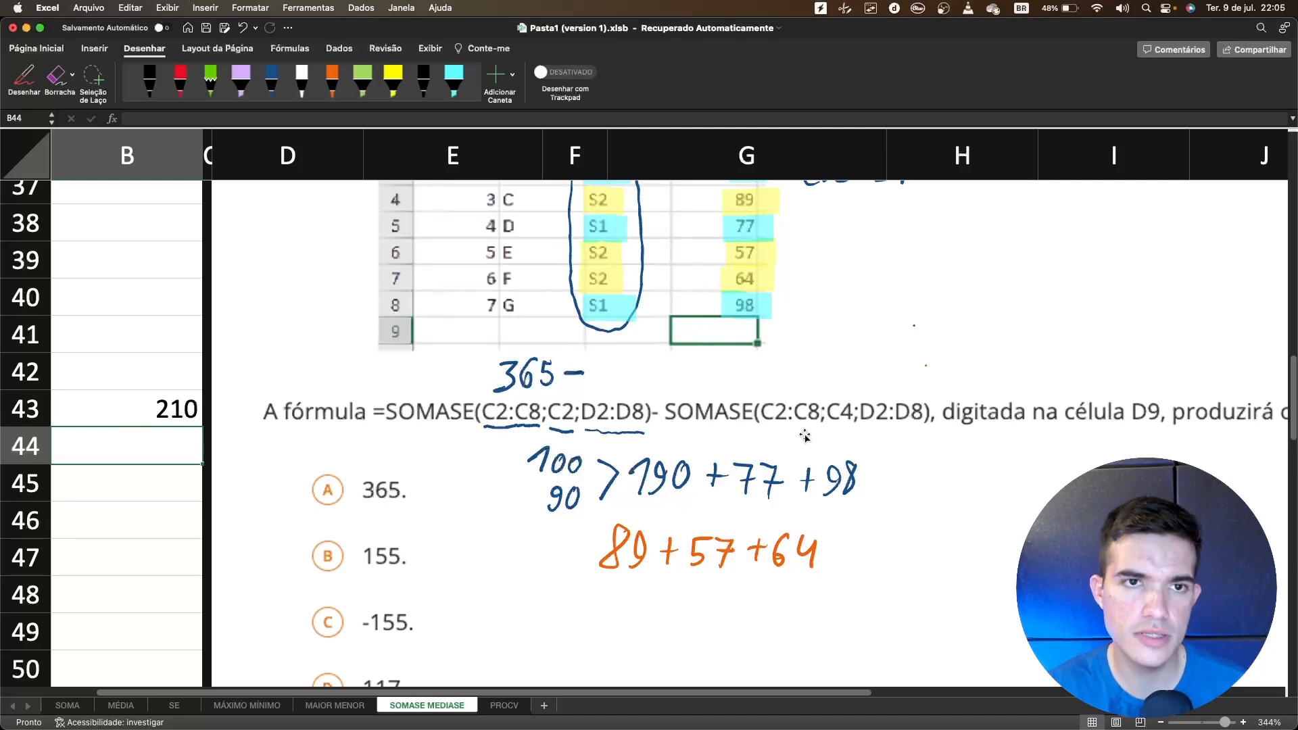
With the blue pen, write "210" after "365 –", underline the first SOMASE, circle the minus sign and draw an arrow from the second SOMASE to 210
click(276, 86)
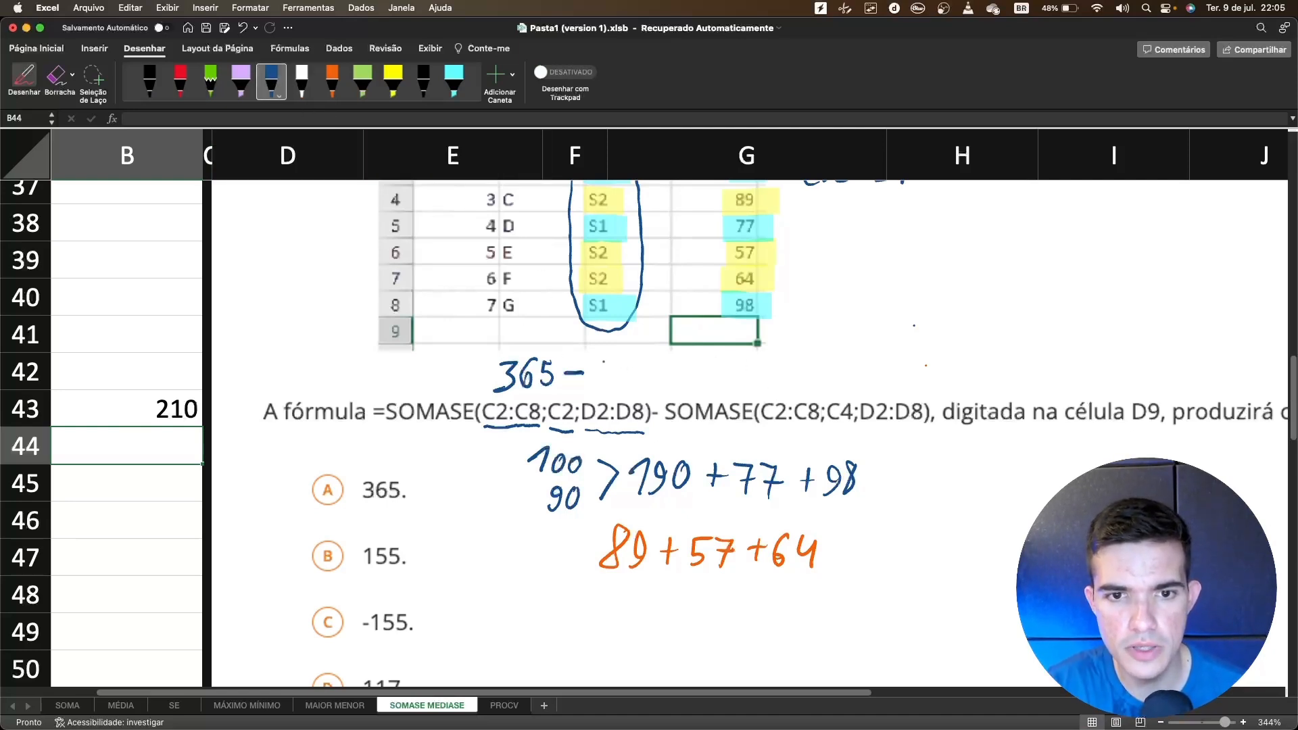
mouse_move(596, 363)
mouse_down()
mouse_move(618, 383)
mouse_move(640, 360)
mouse_up()
drag(377, 426, 665, 424)
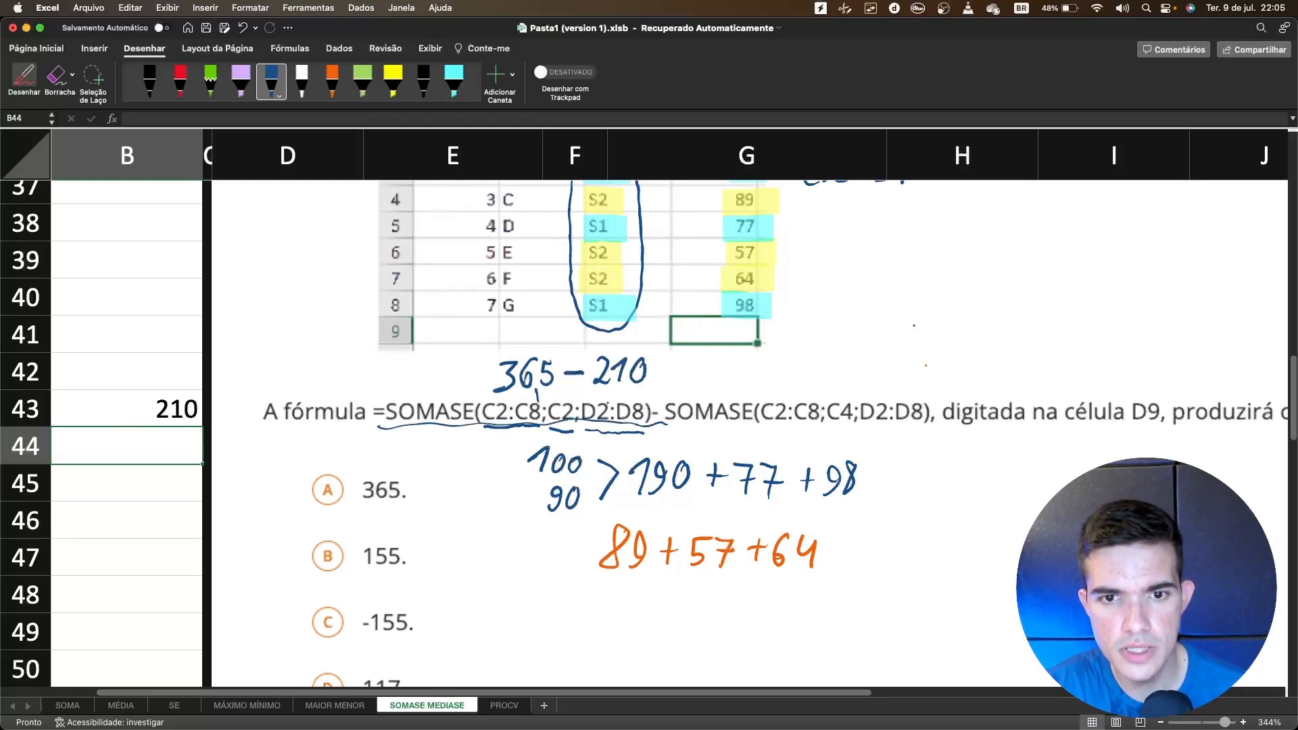
mouse_move(795, 395)
mouse_down()
mouse_move(764, 377)
mouse_move(661, 366)
mouse_move(662, 405)
mouse_up()
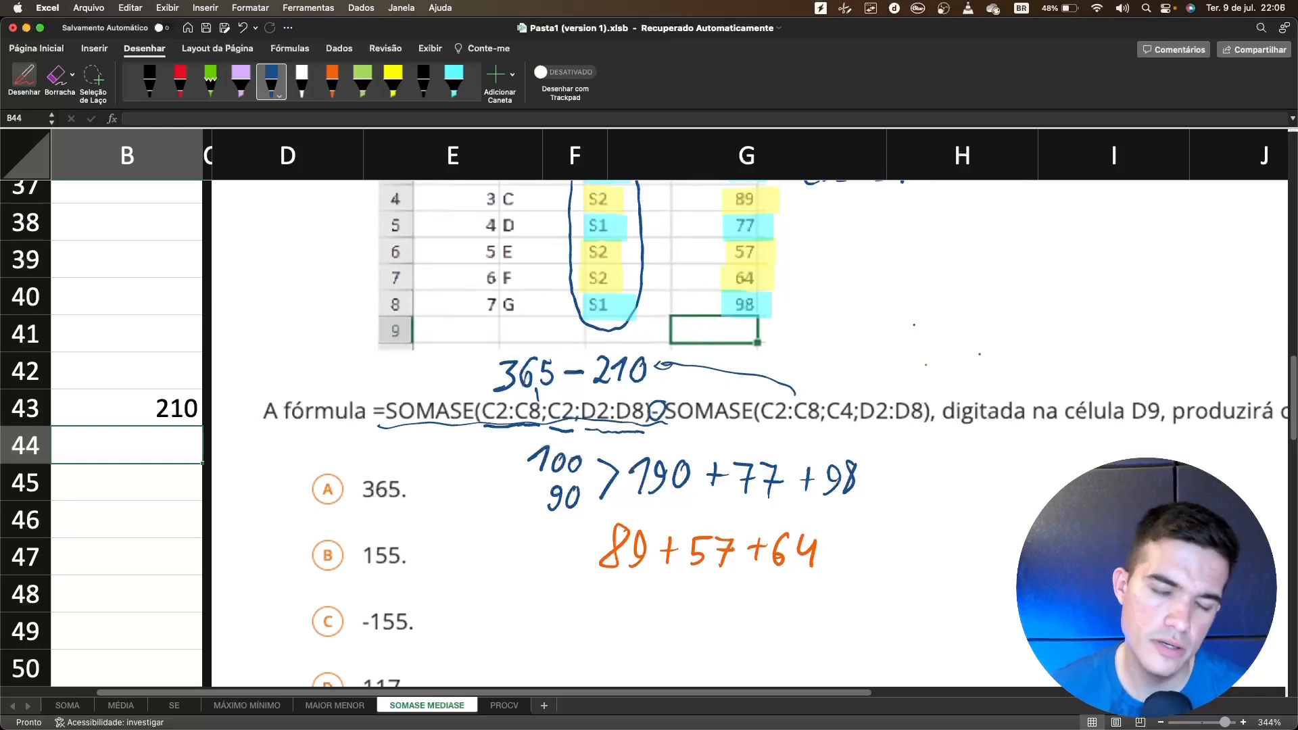
Cross out the circle of option B (155) with the blue pen to mark the question's answer
scroll(643, 434, down, 2)
scroll(644, 434, down, 2)
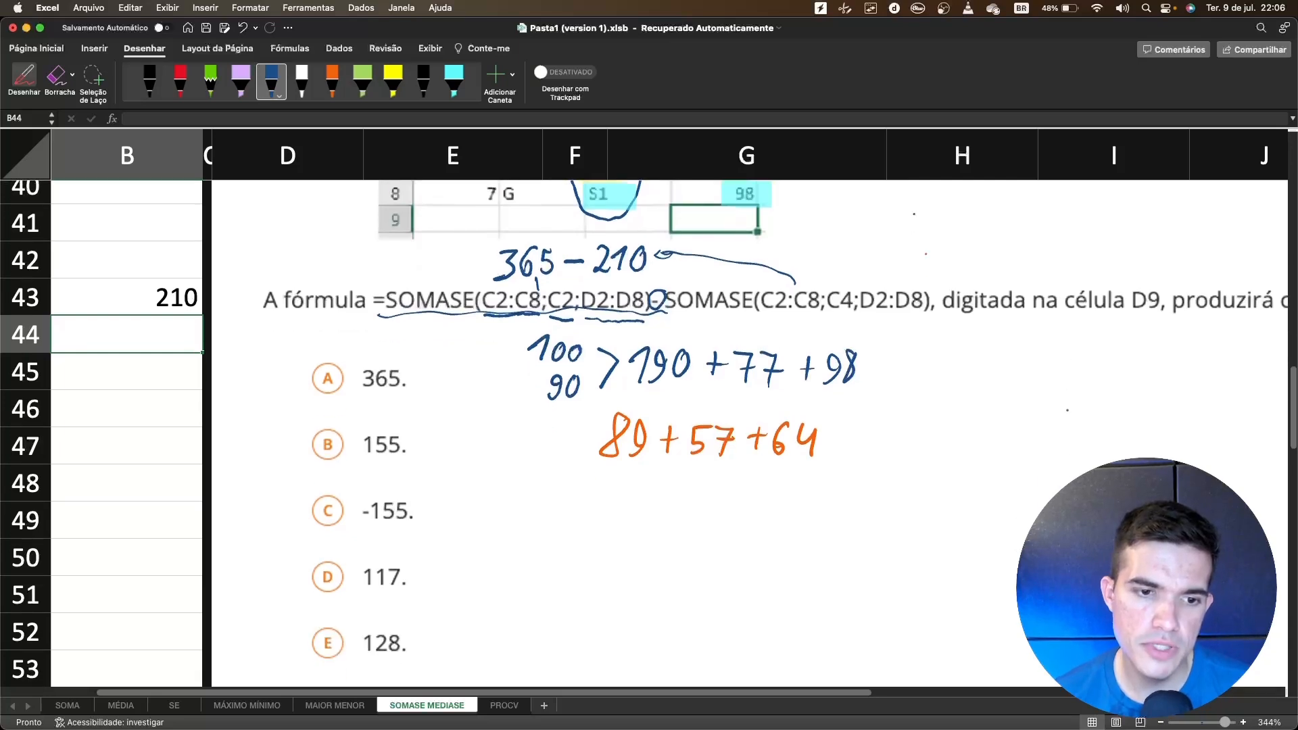
scroll(643, 434, up, 3)
scroll(644, 434, up, 1)
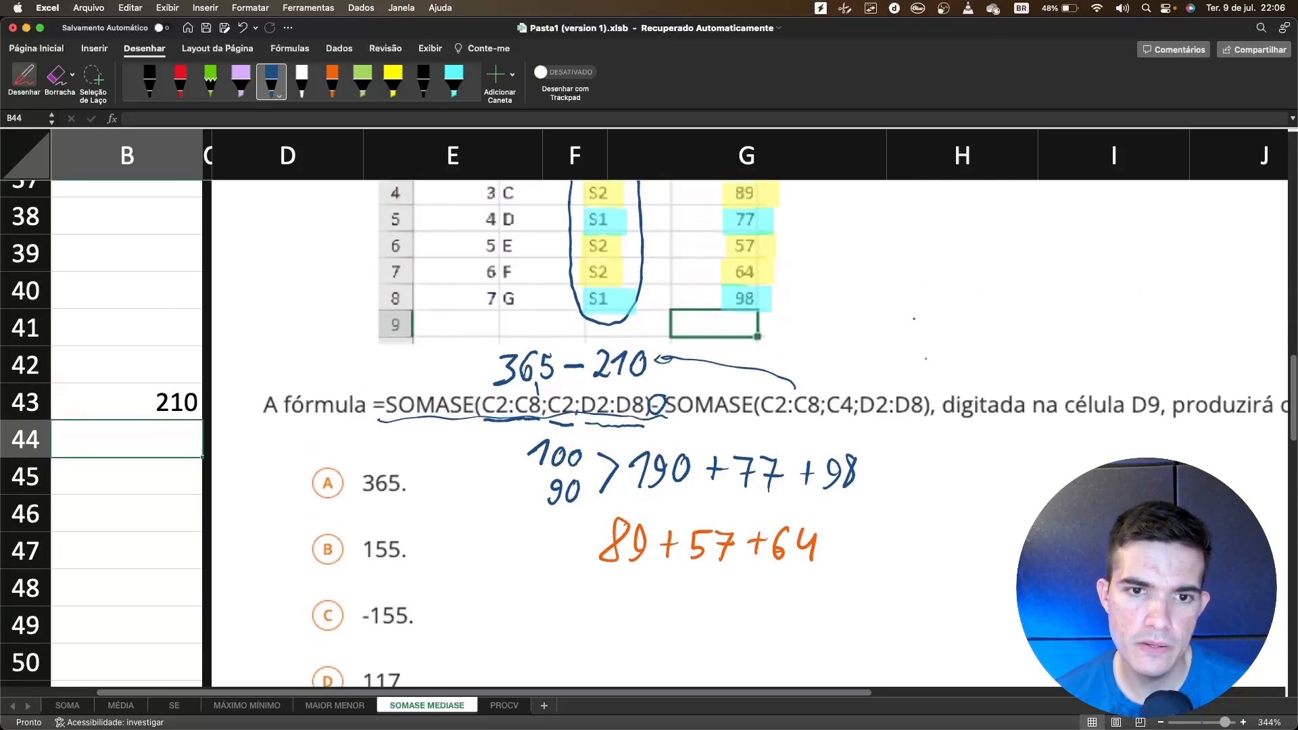
scroll(643, 434, down, 1)
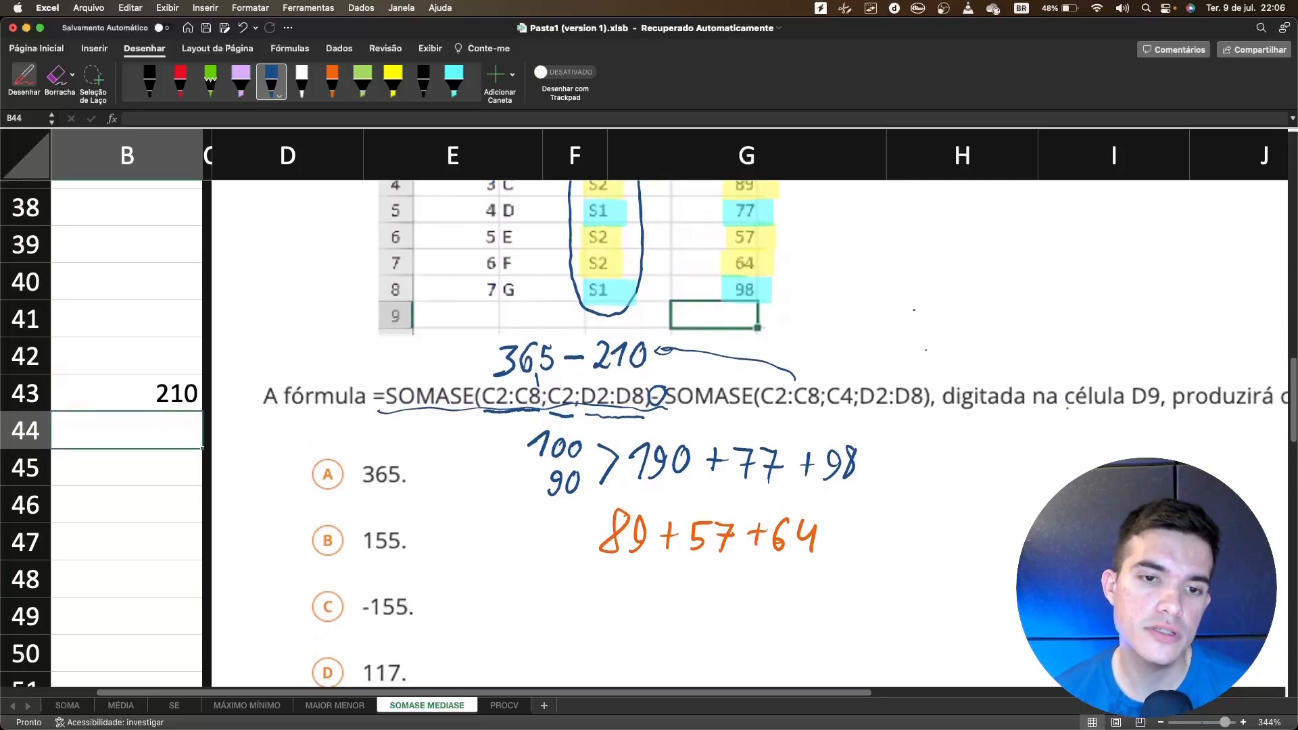
scroll(644, 434, down, 3)
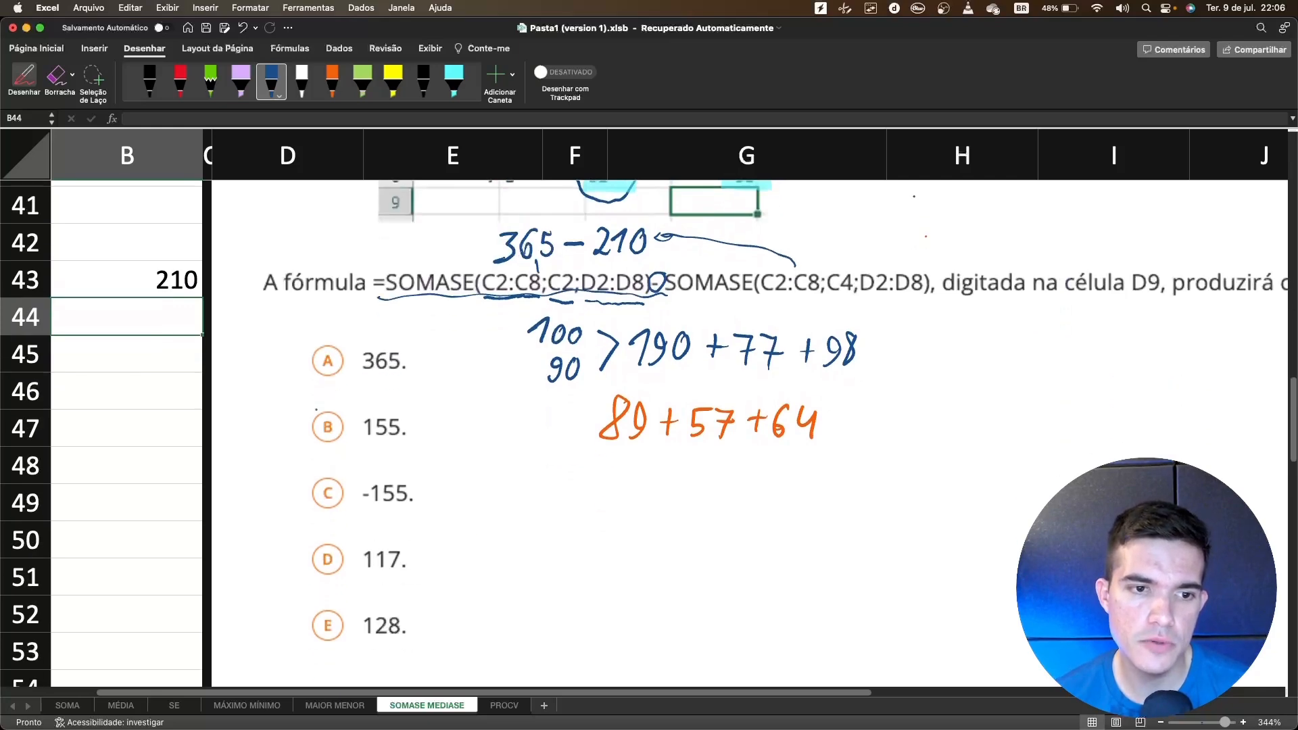
drag(295, 395, 360, 456)
drag(273, 466, 380, 369)
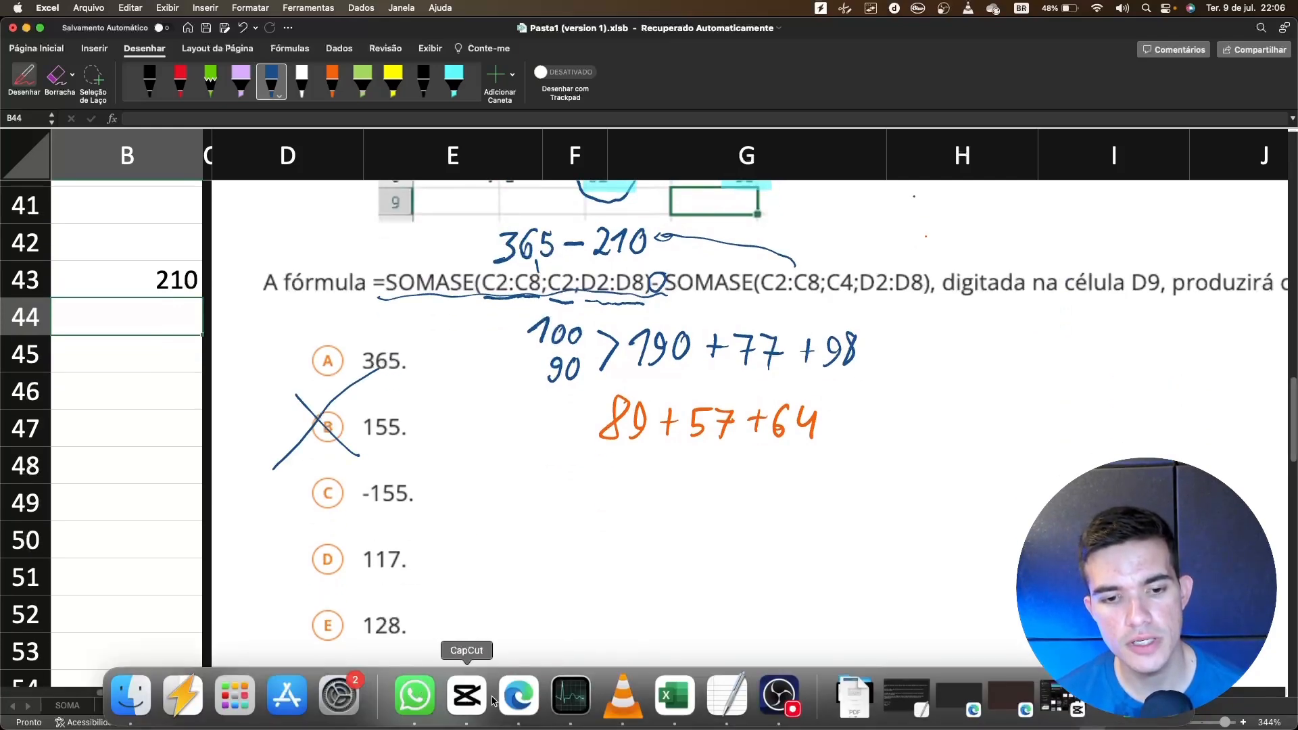
Switch to the Qconcursos page in Microsoft Edge and submit option B (155) as the answer to the SOMASE question
click(504, 701)
scroll(270, 457, down, 1)
click(264, 464)
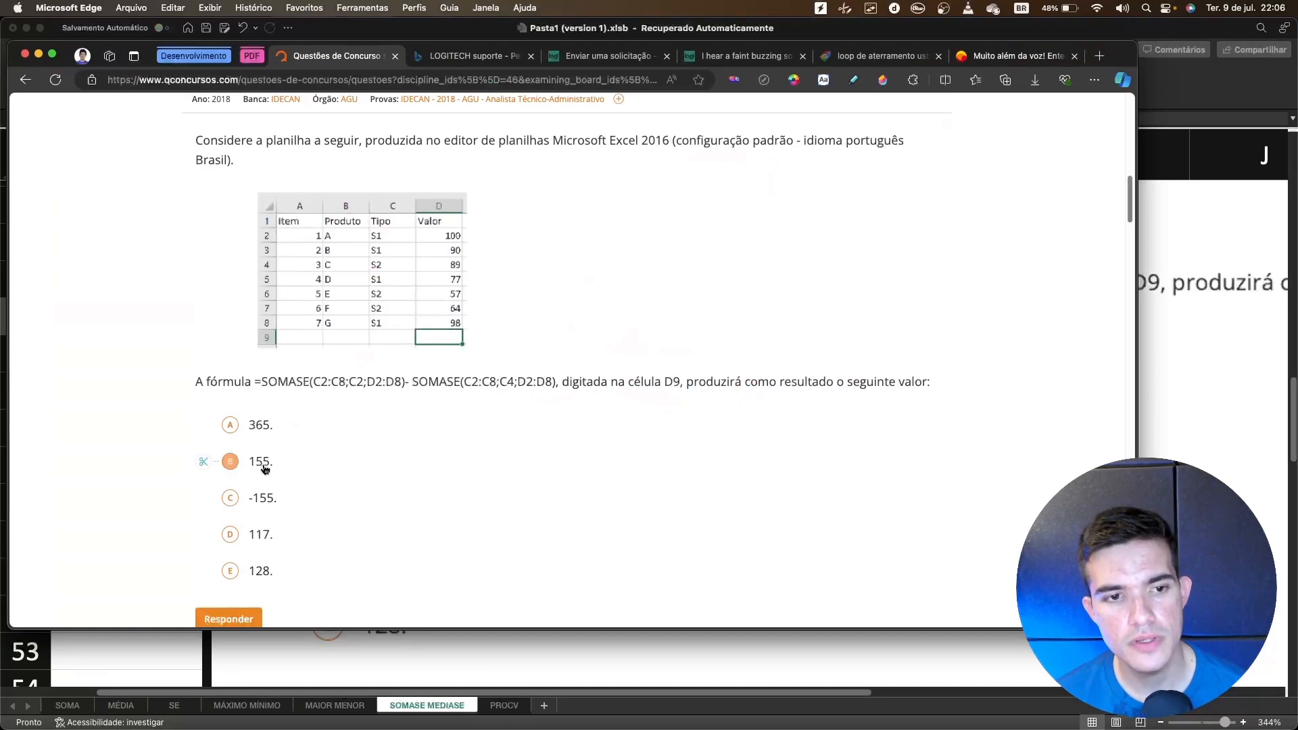
scroll(267, 470, down, 3)
click(255, 492)
scroll(582, 386, up, 3)
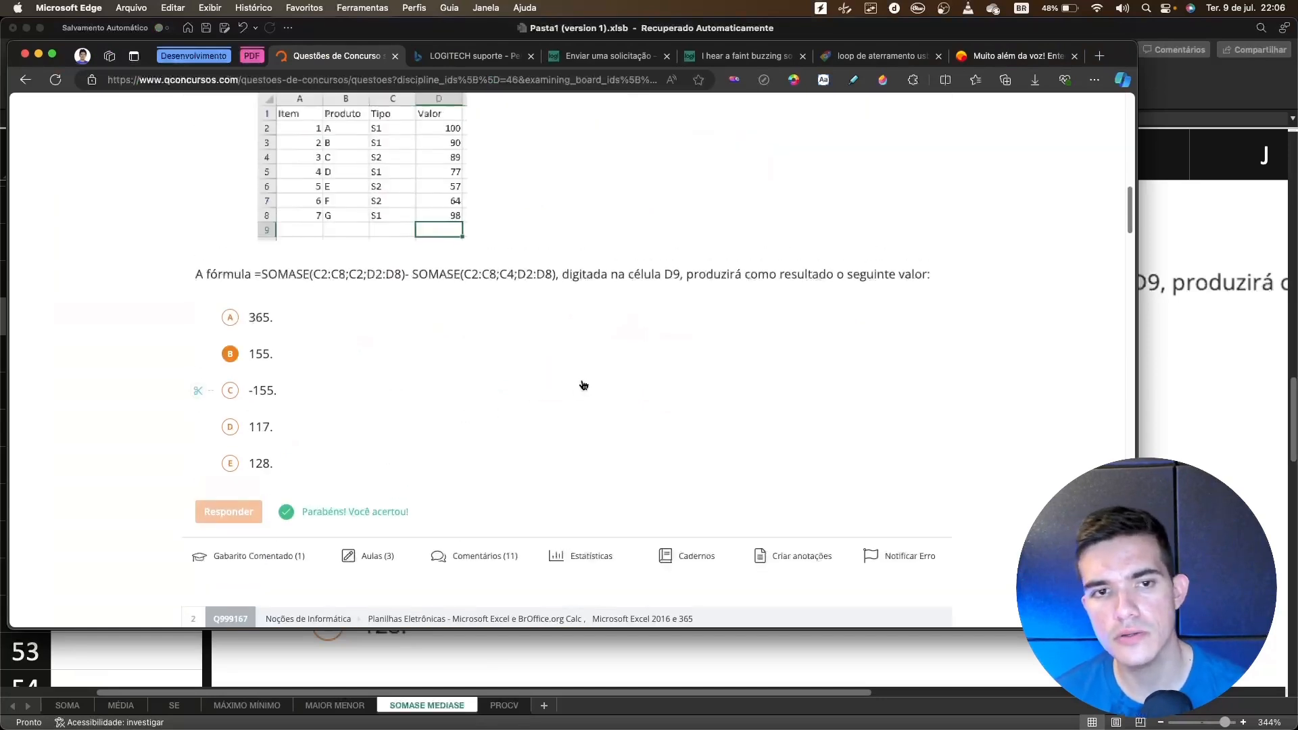
Replace the keyword in the question filter with "mediase" and run the search
scroll(654, 385, down, 1)
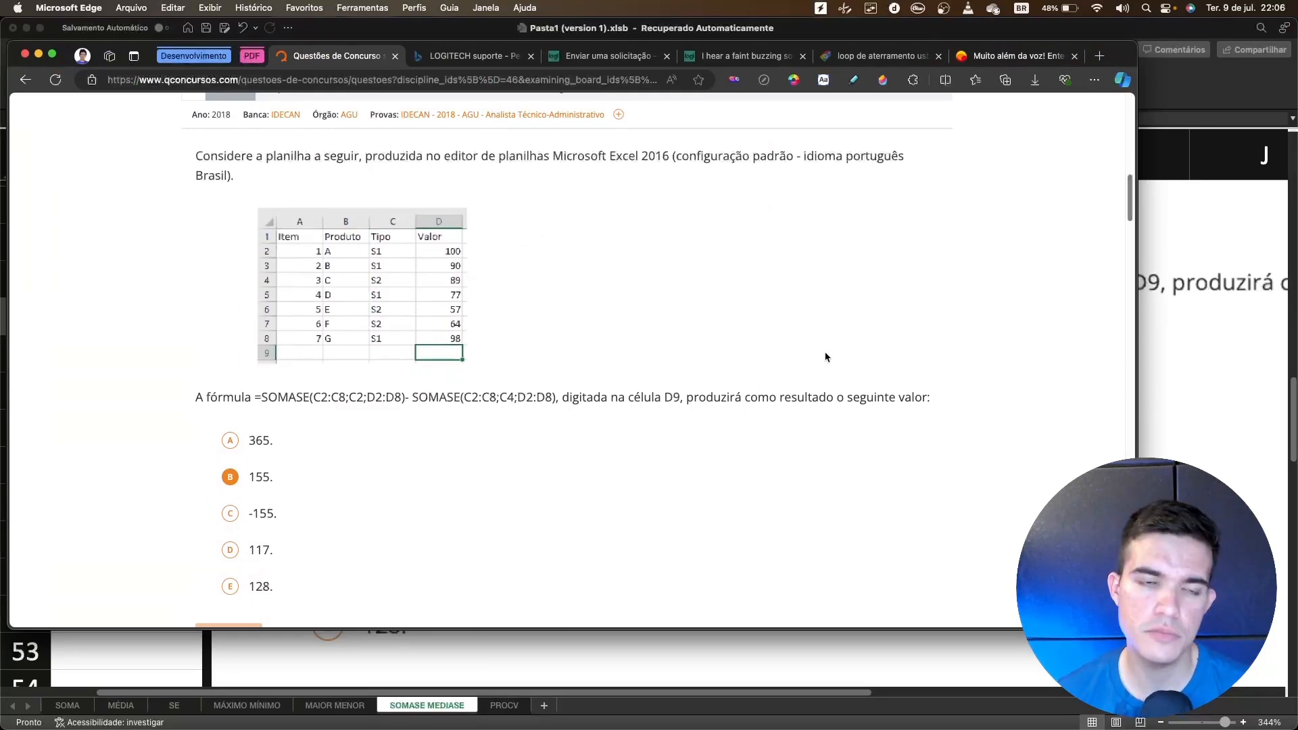
scroll(823, 351, down, 3)
scroll(823, 351, up, 3)
scroll(822, 350, up, 2)
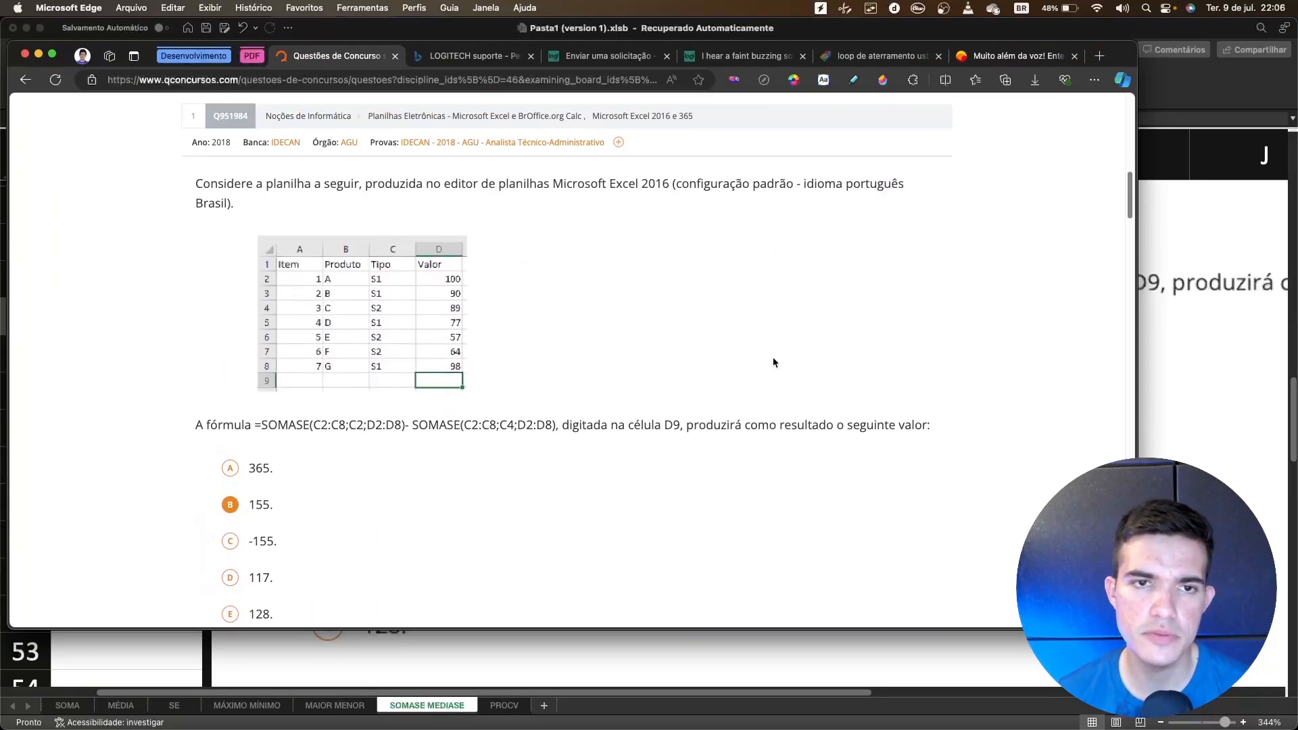
scroll(660, 365, up, 15)
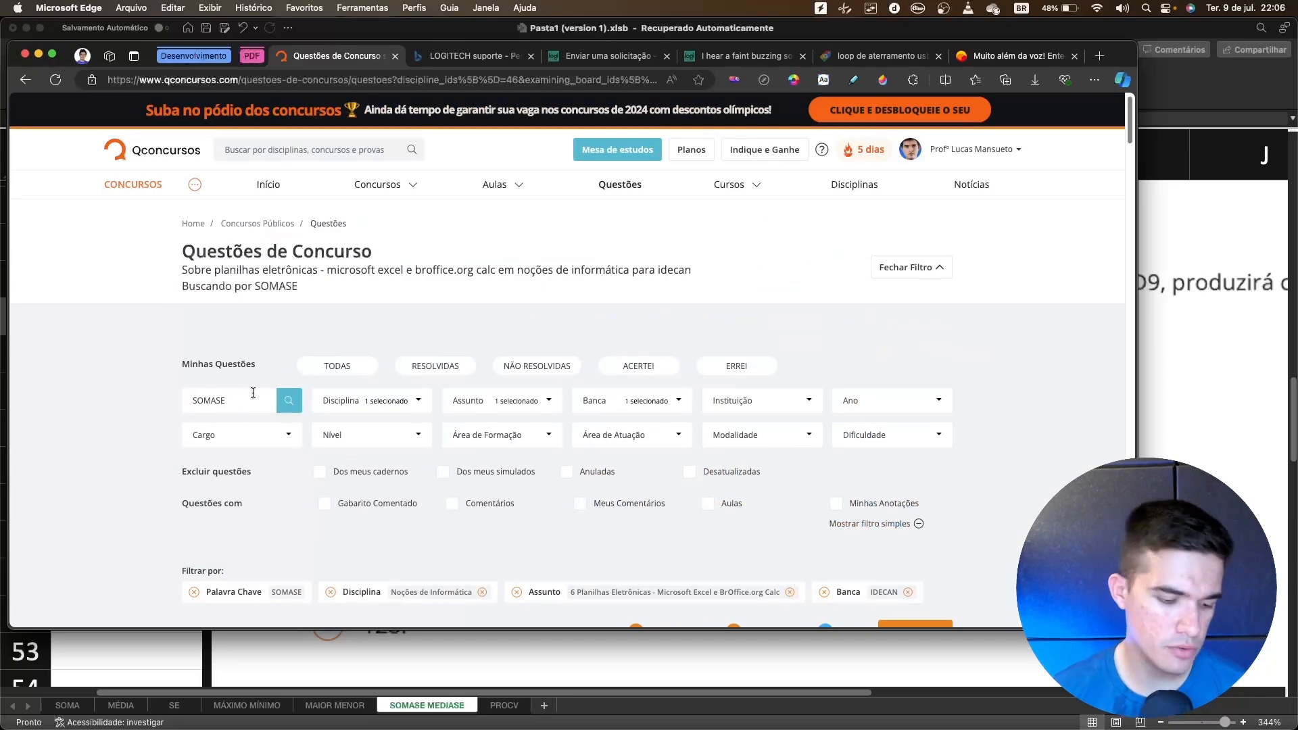
double_click(242, 402)
text(mediase)
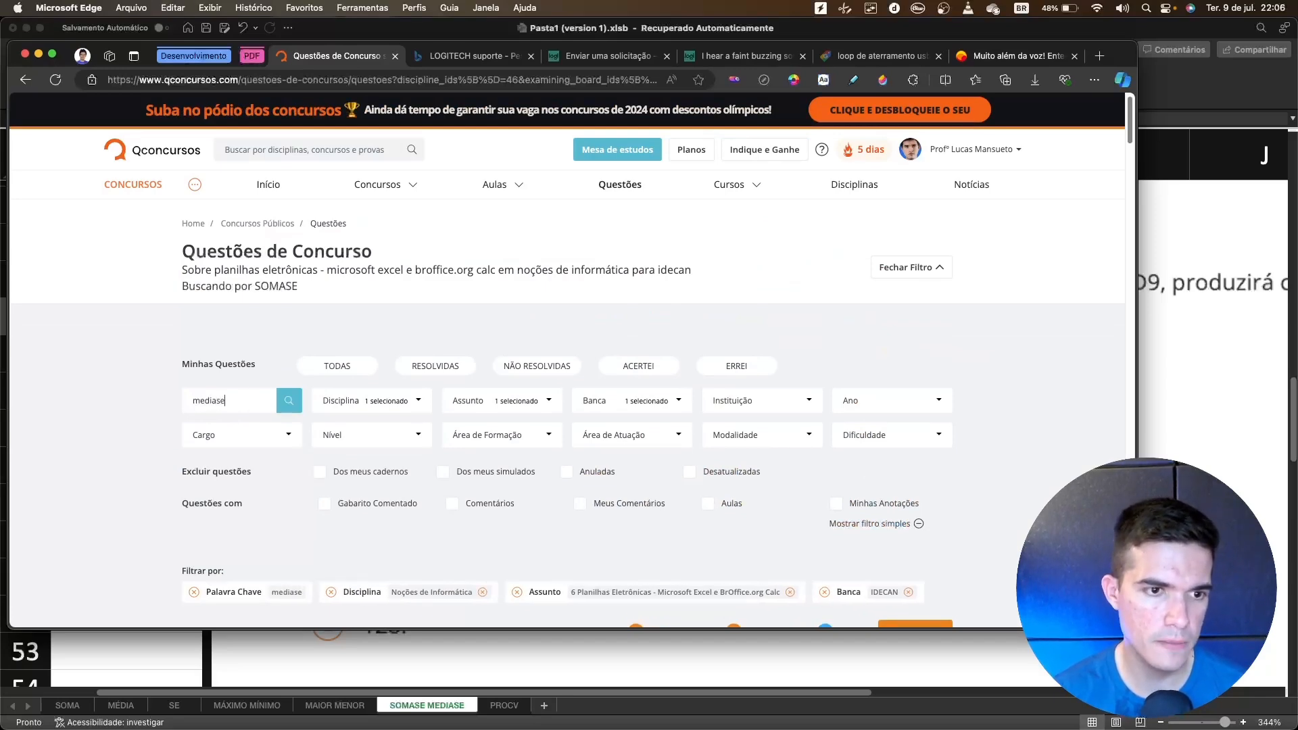
key(Return)
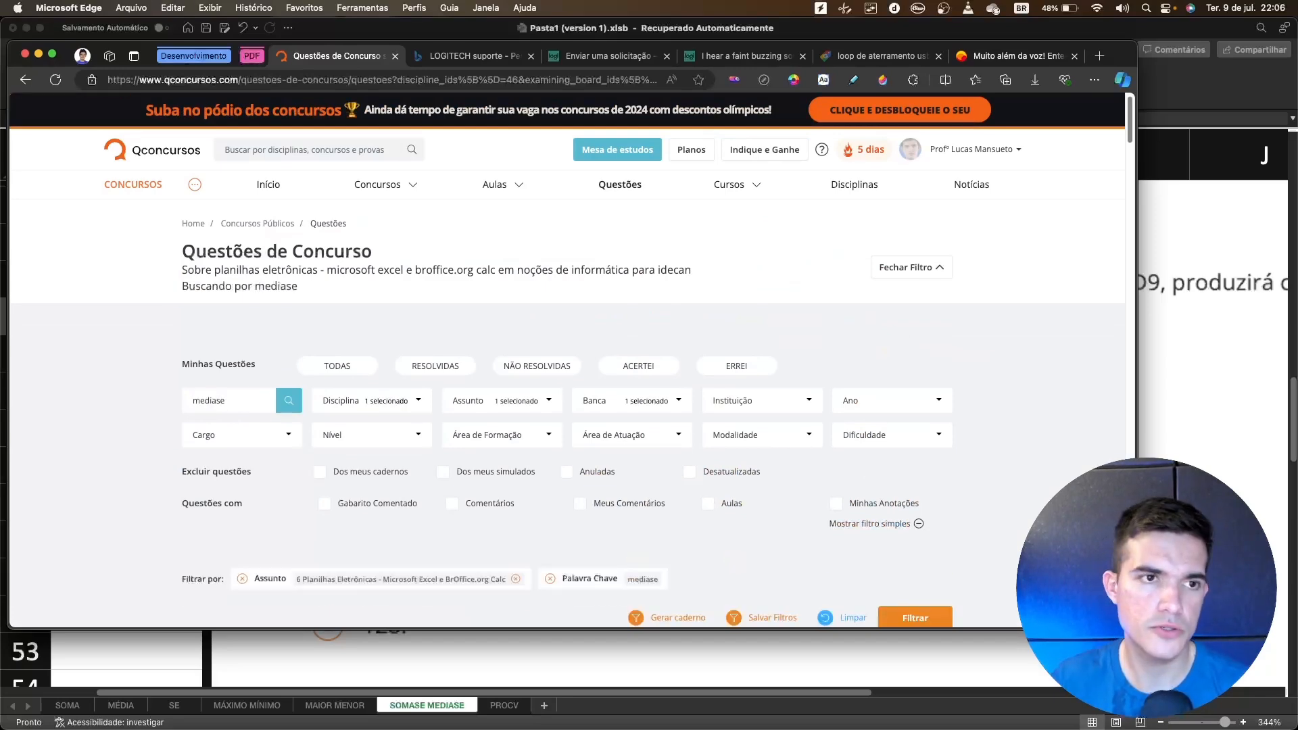
Find the question on =MÉDIASE(B3:B5;">100") and copy a screenshot of its statement, table and answer options to the clipboard
scroll(424, 345, down, 10)
scroll(482, 305, up, 2)
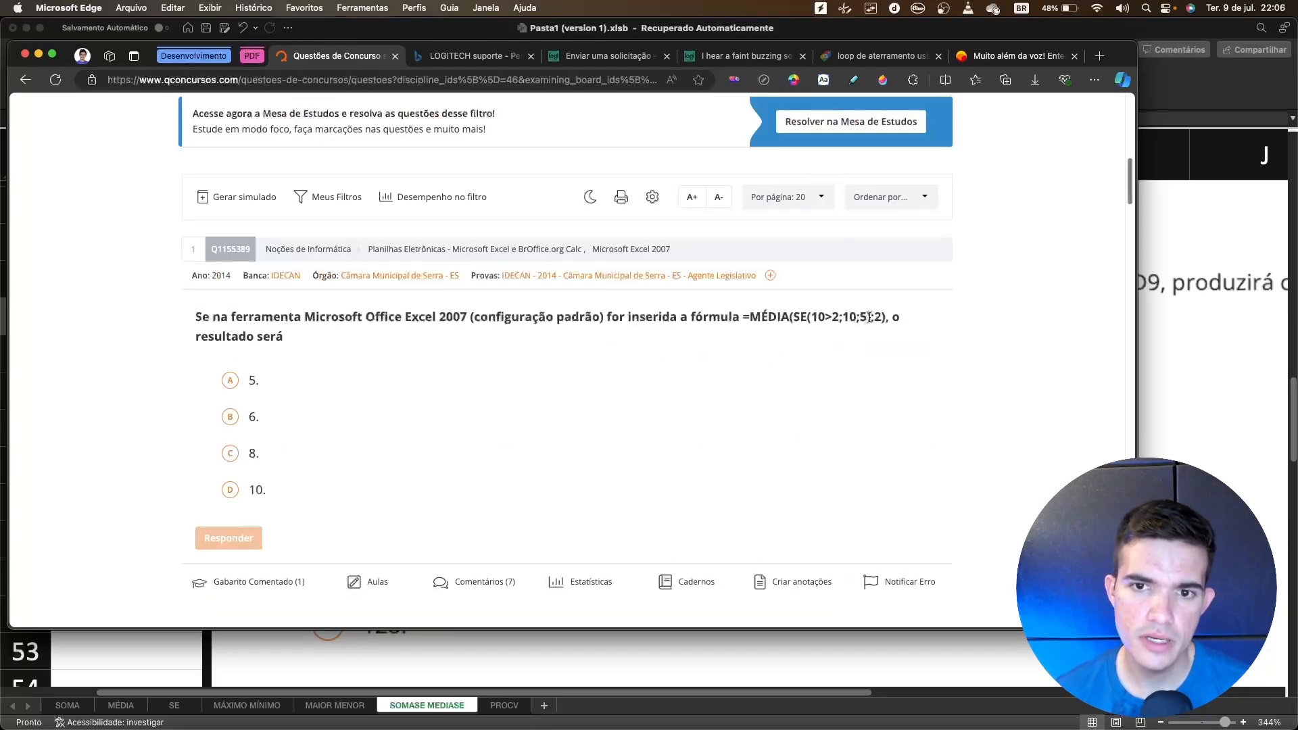
scroll(862, 318, down, 8)
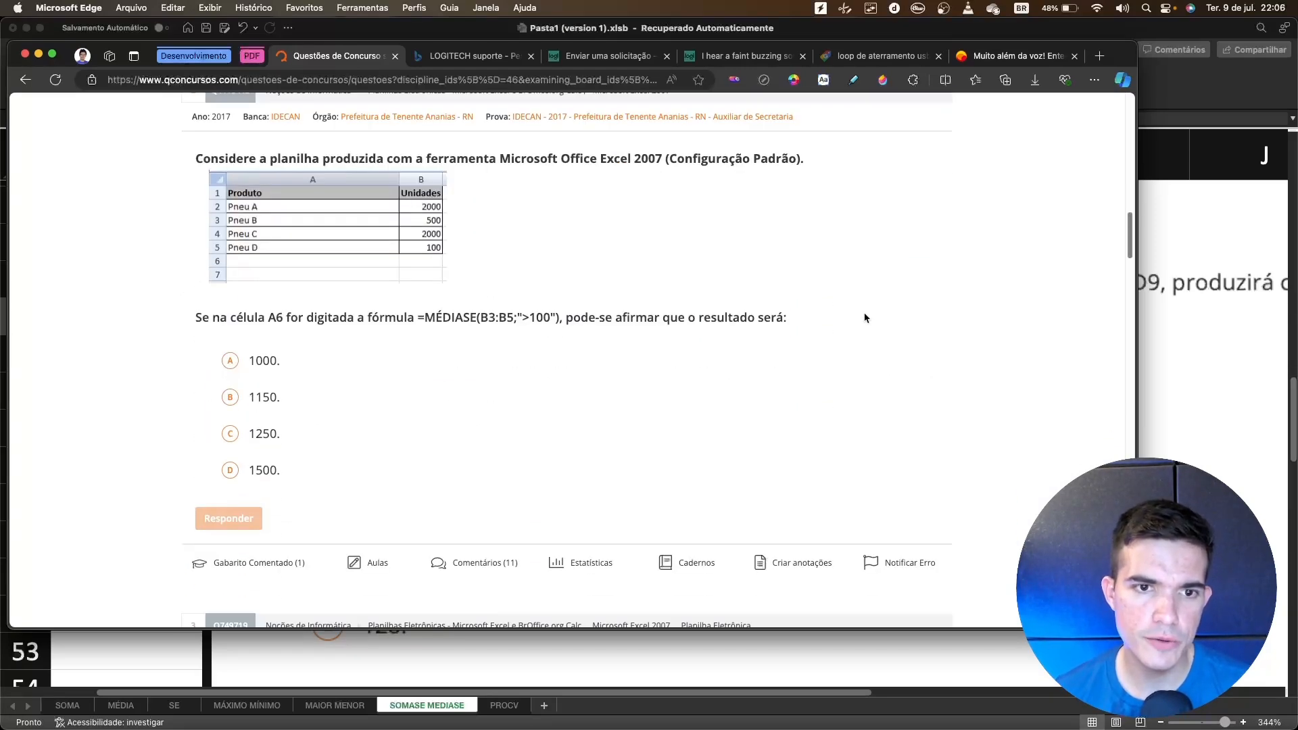
scroll(864, 316, up, 1)
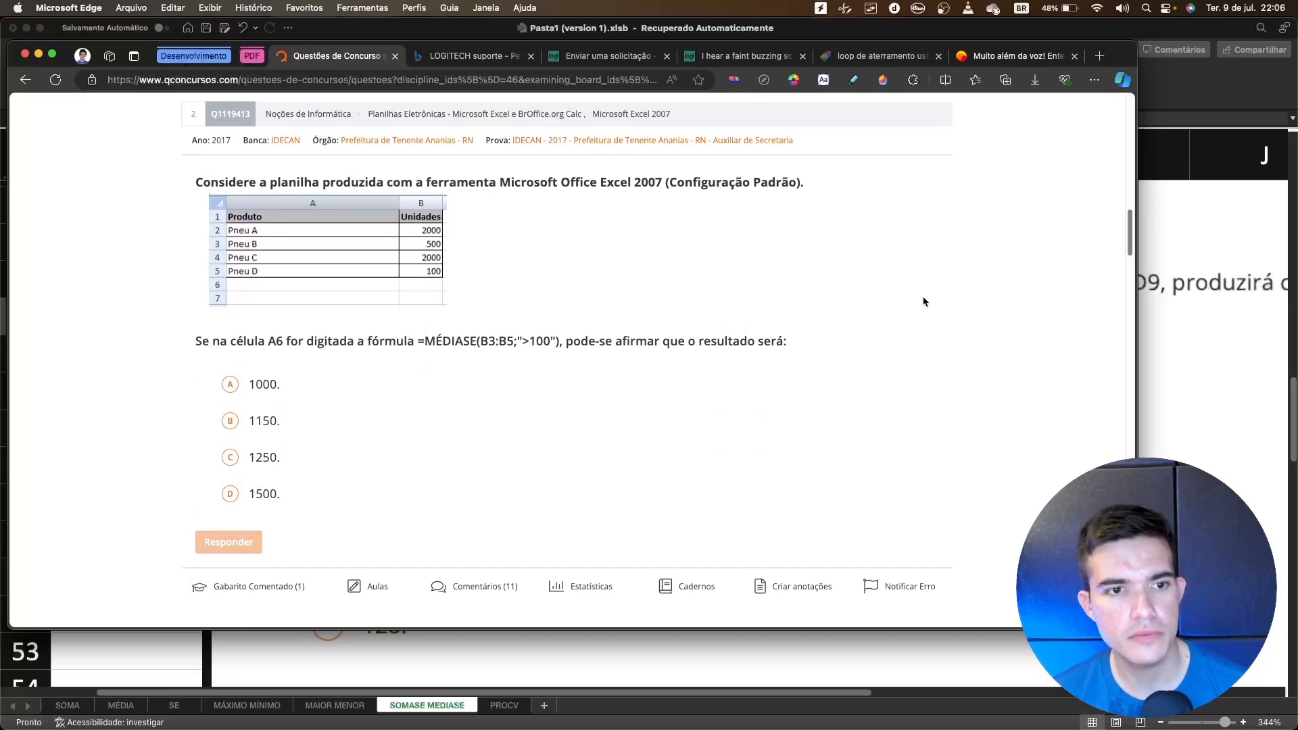
key(super+shift+4)
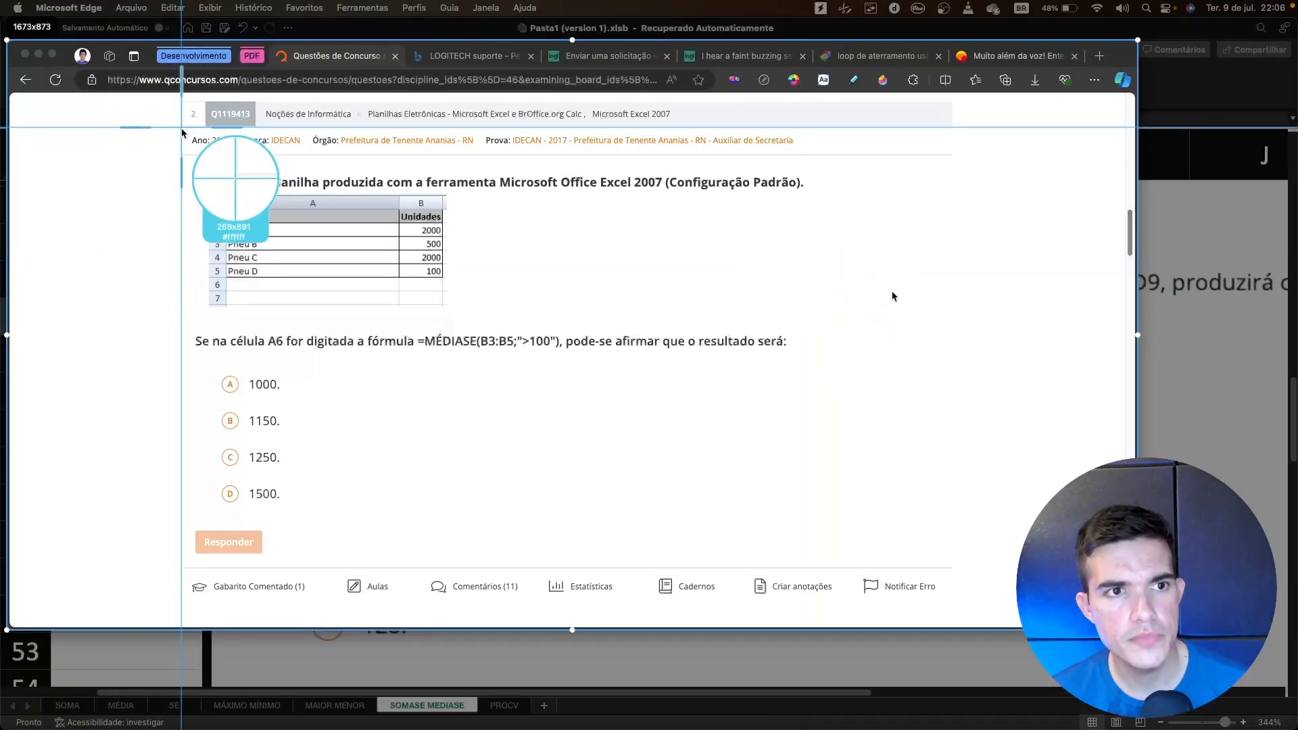
drag(182, 132, 867, 527)
key(super+c)
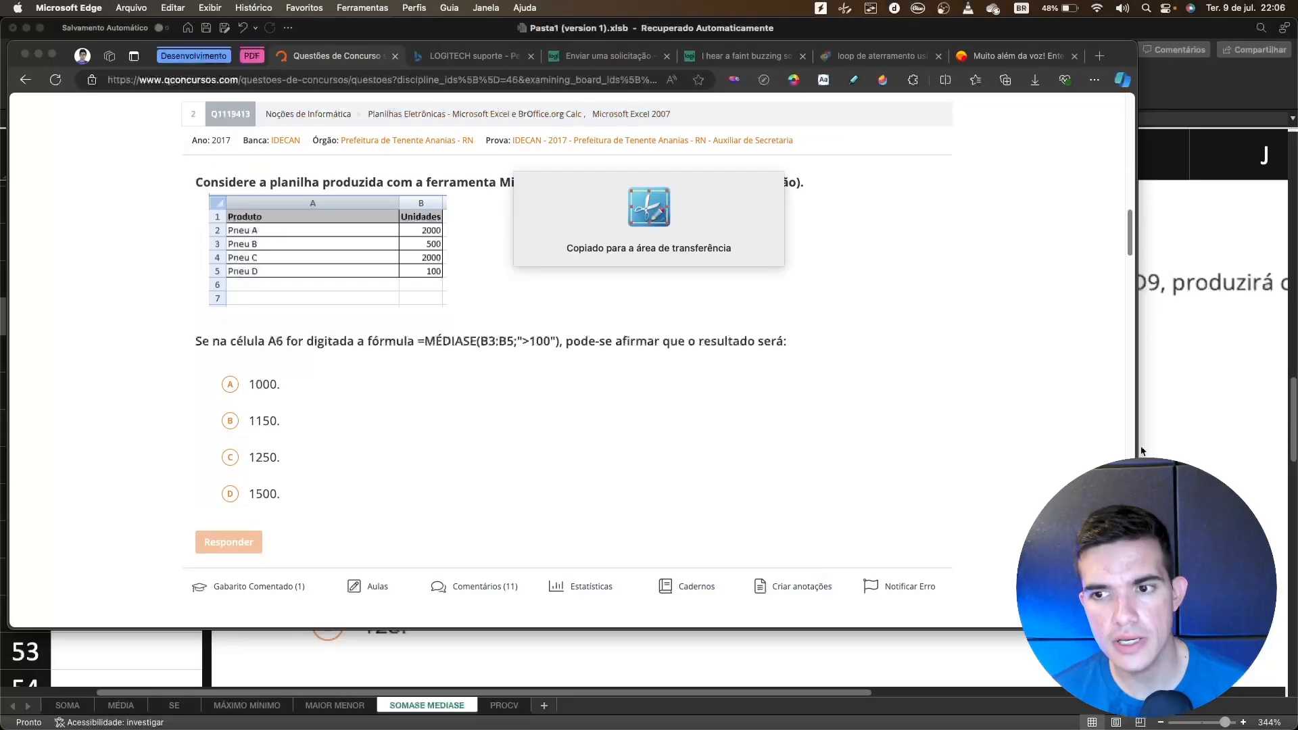
Switch back to Excel, paste the MÉDIASE question image below the previous question and move it into place
click(1141, 451)
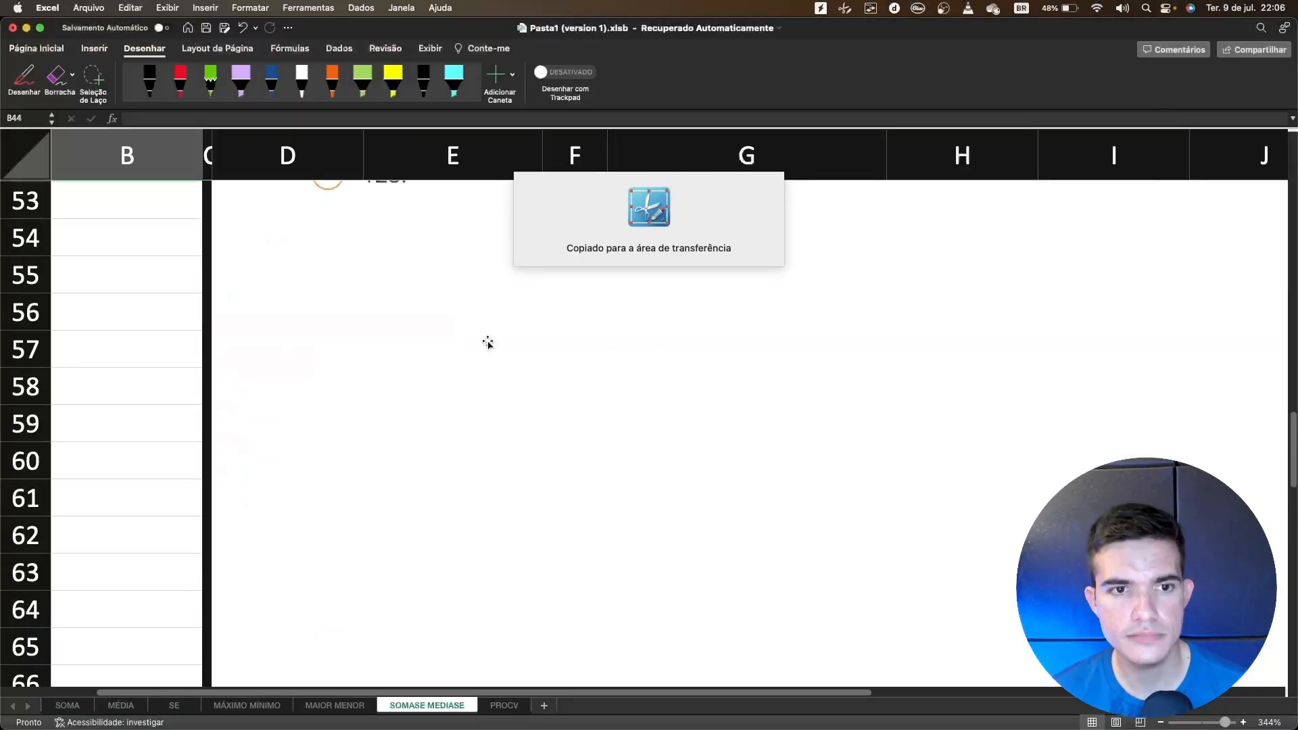
click(318, 302)
key(super+v)
drag(481, 374, 488, 260)
scroll(603, 368, down, 6)
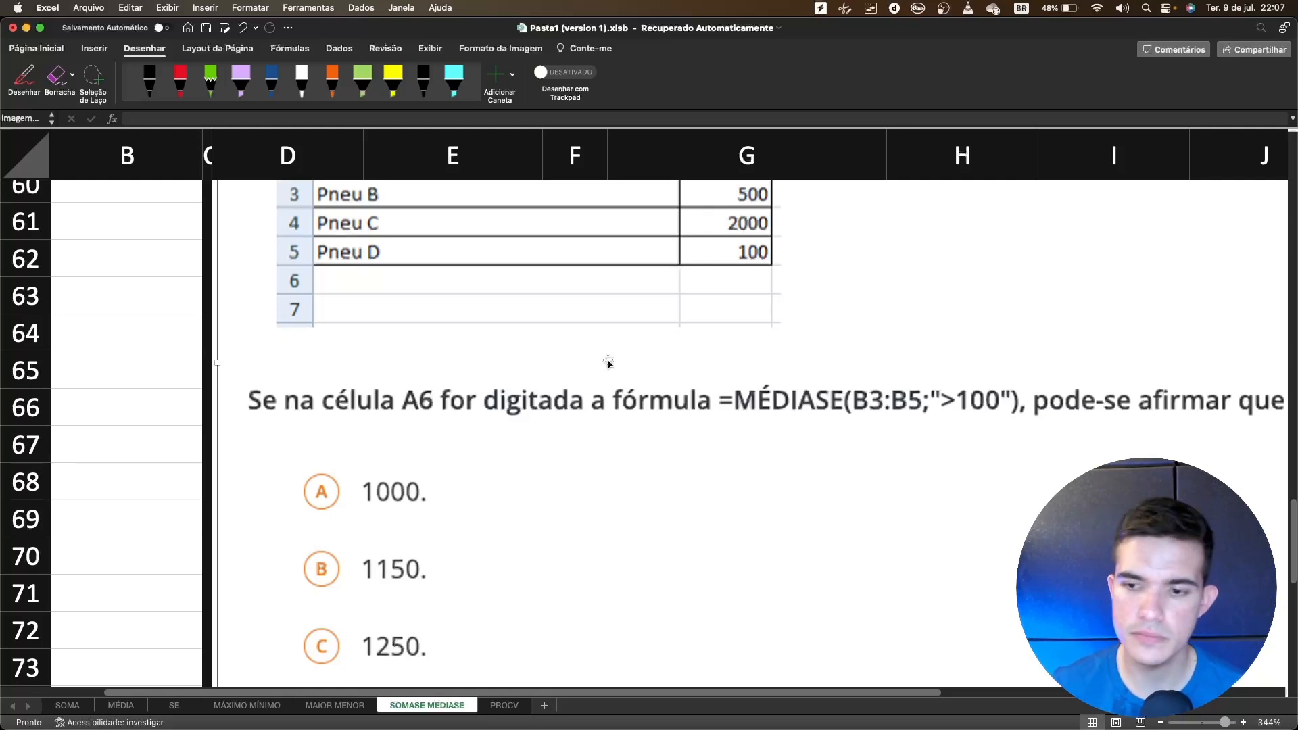
Circle the column B header in the MÉDIASE question's table with the blue pen
drag(1223, 722, 1221, 722)
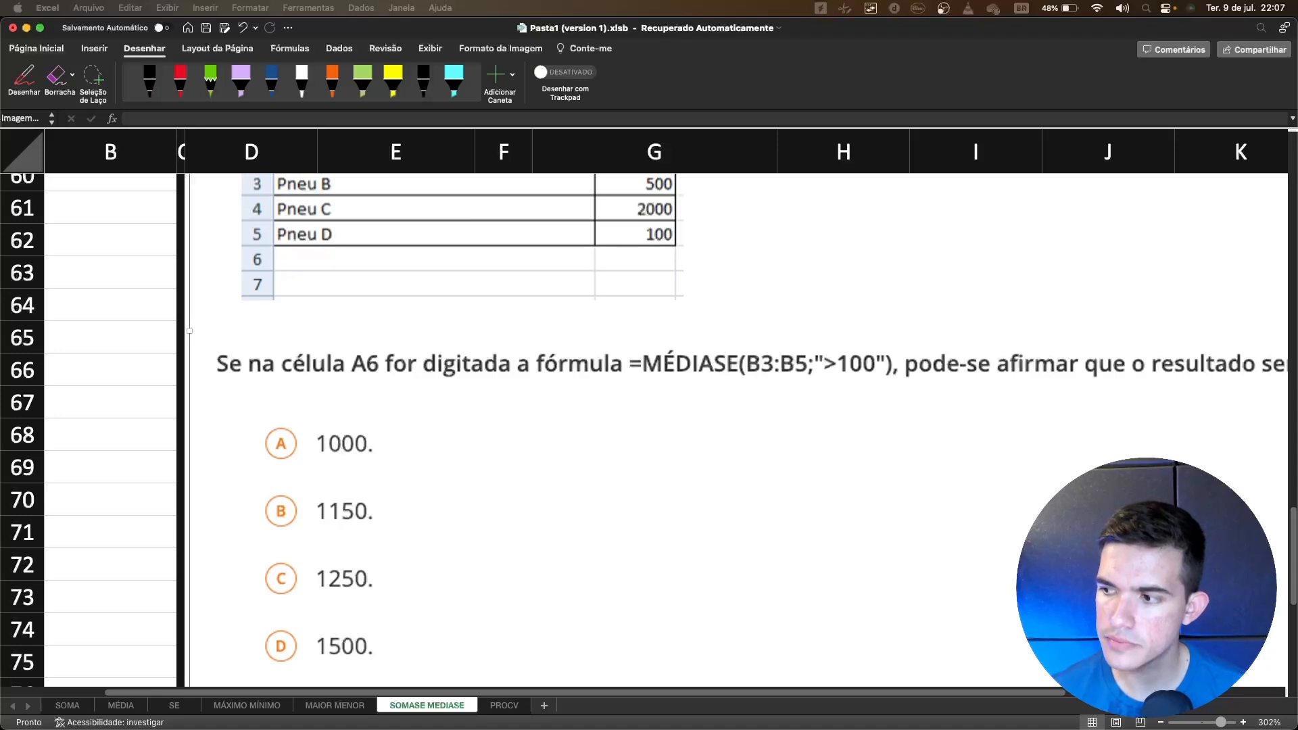
click(972, 705)
scroll(702, 499, right, 3)
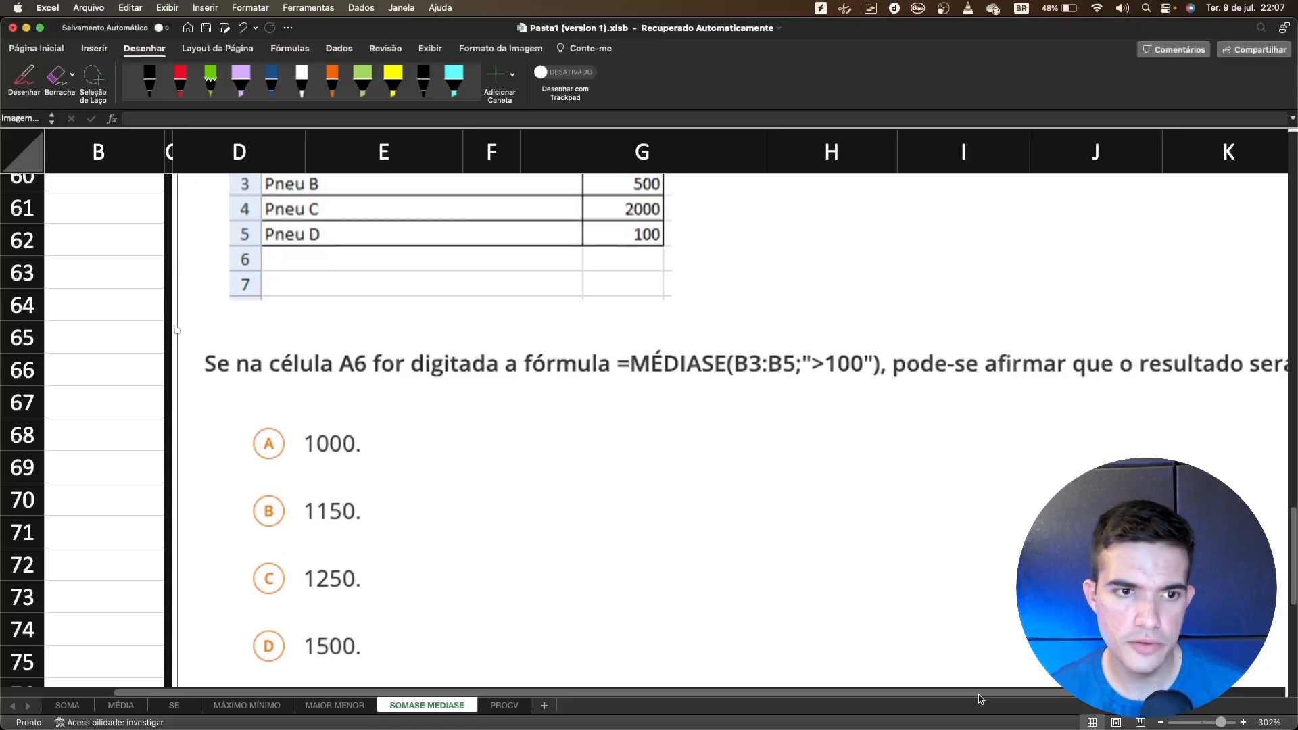
scroll(702, 498, up, 5)
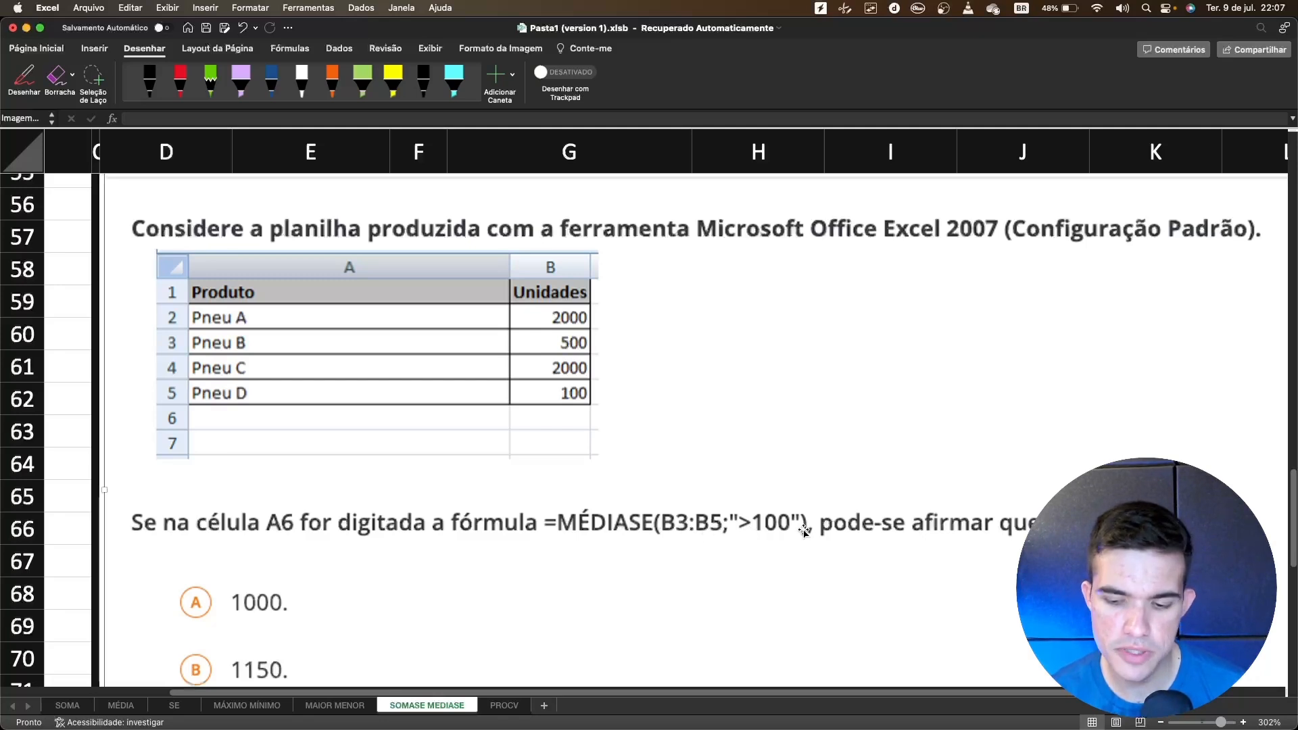
click(264, 95)
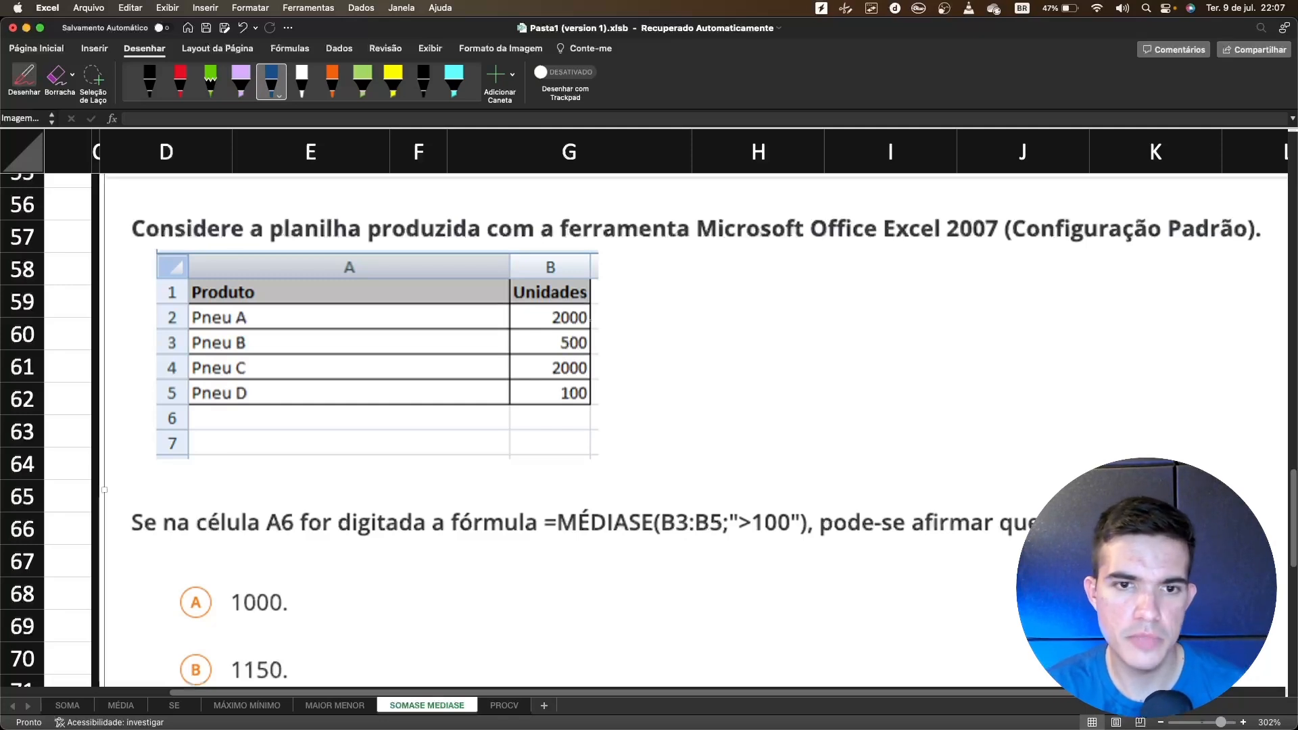
drag(558, 261, 565, 258)
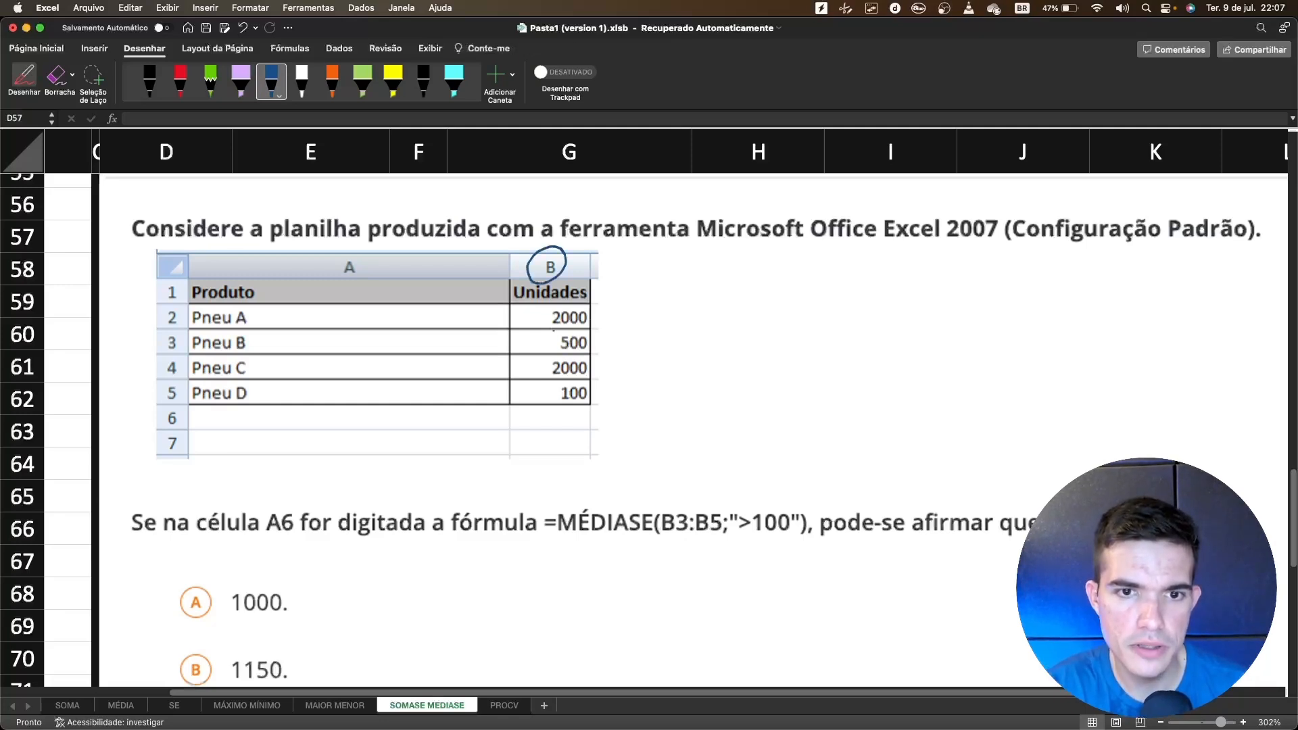
Outline the B3:B5 values in the MÉDIASE question's table with the blue pen and circle 500 and 2000
mouse_move(603, 325)
mouse_down()
mouse_move(514, 325)
mouse_move(503, 402)
mouse_move(570, 419)
mouse_move(604, 382)
mouse_move(602, 324)
mouse_up()
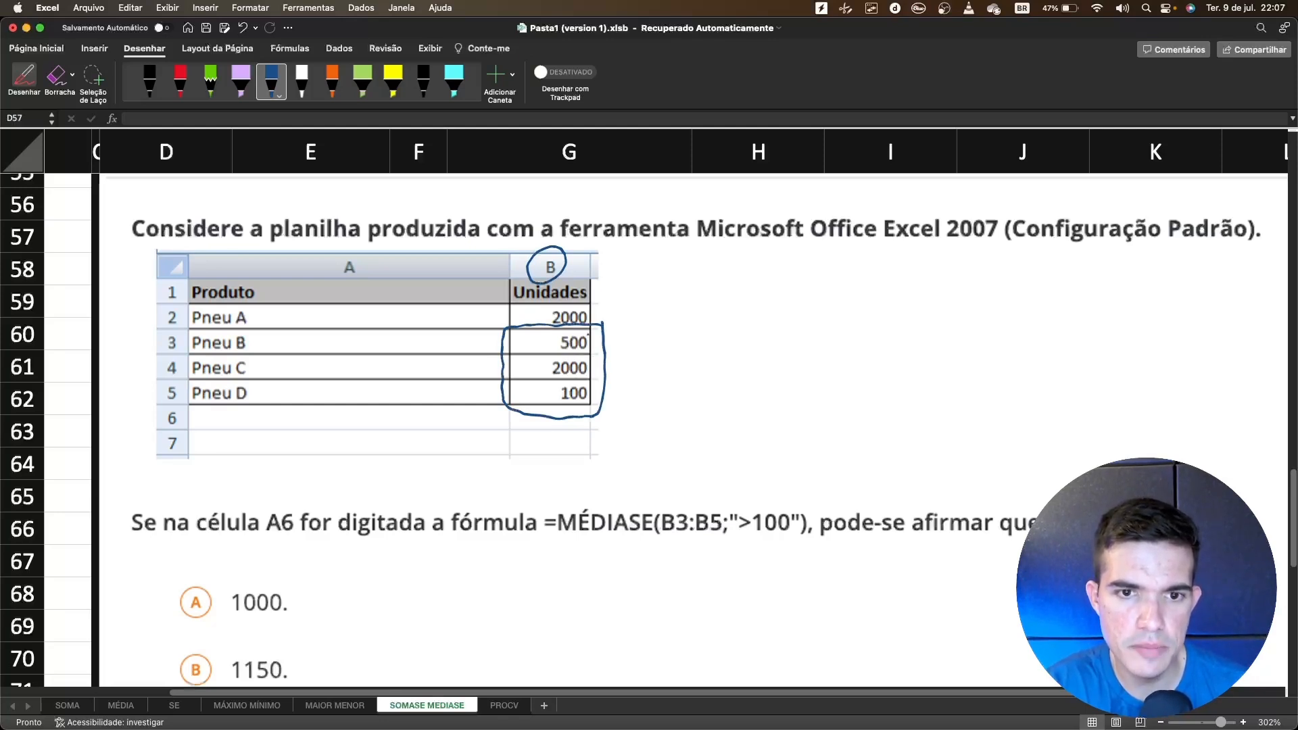
mouse_move(589, 333)
mouse_down()
mouse_move(562, 328)
mouse_move(586, 352)
mouse_move(583, 330)
mouse_move(595, 372)
mouse_move(578, 355)
mouse_up()
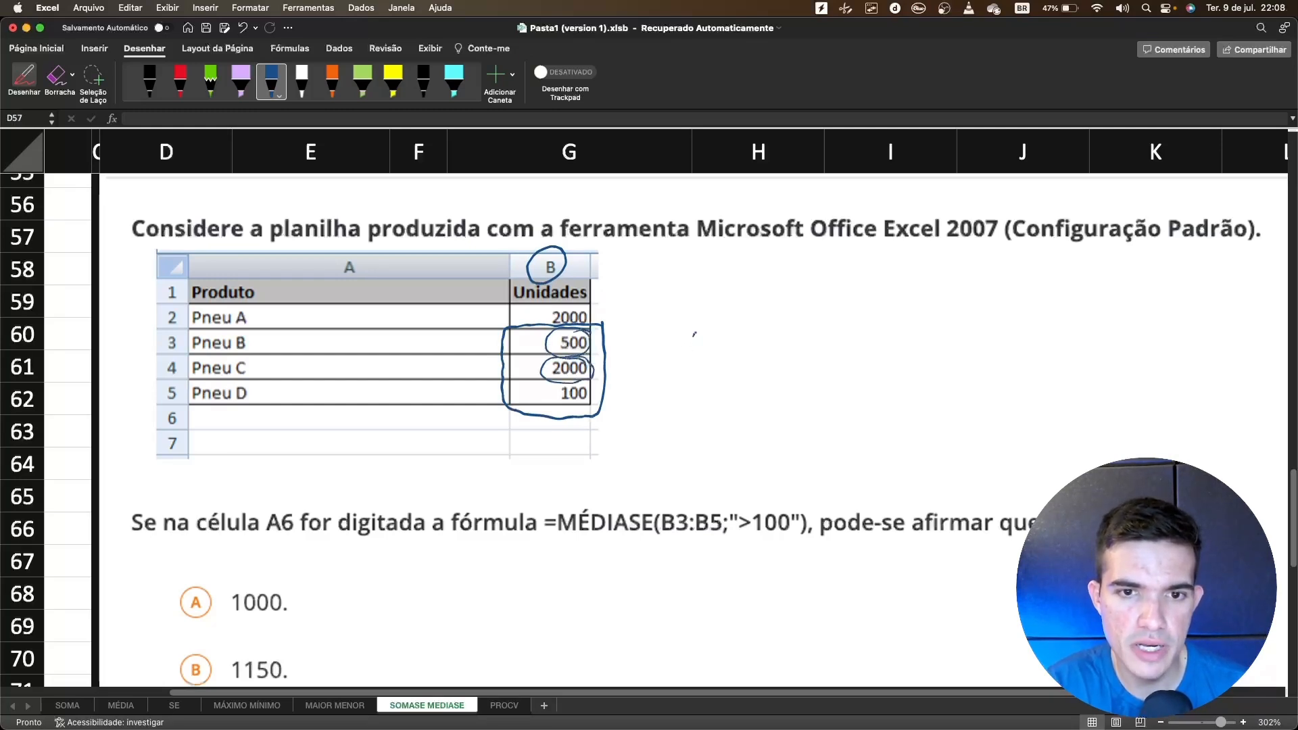
Handwrite the average calculation 2000+500 over 2 as a fraction beside the MÉDIASE question's table
mouse_move(680, 341)
mouse_down()
mouse_move(703, 364)
mouse_move(715, 341)
mouse_move(733, 339)
mouse_move(778, 360)
mouse_move(805, 357)
mouse_move(818, 329)
mouse_up()
mouse_move(829, 335)
mouse_down()
mouse_move(820, 344)
mouse_move(850, 340)
mouse_up()
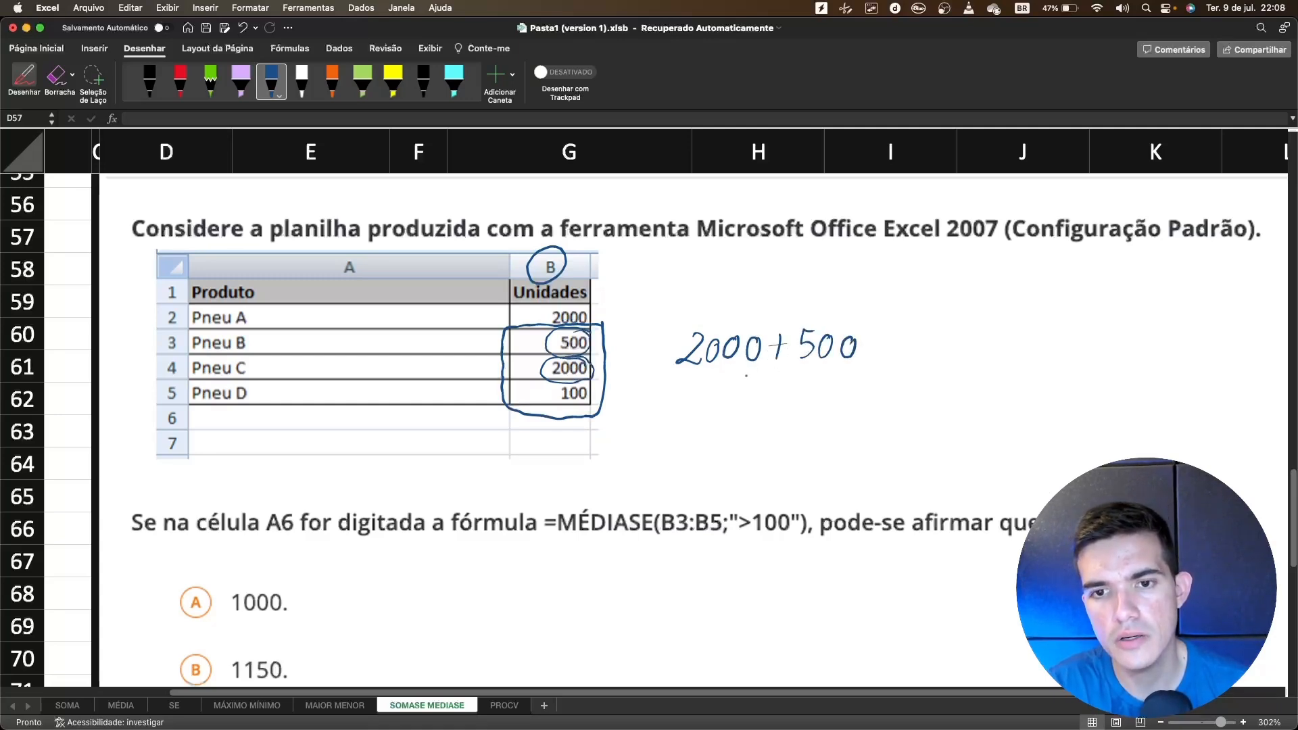
drag(665, 375, 870, 372)
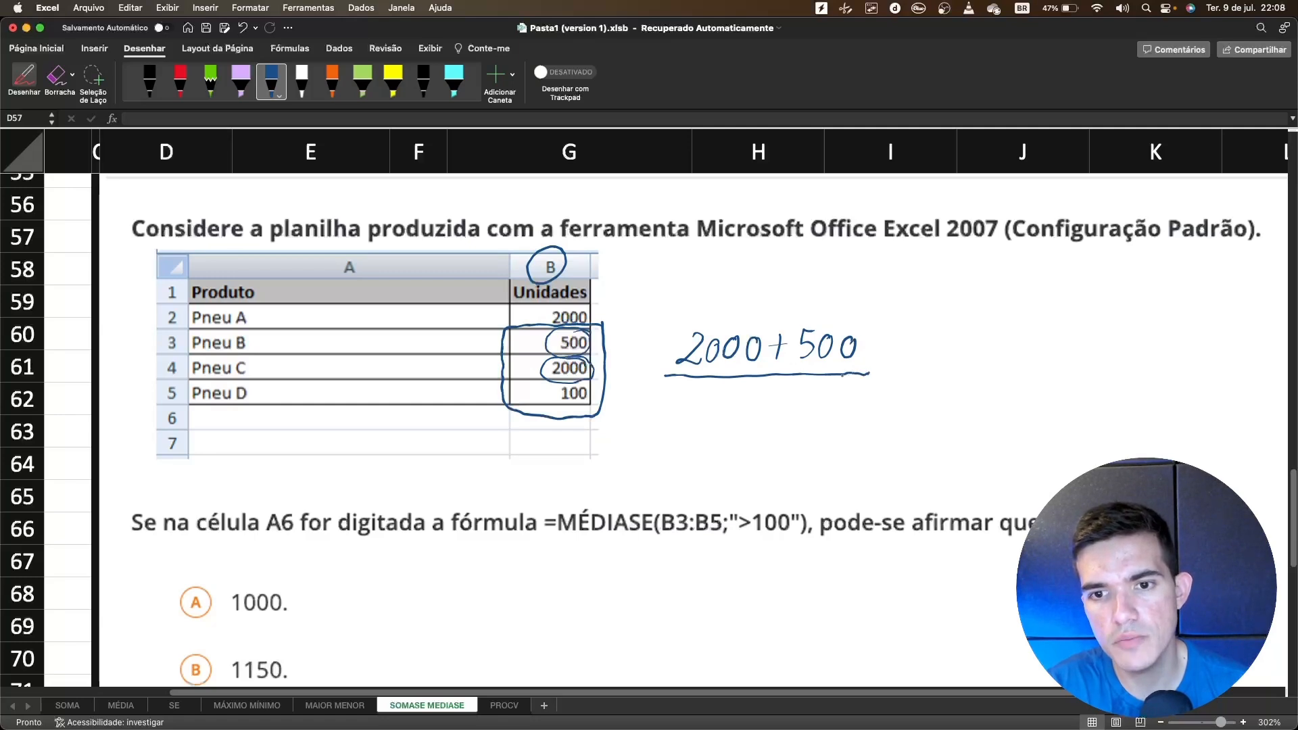
mouse_move(753, 395)
mouse_down()
mouse_move(751, 416)
mouse_move(777, 417)
mouse_up()
click(786, 416)
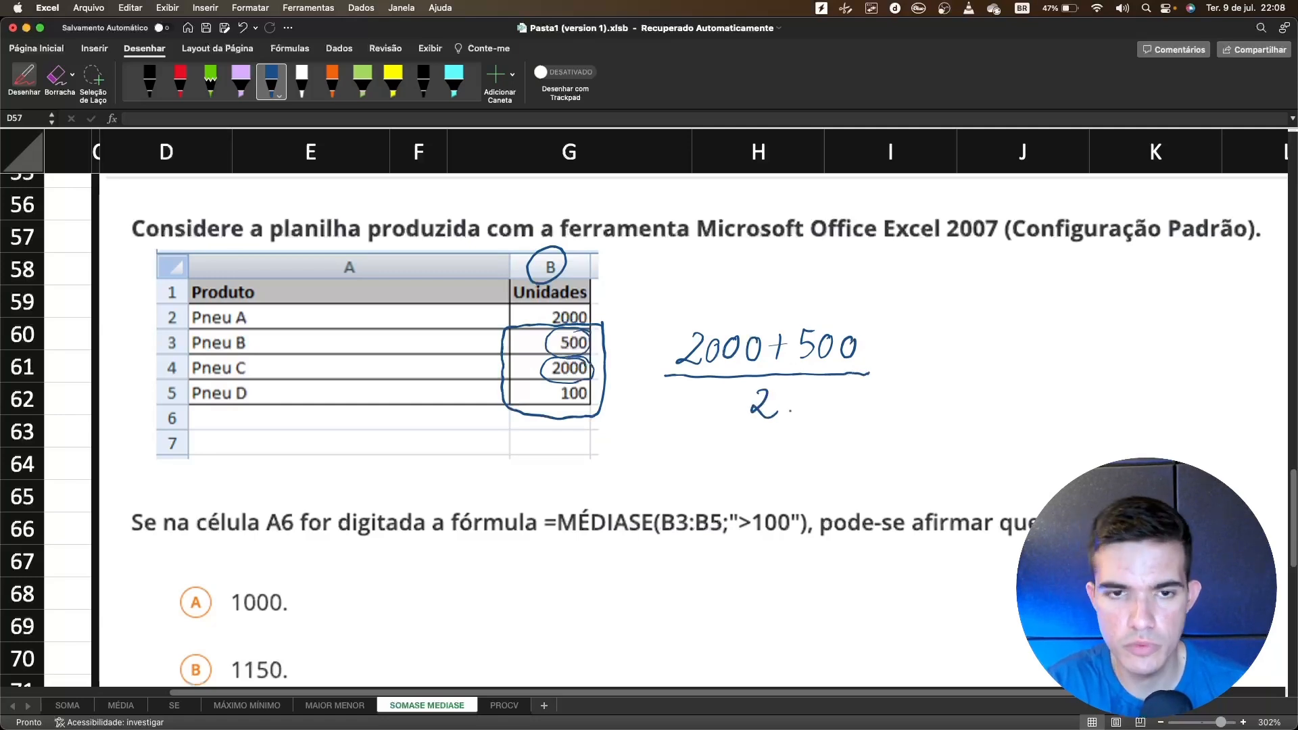
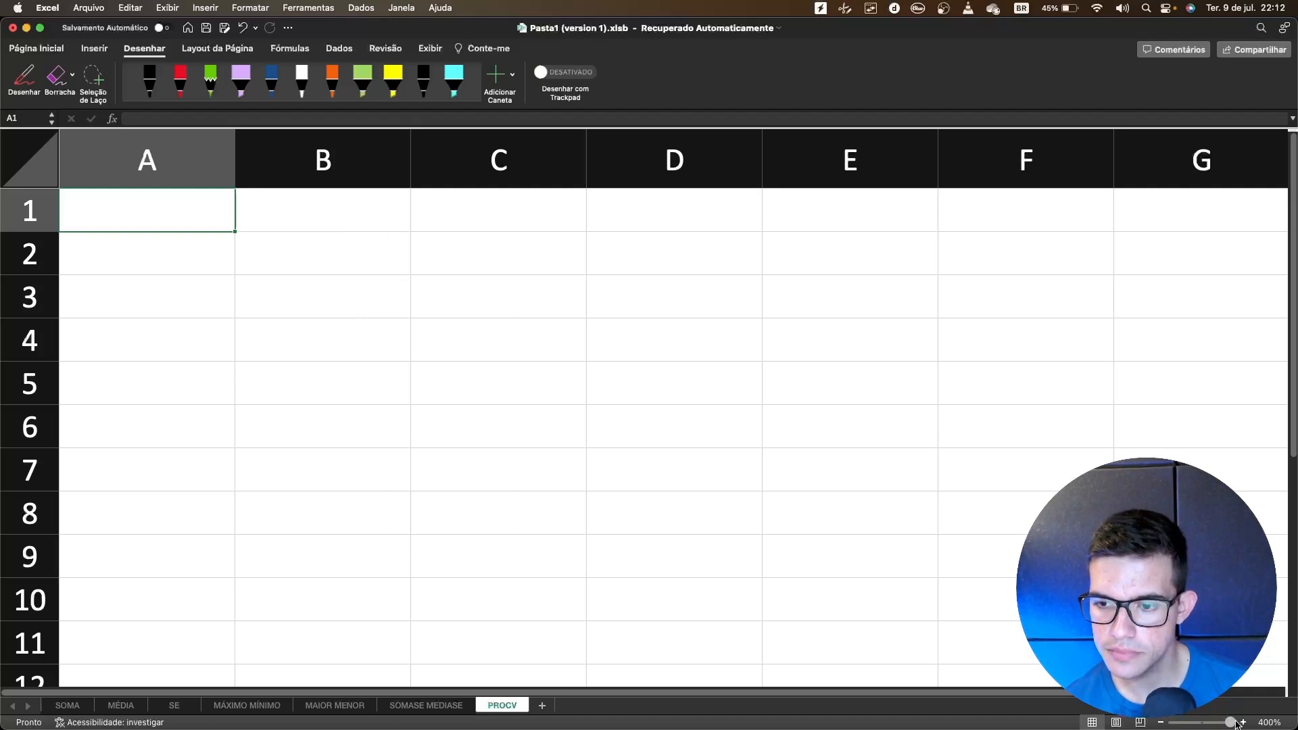
Enter the headers NOME, TIPO and PREÇO in cells A1 to C1 of the PROCV sheet
double_click(177, 214)
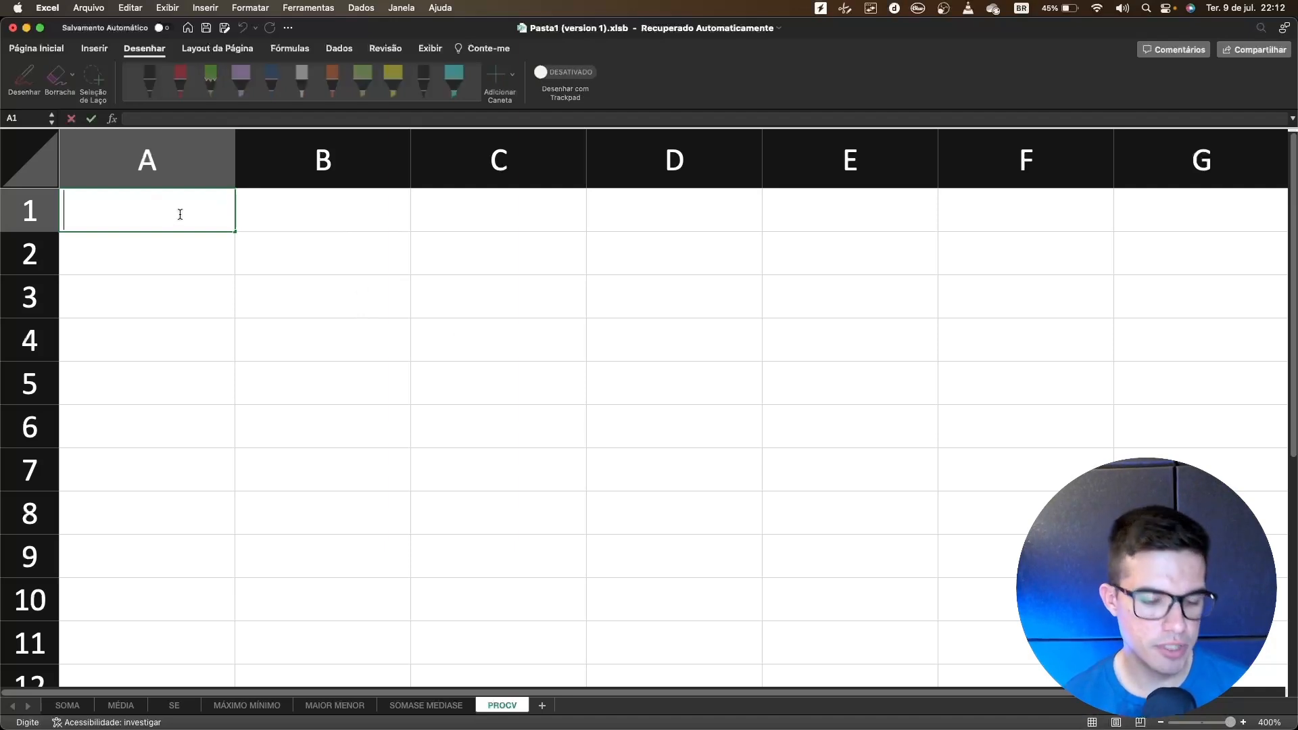
text(nome)
key(BackSpace)
key(BackSpace)
key(BackSpace)
key(BackSpace)
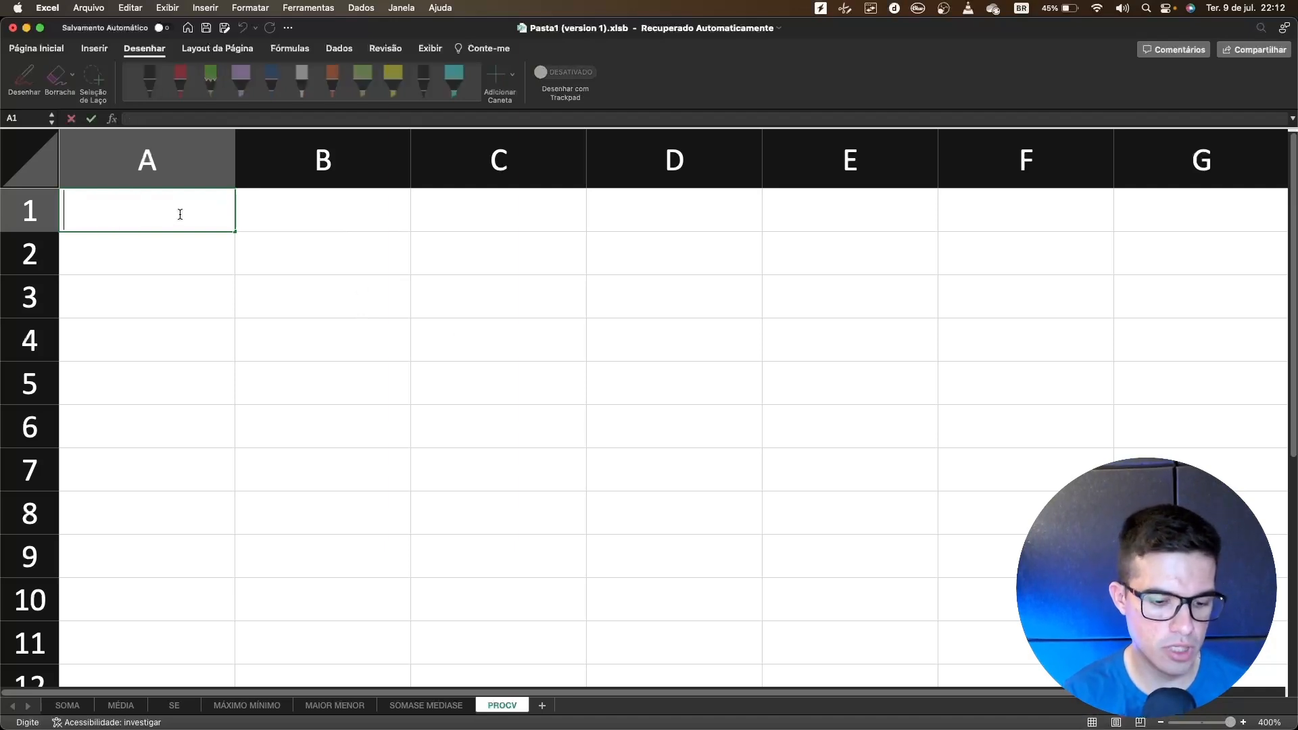
text(NOME)
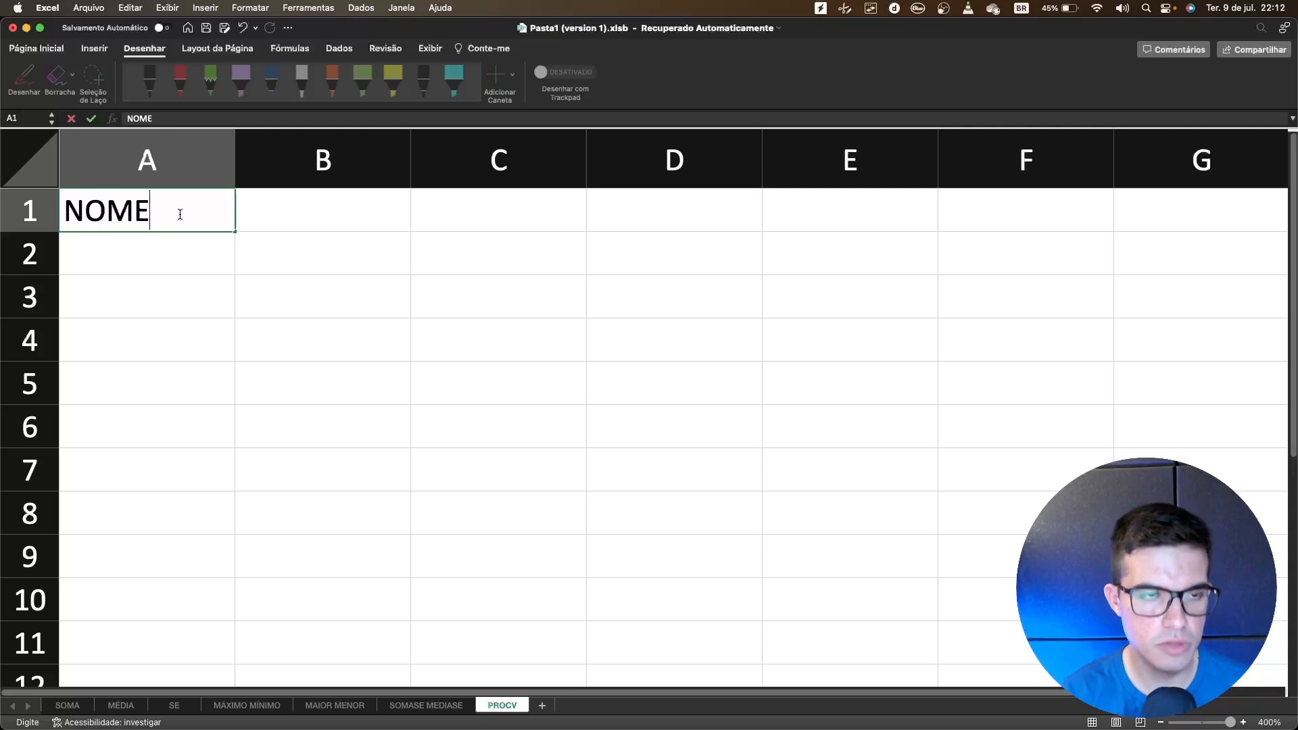
key(Tab)
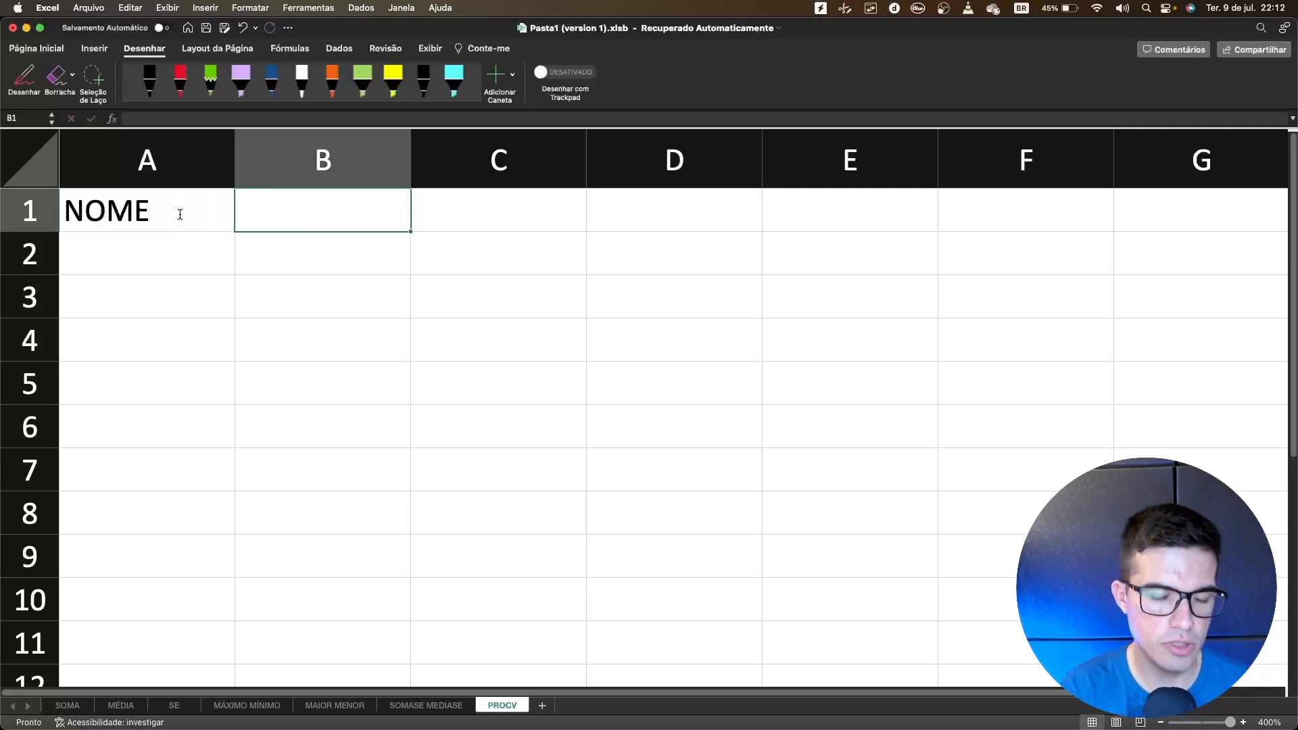
text(TIPO)
key(Tab)
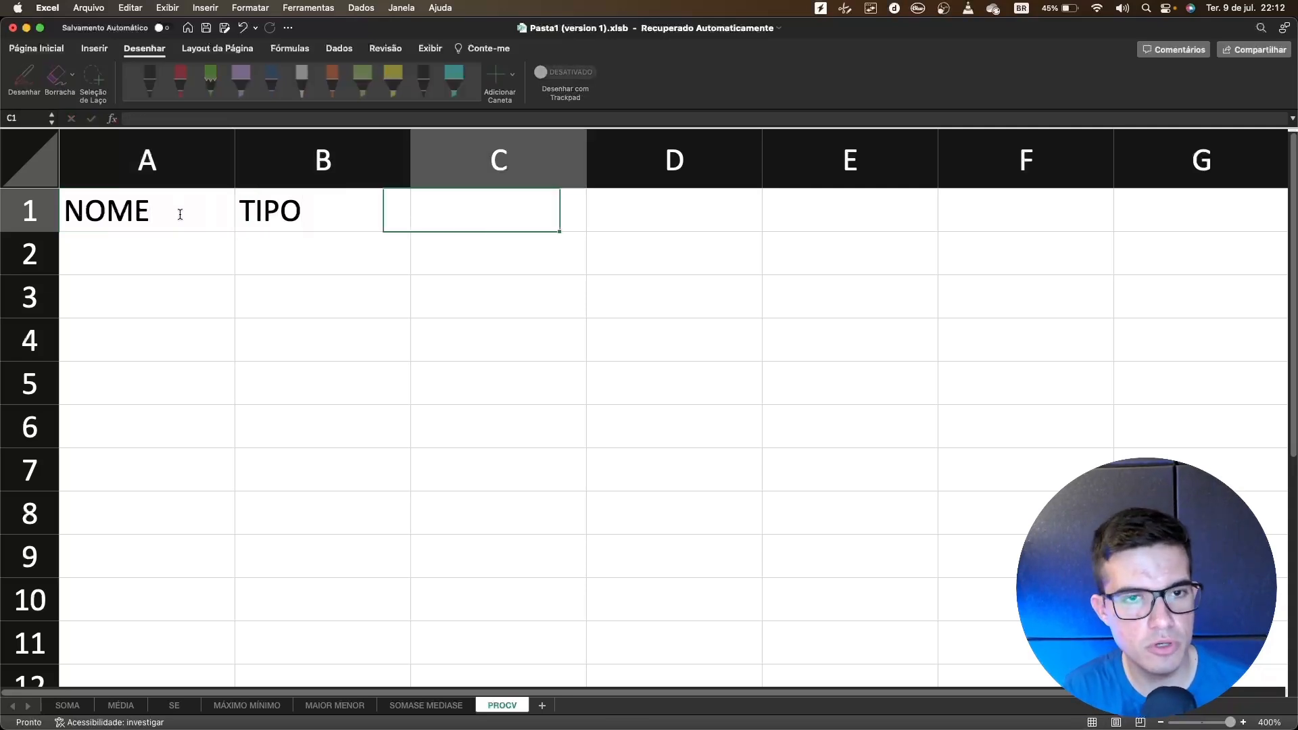
text(PREÇO)
key(Return)
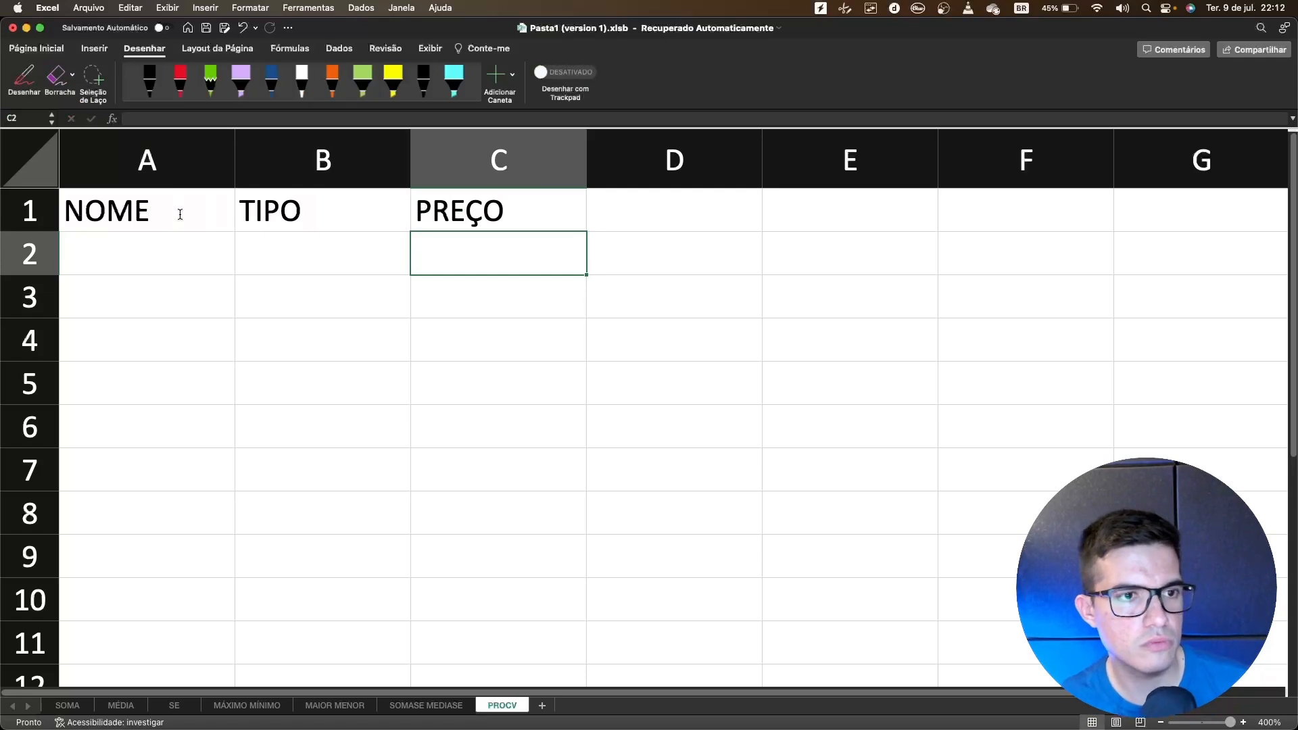
Centre the header texts in A1:C1 horizontally
drag(180, 215, 524, 211)
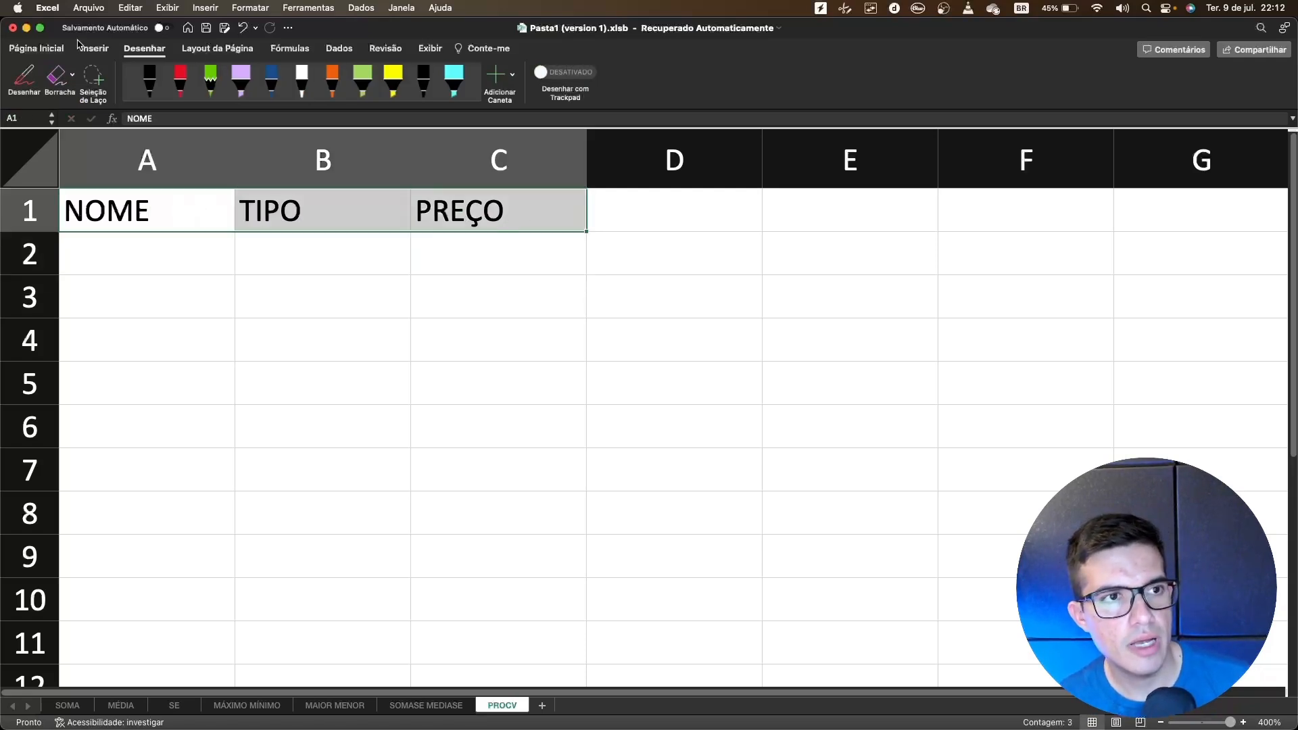
click(36, 48)
drag(180, 215, 490, 223)
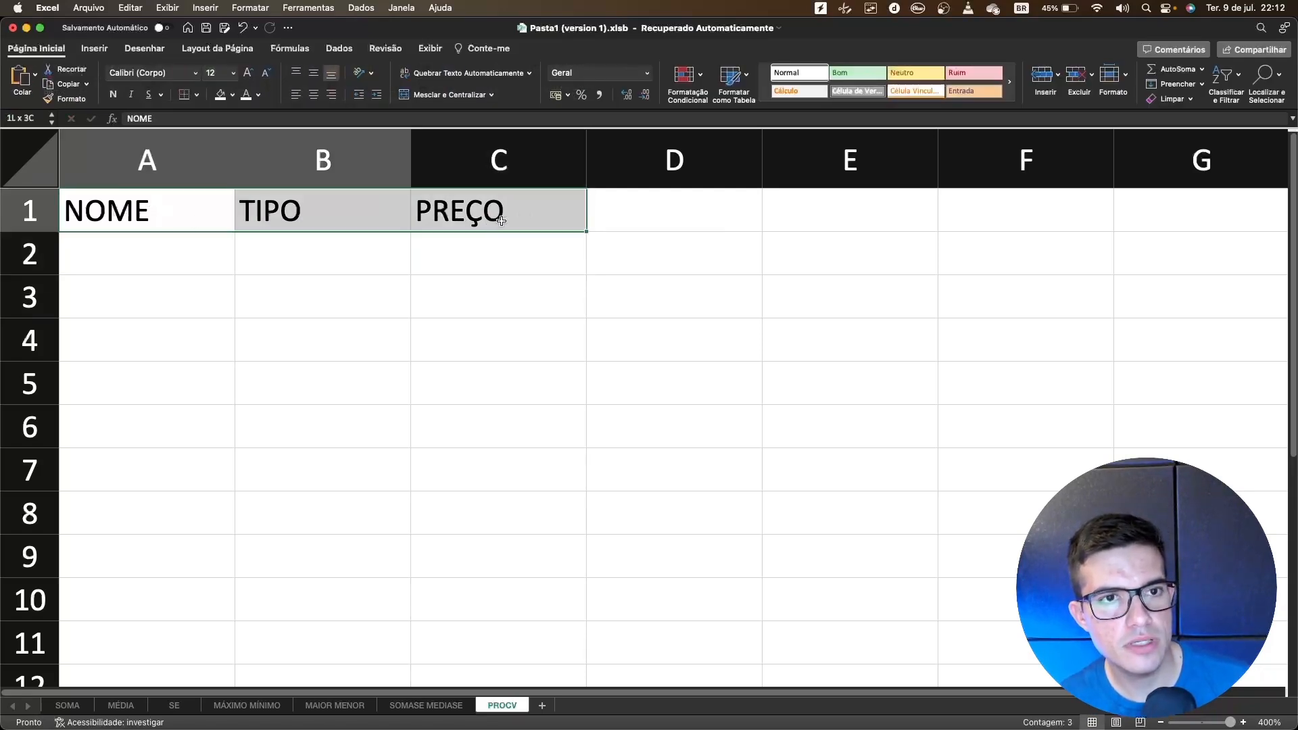
click(314, 94)
click(308, 288)
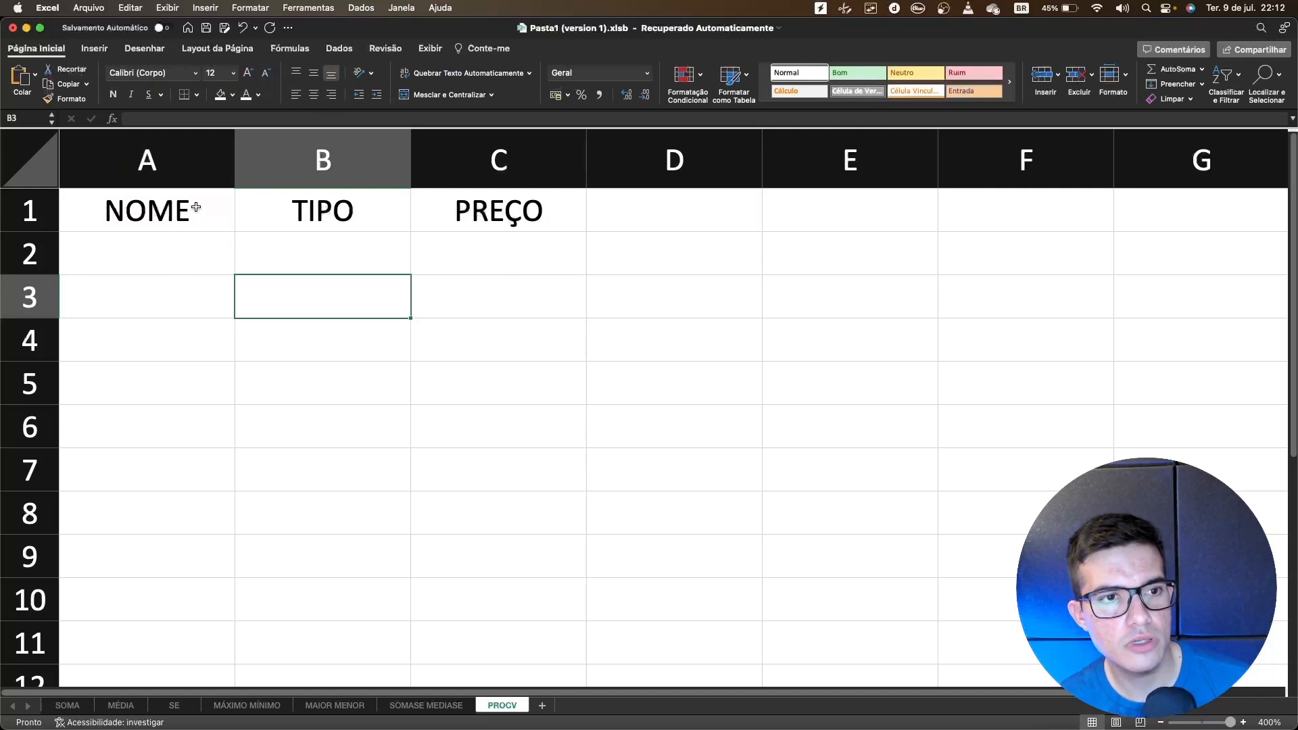
Insert a new column before the NOME column and enter the header CÓDIGO in cell A1
right_click(159, 162)
click(194, 235)
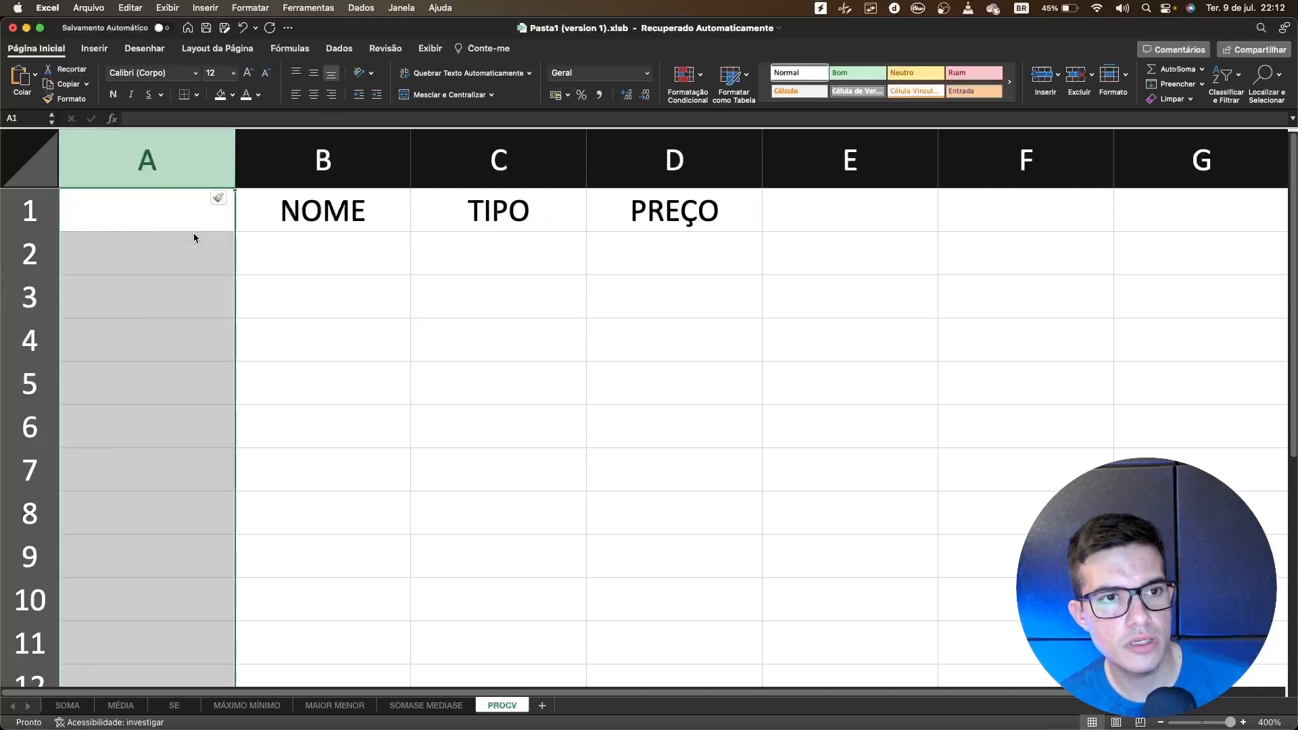
click(189, 225)
double_click(166, 207)
click(198, 287)
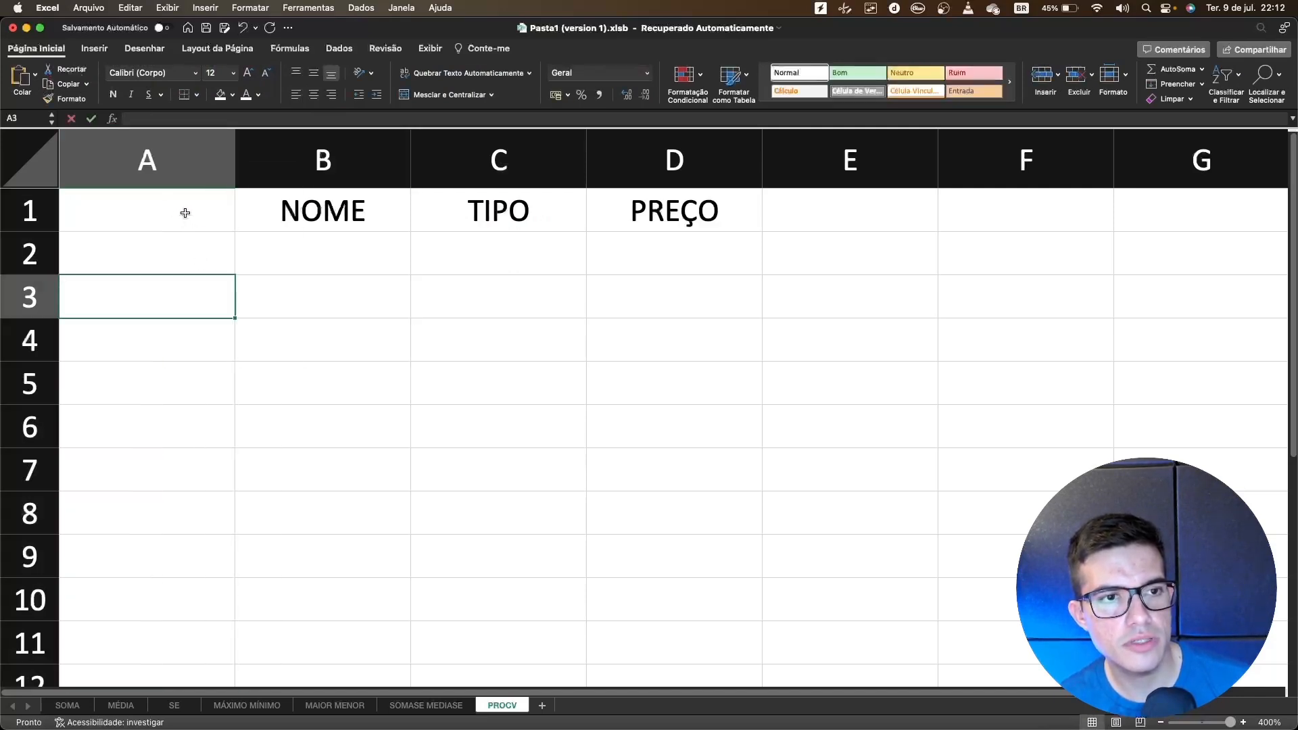
click(185, 213)
text(CÓD)
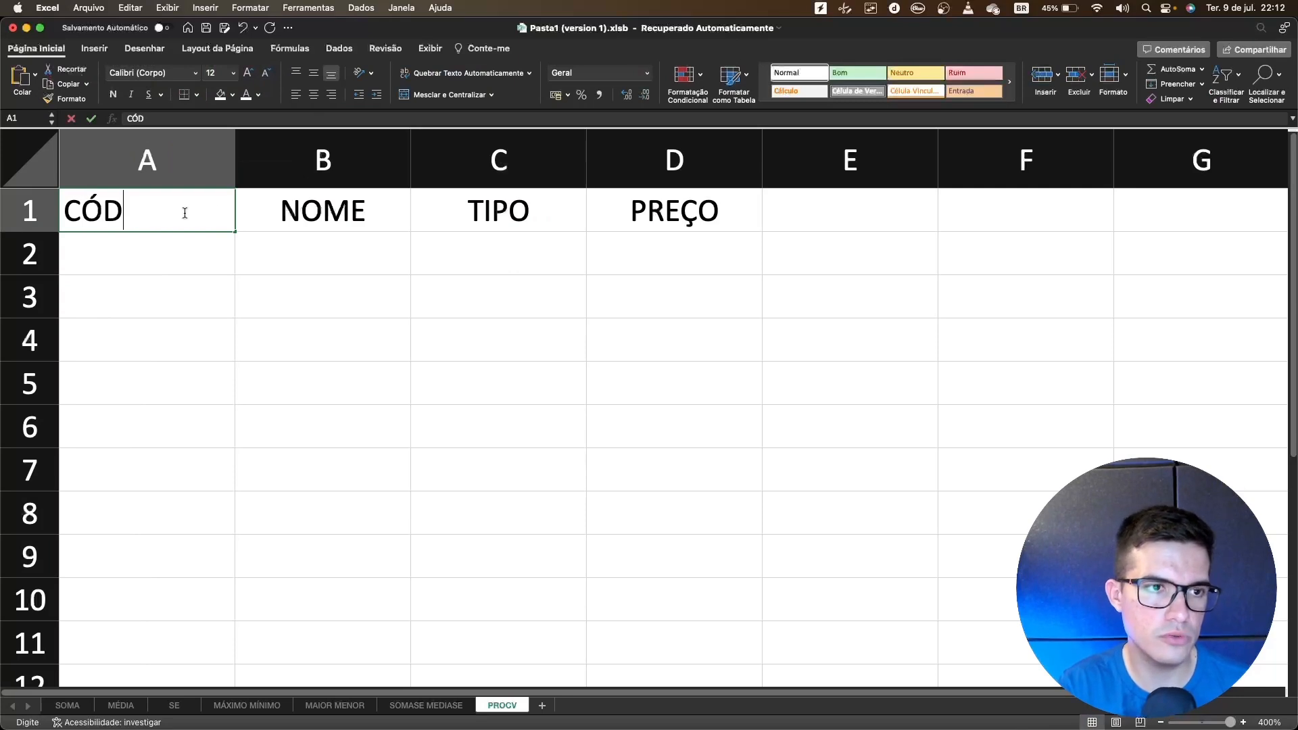
key(BackSpace)
text(DIGO)
key(Tab)
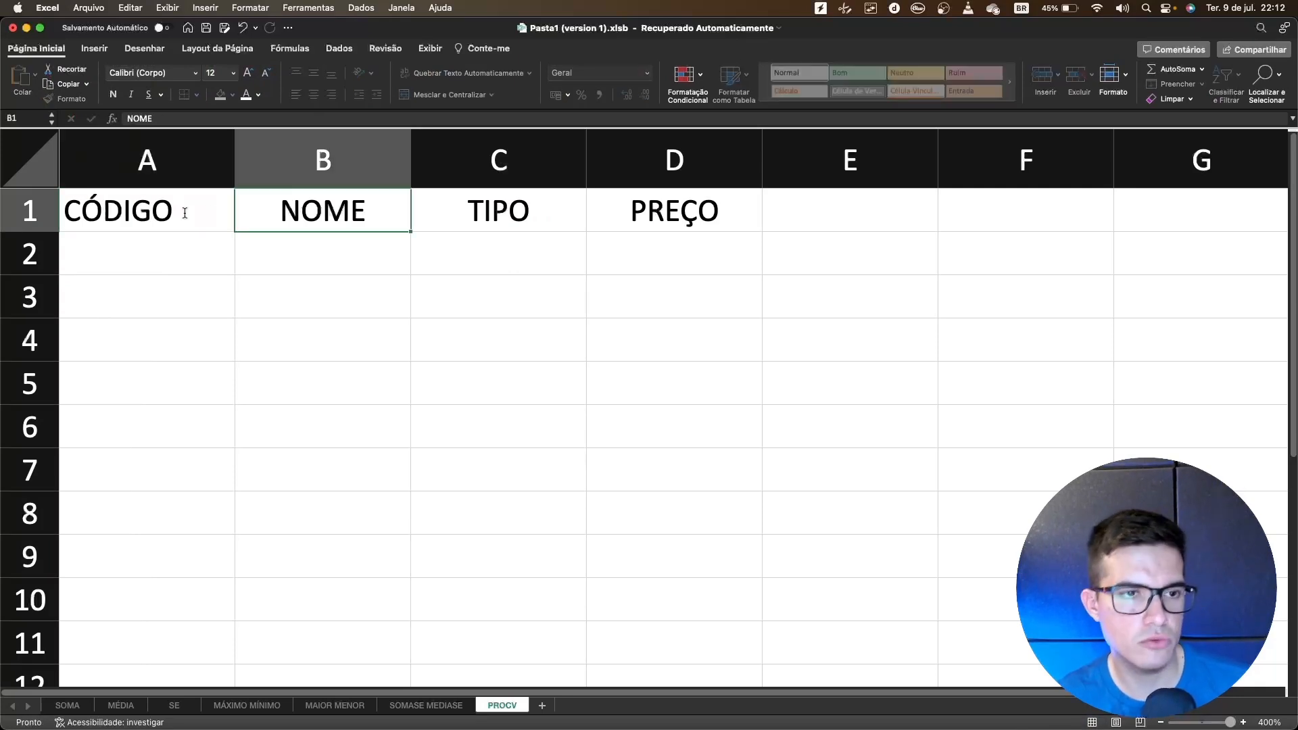
Centre the whole header row A1:D1 horizontally, including CÓDIGO
drag(183, 217, 586, 213)
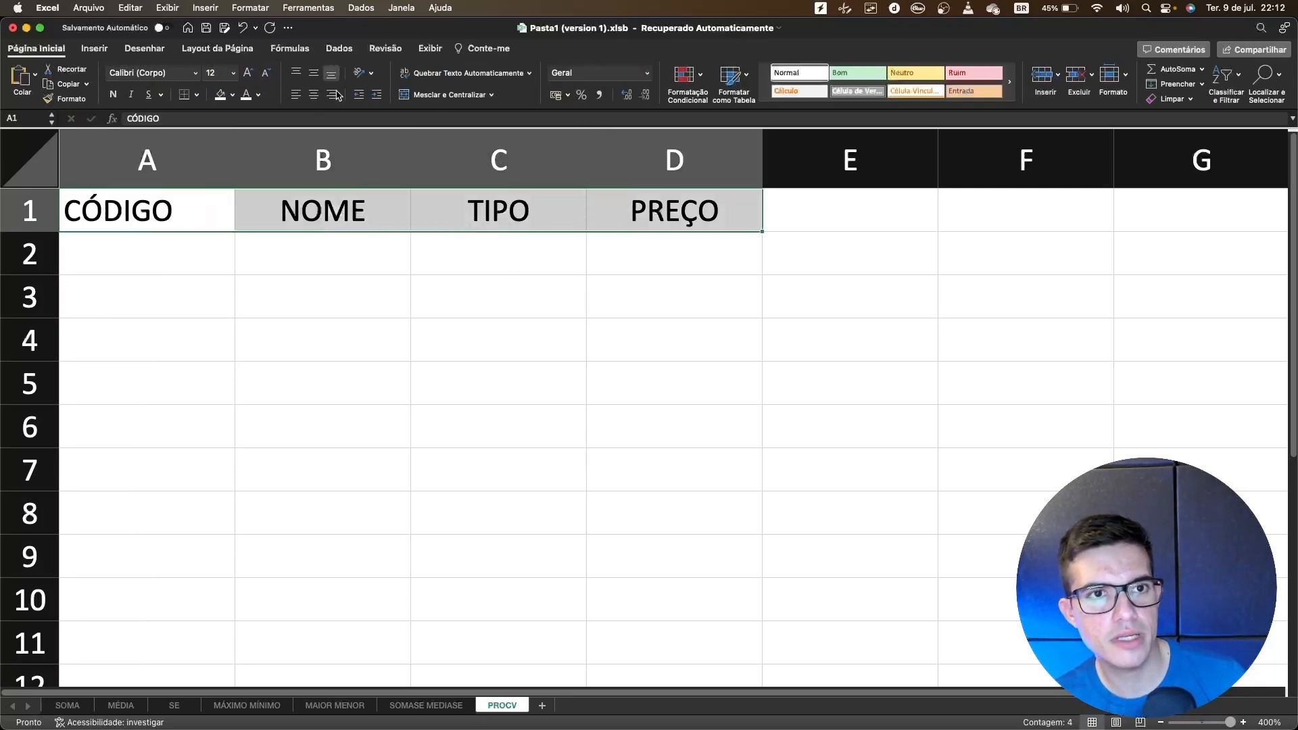
click(314, 94)
click(426, 277)
Enter MOUSE and TECLADO in A2:A3 and move both entries to B2:B3 under NOME
click(194, 247)
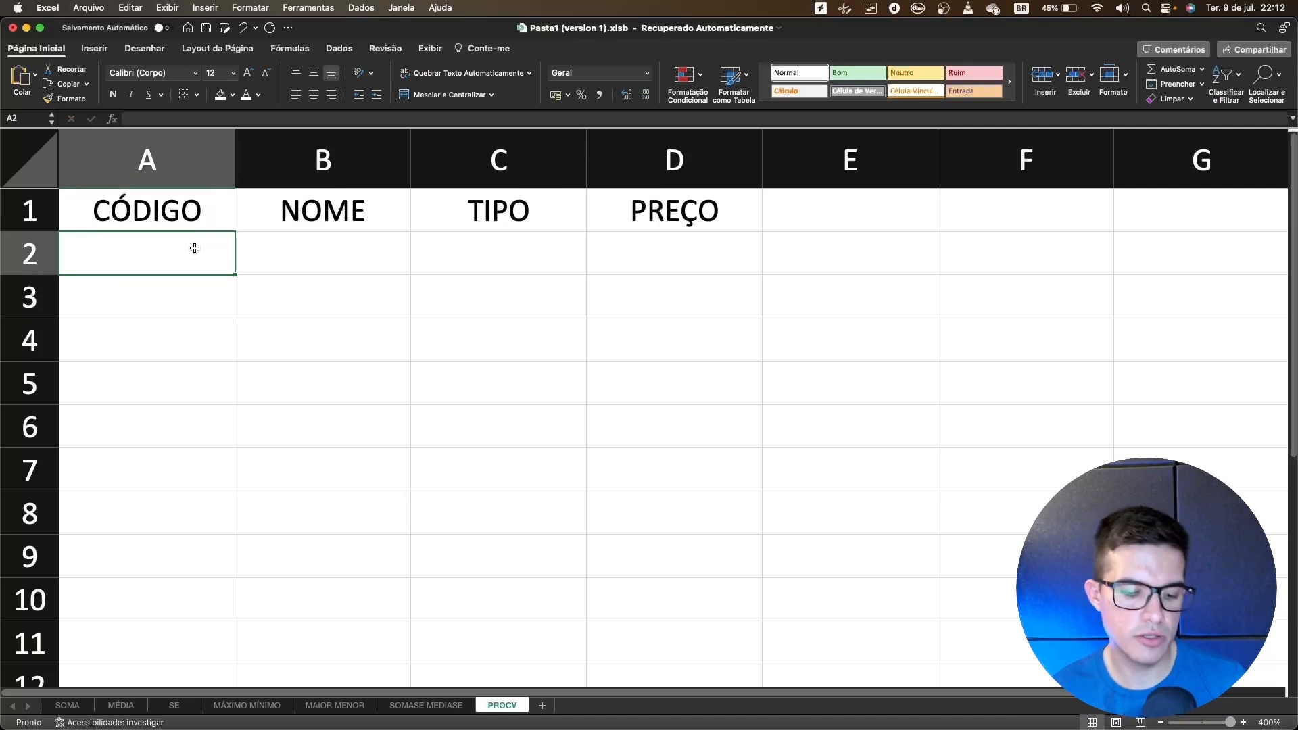
text(MOUSE)
key(Return)
text(TE)
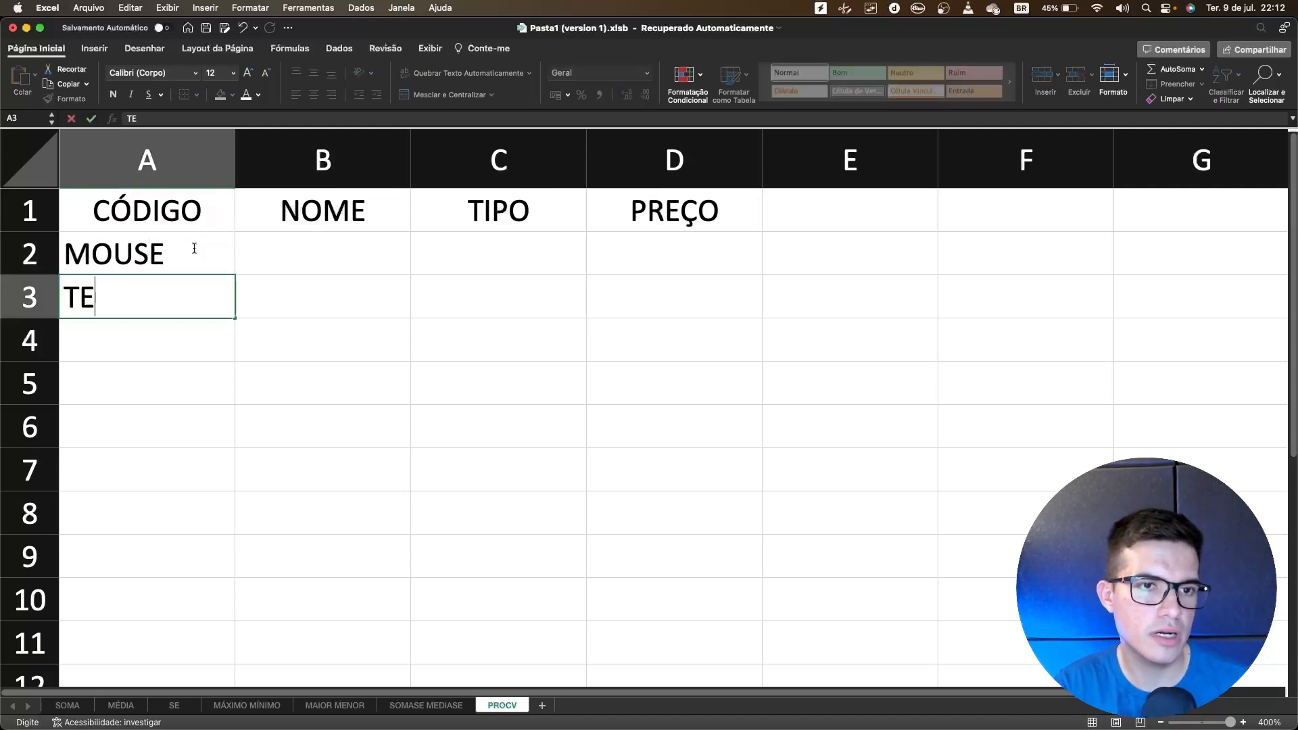
text(CLADO)
key(BackSpace)
key(BackSpace)
key(BackSpace)
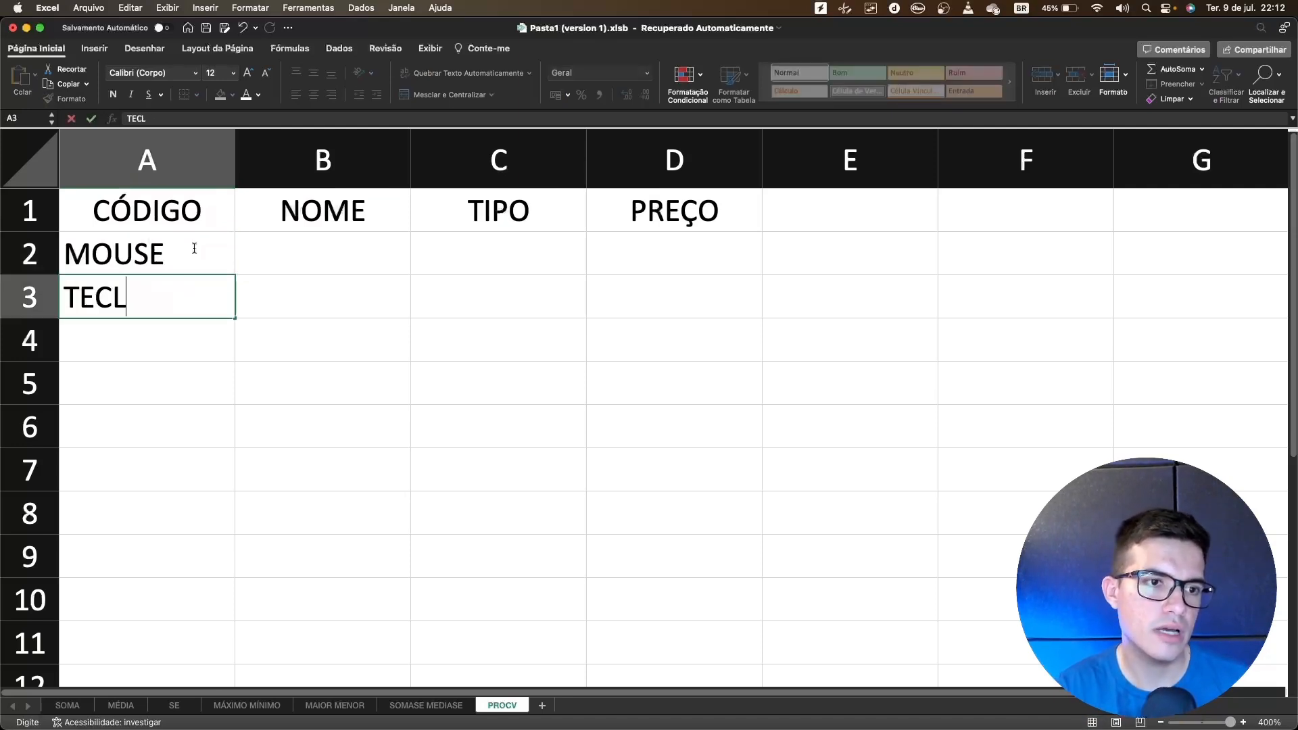
text(ADO)
click(254, 224)
drag(156, 254, 359, 309)
Add the product names MICROFONE in B4 and TABLET in B5
click(366, 333)
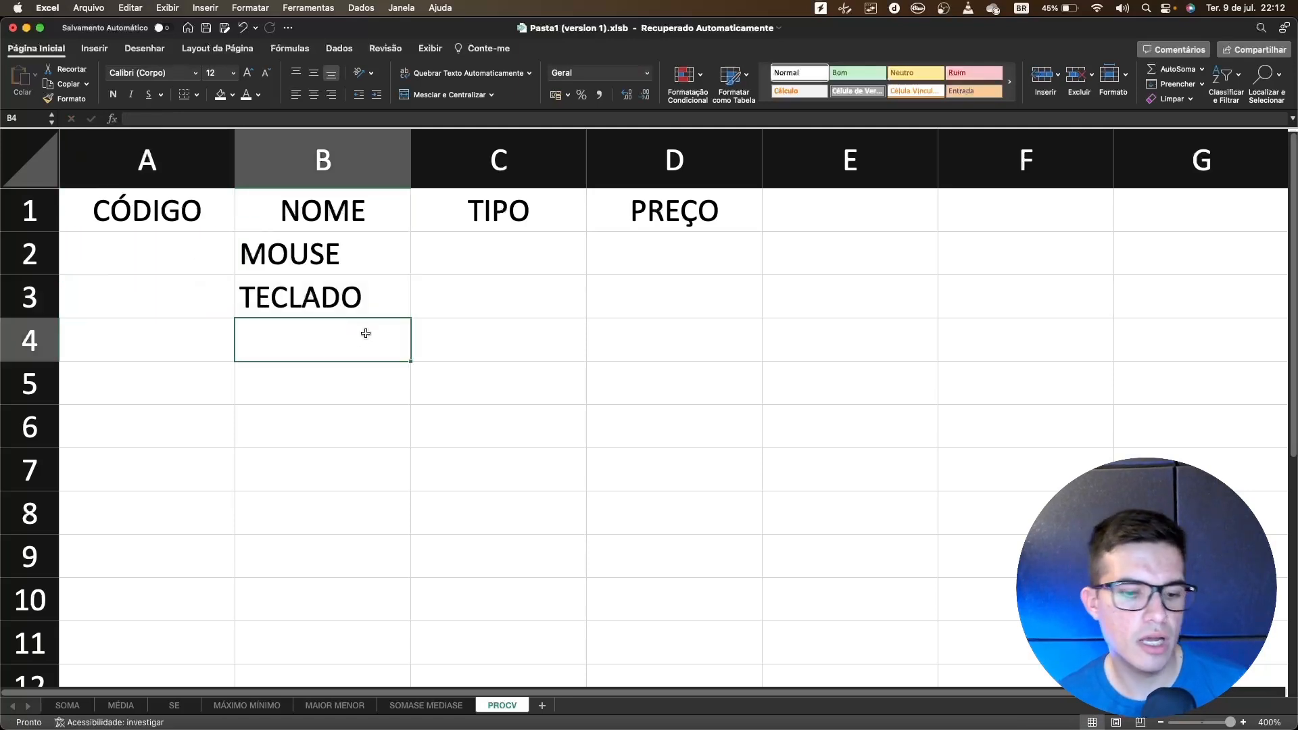
text(MICRFO)
key(BackSpace)
key(BackSpace)
key(BackSpace)
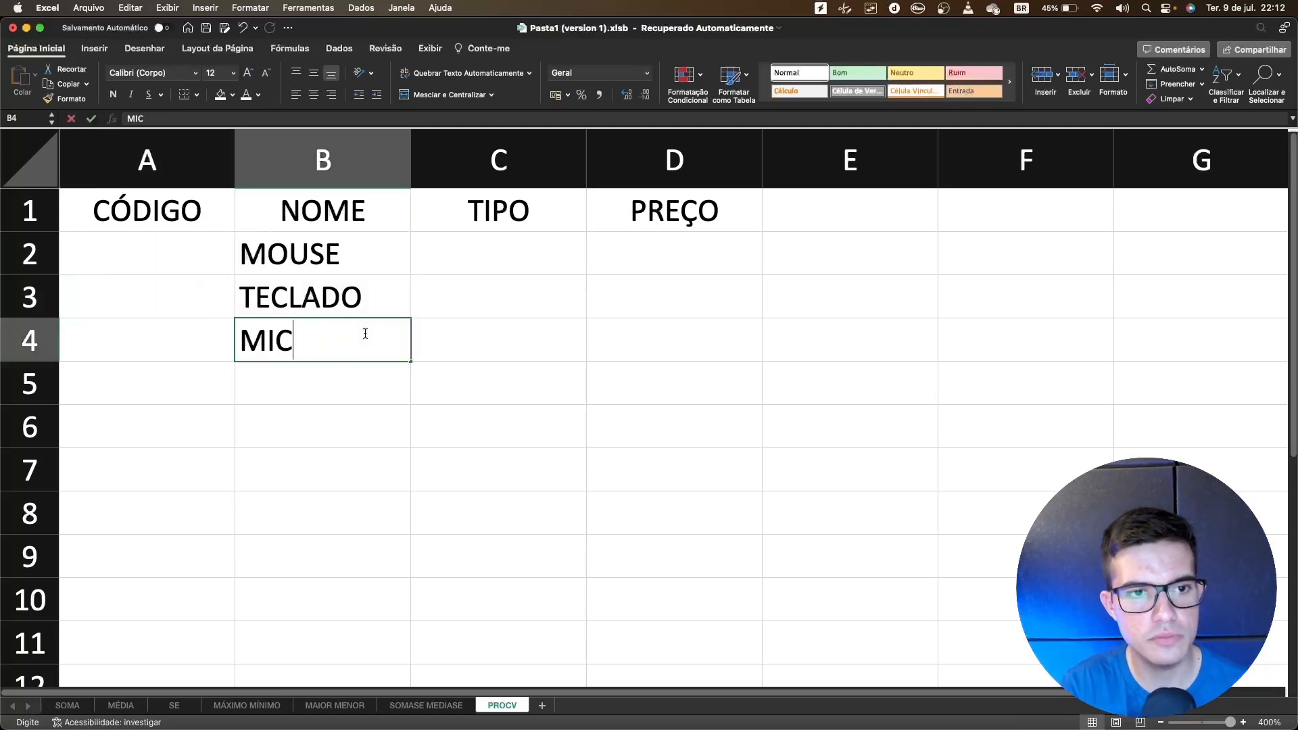
text(ROFONE)
key(Return)
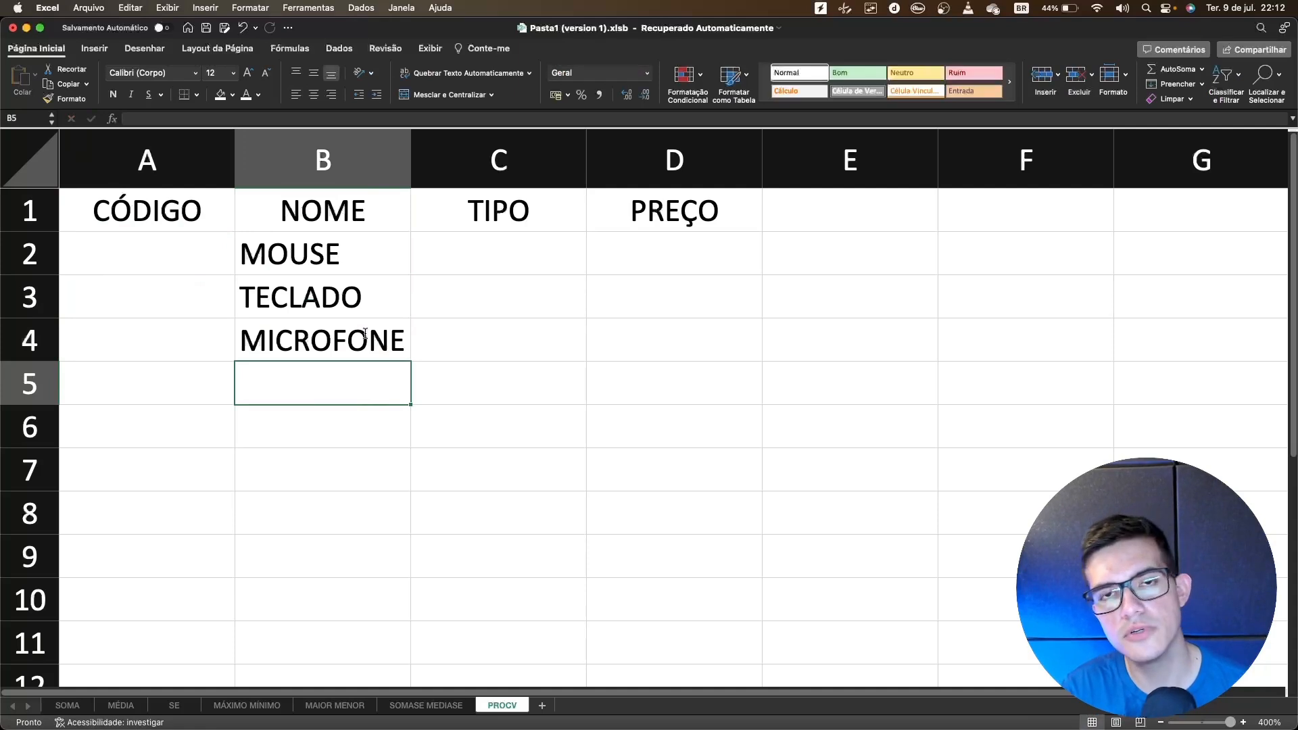
text(TABLET)
key(Return)
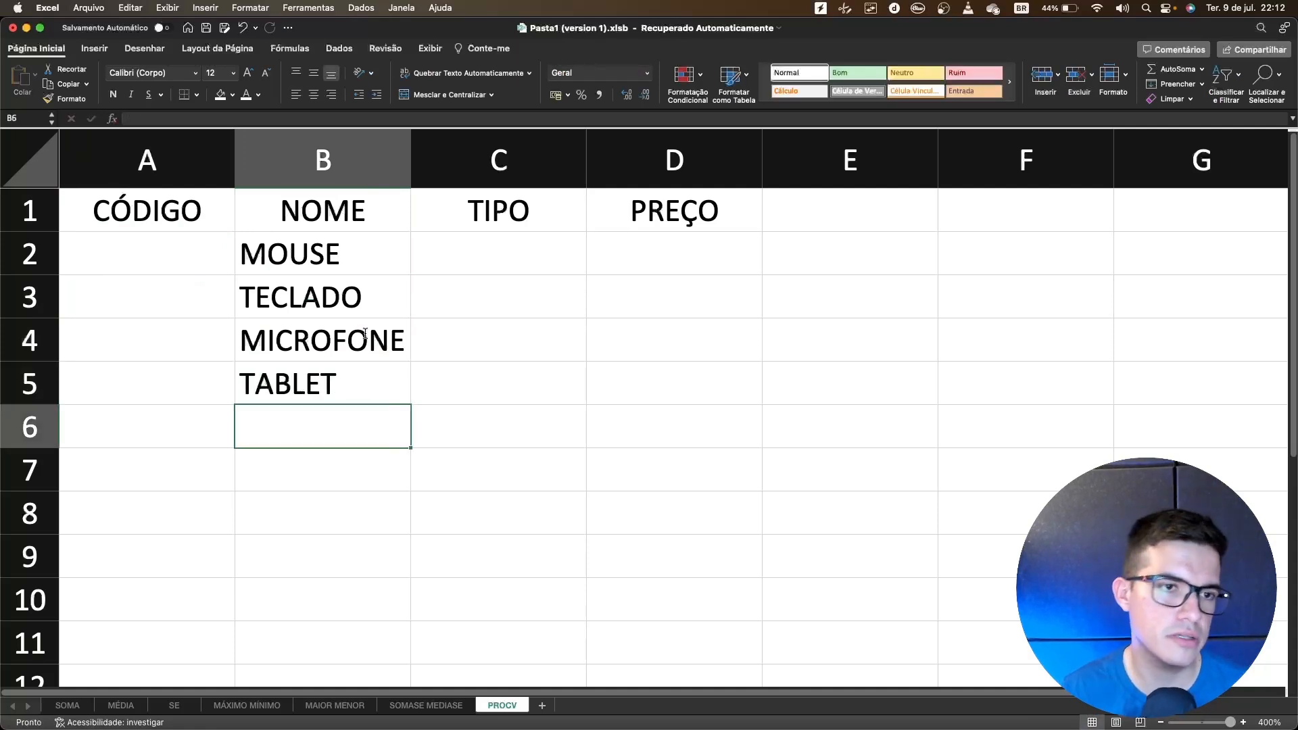
Fill the CÓDIGO column with 1, 2, 3 and 4 in cells A2 to A5
key(Left)
key(Up)
key(Up)
key(Up)
key(Up)
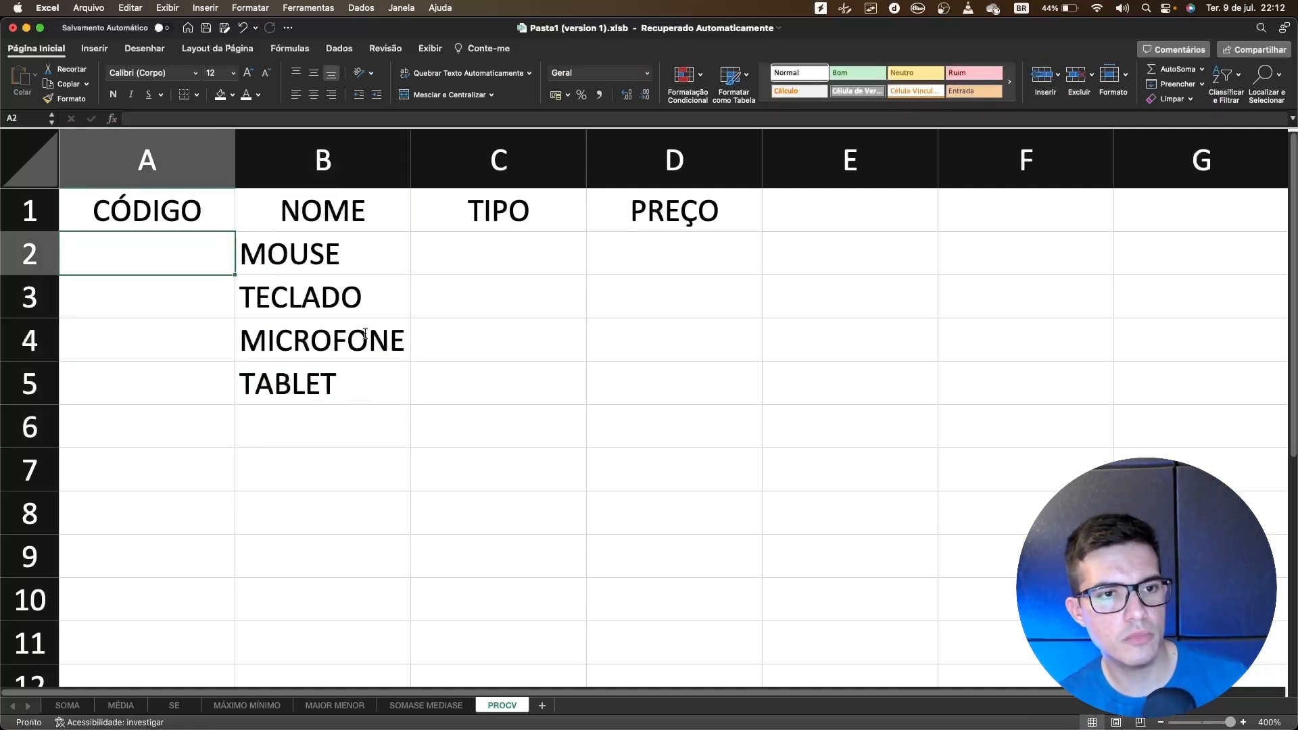
text(01)
key(Return)
key(Up)
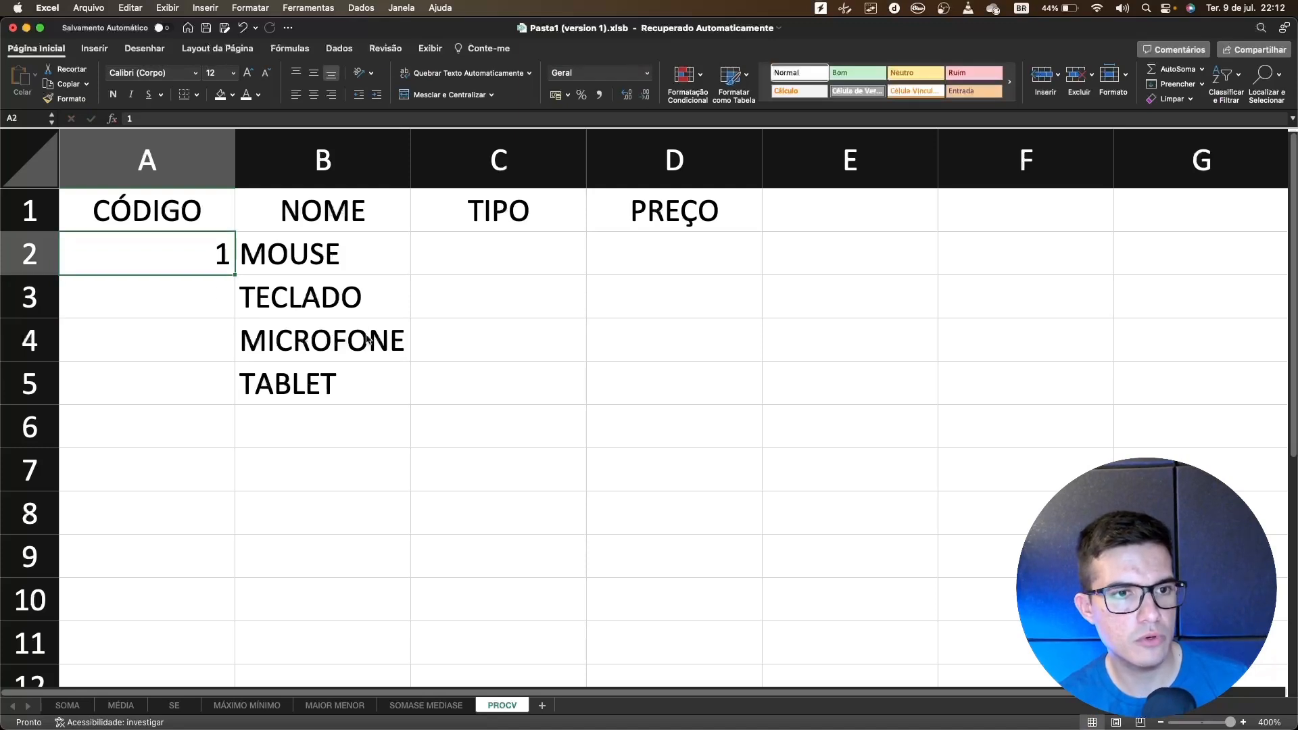
key(Down)
text(2)
key(Return)
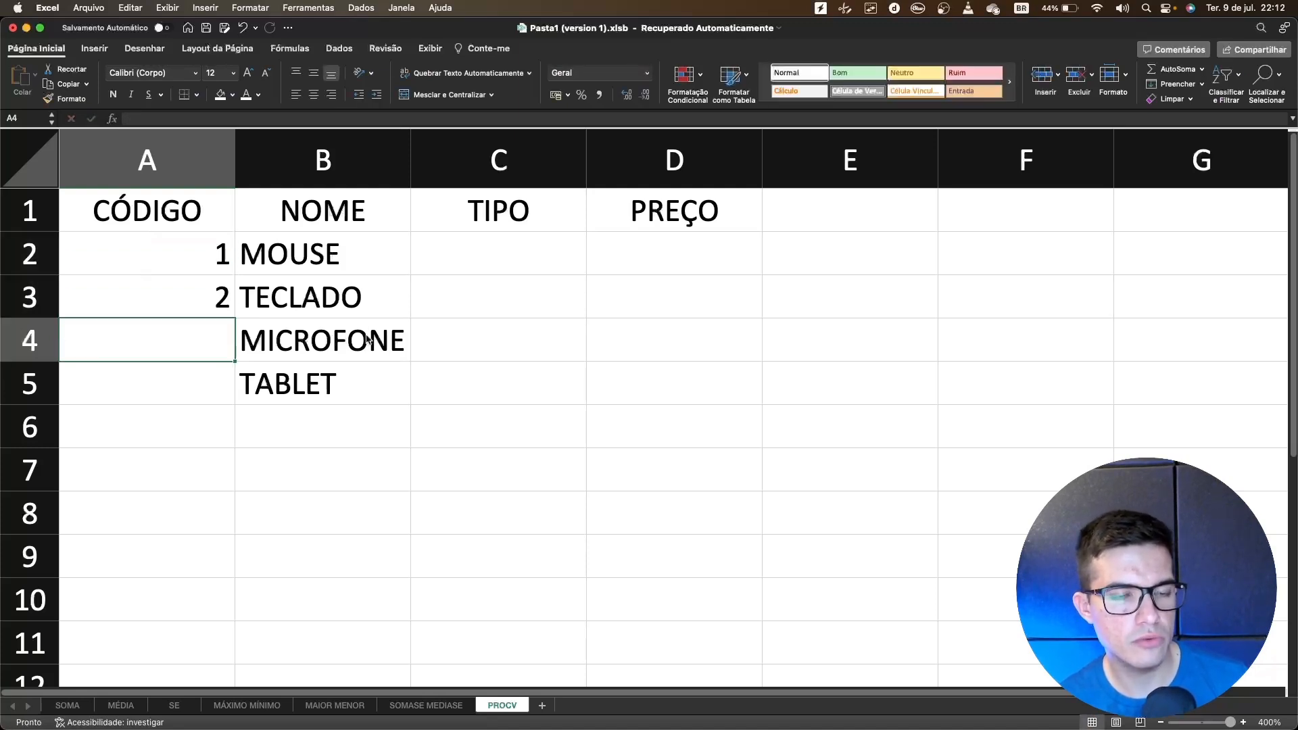
text(3)
key(Return)
text(4)
key(Return)
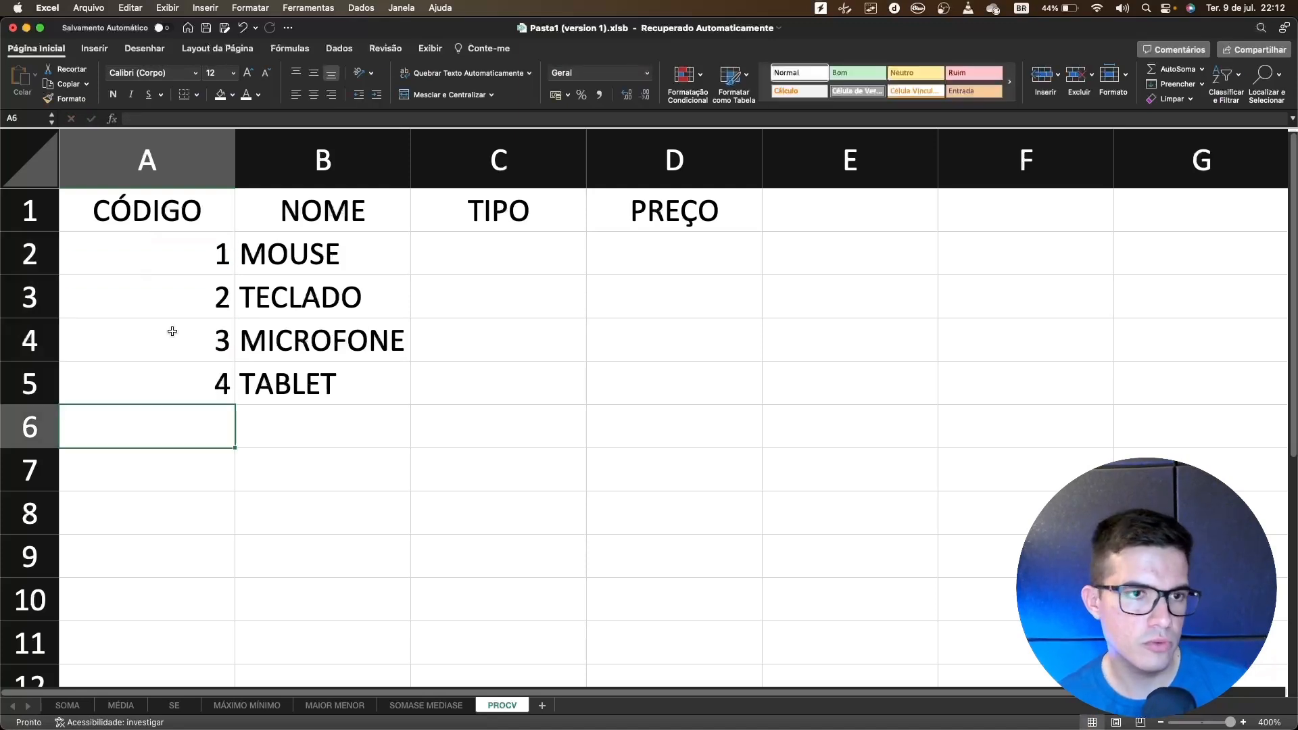
Centre the contents of the table body A2:D5 horizontally
drag(186, 257, 630, 400)
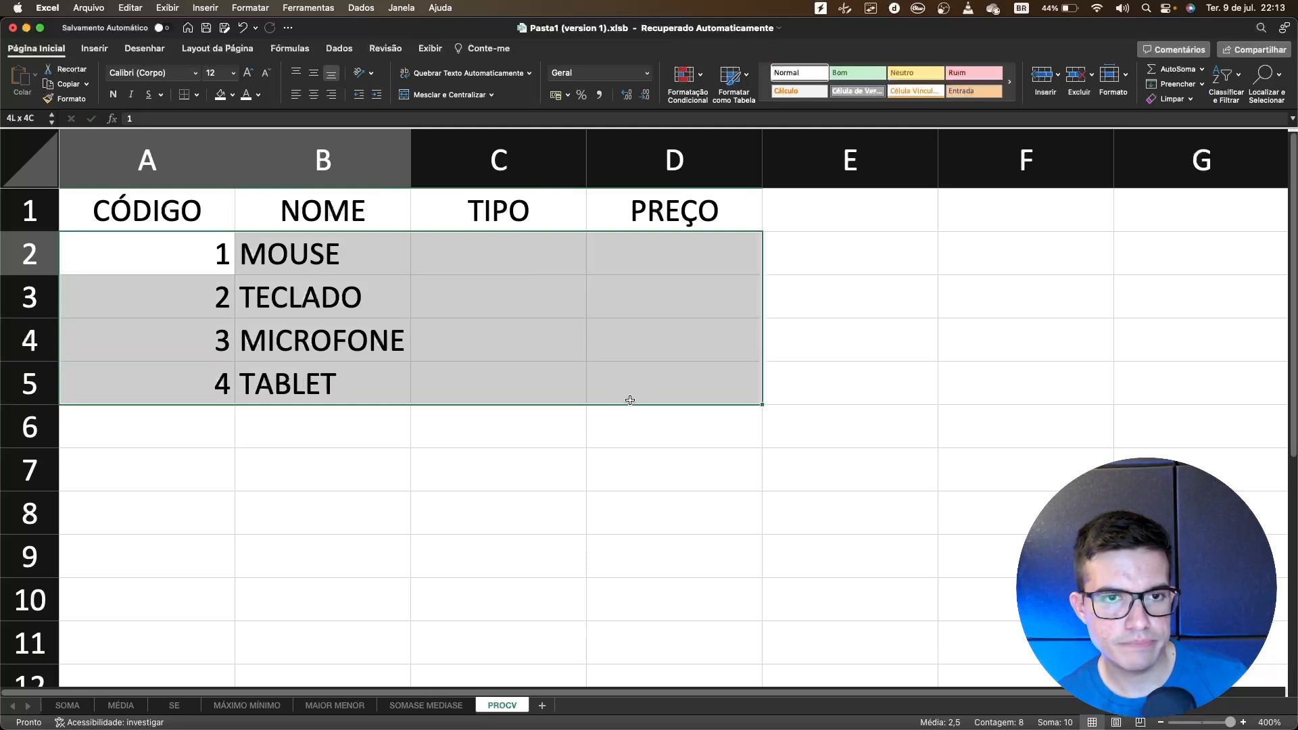
click(314, 95)
click(558, 280)
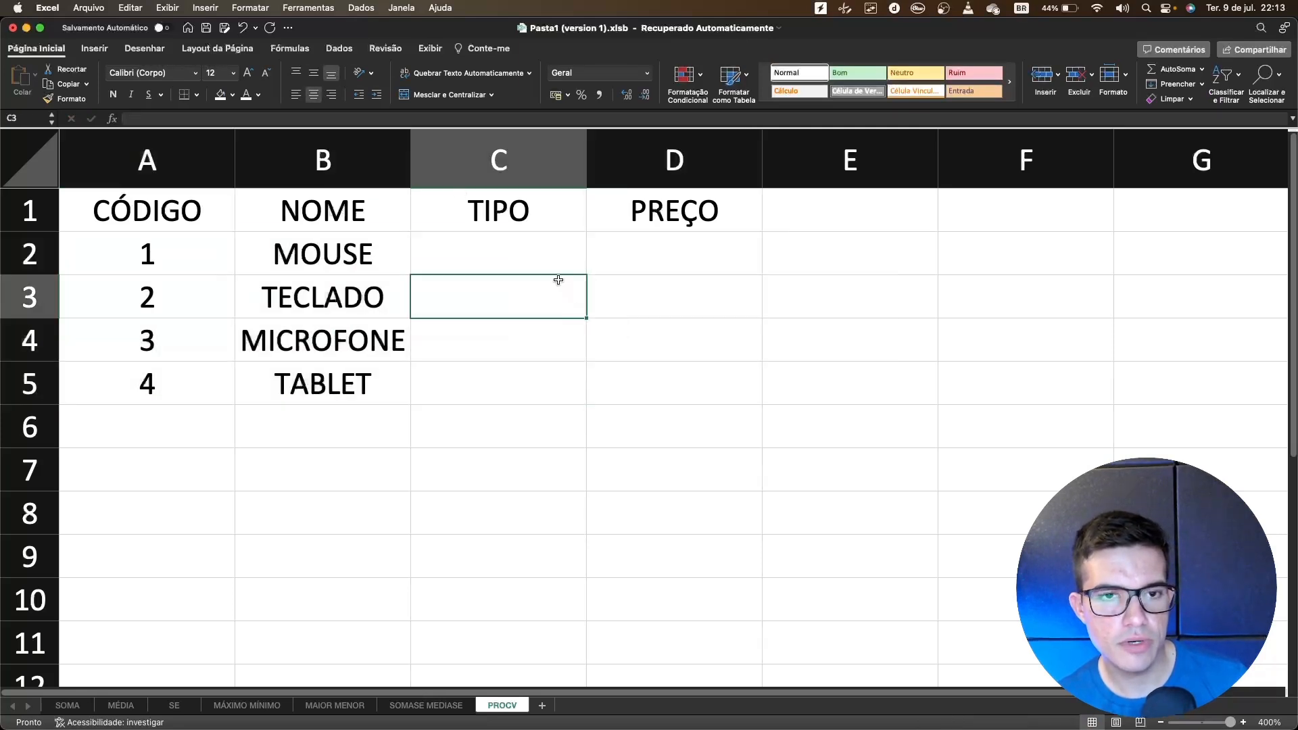
Enter INFORMÁTICA as the TIPO of the MOUSE product in cell C2
click(546, 253)
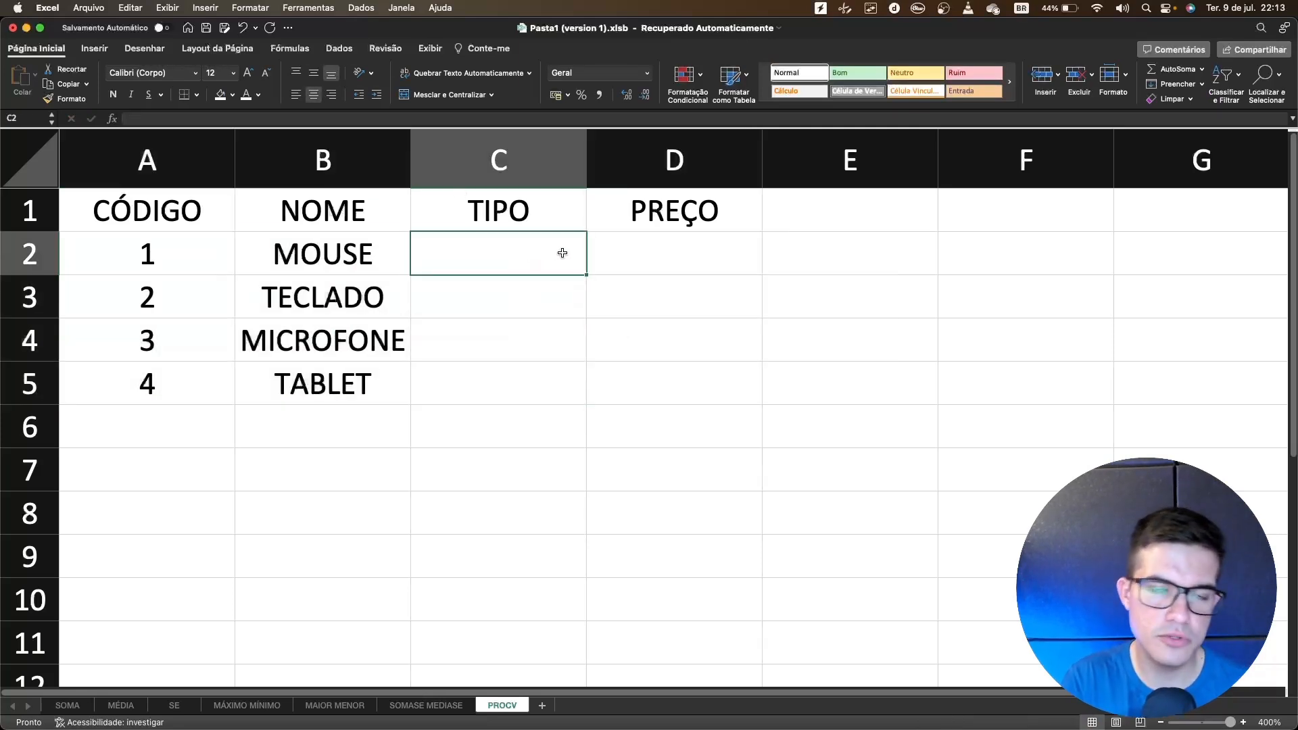
text(INFORMÁTICA)
key(Return)
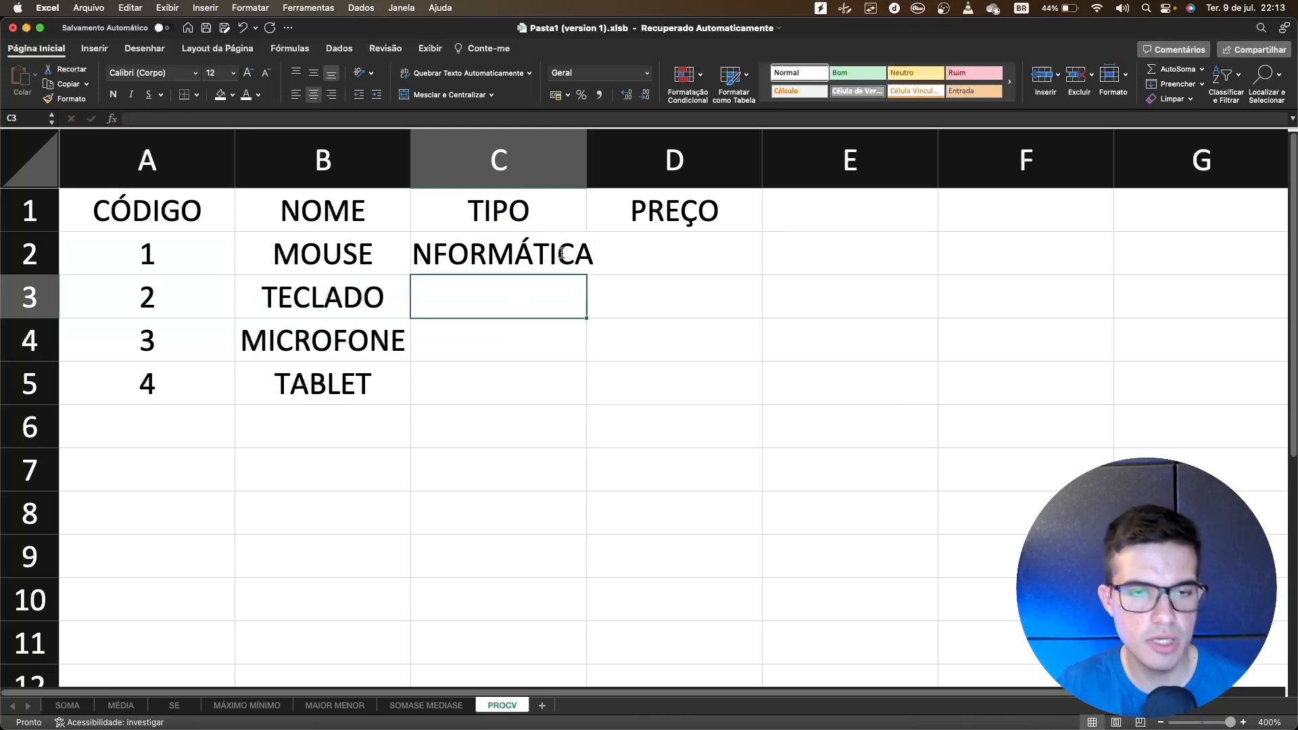
Widen column C to fit its contents and copy INFORMÁTICA from C2 down to C5
double_click(584, 182)
key(Up)
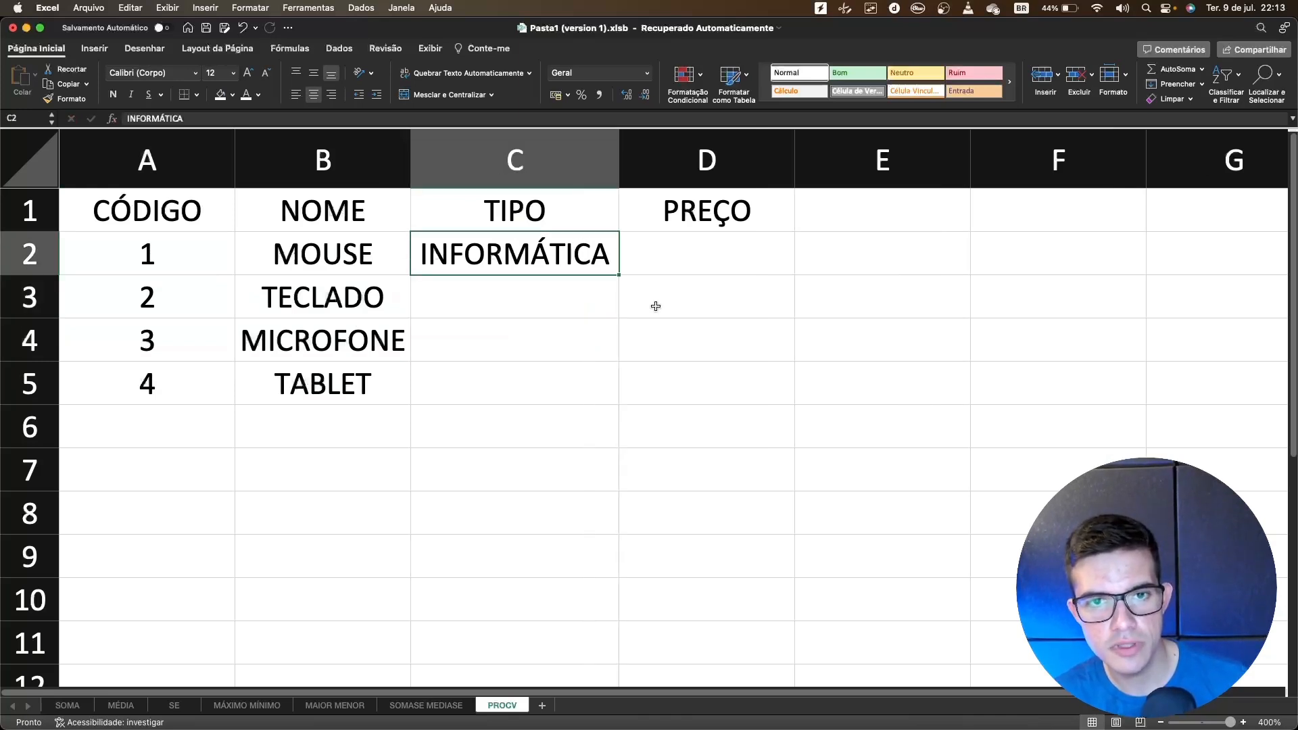
drag(618, 274, 620, 403)
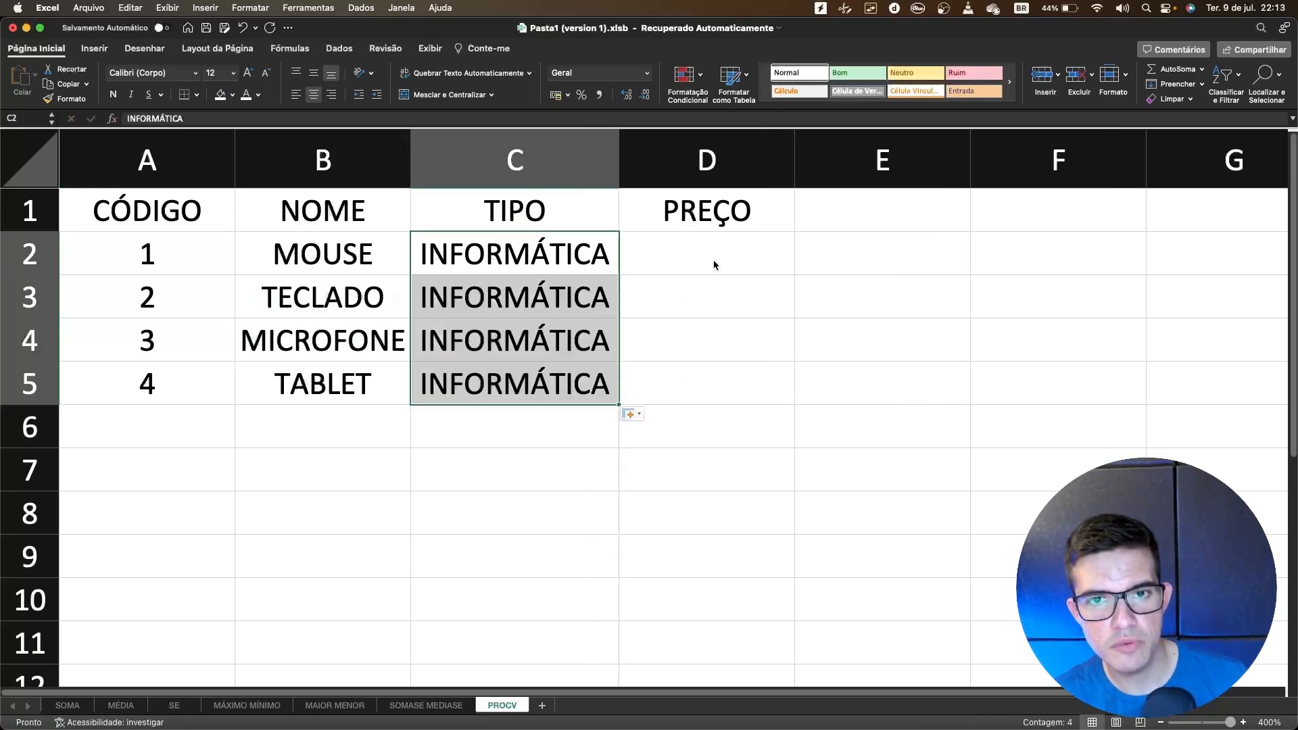
Enter the prices 50, 80, 600 and 1200 in cells D2 to D5 of the PREÇO column
click(713, 255)
text(50)
key(Return)
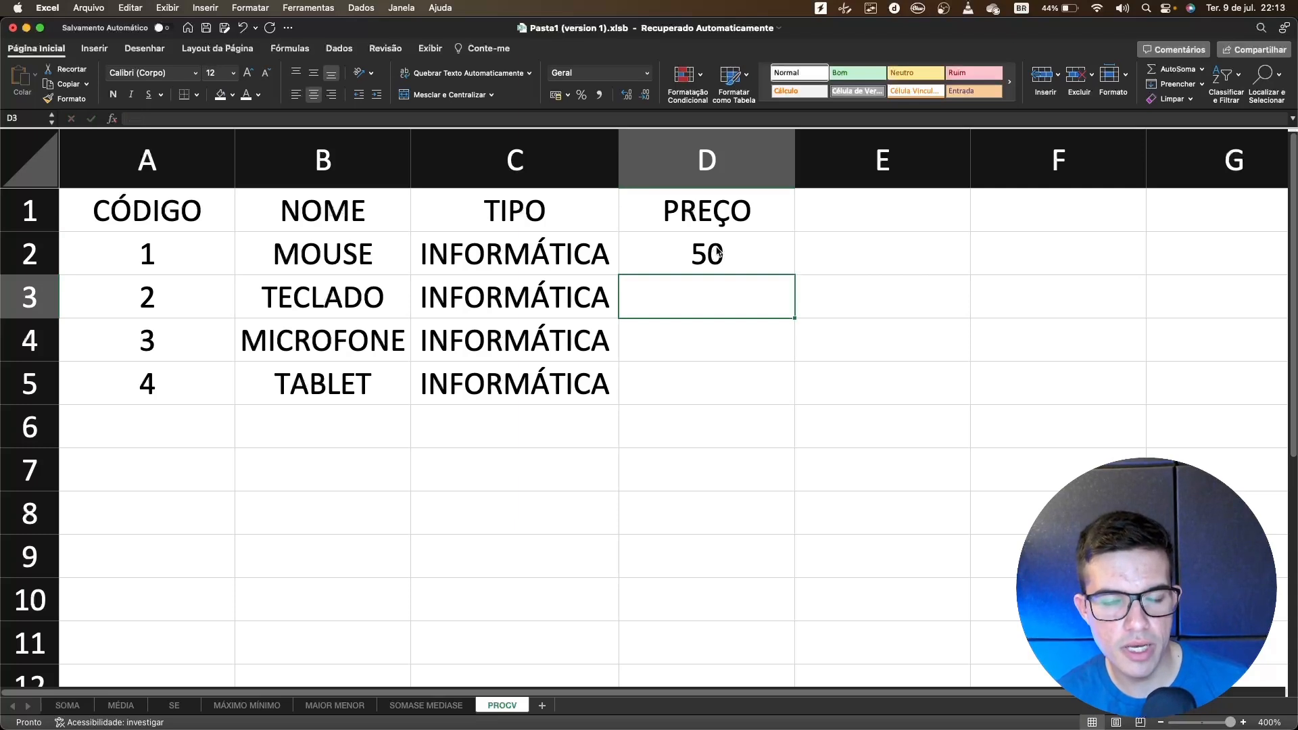
text(80)
key(Return)
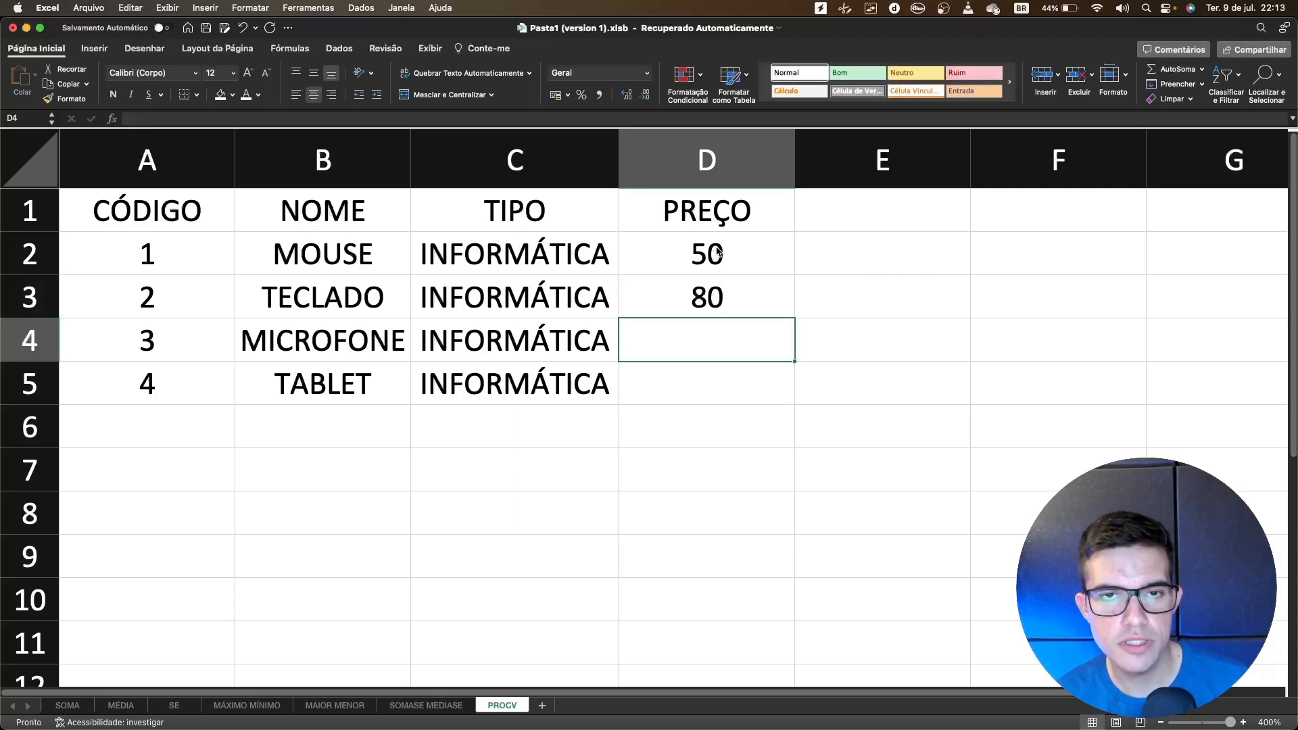
text(3)
key(BackSpace)
text(600)
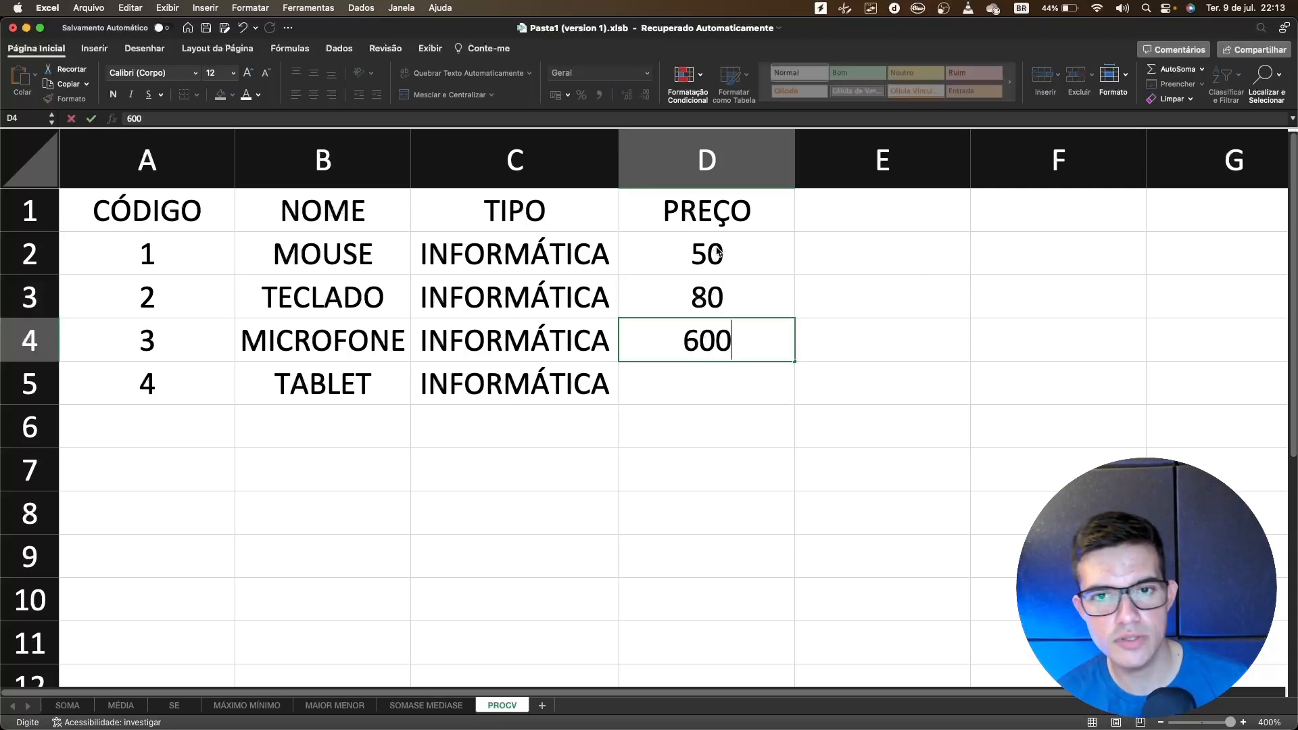
key(Return)
text(1200)
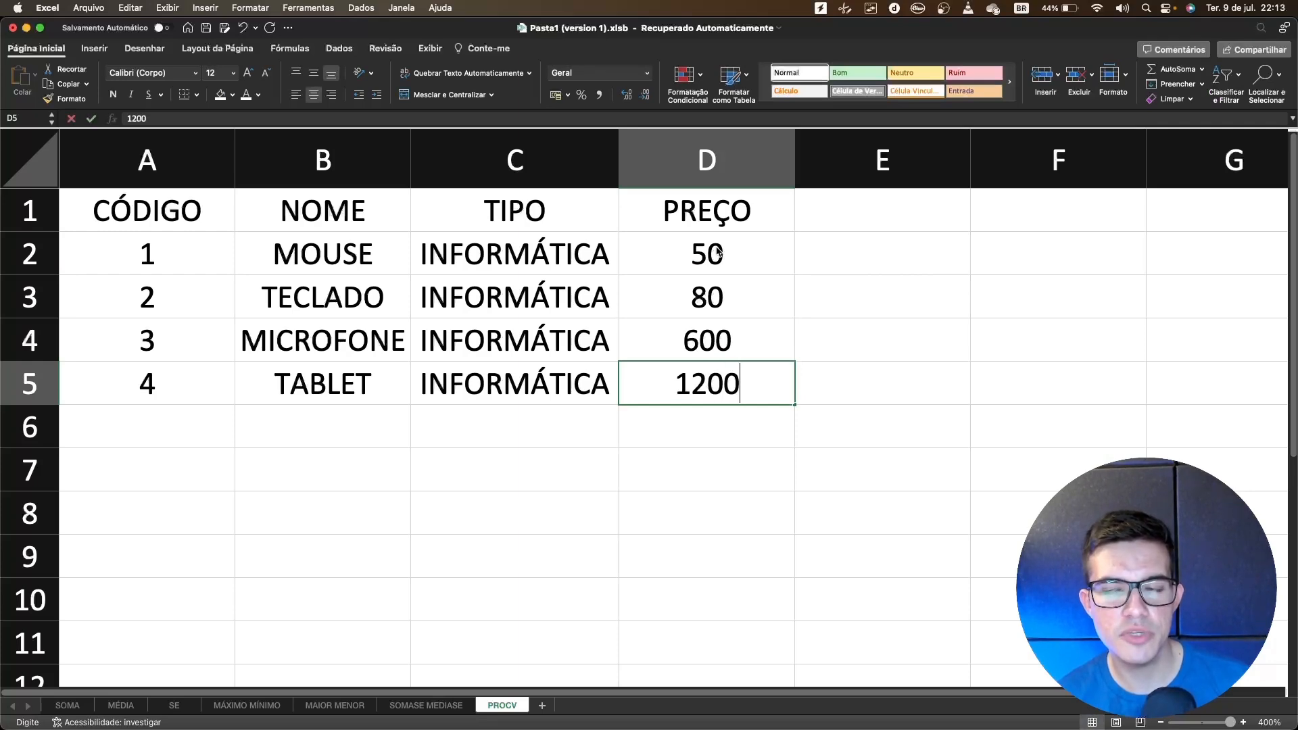
key(Return)
Apply the Contábil number format to the prices in D2:D5
drag(721, 257, 713, 387)
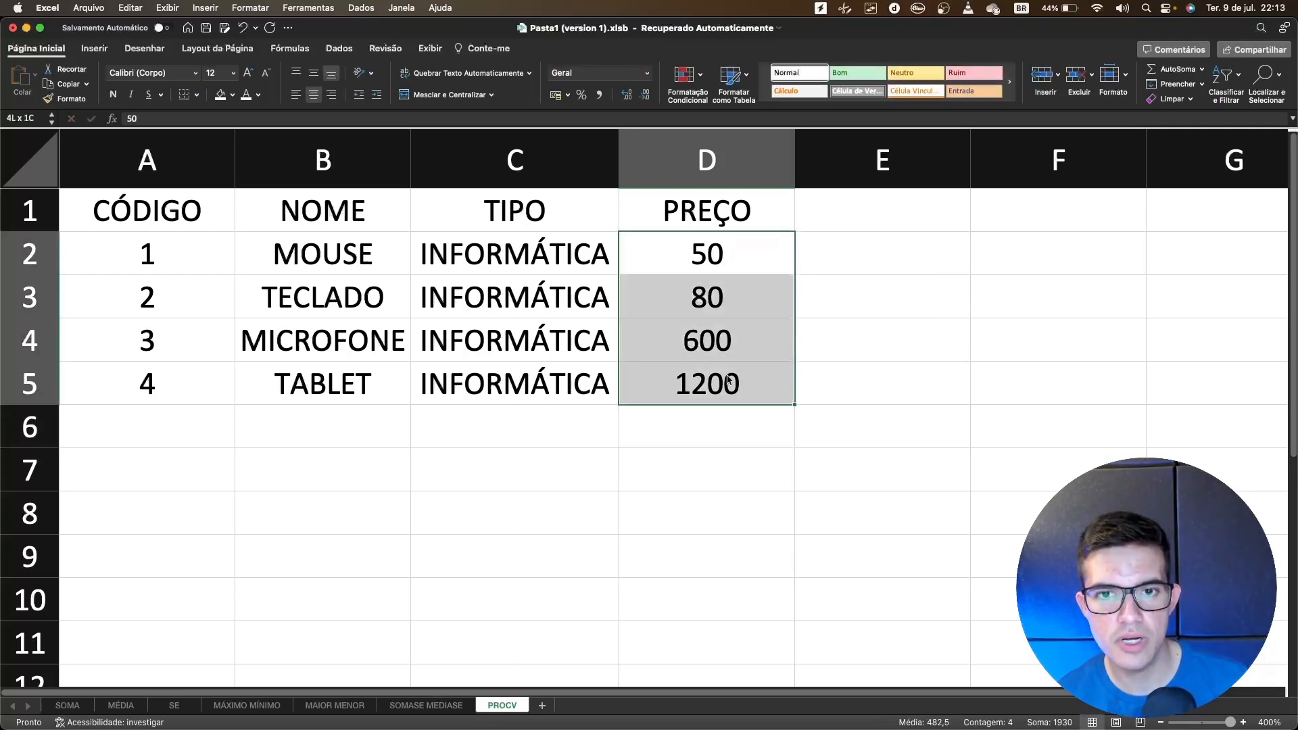
click(648, 74)
scroll(612, 160, up, 5)
click(614, 178)
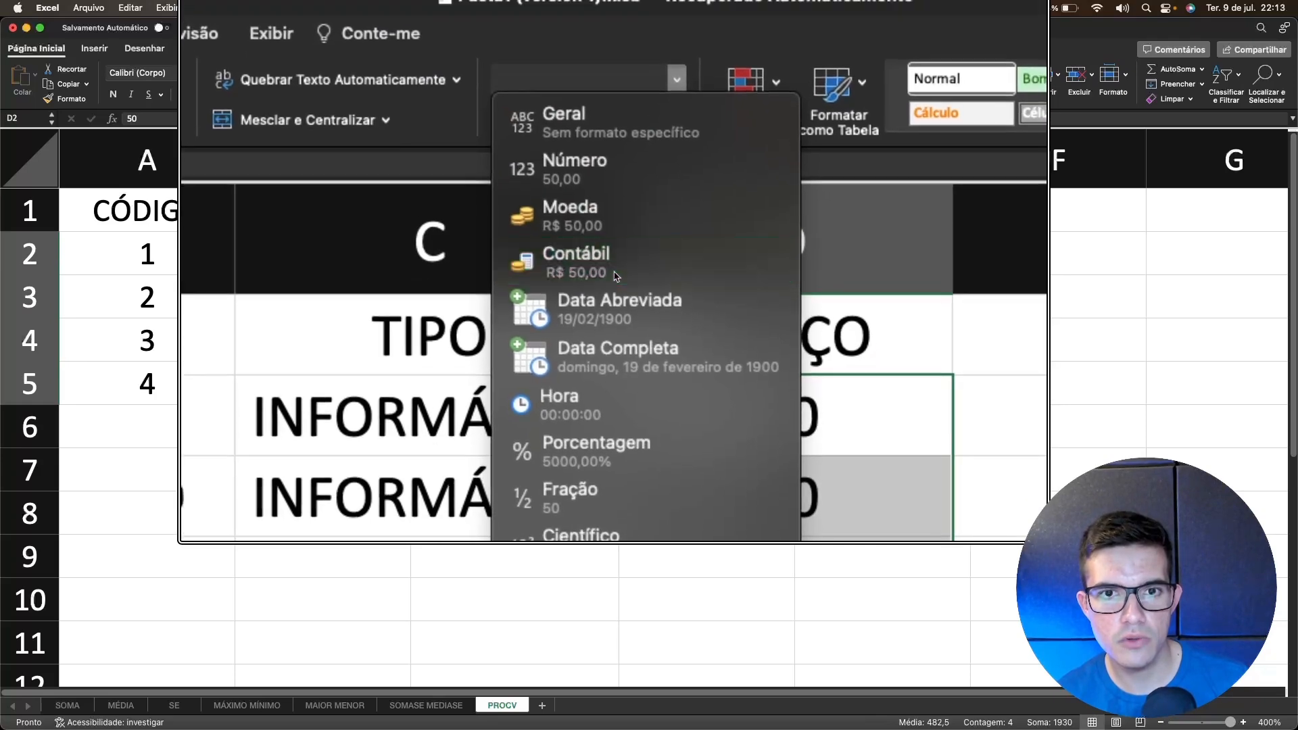
scroll(613, 179, down, 3)
scroll(612, 173, down, 3)
scroll(635, 270, up, 2)
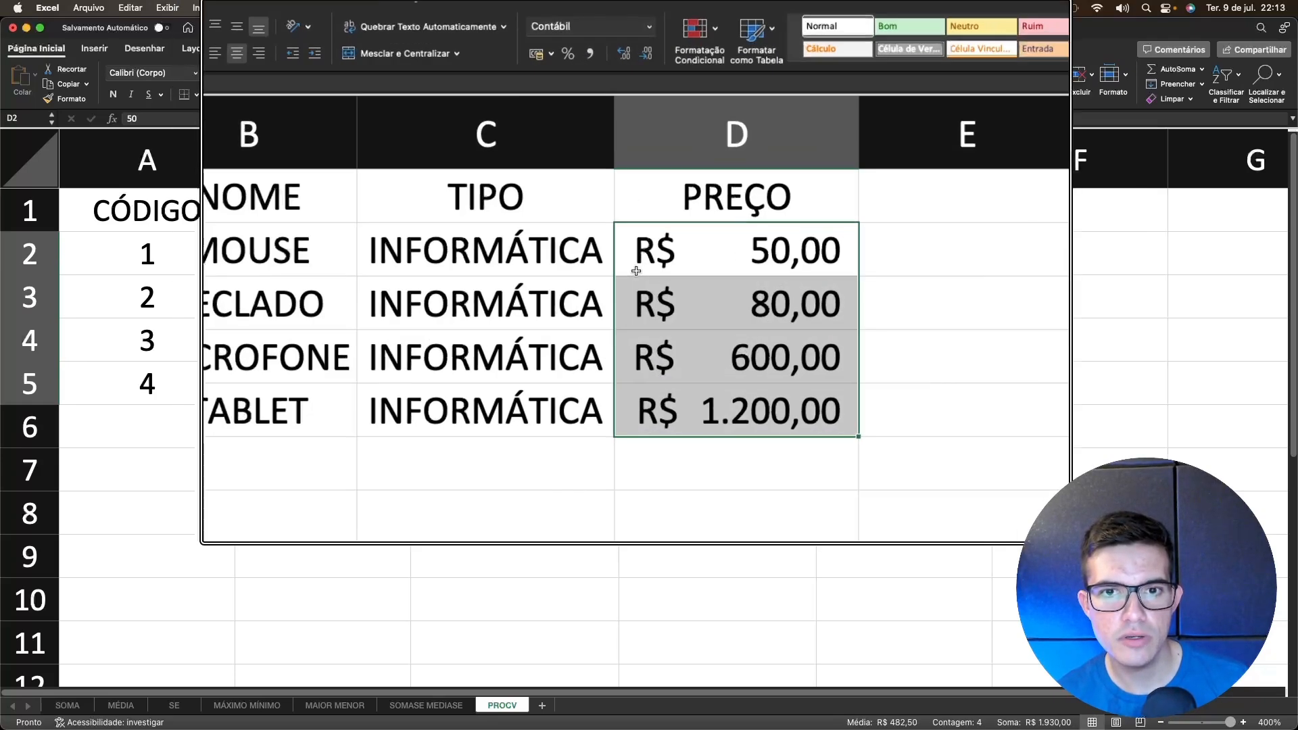
scroll(635, 271, down, 2)
click(653, 420)
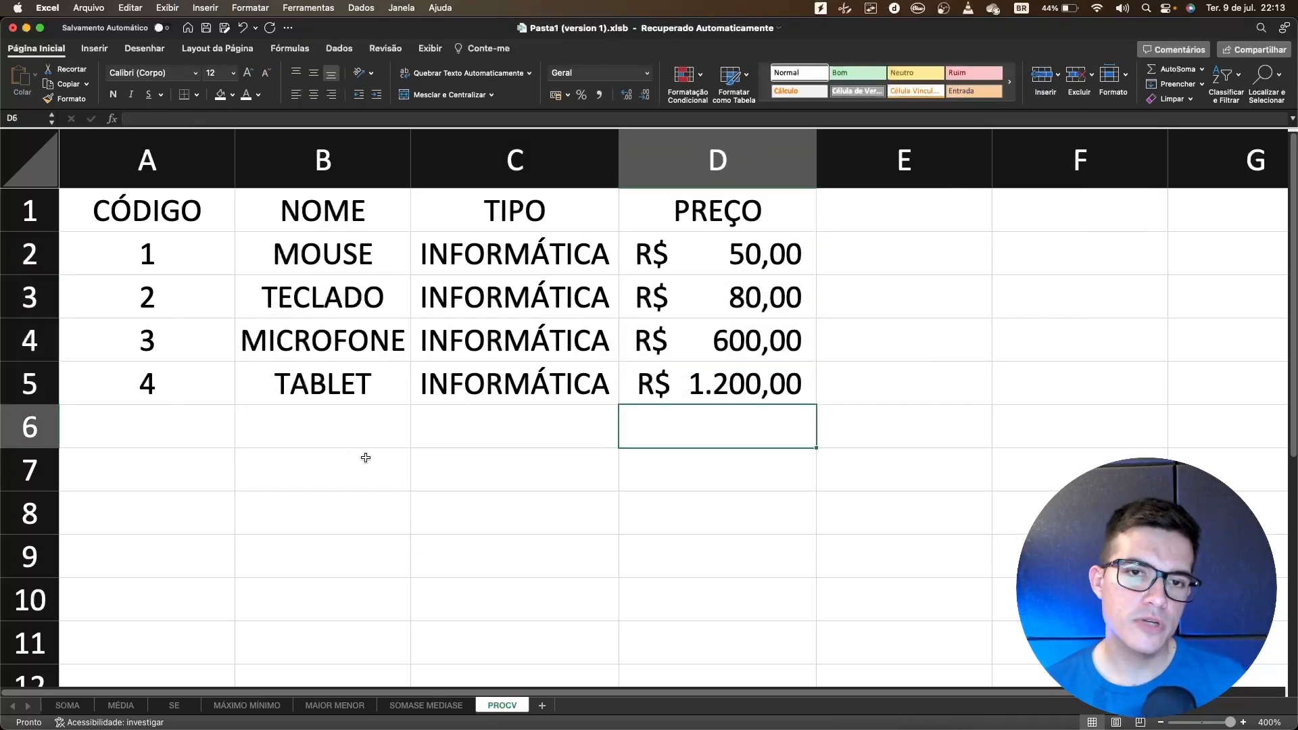
Shrink row 6 to a thin strip and fill it dark grey as a divider below the table
click(295, 471)
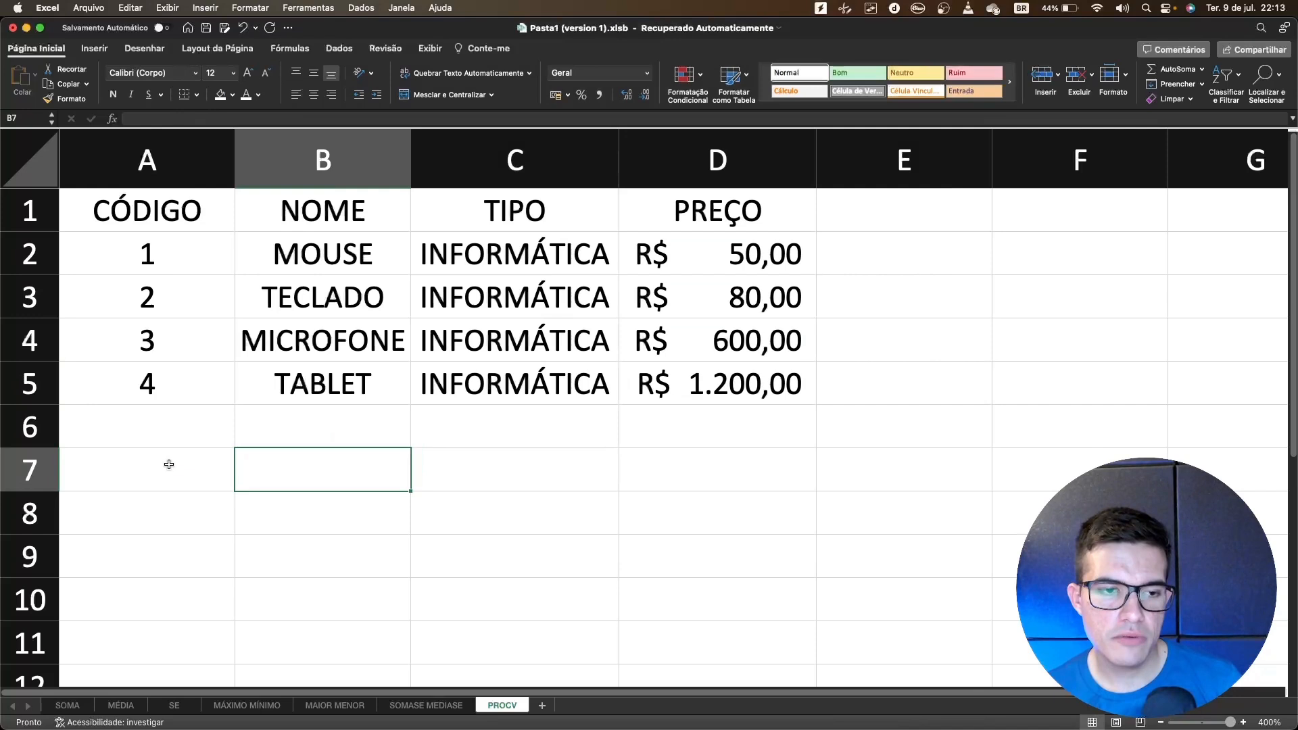
click(31, 436)
drag(31, 447, 30, 415)
click(232, 95)
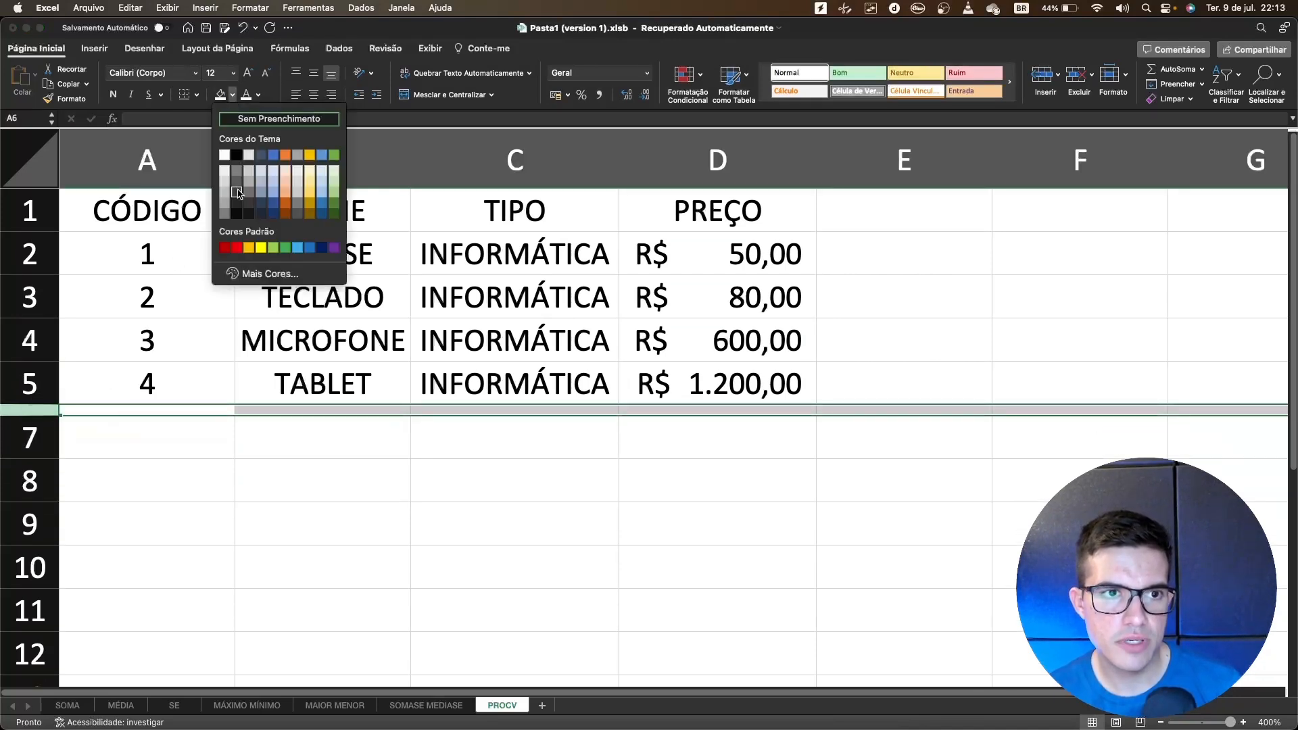
click(237, 196)
click(485, 651)
click(628, 490)
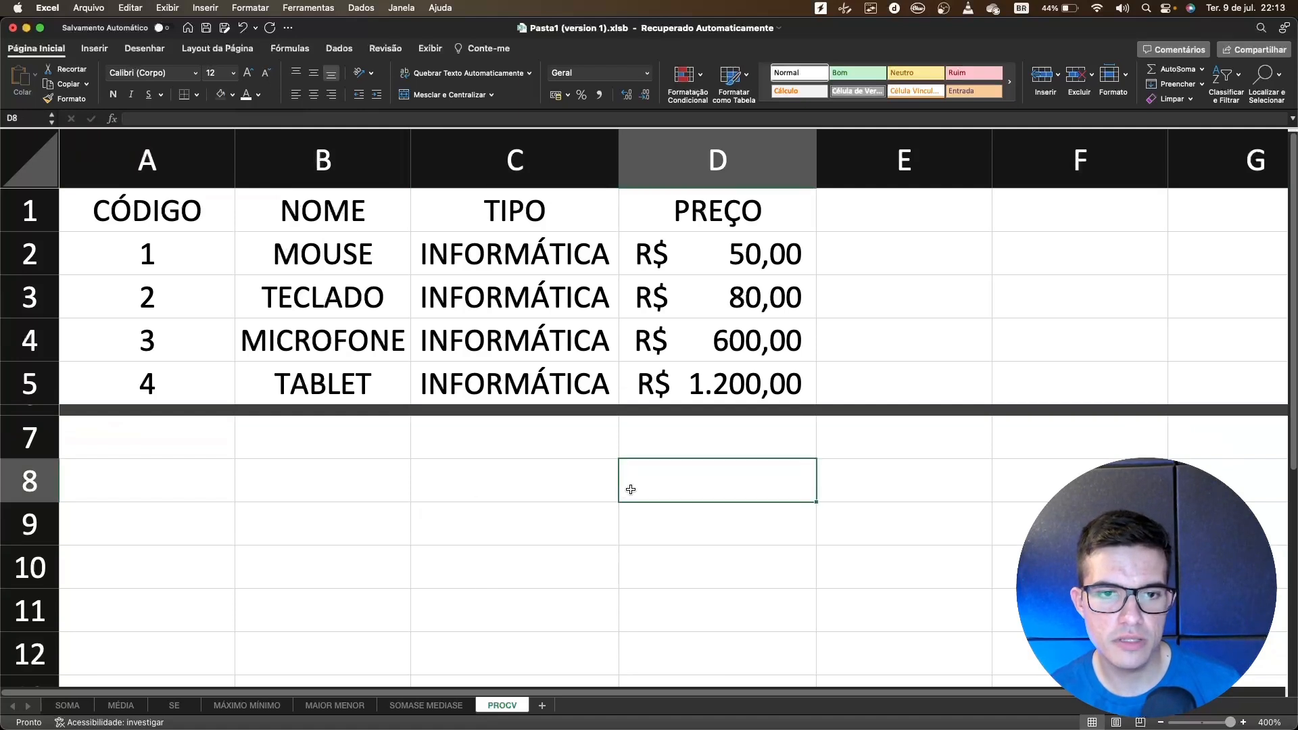
Collapse the ribbon and enter the label INSIRA O CÓDIGO DO PRODUTO: in cell A7
click(281, 444)
click(209, 440)
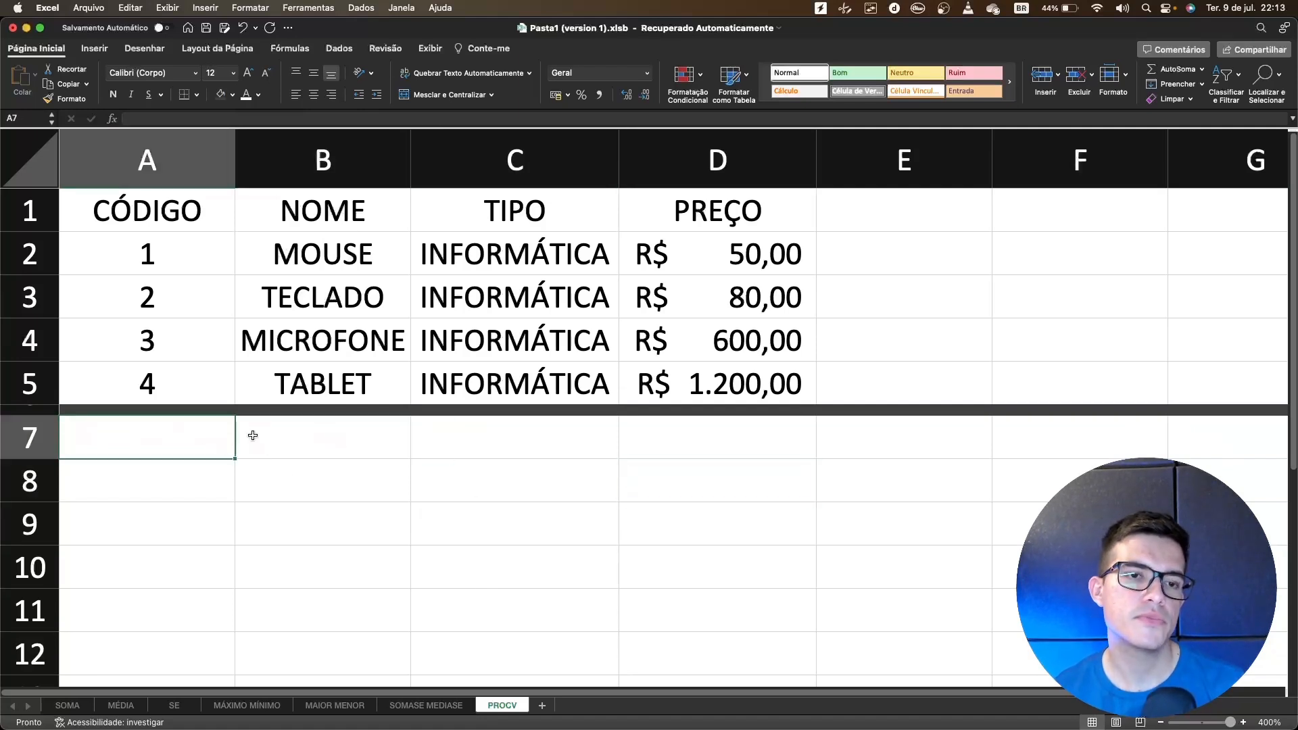
click(358, 447)
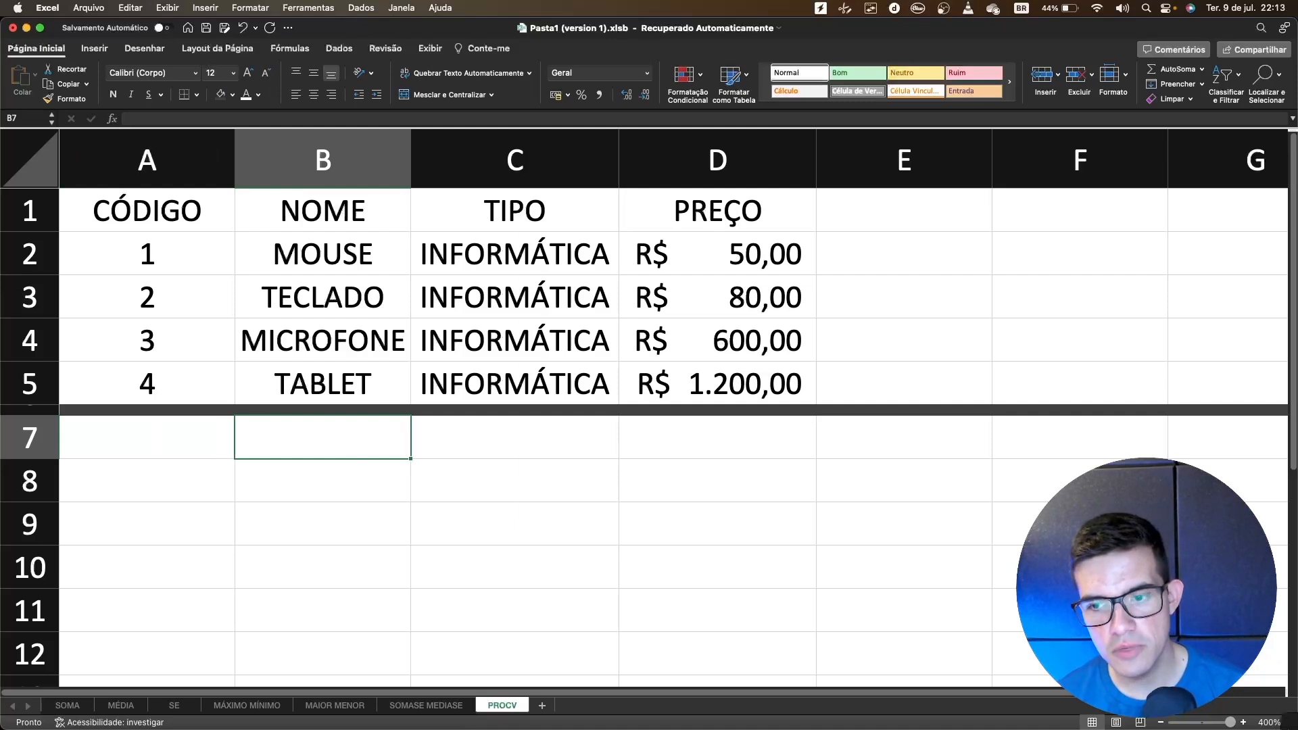
click(57, 49)
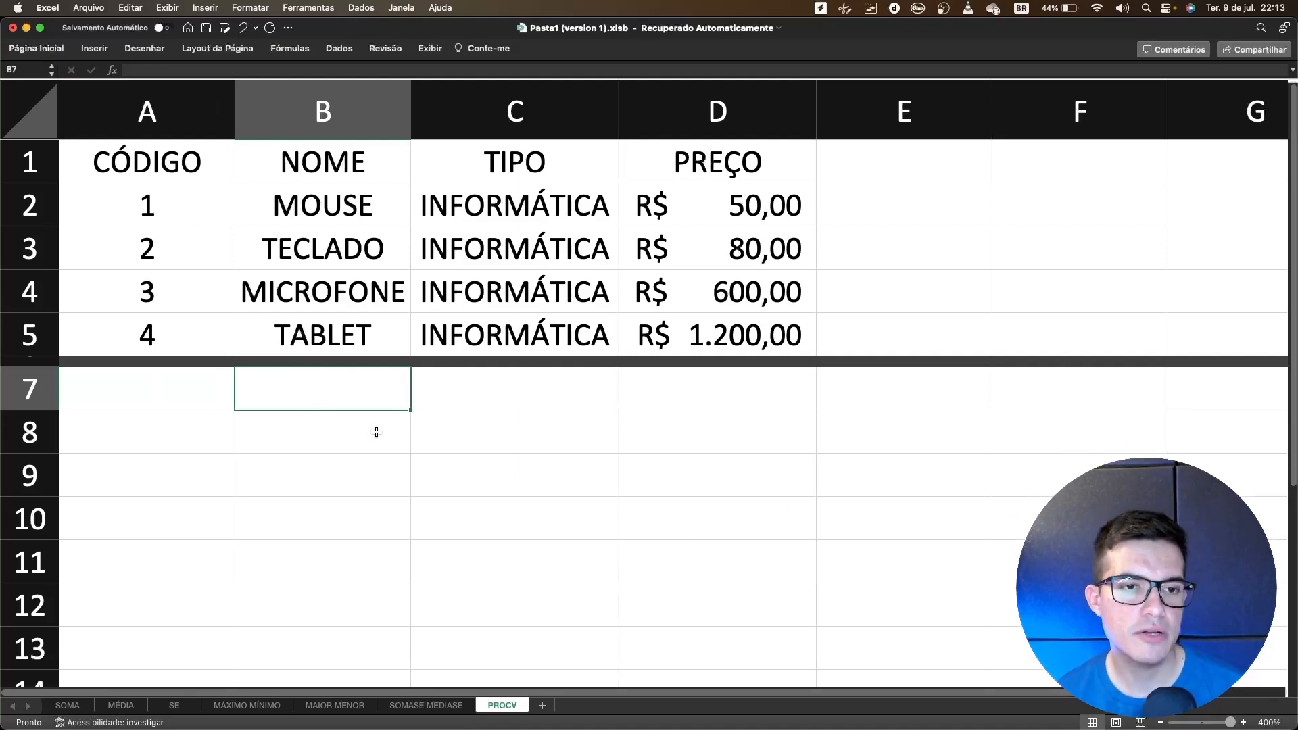
click(211, 402)
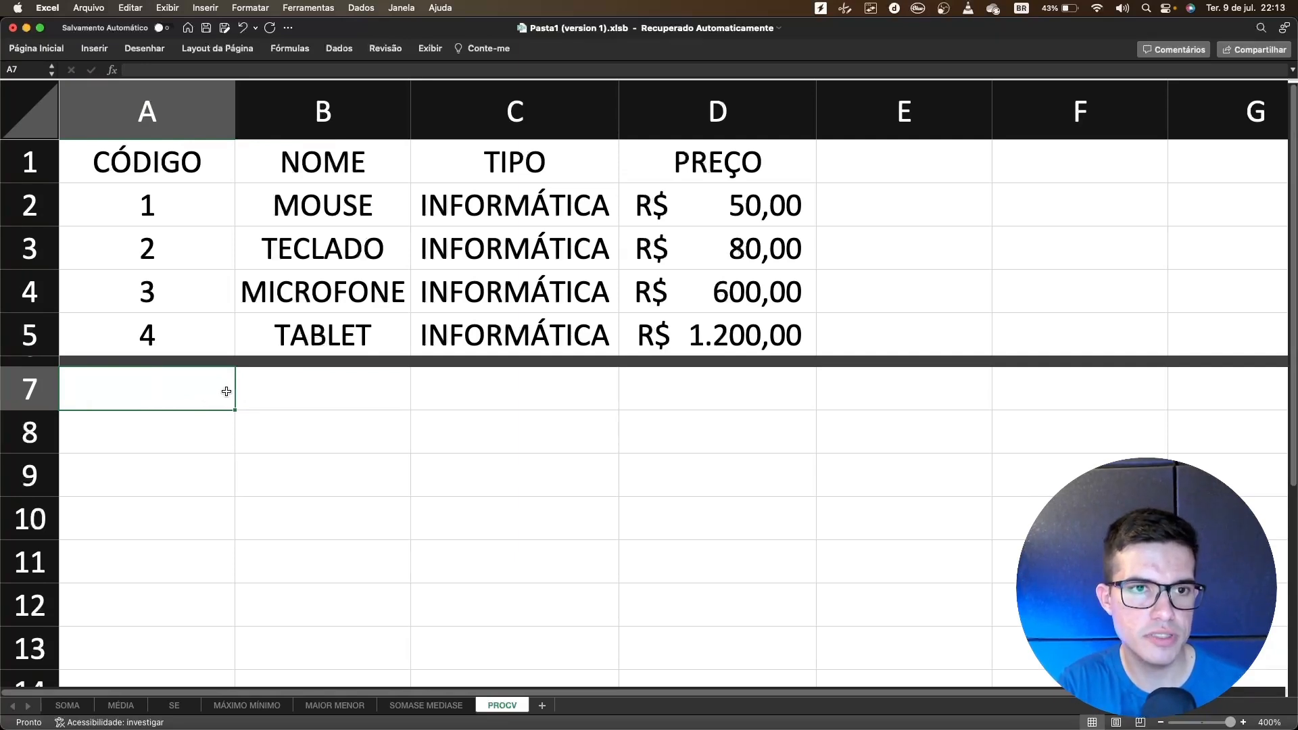
text(INSIRA )
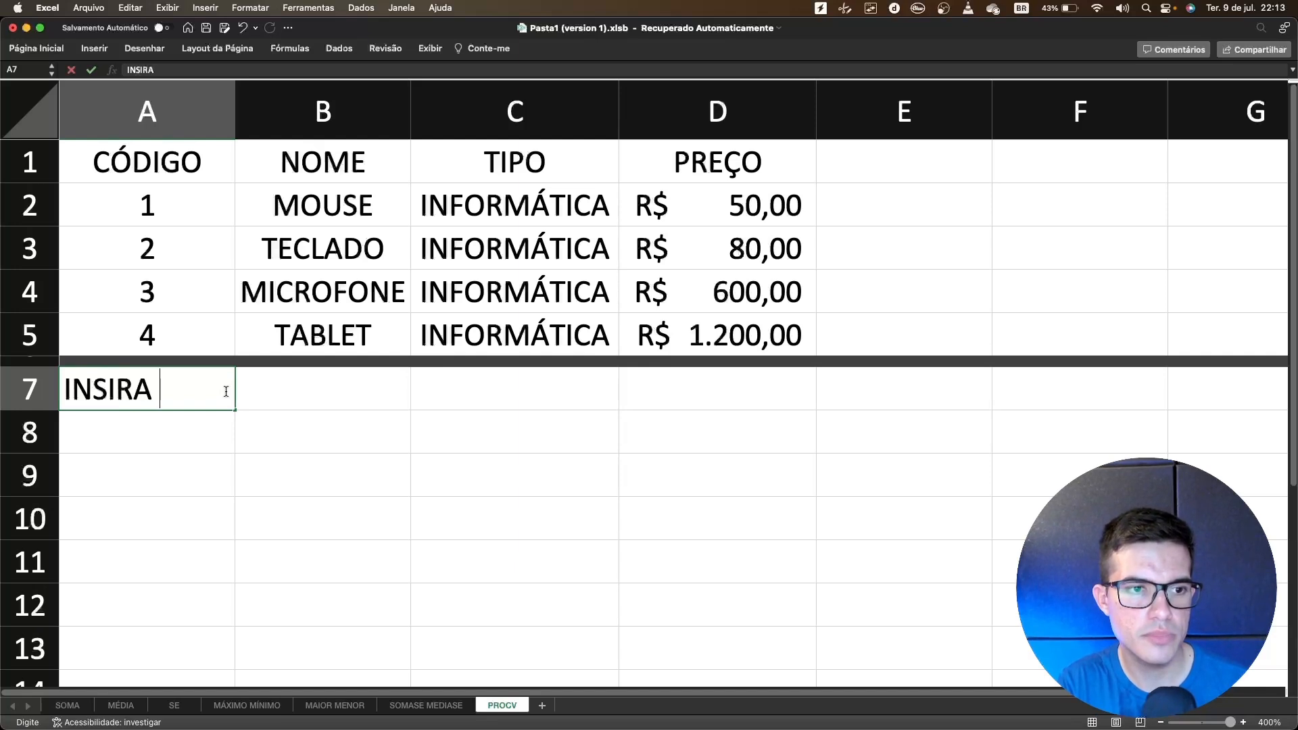
text(O CÓDIGO DO )
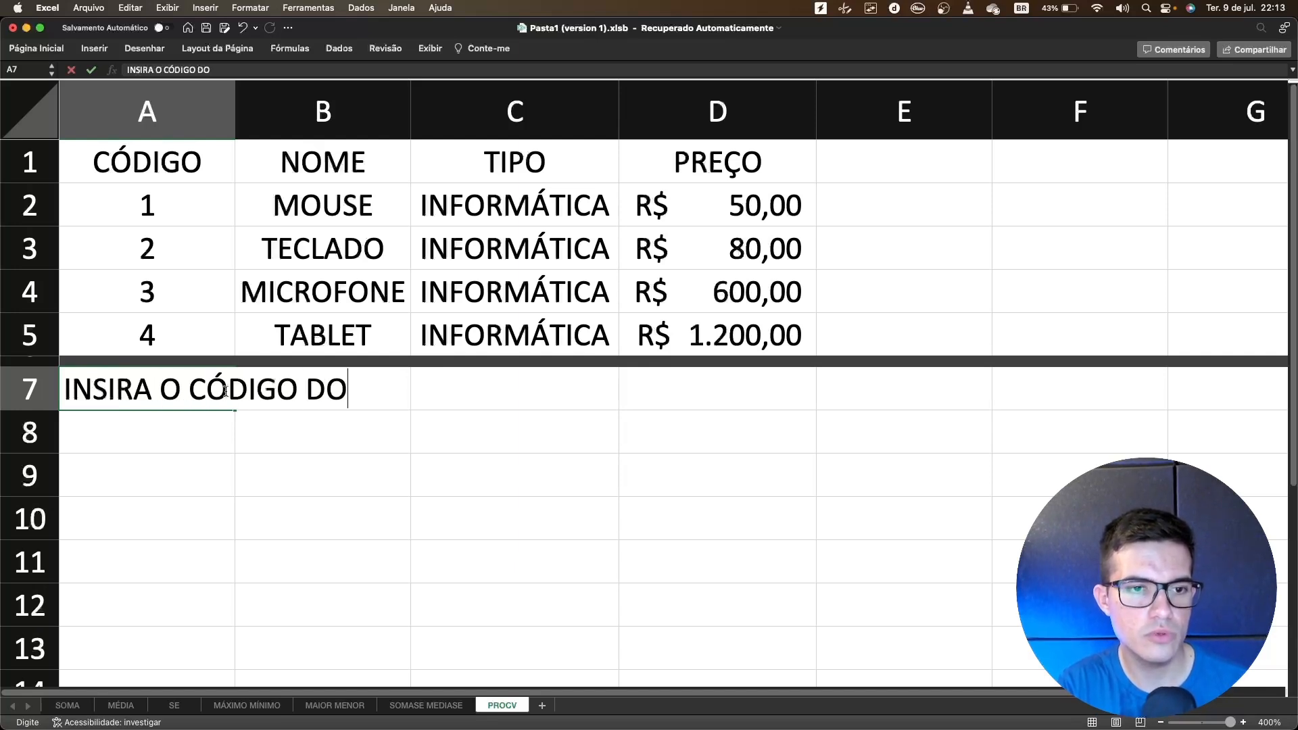
text(PRODUTO)
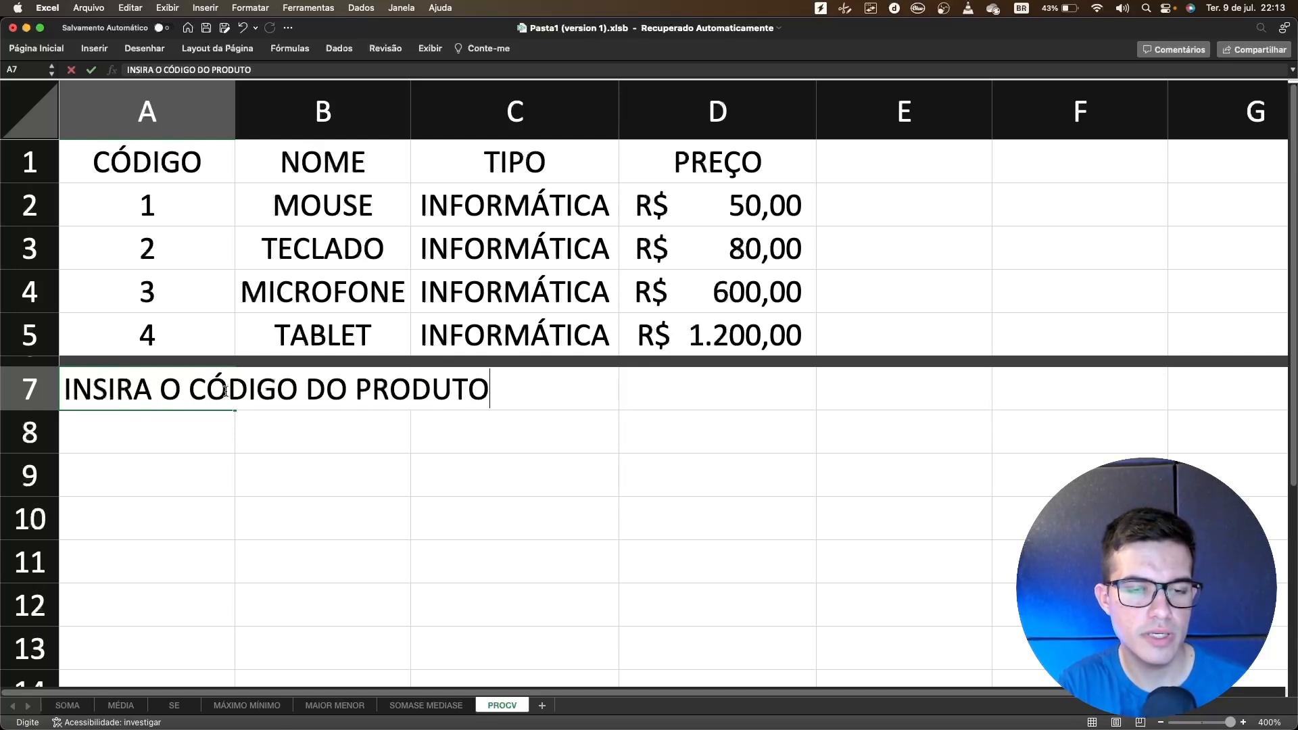
text(:)
key(Return)
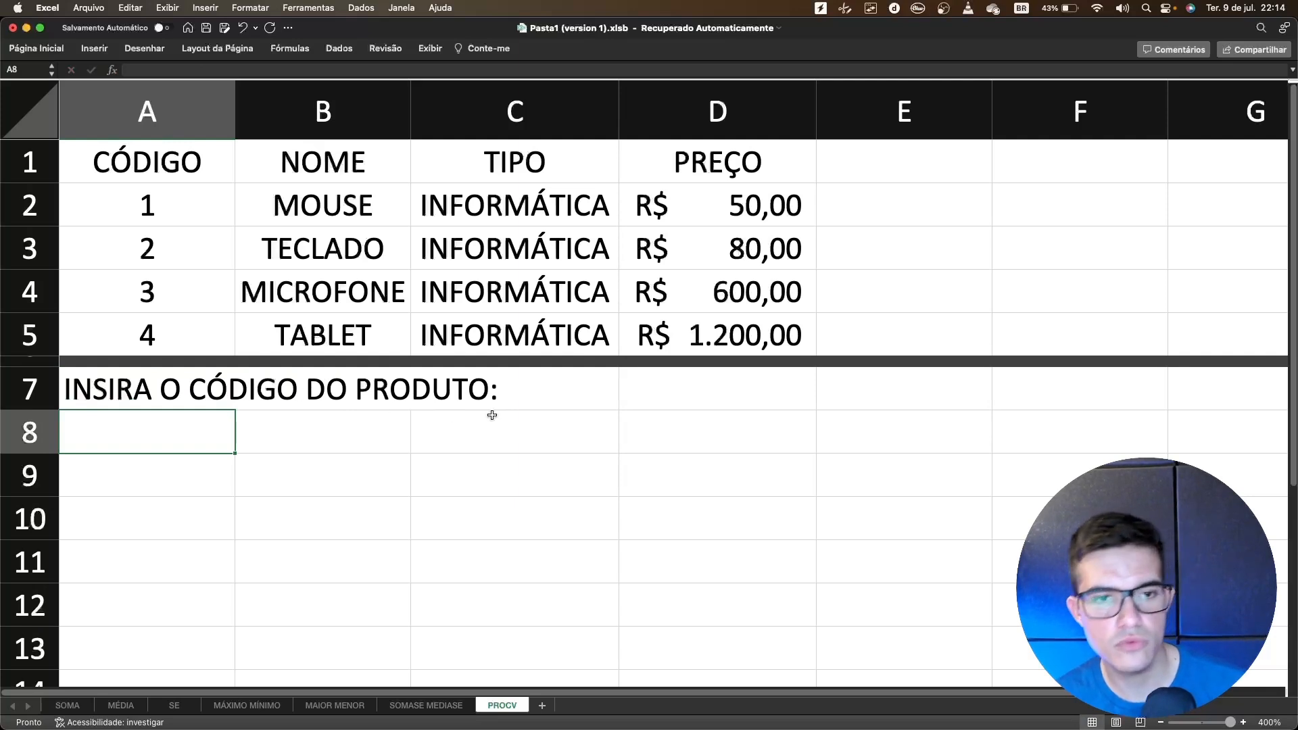
Merge cells A7:C7 with the ribbon expanded again, and align the product code label to the right
click(655, 424)
click(654, 395)
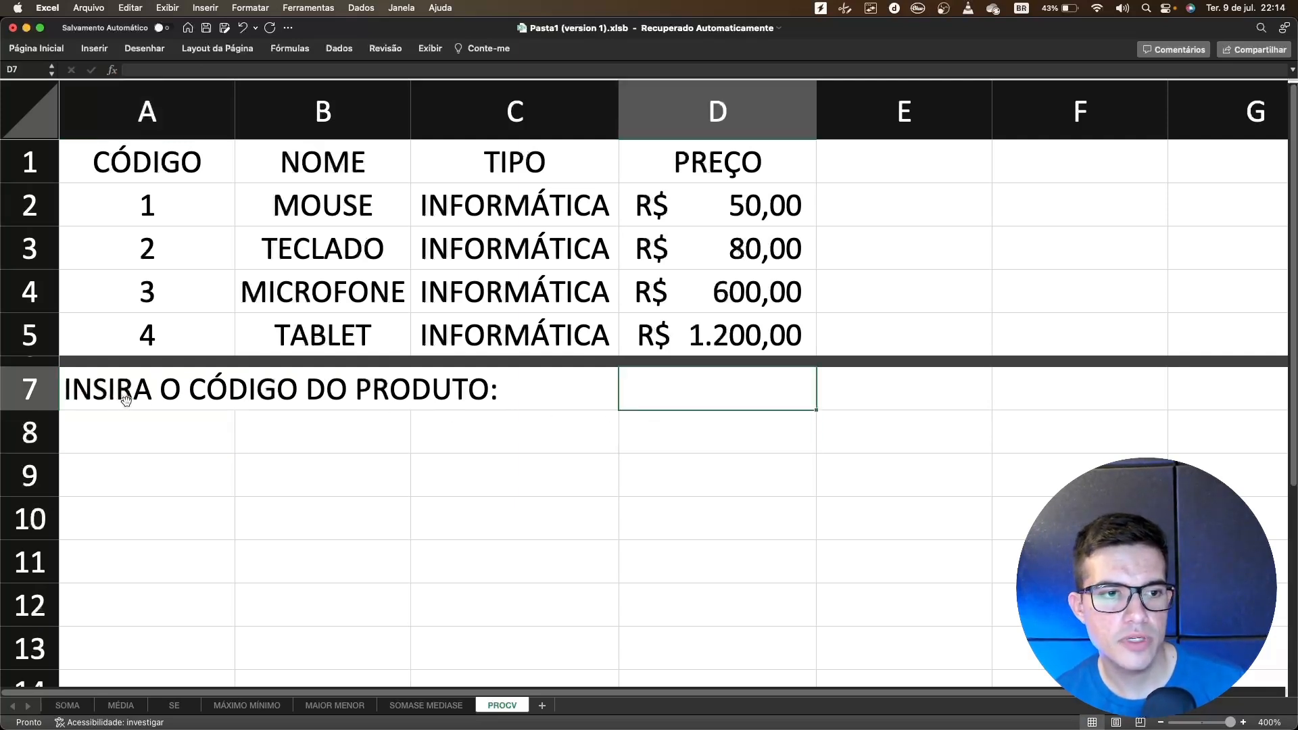
drag(125, 399, 500, 406)
click(37, 48)
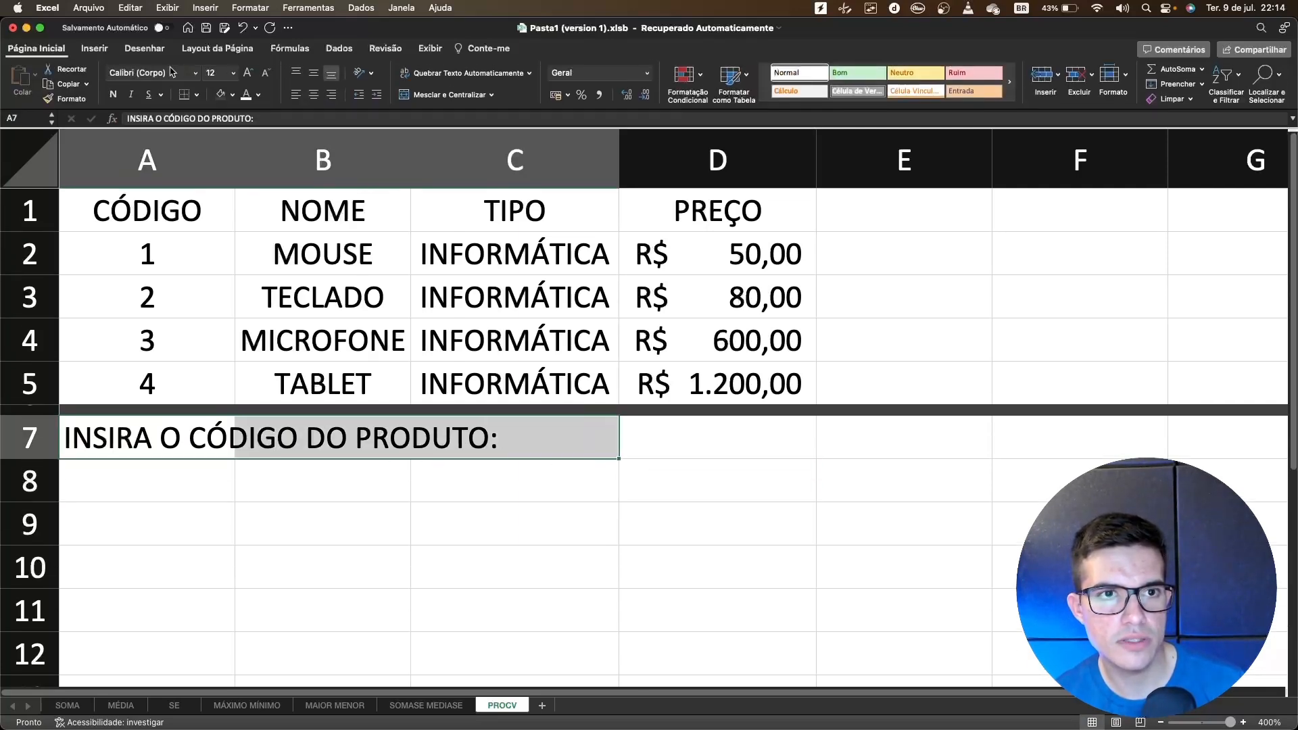
click(443, 95)
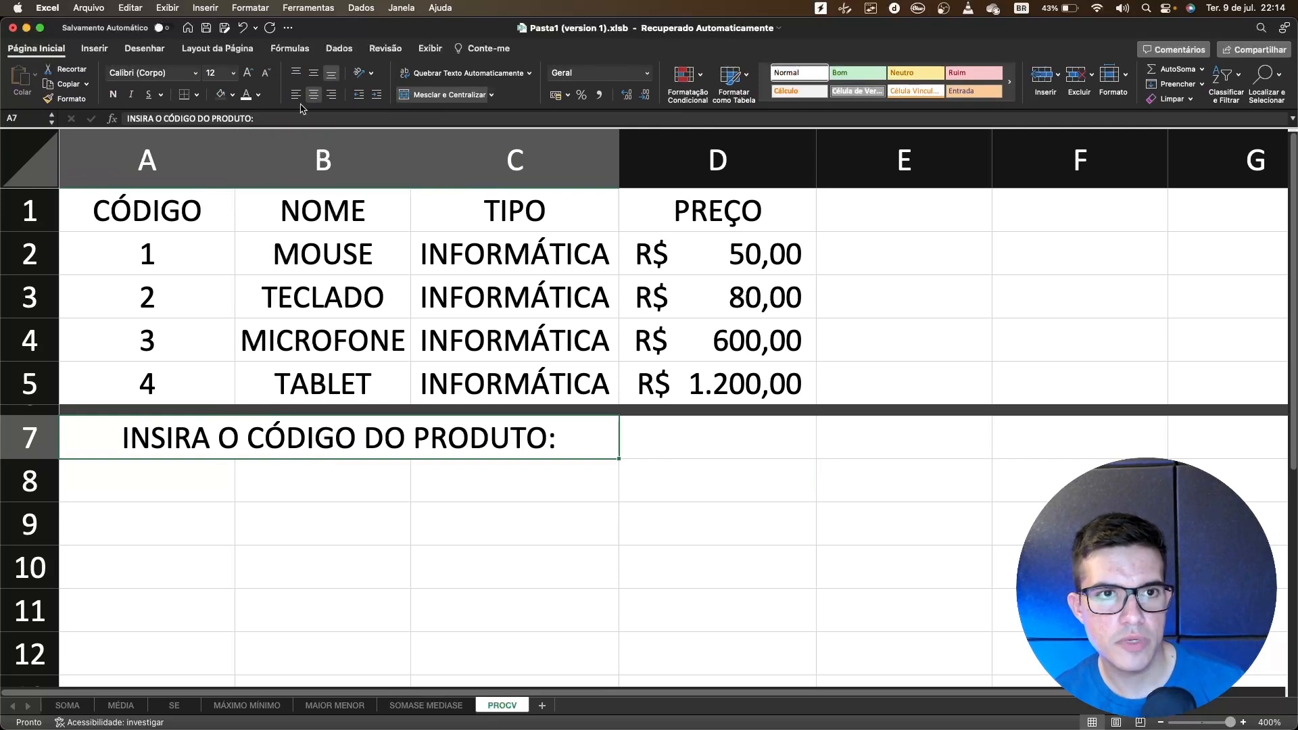
click(331, 95)
click(699, 442)
click(531, 440)
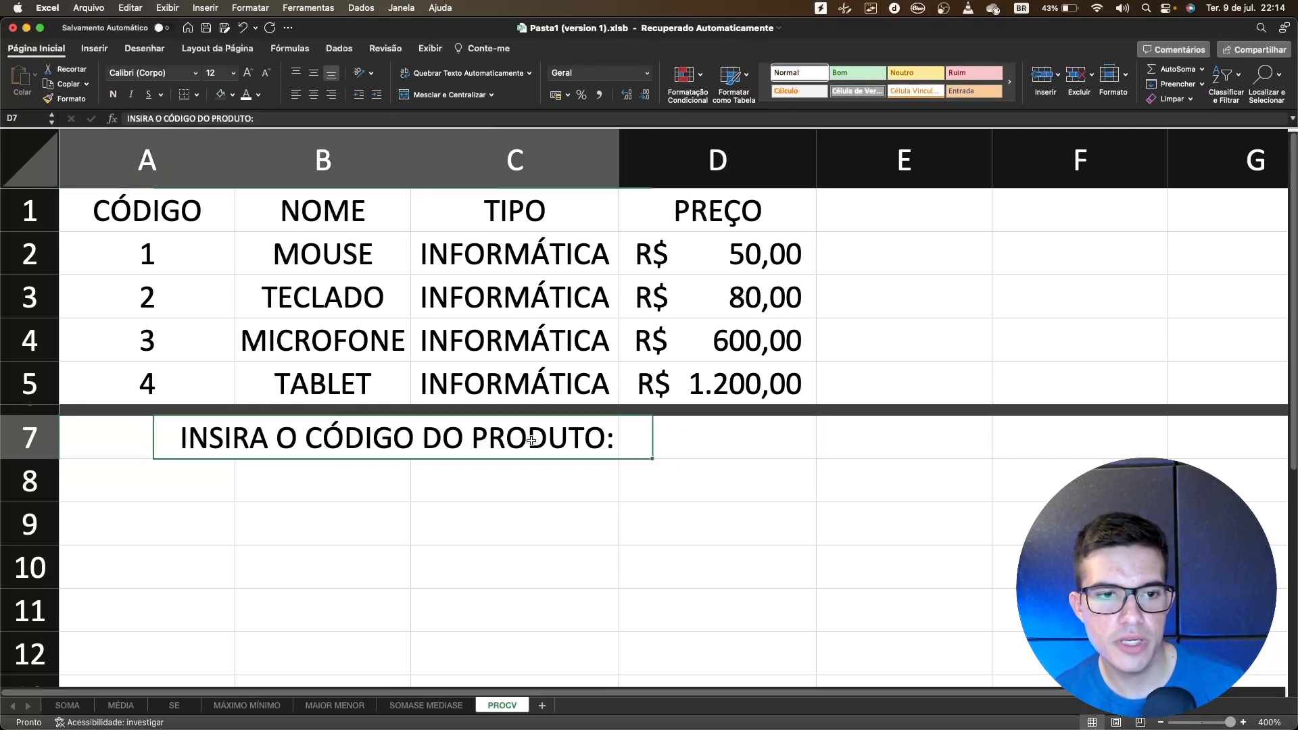
Enter the label PREÇO: in cell C8 and align it to the right
click(719, 439)
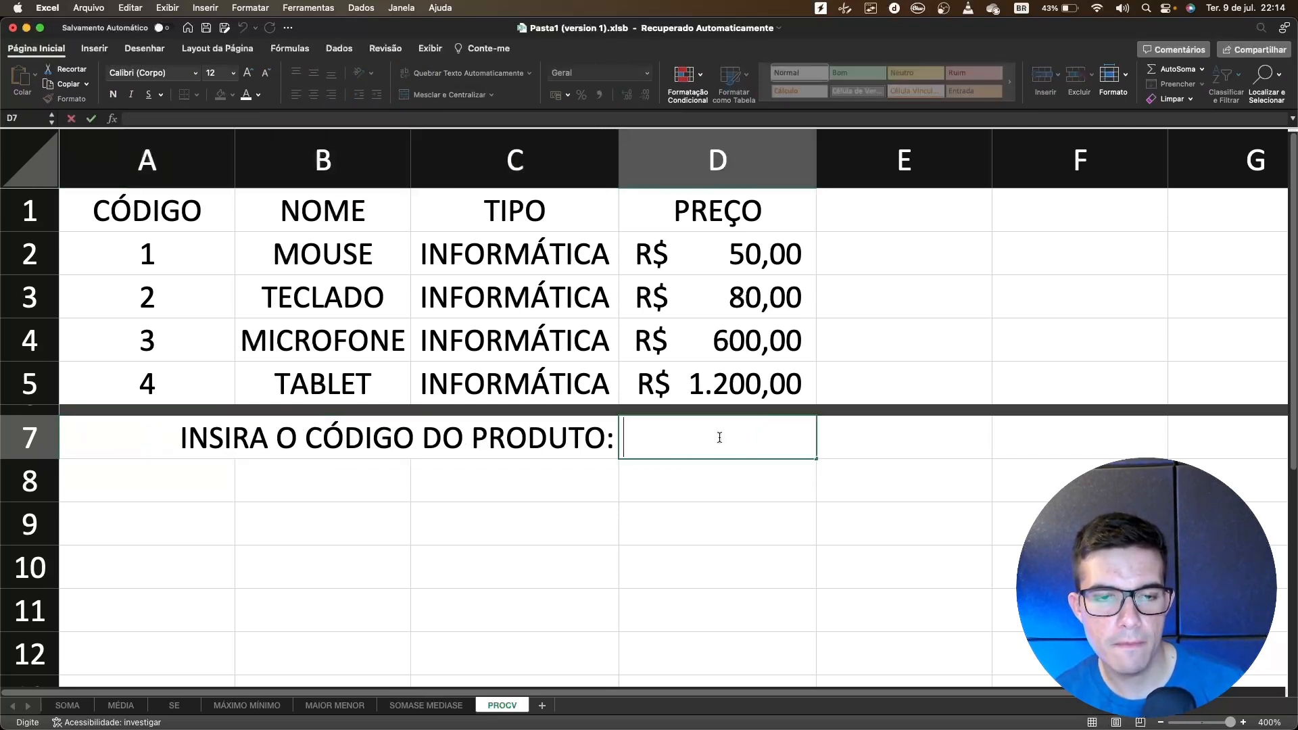
click(734, 482)
click(503, 489)
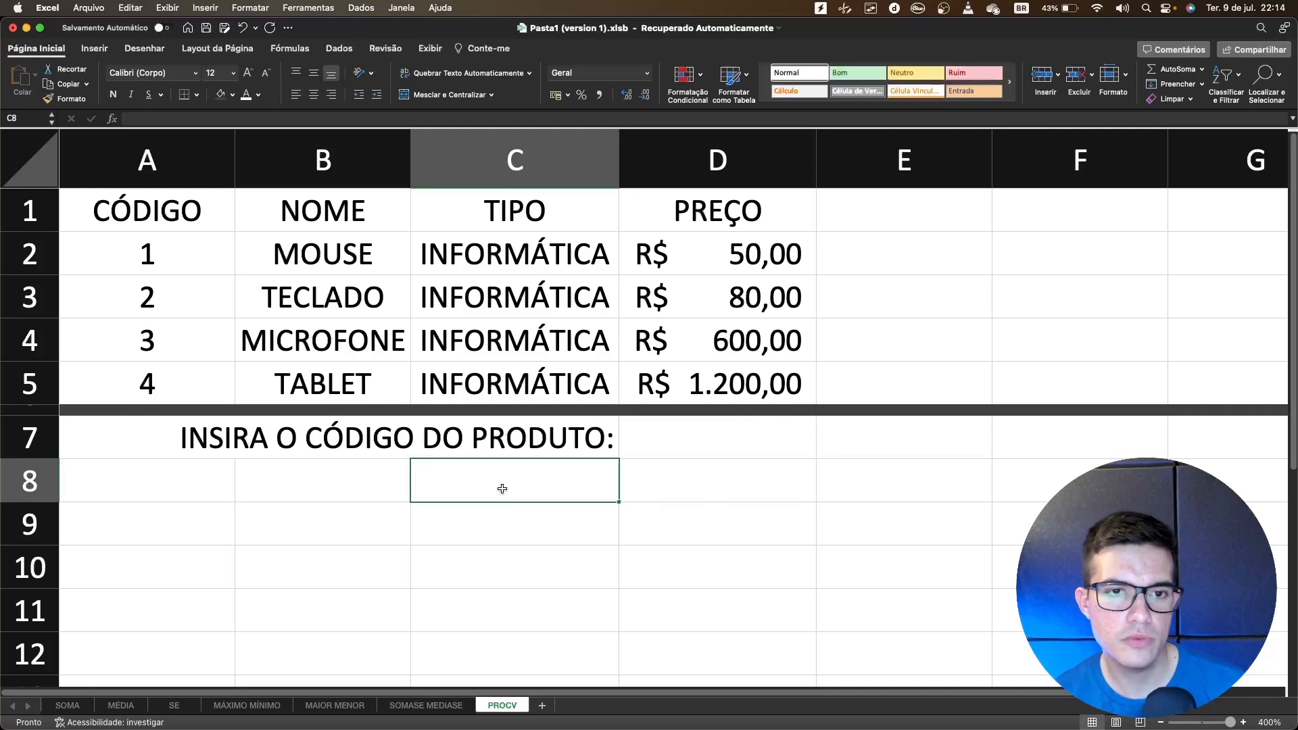
text(PRE)
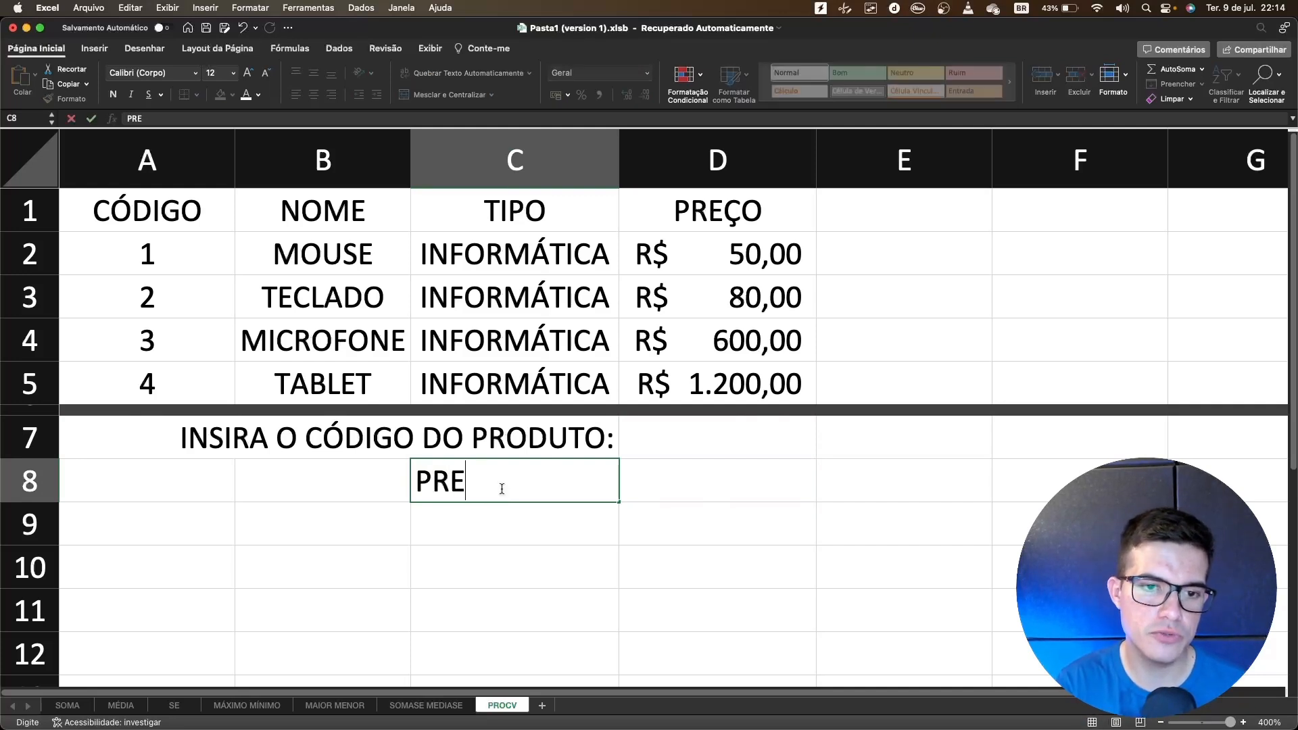
text(ÇO:)
key(Return)
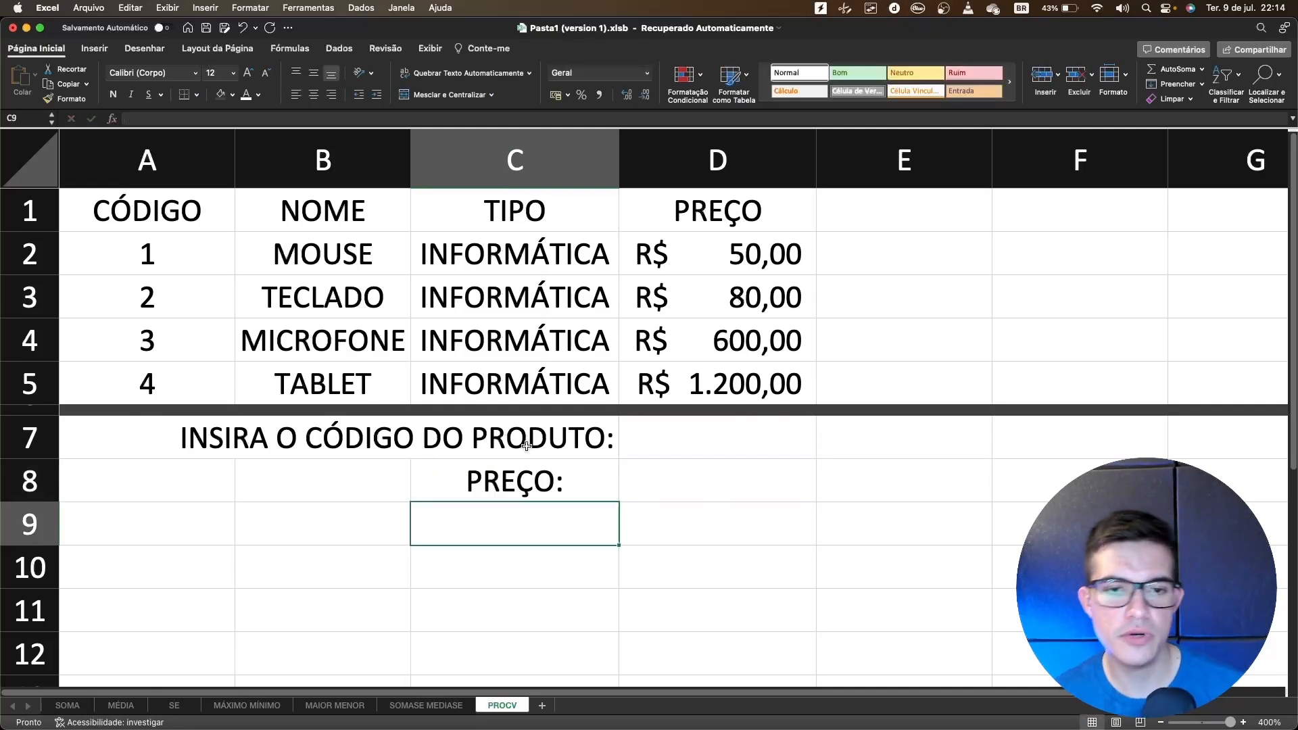
key(Up)
key(Up)
key(Down)
click(331, 94)
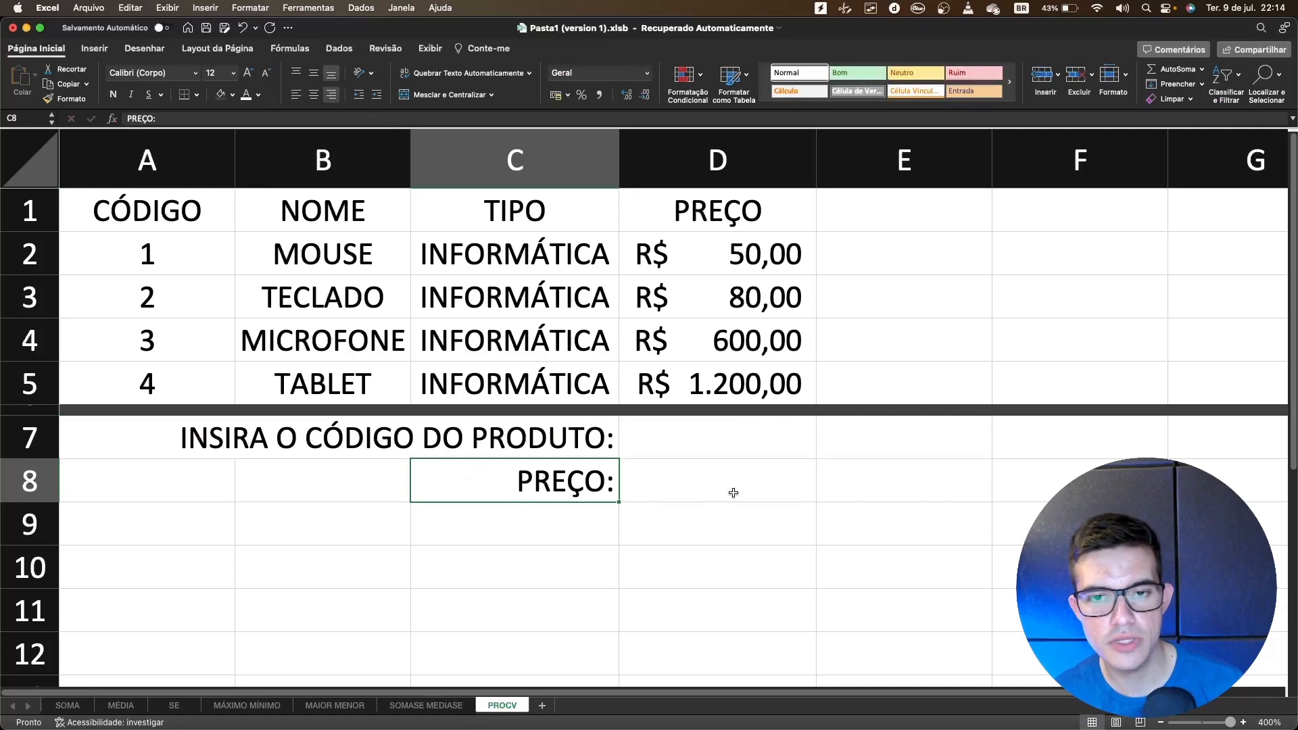
Begin a PROCV formula in cell D7 with D8 as the lookup value and A2:D5 as the table range
double_click(730, 488)
key(Return)
click(748, 438)
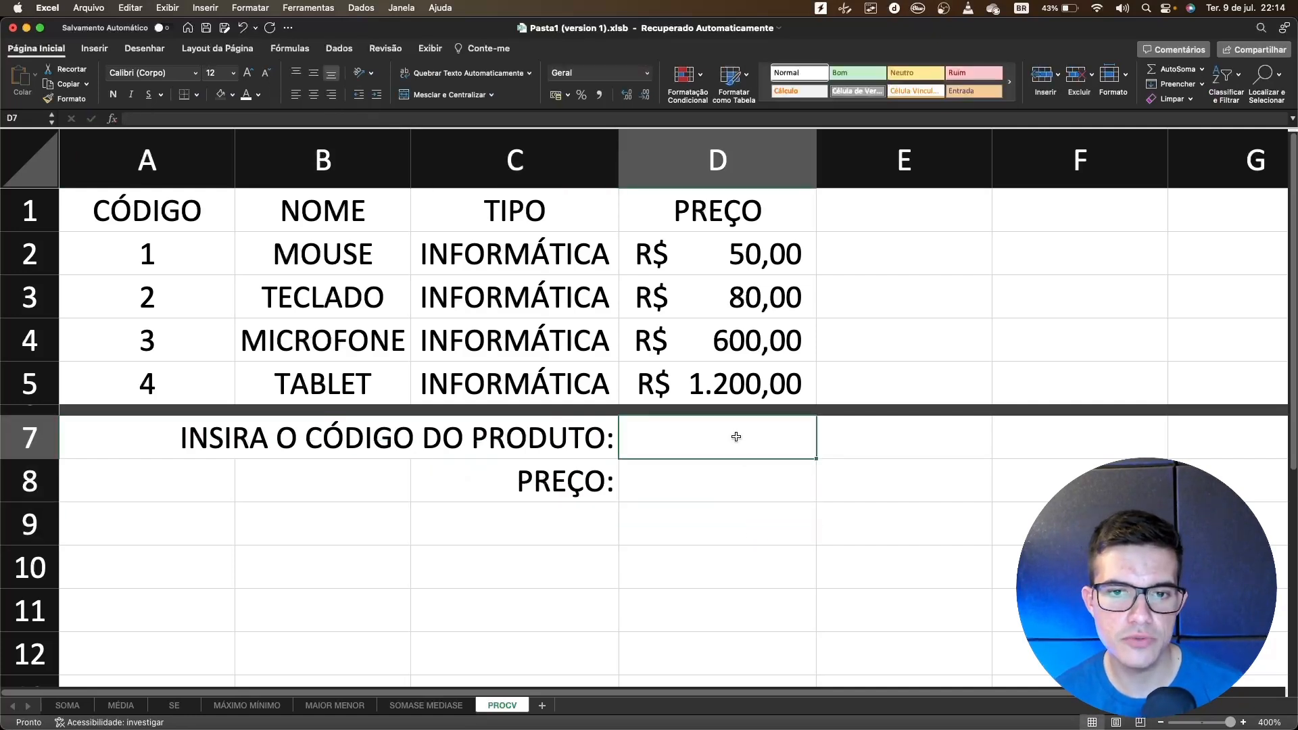
text(=)
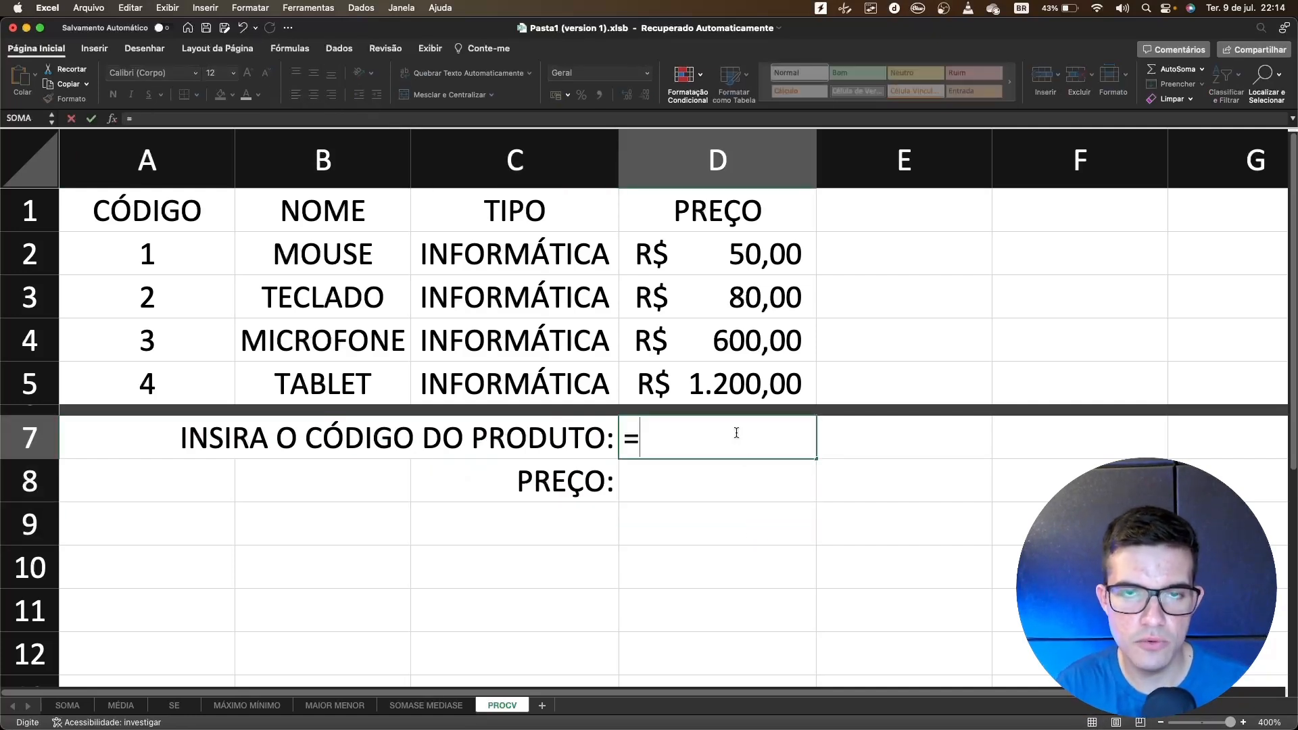
text(PROCV)
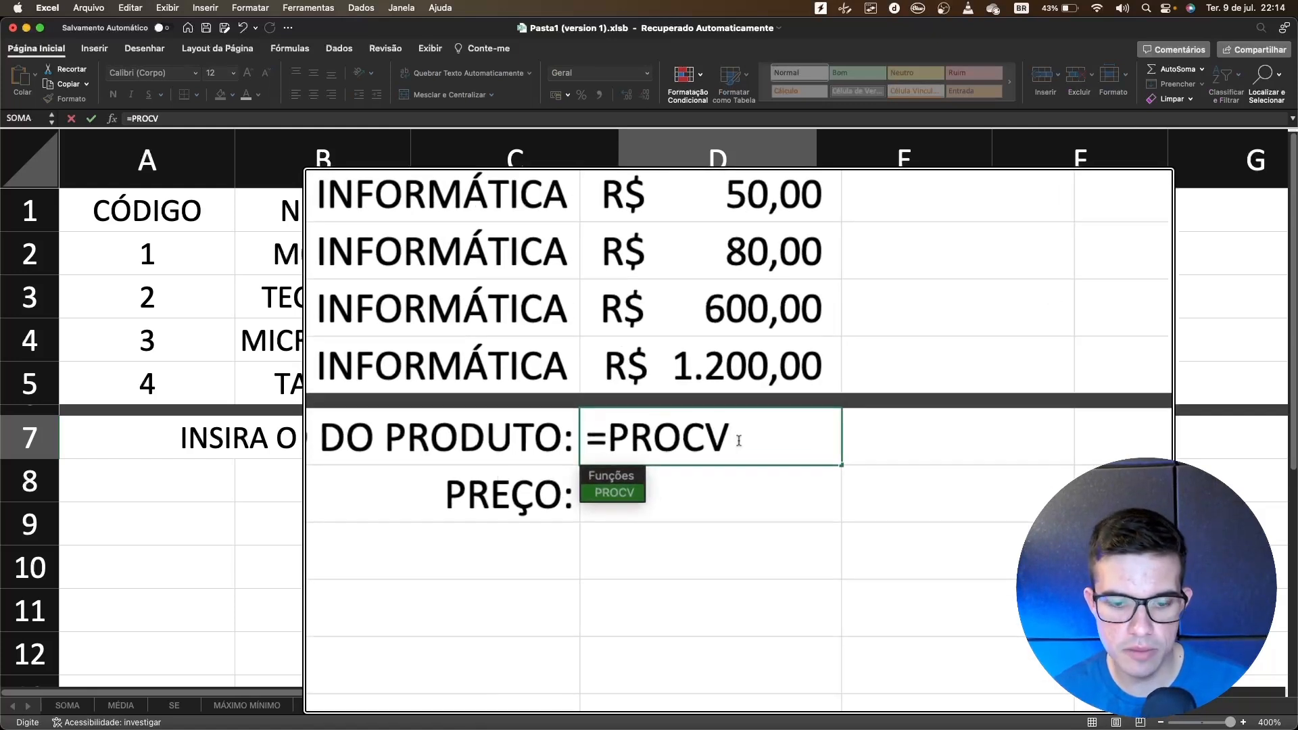
text(()
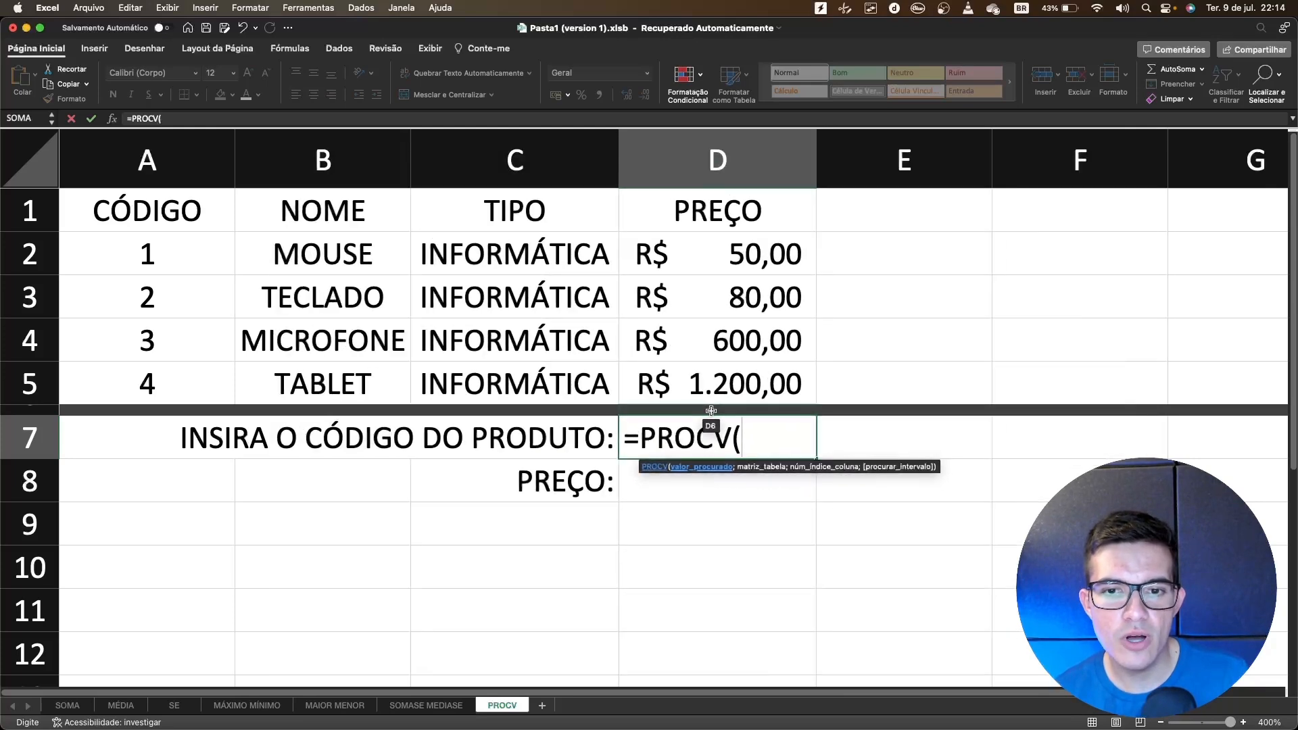
click(730, 487)
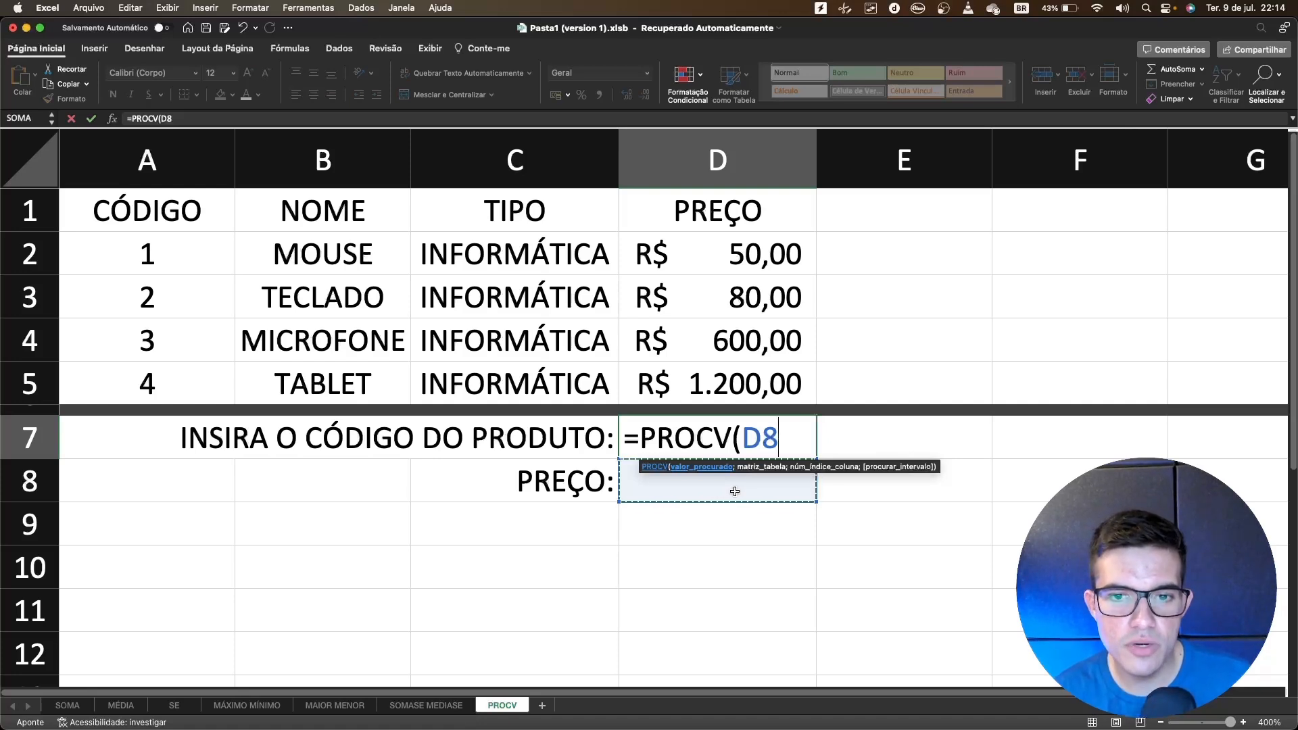
text(;)
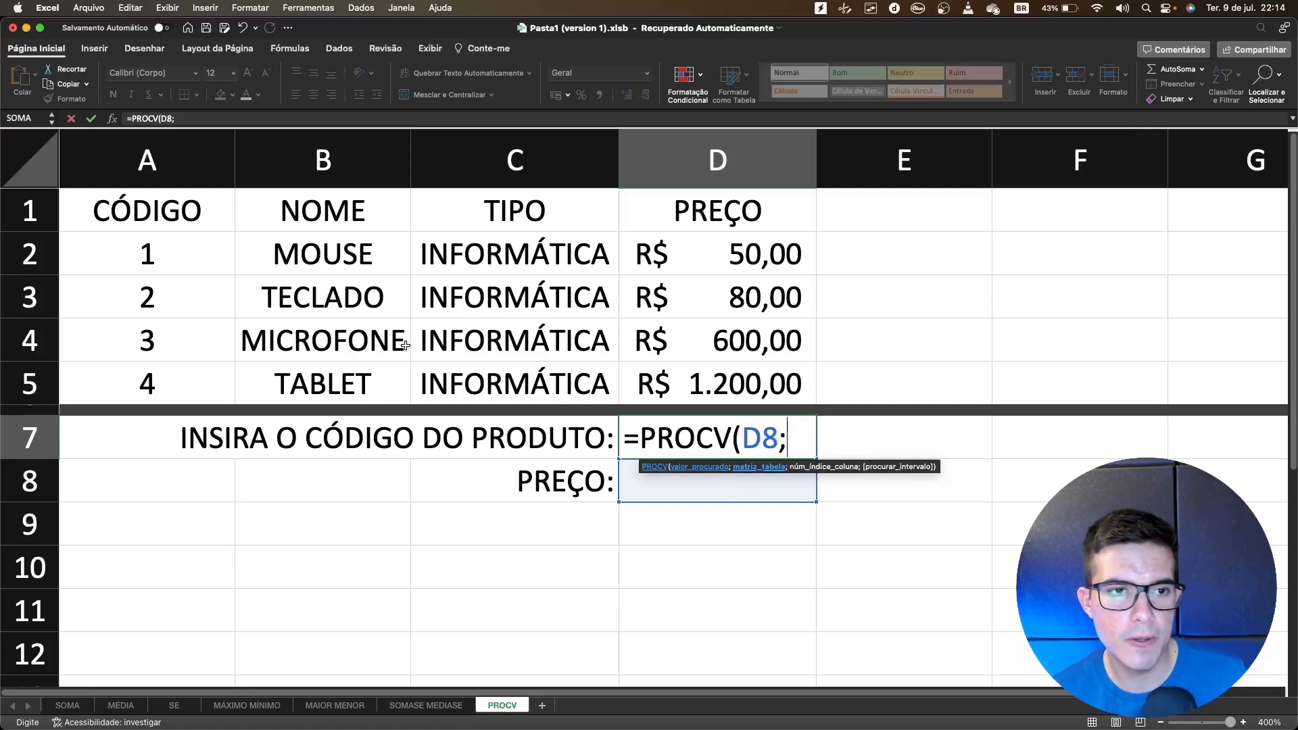
click(122, 244)
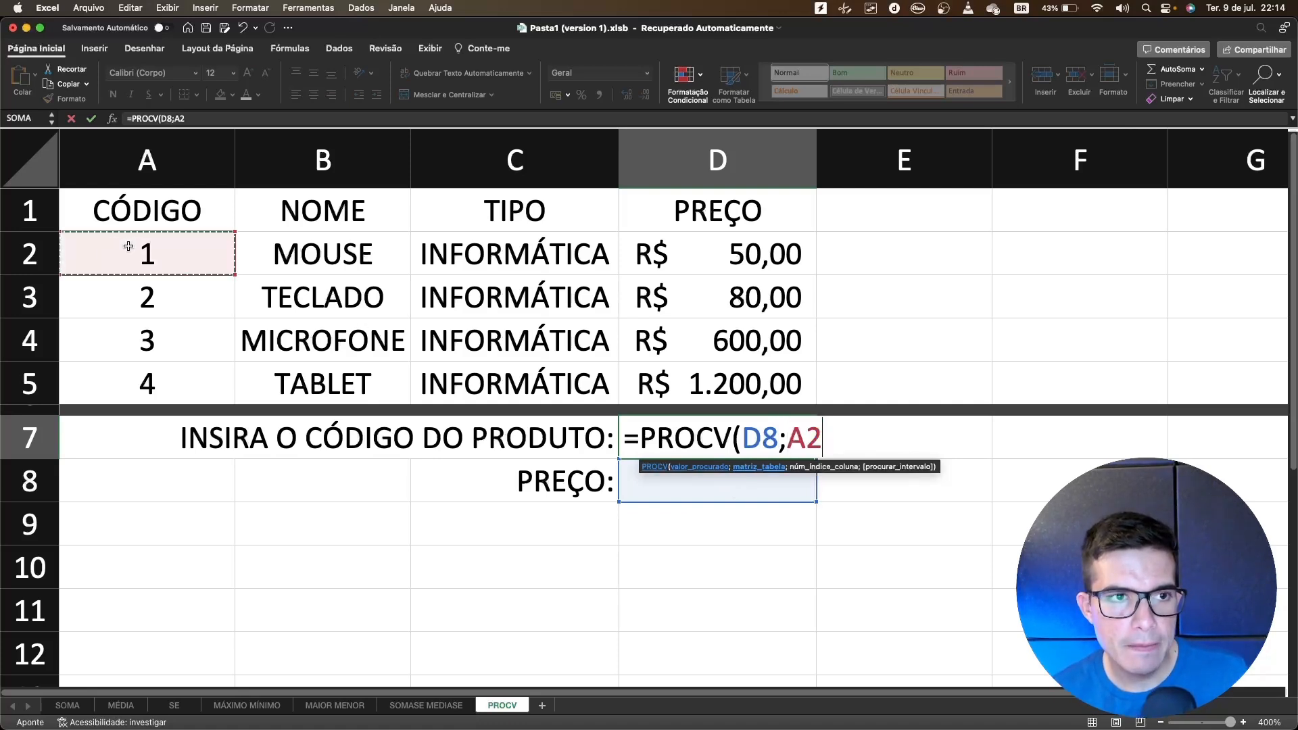
drag(139, 249, 808, 380)
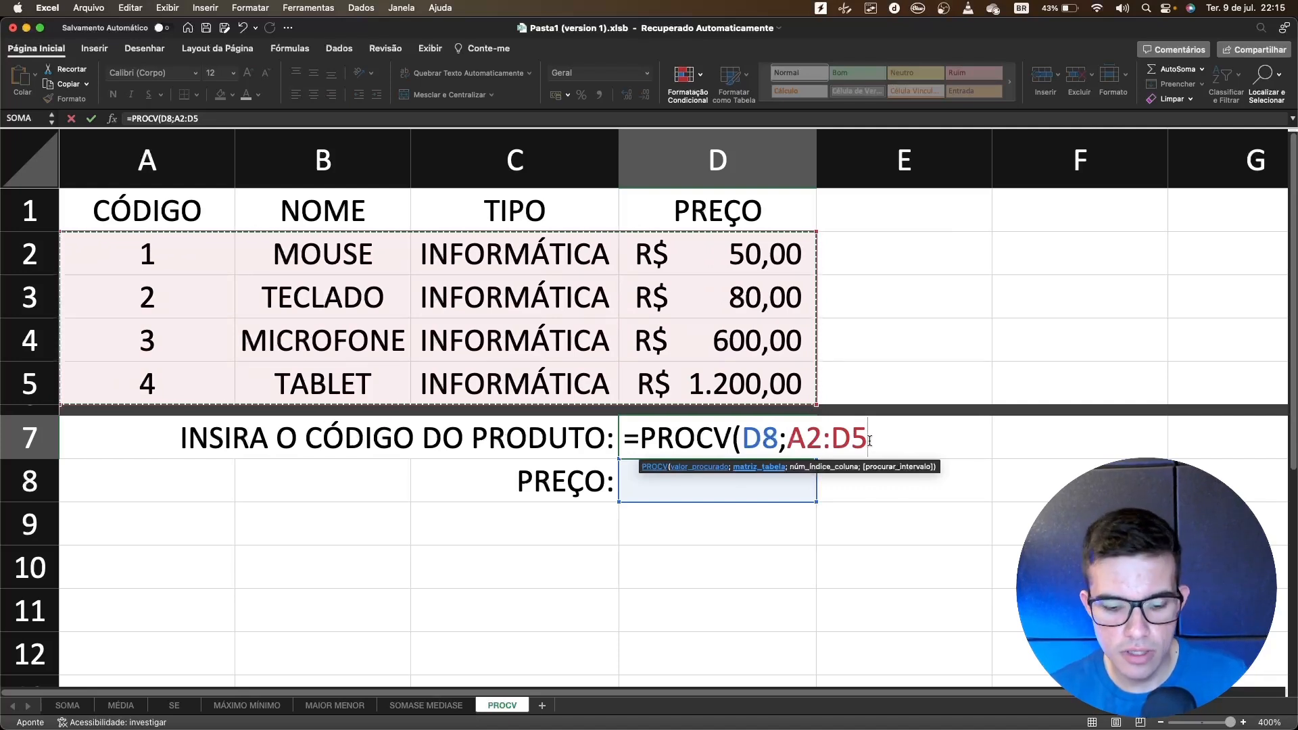
Complete the PROCV formula in D7 with column index 4 and FALSO for an exact match
text(;)
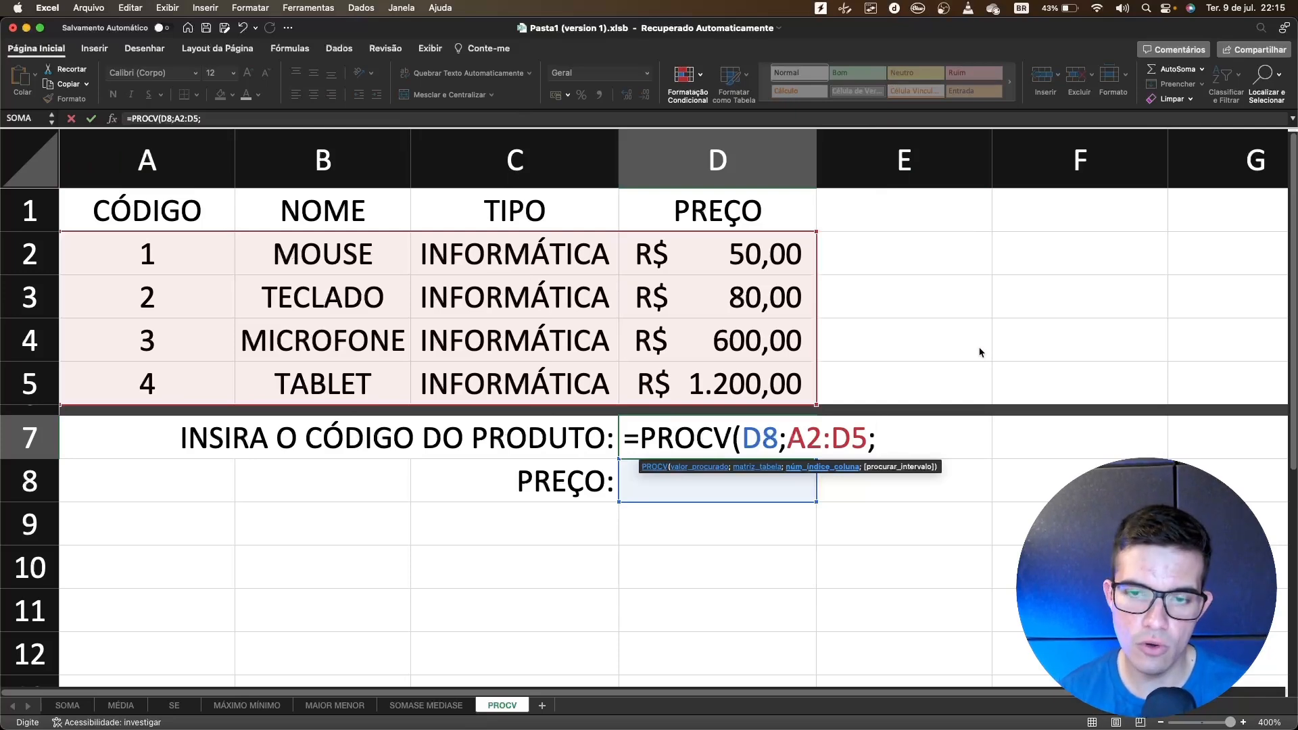
text(4)
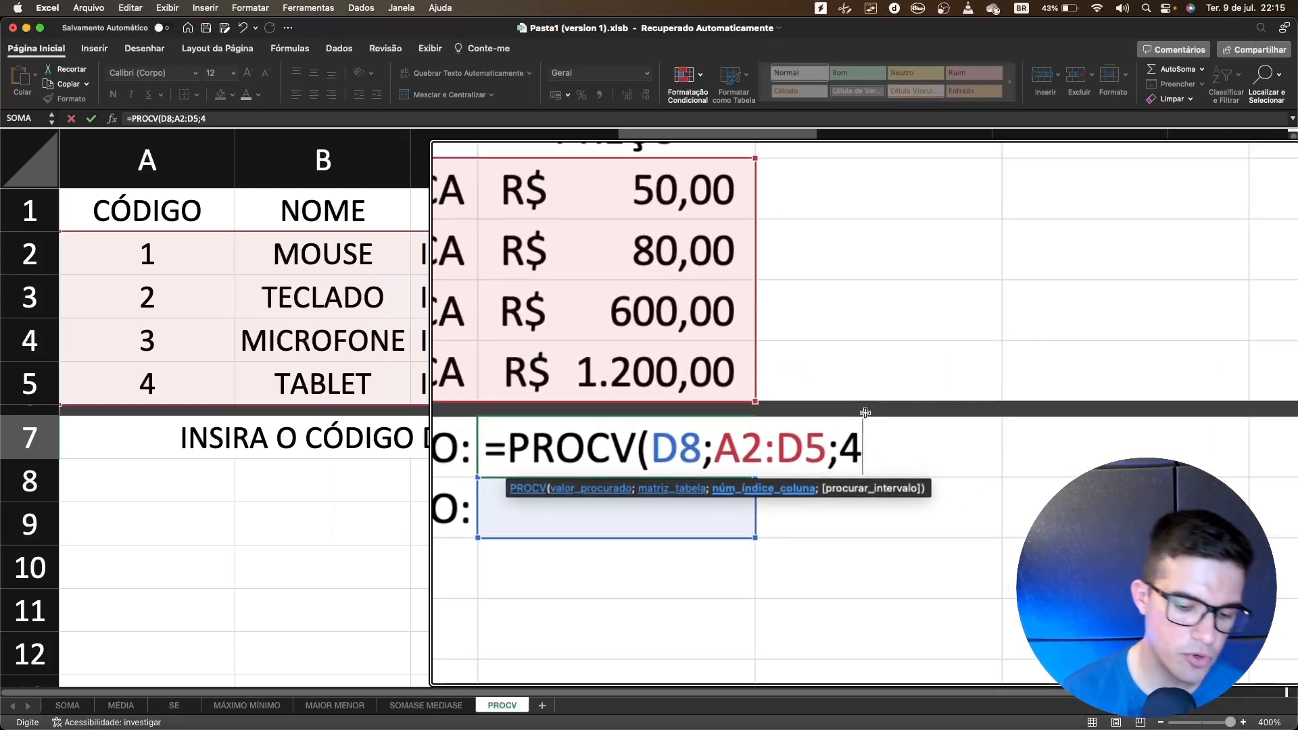
text(;)
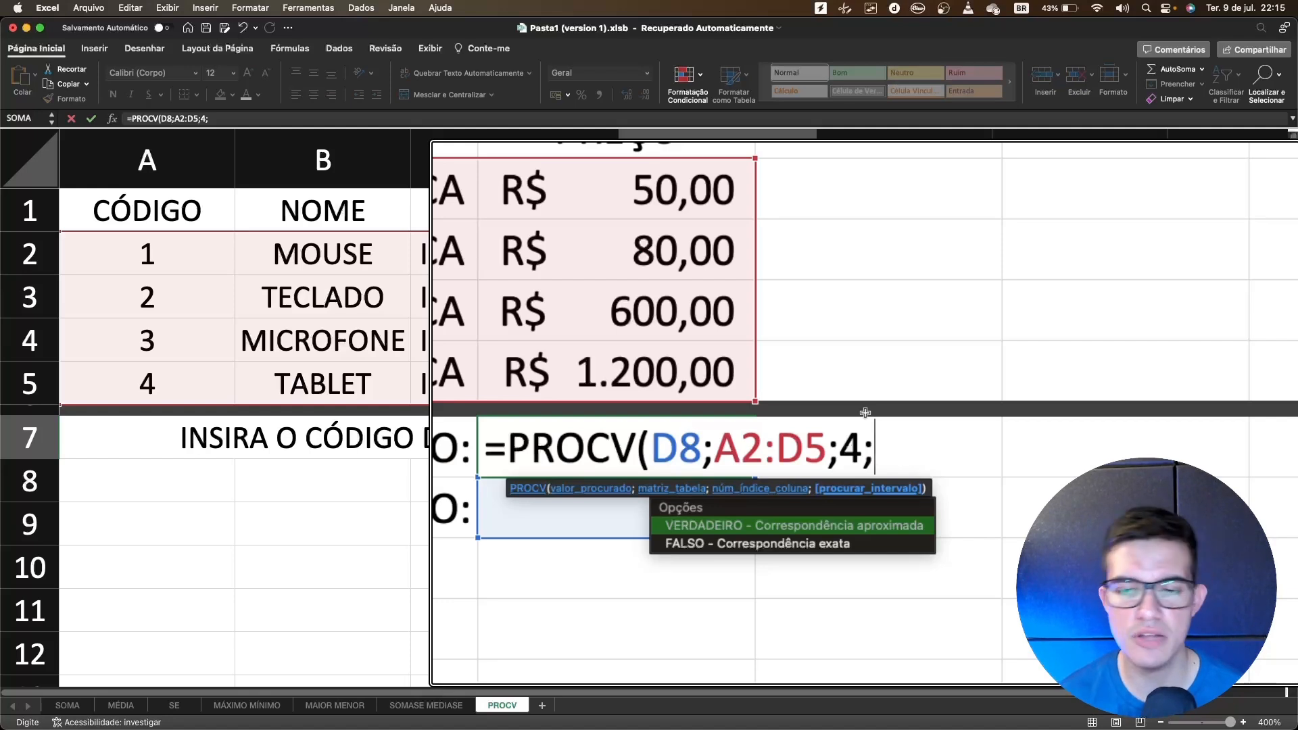
text(FAÇ)
key(BackSpace)
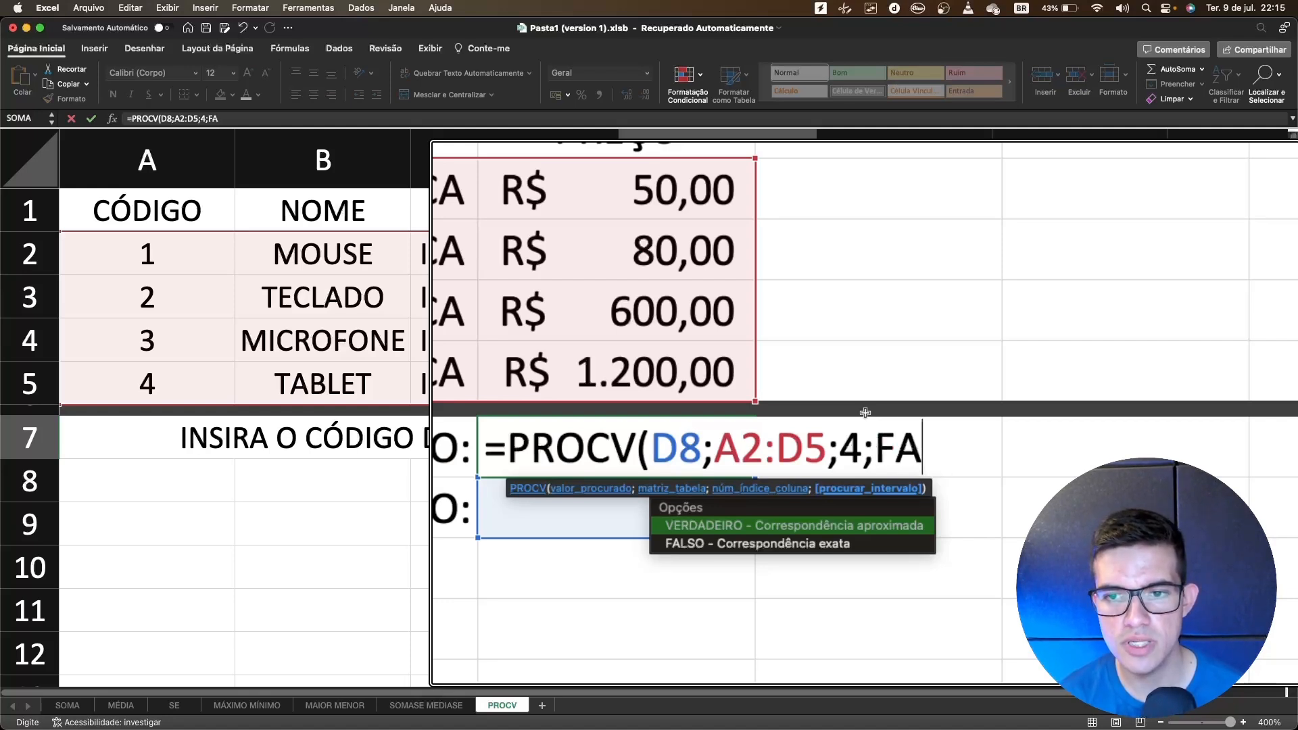
text(LSO)
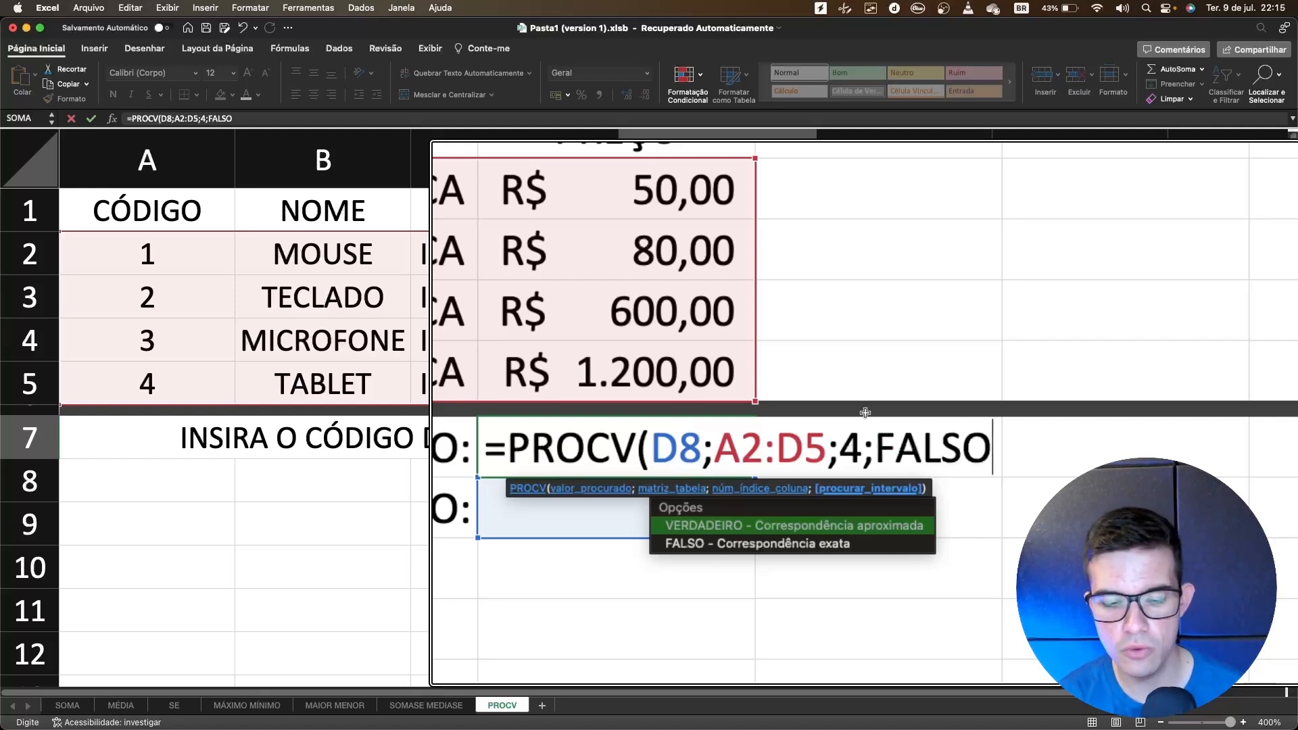
text())
key(Return)
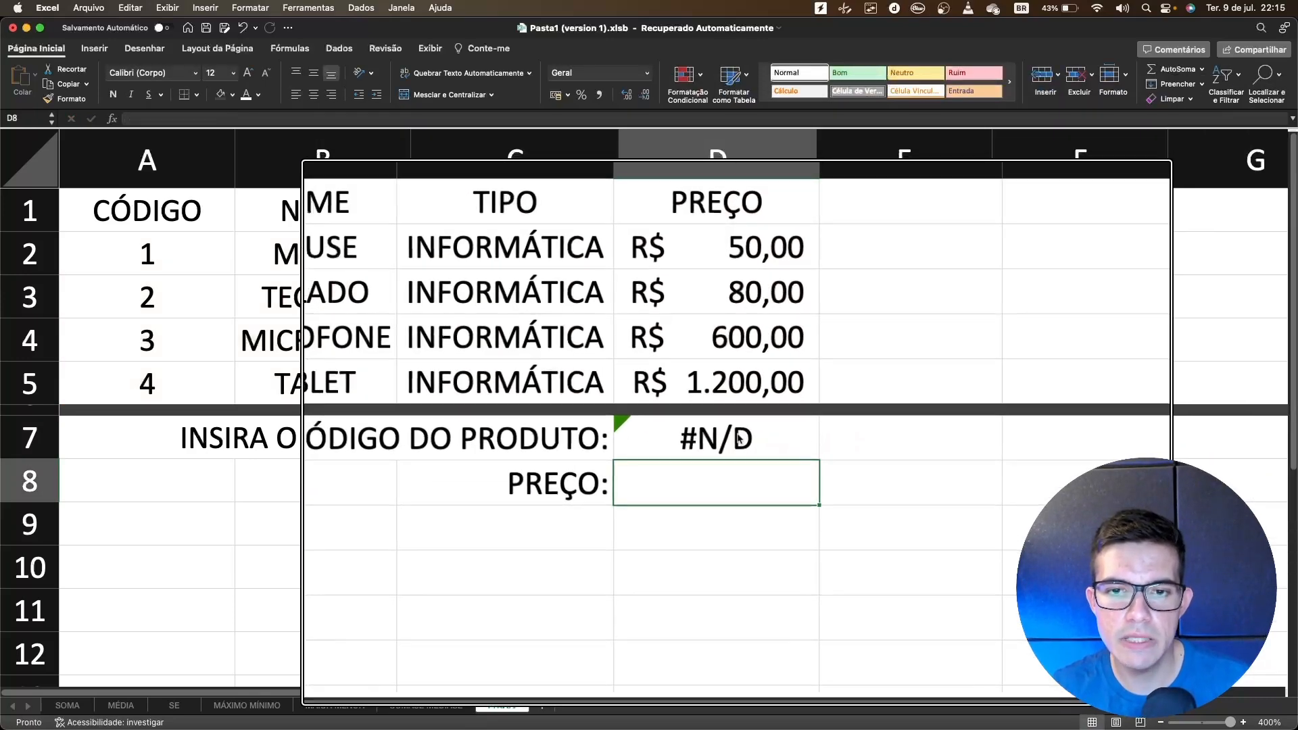
click(704, 448)
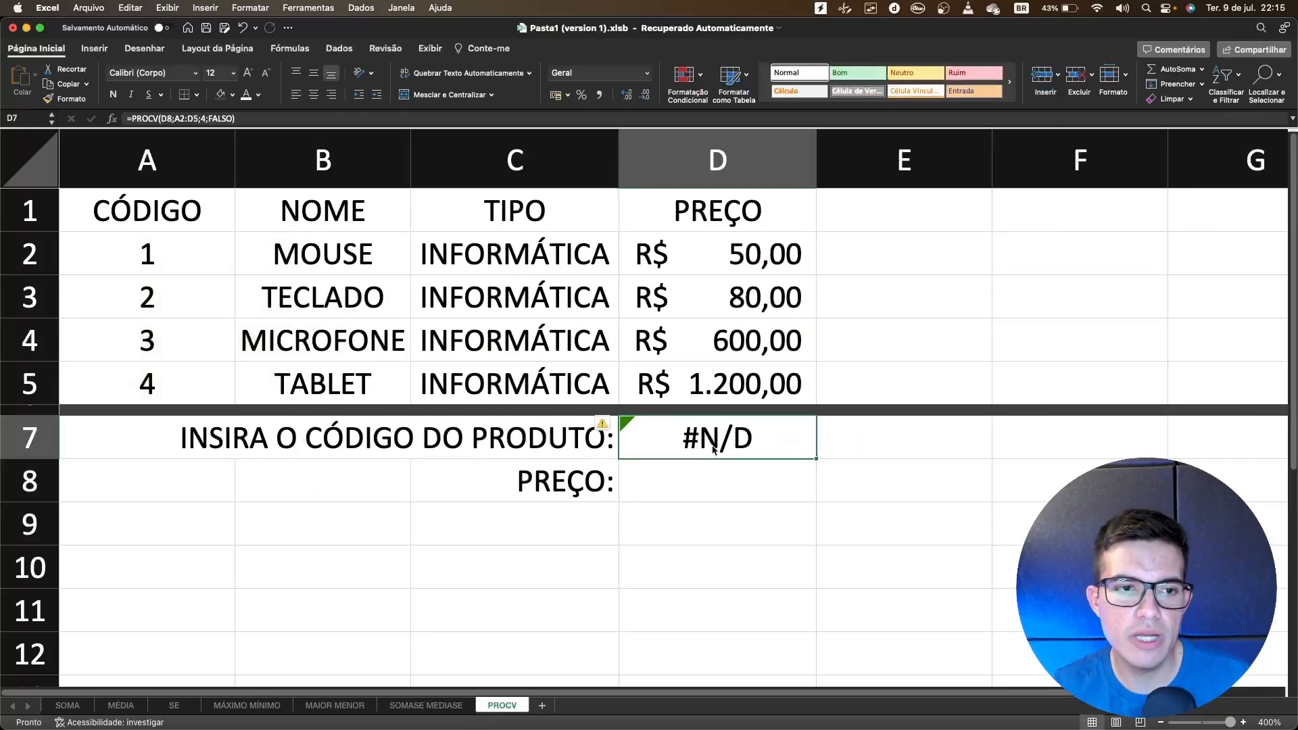
click(716, 473)
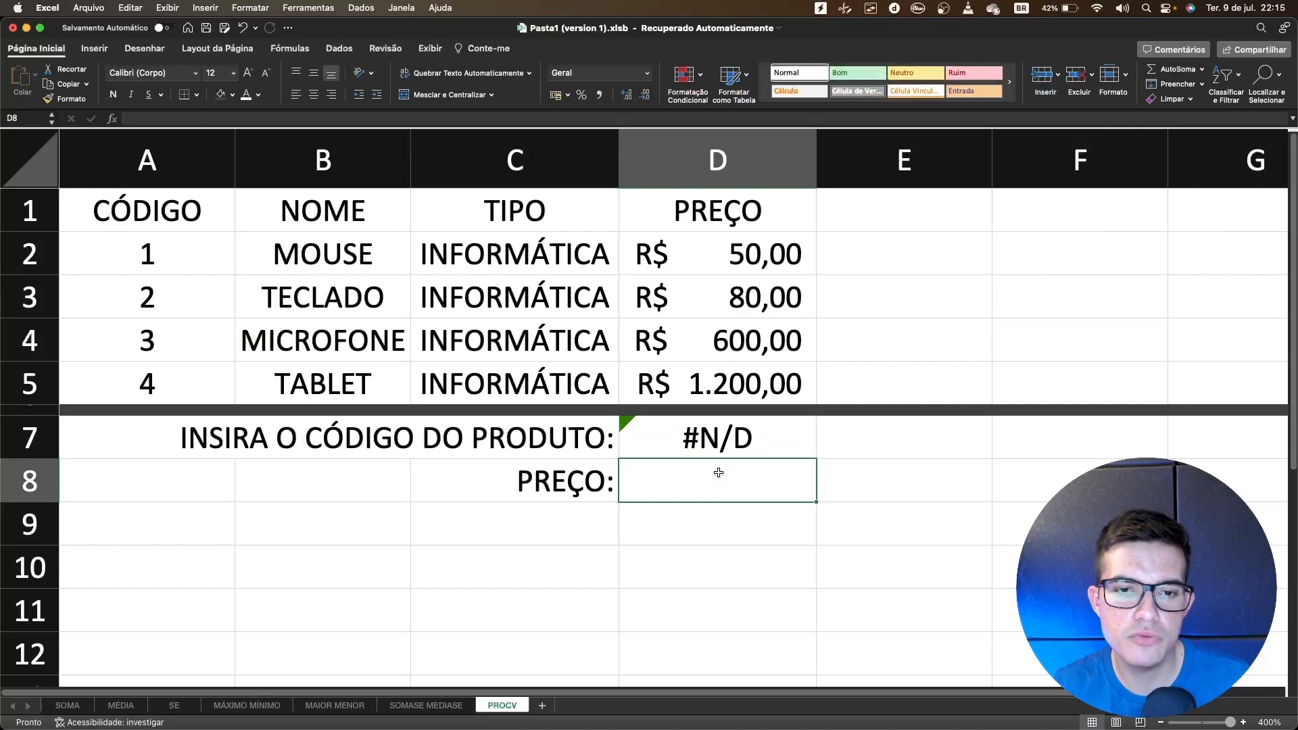
click(712, 449)
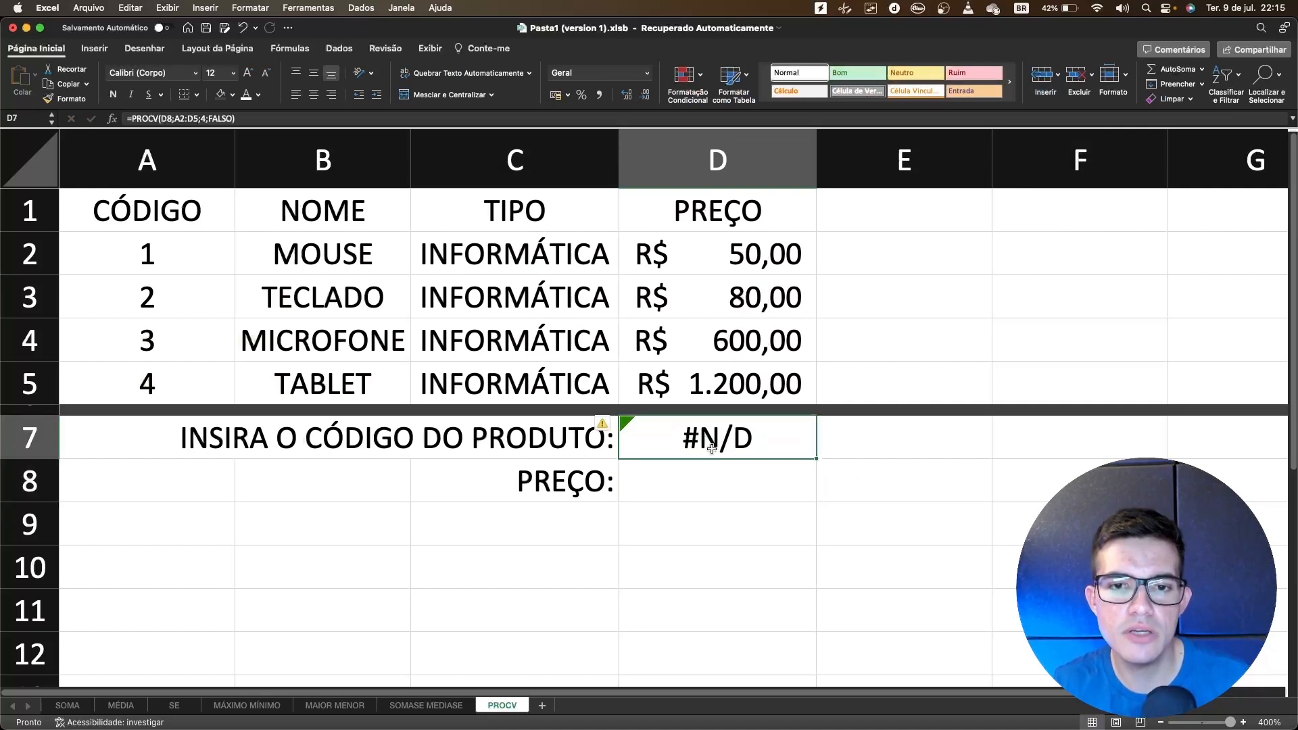
key(Delete)
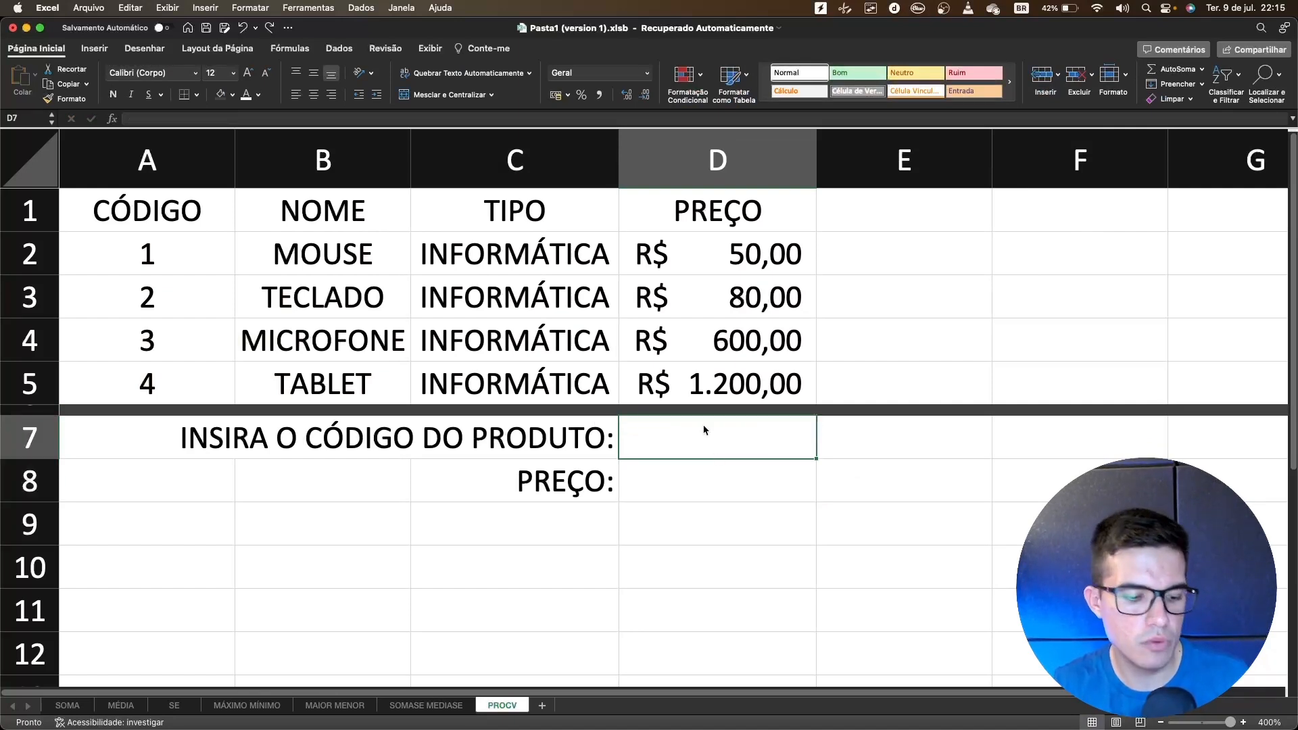
click(265, 27)
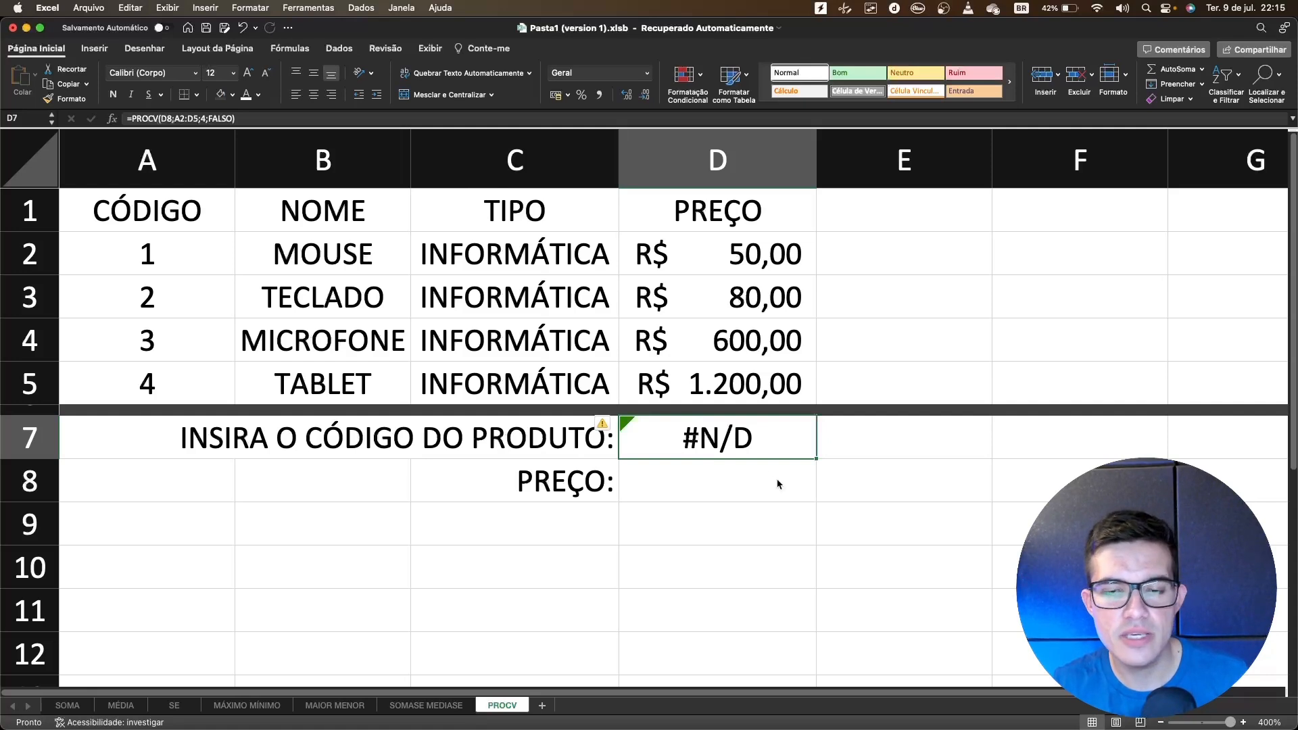
key(super+c)
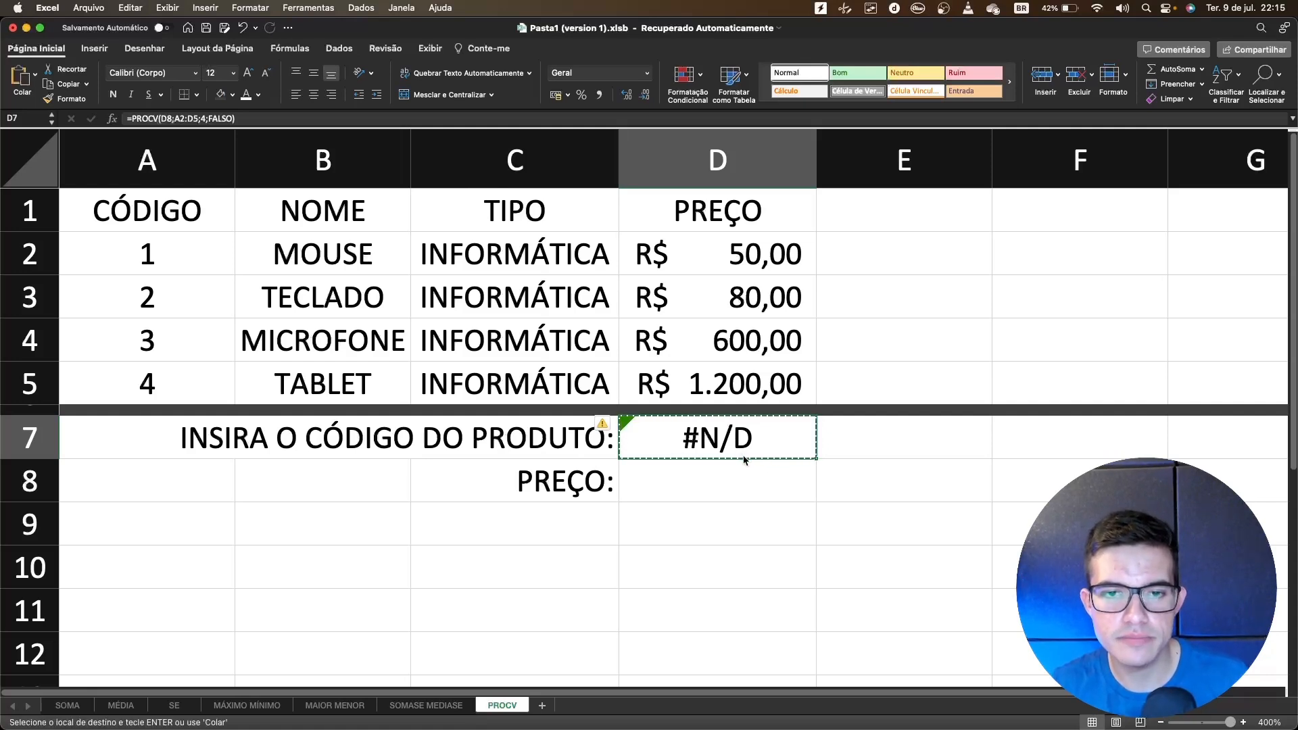
key(Escape)
Replace the label in C8 with CÓDIGO DO PRODUTO: and the label in merged cell A7 with PREÇO:
click(561, 484)
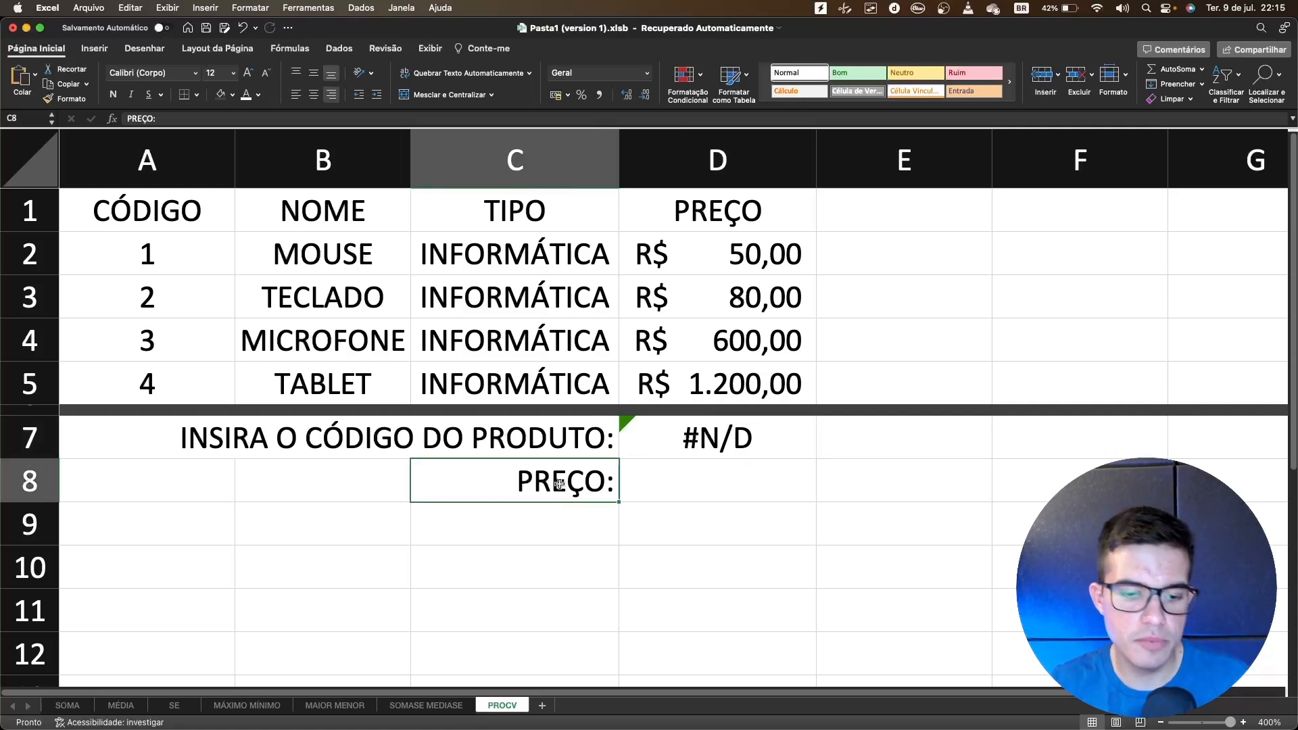
text(CÓDIGO DO )
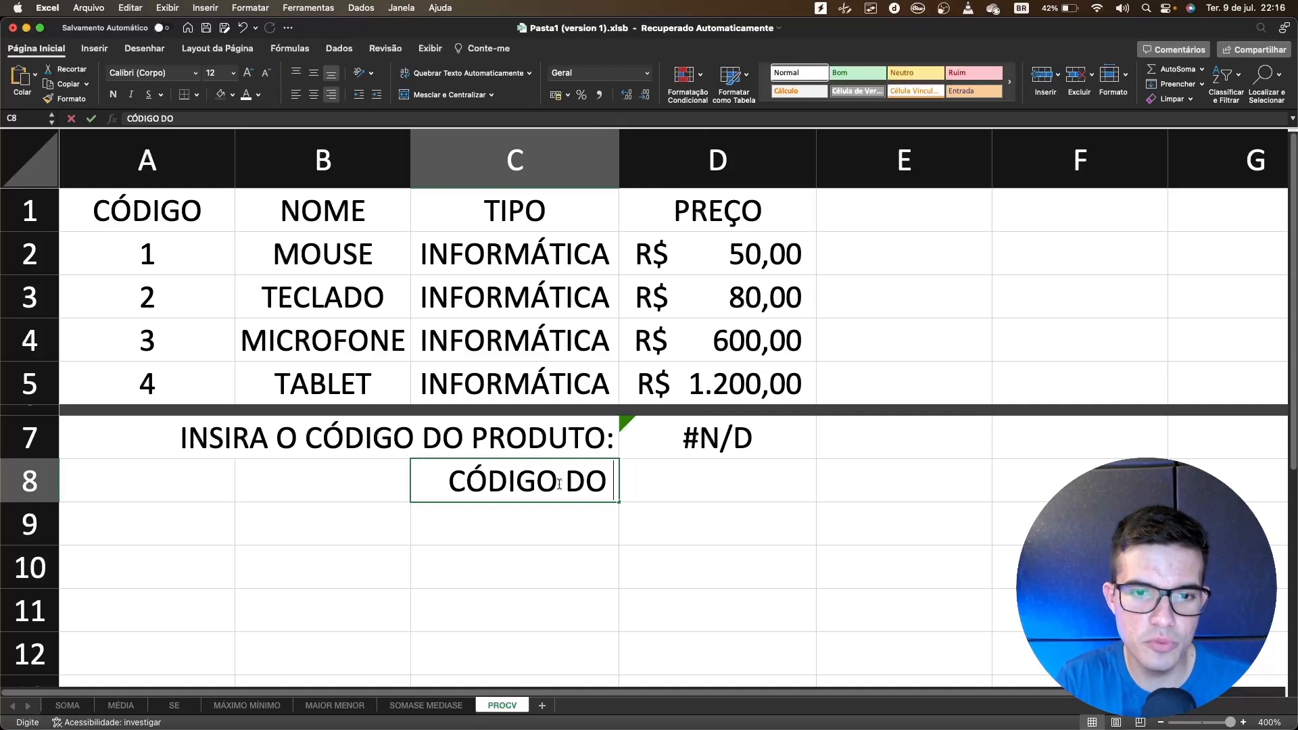
text(PRODUTO:)
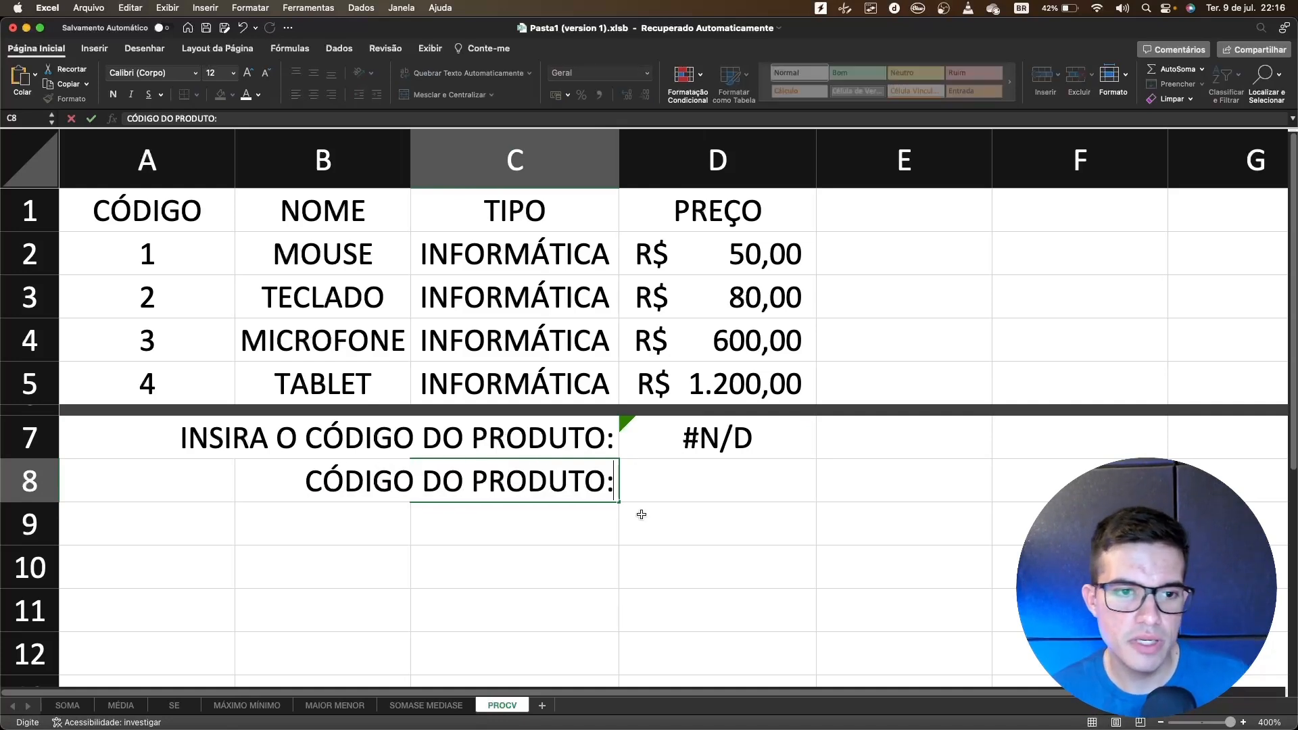
click(545, 435)
text(PREÇO)
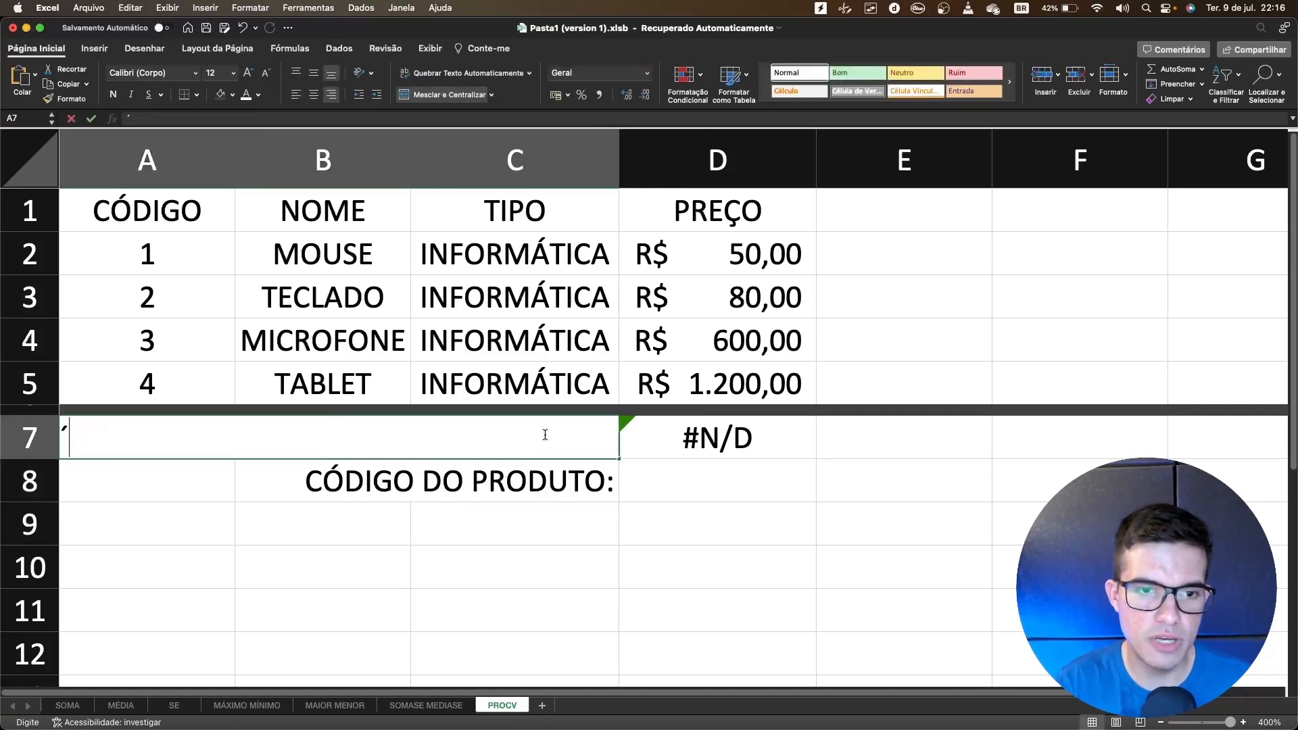
key(Return)
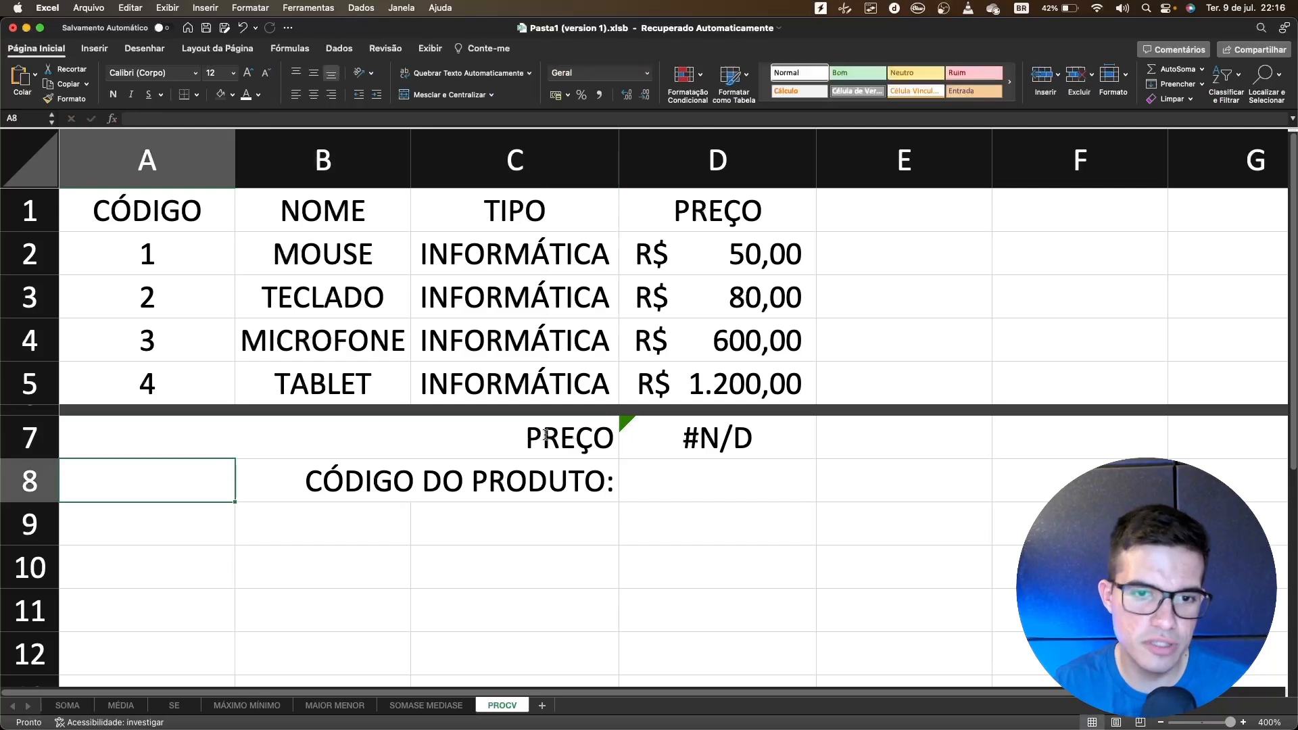
click(545, 435)
double_click(527, 434)
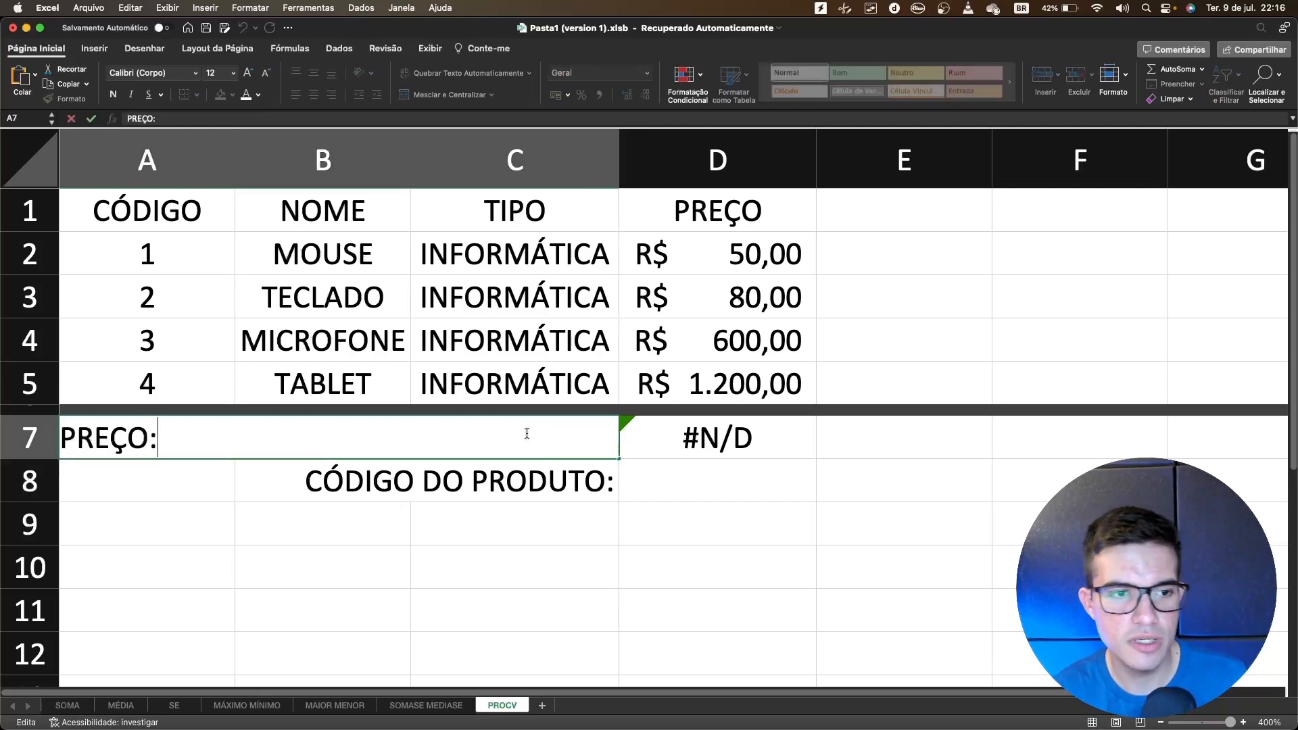
click(831, 537)
Centre cell D8 horizontally and enter 1 in it as the product code
click(728, 488)
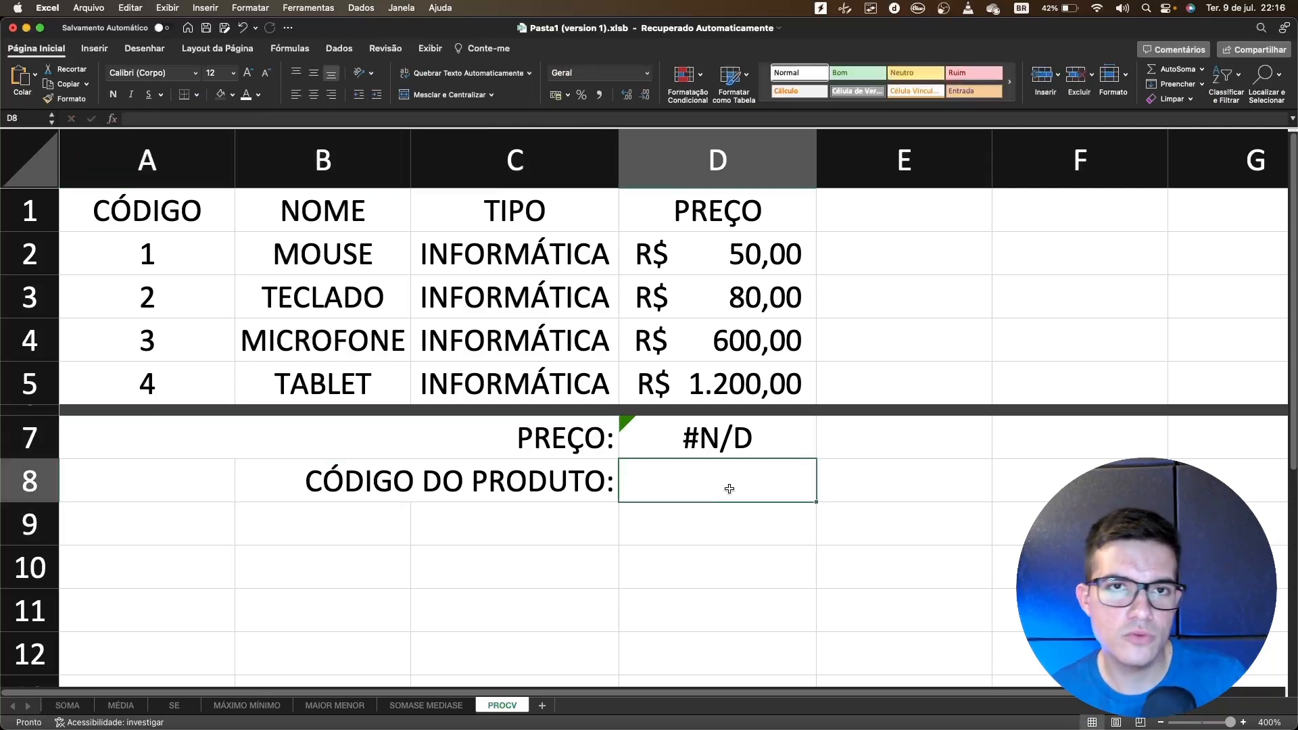
text(1)
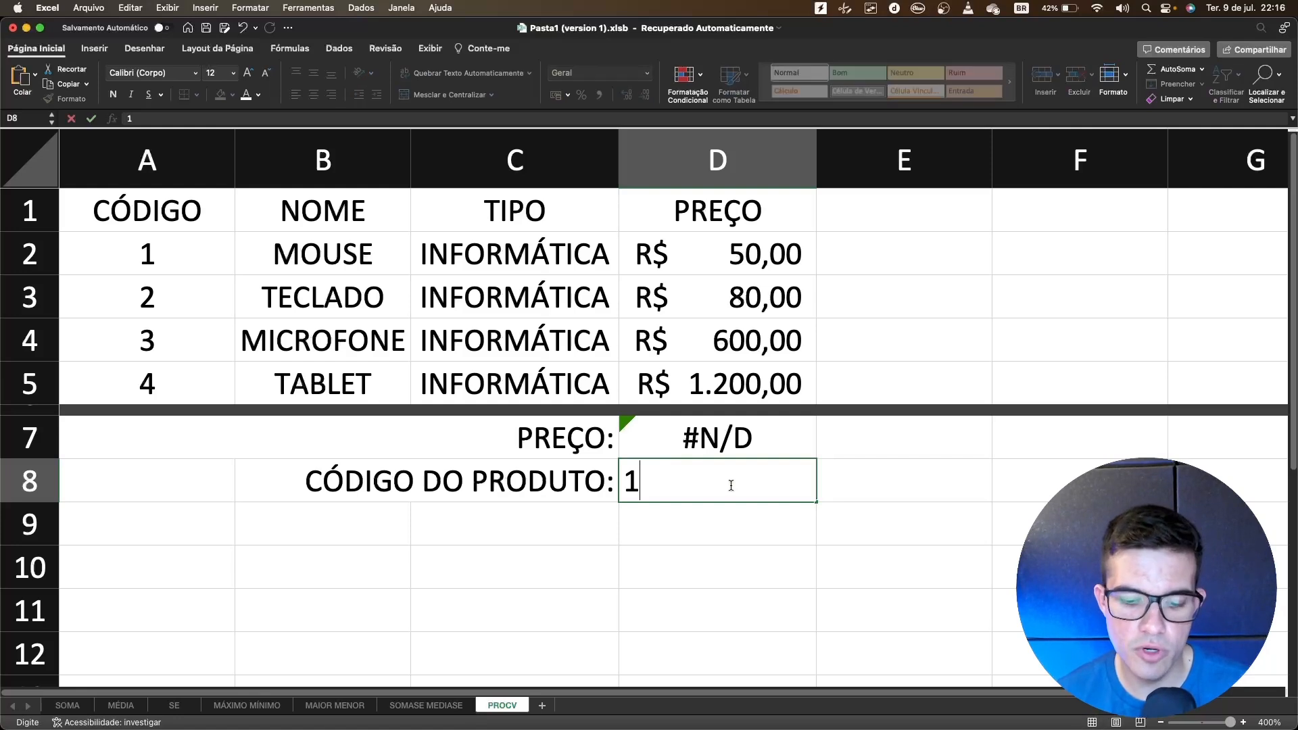
key(BackSpace)
key(Return)
click(730, 499)
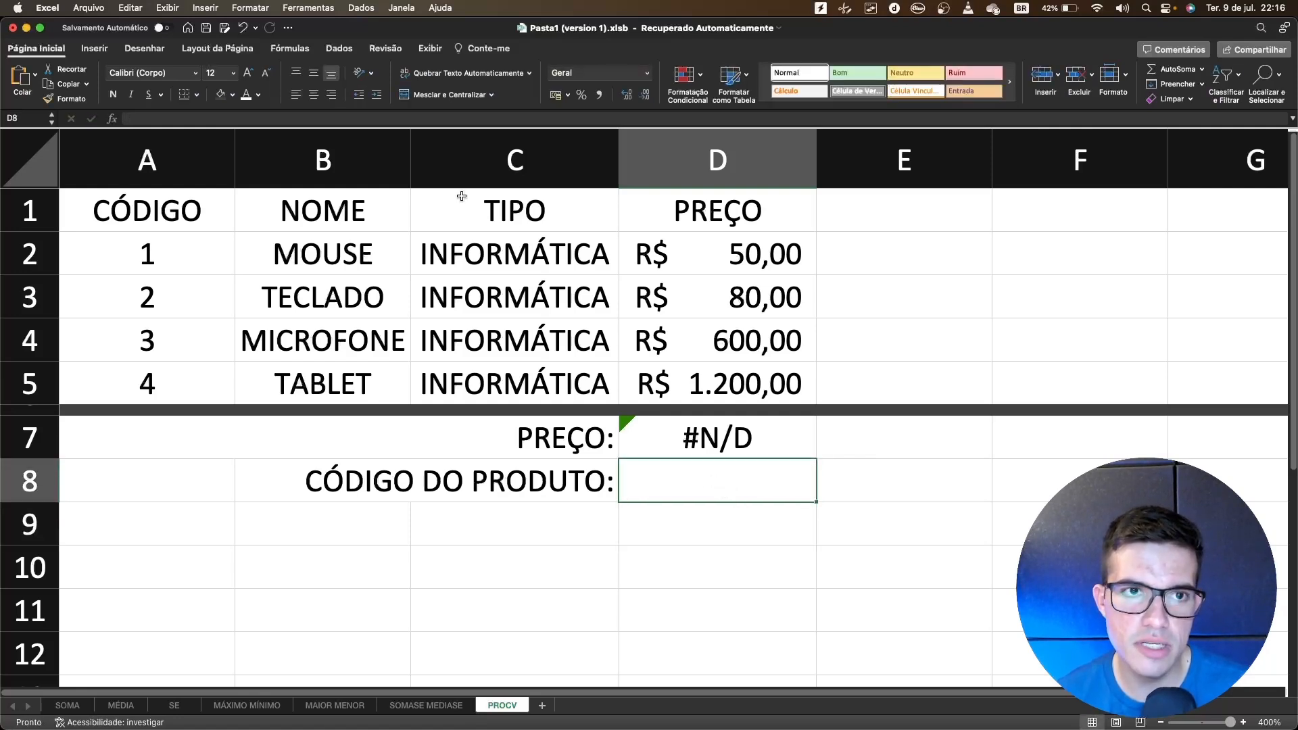
click(314, 94)
text(1)
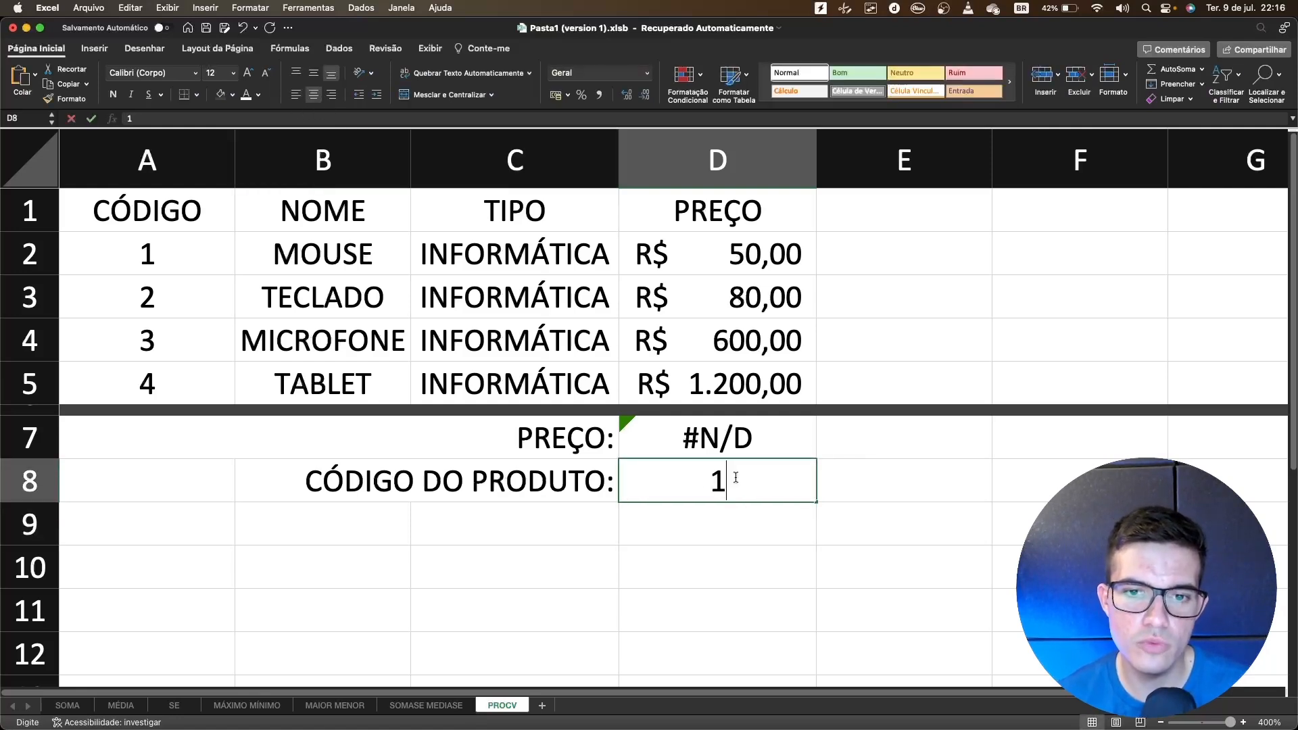
key(Return)
Format the looked-up price in D7 with the R$ Português (Brasil) accounting format
click(772, 445)
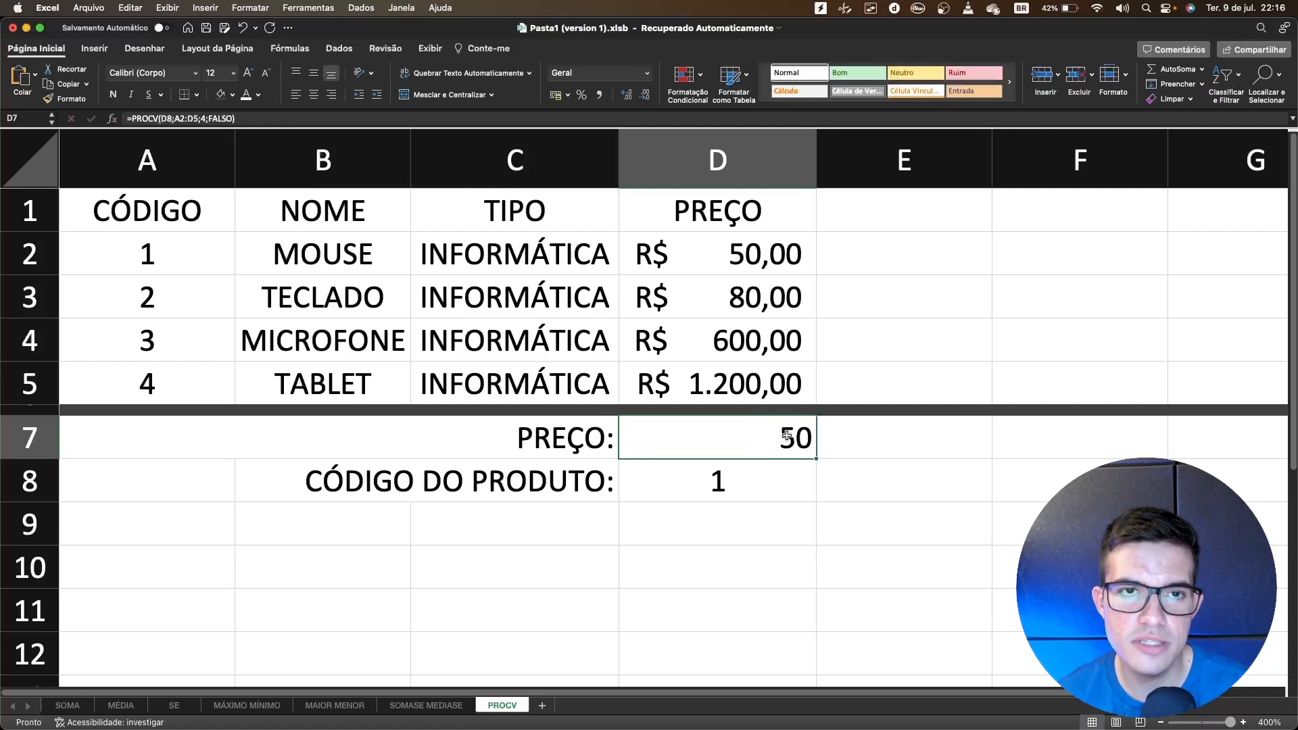
click(567, 95)
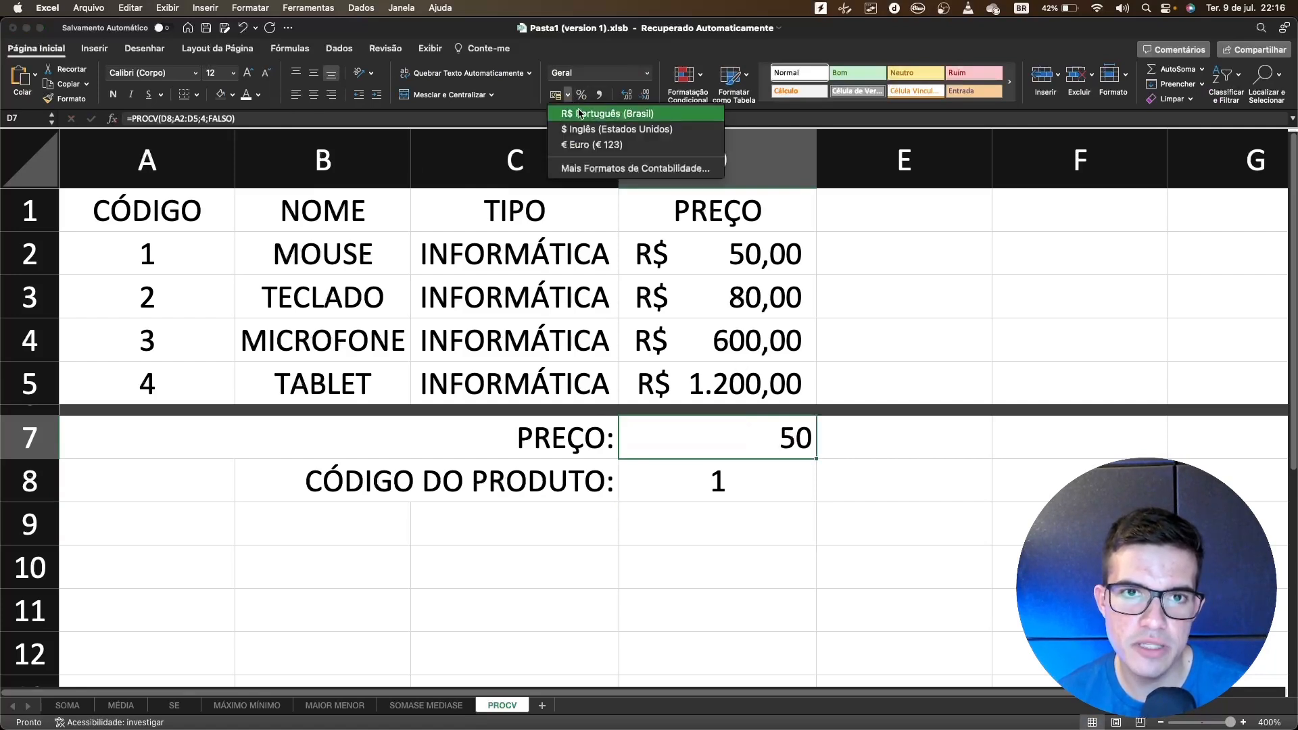
click(583, 106)
click(852, 491)
Test the price lookup by entering product code 2 in D8 and replacing it with 4
click(800, 484)
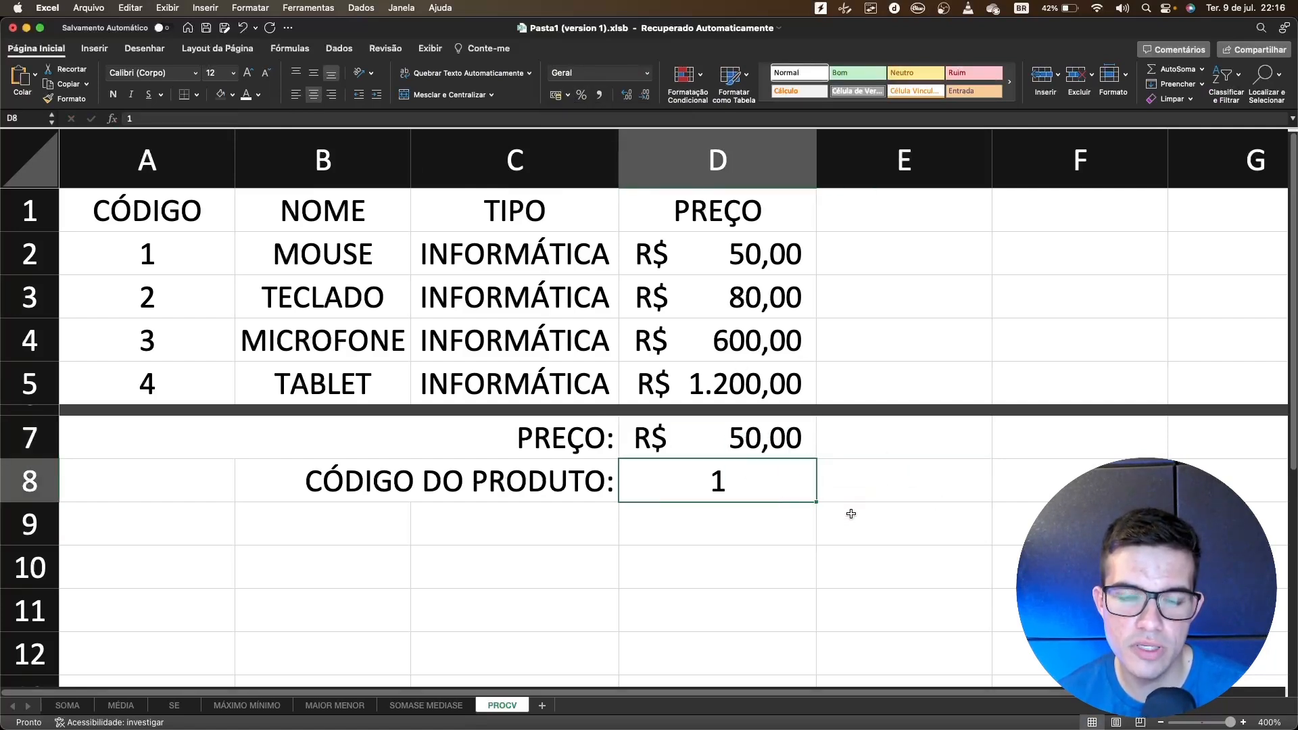
text(2)
key(Return)
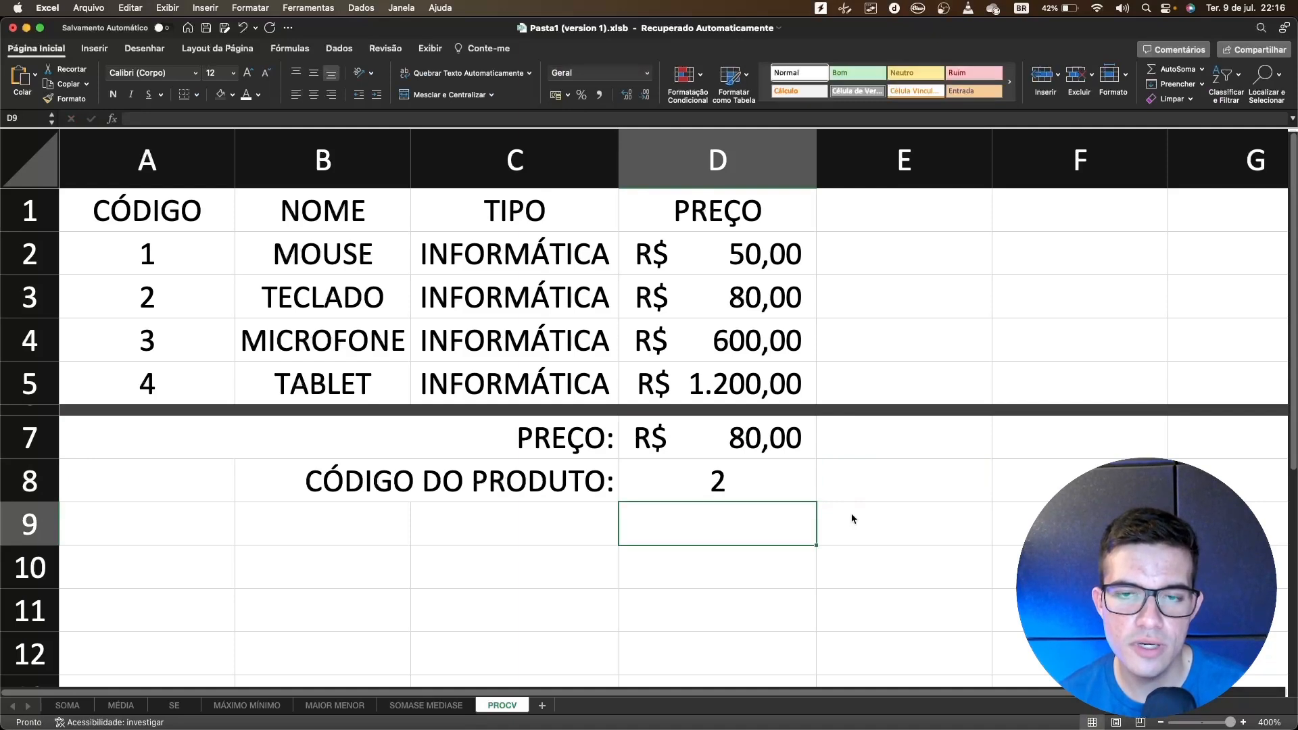
key(Up)
text(4)
key(Return)
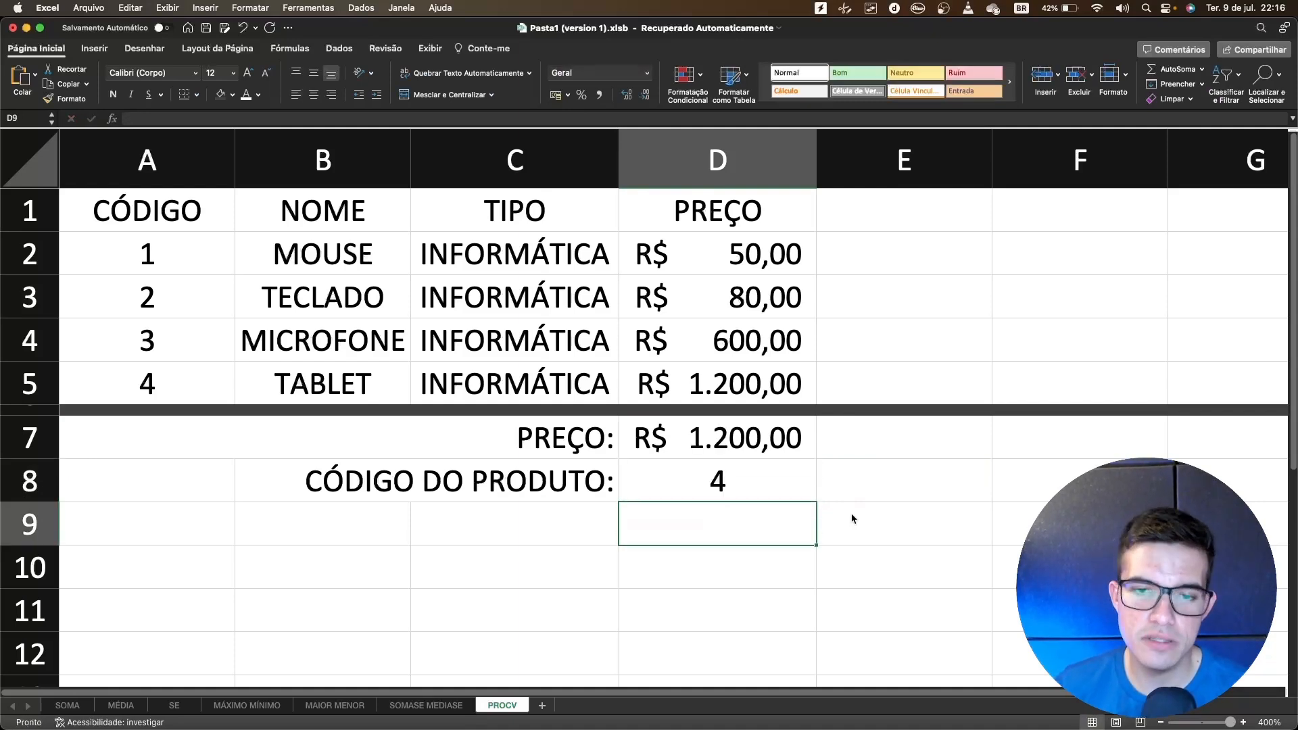
Review the PROCV formula in D7 by highlighting its arguments D8, A2:D5, 4 and FALSO one at a time
key(Up)
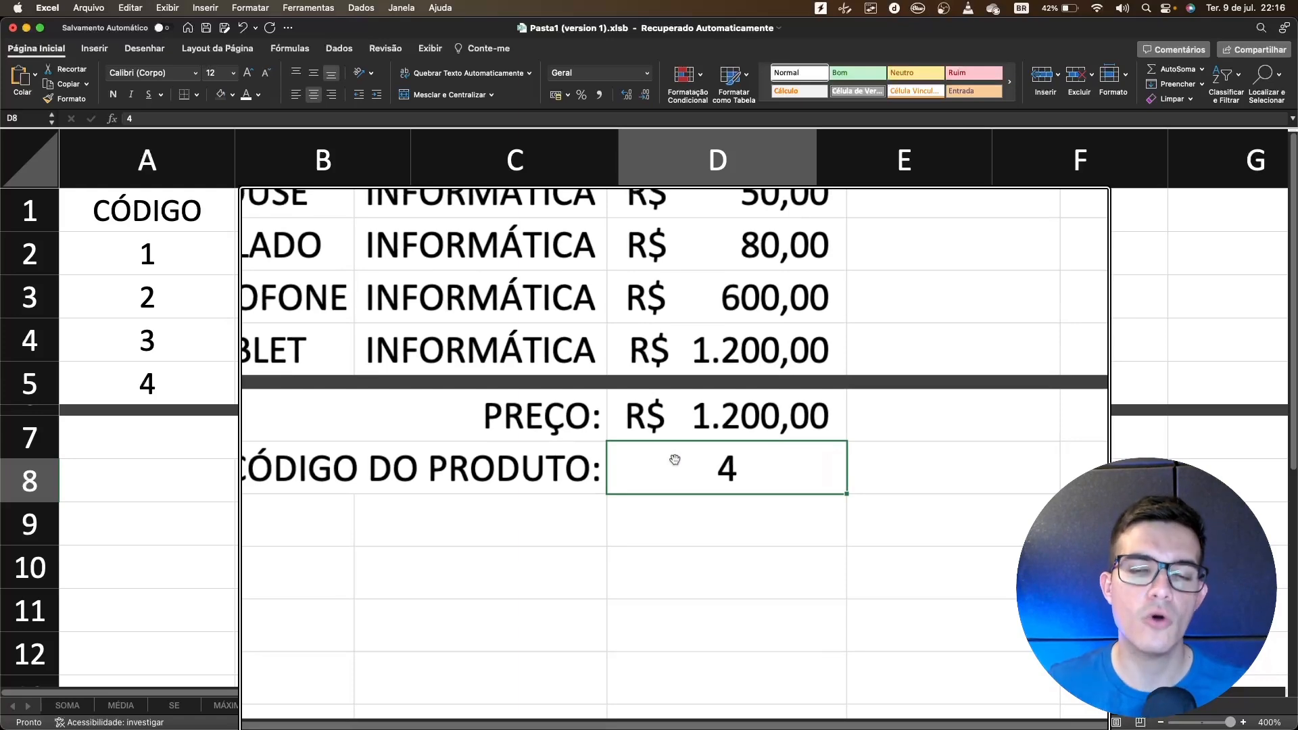
double_click(676, 461)
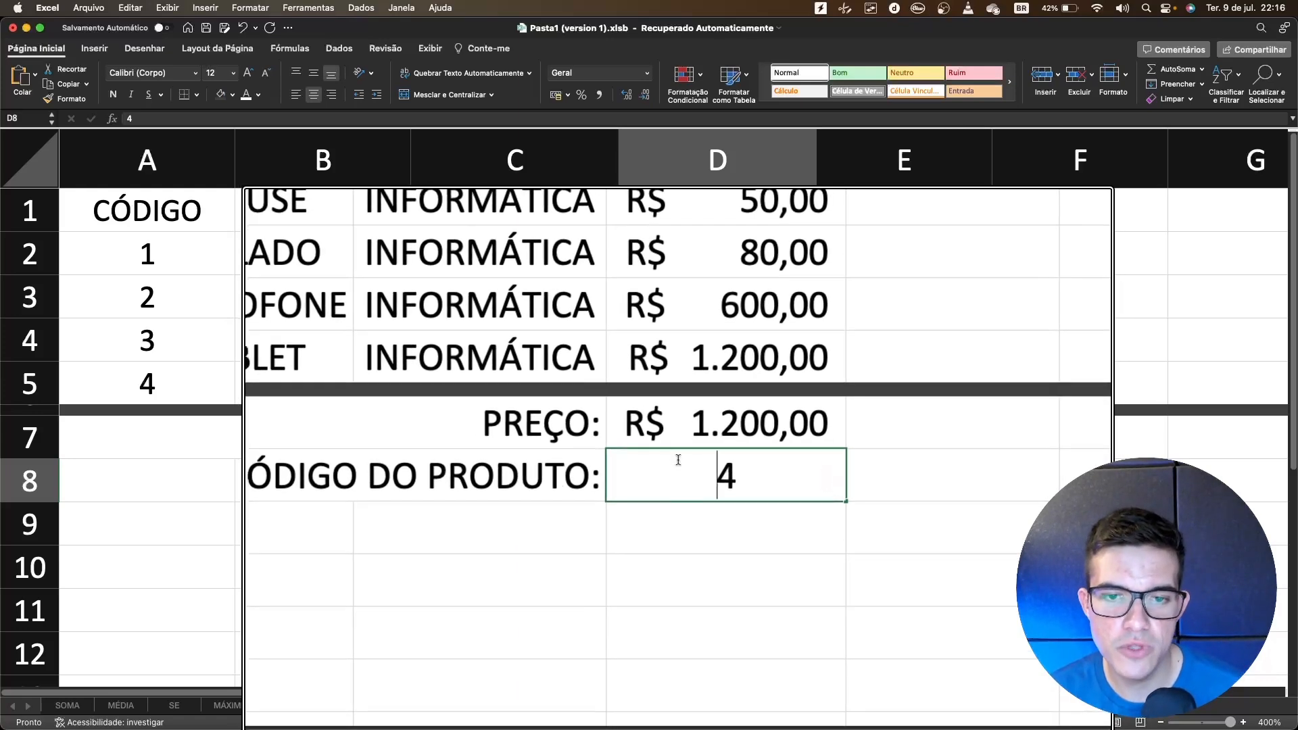
click(720, 451)
double_click(720, 450)
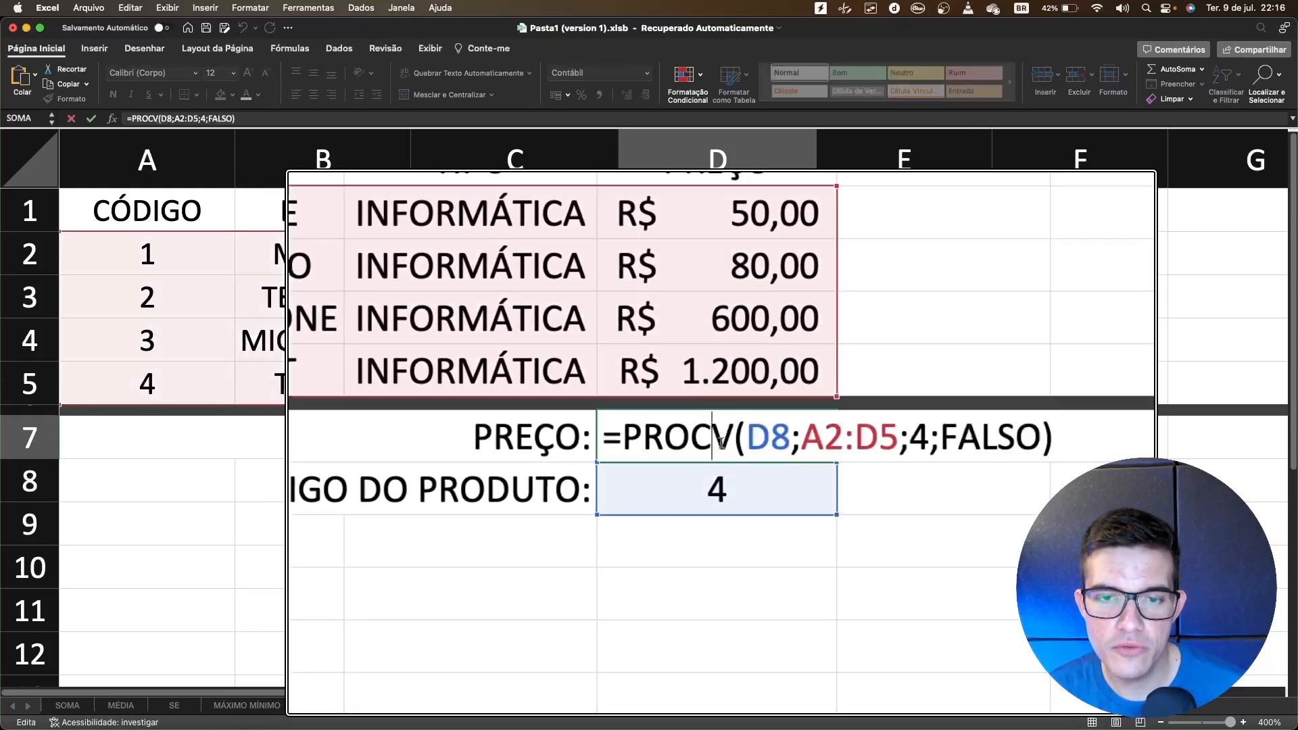
mouse_move(747, 440)
mouse_down()
mouse_move(661, 440)
mouse_move(768, 443)
mouse_up()
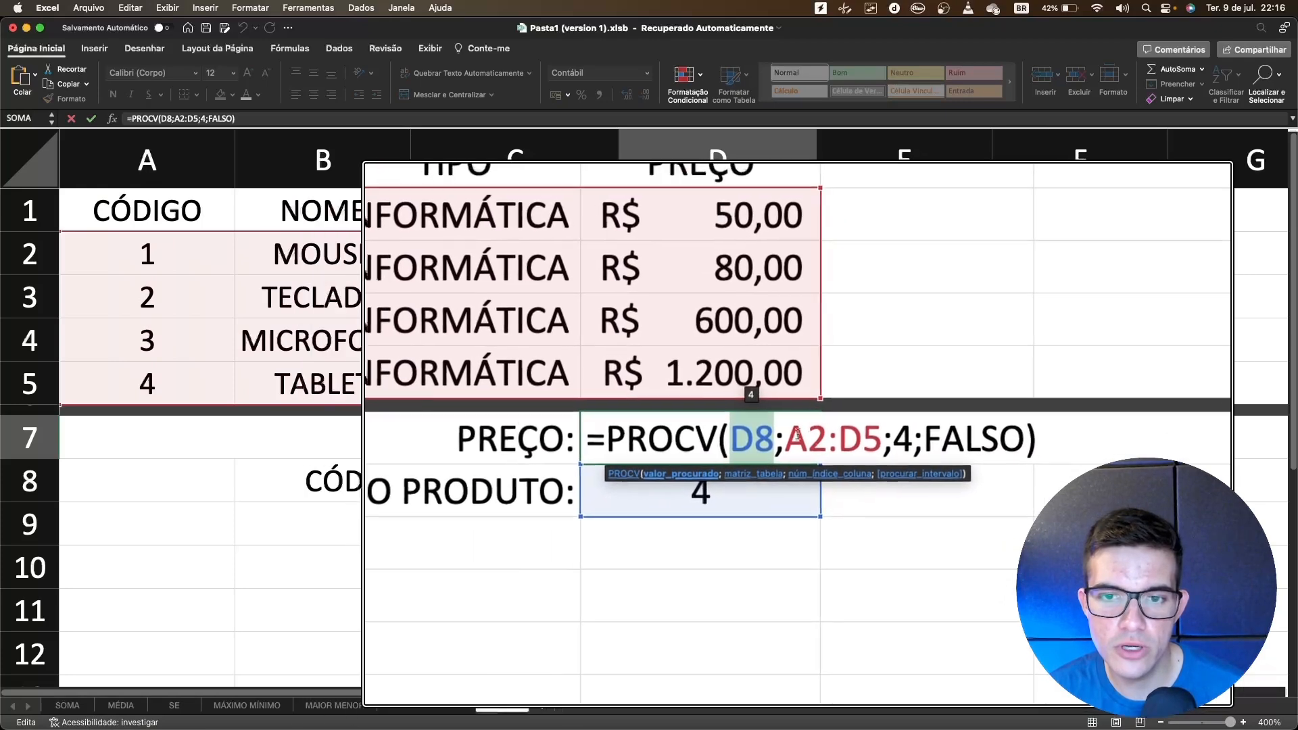
drag(788, 434, 816, 433)
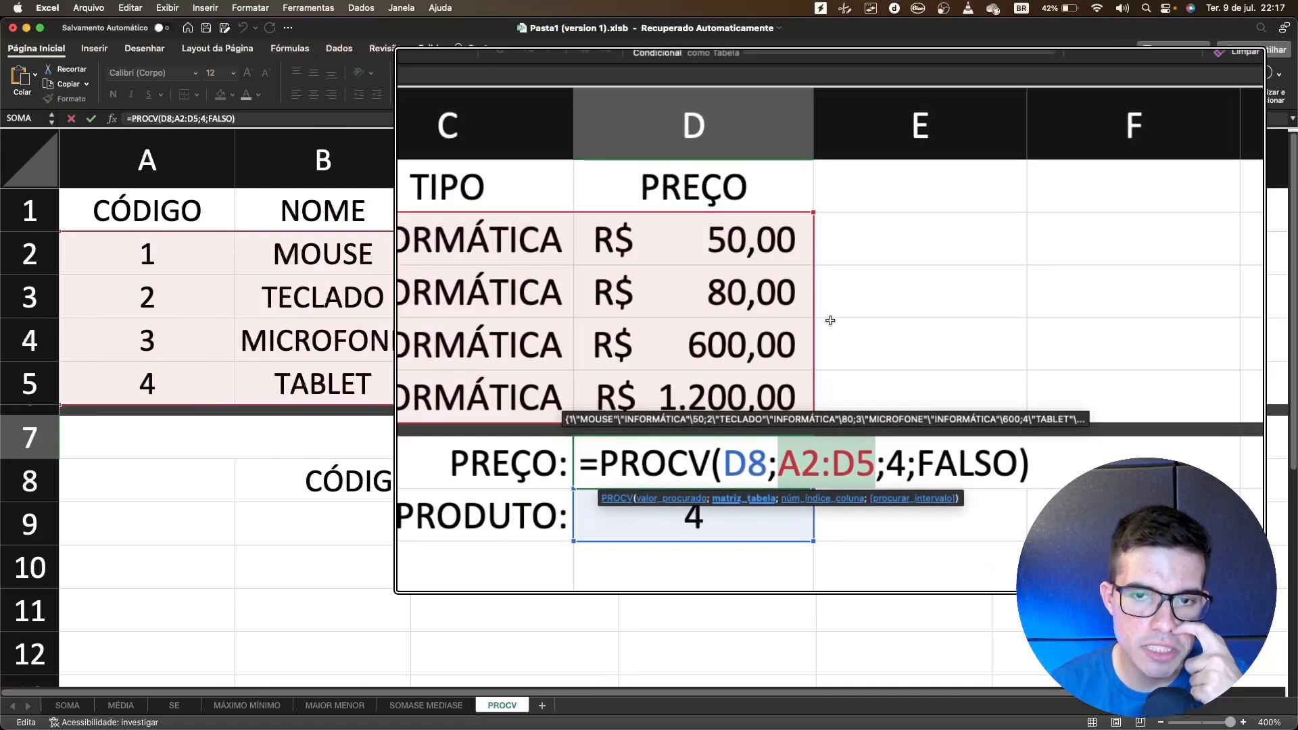
double_click(882, 437)
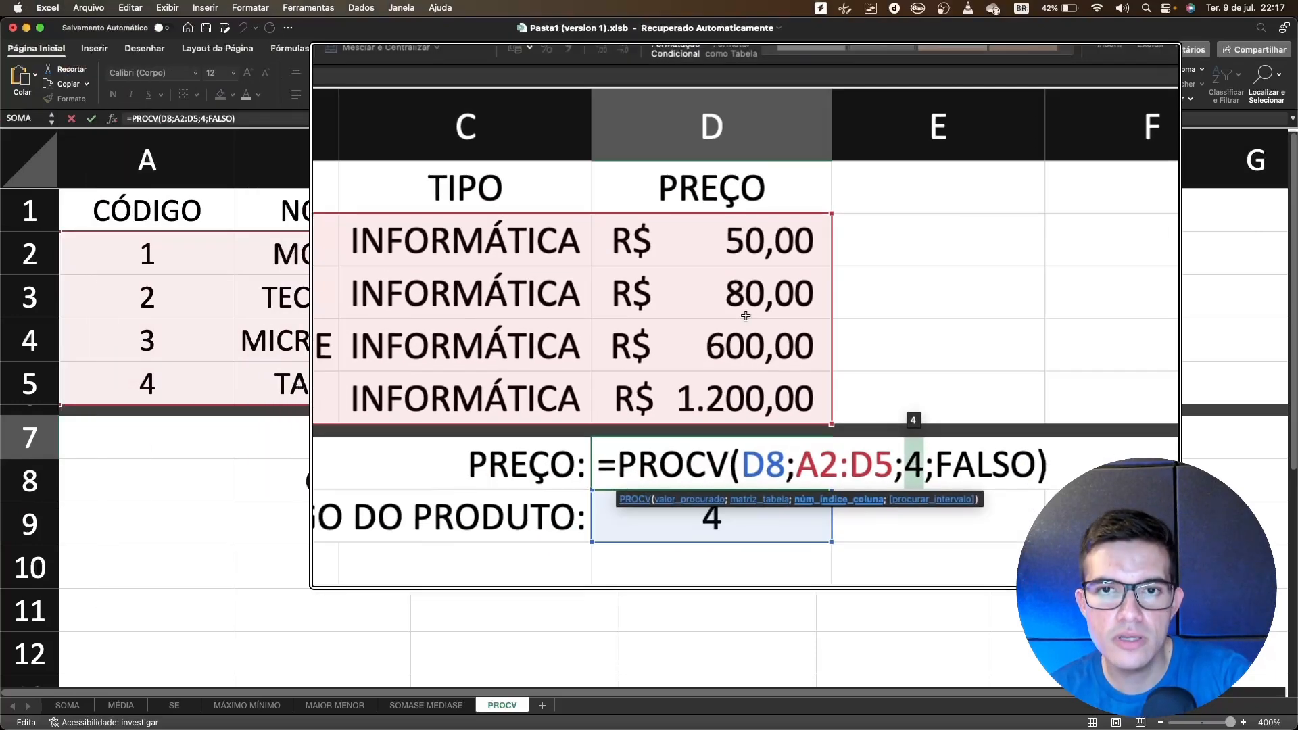
drag(920, 438, 865, 436)
click(895, 439)
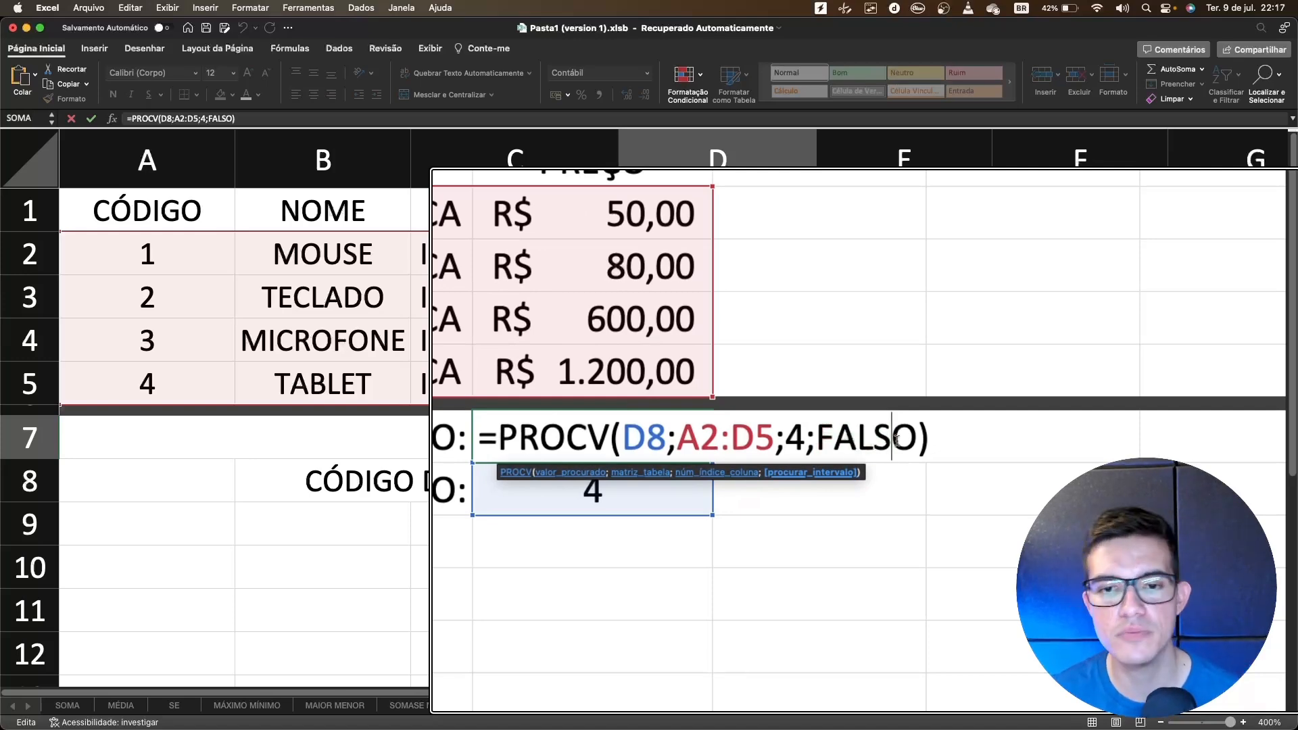
key(Return)
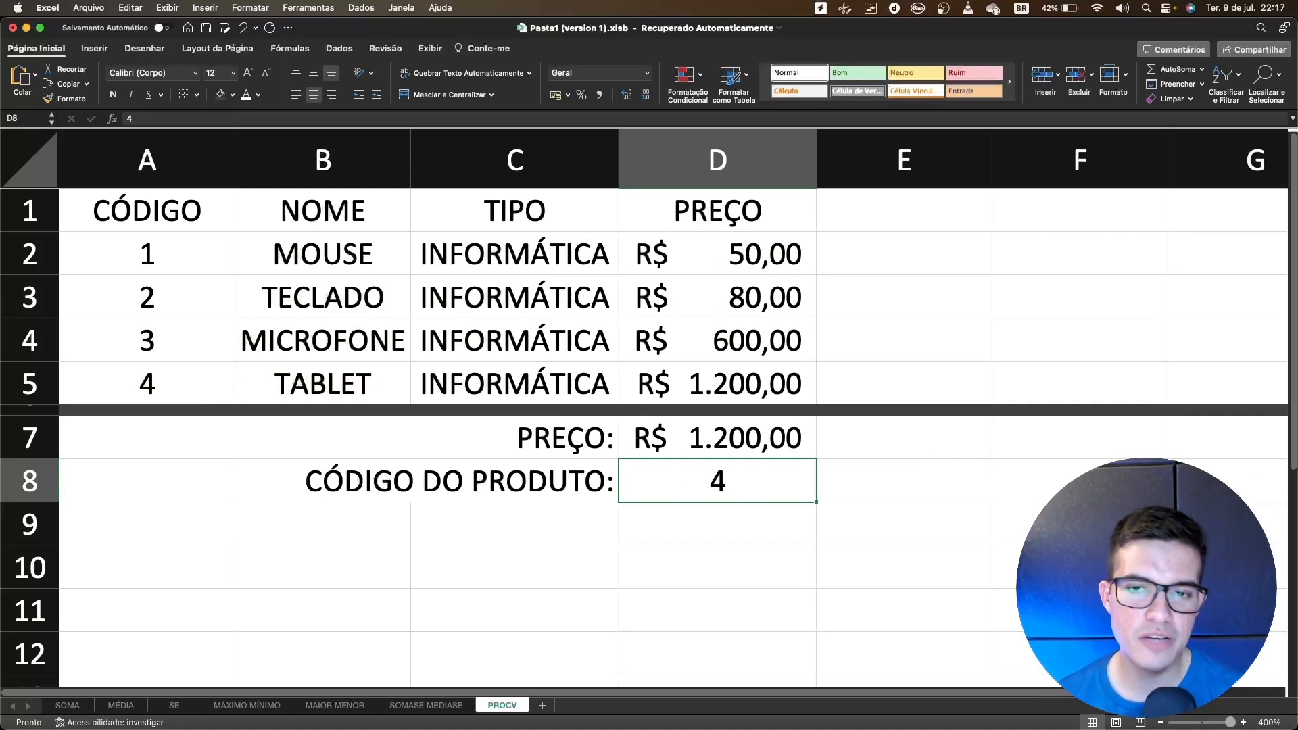
Paste the image of the IDECAN 2021 PEFOCE exam question below the price lookup and deselect it
key(super+v)
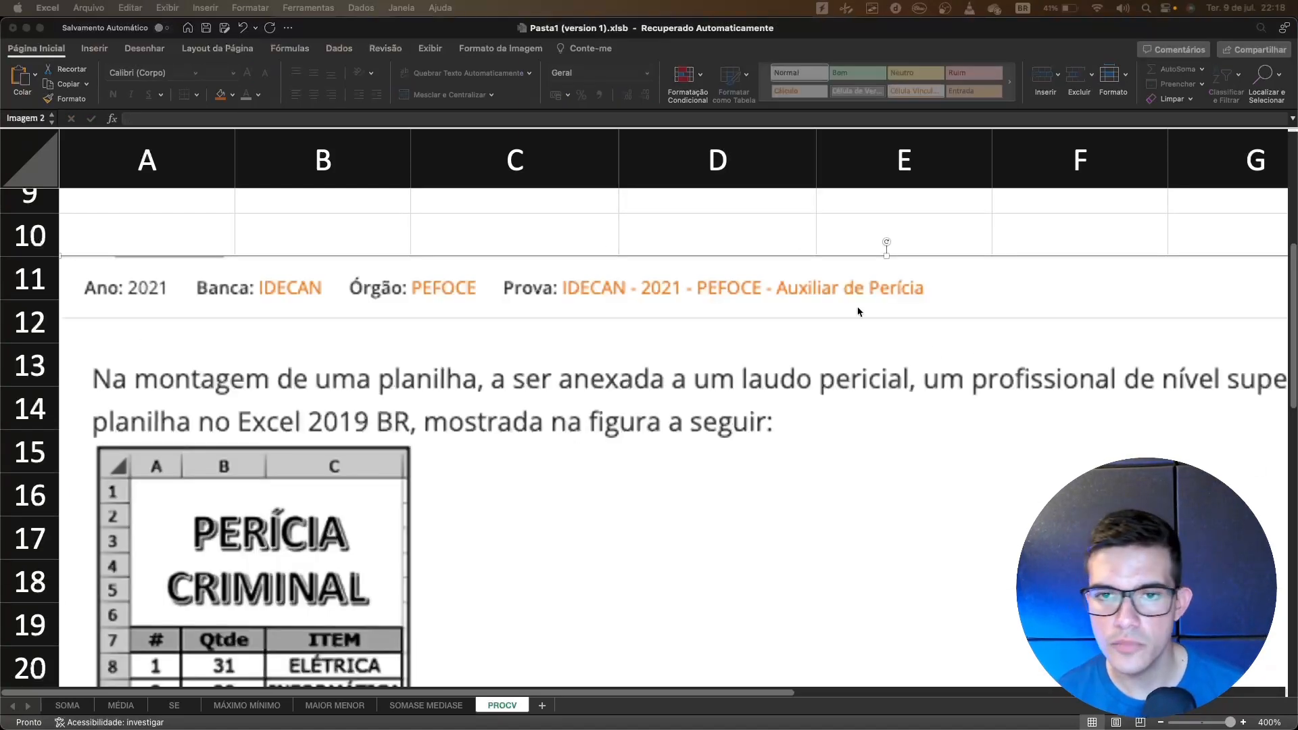
click(736, 233)
scroll(778, 417, down, 5)
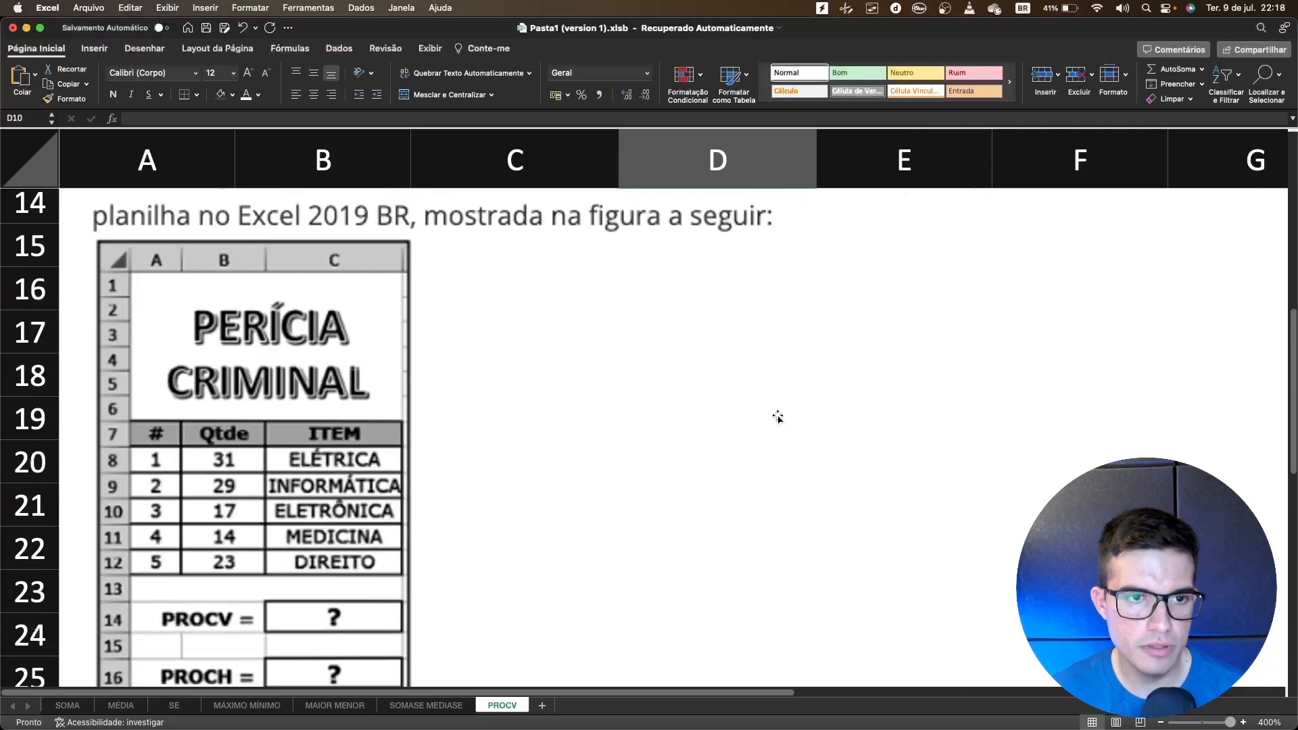
scroll(777, 417, down, 2)
drag(1230, 722, 1221, 722)
Read the exam question's statement, the PERÍCIA CRIMINAL table, the PROCV and PROCH expressions and the answer alternatives
scroll(666, 473, up, 1)
scroll(666, 472, down, 3)
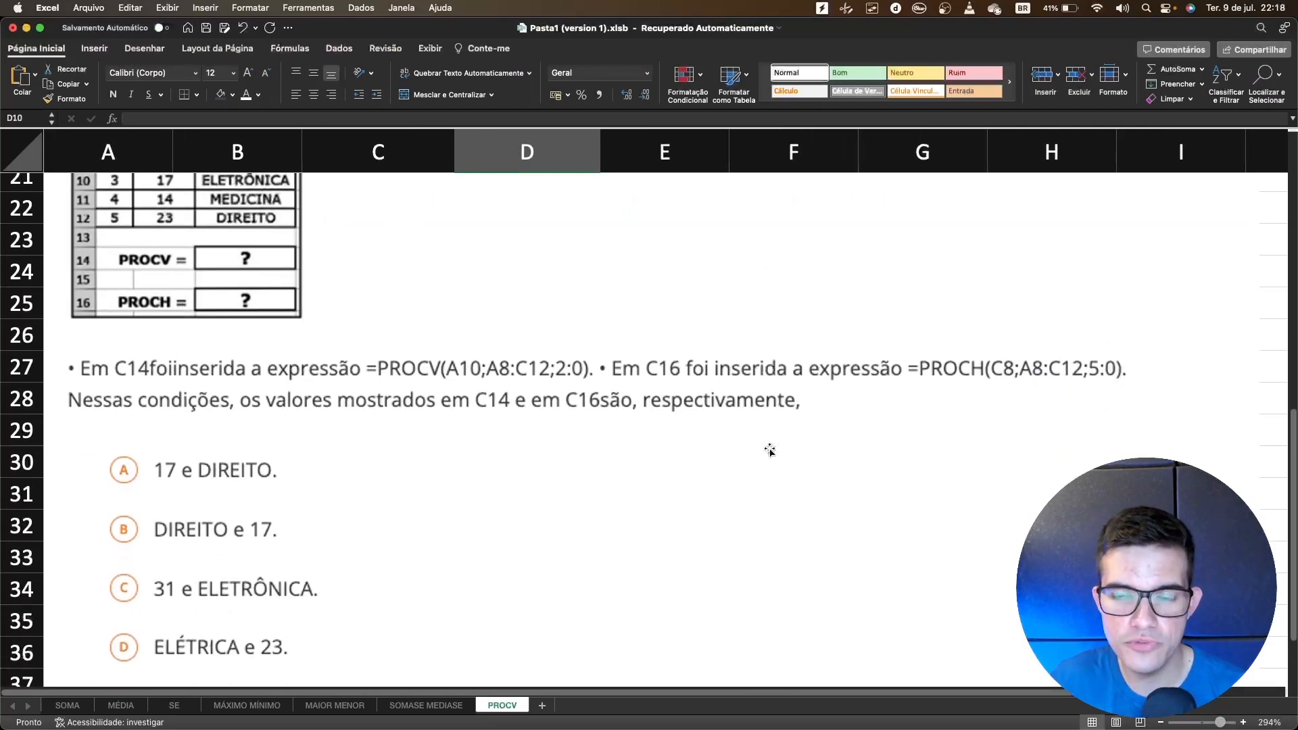
scroll(769, 446, down, 3)
scroll(767, 437, up, 6)
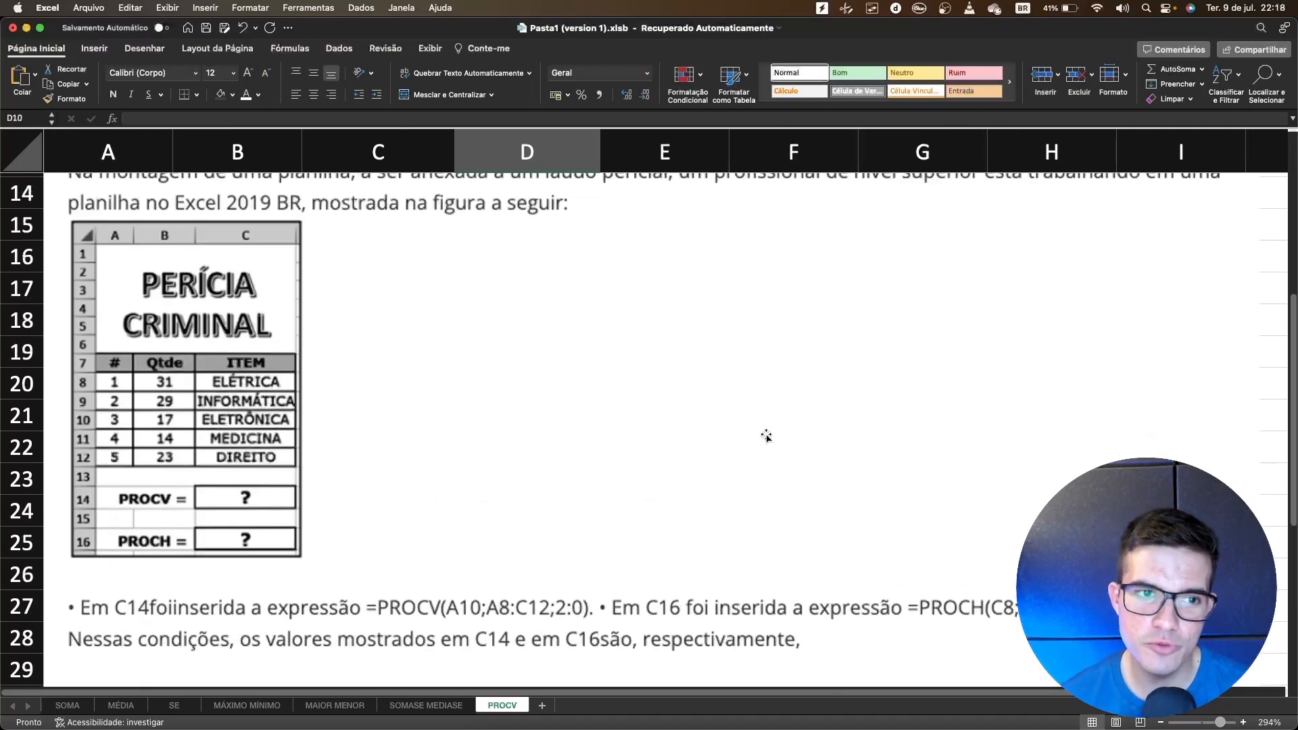
scroll(766, 436, up, 3)
scroll(578, 395, down, 1)
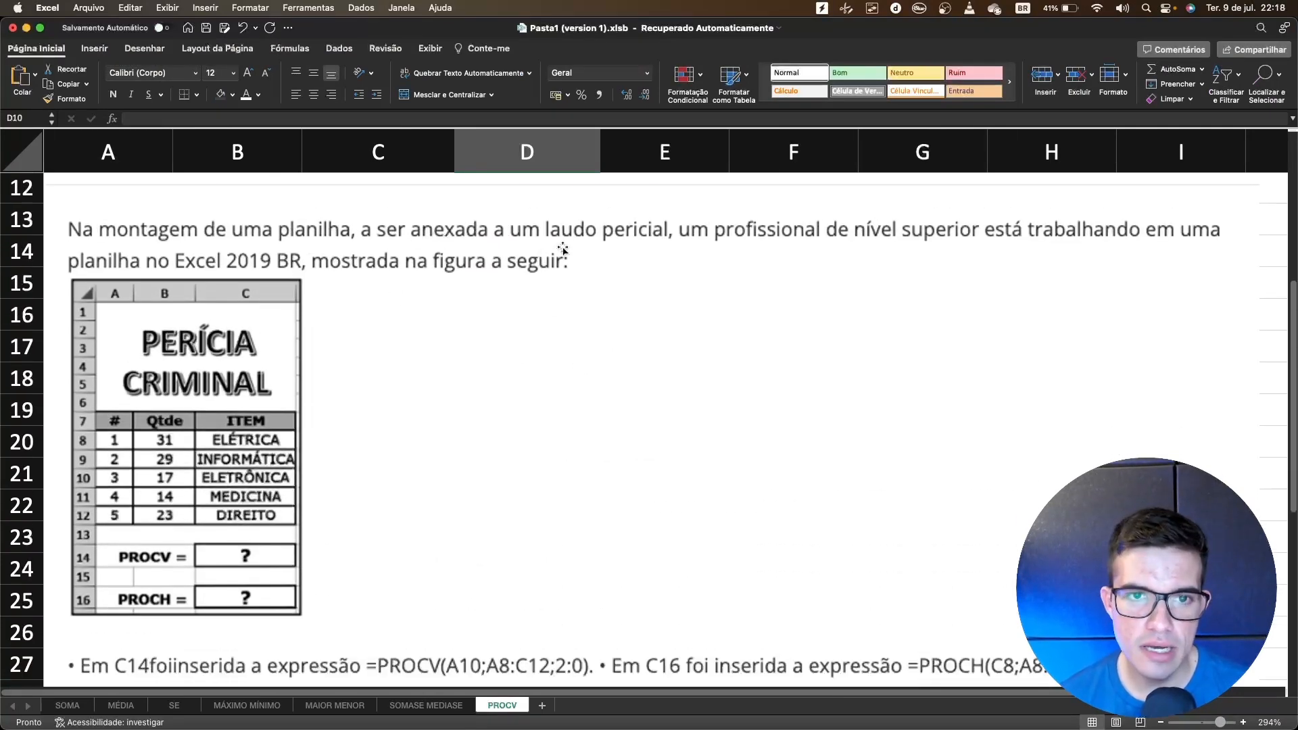
scroll(879, 264, up, 1)
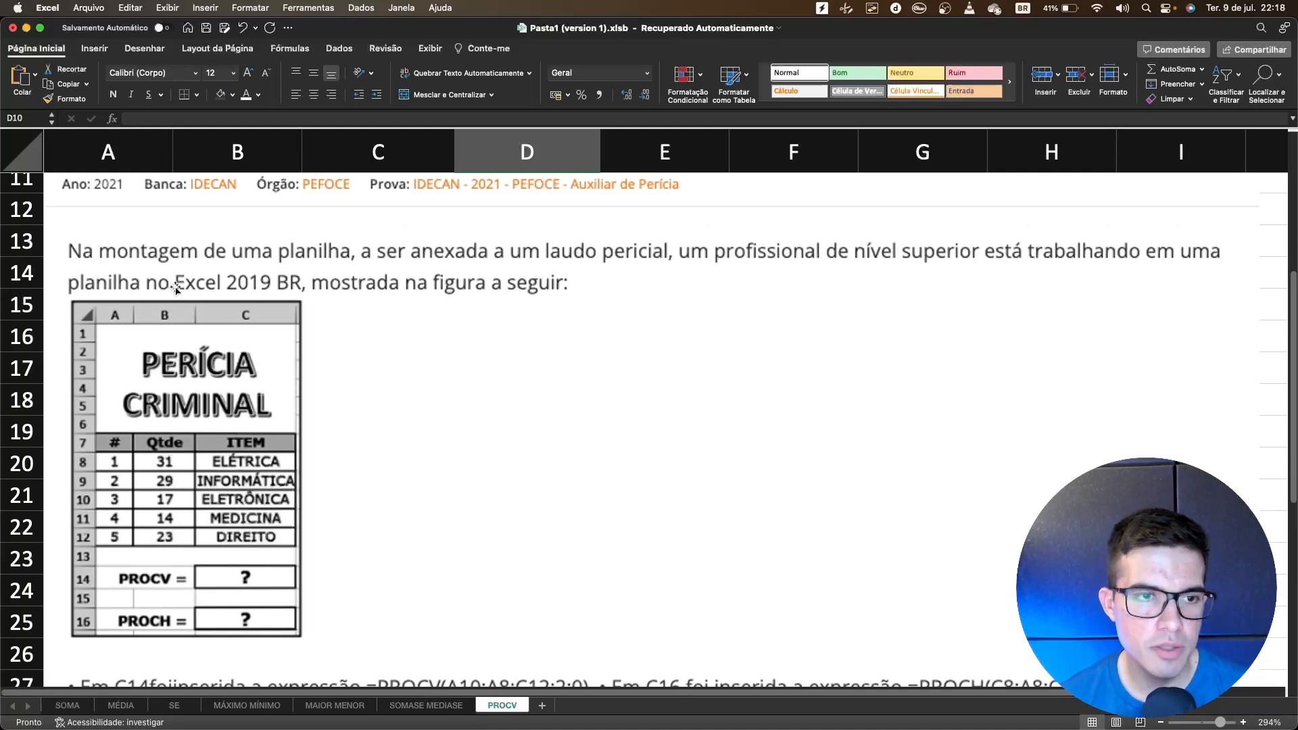
scroll(421, 298, down, 4)
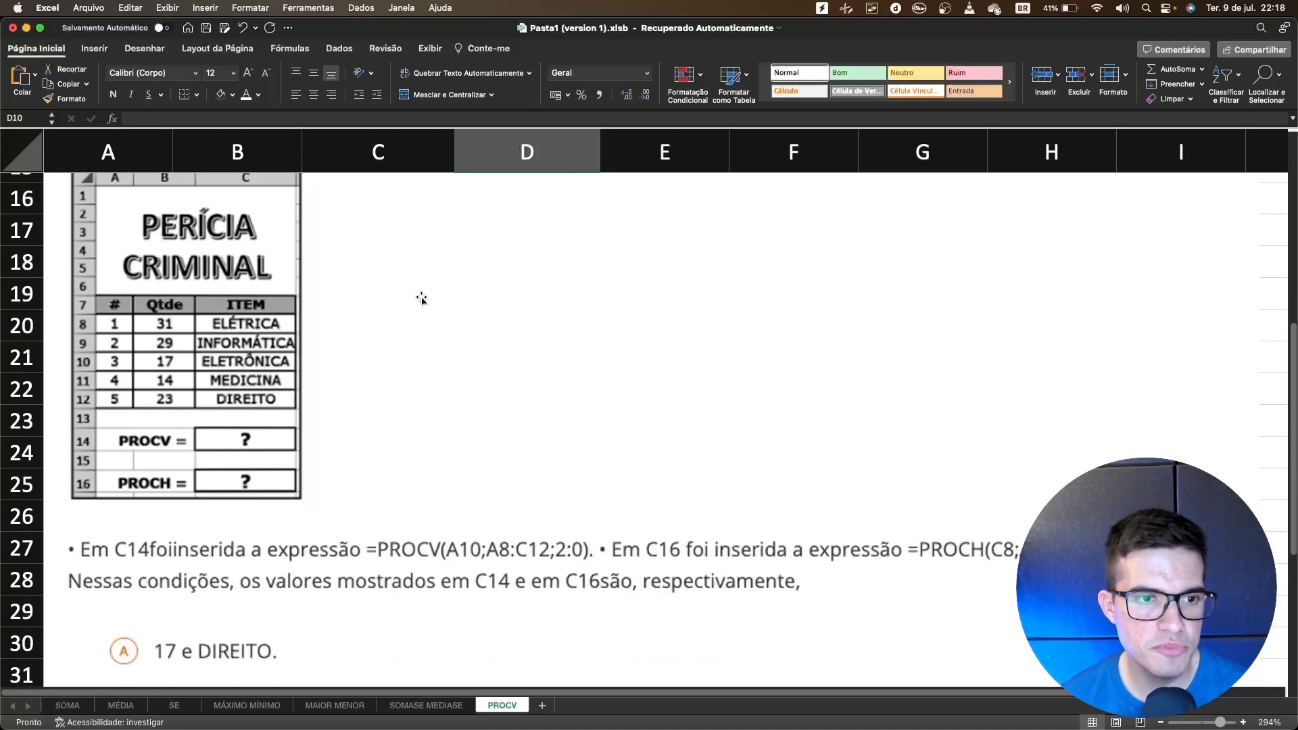
scroll(412, 303, down, 2)
scroll(411, 304, up, 1)
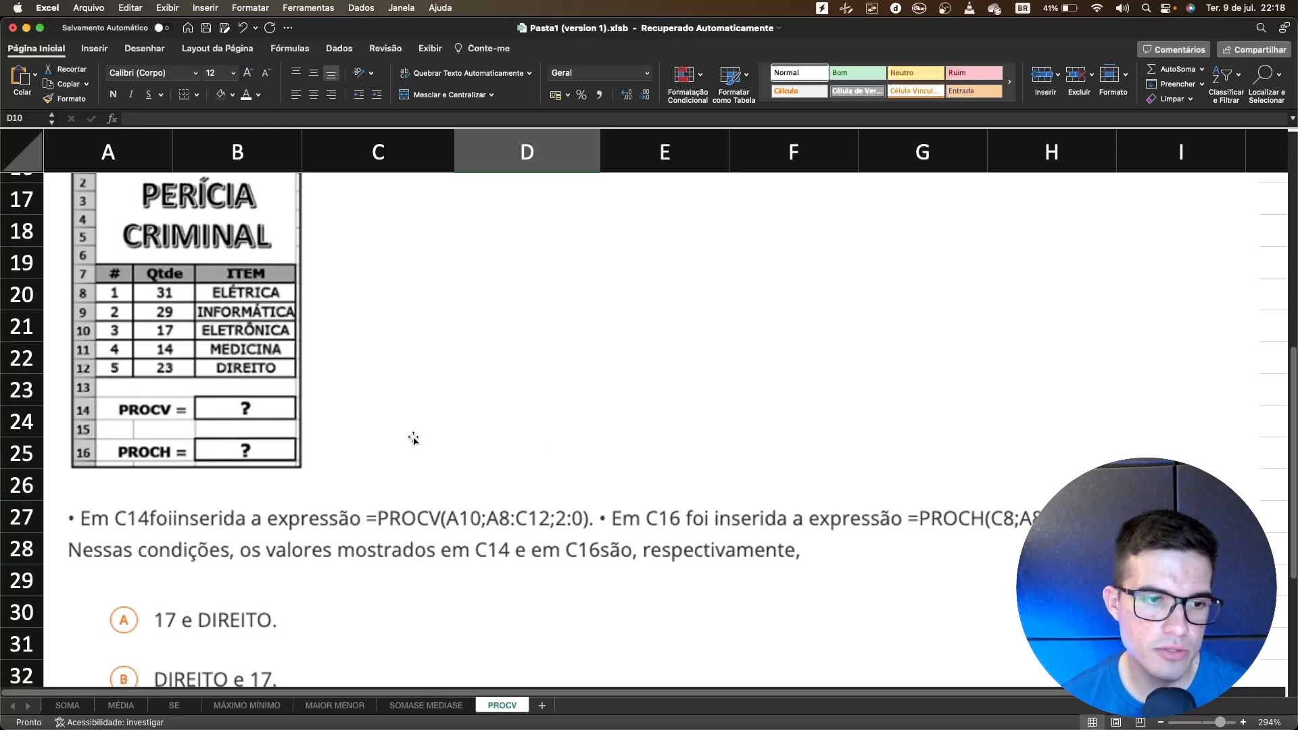
scroll(415, 441, down, 5)
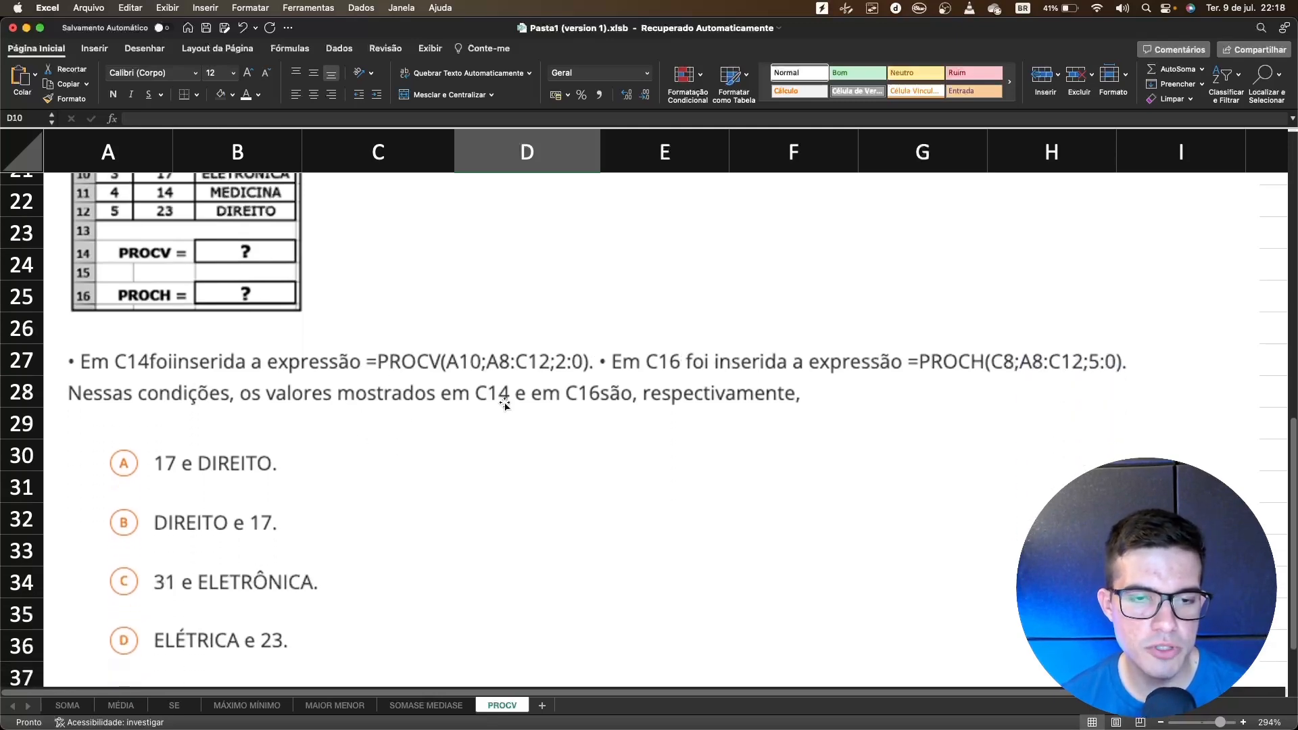
scroll(678, 437, down, 2)
scroll(412, 469, up, 7)
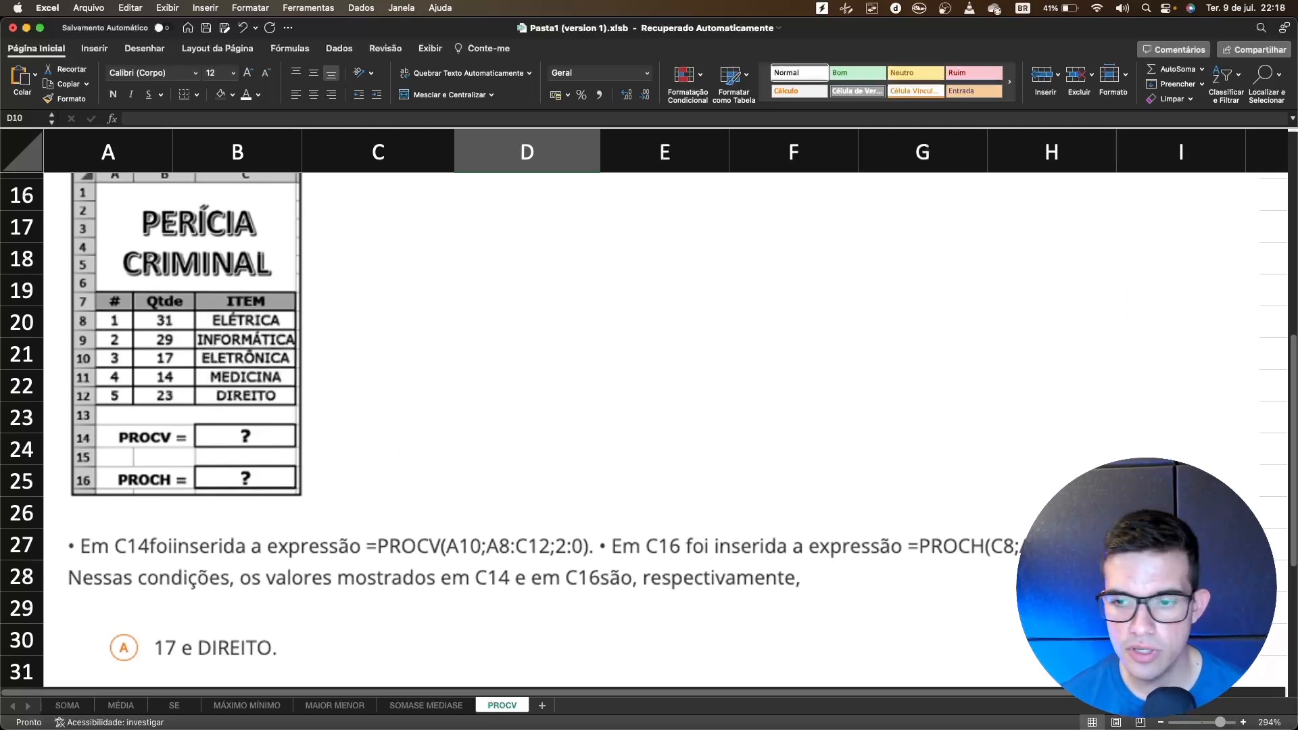
scroll(649, 405, up, 3)
scroll(724, 510, up, 2)
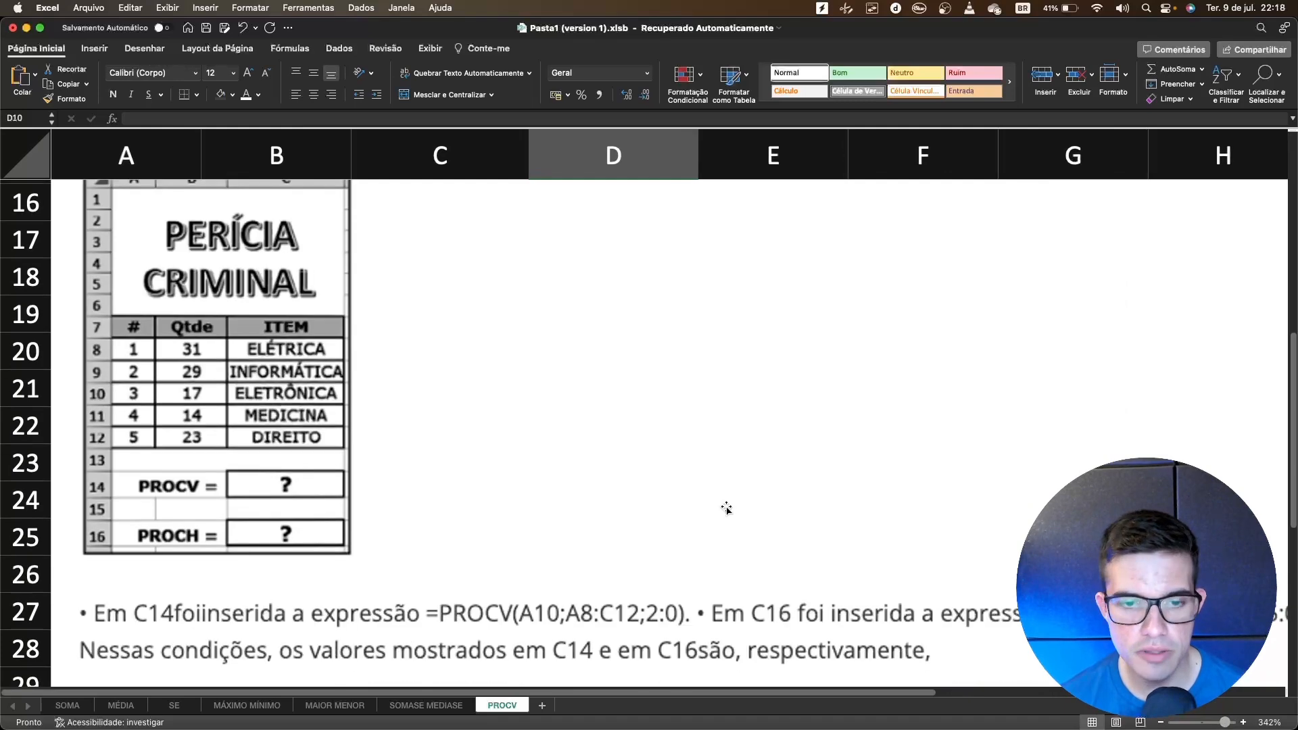
Choose the blue drawing pen and underline A10 in the question's PROCV expression
click(196, 50)
click(144, 48)
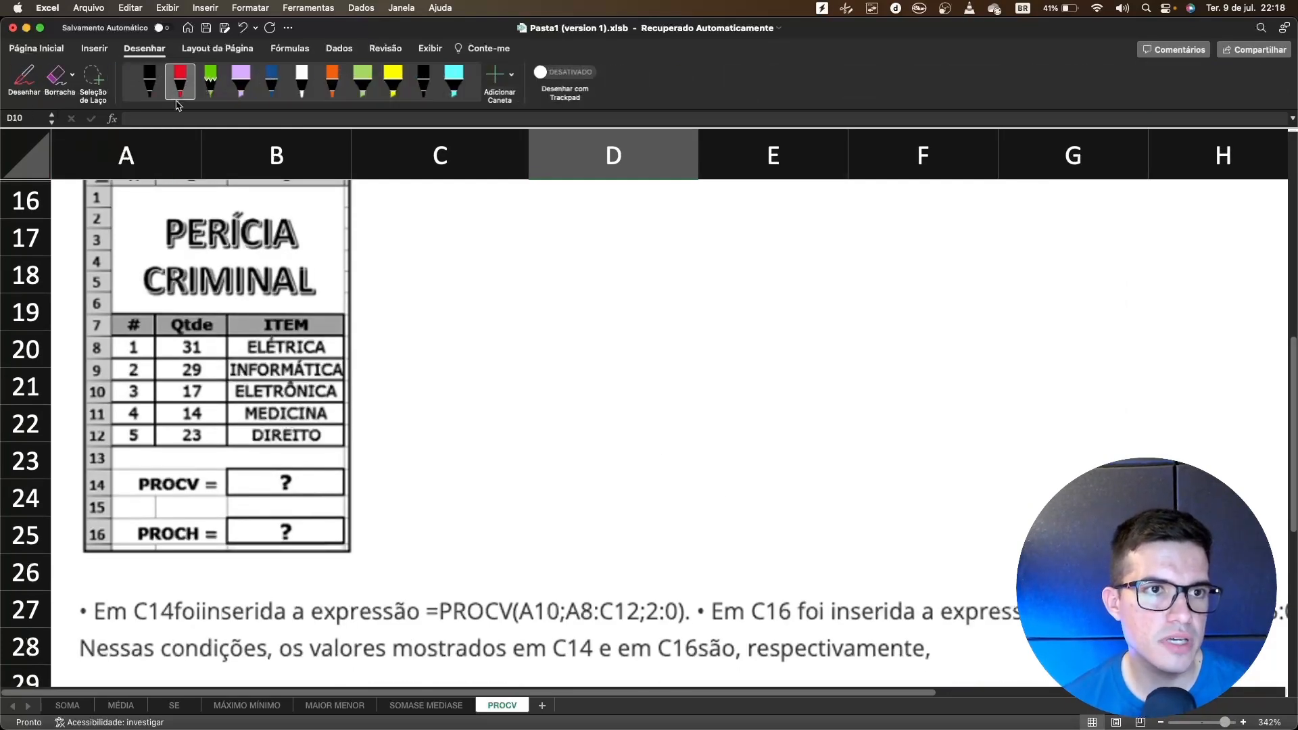
click(271, 80)
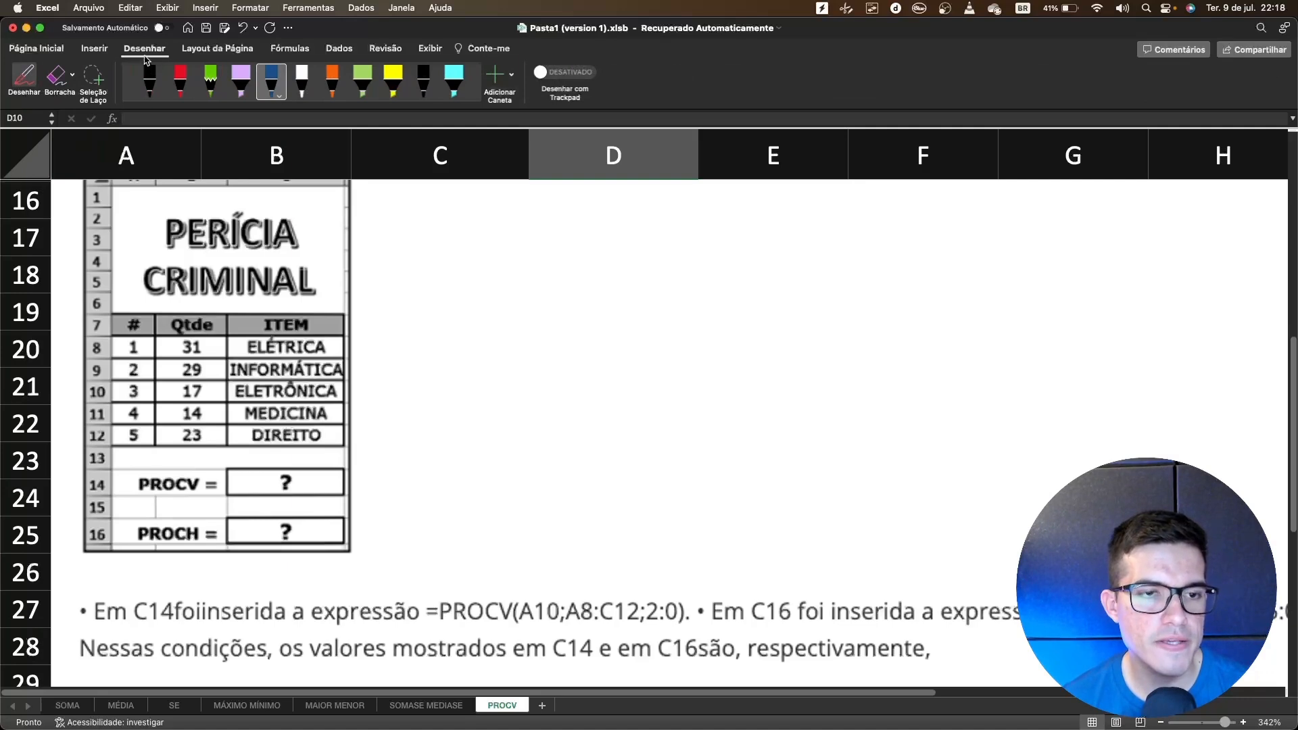
click(144, 59)
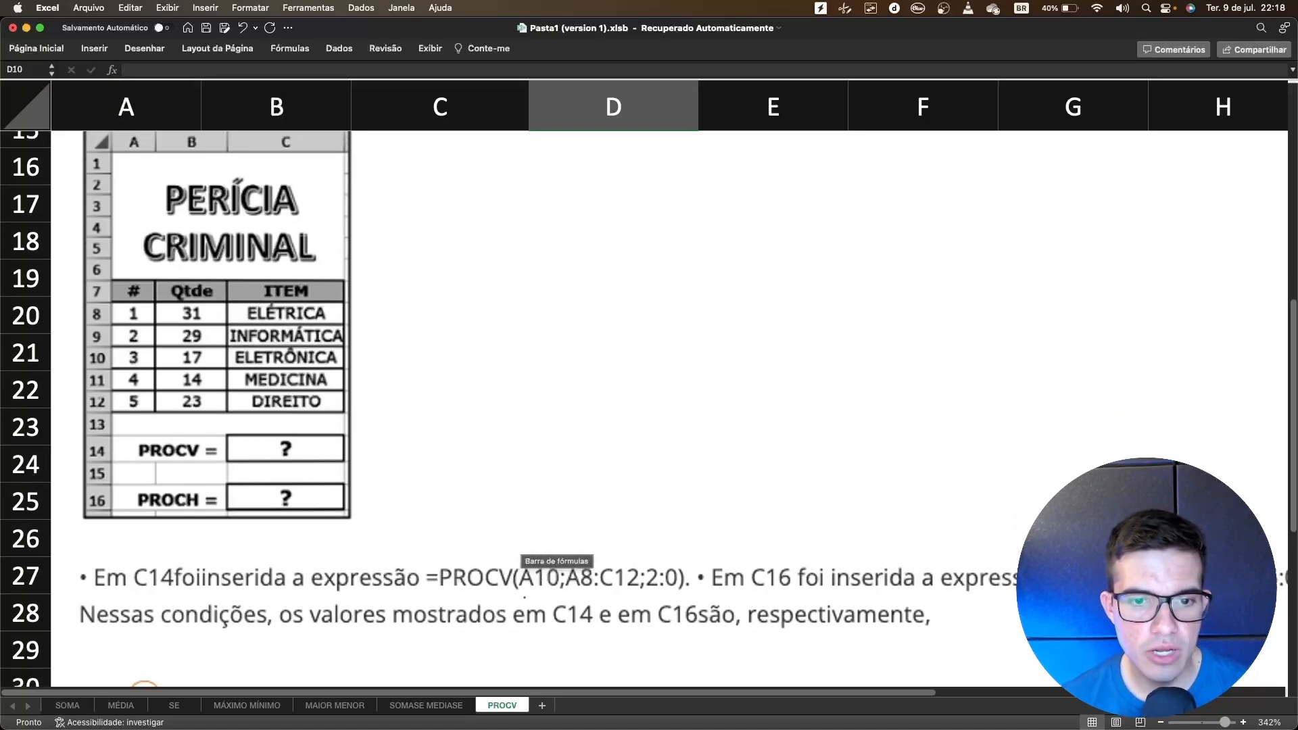
drag(521, 593, 555, 594)
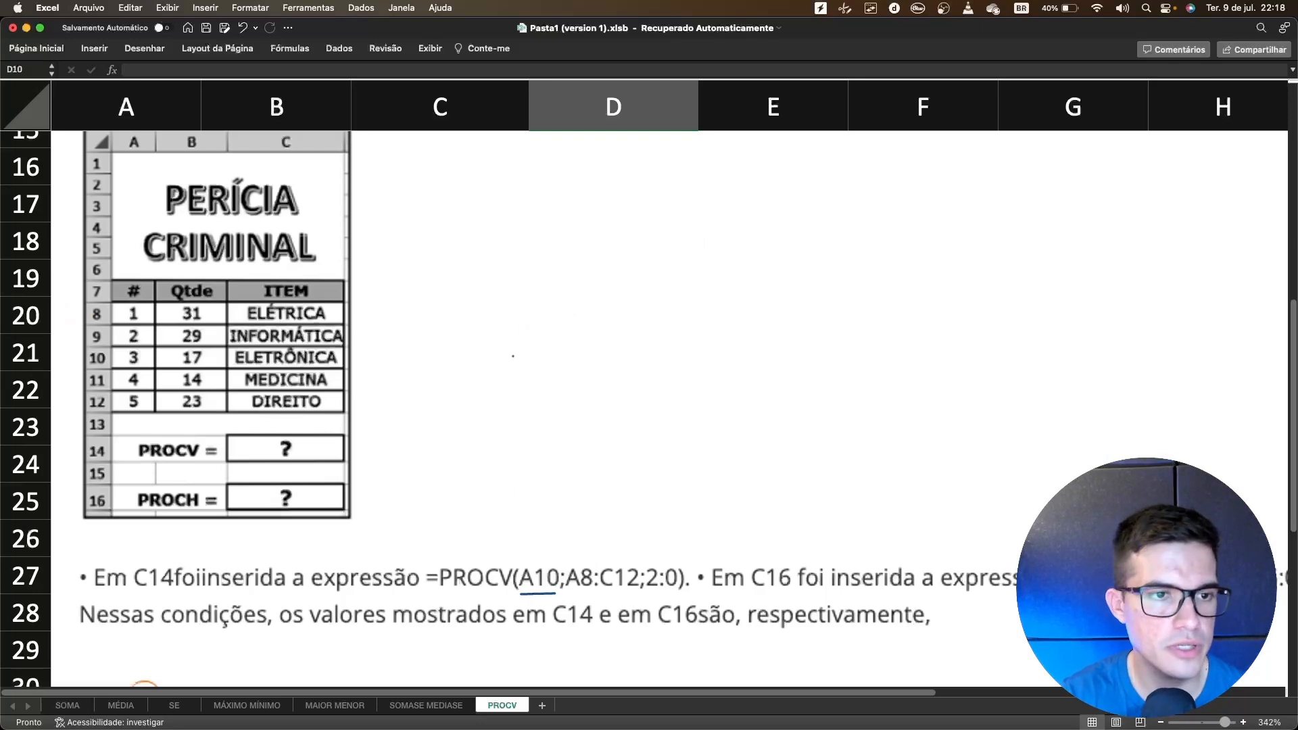
Circle the 3 in row 10 of the pictured table and handwrite A10 = 3 beside it
mouse_move(134, 342)
mouse_down()
mouse_move(111, 352)
mouse_move(153, 357)
mouse_move(137, 343)
mouse_up()
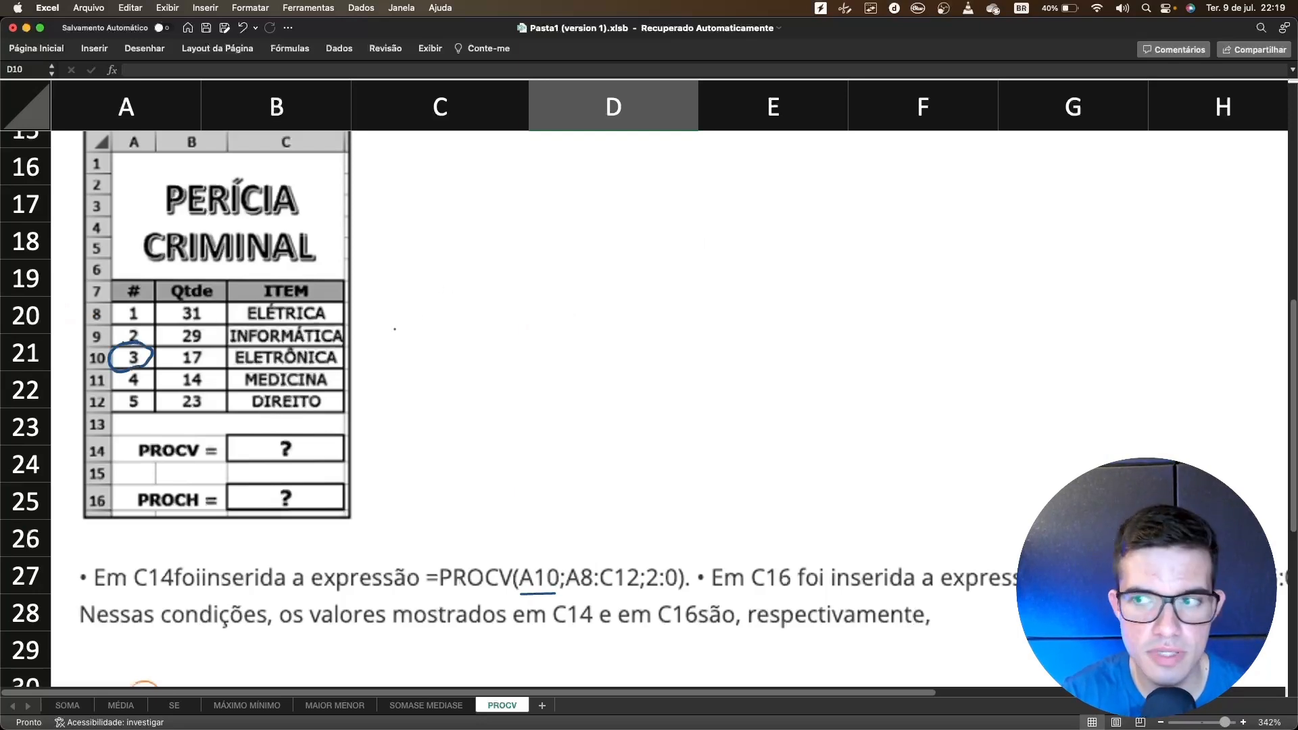
mouse_move(414, 322)
mouse_down()
mouse_move(426, 292)
mouse_move(441, 330)
mouse_move(469, 289)
mouse_move(505, 291)
mouse_up()
mouse_move(492, 307)
mouse_down()
mouse_move(538, 297)
mouse_move(522, 313)
mouse_up()
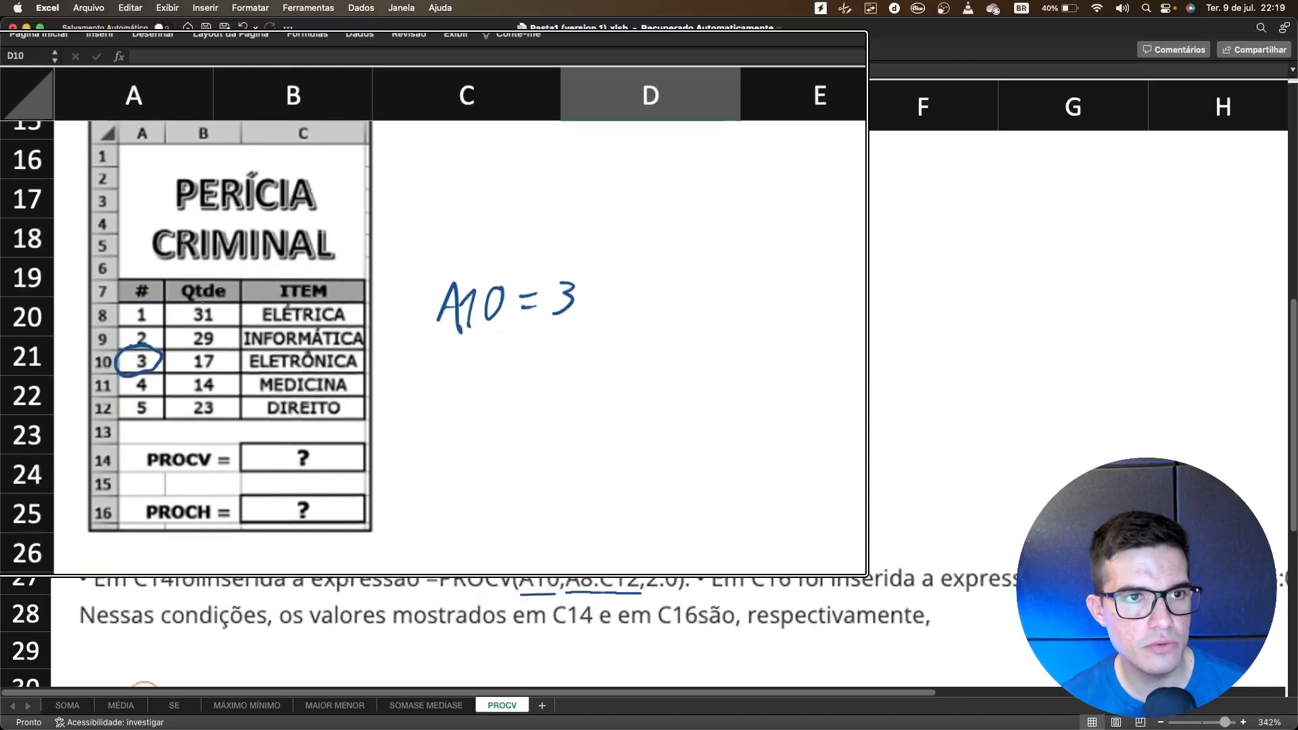
Mark the remaining PROCV arguments: underline A8:C12, 2 and 0, box that range in the pictured table and circle its column B header
mouse_move(226, 301)
mouse_down()
mouse_move(114, 301)
mouse_move(115, 414)
mouse_move(371, 408)
mouse_move(378, 297)
mouse_up()
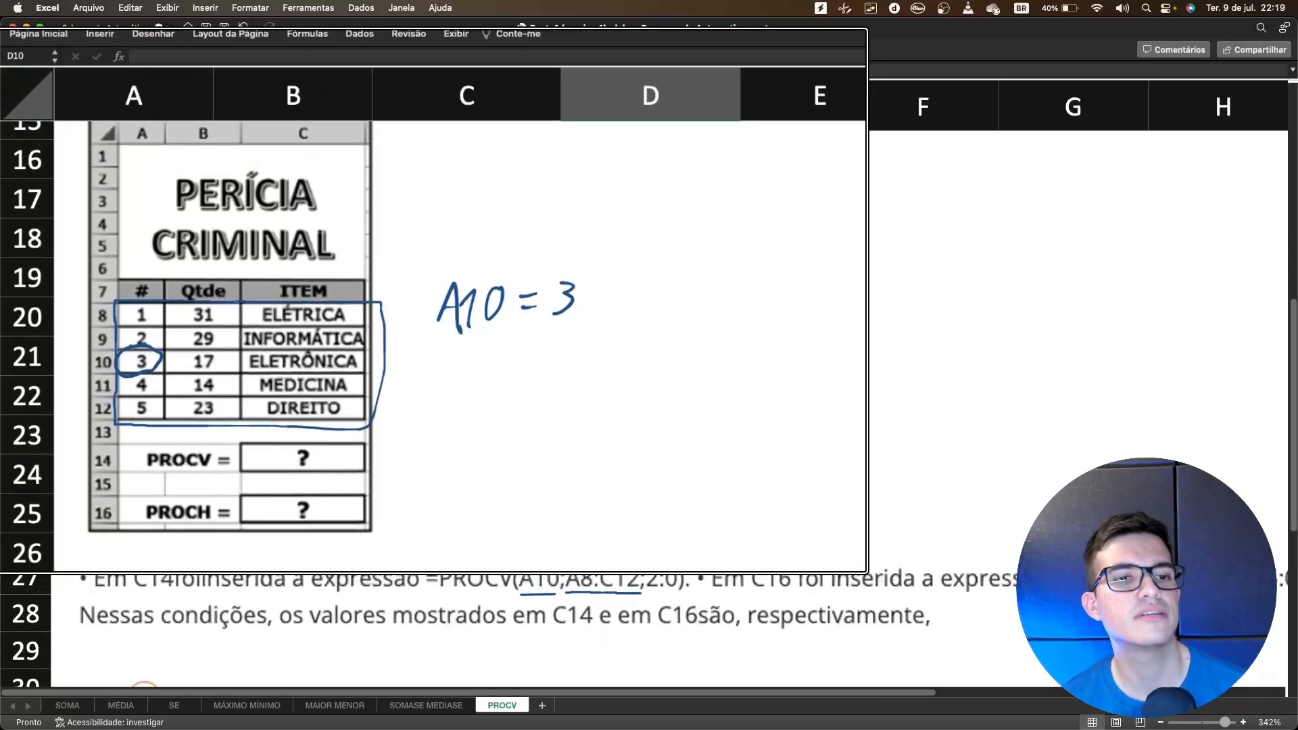
scroll(434, 321, down, 1)
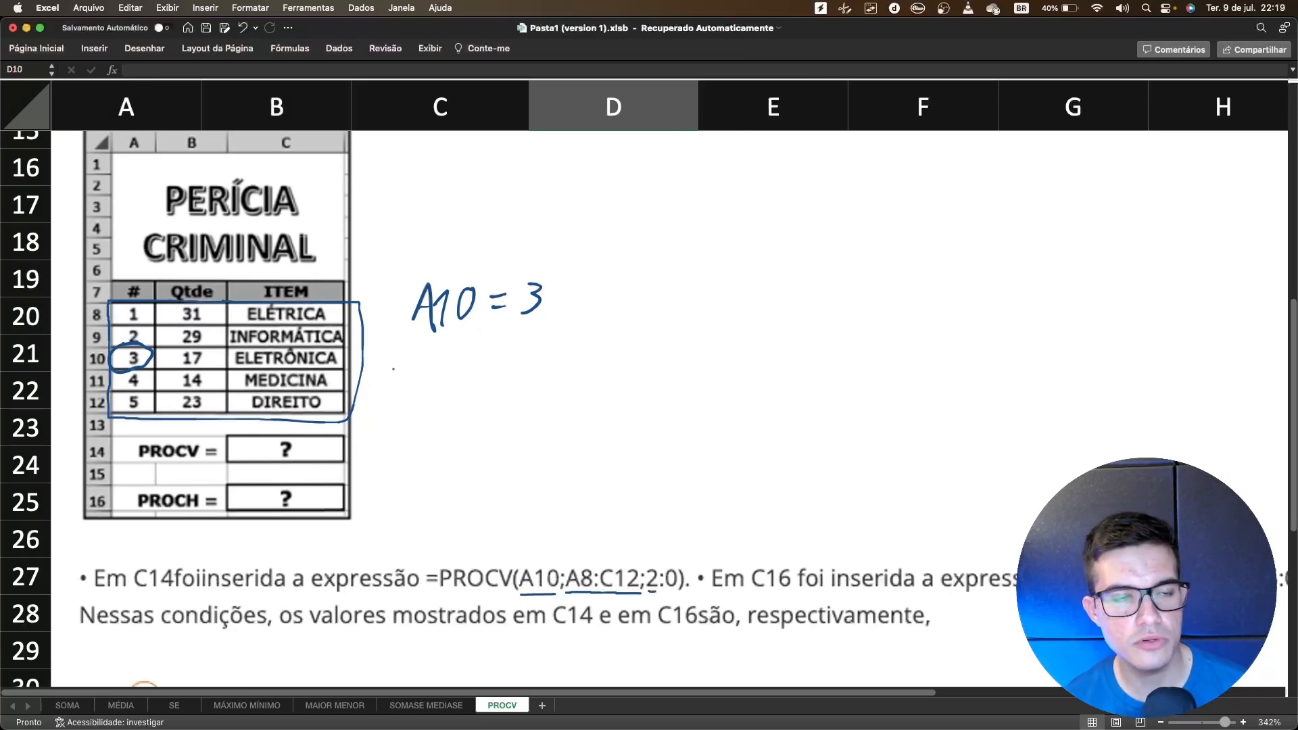
mouse_move(214, 134)
mouse_down()
mouse_move(179, 132)
mouse_move(173, 152)
mouse_move(219, 139)
mouse_move(203, 131)
mouse_up()
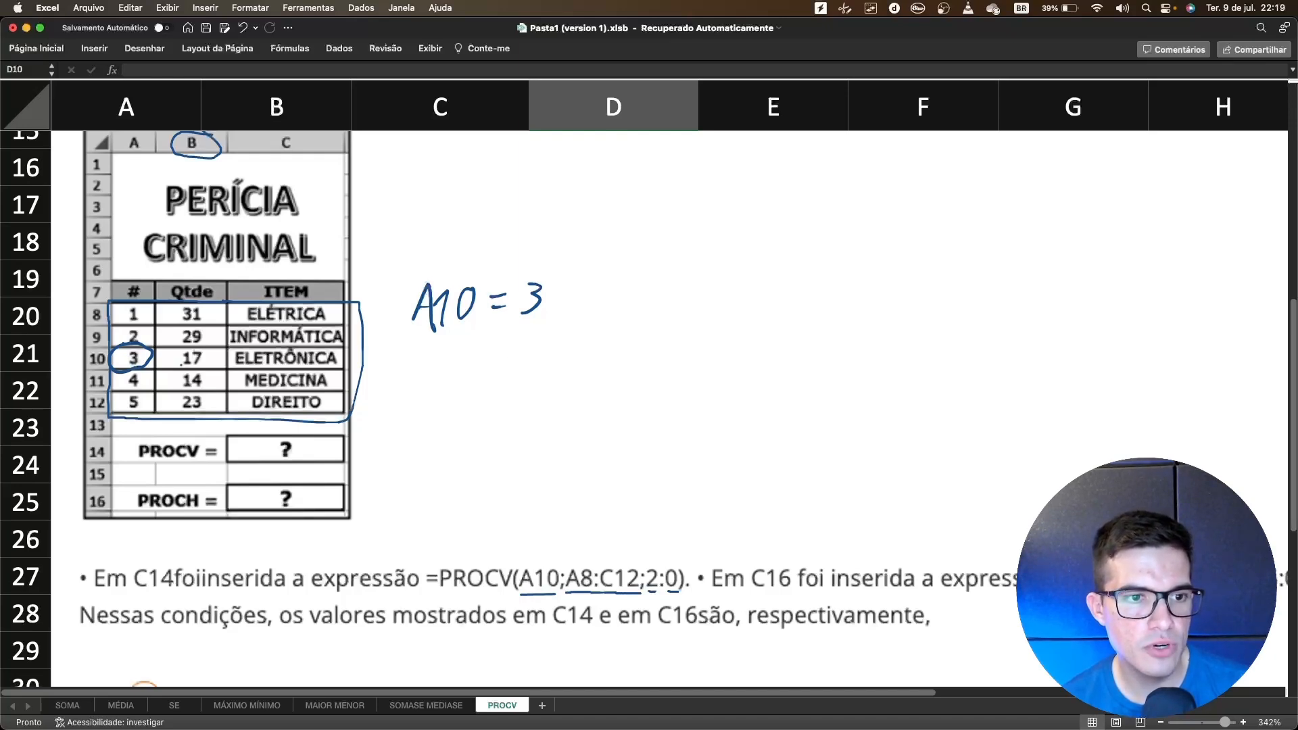
Underline the 17 in row 10 of the pictured table and handwrite 17 in the PROCV result box
drag(181, 364, 206, 365)
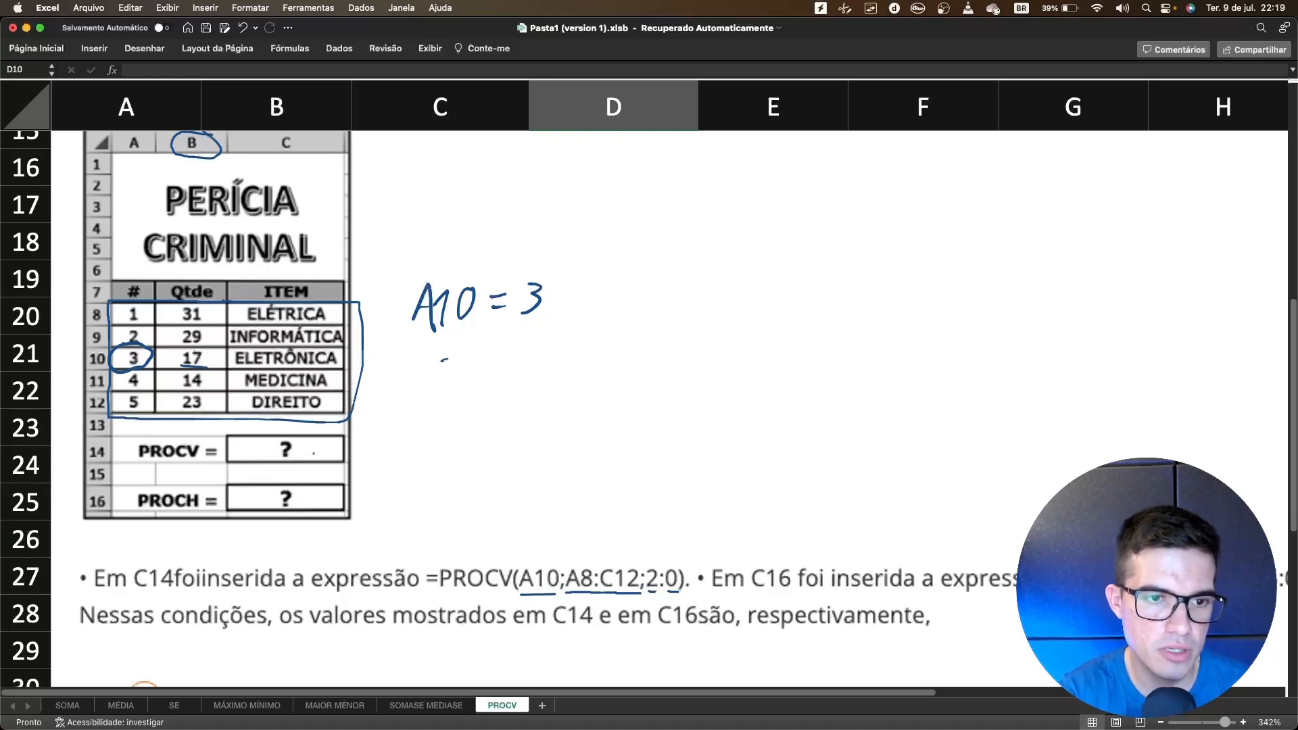
mouse_move(289, 447)
mouse_down()
mouse_move(304, 460)
mouse_move(325, 439)
mouse_move(317, 461)
mouse_up()
drag(311, 451, 330, 451)
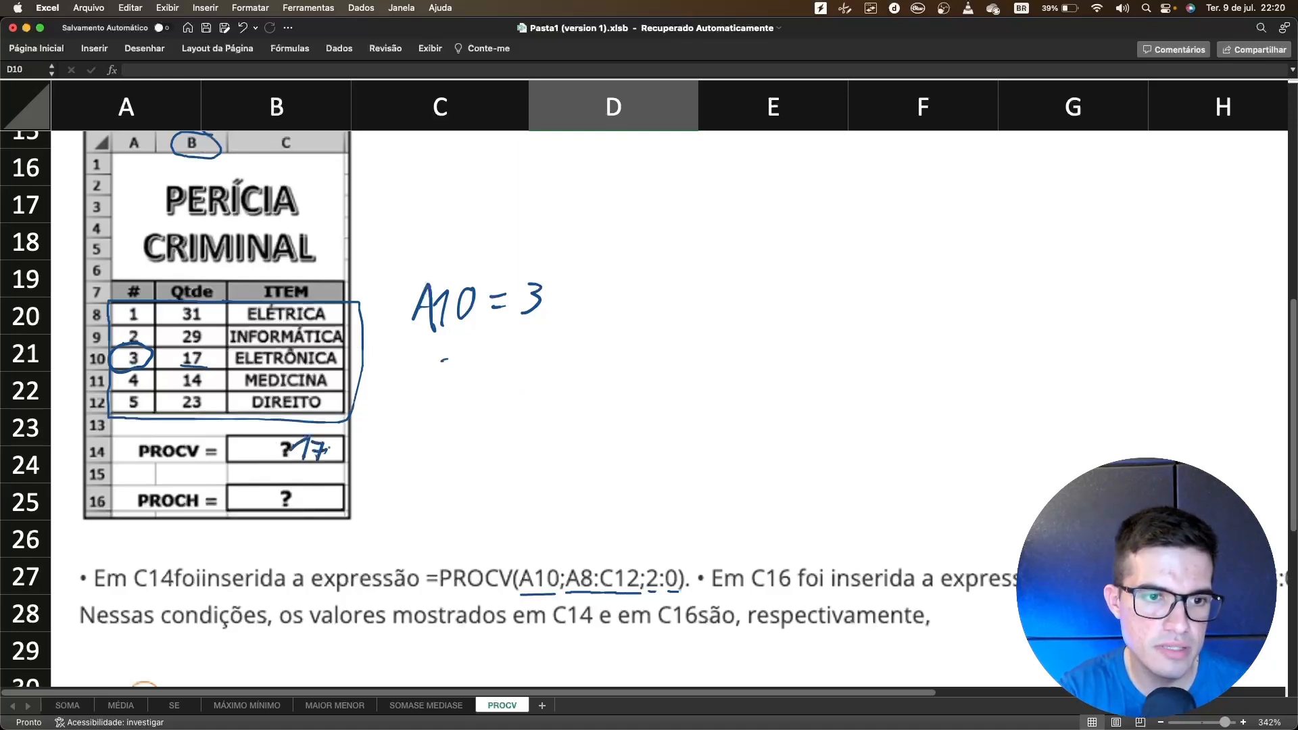
Underline the 17 in answer alternative A of the question
scroll(372, 419, down, 10)
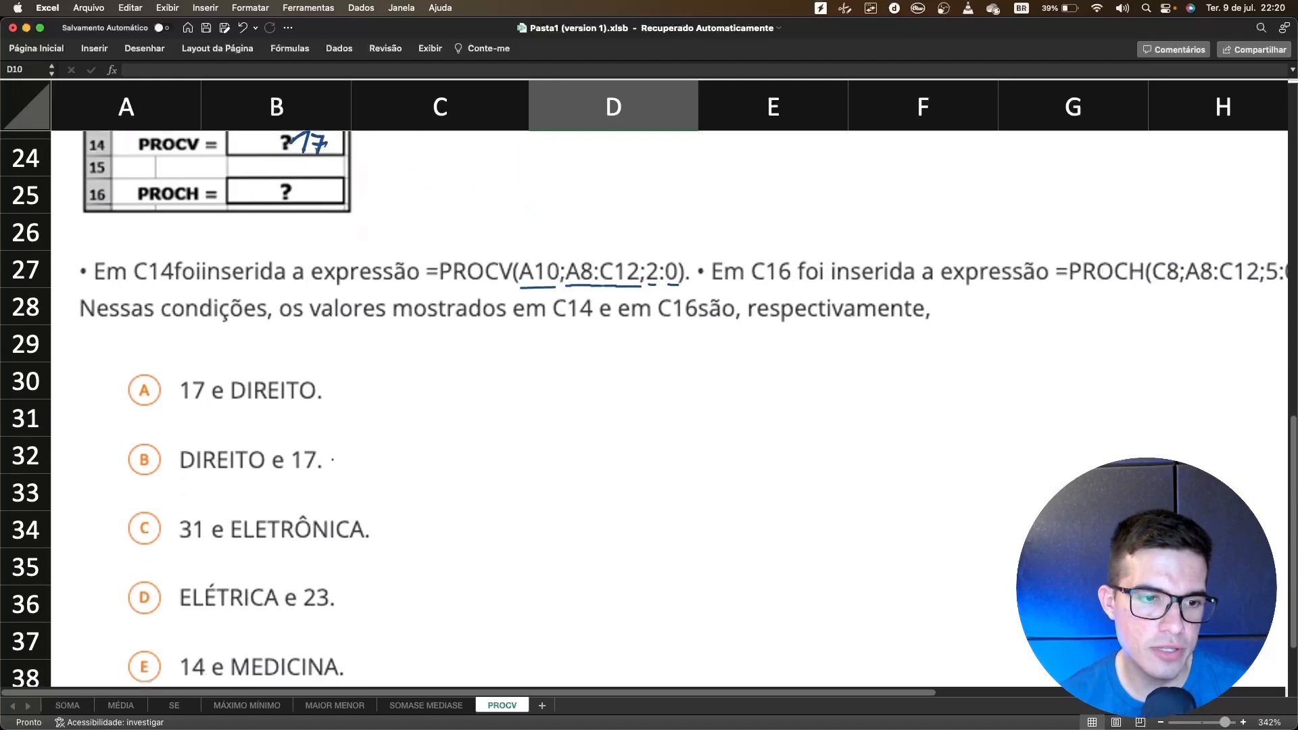
scroll(290, 436, up, 1)
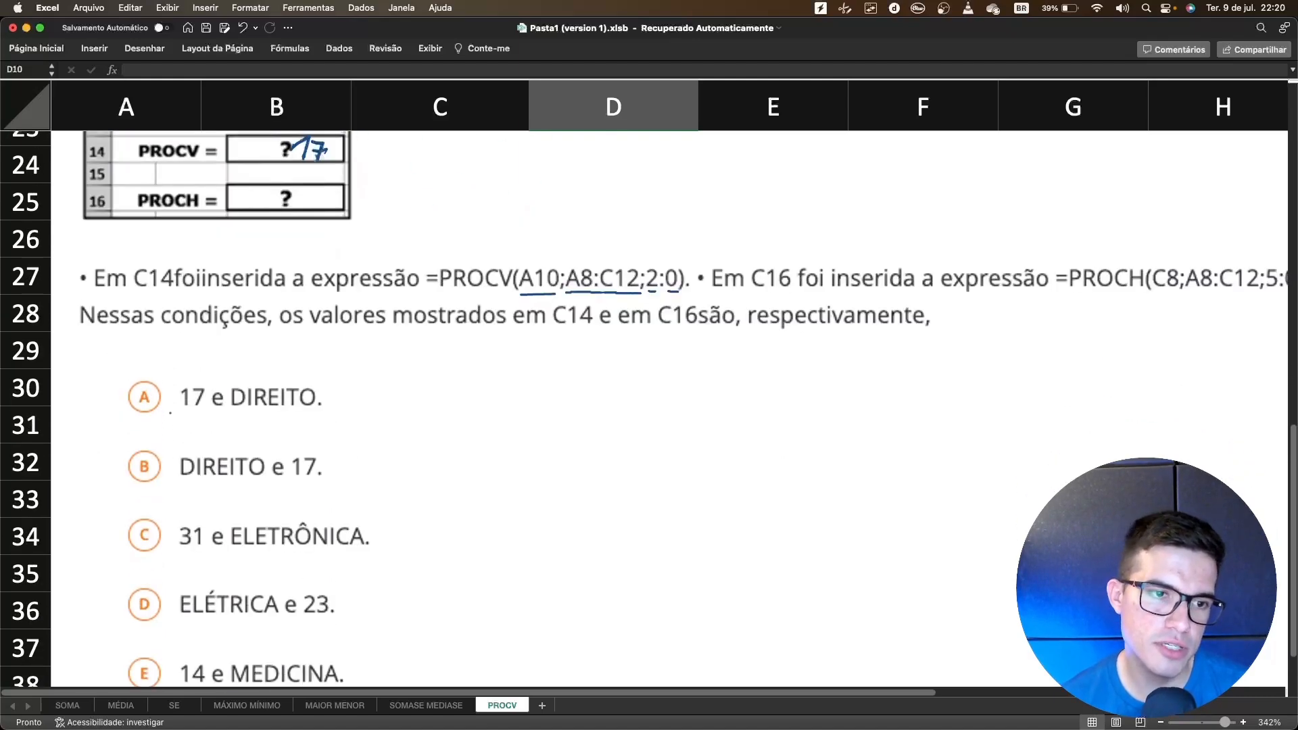
drag(171, 413, 209, 415)
Underline ELÉTRICA in row 8 of the pictured table as the PROCH lookup value C8
scroll(430, 407, up, 2)
scroll(430, 407, up, 3)
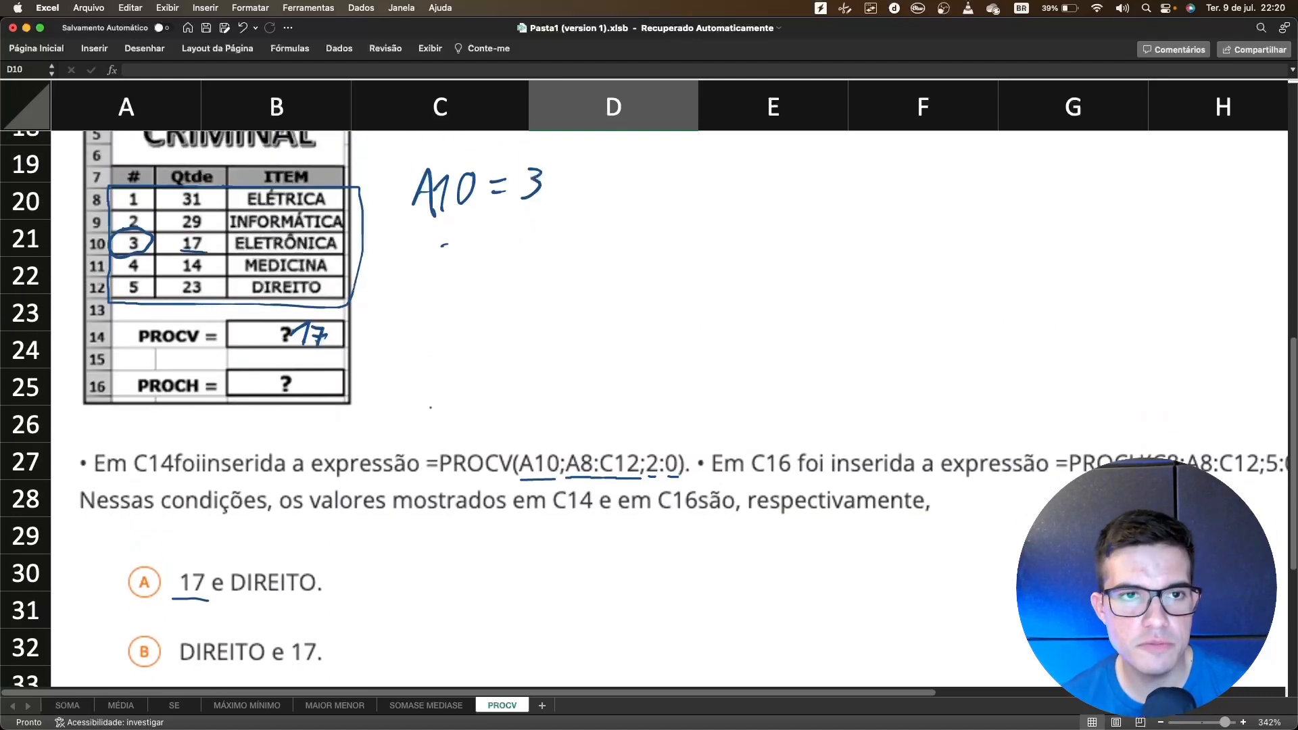
mouse_move(716, 693)
mouse_down()
mouse_move(790, 696)
mouse_move(739, 700)
mouse_up()
scroll(741, 700, up, 3)
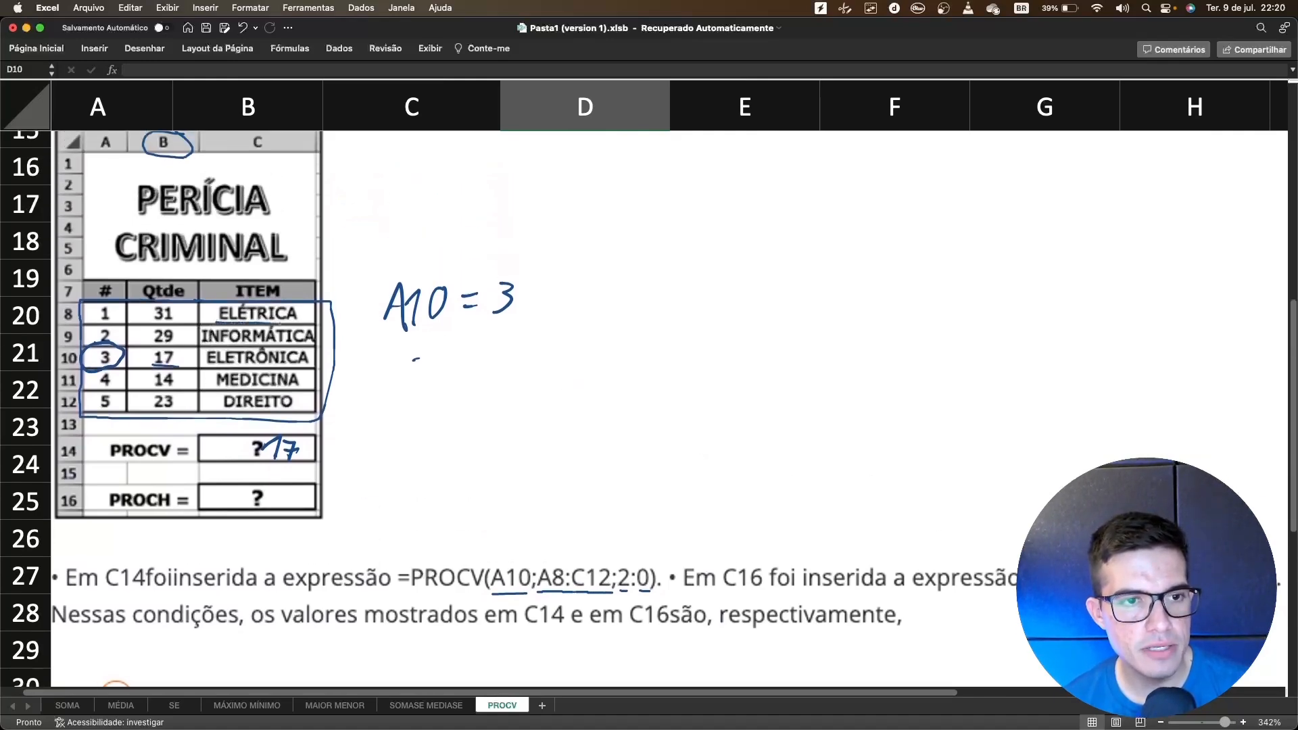
Highlight in yellow ELÉTRICA in row 8 of the pictured table and =PROCH with its C8 argument in the question
click(144, 48)
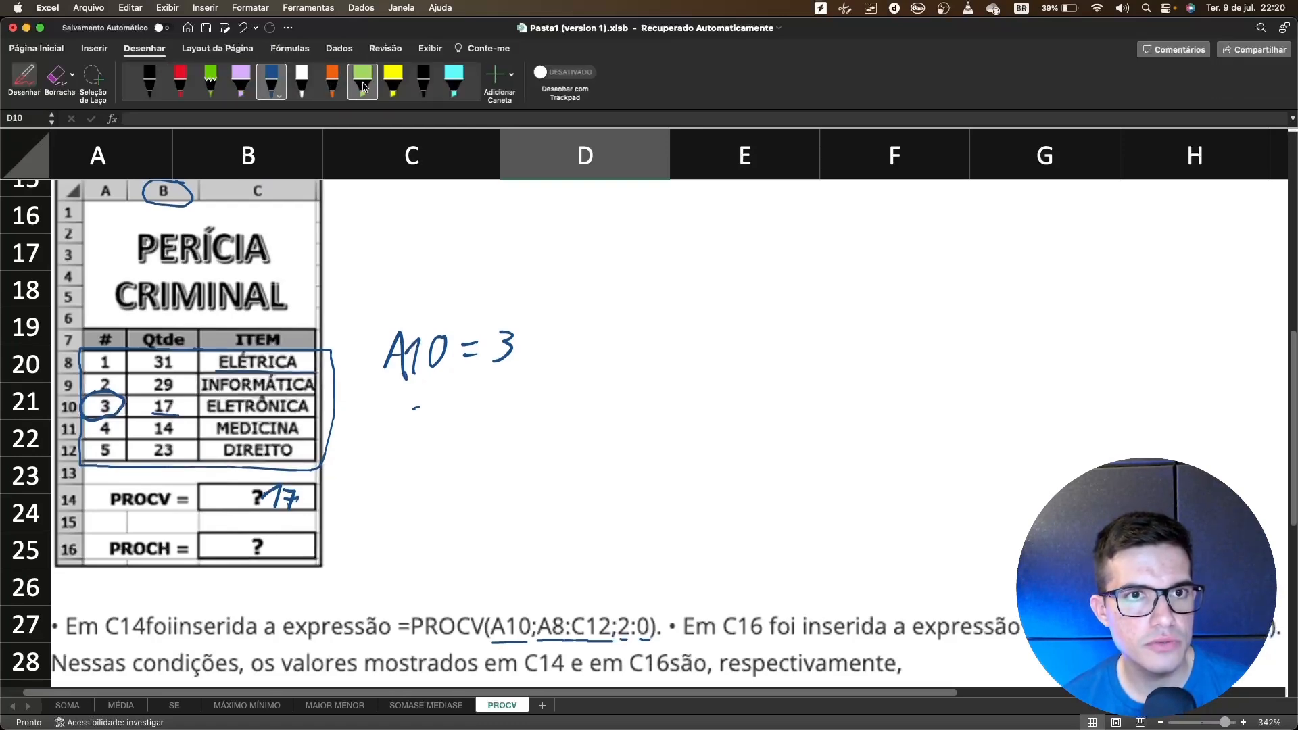
click(393, 82)
drag(211, 359, 302, 360)
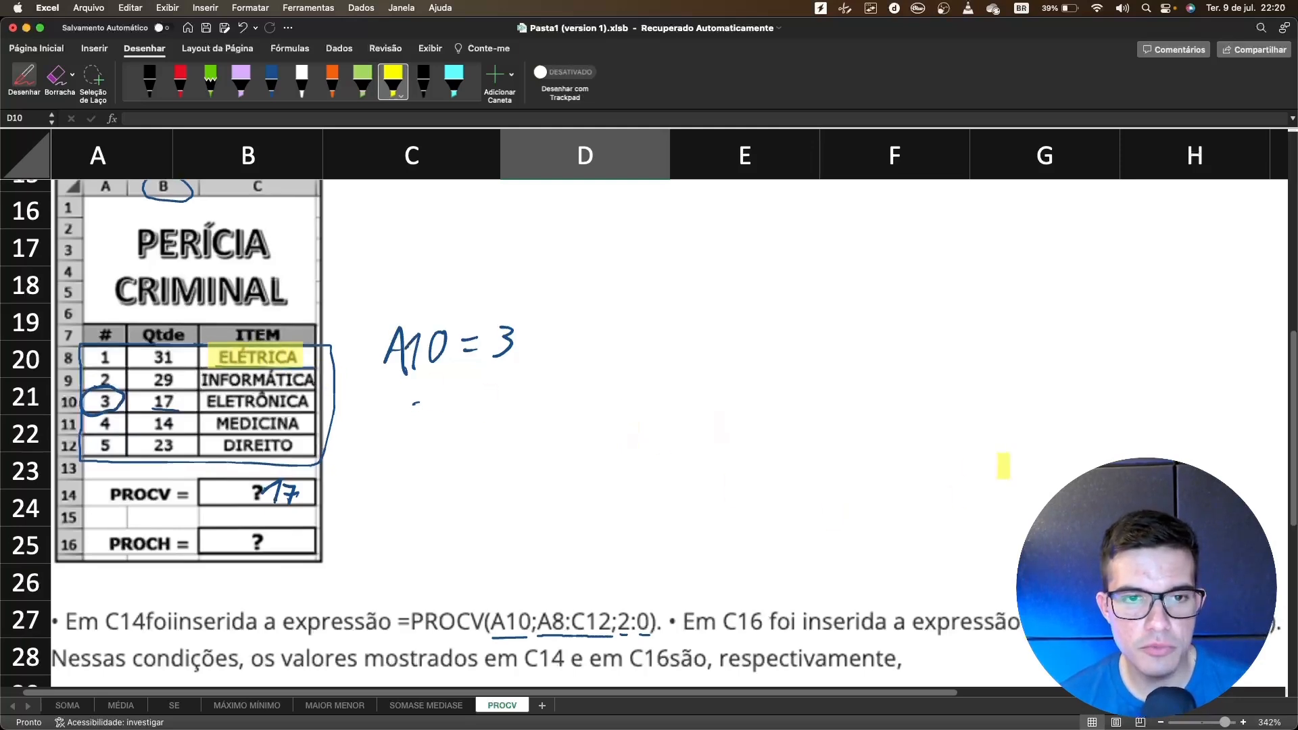
scroll(1004, 464, down, 1)
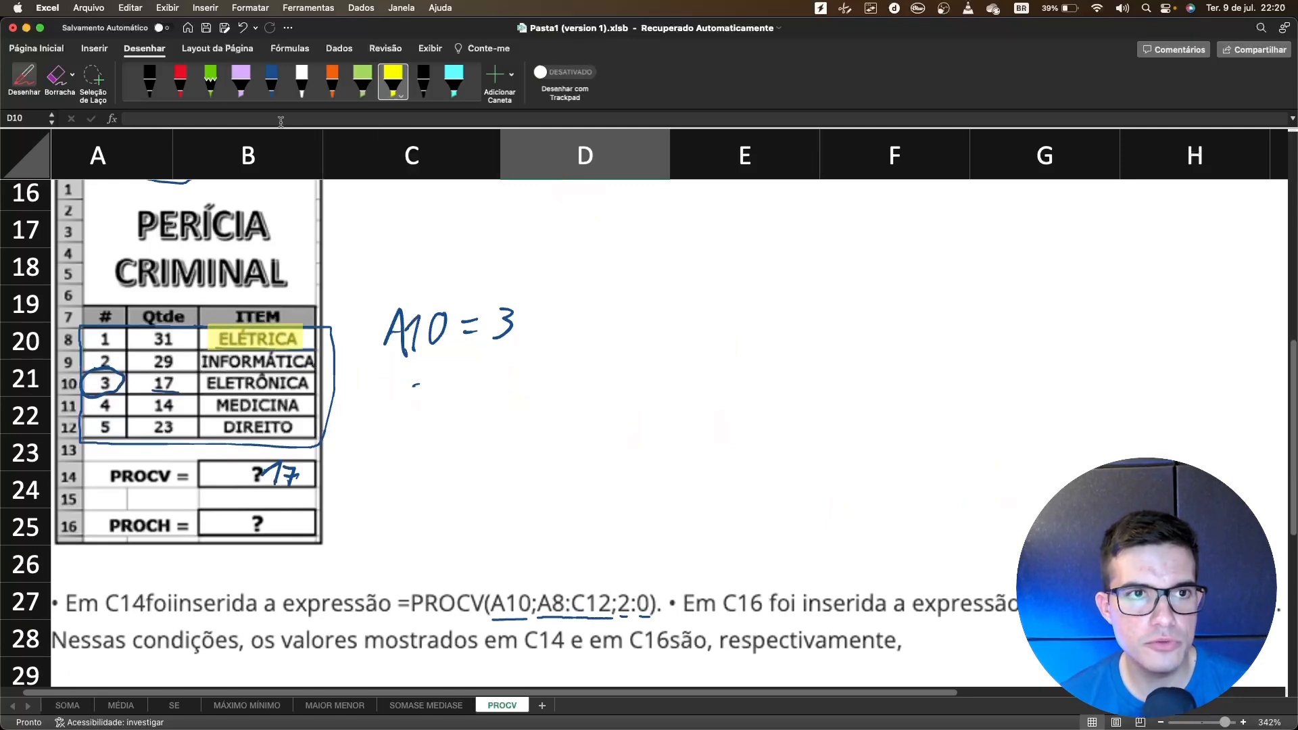
Handwrite C8 = ELÉTRICA in orange beside the pictured table, below the A10 = 3 note
click(332, 80)
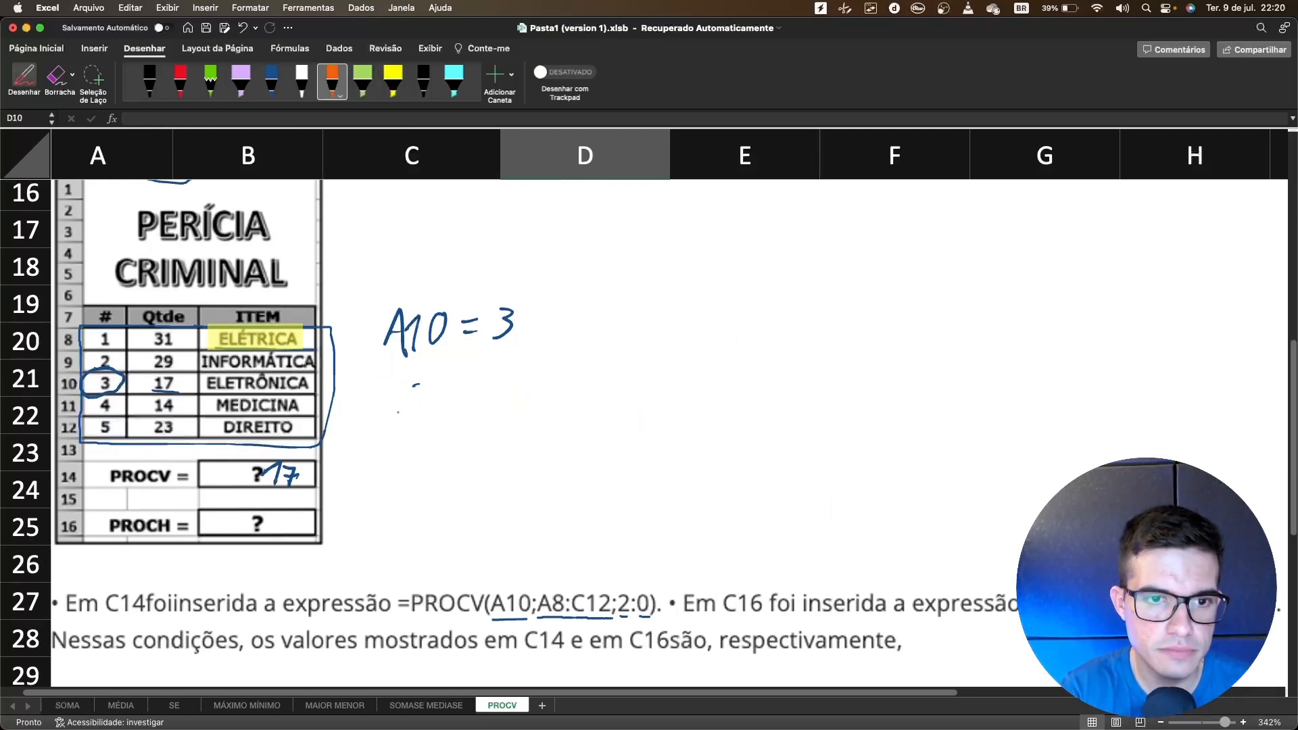
mouse_move(411, 403)
mouse_down()
mouse_move(405, 439)
mouse_move(426, 407)
mouse_move(474, 427)
mouse_move(493, 395)
mouse_up()
mouse_move(479, 418)
mouse_down()
mouse_move(507, 420)
mouse_move(519, 391)
mouse_move(522, 419)
mouse_up()
mouse_move(519, 384)
mouse_down()
mouse_move(527, 376)
mouse_move(528, 422)
mouse_move(550, 388)
mouse_up()
mouse_move(543, 389)
mouse_down()
mouse_move(544, 417)
mouse_move(559, 410)
mouse_up()
mouse_move(565, 387)
mouse_down()
mouse_move(562, 410)
mouse_move(573, 408)
mouse_up()
drag(583, 407, 602, 397)
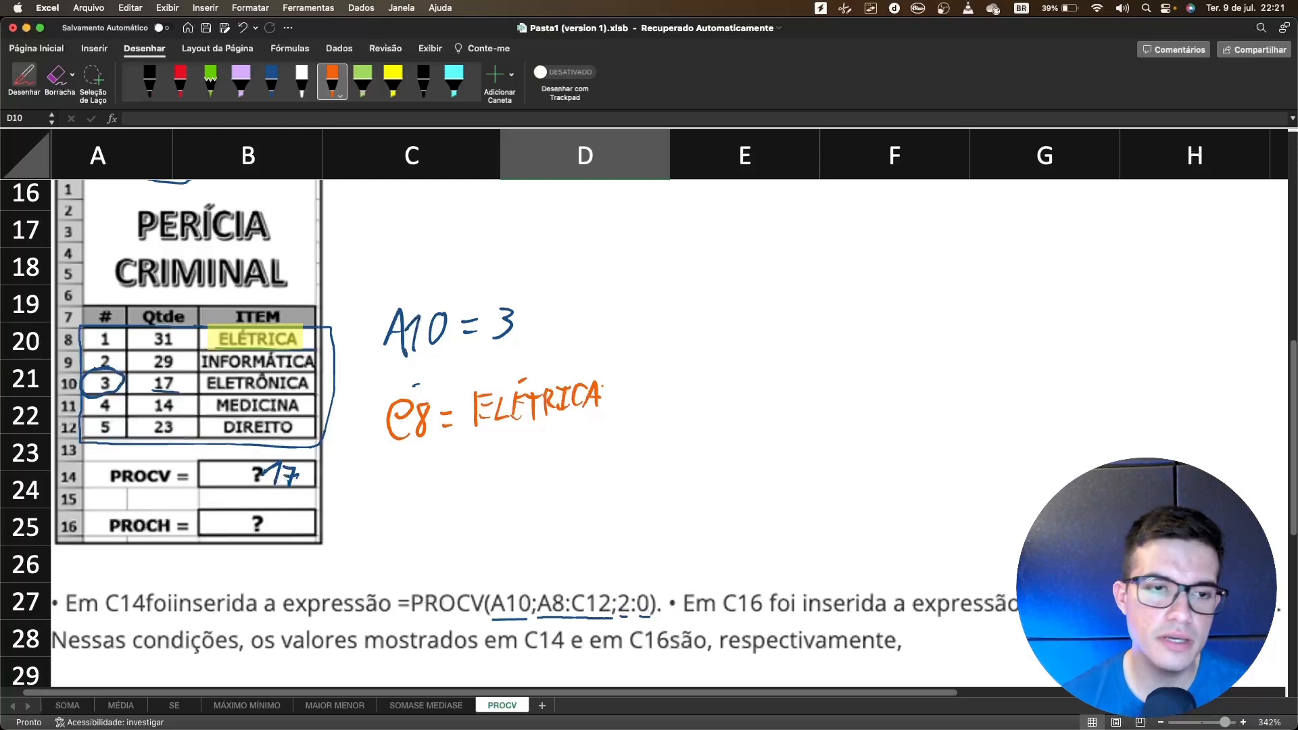
Box ELÉTRICA in row 8 of the pictured table in orange and mark a dash beside each of rows 8 to 12
scroll(649, 406, up, 2)
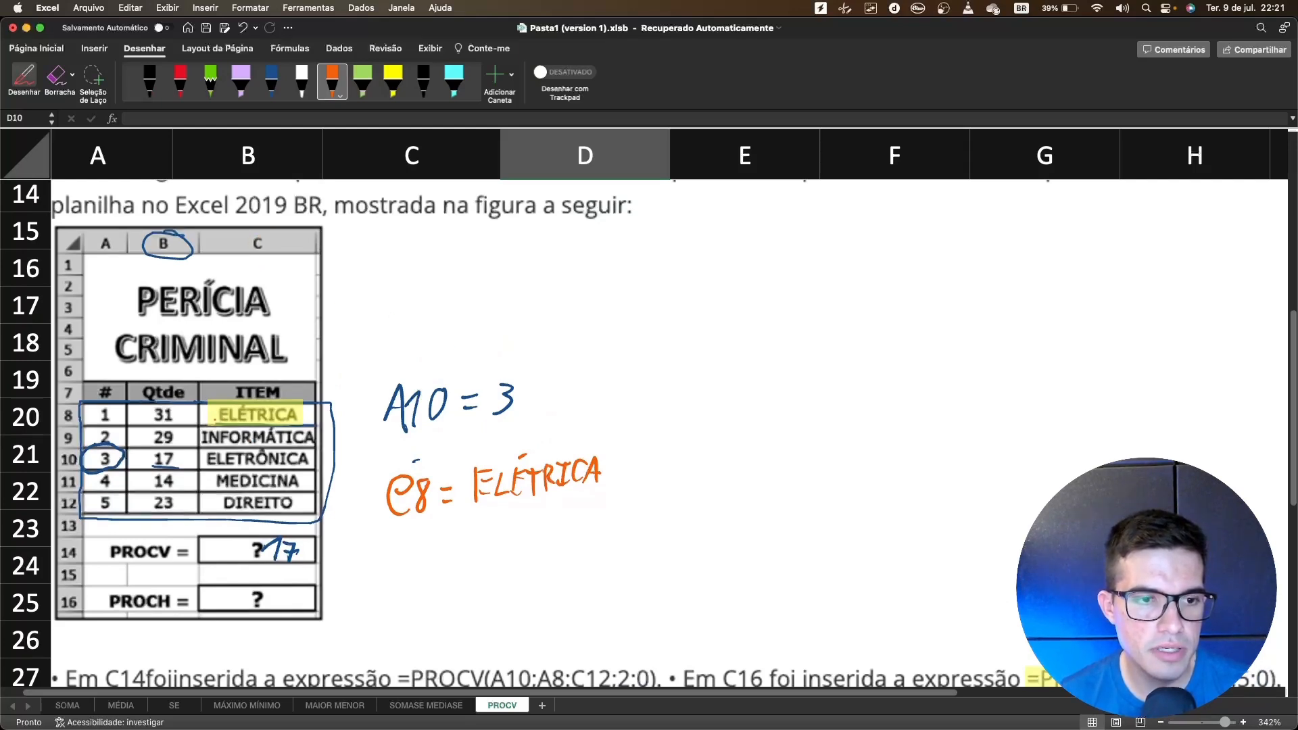
mouse_move(217, 419)
mouse_down()
mouse_move(296, 425)
mouse_move(300, 406)
mouse_move(227, 402)
mouse_up()
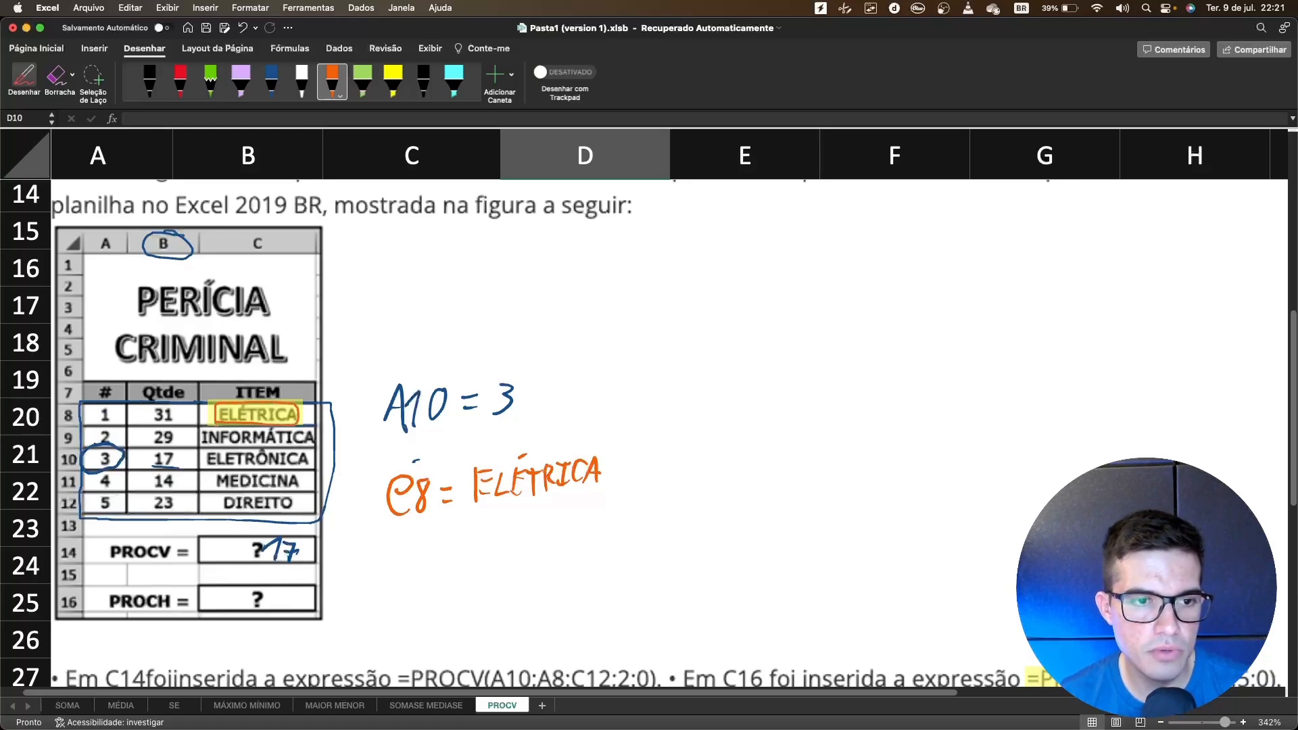
scroll(617, 404, down, 5)
scroll(637, 400, up, 1)
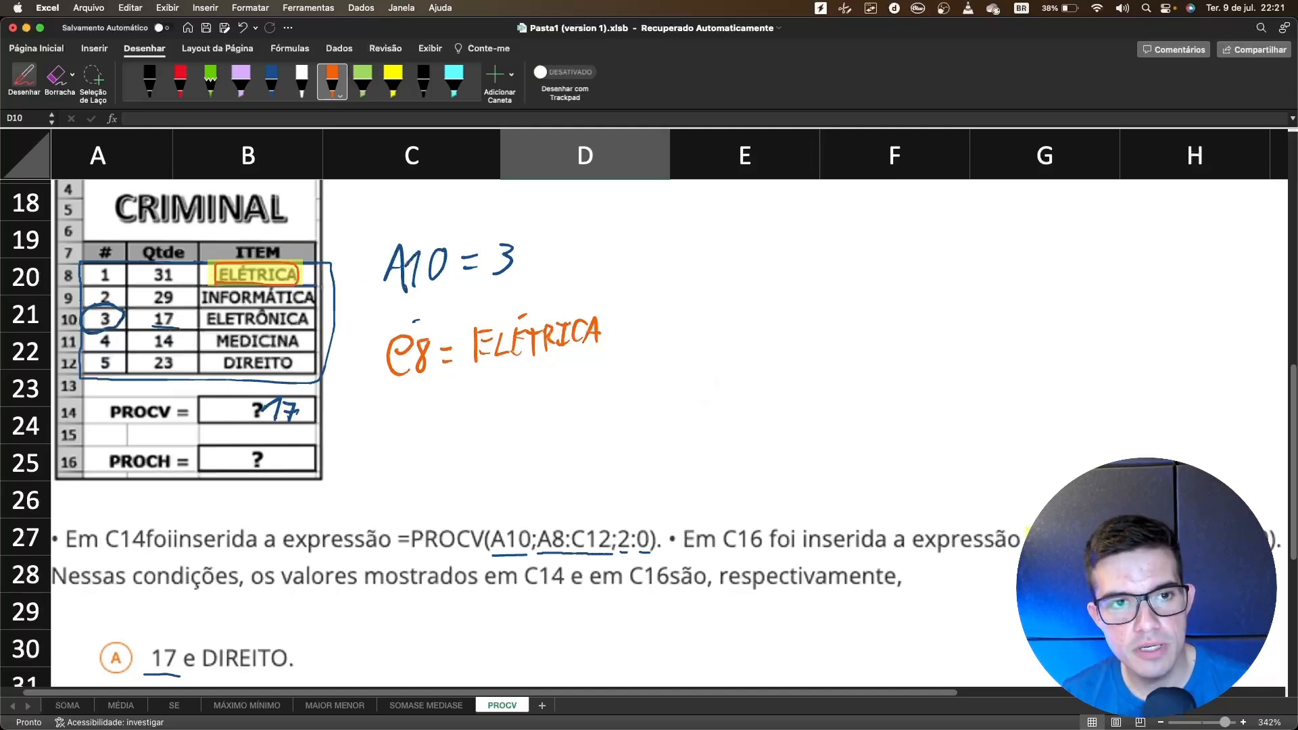
mouse_move(328, 276)
mouse_down()
mouse_move(350, 274)
mouse_move(364, 315)
mouse_move(344, 359)
mouse_up()
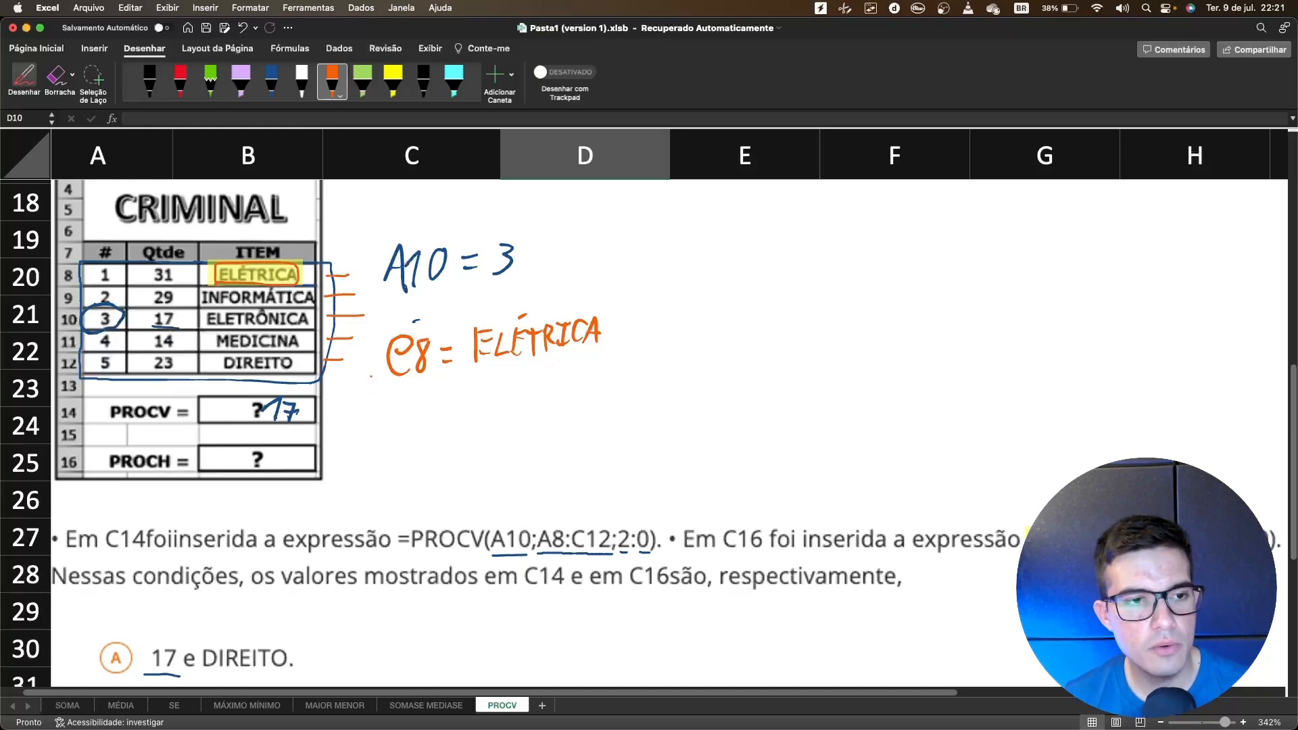
Box DIREITO in row 12 of the pictured table in orange and underline DIREITO in answer alternative A
scroll(370, 375, down, 10)
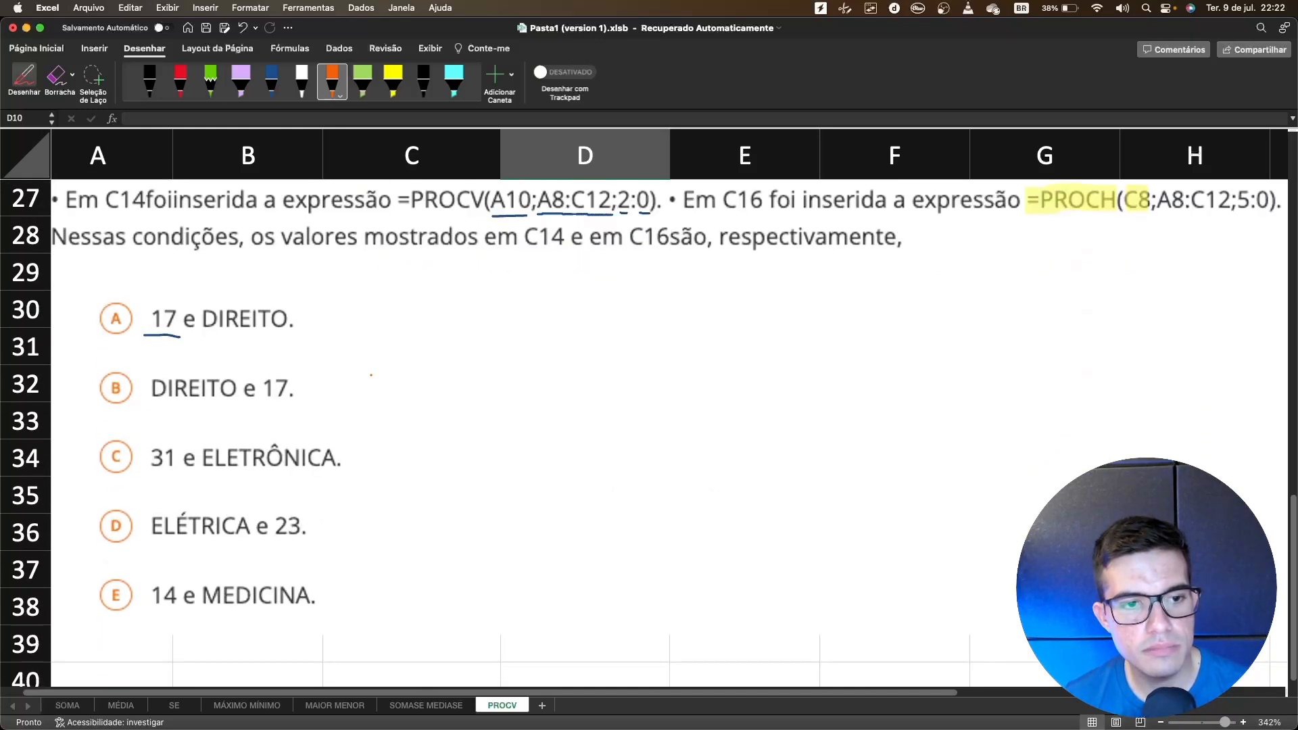
scroll(370, 376, up, 10)
scroll(370, 375, up, 1)
scroll(353, 353, down, 2)
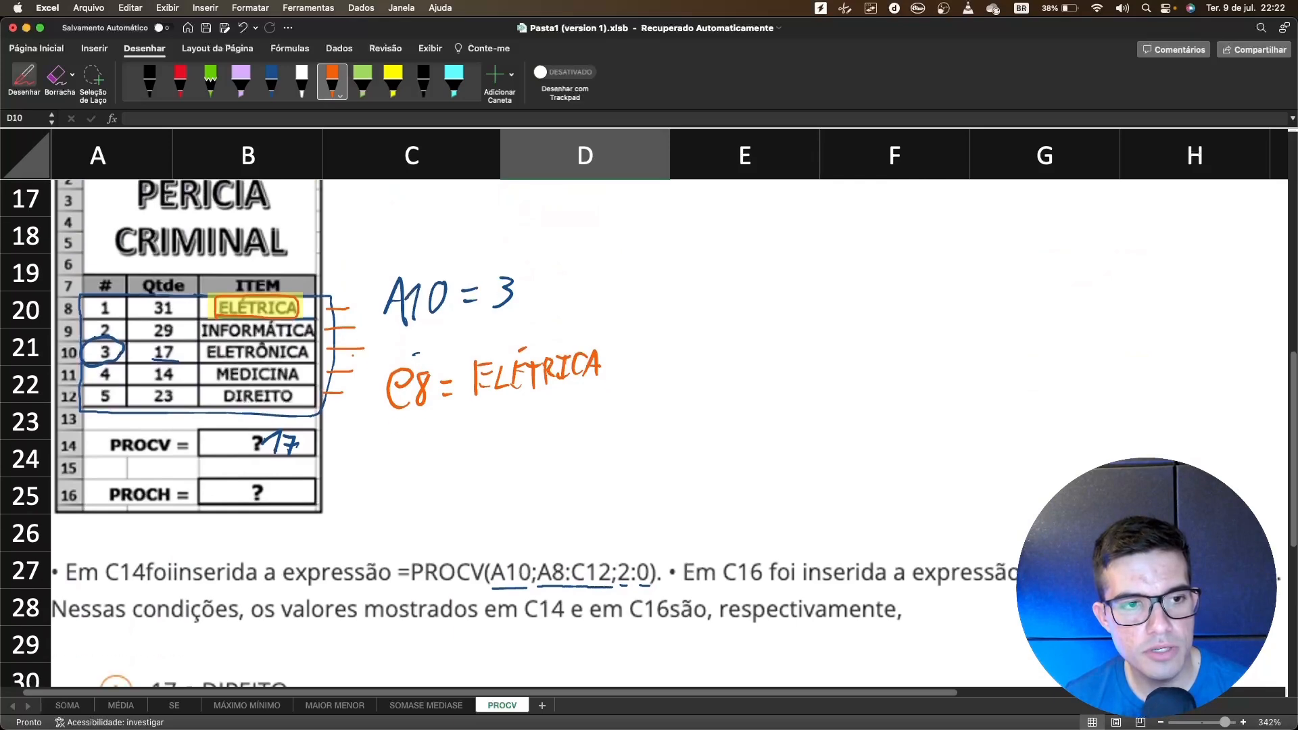
scroll(354, 353, up, 4)
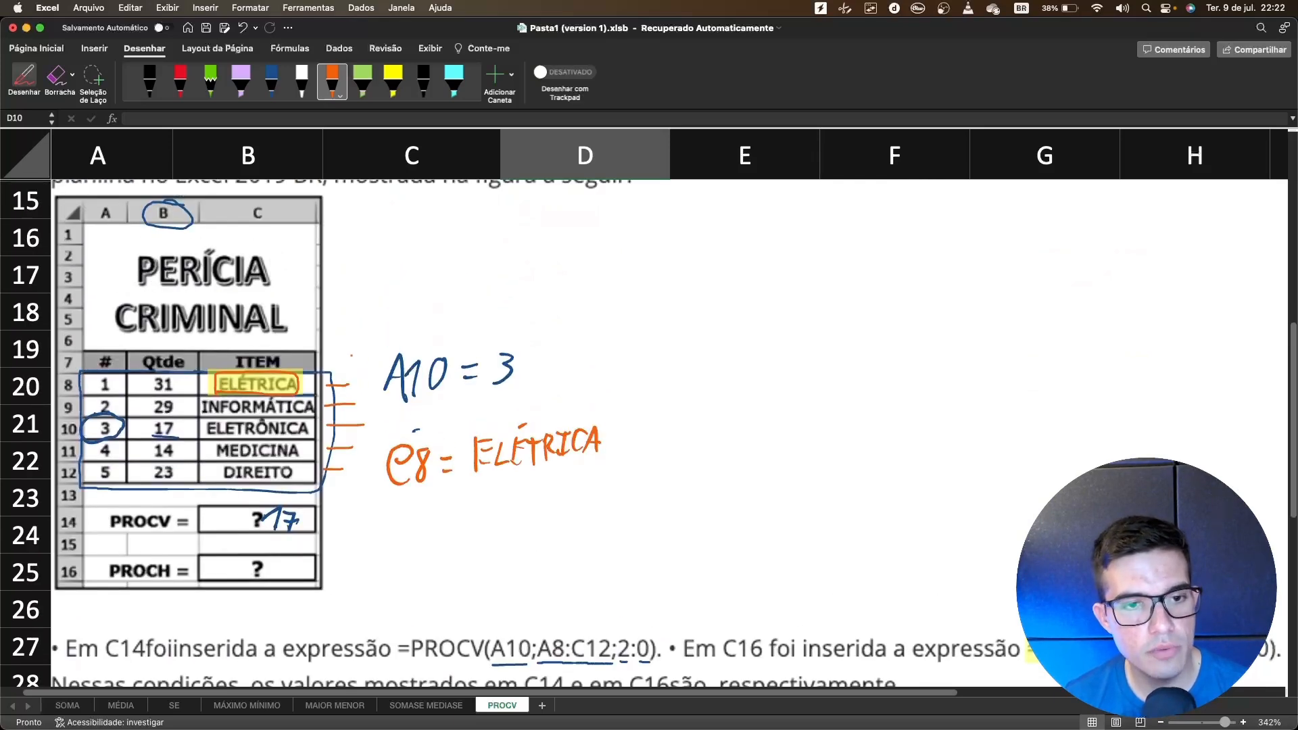
scroll(353, 353, down, 2)
mouse_move(216, 407)
mouse_down()
mouse_move(294, 407)
mouse_move(221, 390)
mouse_up()
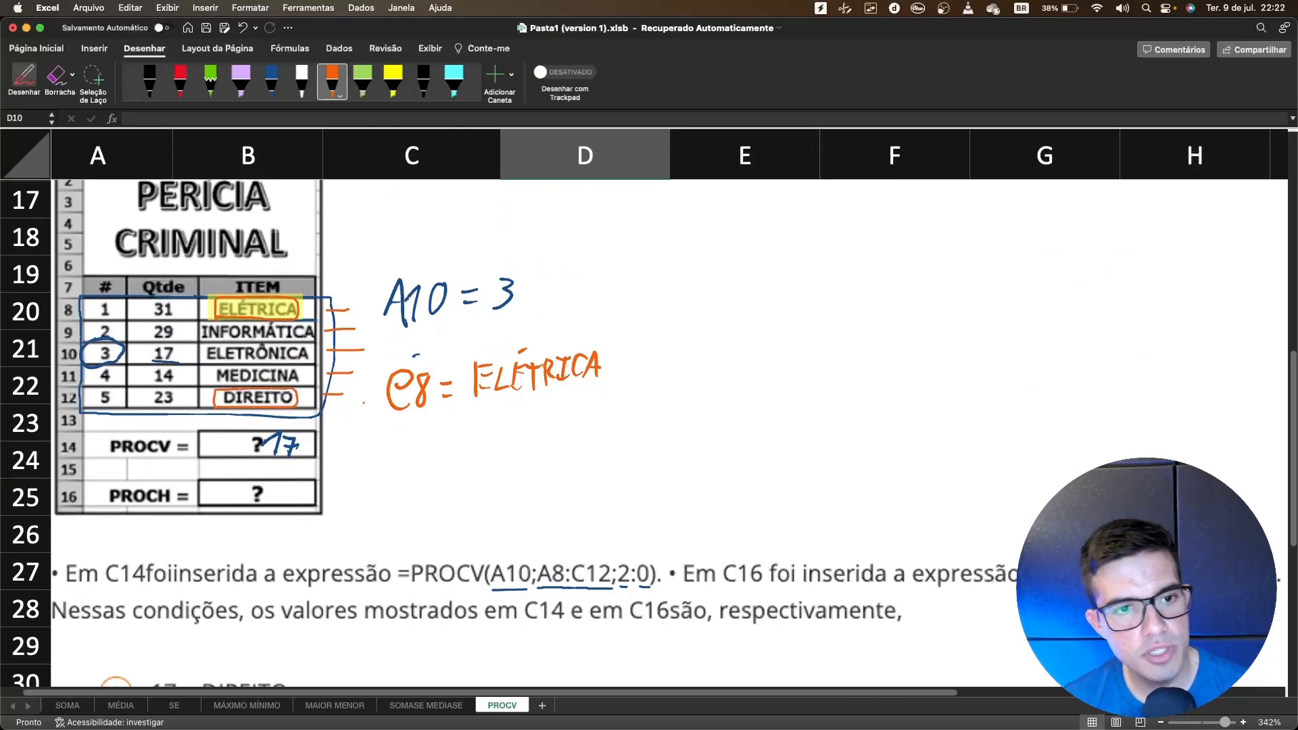
scroll(649, 432, down, 5)
drag(214, 531, 286, 532)
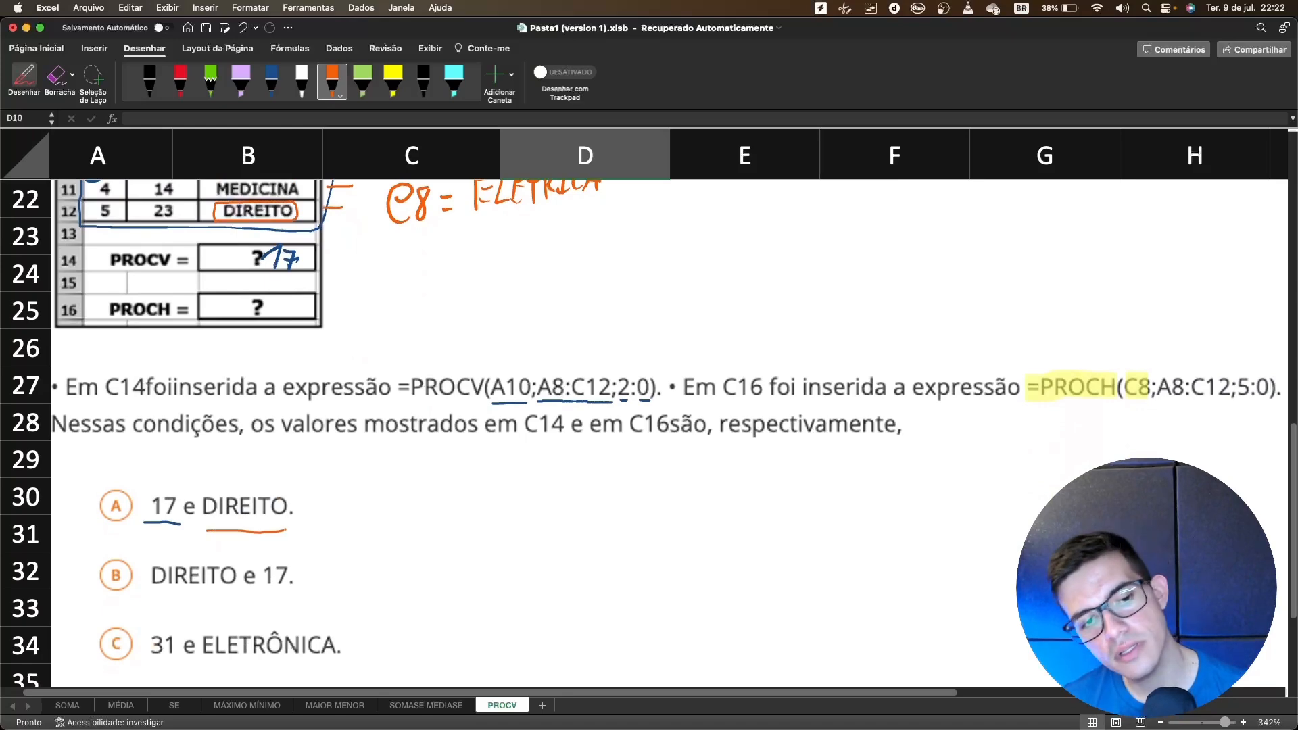
Switch to the question page in Microsoft Edge, choose alternative A (17 e DIREITO) and submit the answer
key(alt+Tab)
key(alt+Tab)
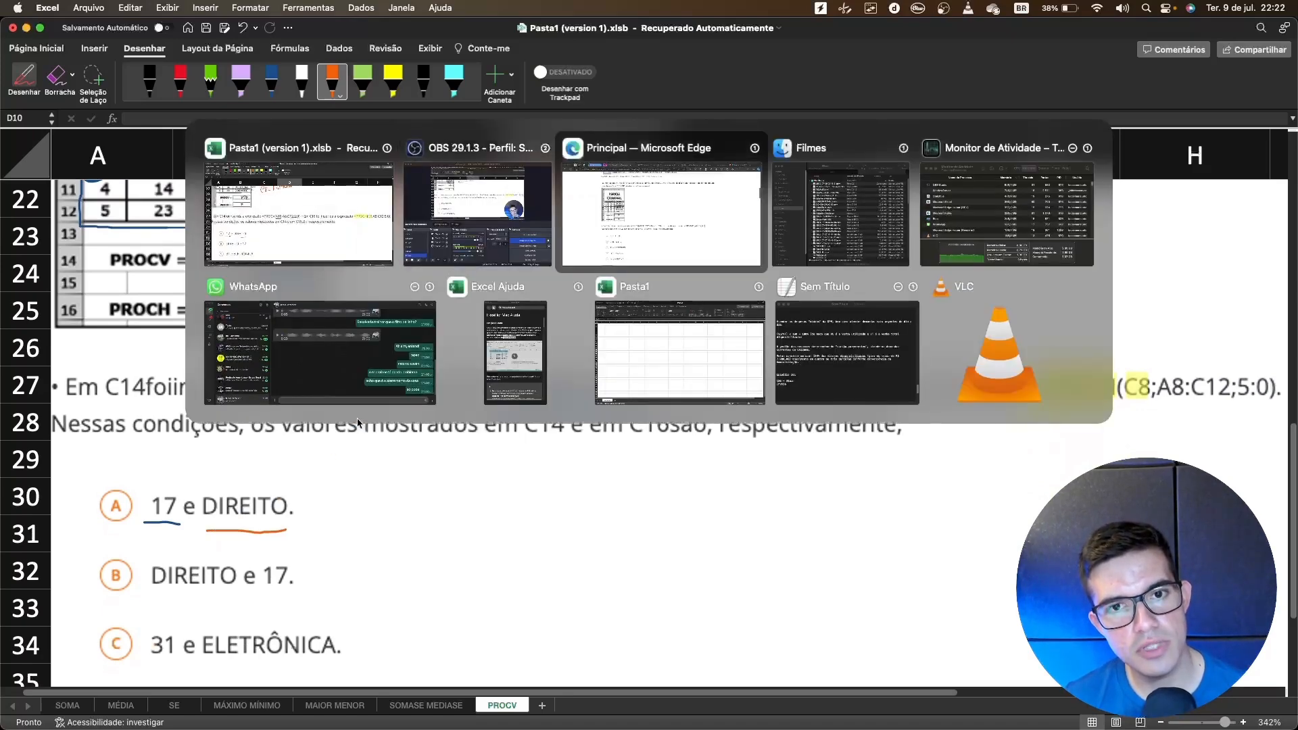
scroll(314, 405, down, 3)
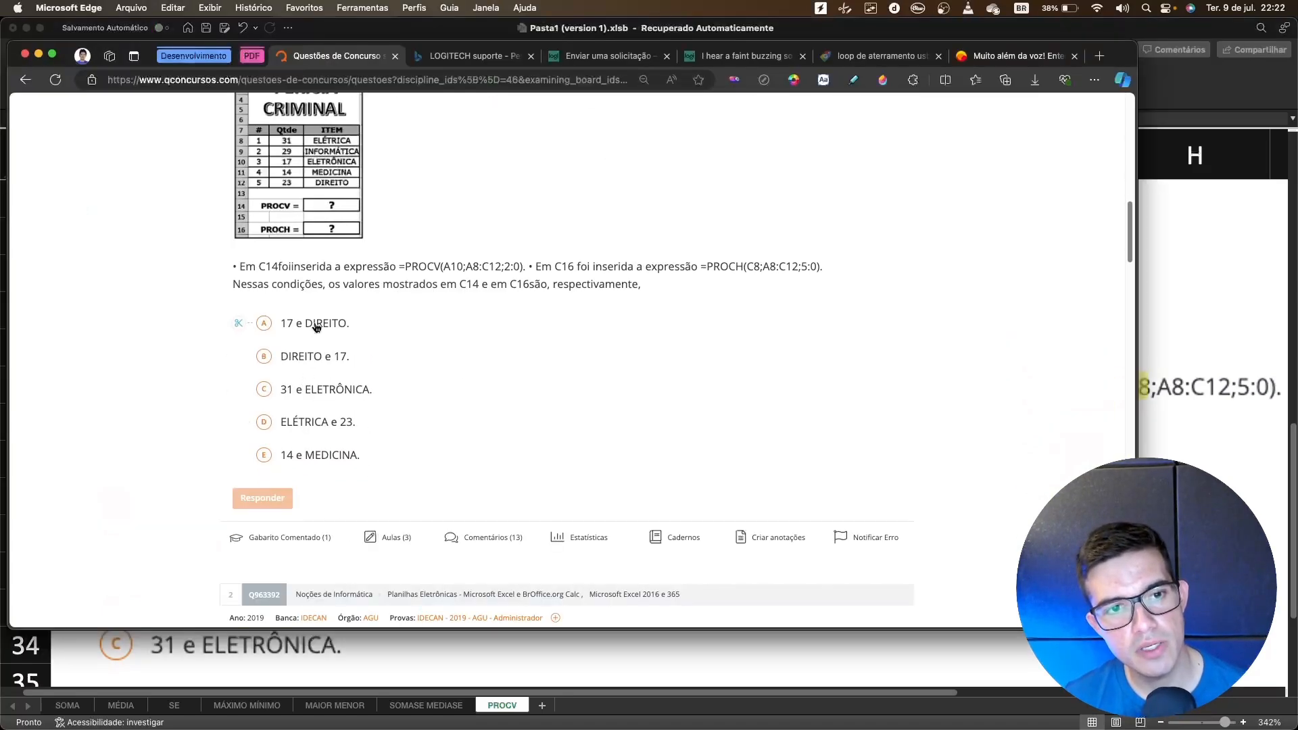
click(262, 497)
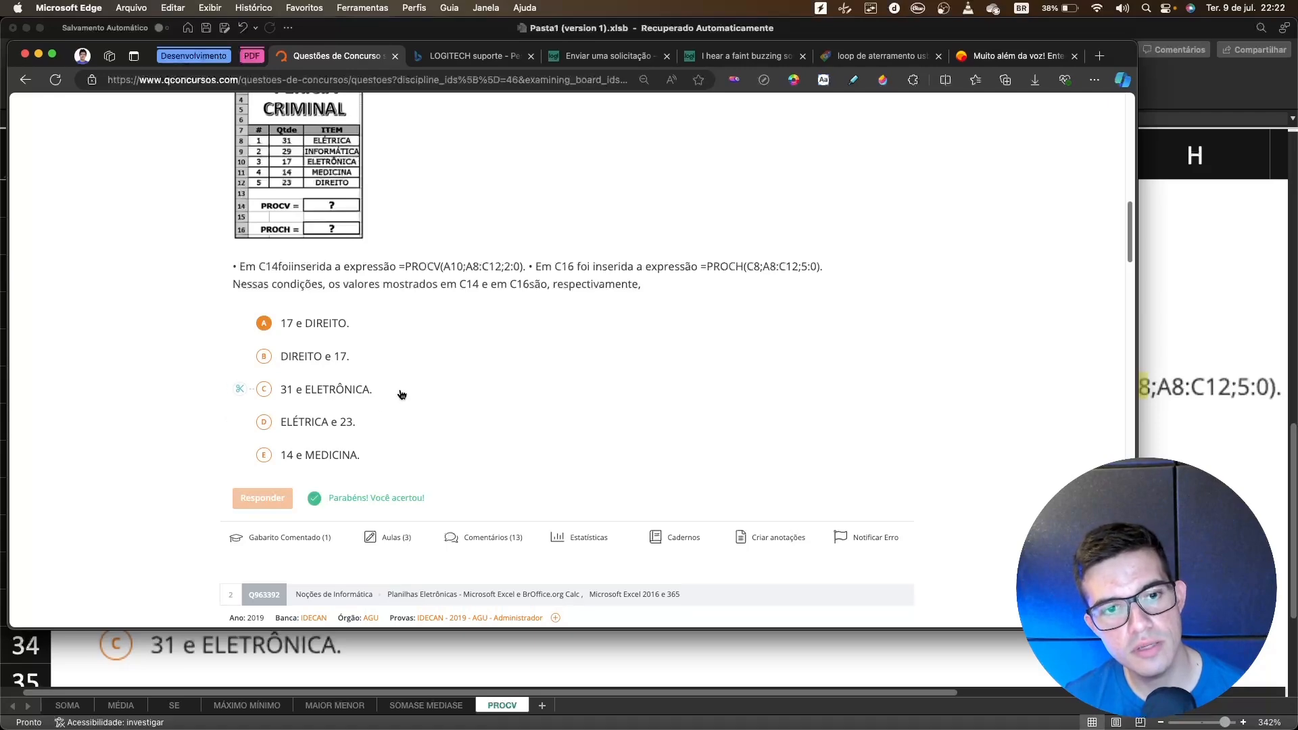
scroll(438, 394, up, 1)
scroll(438, 395, up, 5)
scroll(440, 392, down, 10)
scroll(440, 390, up, 10)
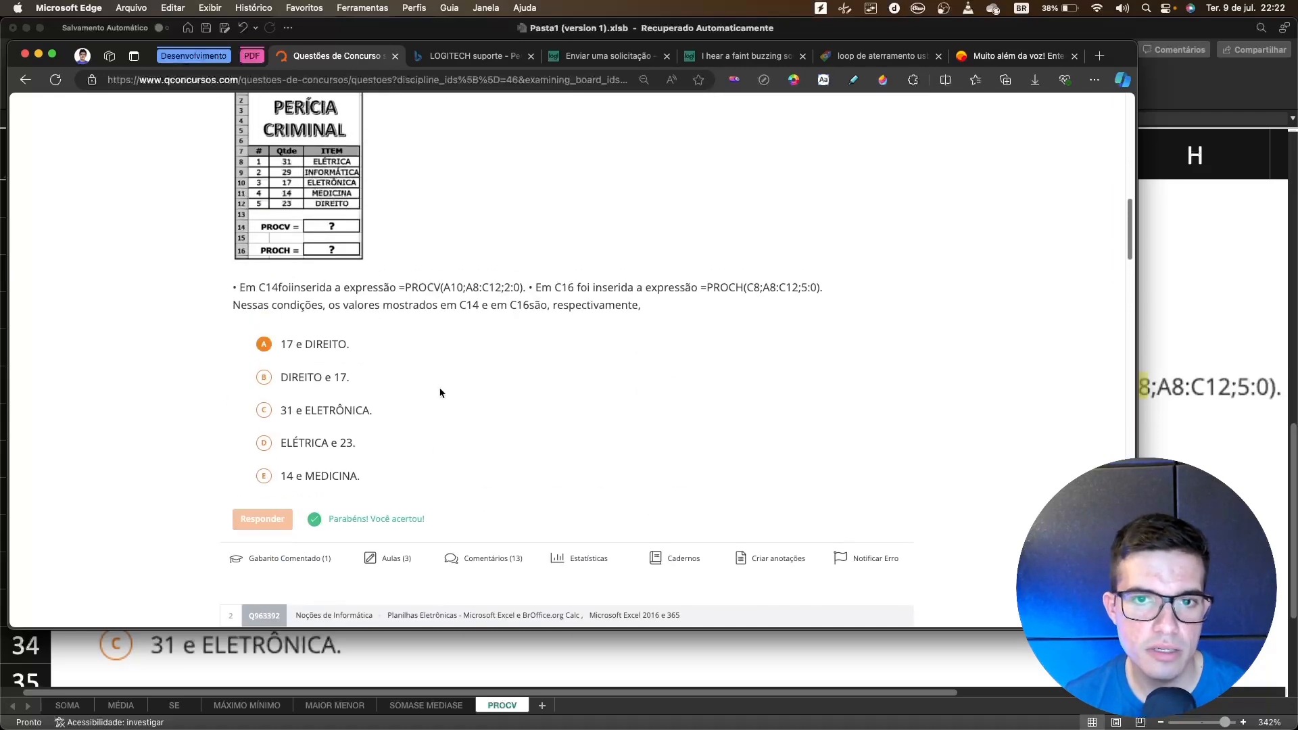
scroll(441, 389, down, 2)
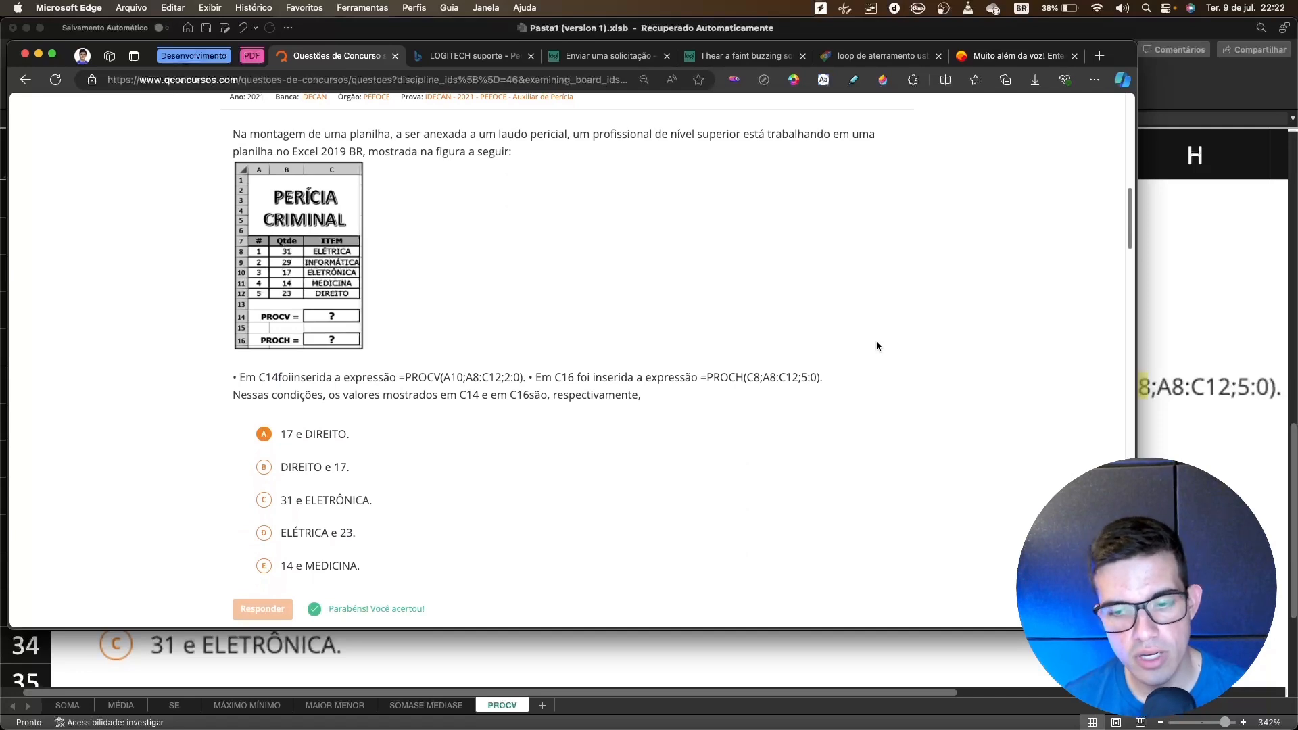
Return to the Excel workbook and cross answer alternative A with the blue pen
click(1189, 311)
scroll(649, 433, up, 3)
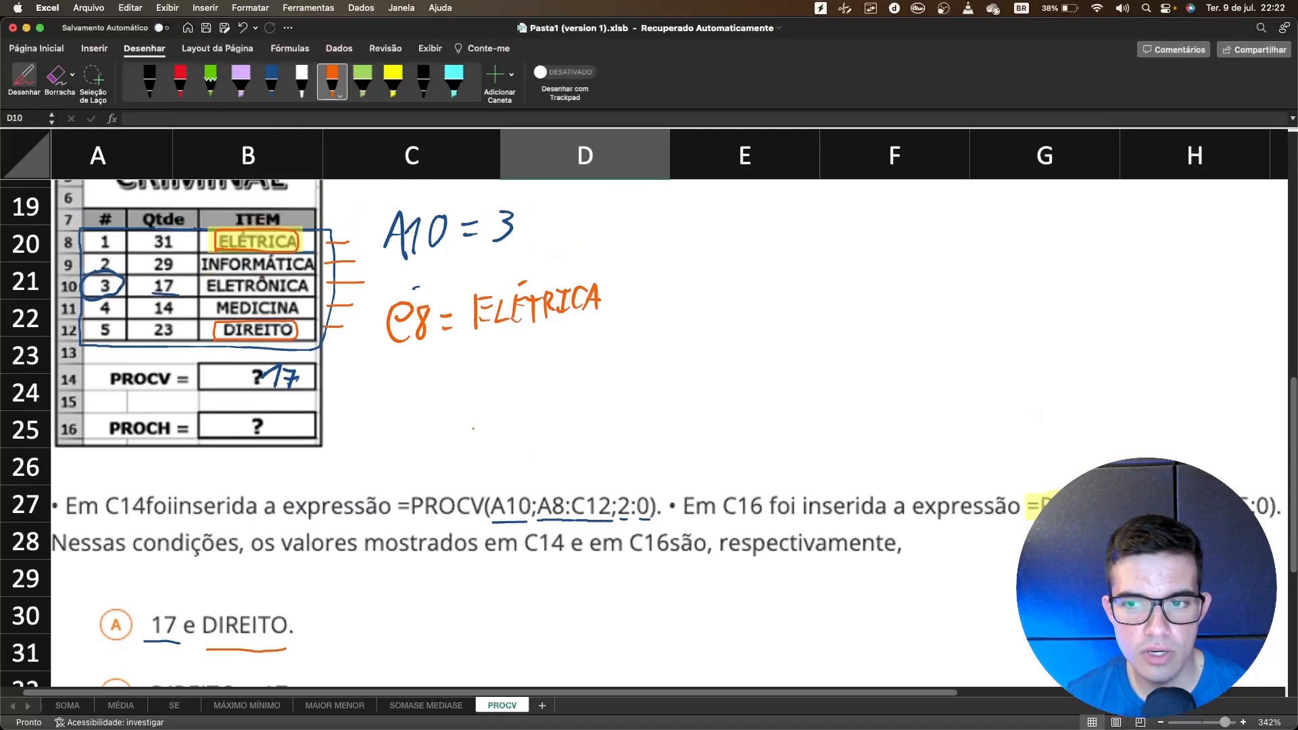
scroll(649, 433, up, 2)
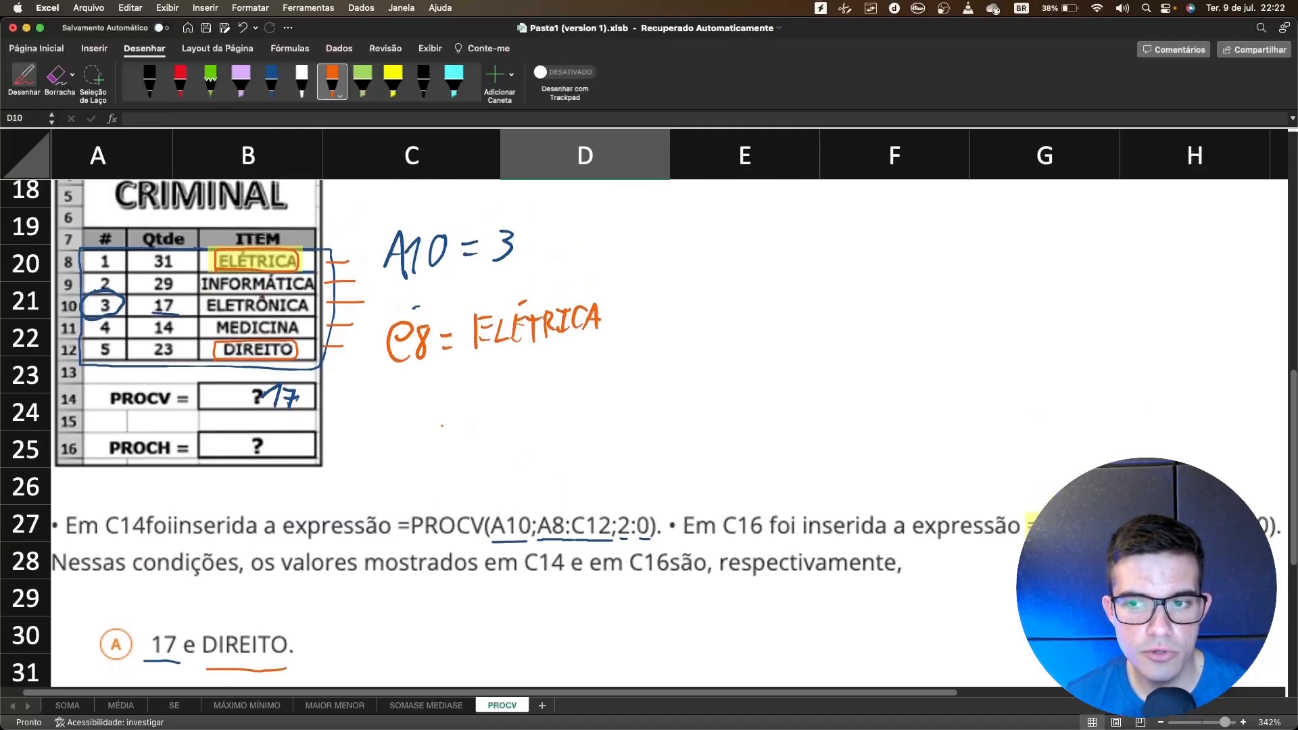
scroll(649, 433, up, 3)
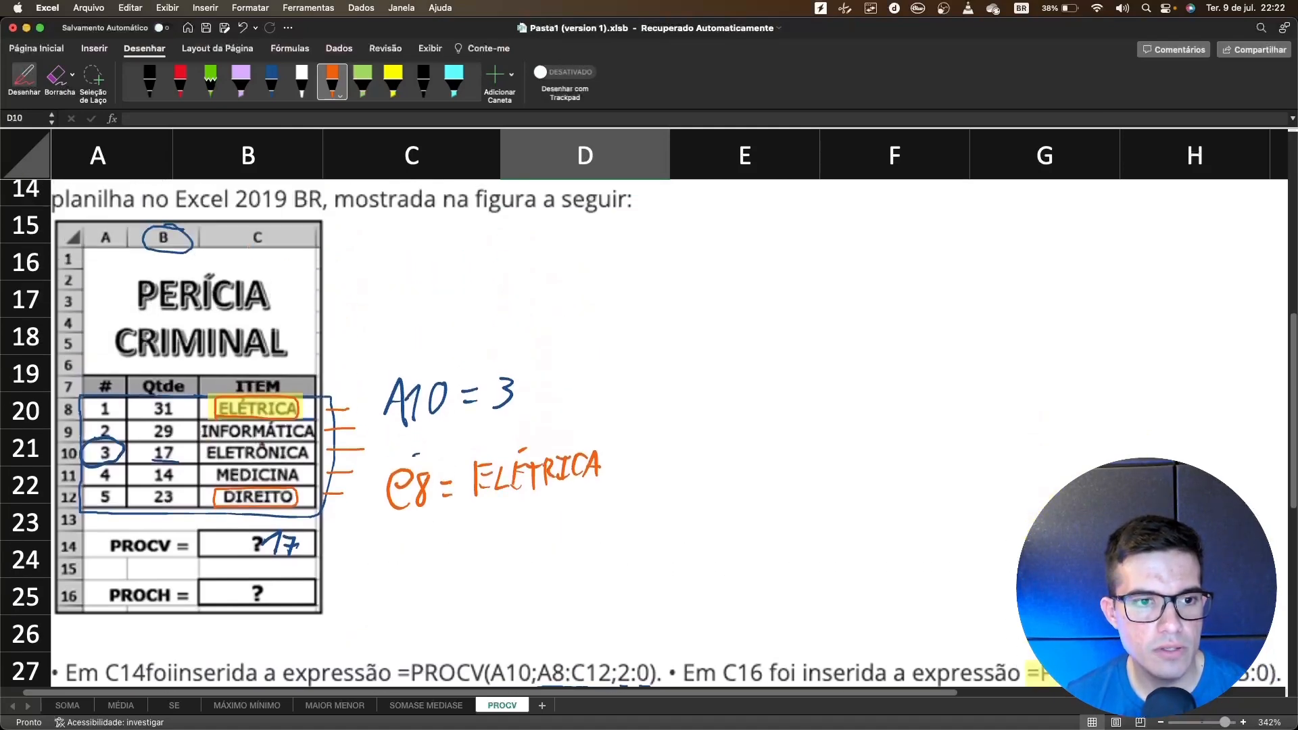
scroll(649, 433, down, 1)
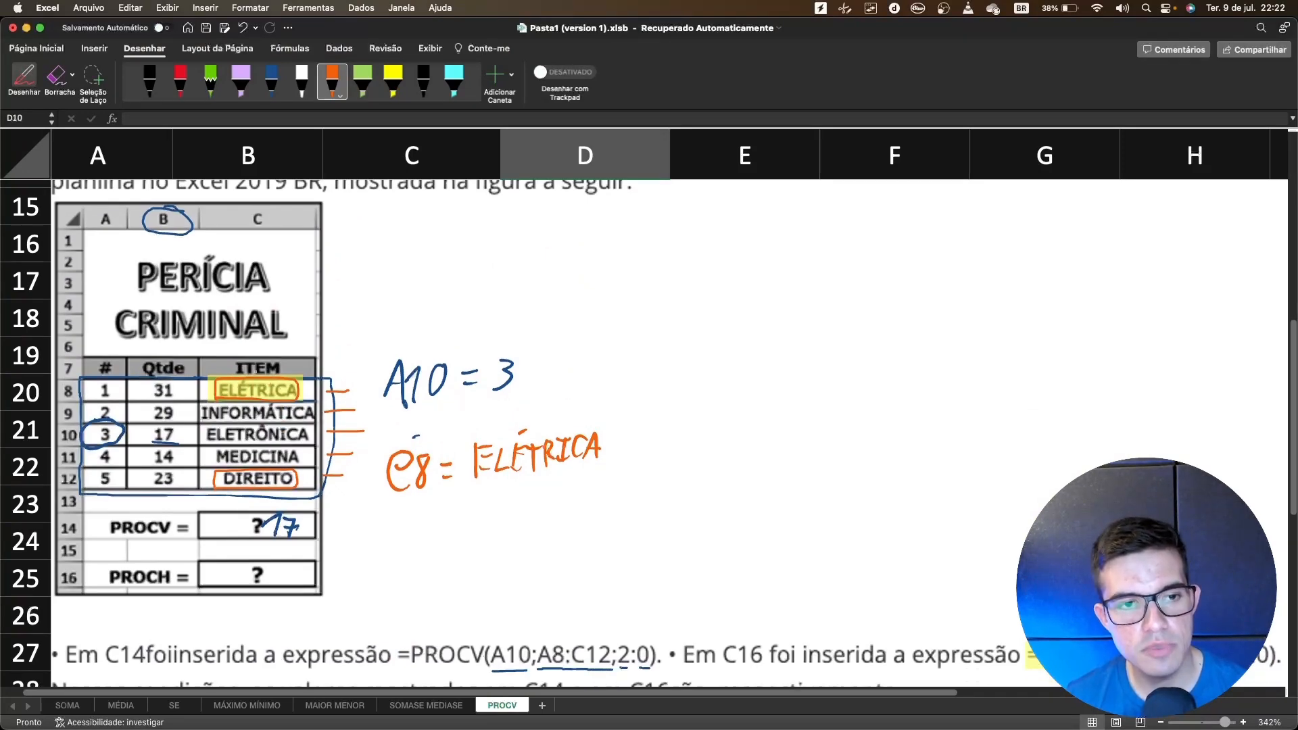
scroll(649, 432, down, 9)
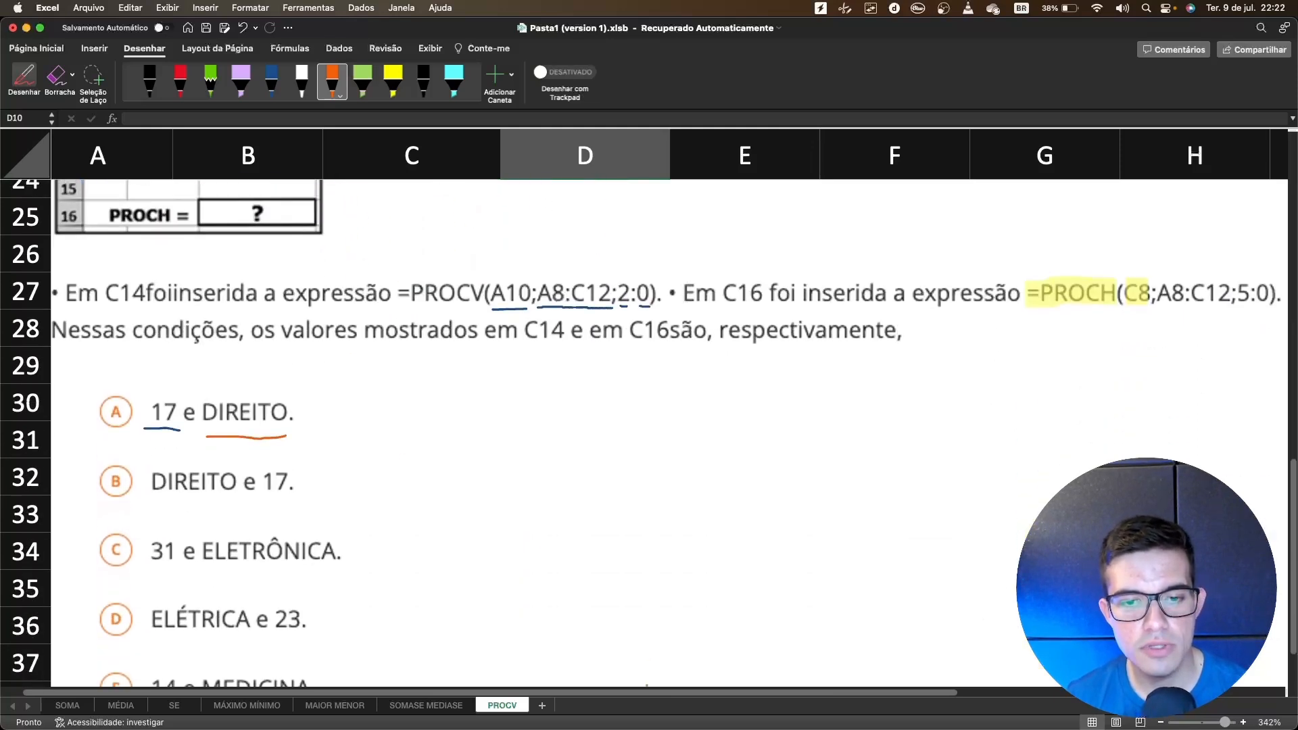
scroll(649, 432, left, 1)
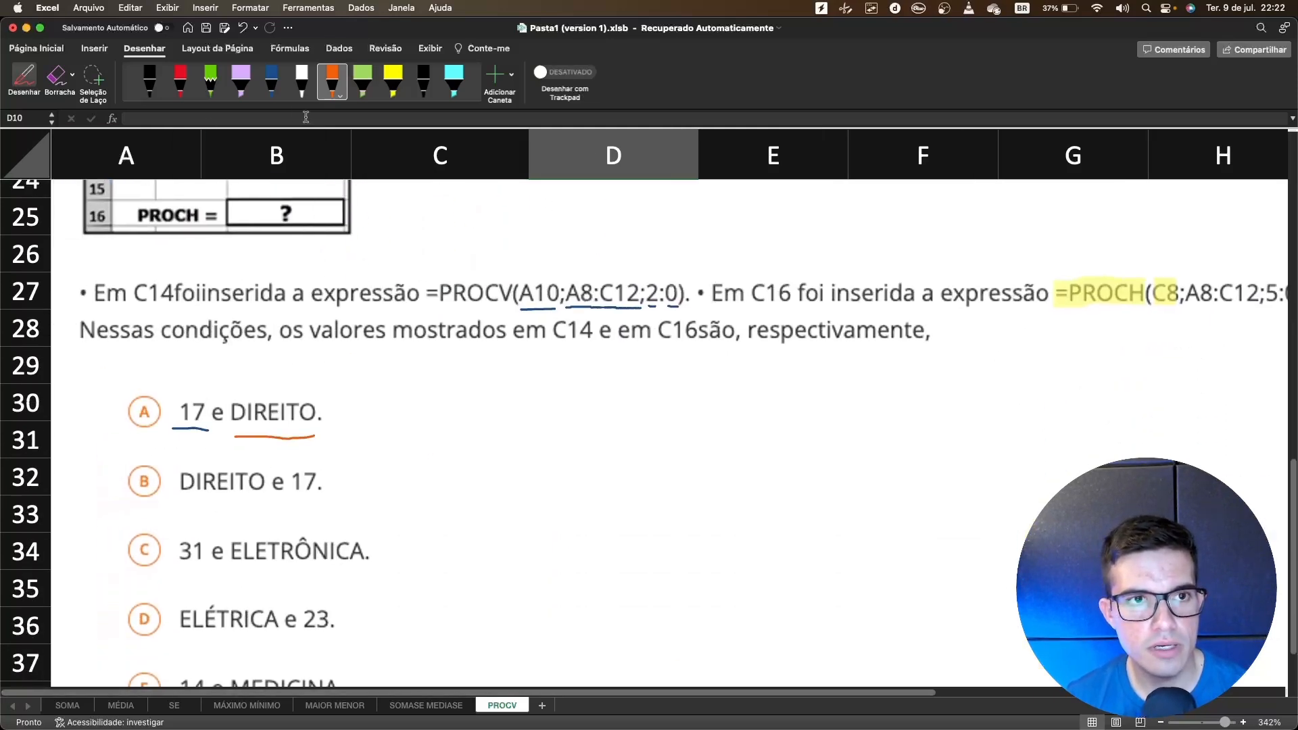
click(271, 81)
mouse_move(130, 390)
mouse_down()
mouse_move(166, 446)
mouse_move(183, 368)
mouse_up()
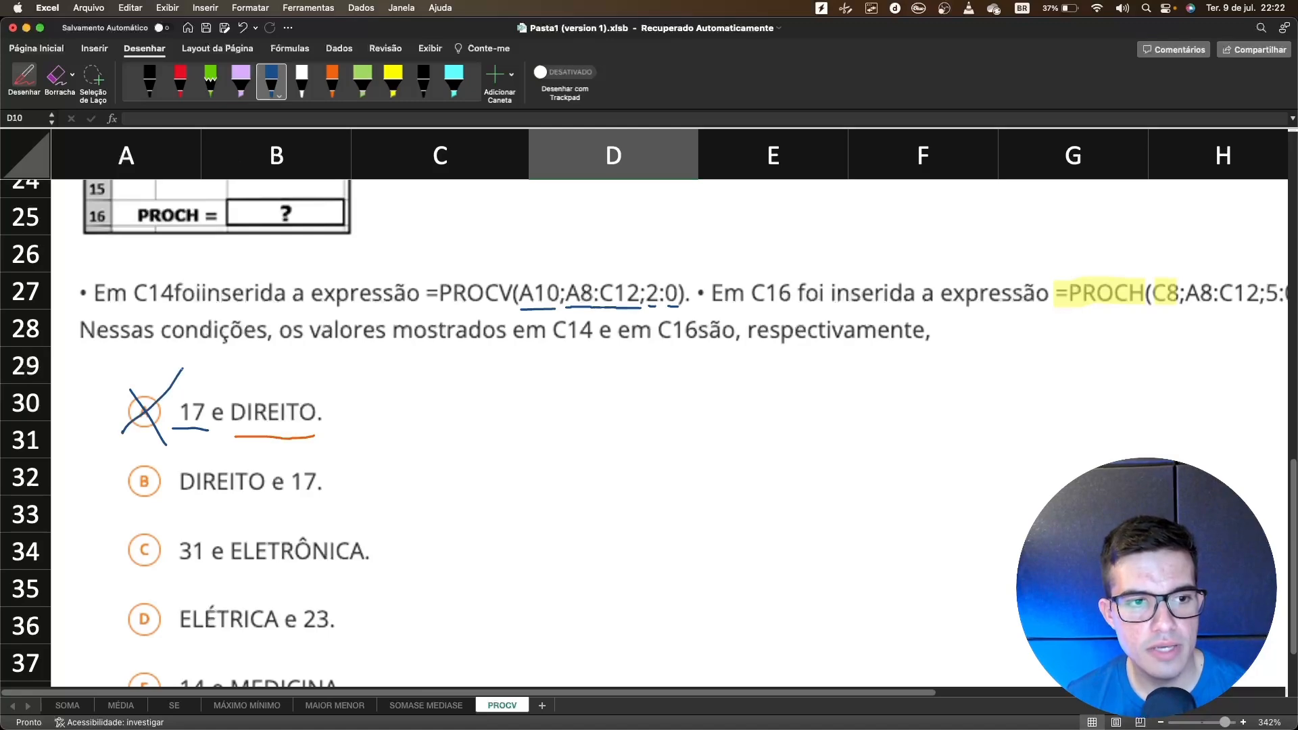
scroll(558, 409, up, 3)
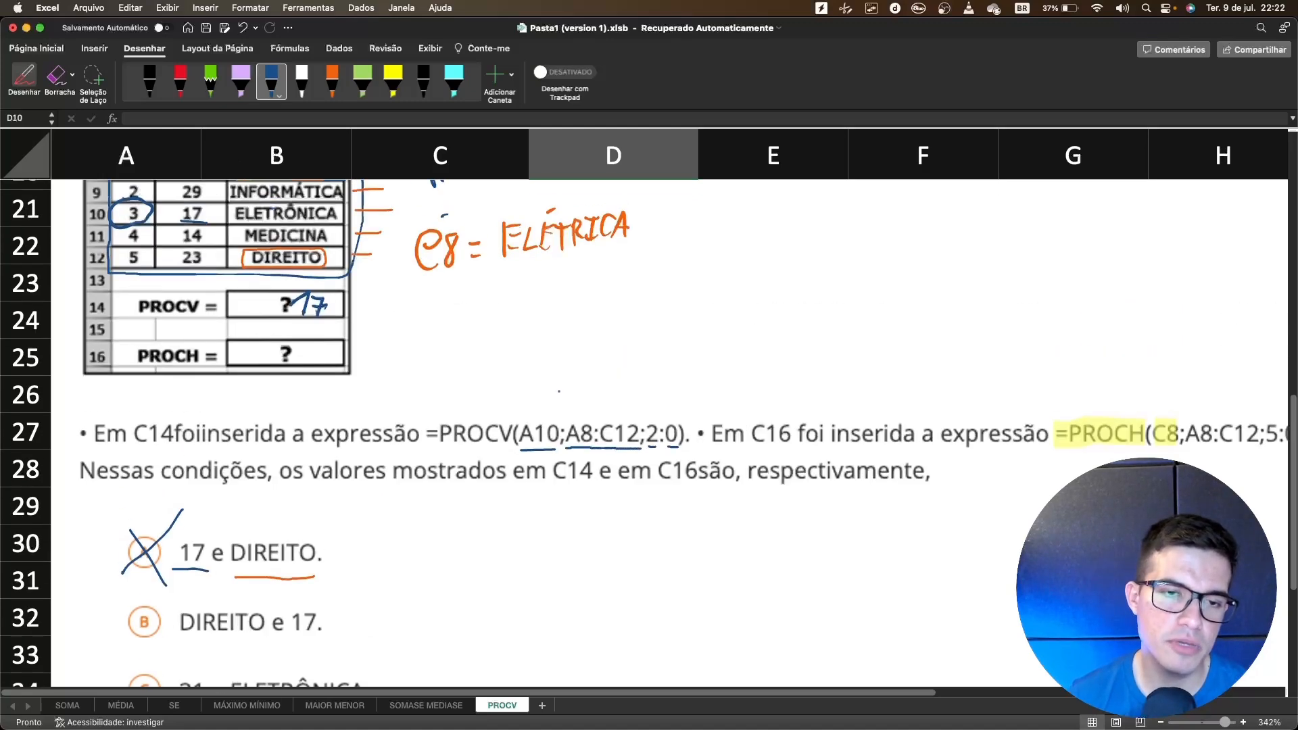
scroll(558, 409, down, 5)
scroll(558, 407, up, 10)
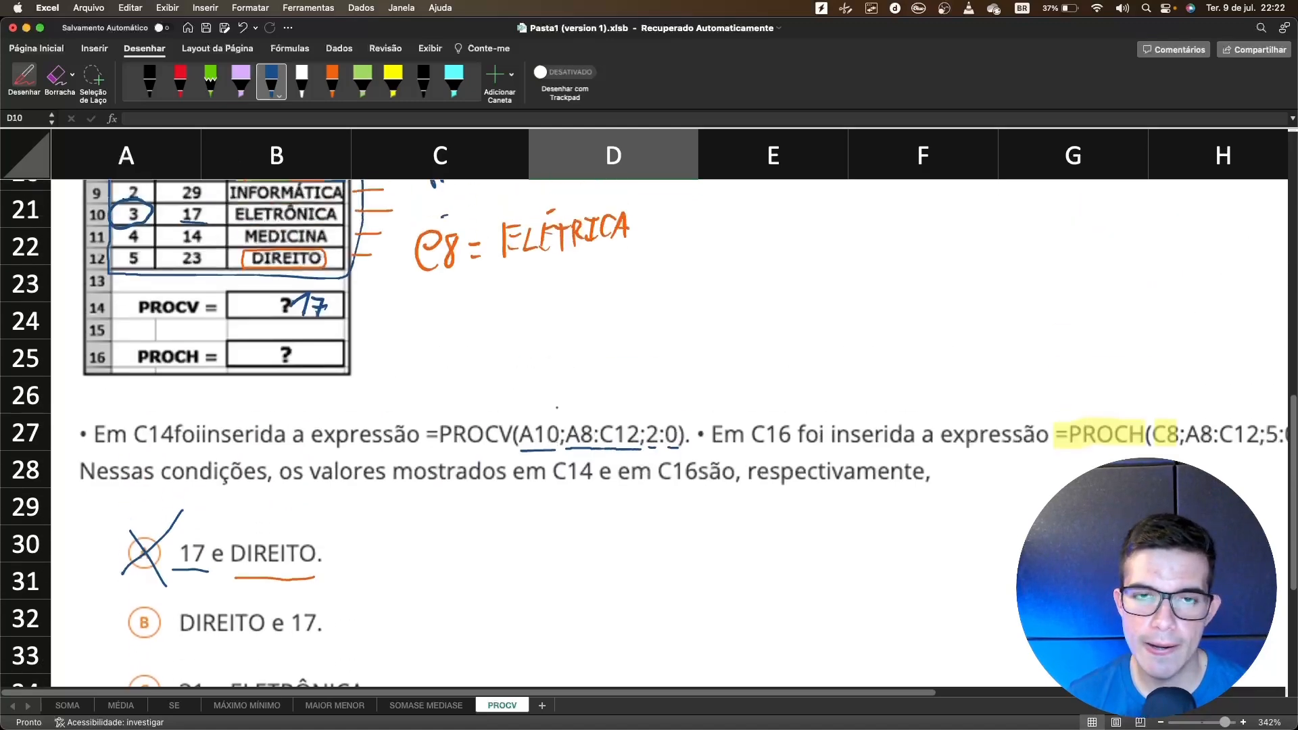
scroll(569, 442, down, 4)
scroll(570, 442, down, 3)
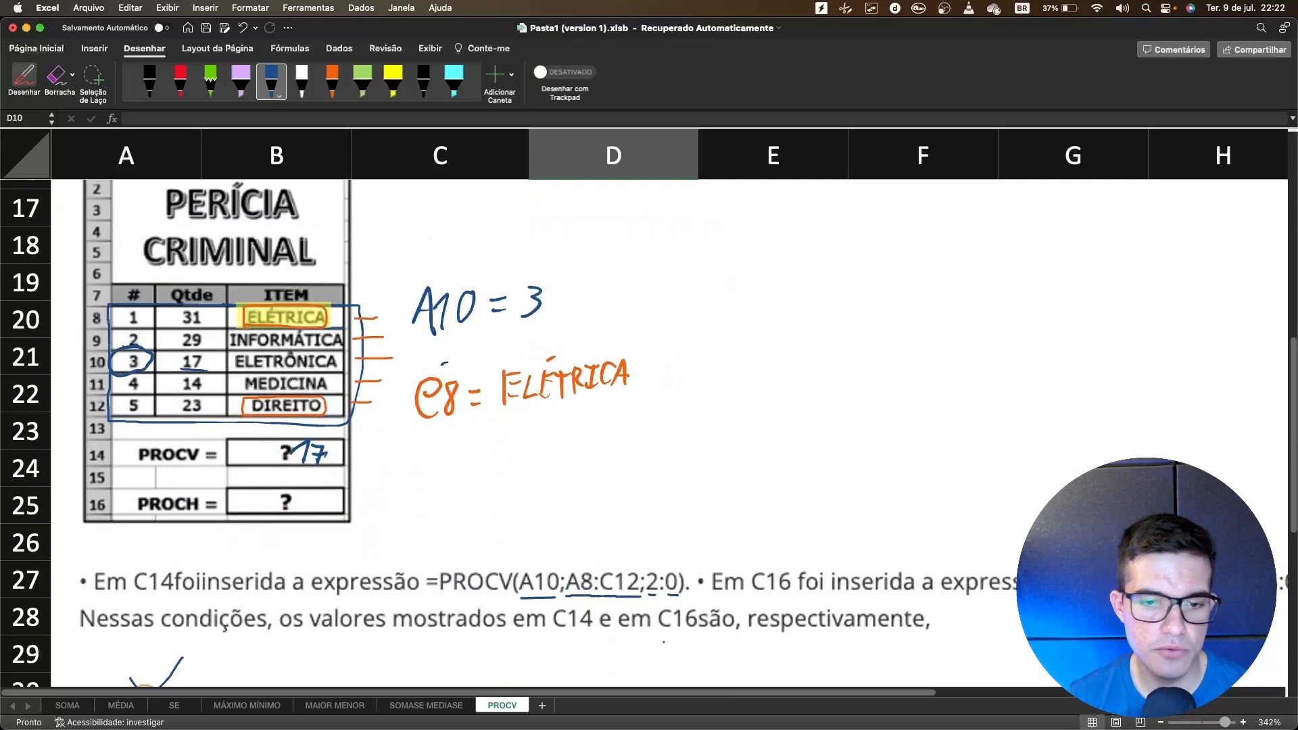
Go back to the SOMA sheet and look over its sample values and annotated exam question
click(67, 705)
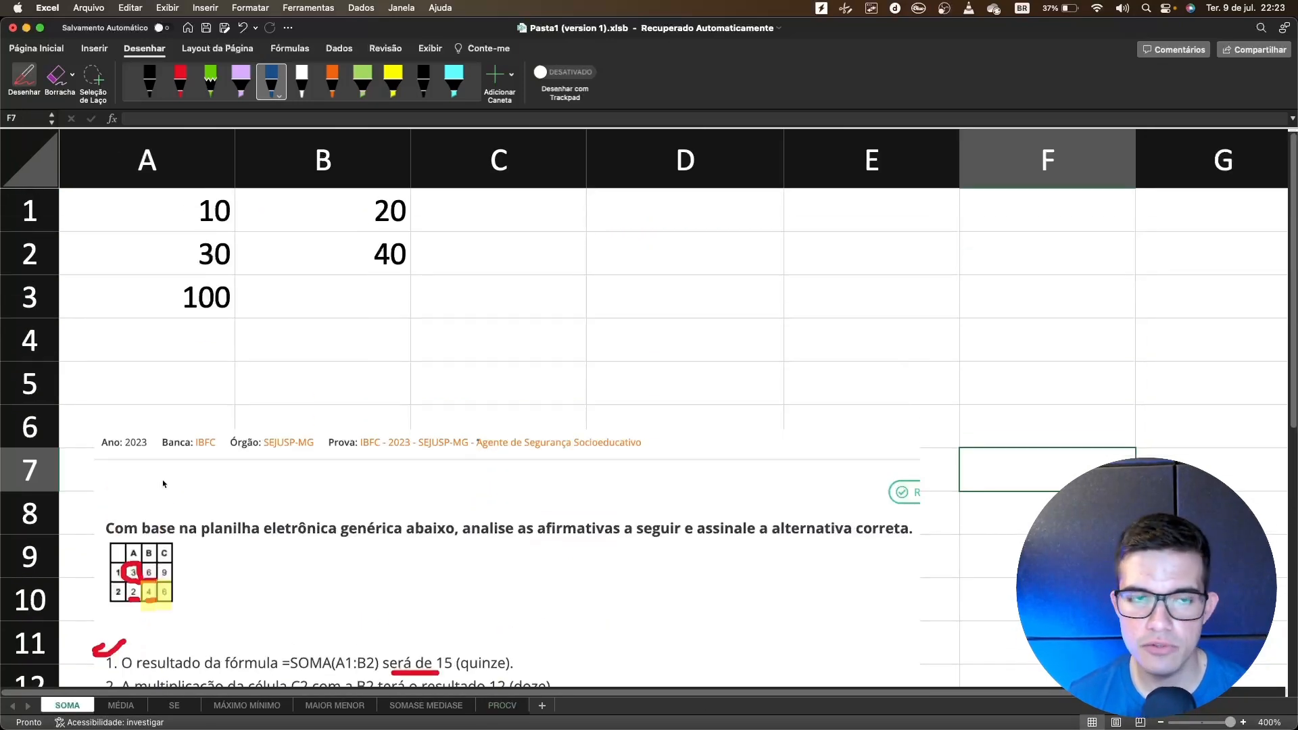
scroll(642, 433, down, 6)
scroll(642, 433, up, 3)
scroll(163, 196, up, 3)
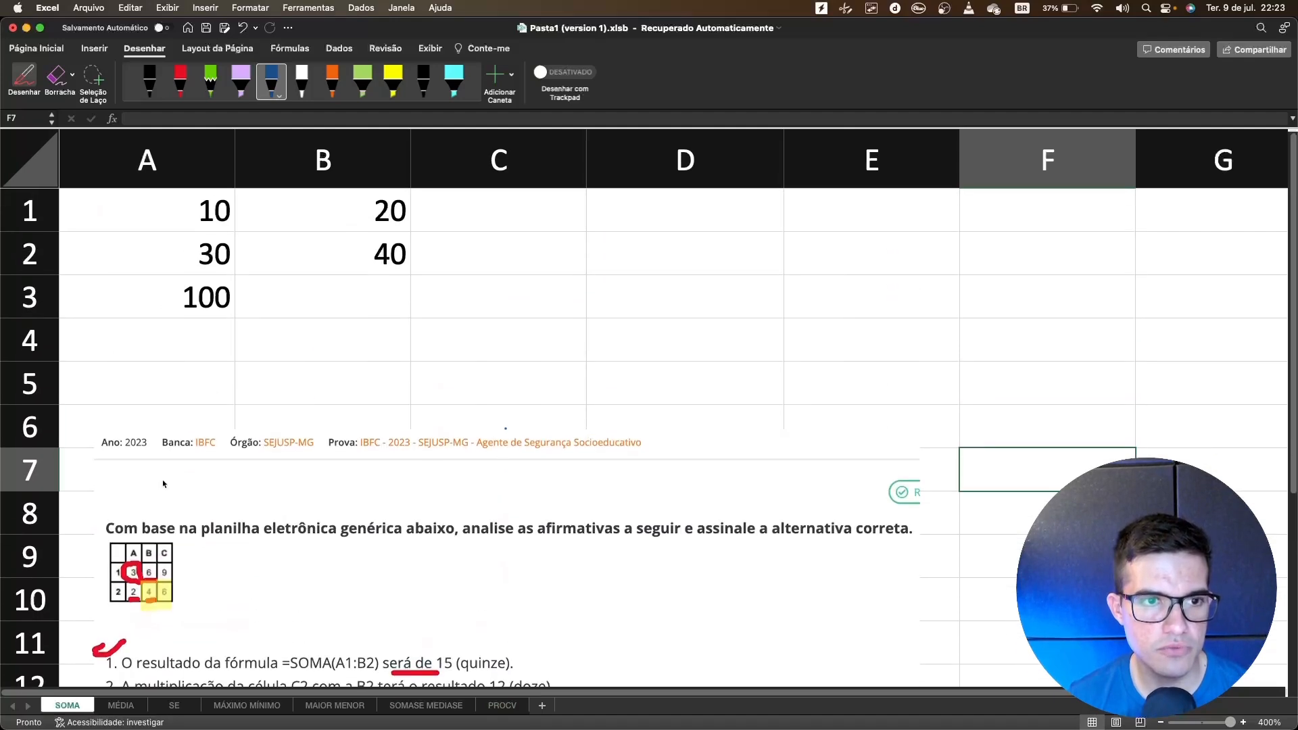